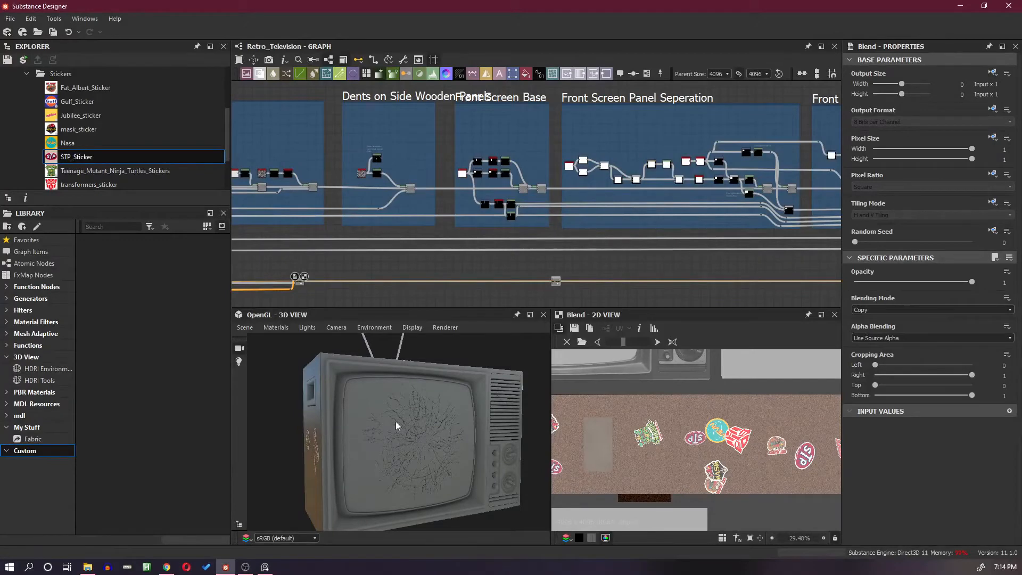
Examine the television's front frame and cracked screen up close in the 3D view.
scroll(318, 359, "up", 5)
middle_click_drag(350, 367, 385, 416)
scroll(351, 412, "up", 2)
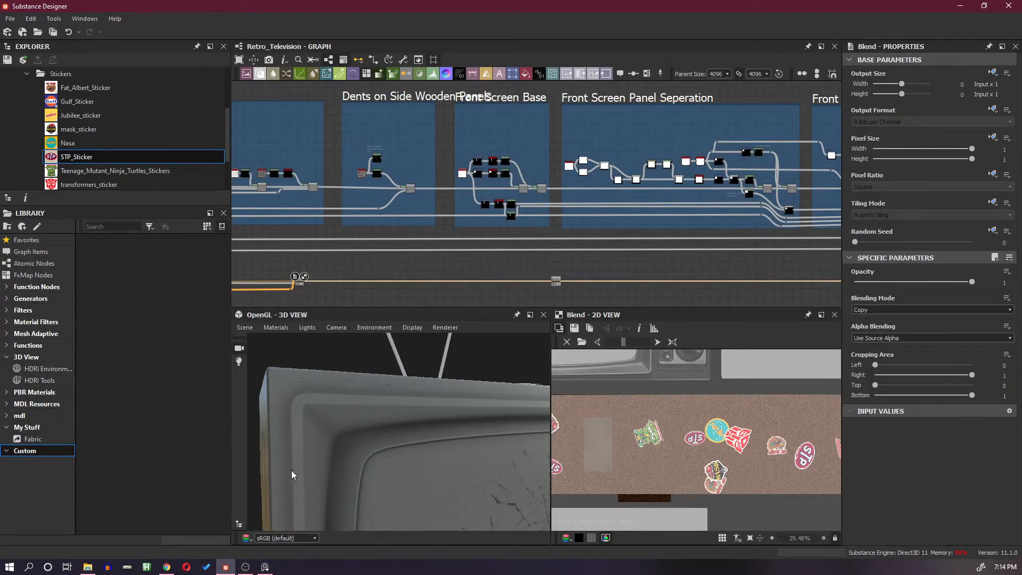
scroll(407, 427, "down", 5)
scroll(346, 424, "up", 6)
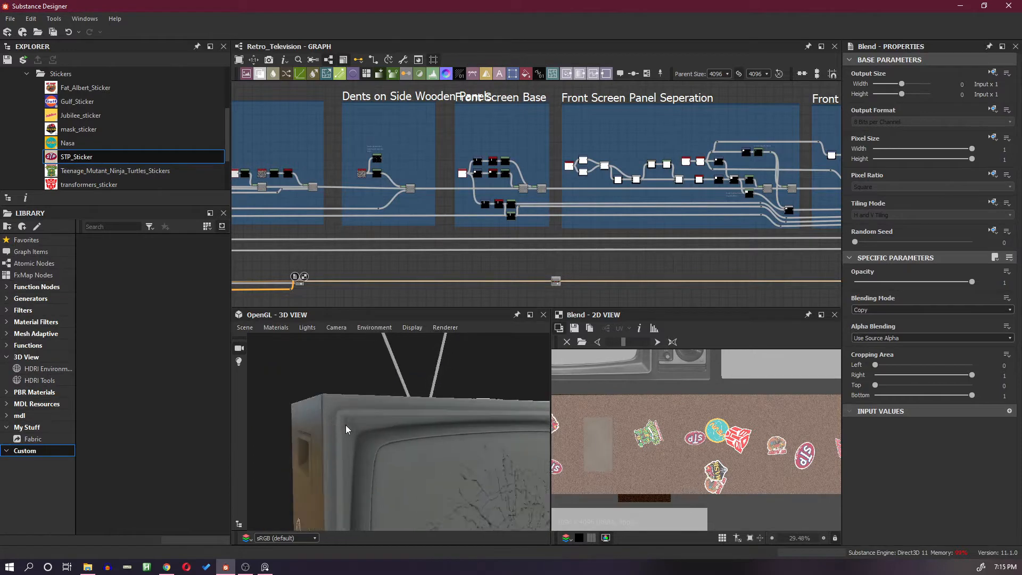
scroll(411, 433, "down", 5)
left_click_drag(416, 433, 400, 412)
scroll(533, 181, "up", 4)
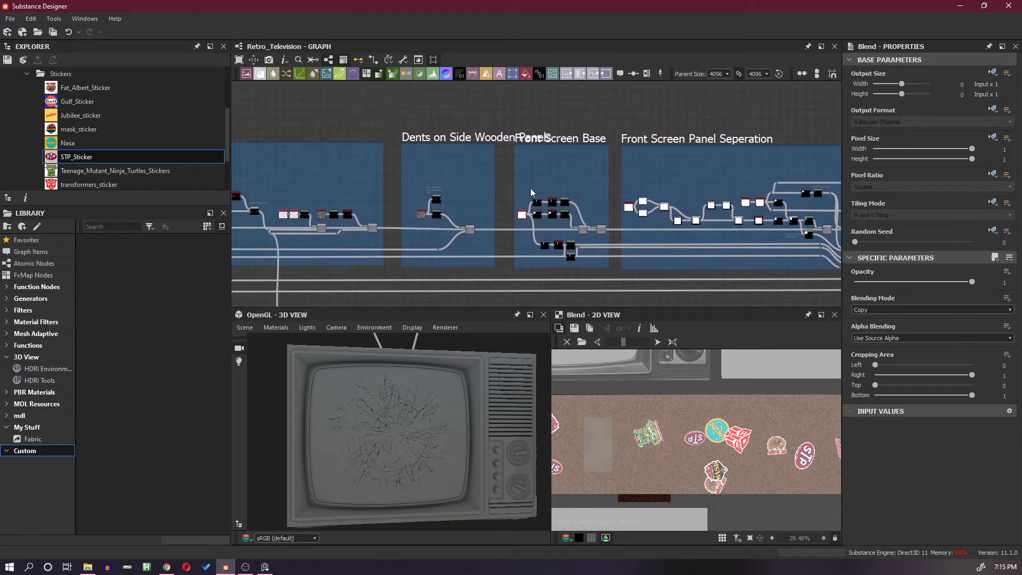
Preview the Front Screen Frame Opacity Mask Levels node in the Front Screen Panel Seperation group and inspect its mask in detail.
scroll(710, 219, "up", 6)
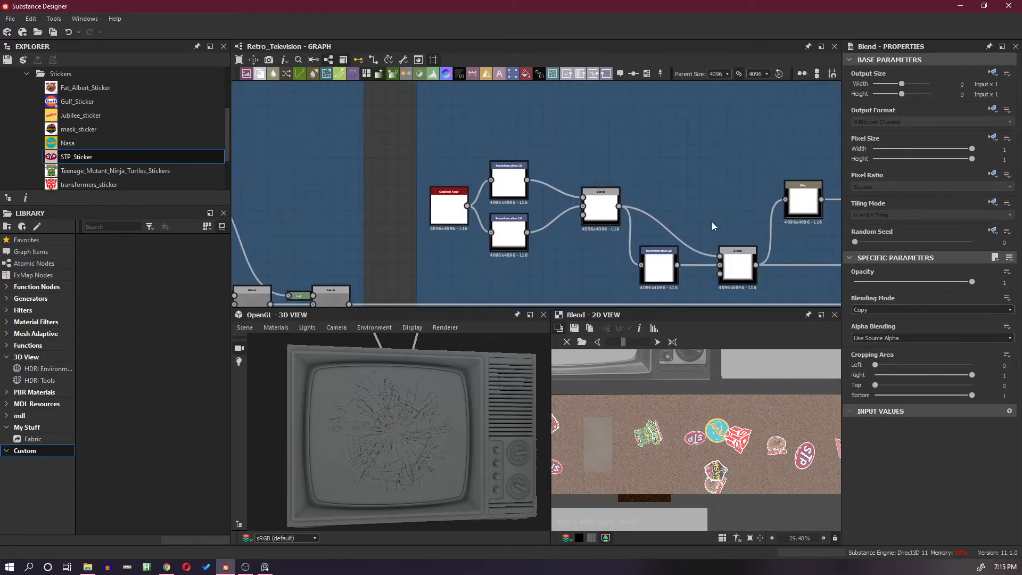
middle_click_drag(711, 222, 606, 216)
scroll(716, 235, "down", 2)
scroll(627, 217, "up", 5)
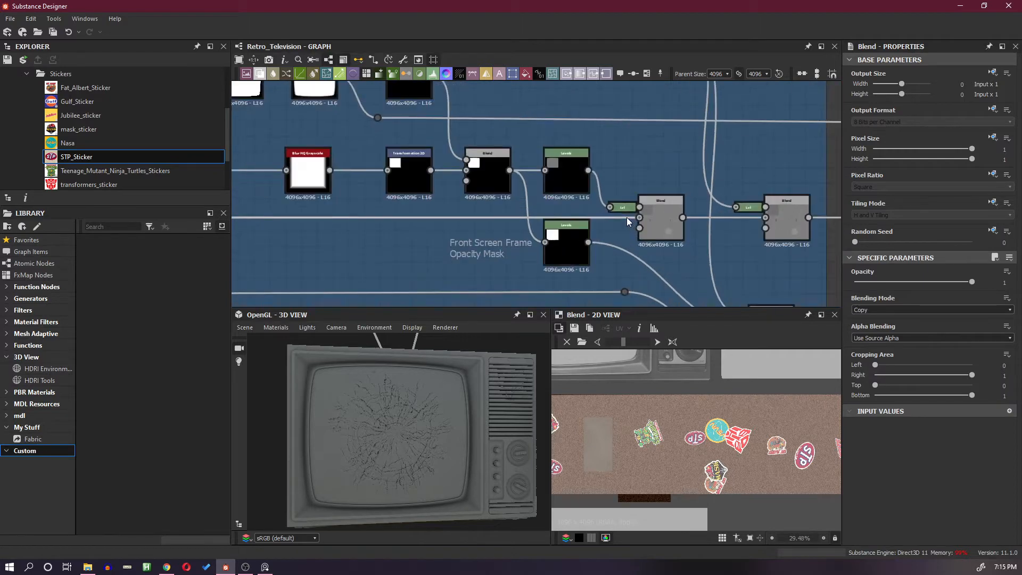
left_click(566, 254)
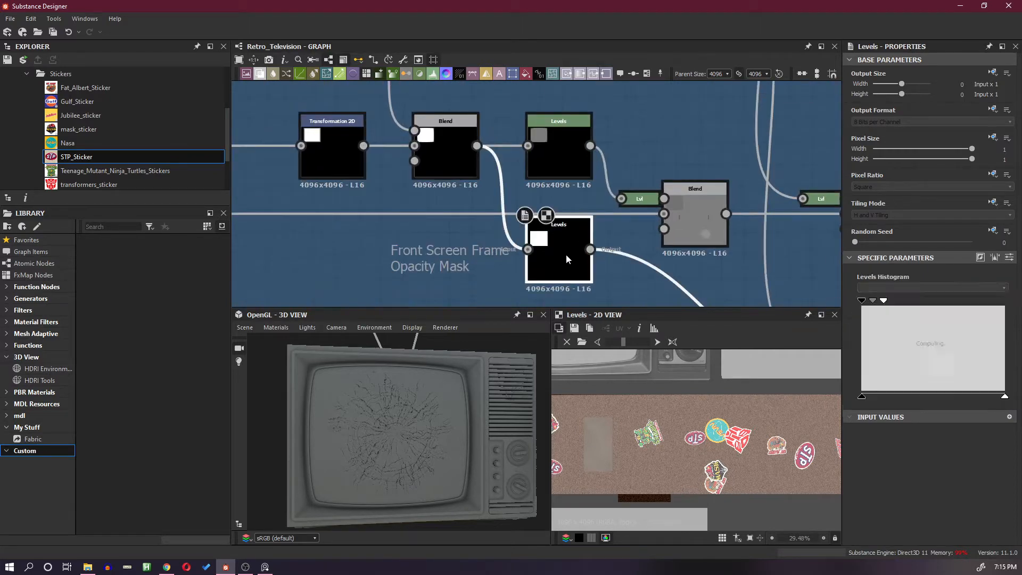
scroll(734, 454, "down", 3)
middle_click_drag(633, 399, 683, 443)
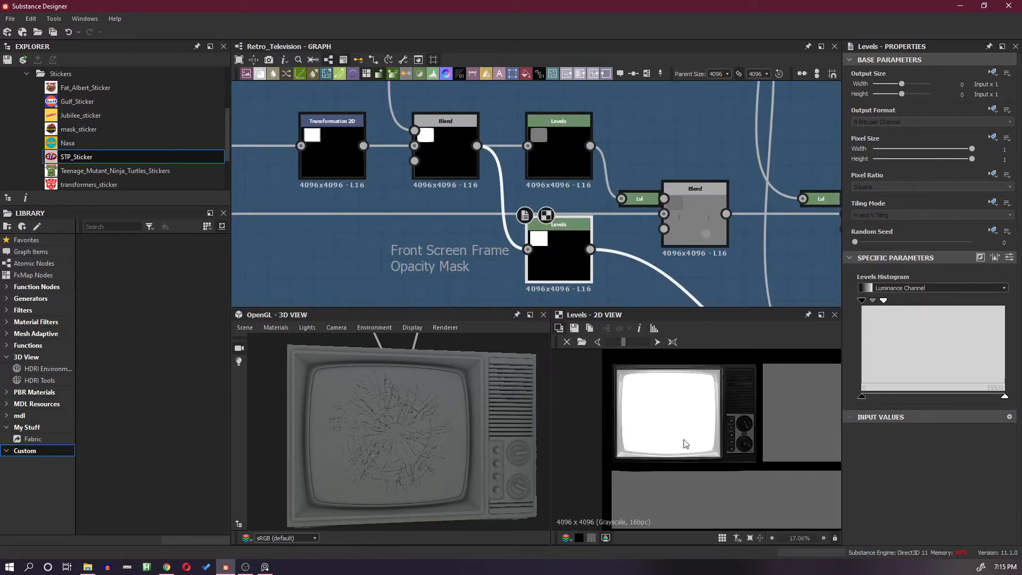
scroll(684, 443, "up", 2)
left_click_drag(623, 341, 610, 340)
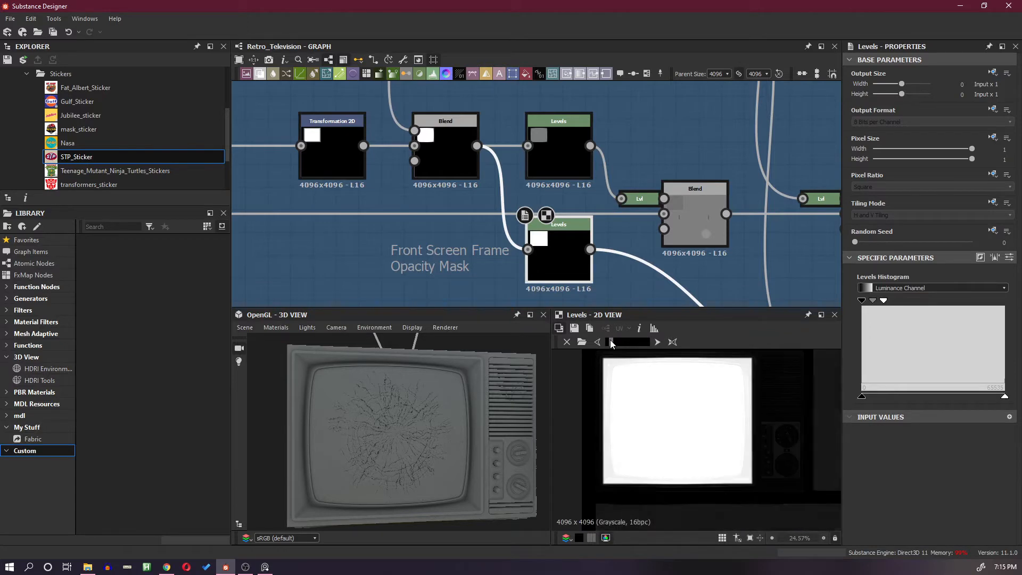
Compare the nearby Subtract Blend and upper Levels outputs with the Front Screen Frame Opacity Mask.
left_click(706, 219)
scroll(688, 228, "down", 3)
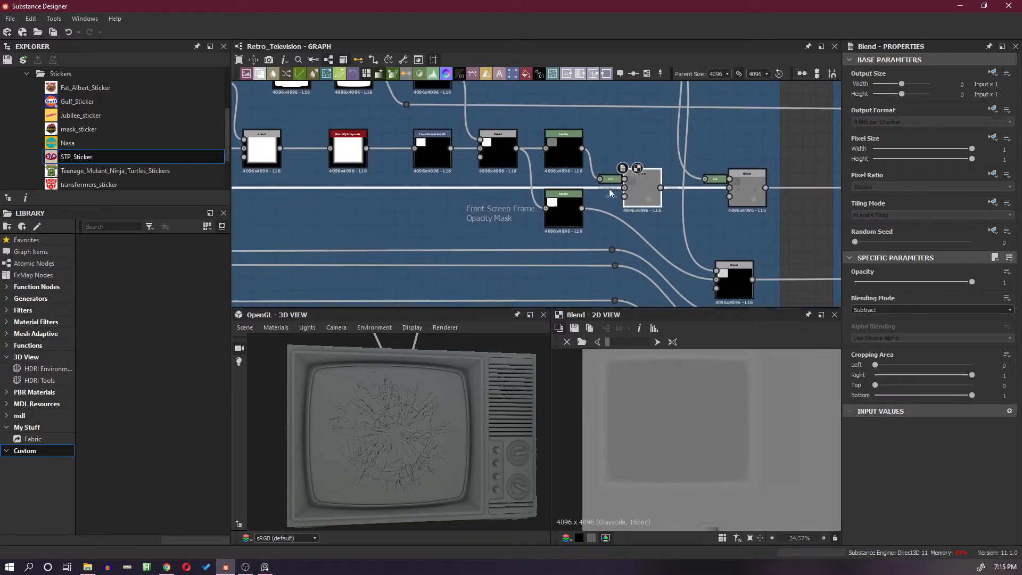
left_click(573, 149)
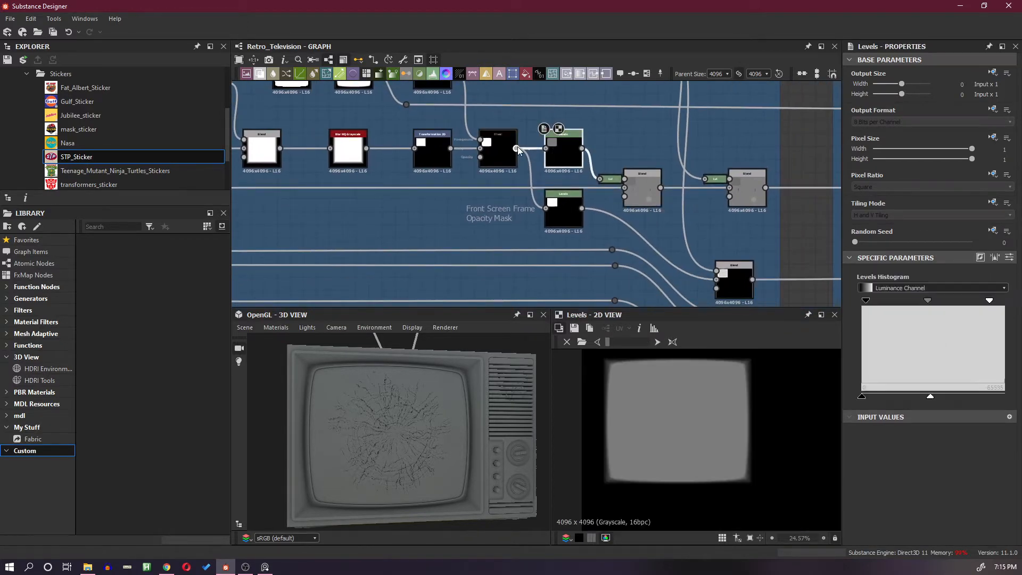
left_click_drag(563, 210, 560, 206)
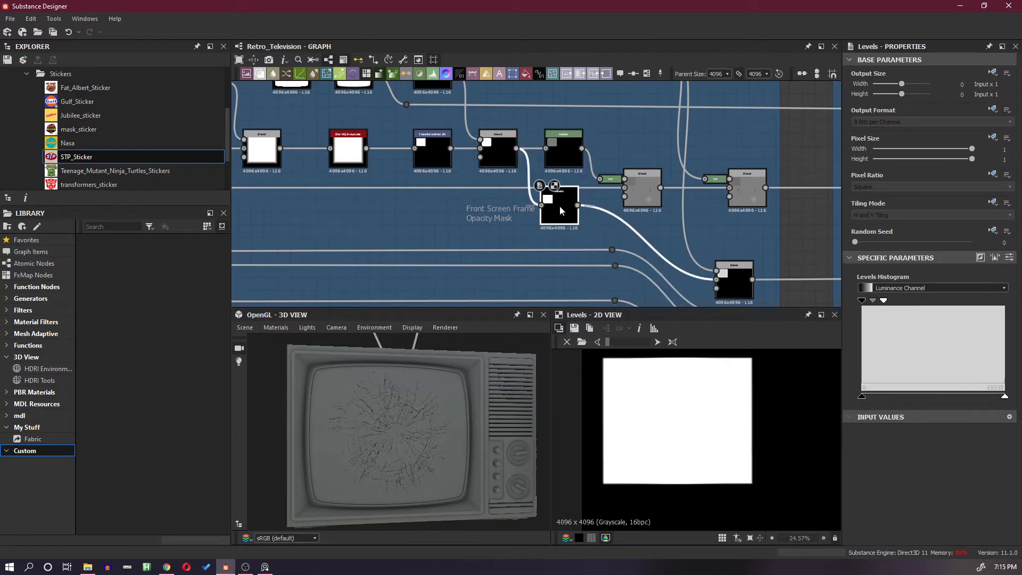
scroll(560, 211, "down", 8)
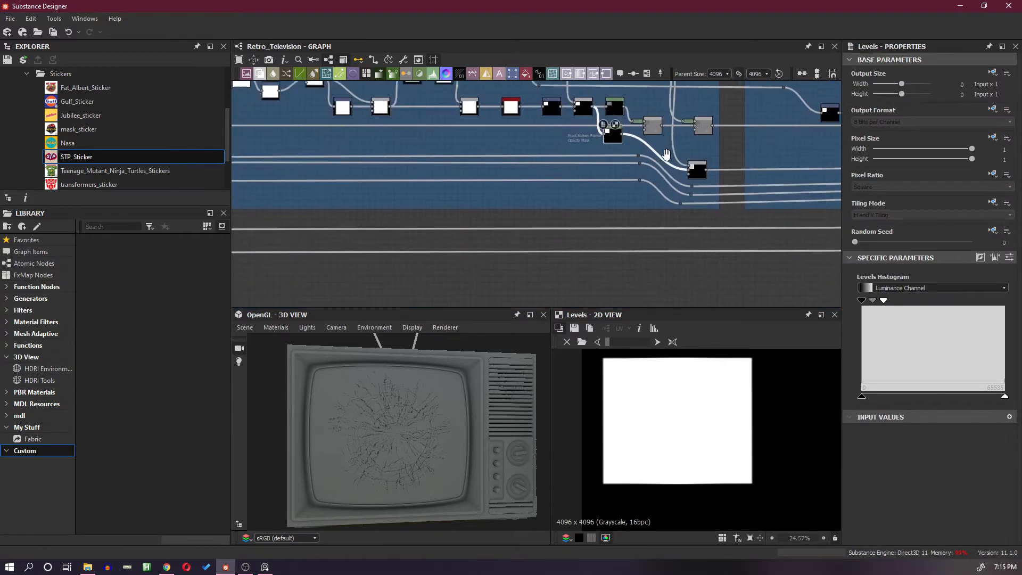
scroll(655, 192, "up", 2)
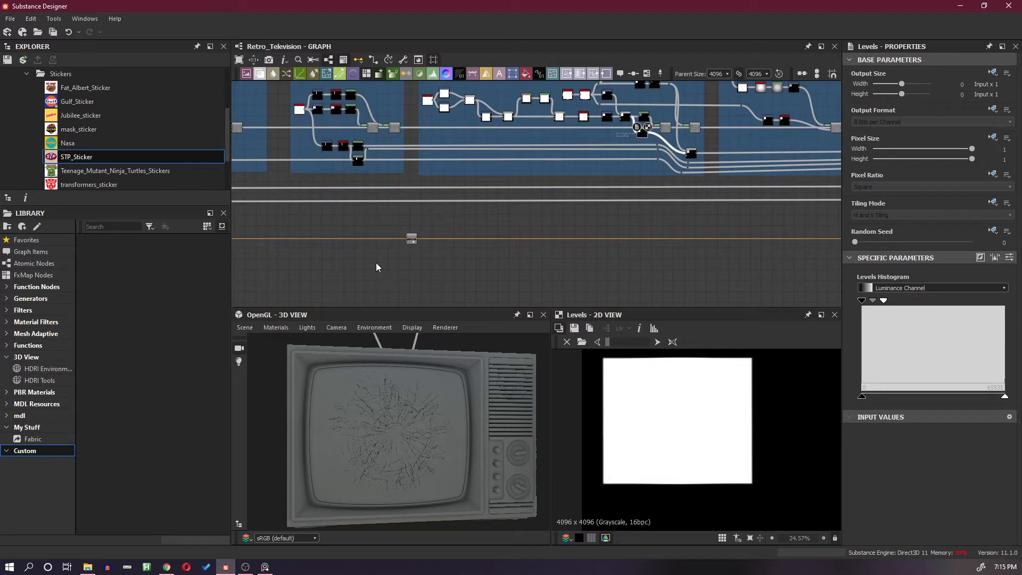
Inspect the source Shape node in the Front Screen Base group.
middle_click_drag(387, 239, 619, 277)
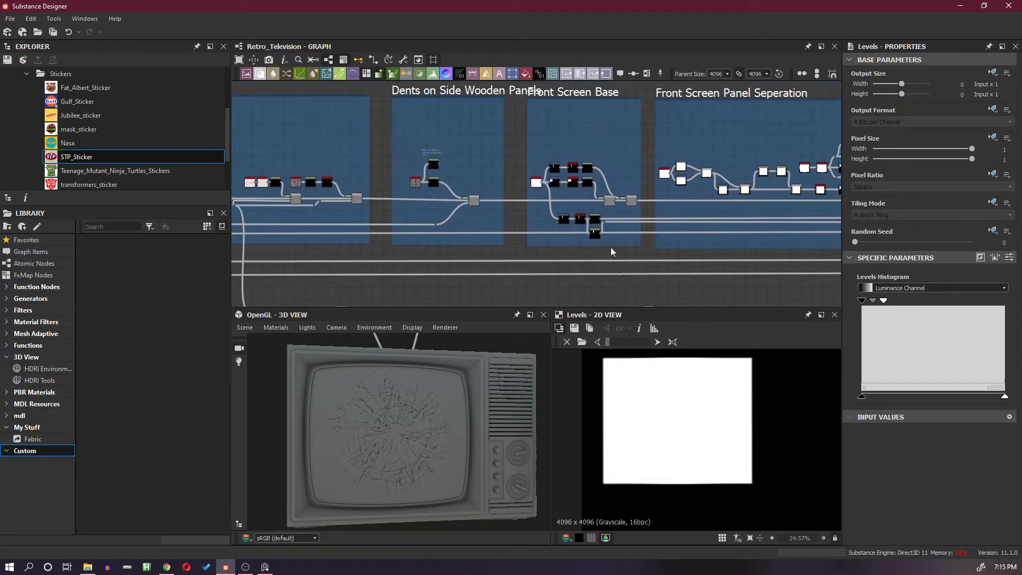
scroll(580, 182, "up", 5)
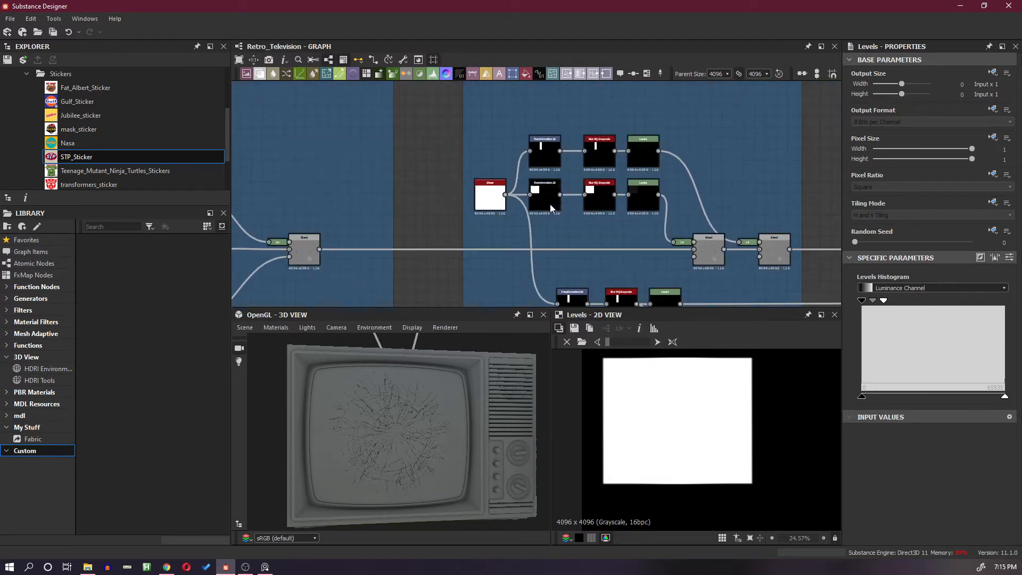
left_click(488, 202)
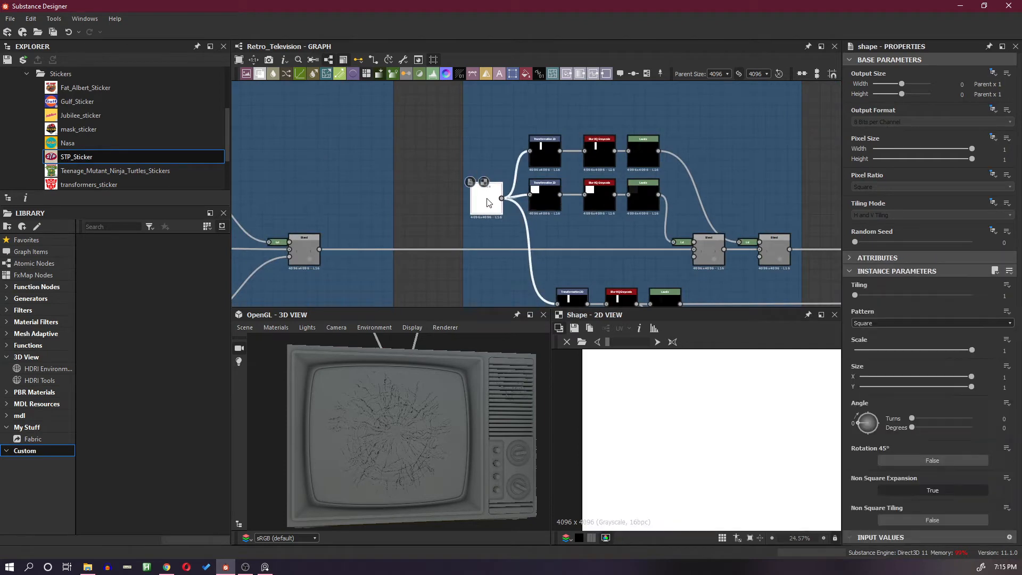
scroll(652, 231, "down", 1)
scroll(652, 231, "down", 1)
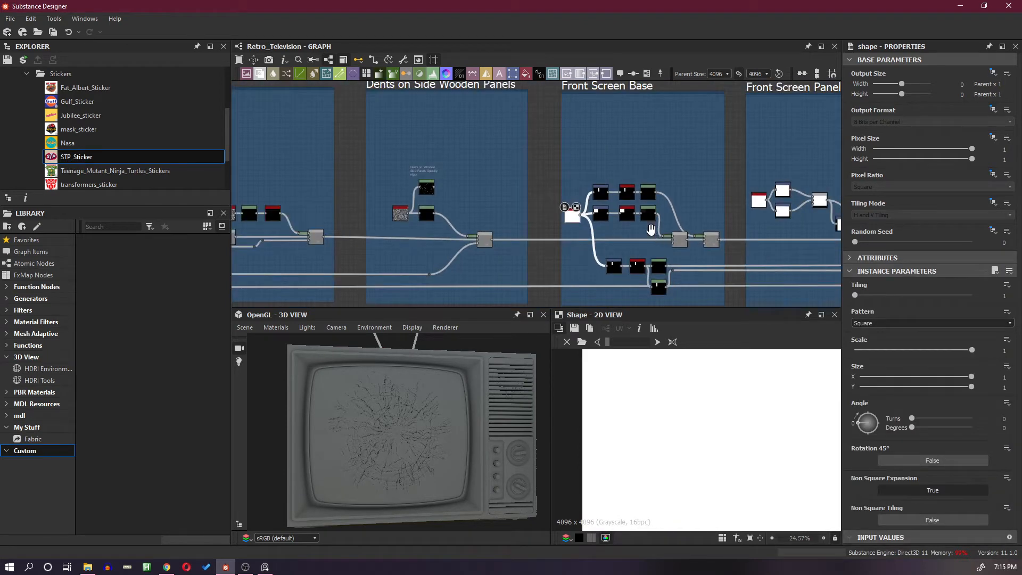
Insert a Blend node before the existing Blend on the colour line below Front Screen Base and set its blending mode to Add (Linear Dodge).
scroll(634, 223, "down", 2)
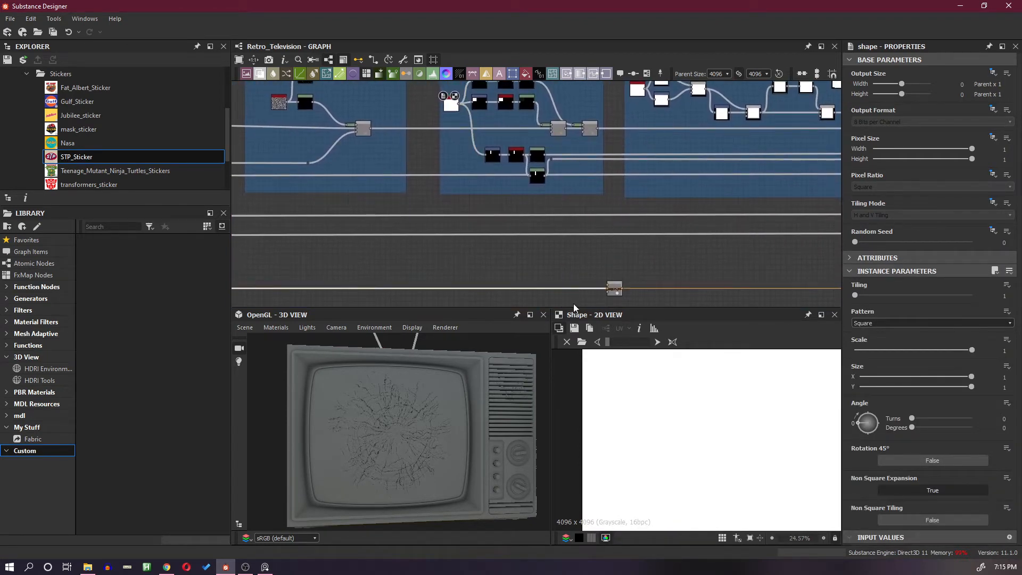
scroll(591, 282, "down", 4)
scroll(592, 284, "up", 3)
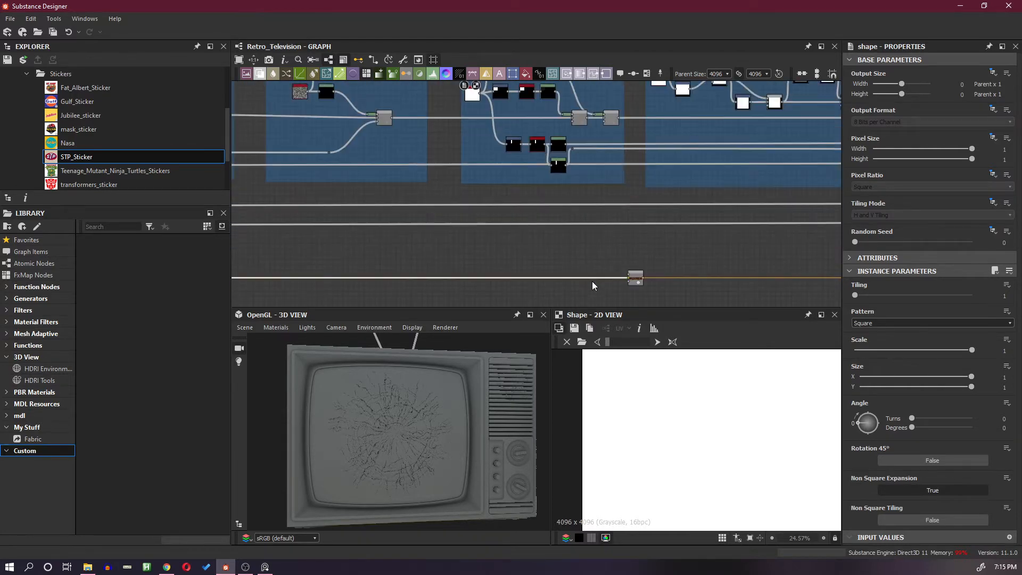
key("space")
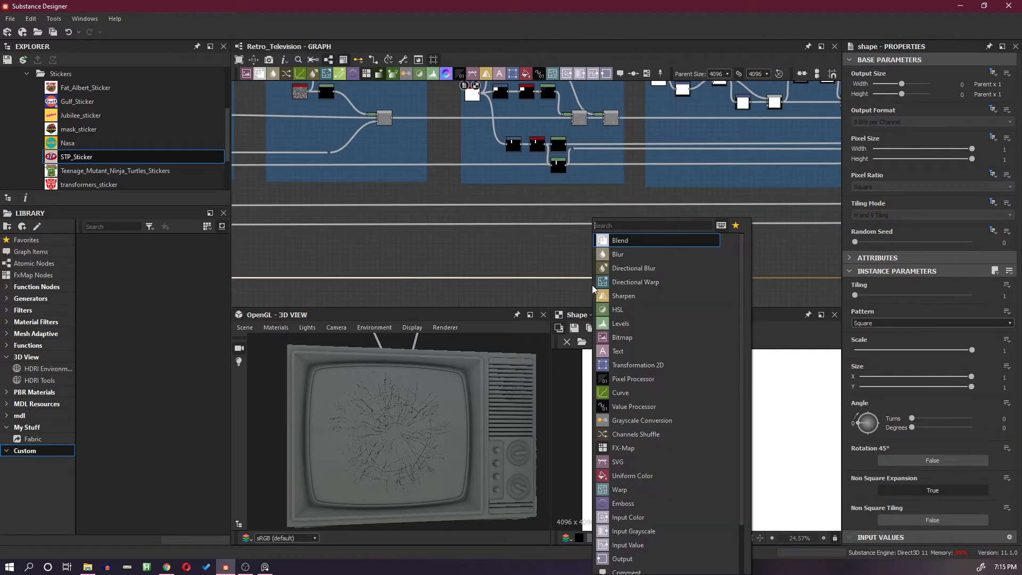
left_click(641, 243)
scroll(641, 283, "up", 2)
left_click_drag(637, 280, 733, 279)
left_click_drag(254, 281, 619, 282)
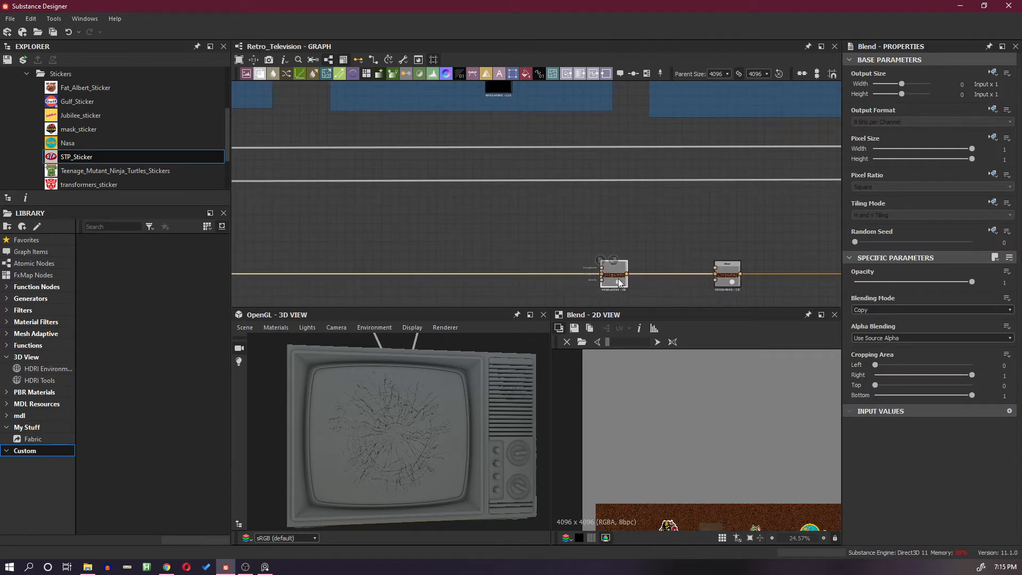
left_click(885, 313)
left_click(873, 323)
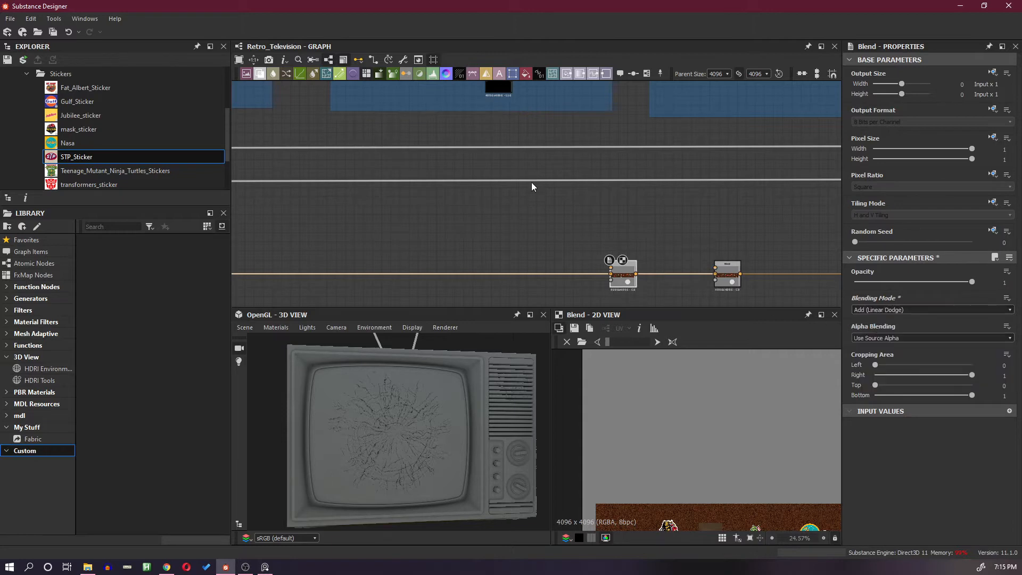
Check the new Blend's output, and preview the two upper Levels nodes in the Front Screen Base group.
scroll(581, 200, "down", 2)
scroll(684, 423, "down", 5)
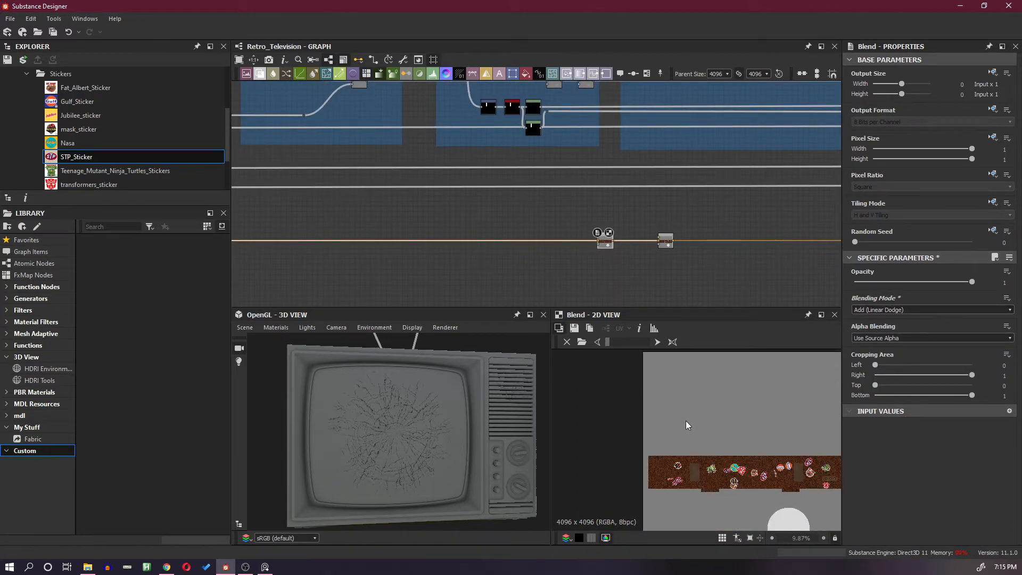
scroll(687, 411, "up", 4)
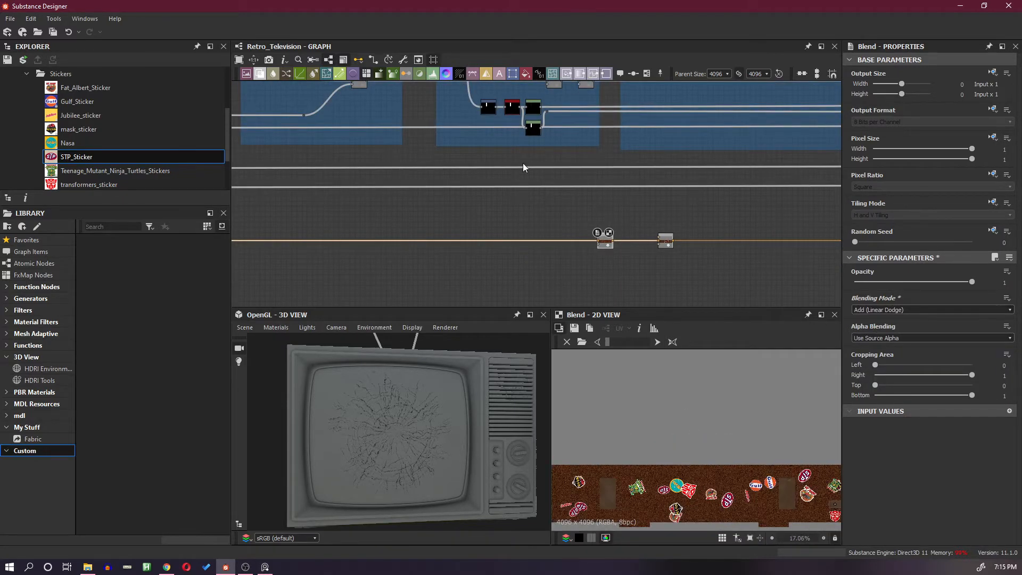
middle_click_drag(505, 155, 513, 225)
scroll(528, 199, "up", 6)
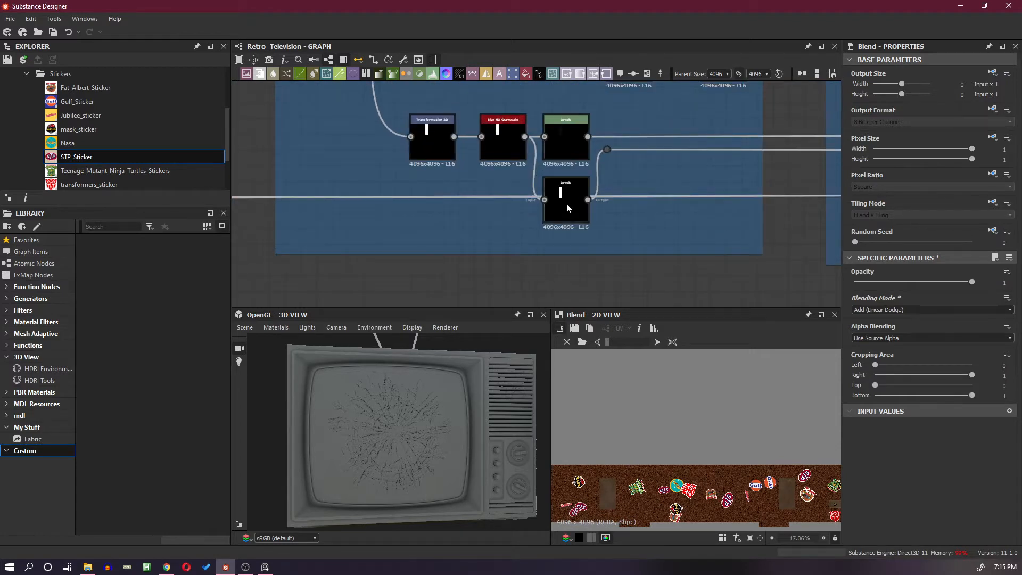
scroll(567, 204, "down", 1)
scroll(567, 203, "down", 3)
scroll(553, 186, "up", 3)
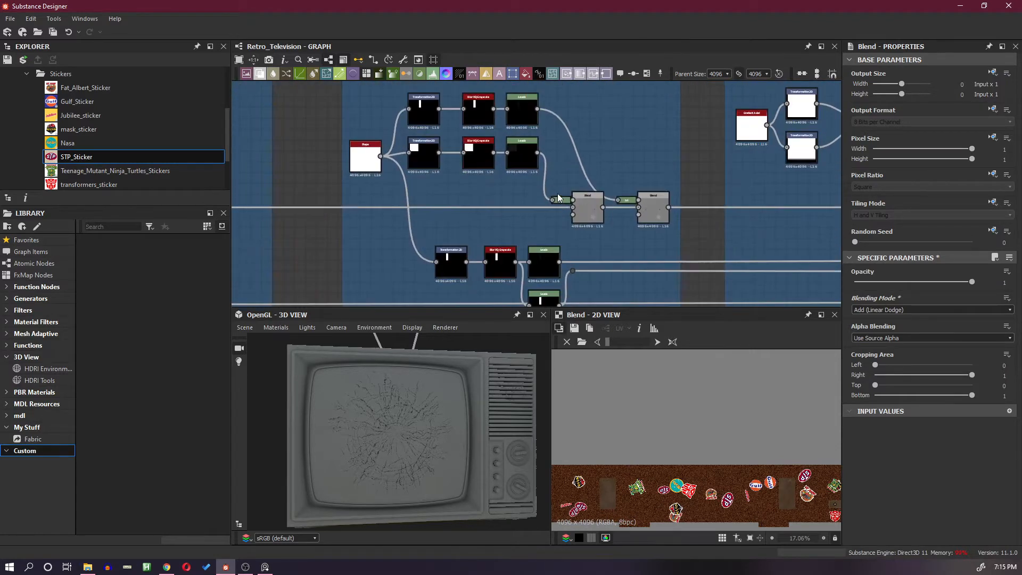
left_click(515, 149)
middle_click_drag(507, 108, 513, 186)
left_click(515, 184)
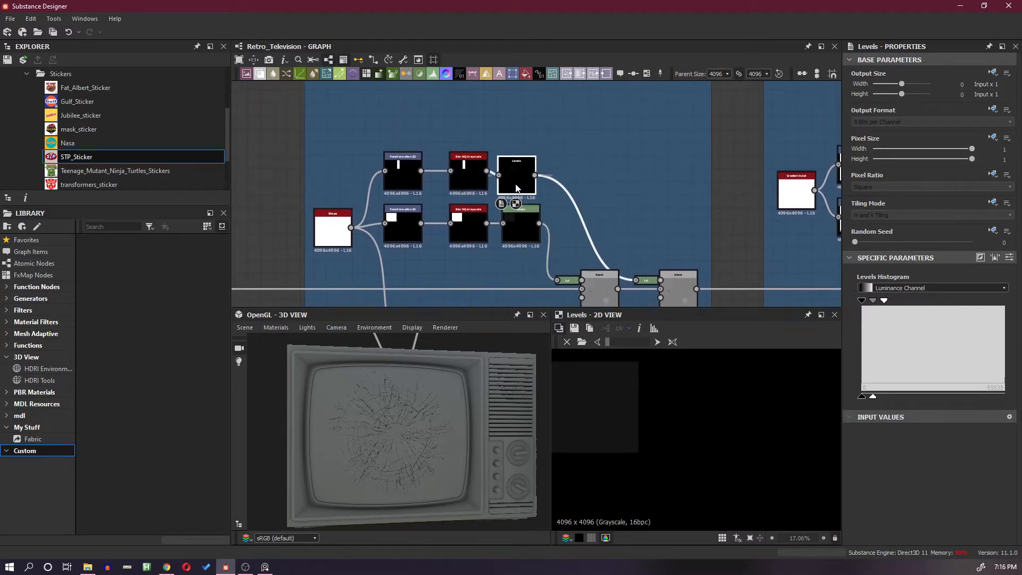
Preview the Transformation 2D, Blur HQ Grayscale and both Levels nodes in the lowest branch of Front Screen Base.
scroll(549, 228, "down", 2)
scroll(550, 229, "up", 3)
middle_click_drag(563, 244, 574, 125)
scroll(595, 203, "down", 3)
scroll(595, 231, "up", 2)
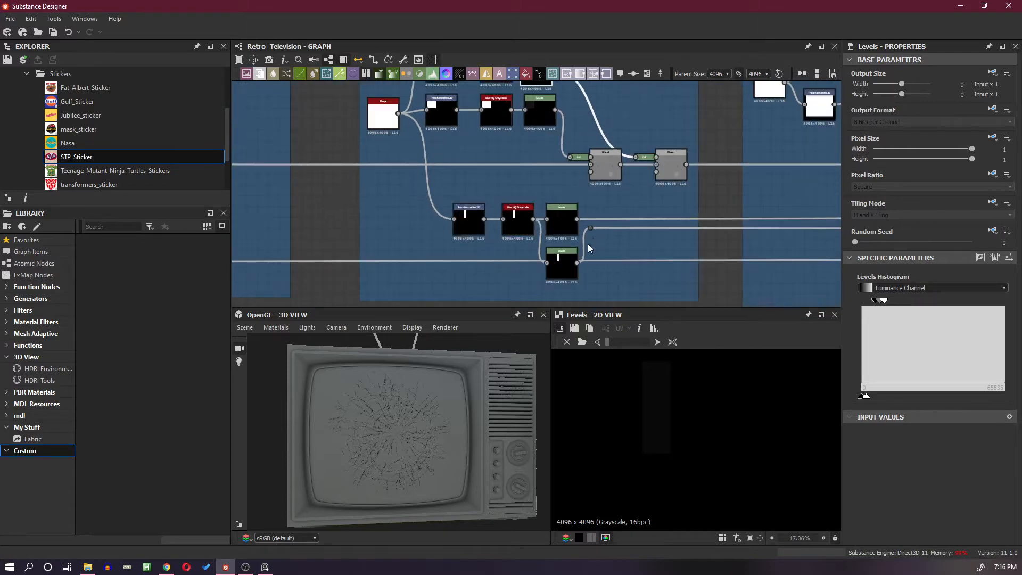
left_click(465, 225)
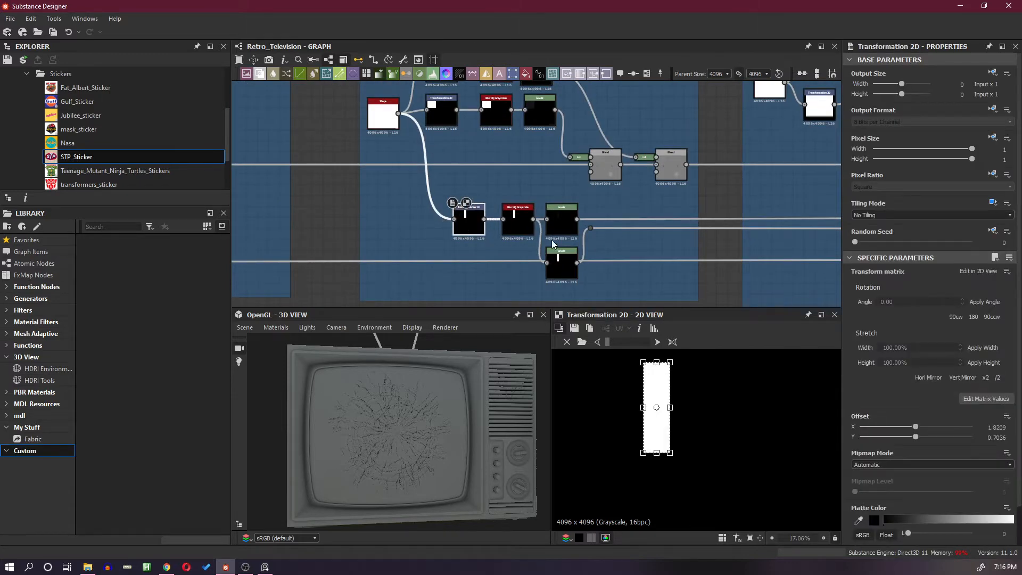
left_click(519, 219)
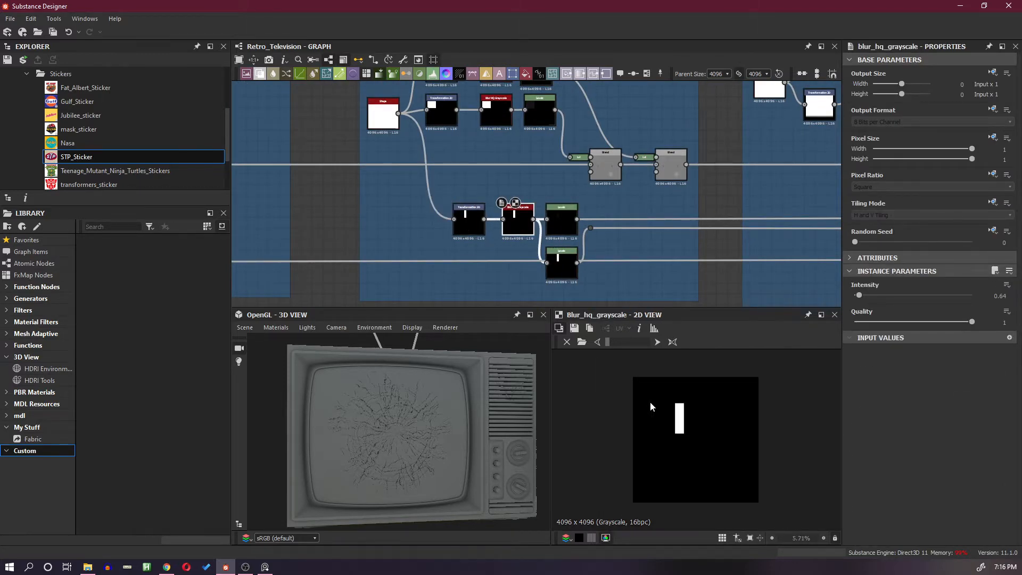
left_click(563, 229)
left_click(568, 265)
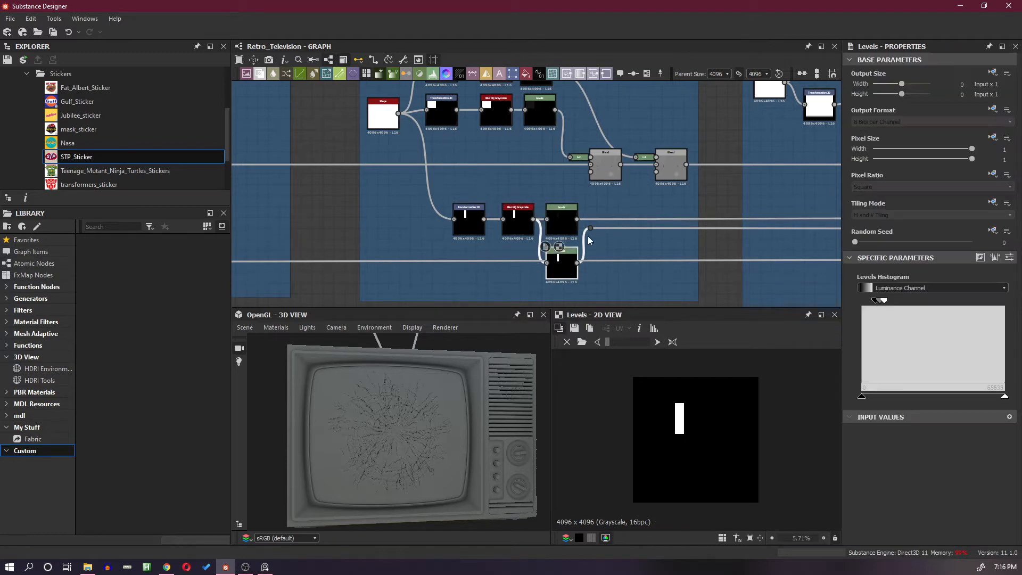
Preview the Transformation 2D, Blur HQ Grayscale and Levels nodes in the middle branch of Front Screen Base.
scroll(592, 166, "up", 1)
middle_click_drag(620, 172, 615, 261)
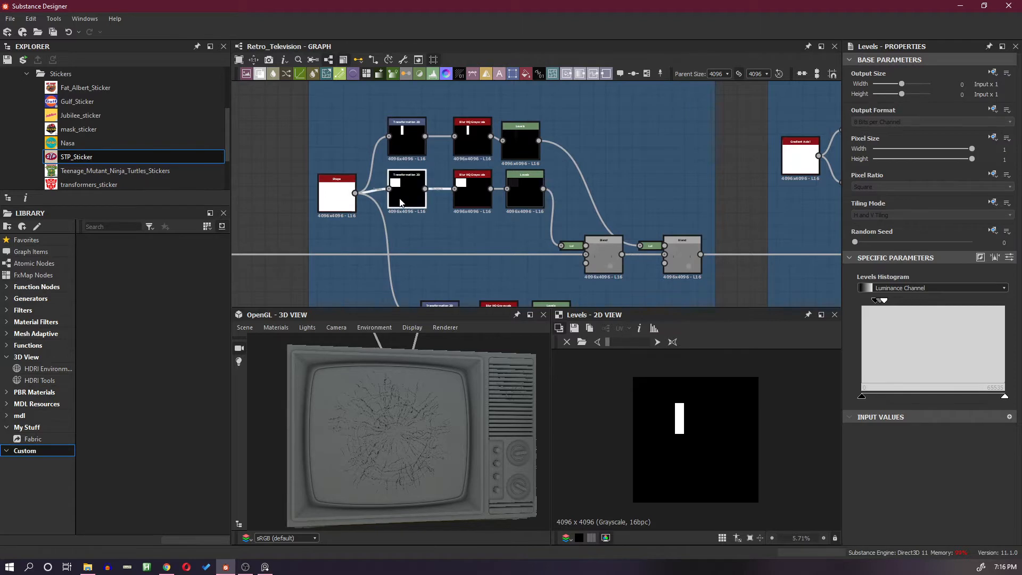
left_click_drag(402, 197, 398, 202)
left_click(479, 197)
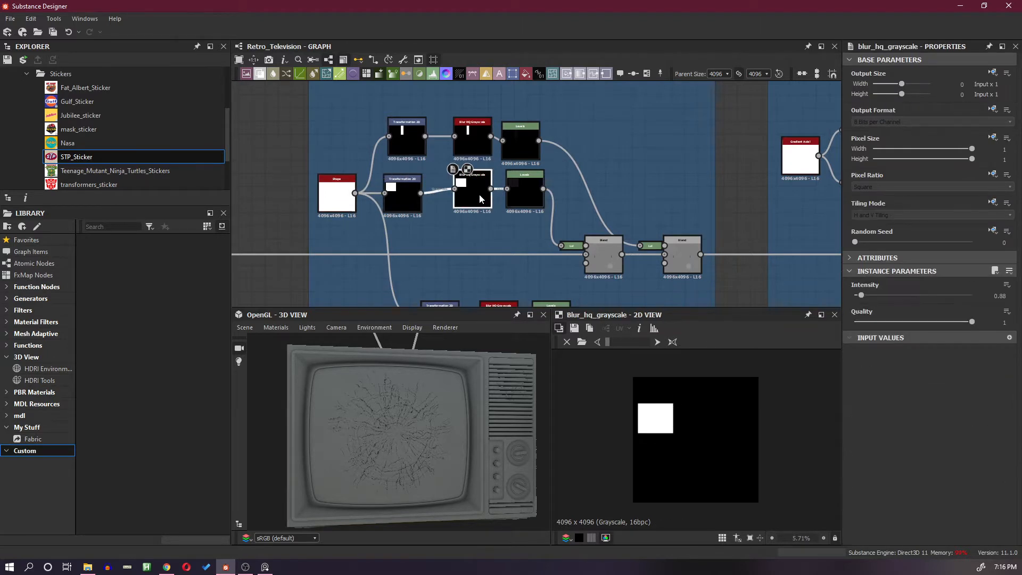
double_click(522, 200)
scroll(585, 243, "down", 3)
middle_click_drag(625, 273, 590, 215)
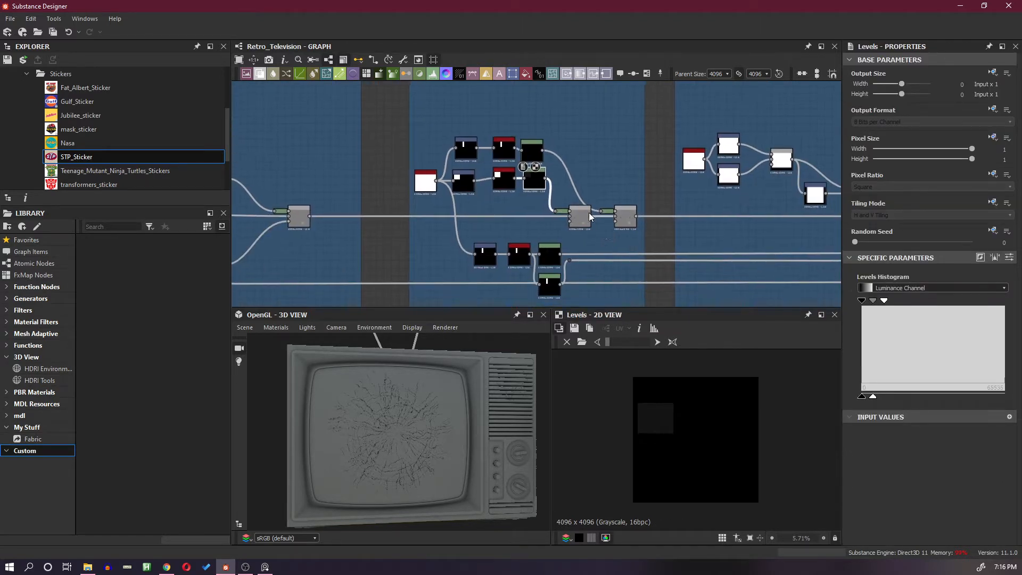
scroll(588, 213, "up", 3)
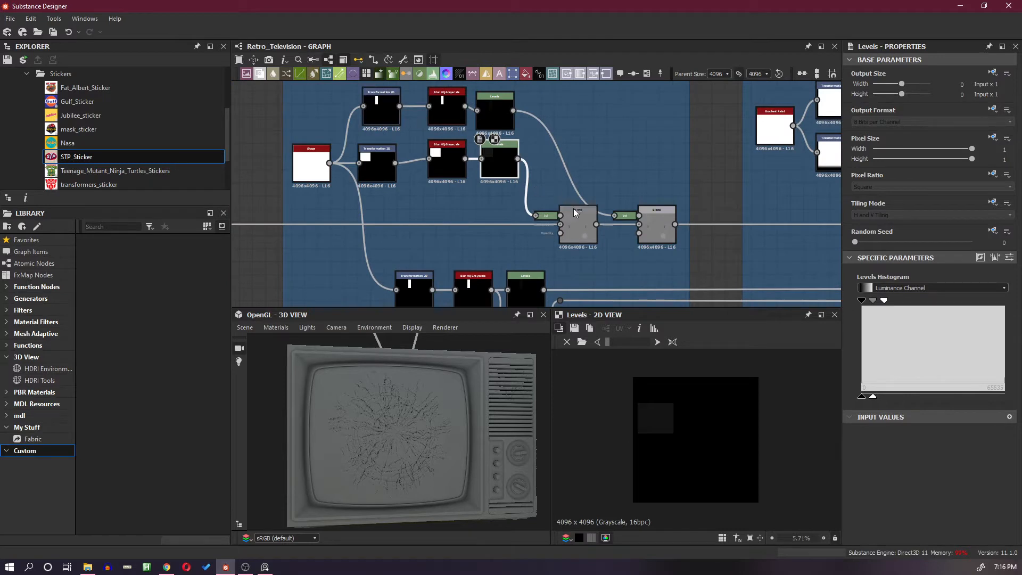
Preview the docked node feeding the first Blend and the Blur HQ Grayscale nodes in the two upper branches of Front Screen Base.
left_click(546, 216)
left_click(625, 216, "shift")
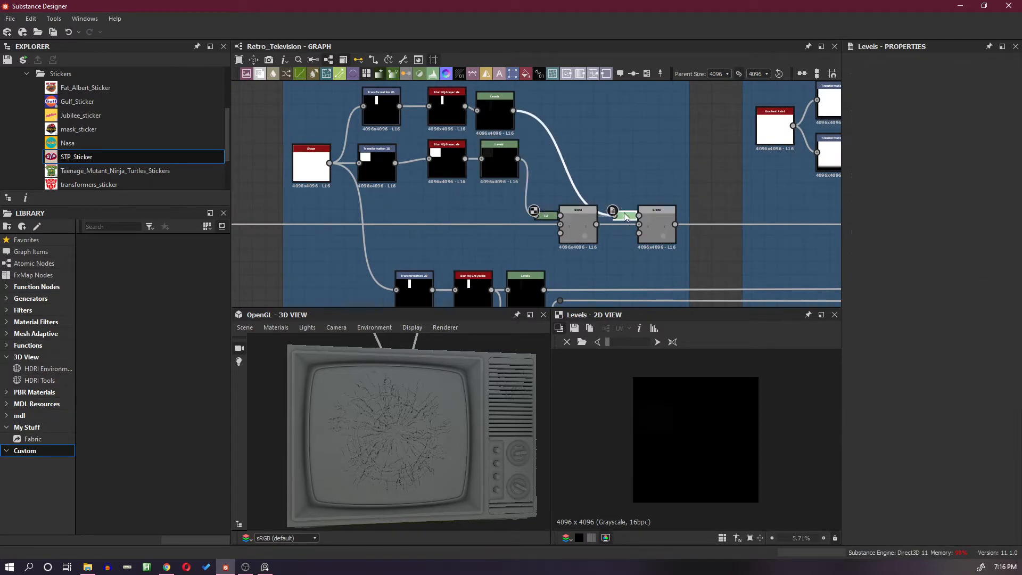
left_click(449, 166)
left_click(448, 109)
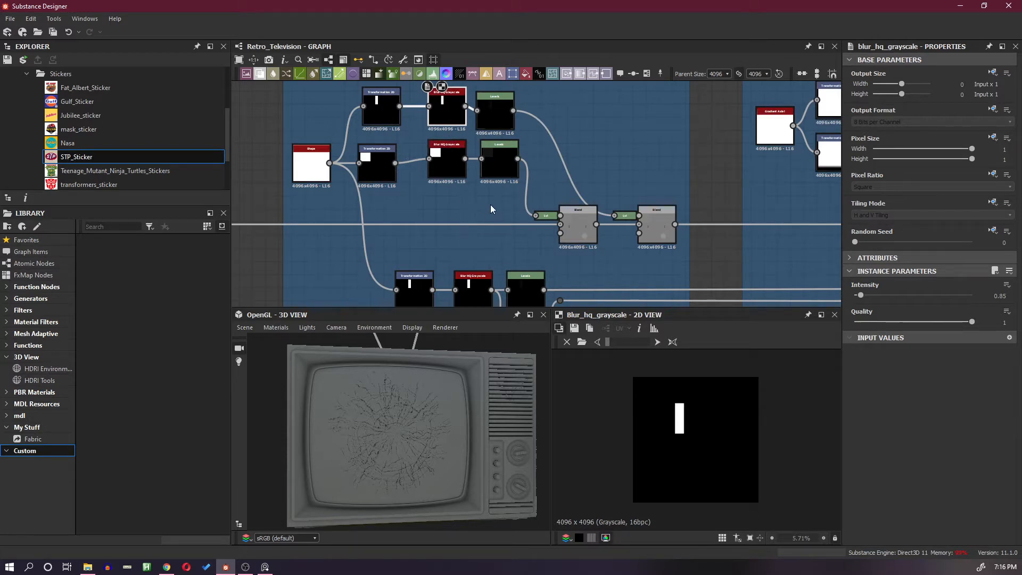
Locate the Front mask in the UV Shells Mask group and trace its output line to the dot below.
scroll(489, 204, "down", 5)
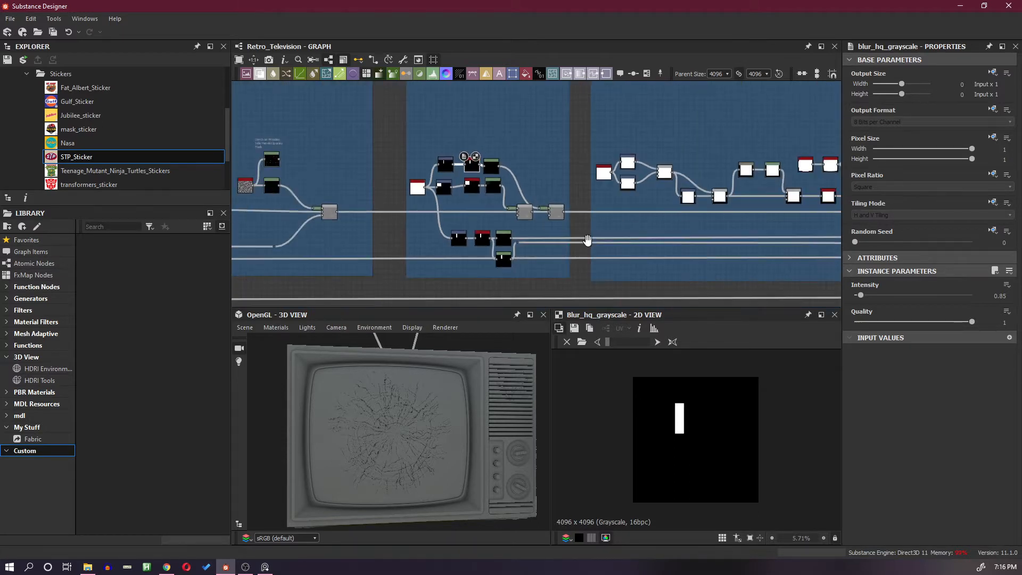
middle_click_drag(569, 244, 590, 148)
scroll(559, 244, "down", 7)
middle_click_drag(436, 247, 607, 241)
middle_click_drag(242, 228, 633, 225)
middle_click_drag(348, 217, 655, 224)
scroll(439, 189, "up", 3)
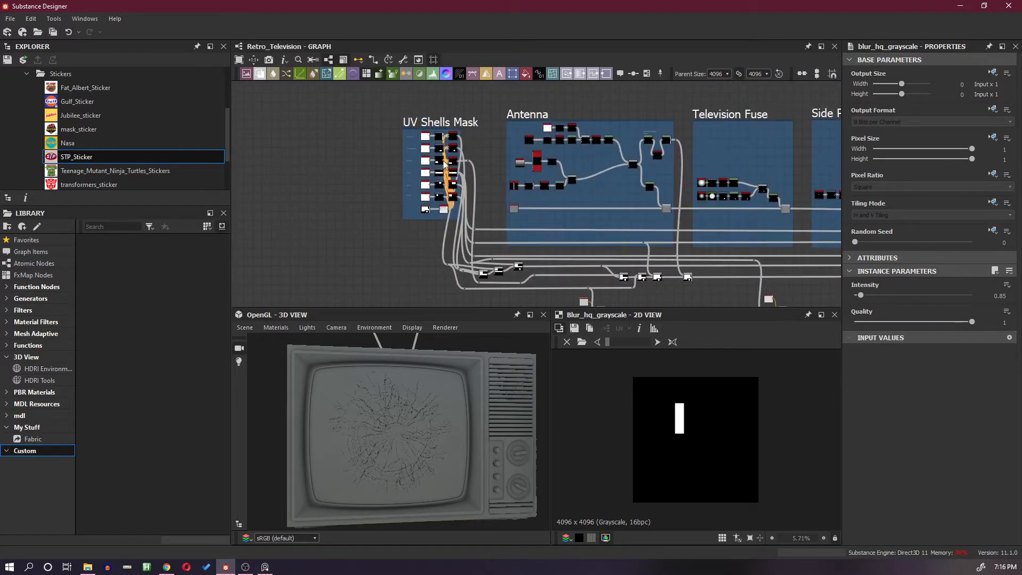
scroll(471, 205, "down", 3)
scroll(452, 170, "up", 10)
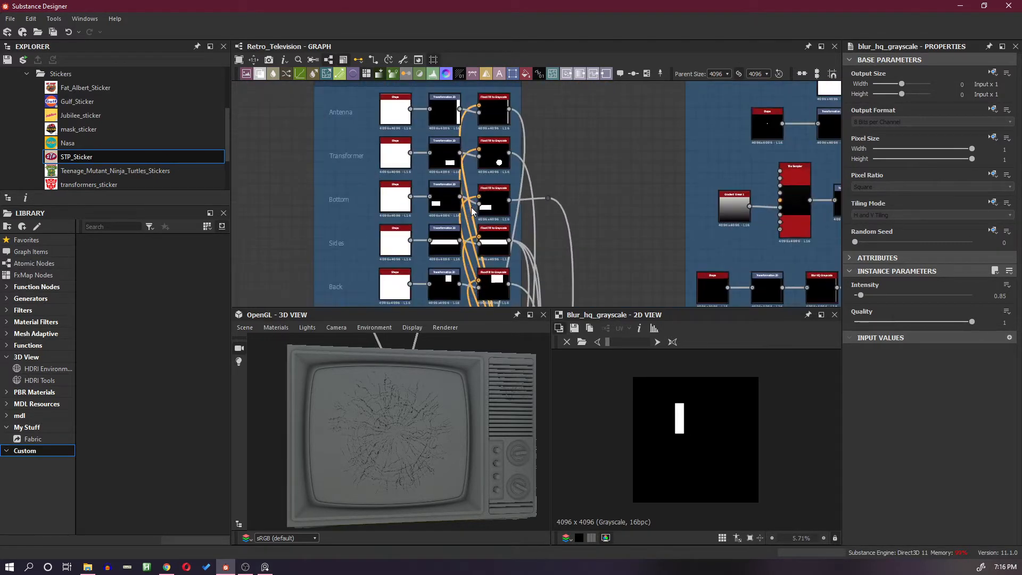
middle_click_drag(390, 206, 408, 169)
middle_click_drag(398, 267, 394, 176)
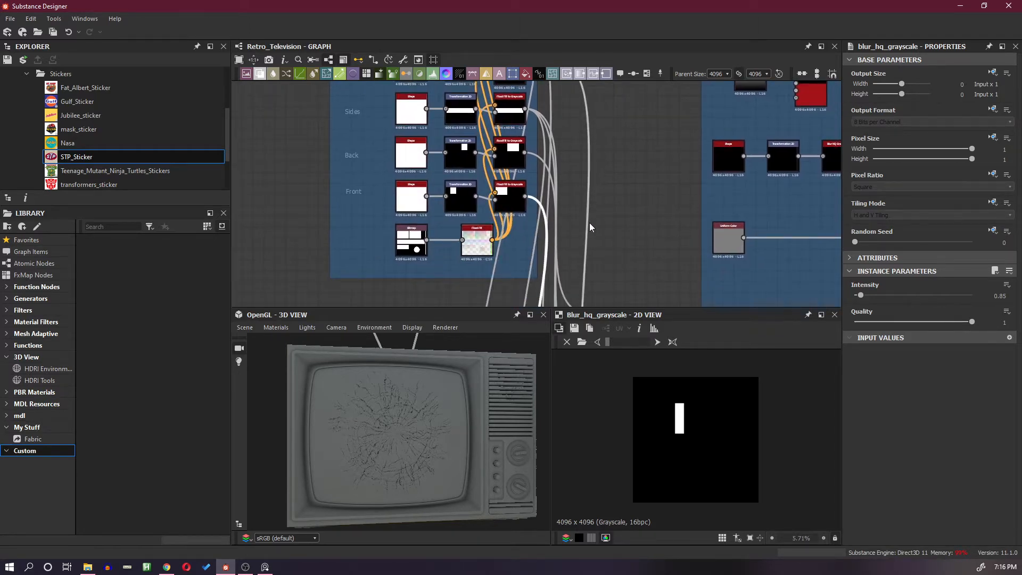
scroll(578, 176, "down", 4)
middle_click_drag(578, 175, 521, 96)
scroll(541, 141, "up", 3)
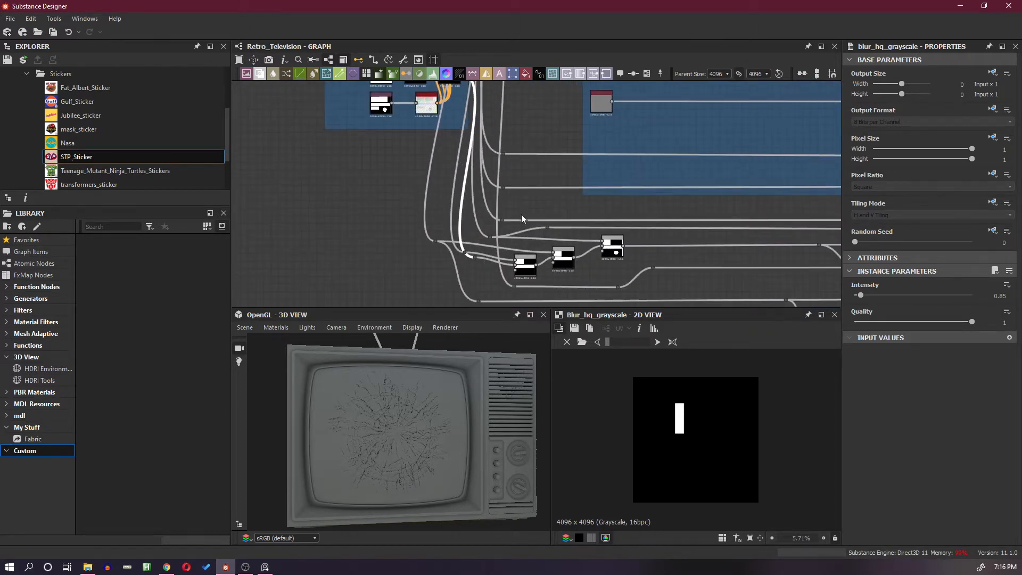
middle_click_drag(525, 181, 512, 147)
scroll(532, 225, "down", 1)
scroll(452, 171, "up", 1)
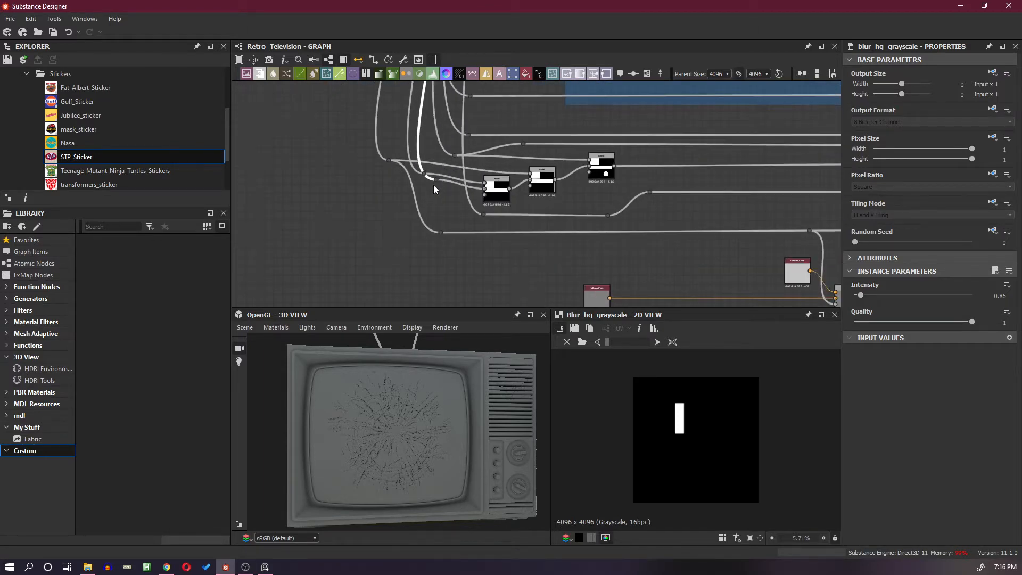
Extend the Front mask line from its dot to a new dot near the two colour Blends, and connect it to the new Blend's opacity input.
left_click_drag(447, 219, 455, 224)
scroll(688, 225, "down", 2)
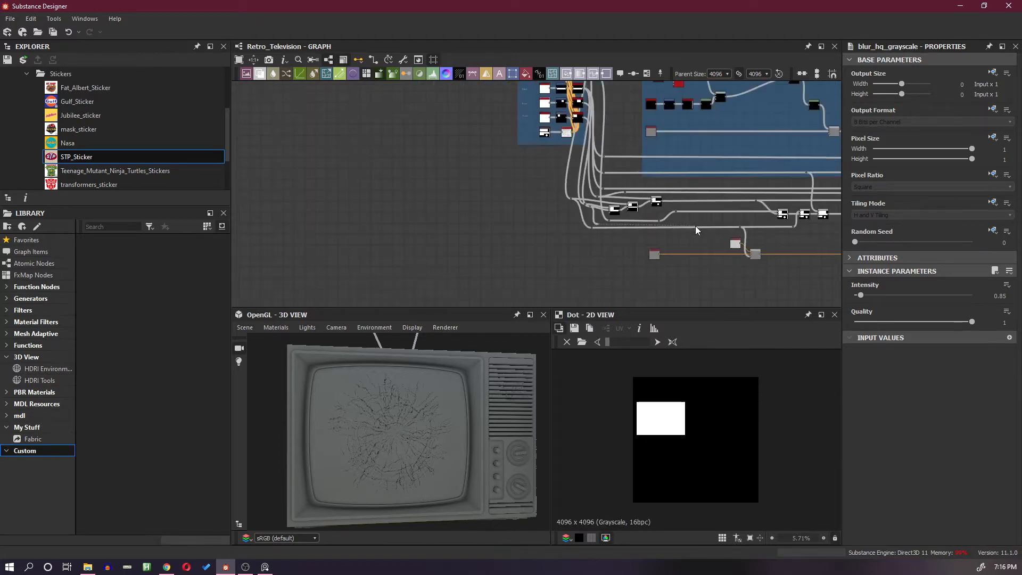
middle_click_drag(799, 221, 364, 213)
mouse_move(730, 228)
middle_mouse_down()
mouse_move(318, 233)
mouse_move(420, 230)
mouse_move(396, 227)
middle_mouse_up()
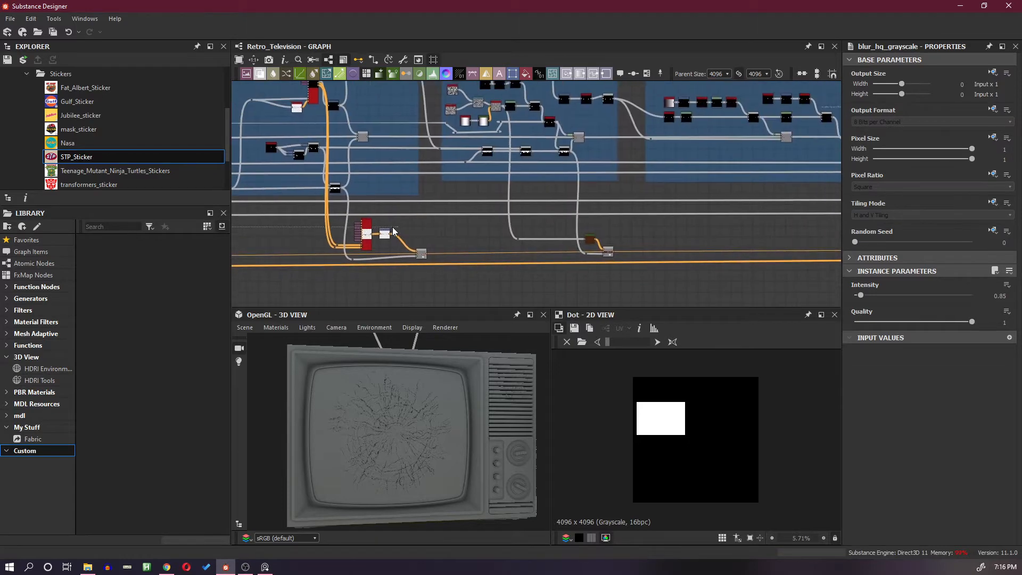
scroll(551, 247, "down", 4)
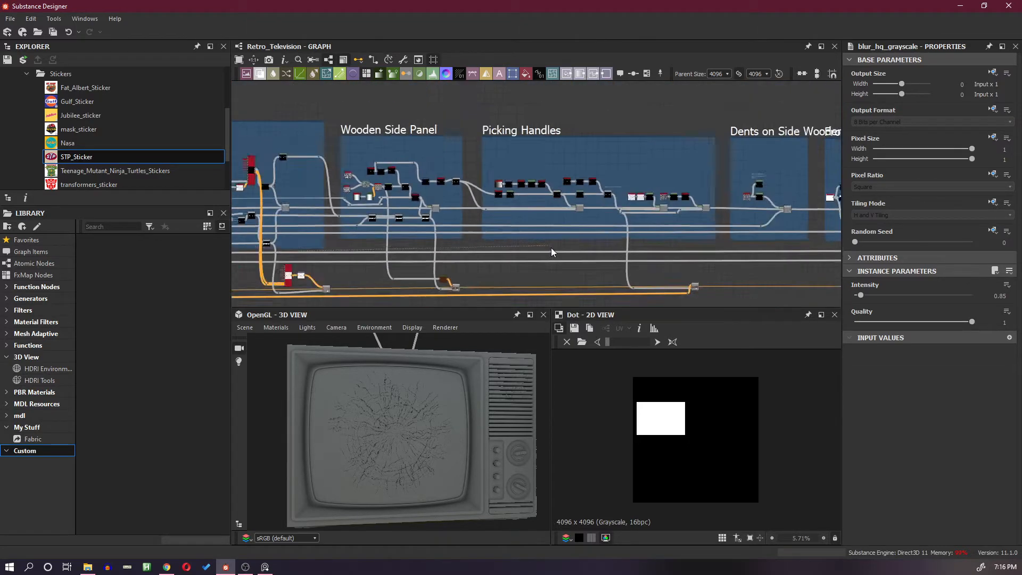
middle_click_drag(650, 268, 474, 253)
scroll(572, 257, "up", 5)
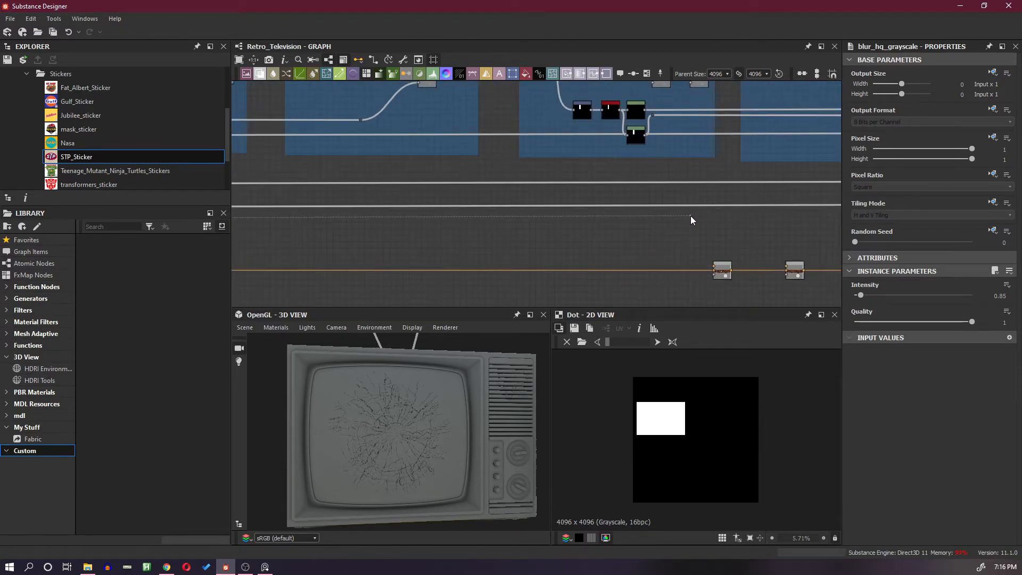
left_click(687, 215)
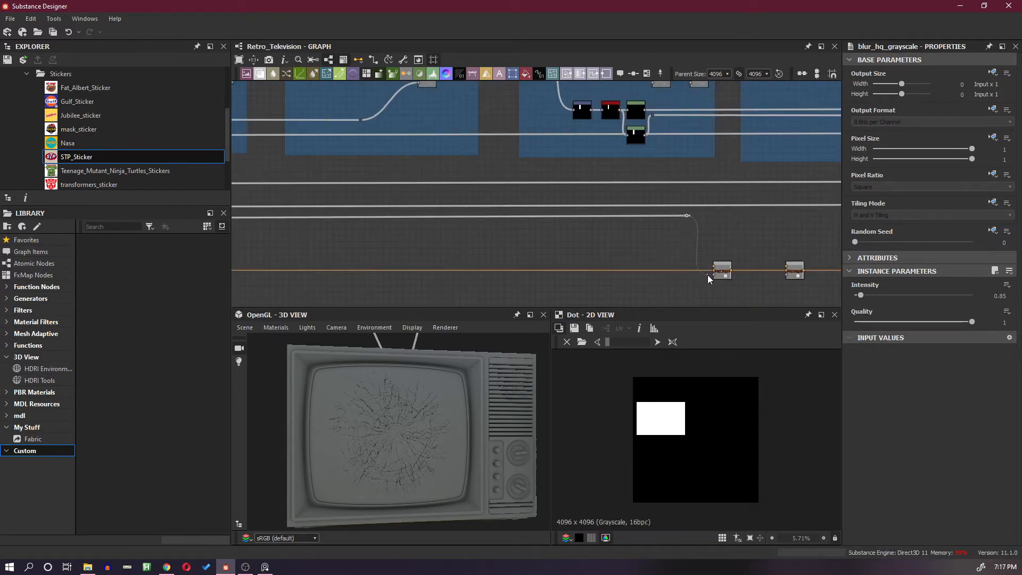
left_click(715, 275)
Preview the newly masked Blend and examine the television's front frame up close in the 3D view.
left_click(728, 277)
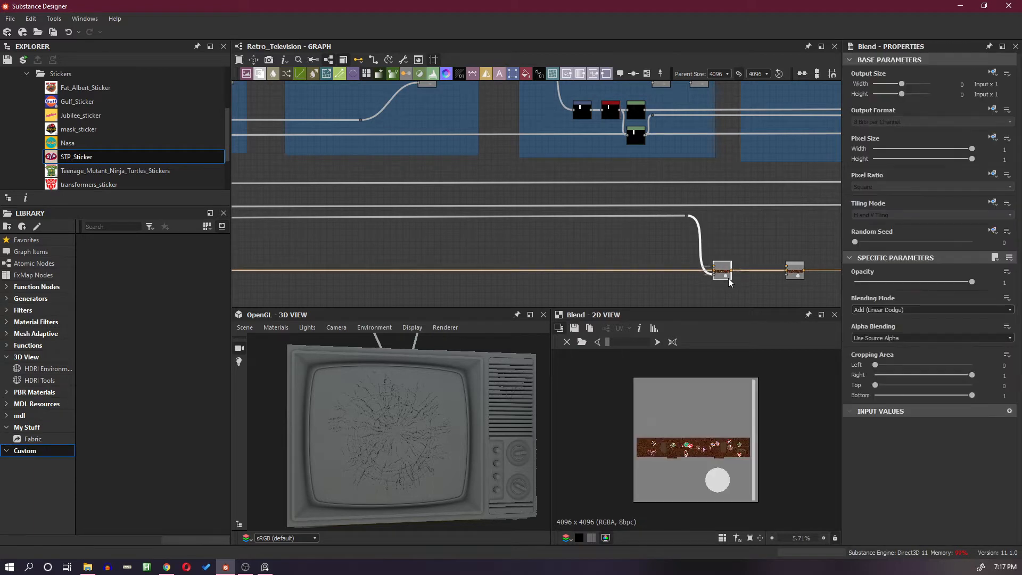
scroll(663, 402, "up", 3)
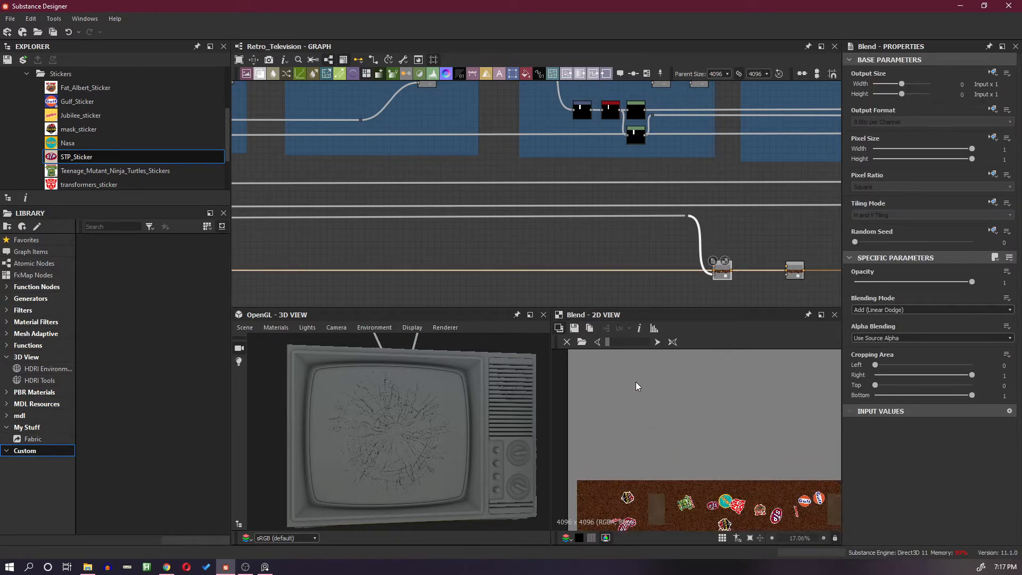
left_click_drag(481, 345, 405, 356)
scroll(399, 357, "up", 2)
middle_click_drag(382, 360, 410, 378)
scroll(399, 376, "up", 3)
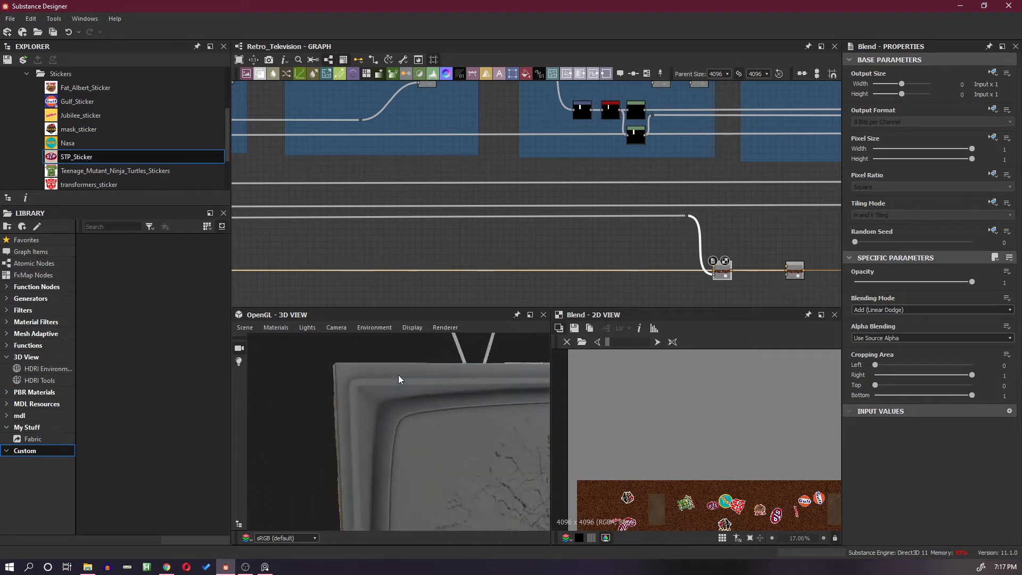
Add a Gradient Map node and connect its output to the foreground input of the new Blend.
scroll(724, 272, "up", 5)
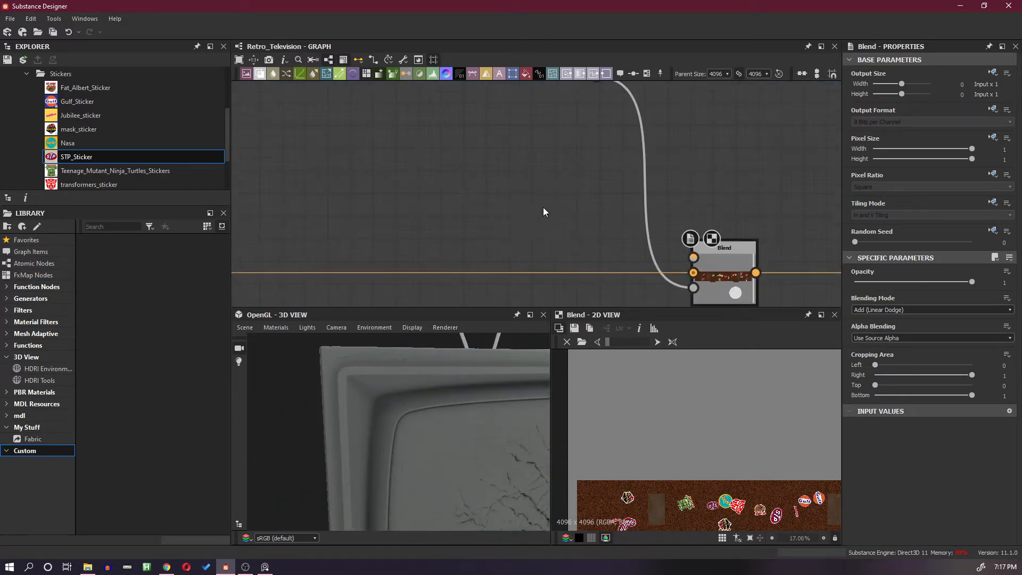
key("space")
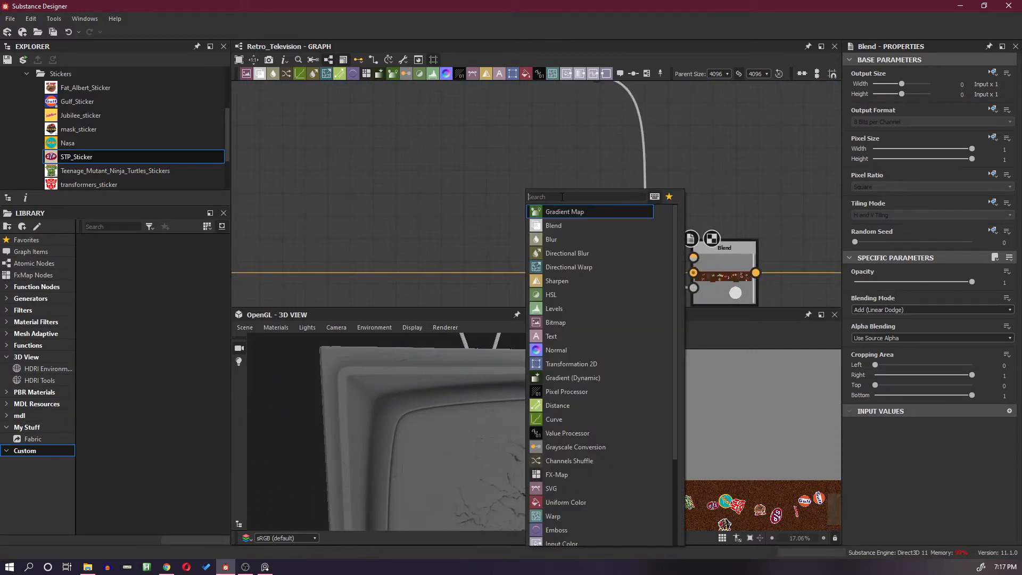
left_click(573, 213)
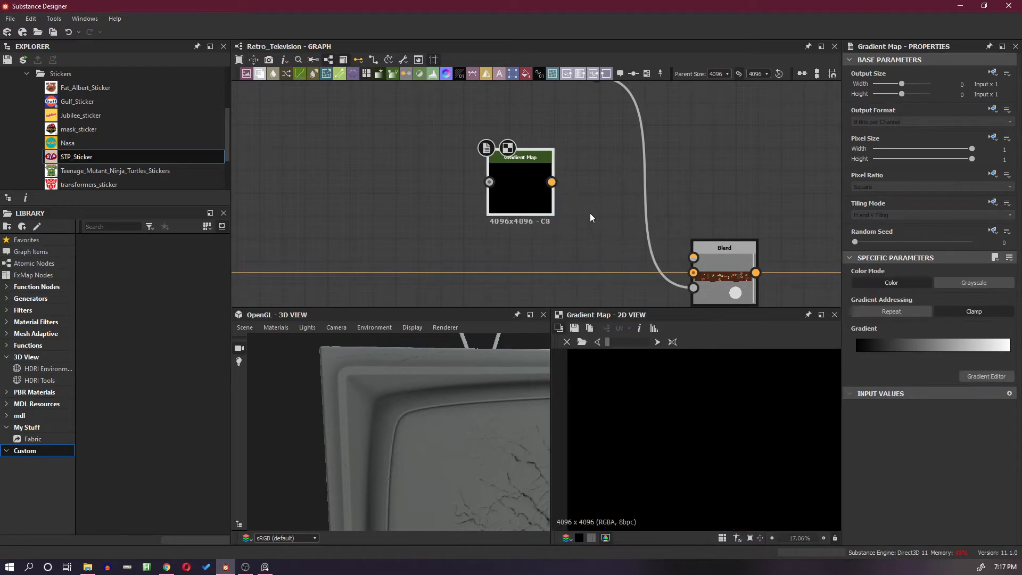
left_click_drag(557, 182, 694, 258)
left_click_drag(529, 200, 599, 225)
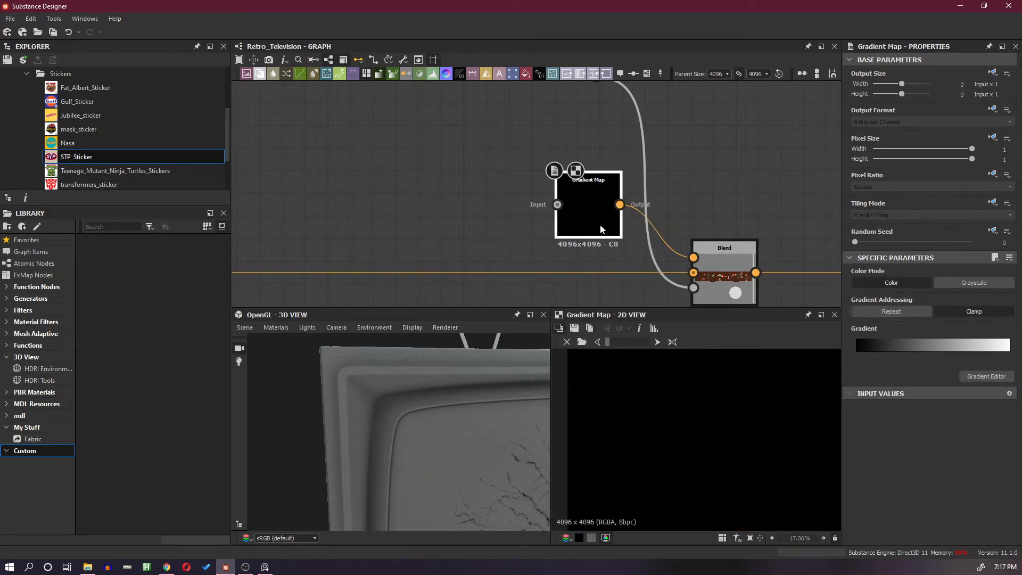
Add a Grunge Map 015 node and place it to the upper left of the Gradient Map.
middle_click_drag(492, 222, 570, 220)
scroll(541, 184, "up", 1)
left_click(524, 185)
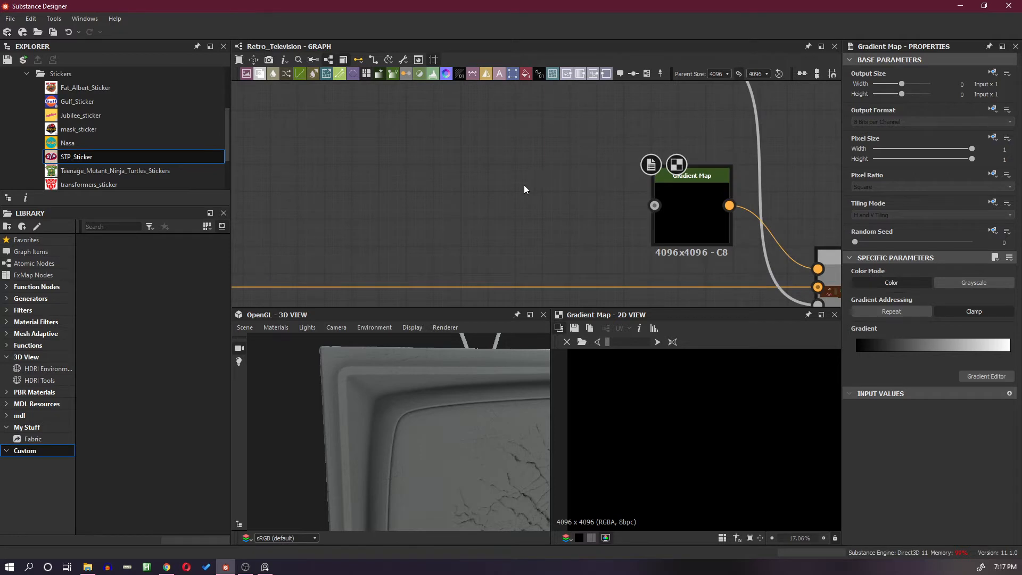
key("space")
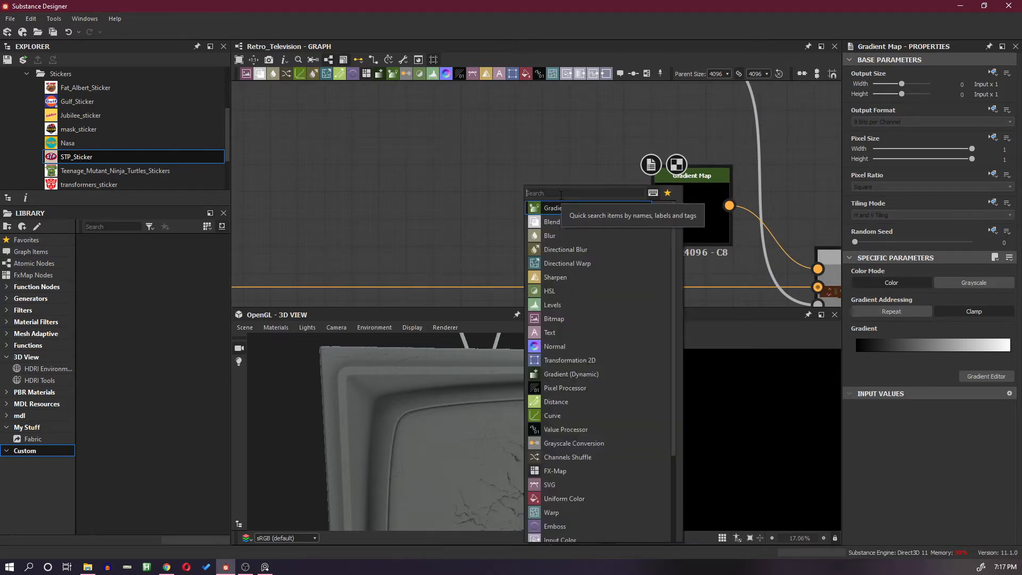
type("grun")
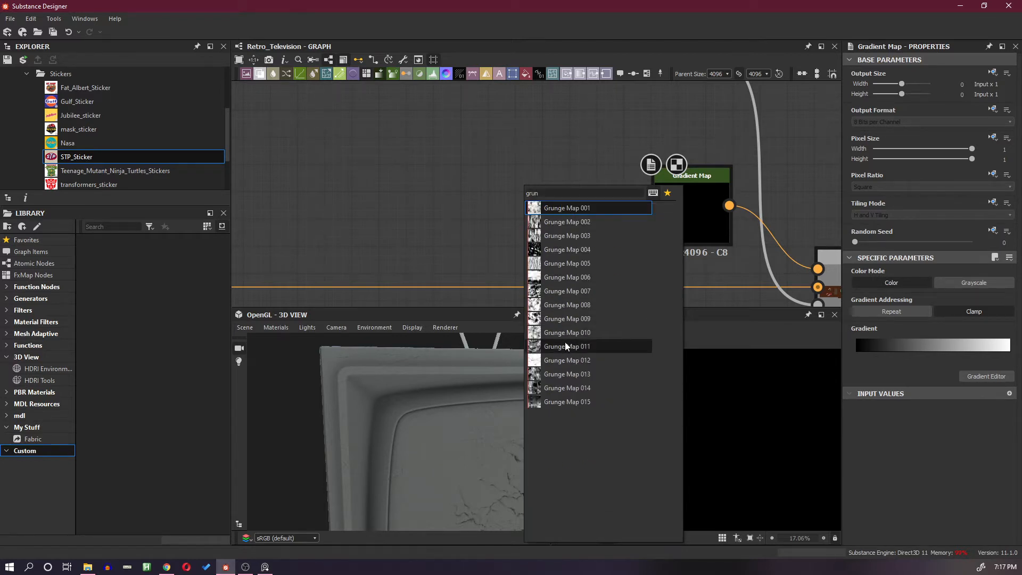
left_click(563, 400)
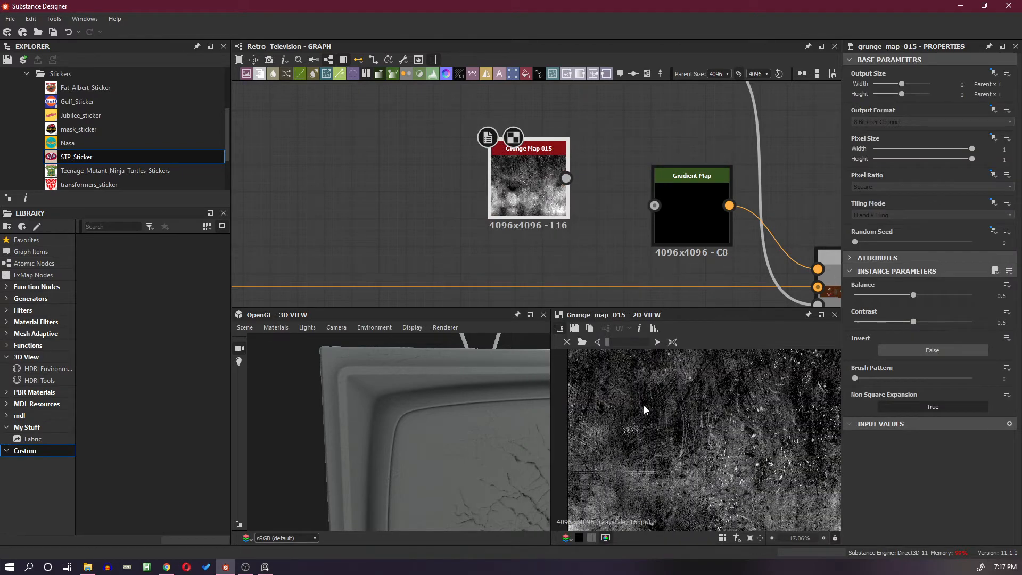
scroll(644, 404, "up", 1)
scroll(644, 404, "down", 2)
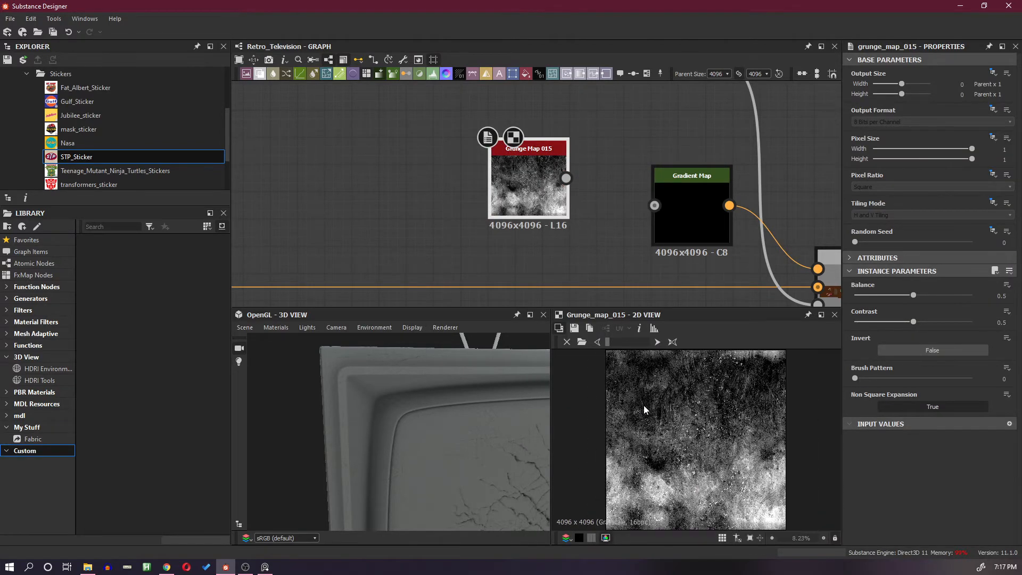
left_click_drag(534, 217, 425, 164)
Add a Clouds 1 noise node directly below Grunge Map 015.
key("space")
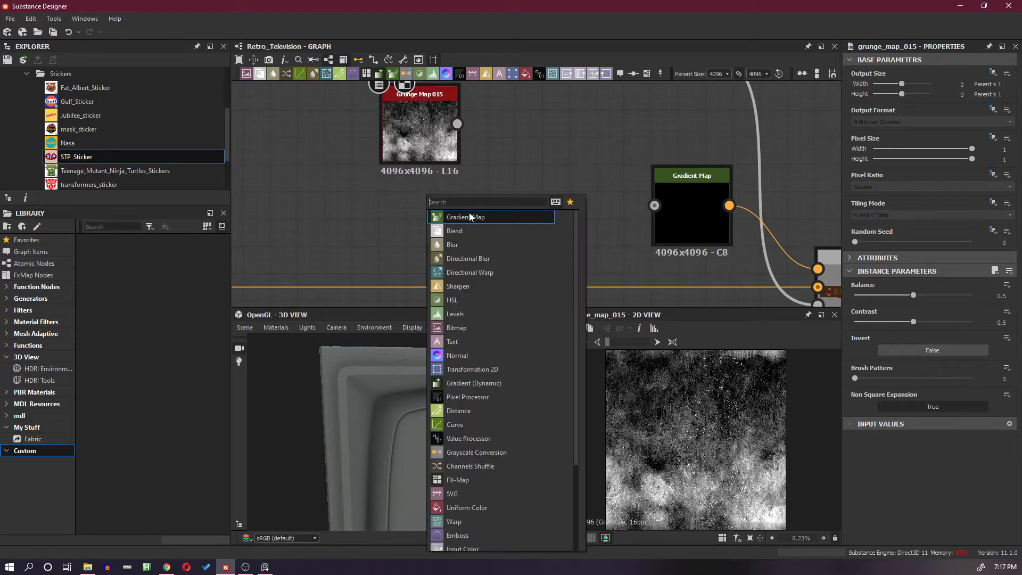
type("clod")
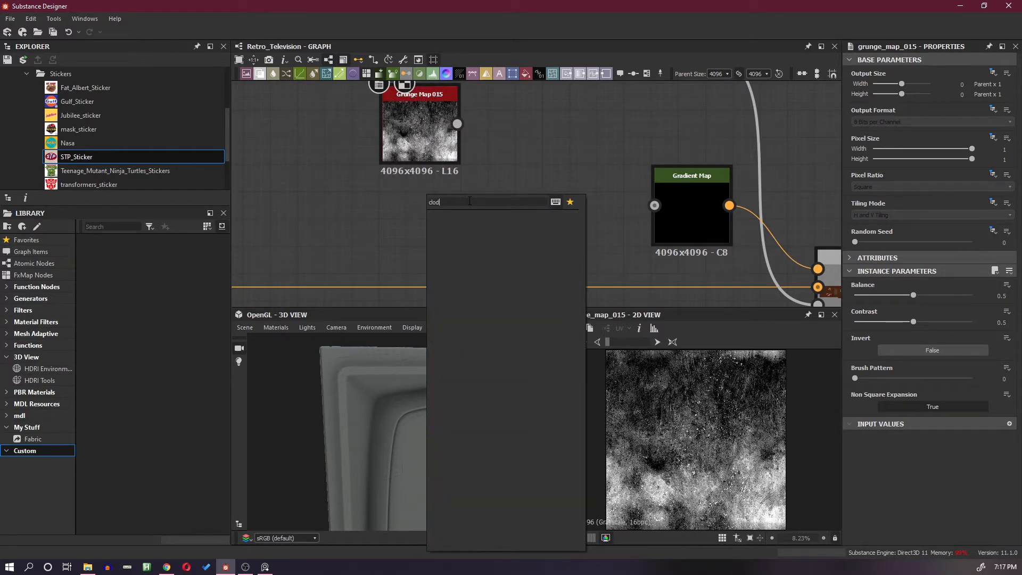
key("BackSpace")
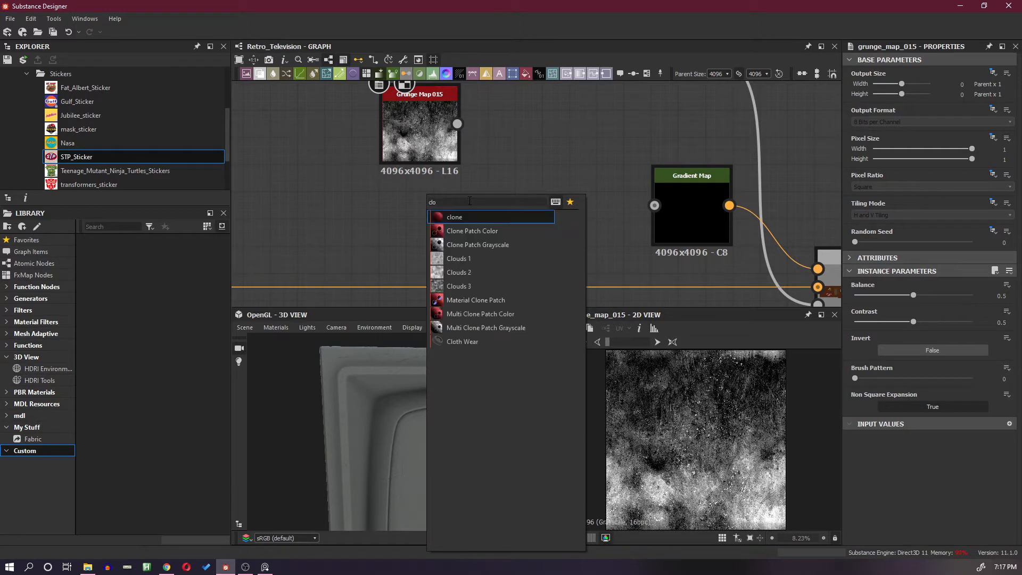
left_click(478, 260)
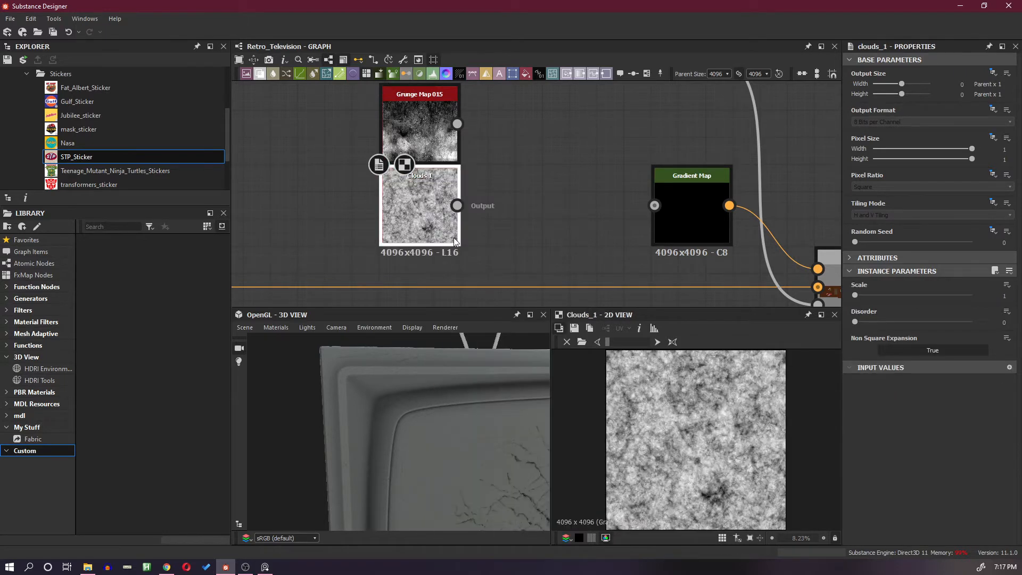
left_click_drag(431, 229, 430, 237)
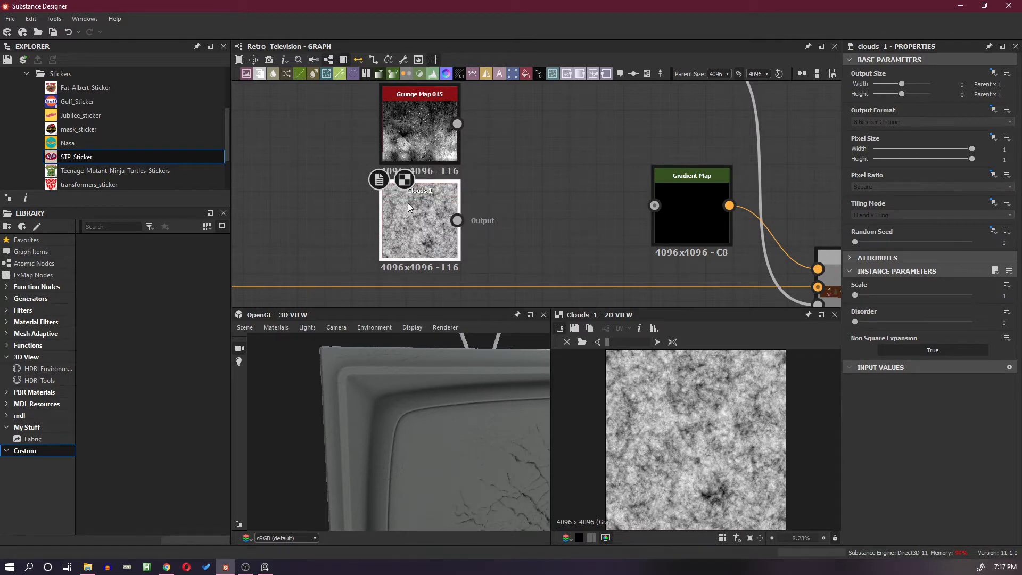
Replace the Clouds 1 node with a Clouds 2 node placed below Grunge Map 015.
key("space")
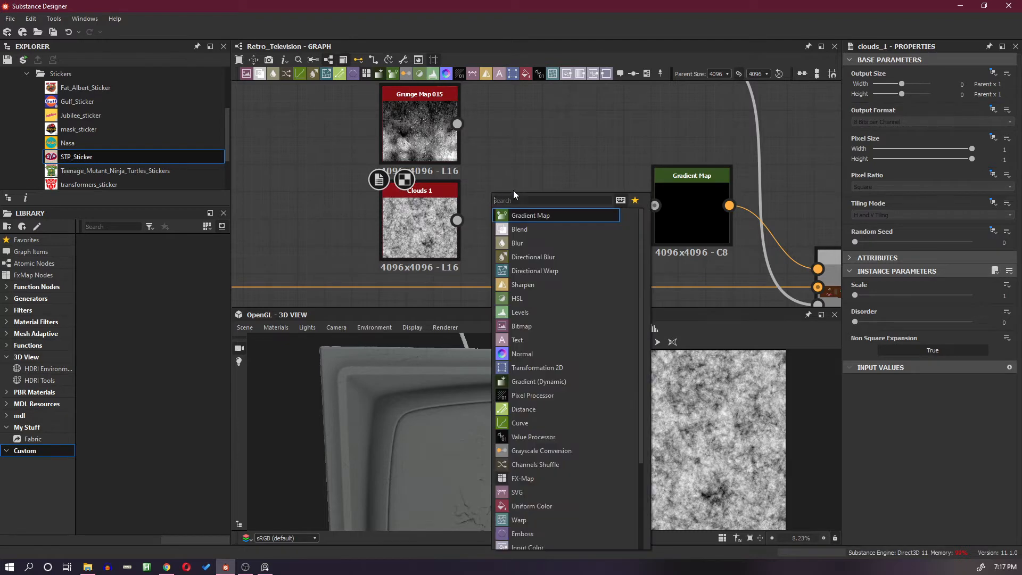
type("cloud")
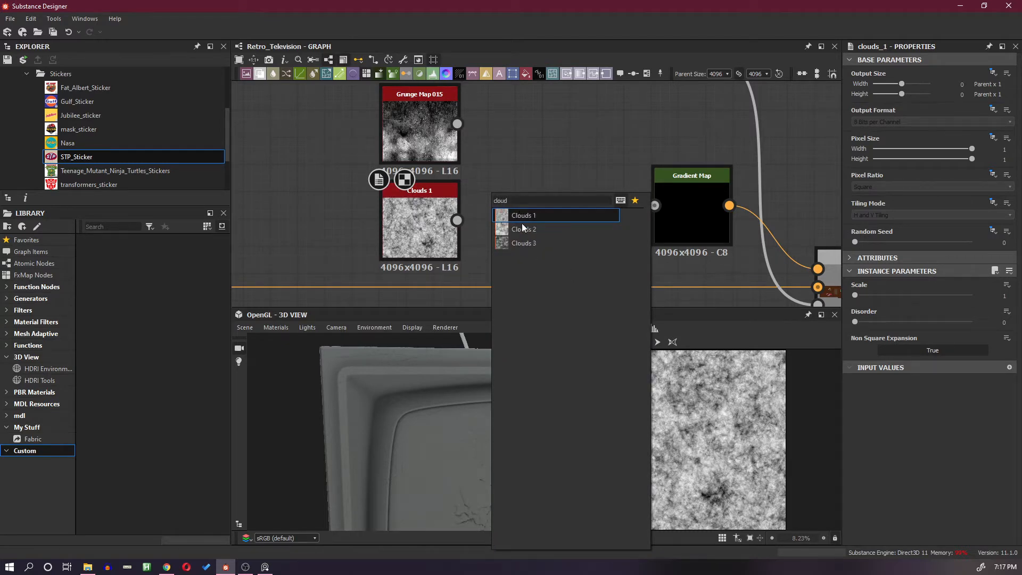
left_click(522, 229)
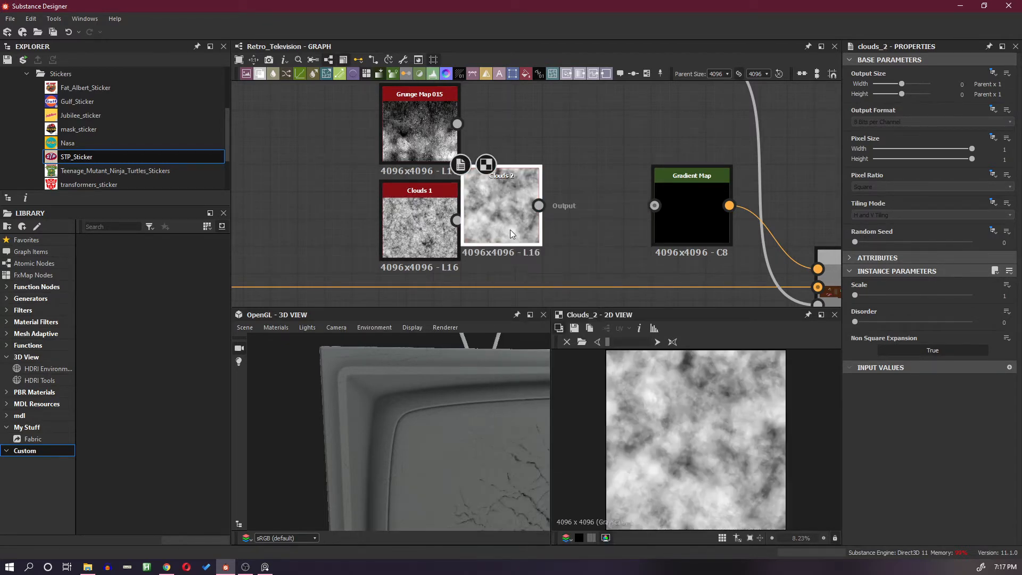
left_click_drag(510, 229, 529, 241)
left_click(431, 252)
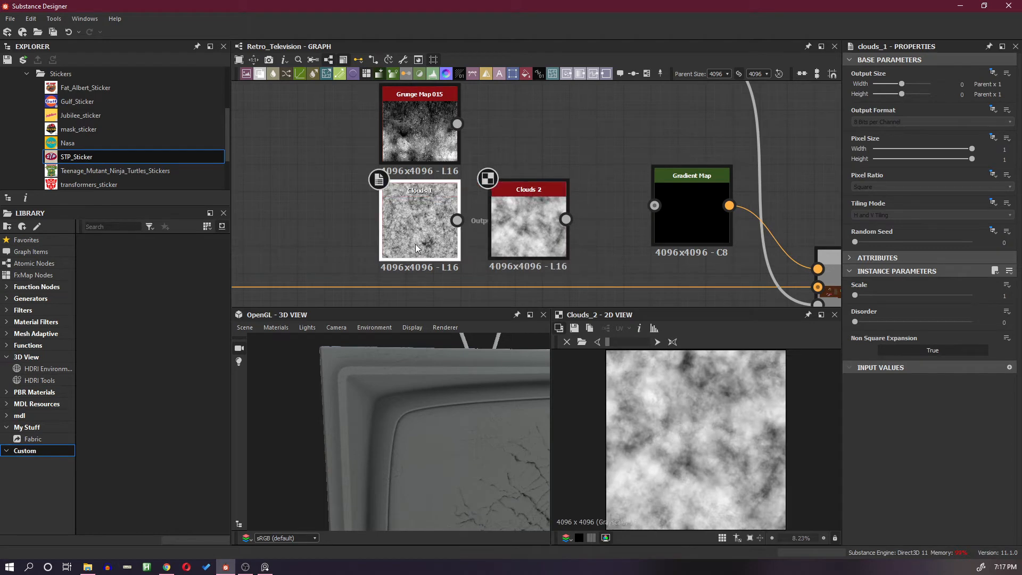
key("Delete")
left_click_drag(504, 244, 401, 248)
left_click(479, 190)
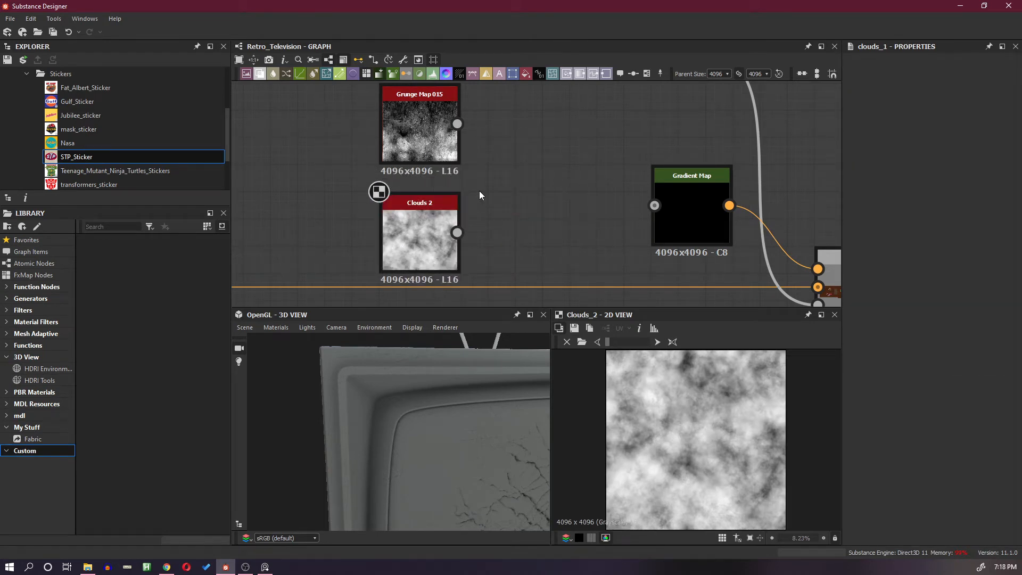
Add a Blend node with Grunge Map 015 as its foreground and Clouds 2 as its background.
right_click(518, 194)
left_click(569, 223)
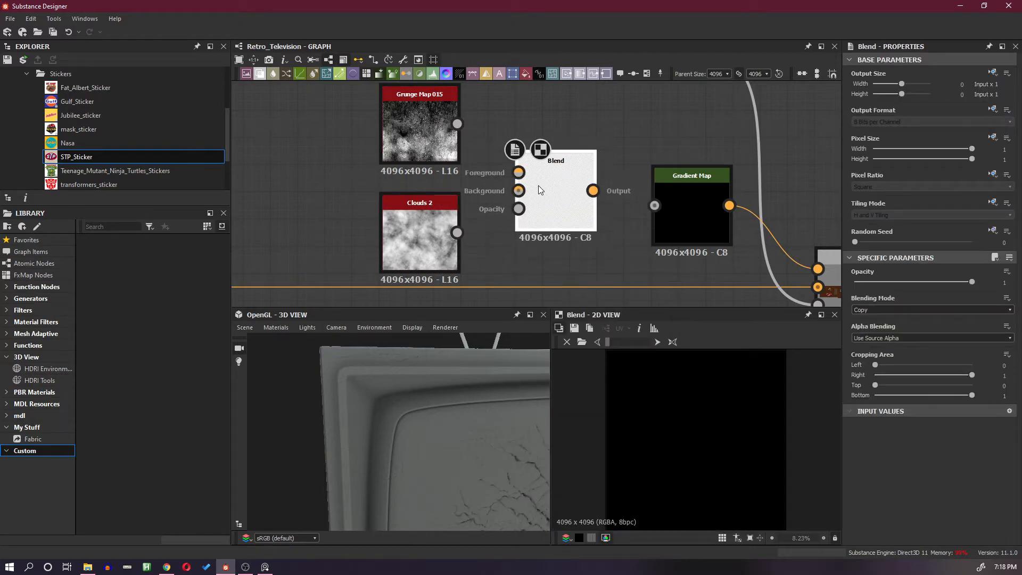
left_click_drag(541, 190, 540, 178)
left_click_drag(457, 124, 515, 181)
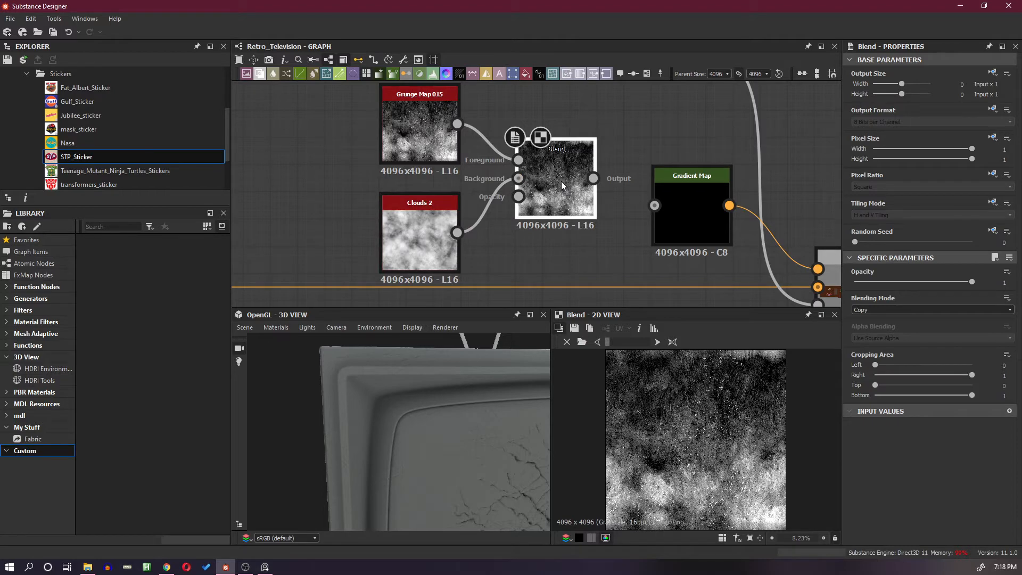
Compare the blending modes for the grunge and clouds Blend node and set it to Screen.
left_click(879, 309)
left_click(880, 309)
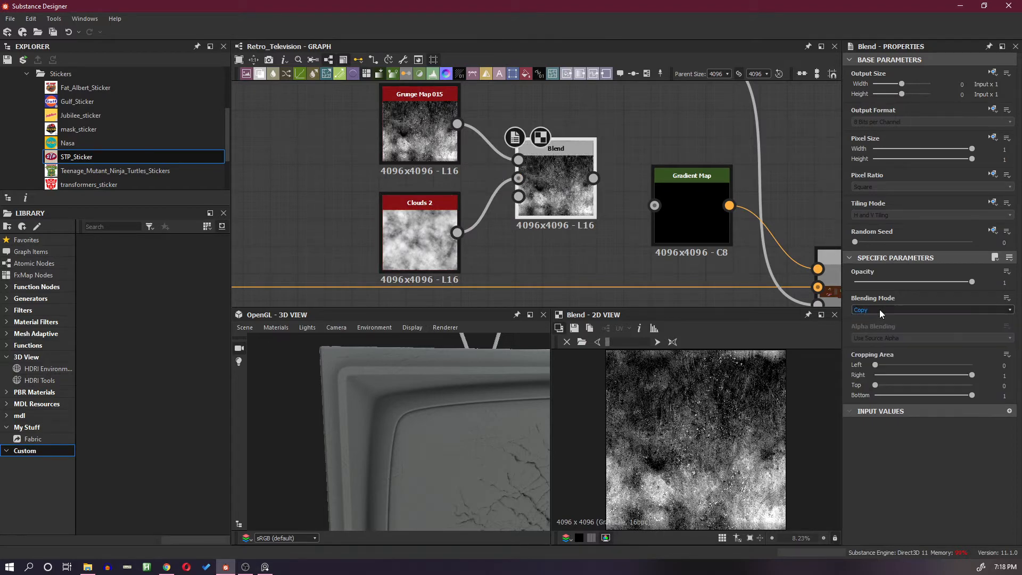
scroll(880, 309, "down", 1)
scroll(879, 309, "down", 1)
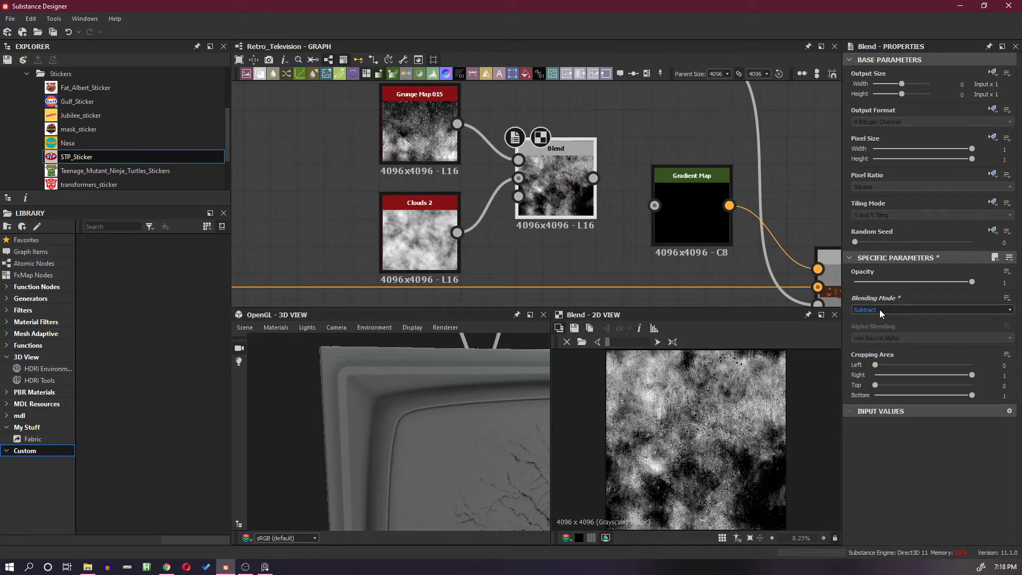
scroll(880, 308, "down", 1)
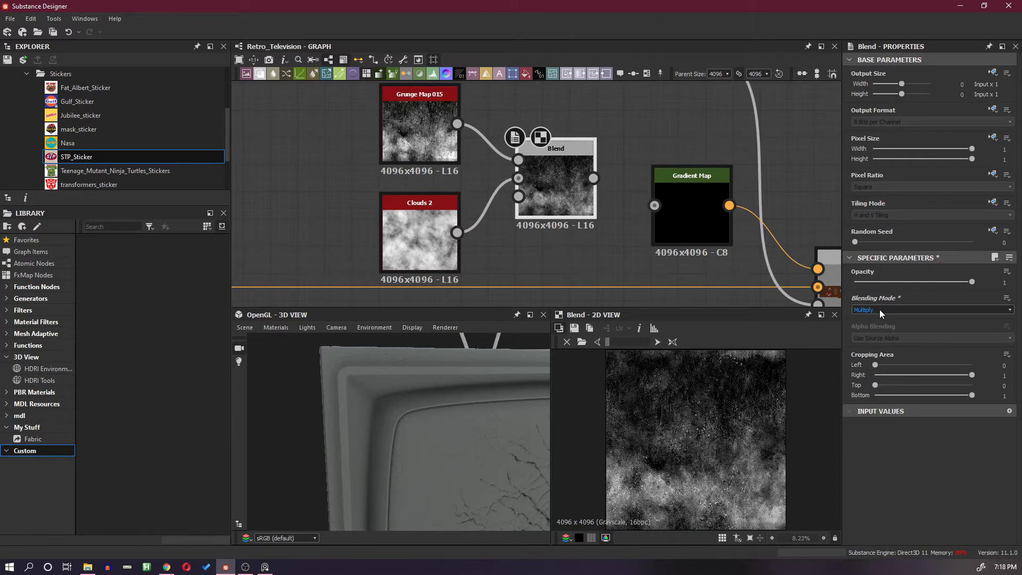
scroll(880, 309, "down", 1)
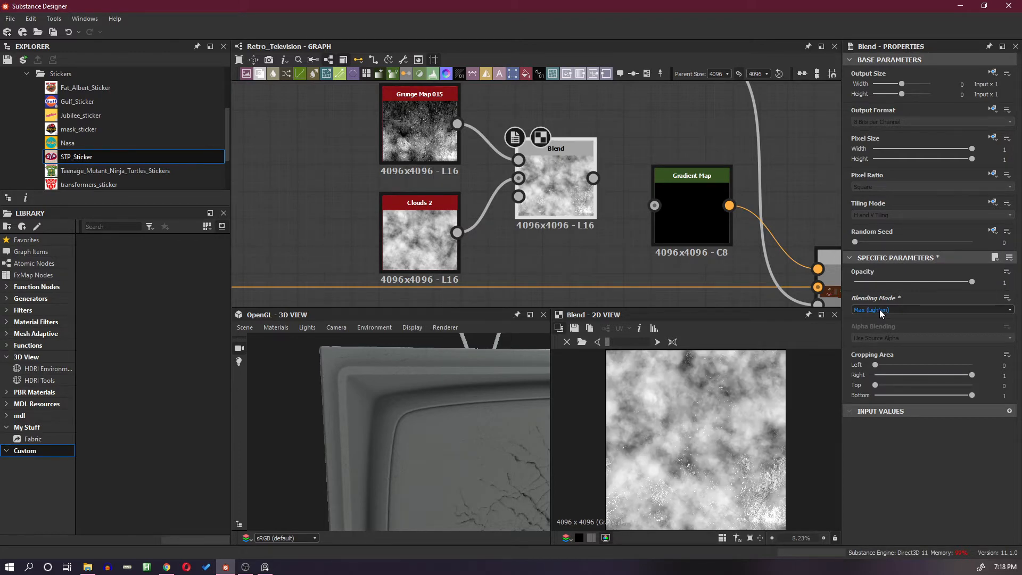
scroll(879, 308, "down", 2)
scroll(880, 309, "down", 1)
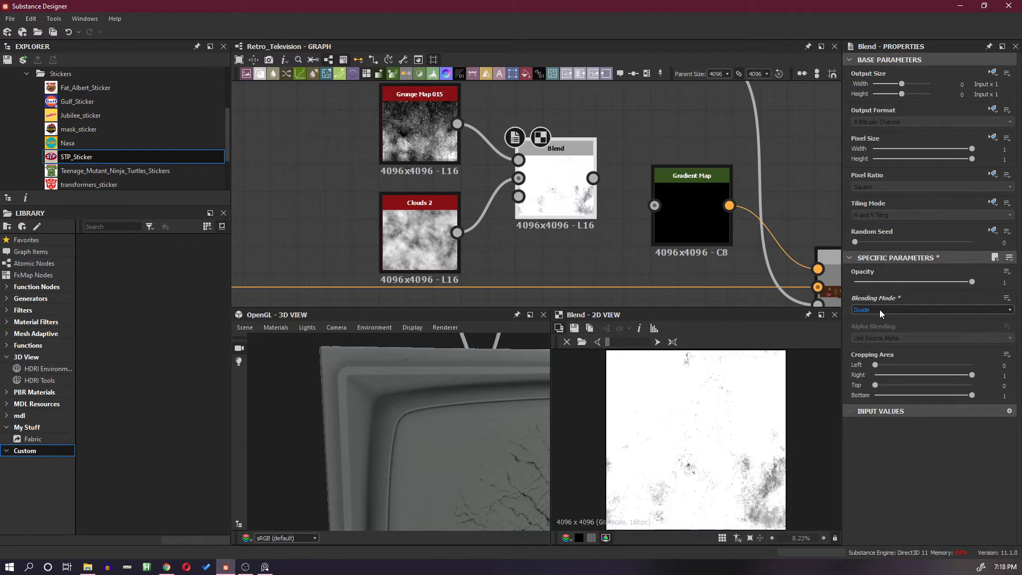
scroll(879, 309, "up", 2)
scroll(879, 308, "down", 1)
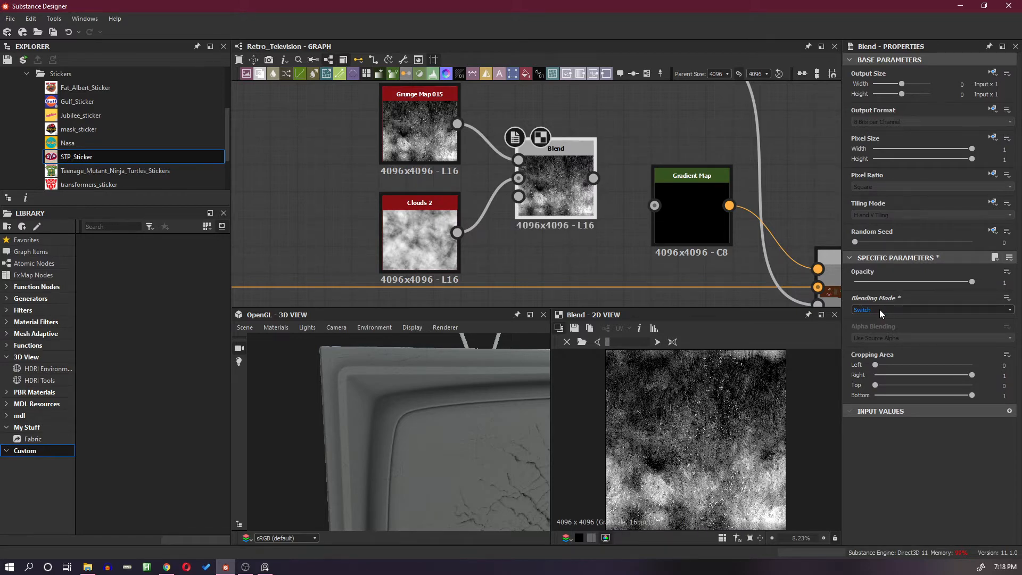
scroll(880, 308, "down", 2)
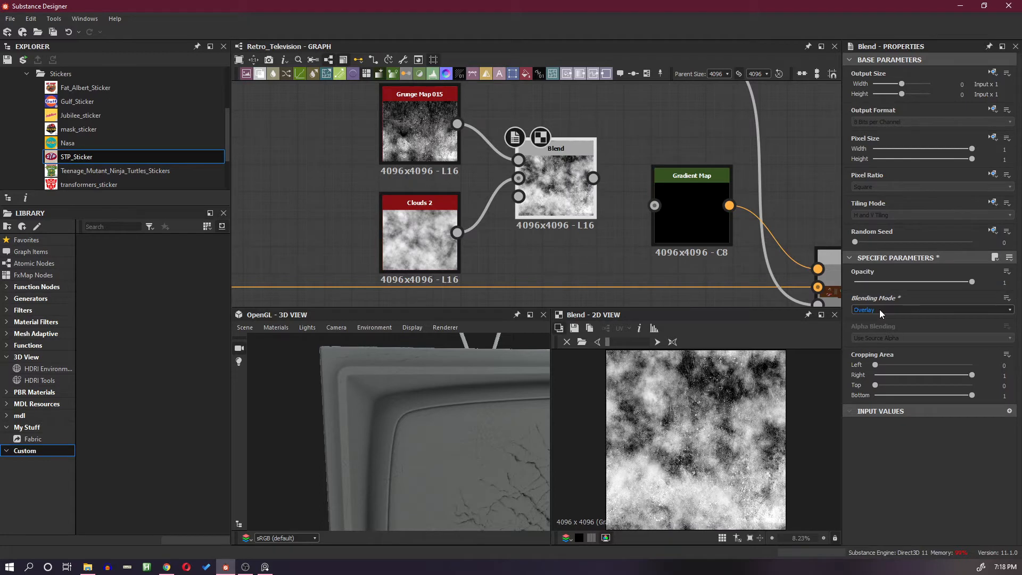
scroll(880, 308, "down", 1)
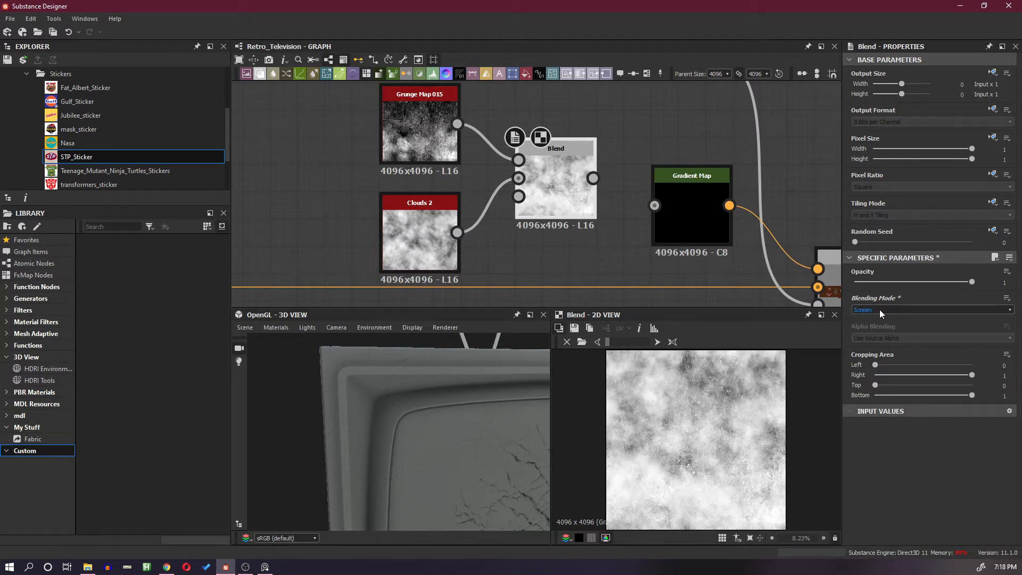
scroll(880, 309, "down", 1)
scroll(880, 309, "up", 1)
scroll(879, 309, "up", 1)
scroll(879, 309, "down", 1)
Swap the Blend inputs so Clouds 2 is the foreground, and reposition Clouds 2 above Grunge Map 015.
left_click_drag(484, 118, 488, 206)
key("x")
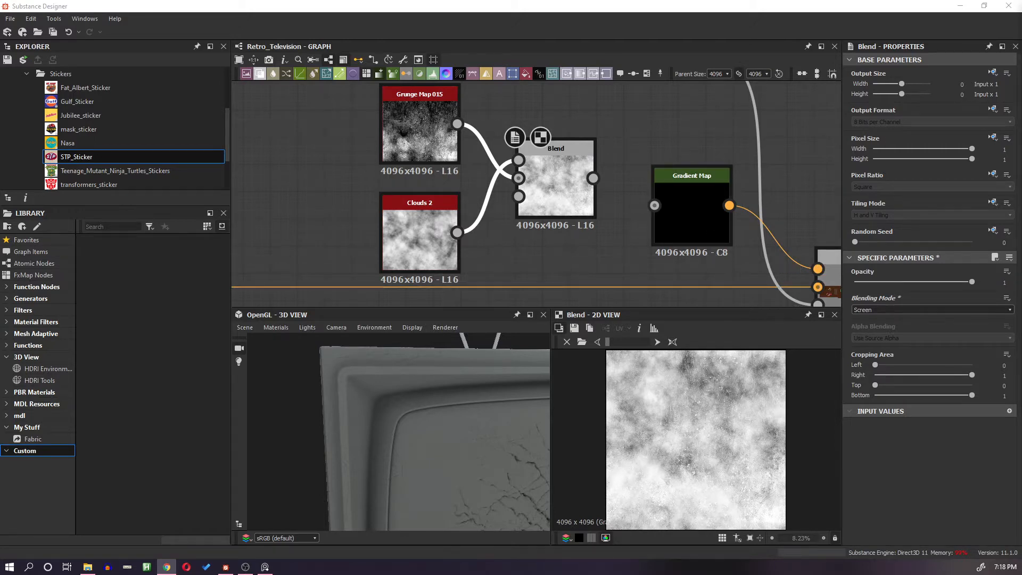
scroll(541, 168, "up", 1)
left_click_drag(408, 131, 395, 195)
left_click_drag(413, 254, 413, 123)
left_click_drag(388, 182, 402, 233)
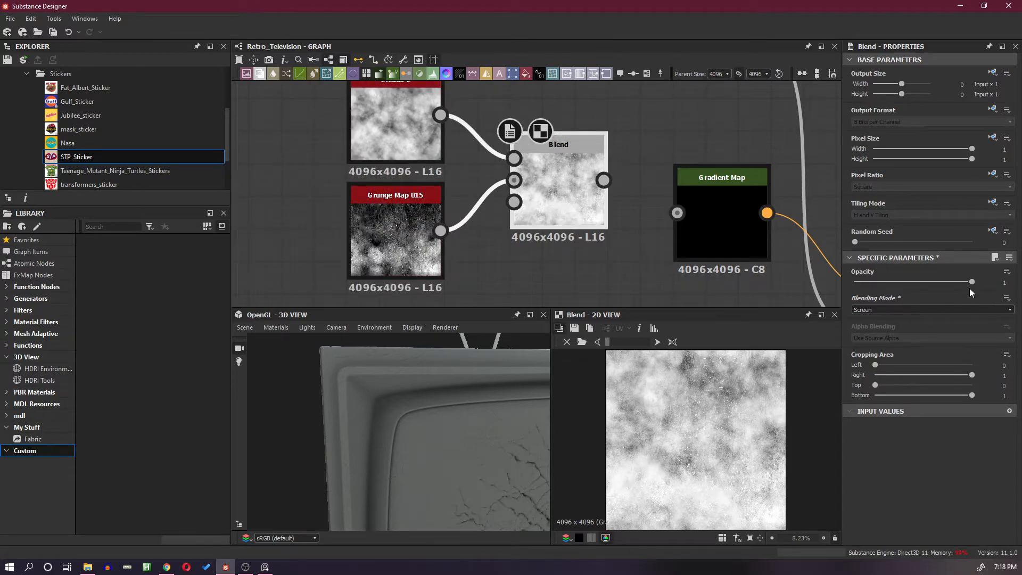
Set the Screen Blend's opacity to 0.76 and connect its output to the Gradient Map, aligning the two nodes.
left_click_drag(972, 282, 944, 280)
left_click_drag(604, 180, 676, 212)
left_click_drag(566, 202, 586, 225)
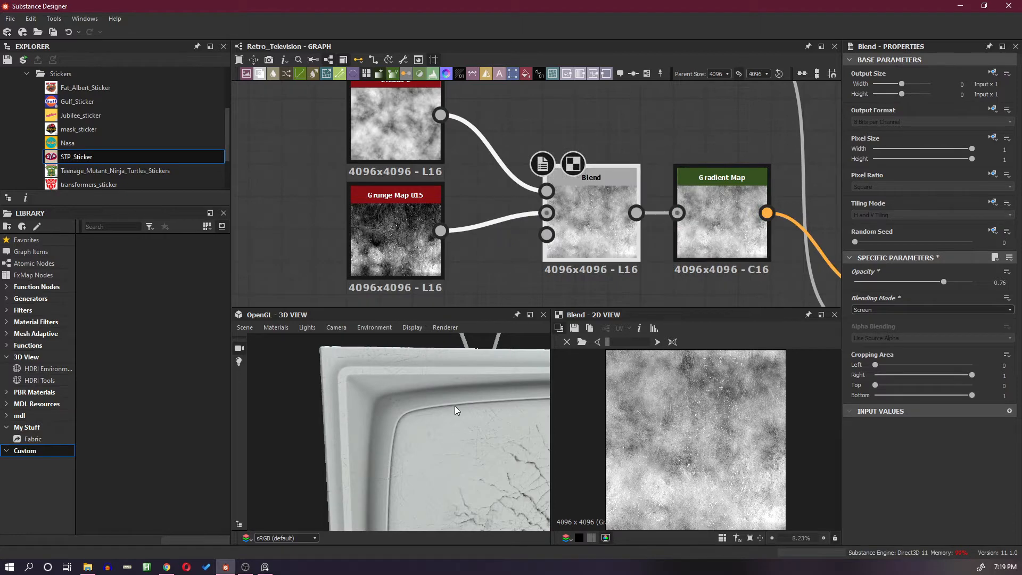
scroll(456, 402, "down", 6)
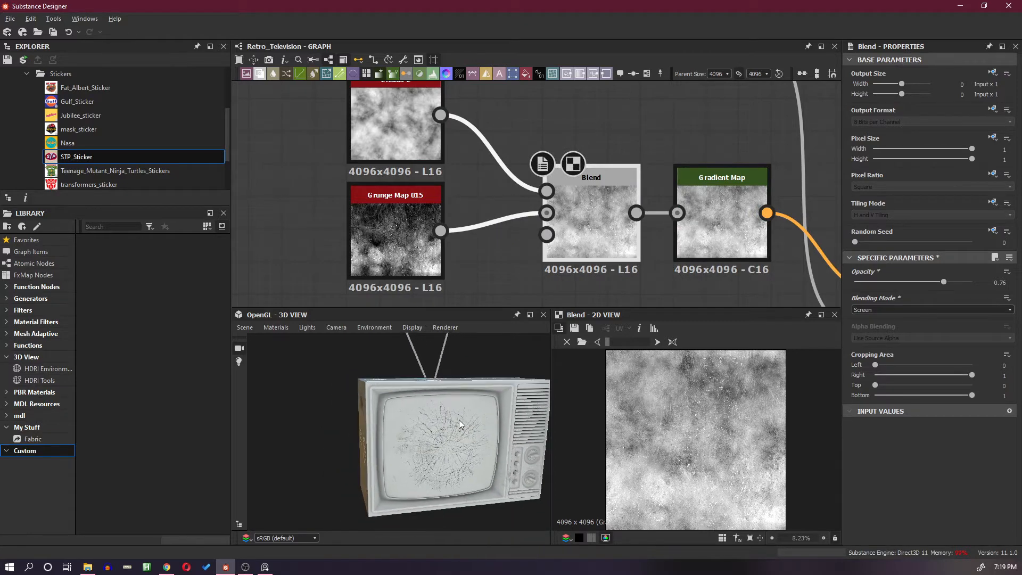
mouse_move(459, 419)
left_mouse_down()
mouse_move(429, 436)
mouse_move(449, 446)
mouse_move(458, 411)
left_mouse_up()
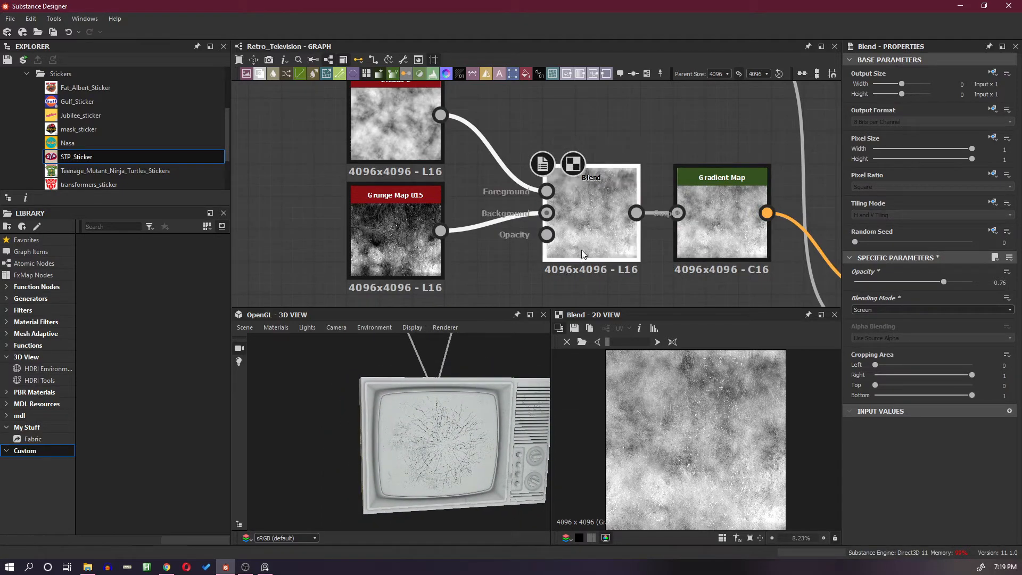
Shift the clouds and grunge node chain left and insert a Transformation 2D node between the Gradient Map and the final Blend.
left_click_drag(581, 250, 558, 244)
scroll(591, 237, "down", 3)
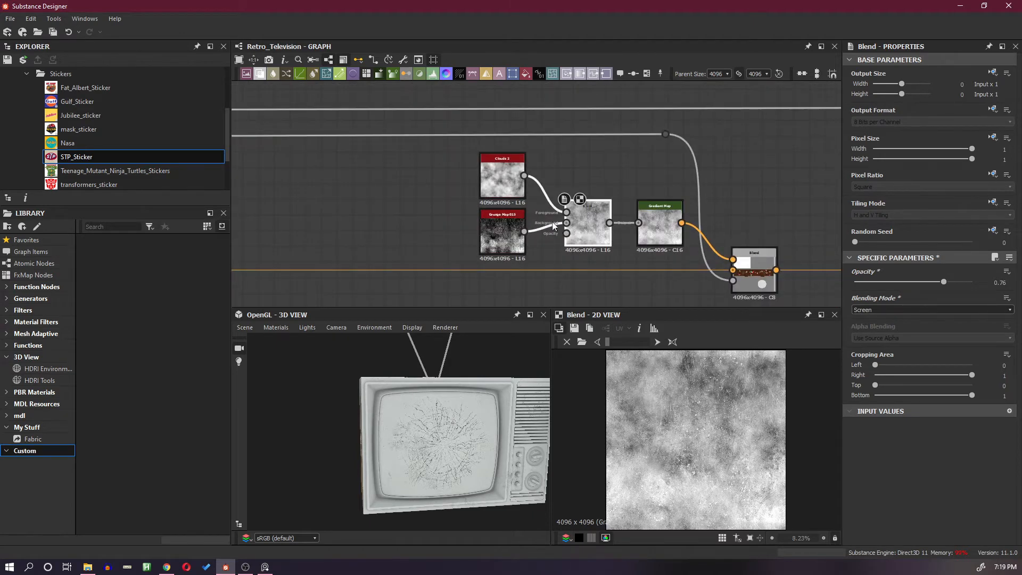
left_click_drag(429, 143, 551, 229)
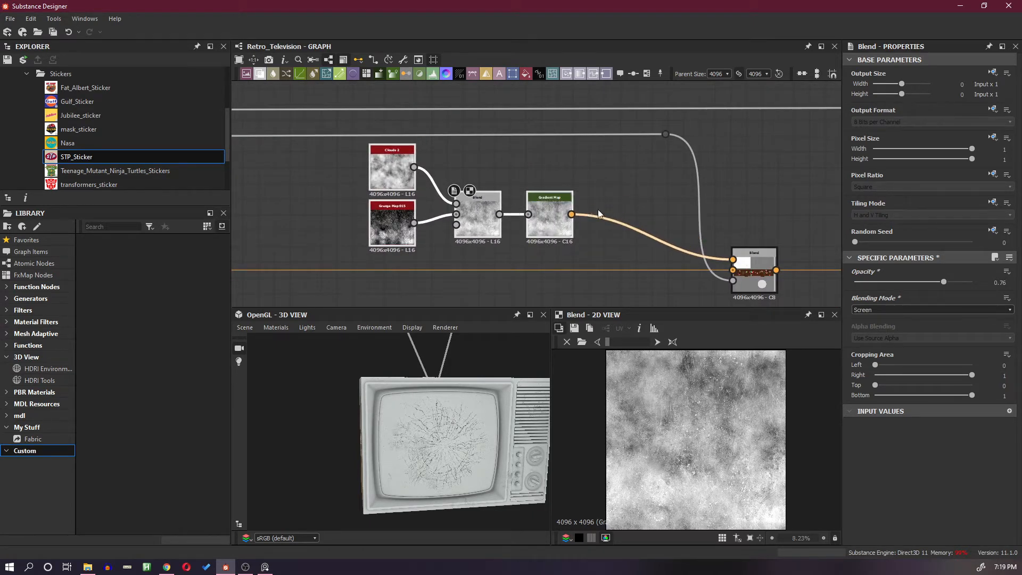
key("space")
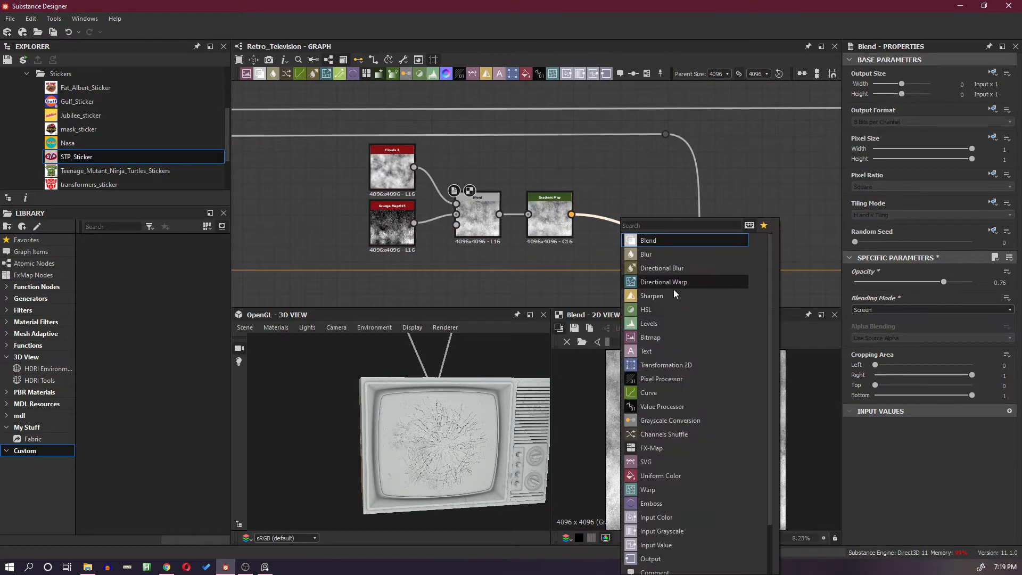
left_click(676, 364)
left_click_drag(641, 256, 611, 220)
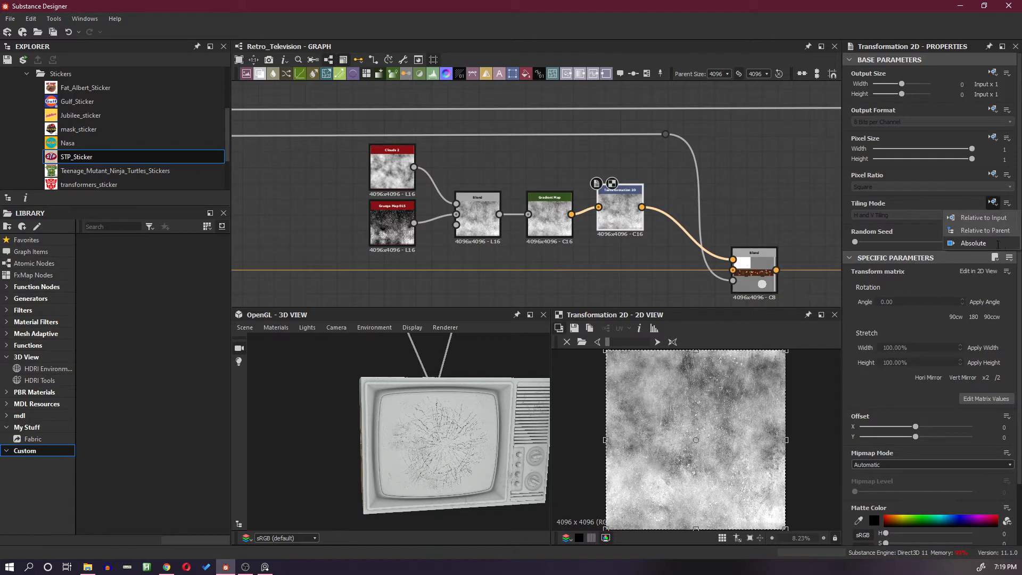
Set the Transformation 2D node's tiling mode to Absolute with No Tiling, and align the node with the Gradient Map.
left_click(915, 214)
left_click(922, 222)
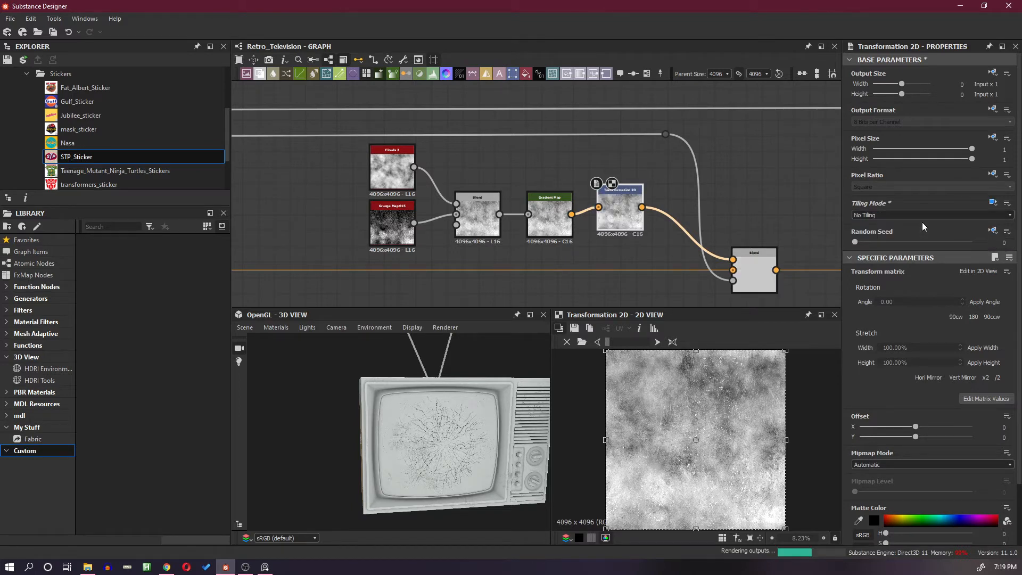
left_click_drag(619, 215, 612, 222)
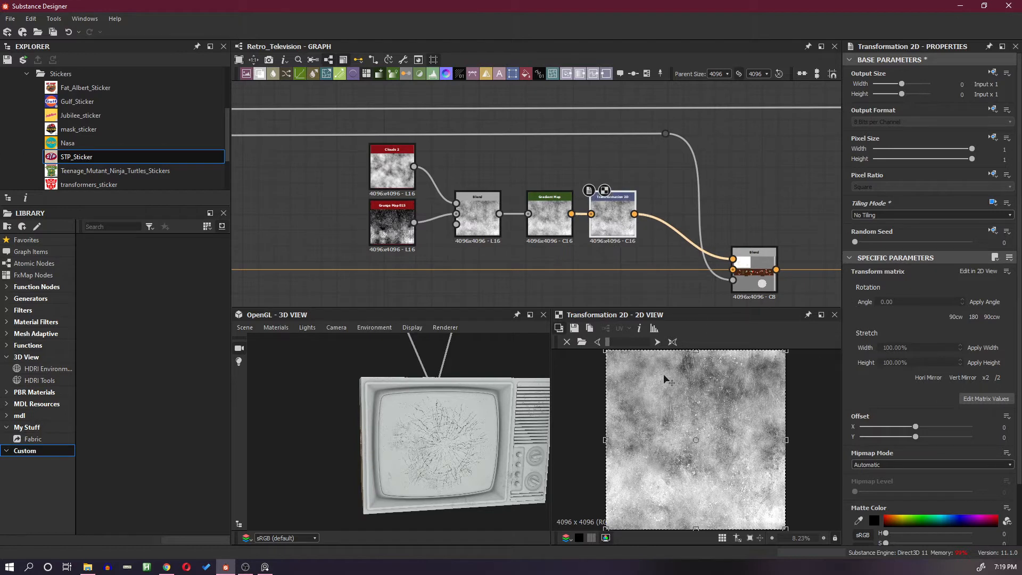
Scale the transformed texture down and move it over the television front, using the blended-in background image as a guide.
left_click_drag(603, 350, 715, 467)
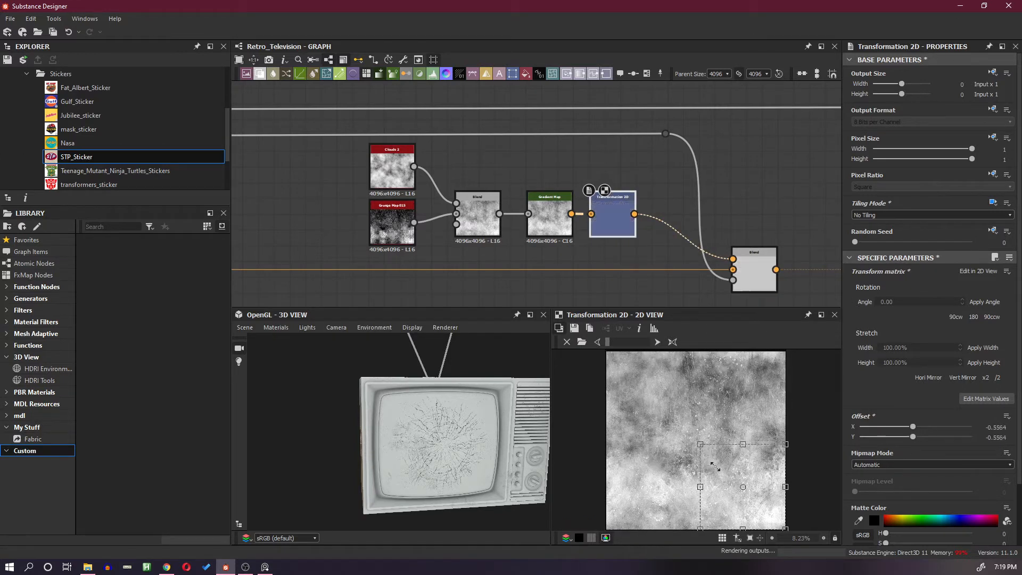
left_click_drag(750, 497, 663, 441)
left_click_drag(609, 341, 625, 341)
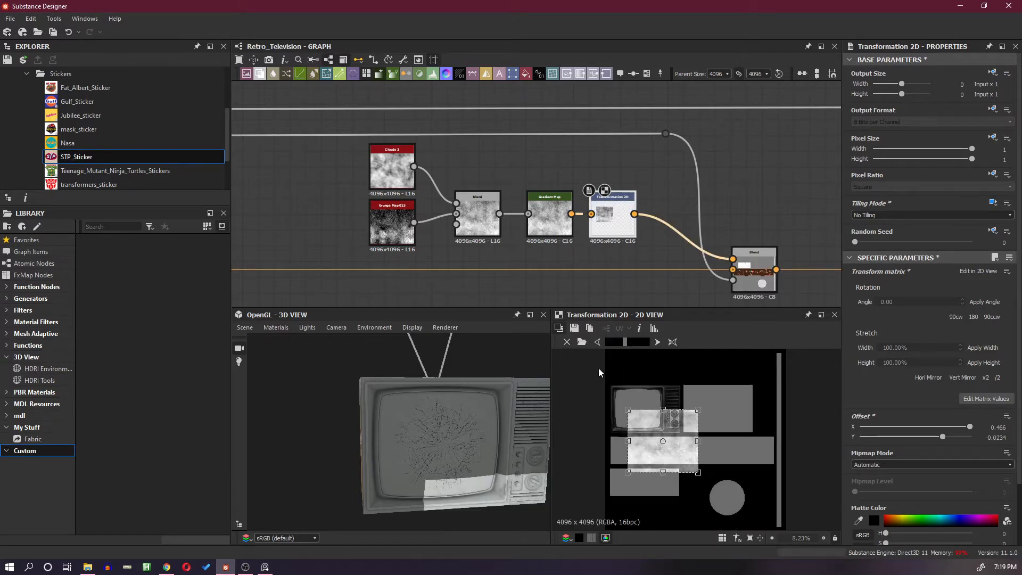
scroll(598, 367, "up", 5)
left_click_drag(646, 443, 643, 402)
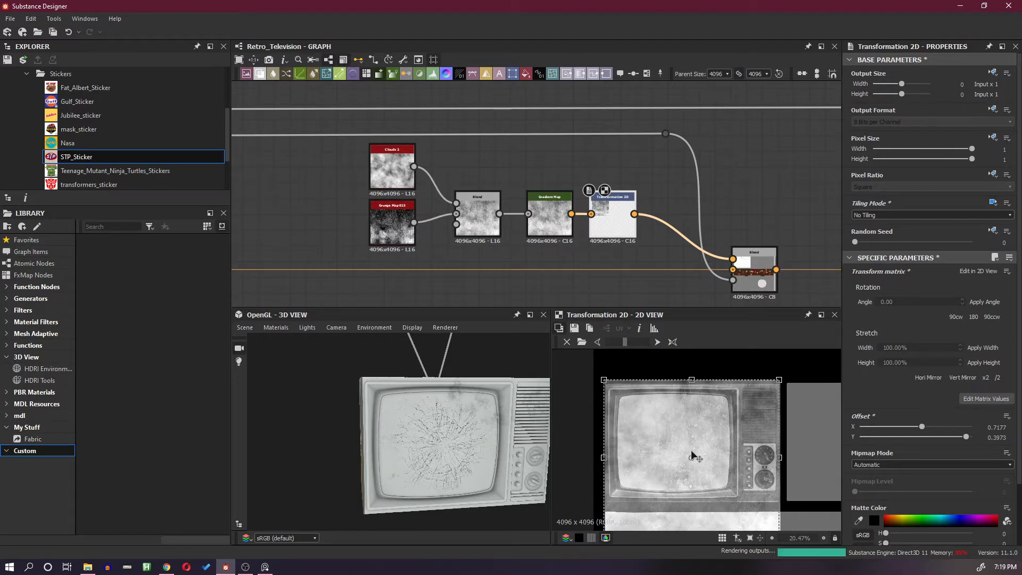
Adjust the lower and side edges of the transformed texture to fit the outline of the television front.
scroll(692, 450, "up", 2)
scroll(721, 456, "down", 3)
middle_click_drag(722, 486, 725, 457)
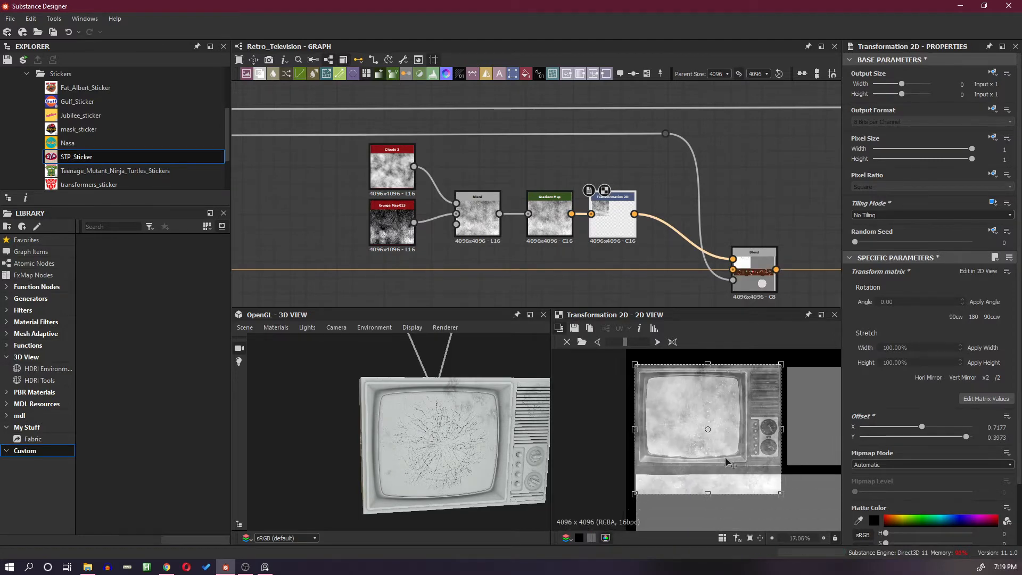
scroll(725, 456, "up", 2)
left_click_drag(700, 510, 702, 473)
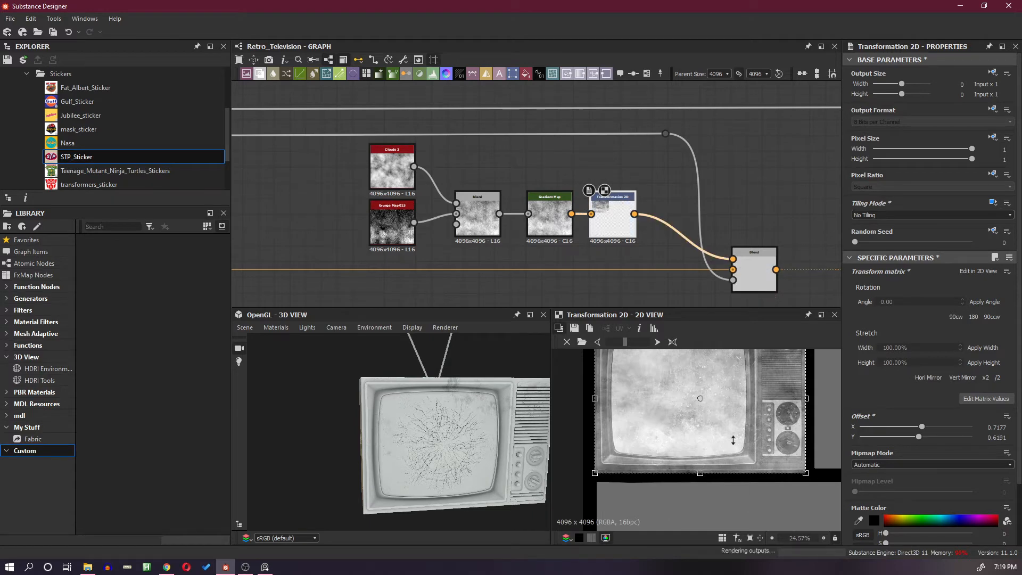
middle_click_drag(738, 443, 683, 461)
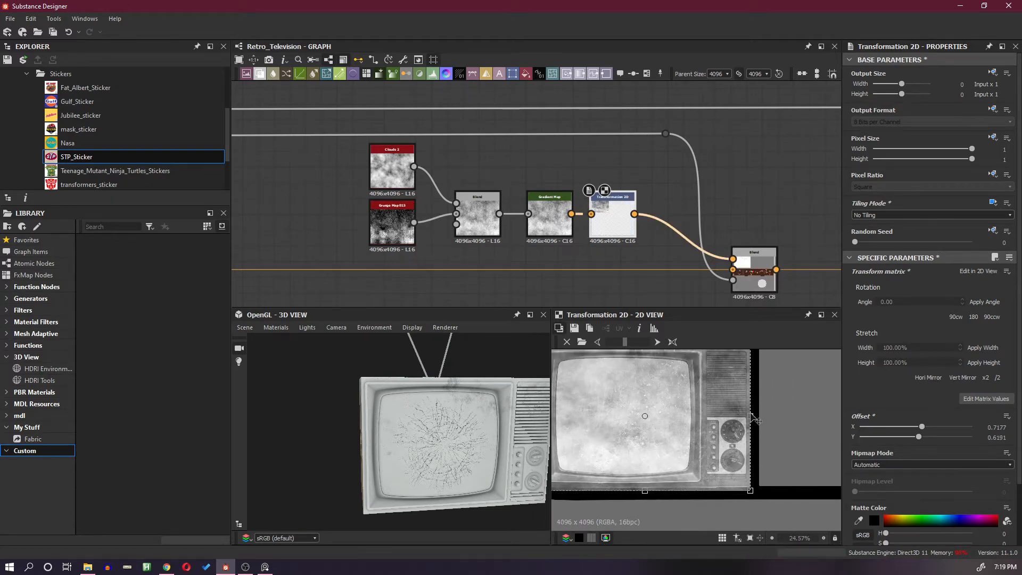
left_click_drag(756, 420, 754, 415)
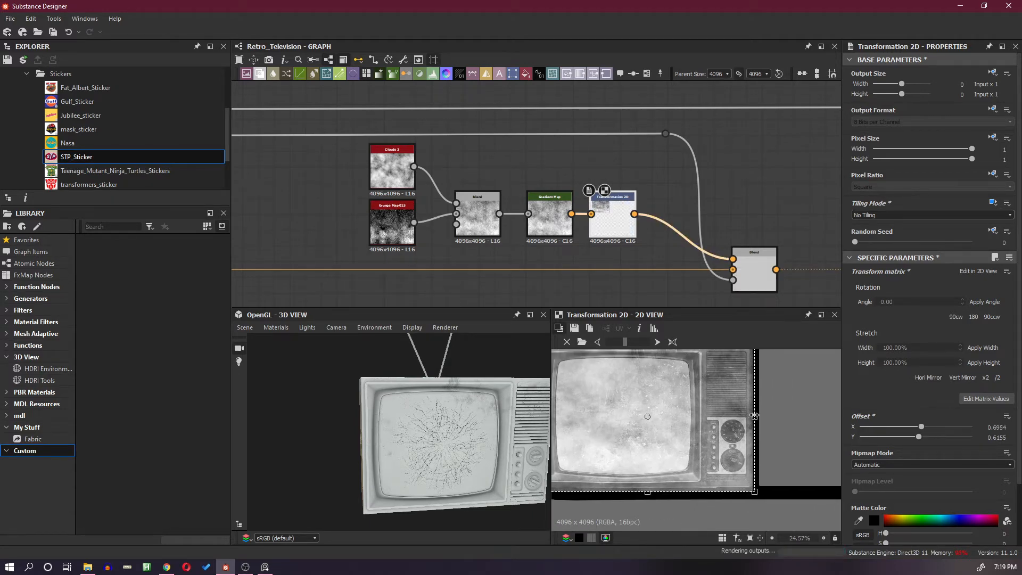
middle_click_drag(624, 432, 676, 449)
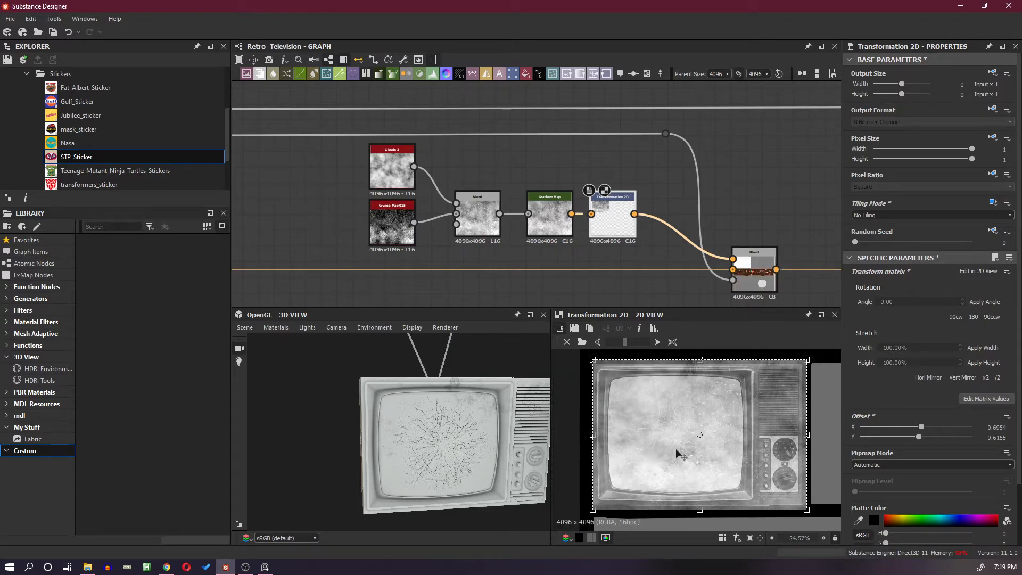
left_click_drag(592, 435, 590, 436)
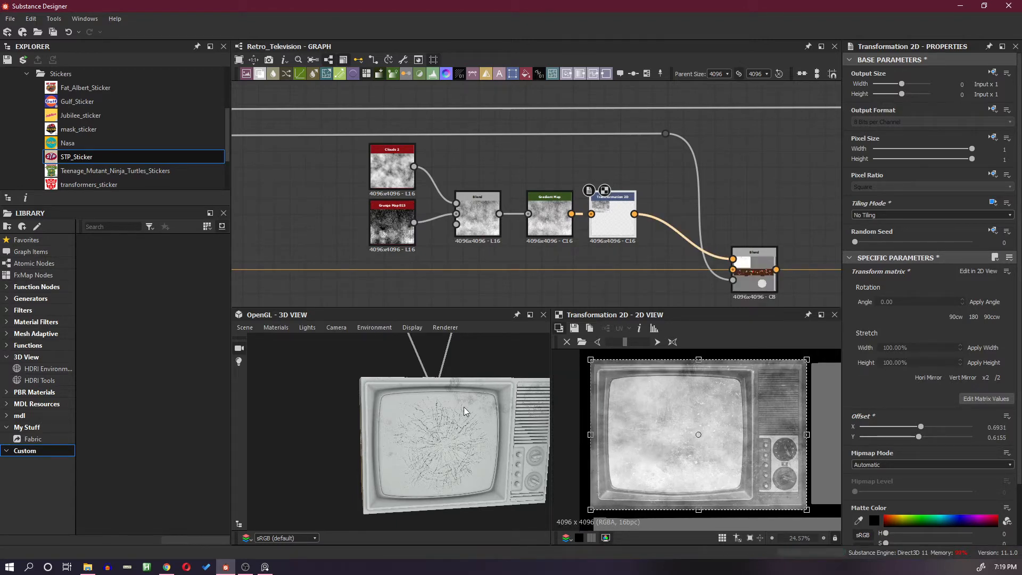
Set the final Blend node's blending mode to Copy and check the texture on the television model.
scroll(478, 398, "up", 3)
left_click_drag(478, 399, 457, 396)
scroll(484, 420, "up", 5)
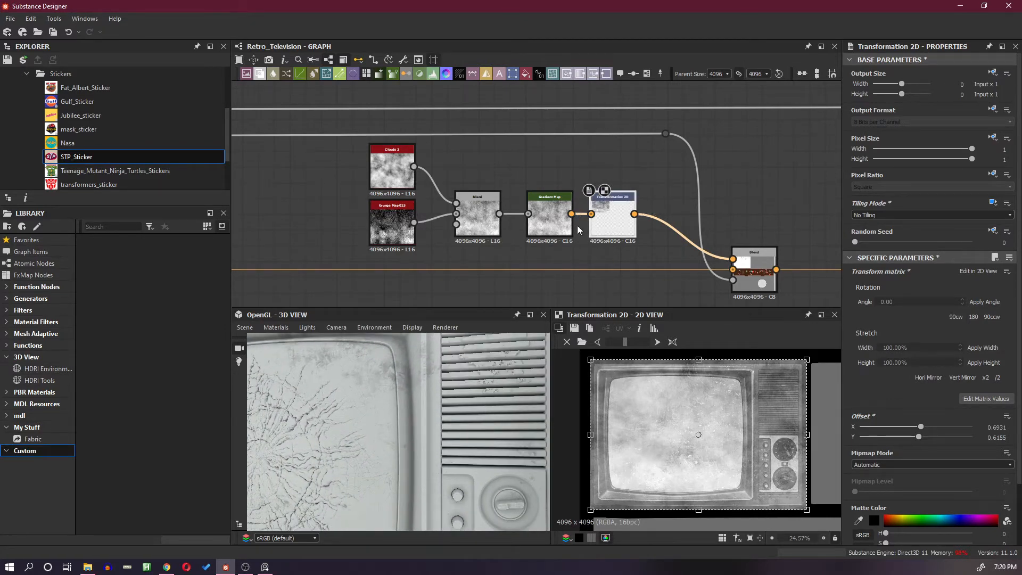
left_click(746, 270)
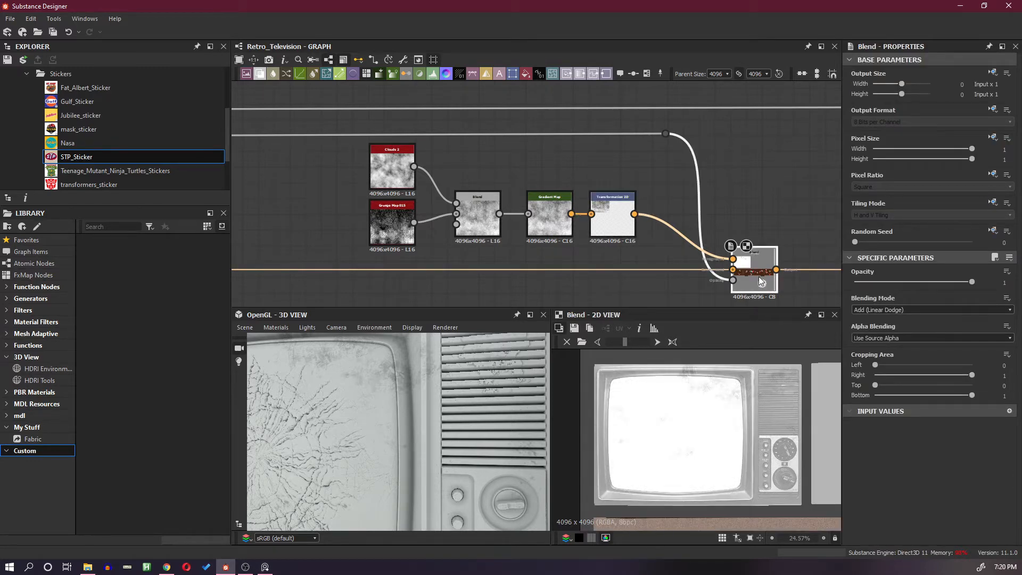
left_click(899, 312)
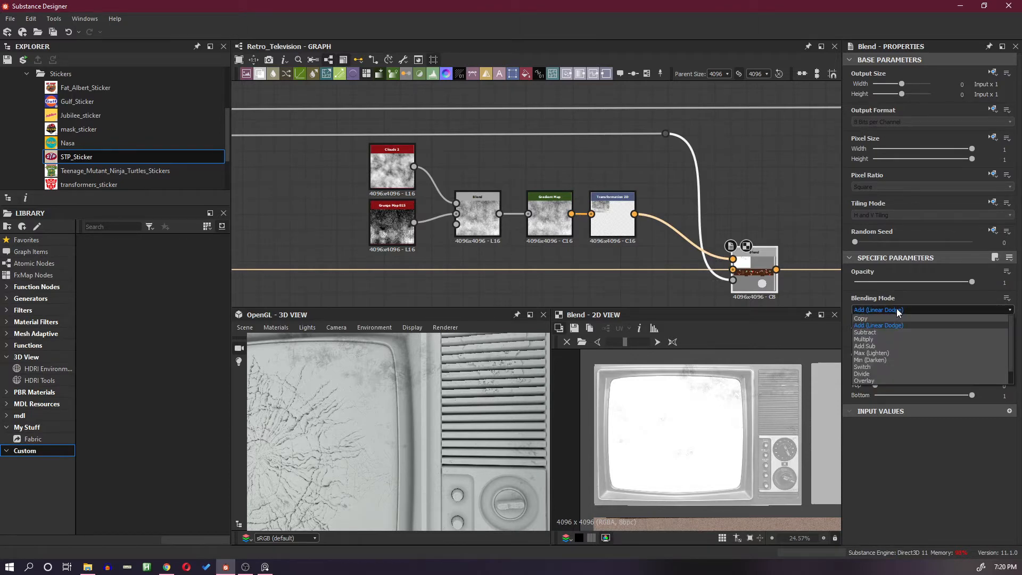
left_click(898, 318)
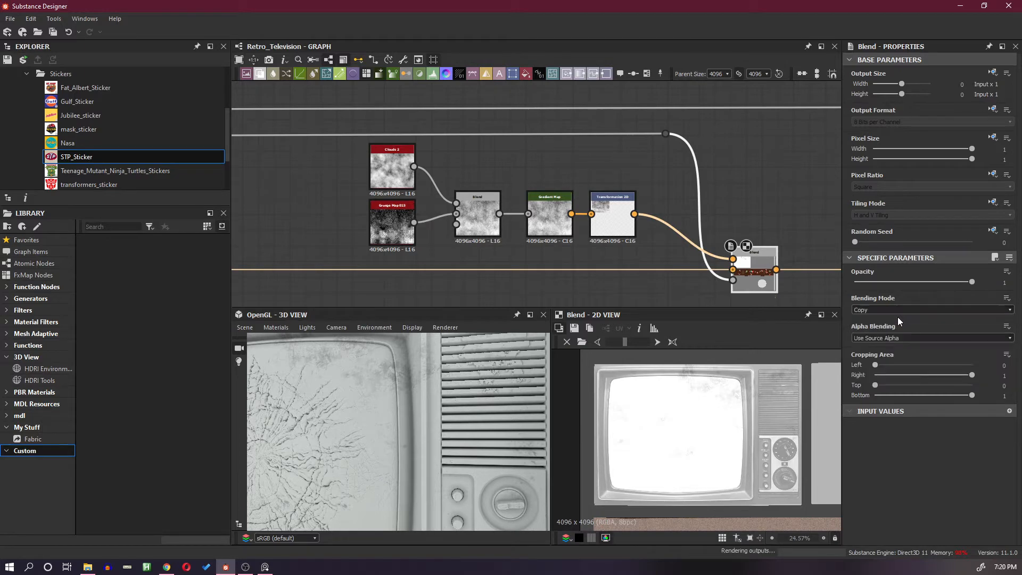
scroll(440, 362, "down", 5)
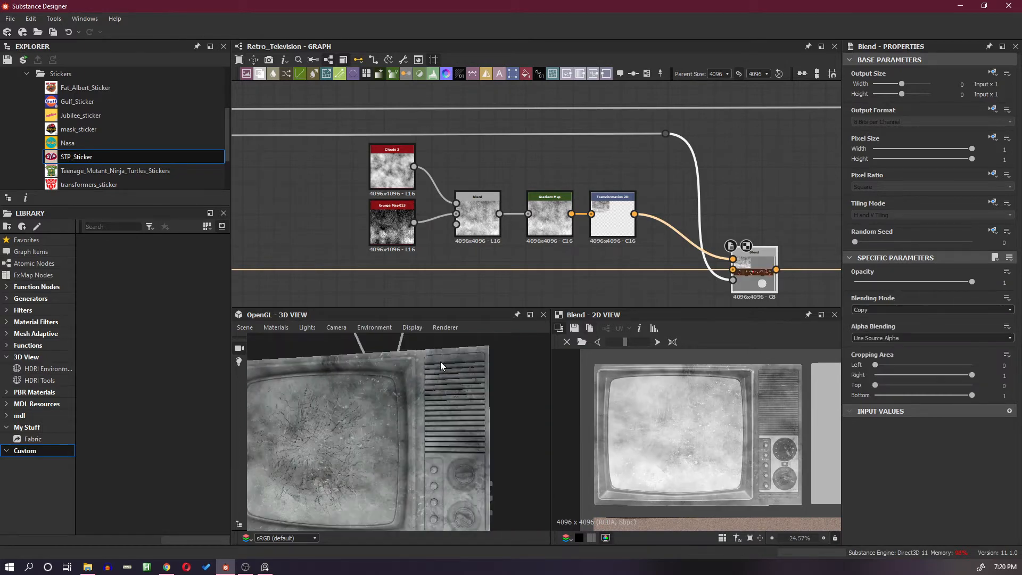
Trace the colour chain back from the front texture's Blend node and preview earlier Blend nodes in the 2D view.
left_click_drag(380, 404, 441, 411)
scroll(447, 215, "down", 4)
middle_click_drag(467, 239, 719, 245)
middle_click_drag(474, 240, 831, 230)
scroll(631, 247, "up", 4)
left_click(572, 236)
double_click(571, 236)
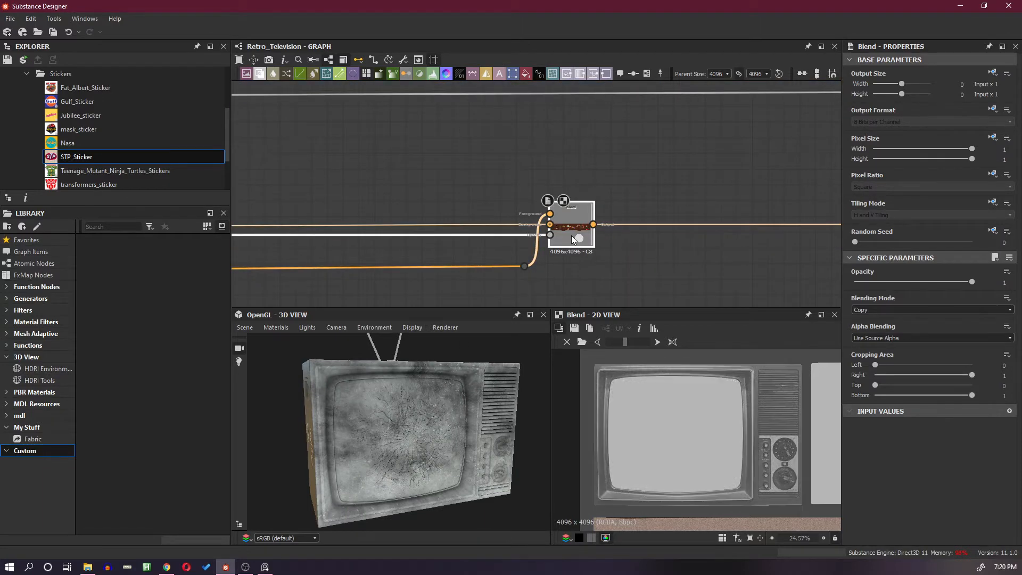
scroll(704, 239, "down", 4)
middle_click_drag(431, 238, 672, 245)
scroll(672, 249, "down", 4)
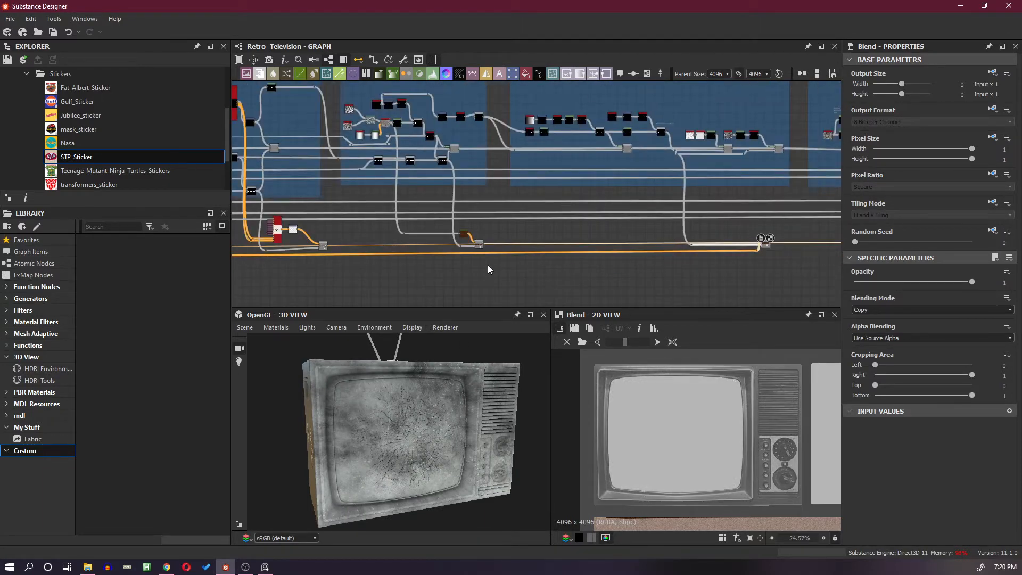
middle_click_drag(488, 264, 616, 262)
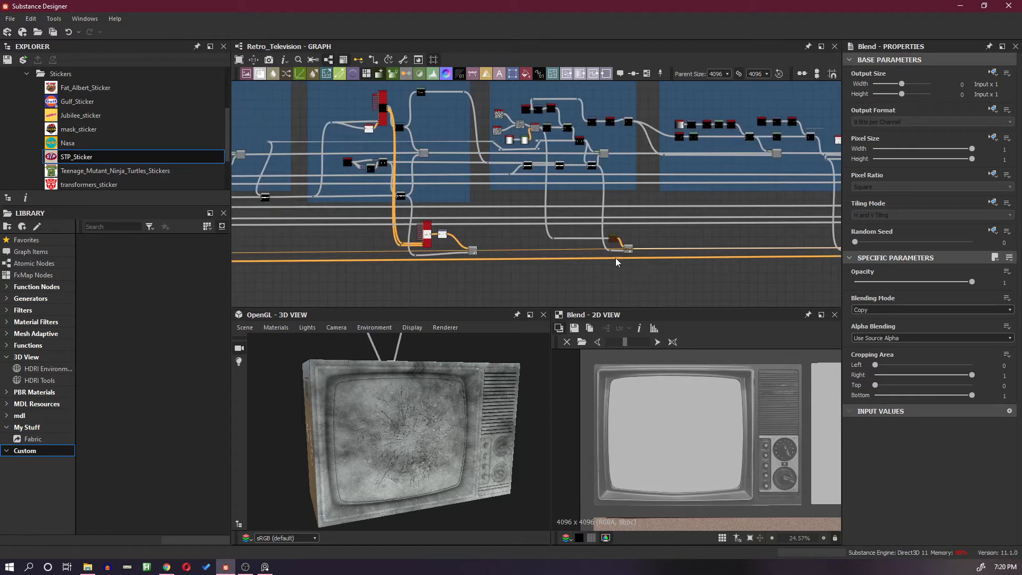
double_click(473, 252)
middle_click_drag(508, 261, 885, 267)
middle_click_drag(474, 260, 637, 263)
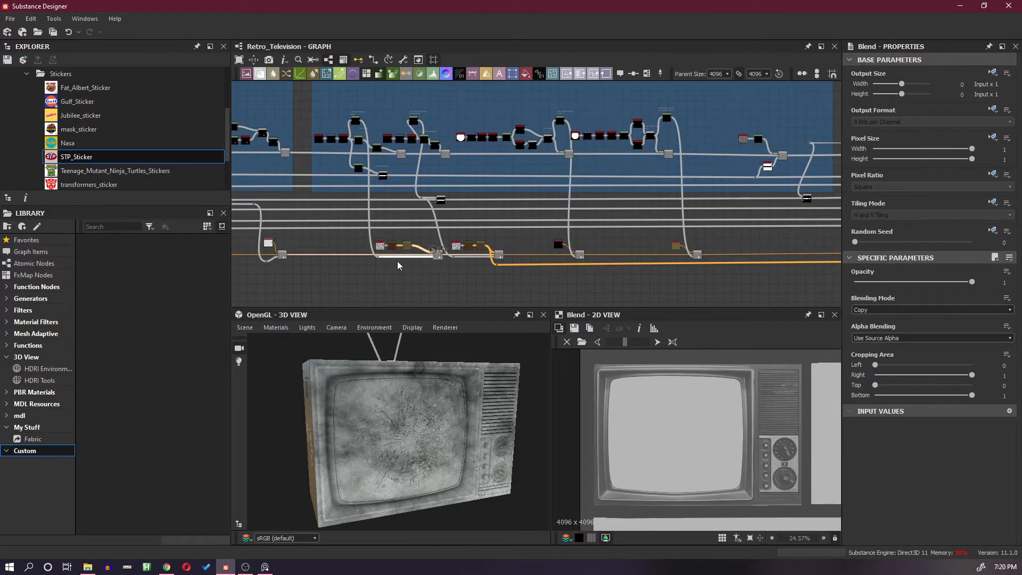
Return along the chain to the front texture's Blend node and inspect its grunge texture up close on the television model.
middle_click_drag(367, 262, 586, 264)
middle_click_drag(385, 267, 319, 252)
middle_click_drag(668, 256, 421, 239)
middle_click_drag(710, 254, 410, 243)
middle_click_drag(700, 258, 480, 262)
middle_click_drag(531, 261, 378, 256)
middle_click_drag(478, 256, 806, 252)
scroll(530, 232, "up", 1)
scroll(530, 233, "up", 6)
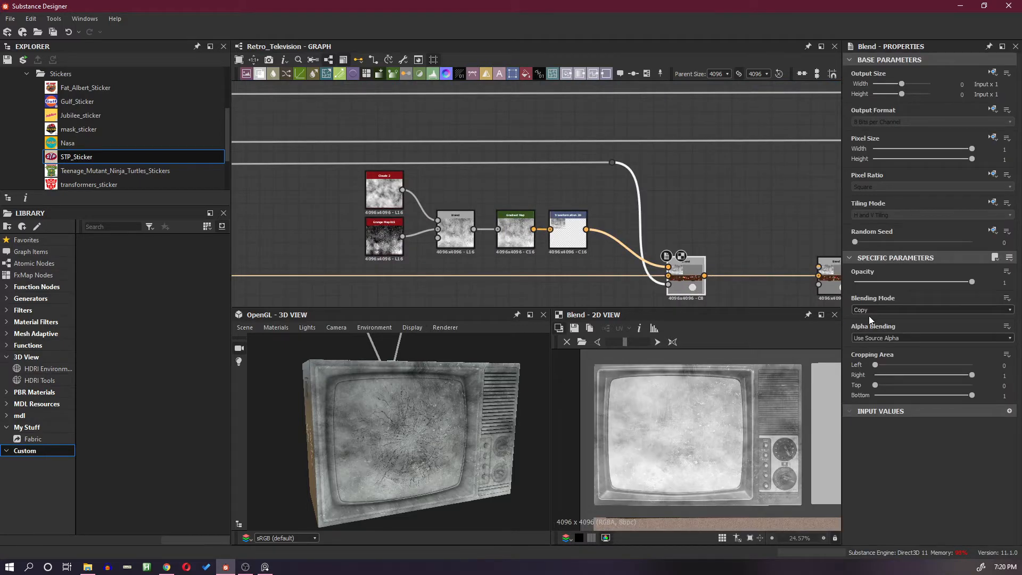
mouse_move(468, 430)
left_mouse_down("alt")
mouse_move(417, 464)
mouse_move(473, 420)
left_mouse_up("alt")
scroll(473, 420, "up", 5)
middle_click_drag(442, 416, 445, 423, "alt")
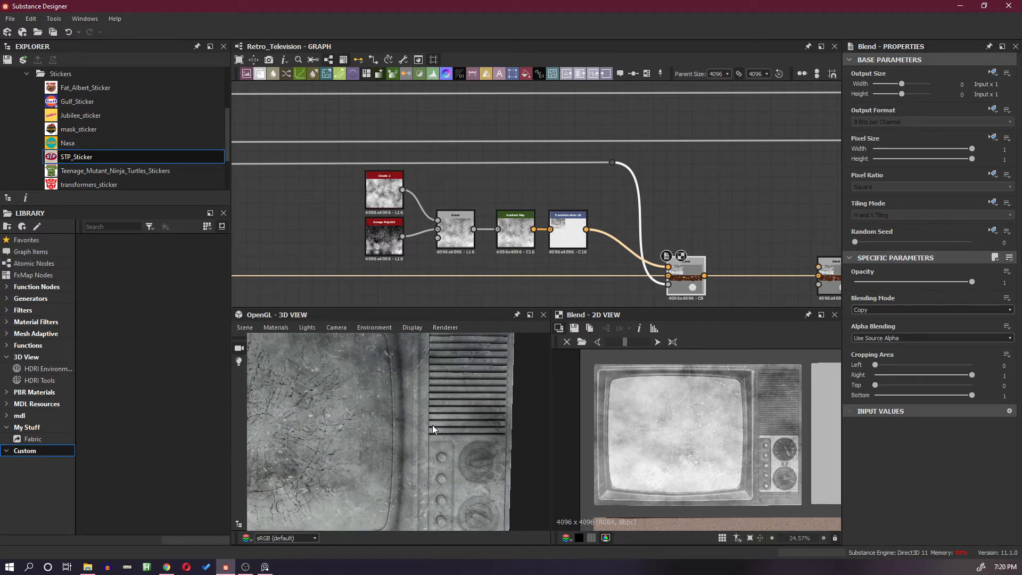
scroll(433, 425, "down", 4)
mouse_move(423, 428)
left_mouse_down("alt")
mouse_move(402, 441)
mouse_move(446, 427)
mouse_move(426, 442)
left_mouse_up("alt")
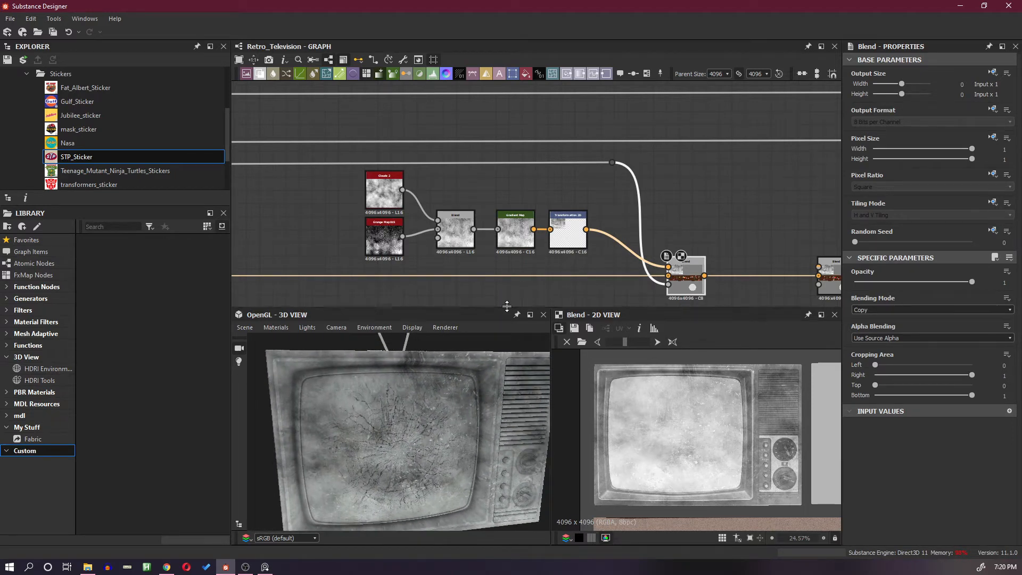
Open the Gradient Map's gradient editor and place the television reference photo beside it.
left_click(520, 242)
left_click(969, 376)
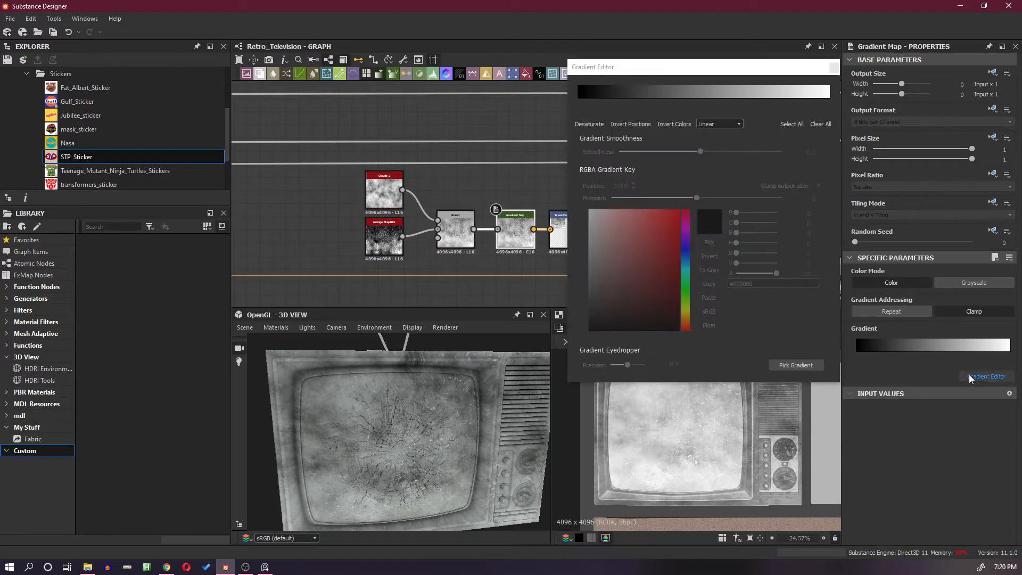
key("alt+Tab")
right_click_drag(620, 187, 385, 239)
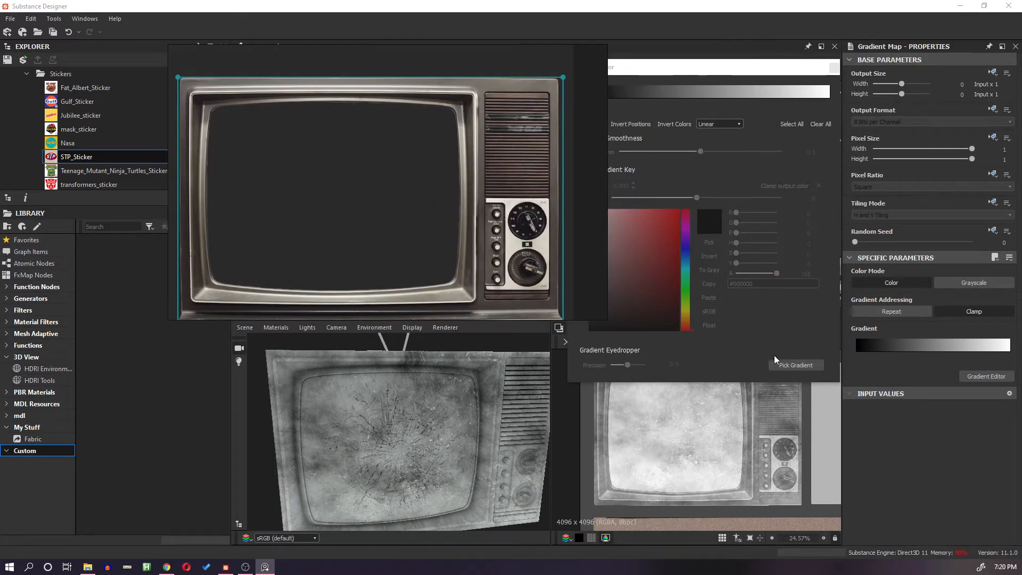
Try gradients sampled from the casing's left edge and from the strip above the speaker grille in the reference photo.
left_click(795, 364)
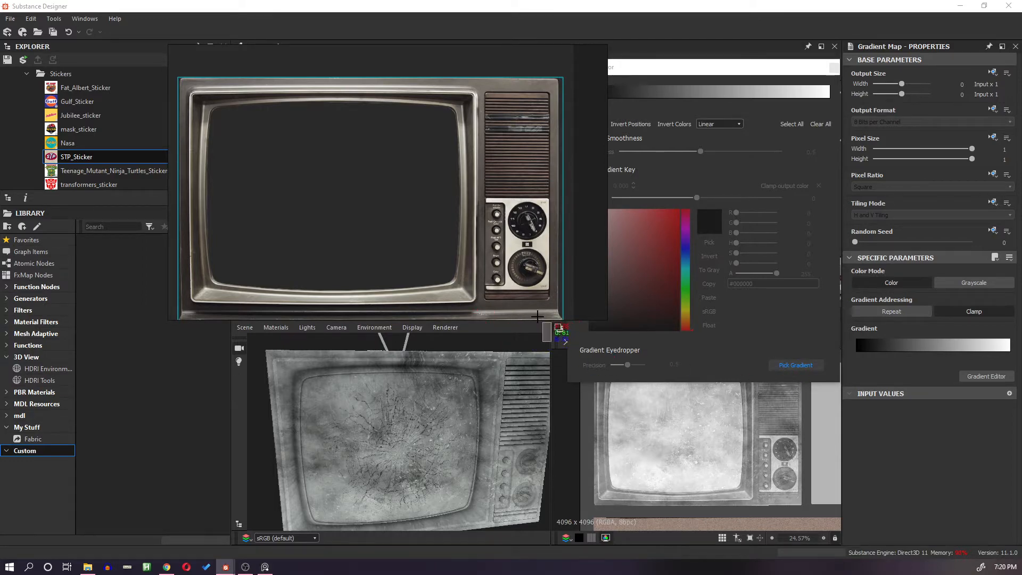
left_click_drag(185, 207, 184, 288)
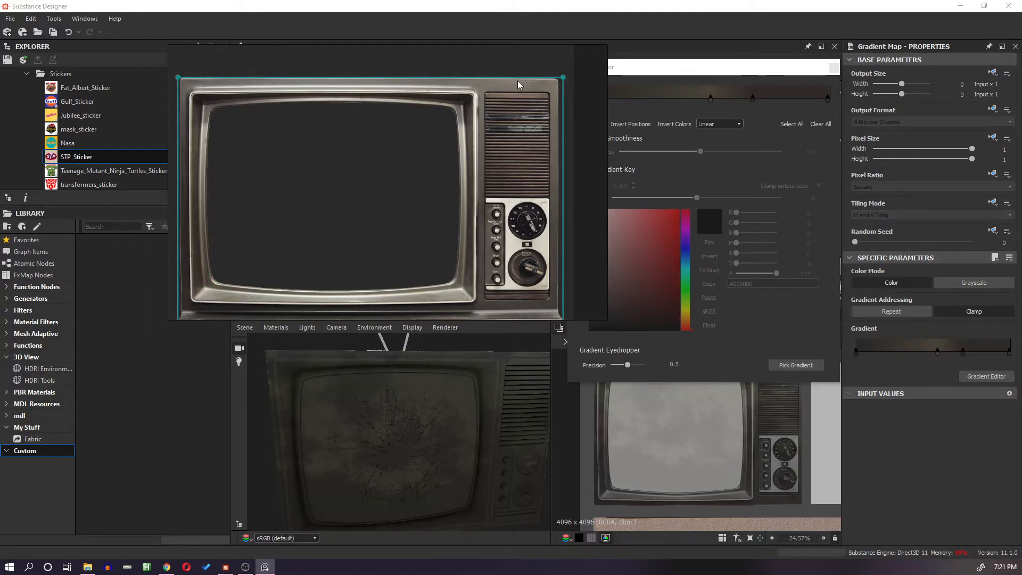
left_click_drag(533, 88, 463, 82)
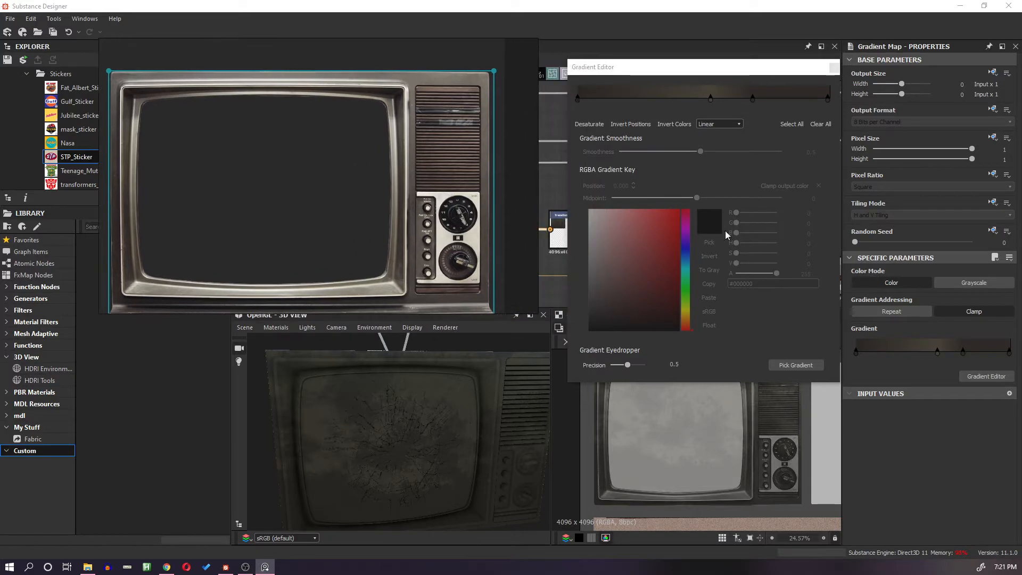
left_click(796, 365)
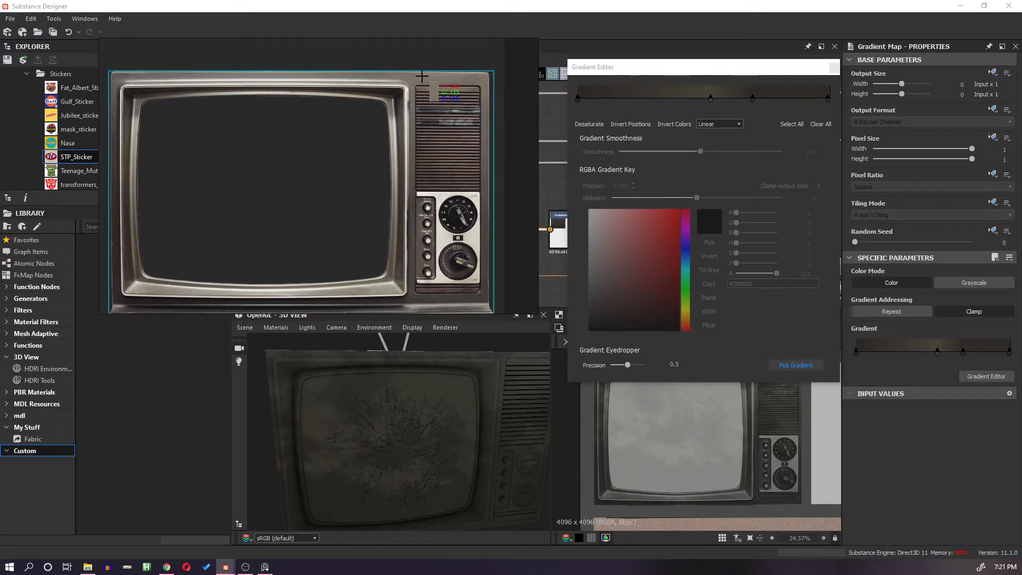
left_click_drag(419, 78, 471, 78)
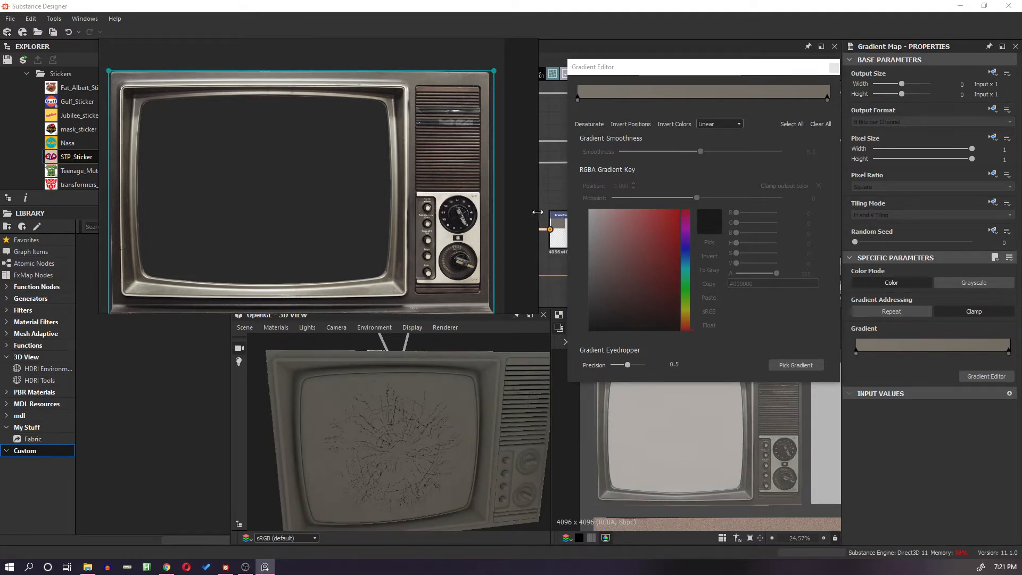
Try gradients sampled down the casing's right edge beside the speaker grille and dials in the reference photo.
left_click(796, 365)
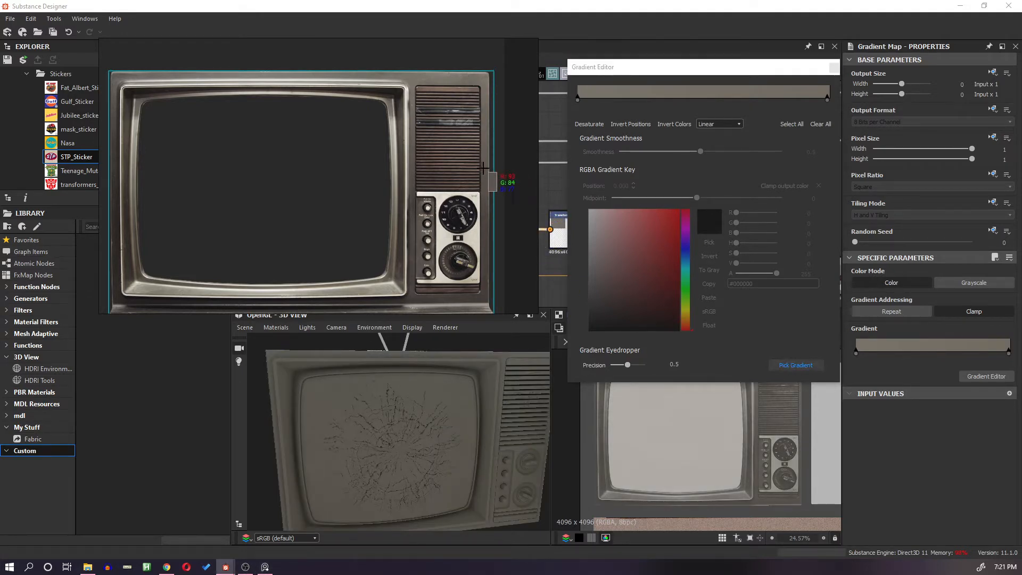
left_click_drag(484, 168, 484, 245)
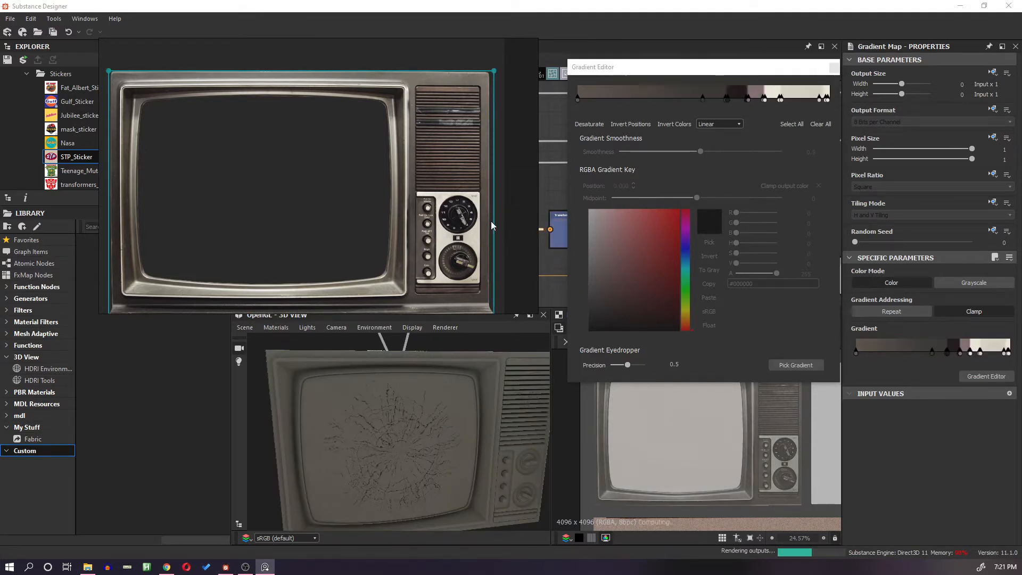
left_click(804, 366)
left_click_drag(486, 173, 486, 193)
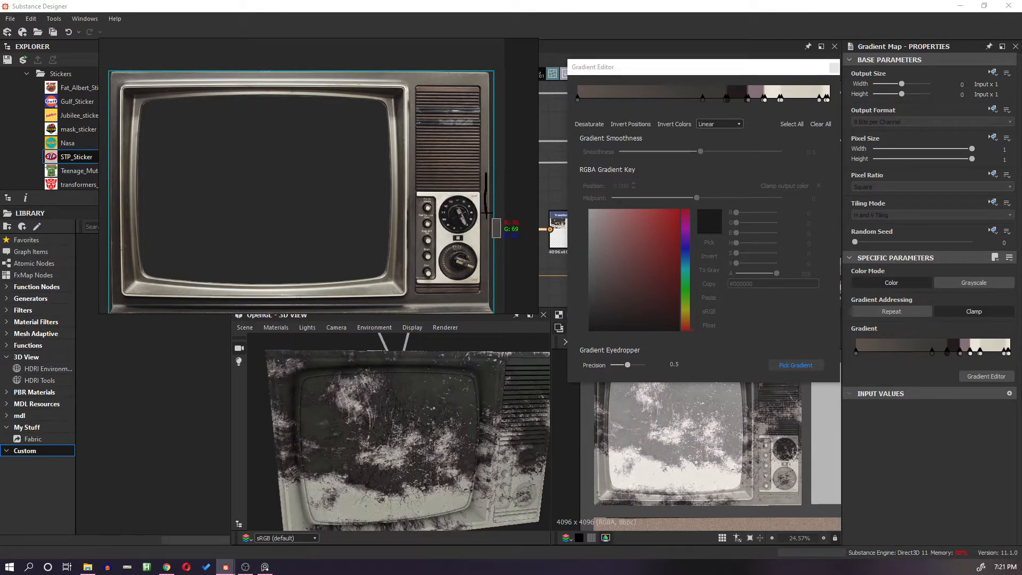
left_click_drag(485, 246, 486, 304)
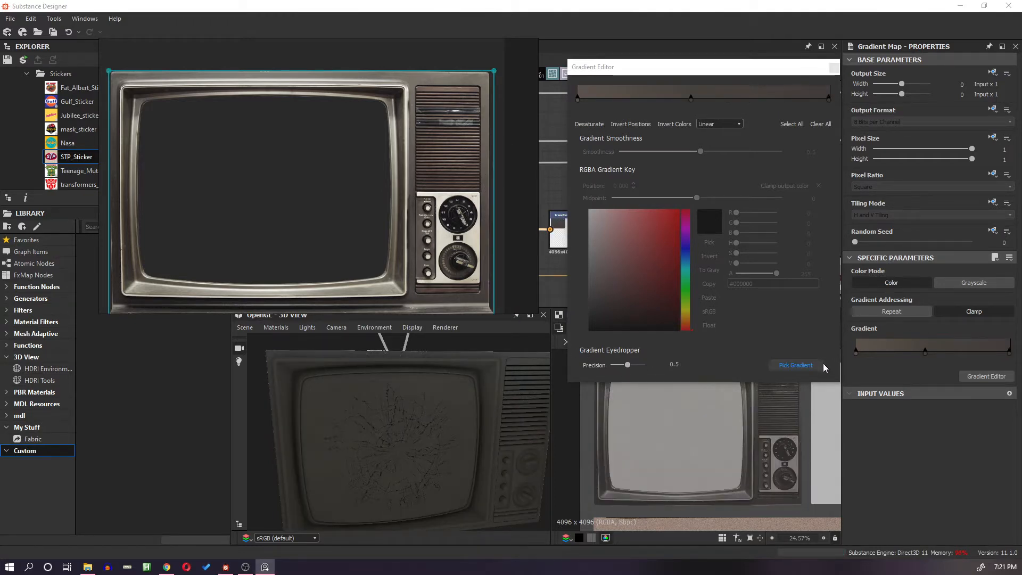
Try gradients sampled from the left side and the lower edge of the screen frame in the reference photo.
left_click(795, 365)
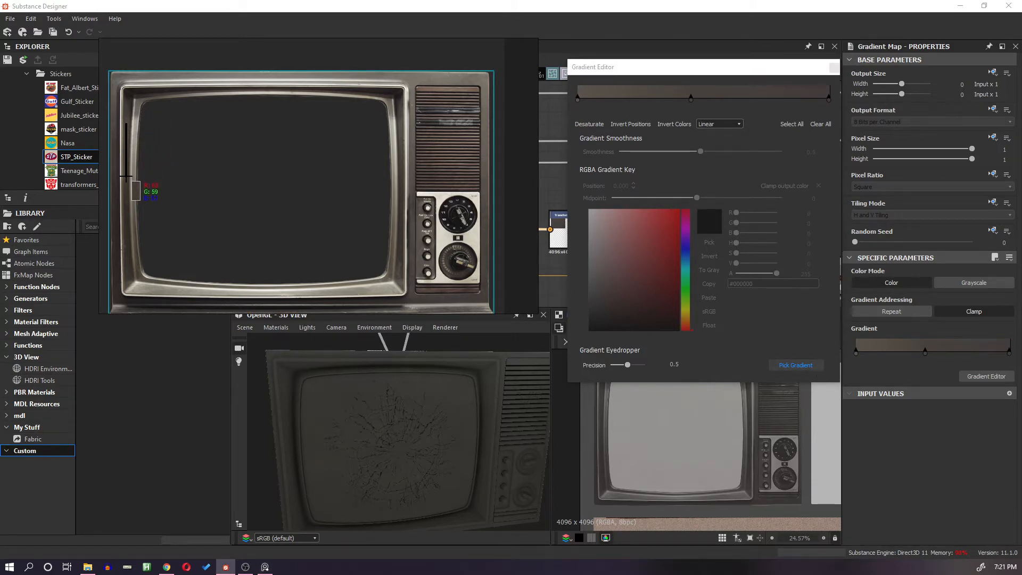
left_click_drag(126, 196, 128, 275)
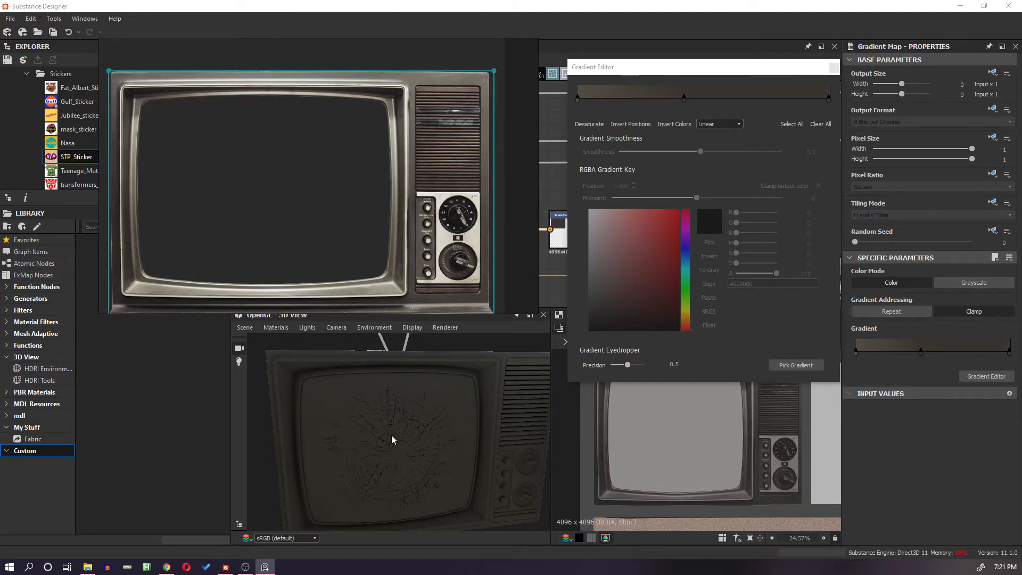
left_click_drag(442, 464, 457, 419)
left_click(796, 365)
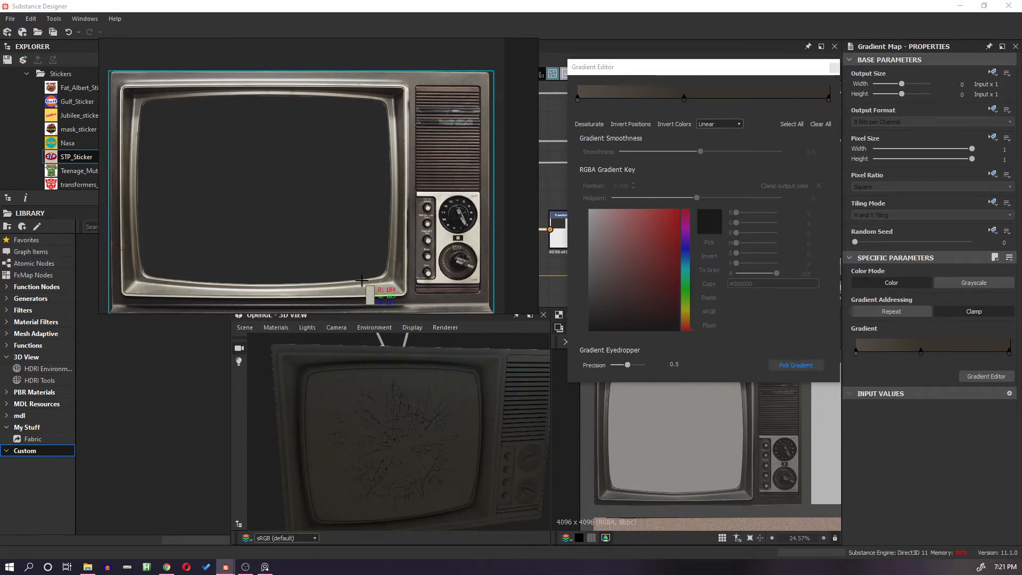
left_click_drag(367, 290, 344, 294)
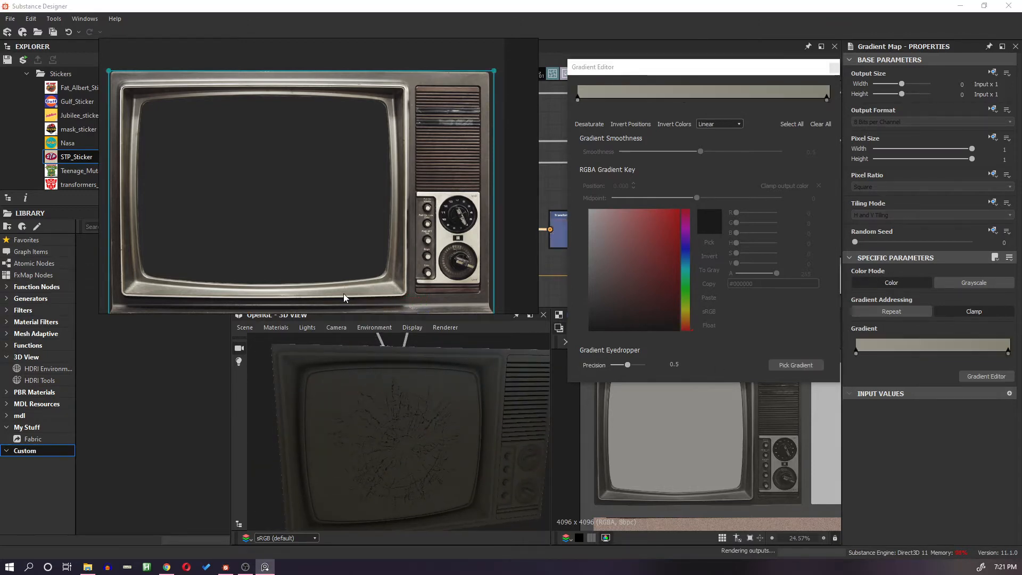
Try a gradient sampled down the right side of the screen frame and inspect the colours up close on the television model.
left_click(796, 365)
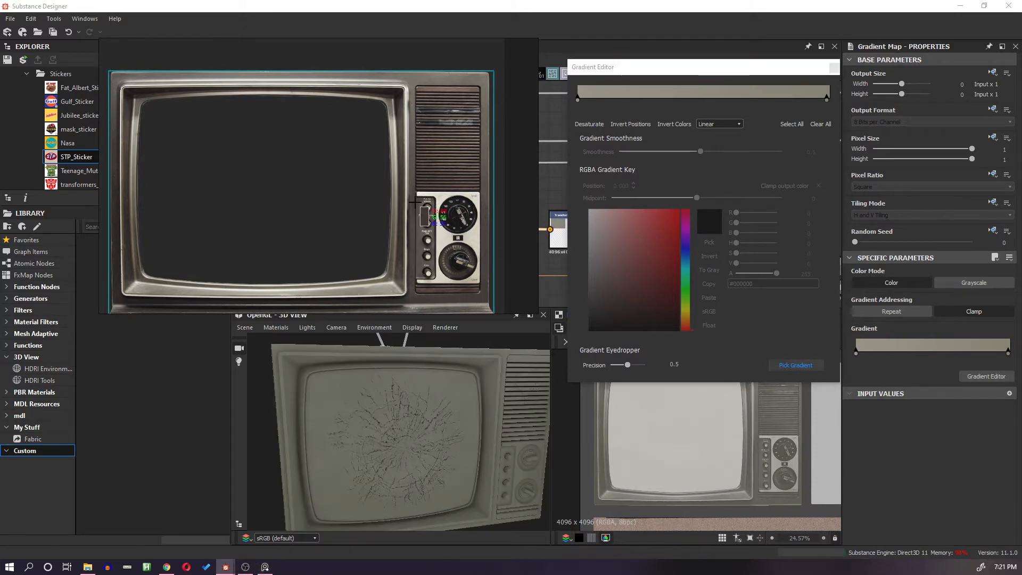
left_click_drag(397, 241, 413, 306)
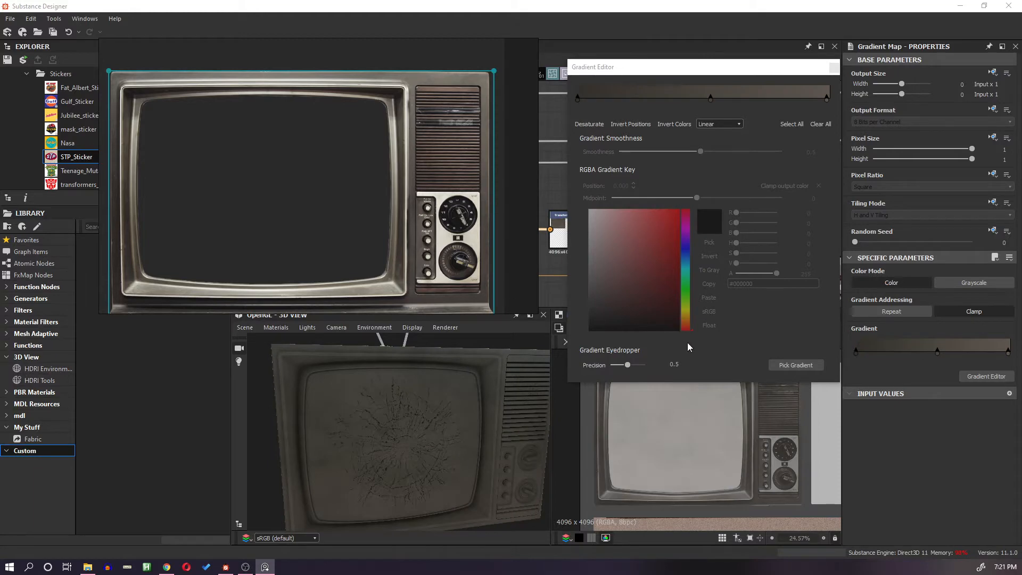
left_click_drag(479, 433, 433, 415)
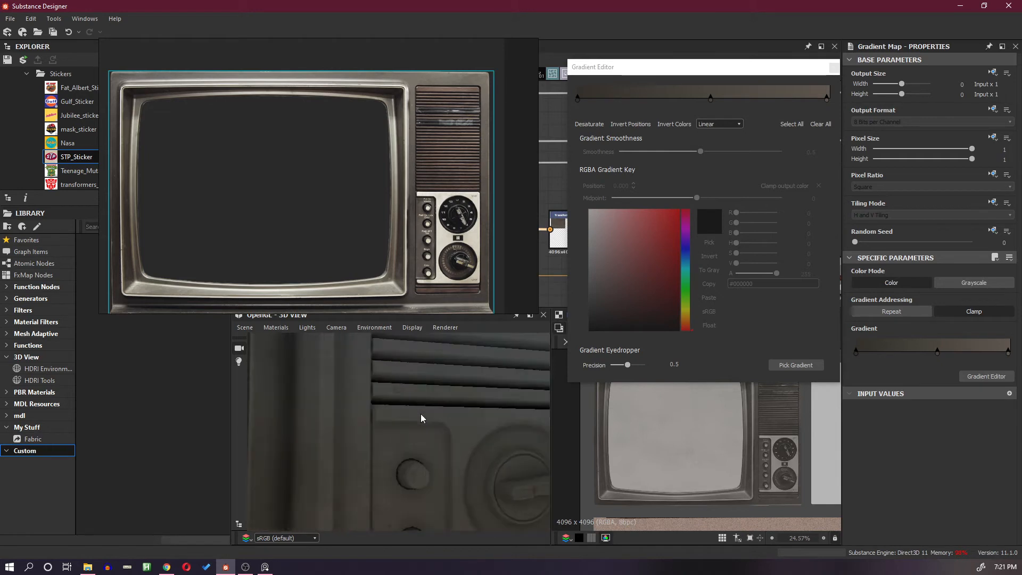
scroll(422, 414, "down", 4)
scroll(422, 414, "down", 1)
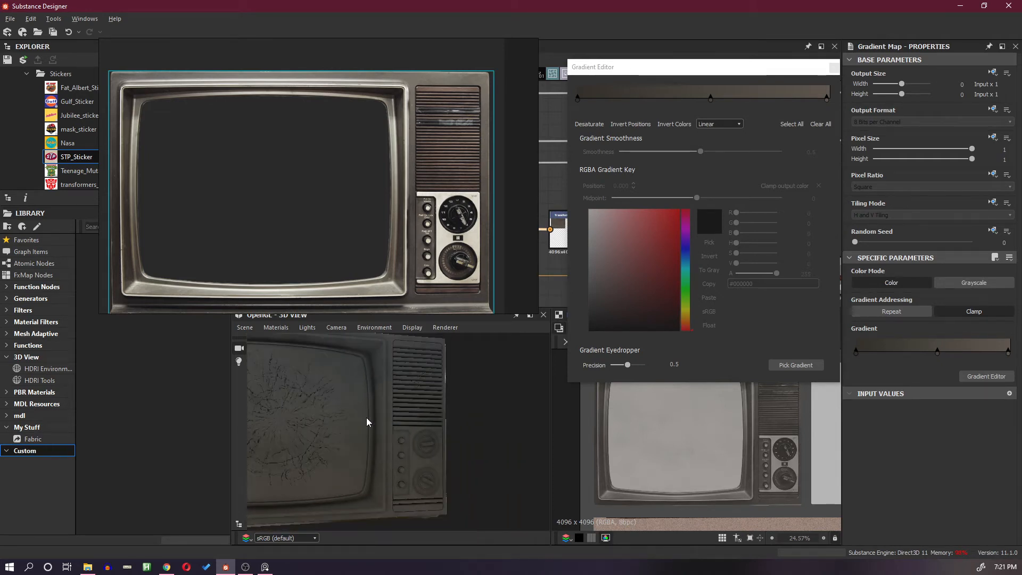
middle_click_drag(367, 422, 415, 417)
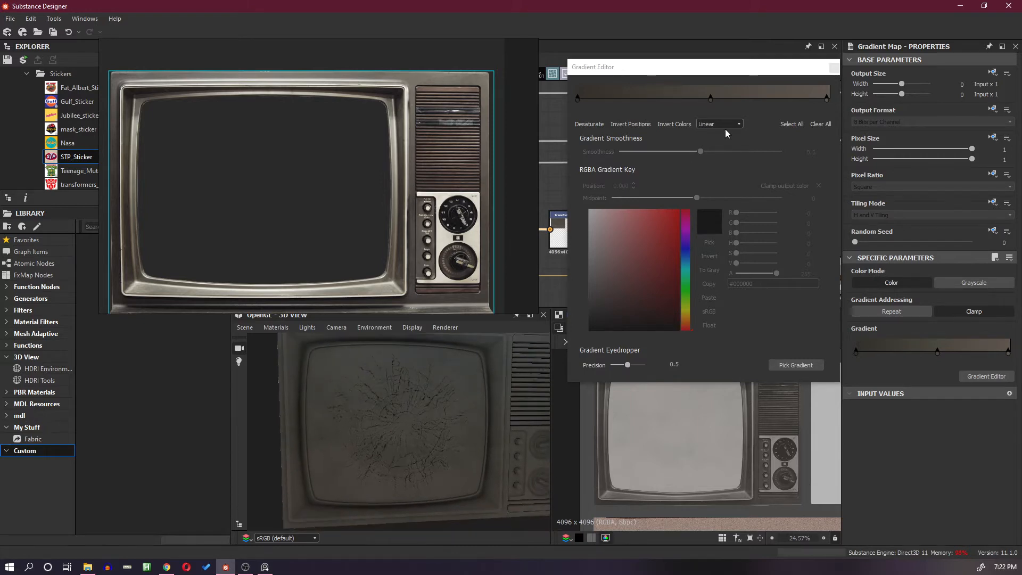
Sample a gradient from the strip below the controls, and replace it with one from the casing's right edge beside the dials.
left_click(793, 365)
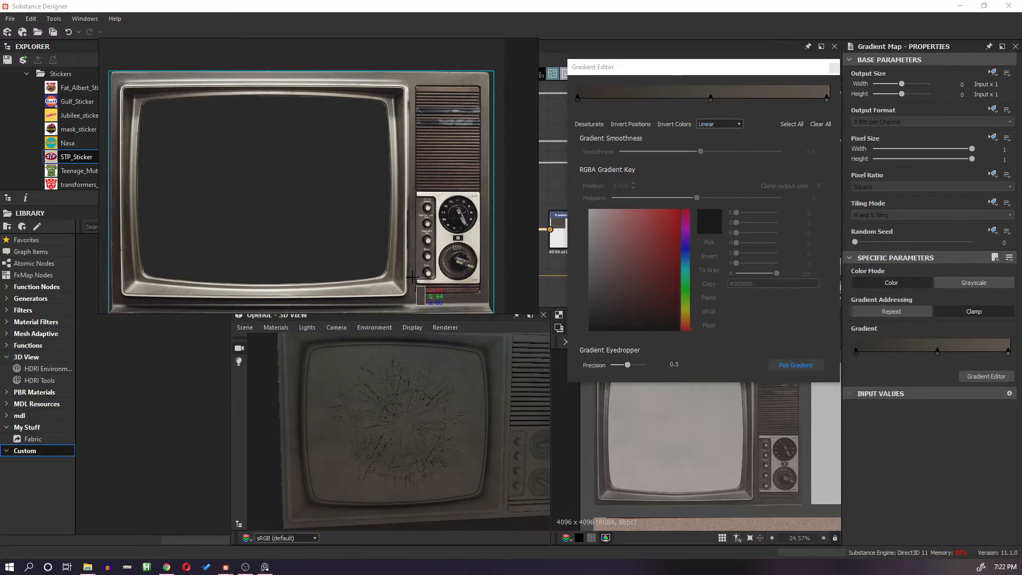
left_click_drag(480, 298, 417, 303)
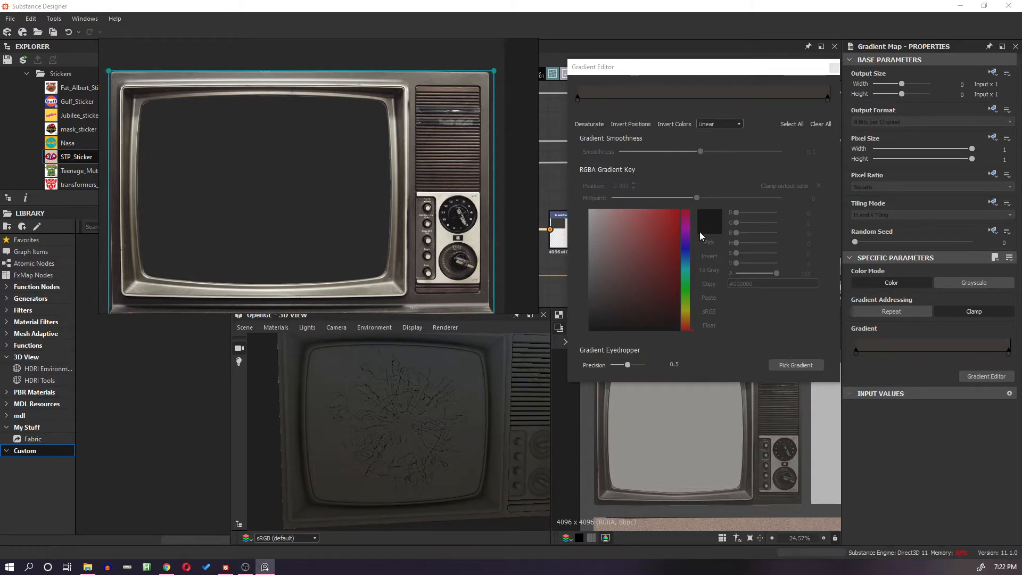
left_click(795, 365)
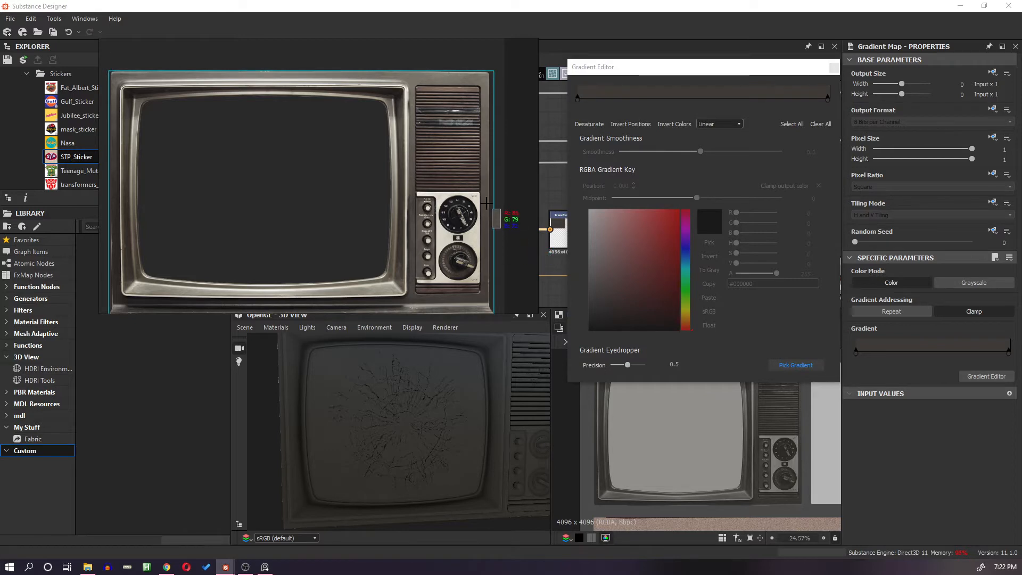
left_click_drag(487, 203, 487, 278)
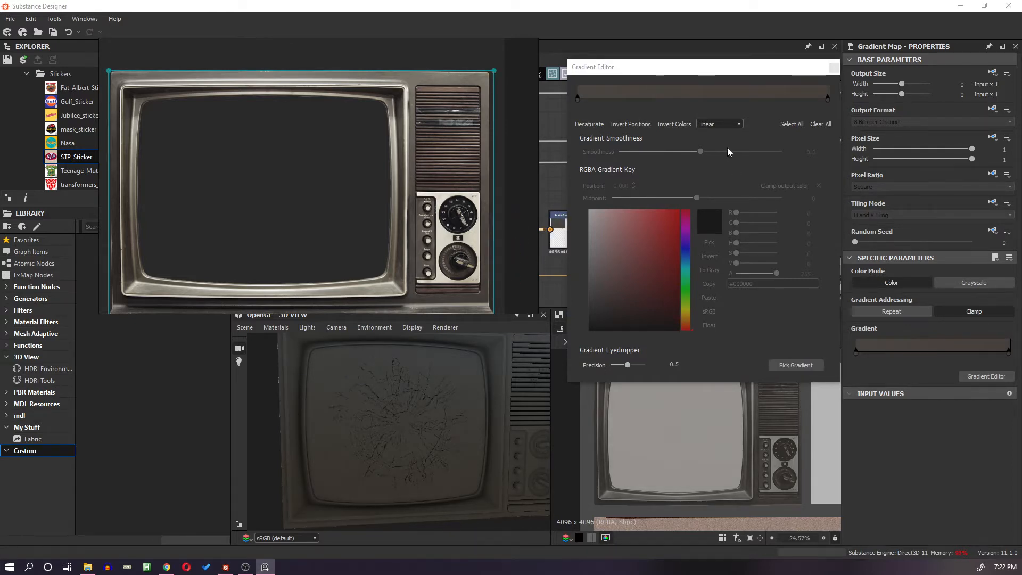
Set the gradient's first key to #423b32, shift the last key to a more saturated brown, and add a key near the middle.
left_click(579, 100)
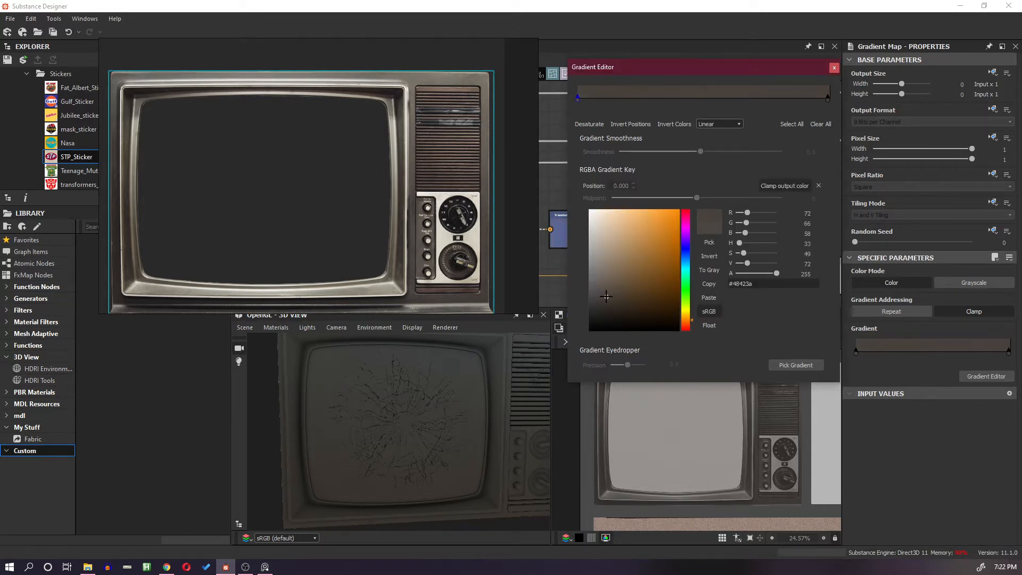
left_click_drag(602, 296, 611, 299)
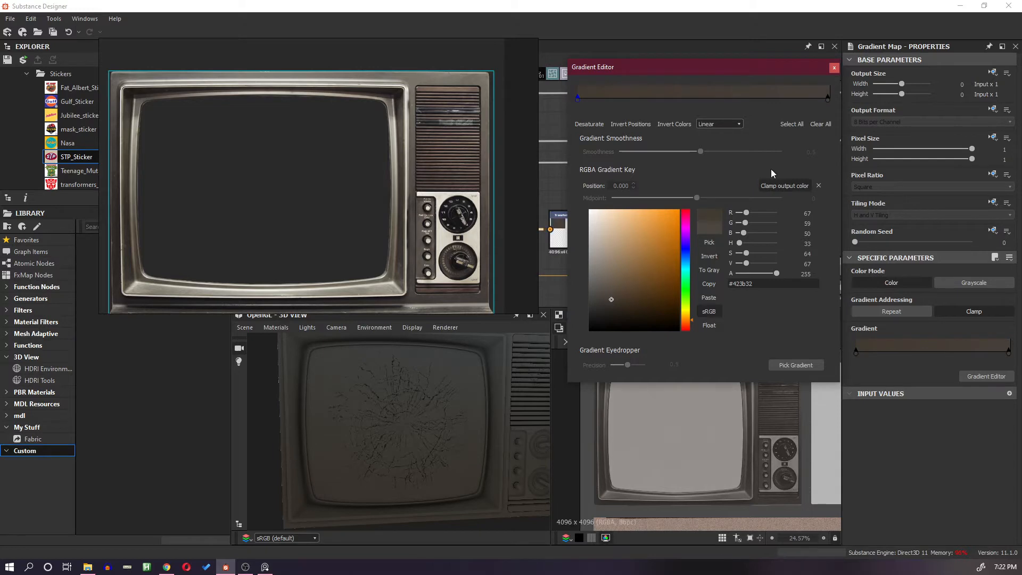
left_click(828, 99)
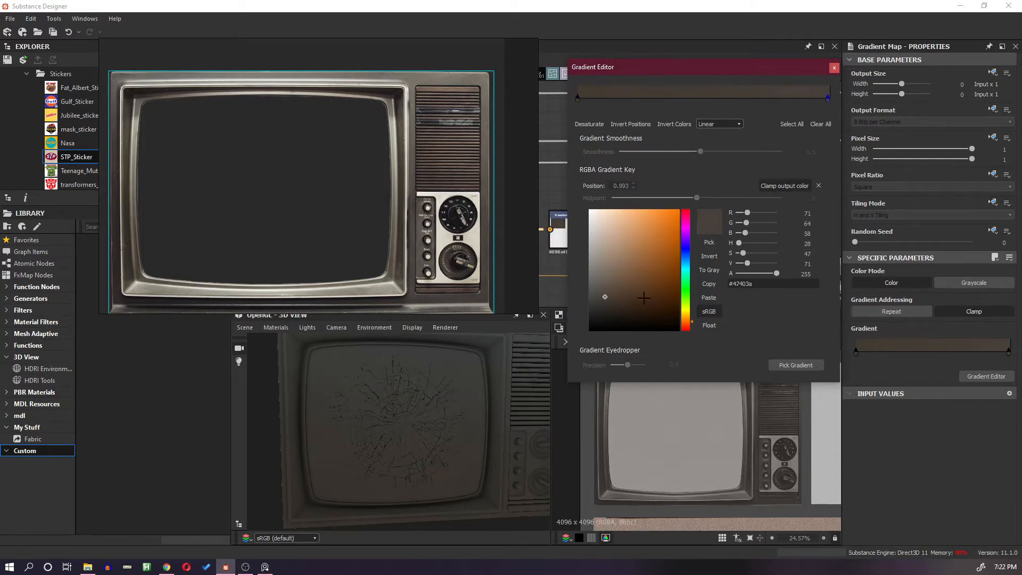
left_click_drag(606, 298, 617, 298)
left_click(701, 100)
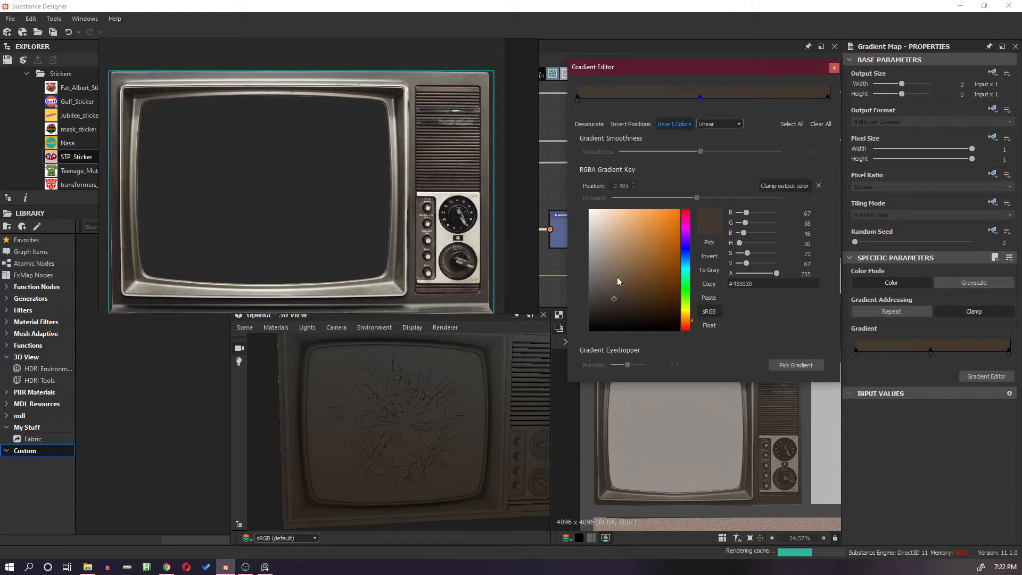
Set the gradient's middle key to #4f453b and add a key at position 0.236 coloured #403223.
left_click_drag(612, 294, 611, 293)
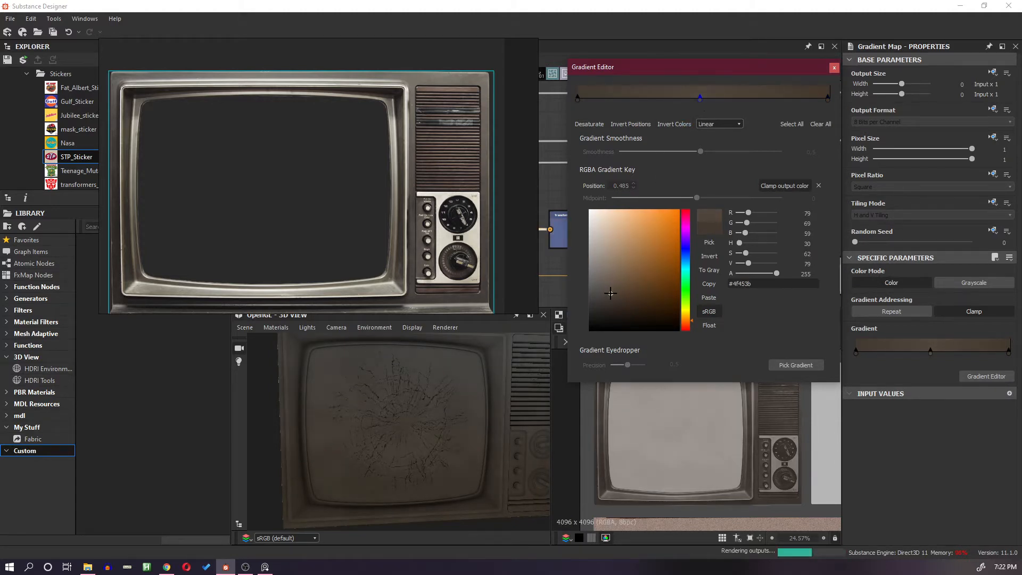
left_click(637, 100)
left_click(626, 303)
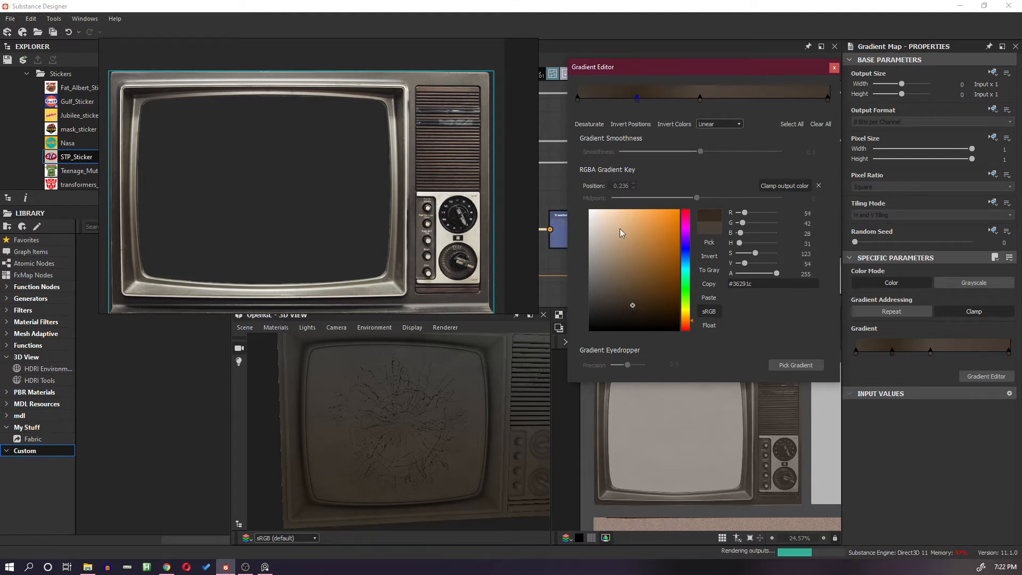
left_click(632, 305)
left_click(630, 301)
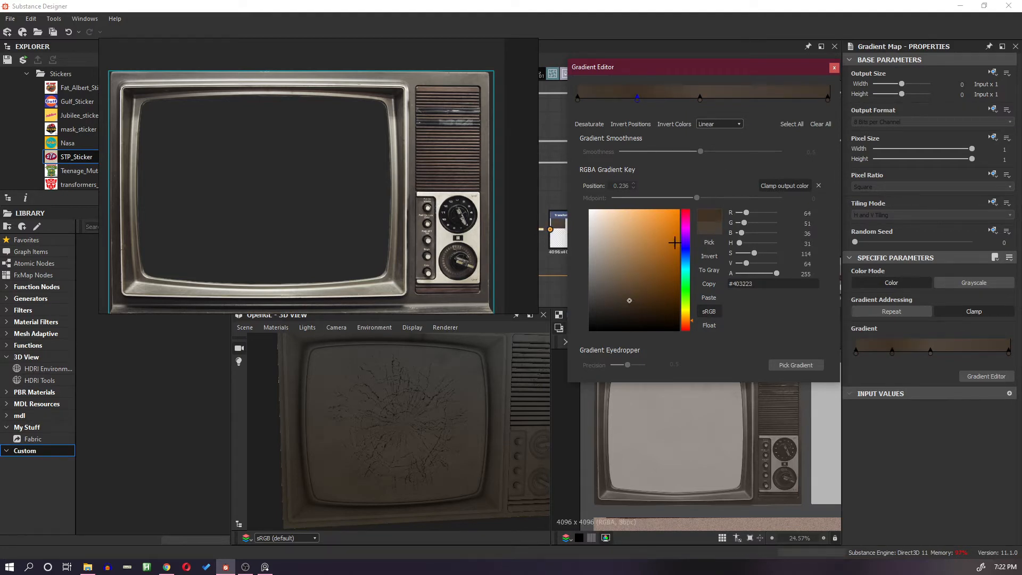
Add a gradient key at position 0.791 and try several browns on it, settling on #392c1f.
left_click(777, 101)
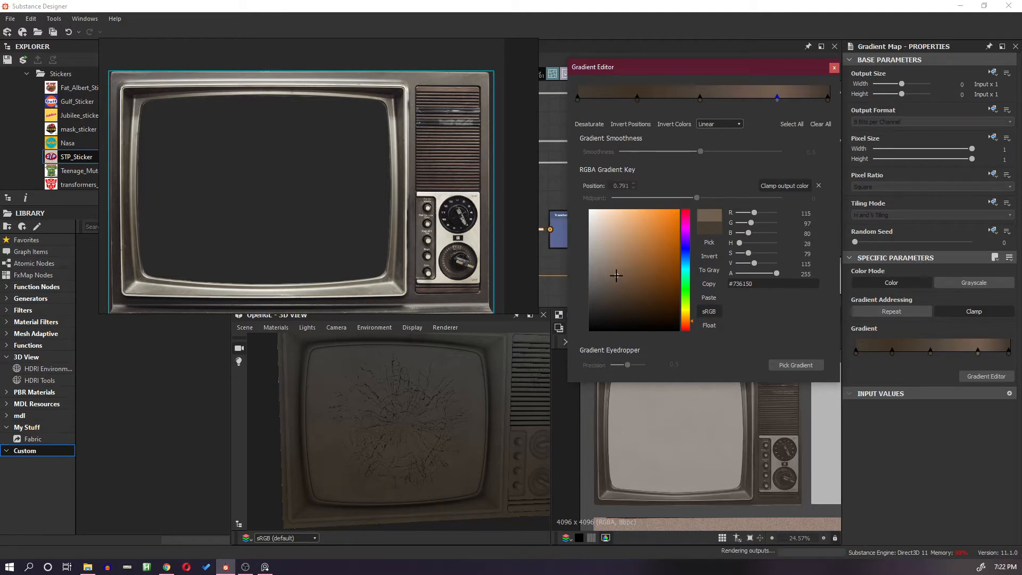
left_click(614, 305)
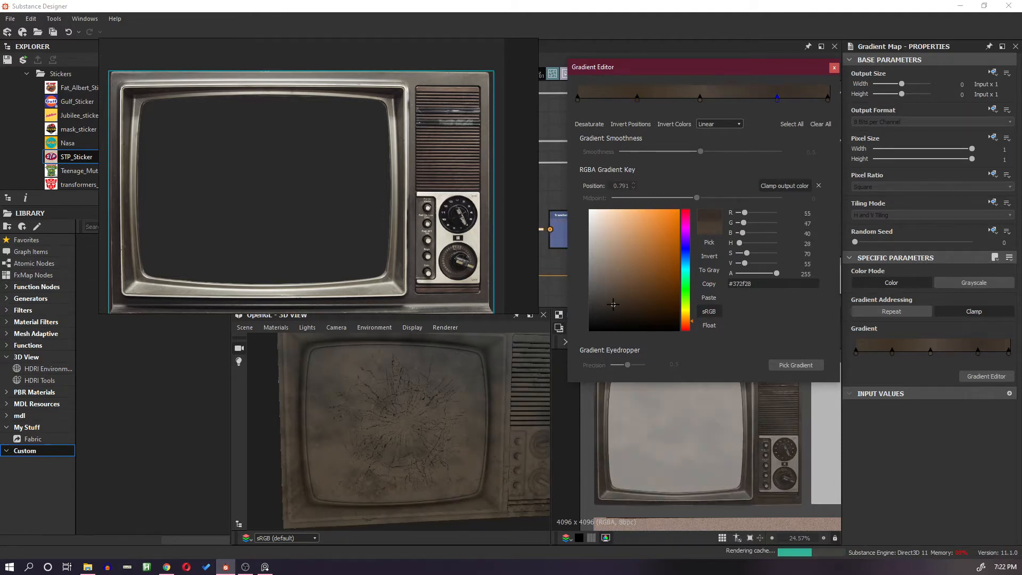
left_click(626, 308)
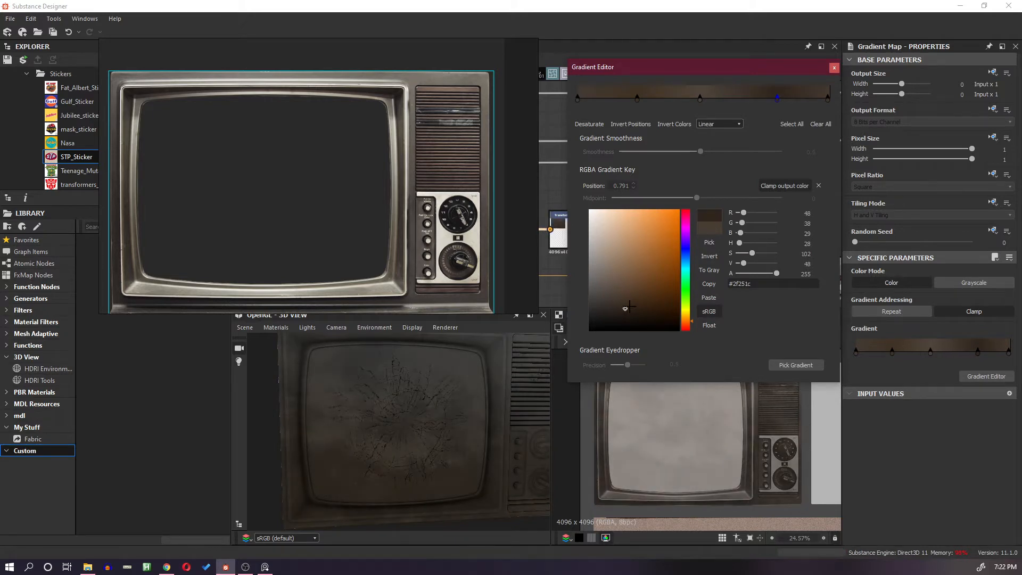
left_click(630, 296)
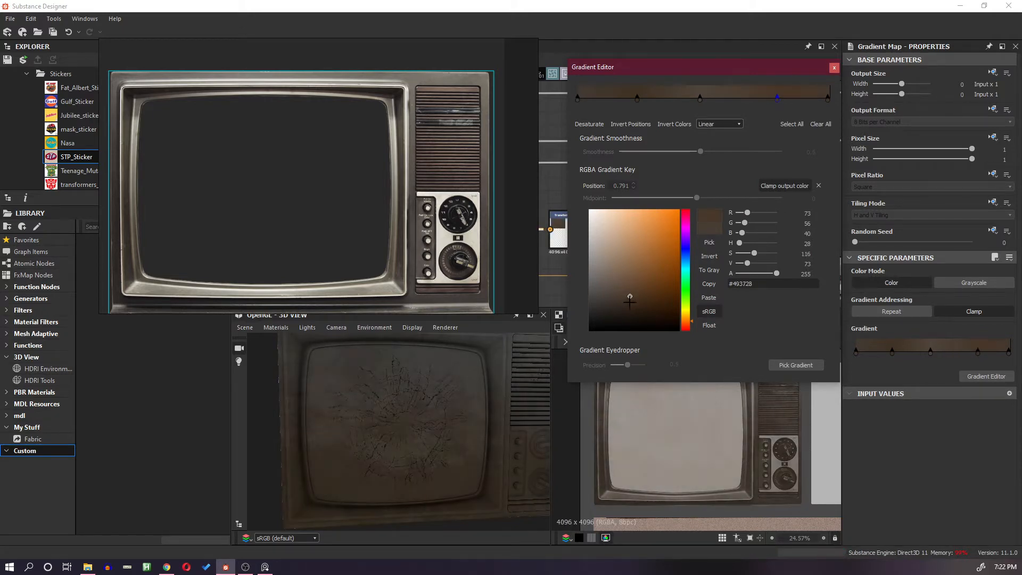
left_click(627, 301)
left_click(627, 303)
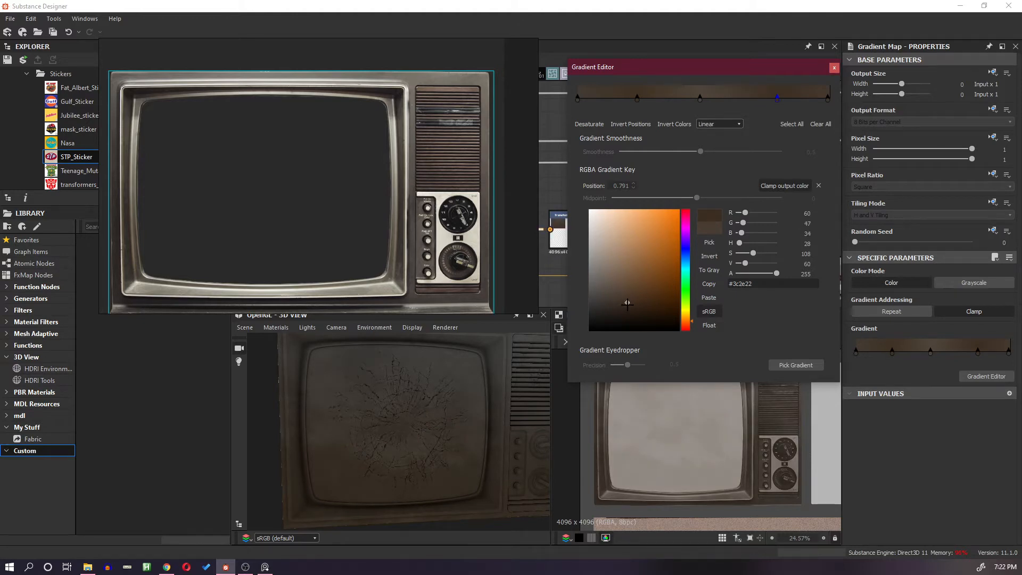
left_click(631, 305)
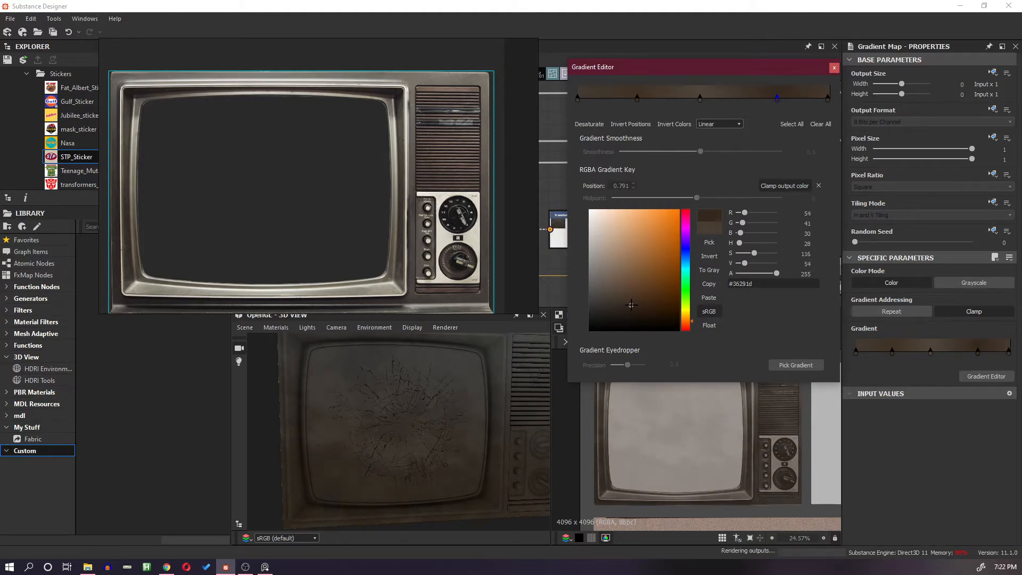
left_click(630, 298)
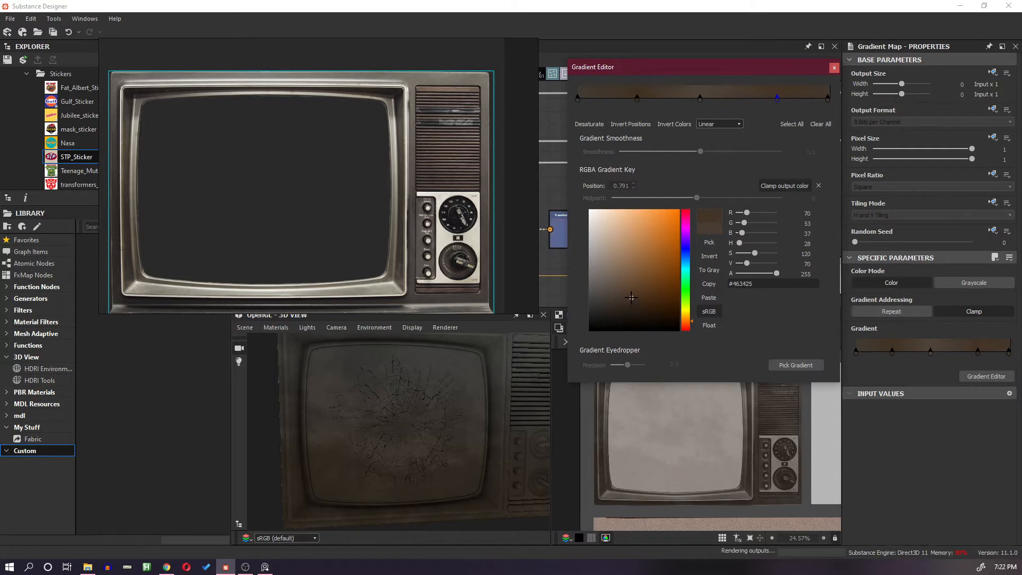
left_click(631, 290)
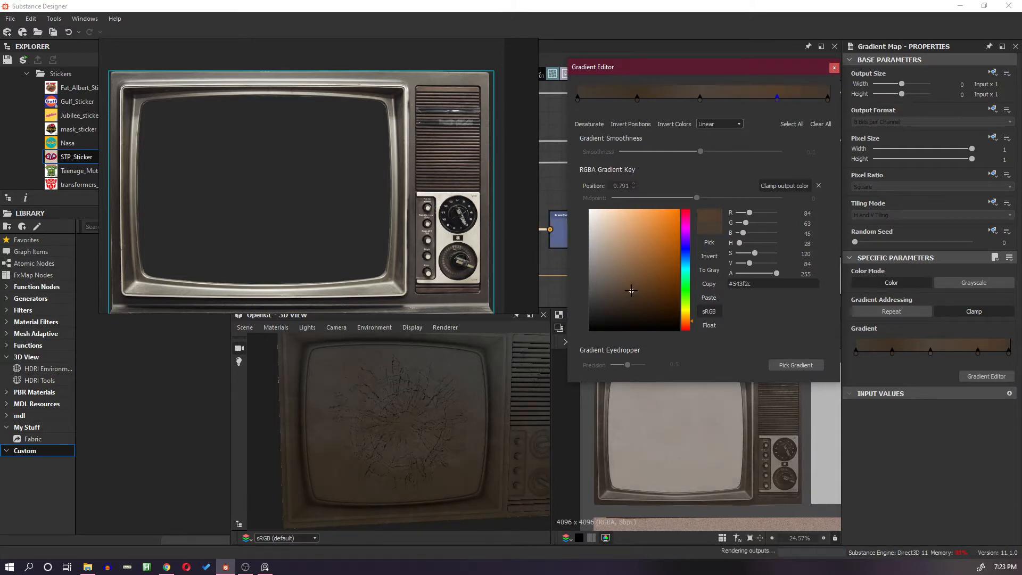
left_click(630, 296)
left_click(623, 296)
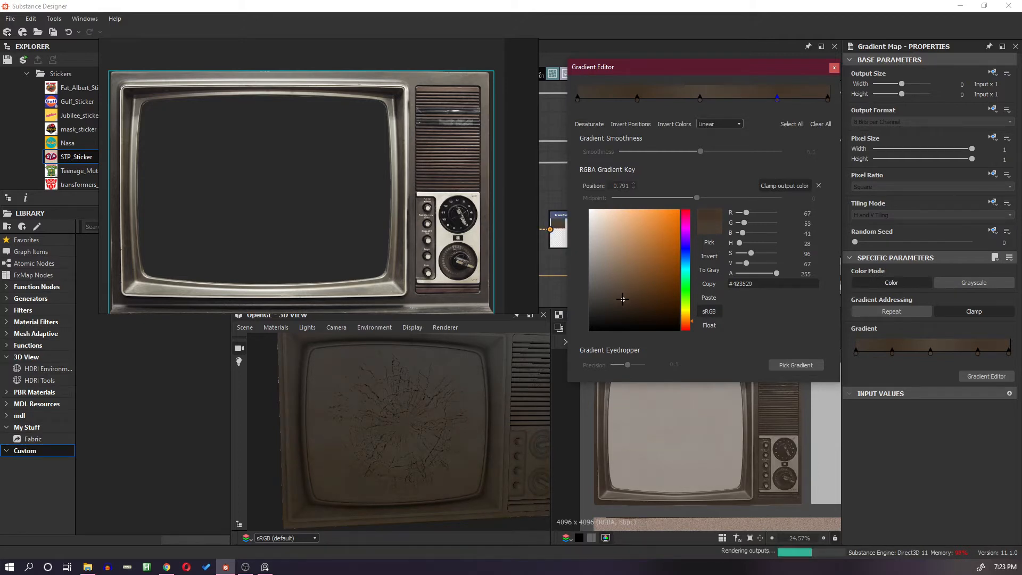
left_click(622, 303)
left_click(630, 303)
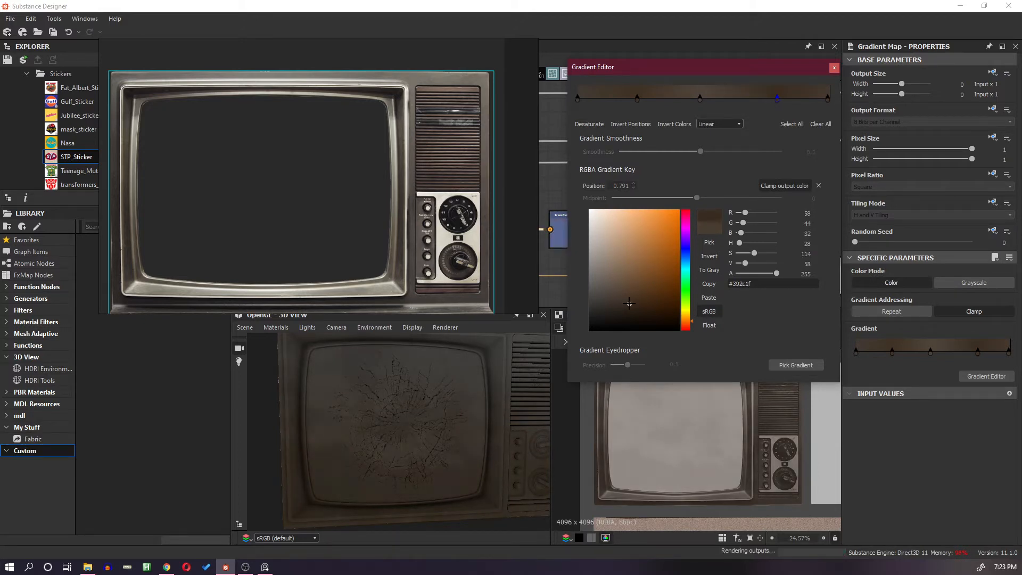
Change the gradient's middle key to the darker brown #403428.
left_click(700, 98)
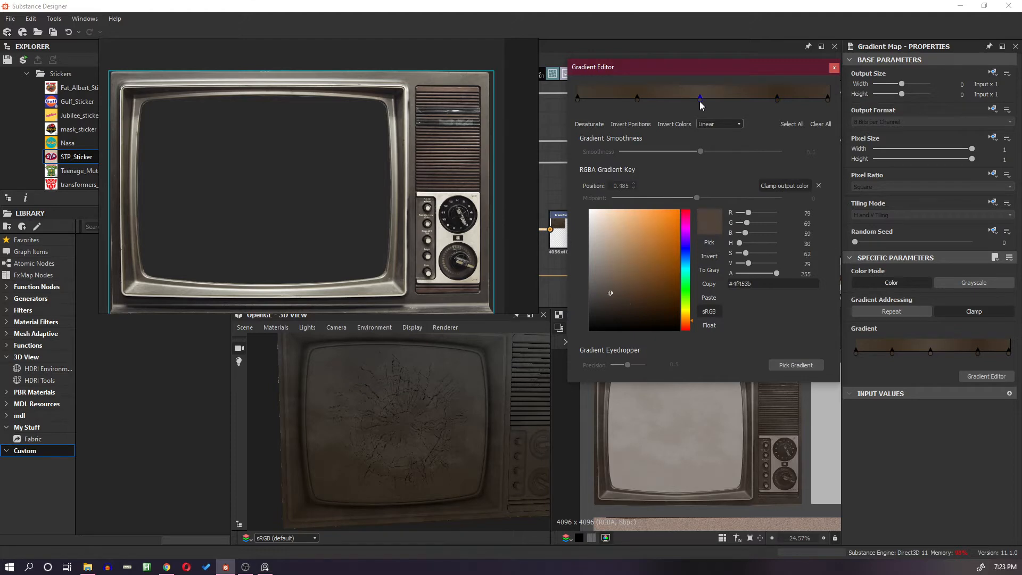
left_click(620, 294)
left_click_drag(620, 295, 623, 302)
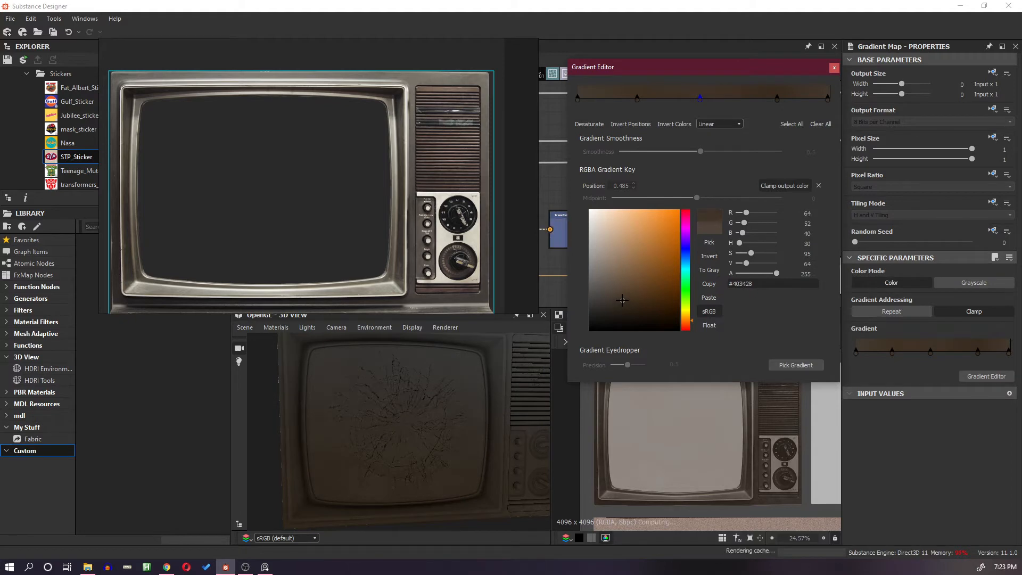
left_click_drag(623, 302, 623, 300)
Compare the model's lower frame and knobs with the reference photo, trying #483a2d on the middle key before darkening it slightly.
scroll(536, 473, "up", 3)
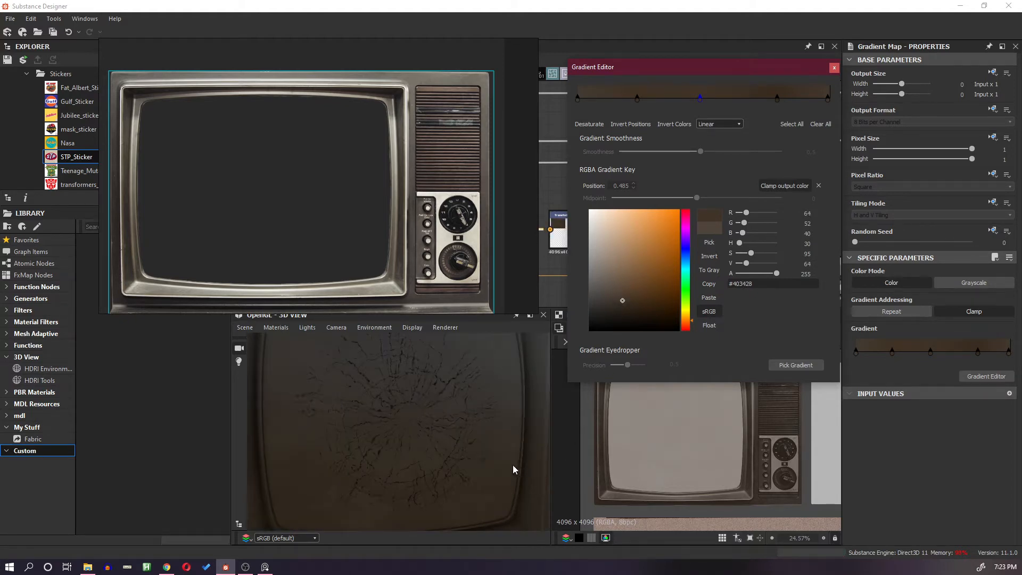
middle_click_drag(513, 466, 466, 420)
scroll(492, 439, "up", 3)
scroll(469, 421, "up", 2)
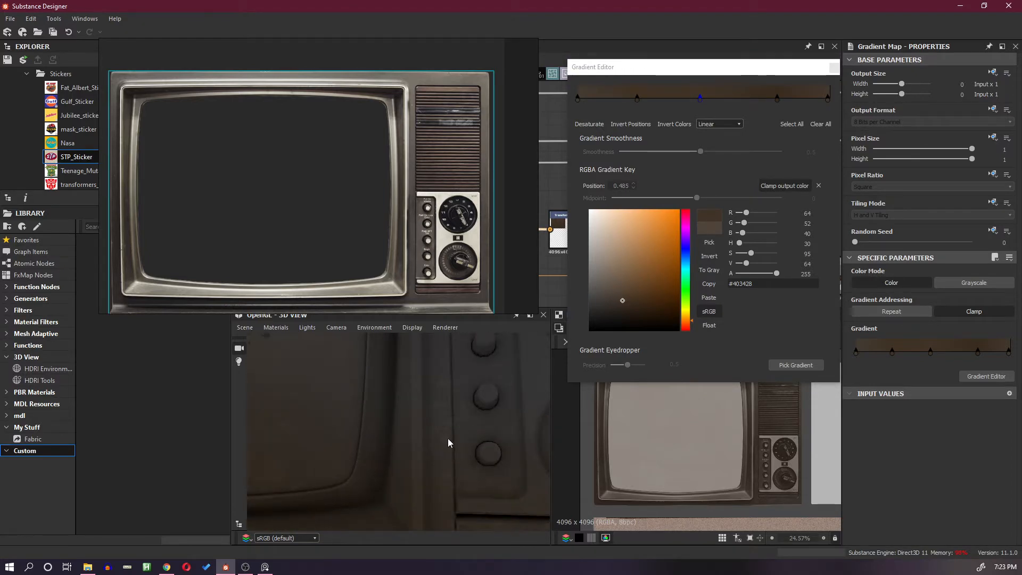
scroll(414, 292, "up", 4)
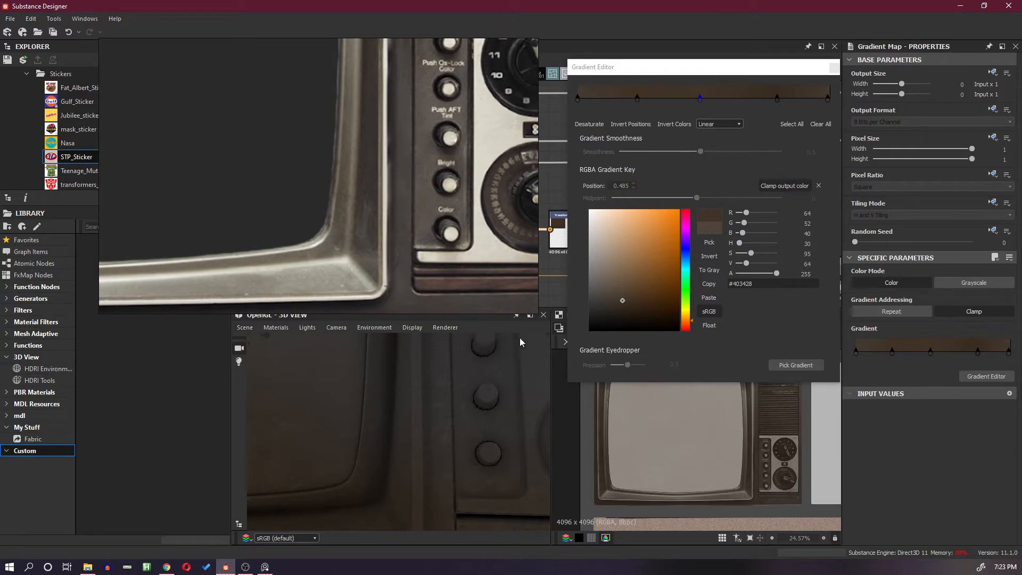
scroll(467, 396, "down", 2)
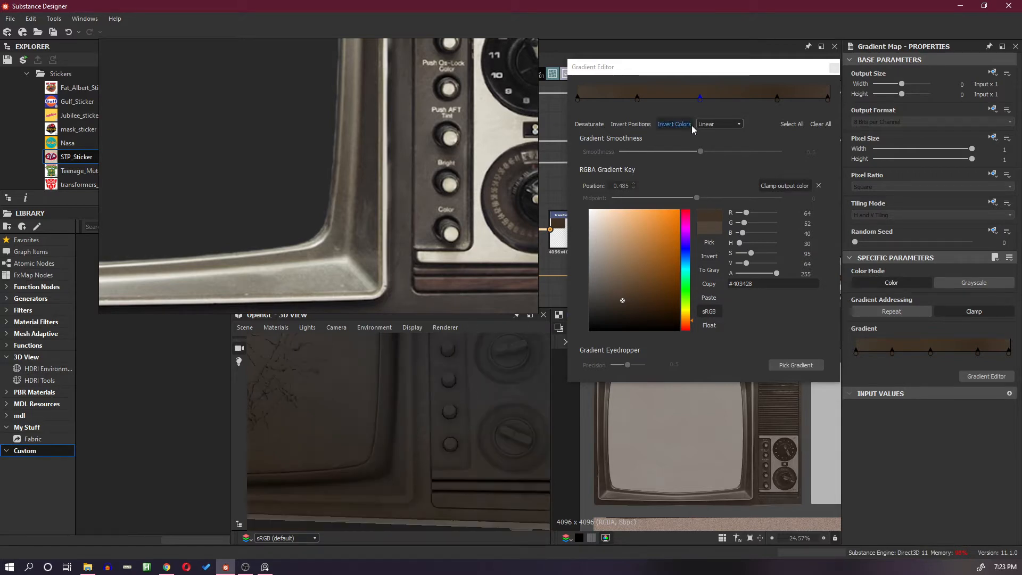
left_click(700, 100)
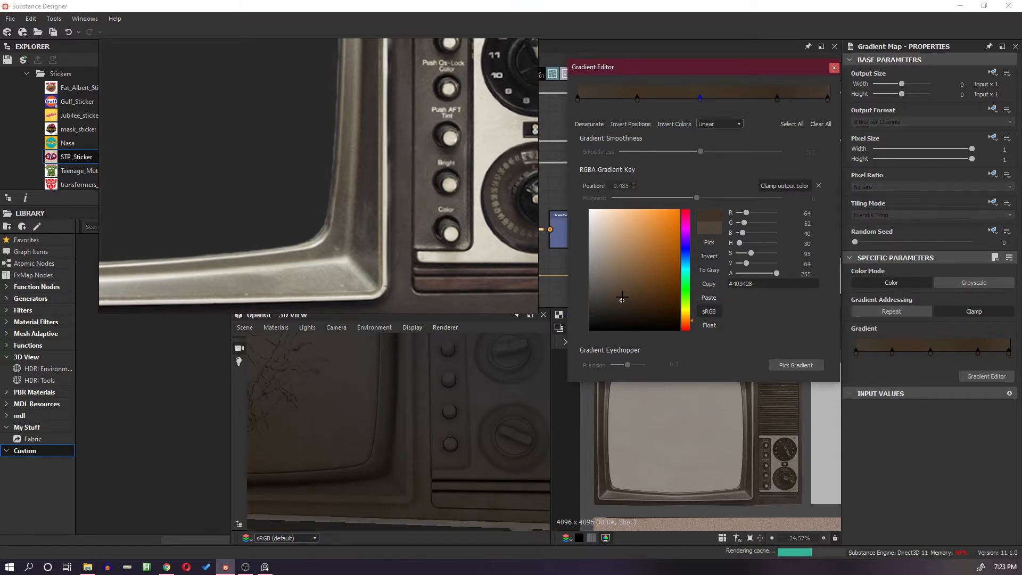
left_click(622, 297)
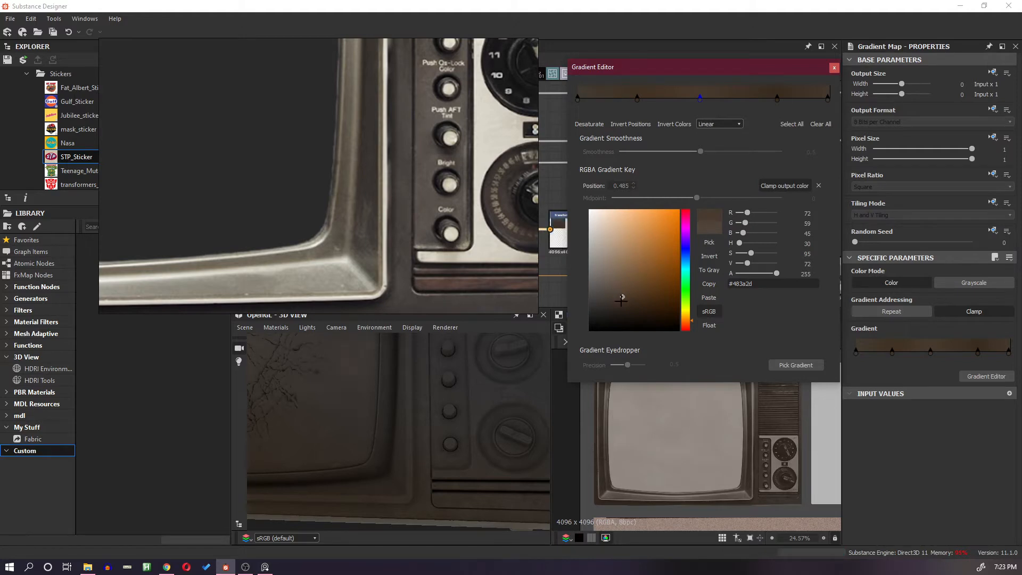
left_click(623, 300)
Move the gradient's last key to position 1.000, colour it #463c33, and close the gradient editor after checking the frame.
left_click_drag(828, 100, 831, 101)
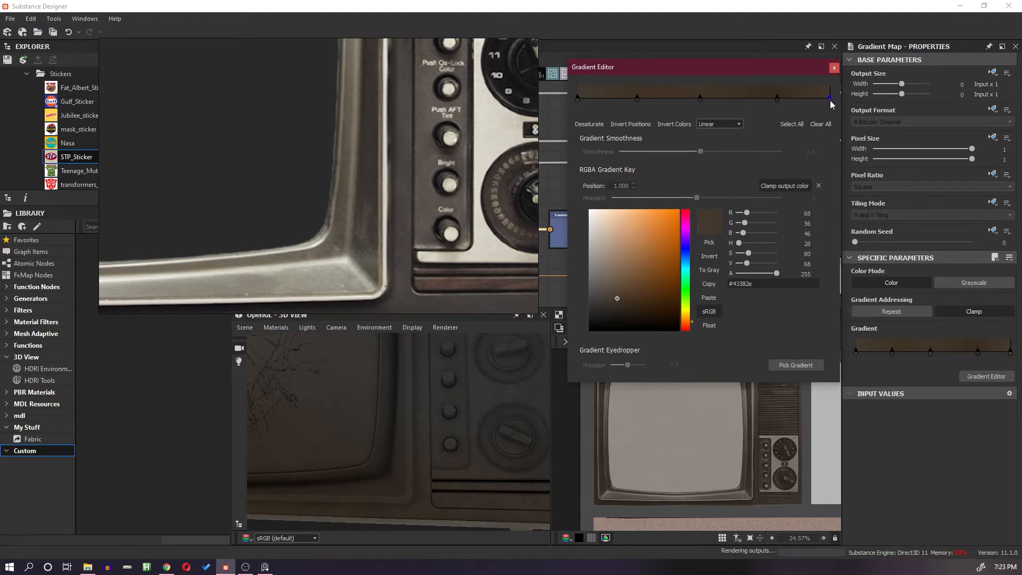
left_click(610, 276)
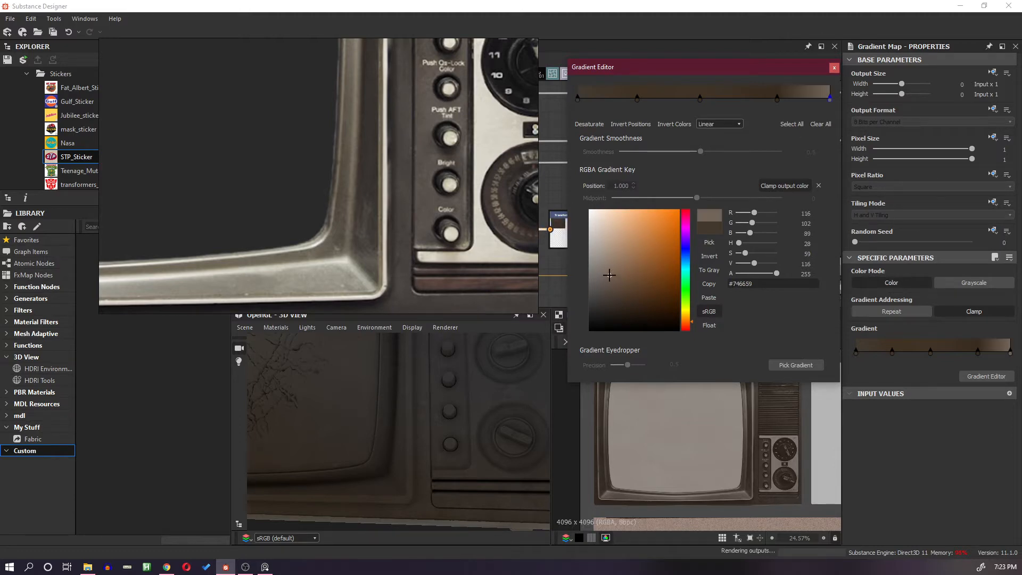
left_click(615, 292)
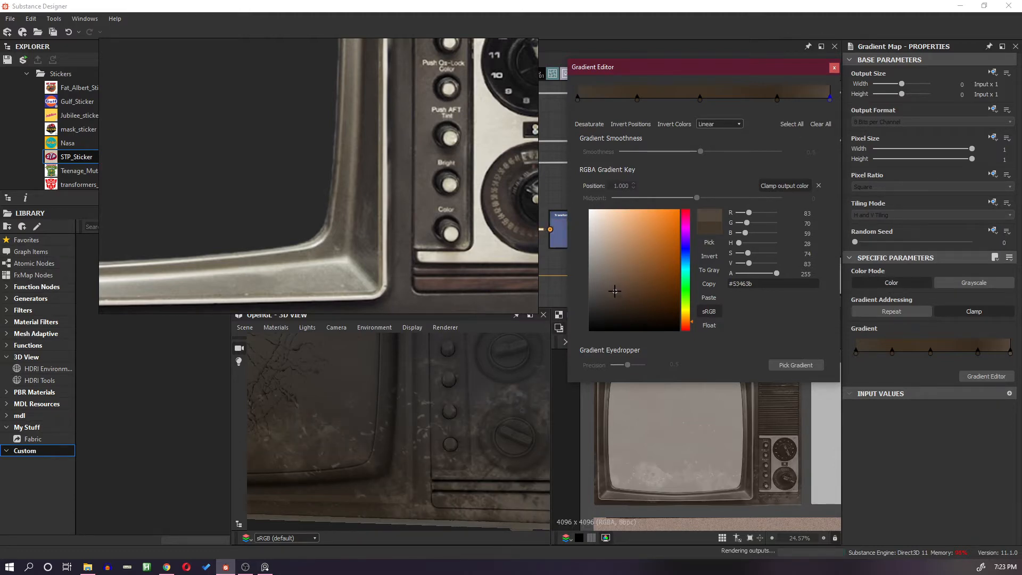
left_click(603, 289)
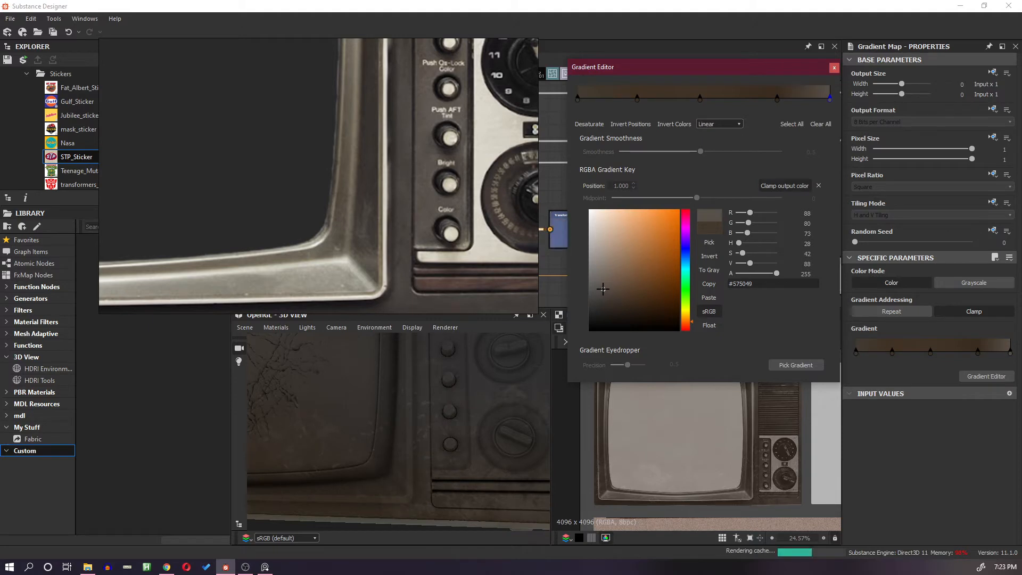
left_click(609, 302)
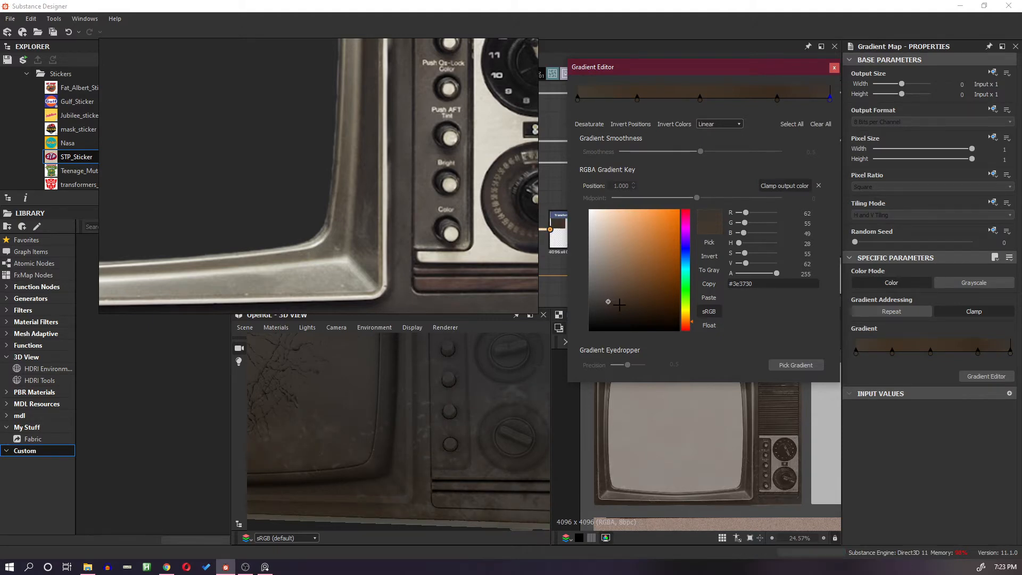
left_click(618, 301)
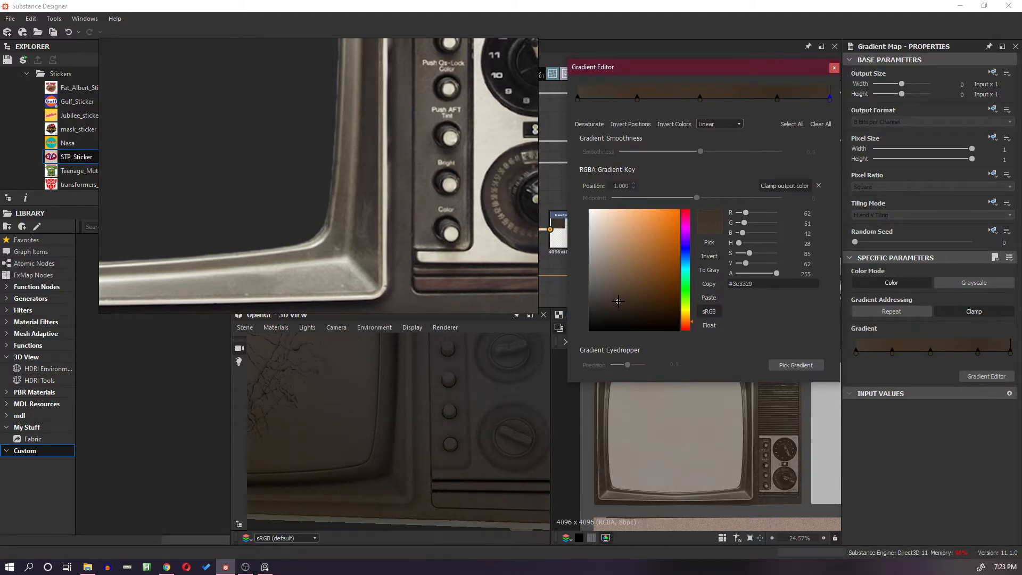
left_click(612, 298)
left_click_drag(454, 378, 414, 415)
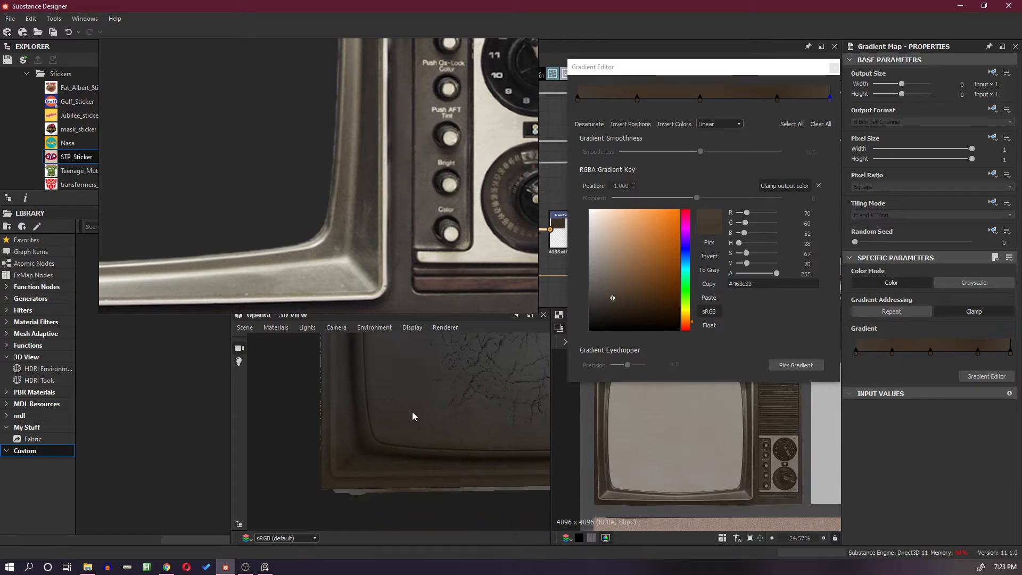
left_click_drag(353, 438, 326, 424)
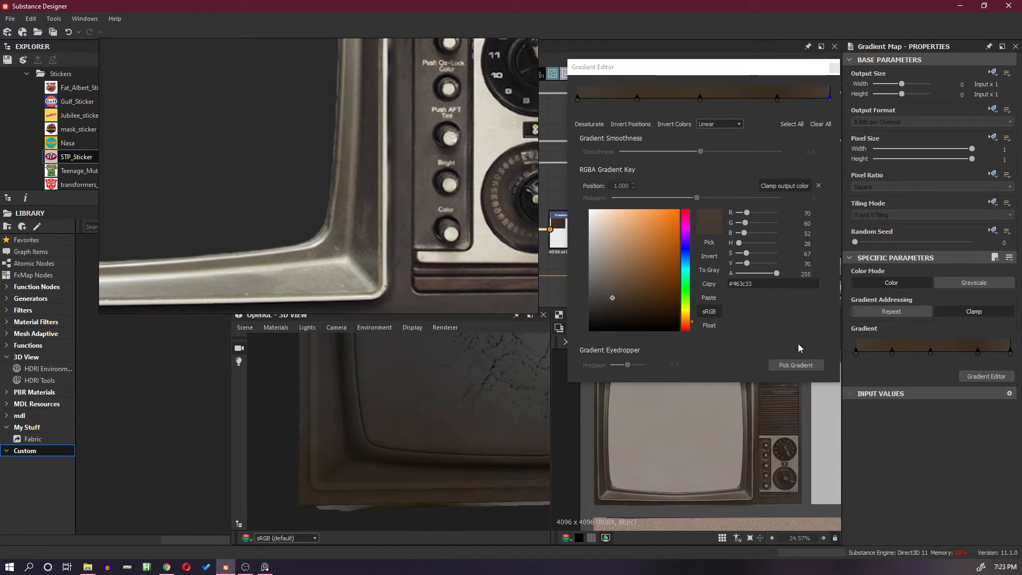
left_click(834, 68)
Zoom the reference photo back out and move it off the workspace.
scroll(390, 161, "down", 5)
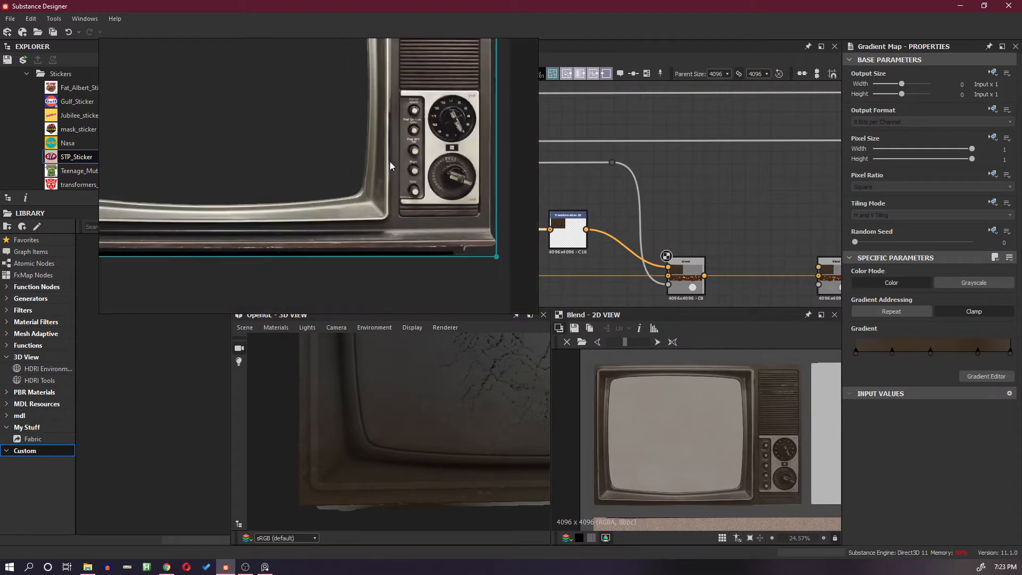
left_click(366, 168)
mouse_move(340, 161)
right_mouse_down()
mouse_move(362, 201)
mouse_move(350, 173)
right_mouse_up()
left_click_drag(342, 180, 363, 244)
right_click_drag(341, 254, 1021, 218)
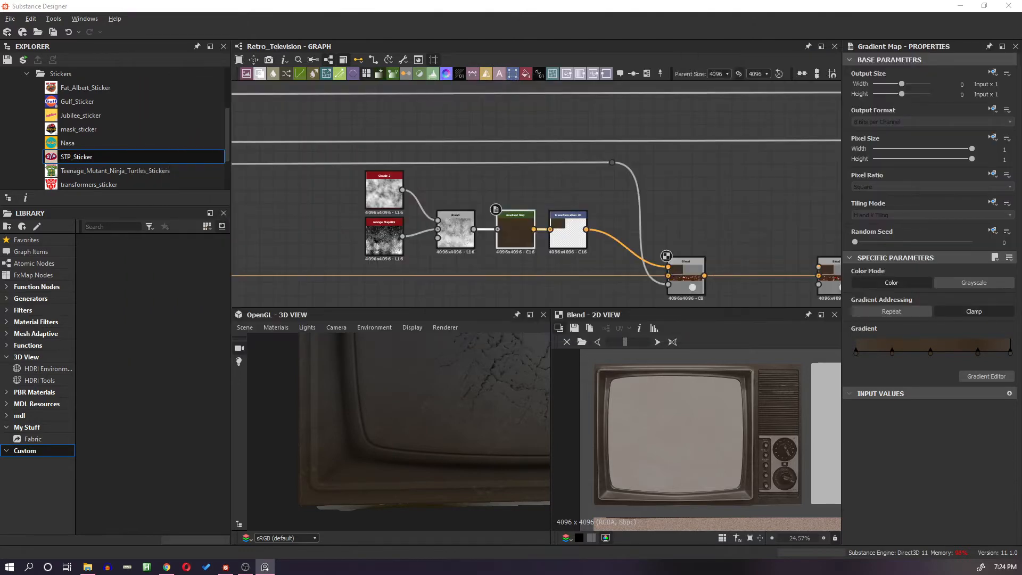
Inspect the recoloured front of the television model, from the whole set to the cracked screen.
scroll(424, 420, "down", 4)
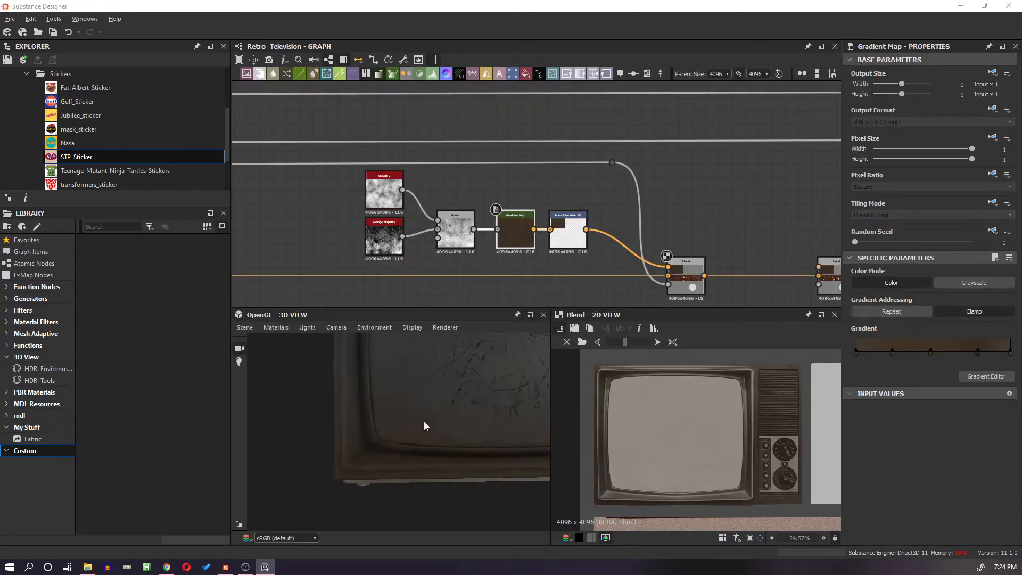
middle_click_drag(424, 421, 445, 415)
left_click_drag(446, 415, 483, 426)
middle_click_drag(482, 426, 444, 433)
left_click_drag(444, 433, 446, 388)
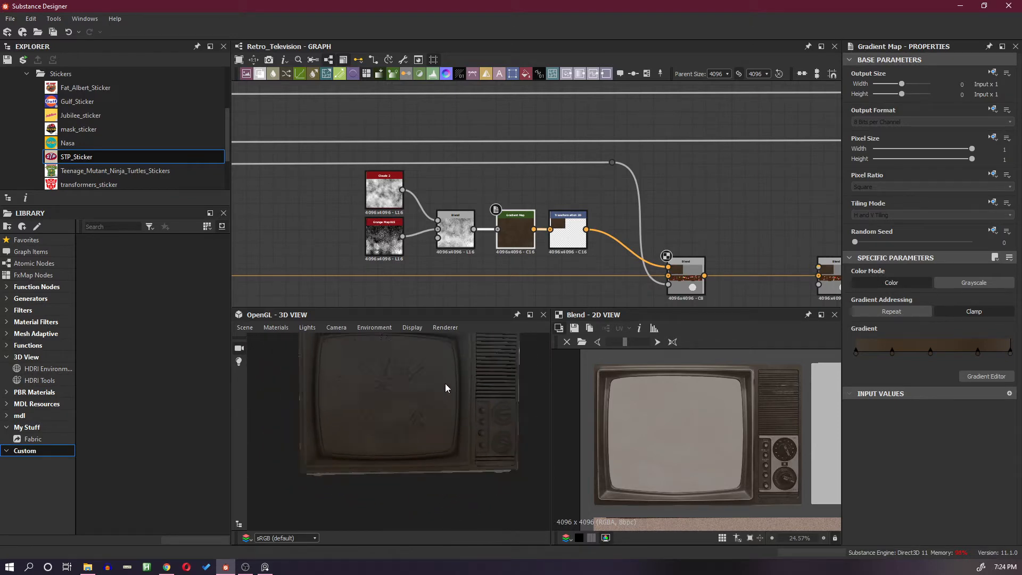
scroll(450, 383, "up", 5)
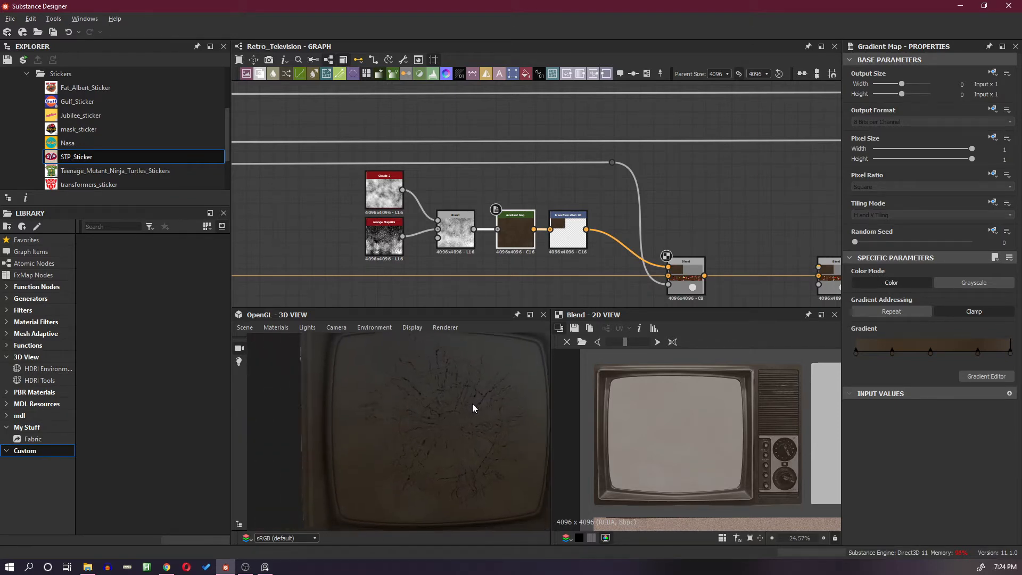
scroll(580, 219, "down", 6)
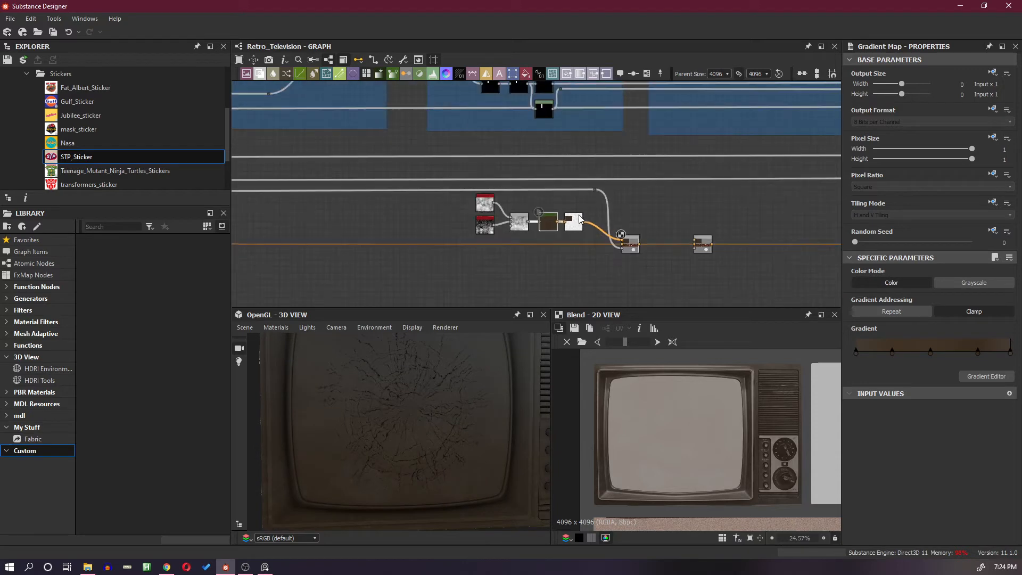
Move the last Blend node further along the colour line, beneath the Front Screen Panel Seperation frame.
scroll(525, 226, "down", 4)
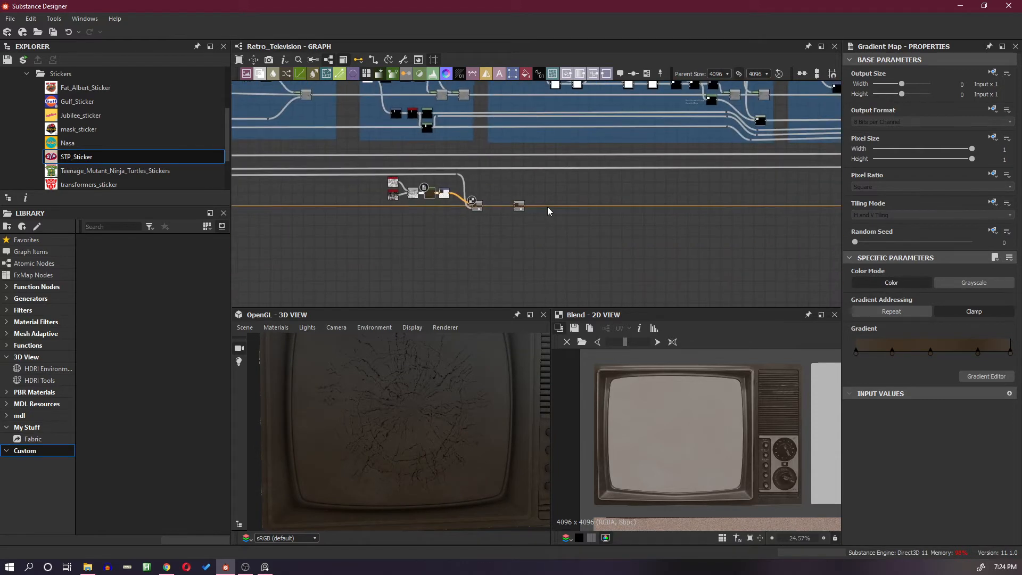
scroll(524, 222, "up", 3)
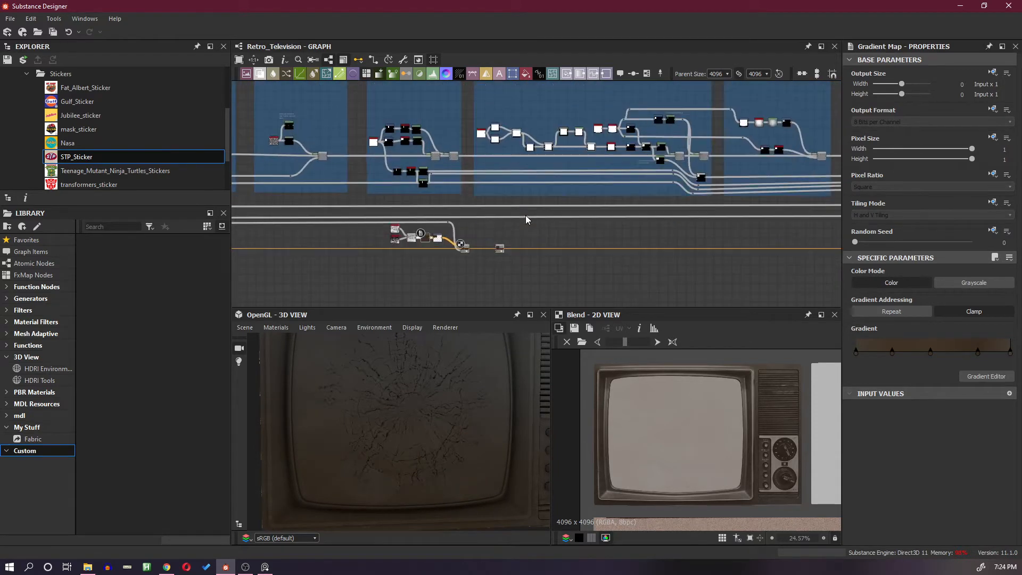
left_click_drag(484, 273, 699, 272)
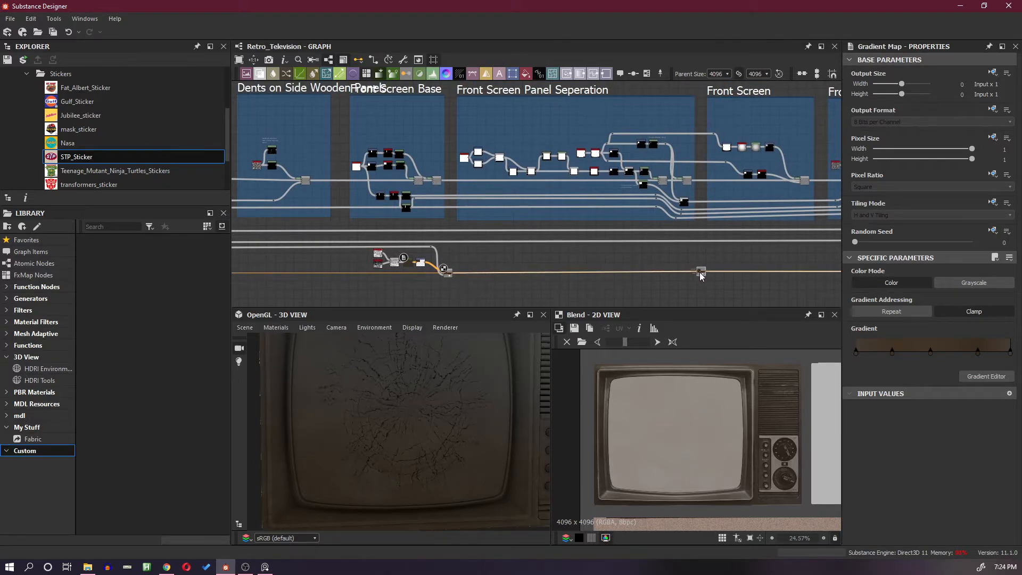
Preview the Front Screen Frame Opacity Mask and the Screen Opacity Mask, and examine how they sit above the colour line.
scroll(639, 165, "up", 3)
scroll(662, 171, "up", 2)
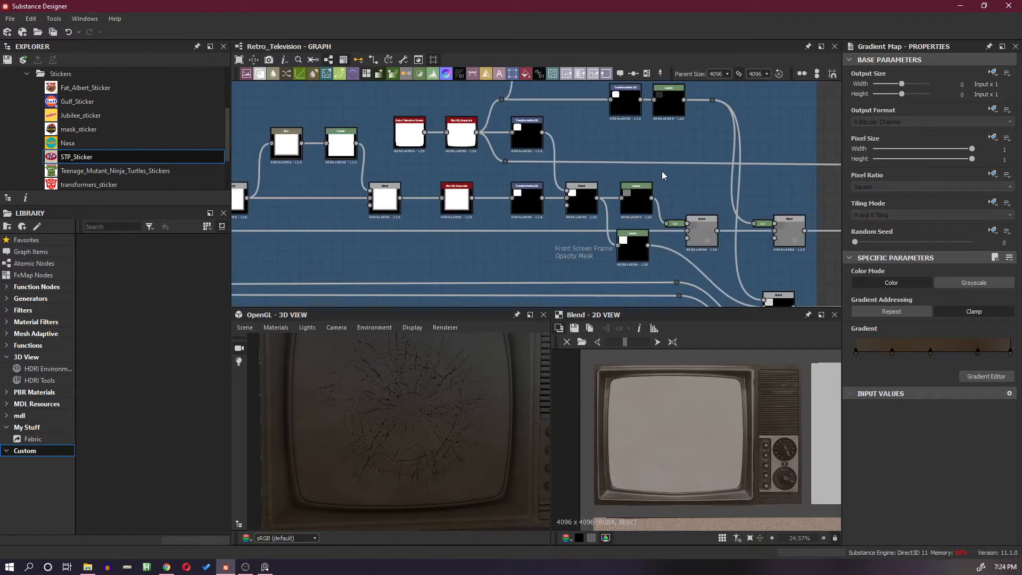
double_click(637, 247)
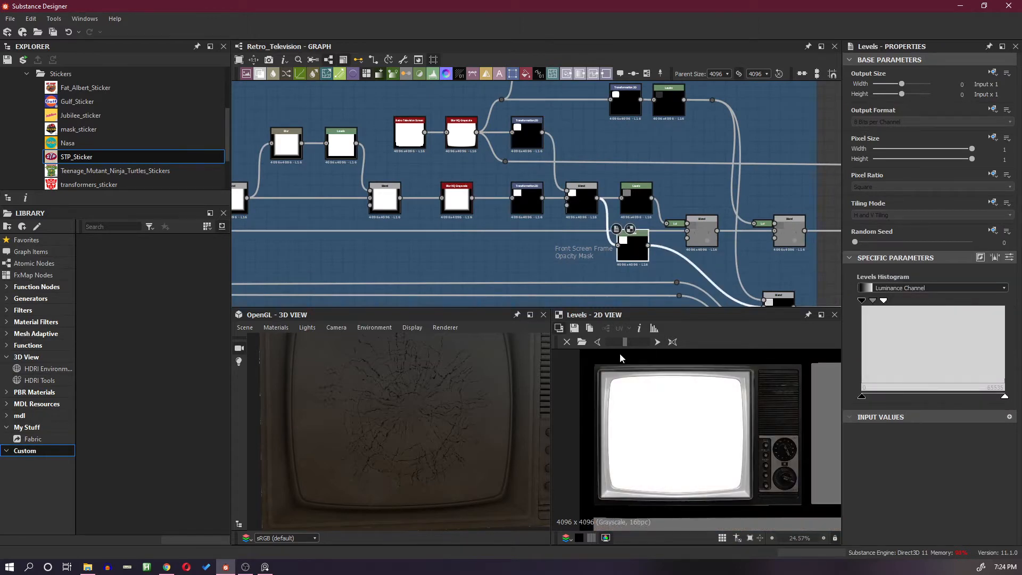
middle_click_drag(644, 216, 647, 241)
double_click(670, 135)
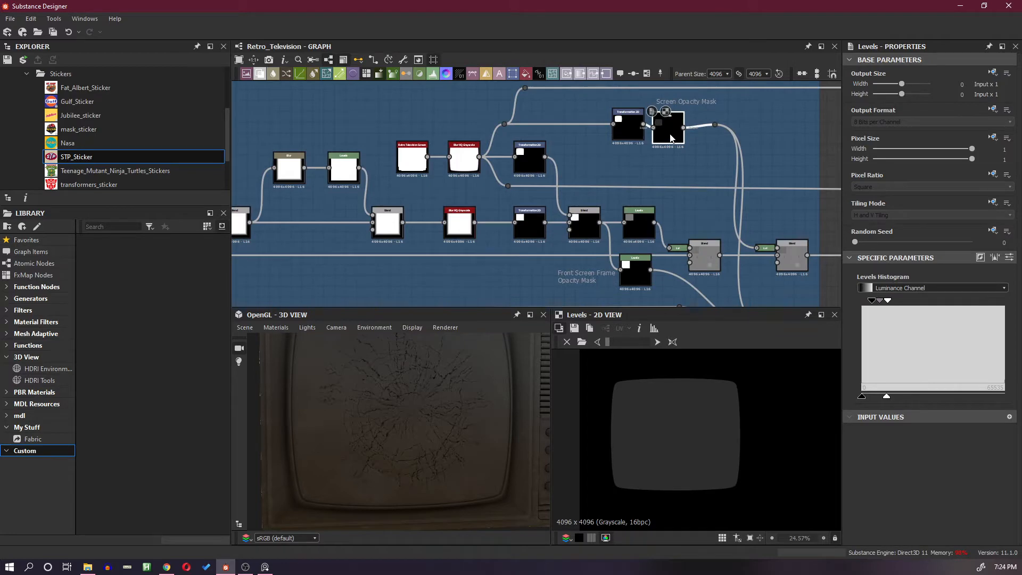
double_click(643, 278)
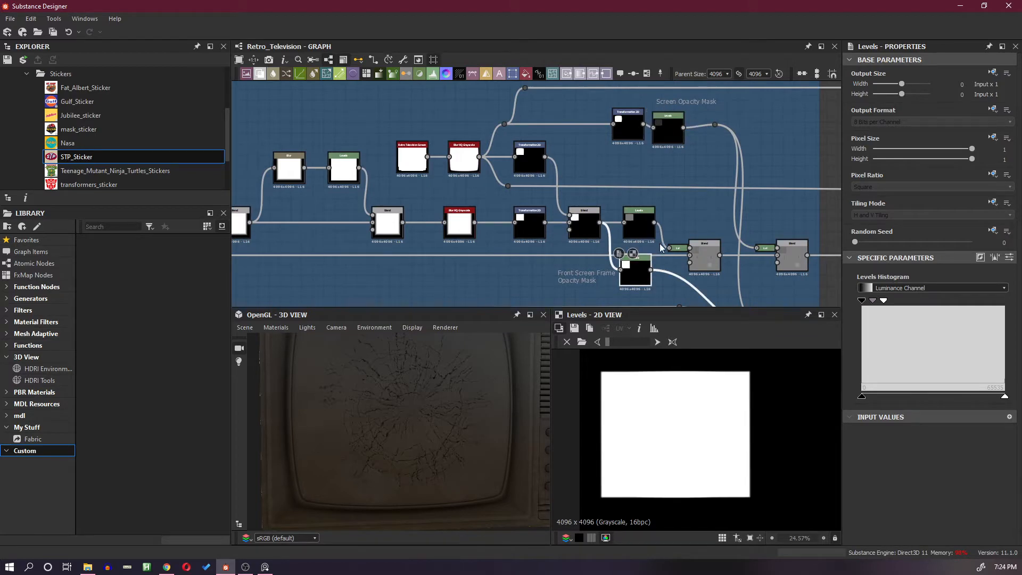
scroll(675, 204, "down", 6)
middle_click_drag(674, 205, 668, 160)
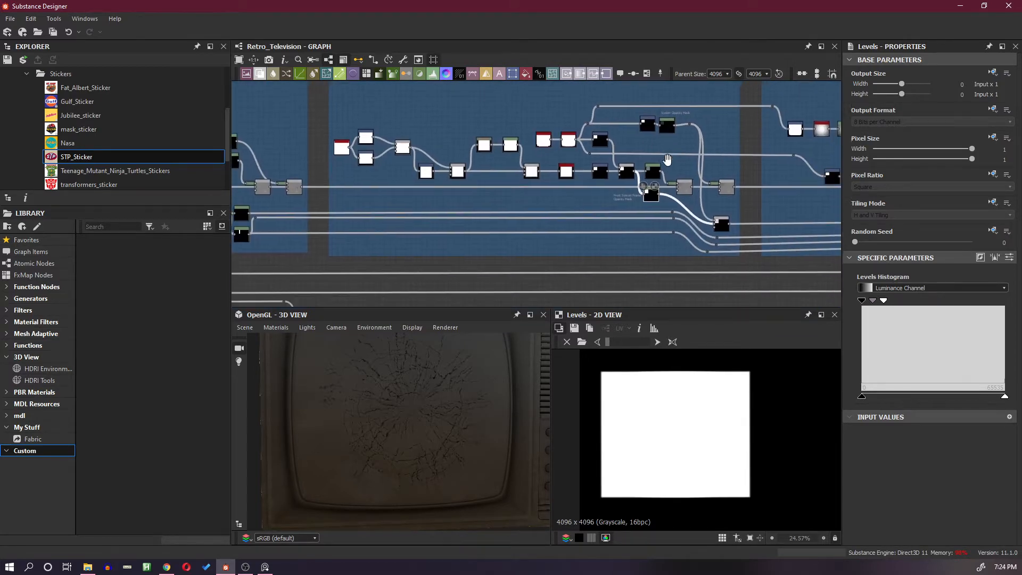
scroll(667, 160, "down", 3)
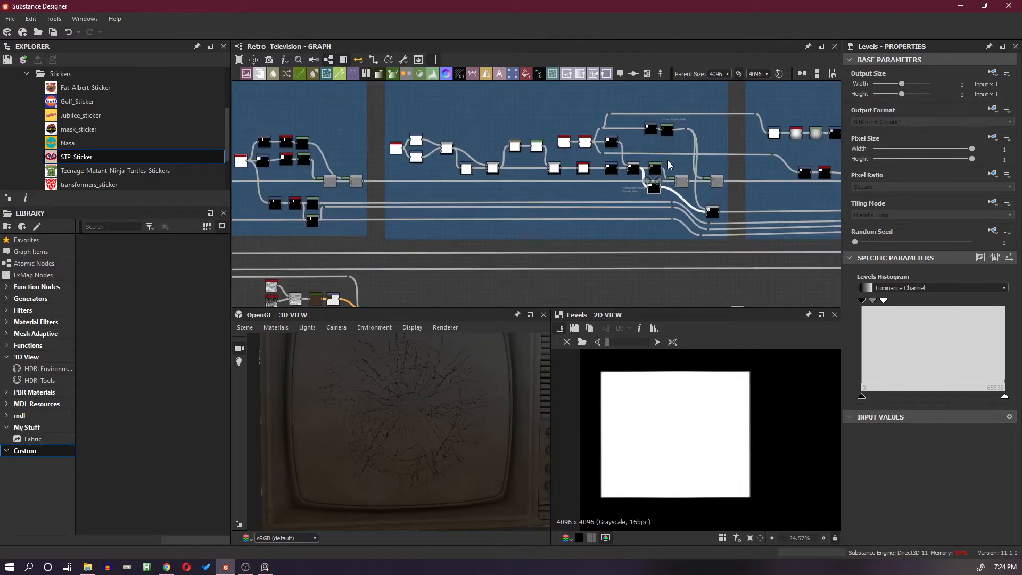
middle_click_drag(668, 176, 672, 97)
scroll(723, 197, "up", 3)
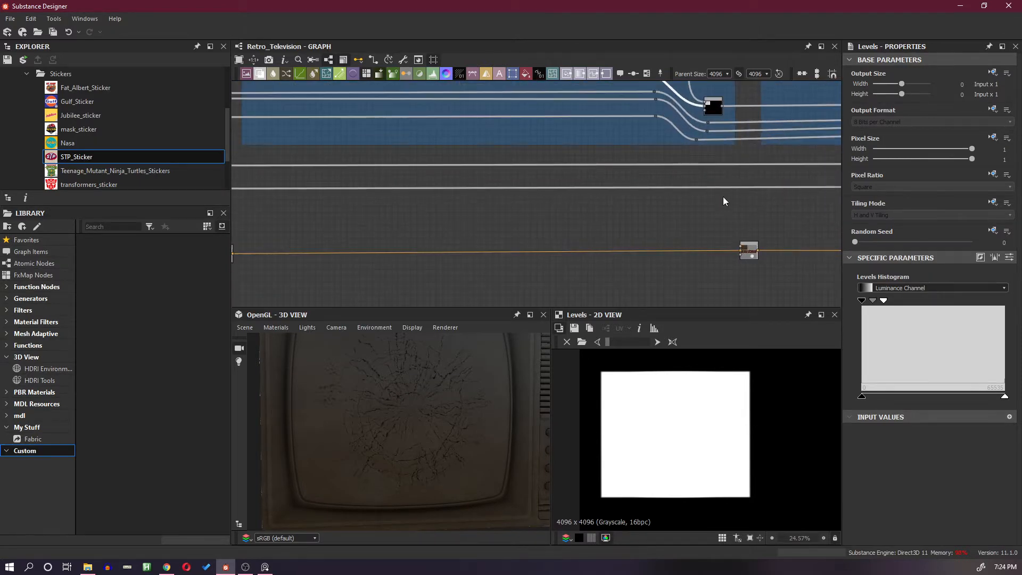
scroll(712, 263, "up", 1)
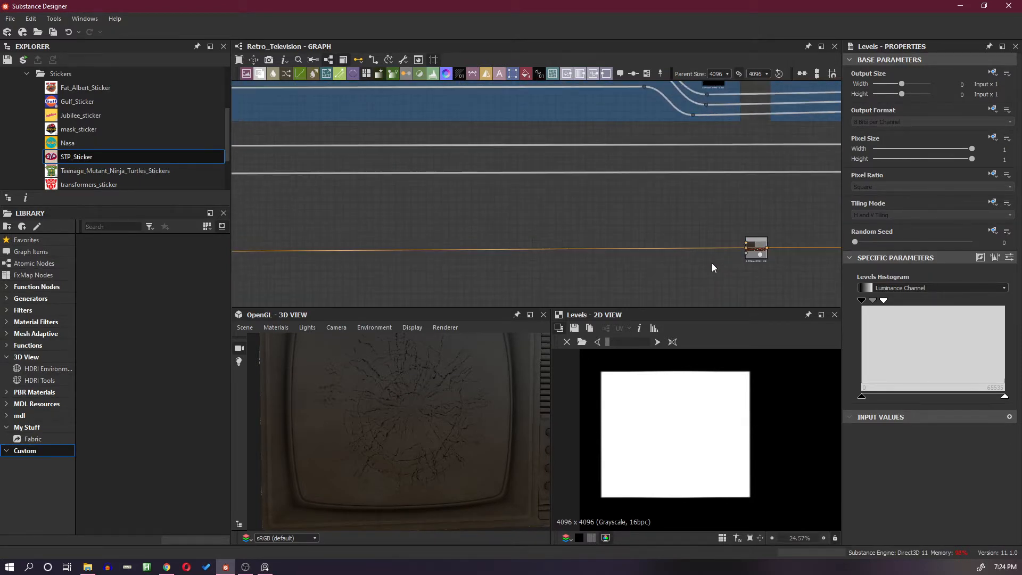
scroll(700, 214, "down", 3)
middle_click_drag(682, 133, 676, 198)
scroll(675, 197, "up", 1)
scroll(676, 200, "up", 1)
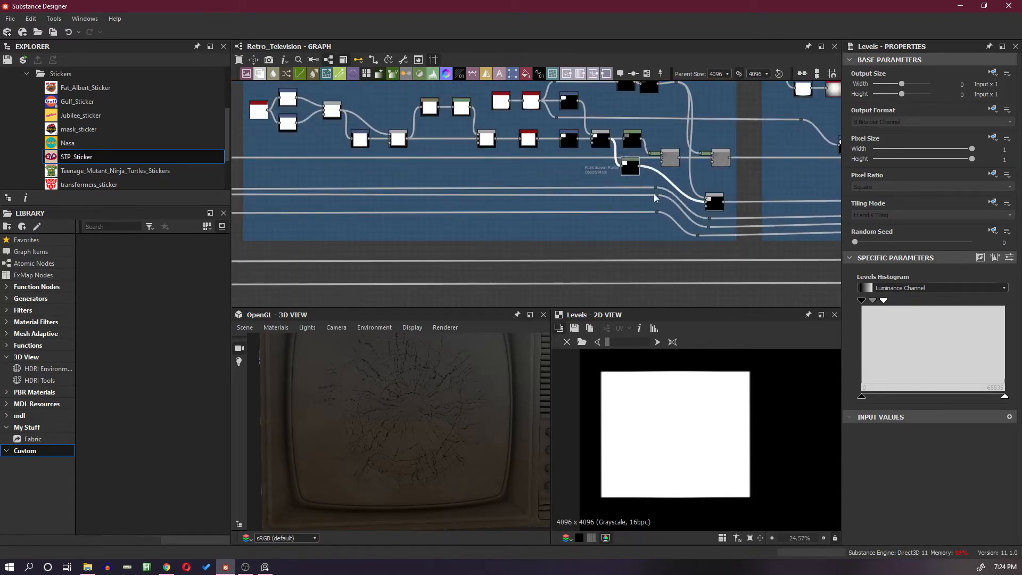
Insert a new Blend node into the colour line ahead of the last Blend, beneath the Front Screen Panel Seperation frame.
scroll(683, 261, "down", 4)
middle_click_drag(684, 260, 615, 235)
scroll(687, 213, "down", 3)
scroll(612, 236, "up", 3)
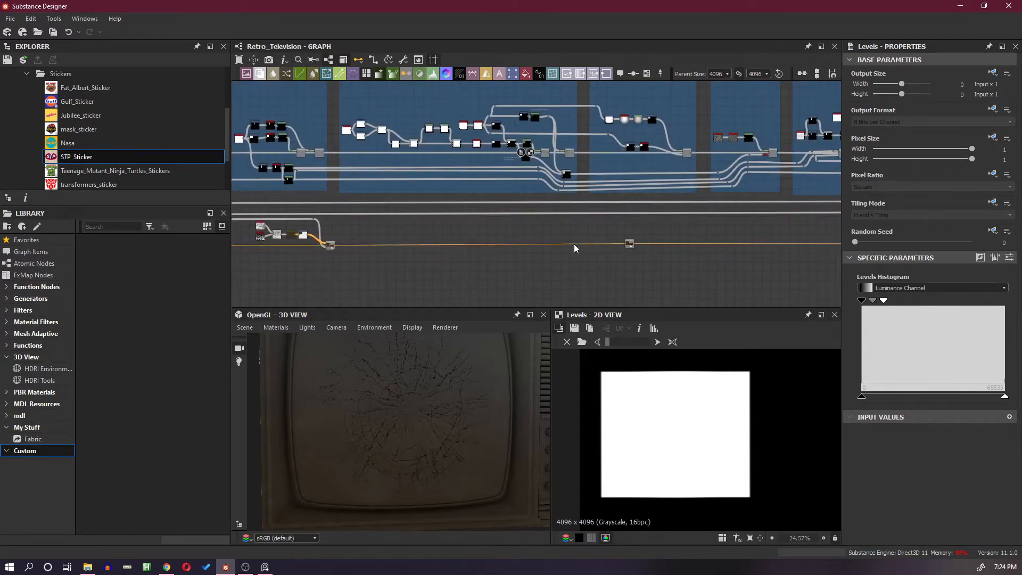
key("space")
left_click(633, 243)
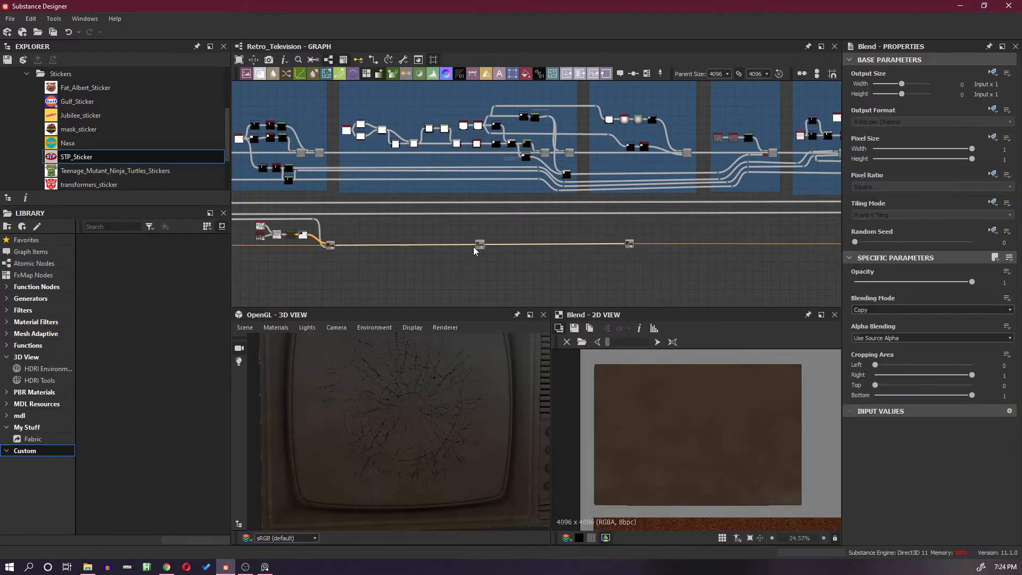
scroll(579, 247, "up", 2)
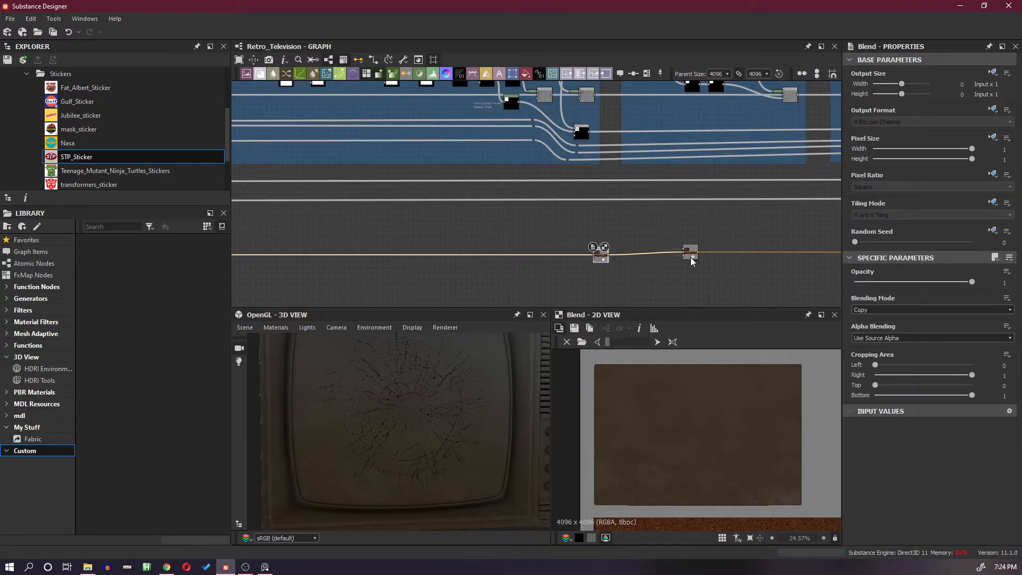
Connect the Front Screen Frame Opacity Mask through a dot node to the new Blend's opacity input and preview the mask signal.
middle_click_drag(585, 206, 654, 231)
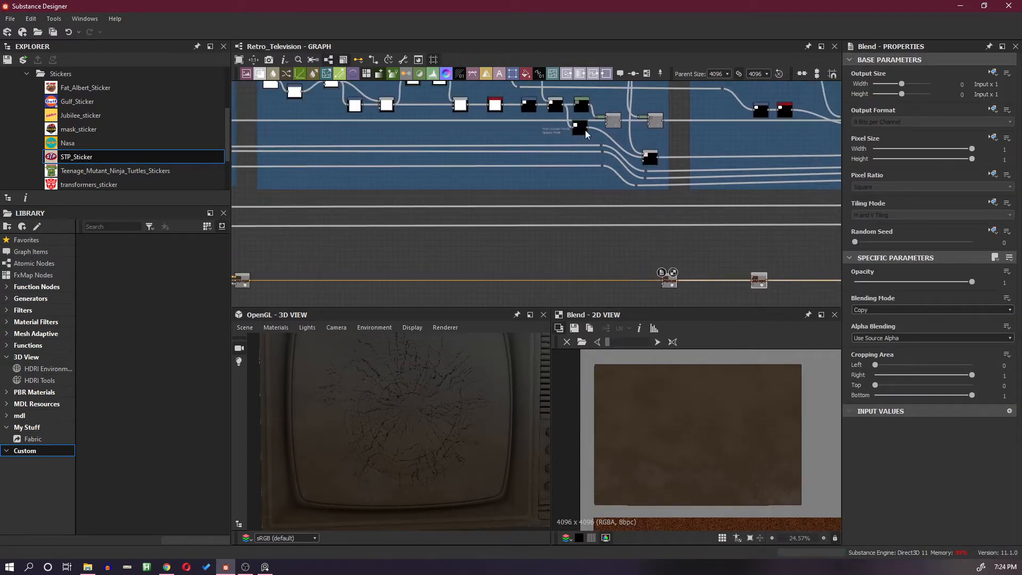
left_click_drag(587, 126, 672, 285)
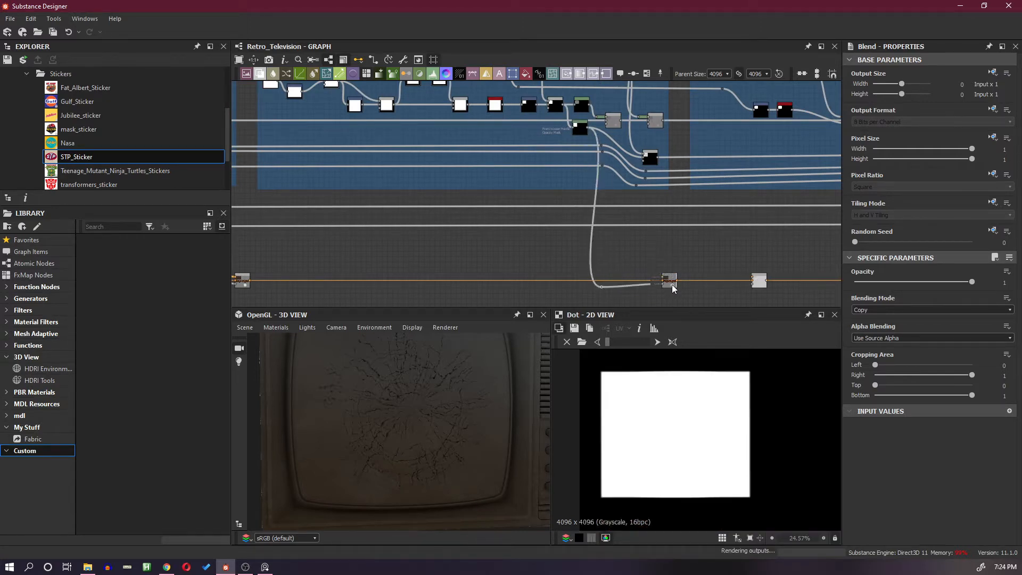
scroll(671, 284, "up", 5)
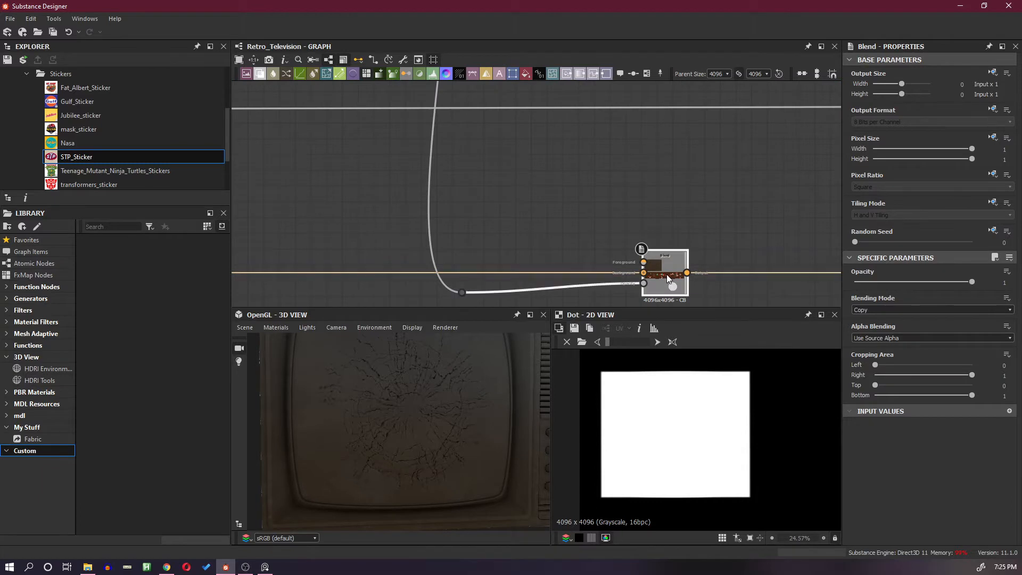
scroll(566, 171, "down", 5)
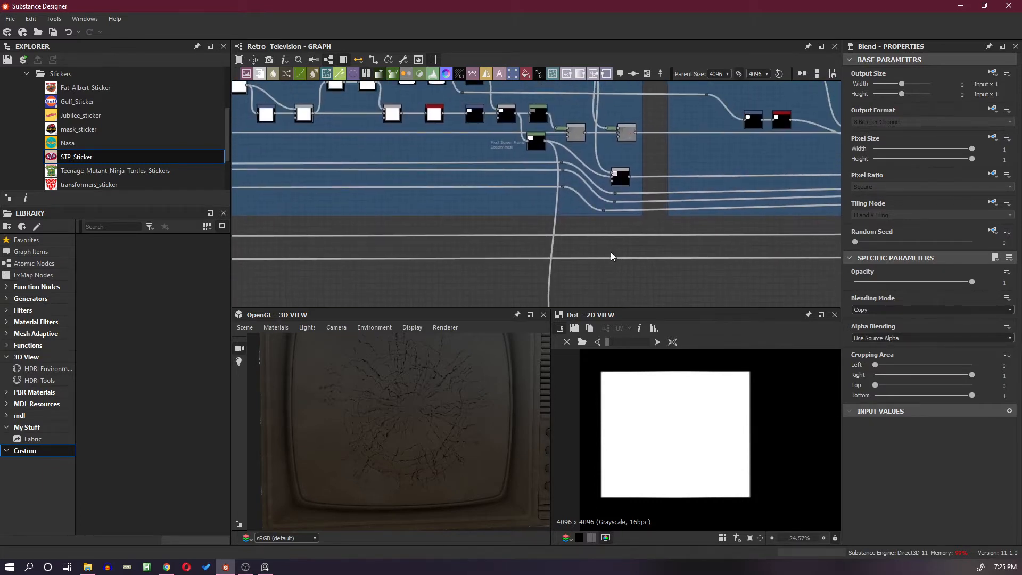
middle_click_drag(611, 253, 619, 209)
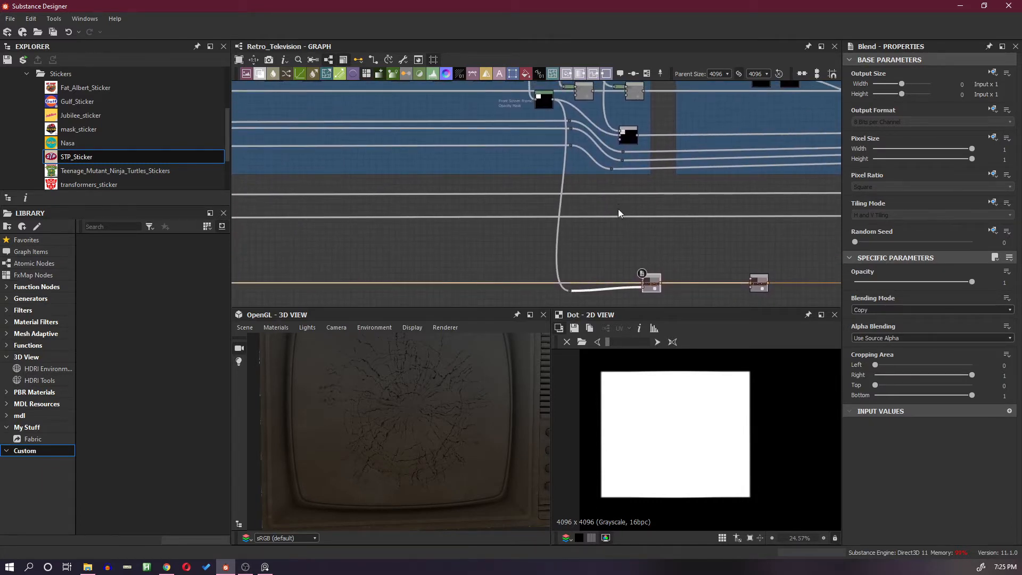
middle_click_drag(610, 293, 605, 245)
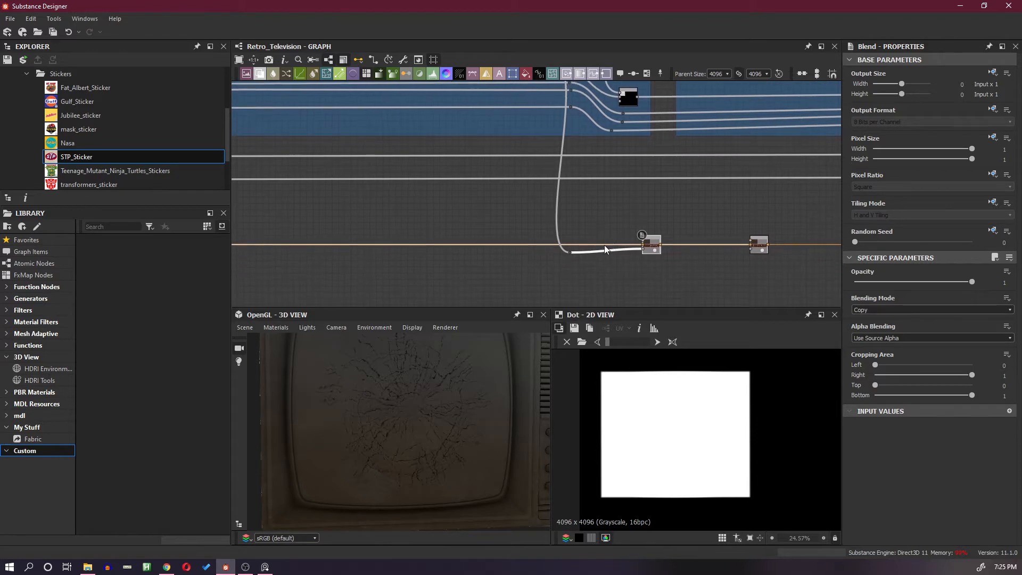
scroll(605, 245, "up", 3)
double_click(534, 260)
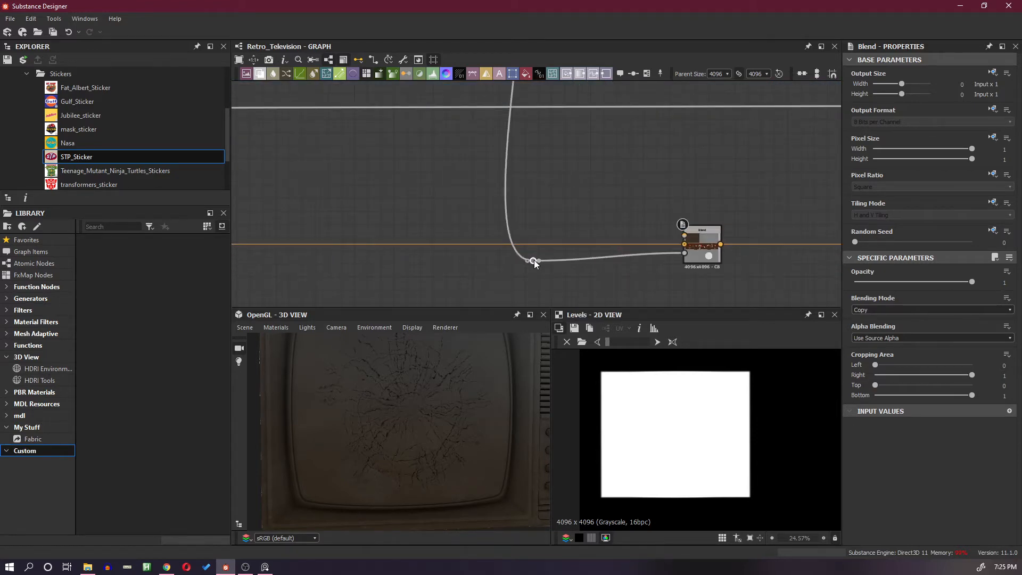
Add a black Uniform Color node above the new Blend and connect it to the Blend's foreground input.
scroll(448, 418, "down", 5)
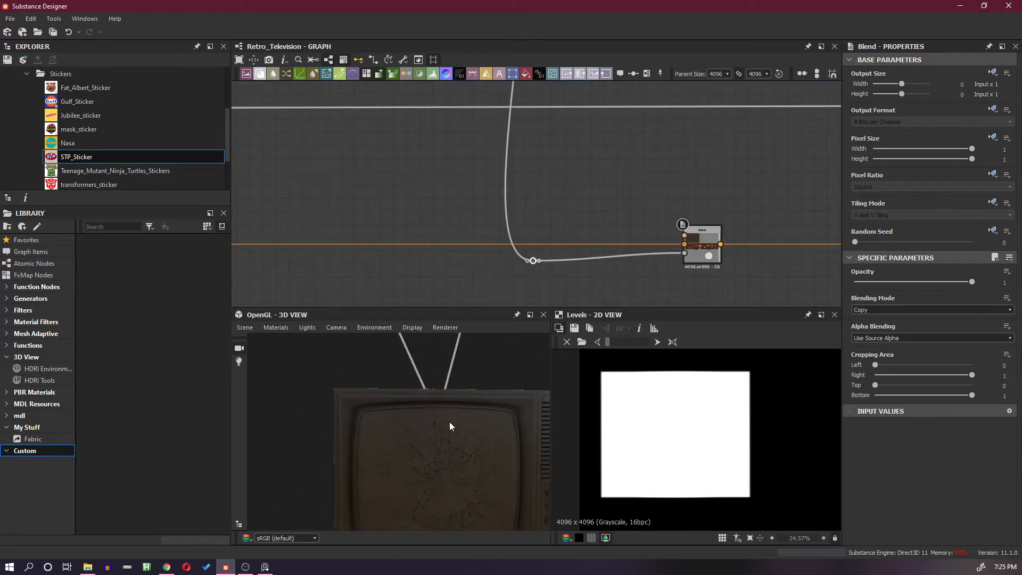
left_click(564, 227)
key("space")
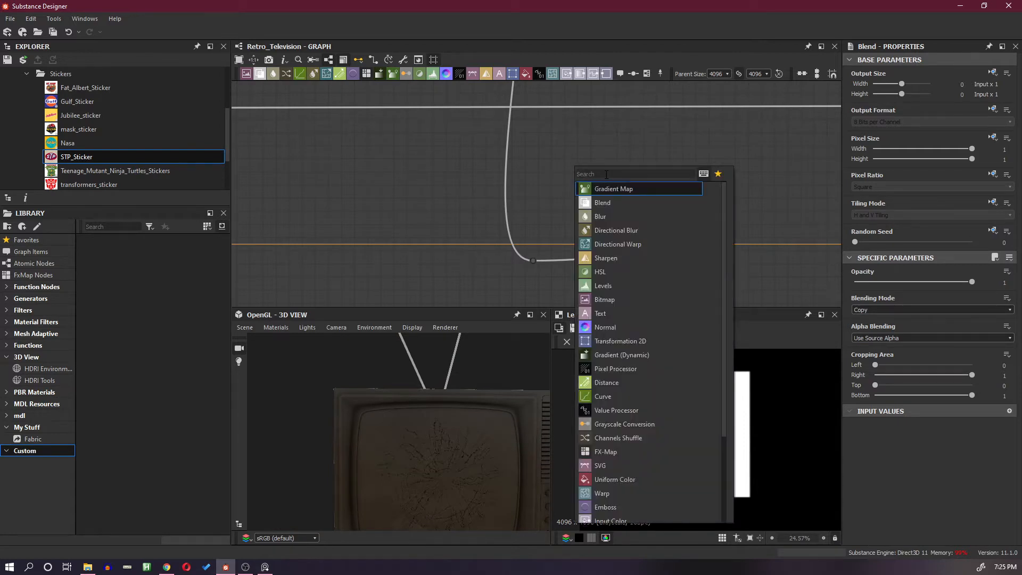
type("uni")
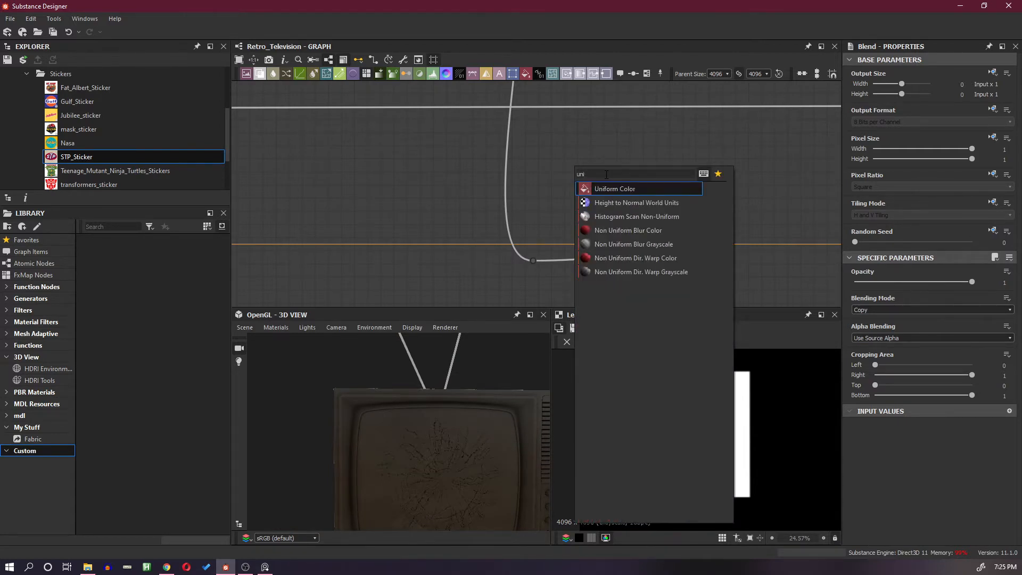
left_click(622, 192)
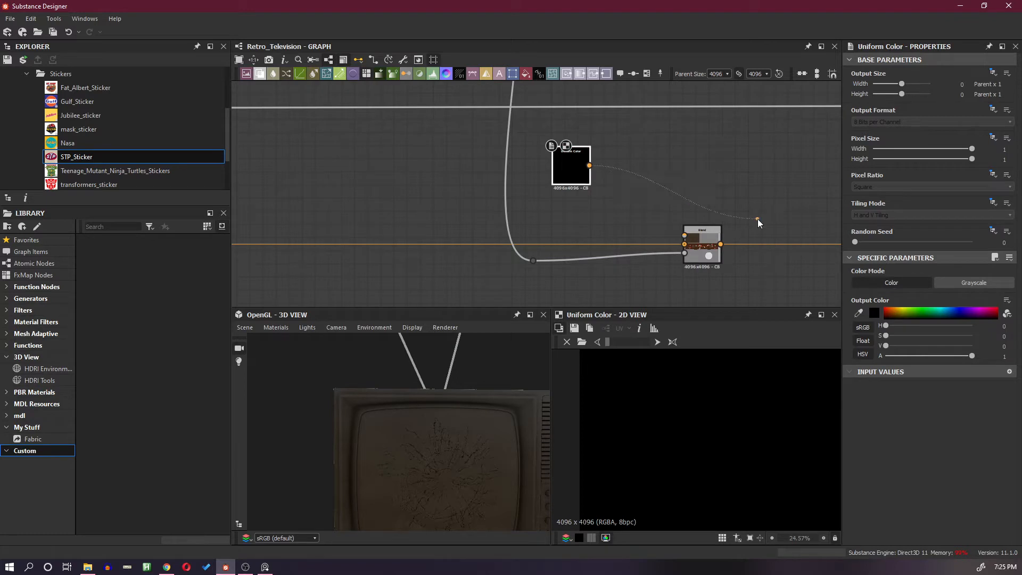
left_click_drag(631, 203, 685, 235)
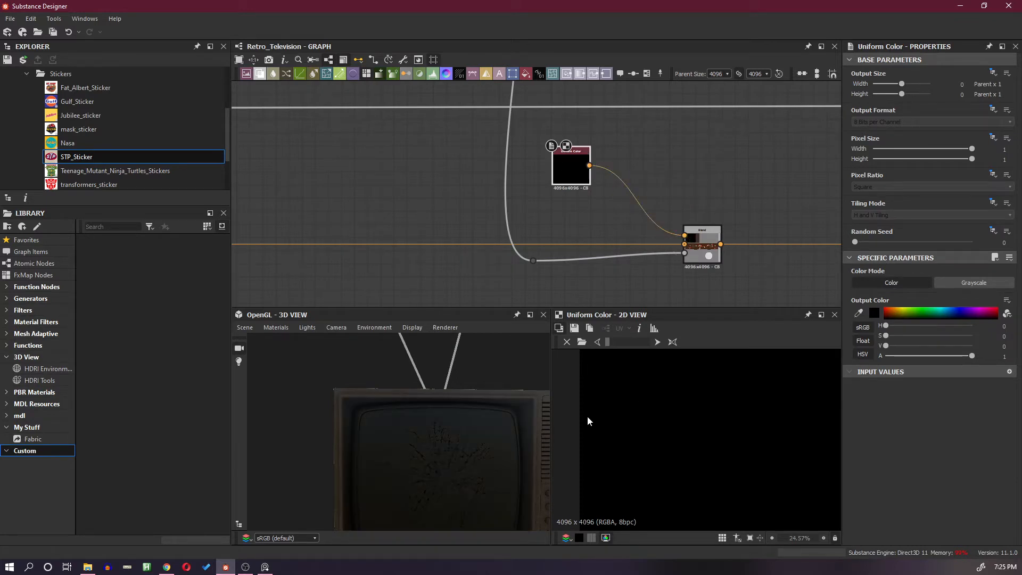
Inspect the upper corner of the television's screen frame on the model.
scroll(337, 394, "up", 3)
scroll(351, 395, "up", 1)
middle_click_drag(364, 397, 395, 420)
scroll(392, 429, "up", 2)
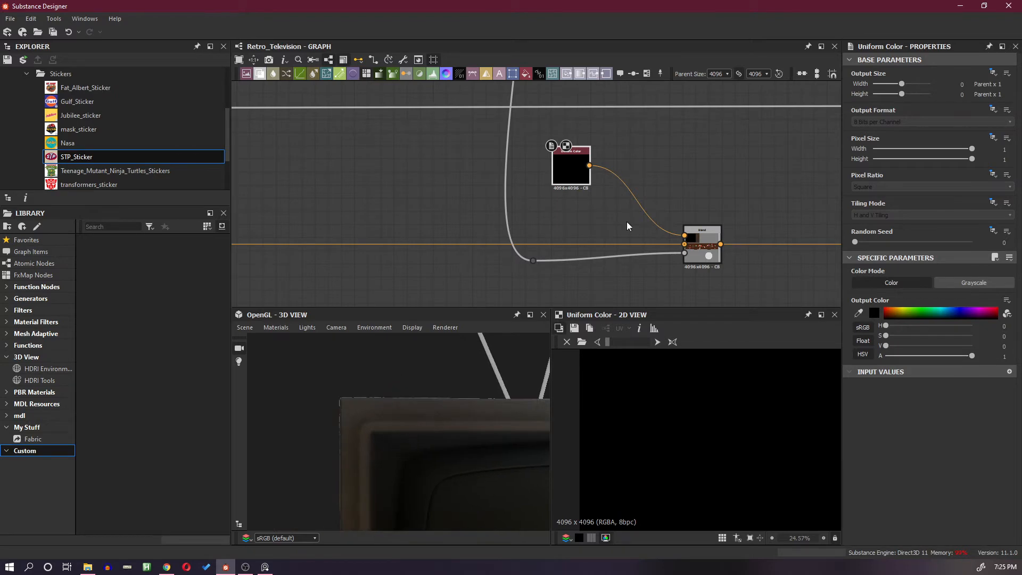
Preview the Levels and Multiply Blend nodes that build the mask in the Front Screen Panel Seperation frame.
scroll(584, 209, "down", 5)
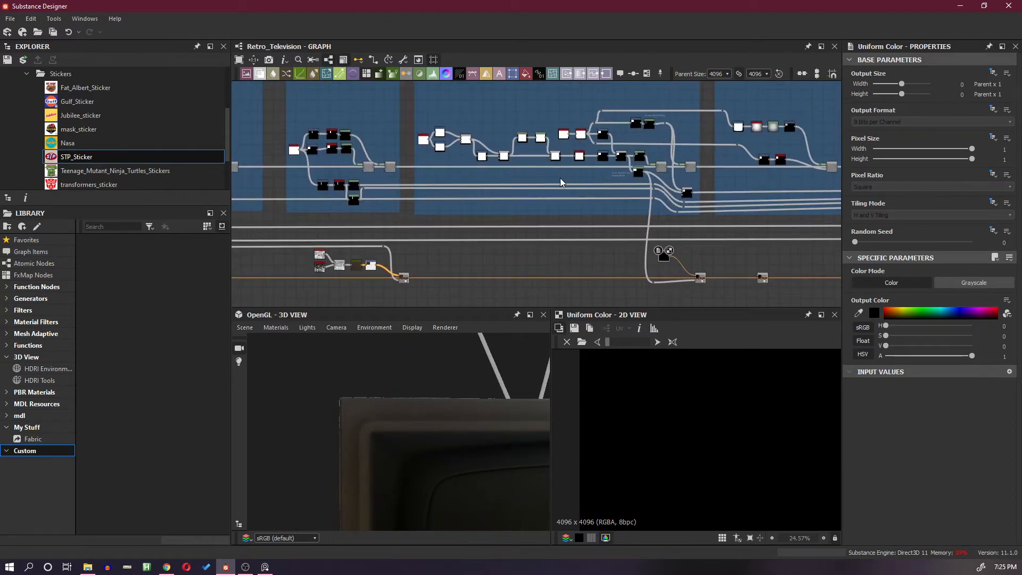
scroll(560, 182, "up", 1)
middle_click_drag(576, 208, 602, 229)
scroll(544, 180, "down", 1)
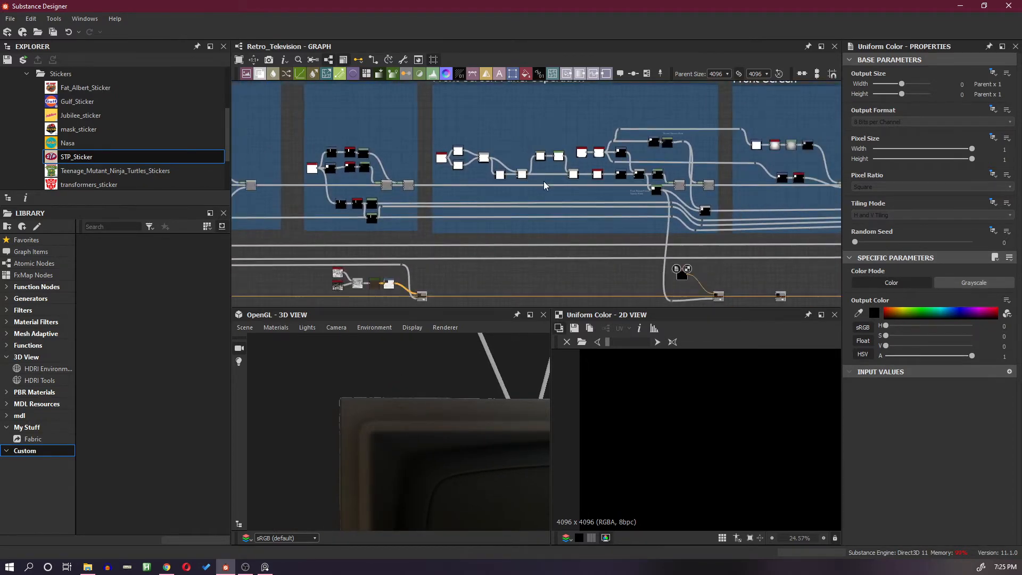
middle_click_drag(444, 249, 501, 224)
scroll(625, 168, "up", 4)
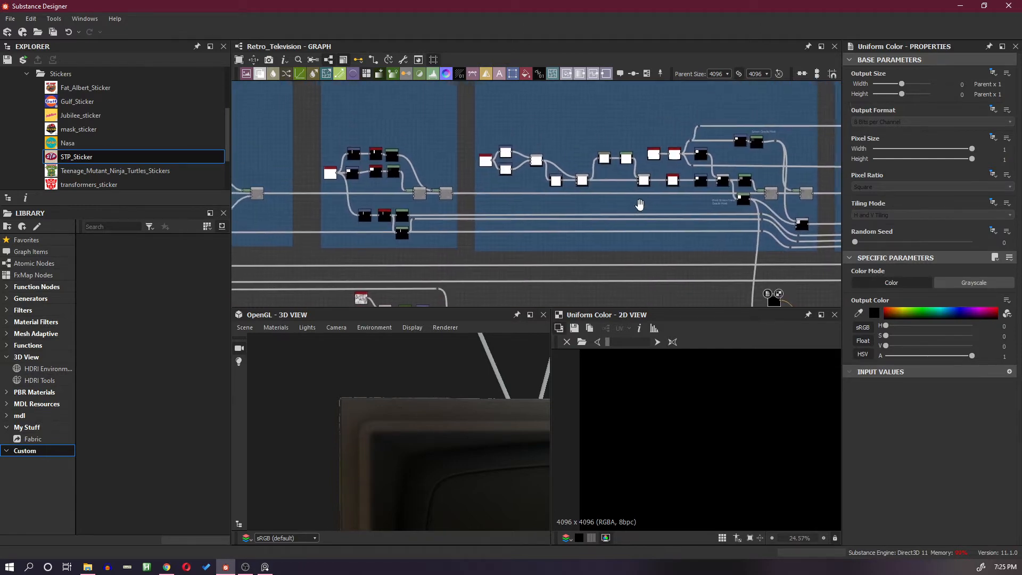
scroll(567, 201, "up", 3)
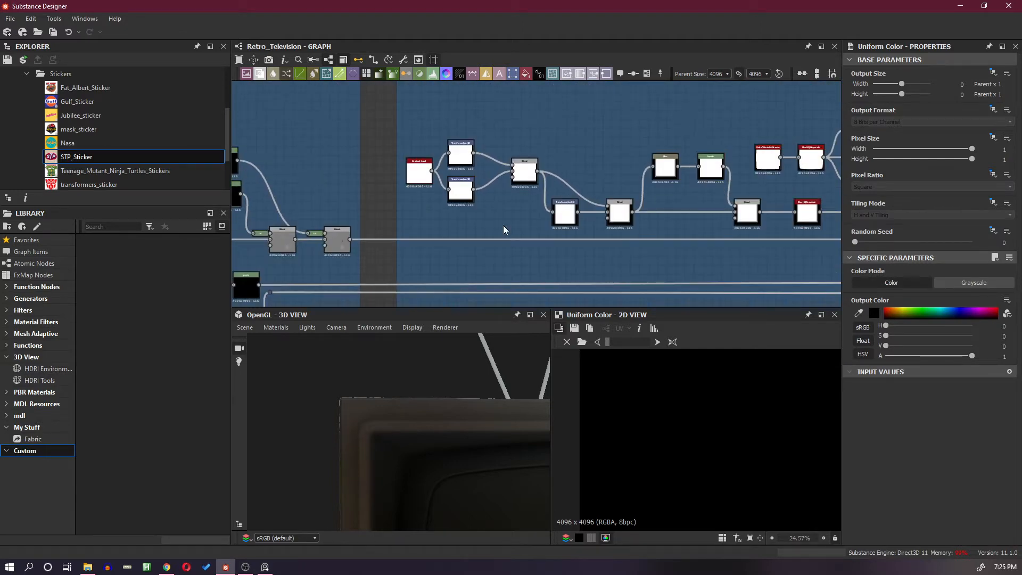
left_click(710, 168)
scroll(754, 239, "down", 3)
scroll(756, 228, "up", 5)
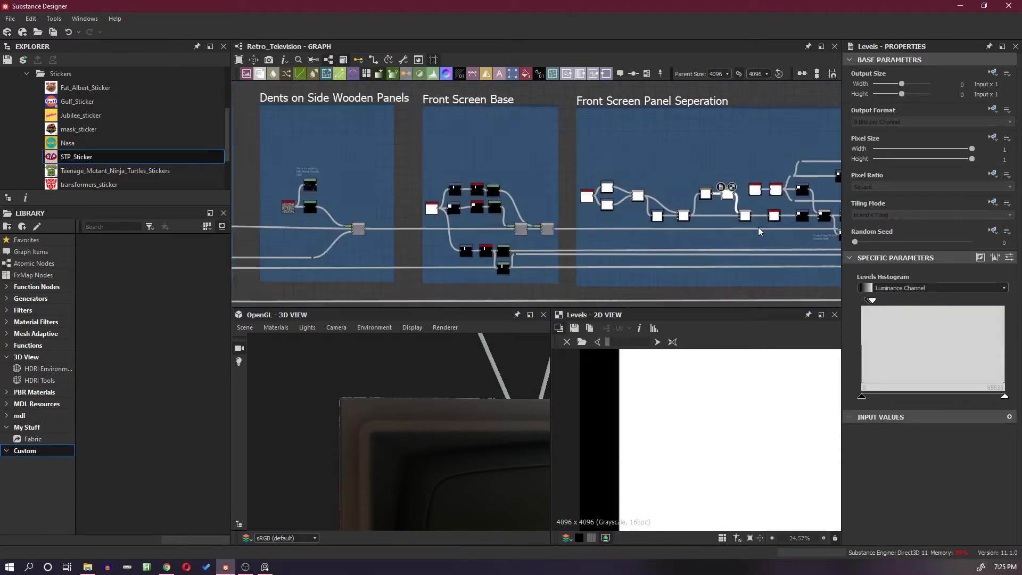
left_click(730, 221)
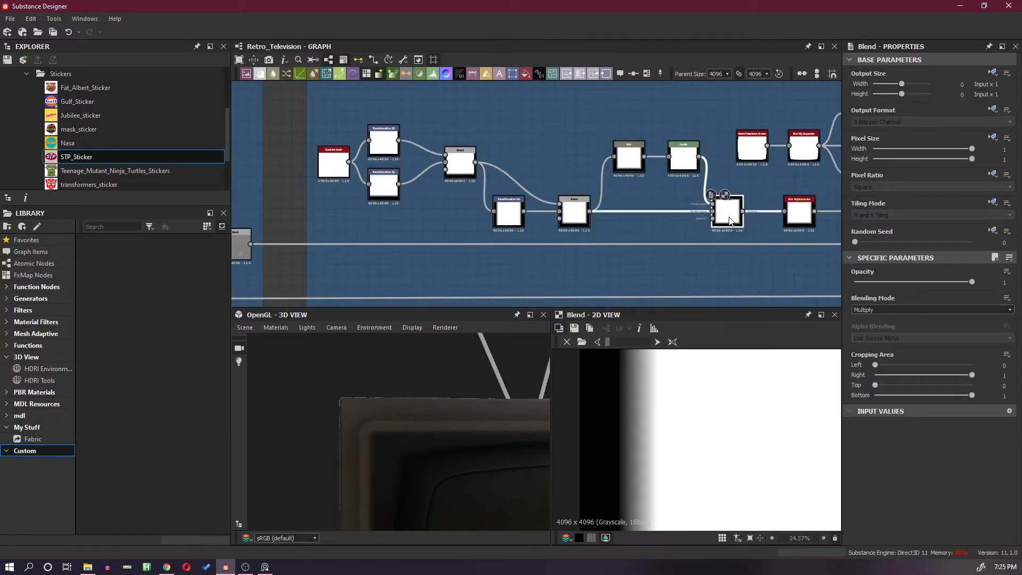
left_click(684, 160)
scroll(721, 222, "down", 6)
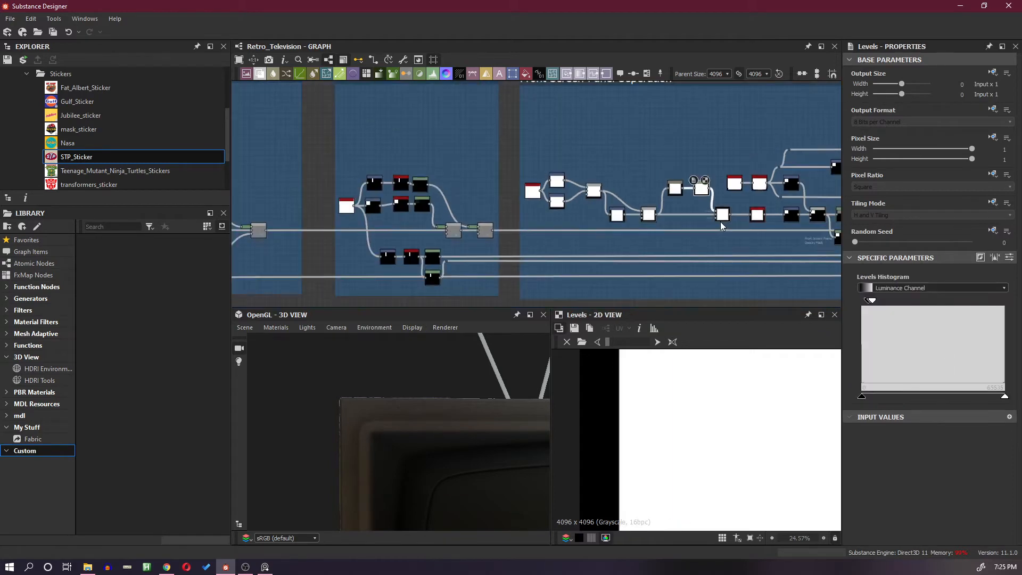
Disconnect the Front Screen Frame Opacity Mask and its dot node from the Blend, and move the Blend and black Uniform Color below the Levels node.
middle_click_drag(782, 287, 690, 209)
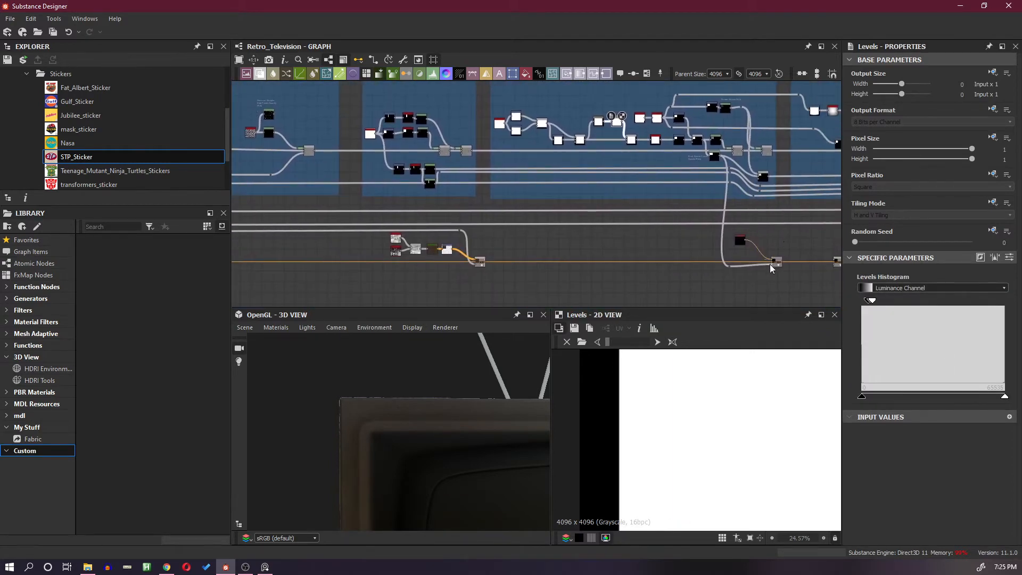
left_click_drag(730, 251, 708, 248)
key("Delete")
left_click(743, 266)
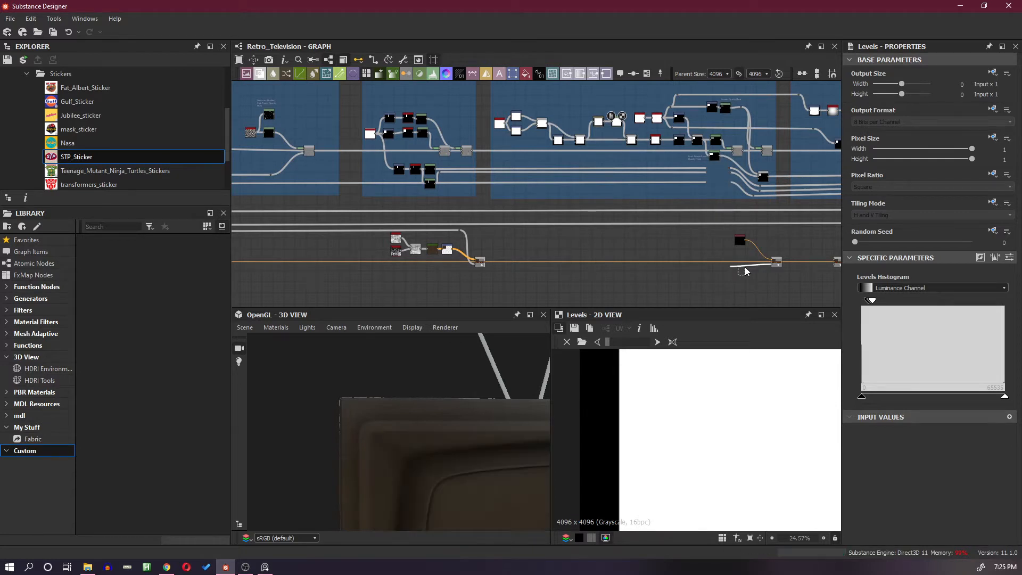
key("Delete")
left_click_drag(774, 264, 639, 270)
key("ctrl+z")
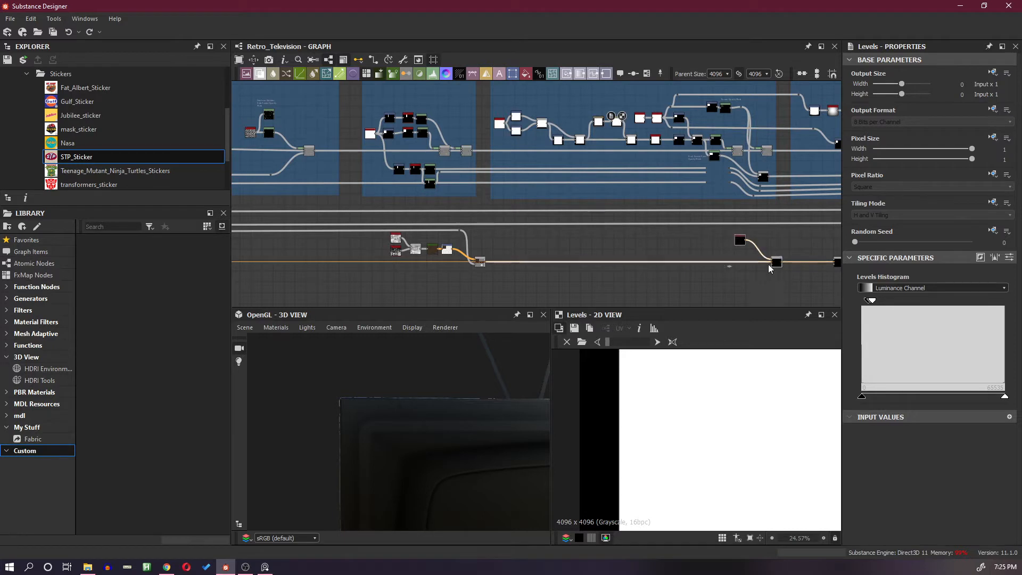
left_click_drag(778, 267, 629, 268)
left_click(597, 277)
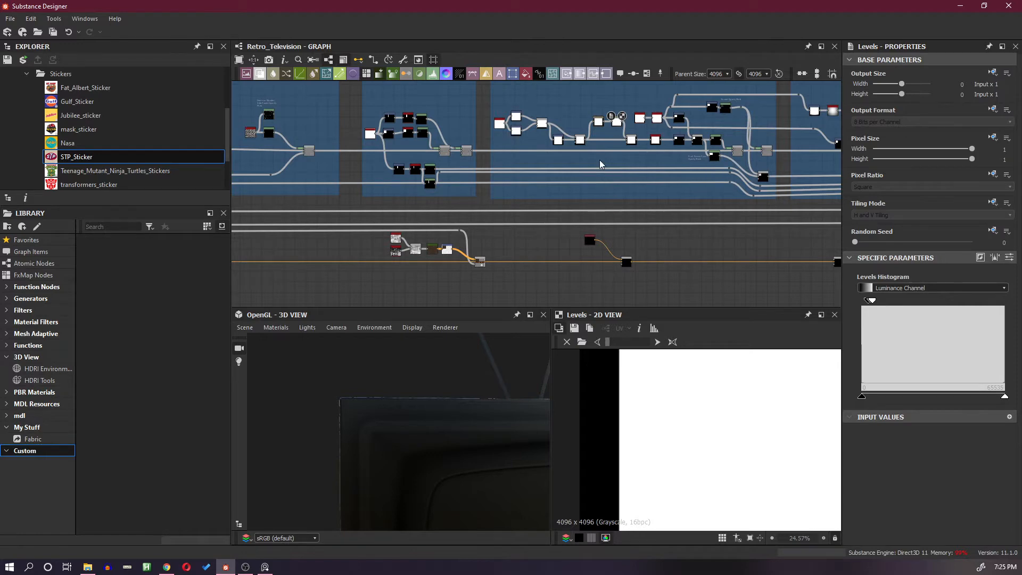
Try the Levels output ahead of the Multiply Blend as the colour Blend's opacity mask and check it on the television model.
scroll(601, 160, "up", 2)
left_click(625, 106)
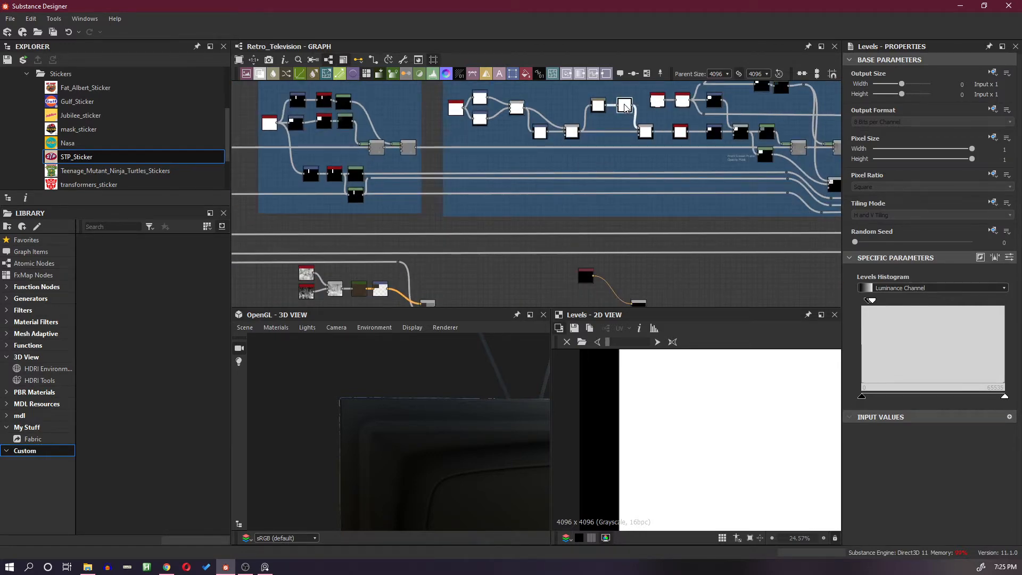
scroll(625, 160, "down", 2)
left_click_drag(588, 233, 663, 264)
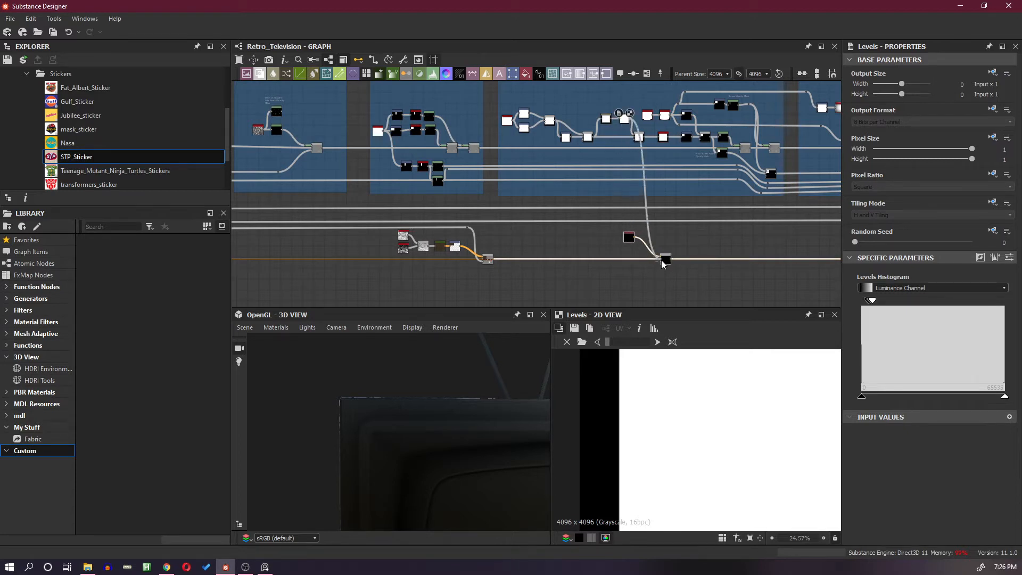
key("ctrl+z")
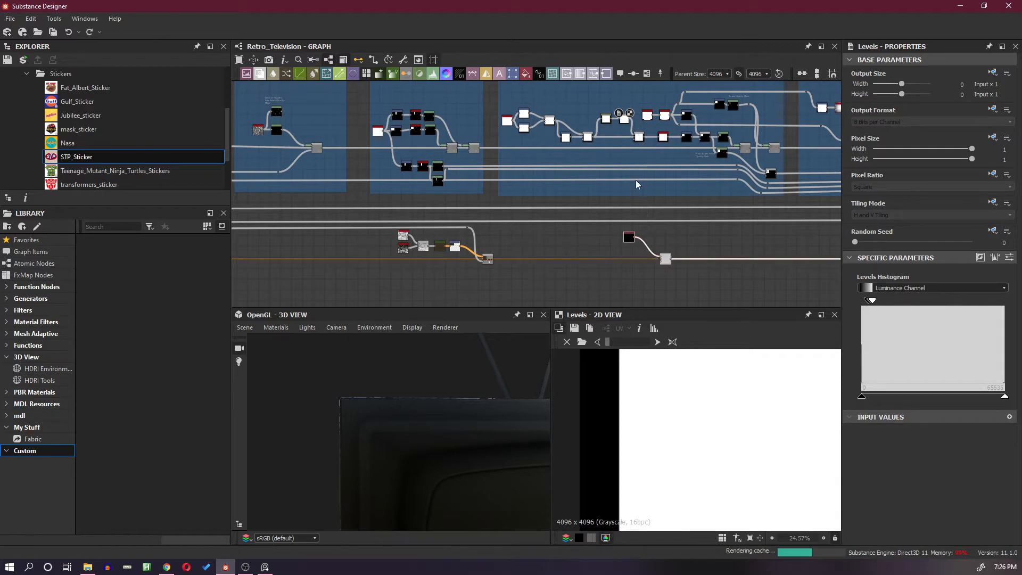
scroll(652, 204, "up", 1)
left_click_drag(626, 102, 662, 268)
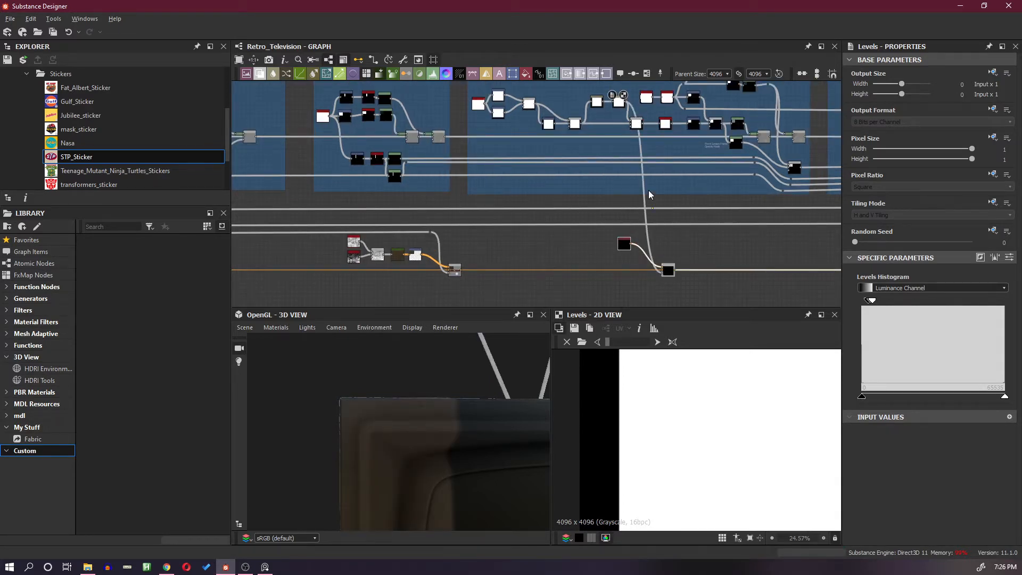
scroll(639, 247, "up", 2)
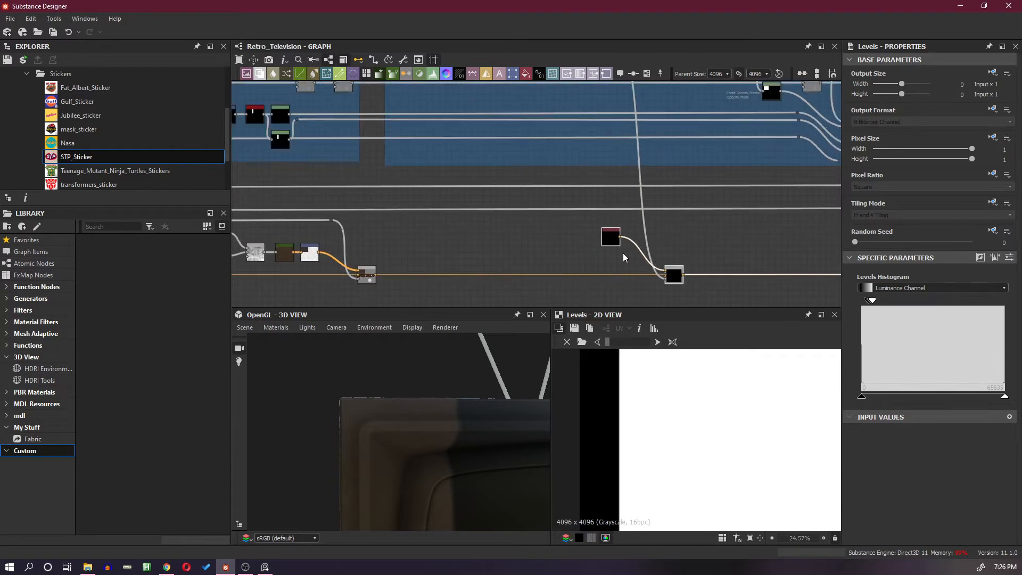
scroll(469, 426, "down", 6)
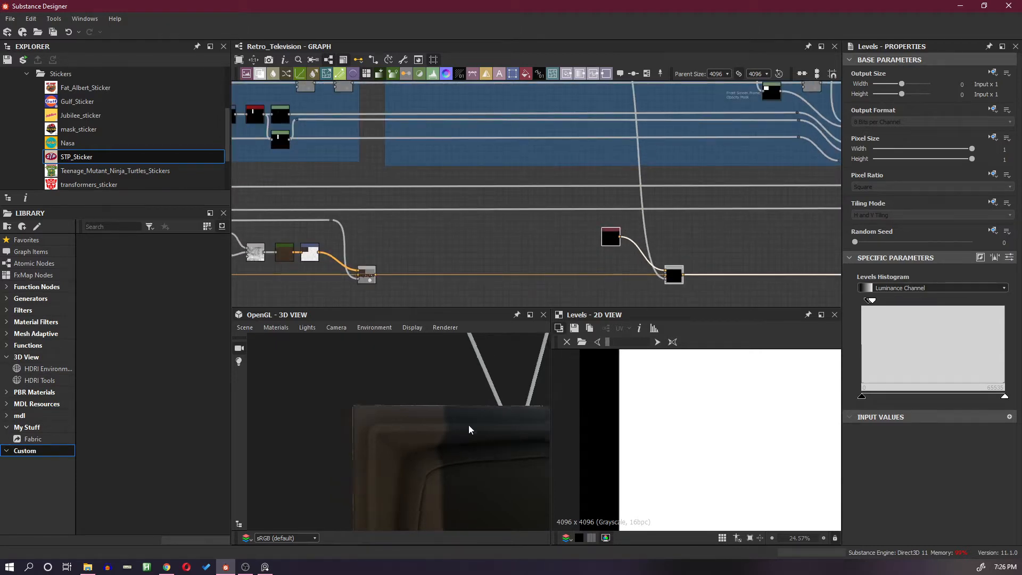
left_click_drag(482, 437, 486, 461)
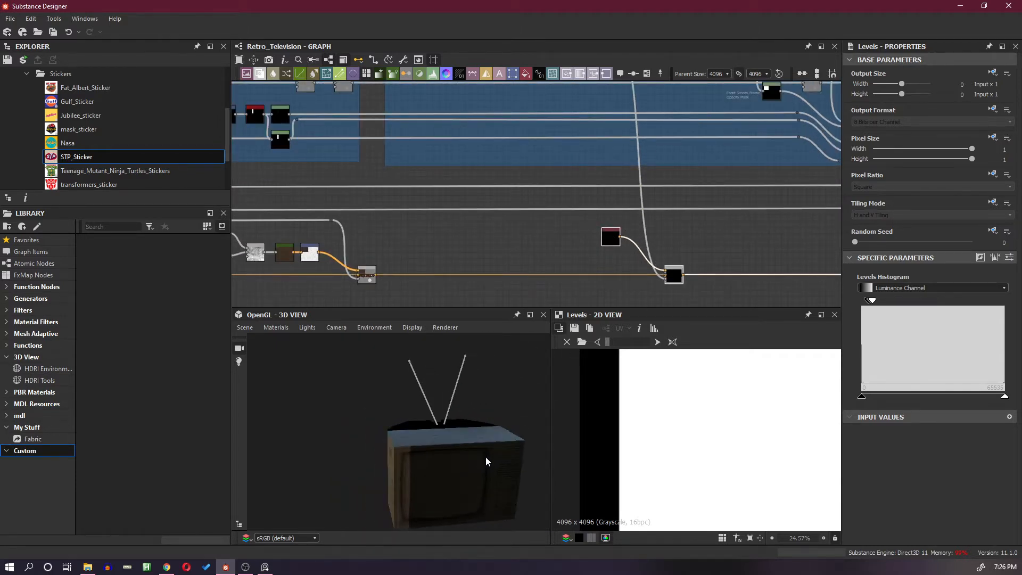
Examine the Multiply Blend, Transformation 2D and following Levels nodes that lead to the Front Screen Frame Opacity Mask.
middle_click_drag(650, 126, 648, 206)
scroll(627, 132, "up", 4)
middle_click_drag(580, 97, 579, 126)
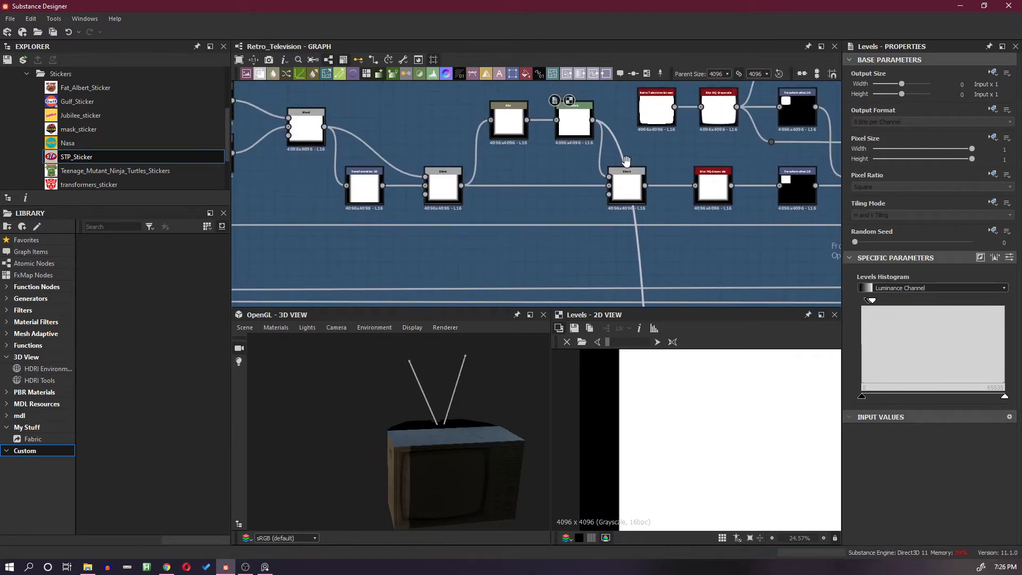
left_click(628, 193)
scroll(689, 369, "down", 5)
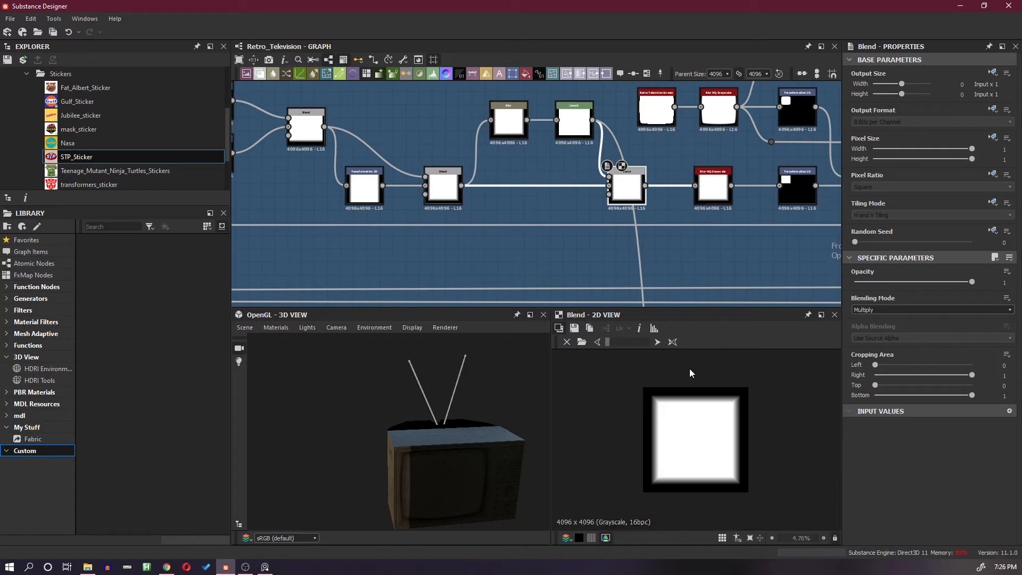
scroll(674, 196, "down", 3)
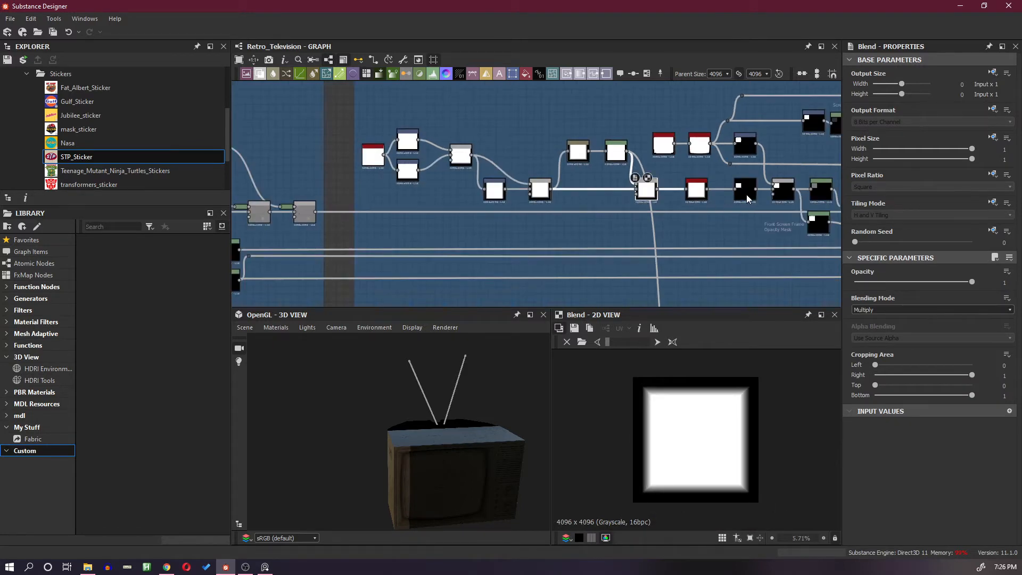
left_click(747, 192)
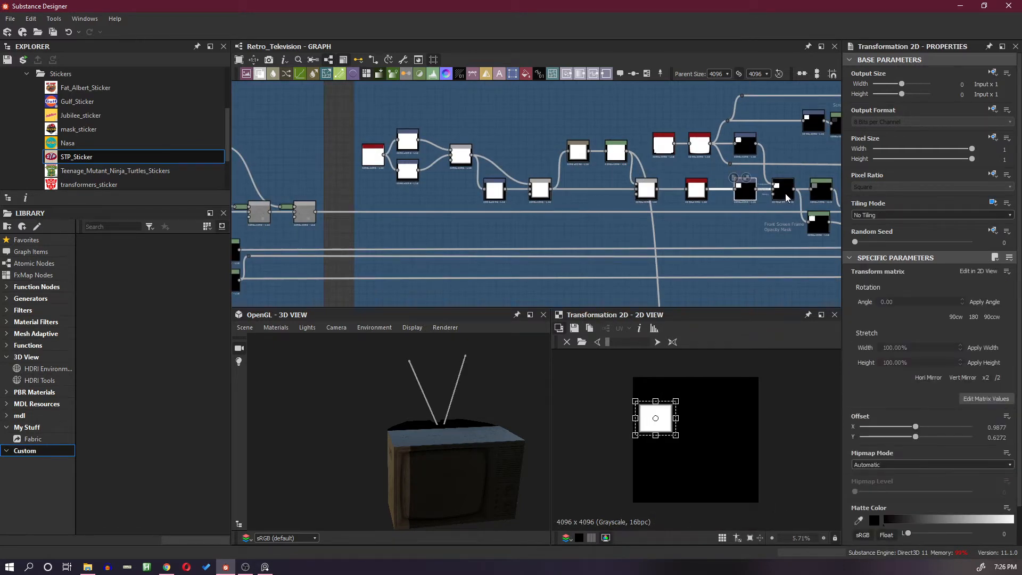
middle_click_drag(785, 193, 625, 184)
scroll(625, 184, "up", 2)
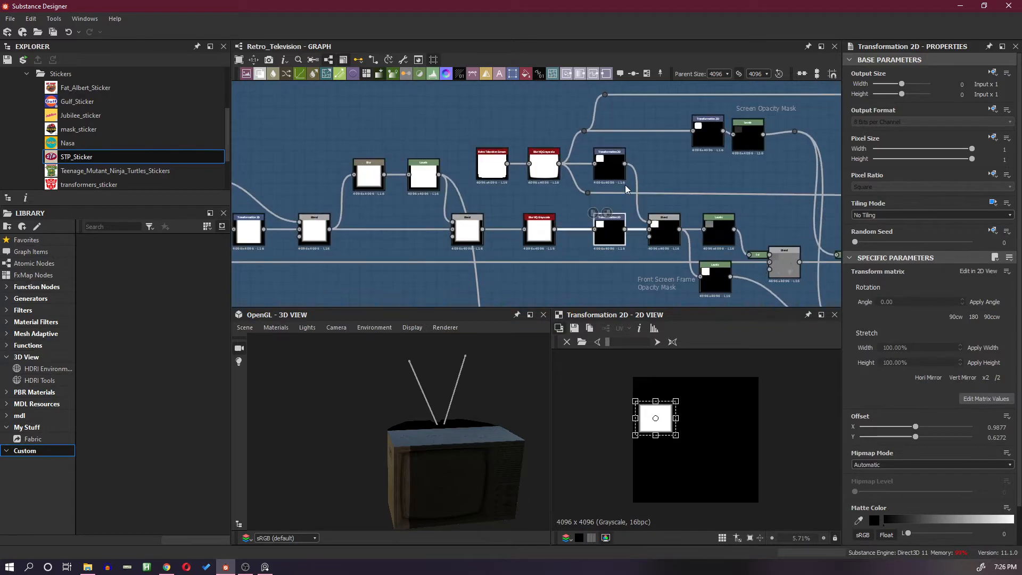
middle_click_drag(602, 223, 673, 154)
scroll(656, 203, "down", 2)
left_click(674, 151)
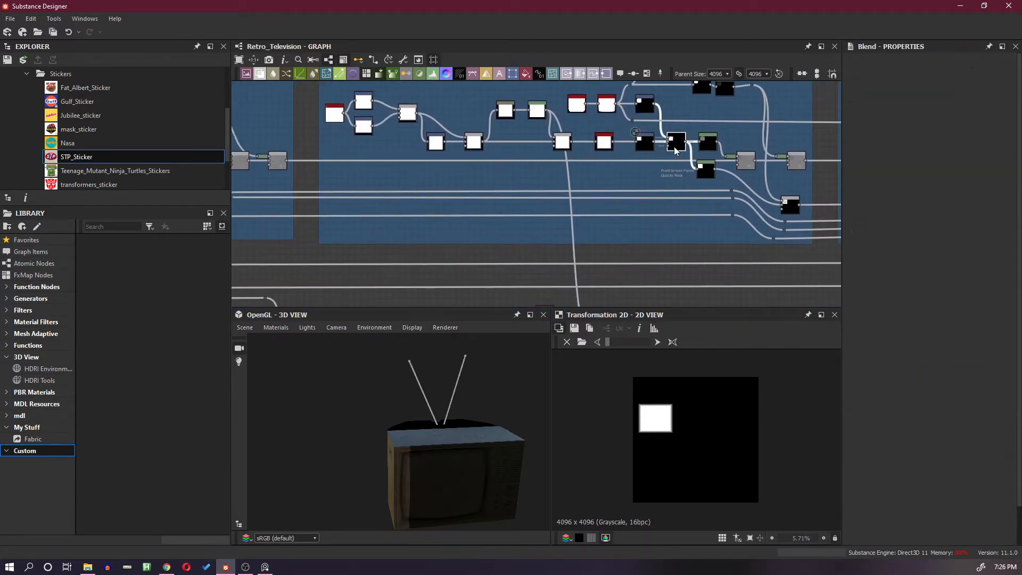
left_click(708, 148)
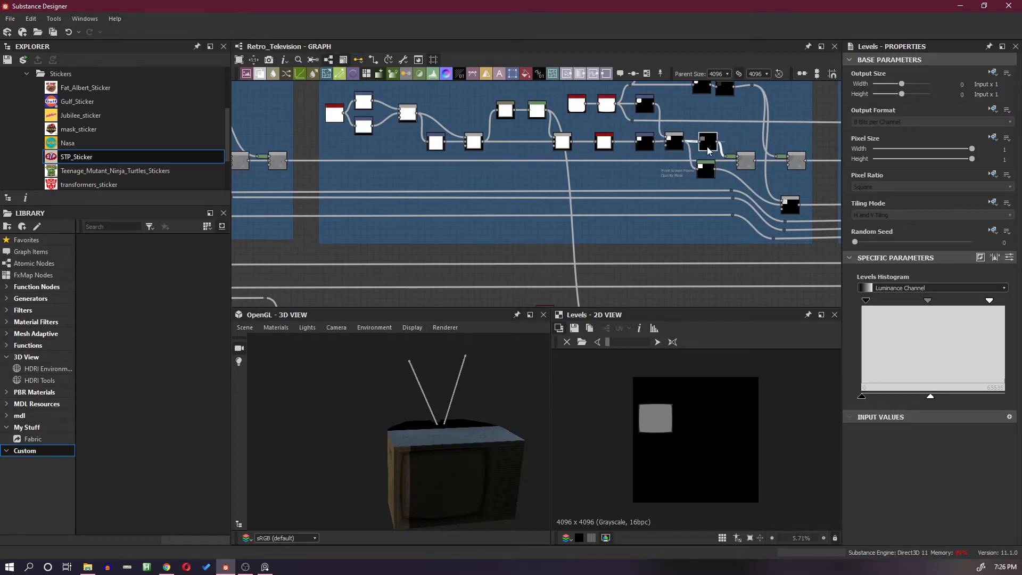
left_click(705, 170)
Undo the rewiring to restore the Front Screen Frame Opacity Mask link through its dot node into the Blend's opacity input.
middle_click_drag(679, 244, 662, 141)
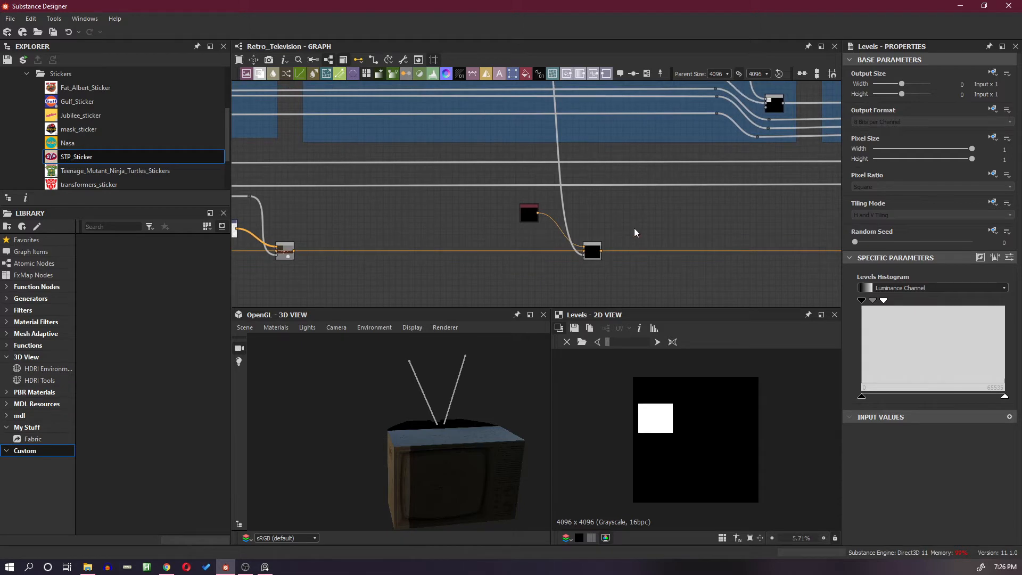
key("ctrl+z")
key("ctrl+z")
key("ctrl+z")
key("ctrl+z")
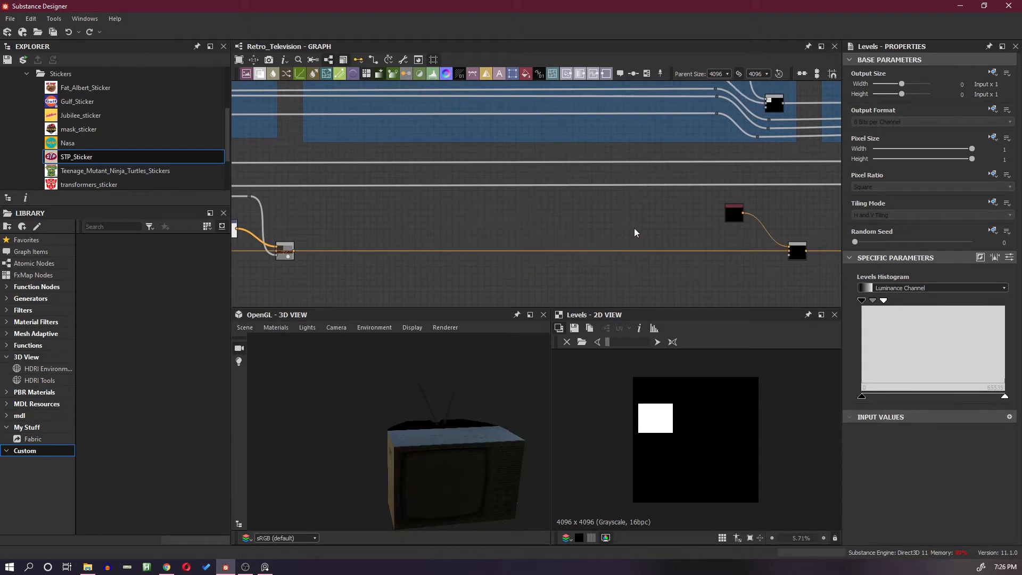
key("ctrl+y")
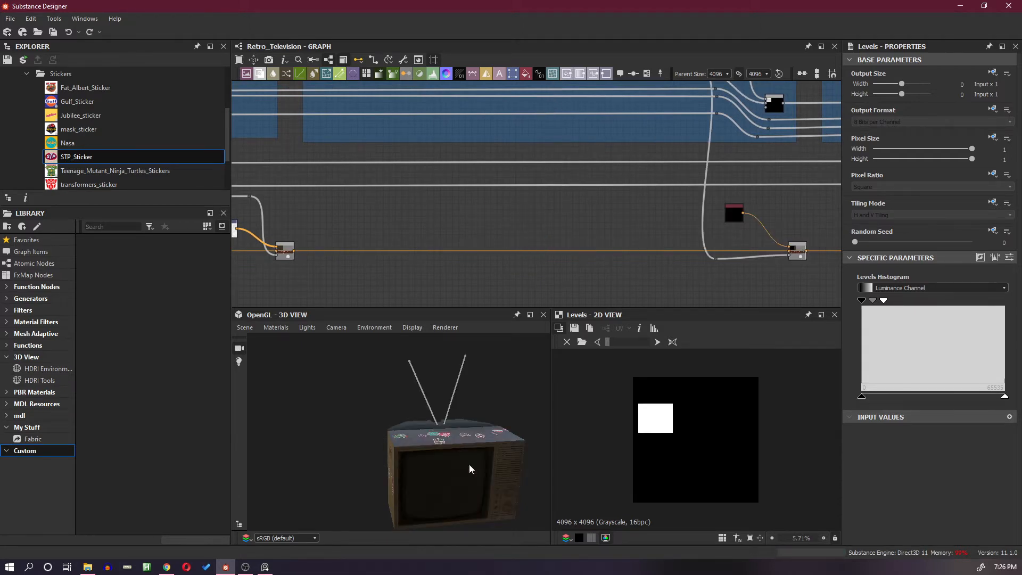
Insert a Distance node on the mask link into the Blend's opacity input and place it beside the black Uniform Color node.
scroll(469, 469, "up", 8)
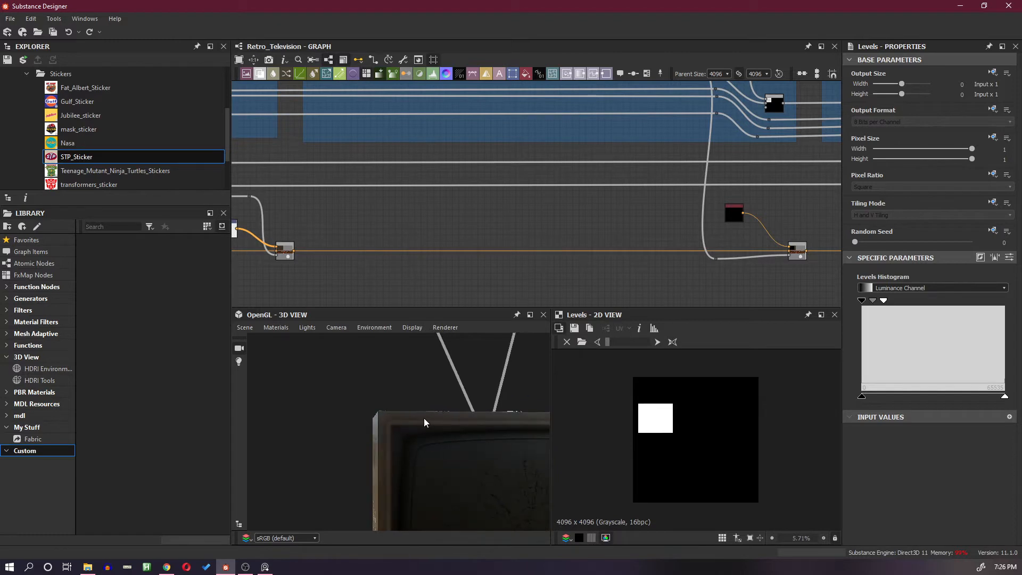
scroll(424, 422, "up", 3)
scroll(713, 248, "up", 3)
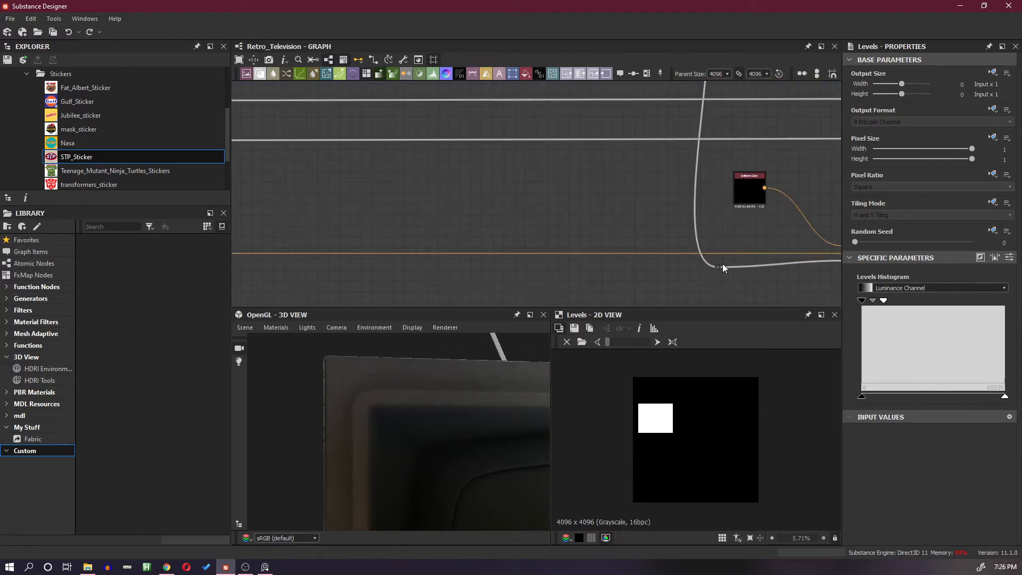
middle_click_drag(723, 264, 659, 267)
scroll(647, 270, "up", 2)
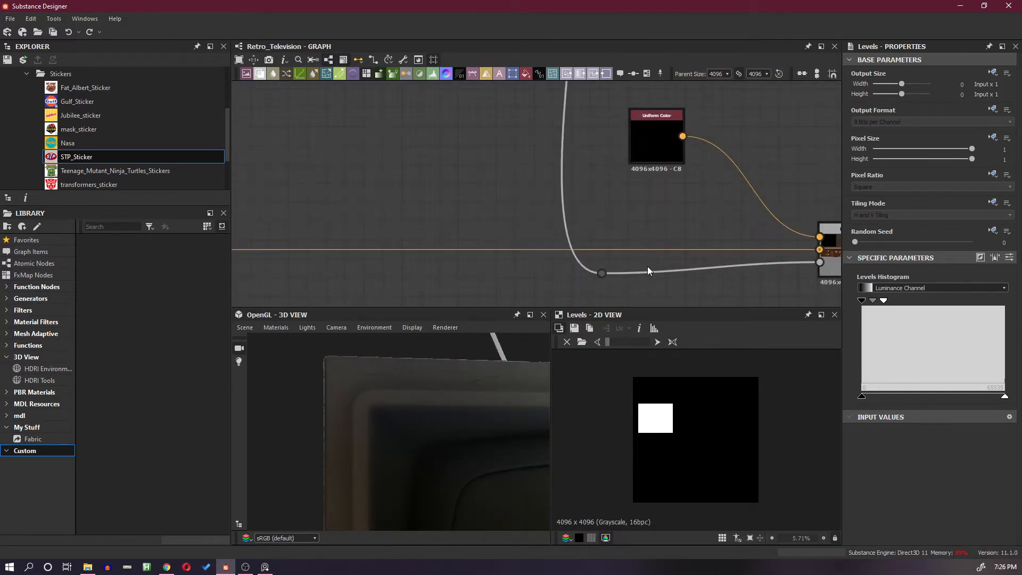
key("space")
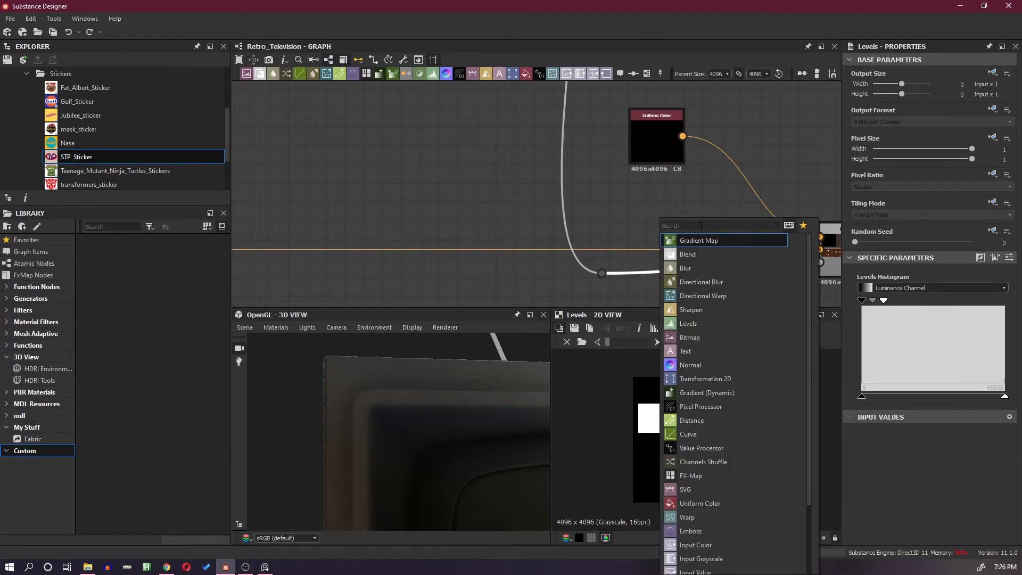
type("dis")
left_click(690, 240)
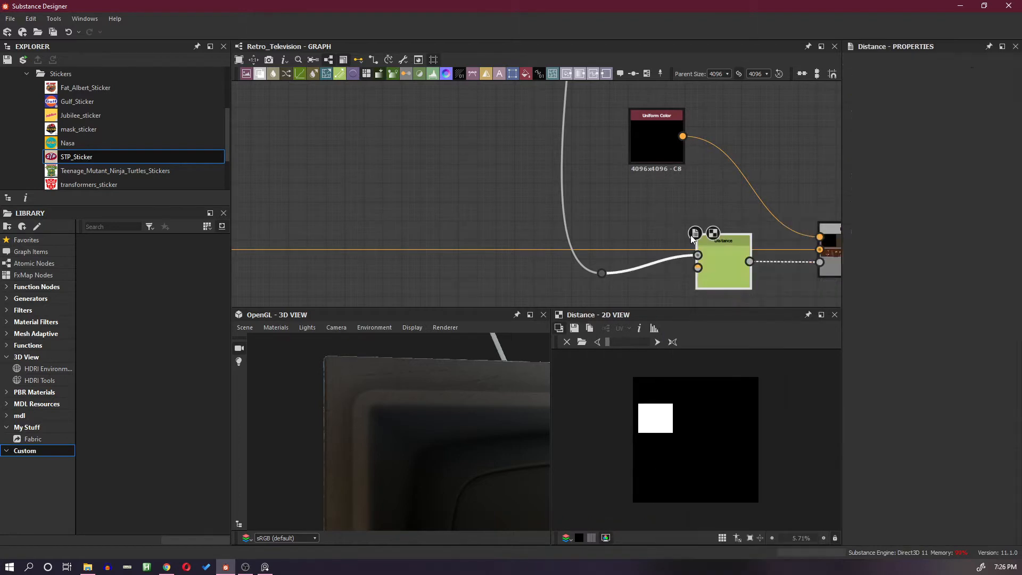
left_click_drag(712, 266, 562, 206)
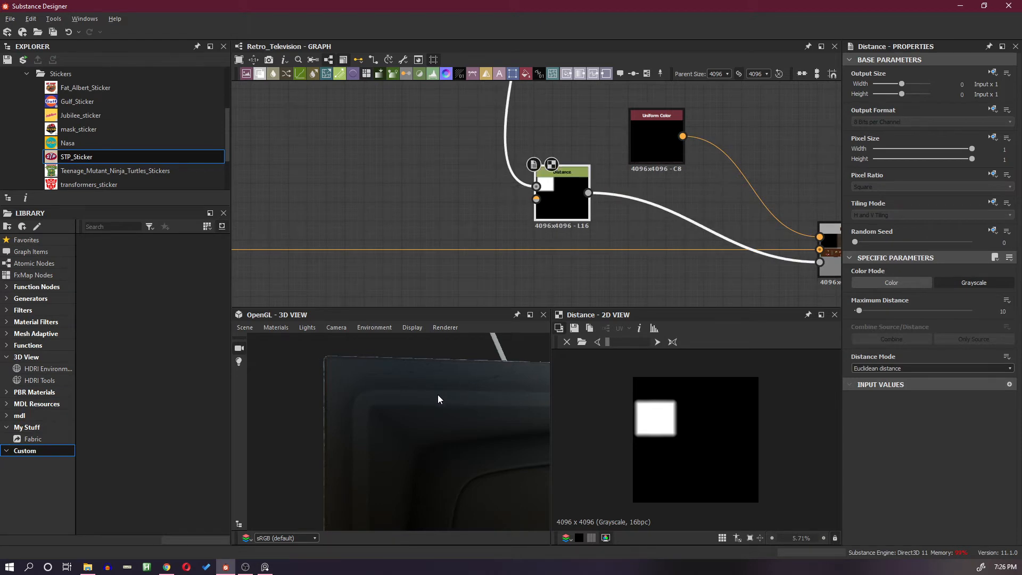
Try a Maximum Distance of 5 on the Distance node and settle on 3, checking the mask edge.
left_click_drag(438, 395, 394, 437)
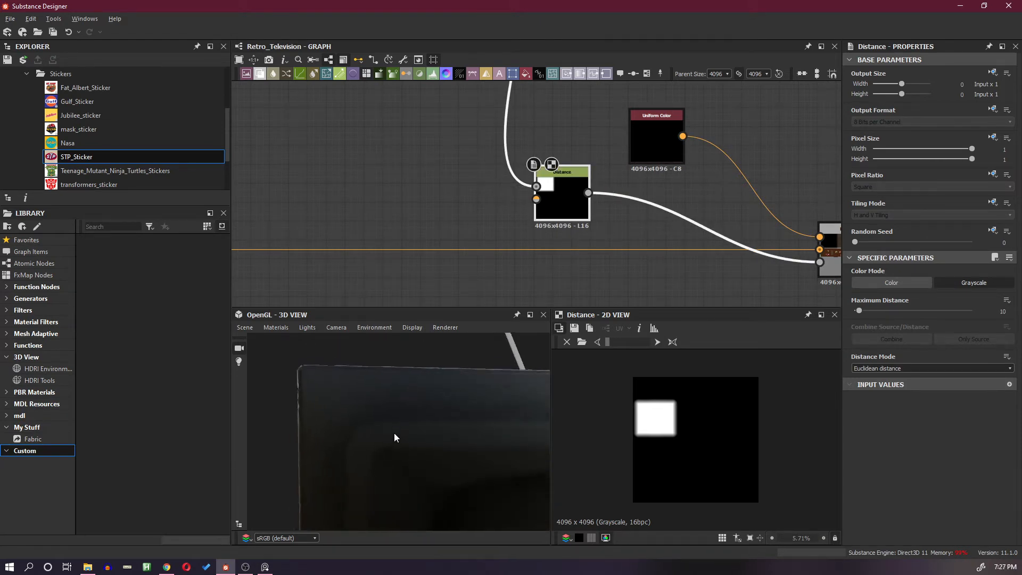
scroll(394, 438, "up", 2)
left_click(1007, 314)
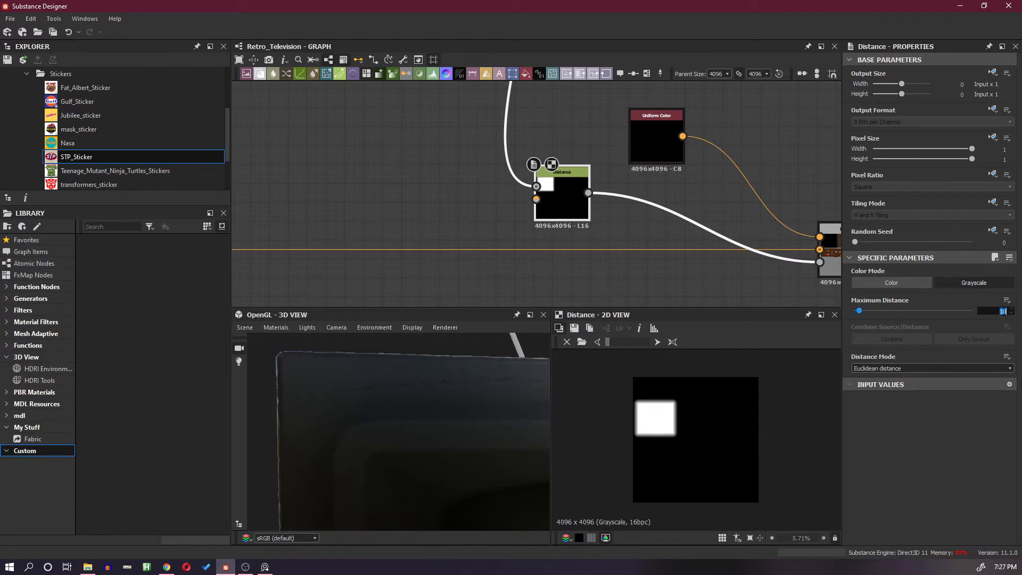
type("5")
key("Return")
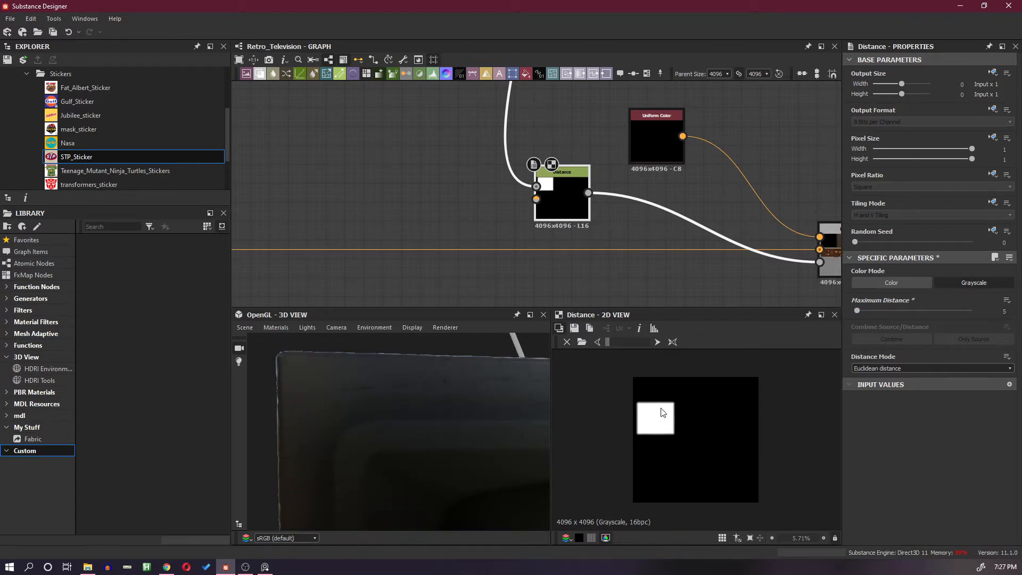
scroll(646, 409, "up", 2)
scroll(611, 387, "up", 4)
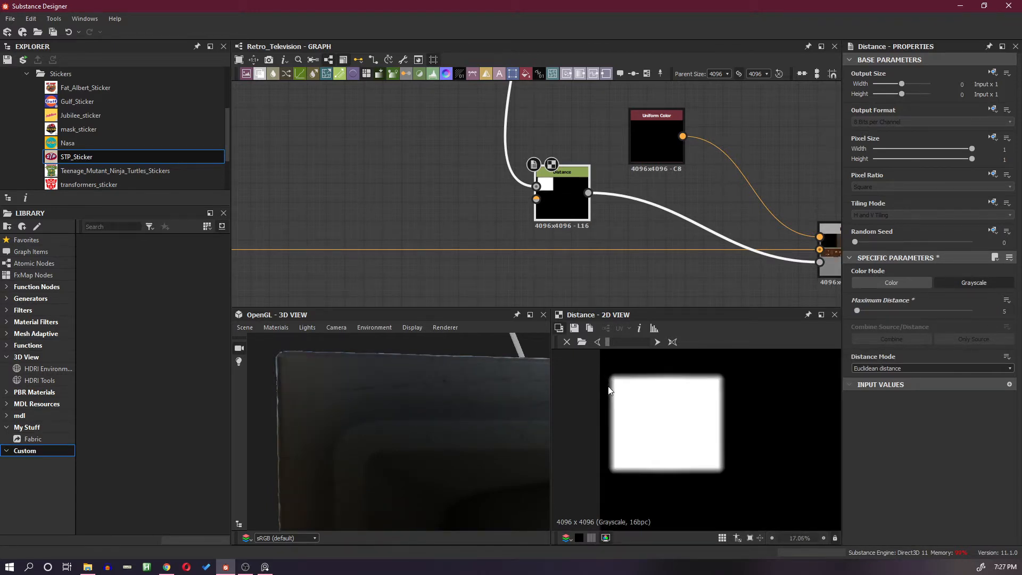
left_click(993, 314)
type("3")
key("Return")
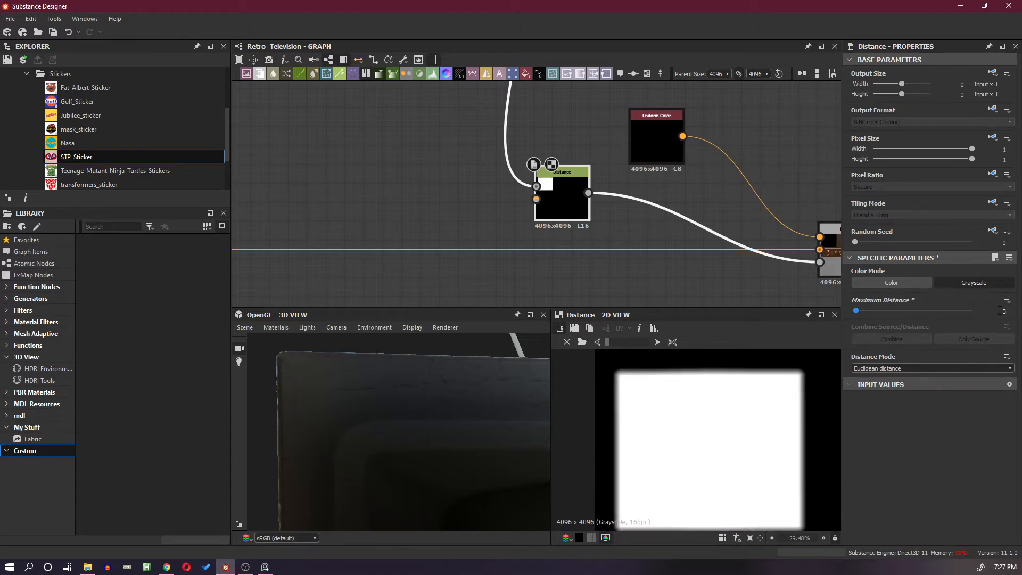
Insert a Levels node between the Distance node and the Blend's opacity input, and narrow its input black and white range to sharpen the mask edge.
key("space")
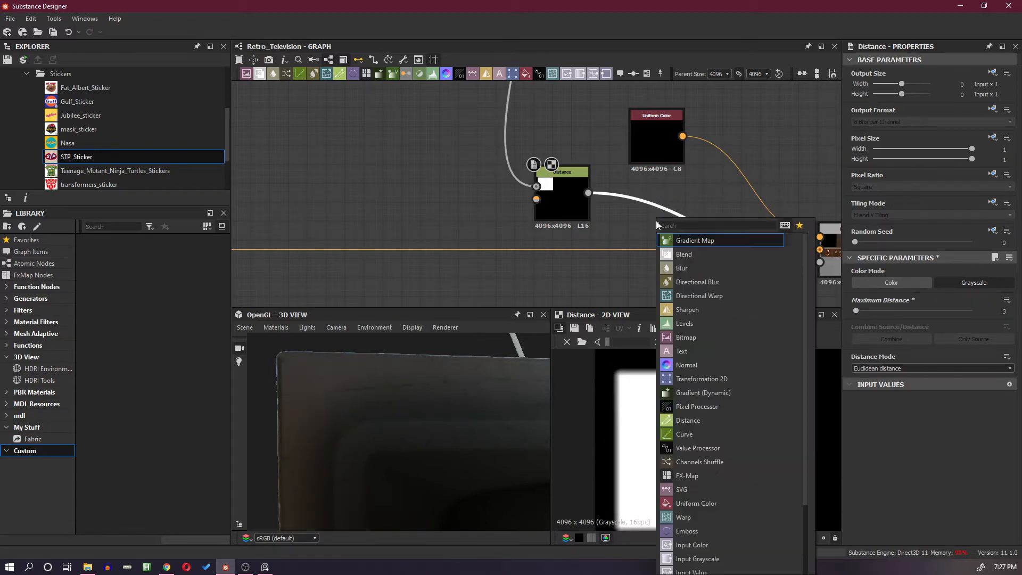
left_click(701, 324)
left_click_drag(703, 244, 658, 232)
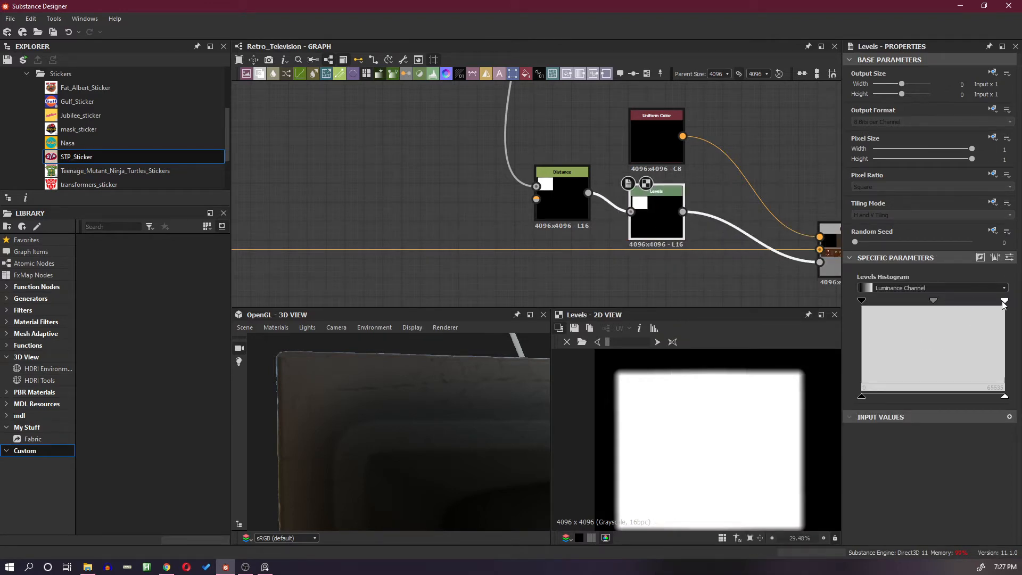
left_click_drag(1004, 301, 887, 305)
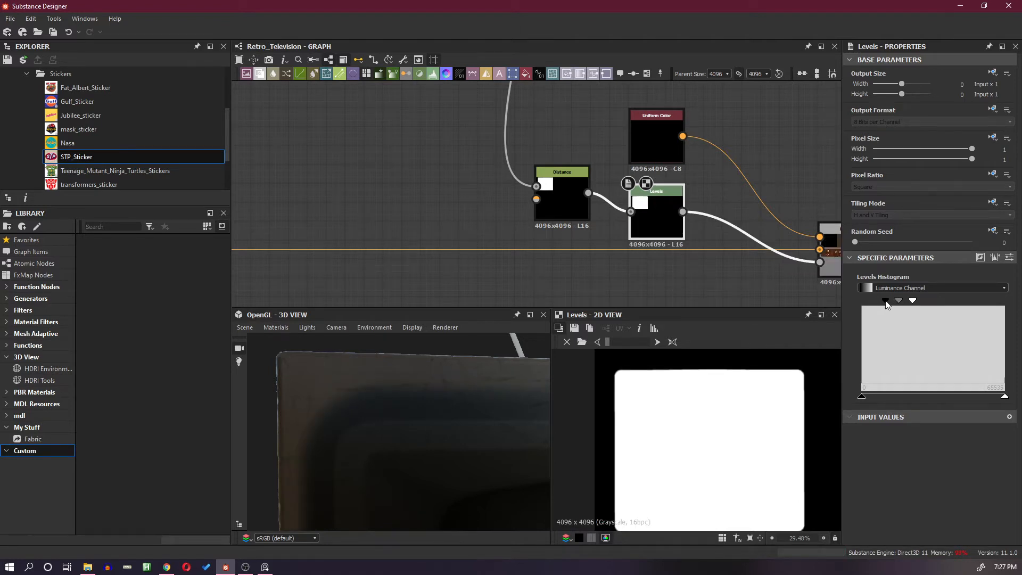
scroll(607, 362, "up", 5)
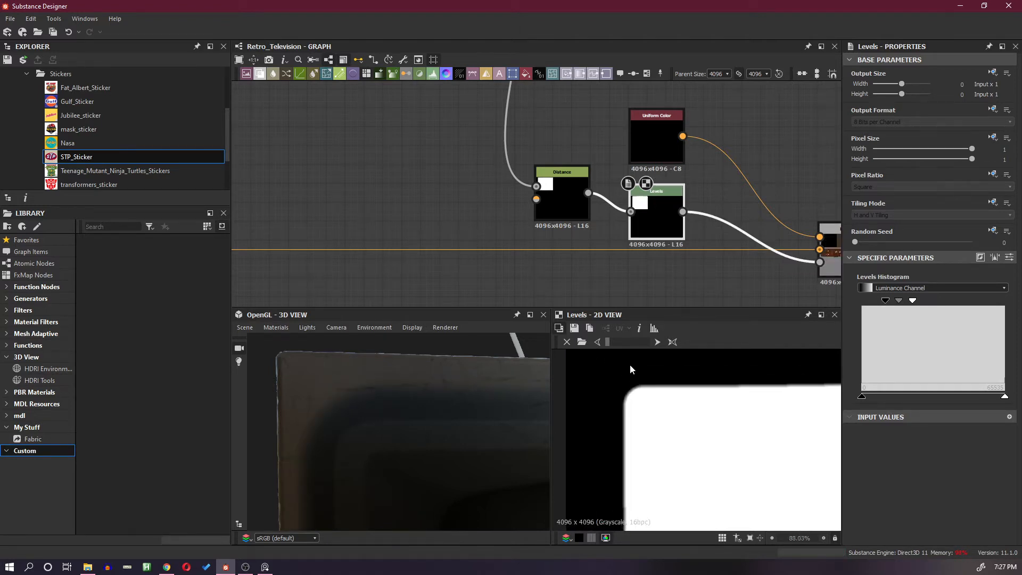
left_click_drag(912, 301, 900, 302)
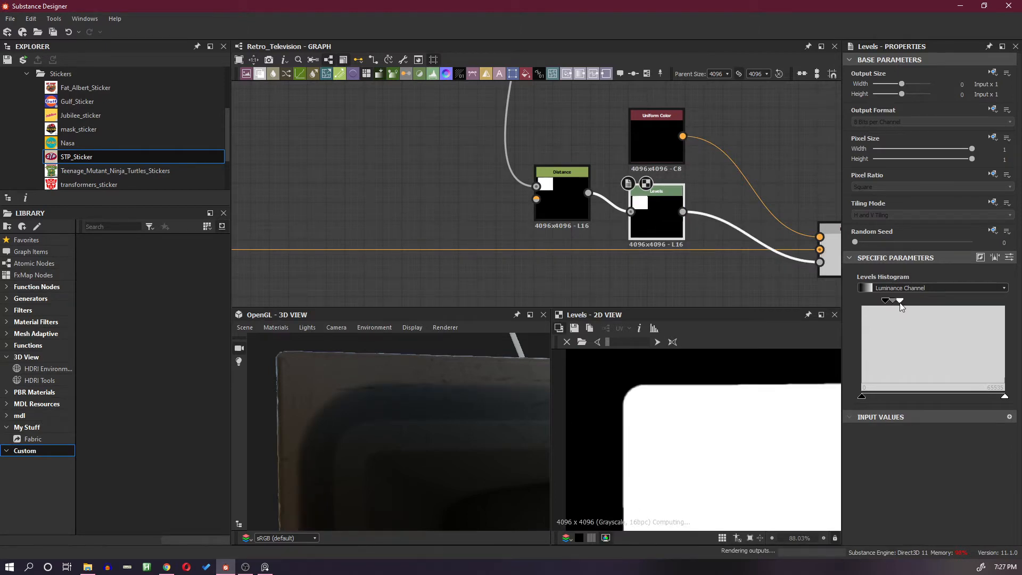
Align the Distance node with the Levels node, try Maximum Distance values of 1 and 2, and settle on 1.5.
left_click_drag(570, 196, 570, 215)
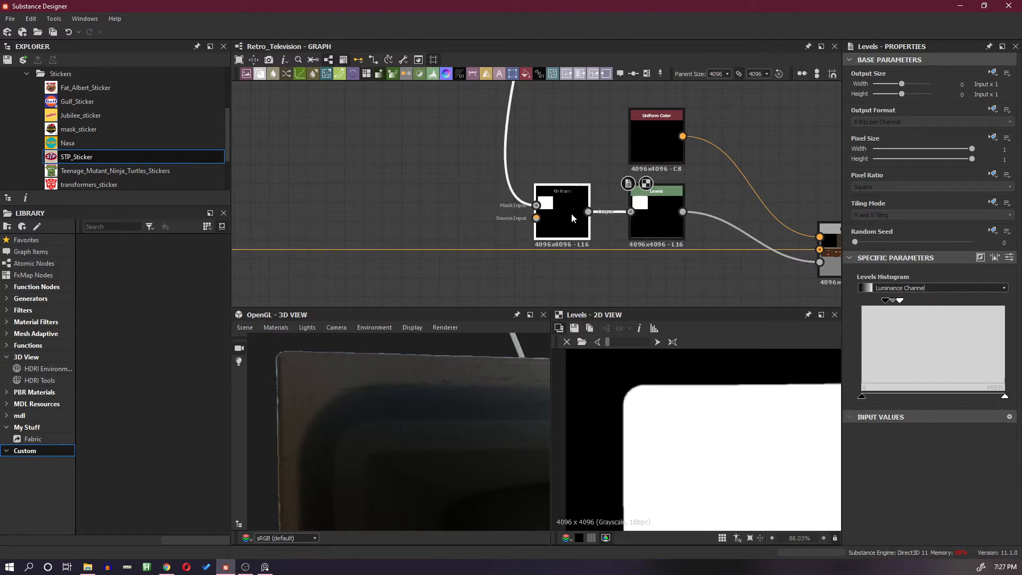
left_click(571, 213)
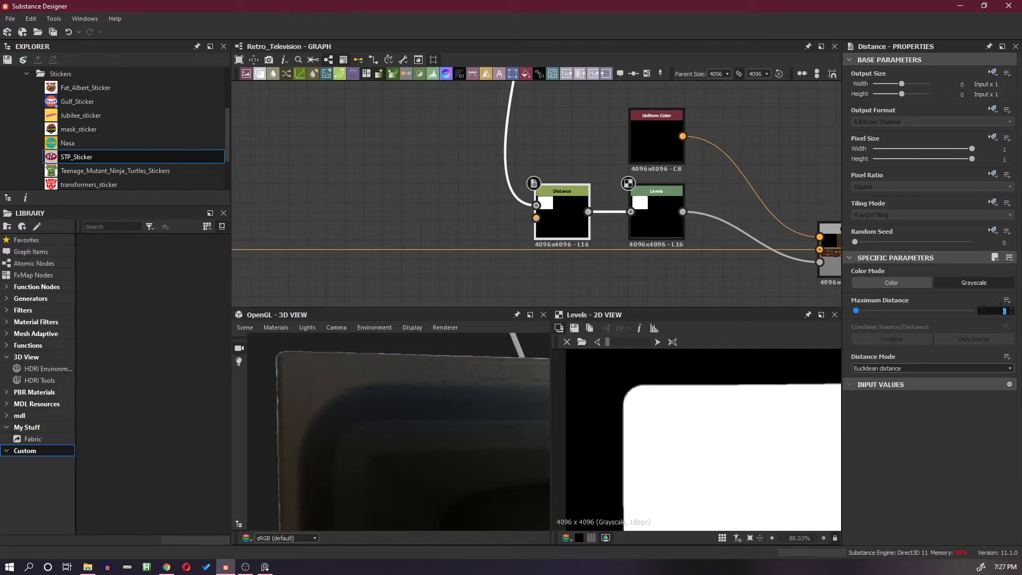
key("Return")
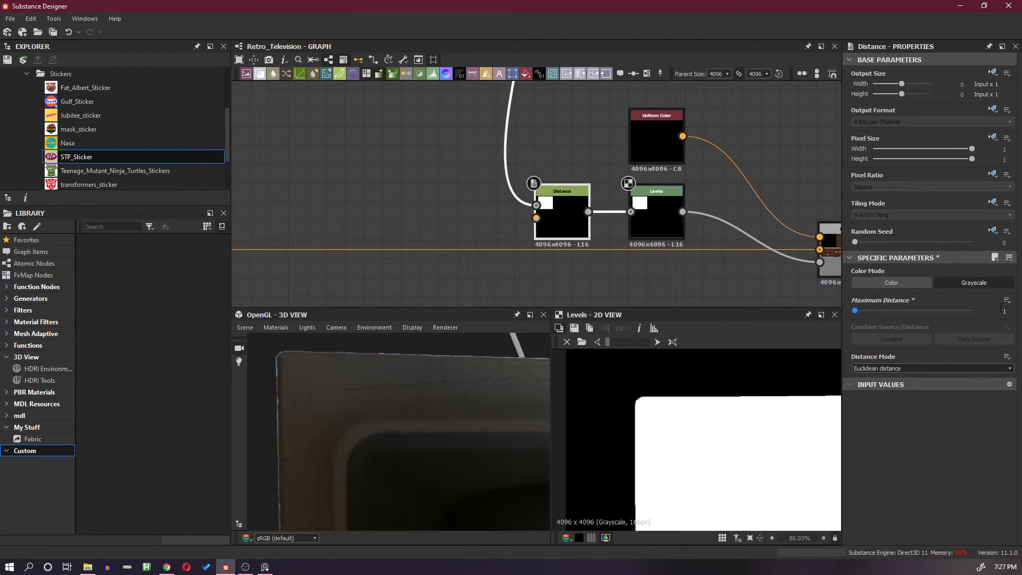
left_click(1001, 308)
type("2")
key("Return")
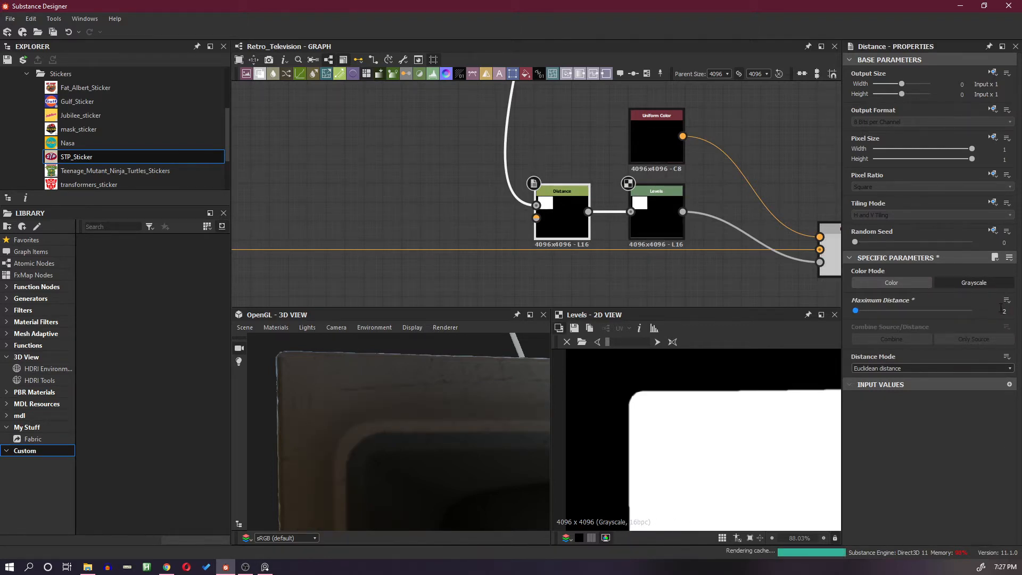
left_click(1001, 309)
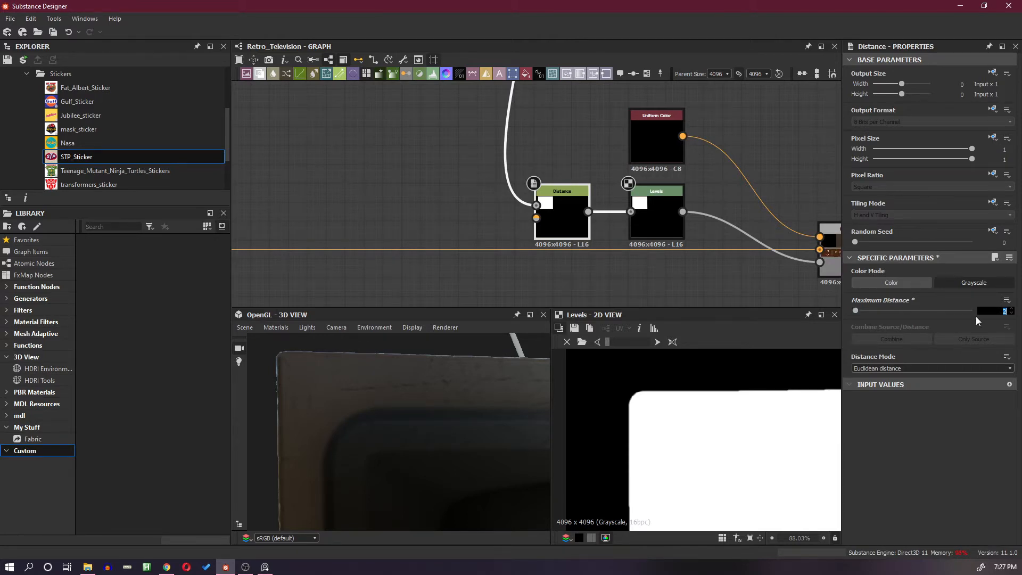
type("1.5")
key("Return")
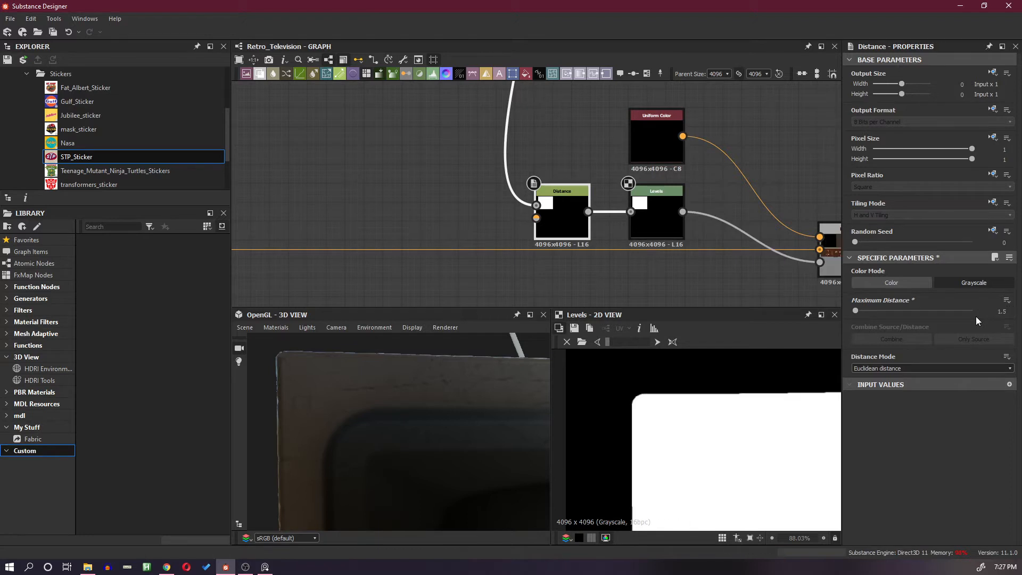
Check the frame's corner on the 3D television and set the Distance node's Maximum Distance to 1.6.
scroll(402, 400, "down", 5)
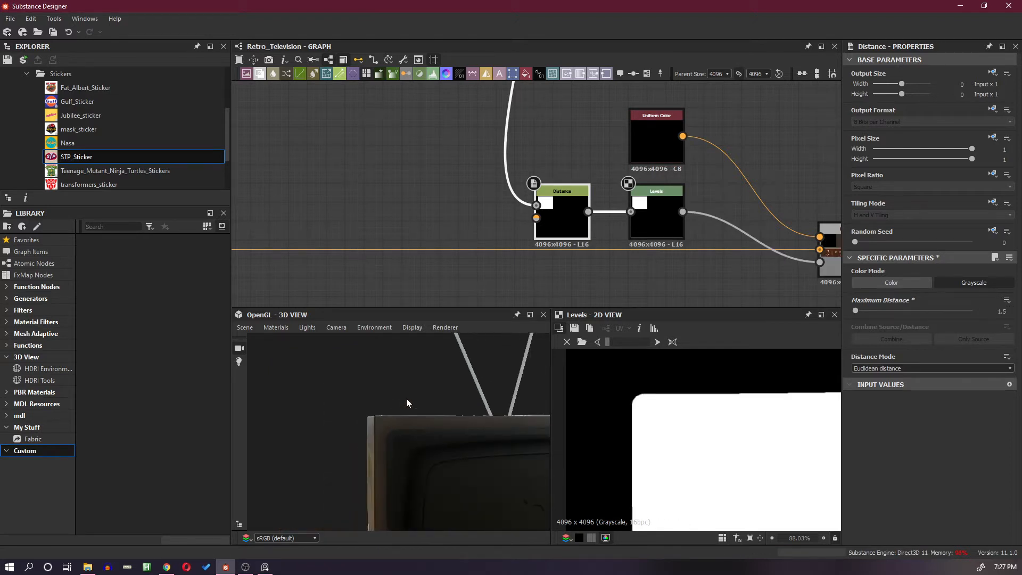
scroll(407, 417, "up", 9)
scroll(406, 420, "down", 5)
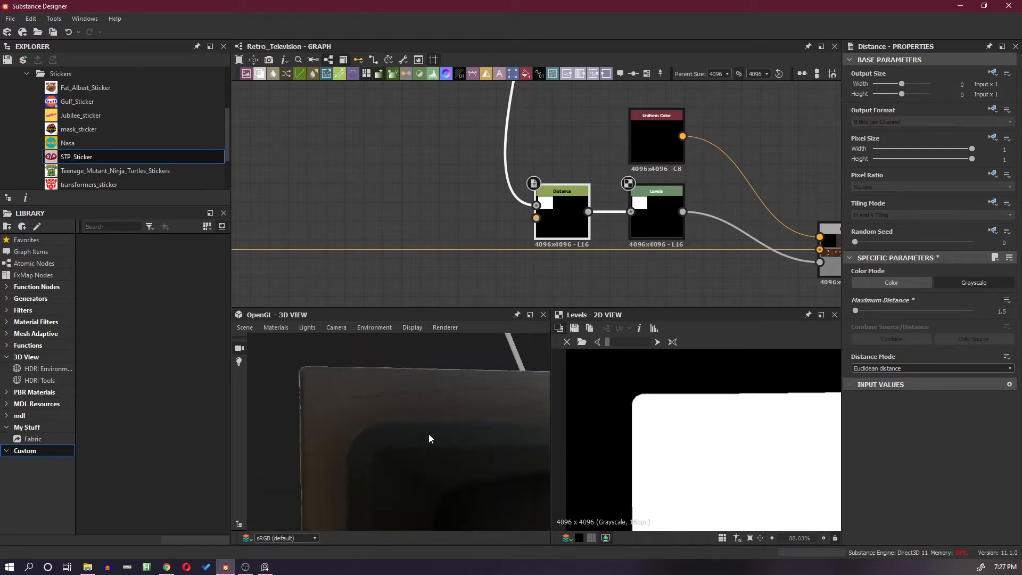
mouse_move(429, 433)
left_mouse_down()
mouse_move(420, 443)
mouse_move(434, 379)
mouse_move(431, 417)
left_mouse_up()
scroll(418, 416, "down", 3)
left_click_drag(428, 376, 447, 438)
scroll(388, 430, "up", 4)
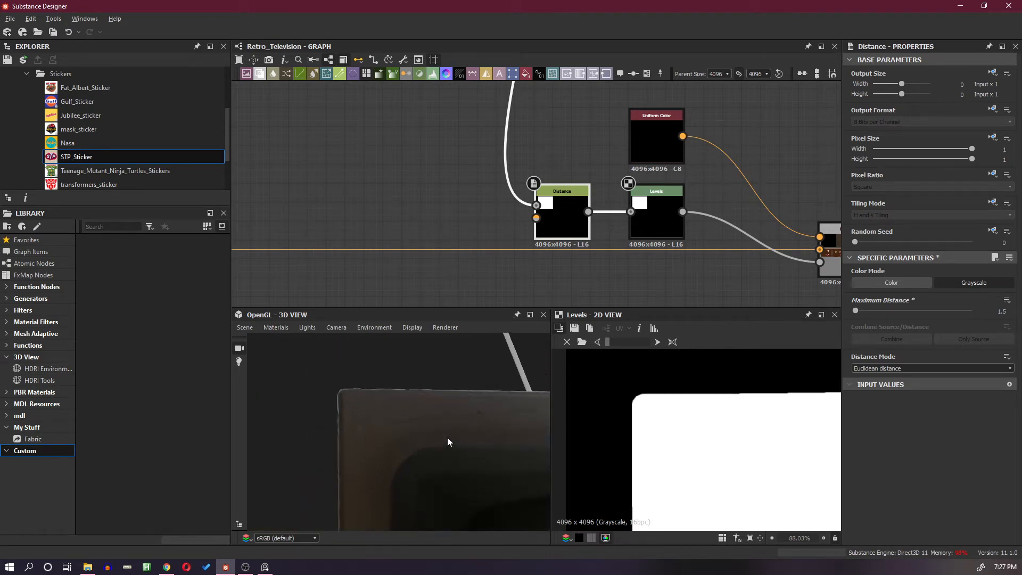
double_click(571, 228)
left_click(1005, 312)
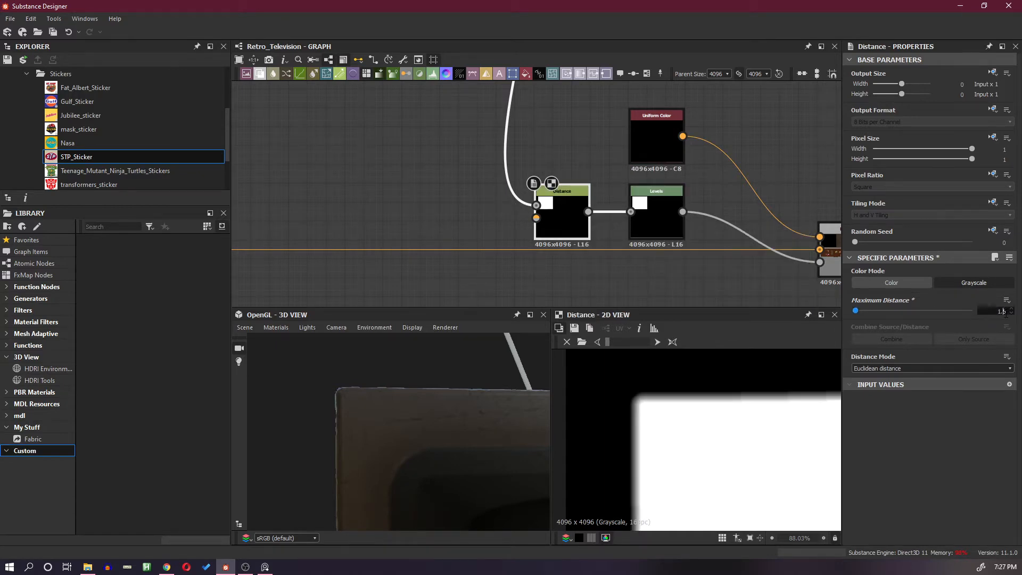
key("Return")
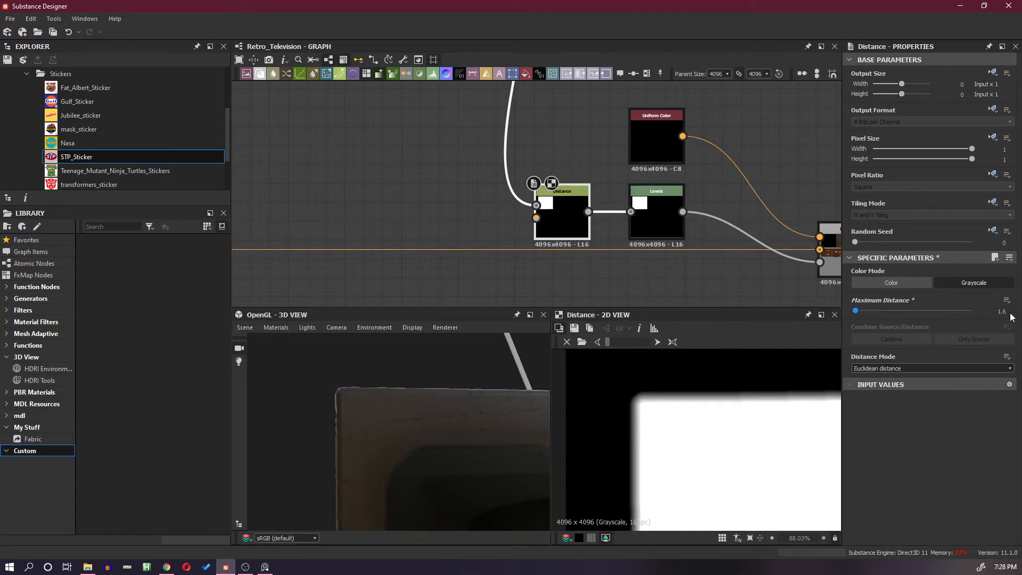
Examine the edge between the black screen frame and the brown grunge around the television's front in the 3D view.
scroll(477, 431, "down", 5)
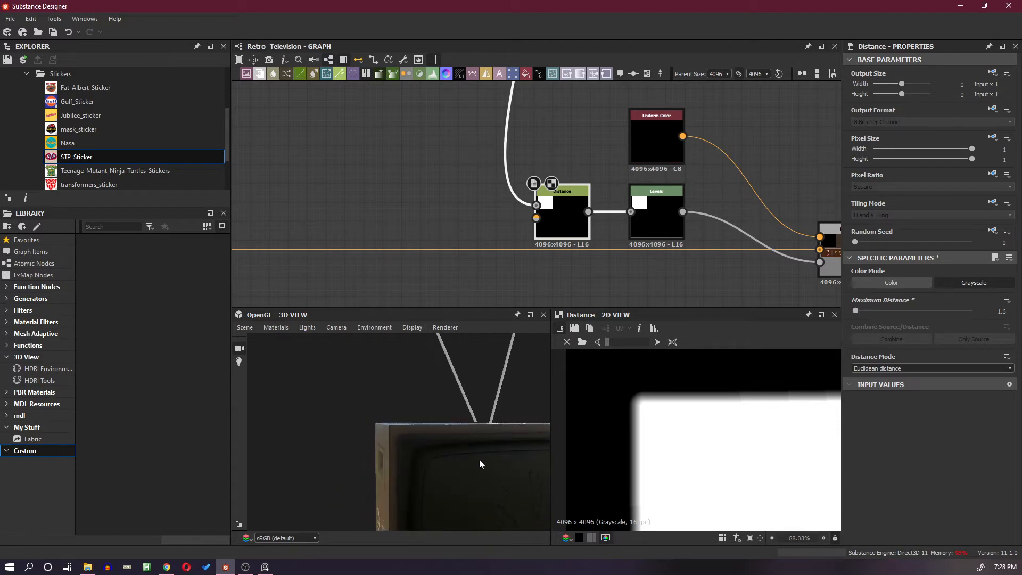
middle_click_drag(479, 459, 461, 417)
scroll(461, 418, "up", 5)
scroll(455, 422, "down", 5)
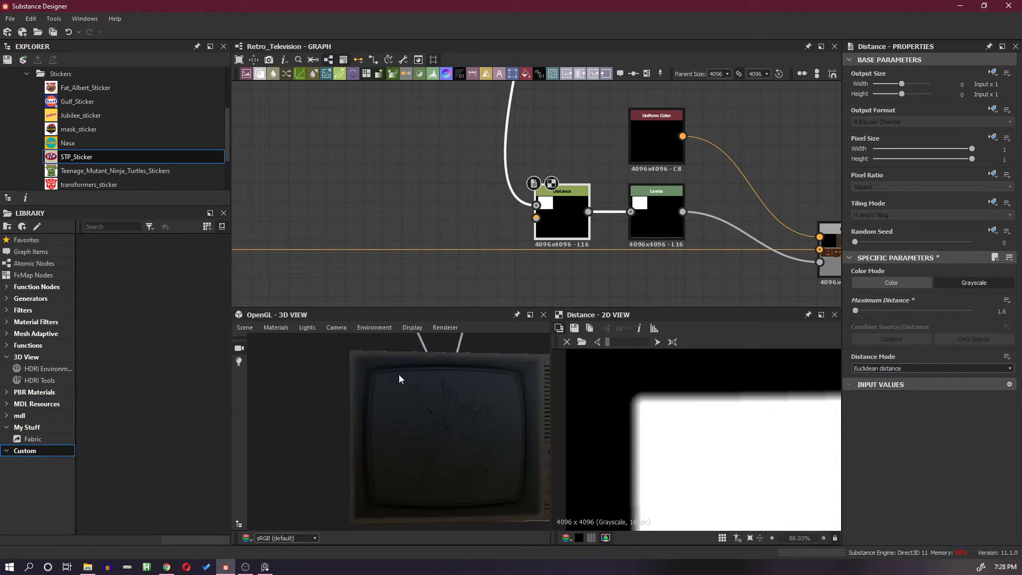
scroll(398, 375, "up", 5)
mouse_move(398, 375)
middle_mouse_down()
mouse_move(408, 390)
mouse_move(387, 381)
middle_mouse_up()
scroll(388, 381, "up", 2)
scroll(389, 389, "down", 2)
left_click_drag(389, 389, 395, 395)
middle_click_drag(395, 395, 438, 399)
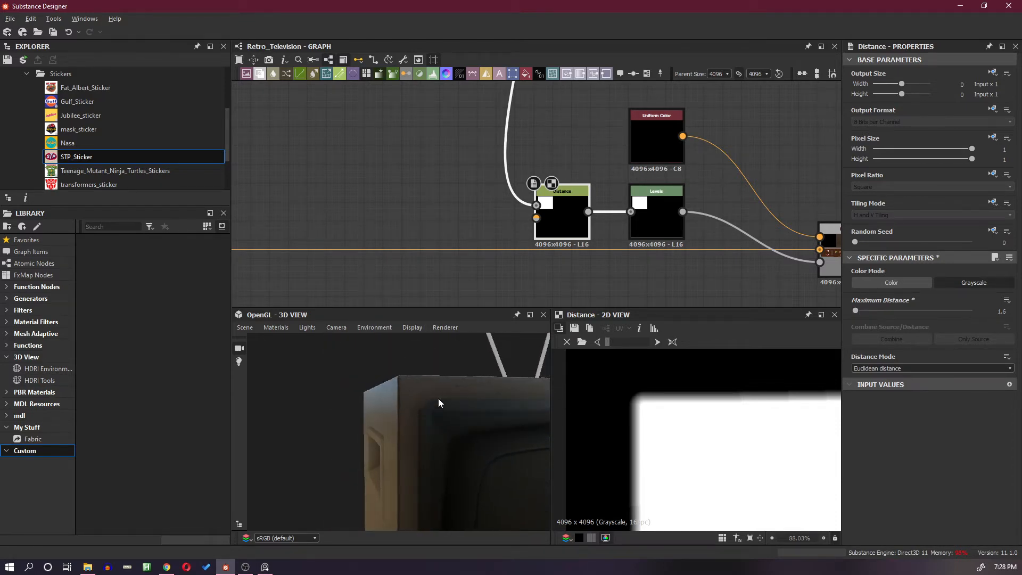
scroll(440, 395, "up", 4)
scroll(442, 392, "down", 4)
left_click_drag(443, 396, 432, 410)
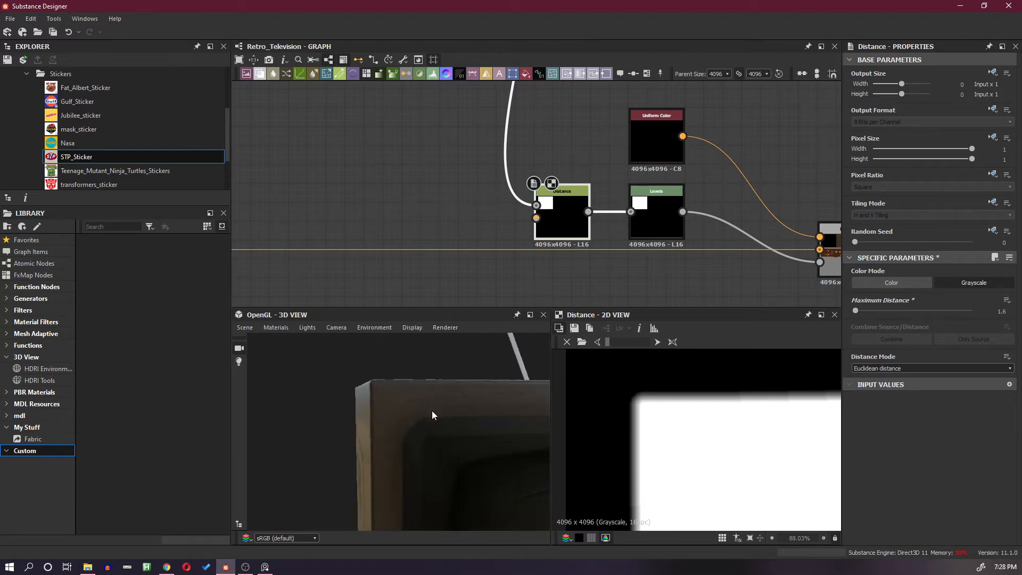
Try different input black and white points on the Levels node to adjust how far the black frame mask reaches.
left_click(655, 227)
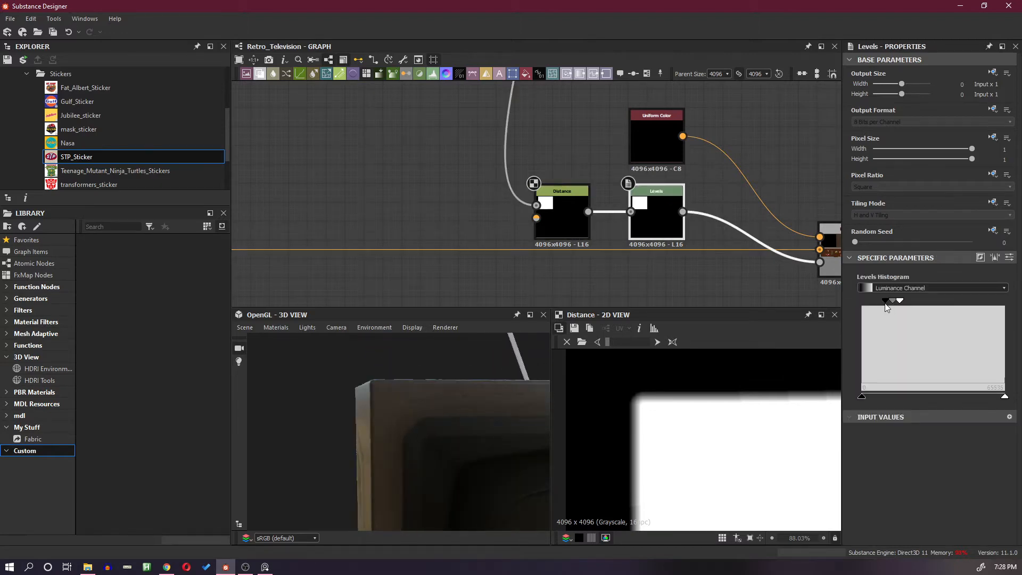
mouse_move(885, 303)
left_mouse_down()
mouse_move(868, 304)
mouse_move(890, 301)
left_mouse_up()
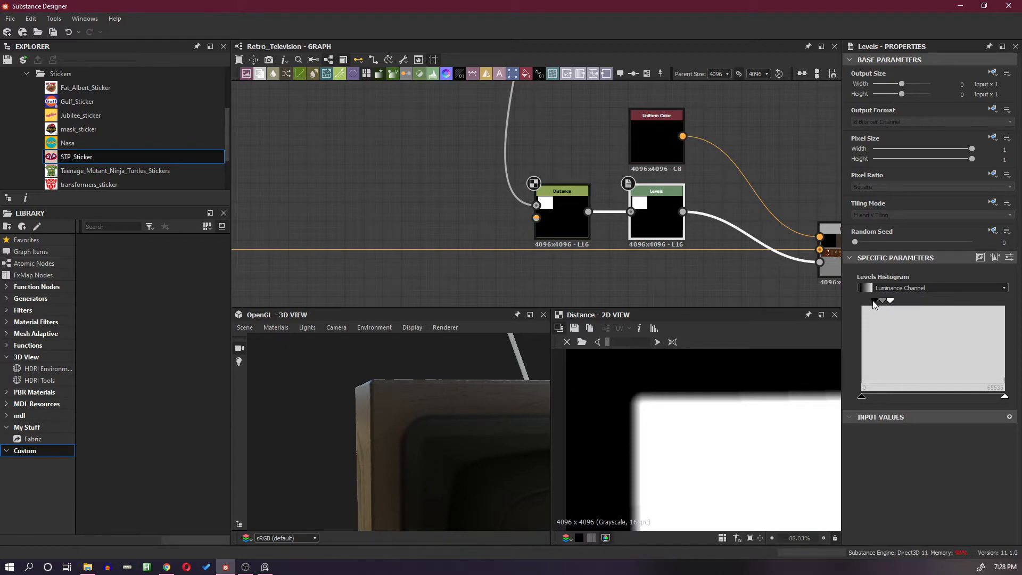
mouse_move(873, 302)
left_mouse_down()
mouse_move(889, 300)
mouse_move(877, 304)
left_mouse_up()
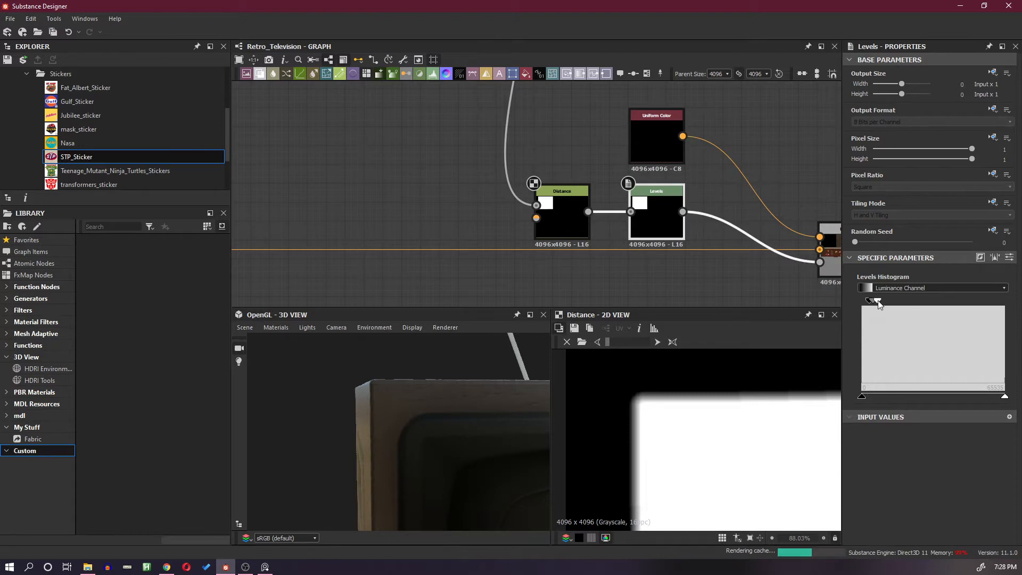
mouse_move(878, 301)
left_mouse_down()
mouse_move(912, 301)
mouse_move(896, 301)
left_mouse_up()
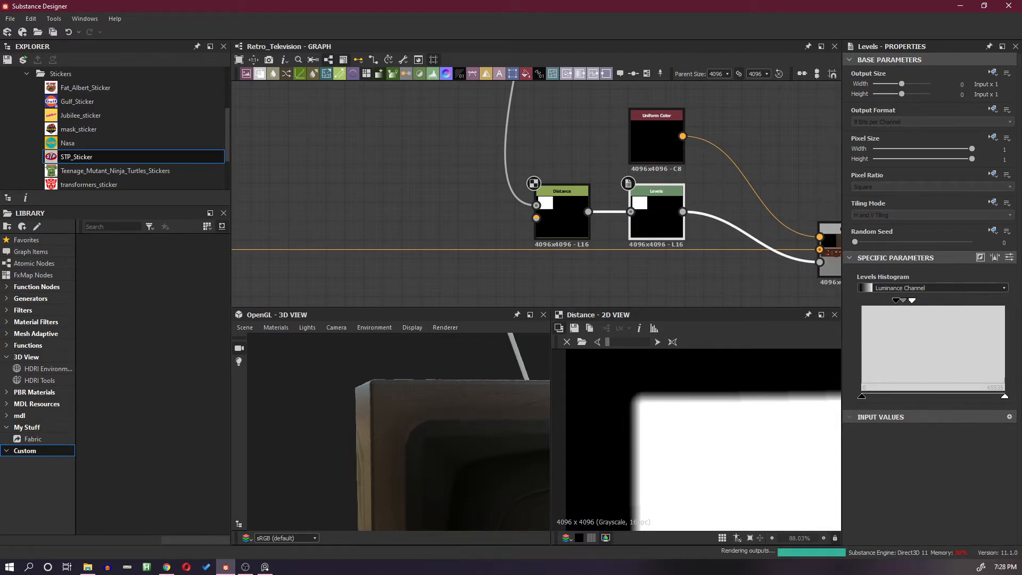
Bring up the television reference image, try the Manhattan and Chebyshev distance modes on the Distance node, and return to Euclidean distance.
key("alt+Tab")
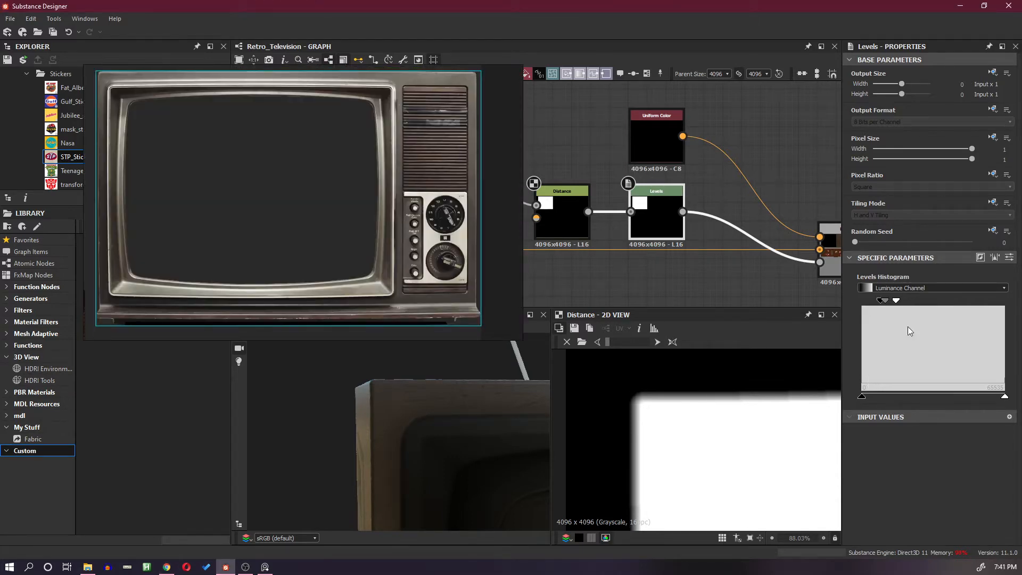
left_click(570, 219)
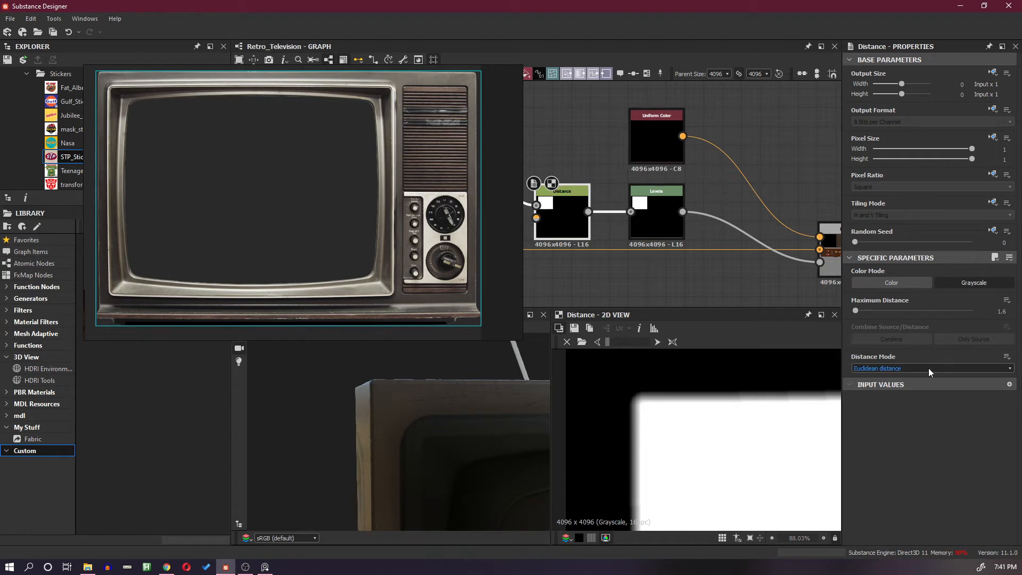
left_click(928, 369)
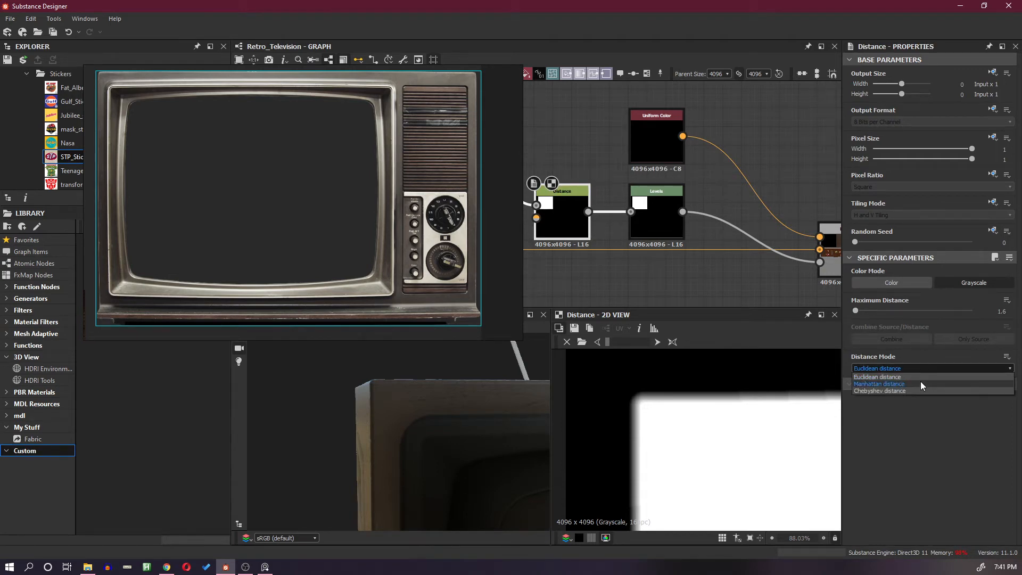
left_click(921, 382)
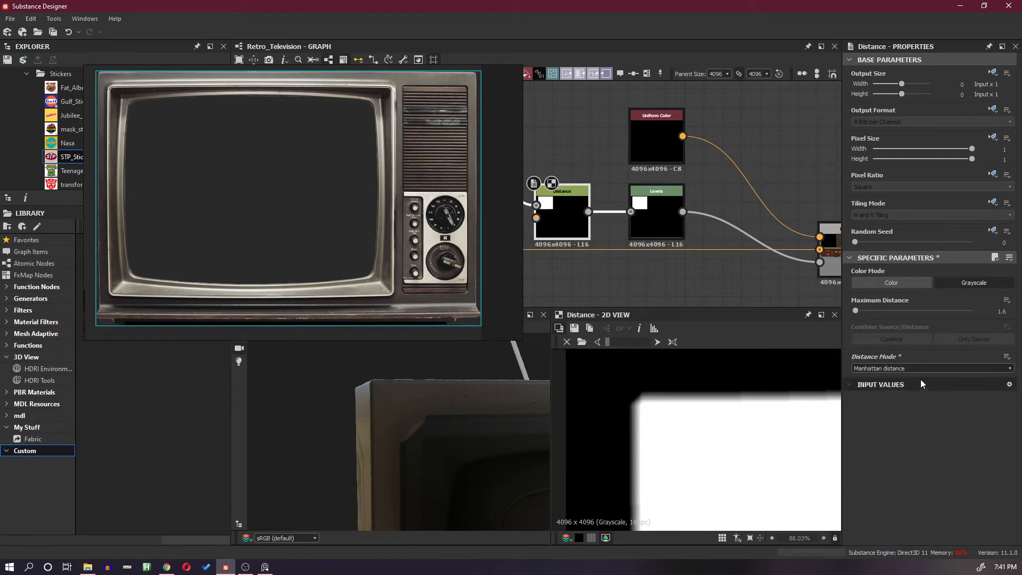
left_click(921, 368)
left_click(912, 390)
left_click(908, 369)
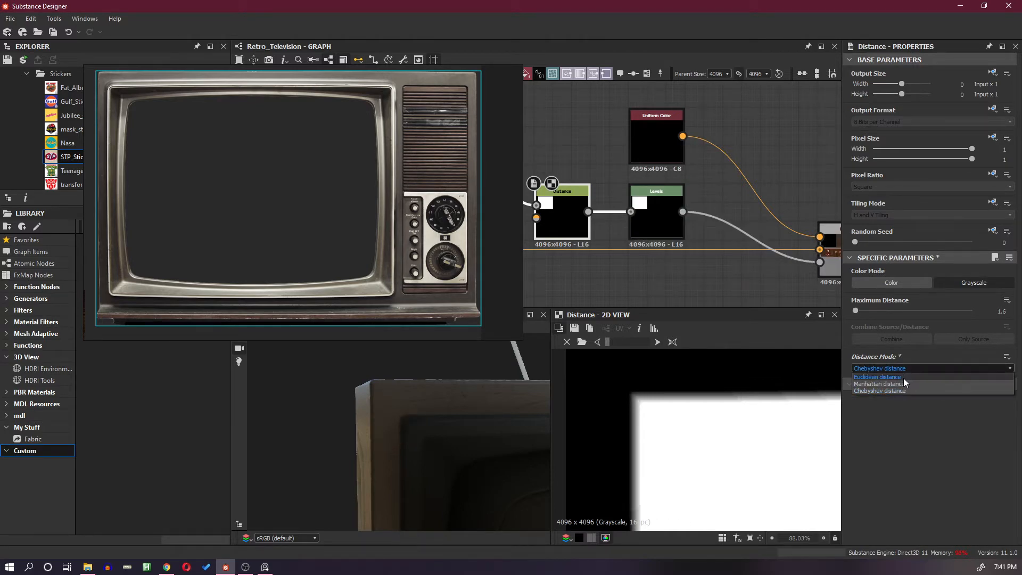
left_click(903, 378)
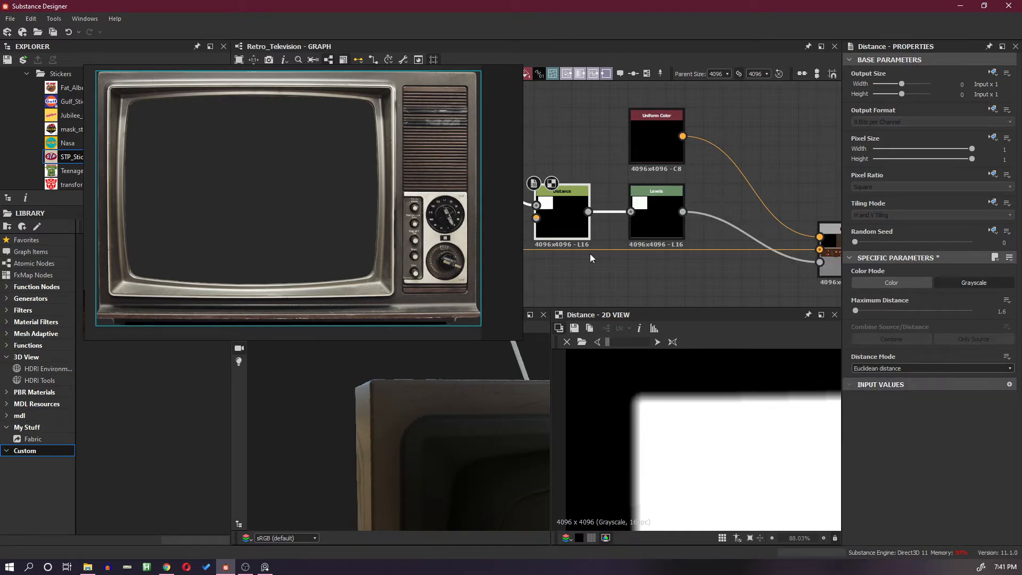
Raise the Levels node's input black and white points and widen their gap to soften the mask edge, checking the frame on the model.
left_click(653, 215)
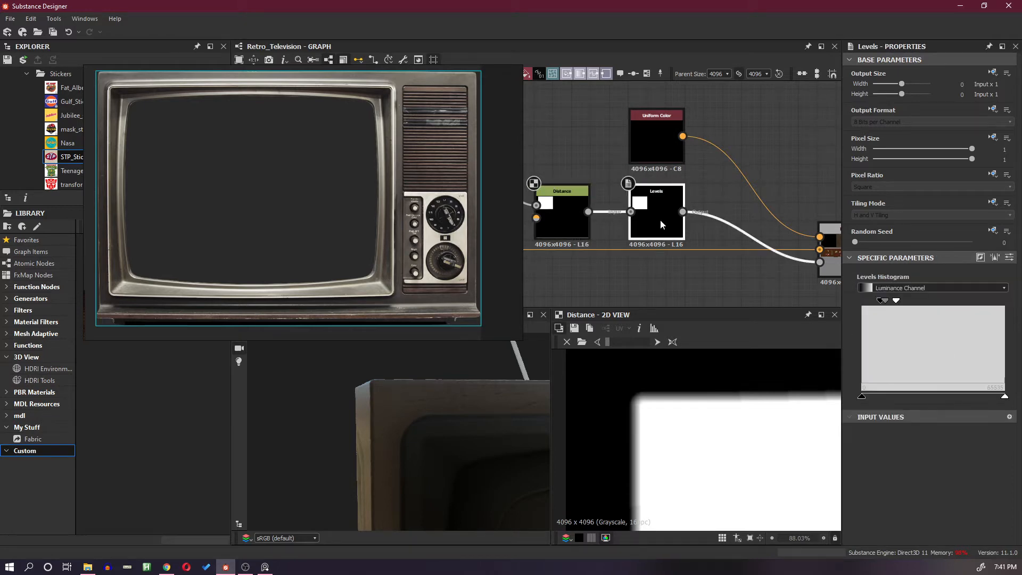
left_click_drag(407, 434, 429, 429)
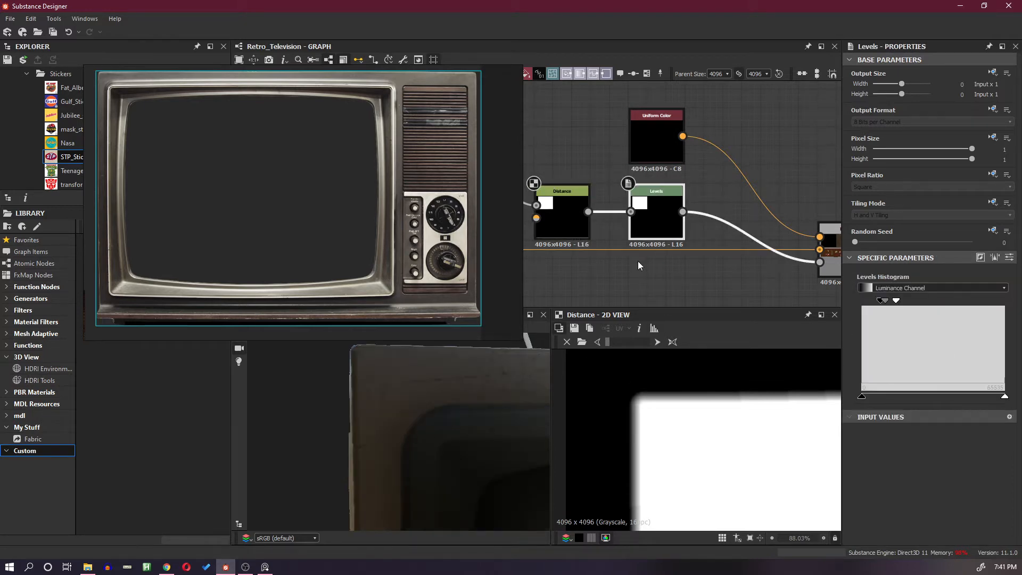
double_click(650, 222)
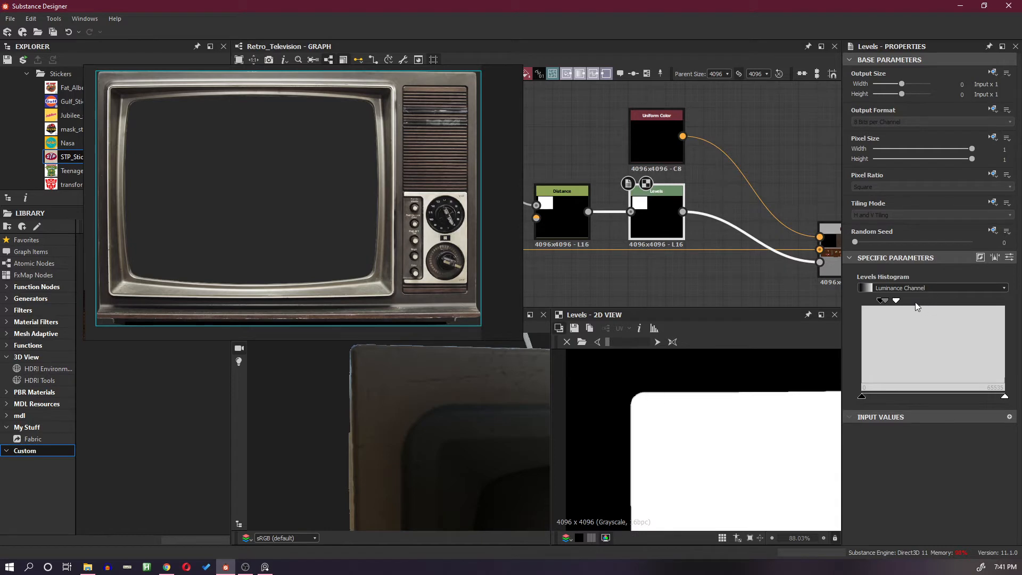
mouse_move(898, 302)
left_mouse_down()
mouse_move(948, 302)
mouse_move(887, 301)
mouse_move(911, 304)
mouse_move(900, 305)
left_mouse_up()
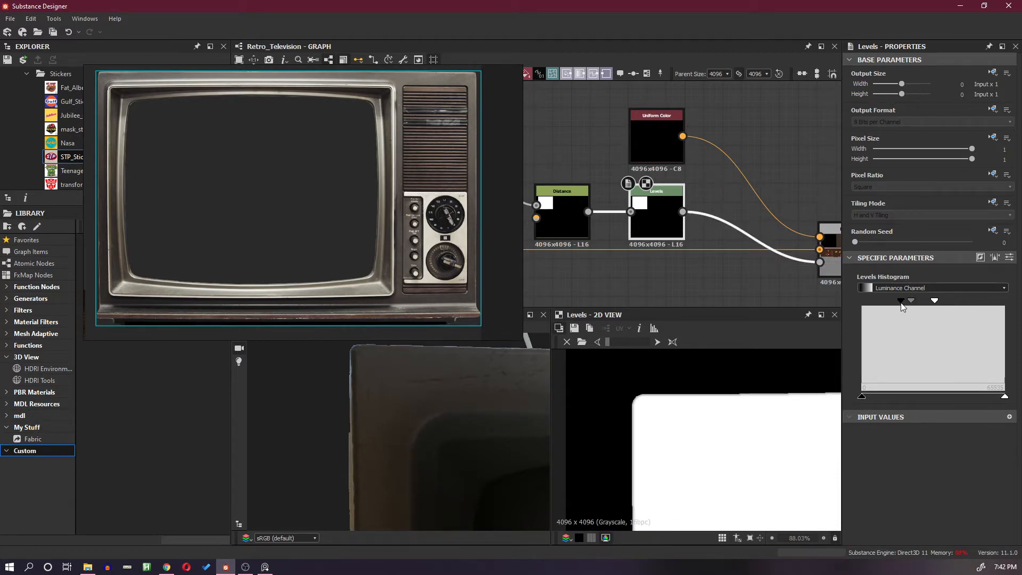
left_click_drag(444, 434, 421, 417)
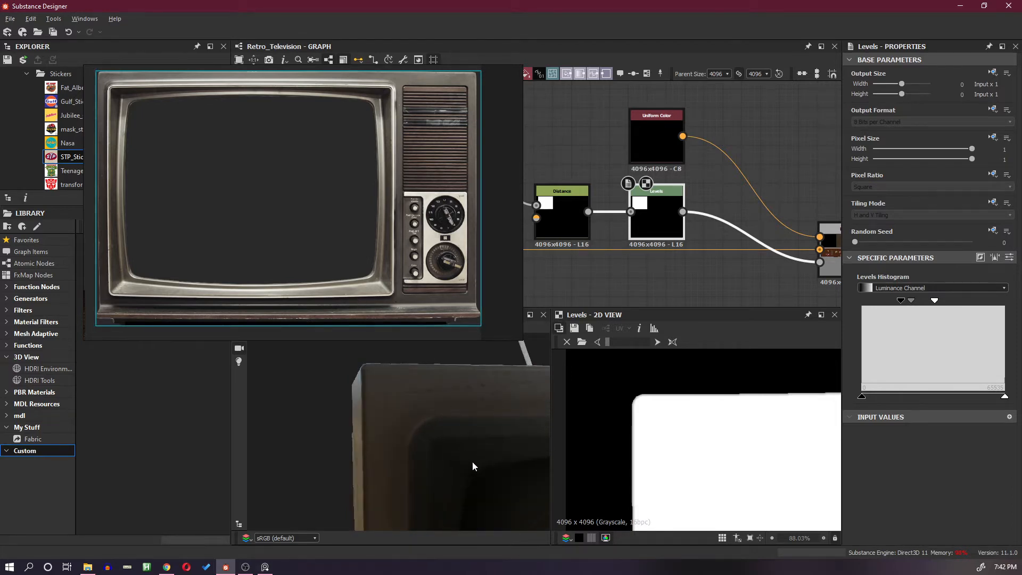
Insert a Blend node between the Levels output and the mask input of the final Blend, rearranging the neighbouring nodes to make room.
left_click_drag(473, 466, 390, 406)
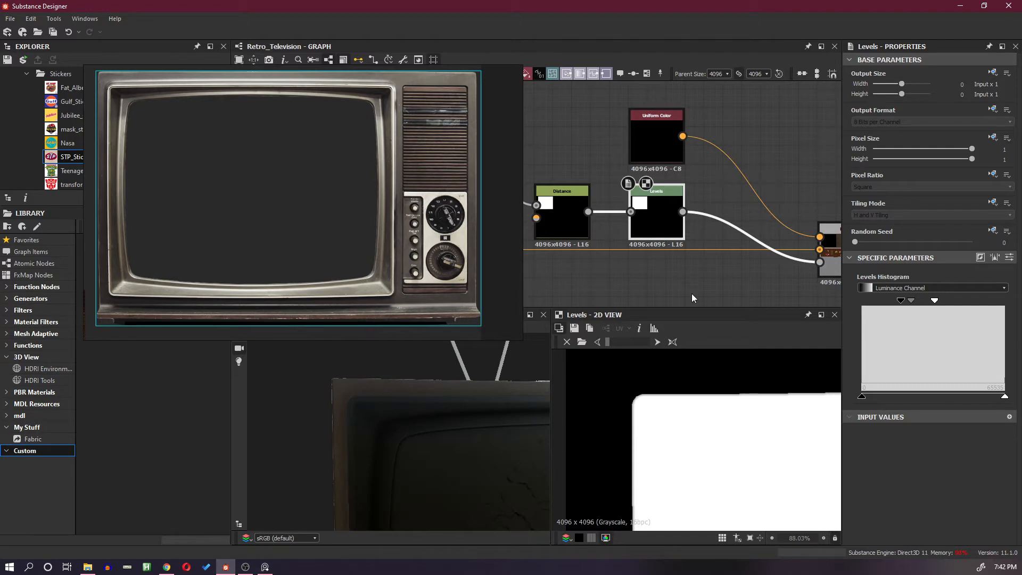
left_click_drag(728, 199, 711, 230)
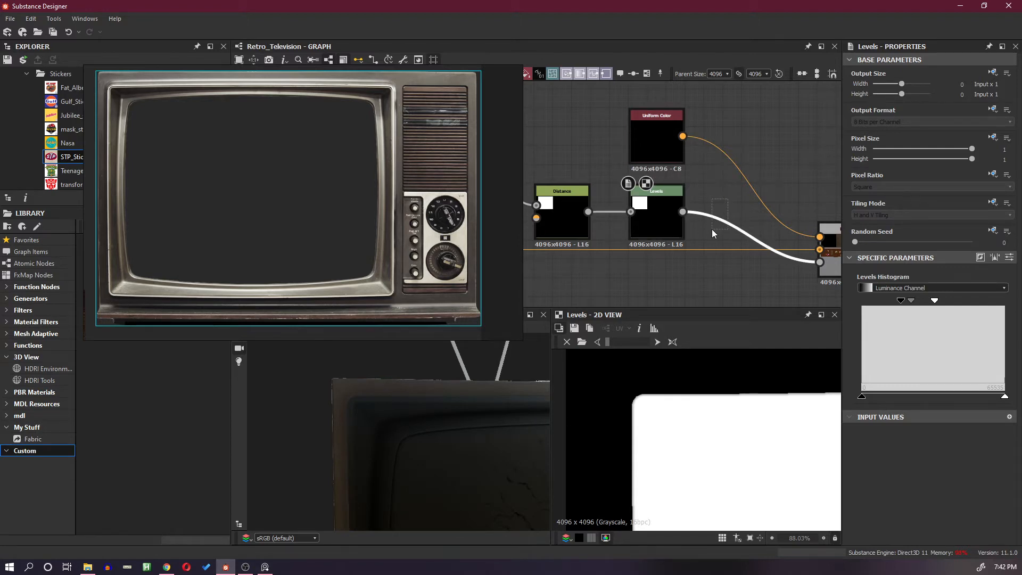
key("space")
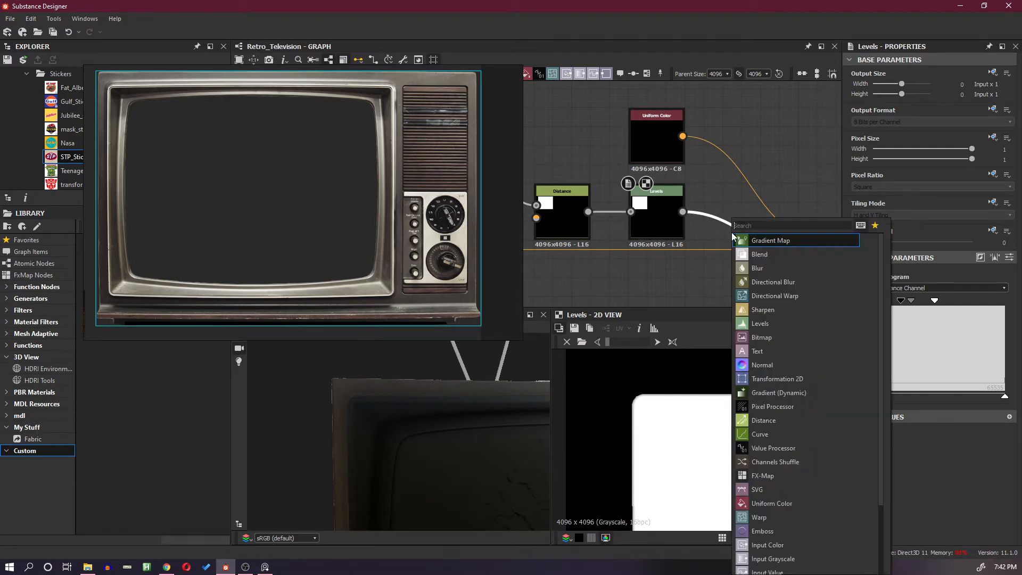
left_click(788, 252)
left_click_drag(759, 247, 743, 294)
scroll(722, 274, "down", 2)
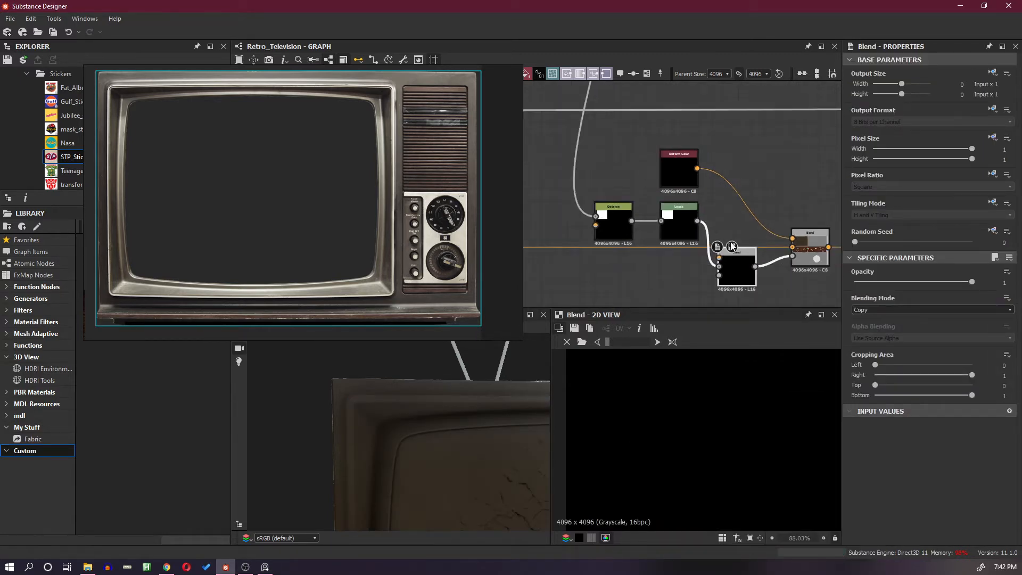
left_click_drag(736, 259, 729, 225)
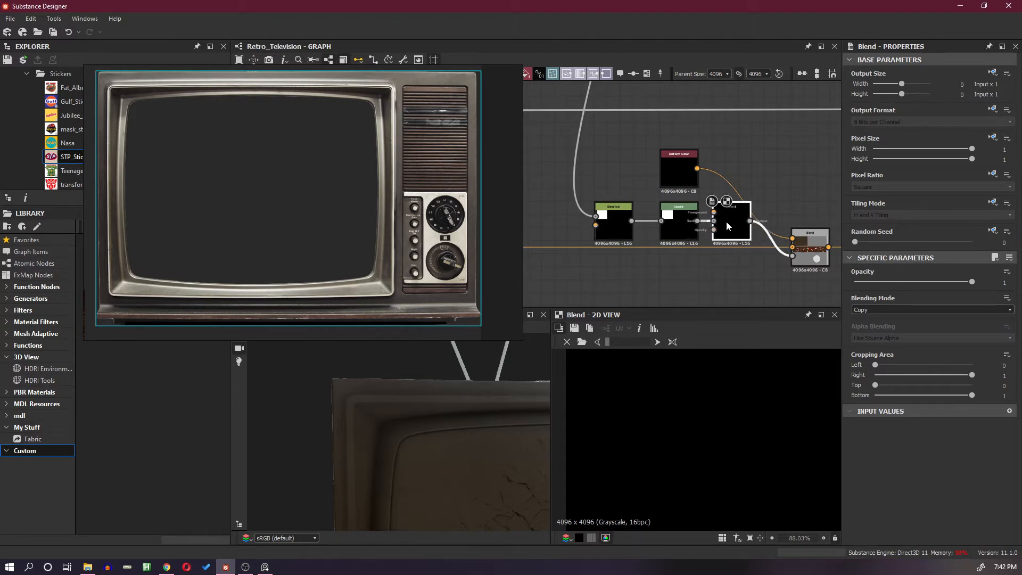
left_click_drag(690, 184, 756, 155)
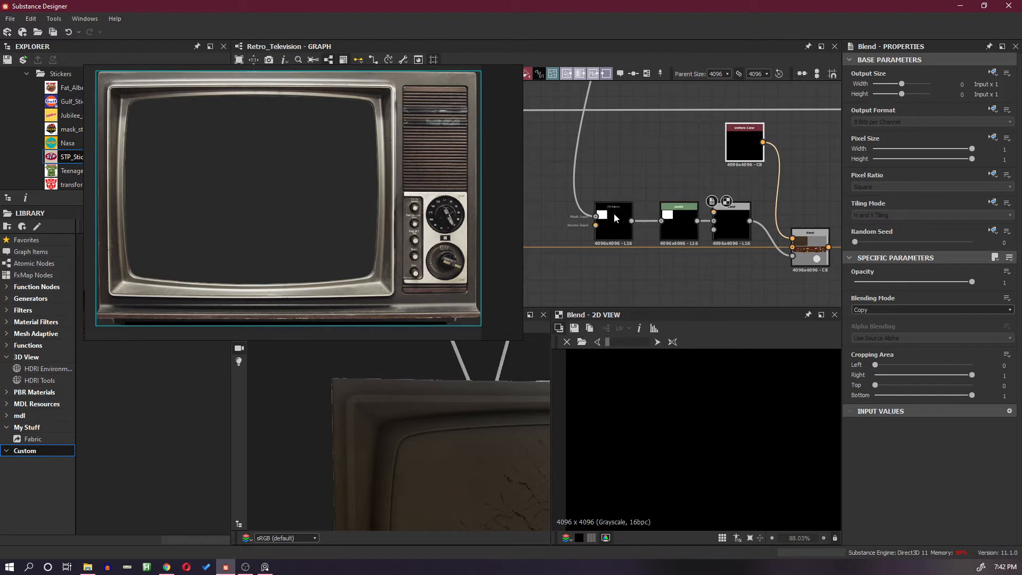
left_click_drag(614, 213, 617, 173)
left_click(730, 229)
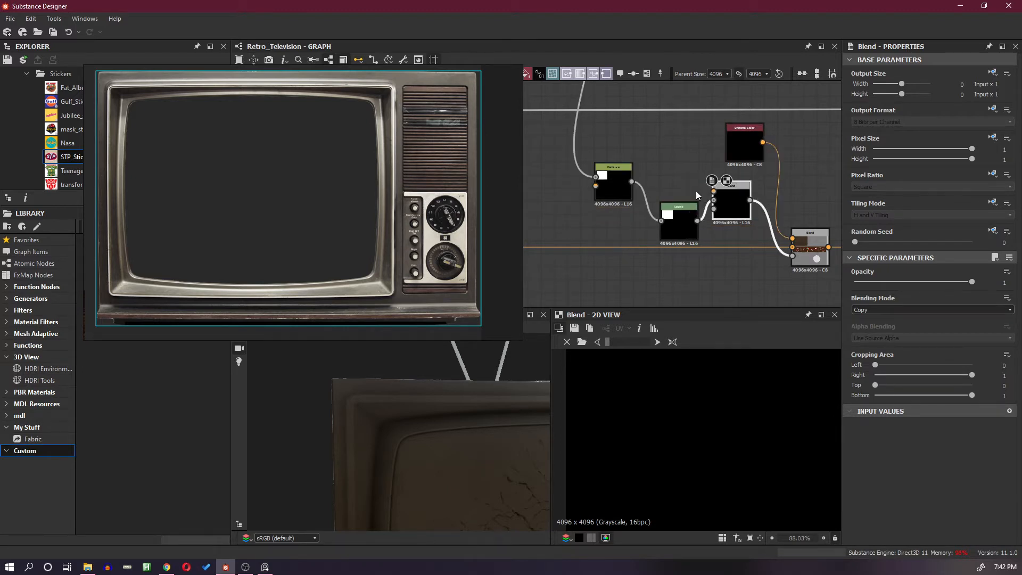
Add a second Levels node from the Distance output, connect it to the new Blend's foreground and set the blending mode to Subtract.
scroll(696, 190, "up", 3)
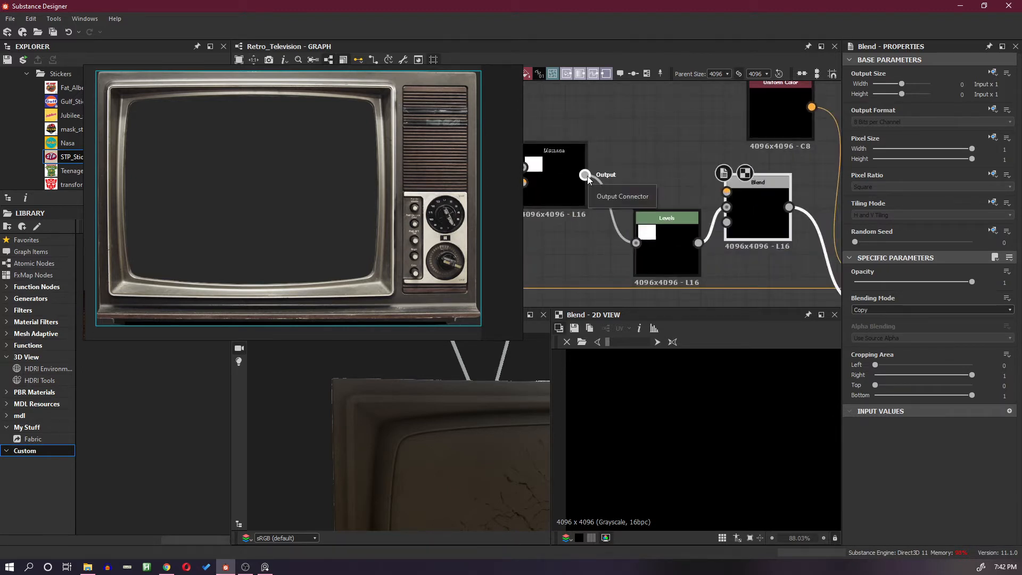
left_click_drag(587, 175, 627, 175)
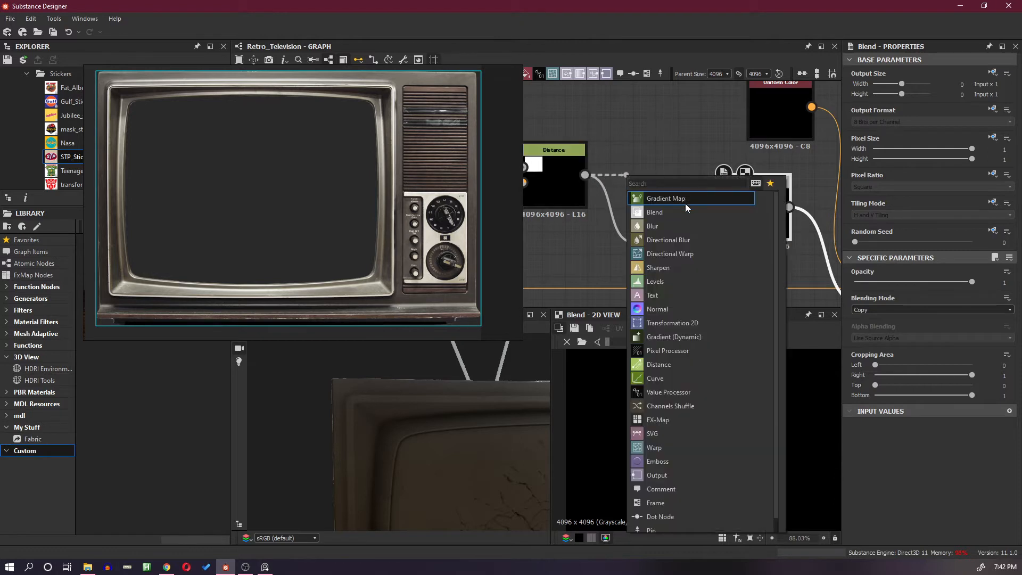
left_click(680, 283)
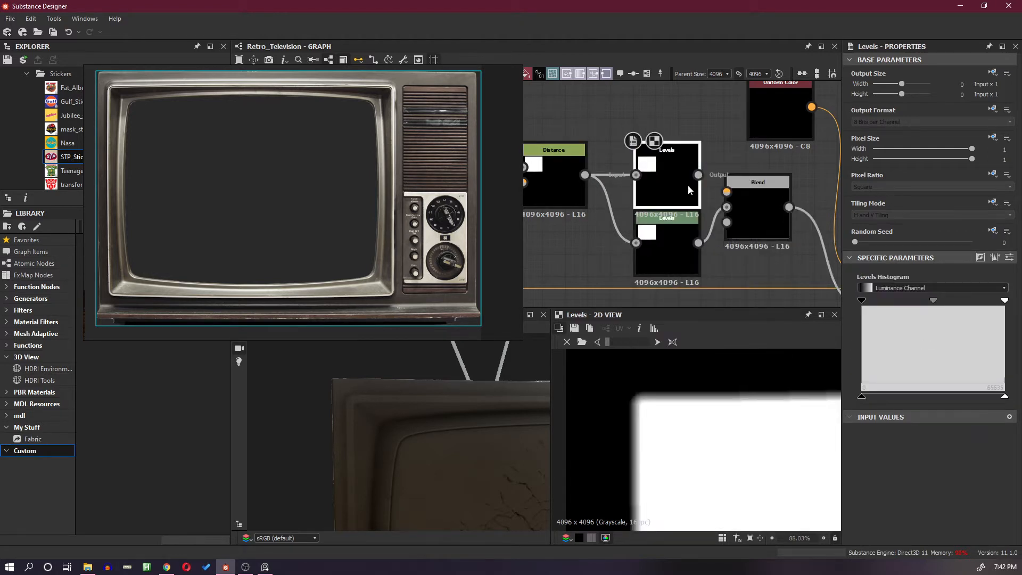
left_click_drag(698, 175, 725, 194)
left_click(751, 205)
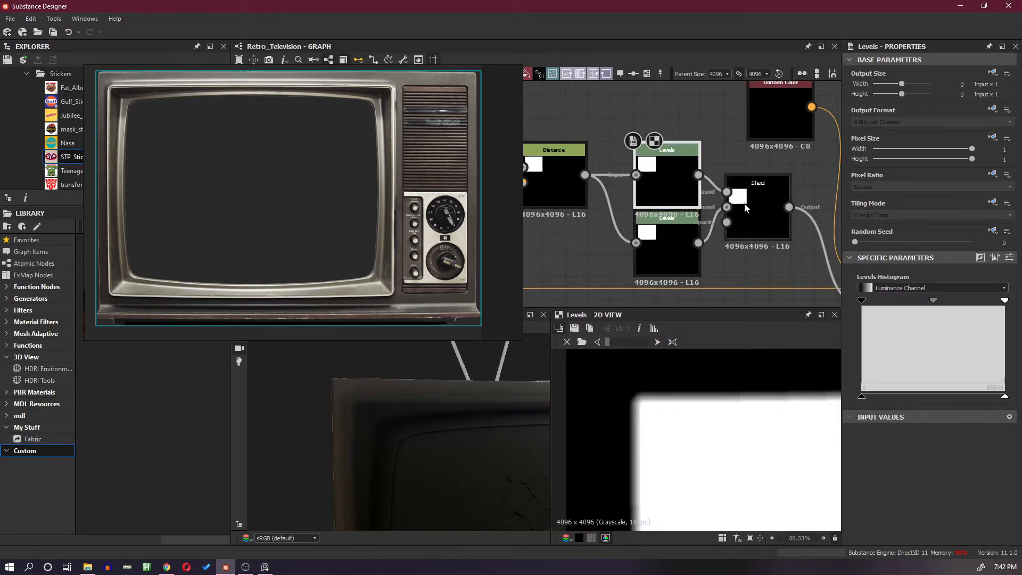
left_click(915, 310)
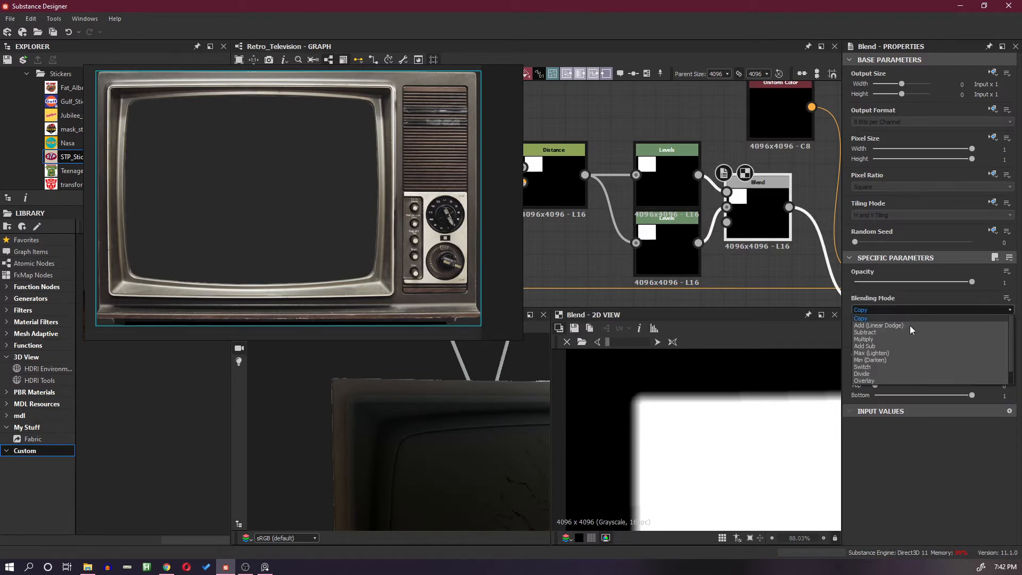
left_click(905, 334)
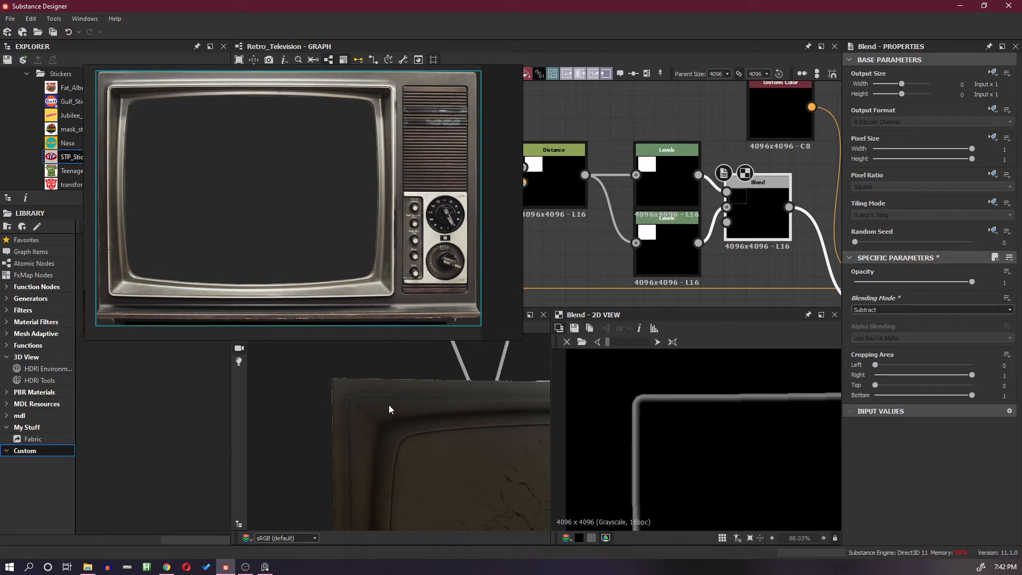
scroll(338, 392, "up", 5)
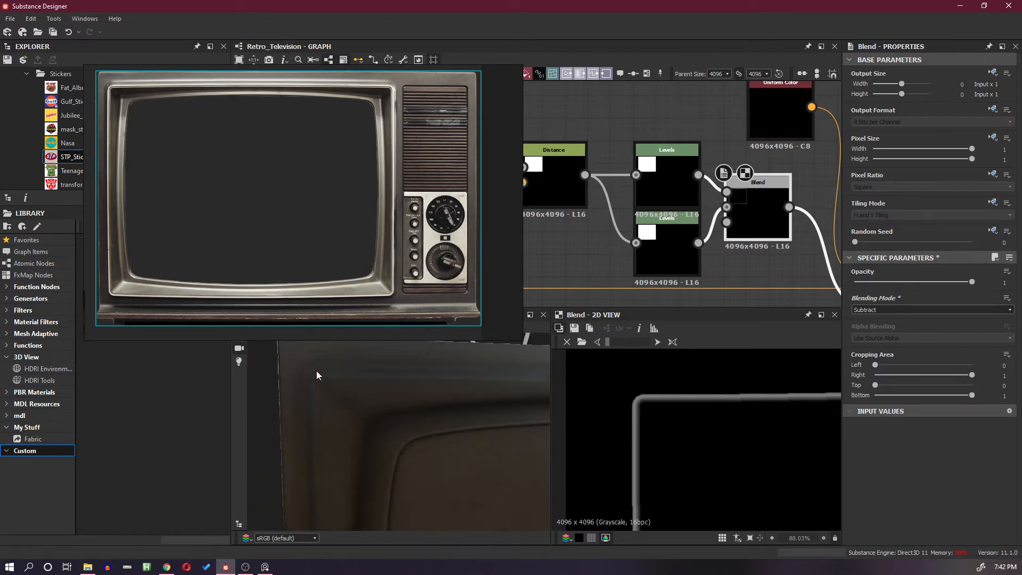
left_click_drag(316, 370, 410, 378)
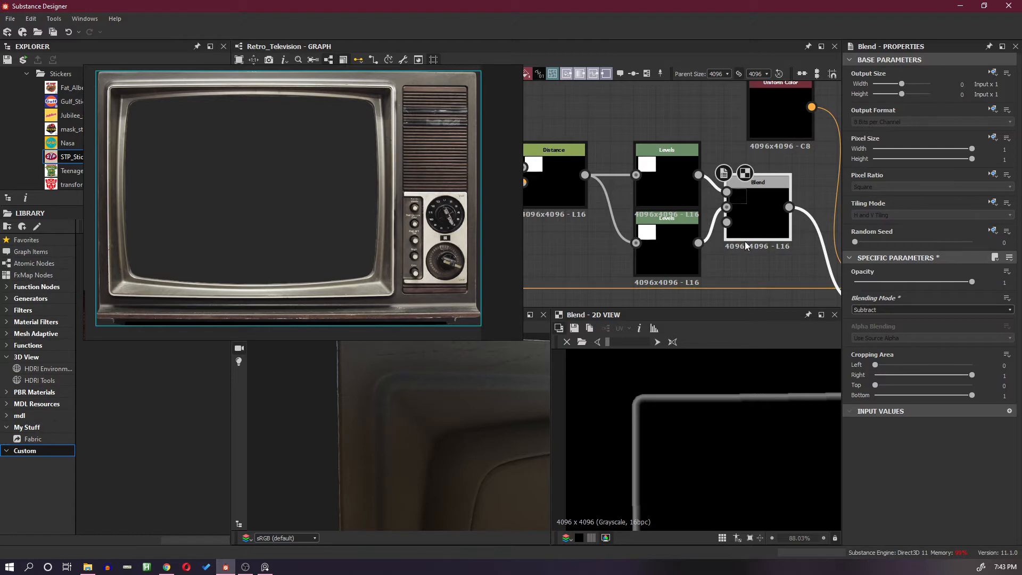
Try raising the input white and black points on the Levels node feeding the Blend's background, and undo both changes.
left_click(662, 248)
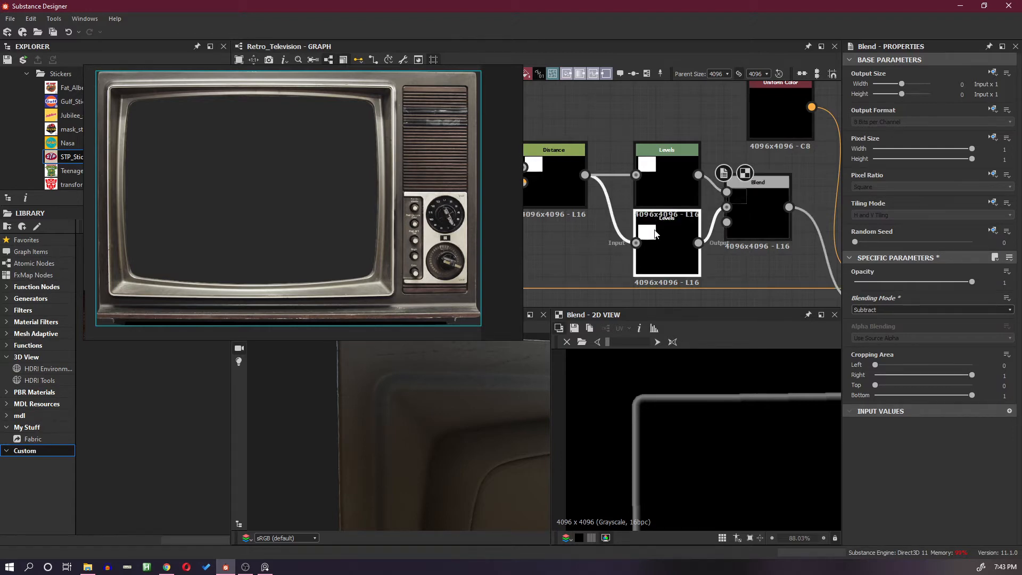
scroll(624, 381, "up", 2)
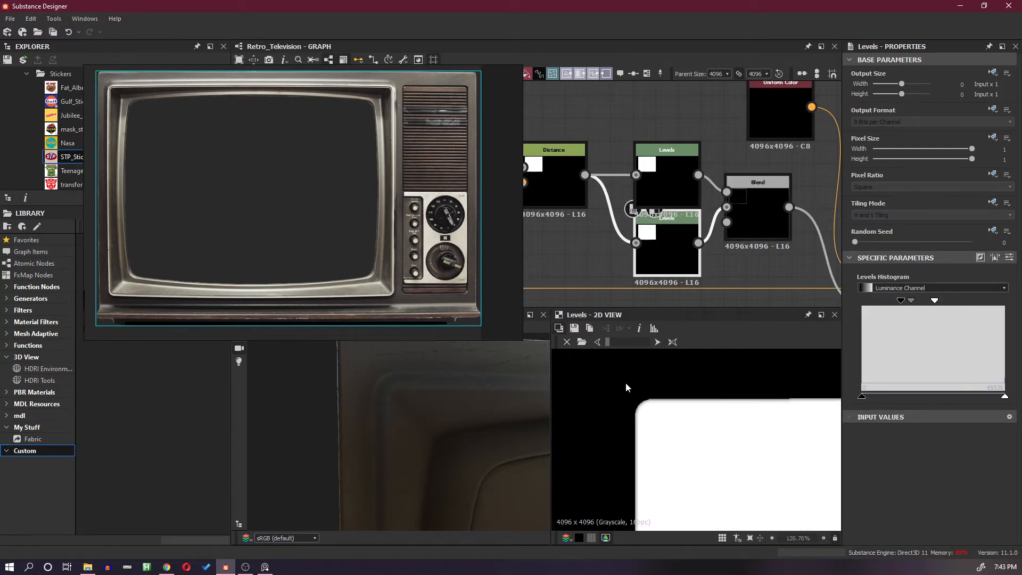
left_click_drag(935, 301, 969, 301)
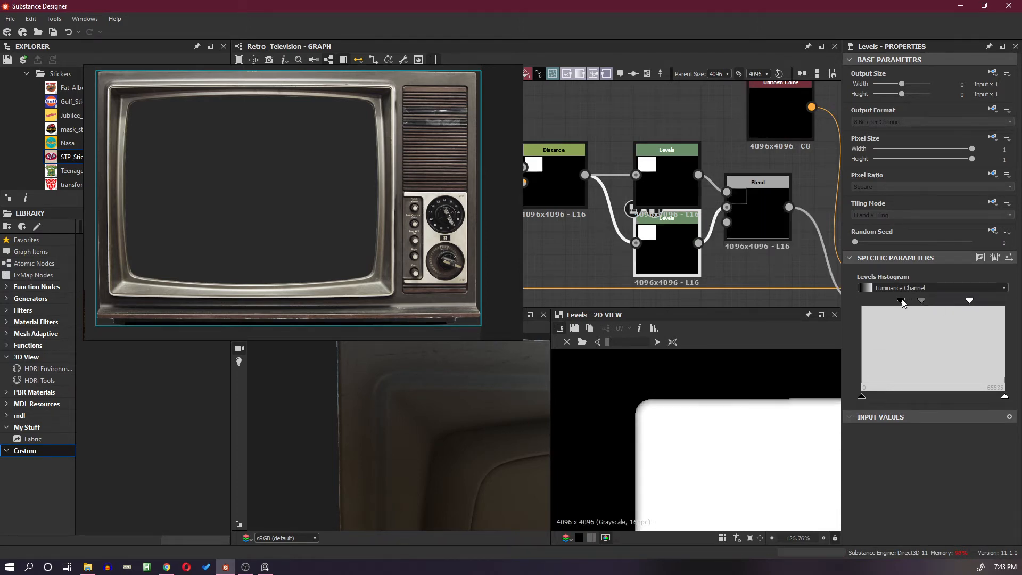
left_click_drag(901, 300, 922, 304)
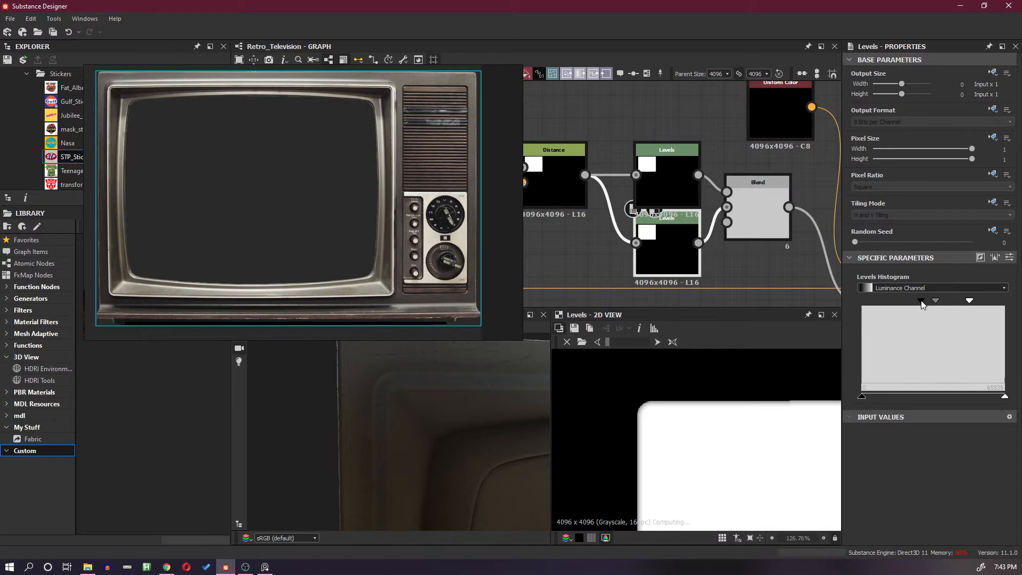
key("ctrl+z")
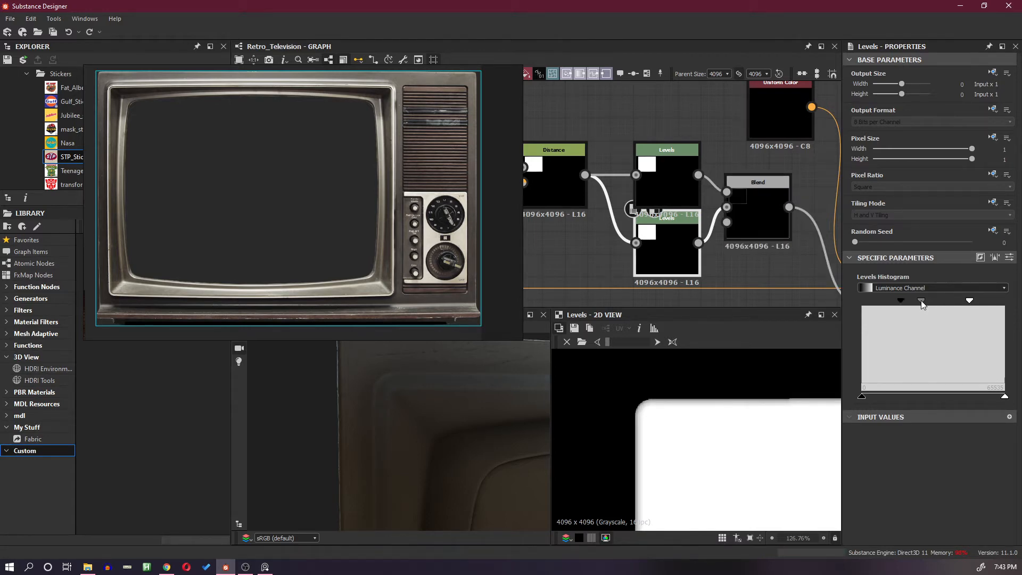
key("ctrl+z")
Lower the white point and raise the black point on the foreground Levels node to sharpen the outline mask, checking it on the model.
left_click(685, 190)
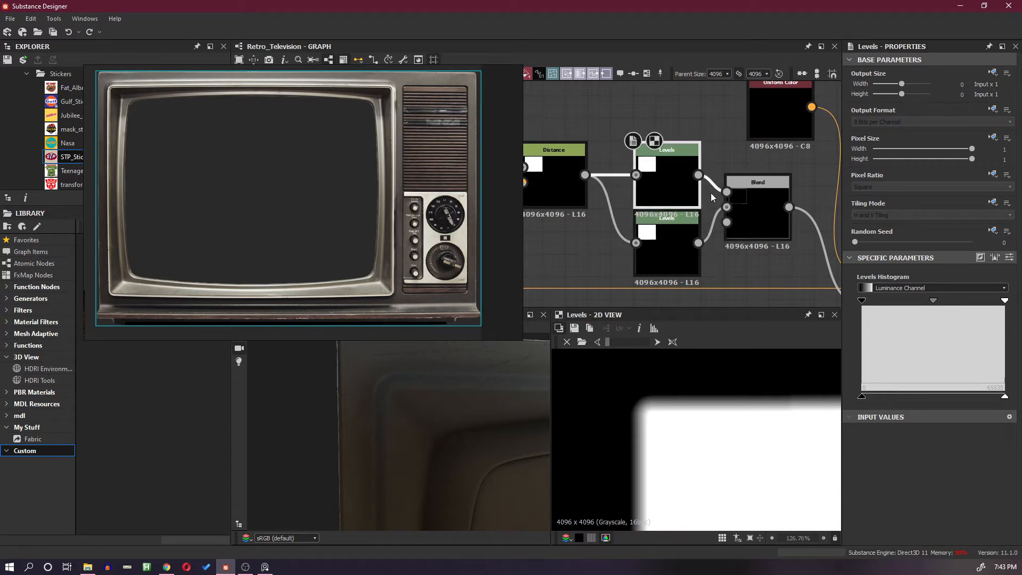
left_click_drag(1005, 302, 939, 302)
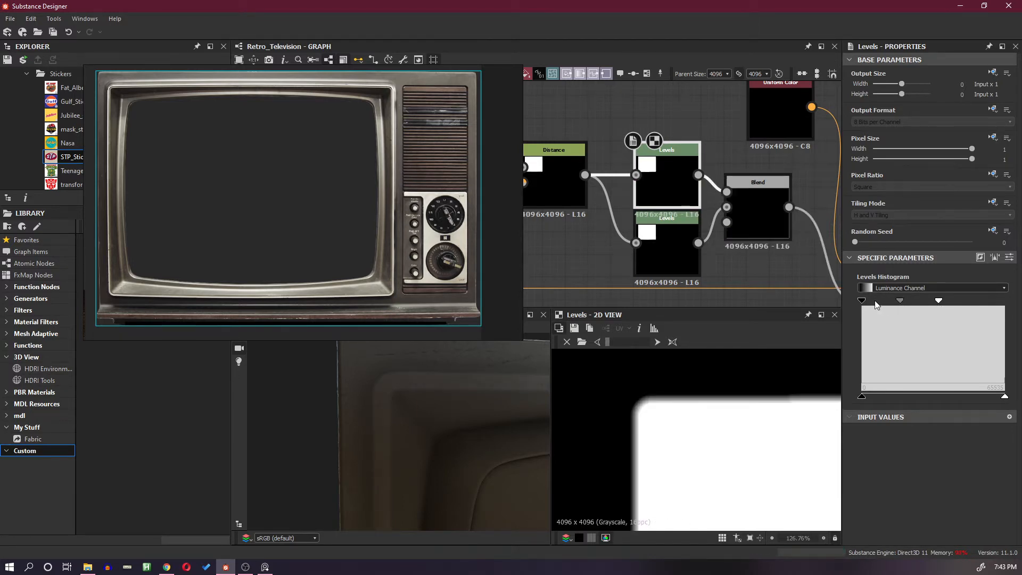
left_click_drag(862, 301, 908, 304)
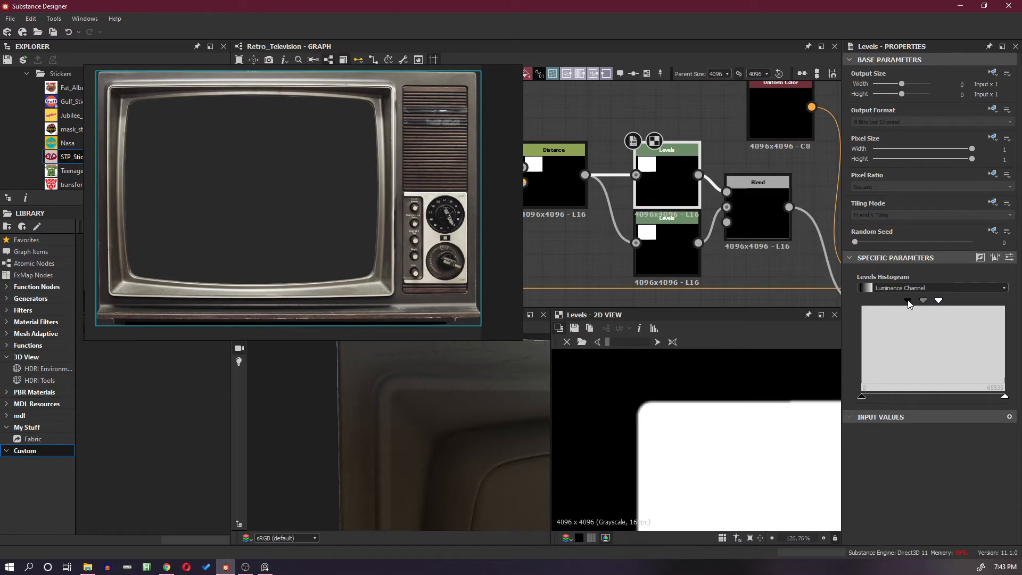
mouse_move(940, 300)
left_mouse_down()
mouse_move(966, 300)
mouse_move(930, 303)
mouse_move(961, 302)
mouse_move(945, 303)
left_mouse_up()
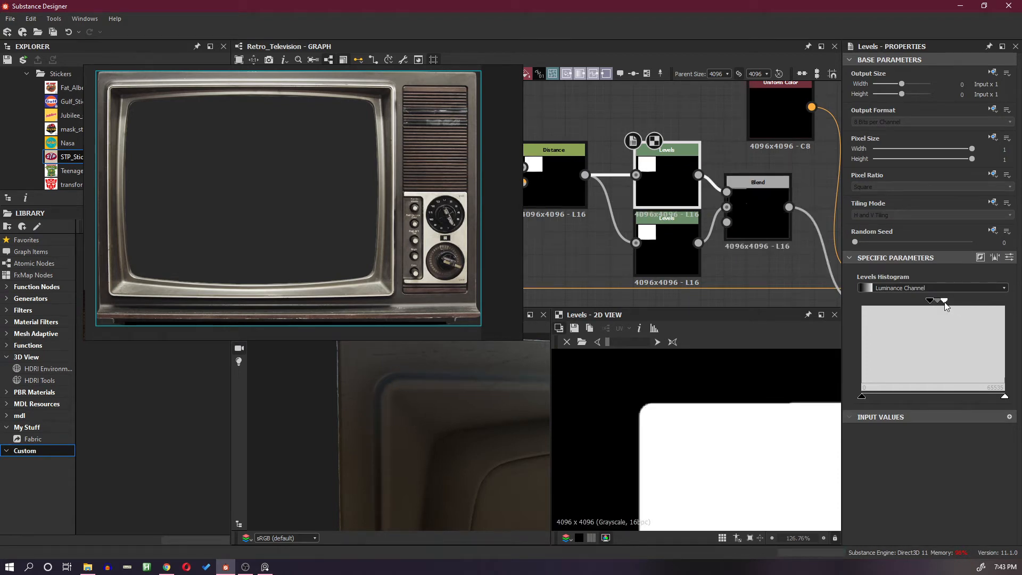
scroll(440, 390, "down", 5)
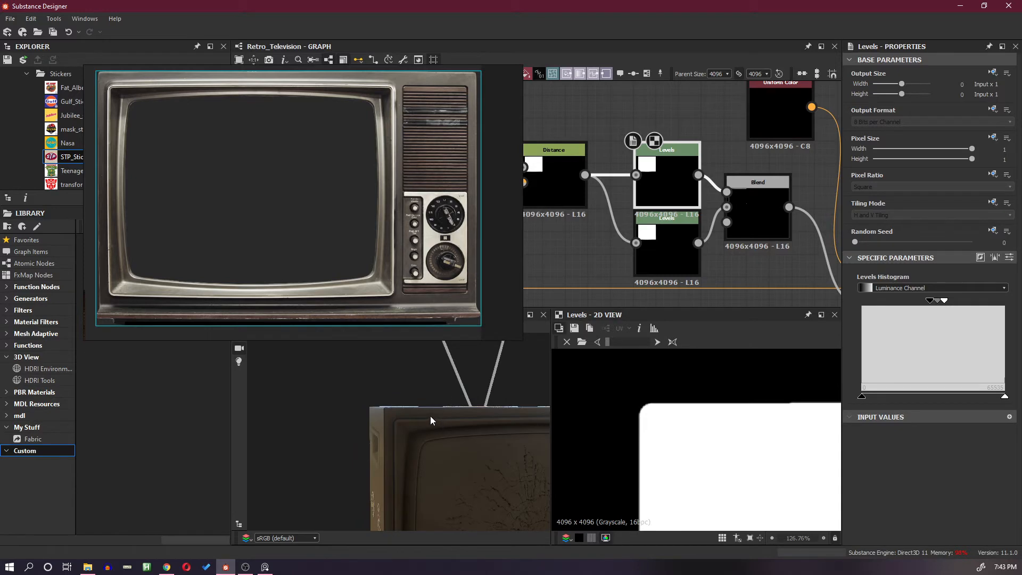
left_click_drag(430, 416, 458, 426)
middle_click_drag(457, 392, 455, 432)
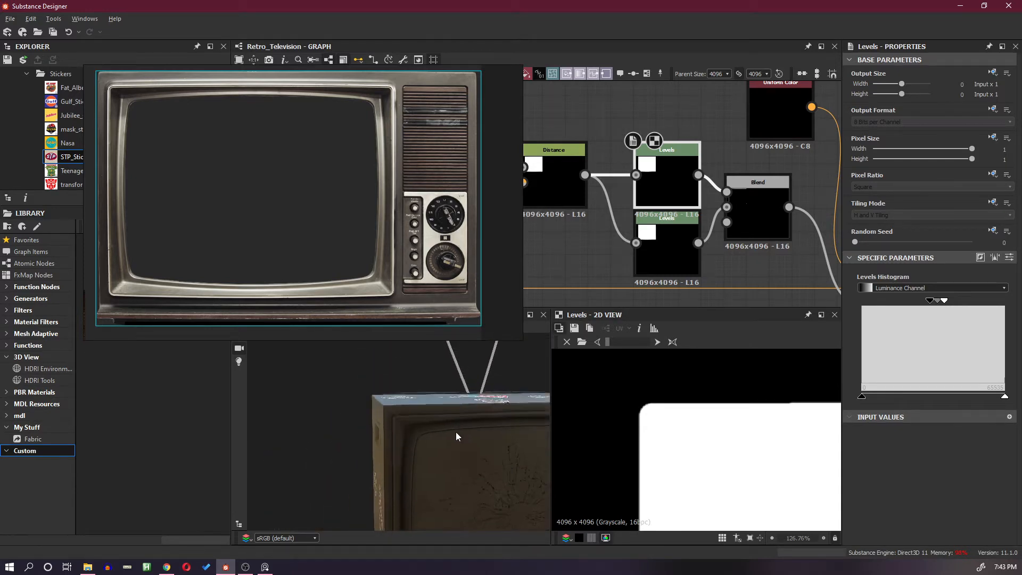
scroll(401, 404, "up", 5)
Place the Uniform Color node above the Levels nodes and sample its colour from the bright screen frame edge in the reference image.
scroll(390, 273, "up", 5)
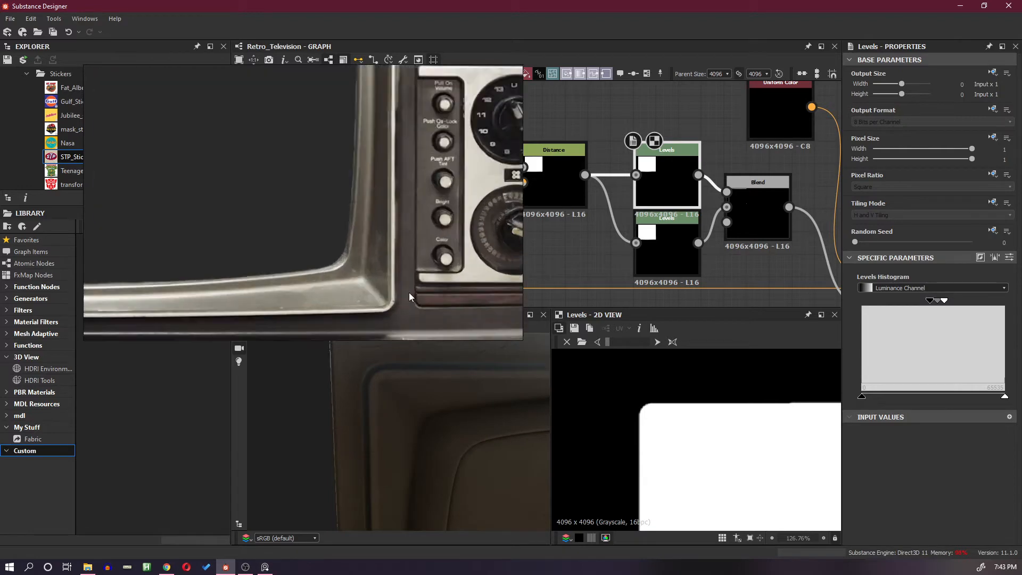
scroll(720, 166, "down", 2)
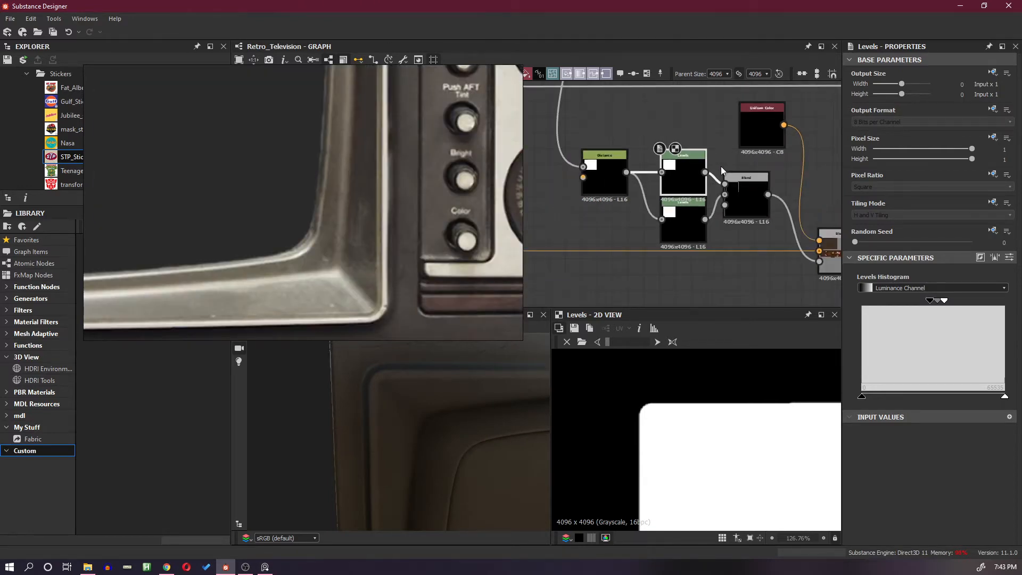
left_click_drag(775, 133, 692, 124)
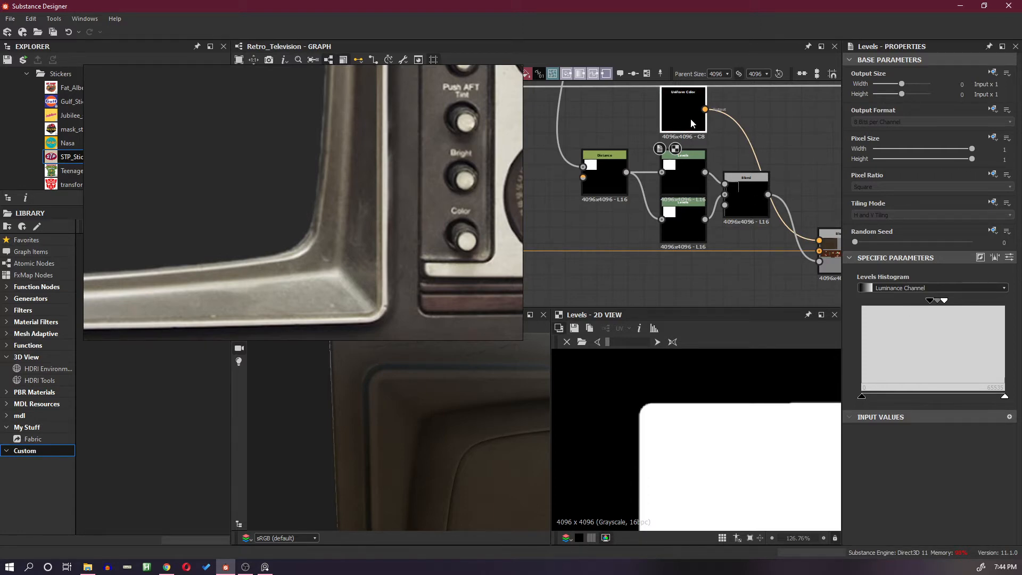
left_click(691, 119)
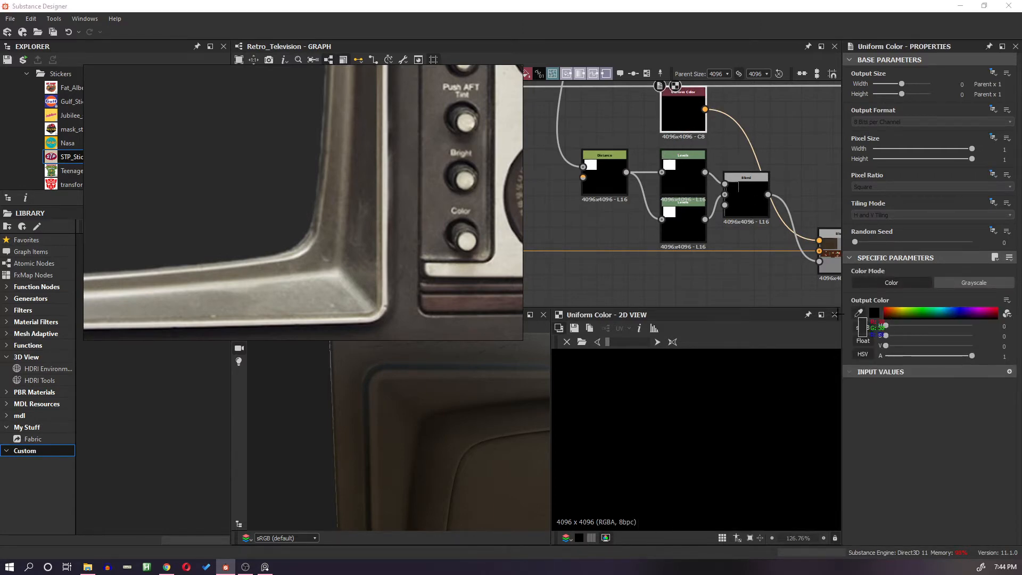
left_click(378, 319)
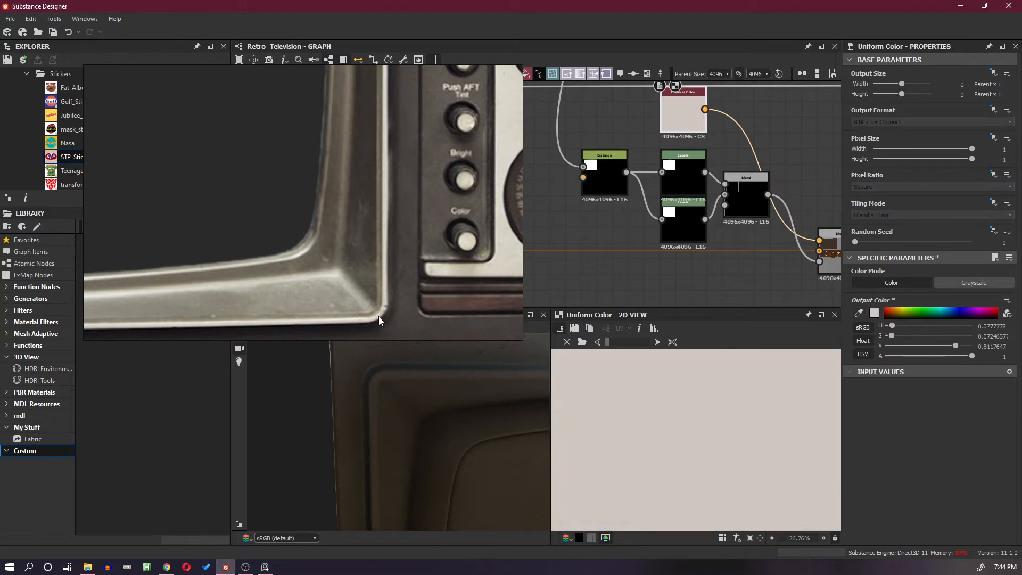
left_click(744, 210)
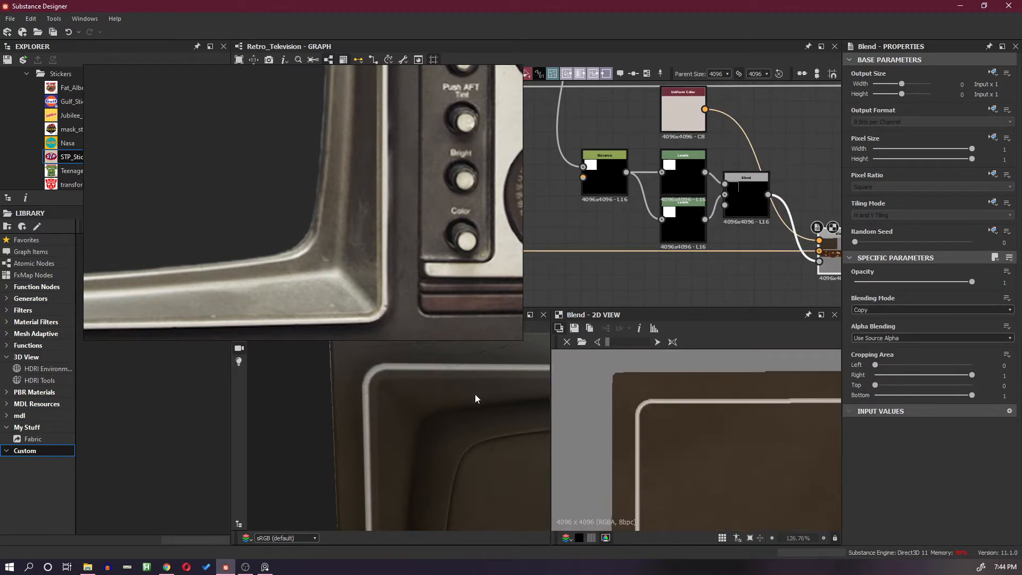
Check the light outline around the screen on the whole television and move the reference image off the graph.
scroll(475, 398, "down", 5)
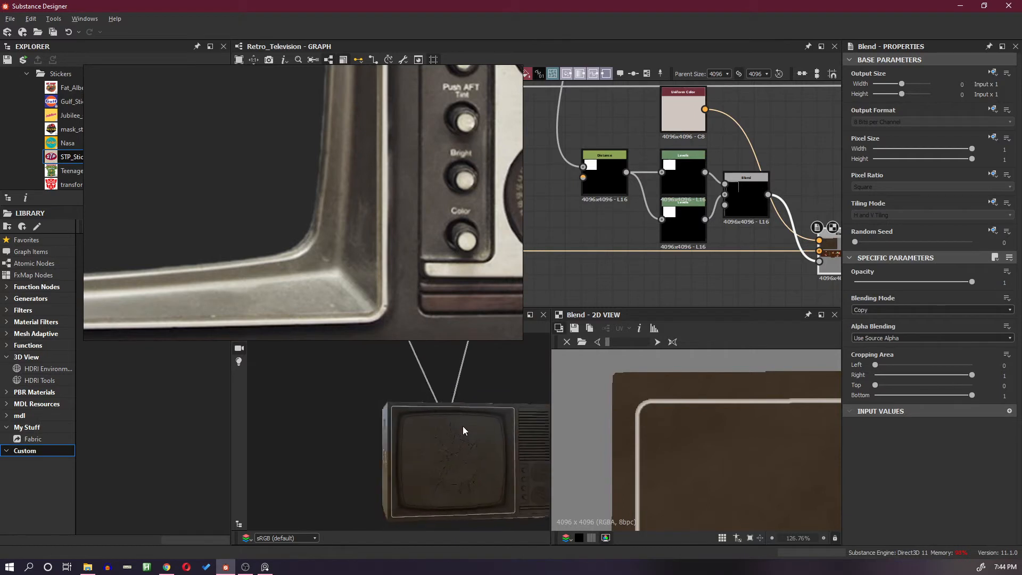
mouse_move(463, 427)
left_mouse_down()
mouse_move(459, 408)
mouse_move(469, 438)
left_mouse_up()
scroll(666, 181, "down", 3)
right_click_drag(466, 236, 1021, 239)
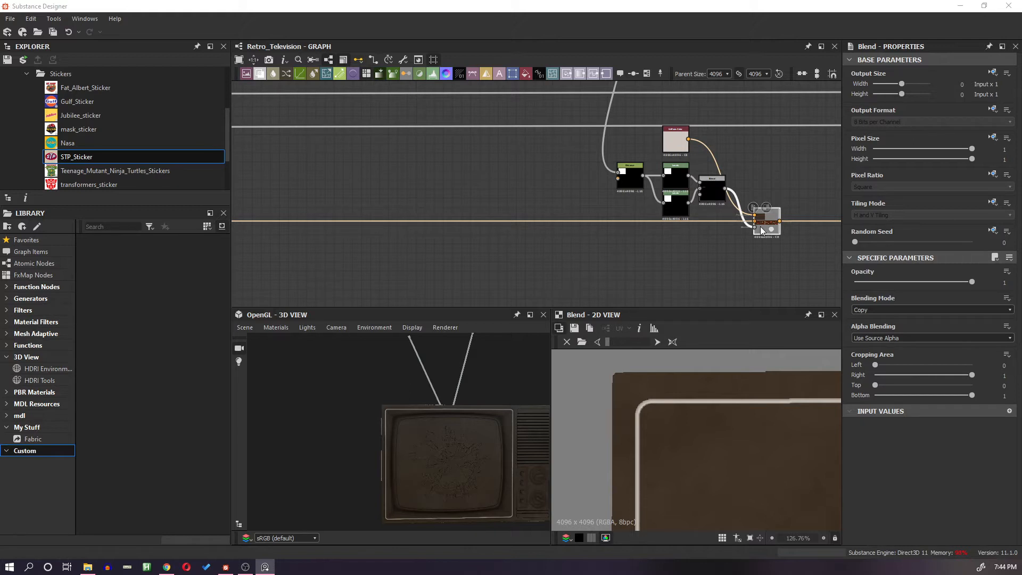
middle_click_drag(768, 228, 563, 242)
scroll(748, 270, "down", 2)
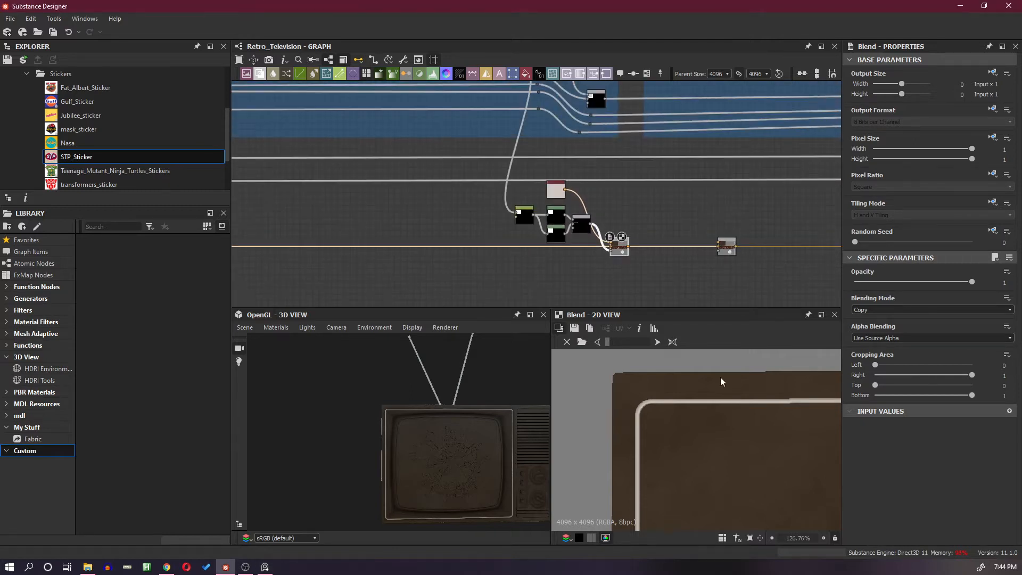
Move the Blend node that follows the outline Blend further along the colour line to make room between them.
scroll(721, 405, "down", 6)
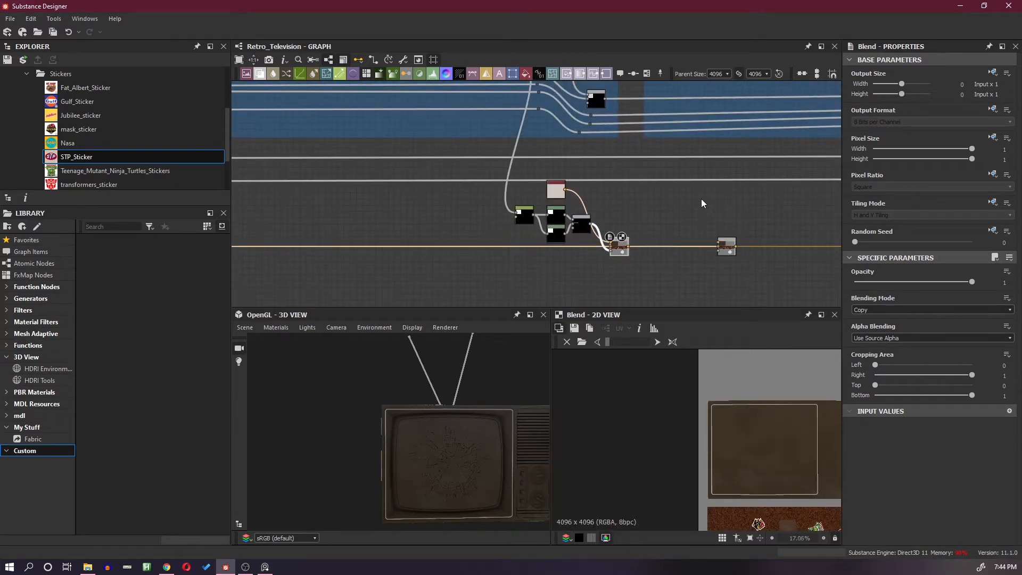
middle_click_drag(708, 211, 574, 271)
scroll(607, 232, "down", 3)
middle_click_drag(617, 225, 555, 289)
left_click_drag(555, 290, 652, 289)
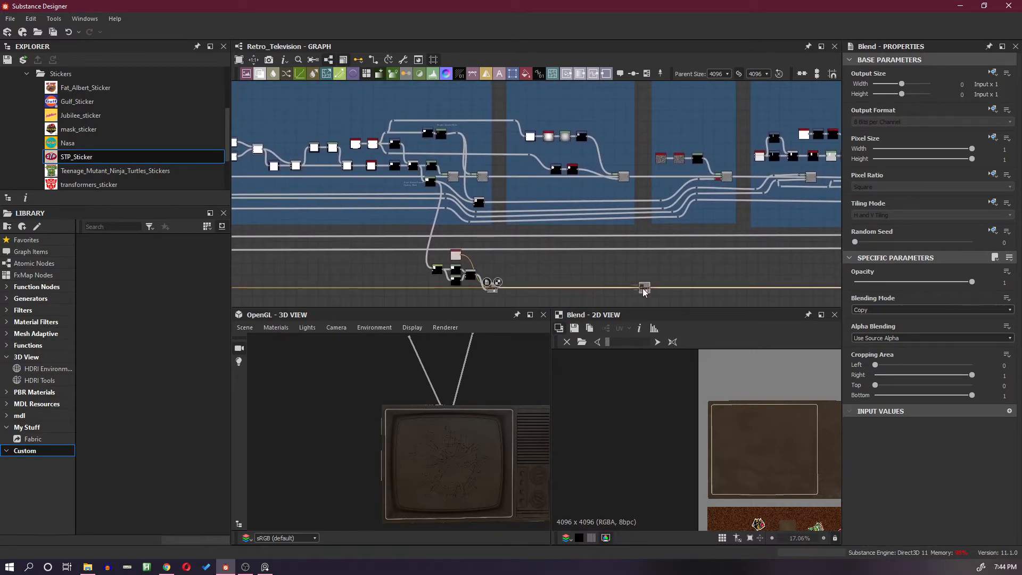
Examine the Transformation 2D and Levels outputs in the upper screen gradient chain of the blue frame.
scroll(608, 267, "up", 1)
scroll(561, 119, "up", 6)
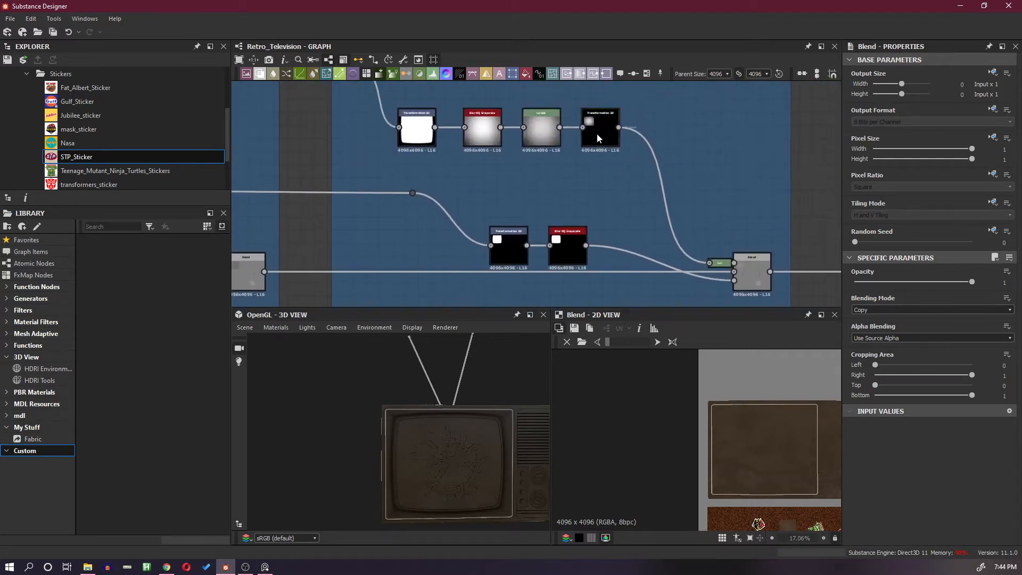
left_click(603, 141)
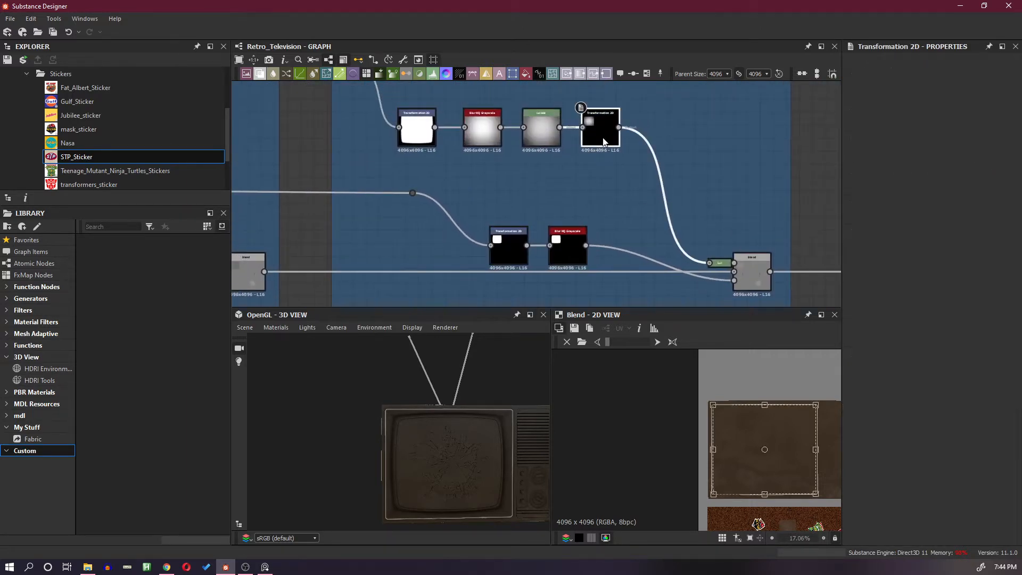
left_click(723, 264)
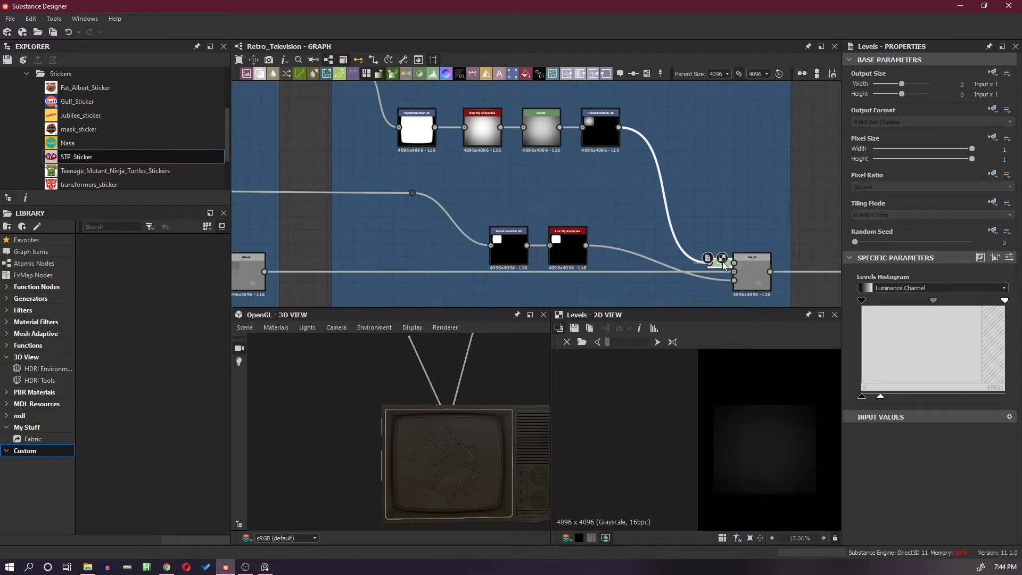
left_click(605, 141)
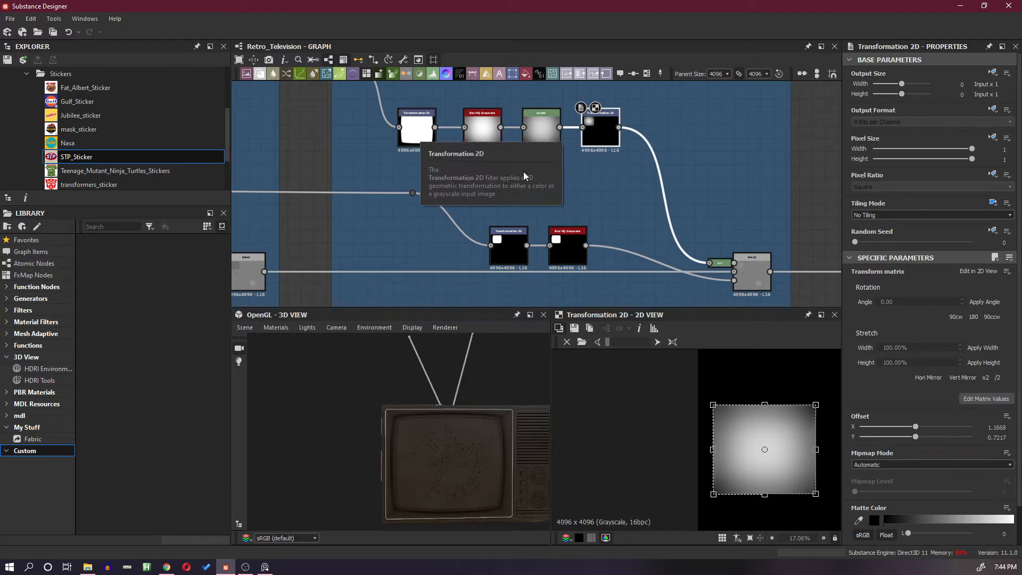
scroll(666, 189, "down", 5)
scroll(573, 186, "up", 5)
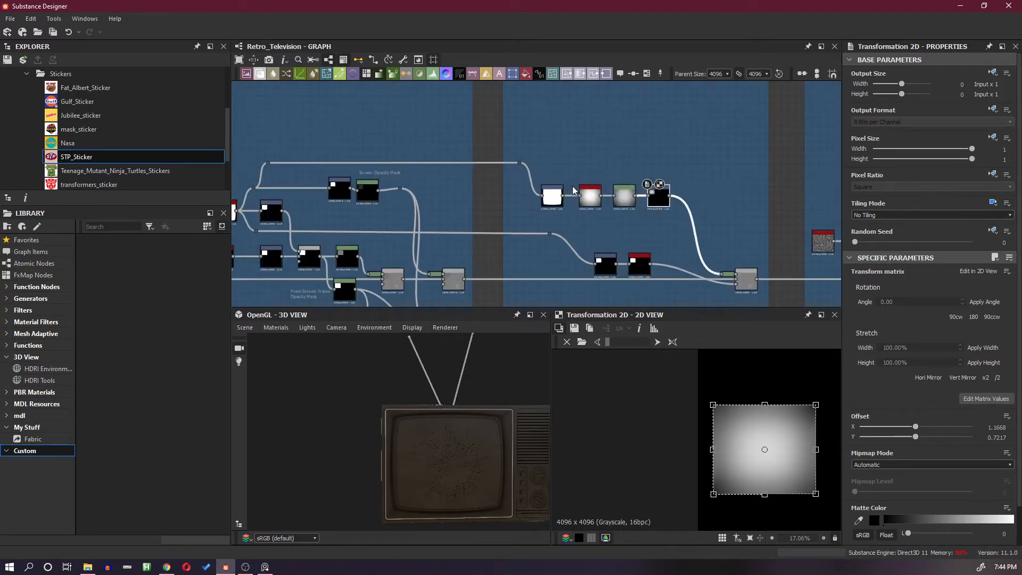
middle_click_drag(591, 219, 578, 168)
double_click(539, 164)
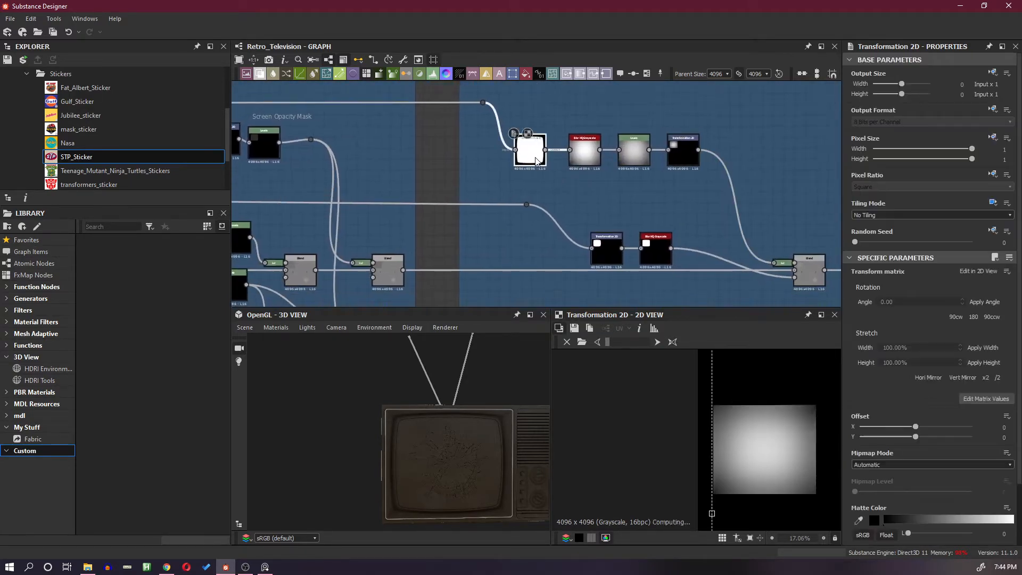
double_click(683, 152)
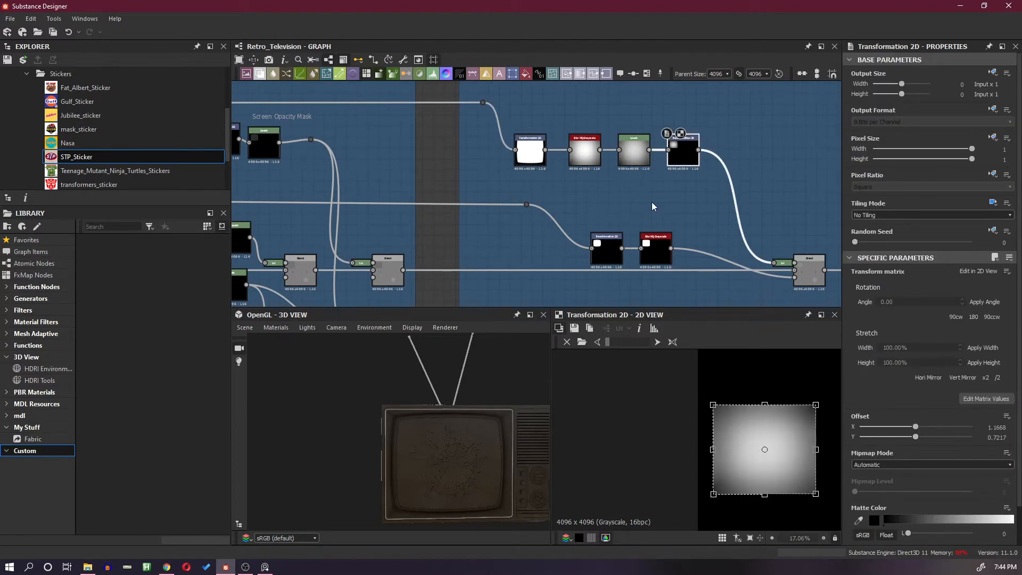
Examine the screen shape mask on the lower chain's Blur HQ Grayscale node and the Transformation 2D node before it.
middle_click_drag(652, 202, 617, 134)
double_click(626, 186)
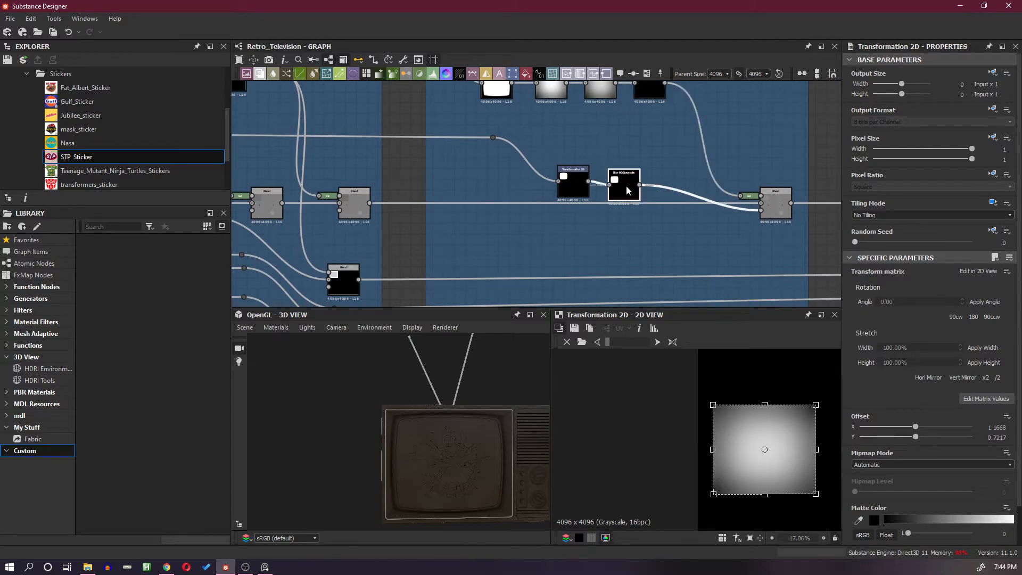
left_click_drag(626, 186, 625, 182)
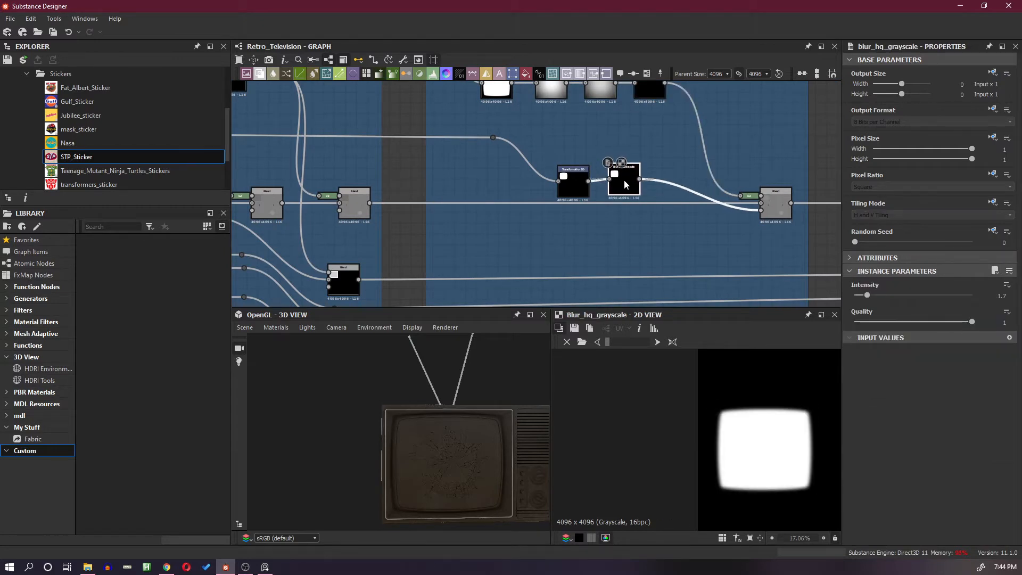
scroll(625, 182, "up", 5)
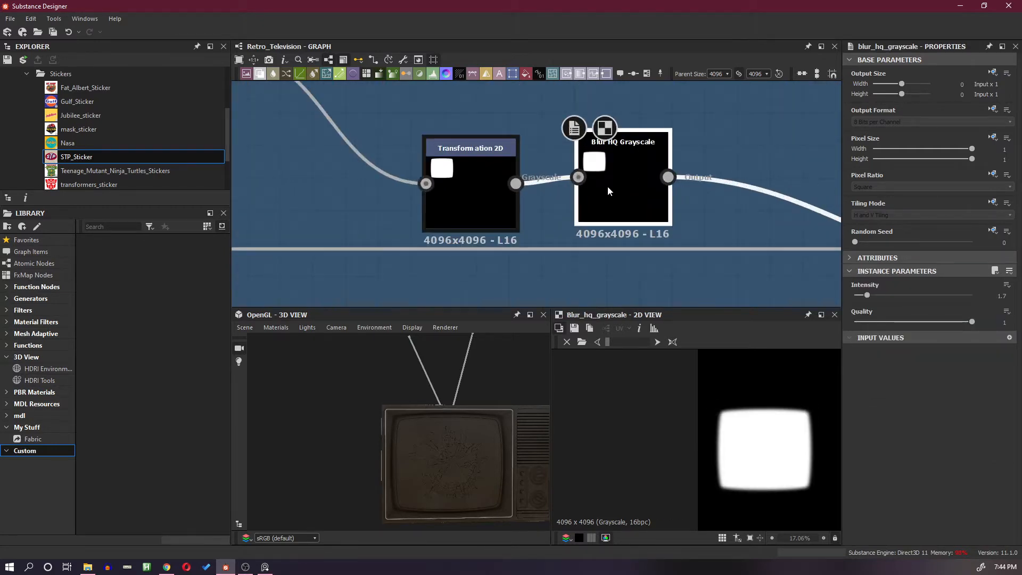
double_click(503, 198)
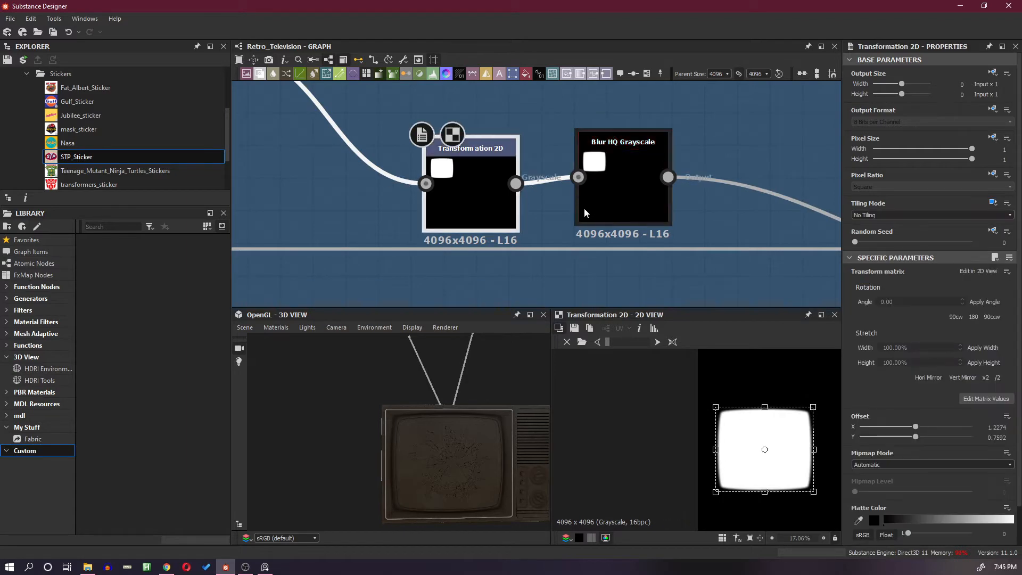
Insert a Blend node into the colour line after the outline Blend and place it close to the following Blend.
scroll(585, 212, "down", 7)
middle_click_drag(666, 258, 660, 161)
scroll(660, 160, "down", 2)
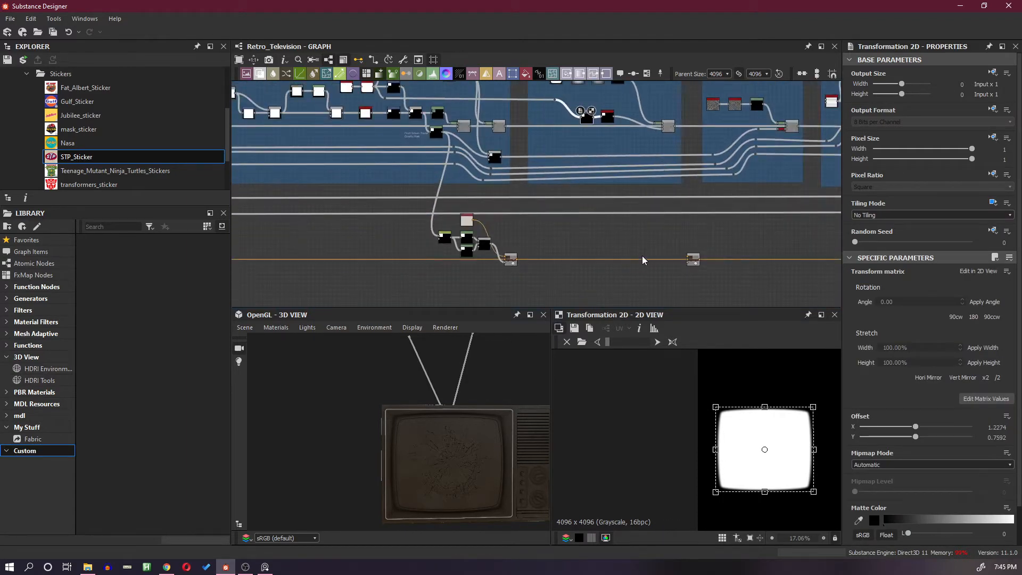
key("space")
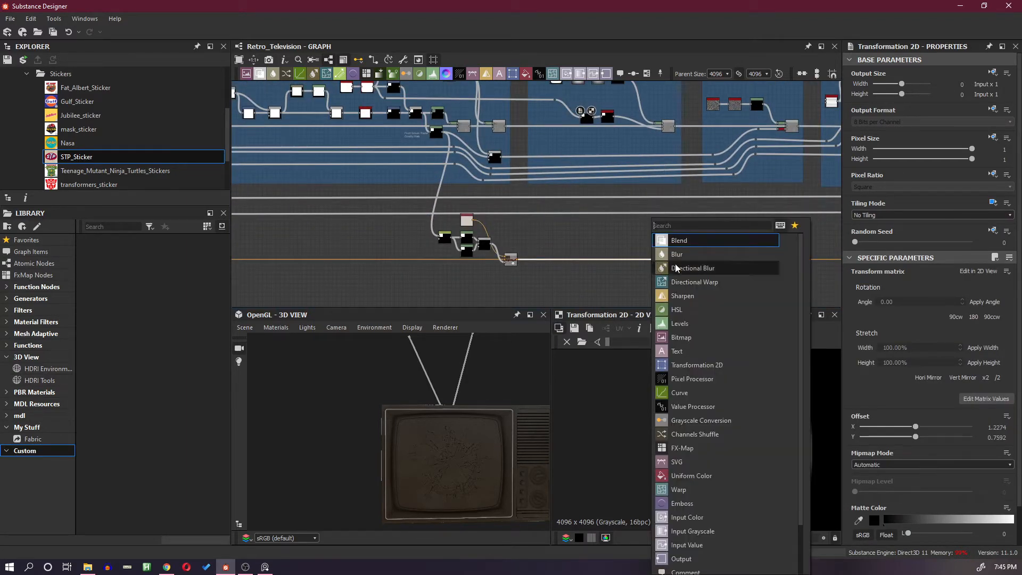
left_click(698, 240)
scroll(602, 282, "up", 3)
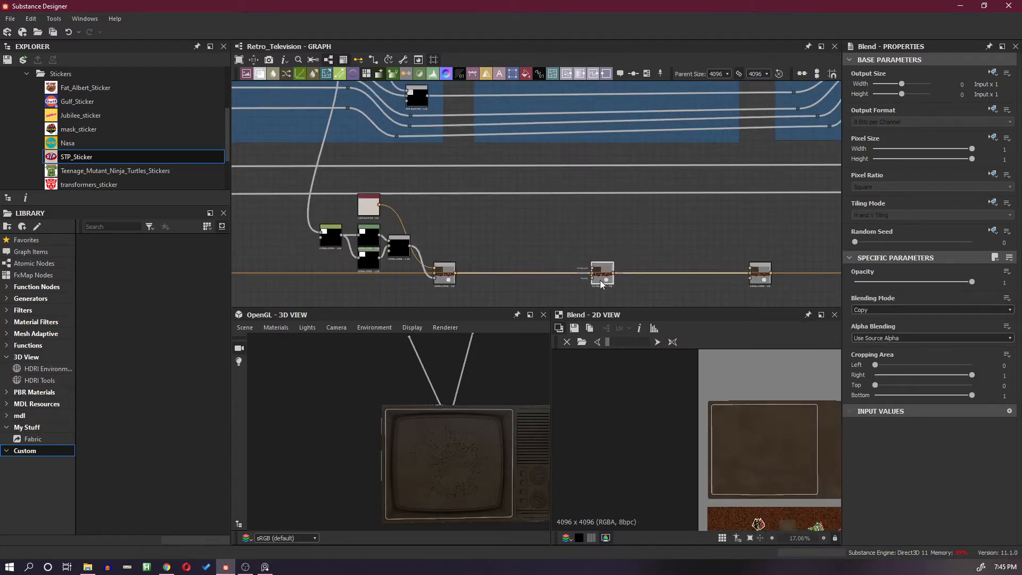
left_click_drag(600, 281, 675, 281)
Connect the unblurred Transformation 2D screen mask to the new Blend's opacity input, routing the link through a Dot node.
middle_click_drag(622, 157, 601, 150)
left_click(600, 138)
scroll(615, 264, "down", 2)
scroll(602, 151, "up", 1)
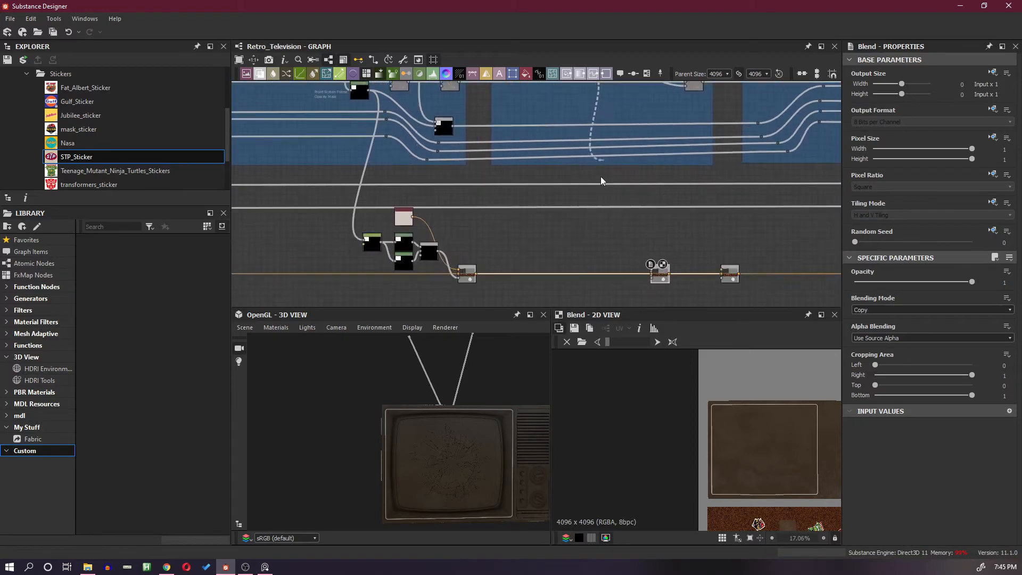
left_click(608, 280)
left_click(655, 279)
scroll(657, 279, "up", 2)
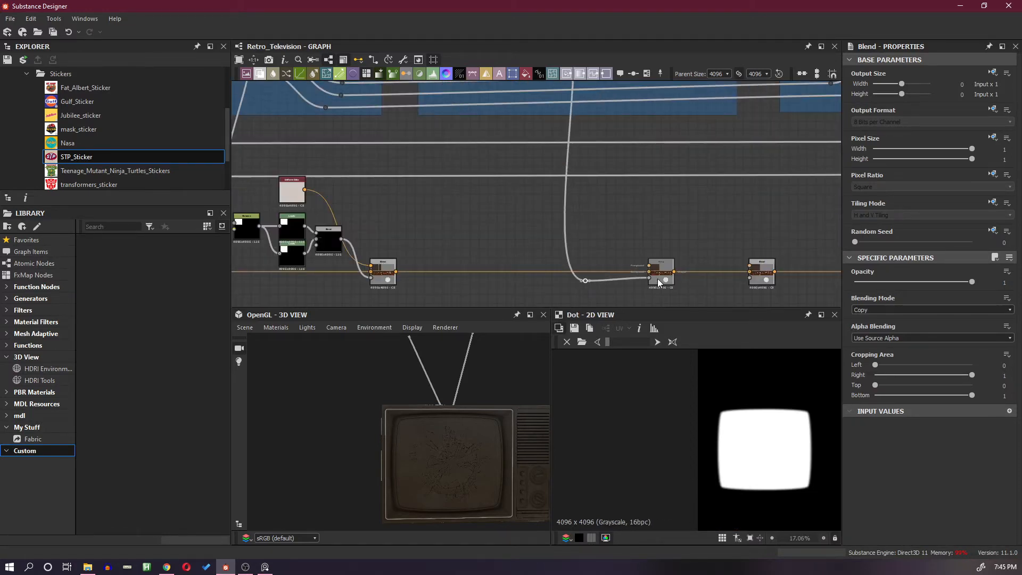
Add a black Uniform Color node and connect it to the first input of the screen-masked Blend node.
scroll(657, 279, "up", 3)
key("space")
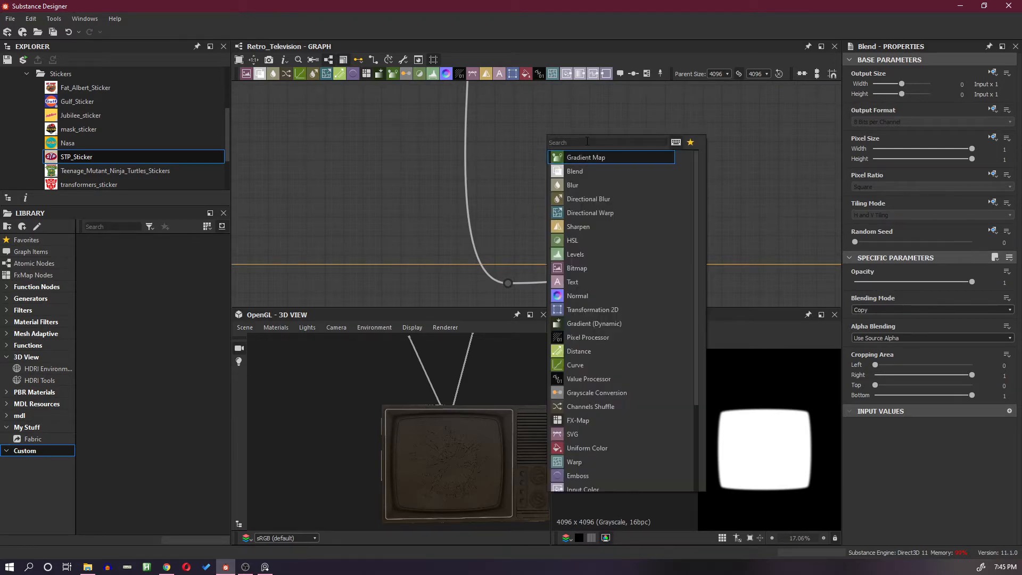
type("uni")
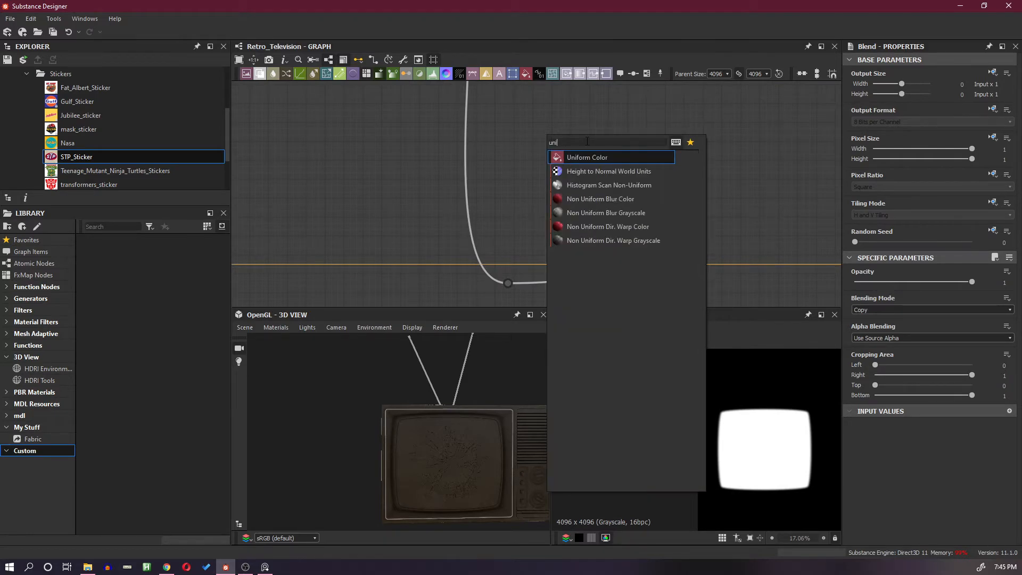
left_click(586, 157)
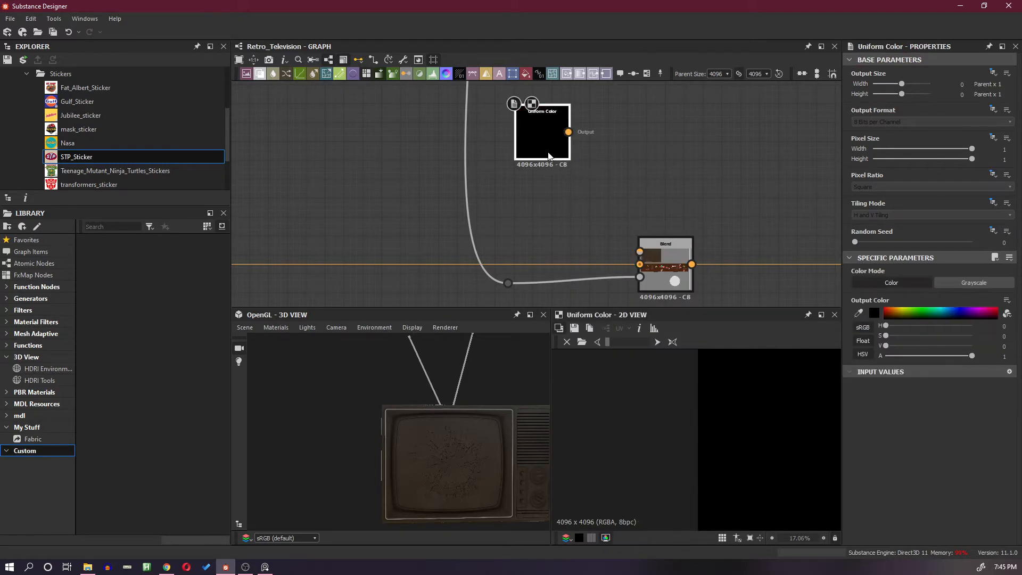
left_click_drag(548, 154, 557, 213)
scroll(472, 412, "up", 6)
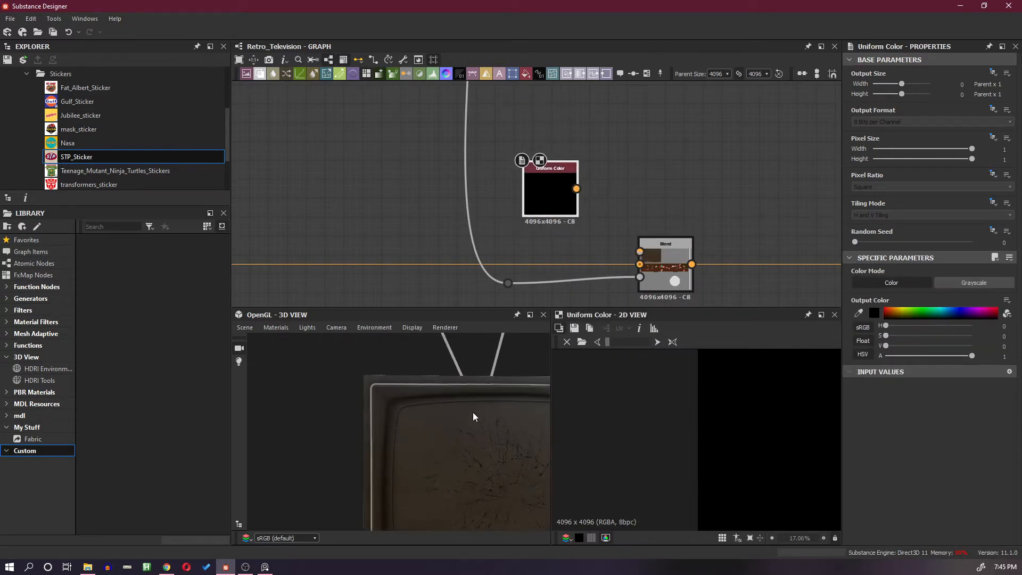
left_click_drag(438, 406, 436, 413)
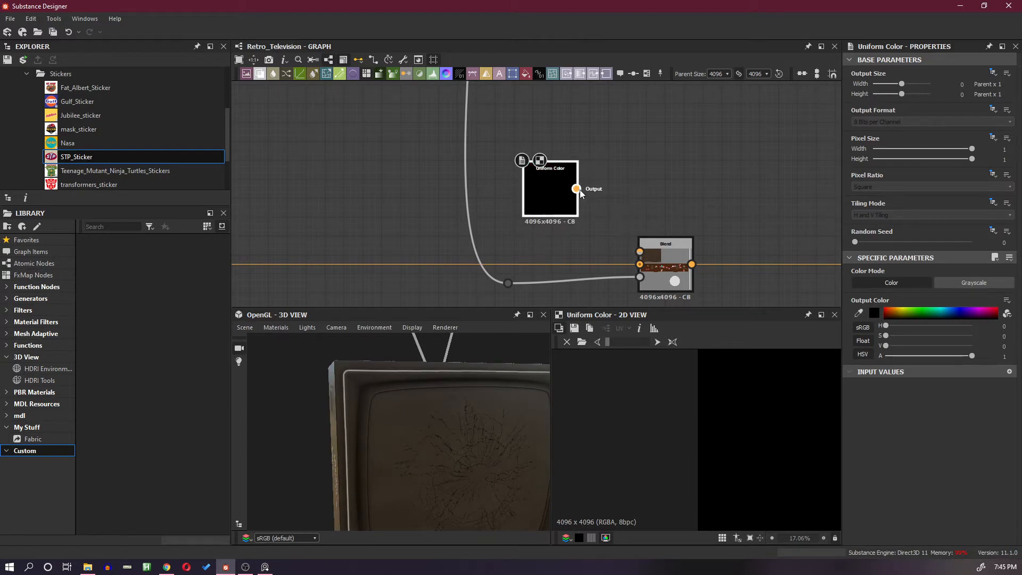
left_click_drag(576, 189, 640, 252)
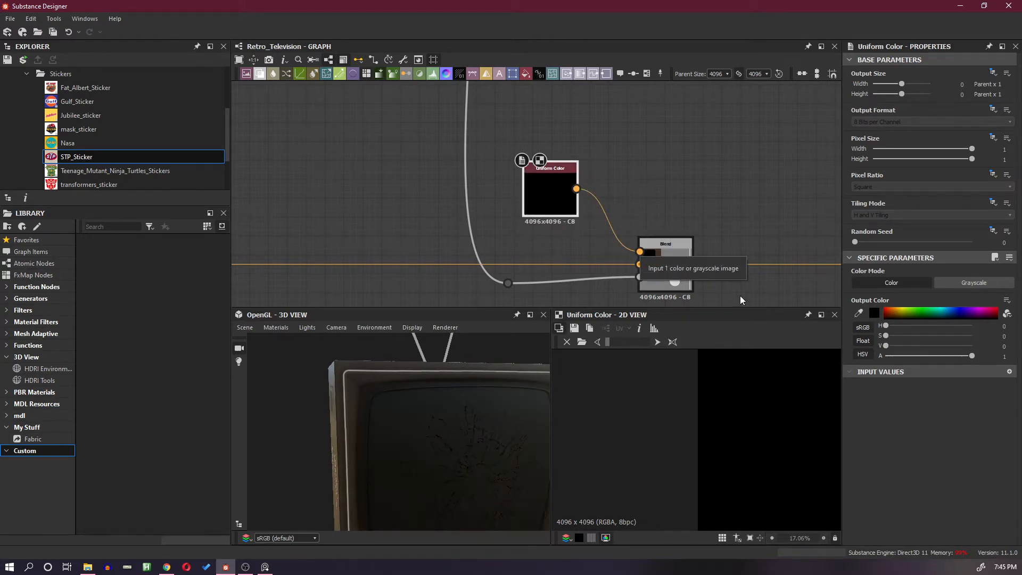
scroll(416, 410, "down", 2)
scroll(418, 398, "up", 2)
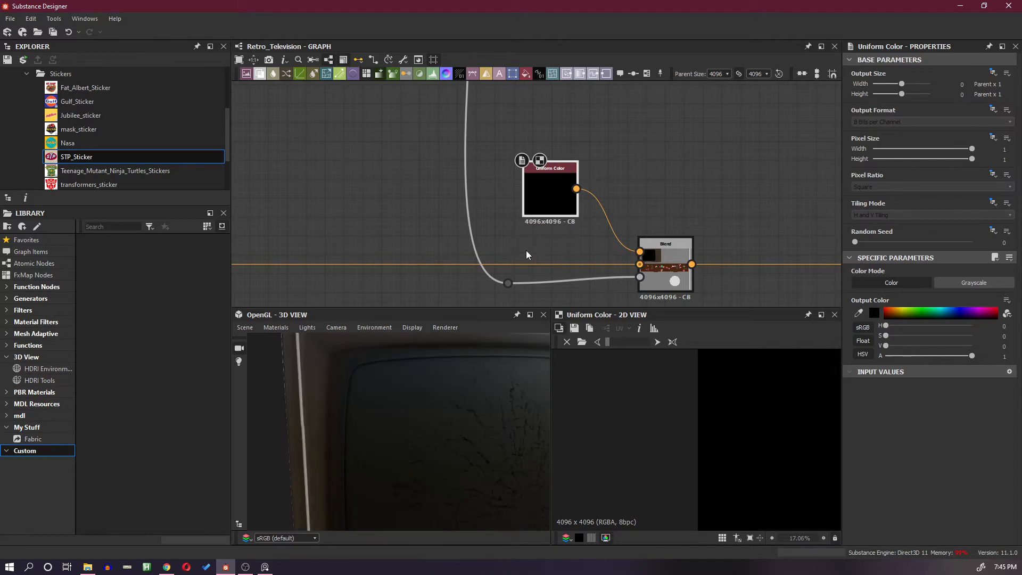
Insert a Levels node on the mask link between the dot and the Blend, and place it beneath the Uniform Color node.
scroll(527, 255, "down", 5)
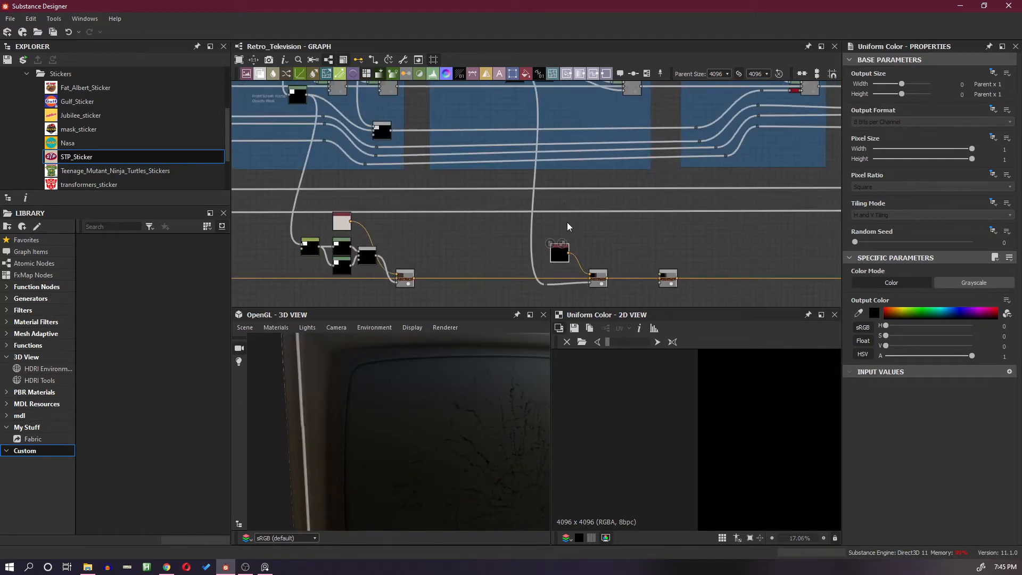
scroll(568, 227, "up", 2)
scroll(367, 356, "up", 3)
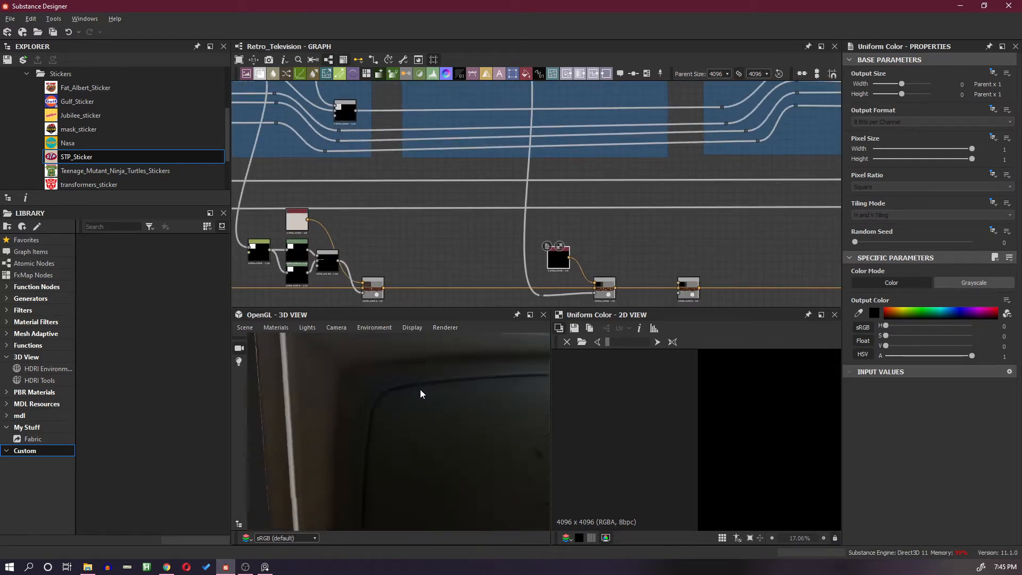
scroll(456, 413, "down", 4)
scroll(456, 413, "up", 4)
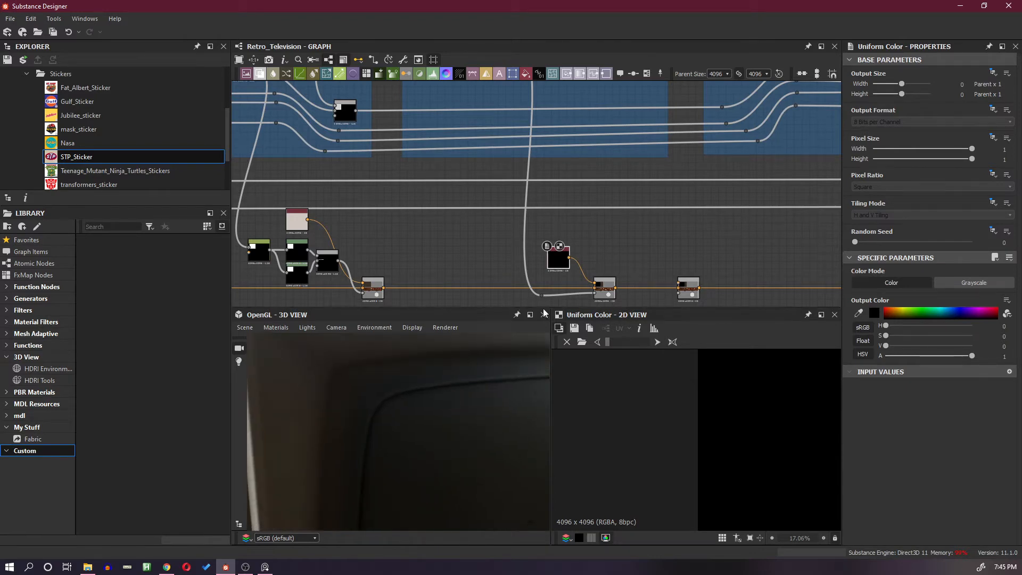
left_click(560, 300)
key("space")
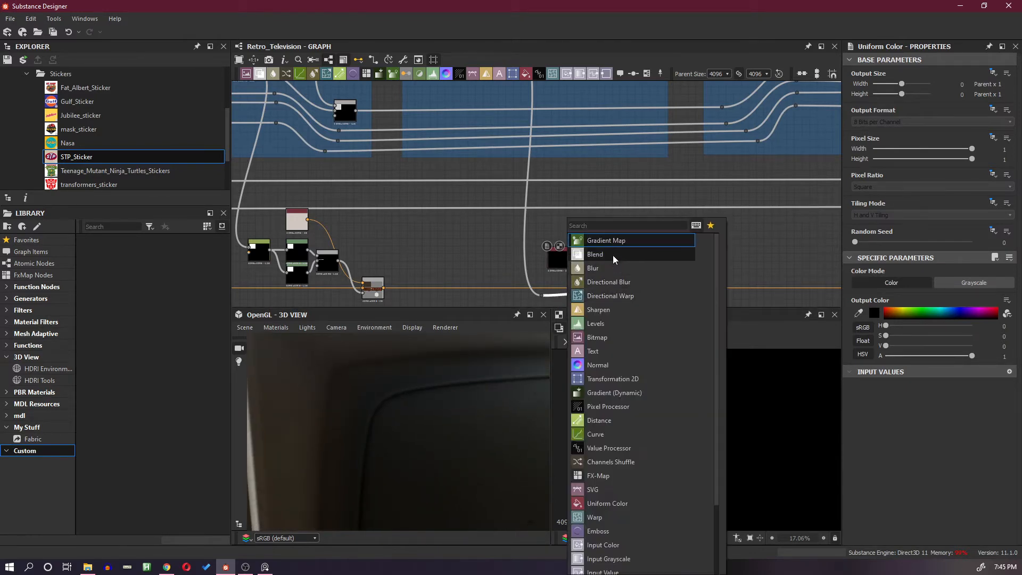
left_click(595, 323)
middle_click_drag(592, 300, 603, 236)
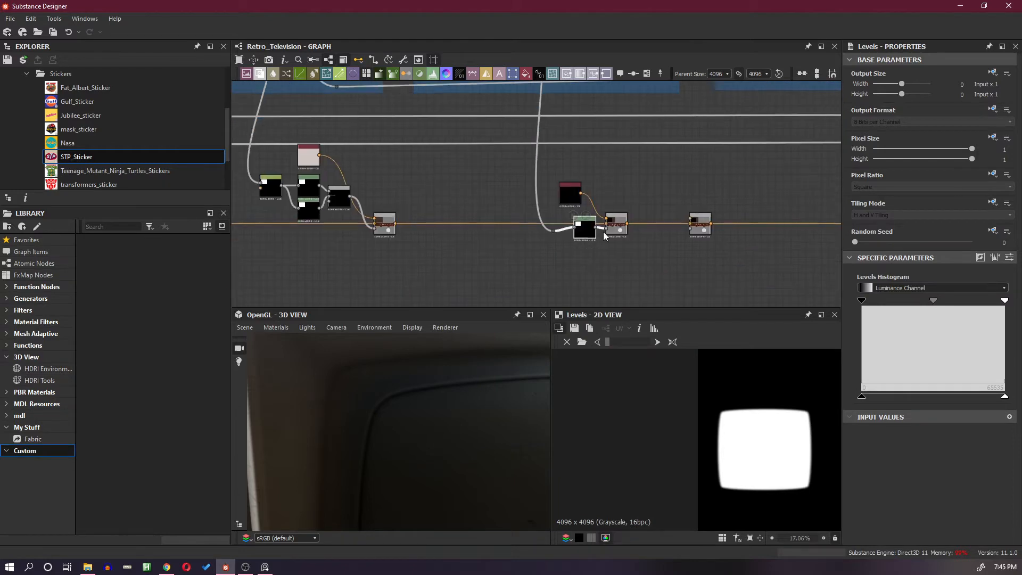
scroll(581, 210, "up", 3)
left_click_drag(581, 237, 530, 267)
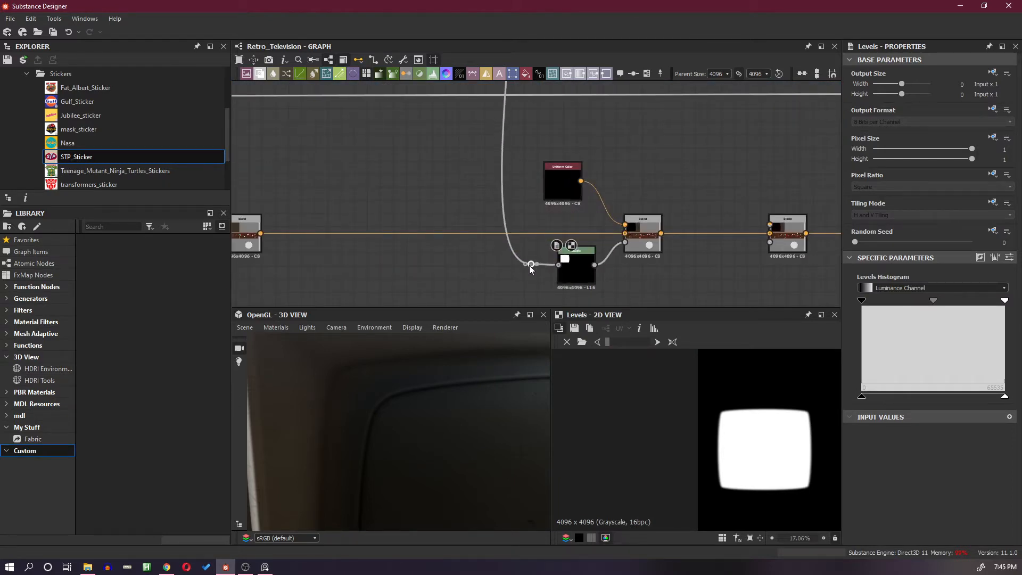
Raise the Levels black point almost to the white point to tighten and sharpen the screen mask's edge.
scroll(361, 362, "up", 3)
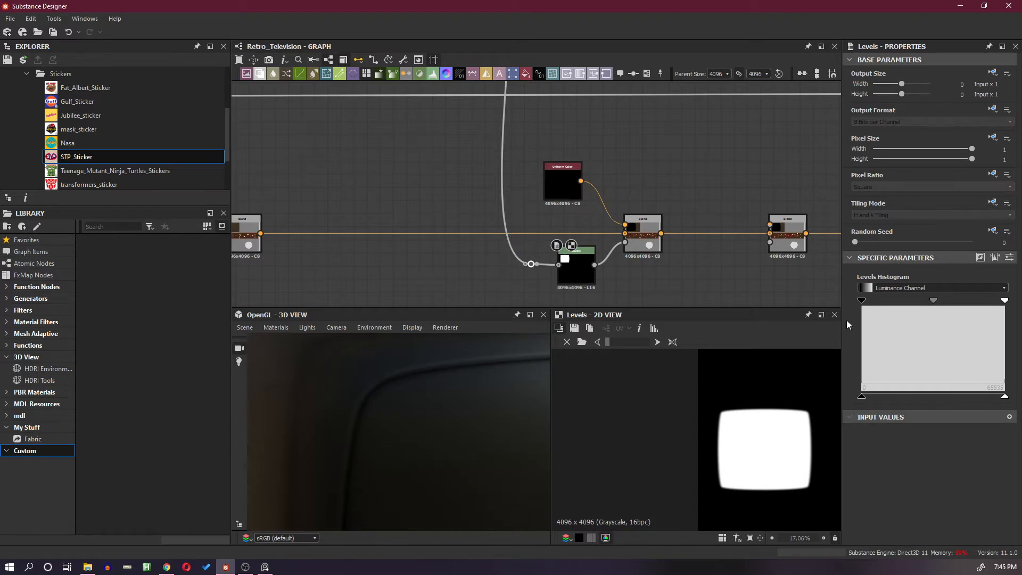
left_click_drag(862, 301, 904, 302)
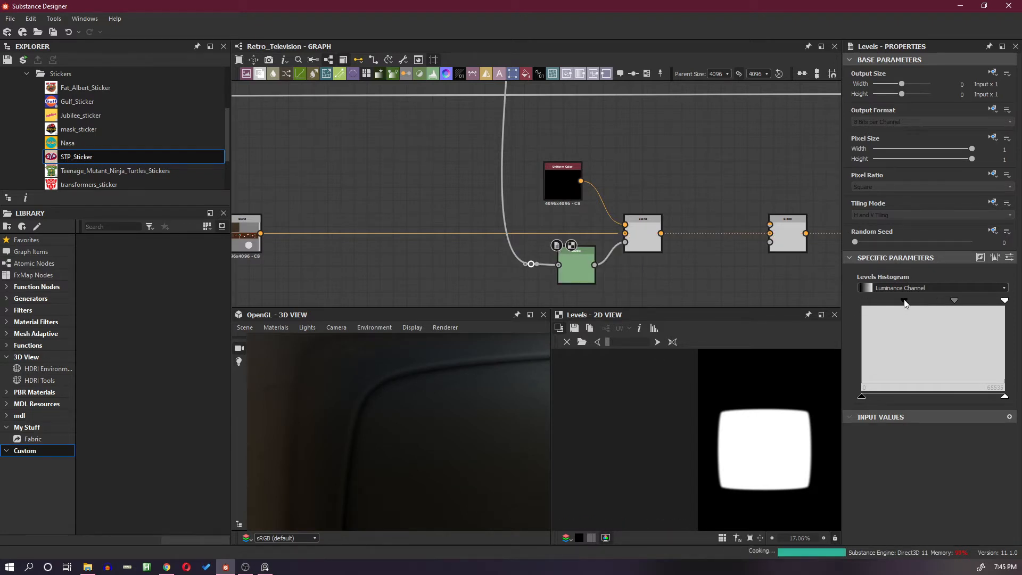
scroll(722, 405, "up", 3)
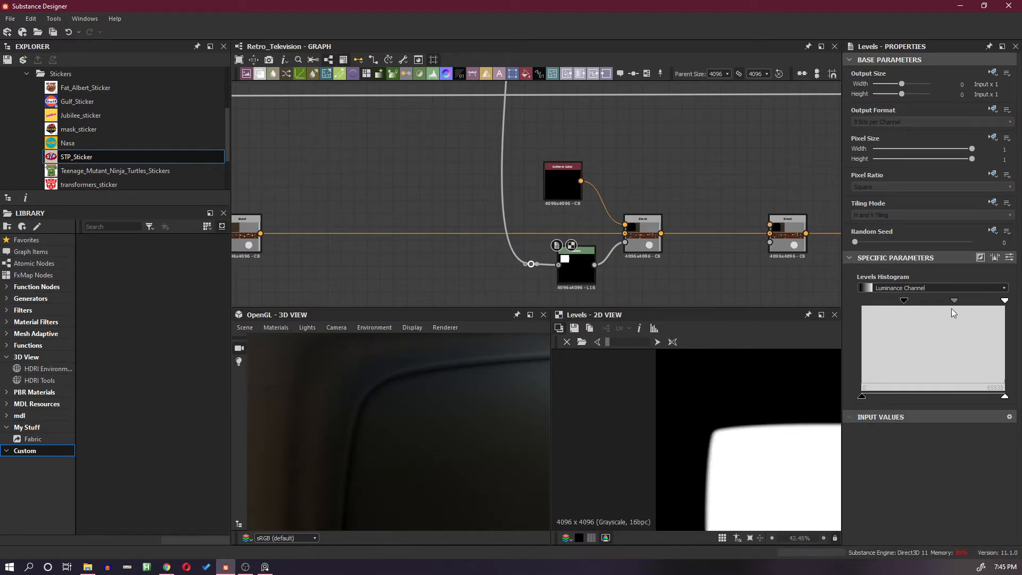
left_click_drag(905, 301, 1005, 311)
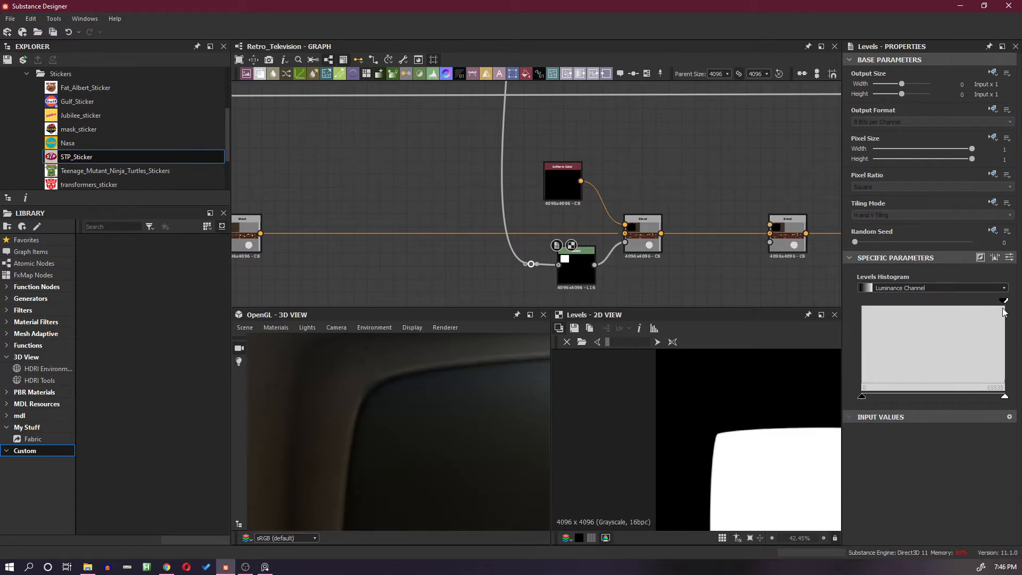
left_click_drag(1003, 308, 1002, 309)
scroll(547, 394, "down", 3)
left_click_drag(544, 394, 533, 375)
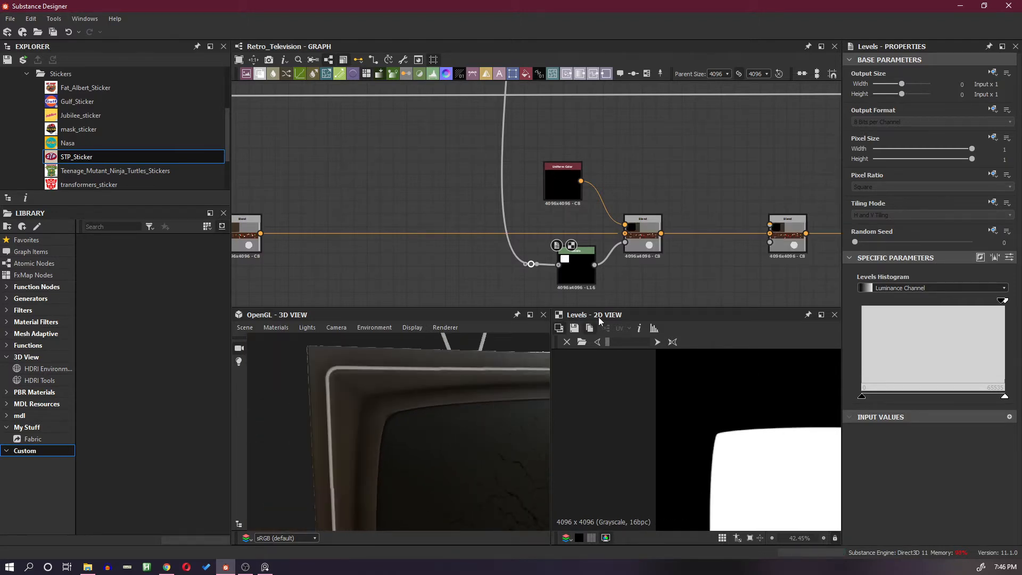
Delete the black Uniform Color, the Levels and the Blend node they feed, along with the screen mask connection.
scroll(651, 219, "down", 5)
scroll(652, 221, "down", 2)
middle_click_drag(702, 193, 655, 246)
scroll(588, 253, "up", 2)
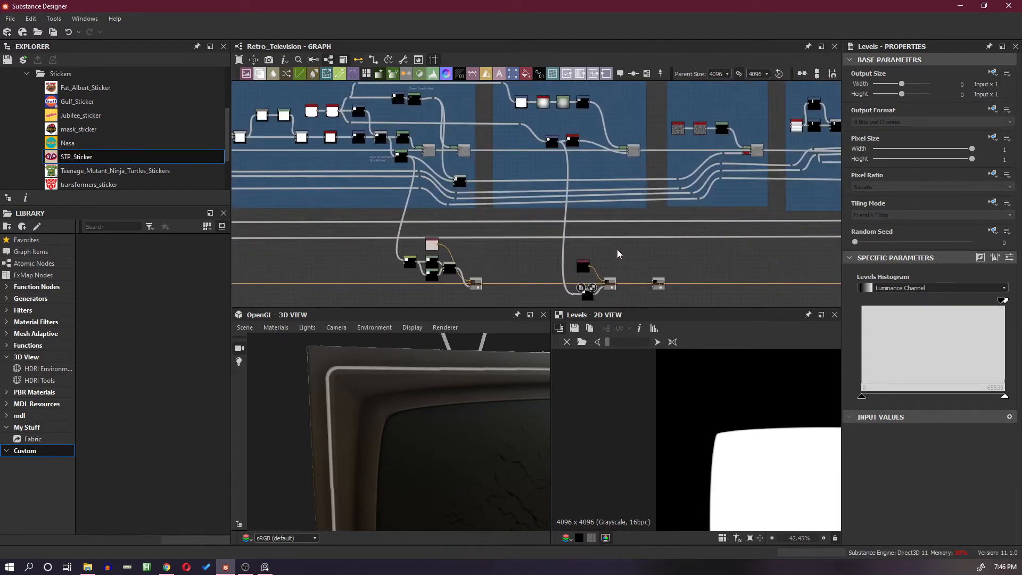
left_click_drag(579, 249, 619, 299)
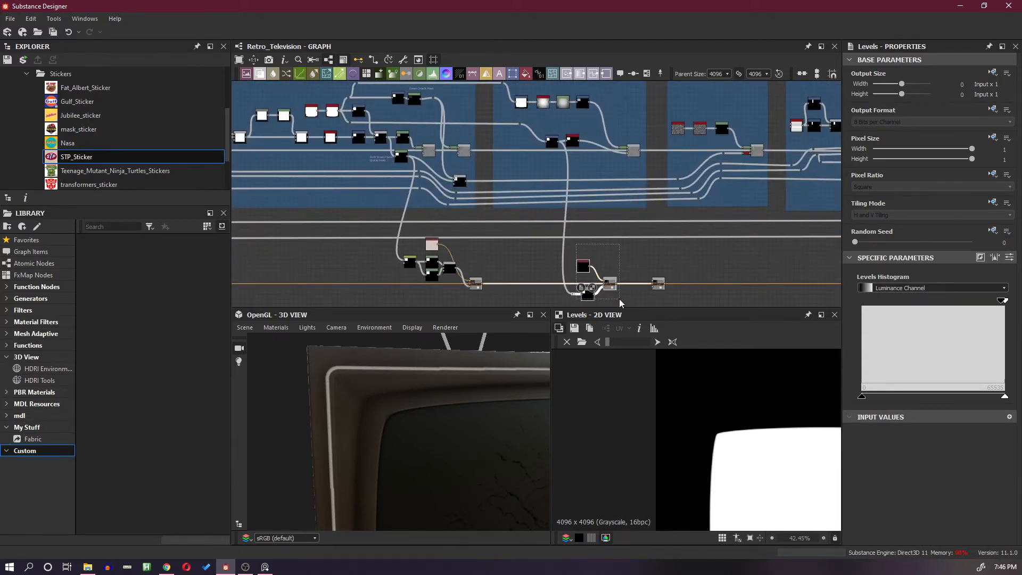
key("Delete")
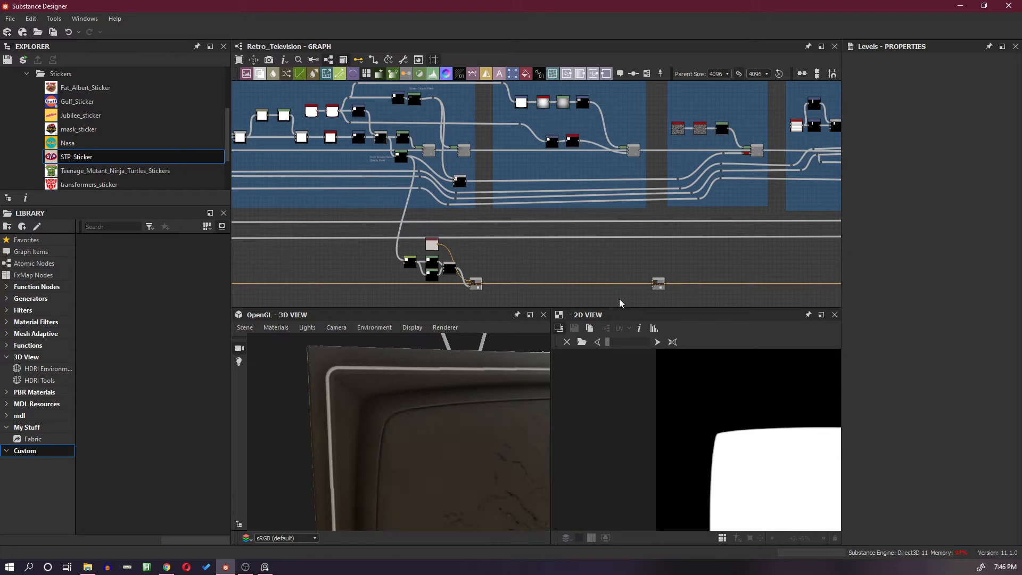
Review the height graph's frames from Front Screen through Front Control Panel Base and Frame to Front Buttons.
scroll(563, 257, "down", 2)
middle_click_drag(564, 257, 475, 273)
scroll(621, 230, "up", 1)
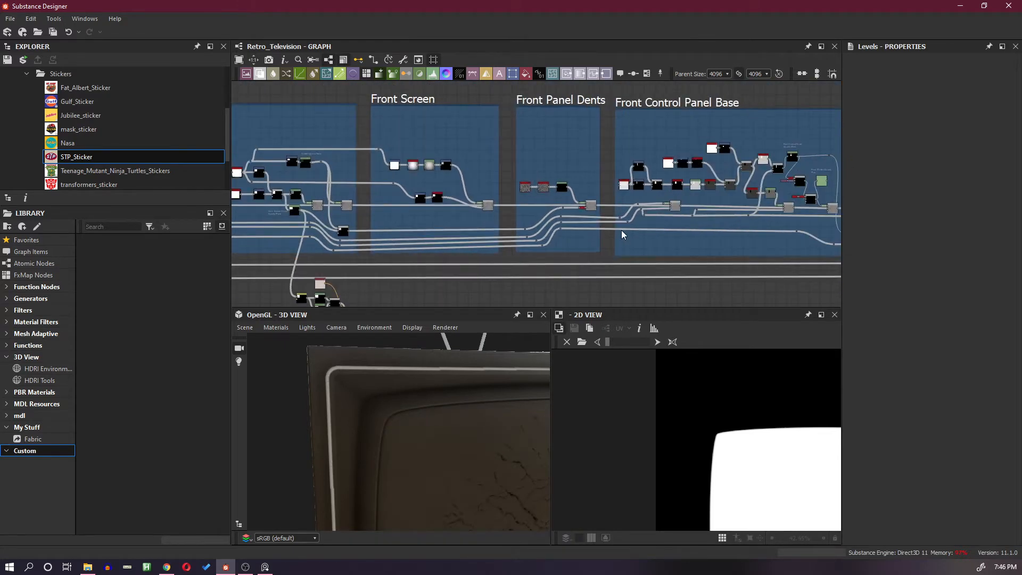
middle_click_drag(660, 220, 807, 182)
mouse_move(518, 192)
middle_mouse_down()
mouse_move(632, 196)
mouse_move(444, 182)
middle_mouse_up()
middle_click_drag(579, 198, 506, 188)
scroll(608, 189, "down", 1)
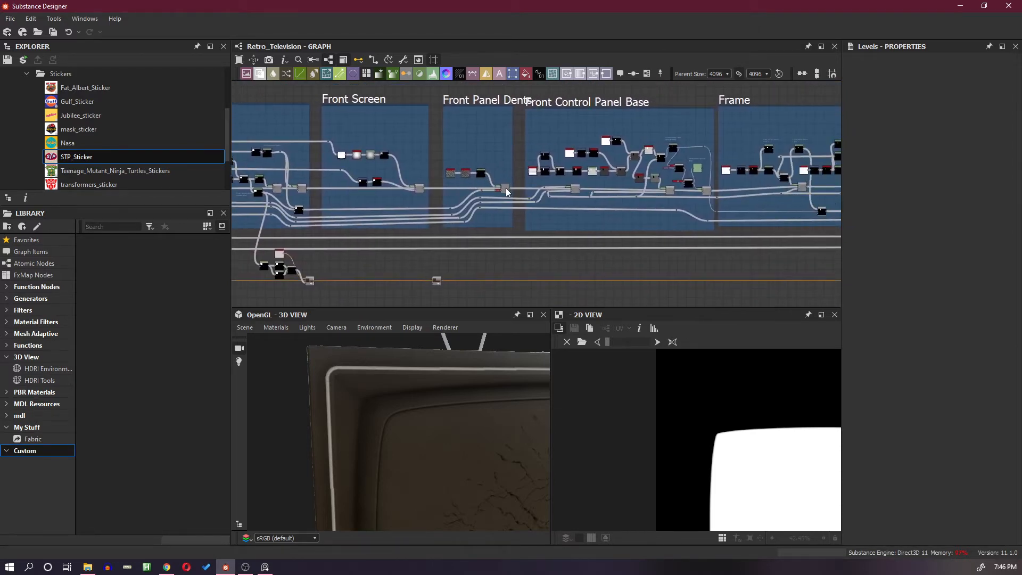
middle_click_drag(609, 162, 546, 181)
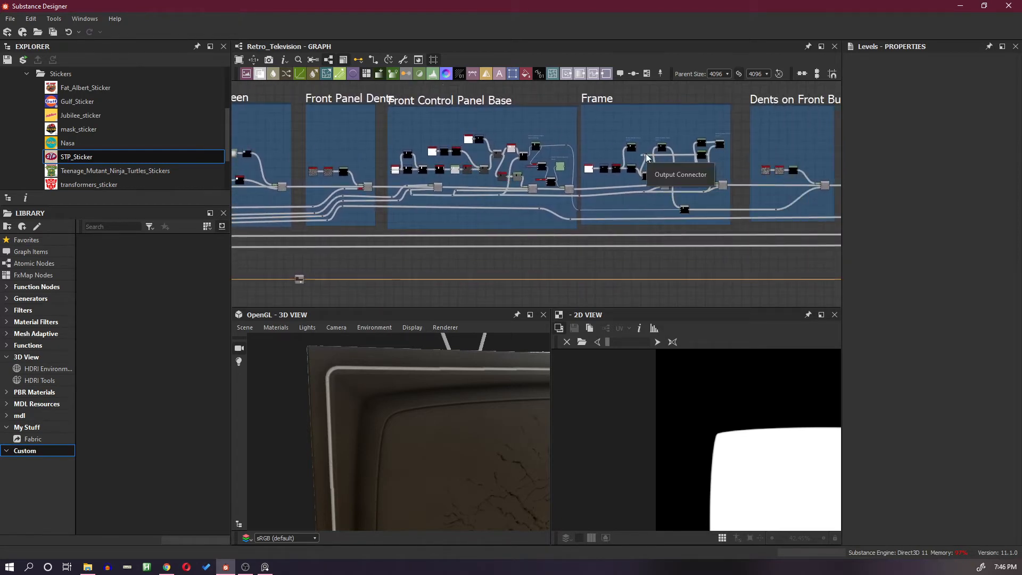
scroll(647, 153, "down", 1)
middle_click_drag(739, 168, 608, 179)
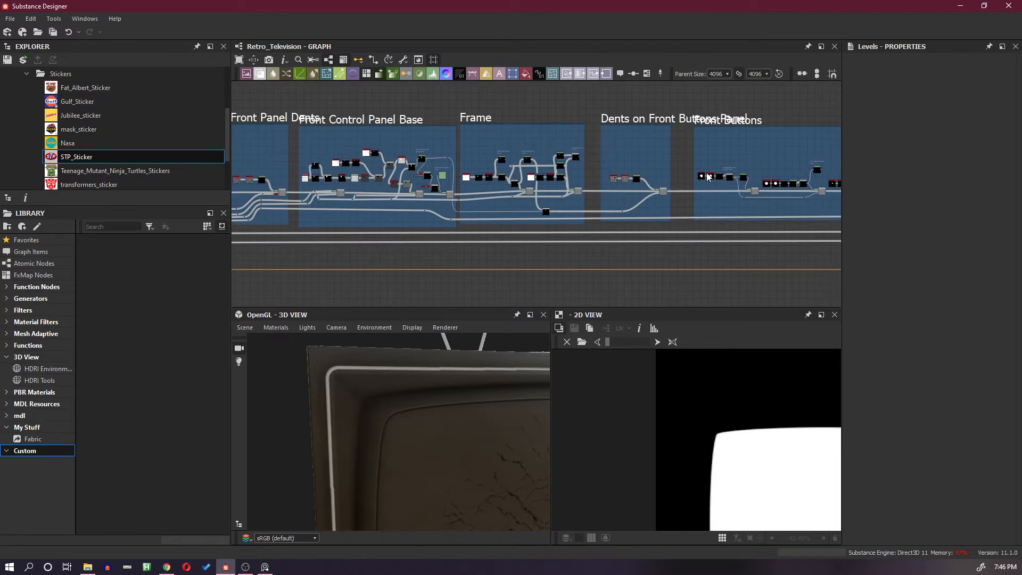
middle_click_drag(707, 174, 636, 180)
scroll(674, 165, "up", 1)
scroll(674, 165, "up", 3)
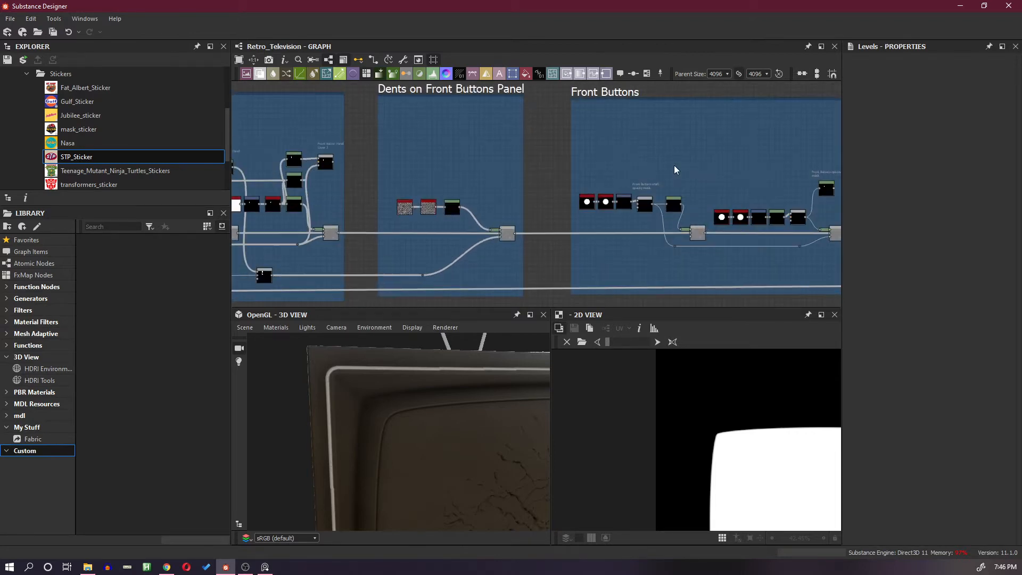
scroll(674, 165, "down", 5)
middle_click_drag(716, 169, 782, 192)
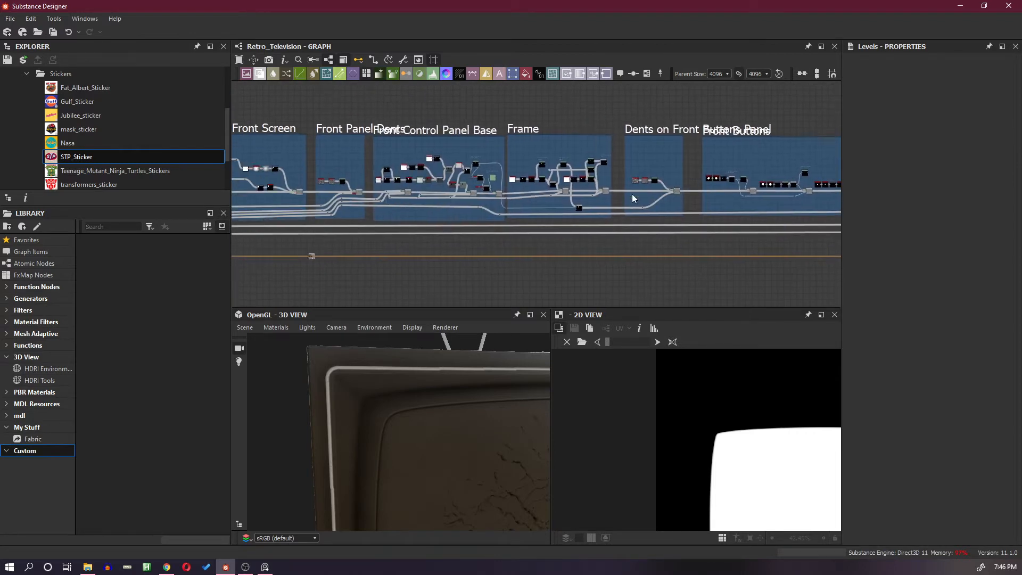
middle_click_drag(417, 216, 645, 206)
scroll(559, 212, "up", 1)
Move the last Blend node on the color line further downstream, to beneath the Front Panel Dents frame.
scroll(558, 209, "up", 2)
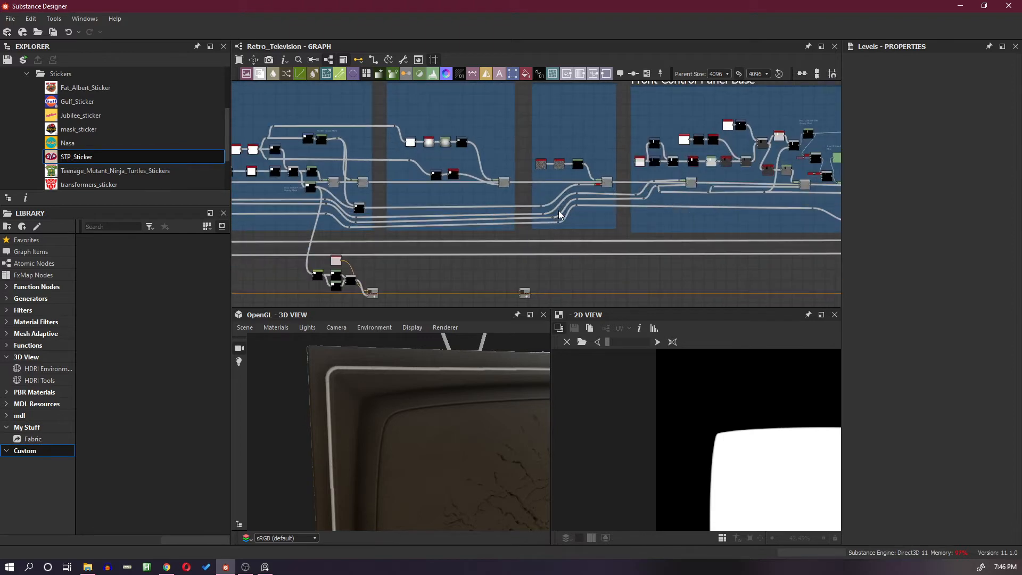
middle_click_drag(520, 262, 474, 252)
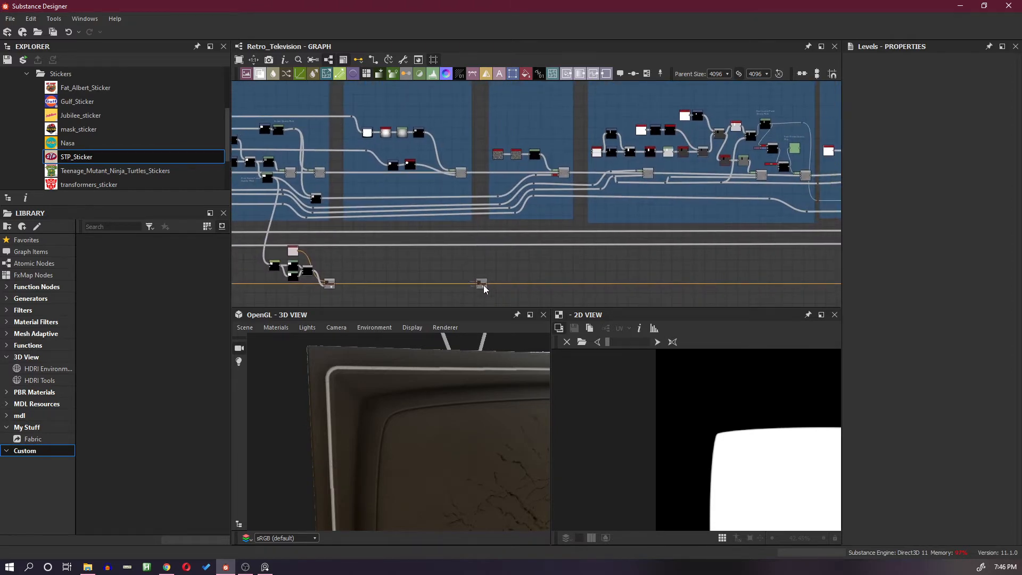
left_click_drag(483, 286, 503, 283)
scroll(450, 186, "up", 3)
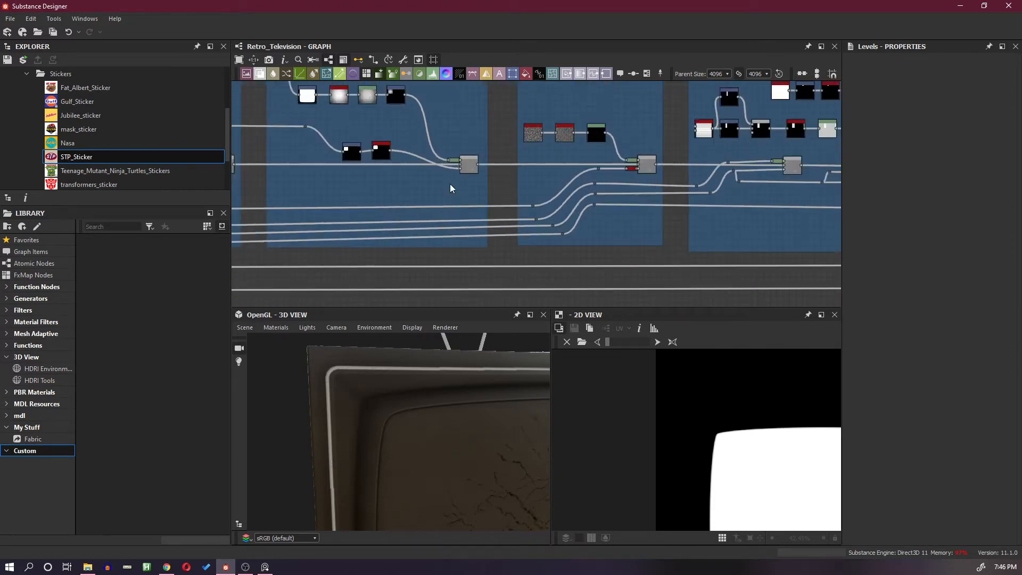
Examine the outputs of the final Blend and the upper Transformation 2D node in the Front Screen frame.
left_click(469, 165)
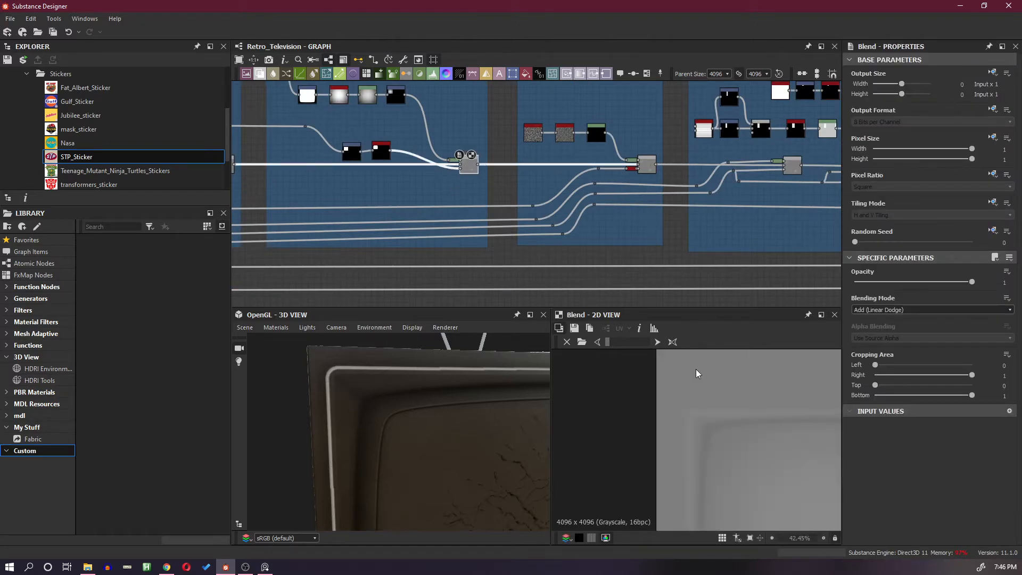
mouse_move(614, 342)
left_mouse_down()
mouse_move(646, 347)
mouse_move(608, 346)
left_mouse_up()
scroll(548, 248, "down", 5)
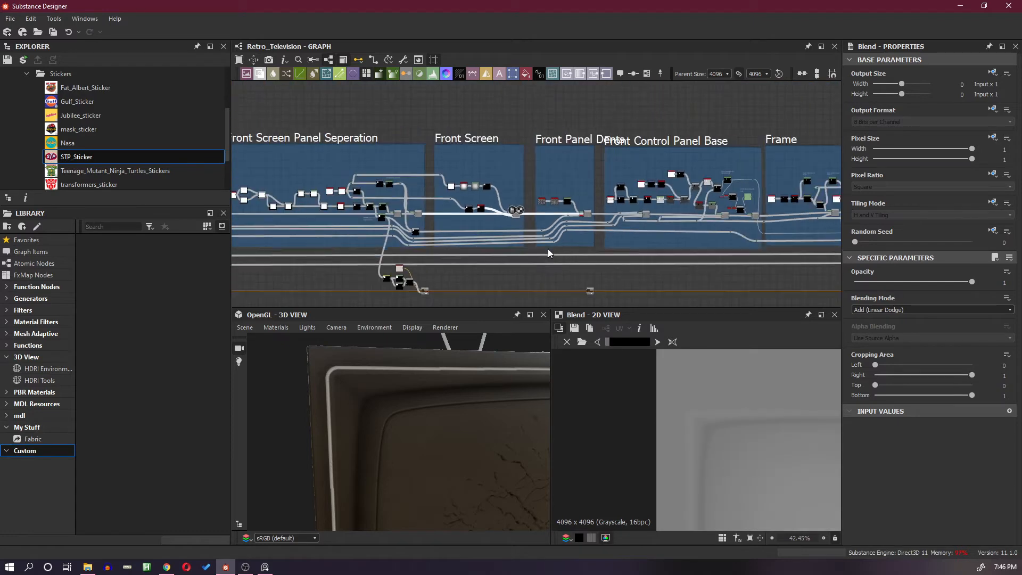
scroll(527, 270, "up", 2)
middle_click_drag(540, 240, 564, 258)
scroll(525, 196, "up", 4)
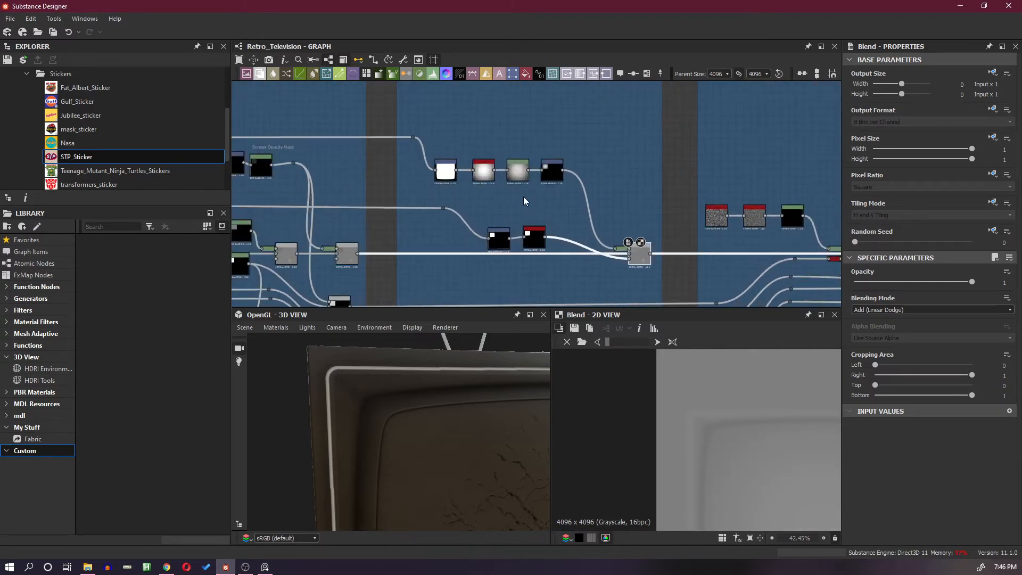
left_click(552, 170)
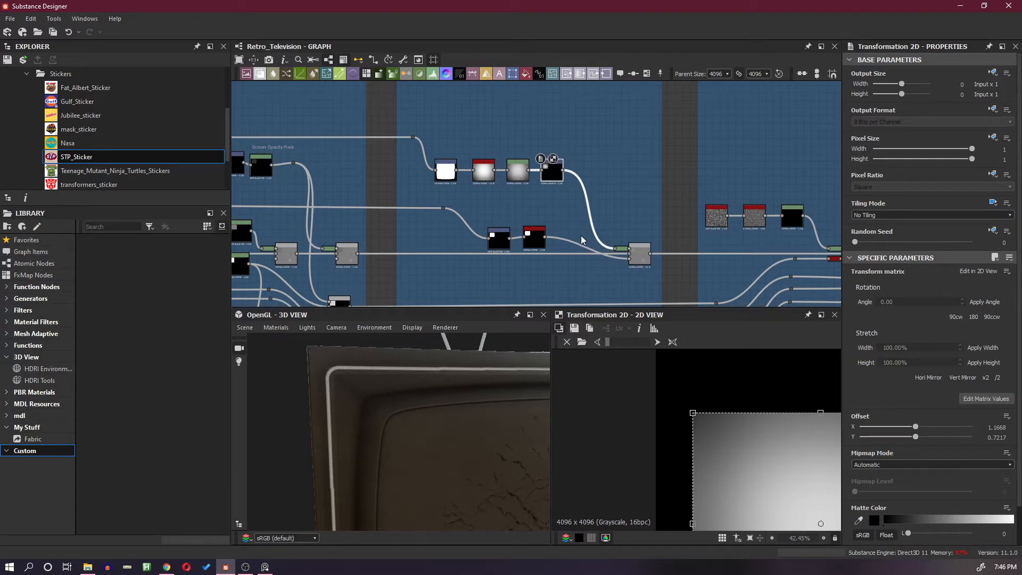
scroll(555, 210, "down", 4)
middle_click_drag(631, 215, 539, 207)
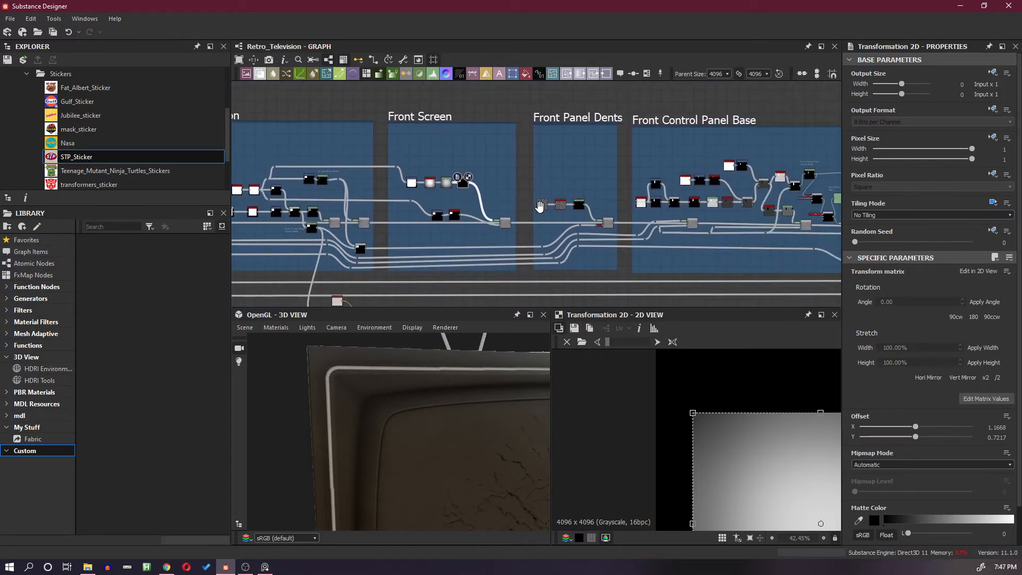
Examine the Levels feeding the final Blend in the Front Screen frame and the nodes in the Front Panel Dents frame.
scroll(533, 186, "up", 3)
middle_click_drag(491, 237, 553, 194)
scroll(532, 202, "up", 2)
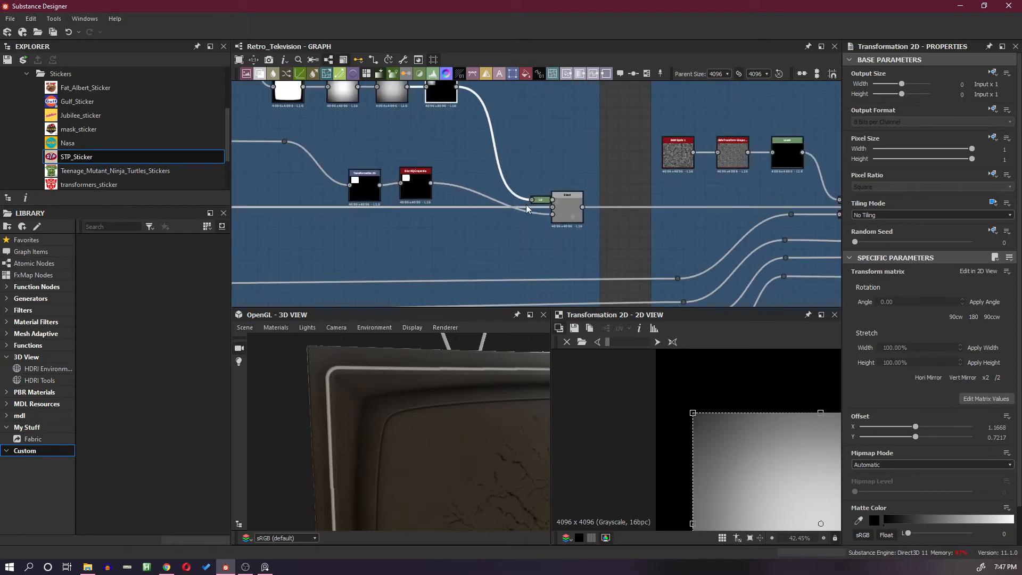
left_click(538, 199)
scroll(665, 200, "down", 6)
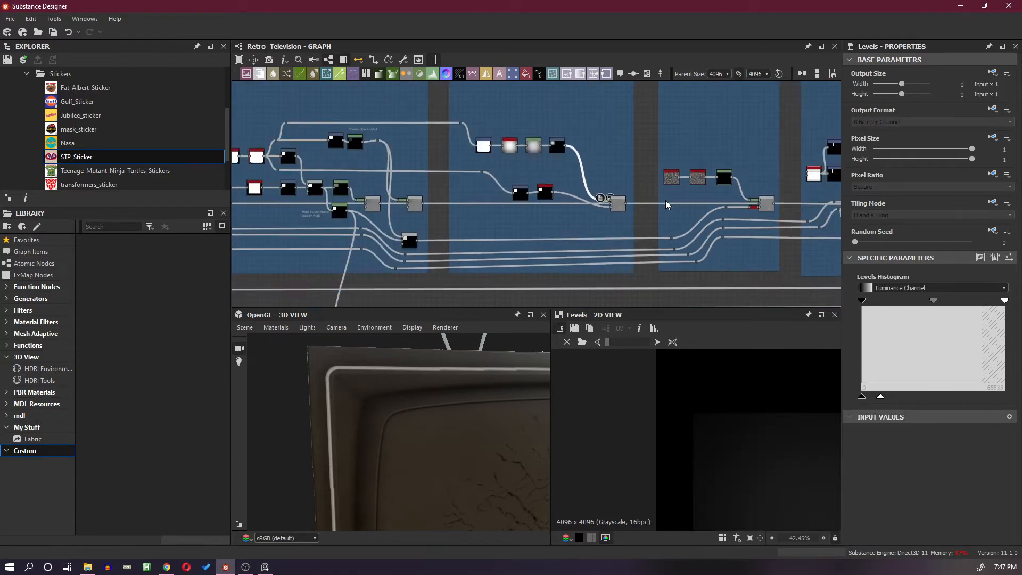
middle_click_drag(700, 193, 621, 200)
scroll(624, 200, "up", 2)
scroll(627, 199, "down", 2)
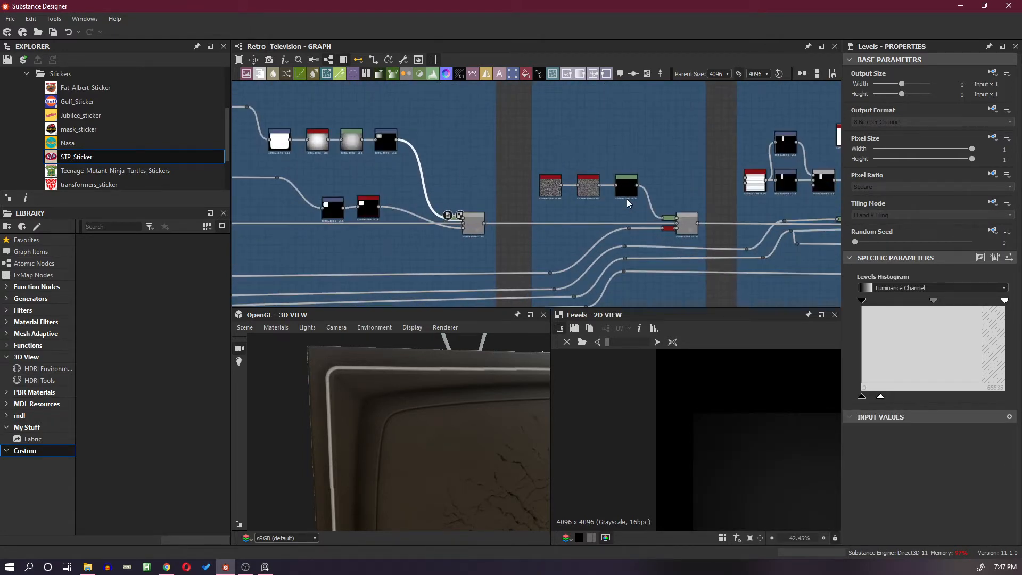
scroll(562, 210, "down", 3)
scroll(556, 226, "up", 4)
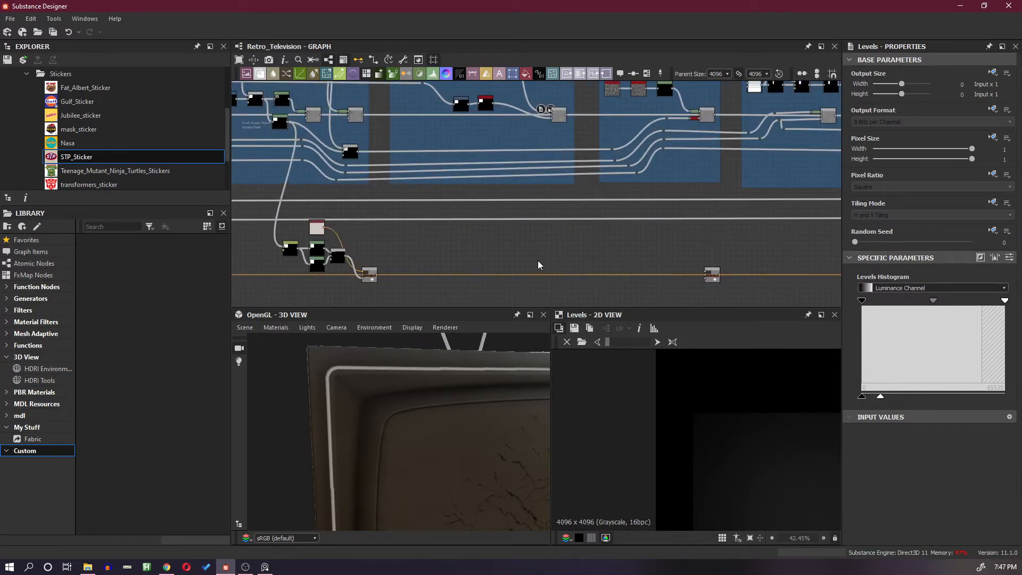
Undo the removal of the screen's black Uniform Color, Levels and Blend nodes, then lower the Levels' black input point to the minimum.
key("ctrl+z")
key("ctrl+z")
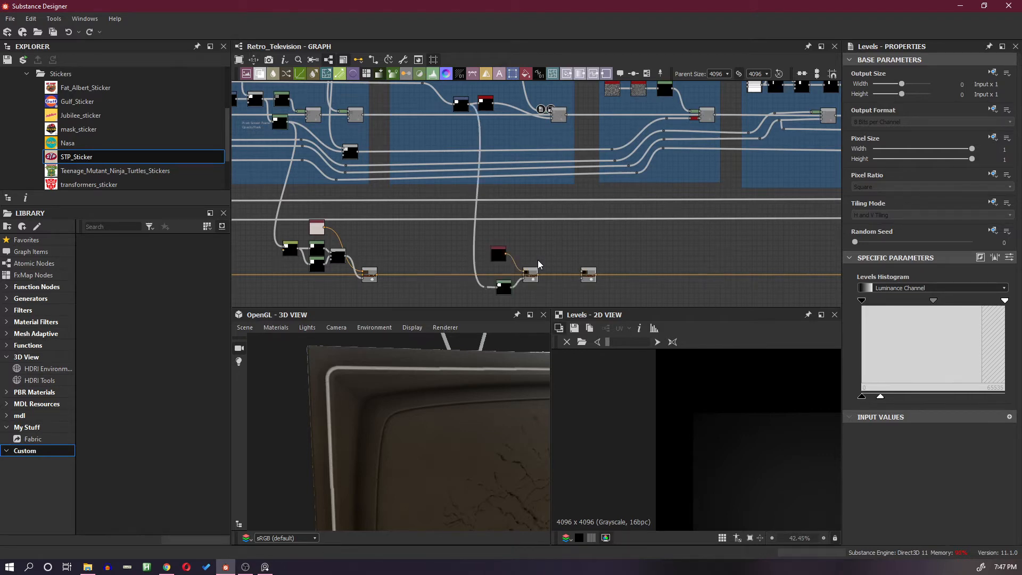
scroll(495, 280, "up", 5)
middle_click_drag(518, 240, 561, 212)
left_click(548, 267)
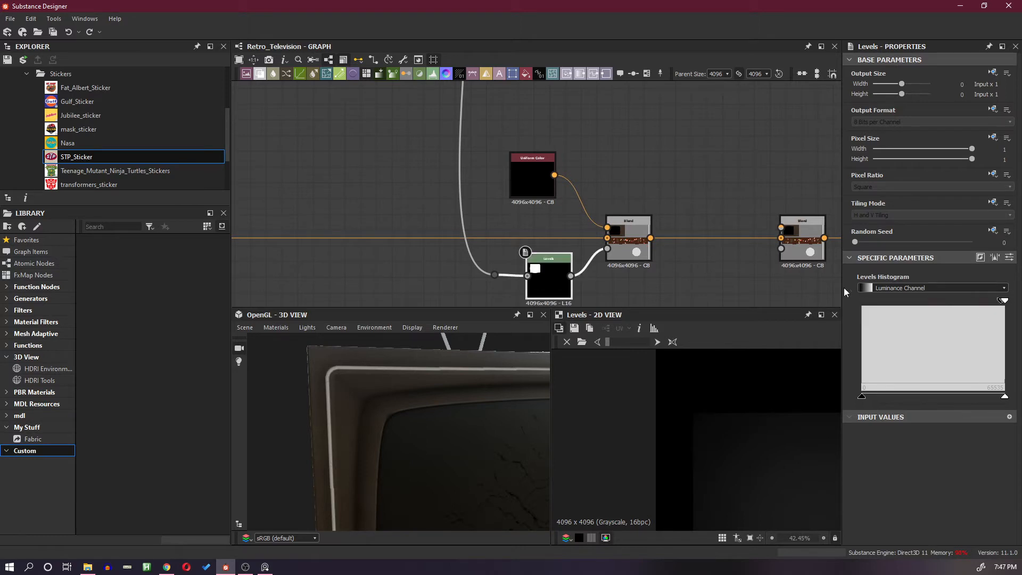
left_click(1001, 303)
key("ctrl+z")
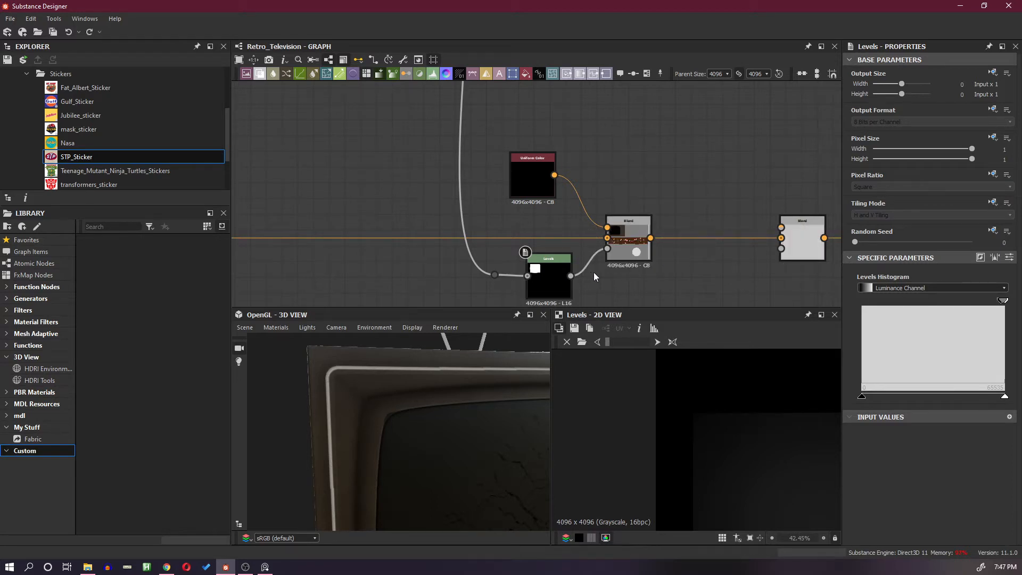
left_click_drag(999, 303, 859, 300)
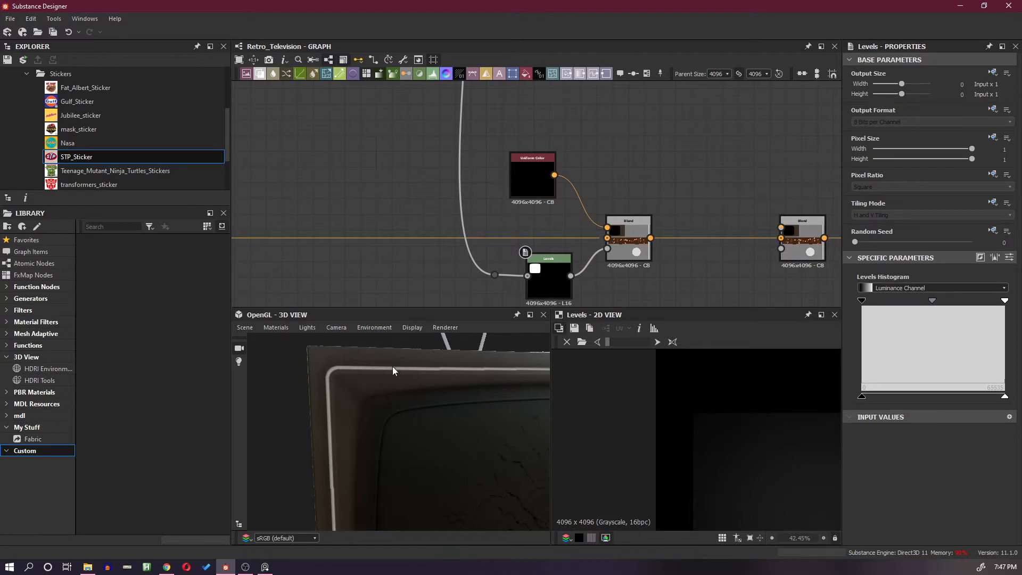
Insert a Blur HQ Grayscale node on the screen mask connection directly before the Levels, removing the dot between them.
scroll(392, 371, "up", 3)
scroll(544, 264, "down", 2)
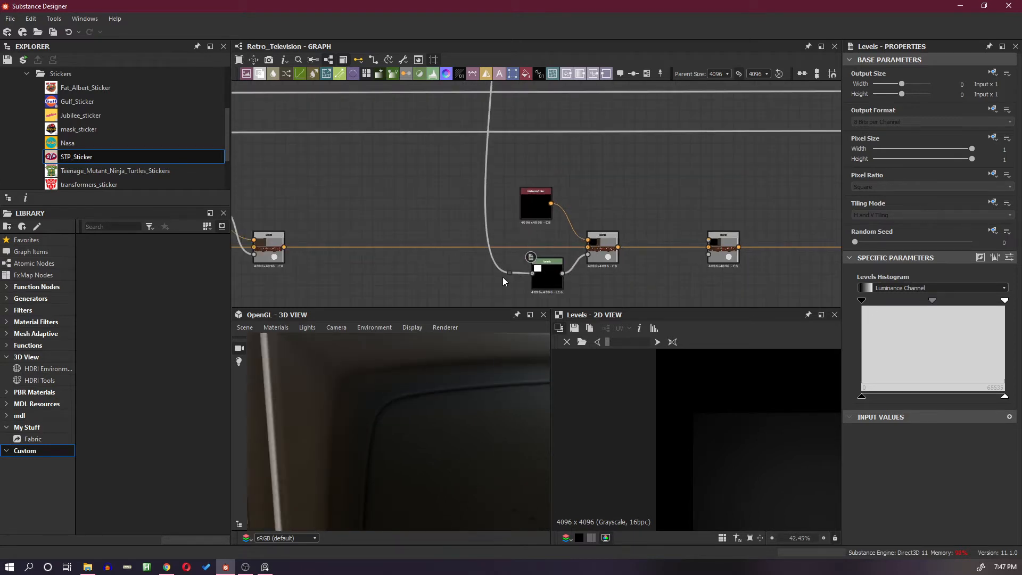
key("space")
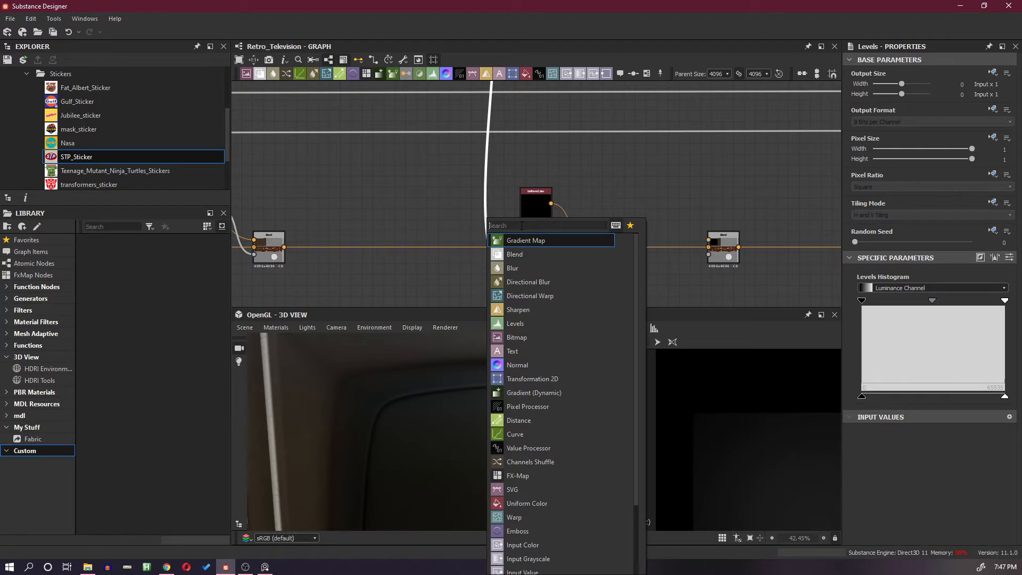
type("blur")
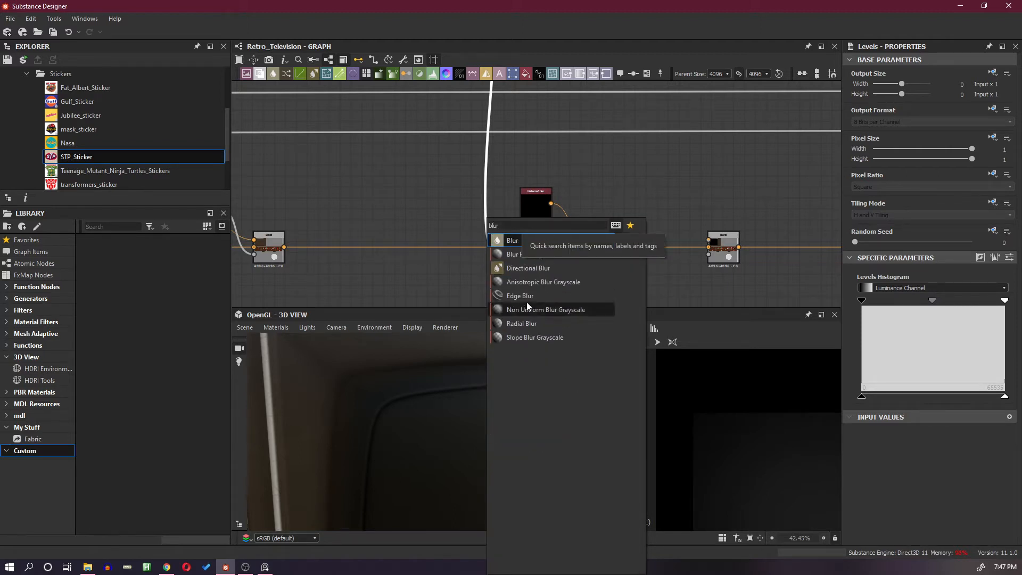
left_click(546, 254)
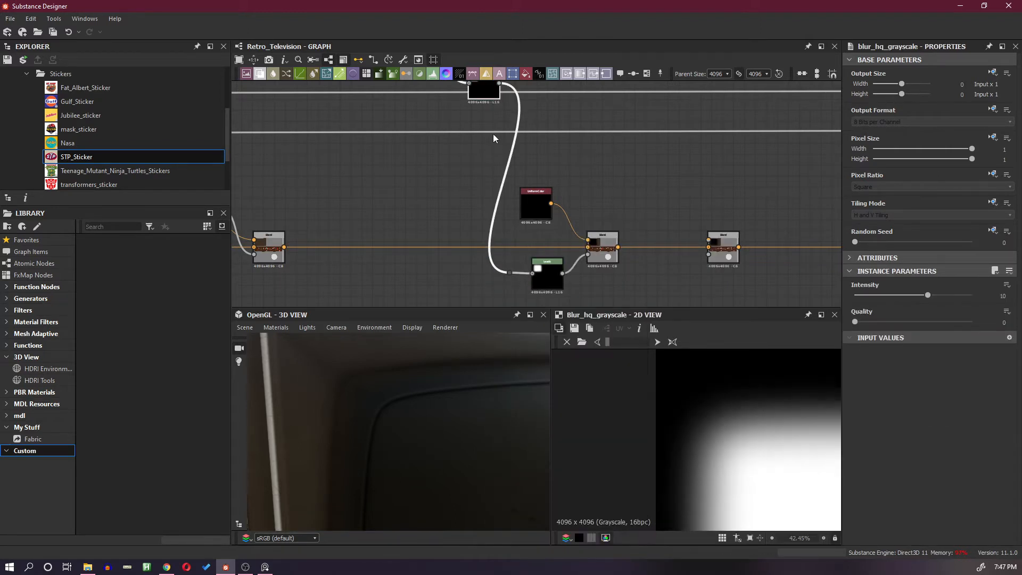
left_click_drag(480, 96, 474, 282)
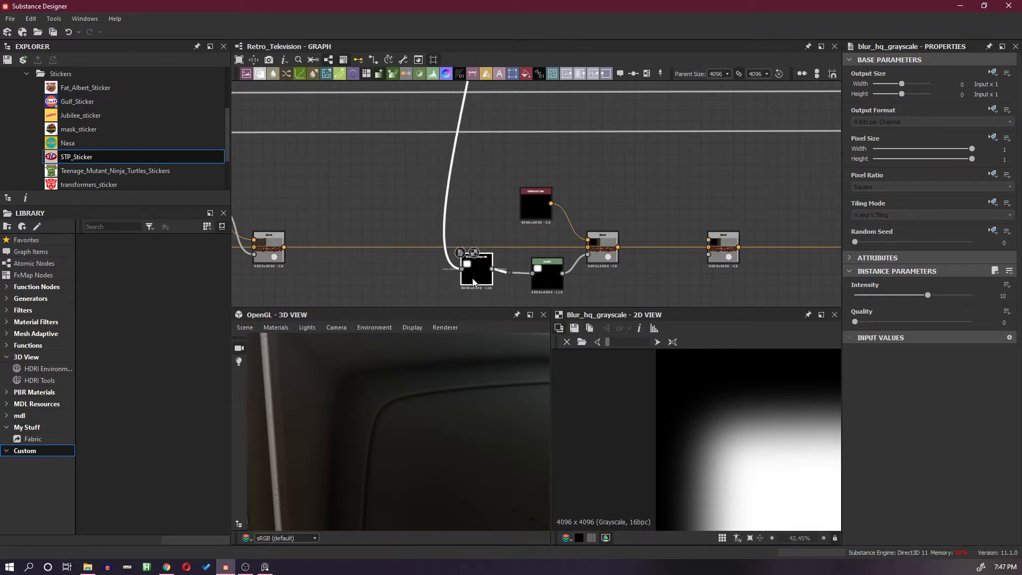
left_click(501, 281)
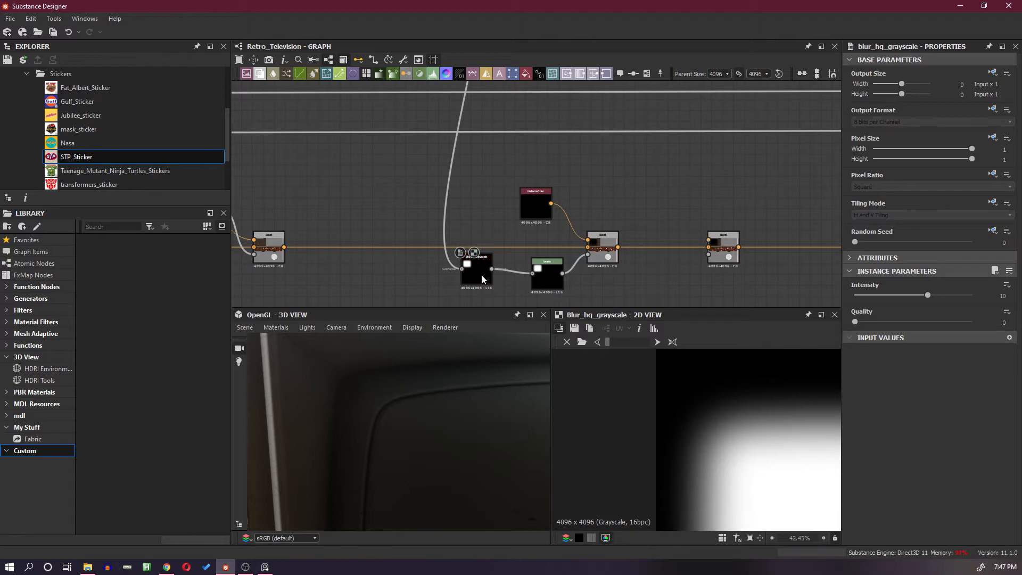
left_click_drag(483, 278, 483, 283)
Bring the black and white input points of the screen mask Levels together slightly above mid-range to harden the blurred edge.
left_click(538, 281)
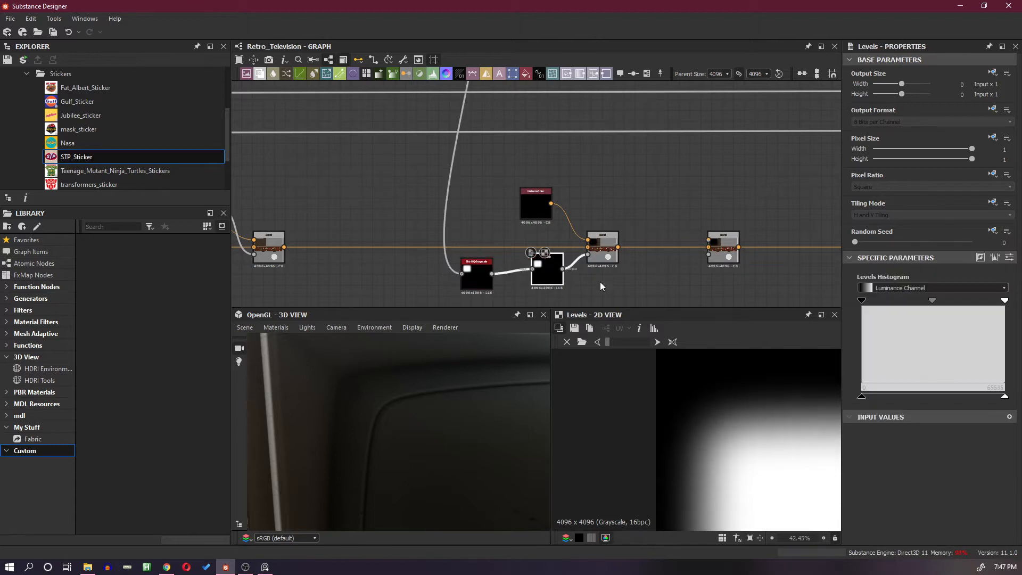
left_click_drag(863, 301, 918, 307)
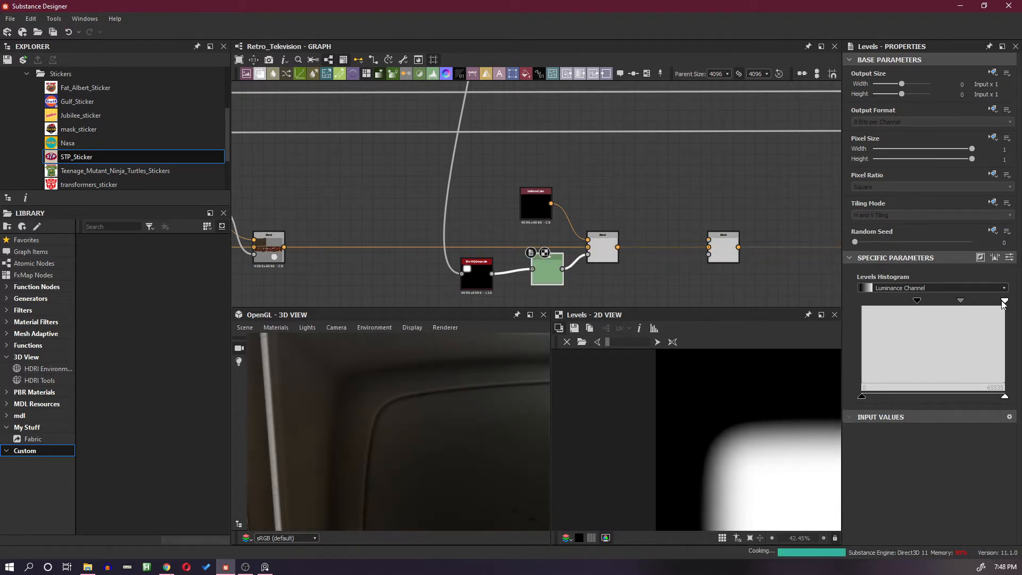
left_click_drag(1004, 301, 936, 303)
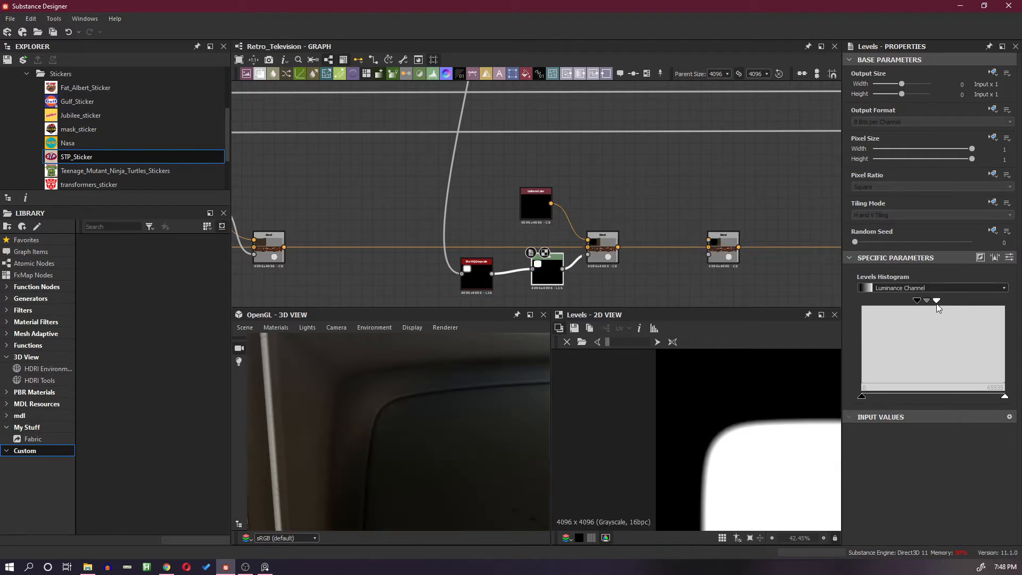
mouse_move(937, 303)
left_mouse_down()
mouse_move(951, 304)
mouse_move(933, 304)
left_mouse_up()
mouse_move(930, 304)
left_mouse_down()
mouse_move(943, 302)
mouse_move(920, 302)
mouse_move(977, 302)
mouse_move(940, 302)
left_mouse_up()
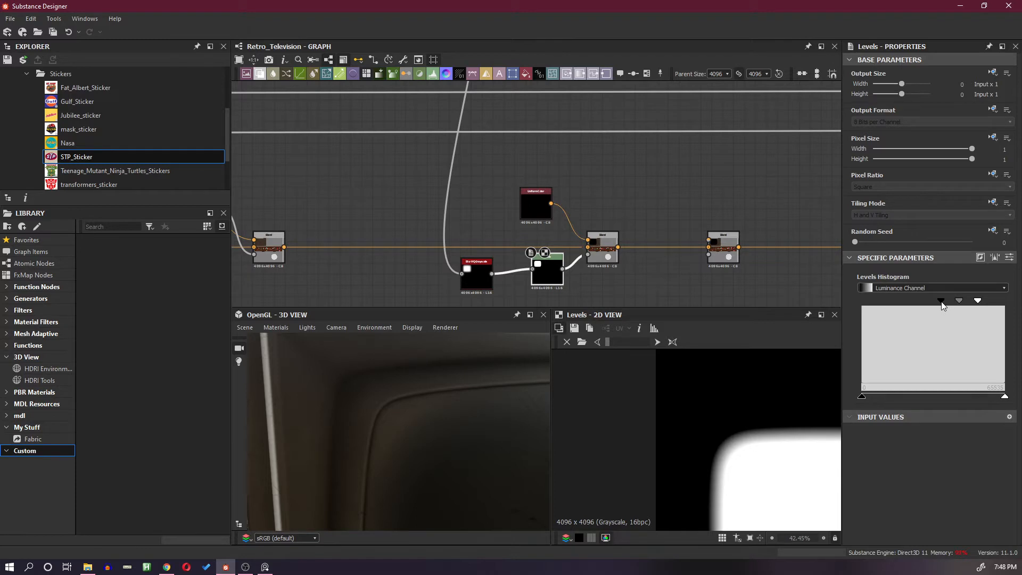
left_click_drag(978, 301, 942, 304)
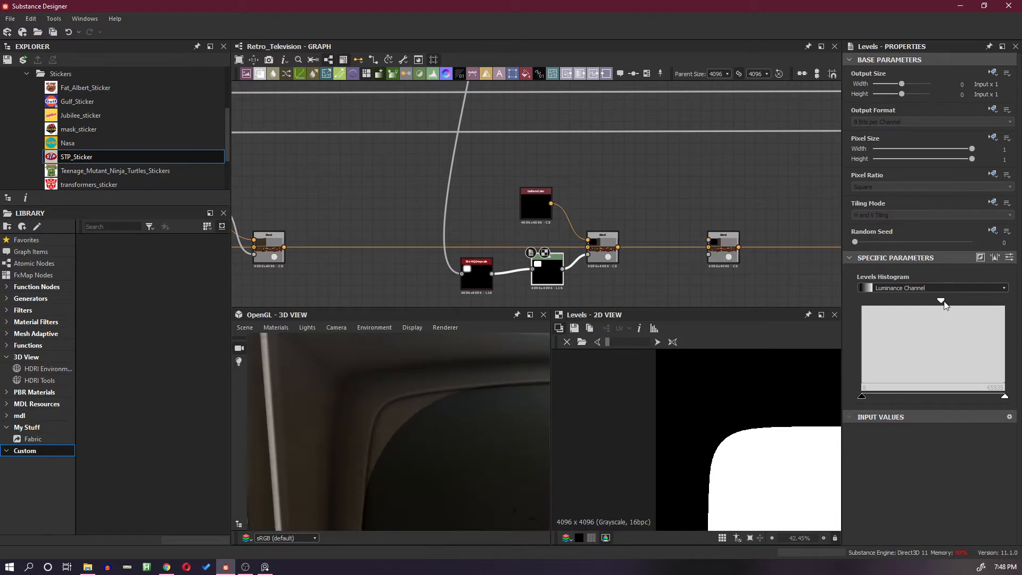
left_click_drag(944, 302, 946, 302)
Set the Blur HQ Grayscale quality to 1 and reduce its intensity to about 2.68.
scroll(469, 406, "down", 3)
scroll(390, 421, "up", 4)
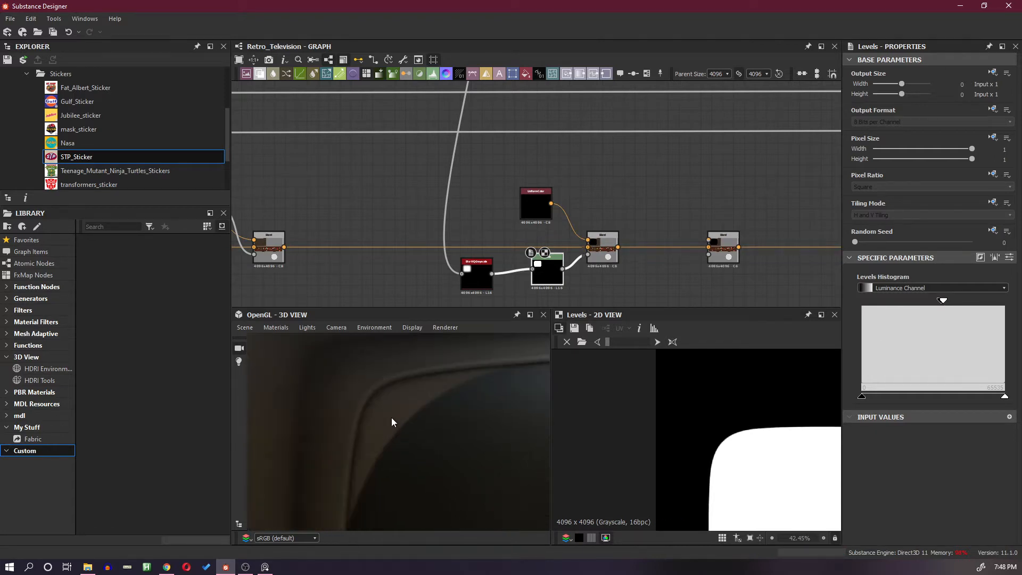
left_click(480, 273)
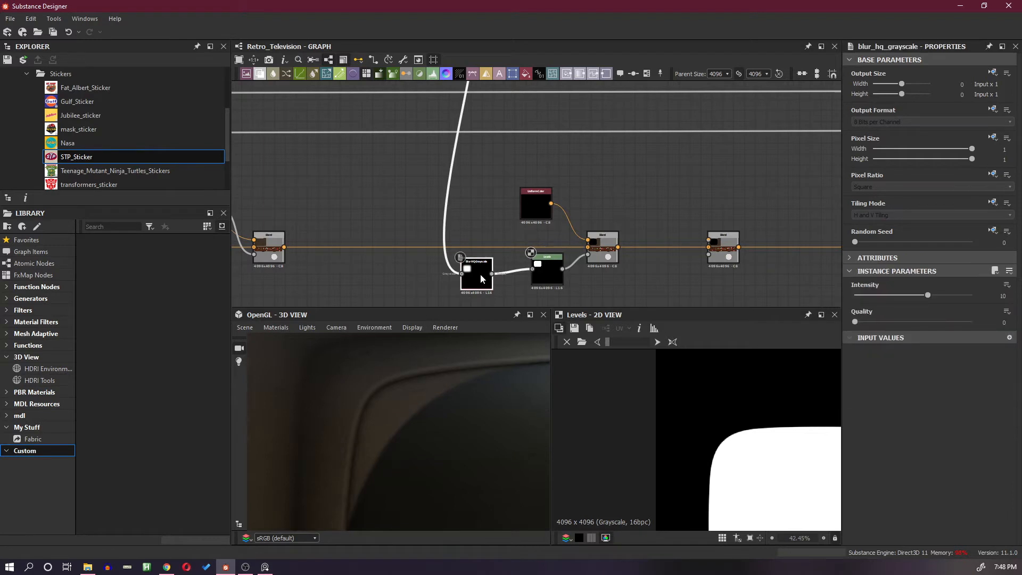
left_click(930, 322)
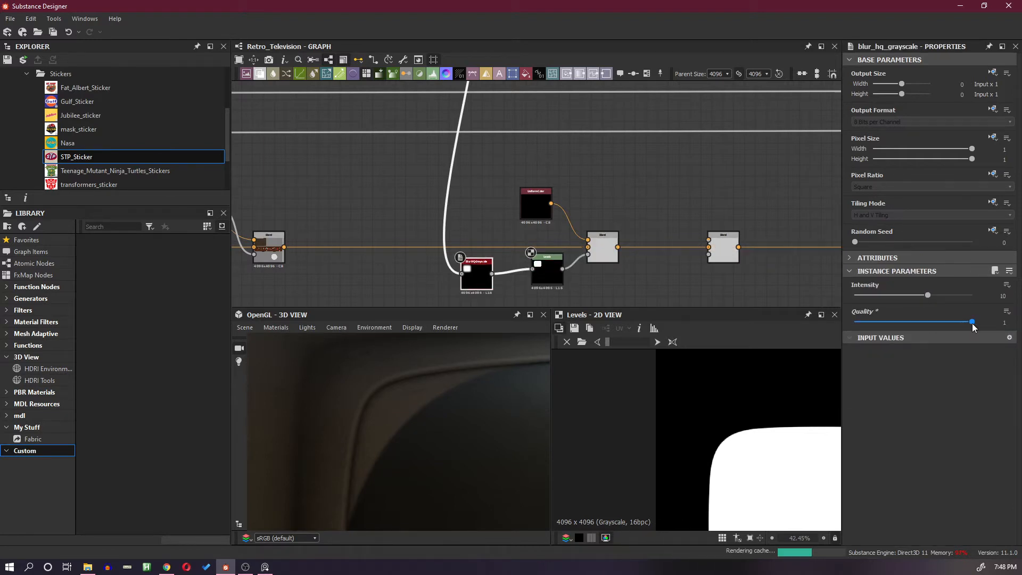
left_click_drag(937, 295, 873, 297)
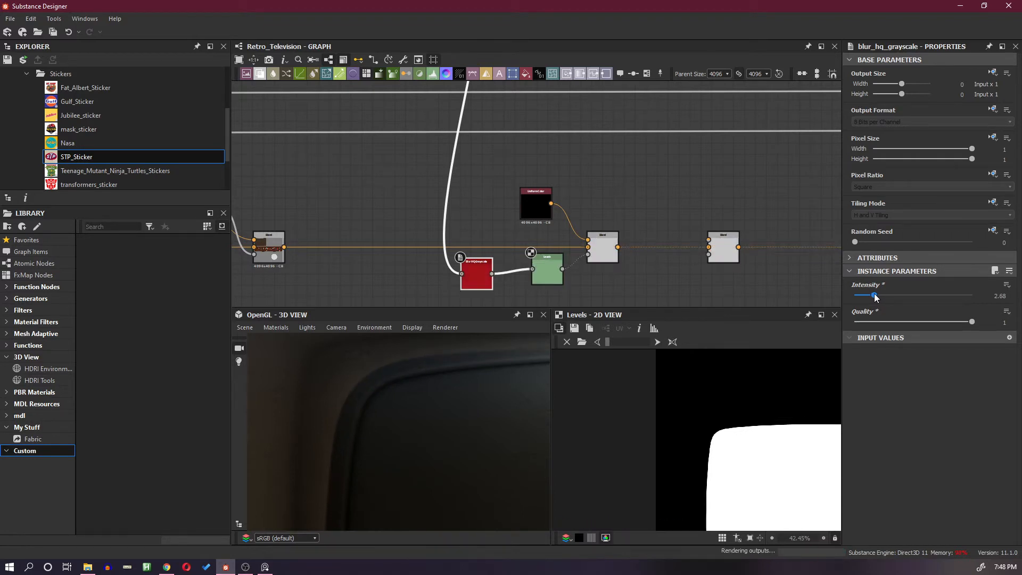
Set the screen mask Levels' black and white input points close together about three quarters up the range for a tighter, crisp edge.
left_click(547, 274)
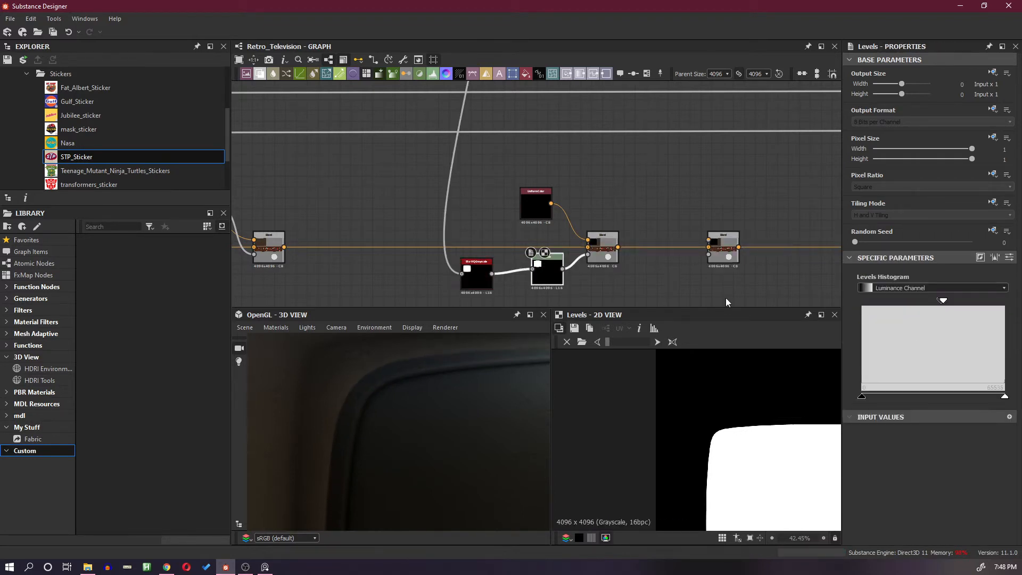
mouse_move(944, 302)
left_mouse_down()
mouse_move(979, 302)
mouse_move(956, 303)
left_mouse_up()
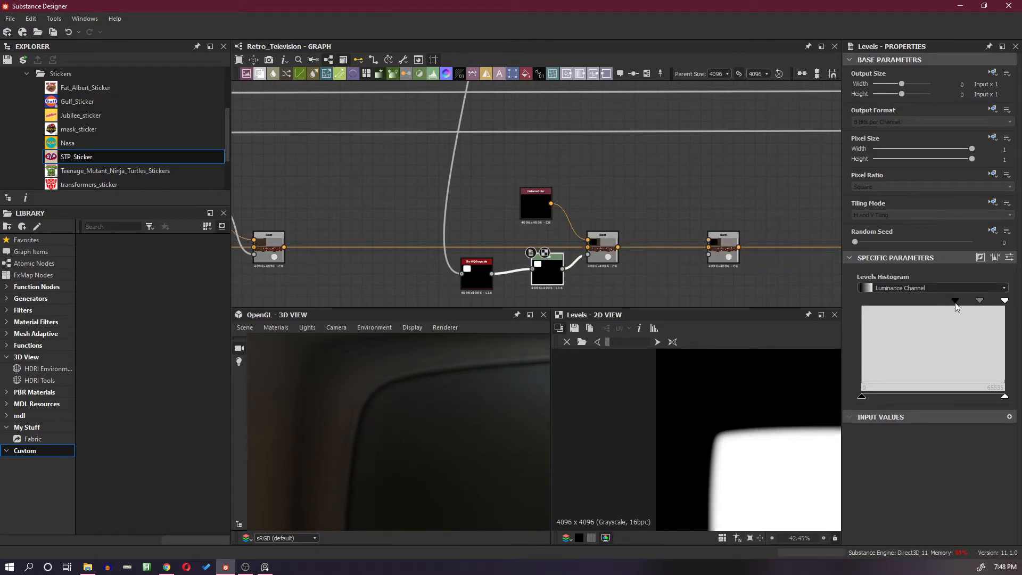
mouse_move(955, 305)
left_mouse_down()
mouse_move(985, 302)
mouse_move(968, 305)
left_mouse_up()
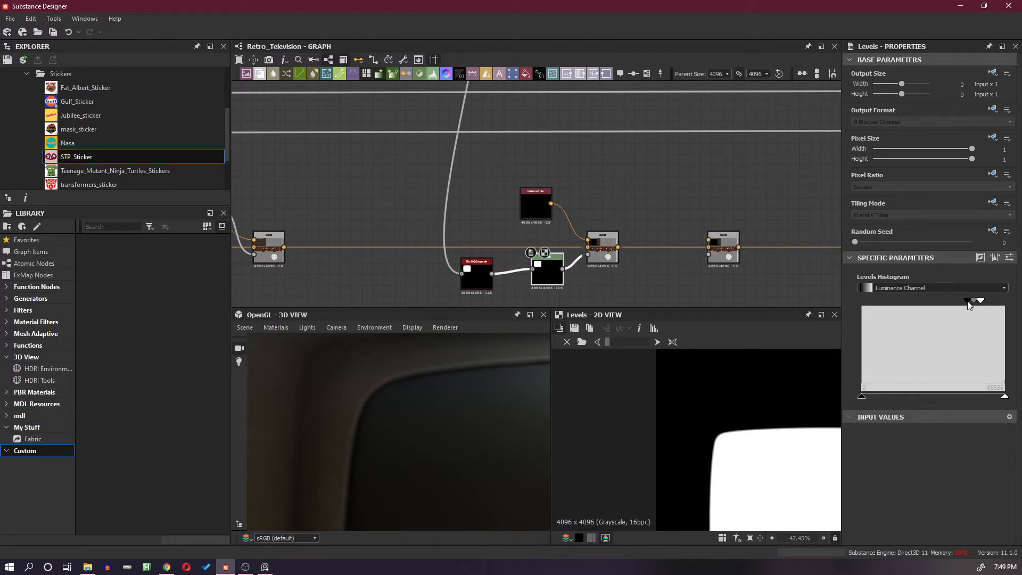
left_click_drag(981, 302, 987, 301)
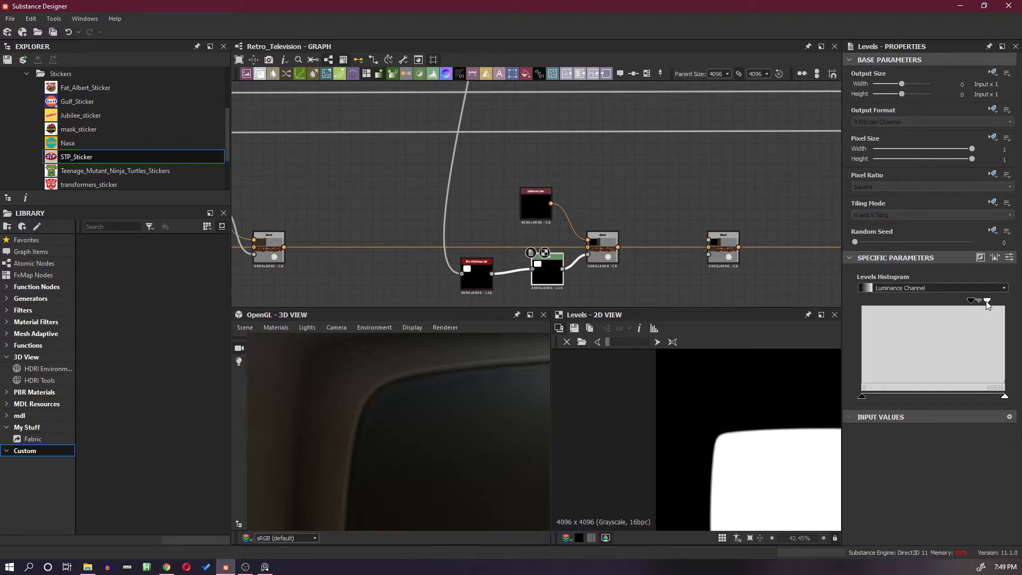
left_click_drag(987, 301, 982, 301)
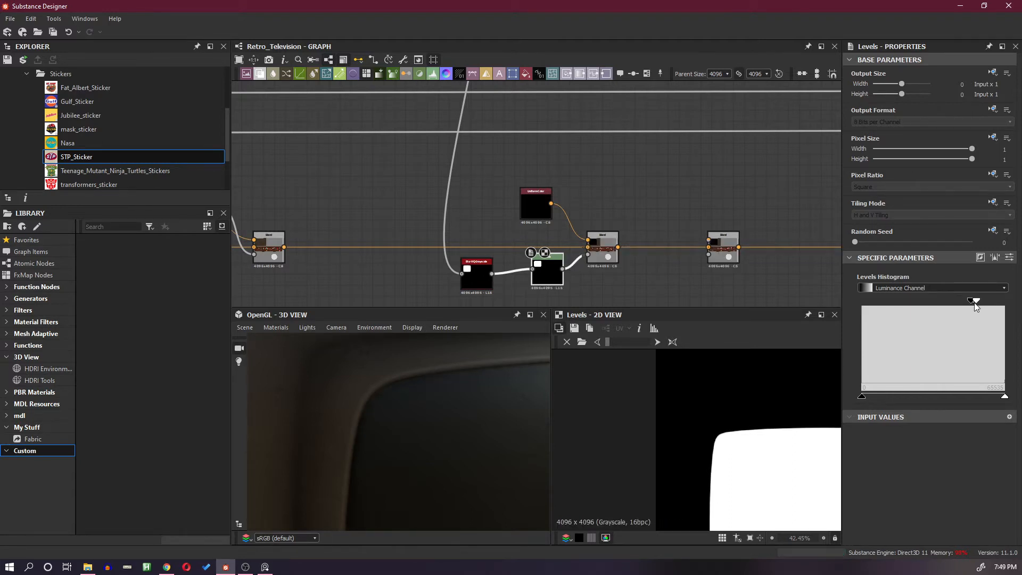
Change the screen's Uniform Color from black to the muted grey-green #5f6459 and check it on the television model.
scroll(445, 407, "down", 5)
left_click_drag(468, 436, 466, 400)
left_click(531, 207)
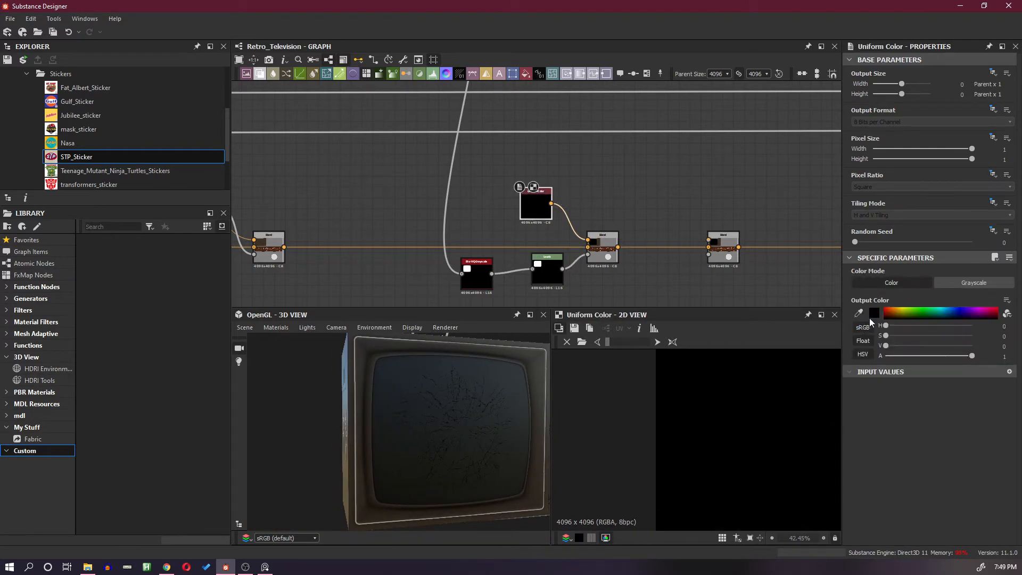
left_click(873, 314)
left_click(765, 305)
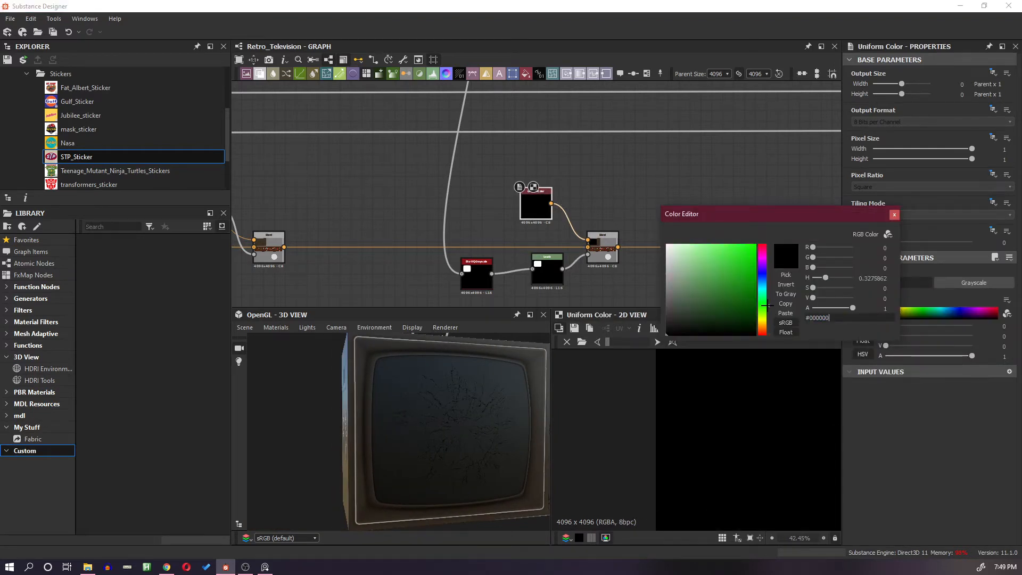
left_click_drag(766, 305, 767, 312)
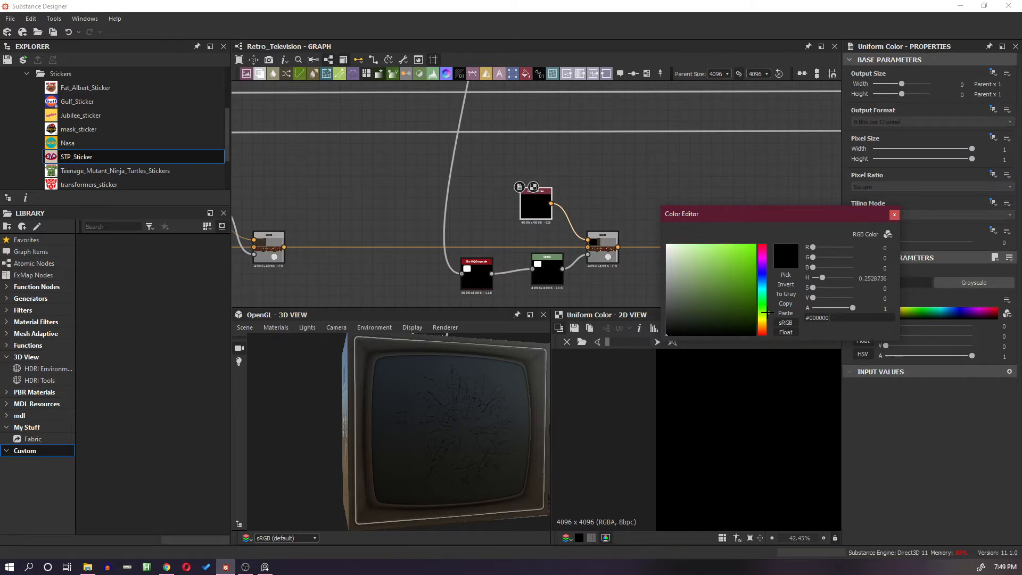
mouse_move(684, 258)
left_mouse_down()
mouse_move(682, 302)
mouse_move(674, 299)
left_mouse_up()
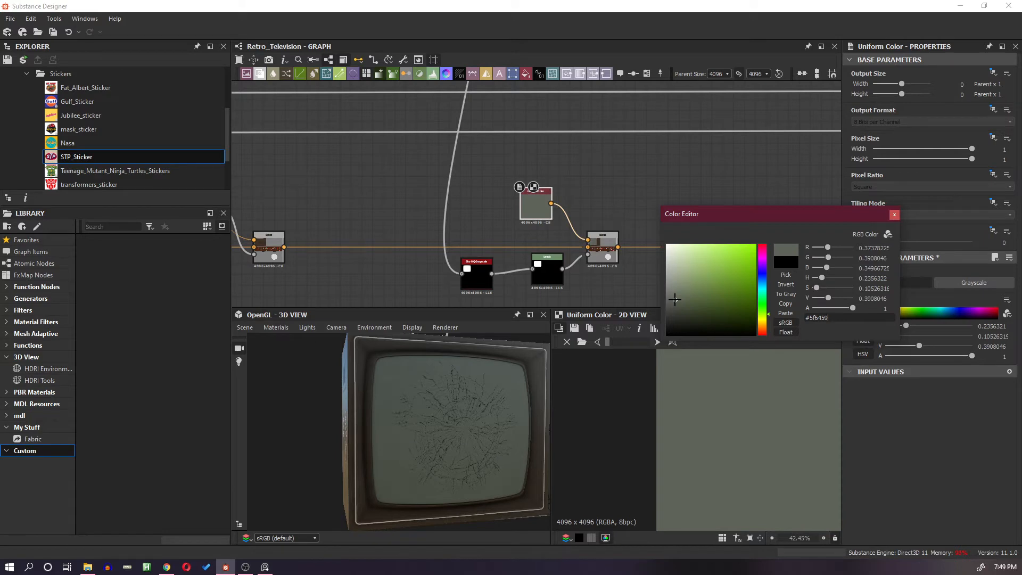
left_click(894, 215)
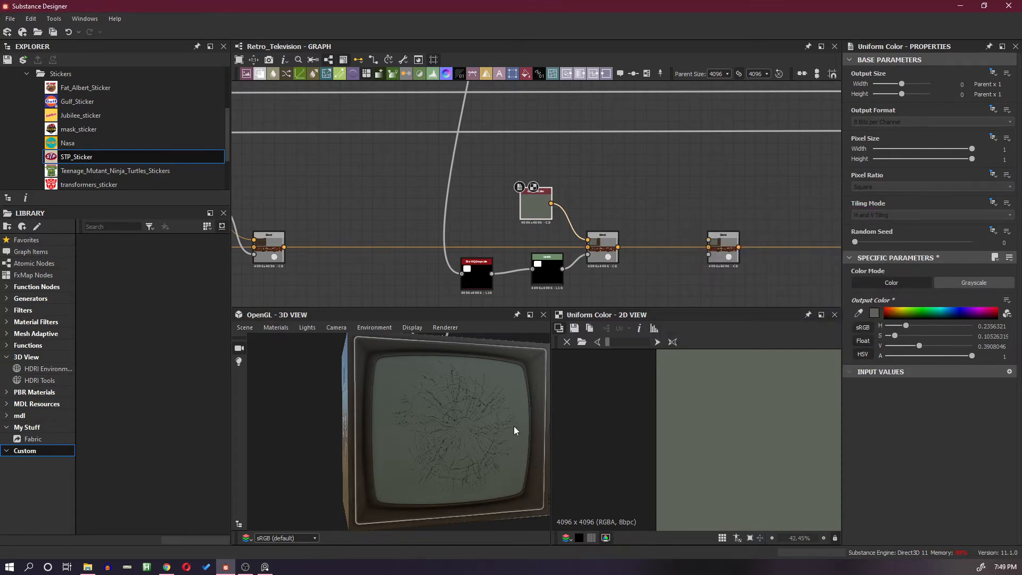
left_click_drag(513, 426, 469, 406)
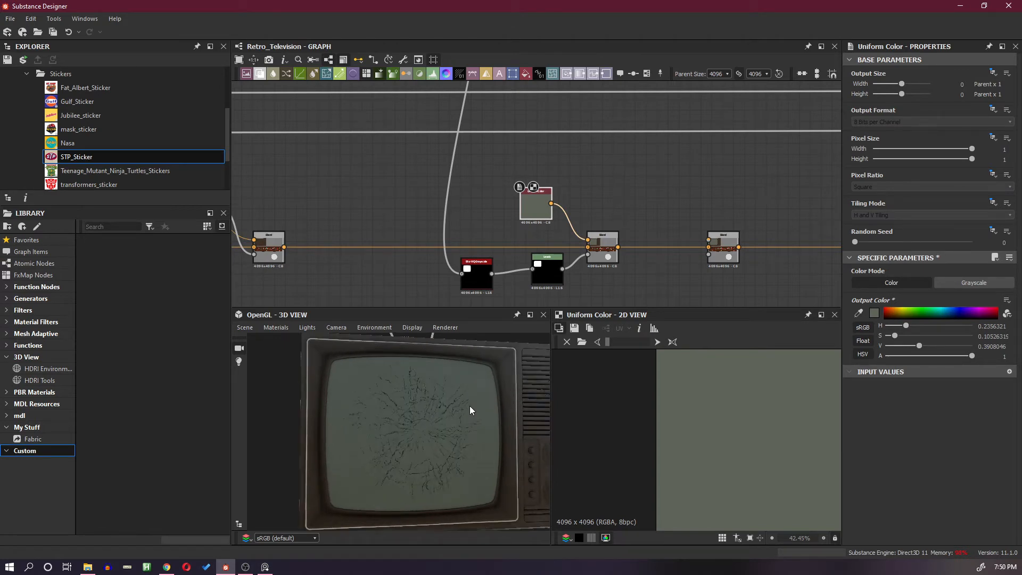
mouse_move(478, 413)
left_mouse_down()
mouse_move(456, 417)
mouse_move(461, 411)
left_mouse_up()
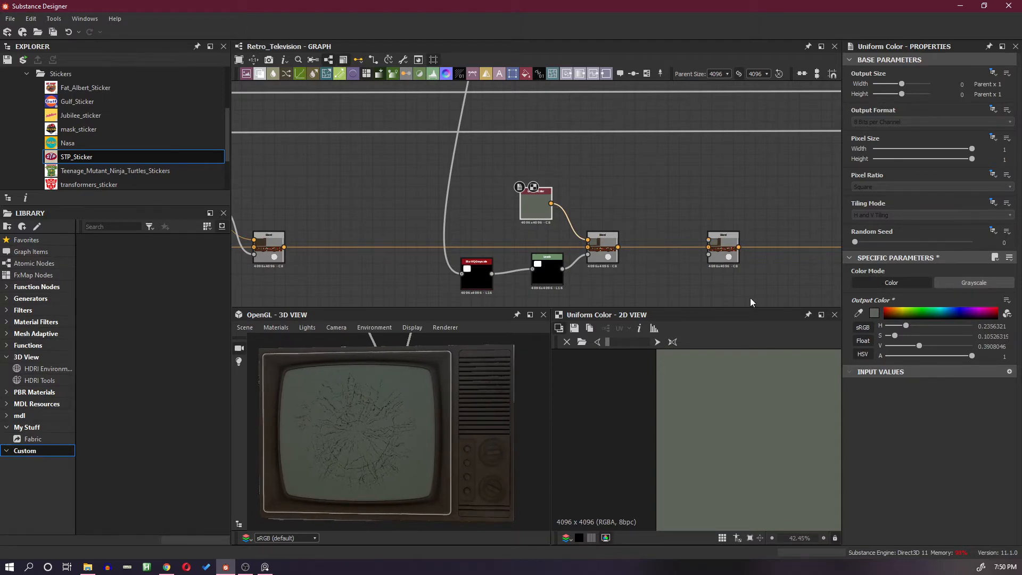
Move the spare Blend node along the color chain to below the front control panel section and insert another Blend beside it.
scroll(692, 241, "down", 5)
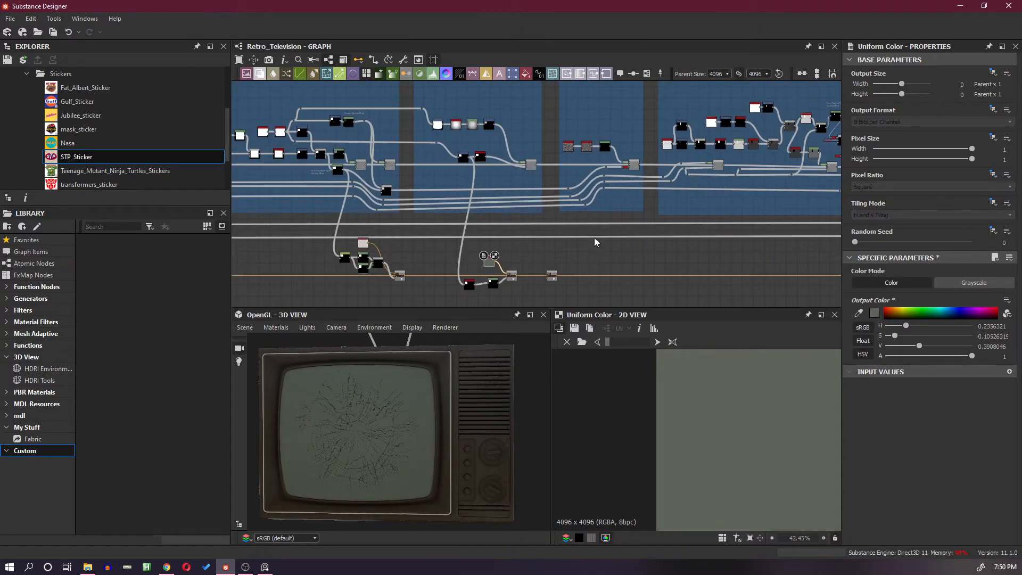
scroll(594, 238, "down", 1)
middle_click_drag(610, 242, 519, 243)
left_click_drag(471, 281, 756, 280)
scroll(737, 263, "up", 1)
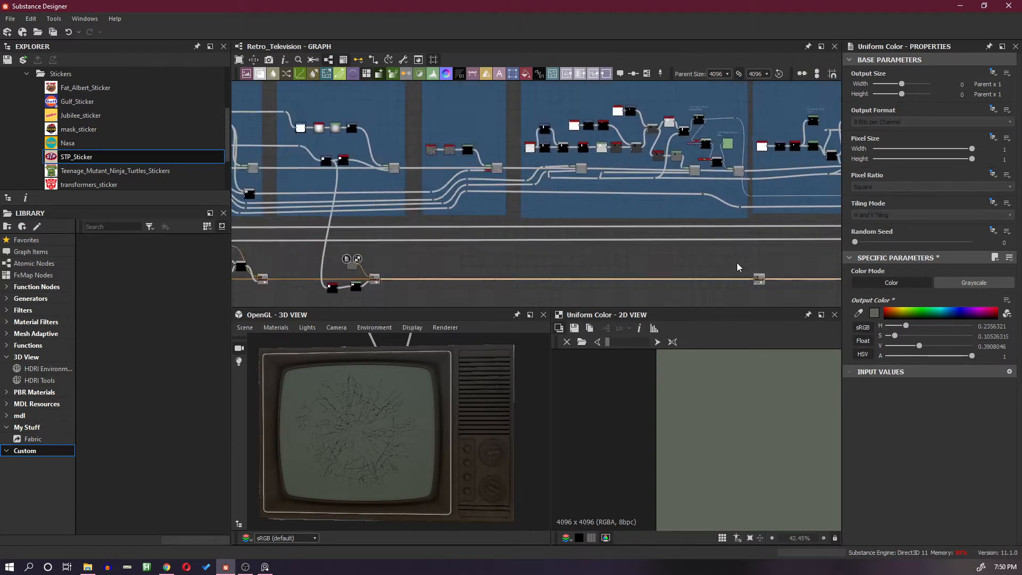
scroll(737, 263, "up", 1)
key("space")
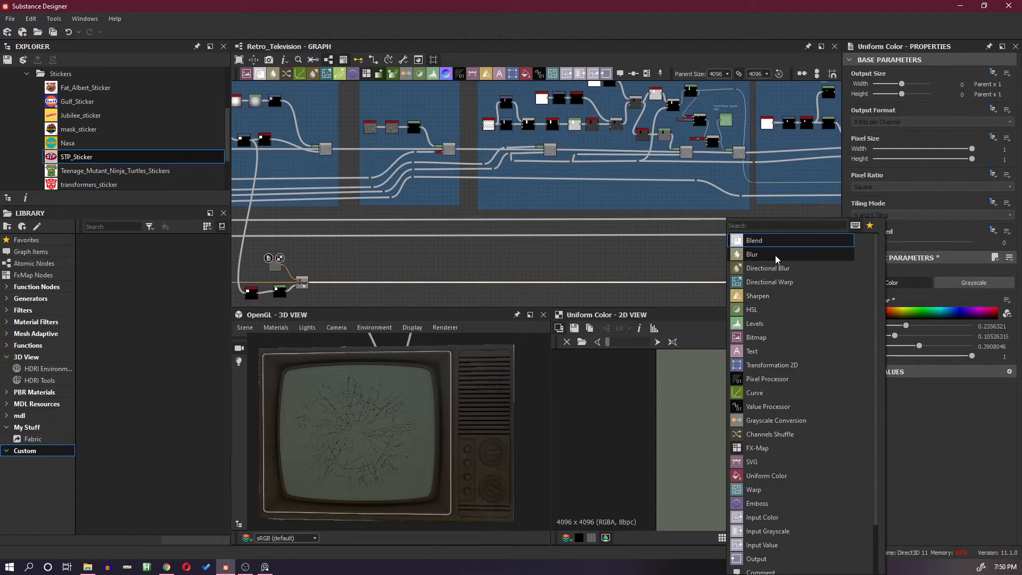
left_click(775, 244)
left_click_drag(537, 285, 739, 289)
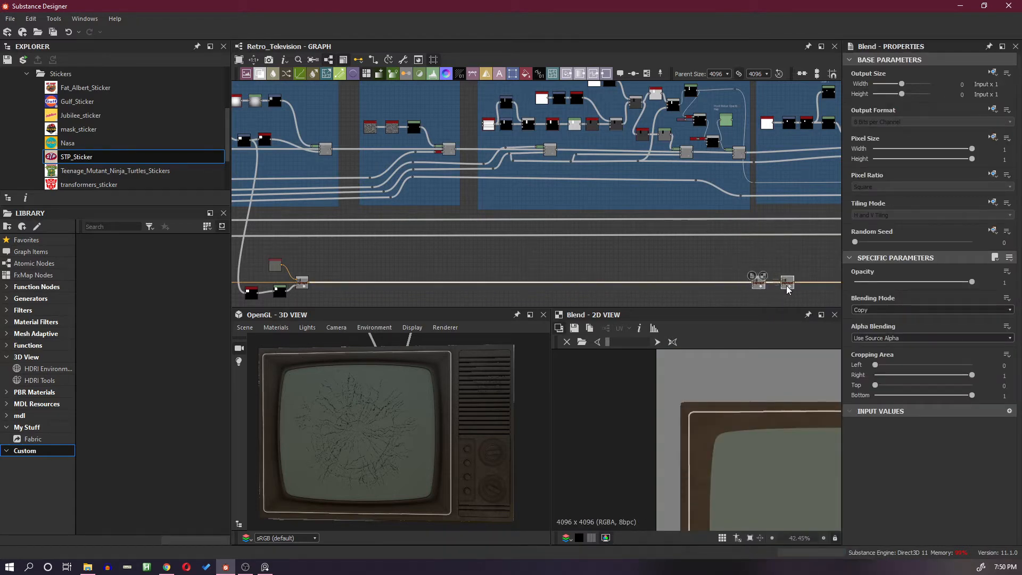
Find the Levels node labelled Front Control Panel Opacity Mask in the height graph and examine its output in the 2D view.
middle_click_drag(739, 174, 723, 241)
scroll(691, 194, "up", 5)
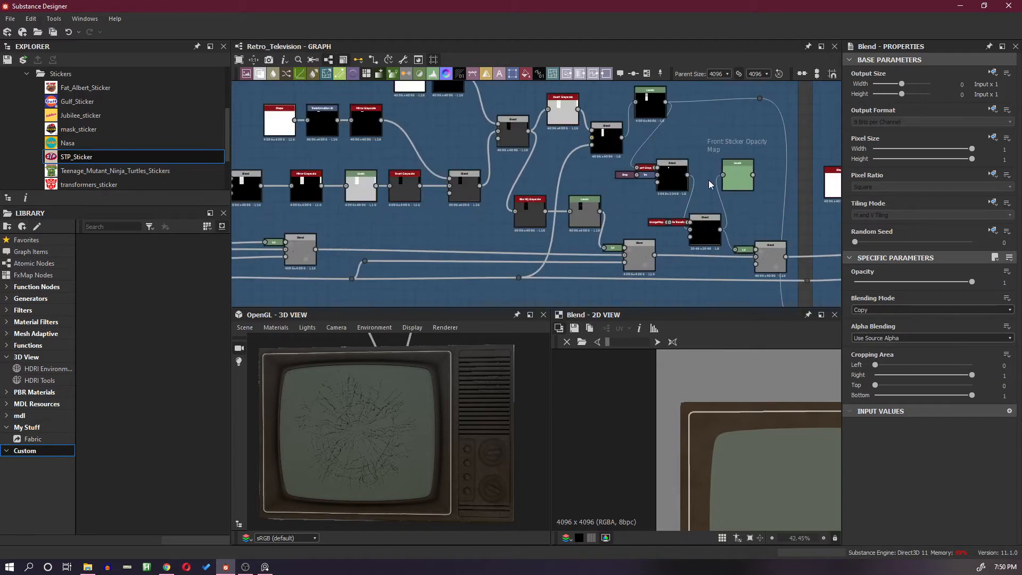
scroll(737, 185, "down", 4)
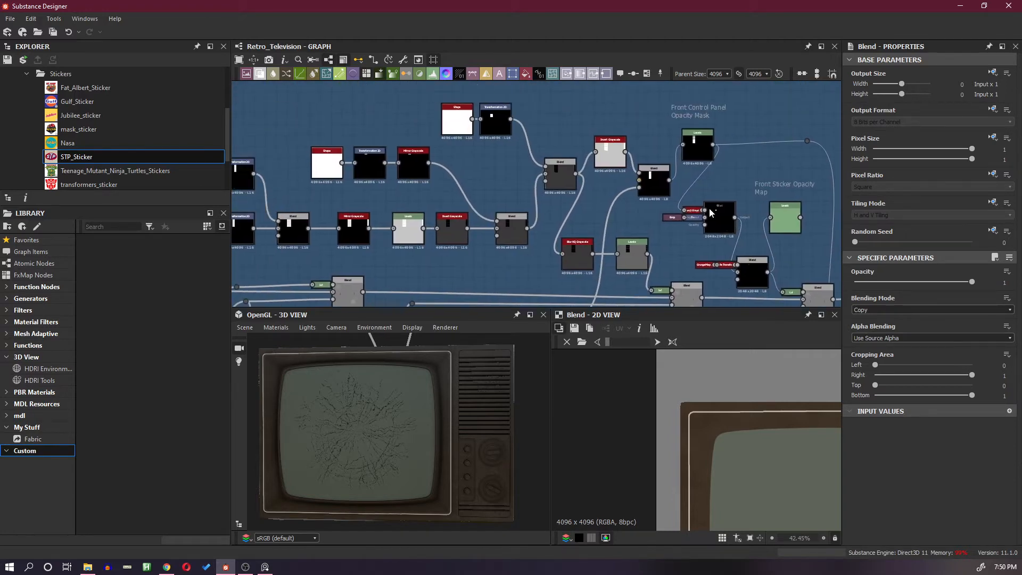
scroll(701, 197, "up", 2)
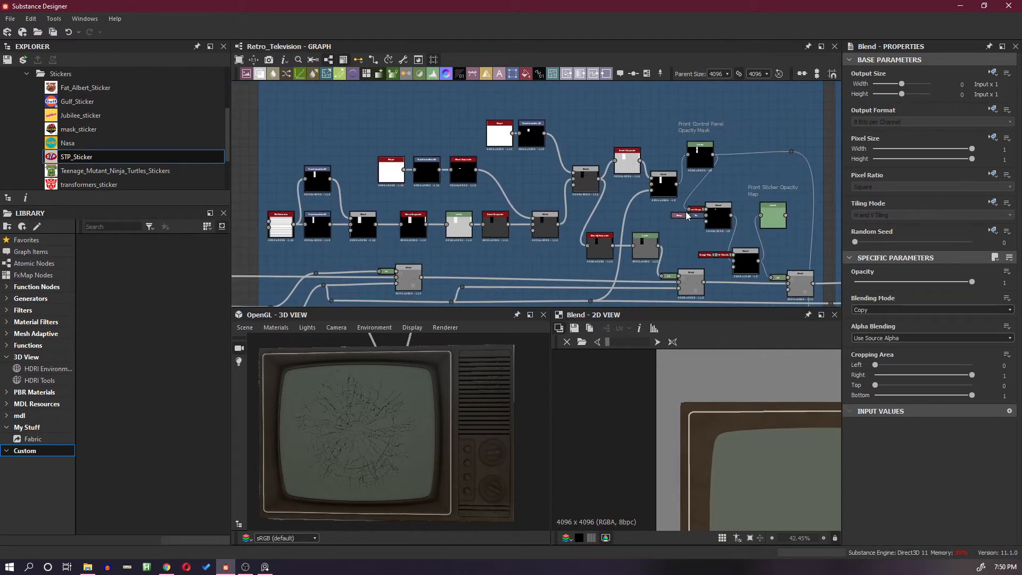
left_click(701, 158)
double_click(700, 157)
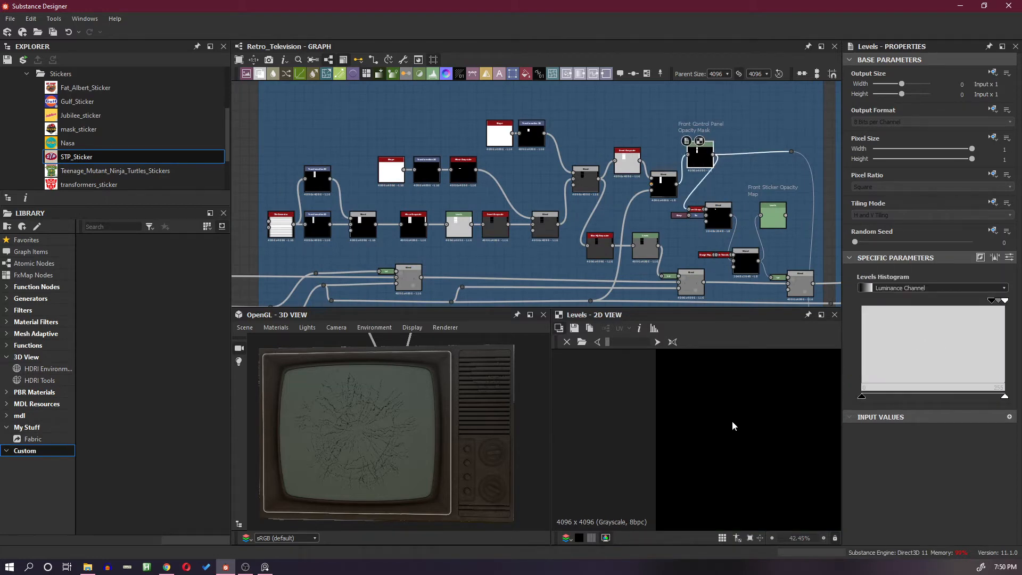
scroll(819, 441, "up", 3)
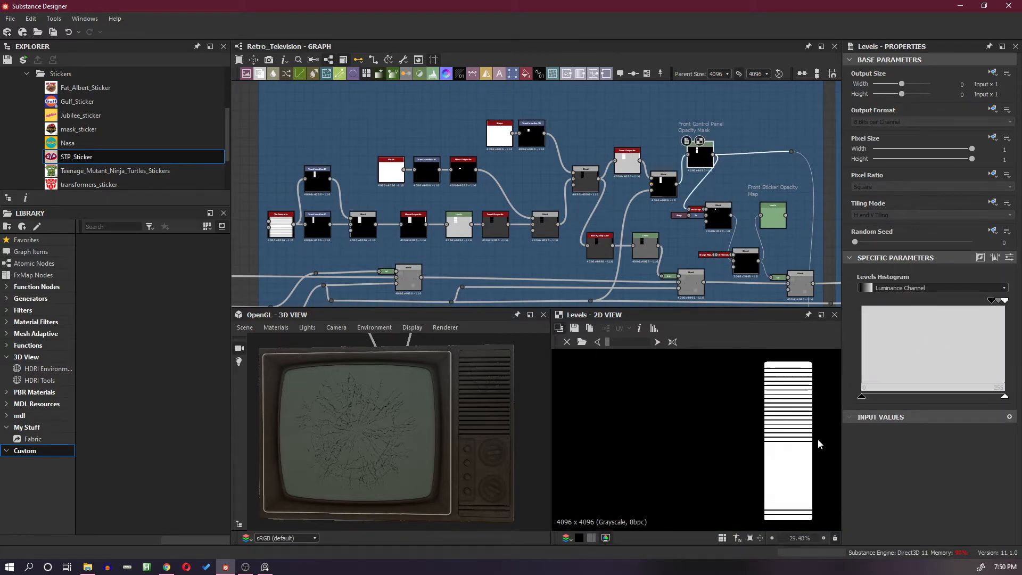
scroll(817, 439, "down", 1)
middle_click_drag(817, 438, 760, 419)
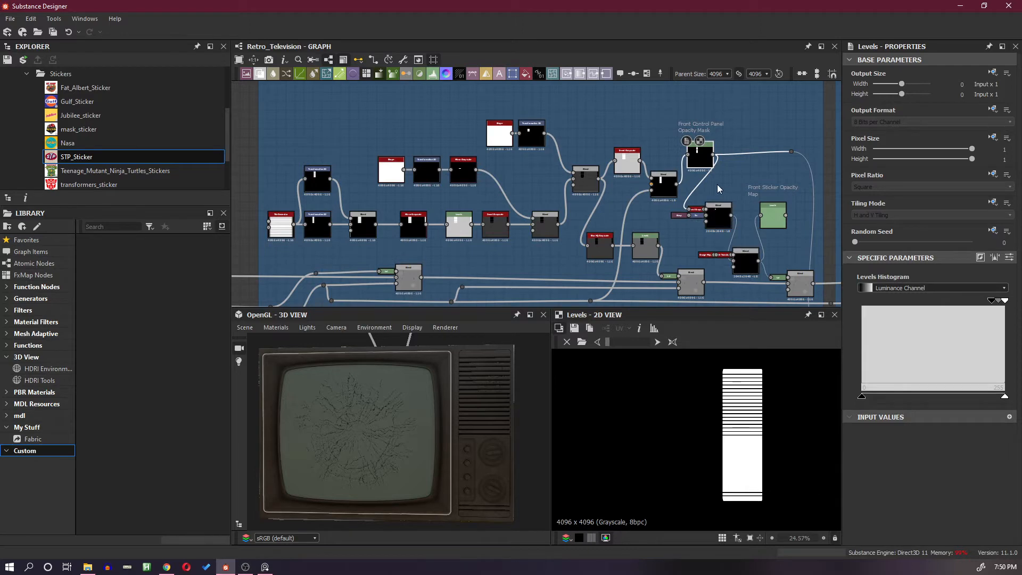
Connect the Front Control Panel Opacity Mask to the first of the two Blends as its opacity, routing the link through a dot.
scroll(724, 189, "down", 4)
middle_click_drag(726, 197, 712, 135)
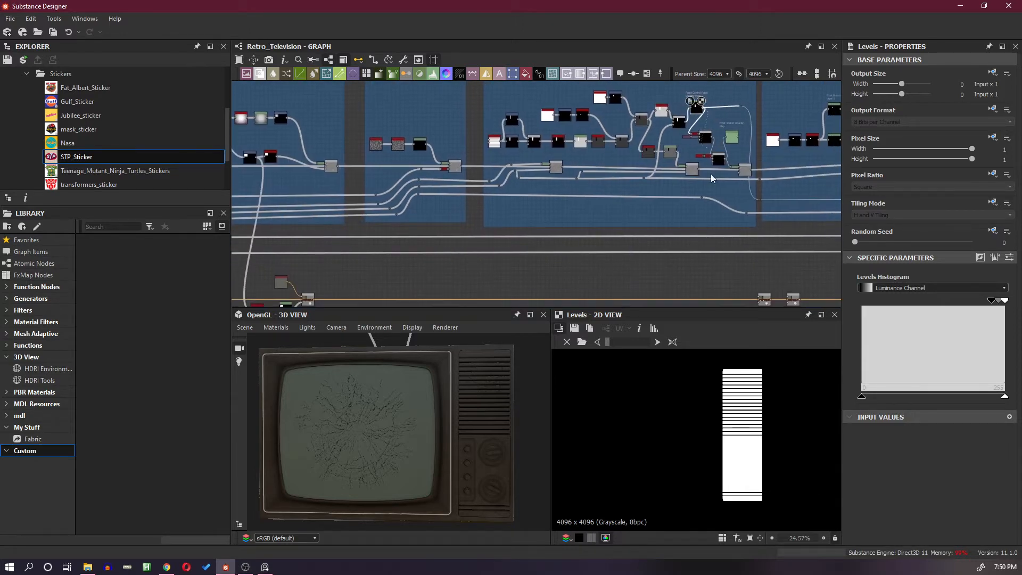
scroll(722, 281, "down", 1)
middle_click_drag(722, 281, 722, 261)
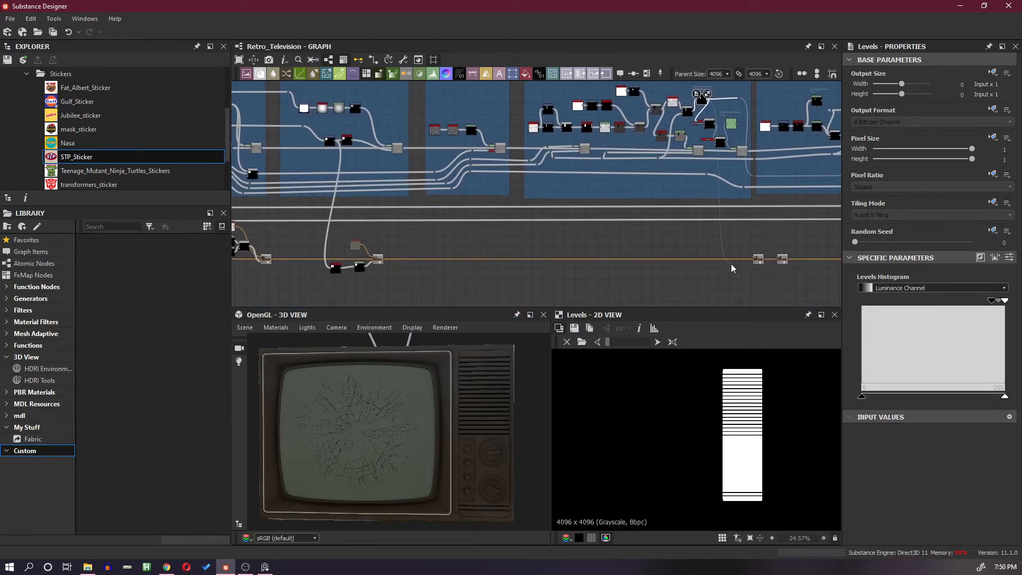
left_click_drag(733, 262, 717, 263)
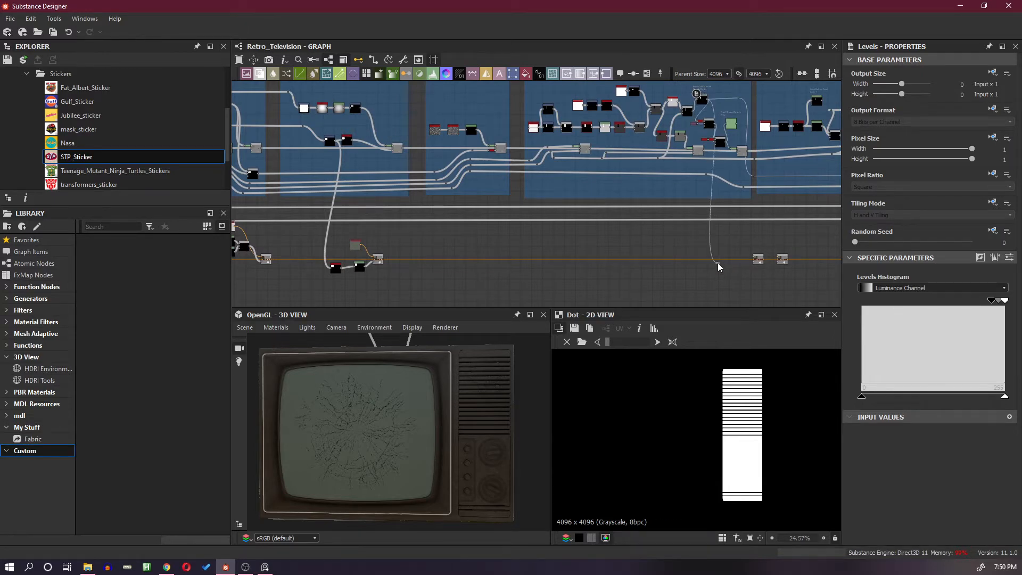
scroll(718, 263, "up", 5)
left_click_drag(828, 261, 742, 260)
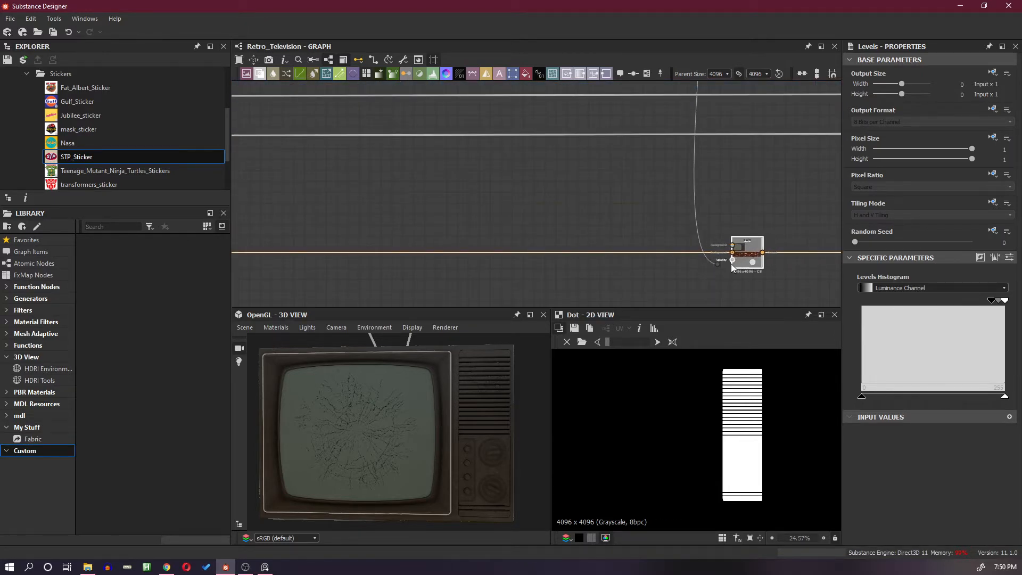
left_click(738, 261)
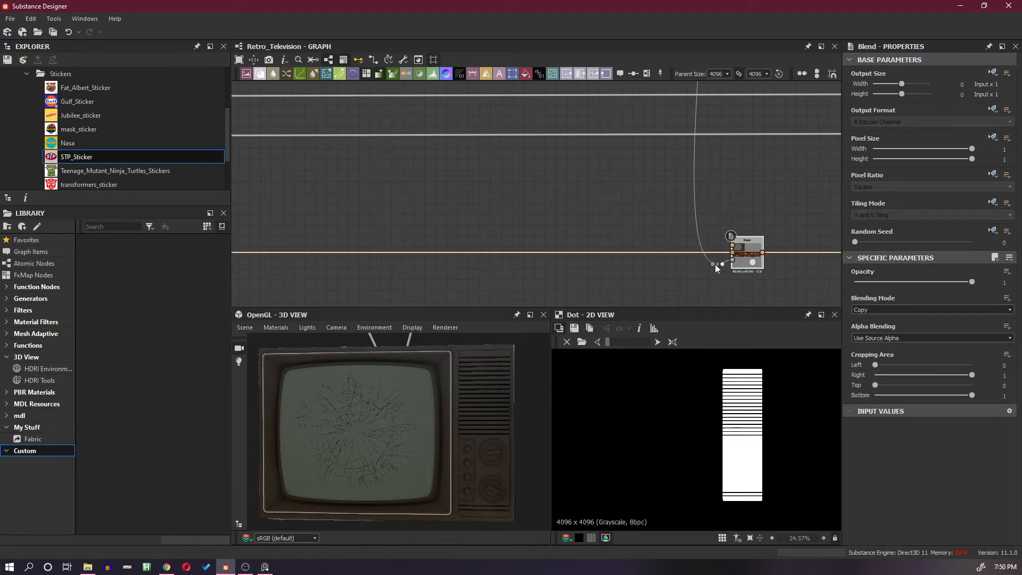
left_click_drag(715, 263, 695, 260)
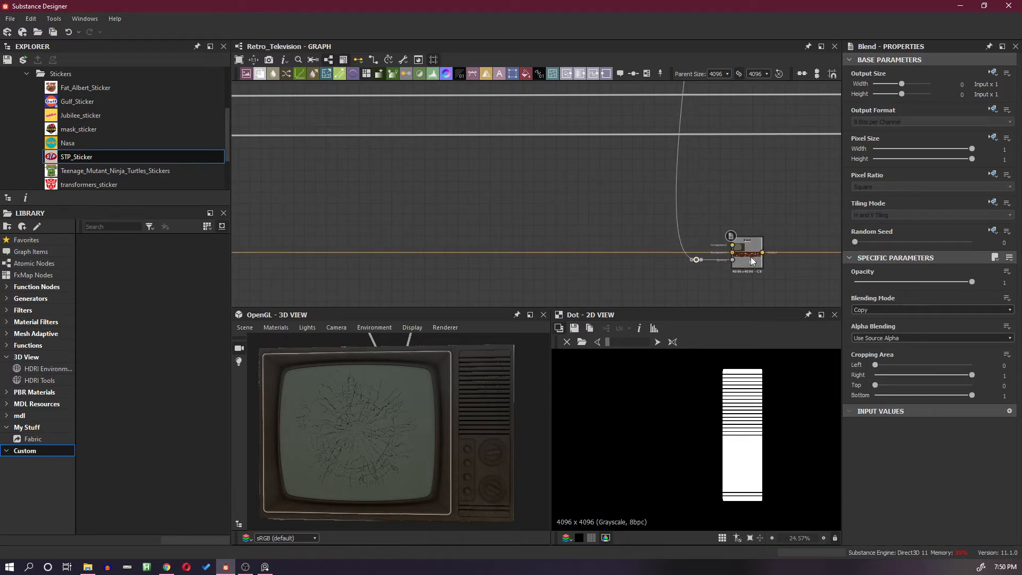
scroll(693, 254, "up", 3)
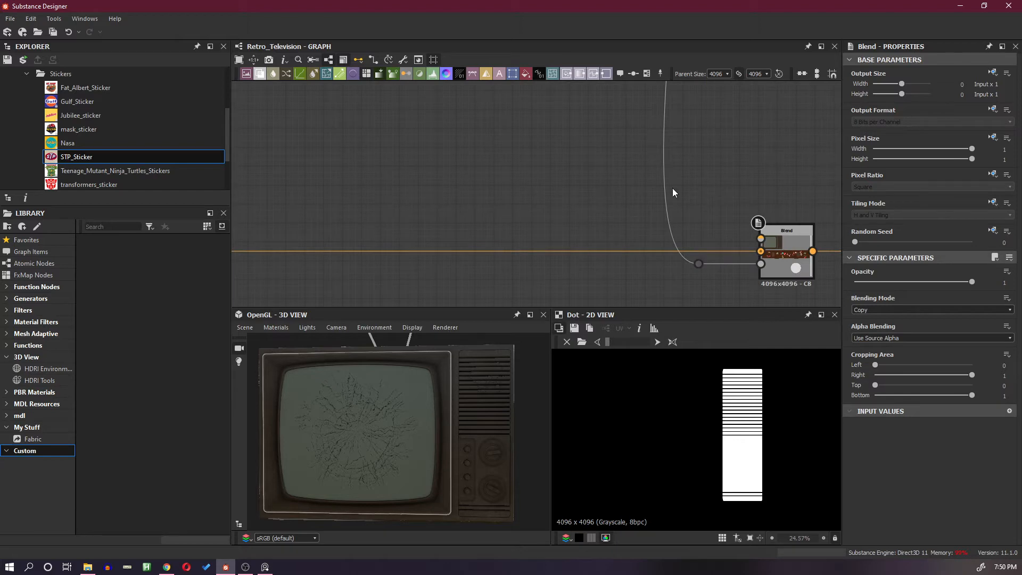
scroll(613, 188, "down", 3)
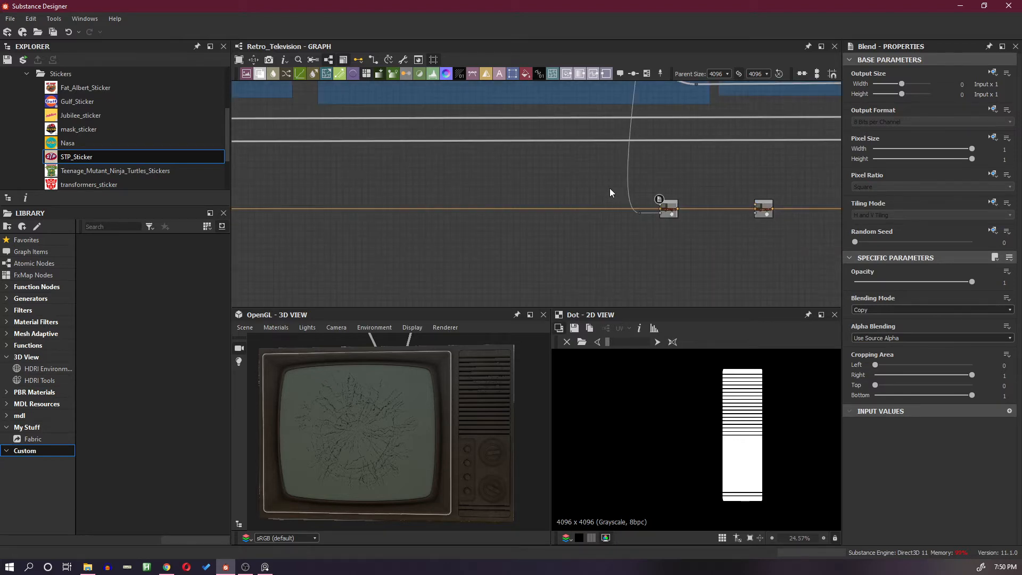
Add a Fractal Sum Base noise node near the control panel Blend and view its pattern.
scroll(632, 187, "up", 1)
scroll(632, 188, "up", 1)
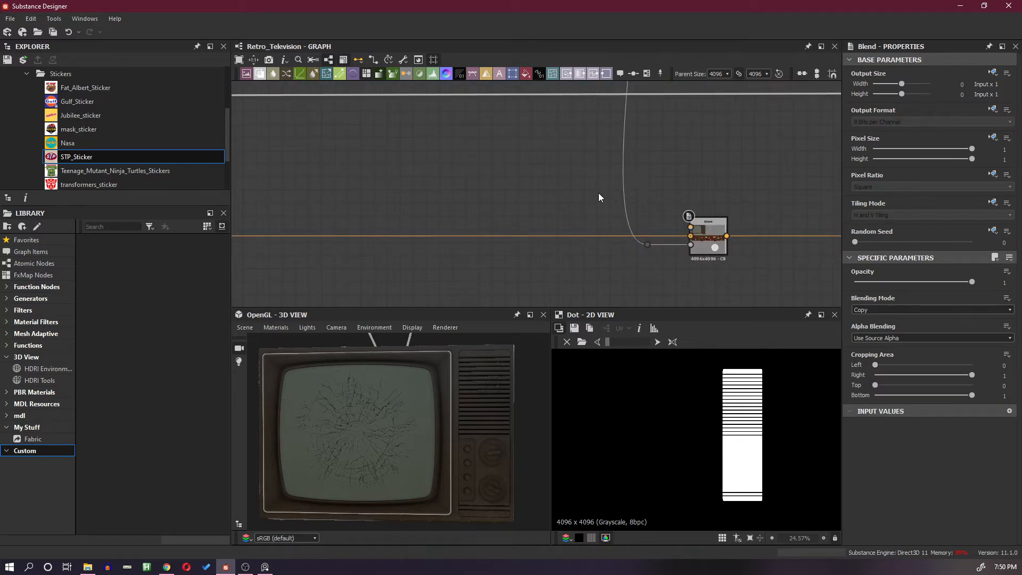
key("space")
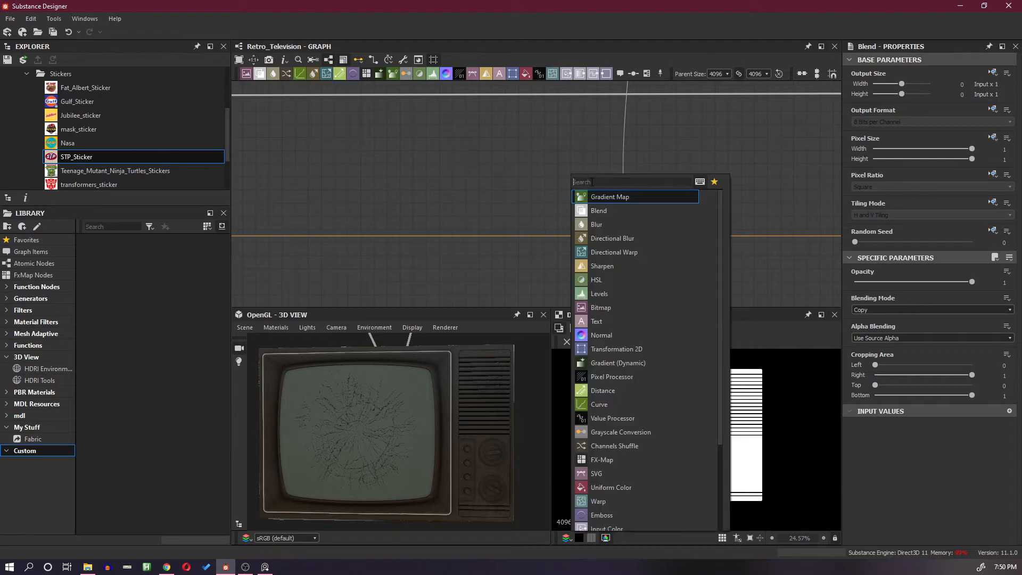
type("noise")
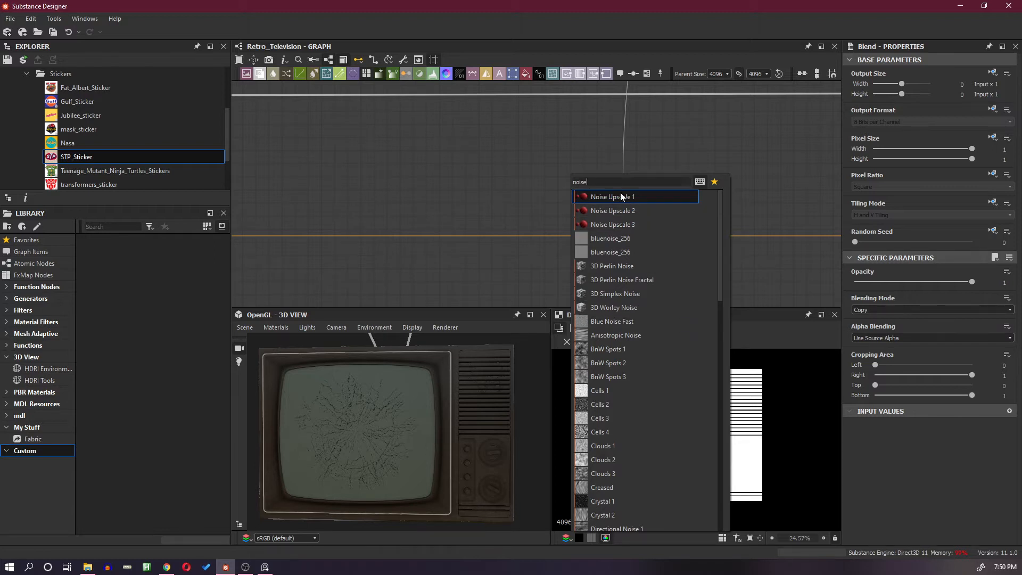
type("fra")
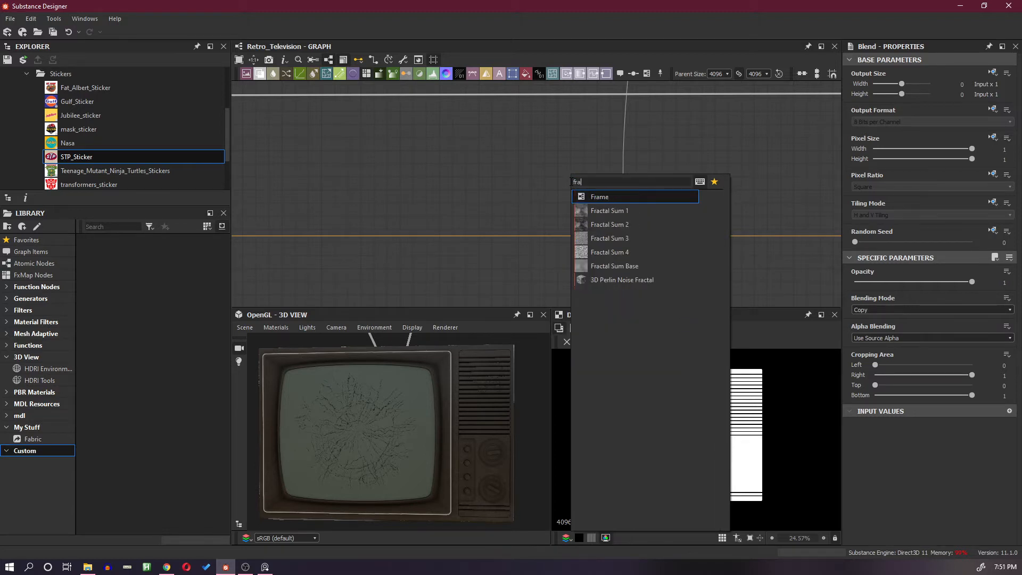
left_click(647, 267)
left_click_drag(561, 180, 587, 207)
scroll(660, 415, "down", 4)
scroll(657, 404, "down", 3)
scroll(681, 398, "up", 3)
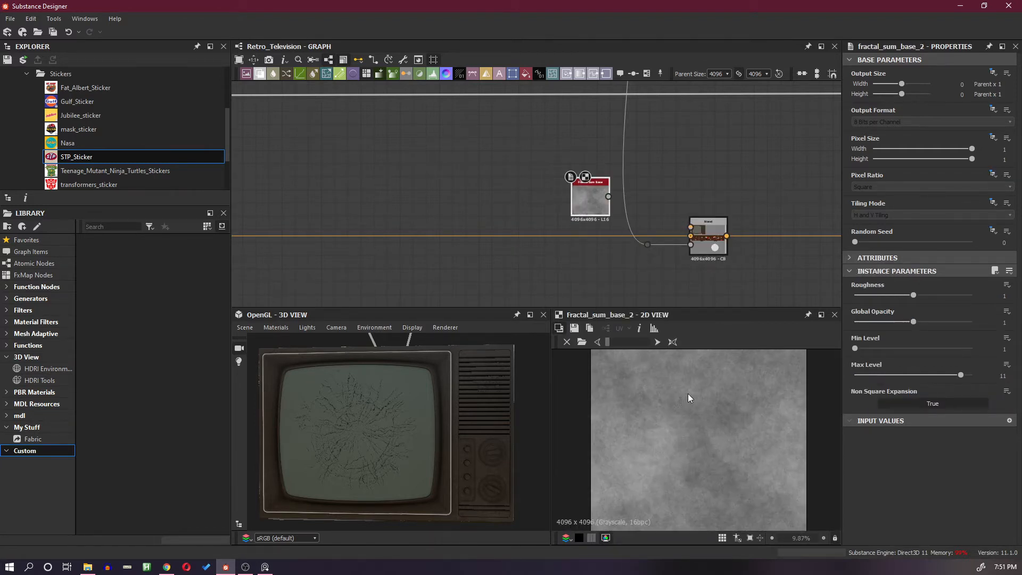
Feed the Fractal Sum Base through a Gradient Map into the control panel Blend's foreground, space the nodes out, and check the grille on the model.
left_click_drag(691, 231, 690, 227)
key("space")
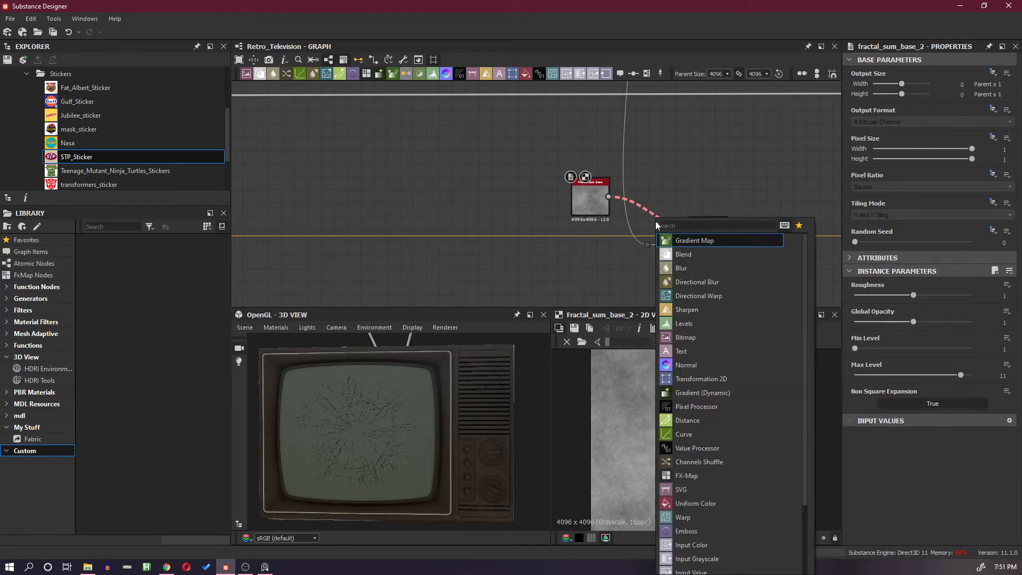
left_click(719, 242)
left_click_drag(599, 216, 521, 206)
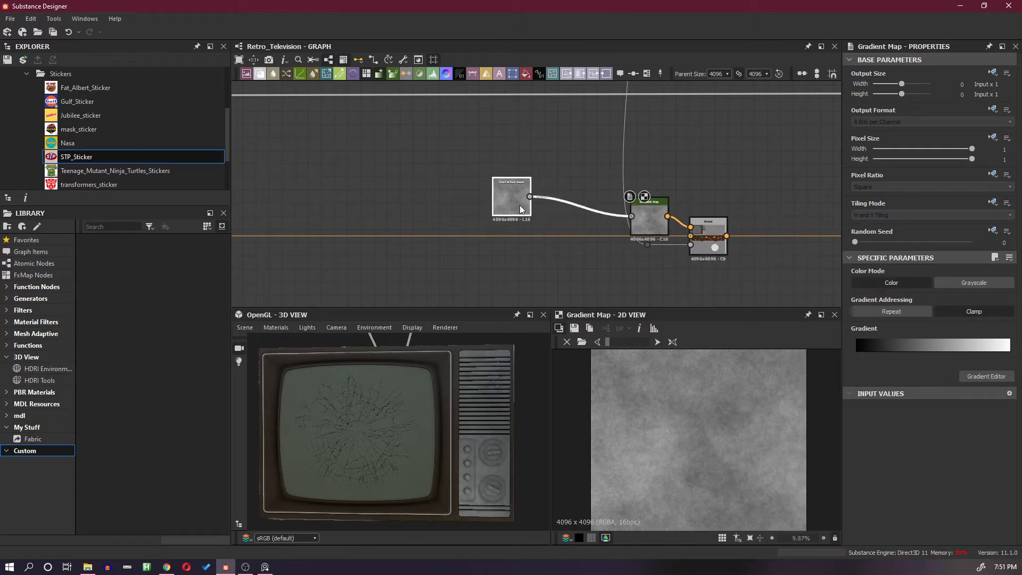
left_click_drag(645, 222, 592, 203)
scroll(497, 378, "up", 4)
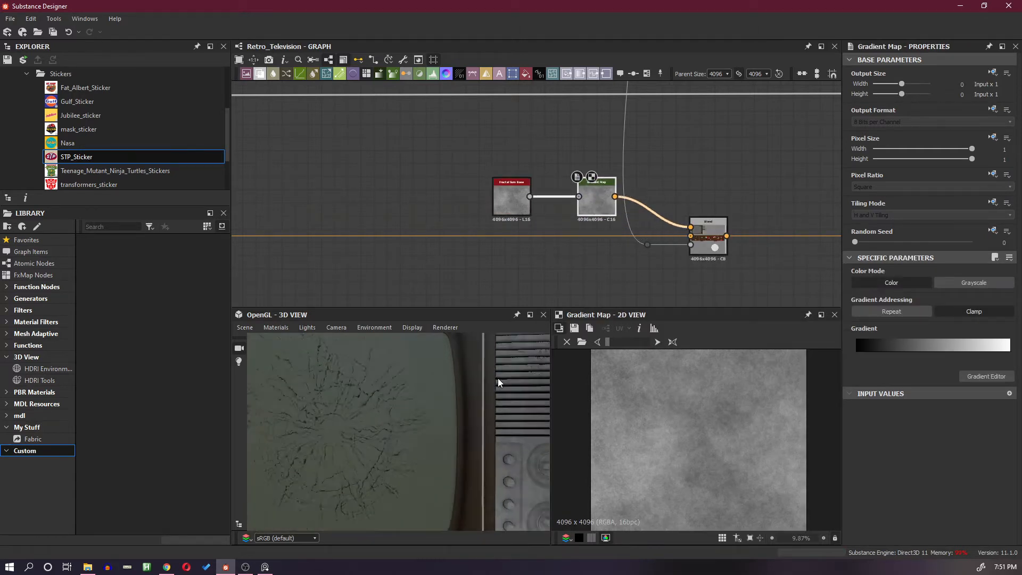
middle_click_drag(497, 378, 431, 405)
left_click_drag(431, 405, 449, 367)
scroll(450, 366, "up", 3)
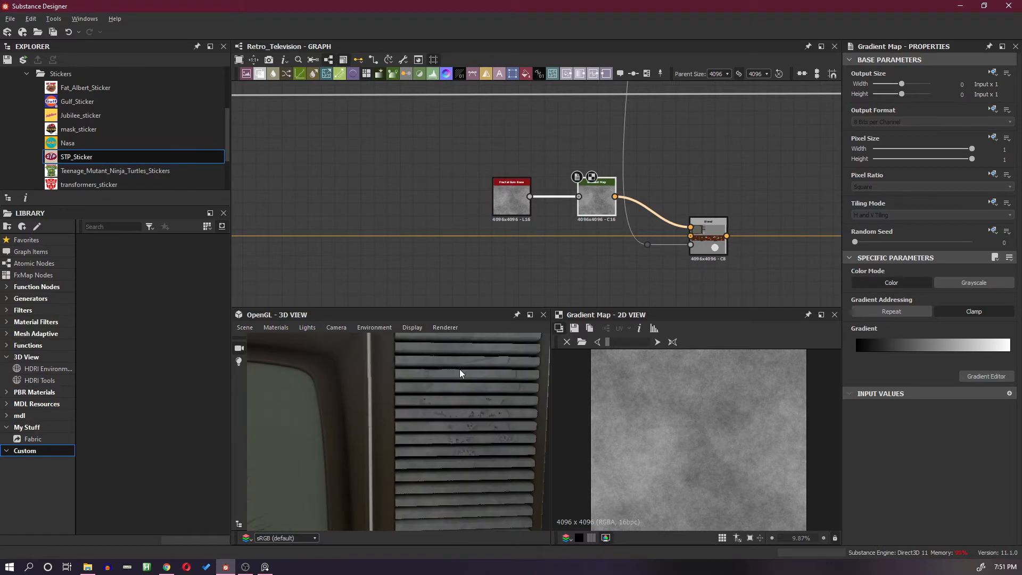
middle_click_drag(459, 369, 460, 402)
scroll(466, 373, "up", 2)
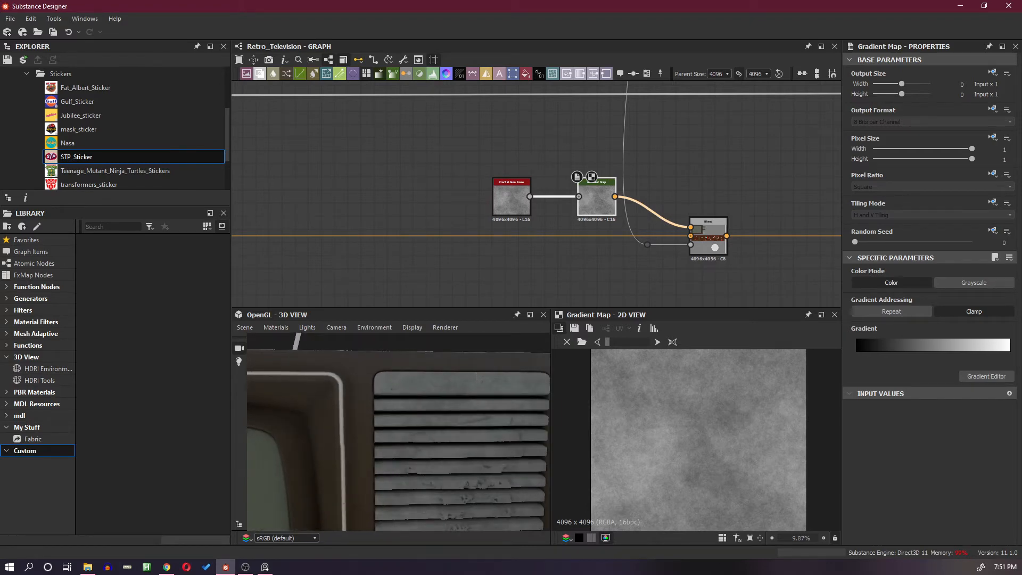
Sample the Gradient Map's colors with a near-vertical stroke across the dark reddish-brown wood image on the reference board.
right_click_drag(1021, 316, 374, 266)
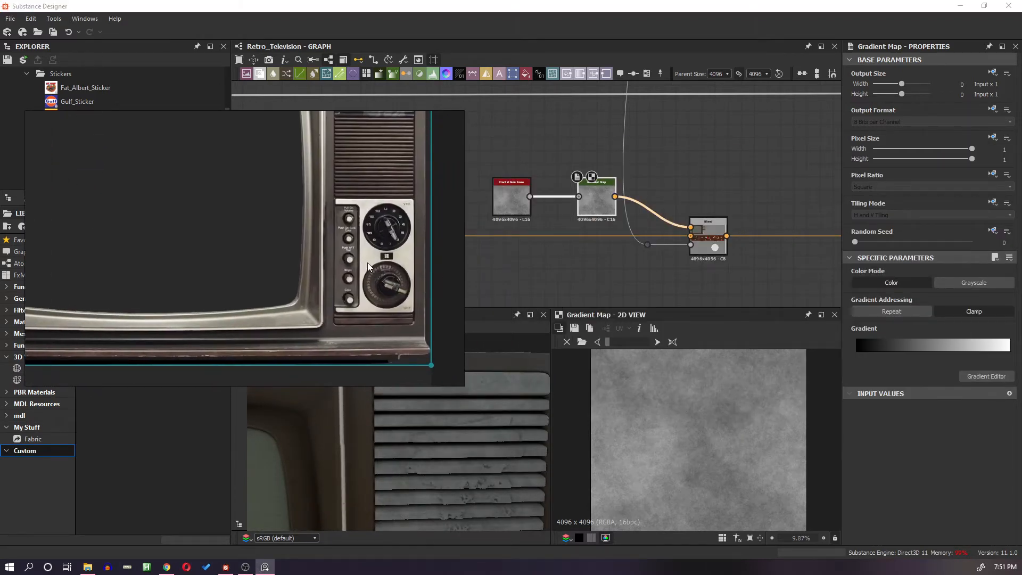
scroll(367, 263, "down", 6)
middle_click_drag(199, 236, 276, 234)
scroll(266, 207, "up", 3)
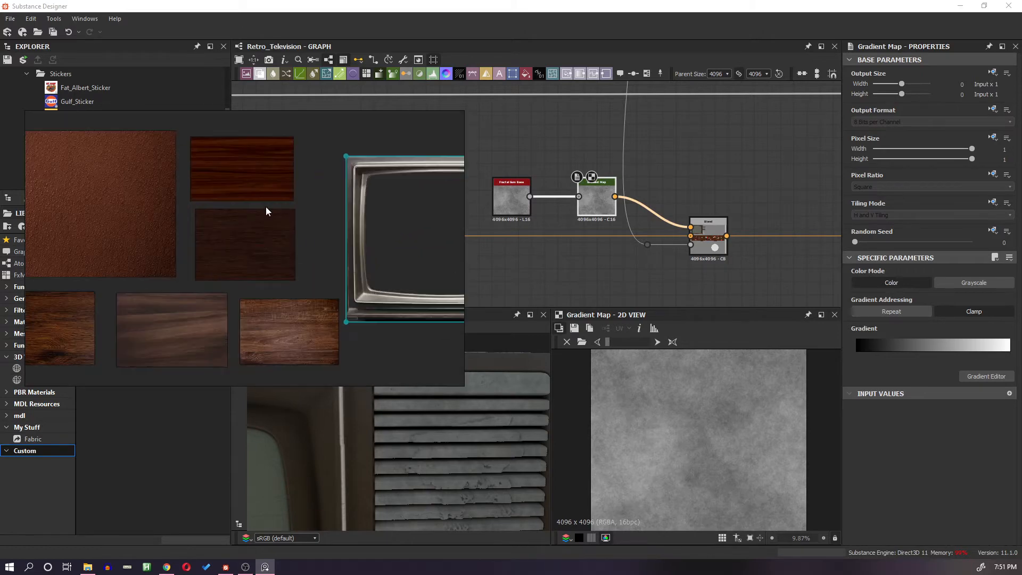
scroll(266, 206, "up", 4)
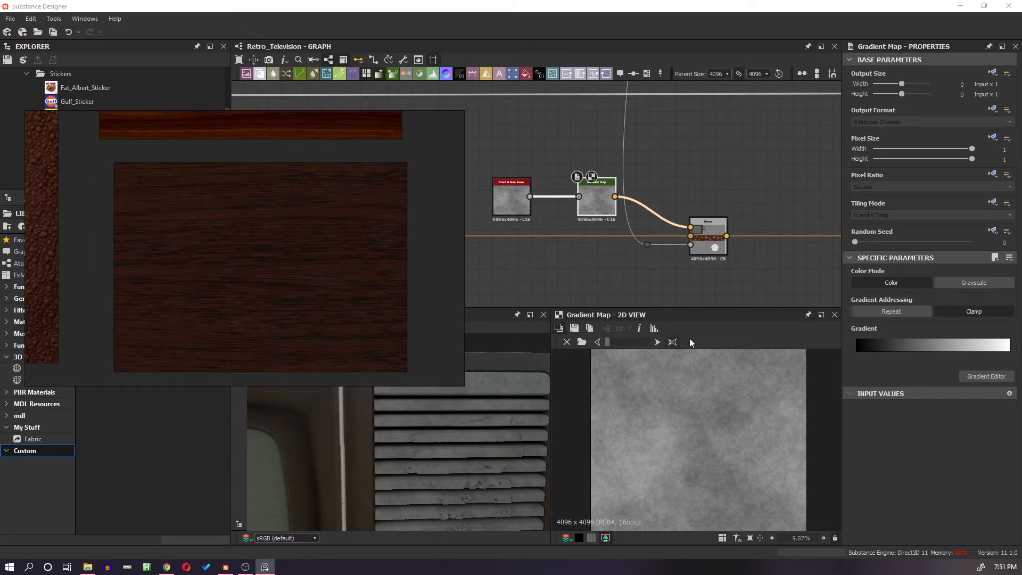
left_click(992, 378)
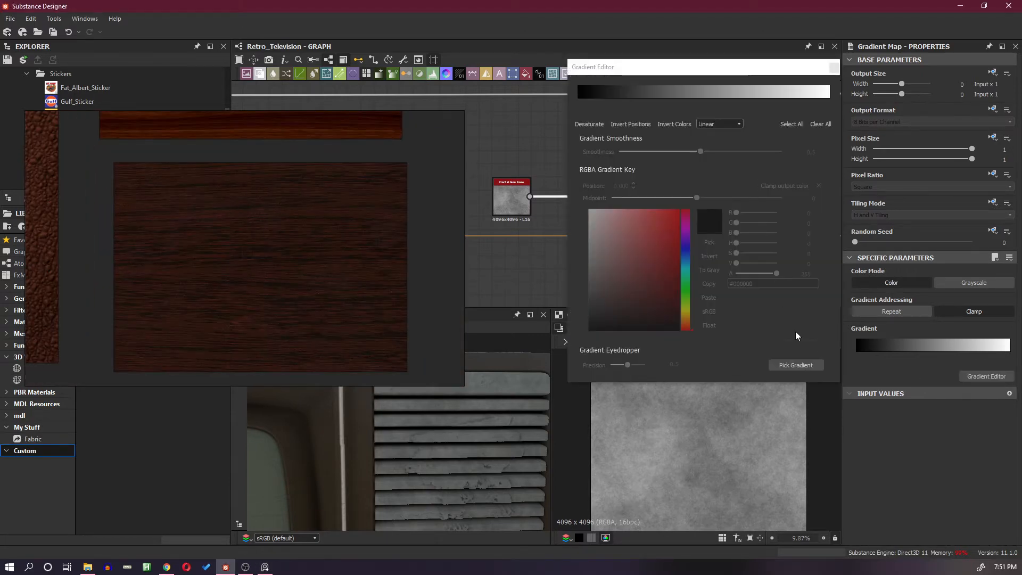
left_click(787, 366)
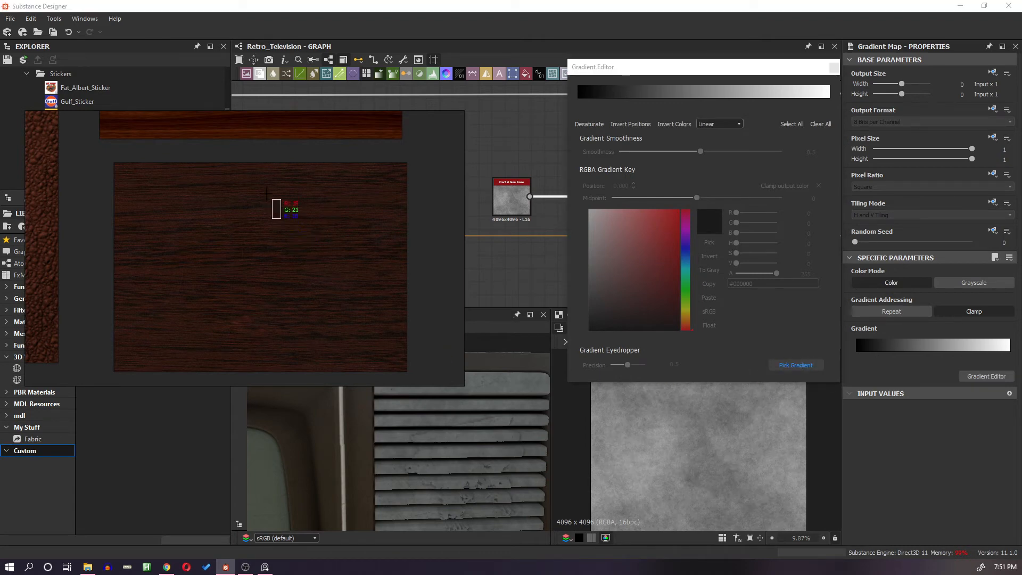
left_click_drag(267, 192, 275, 351)
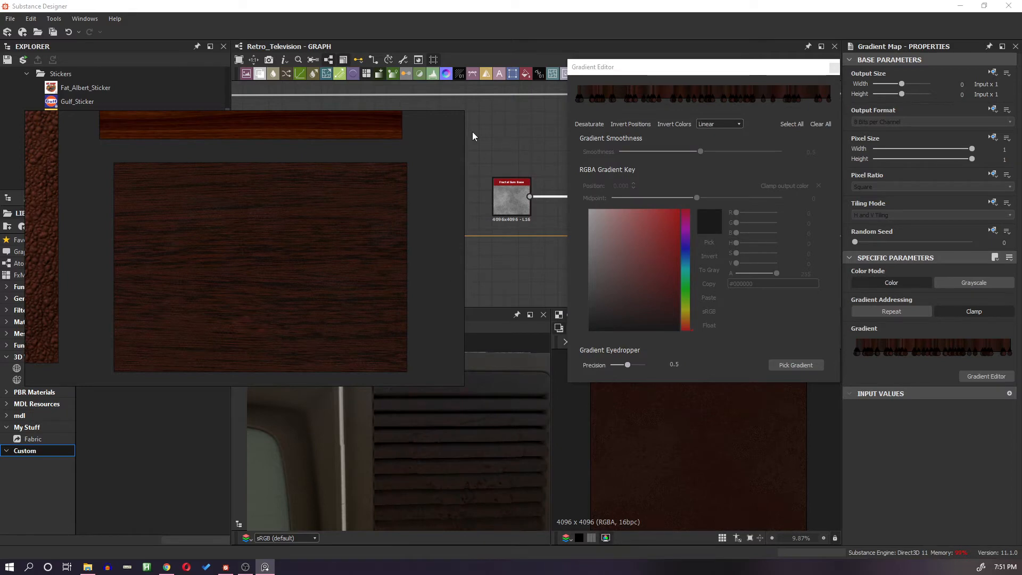
scroll(269, 278, "down", 5)
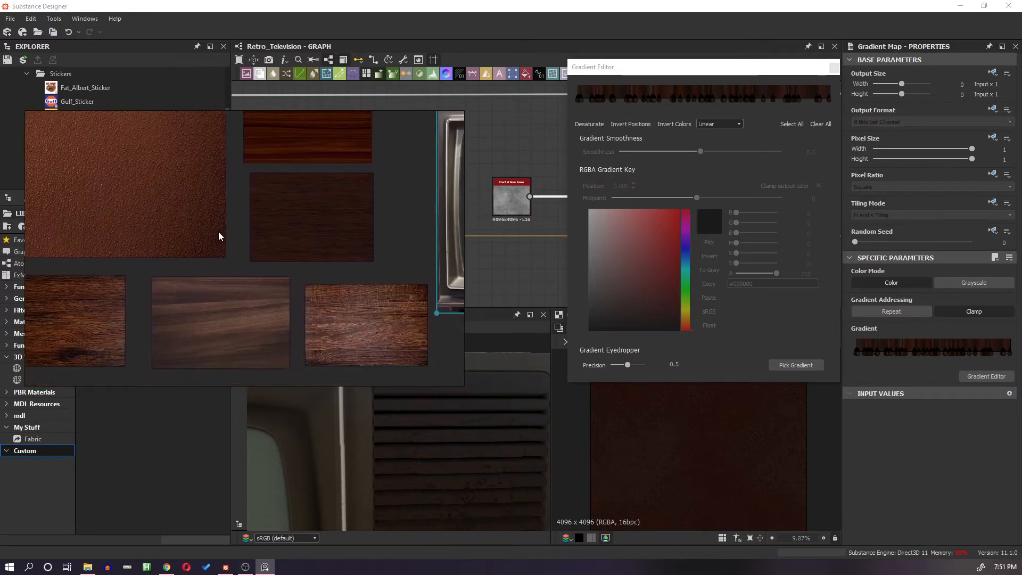
Resample the Gradient Map's colors with a near-vertical stroke across the grayish-brown wood image on the reference board.
left_click(790, 366)
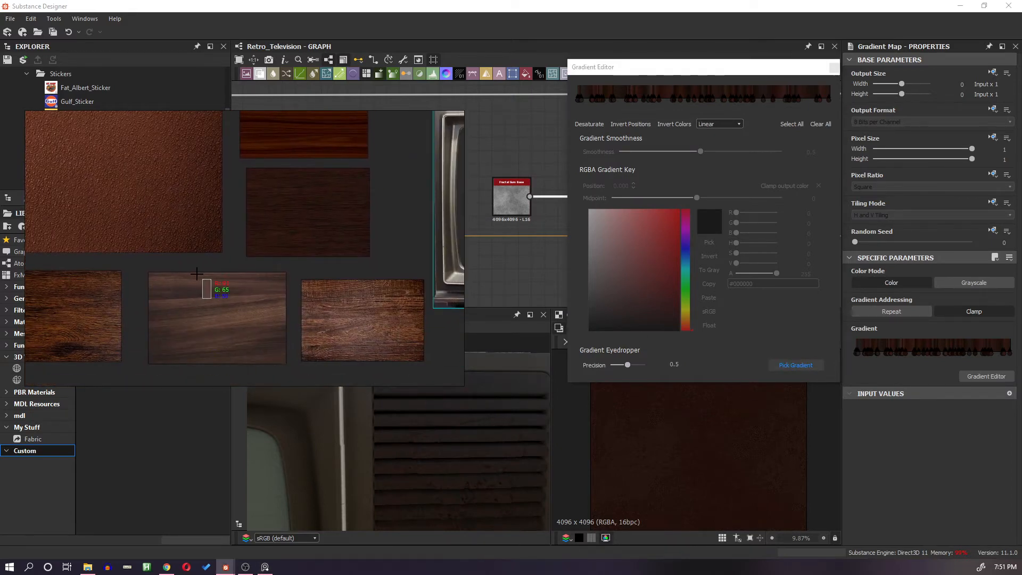
left_click_drag(198, 276, 205, 357)
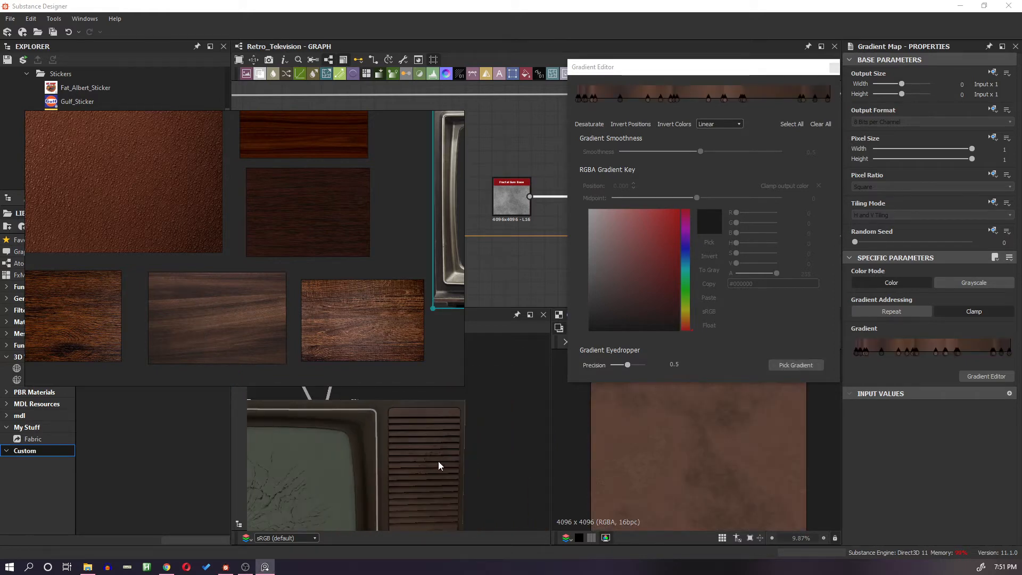
middle_click_drag(424, 255, 473, 277)
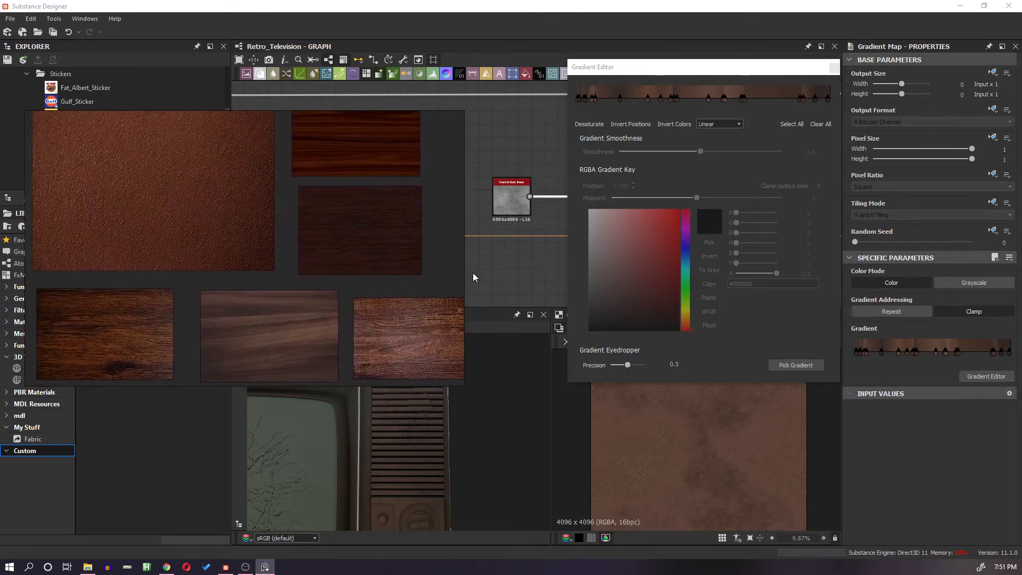
Try gradient samples from the red striped, light brown and dark reddish-brown wood images, checking the grille on the model.
left_click(795, 365)
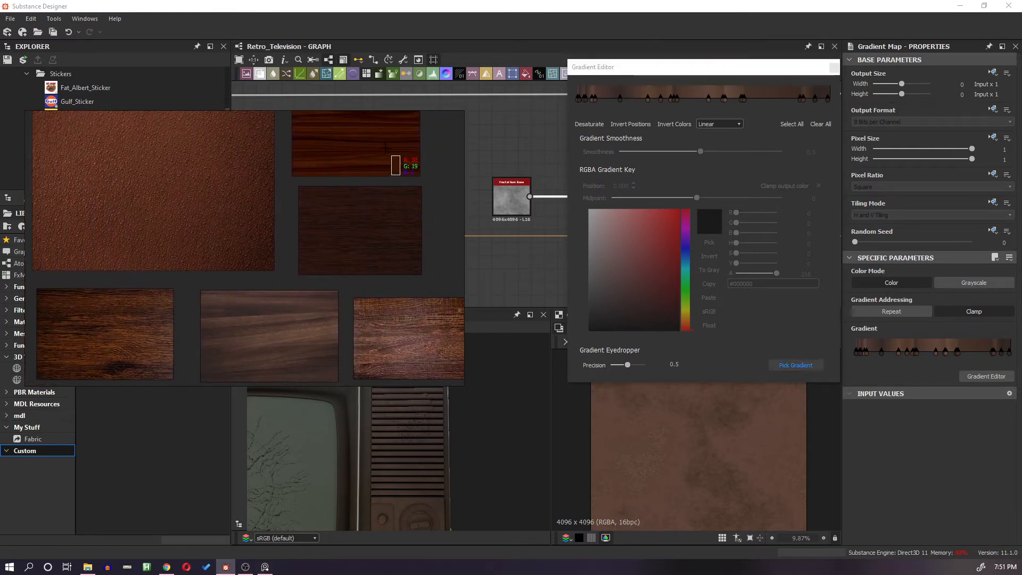
left_click_drag(379, 114, 380, 169)
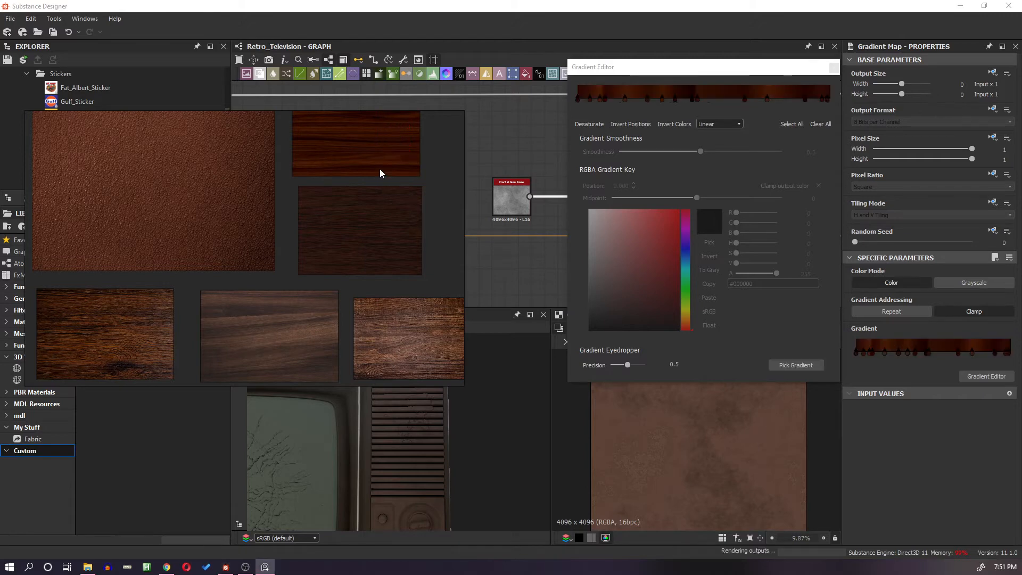
left_click(777, 370)
left_click_drag(403, 304, 407, 368)
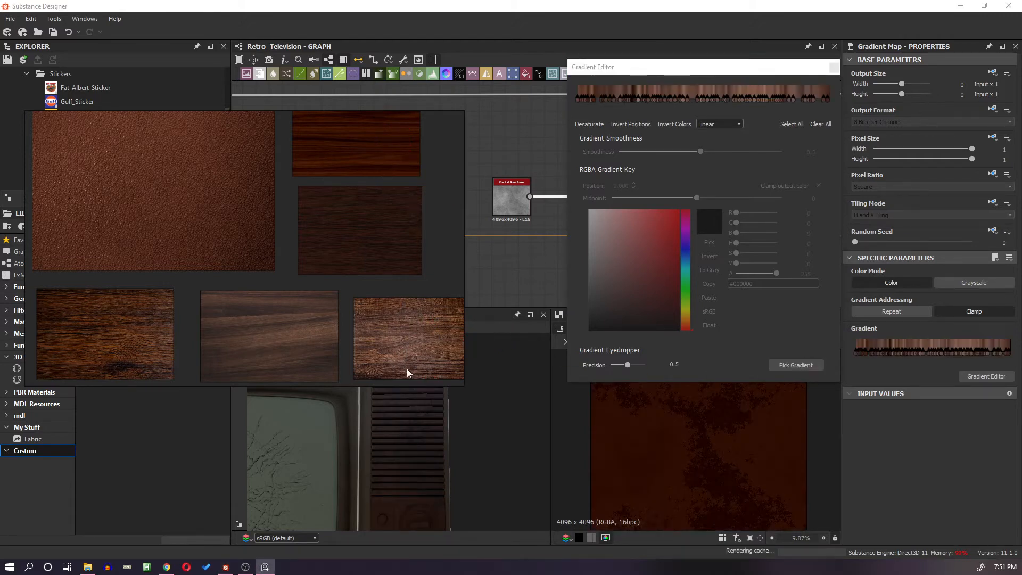
left_click(800, 366)
left_click_drag(347, 190, 347, 270)
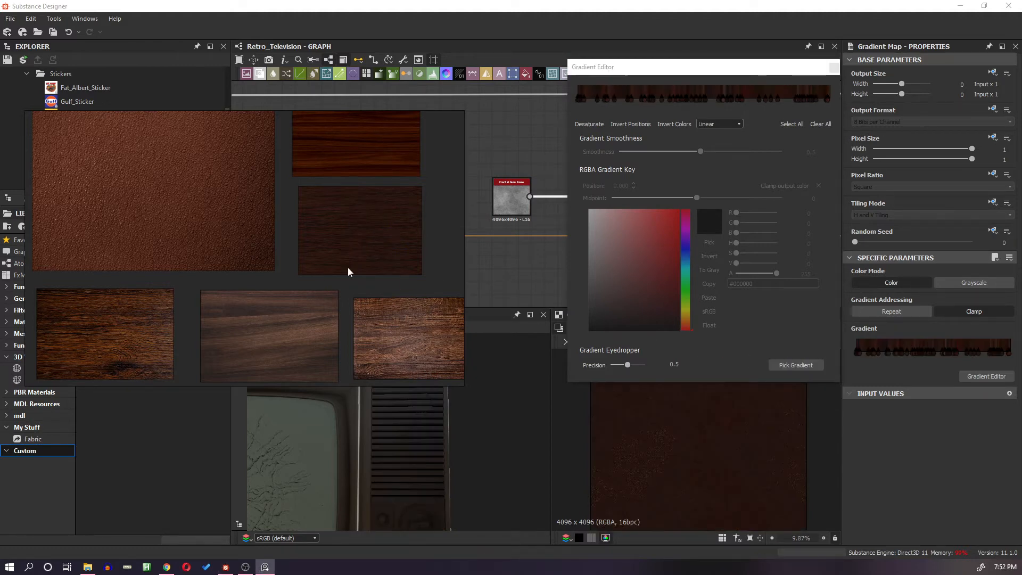
left_click_drag(439, 422, 411, 421)
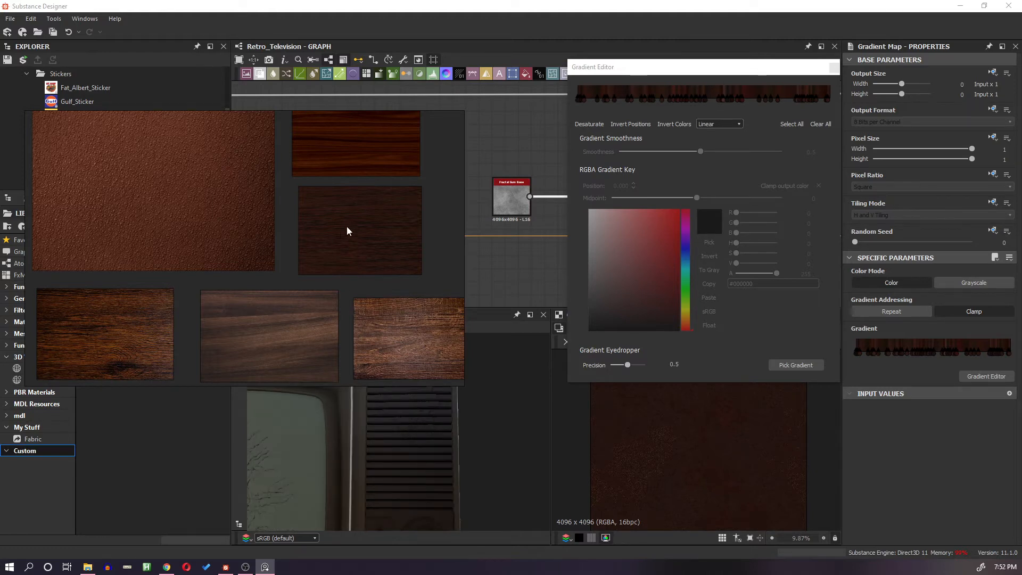
Compare the reference television's grille and sample the gradient across the full height of the grayish-brown wood image.
middle_click_drag(401, 206, 167, 296)
middle_click_drag(276, 257, 97, 225)
scroll(305, 227, "up", 4)
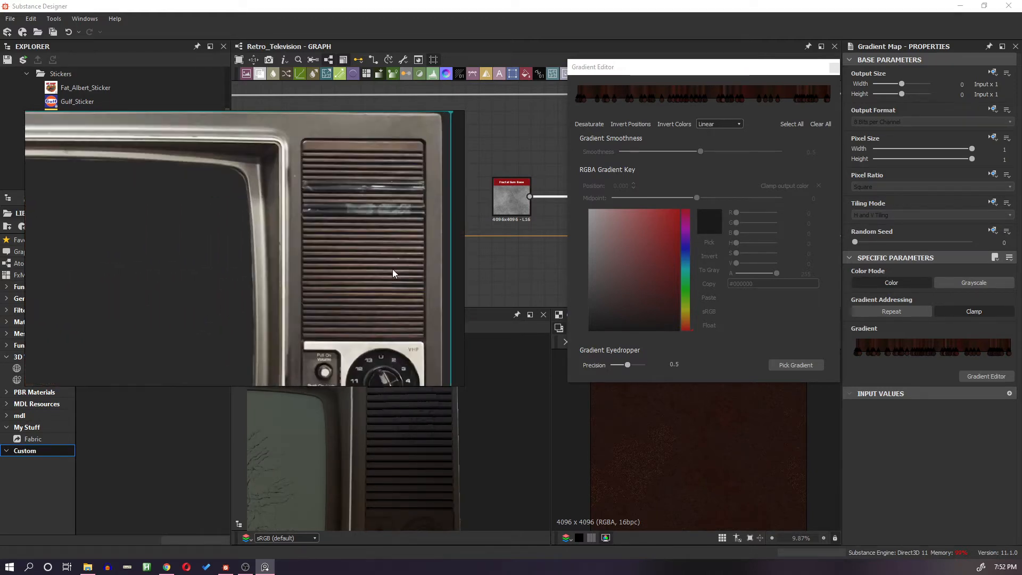
scroll(390, 270, "down", 4)
middle_click_drag(180, 285, 368, 236)
middle_click_drag(254, 292, 389, 224)
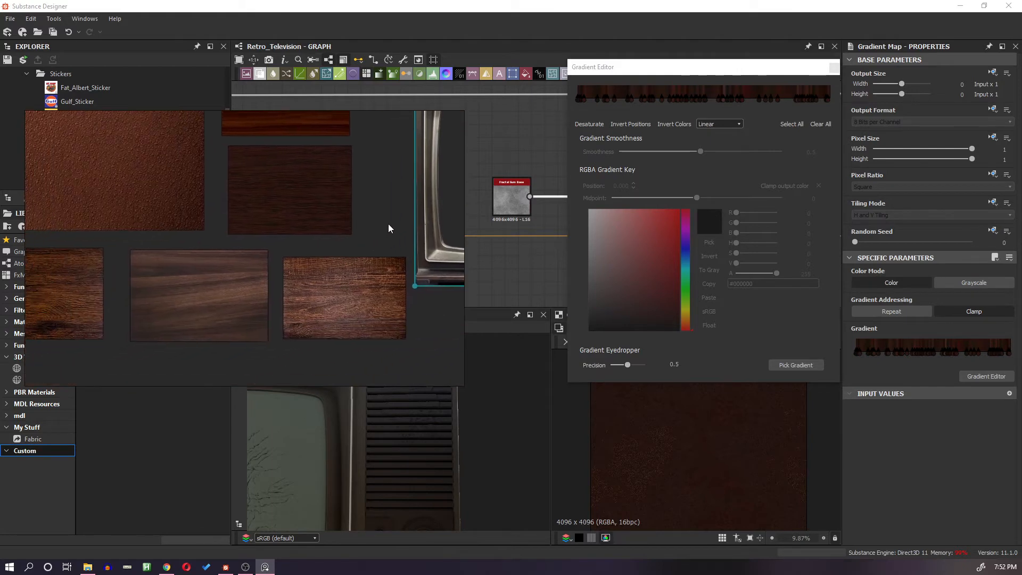
scroll(178, 275, "up", 1)
left_click(788, 365)
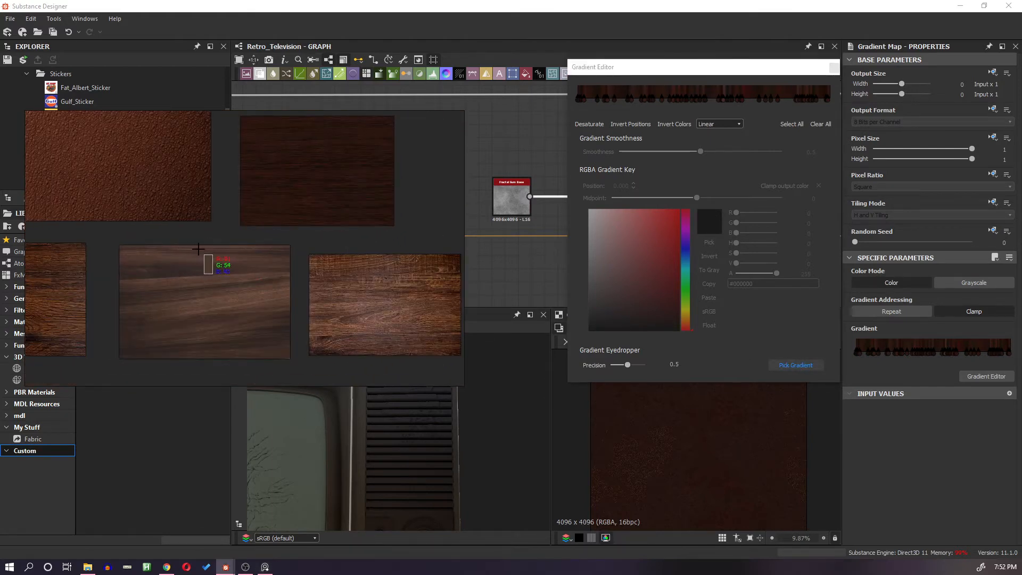
left_click_drag(200, 249, 201, 358)
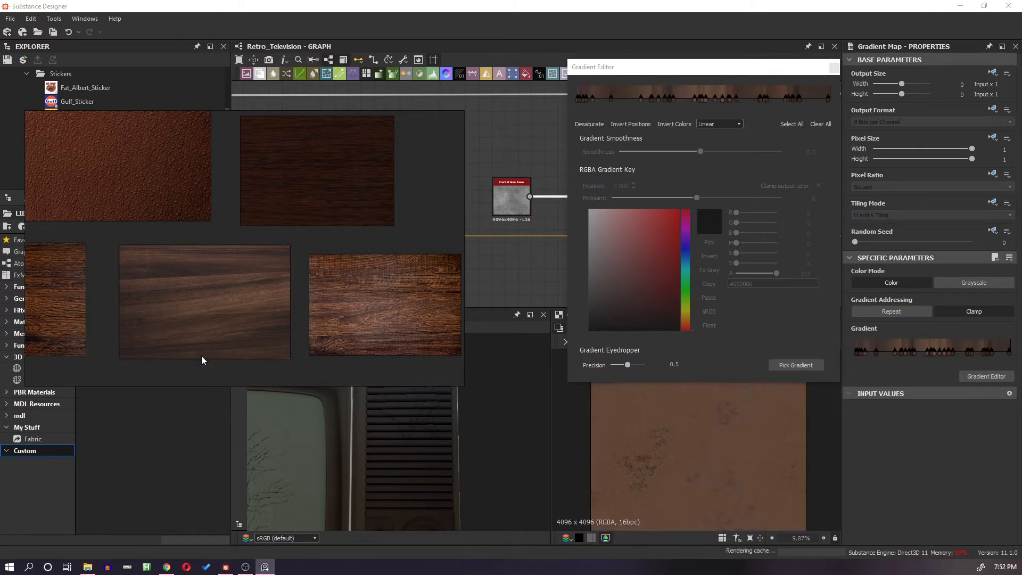
Try two shorter gradient samples starting near the middle of the grayish-brown wood image.
left_click(778, 366)
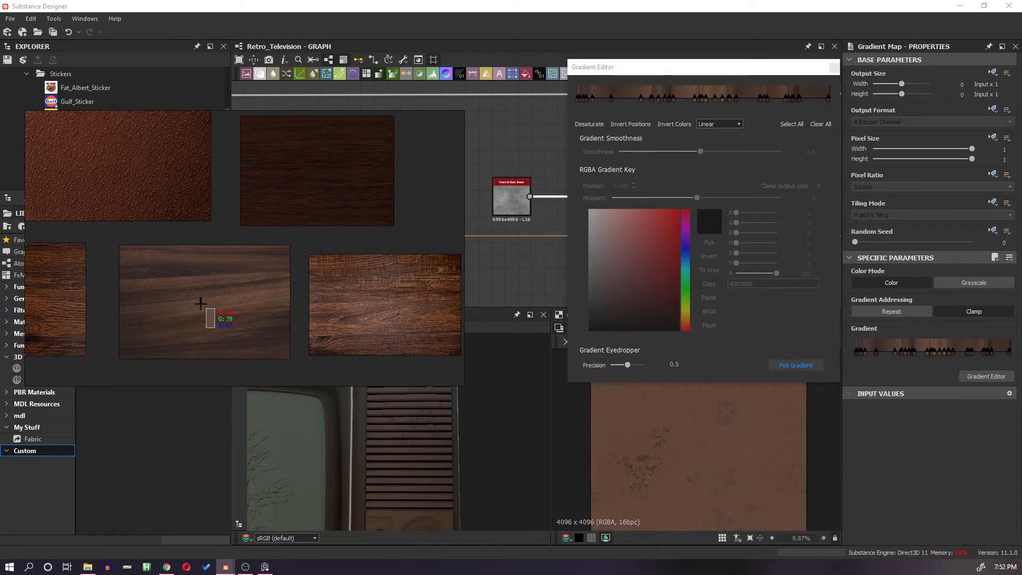
left_click_drag(206, 298, 203, 346)
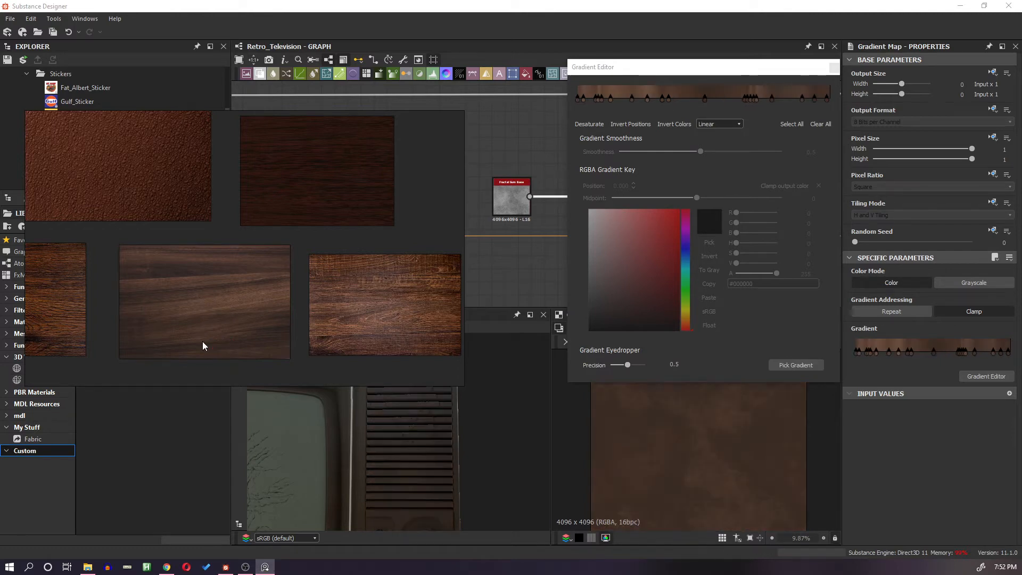
left_click(791, 369)
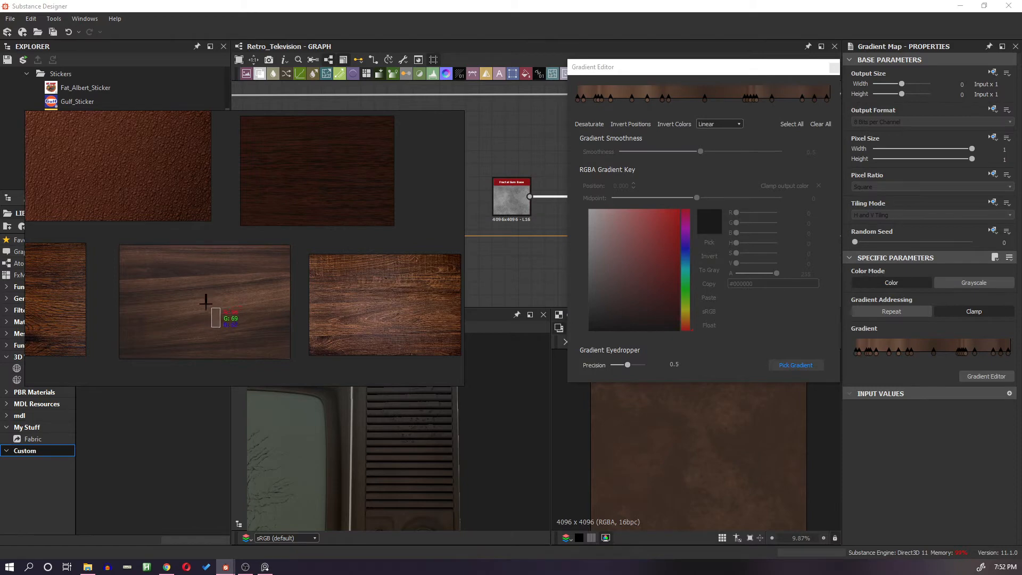
left_click_drag(205, 301, 207, 313)
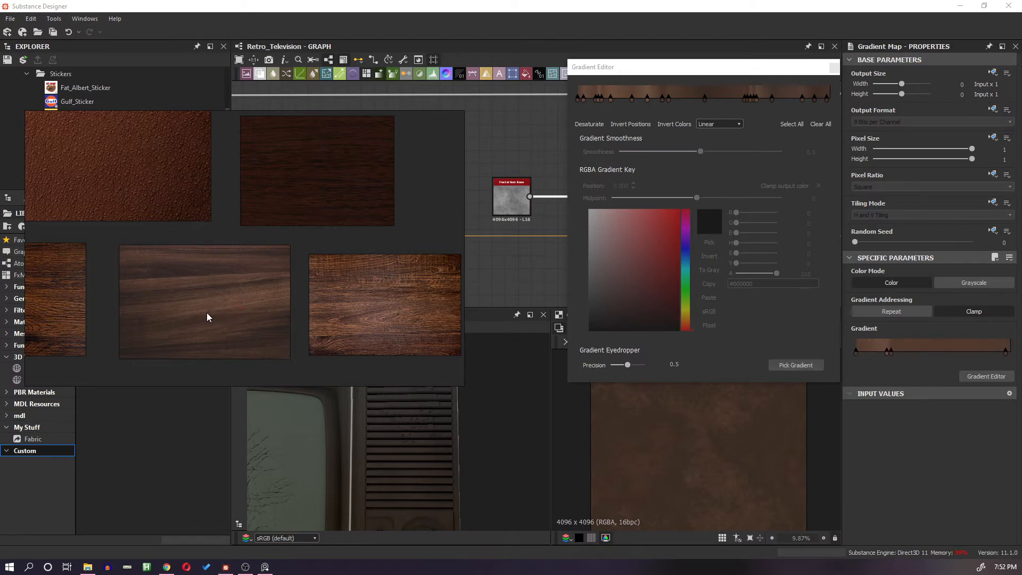
Sample the gradient from the upper to lower middle of the grayish-brown wood image, check the grille, and close the Gradient Editor.
left_click(795, 365)
left_click_drag(200, 270, 201, 320)
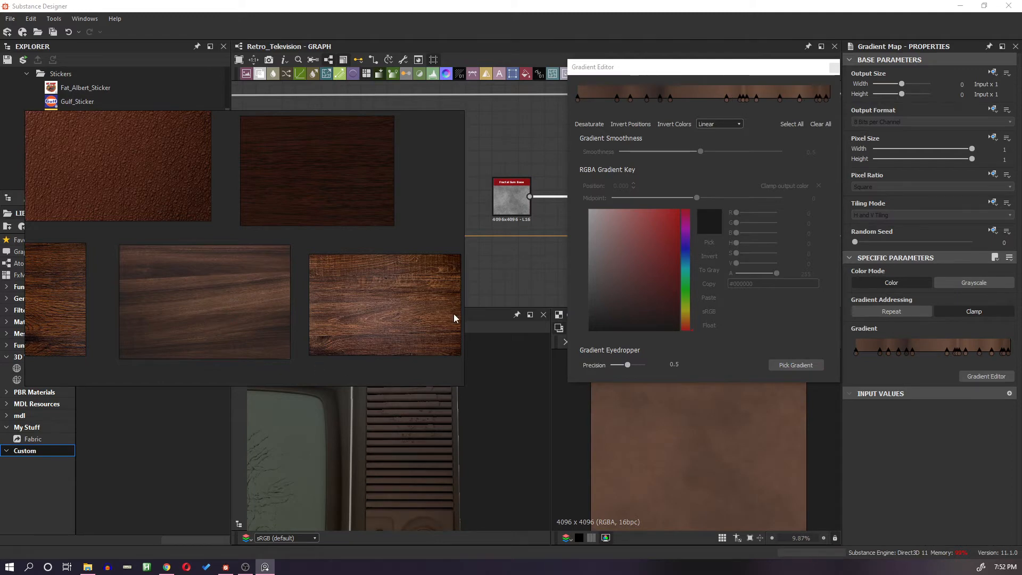
right_click_drag(316, 195, 1021, 234)
scroll(414, 441, "down", 3)
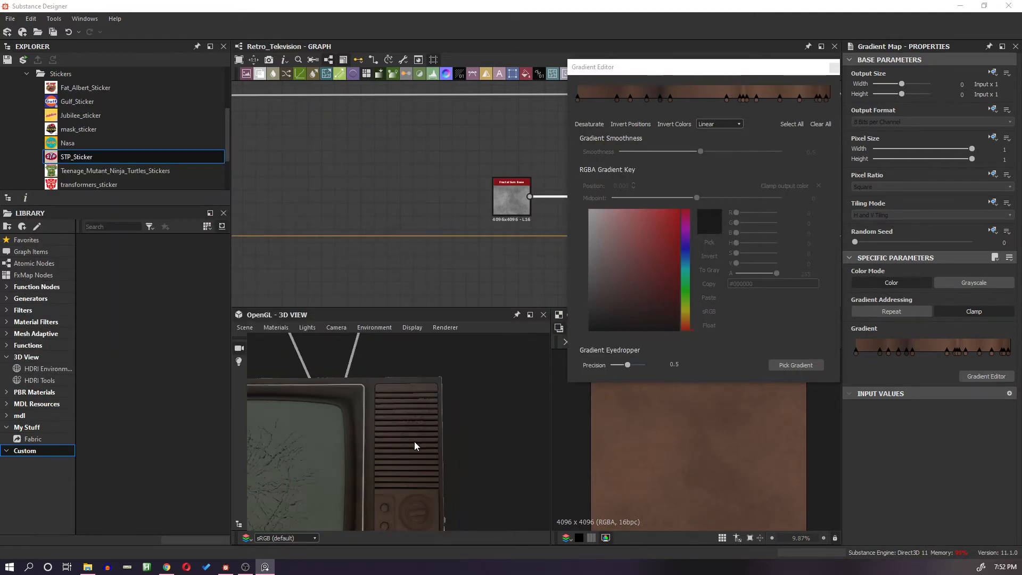
mouse_move(415, 440)
left_mouse_down()
mouse_move(415, 451)
mouse_move(416, 437)
left_mouse_up()
scroll(416, 439, "up", 3)
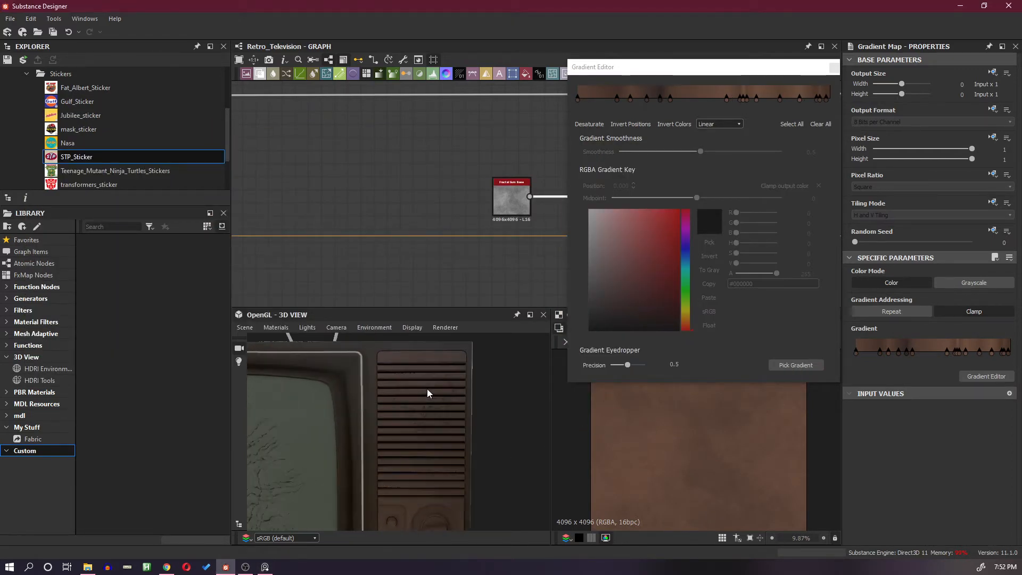
left_click_drag(428, 413, 429, 409)
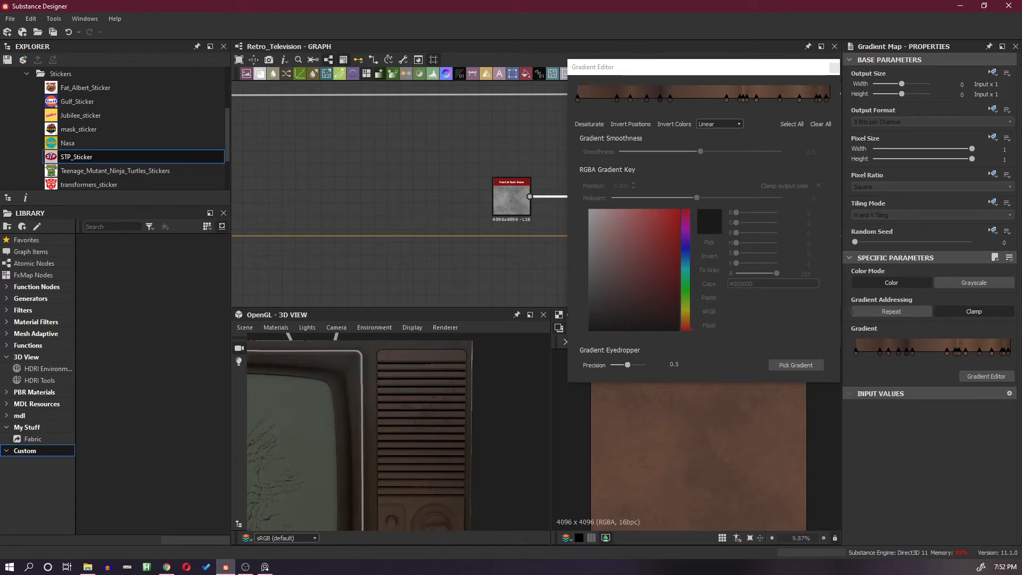
left_click(834, 68)
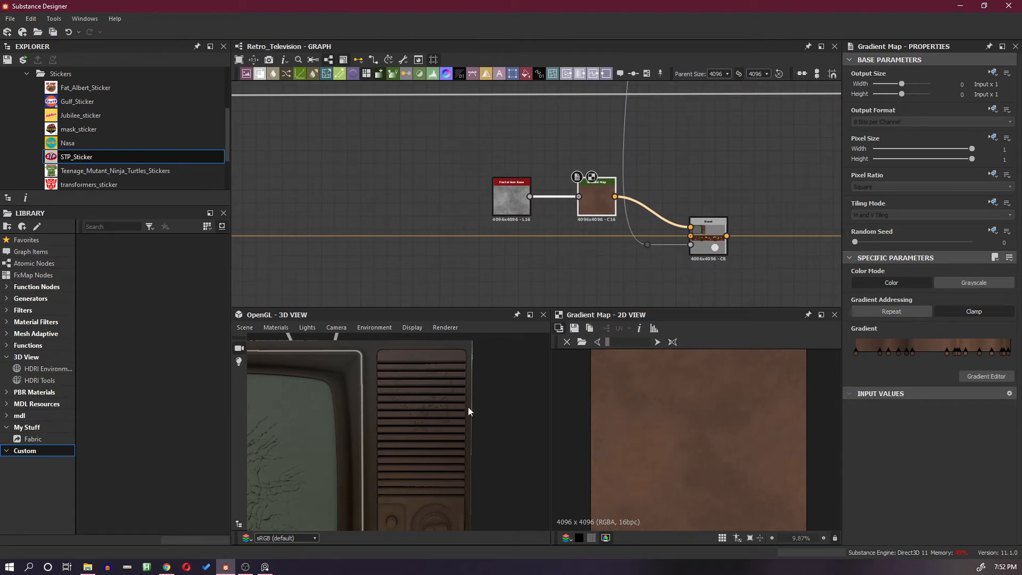
Move the Fractal Sum Base, Gradient Map and control panel Blend together to widen the gap before the last Blend.
mouse_move(473, 403)
left_mouse_down()
mouse_move(433, 436)
mouse_move(464, 414)
left_mouse_up()
scroll(732, 207, "down", 3)
middle_click_drag(729, 209, 575, 278)
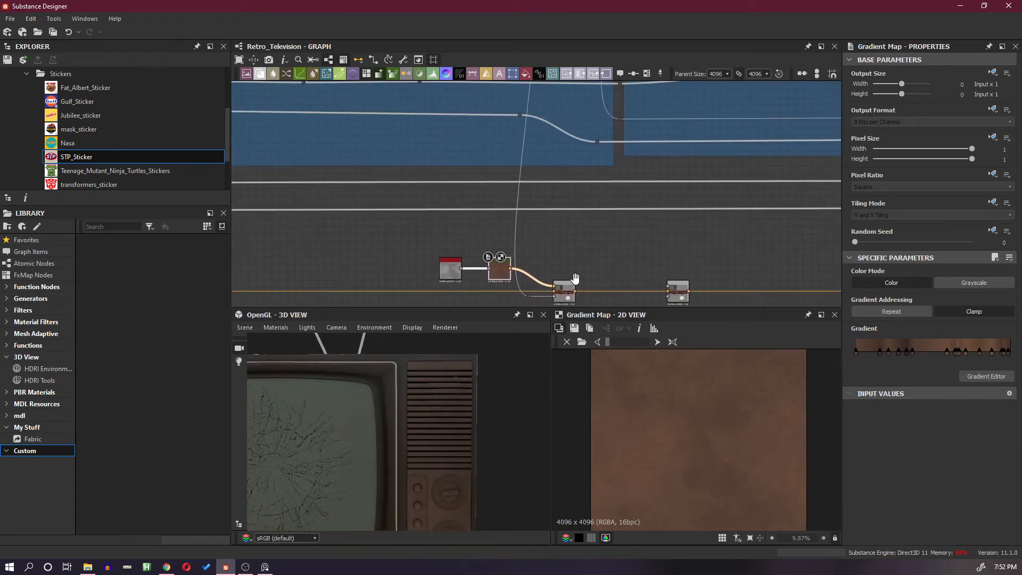
scroll(588, 272, "down", 4)
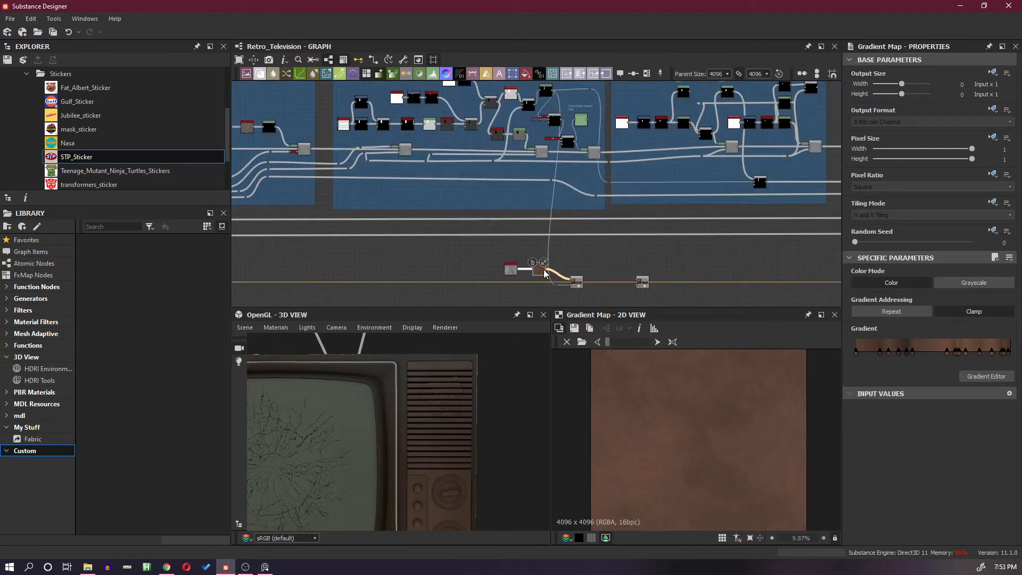
left_click_drag(490, 248, 555, 288)
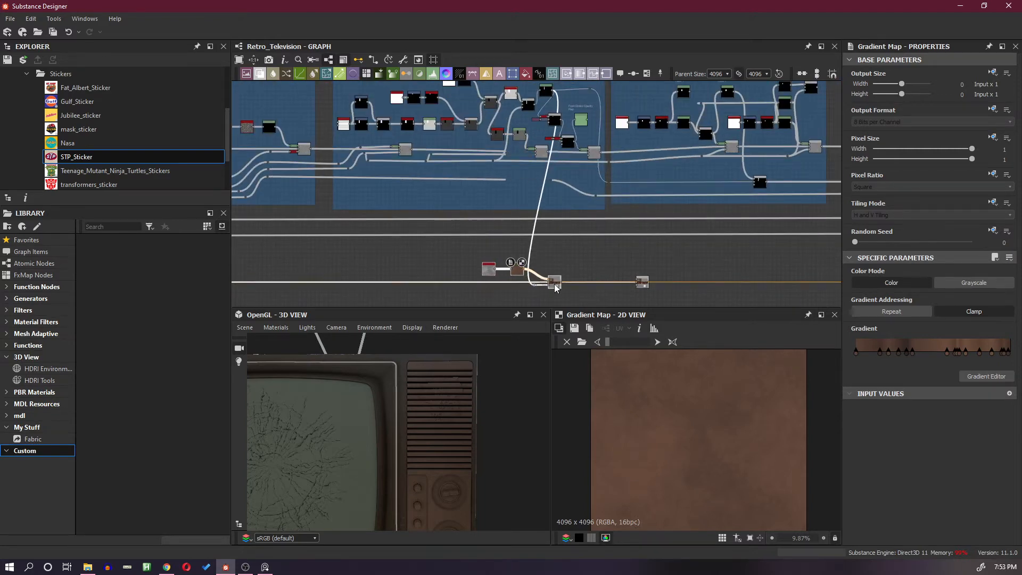
left_click(551, 247)
Insert a new Blend on the link between the control panel Blend and the last Blend.
scroll(595, 254, "up", 2)
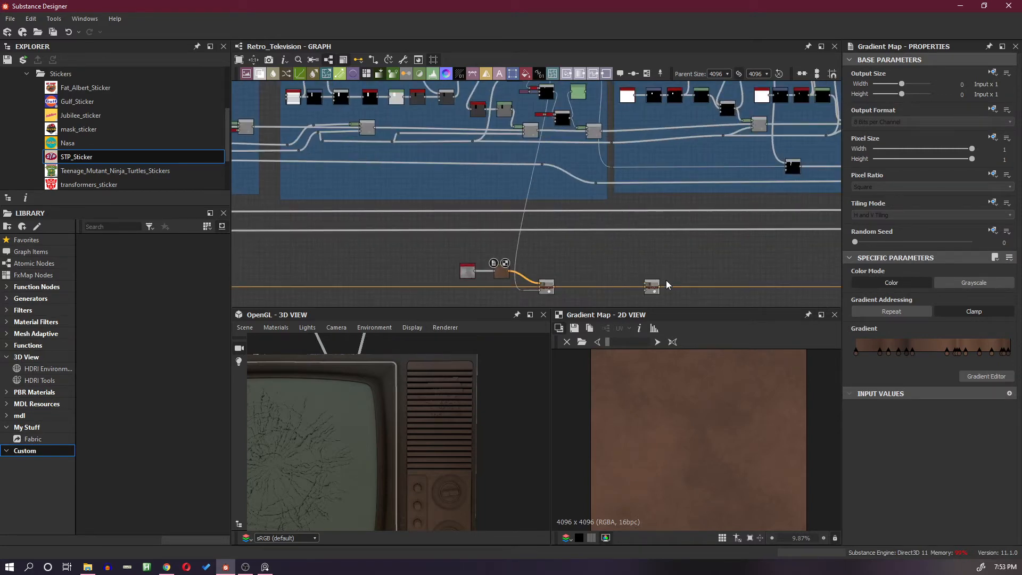
scroll(641, 295, "up", 2)
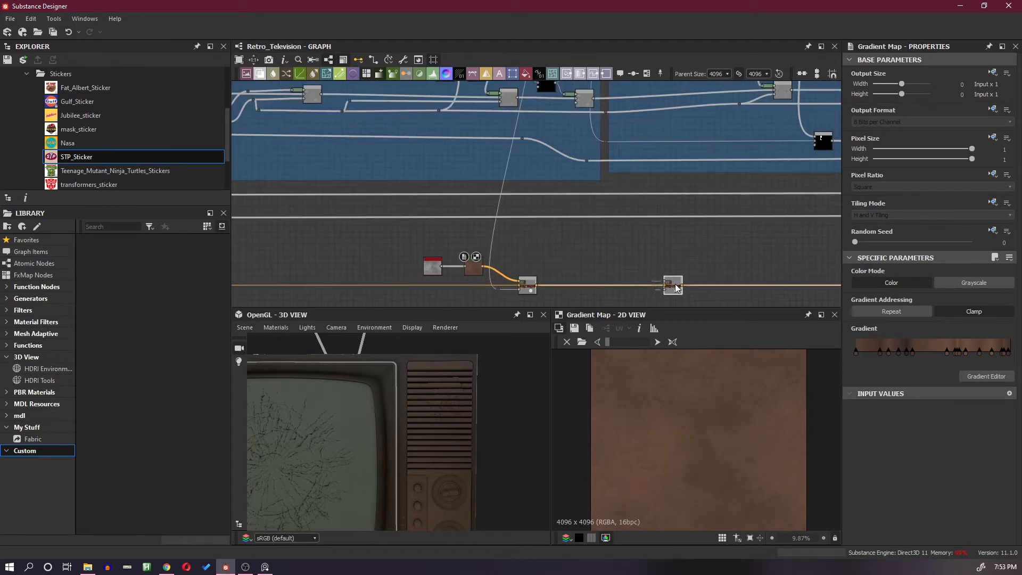
left_click(631, 285)
key("space")
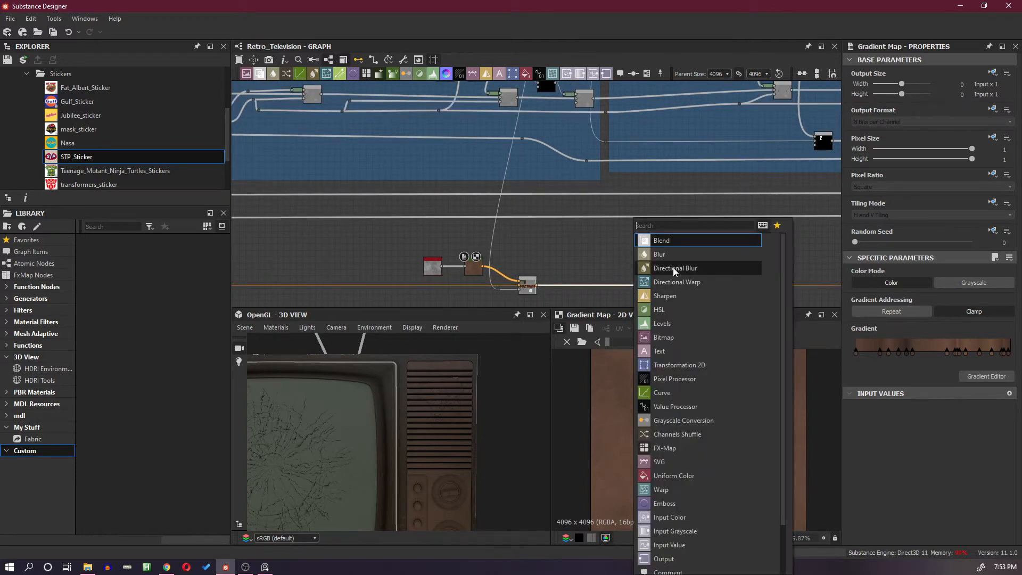
left_click(666, 240)
left_click(605, 288)
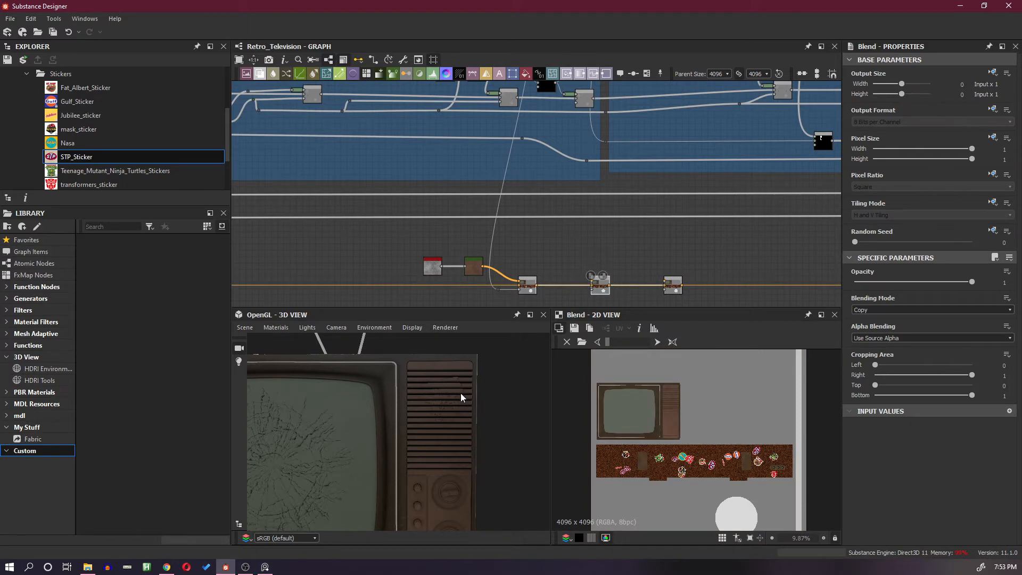
Inspect the Front Sticker Opacity Map Levels and connect its output to the new Blend's opacity.
scroll(570, 189, "up", 5)
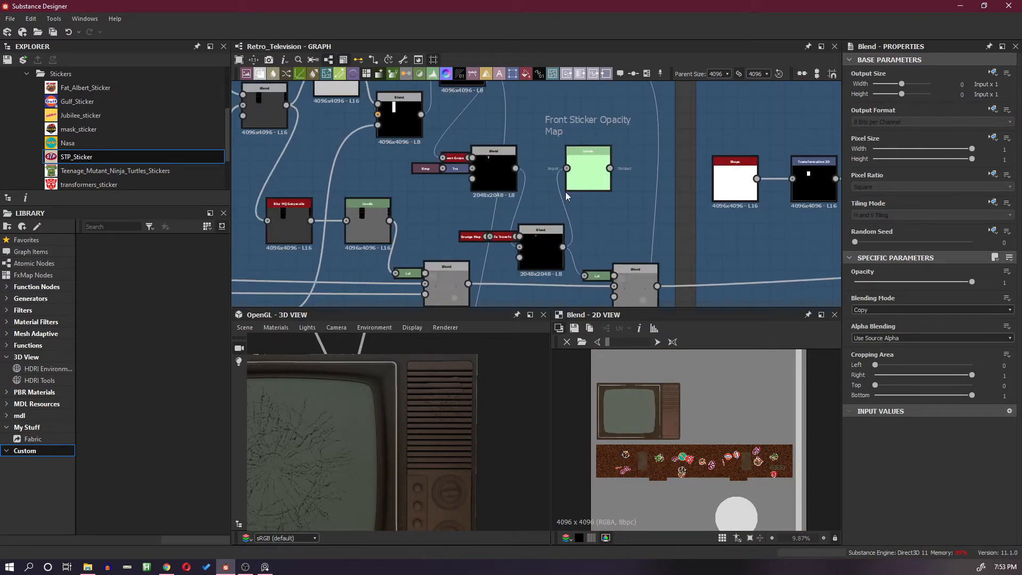
middle_click_drag(565, 192, 570, 199)
left_click(587, 187)
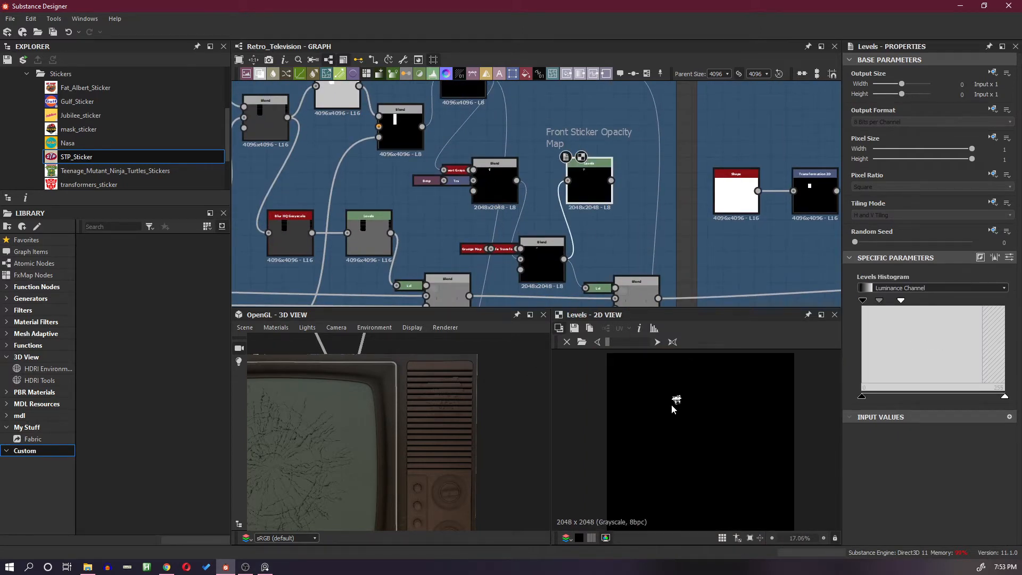
scroll(671, 404, "up", 8)
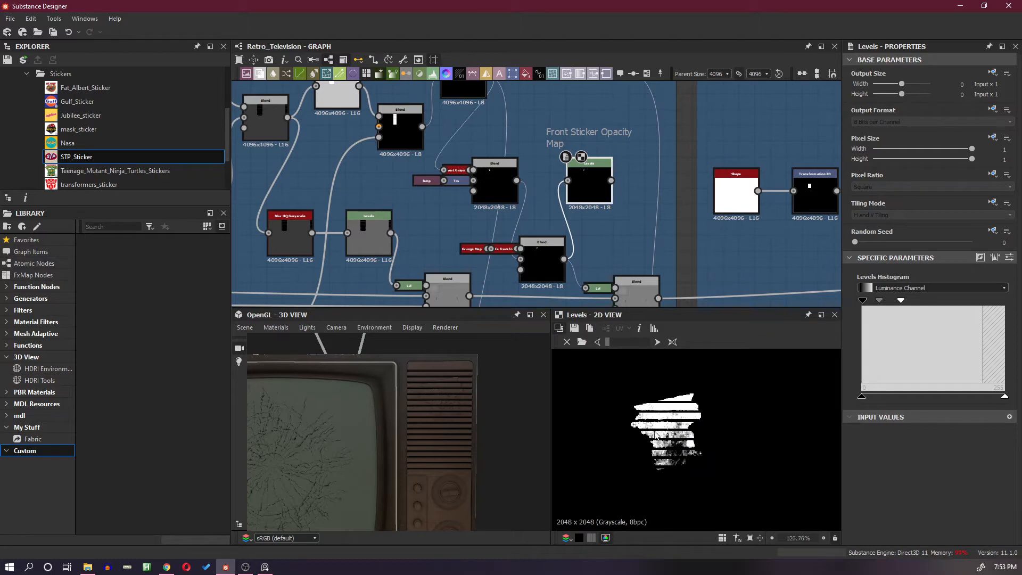
scroll(625, 237, "down", 8)
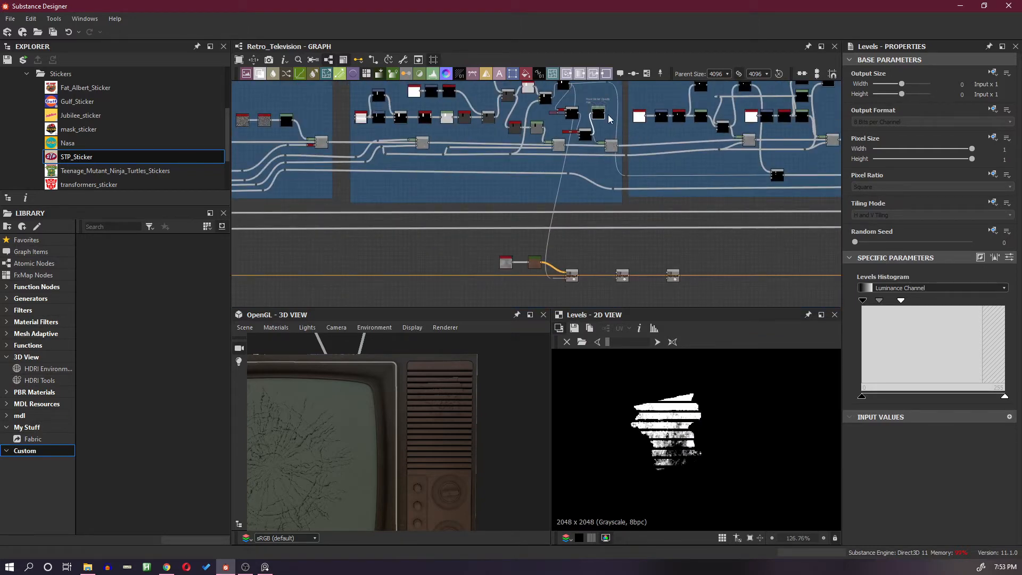
left_click_drag(616, 292, 619, 280)
Add the Teenage_Mutant_Ninja_Turtles_Stickers bitmap to the graph and connect it to the new Blend's foreground.
scroll(488, 377, "up", 3)
middle_click_drag(477, 373, 454, 407)
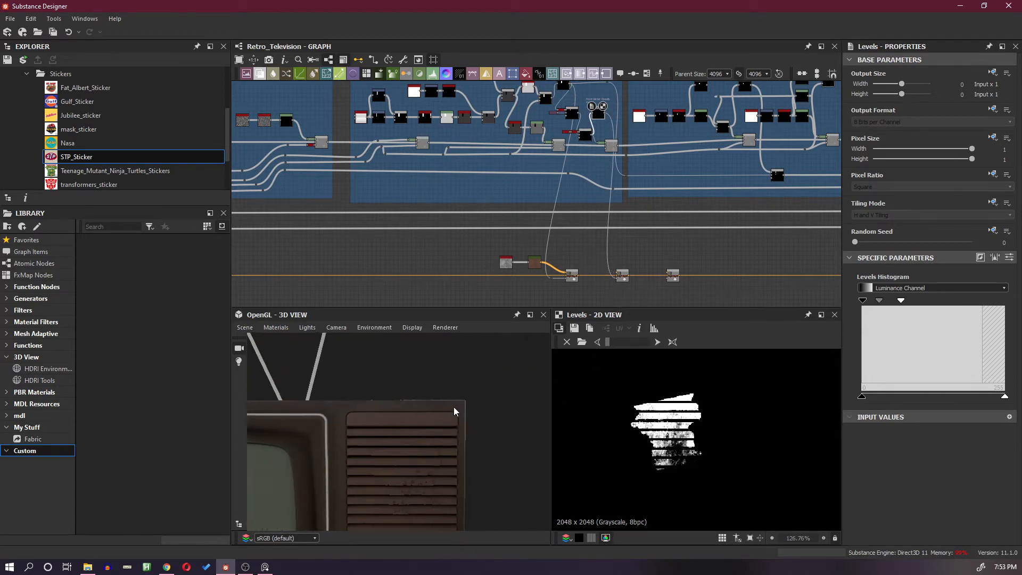
scroll(454, 407, "up", 2)
middle_click_drag(426, 441, 437, 422)
right_click_drag(450, 409, 458, 374)
scroll(625, 255, "up", 3)
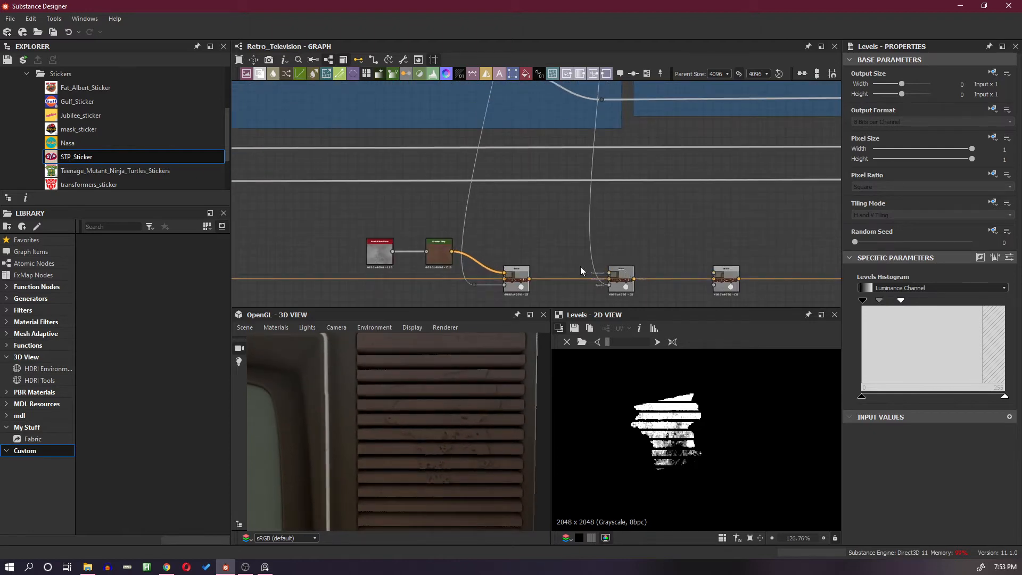
left_click_drag(152, 169, 623, 278)
scroll(592, 267, "up", 3)
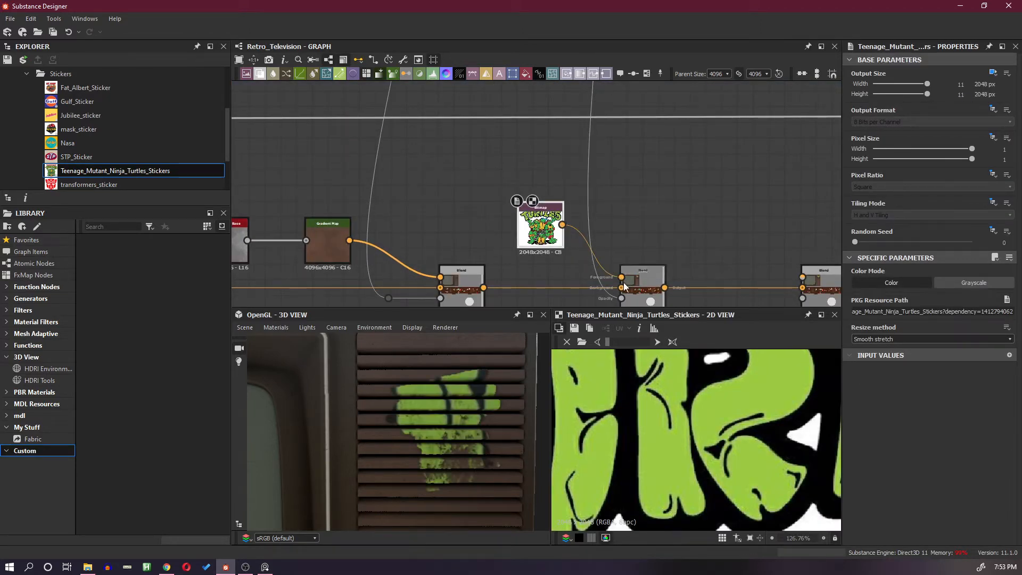
Duplicate the Transformation 2D node docked on the sticker mask Blend beside the Front Sticker Opacity Map.
scroll(624, 280, "down", 5)
scroll(626, 227, "down", 2)
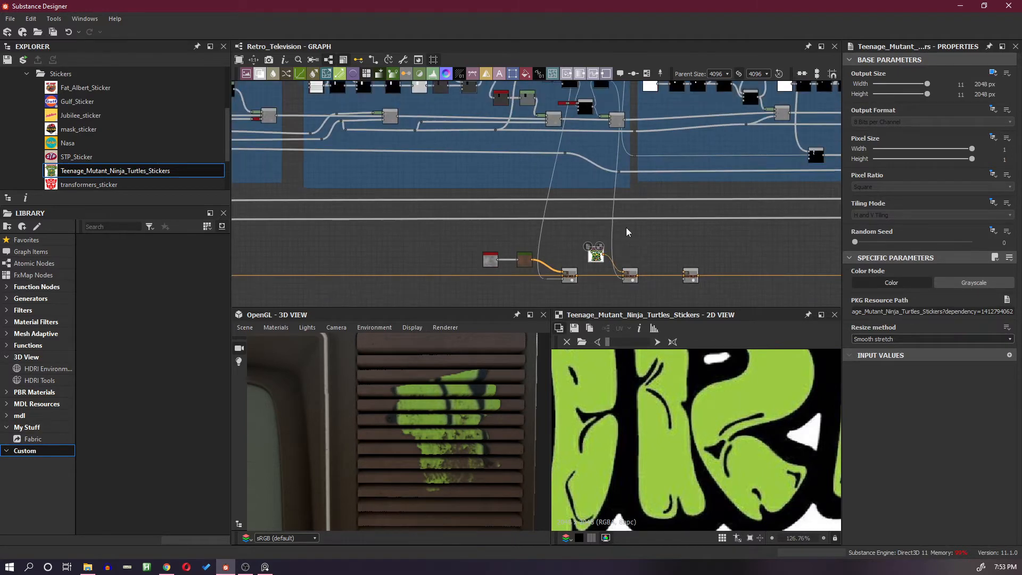
middle_click_drag(632, 166, 634, 248)
scroll(595, 144, "up", 7)
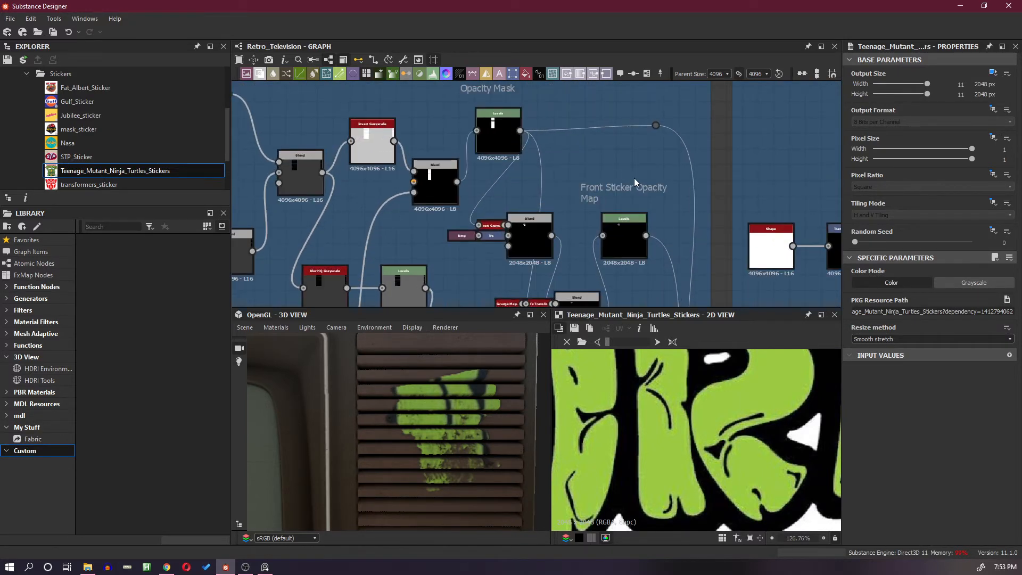
middle_click_drag(649, 199, 615, 140)
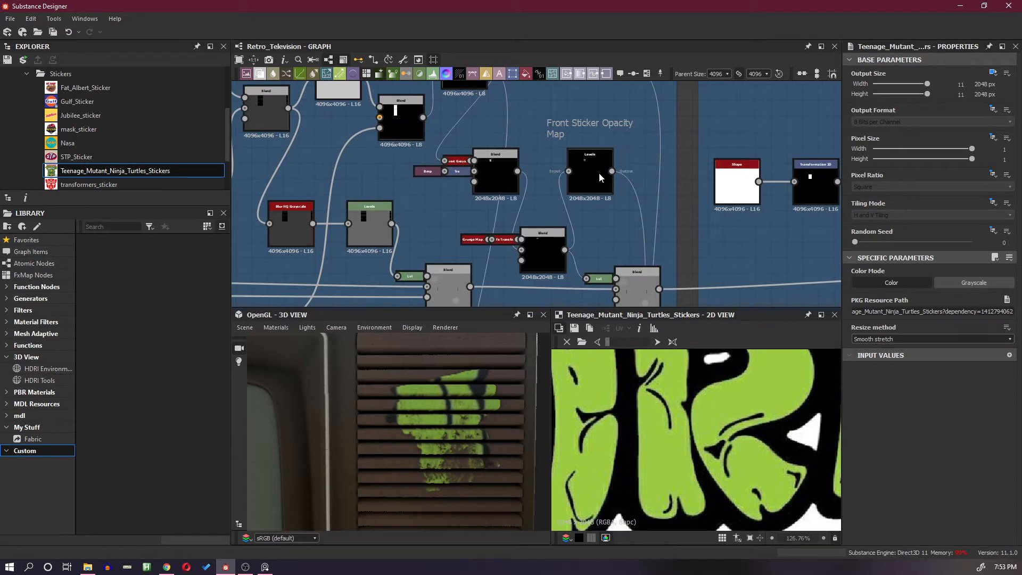
double_click(458, 173)
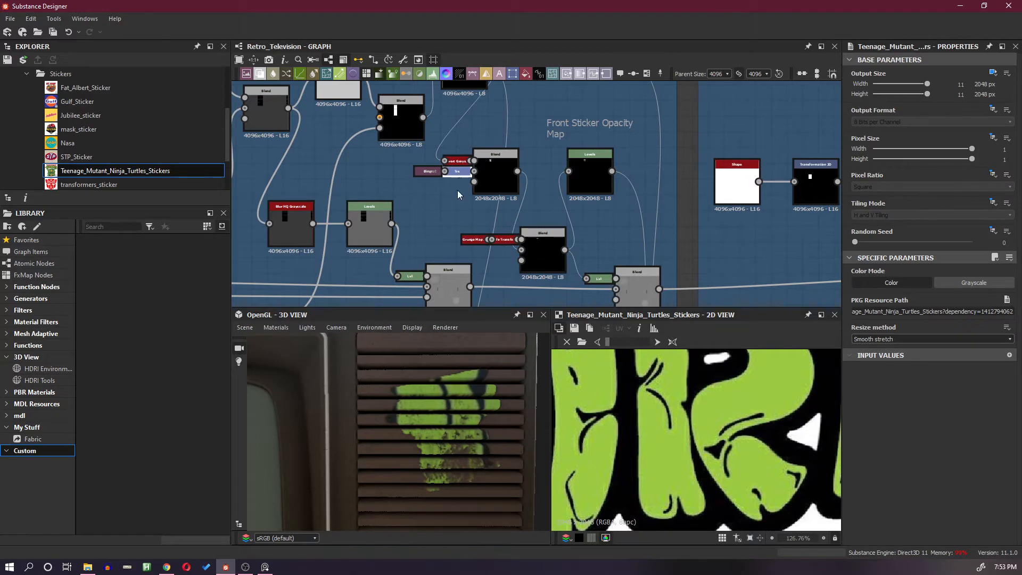
key("ctrl+d")
left_click_drag(532, 197, 479, 236)
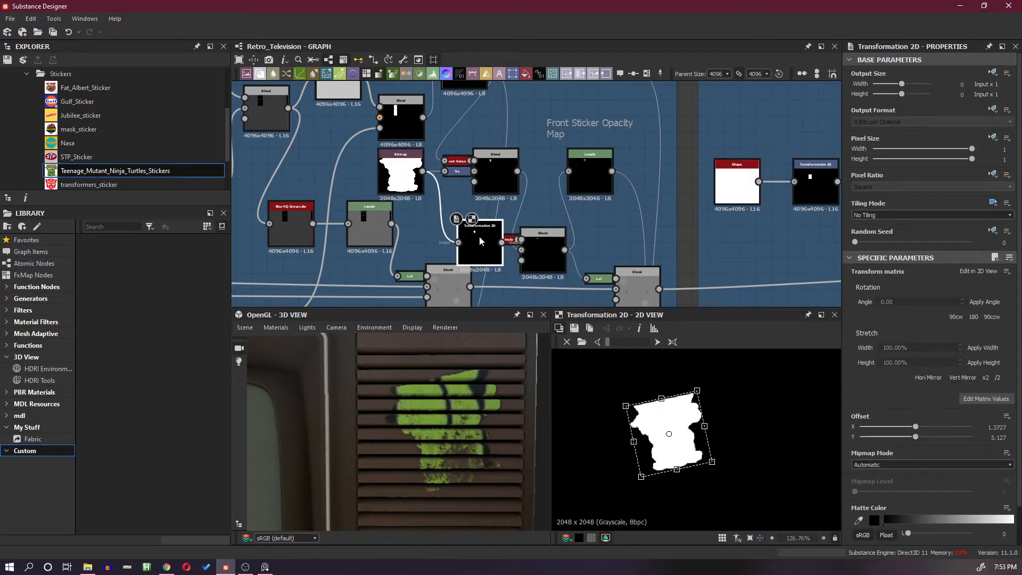
Disconnect the mask bitmap from the duplicated Transformation 2D and dock the bitmap back onto the original node.
left_click(446, 202)
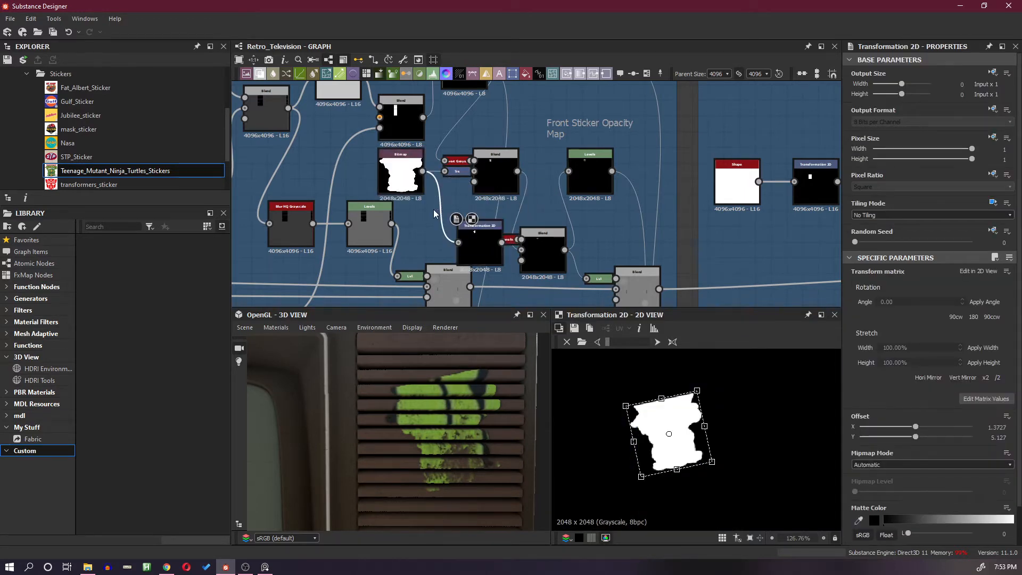
key("Delete")
left_click(404, 184)
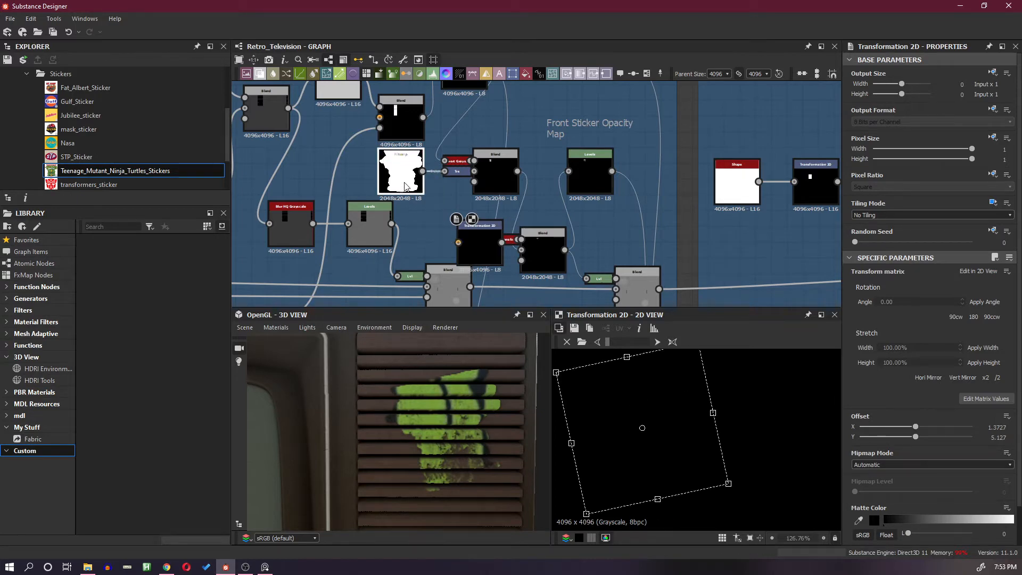
key("d")
Move the duplicated Transformation 2D down to the color chain, beside the Teenage_Mutant_Ninja_Turtles_Stickers bitmap.
scroll(499, 261, "down", 4)
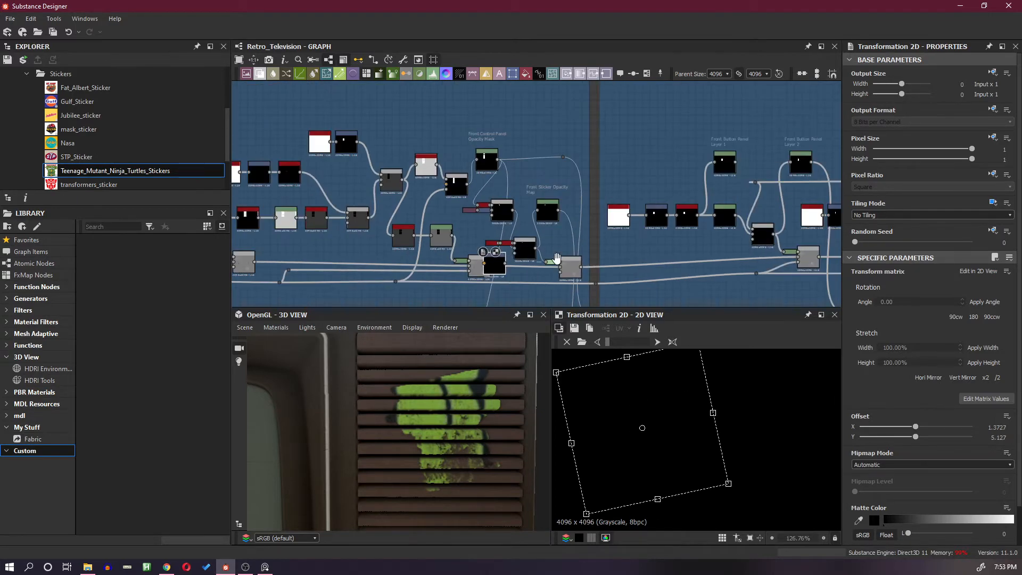
middle_click_drag(554, 262, 562, 141)
left_click_drag(520, 137, 520, 284)
middle_click_drag(540, 289, 568, 140)
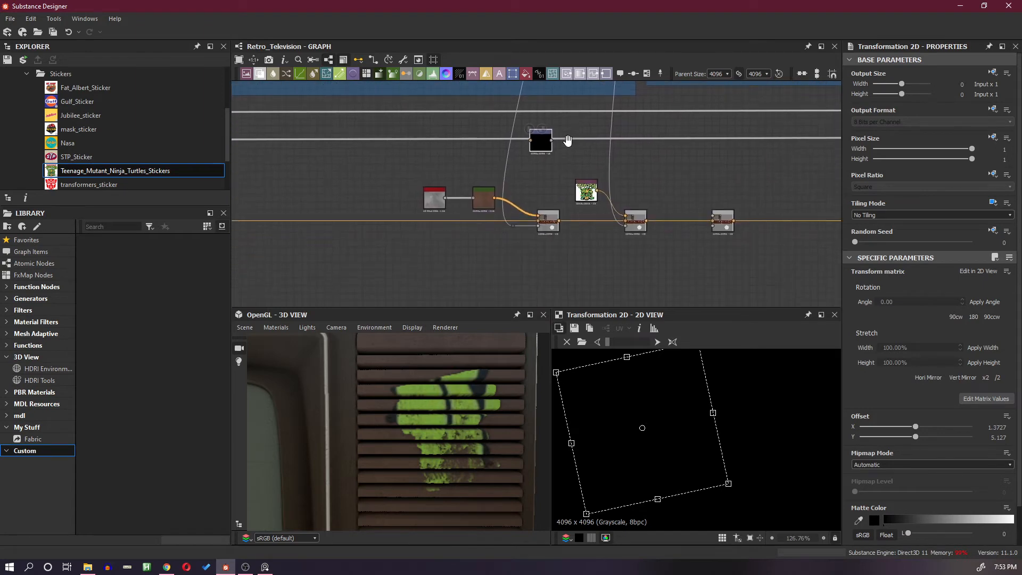
left_click_drag(535, 147, 583, 181)
scroll(588, 184, "up", 3)
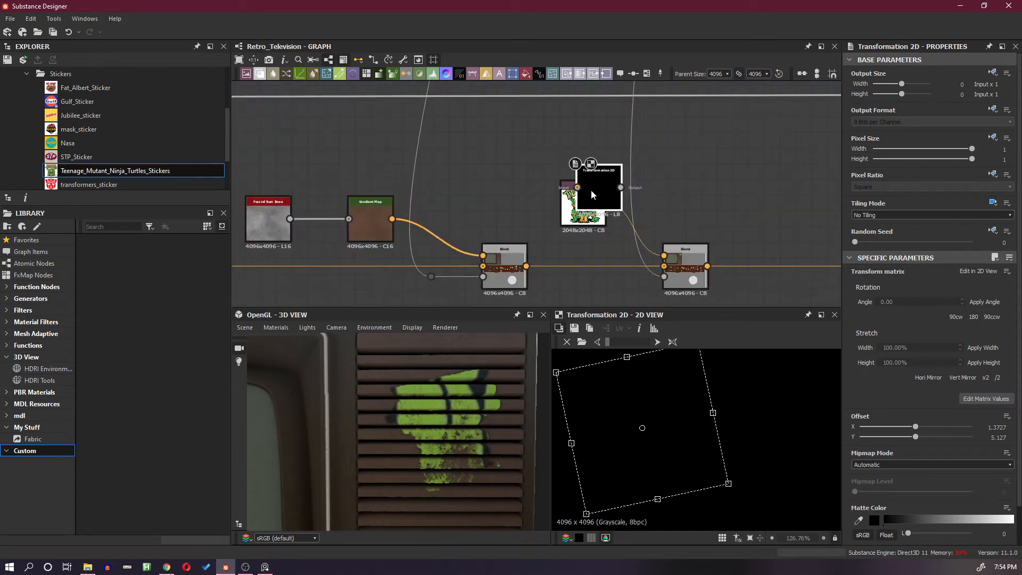
left_click_drag(603, 223, 595, 207)
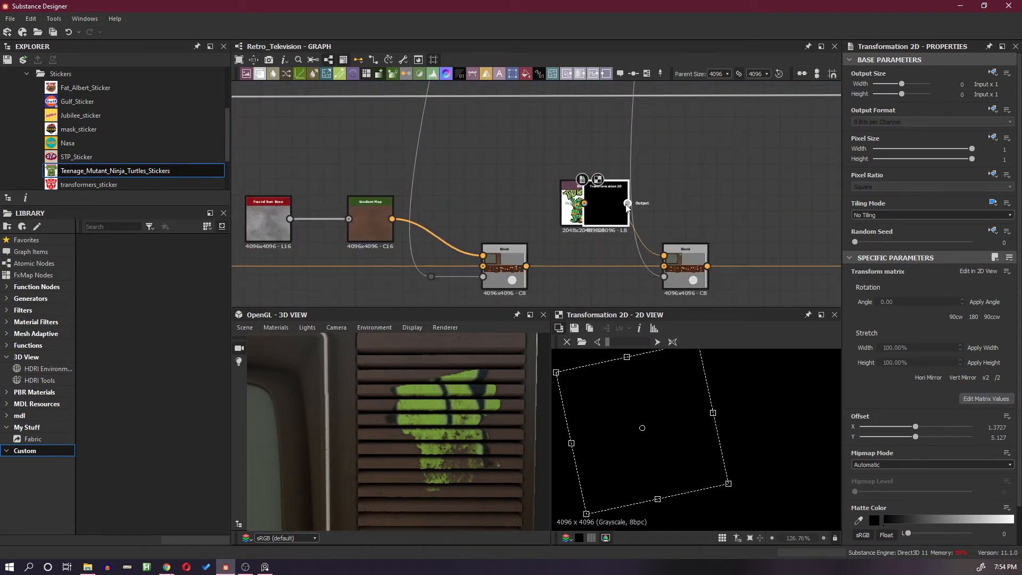
Wire the turtles sticker bitmap through the duplicated Transformation 2D into the foreground of the sticker Blend.
left_click_drag(660, 256, 663, 256)
key("d")
left_click_drag(591, 219, 543, 220)
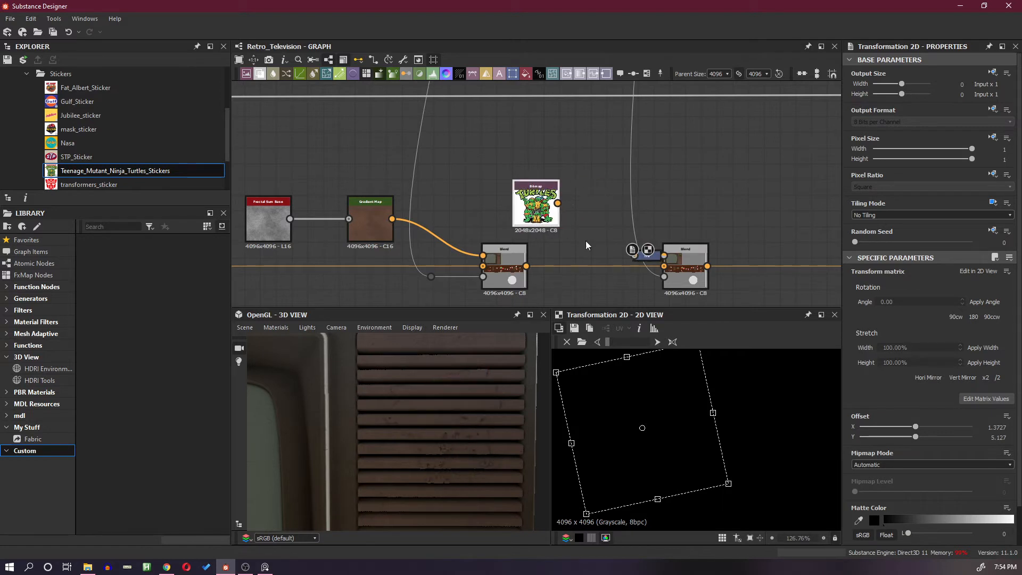
left_click_drag(653, 259, 617, 272)
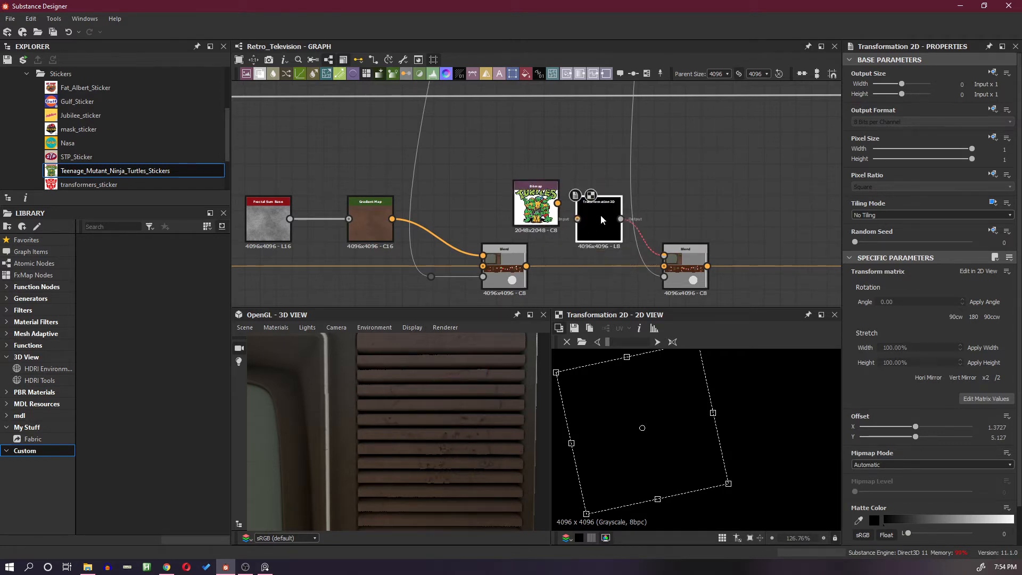
left_click_drag(557, 203, 577, 219)
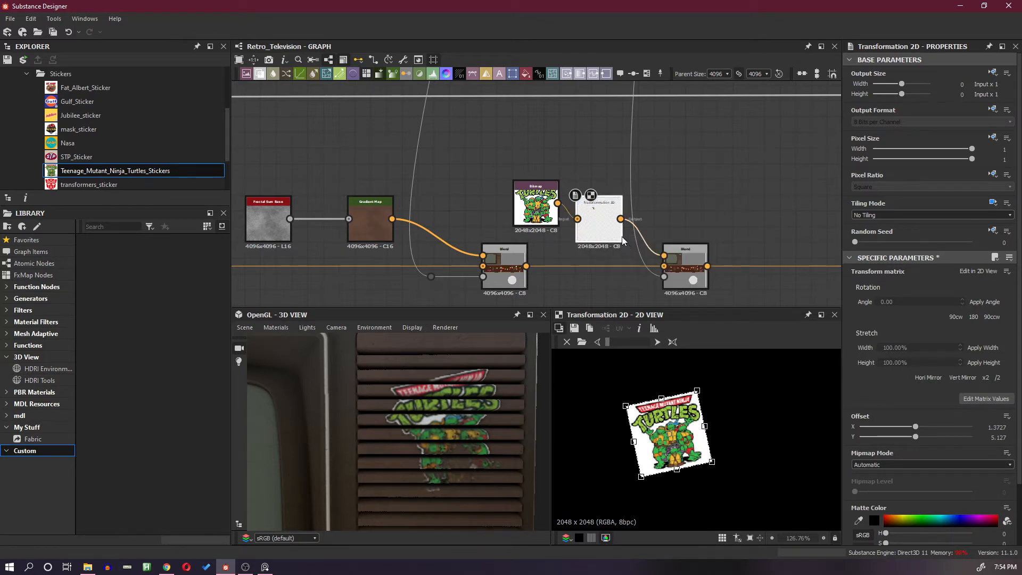
Dock the Transformation 2D and the turtles sticker bitmap onto the sticker Blend.
key("d")
left_click(543, 218)
key("d")
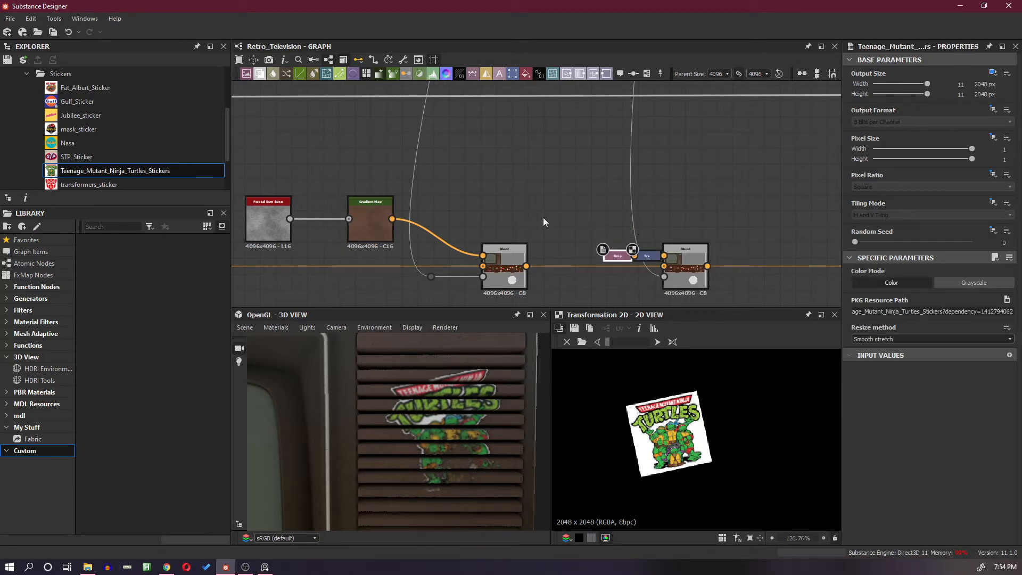
Examine the turtles sticker on the television's speaker grille in the 3D view.
left_click_drag(468, 429, 480, 386)
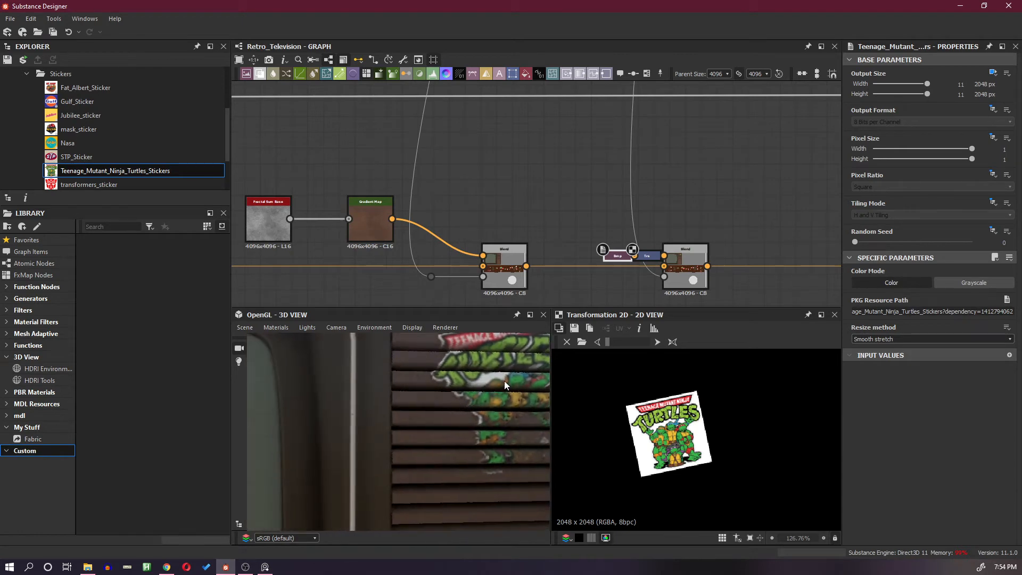
scroll(504, 382, "down", 5)
middle_click_drag(505, 382, 470, 399)
scroll(466, 405, "down", 1)
scroll(444, 408, "up", 1)
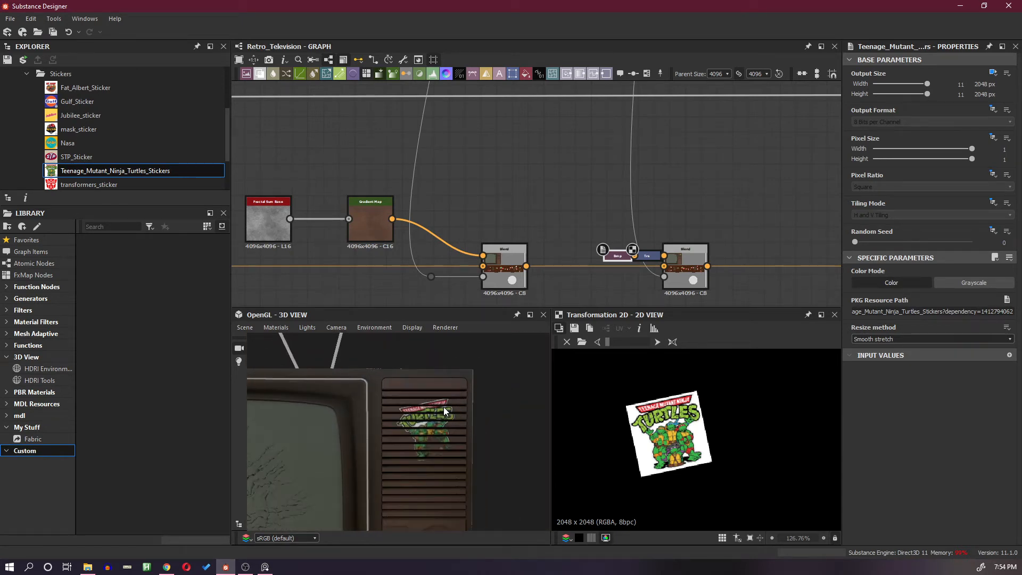
scroll(443, 406, "up", 2)
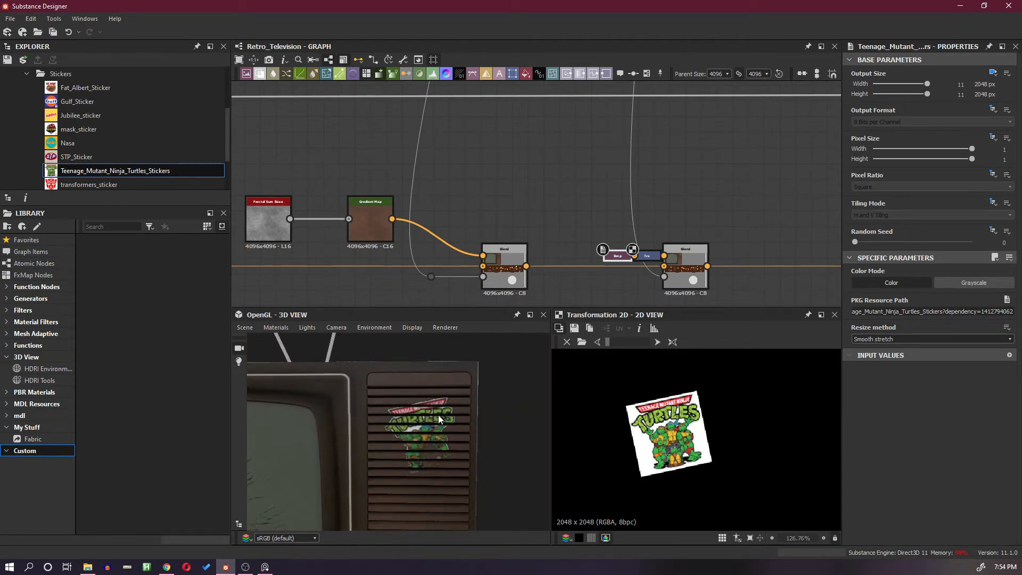
scroll(439, 418, "down", 3)
scroll(421, 429, "up", 3)
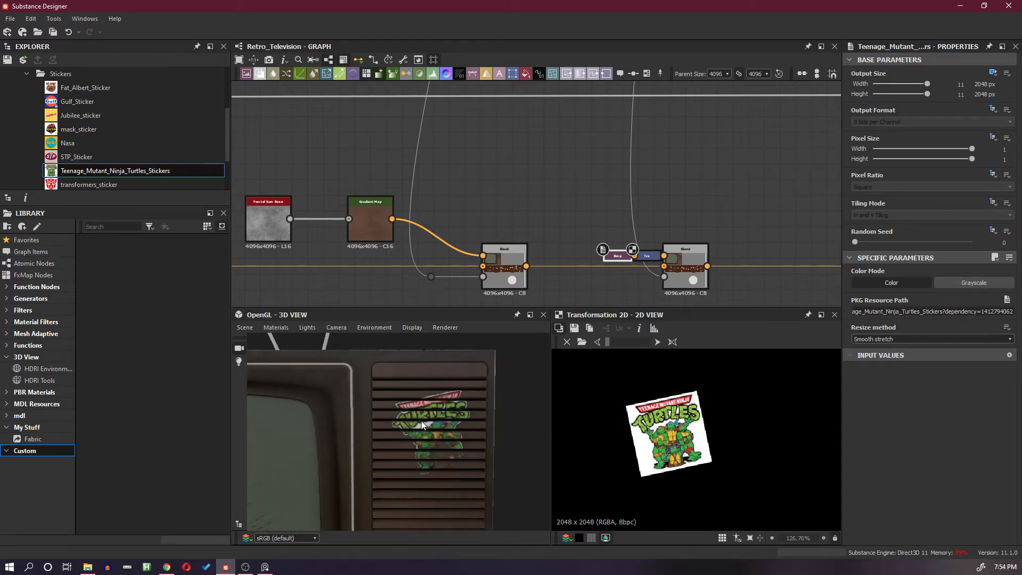
Adjust the Front Sticker Opacity Map Levels, setting the input white point slightly above mid-histogram and keeping the output white at maximum.
middle_click_drag(624, 216, 625, 287)
middle_click_drag(612, 182, 616, 296)
middle_click_drag(618, 155, 608, 294)
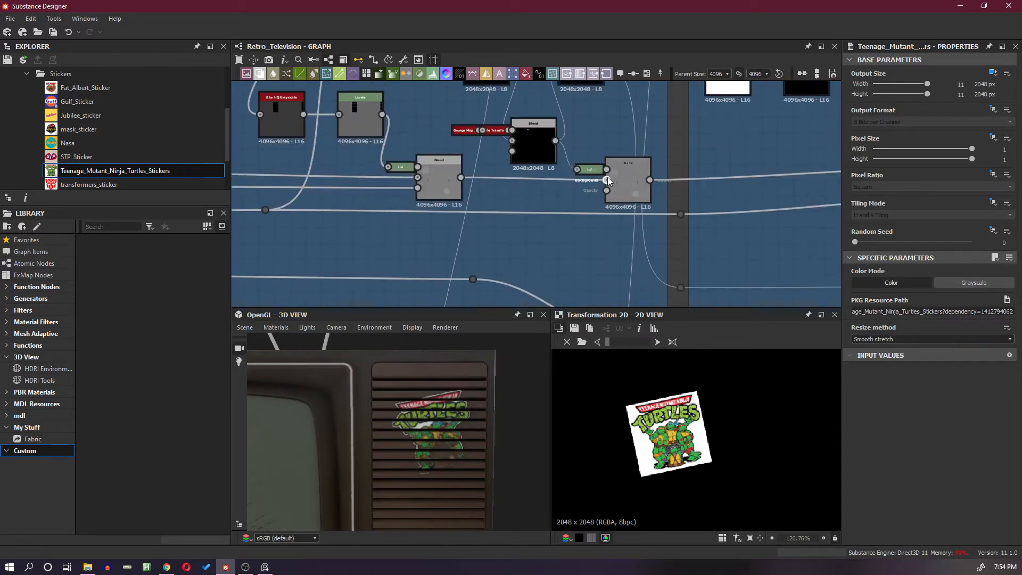
scroll(608, 178, "down", 4)
double_click(592, 129)
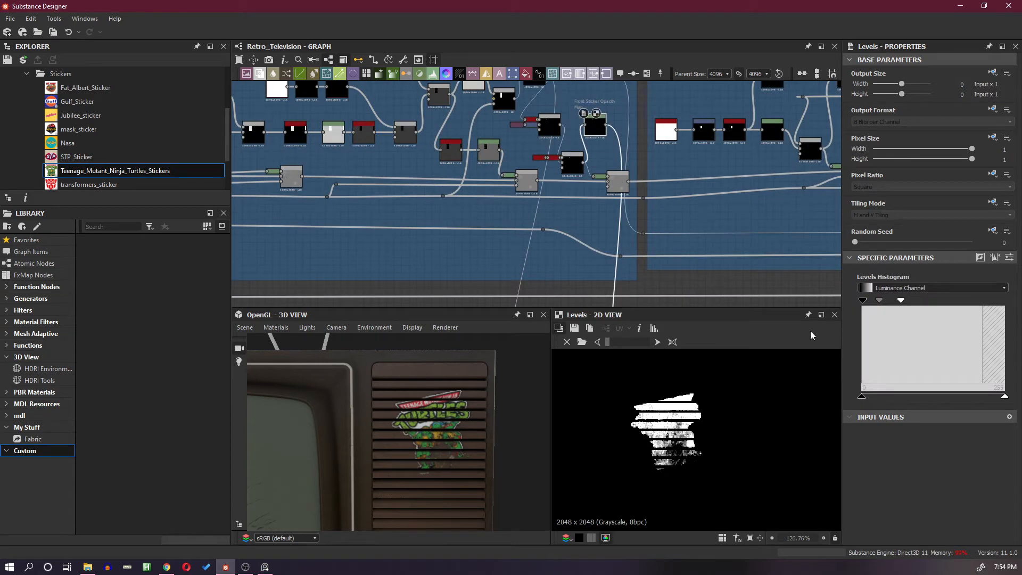
left_click_drag(904, 302, 967, 306)
scroll(486, 428, "up", 5)
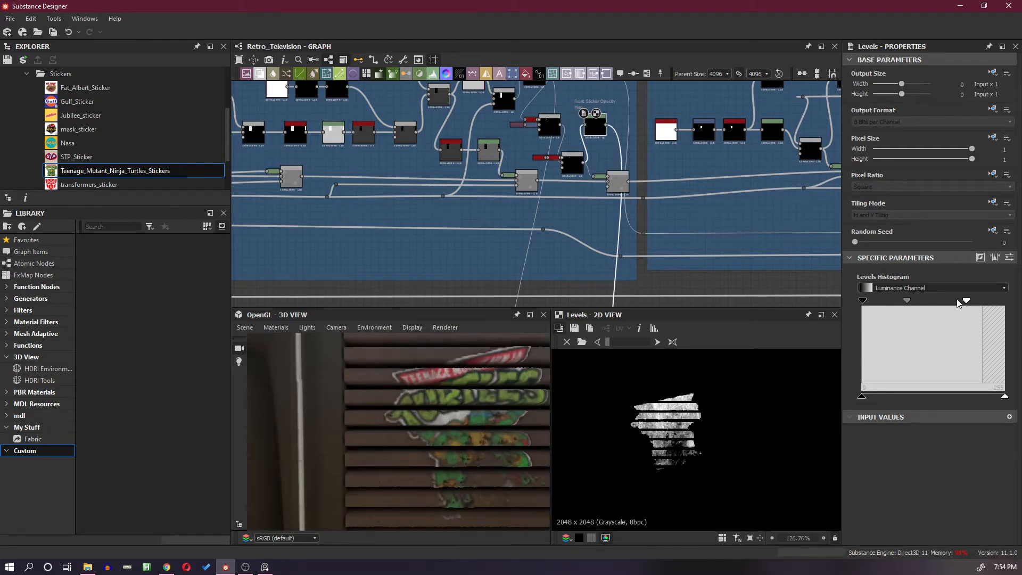
left_click_drag(967, 302, 1019, 309)
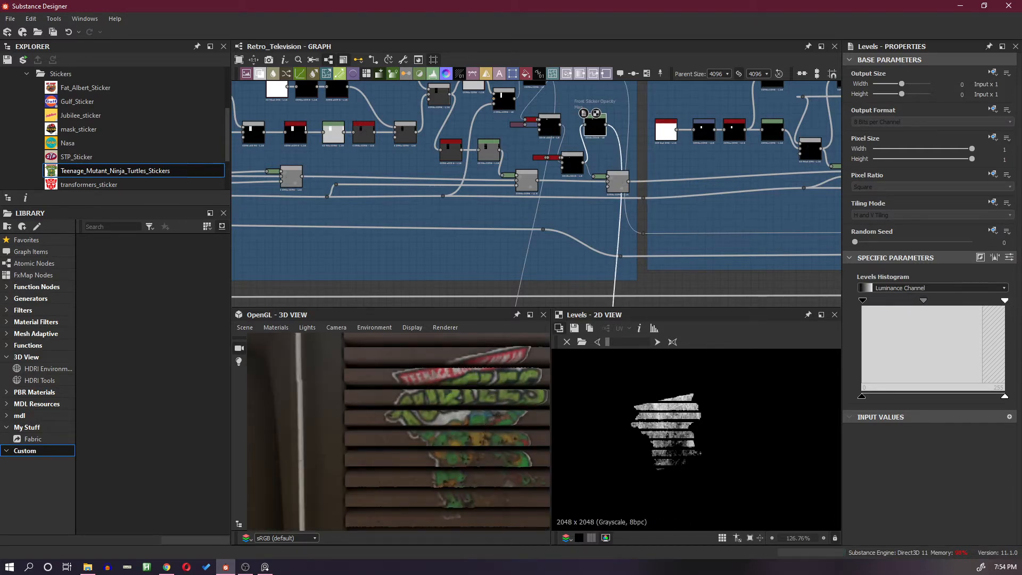
left_click_drag(1004, 301, 849, 307)
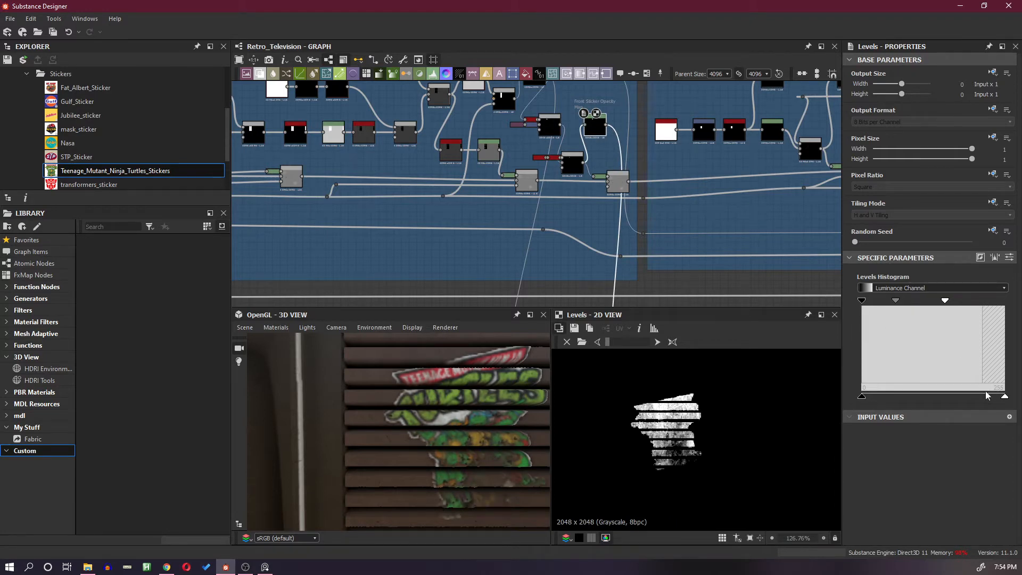
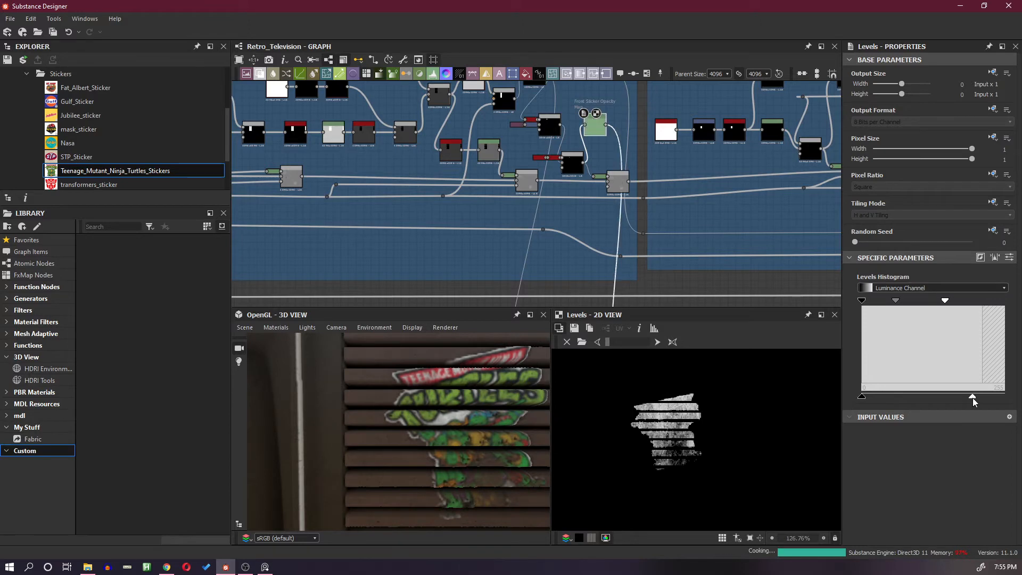
left_click_drag(973, 398, 1014, 406)
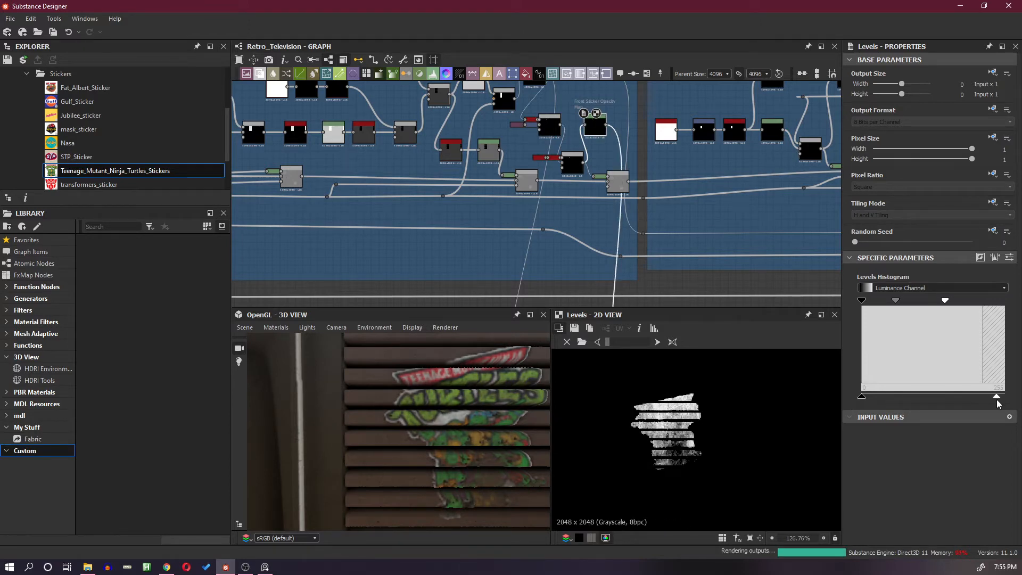
Raise the input white point of the sticker opacity Levels to about four fifths of the histogram and check the whole television.
scroll(509, 422, "down", 5)
scroll(508, 419, "down", 2)
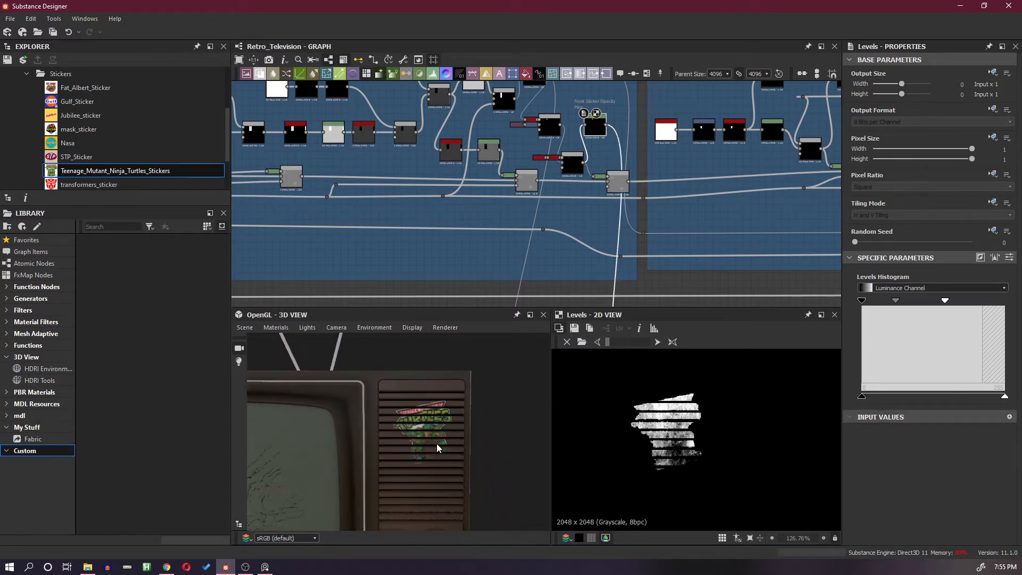
scroll(437, 445, "down", 3)
middle_click_drag(433, 458, 477, 427)
scroll(456, 421, "down", 2)
scroll(476, 427, "up", 4)
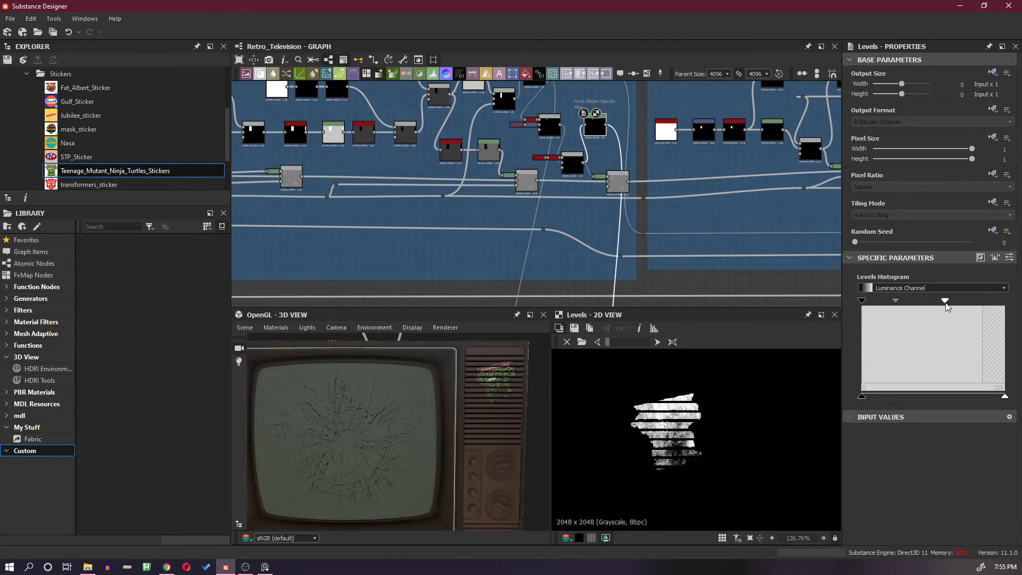
left_click_drag(947, 306, 981, 309)
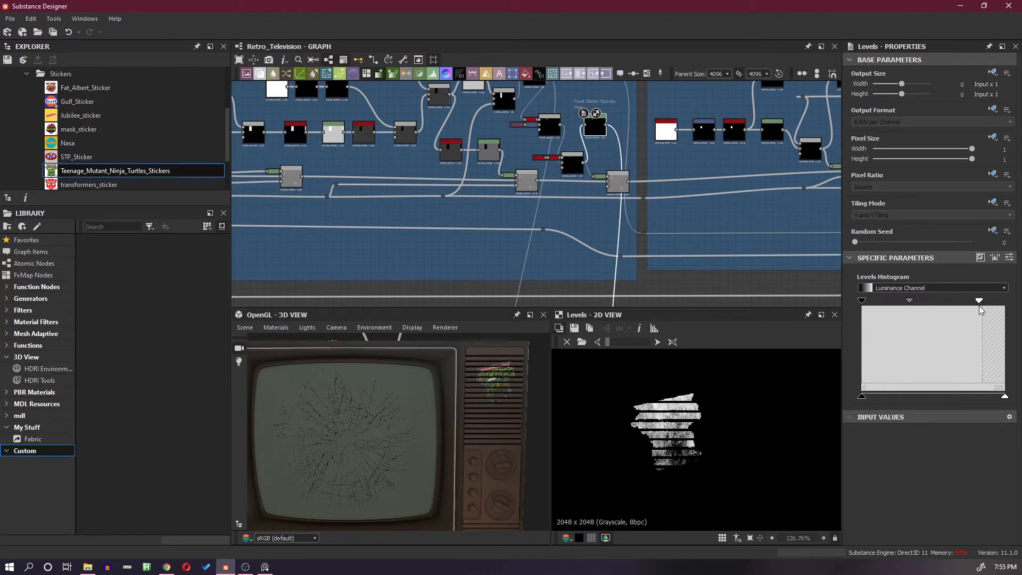
scroll(511, 362, "up", 3)
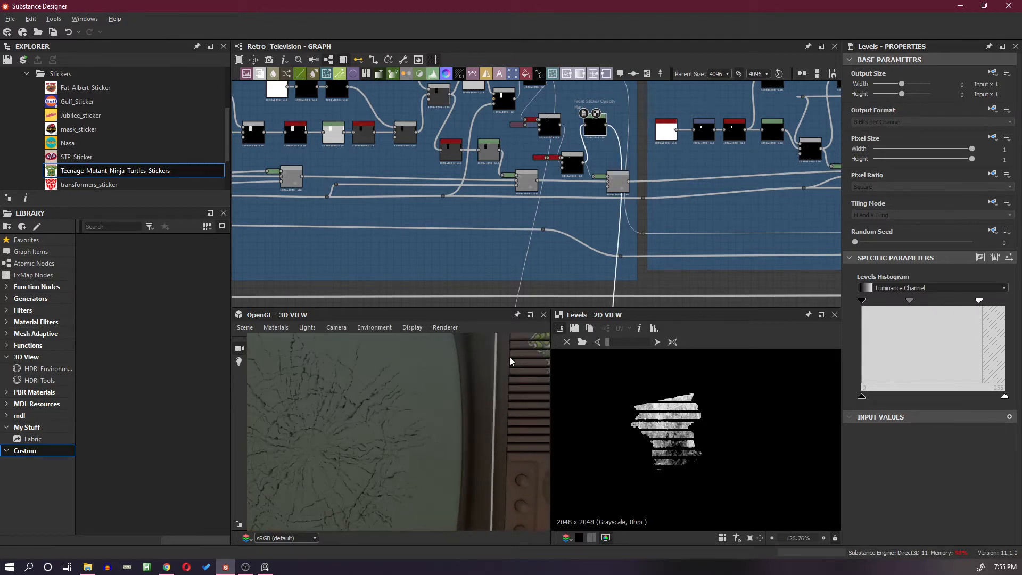
scroll(513, 383, "down", 4)
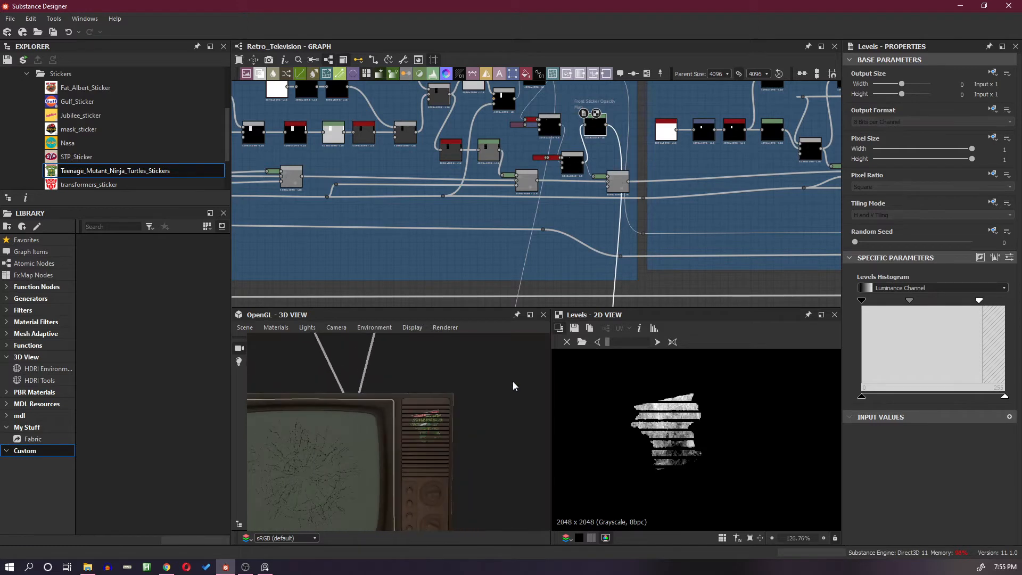
middle_click_drag(472, 381, 447, 428)
mouse_move(447, 428)
left_mouse_down()
mouse_move(420, 440)
mouse_move(453, 421)
left_mouse_up()
Move the last Blend along the color chain to below the end of the Frame section.
scroll(657, 232, "down", 5)
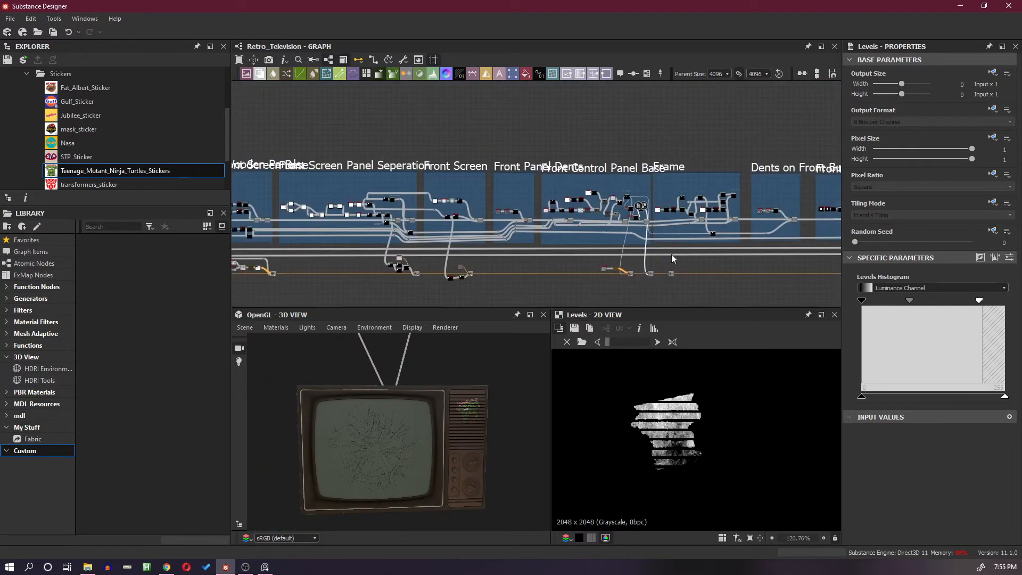
scroll(602, 250, "up", 3)
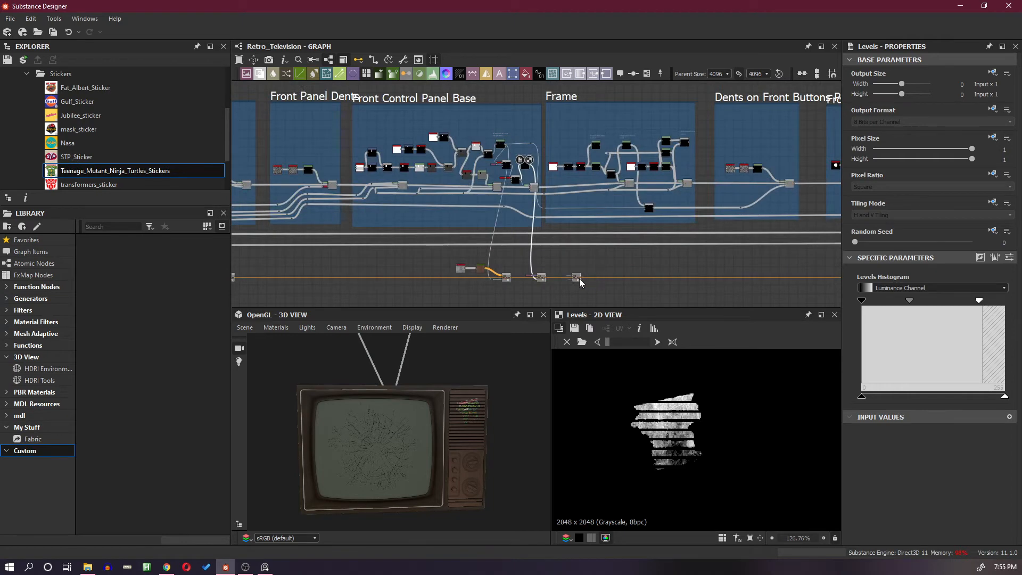
left_click_drag(579, 278, 709, 277)
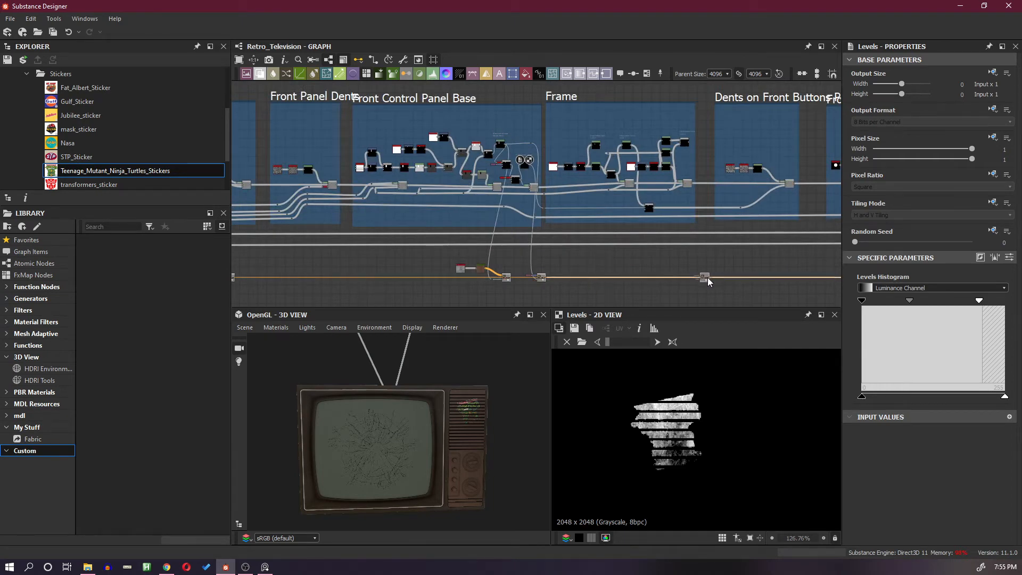
middle_click_drag(674, 219, 678, 265)
scroll(661, 214, "up", 1)
scroll(662, 213, "up", 1)
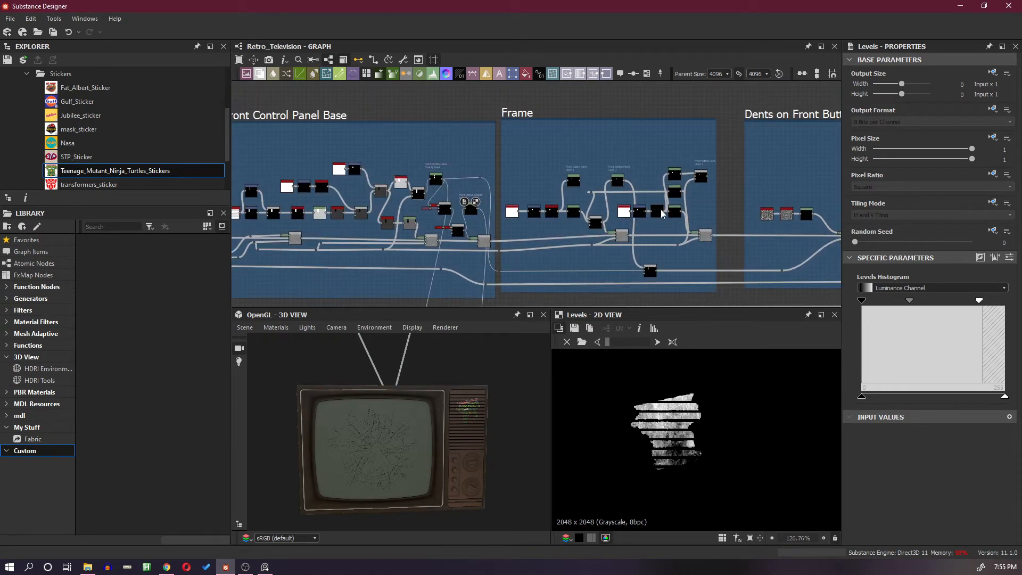
Examine the Front Button Panel Layer 1 and Layer 2 masks of the Frame section in the 2D view.
scroll(605, 252, "up", 1)
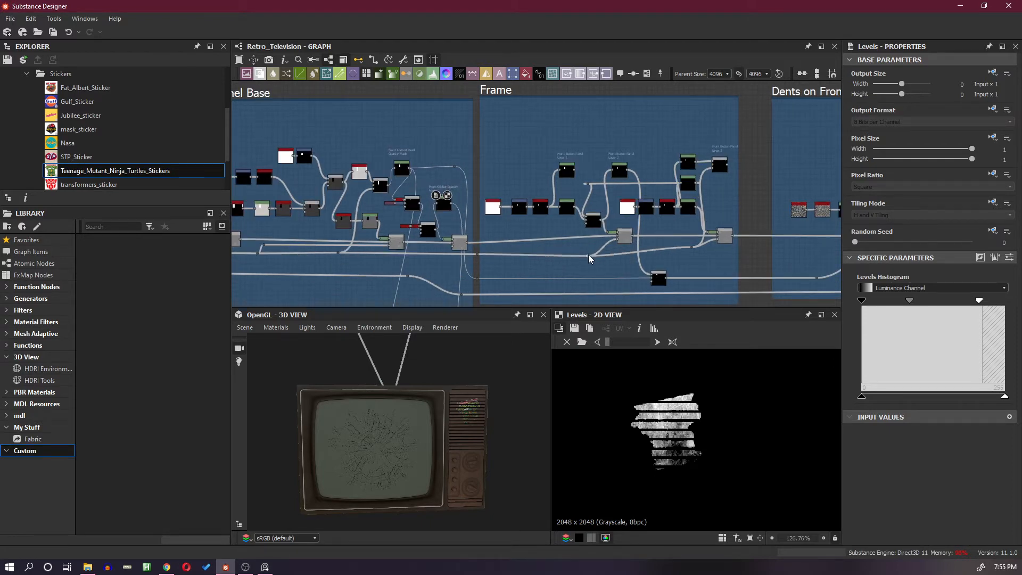
scroll(573, 169, "up", 5)
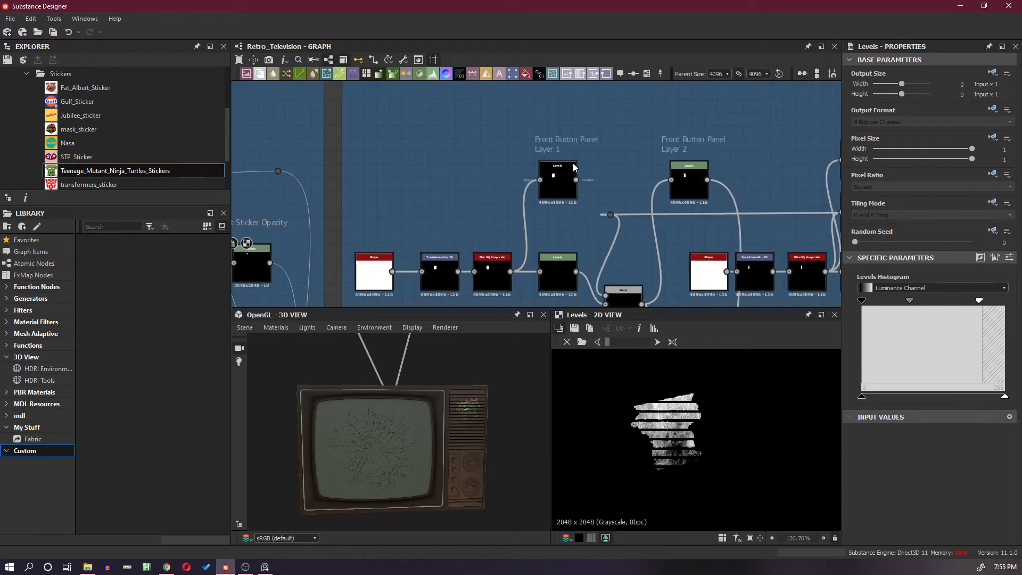
left_click(558, 192)
scroll(743, 426, "down", 6)
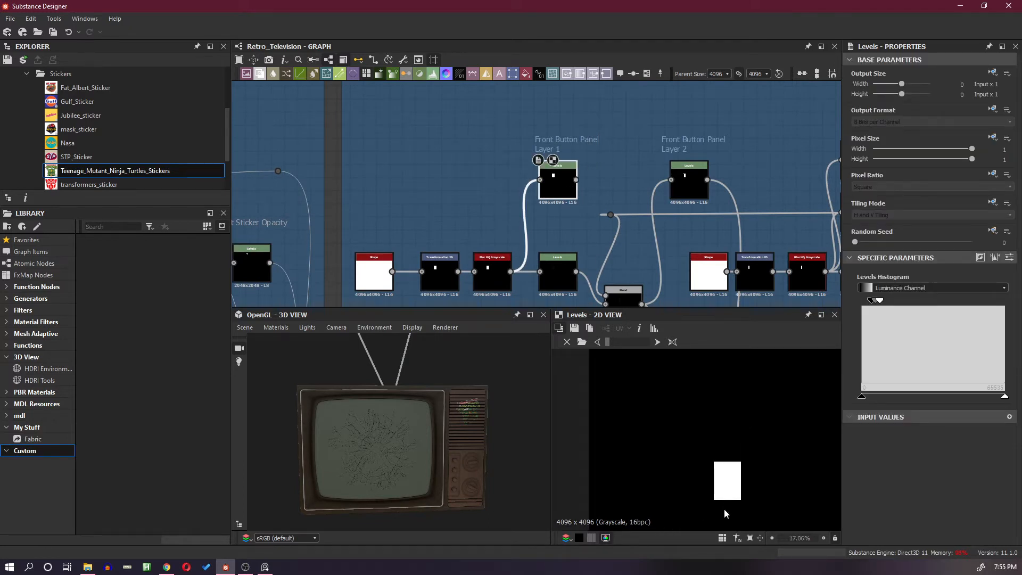
scroll(730, 475, "up", 1)
scroll(738, 462, "up", 2)
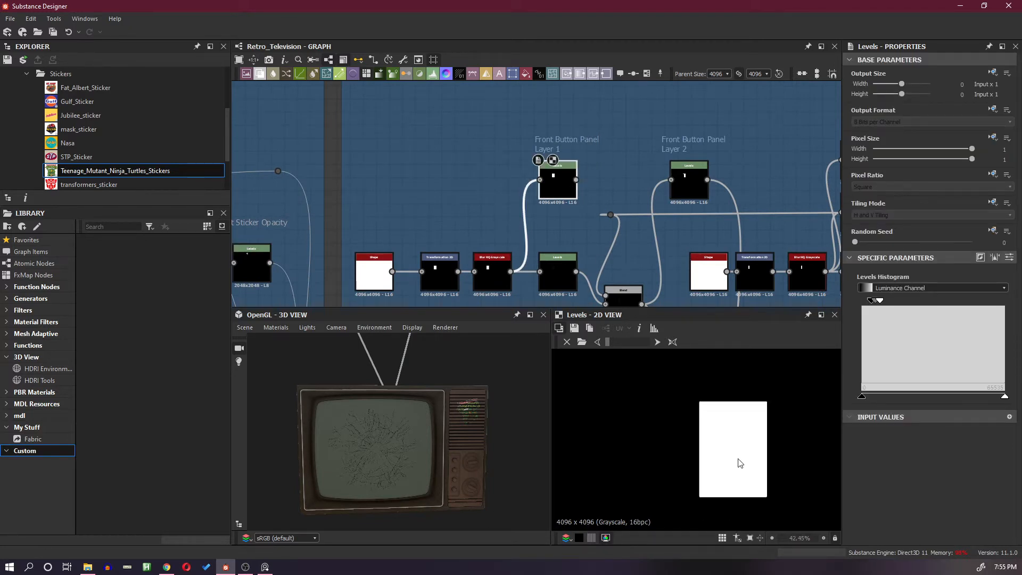
double_click(688, 190)
Examine the two Levels masks feeding Front Button Panel Layer 3 and the Blend that combines them.
middle_click_drag(738, 211, 545, 212)
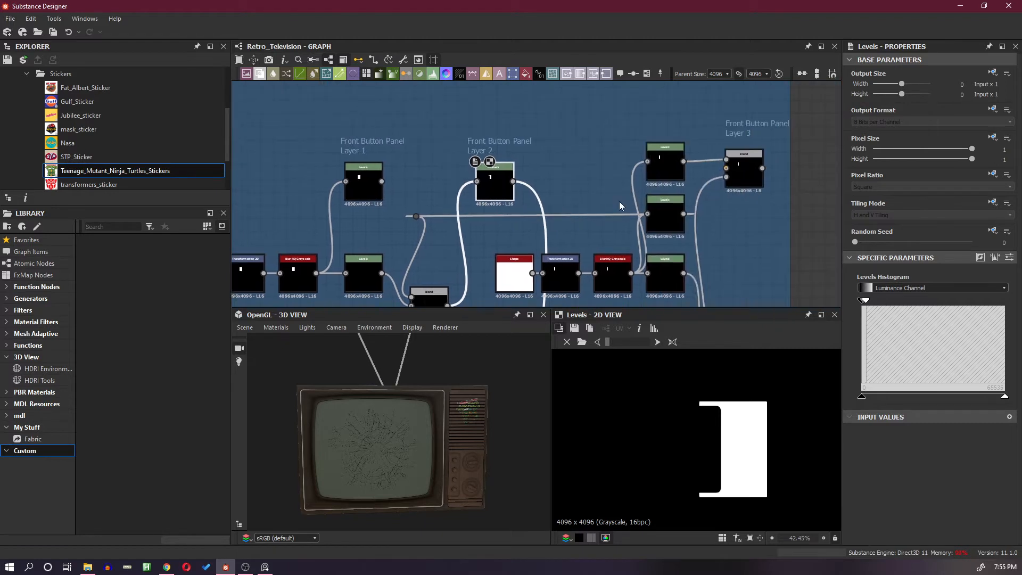
scroll(620, 205, "down", 1)
middle_click_drag(620, 205, 669, 188)
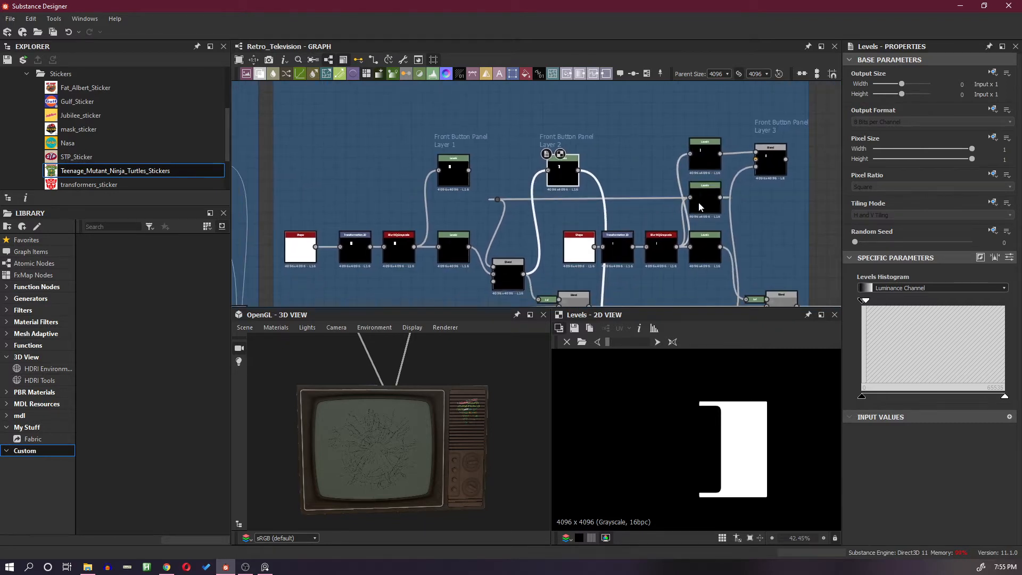
double_click(708, 158)
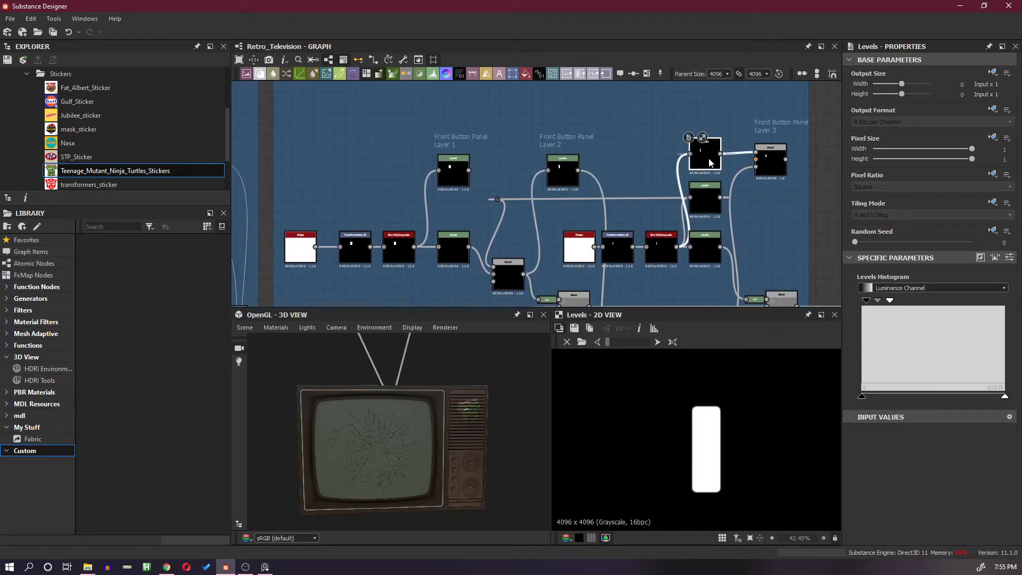
double_click(707, 207)
left_click(772, 175)
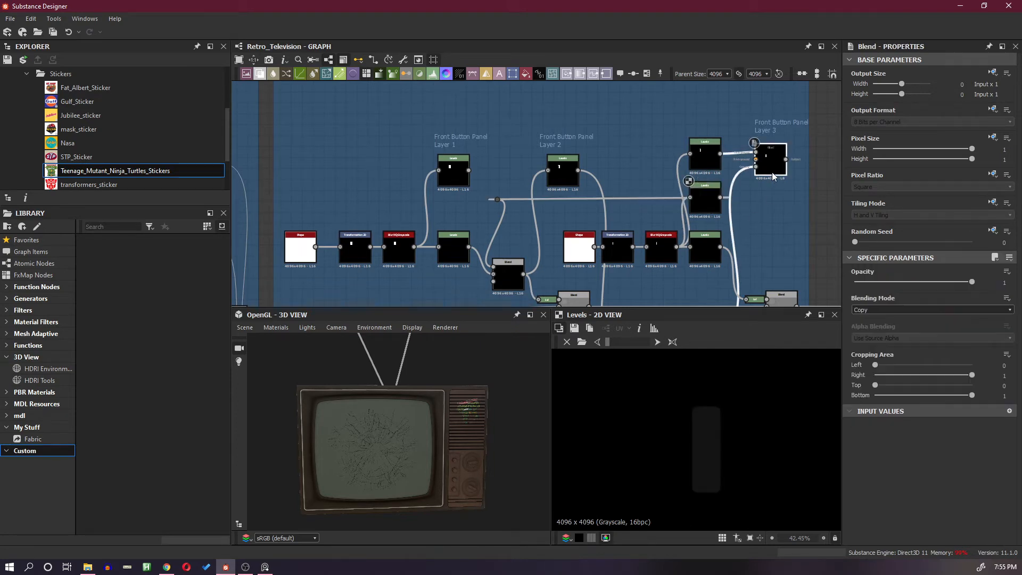
double_click(776, 171)
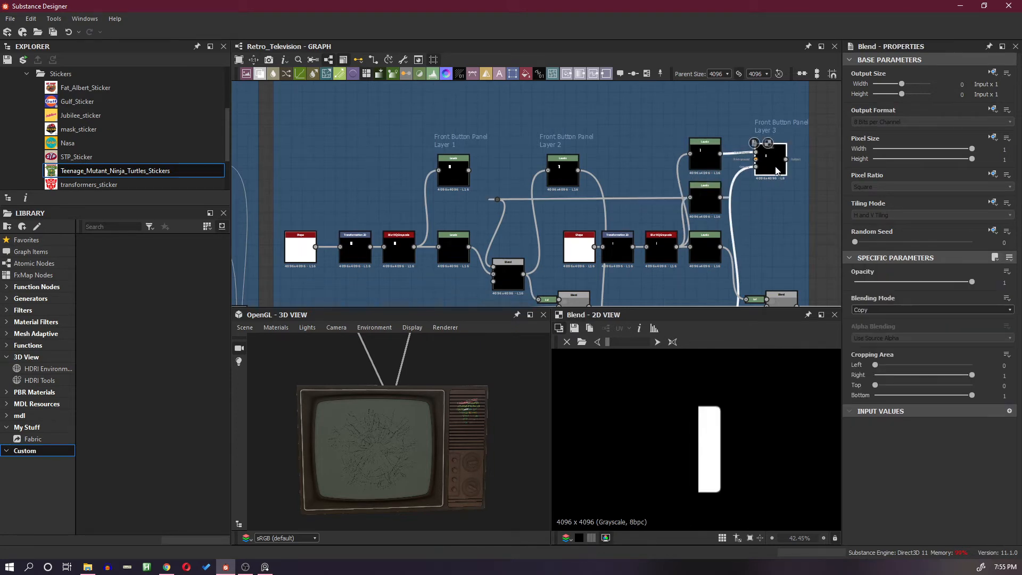
double_click(709, 165)
double_click(764, 168)
Switch to the television reference photo and compare its metal control panel with the one on the 3D model.
key("alt+Tab")
right_click_drag(618, 135, 492, 154)
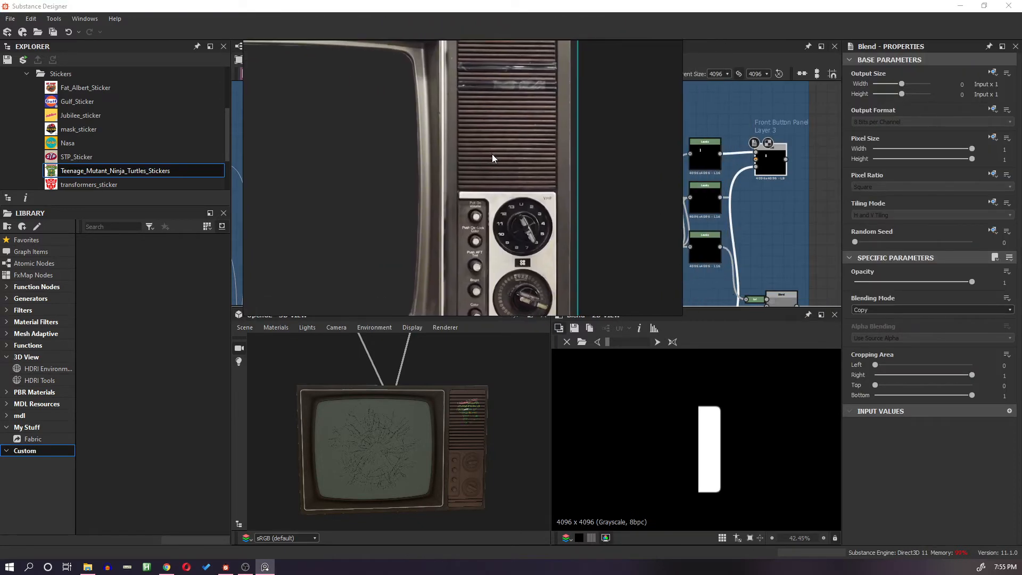
scroll(485, 480, "up", 5)
middle_click_drag(486, 480, 439, 438)
scroll(511, 224, "up", 3)
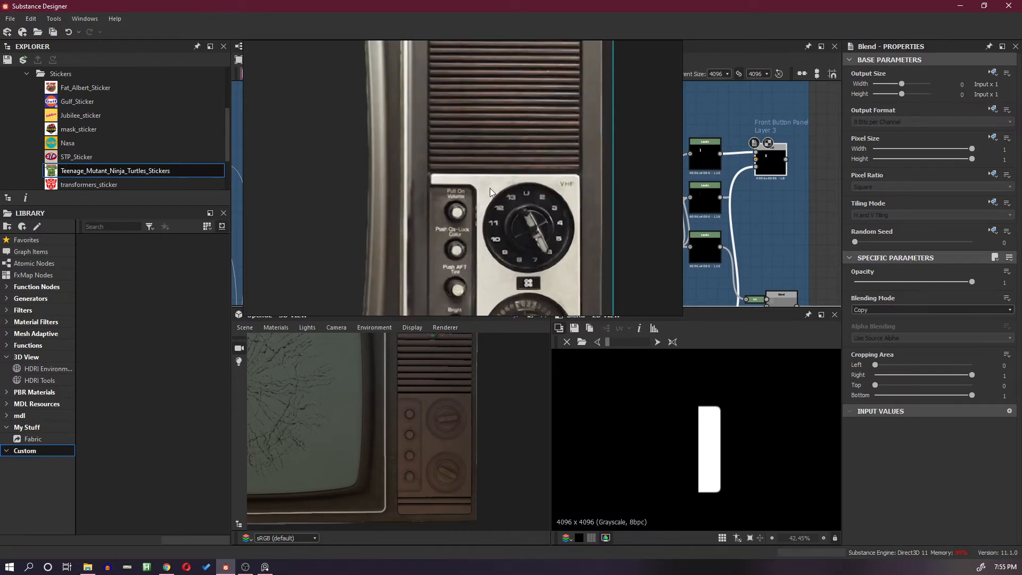
scroll(498, 256, "down", 2)
middle_click_drag(498, 256, 488, 222)
scroll(490, 233, "up", 1)
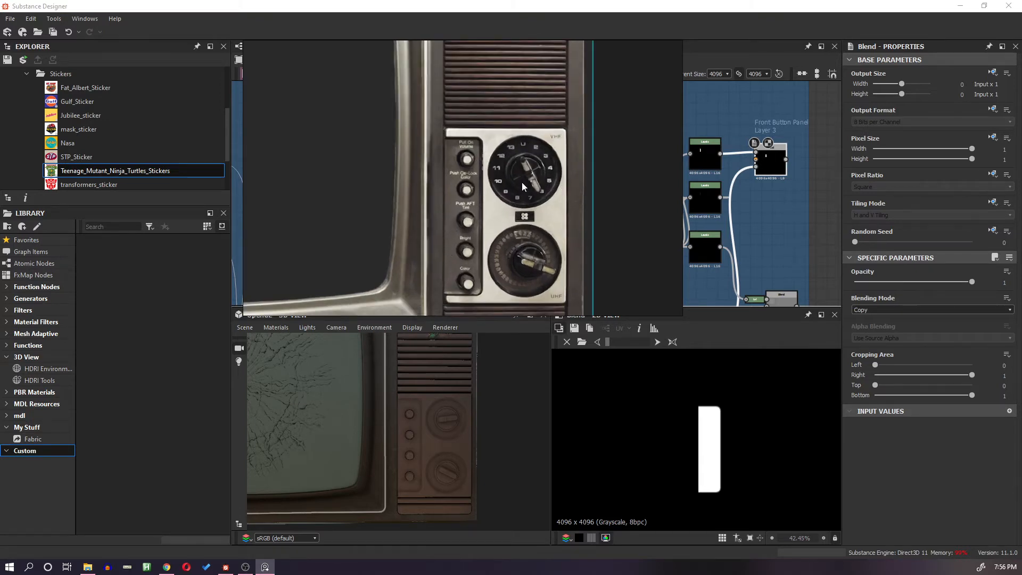
right_click_drag(504, 112, 1021, 138)
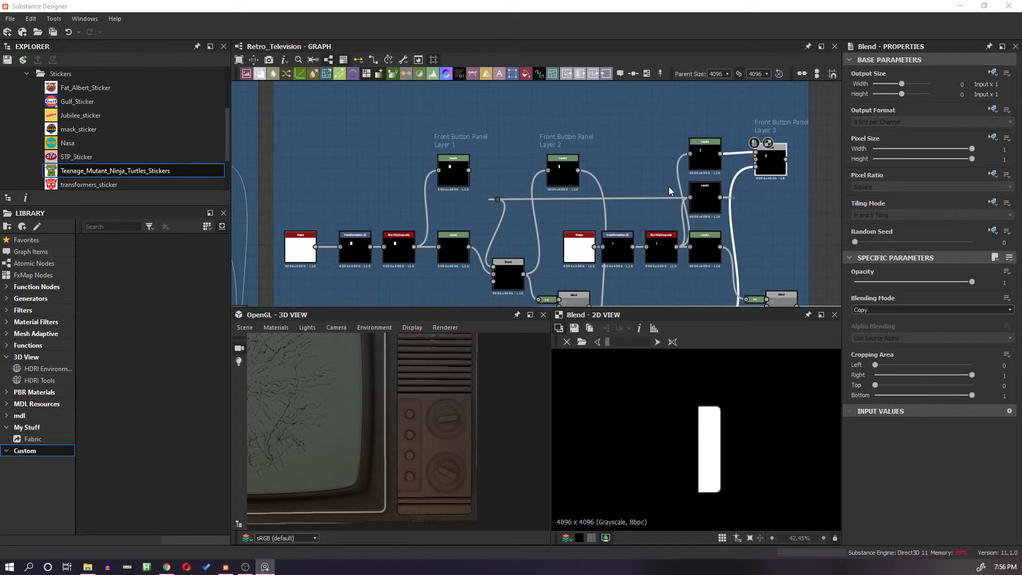
Insert a new Blend into the color chain below the Frame section, placed just before the last Blend.
middle_click_drag(685, 201, 662, 83)
middle_click_drag(667, 217, 670, 103)
scroll(671, 142, "down", 3)
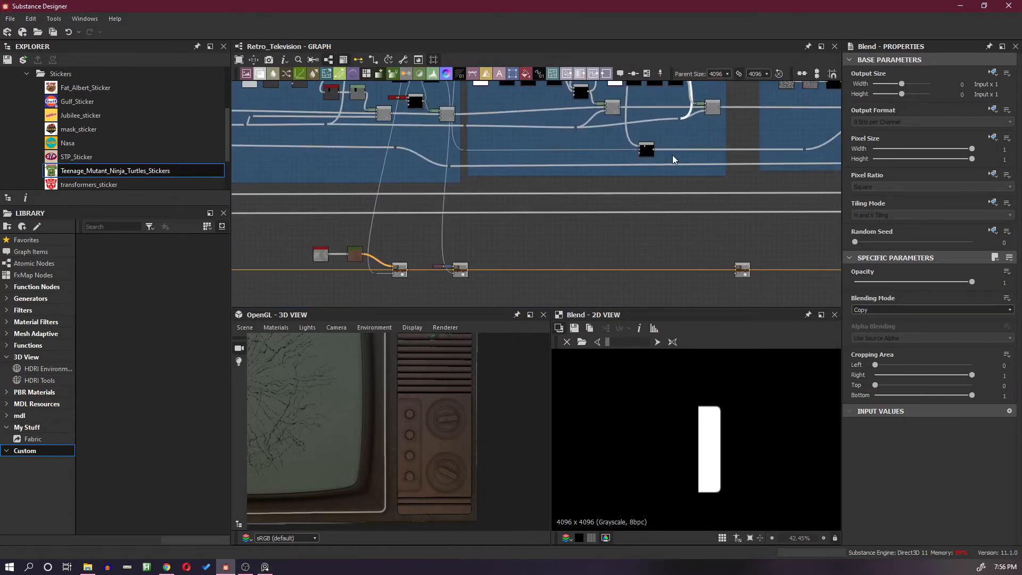
key("space")
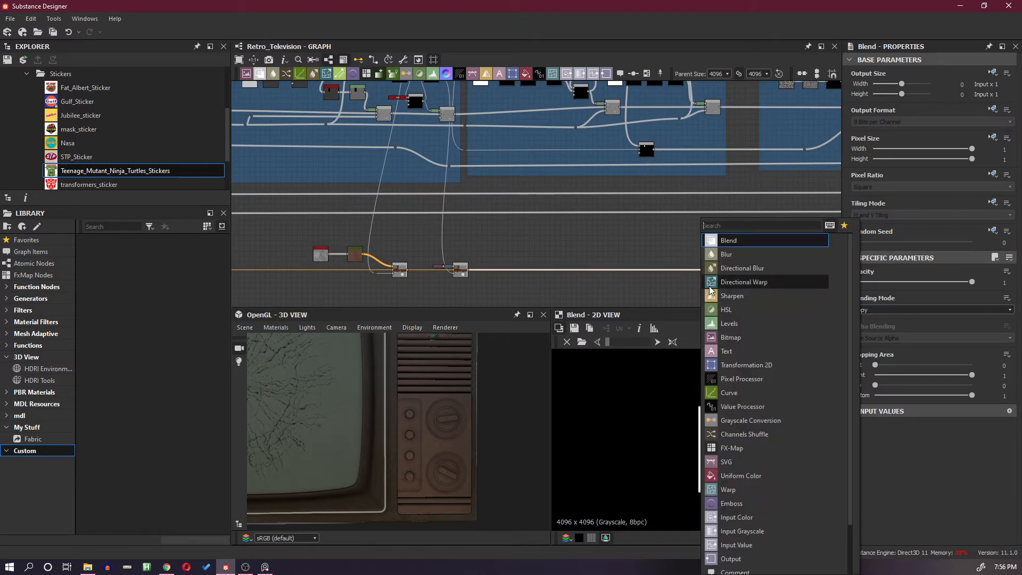
left_click(762, 241)
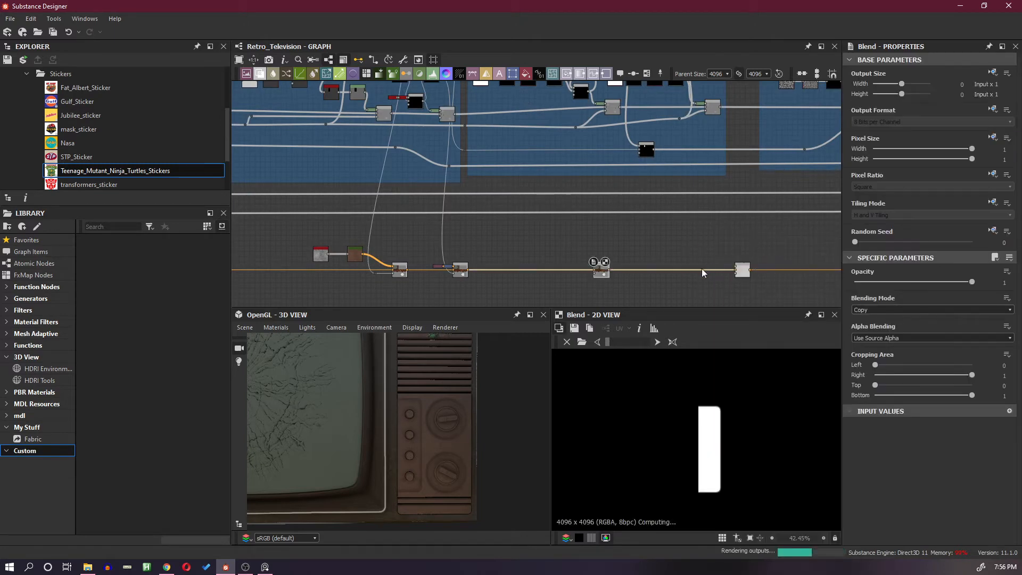
left_click_drag(600, 271, 674, 272)
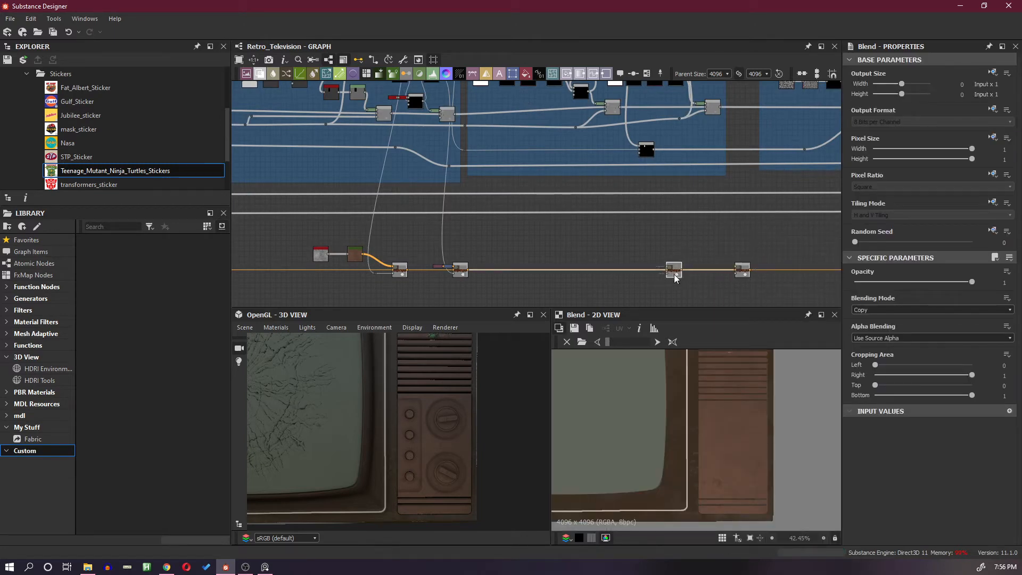
middle_click_drag(674, 274, 655, 287)
Add a dot on the Front Button Panel Layer 2 mask link and connect it to the new Blend's opacity input.
scroll(583, 182, "up", 5)
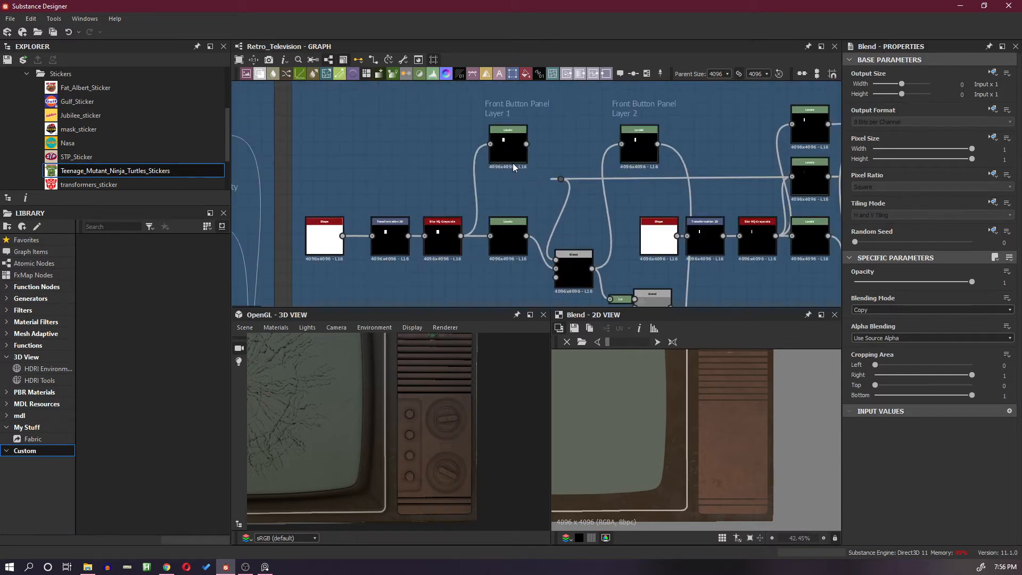
left_click(637, 146)
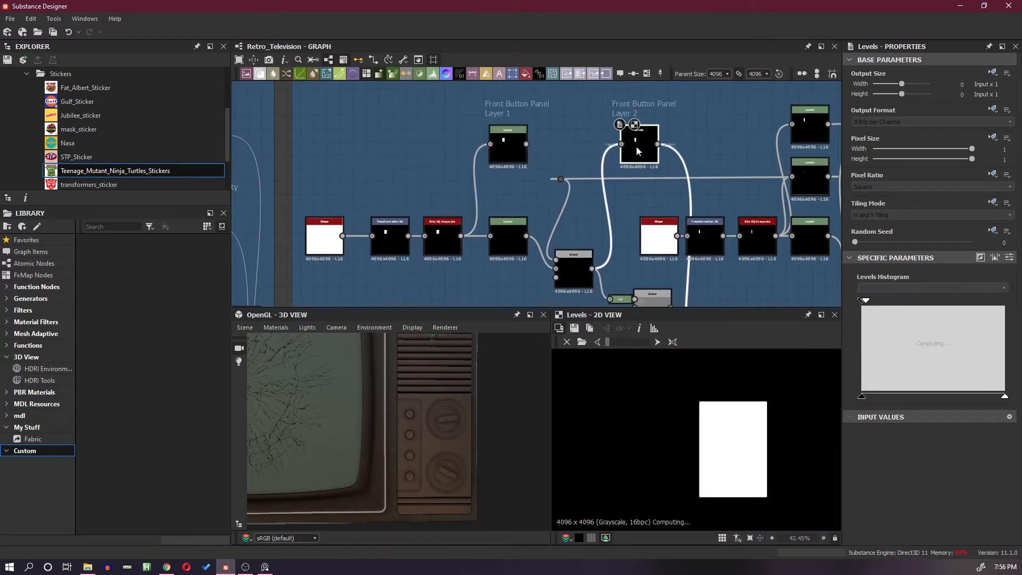
scroll(668, 186, "down", 2)
middle_click_drag(730, 220, 711, 65)
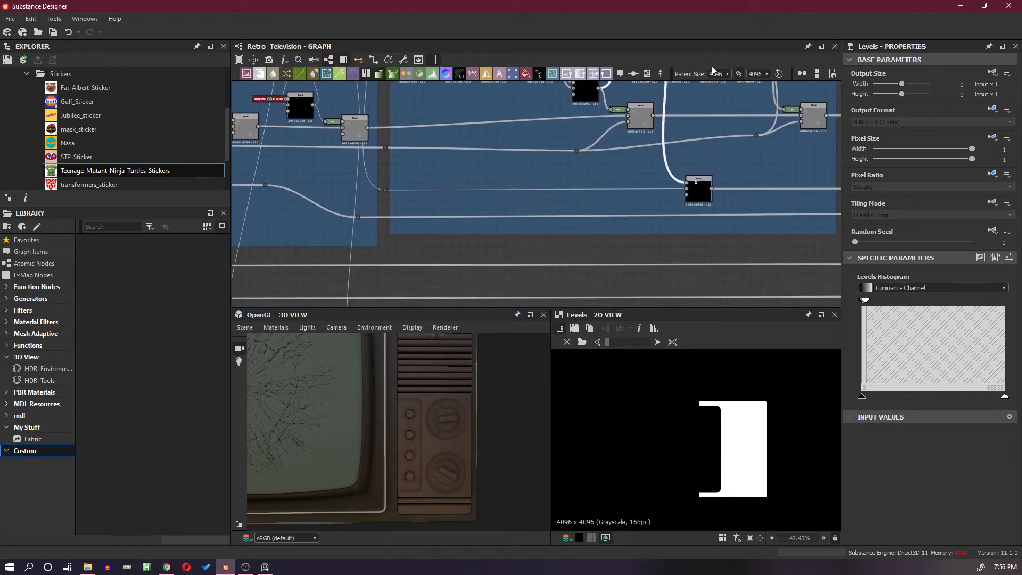
middle_click_drag(693, 182, 695, 137)
scroll(696, 137, "down", 2)
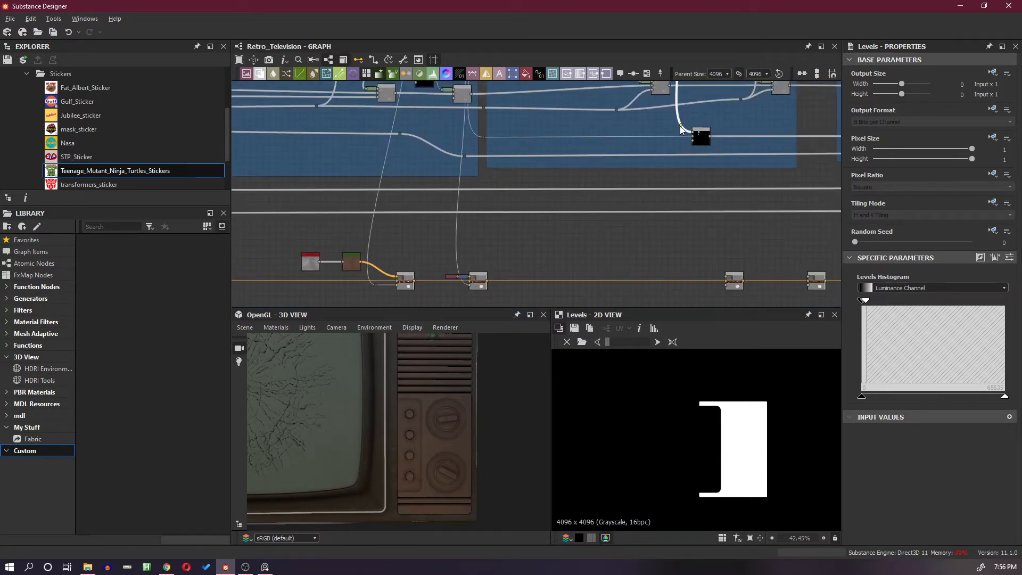
double_click(680, 126)
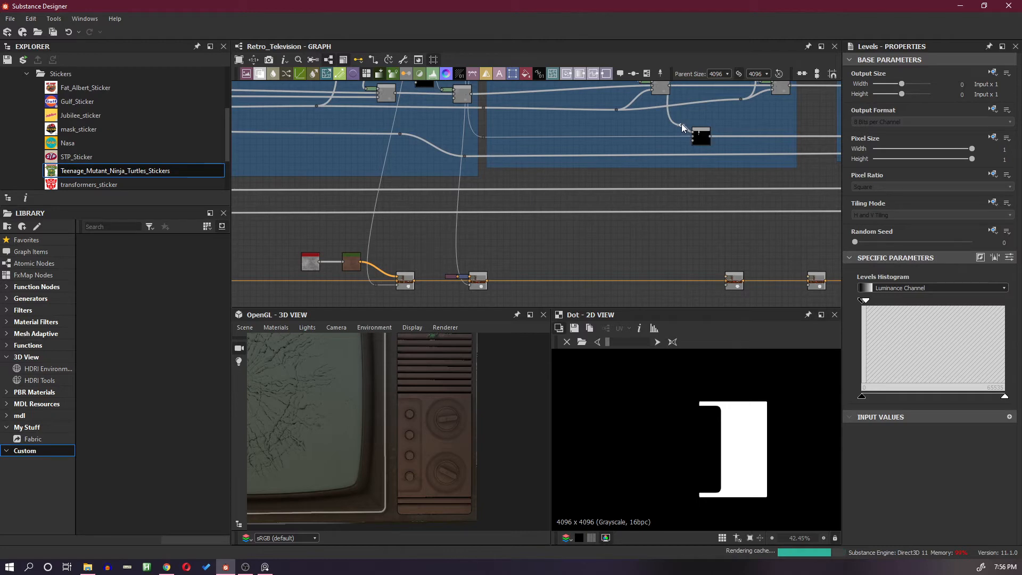
left_click_drag(684, 130, 730, 286)
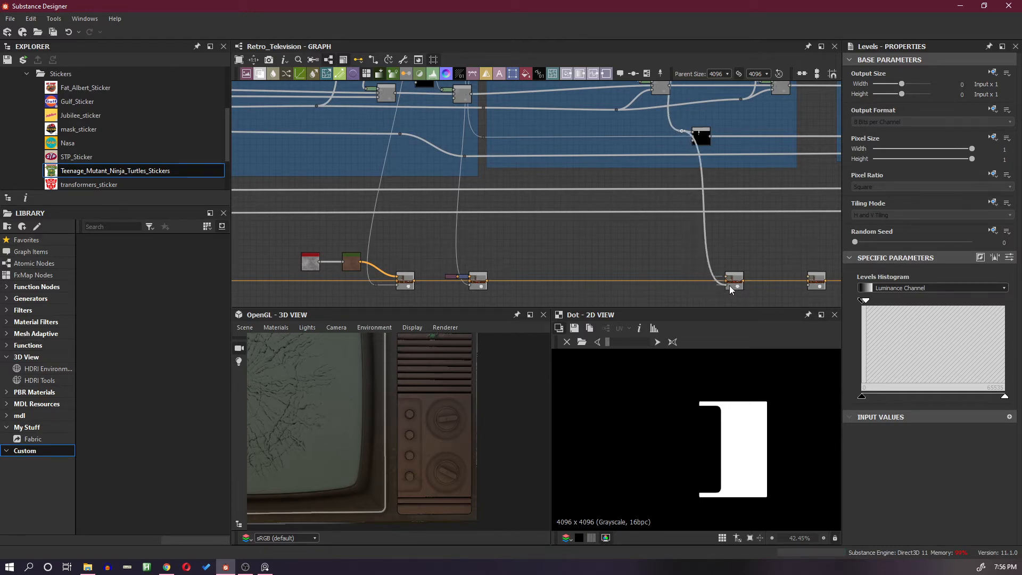
Add a Directional Scratches node near the new Blend and connect it to the Blend's foreground input.
scroll(710, 283, "up", 2)
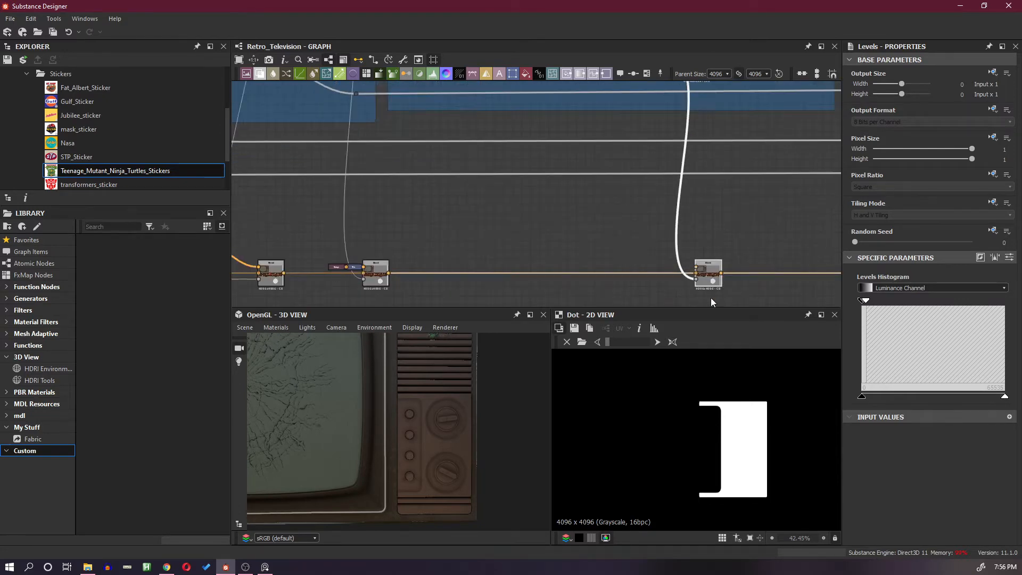
scroll(711, 298, "up", 1)
key("space")
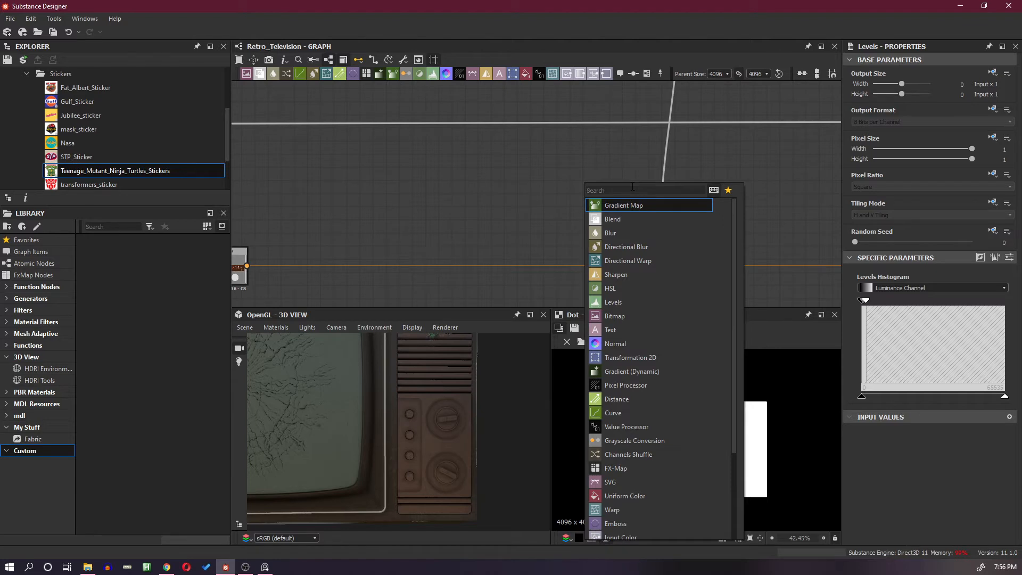
type("dire")
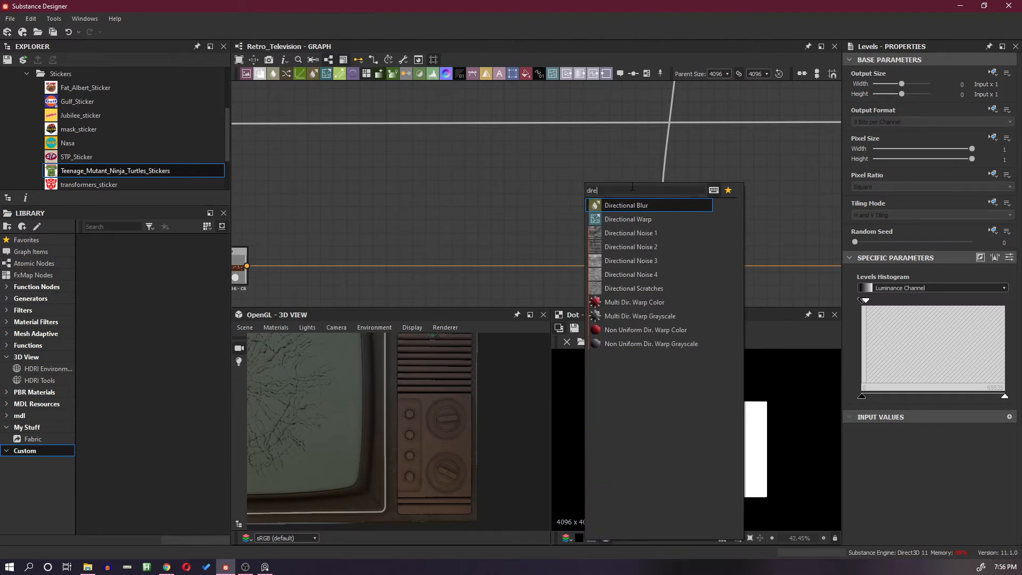
left_click(630, 286)
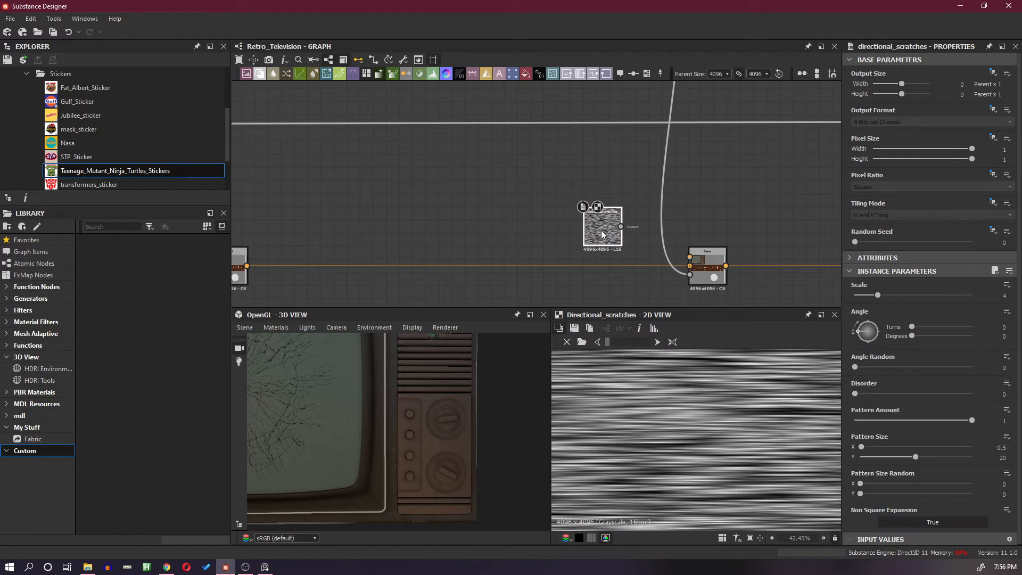
left_click_drag(622, 226, 690, 257)
Insert a Gradient Map between the Directional Scratches and the Blend and check the control panel in 3D.
left_click_drag(604, 231, 514, 224)
left_click(581, 228)
key("space")
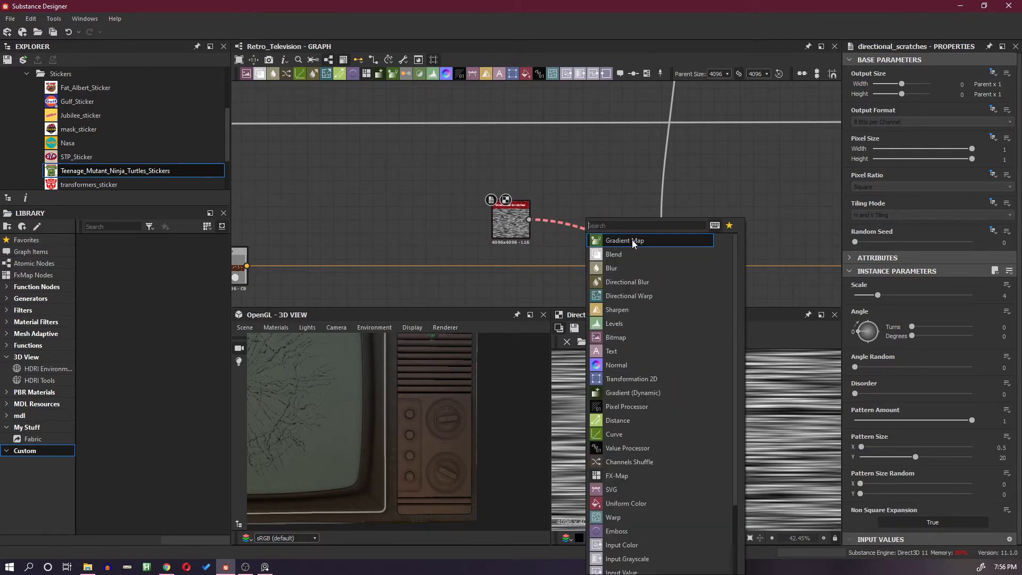
left_click(650, 240)
left_click_drag(608, 251, 615, 235)
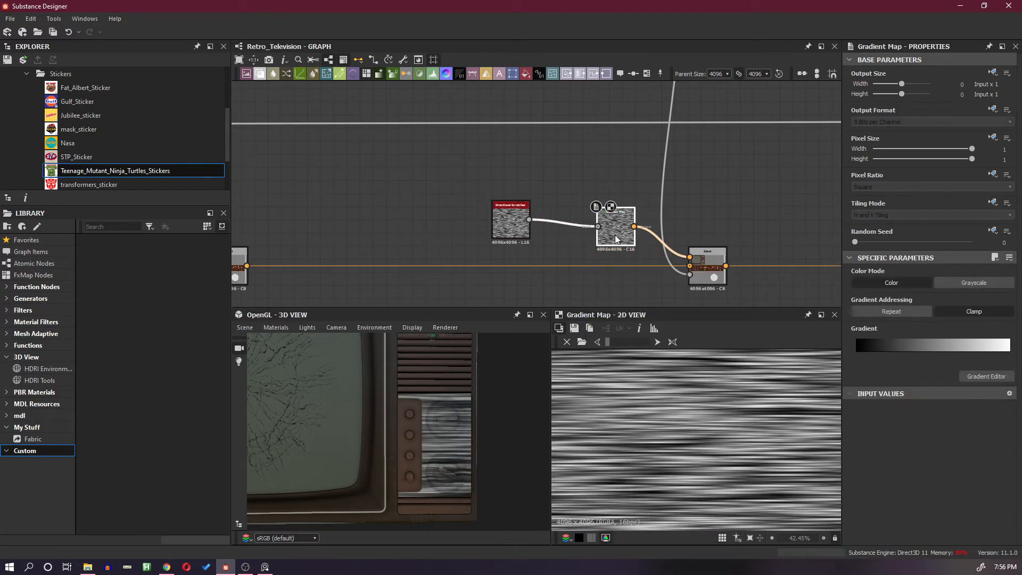
scroll(468, 422, "up", 2)
middle_click_drag(474, 432, 457, 427)
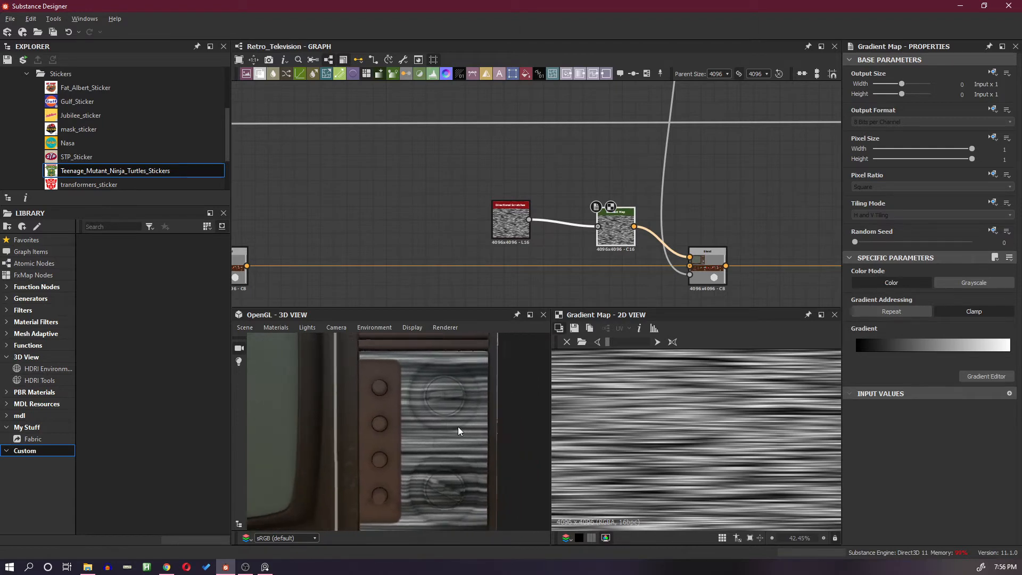
Set the Directional Scratches scale to 16.
left_click(509, 232)
left_click_drag(878, 295, 990, 302)
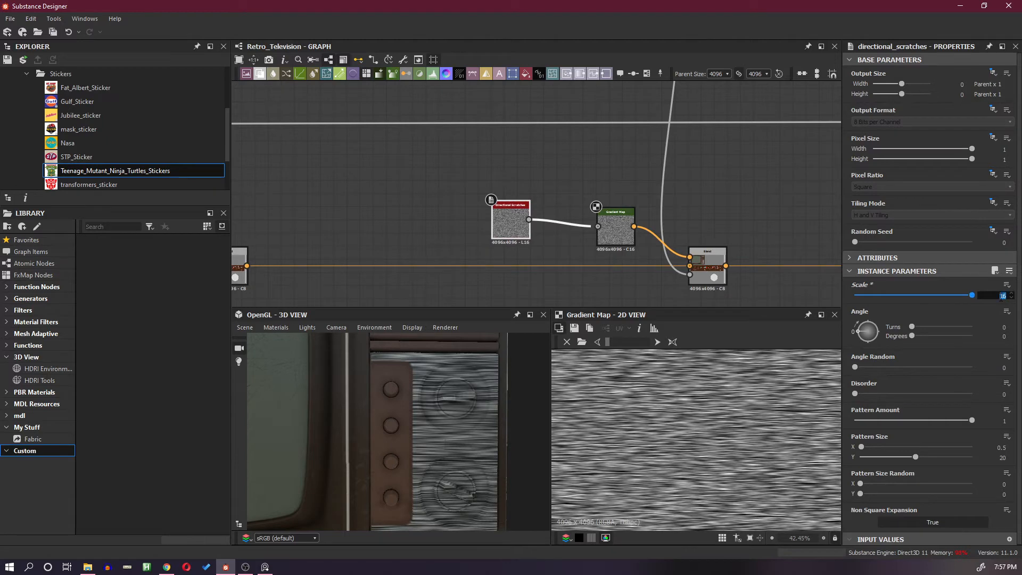
key("Return")
Insert a Safe Transform Grayscale between the Directional Scratches and the Gradient Map, with Tile set to 2.
left_click_drag(518, 231, 478, 231)
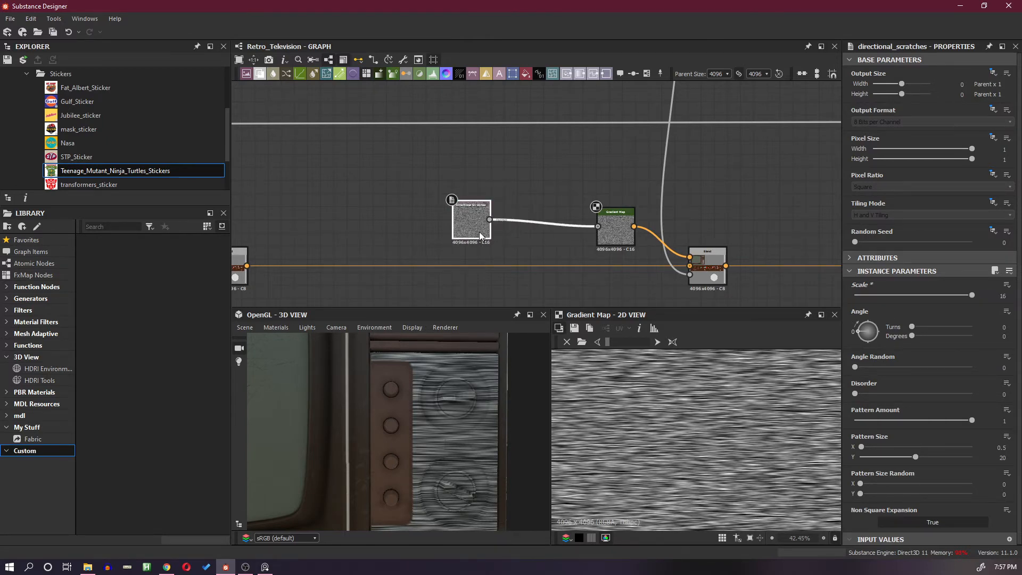
key("space")
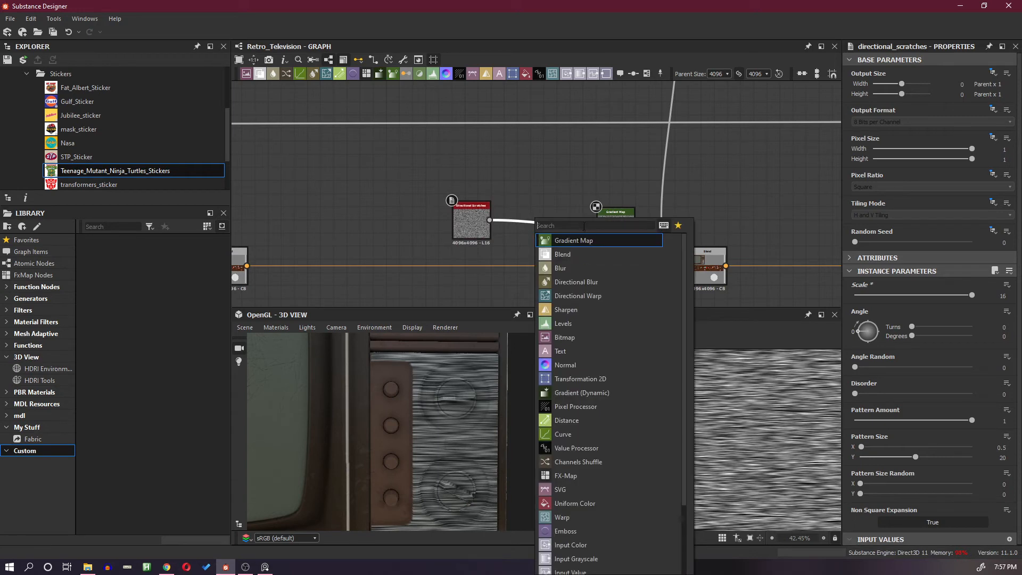
type("saf")
left_click(594, 241)
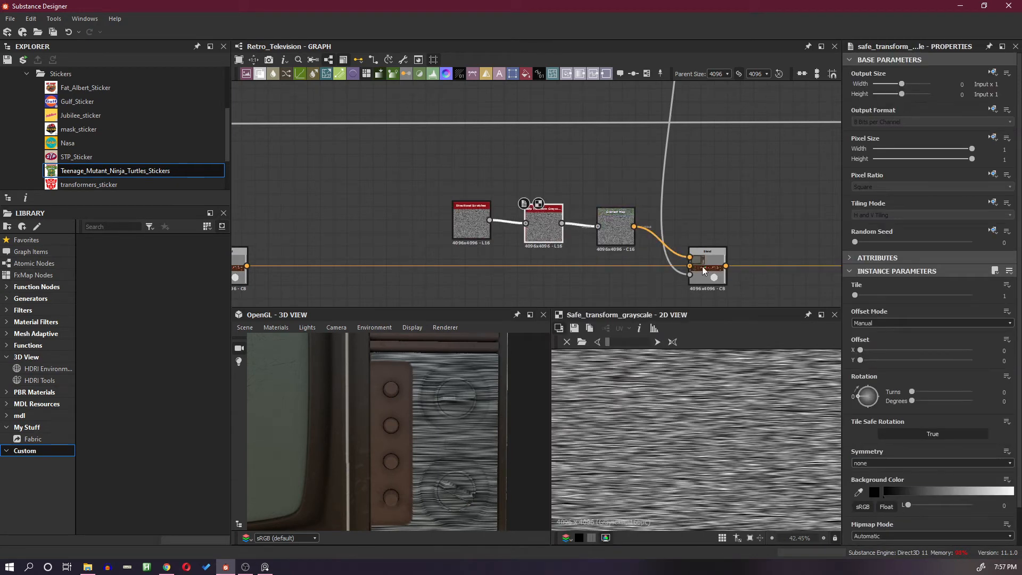
mouse_move(856, 295)
left_mouse_down()
mouse_move(886, 295)
mouse_move(864, 295)
left_mouse_up()
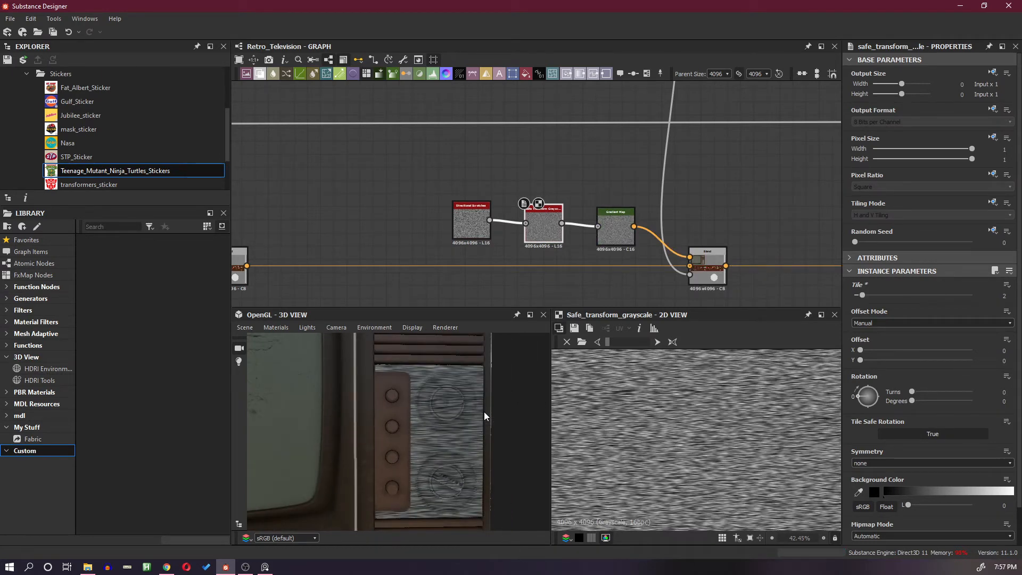
Group the Directional Scratches, Safe Transform Grayscale and Gradient Map nodes closely together, leaving free space before the Blend.
left_click_drag(489, 233, 434, 238)
left_click_drag(542, 229, 487, 229)
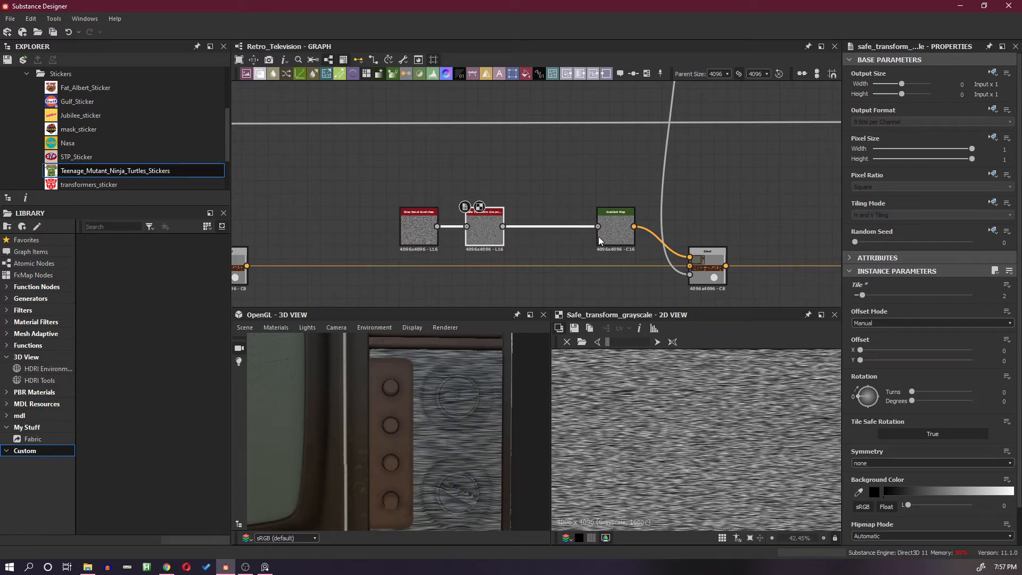
left_click_drag(598, 237, 459, 243)
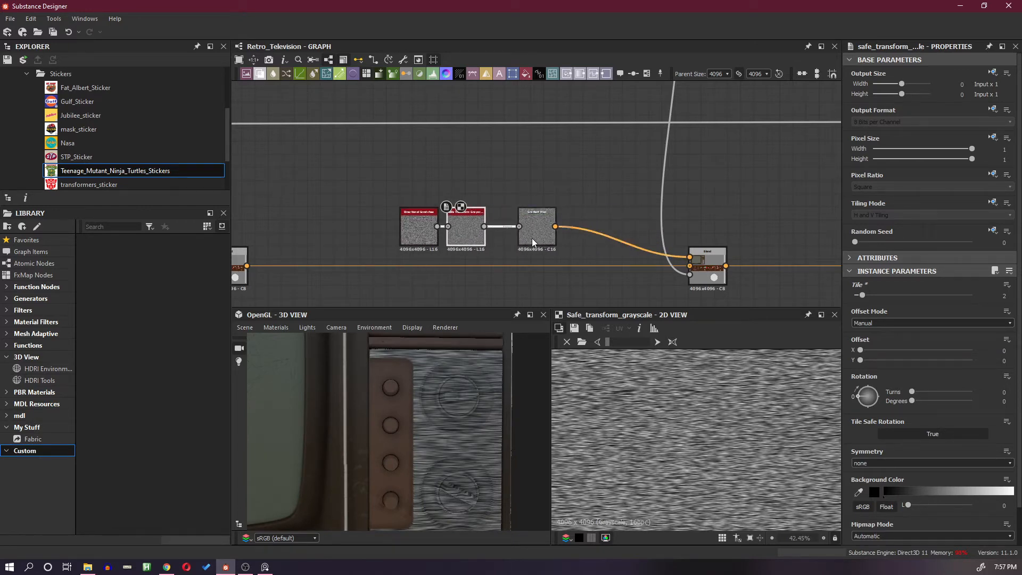
left_click_drag(531, 238, 508, 238)
key("space")
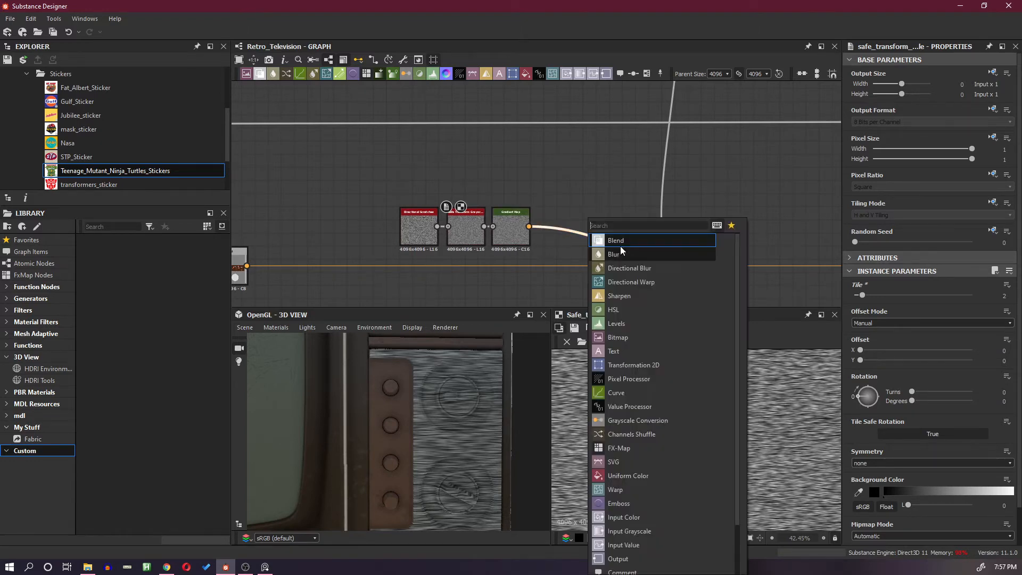
type("ran")
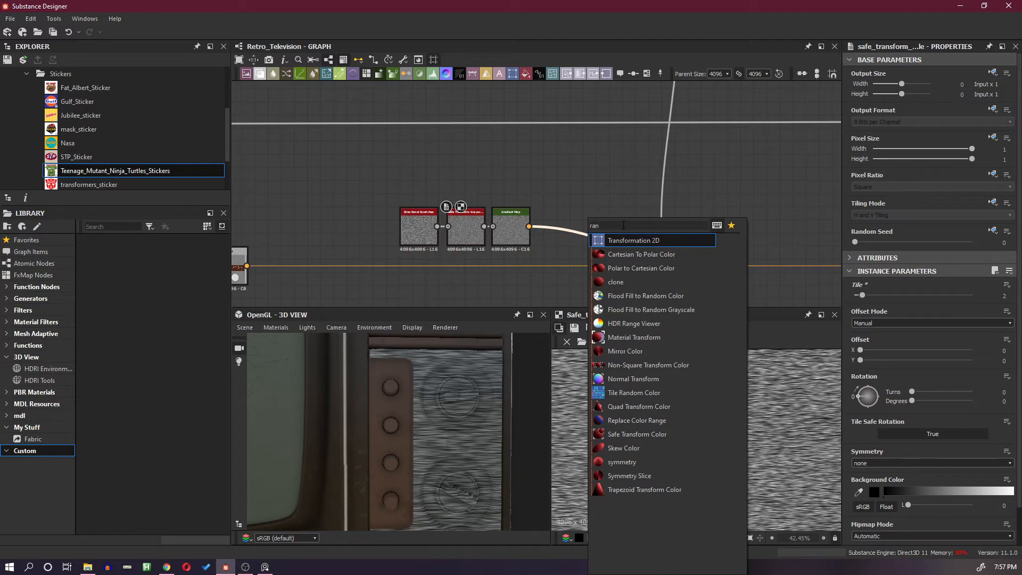
type("g")
key("ctrl+a")
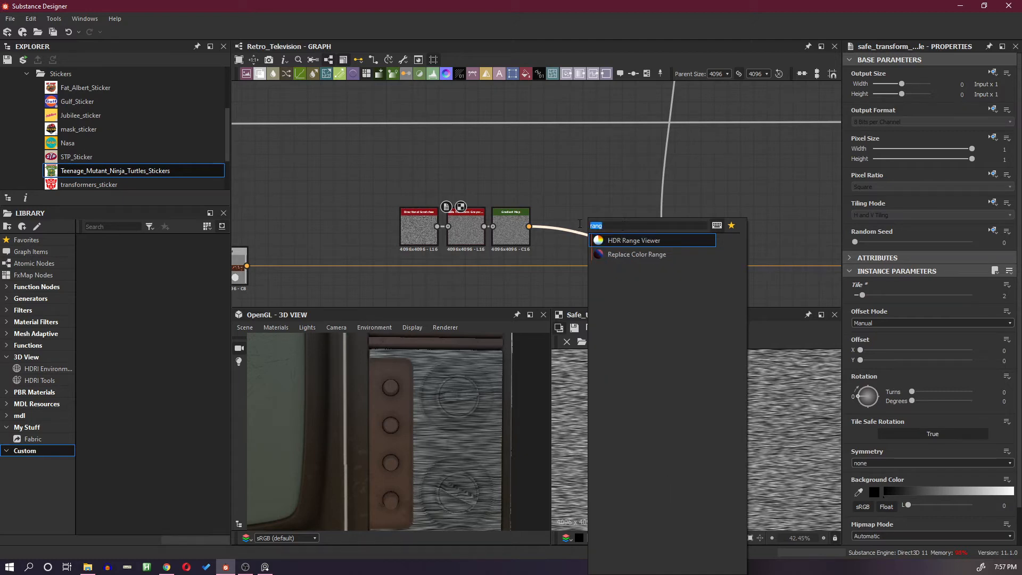
key("BackSpace")
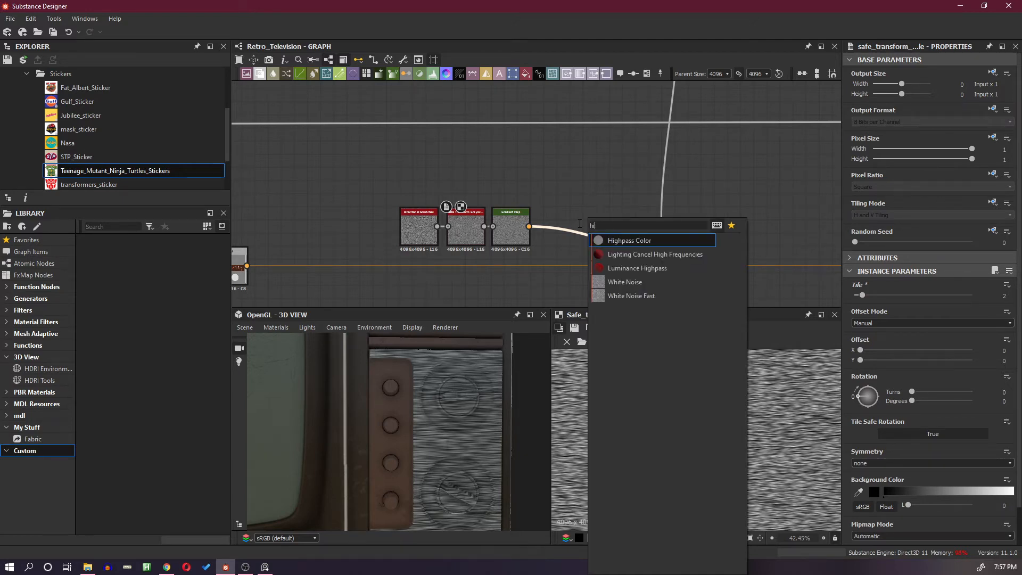
key("Return")
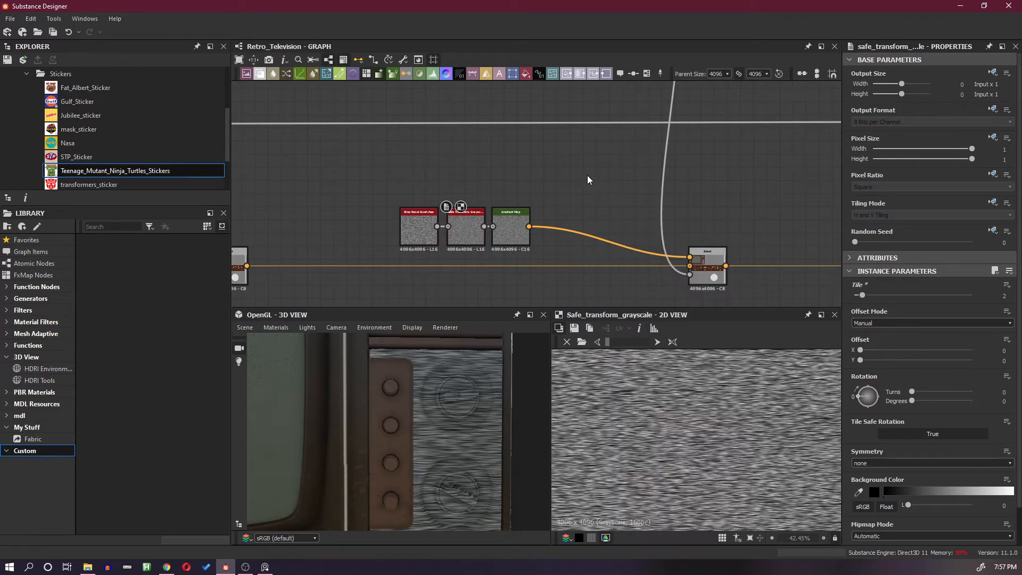
Insert a Levels node between the Gradient Map and the Blend, aligned with the scratches node row.
key("space")
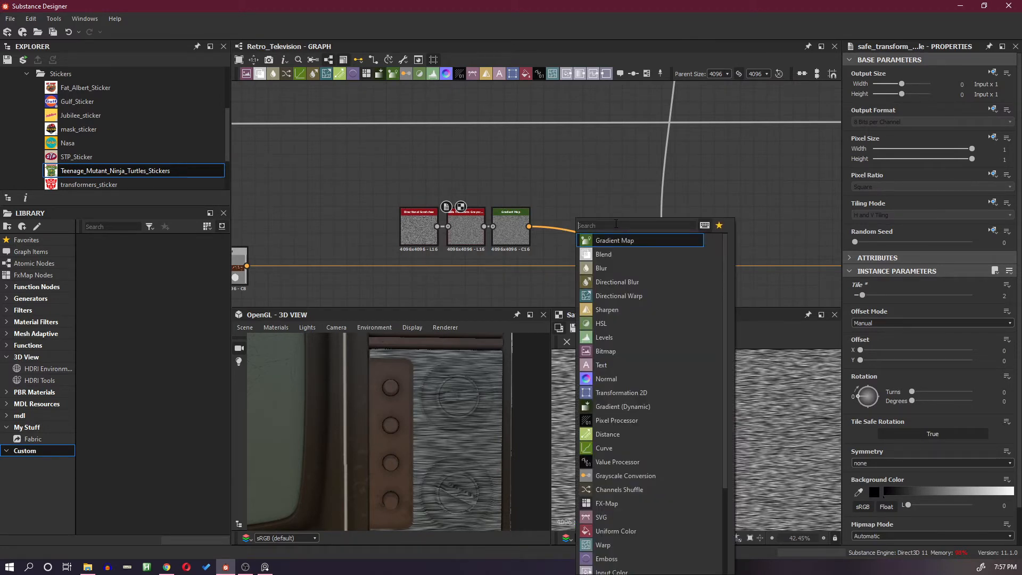
type("l")
left_click(620, 241)
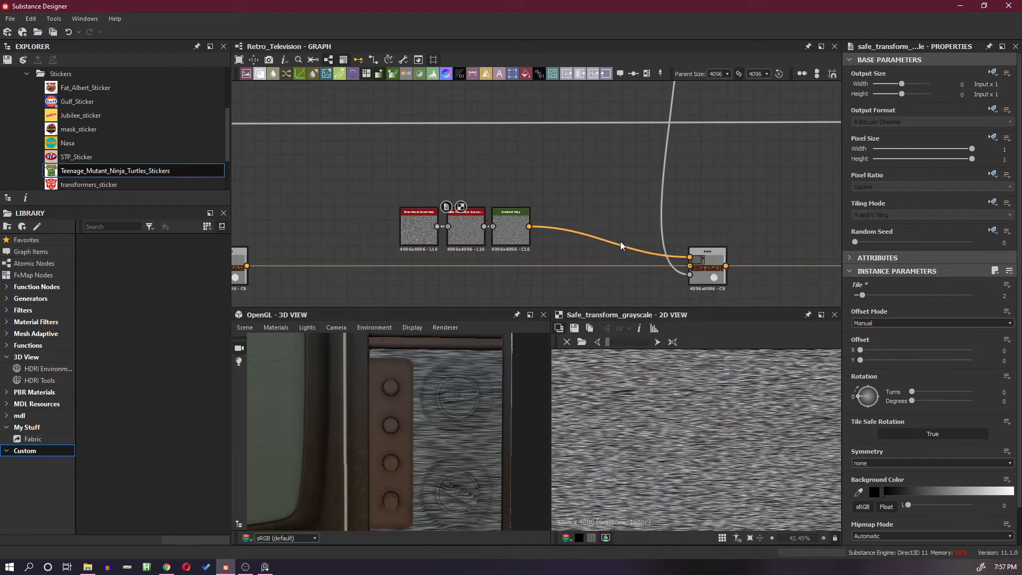
left_click_drag(582, 264, 587, 235)
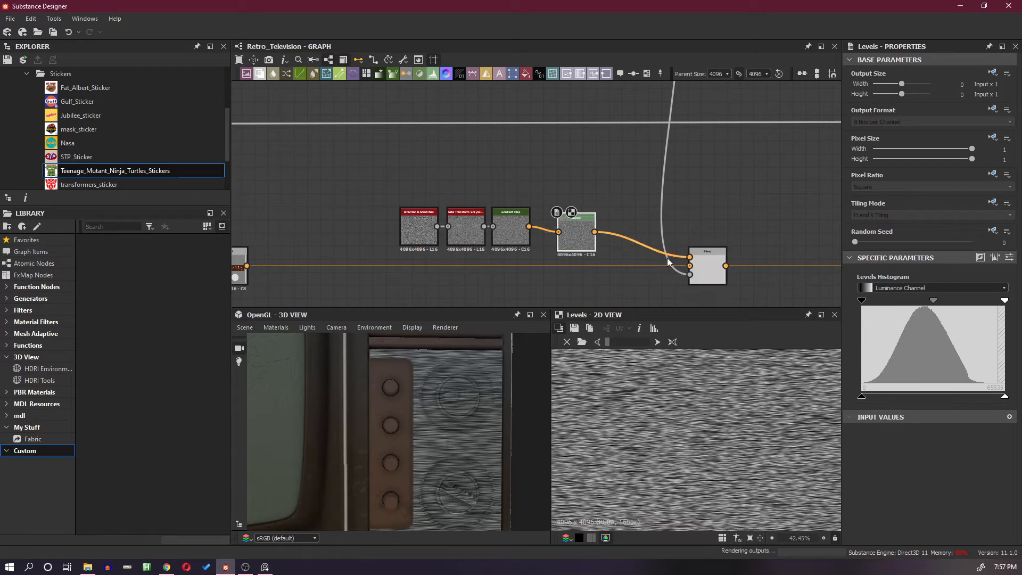
left_click_drag(578, 242, 579, 234)
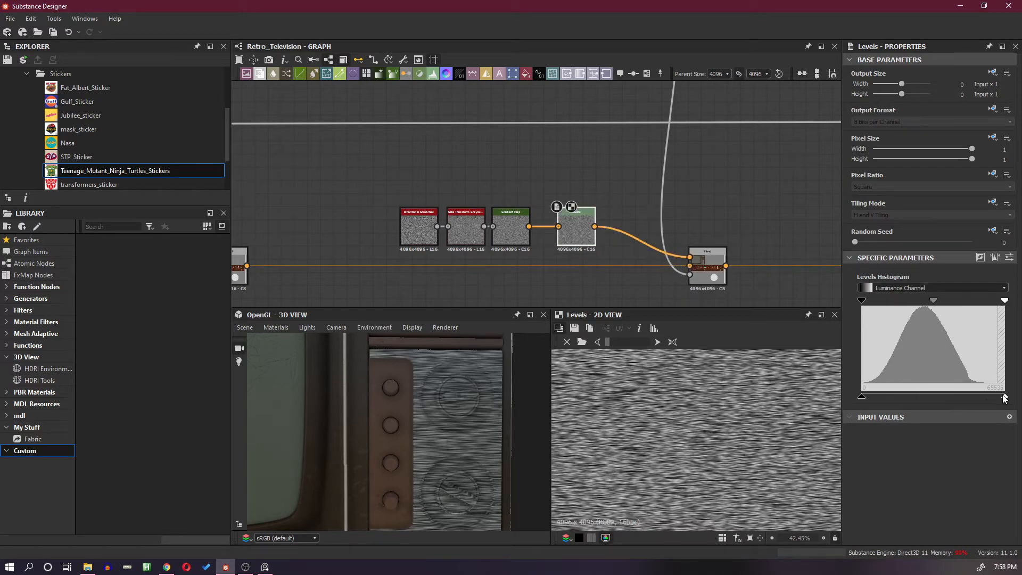
Raise the Levels output black point to about four fifths of the range to turn the scratches into bright brushed metal.
mouse_move(1004, 399)
left_mouse_down()
mouse_move(925, 399)
mouse_move(1017, 405)
left_mouse_up()
left_click_drag(863, 398, 937, 402)
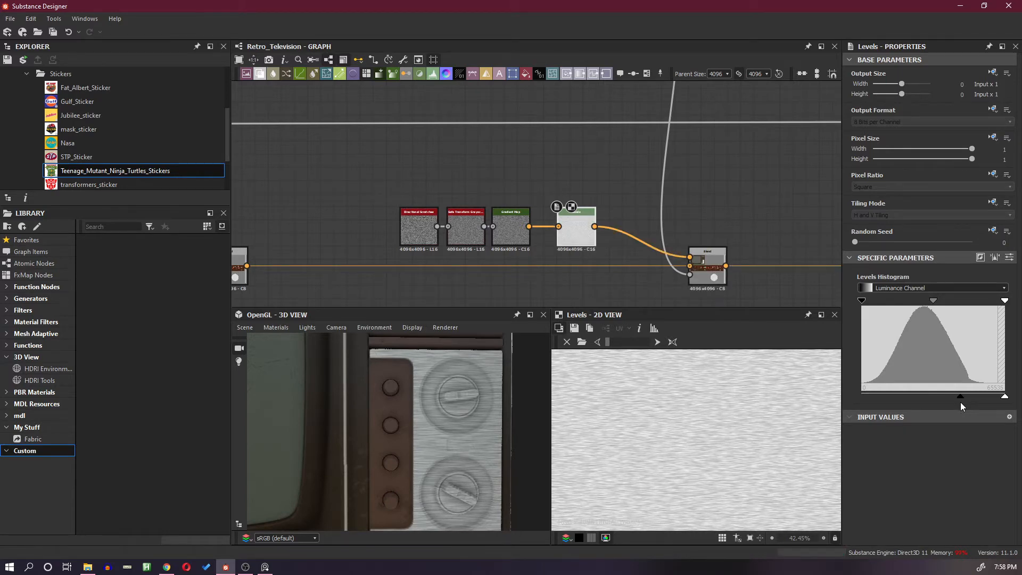
left_click_drag(961, 402, 976, 402)
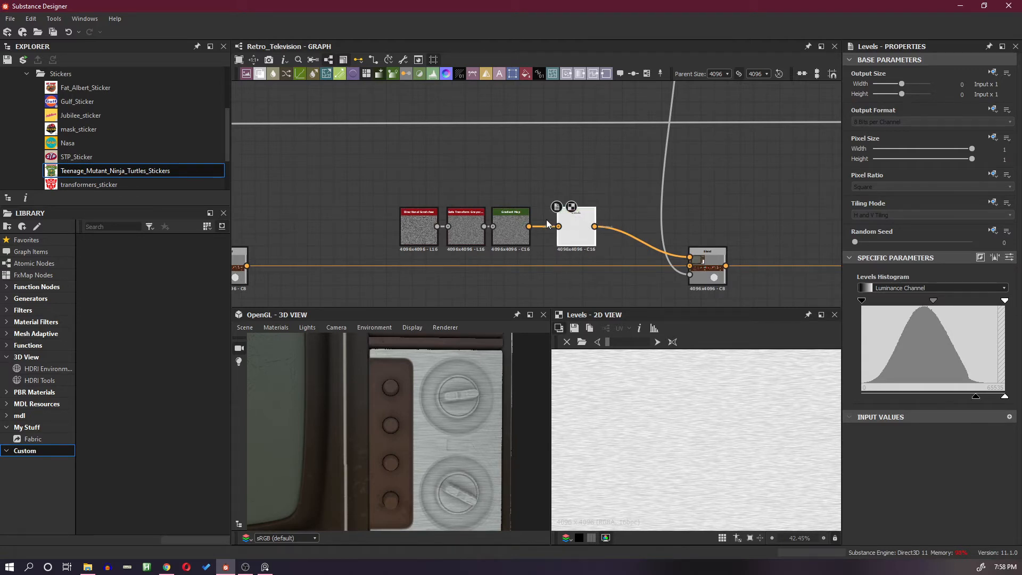
Move the Blend following the brushed-metal Blend farther along the color chain to make room for another layer.
scroll(521, 225, "down", 3)
scroll(520, 224, "down", 3)
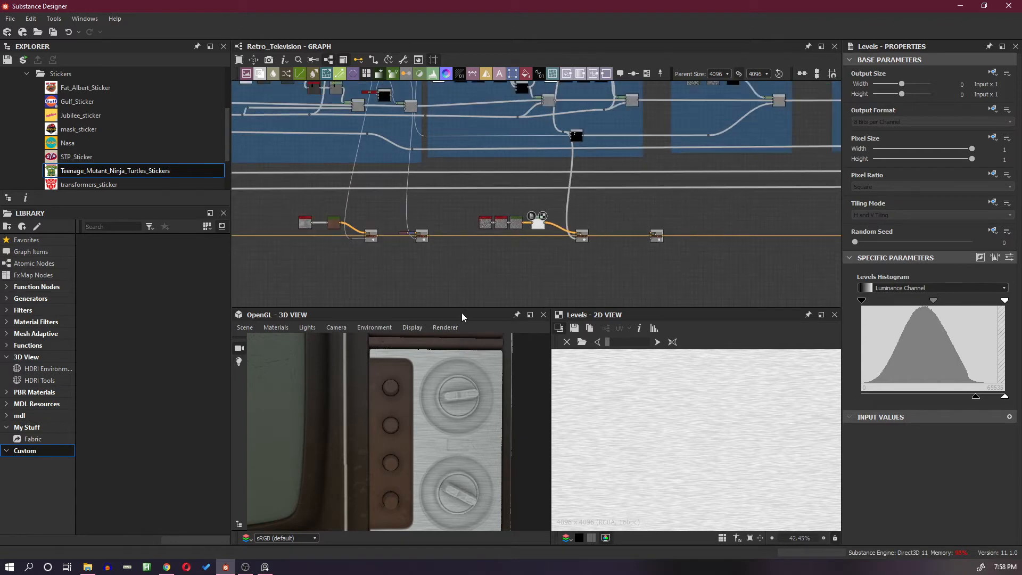
scroll(400, 390, "up", 2)
scroll(460, 381, "down", 2)
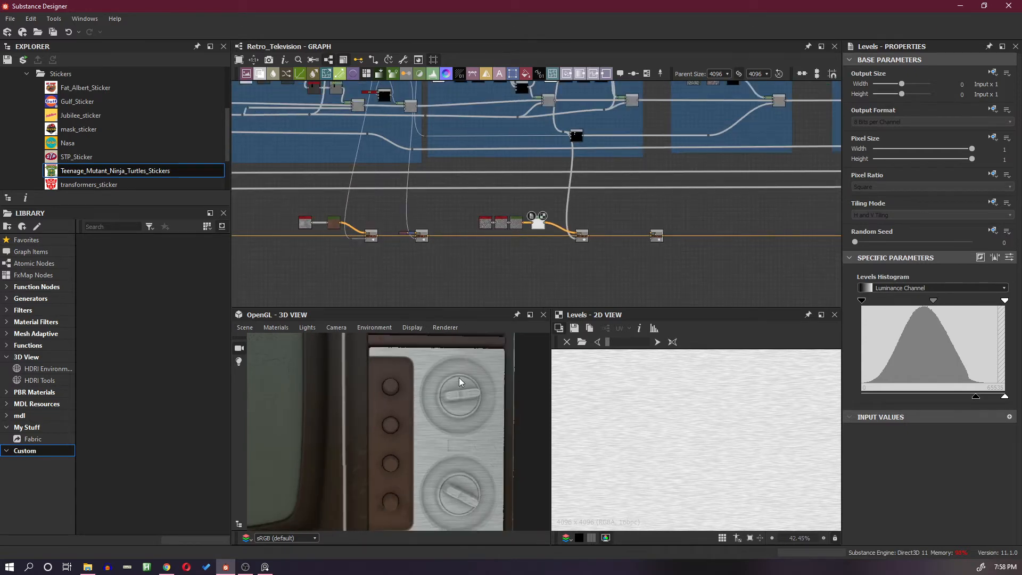
middle_click_drag(662, 198, 603, 250)
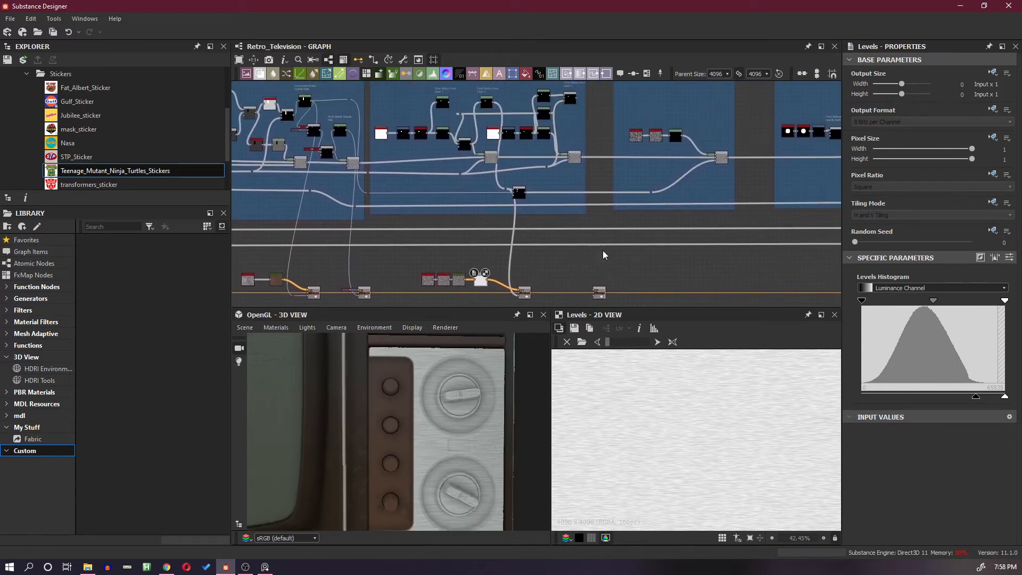
left_click_drag(600, 293, 704, 293)
Preview the Front Button Panel Layer 3 mask from the Frame group in the 2D view.
middle_click_drag(634, 258, 682, 285)
scroll(558, 166, "up", 3)
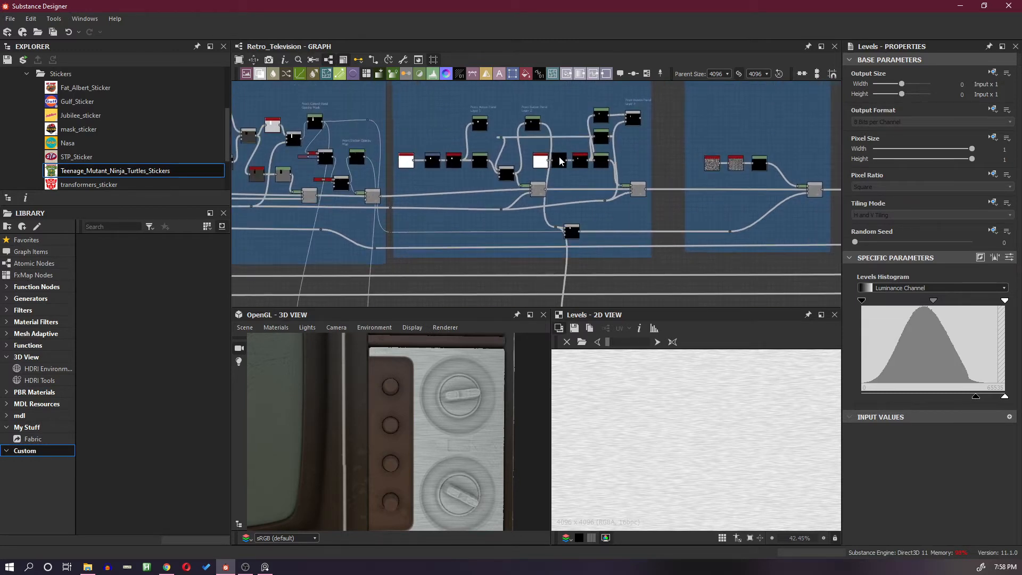
middle_click_drag(598, 134, 592, 190)
scroll(602, 168, "up", 4)
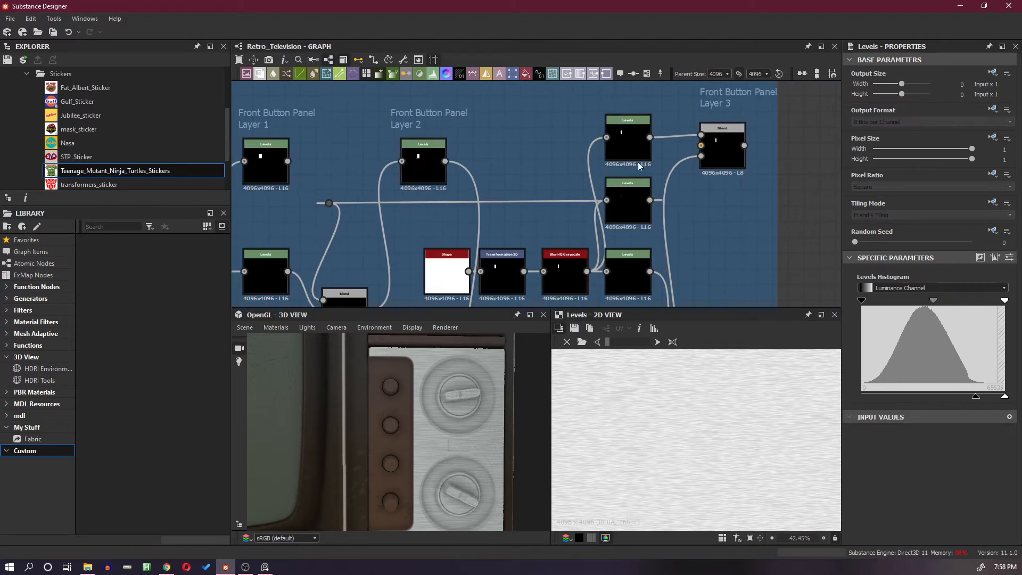
left_click(723, 151)
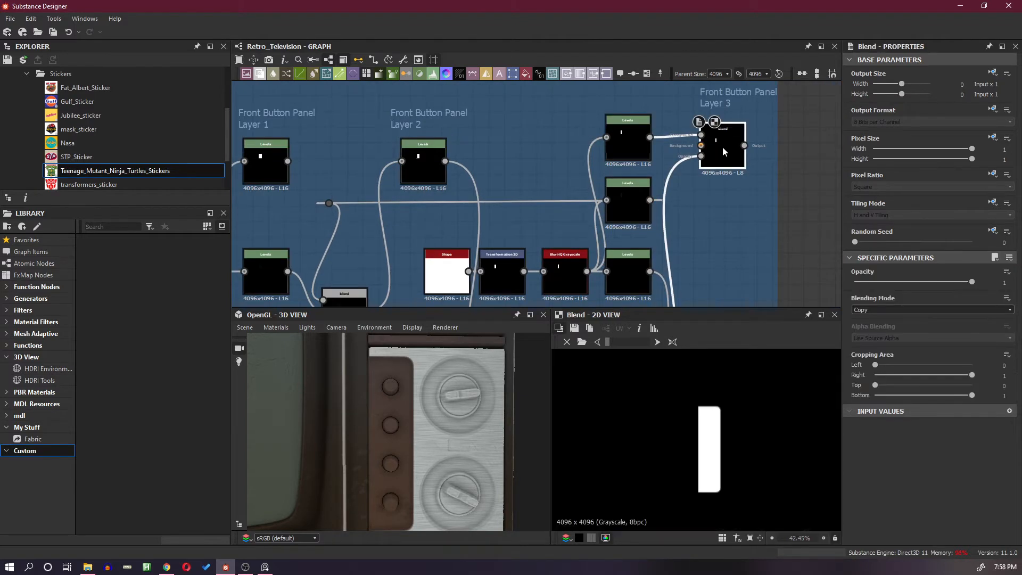
Insert a Blend after the brushed-metal Blend and connect the Front Button Panel Layer 3 mask to its opacity input.
scroll(707, 187, "down", 4)
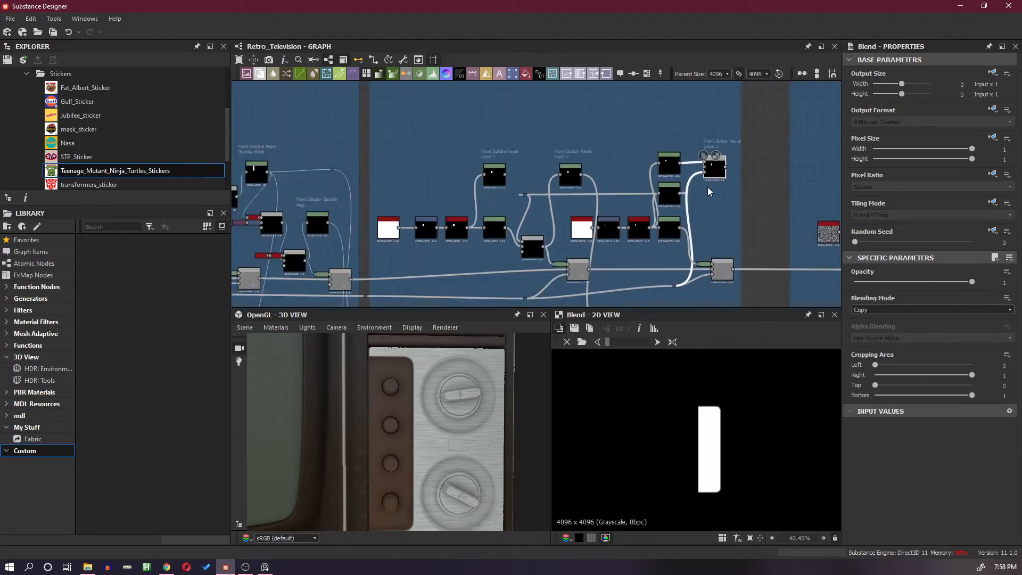
scroll(707, 187, "down", 1)
middle_click_drag(726, 211, 644, 132)
scroll(665, 248, "down", 5)
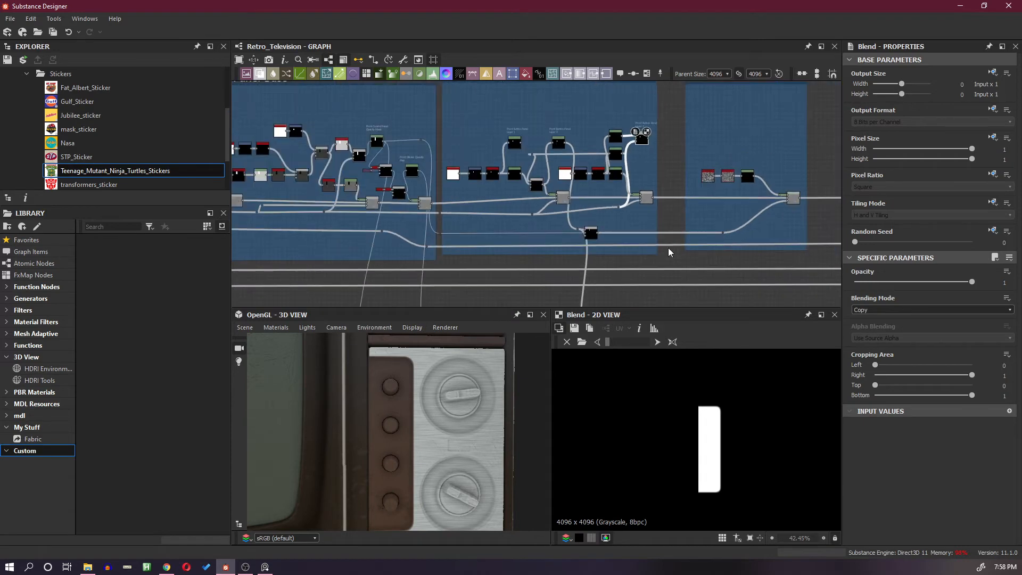
scroll(660, 253, "up", 1)
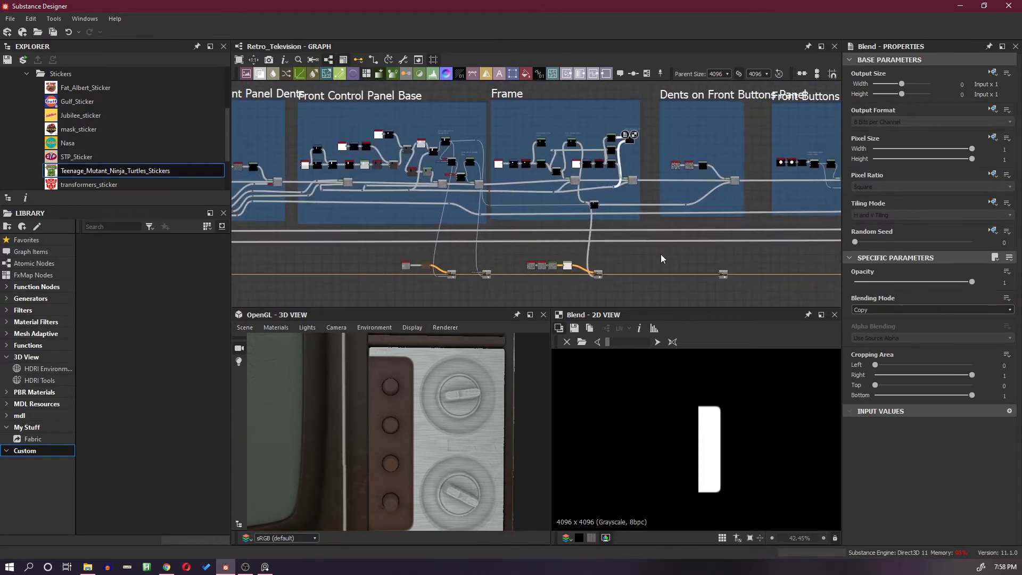
key("space")
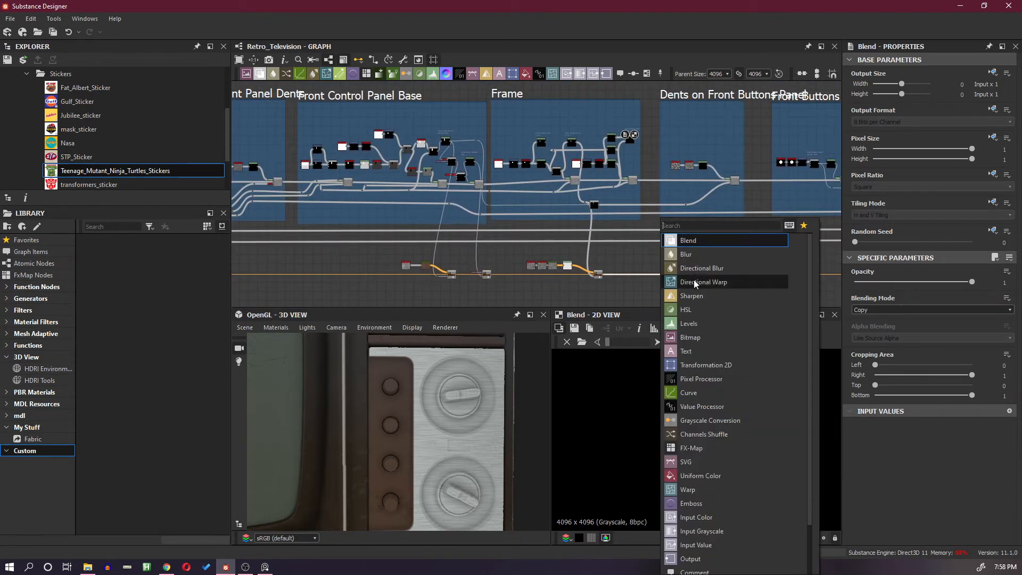
left_click(687, 240)
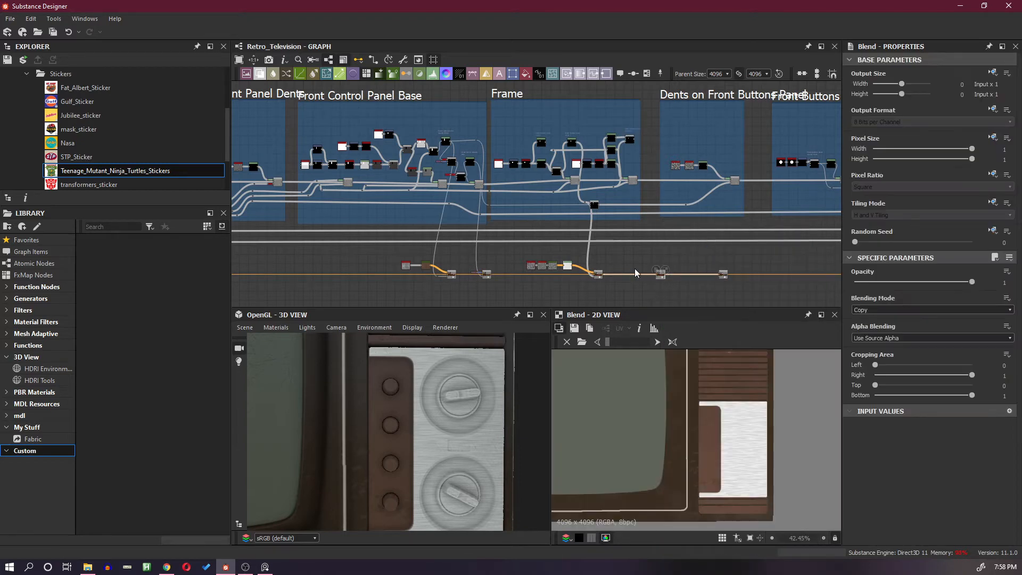
scroll(642, 277, "up", 1)
left_click_drag(643, 282, 639, 282)
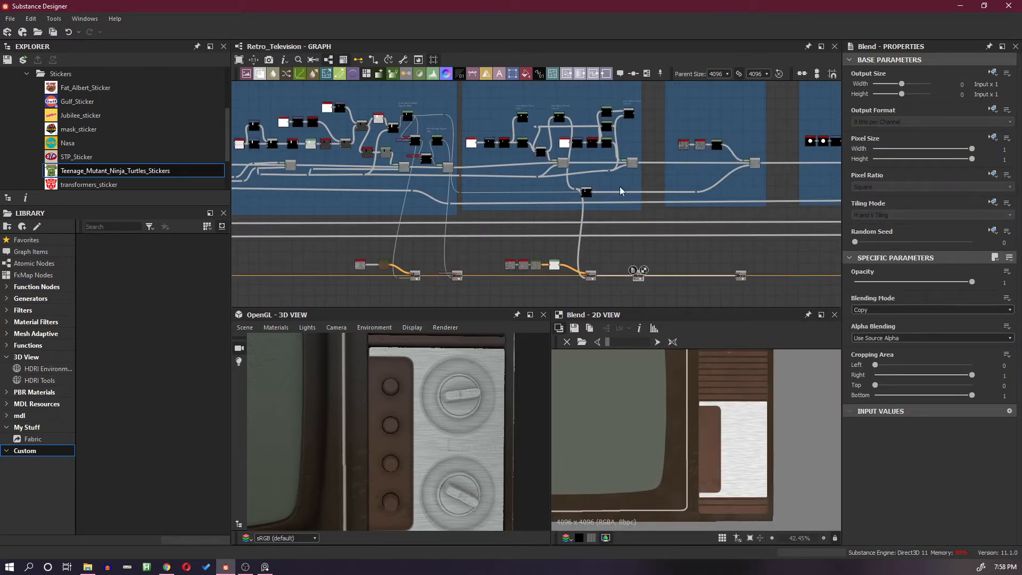
left_click_drag(633, 122, 638, 274)
Add a Uniform Color node near the new Blend and connect it to the Blend's foreground input.
scroll(641, 280, "up", 3)
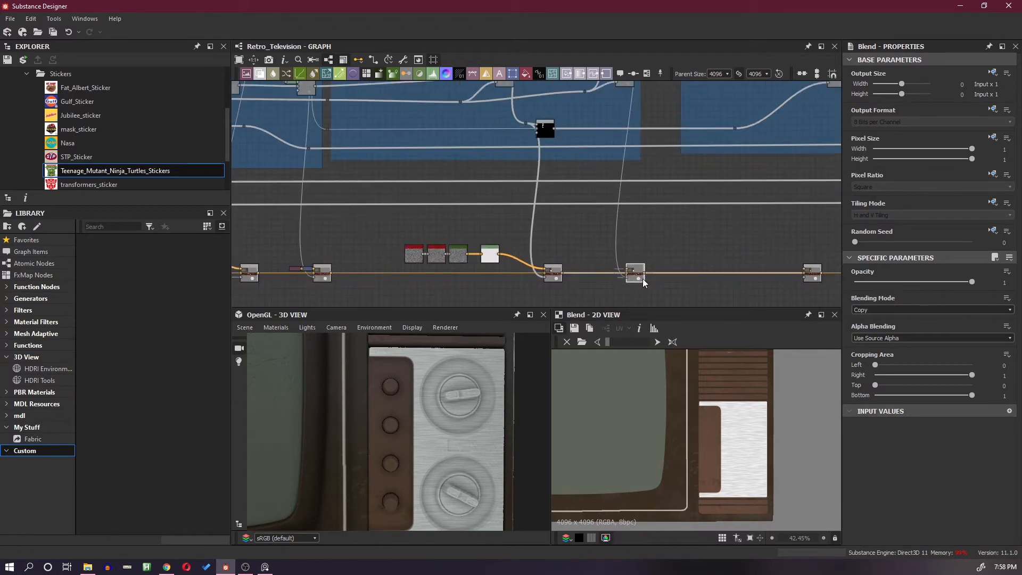
key("space")
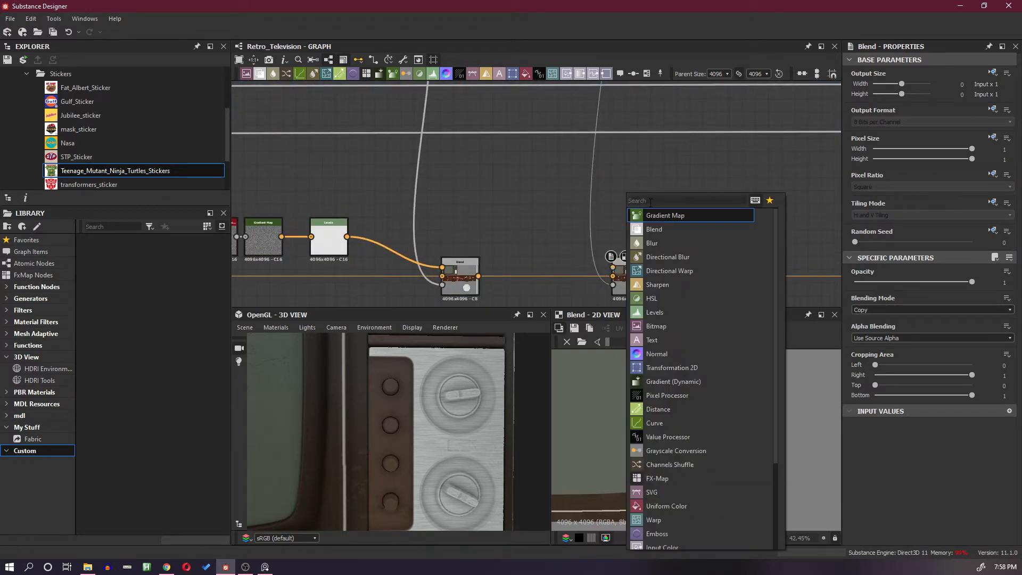
type("uni")
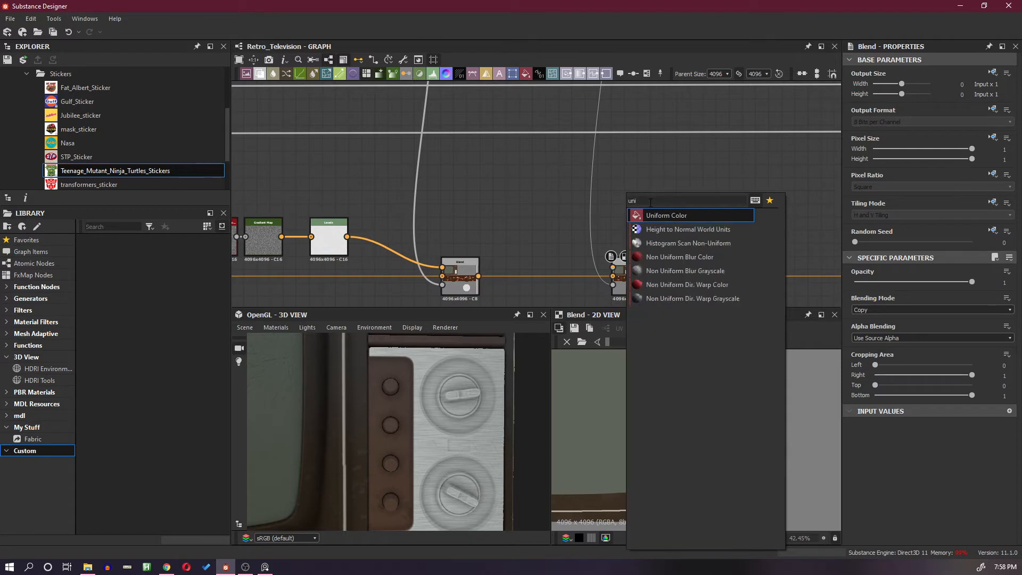
left_click(665, 216)
left_click_drag(648, 209, 613, 267)
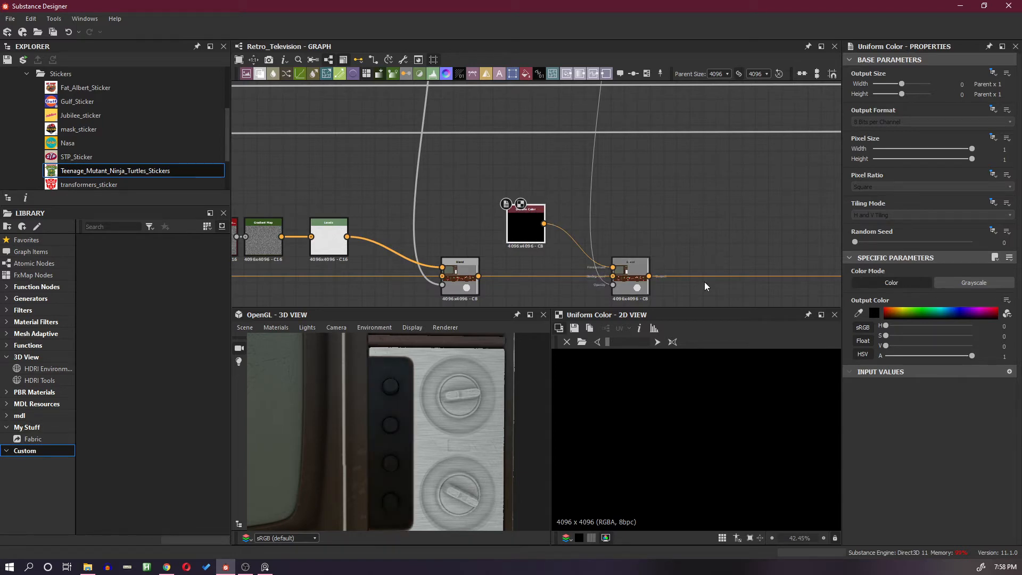
Set the Uniform Color to dark brown #322417, starting from a color sampled on the television, and check the panel in 3D.
left_click(857, 312)
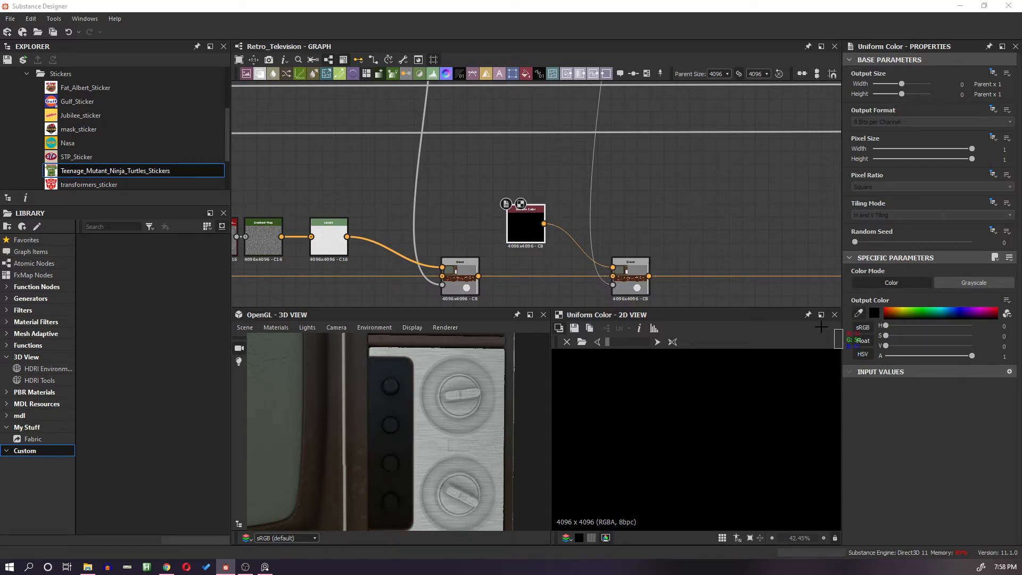
left_click(360, 404)
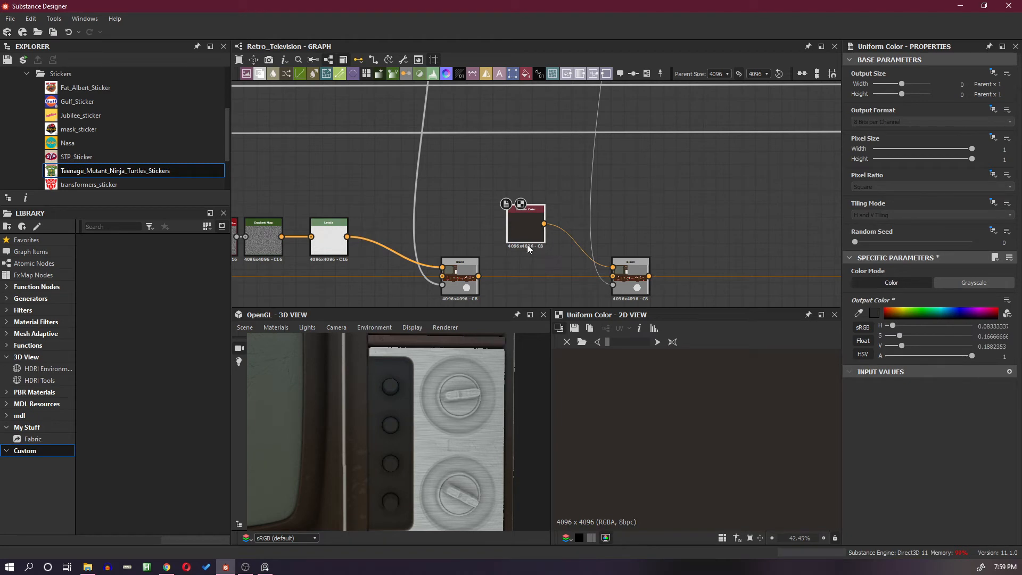
left_click(874, 313)
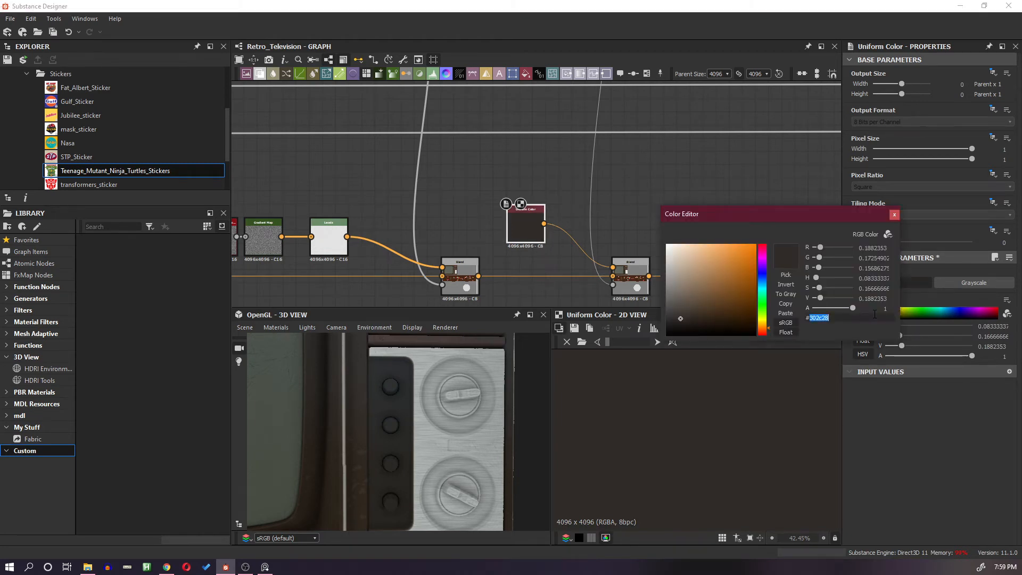
left_click(695, 313)
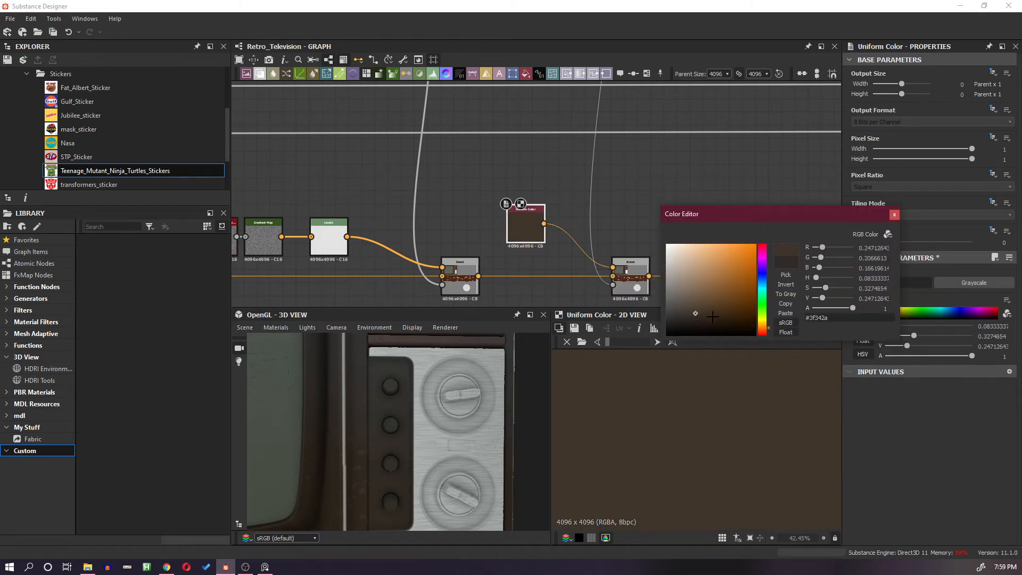
left_click(714, 317)
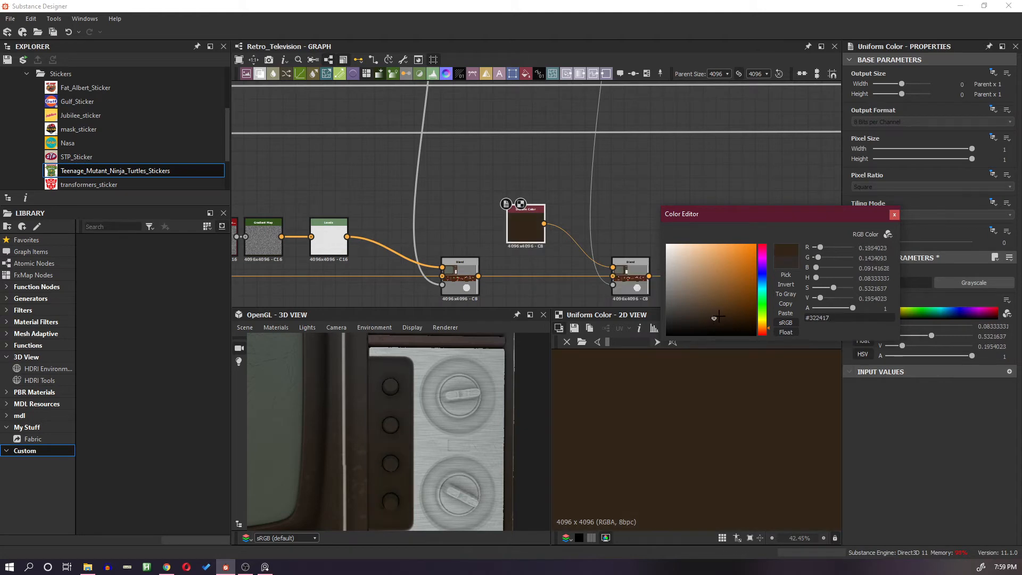
left_click(893, 215)
scroll(426, 414, "down", 2)
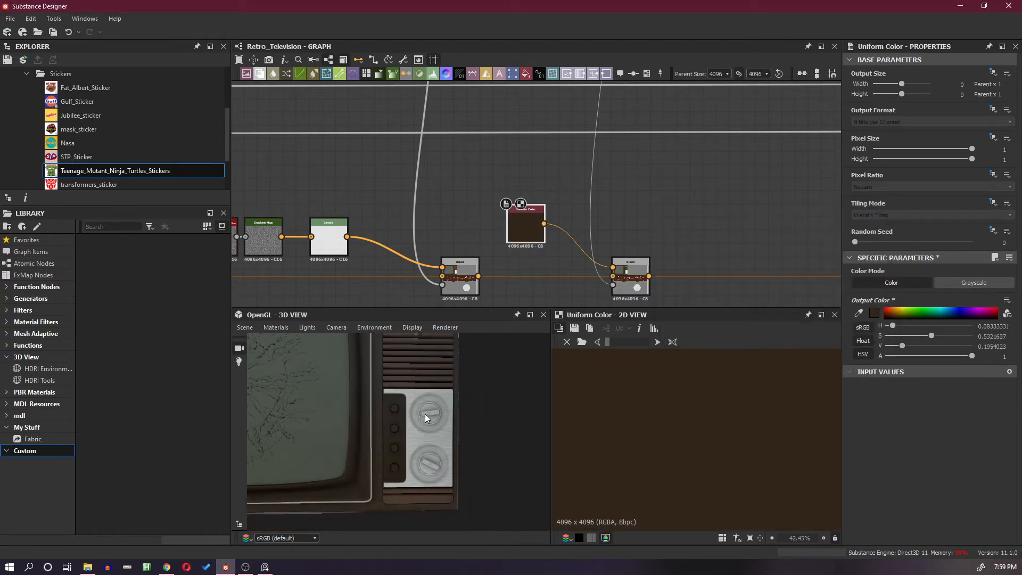
Lighten the button panel's Uniform Color to grayish brown #494036 and check the panel in the 3D view.
scroll(429, 404, "down", 2)
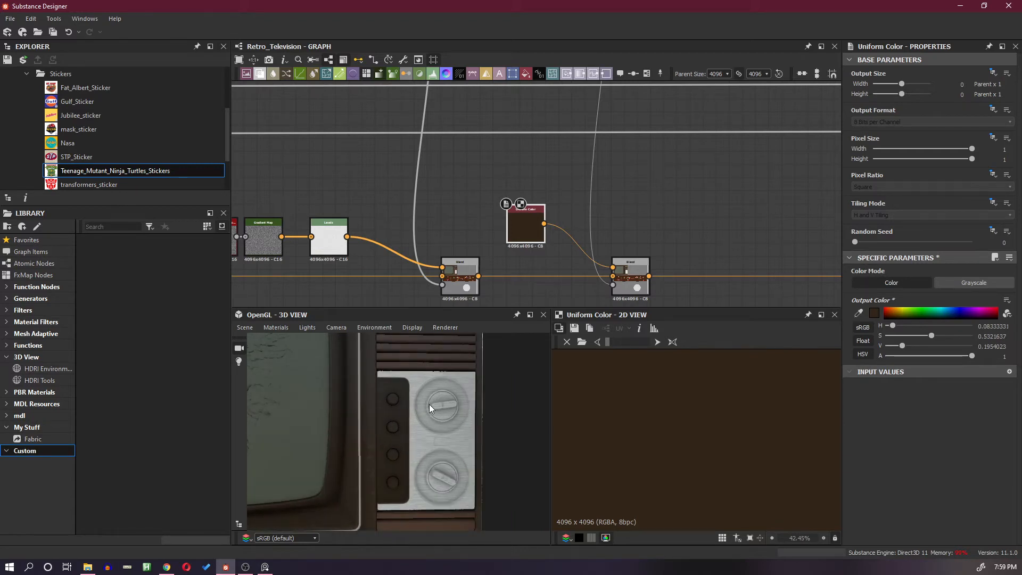
left_click(873, 313)
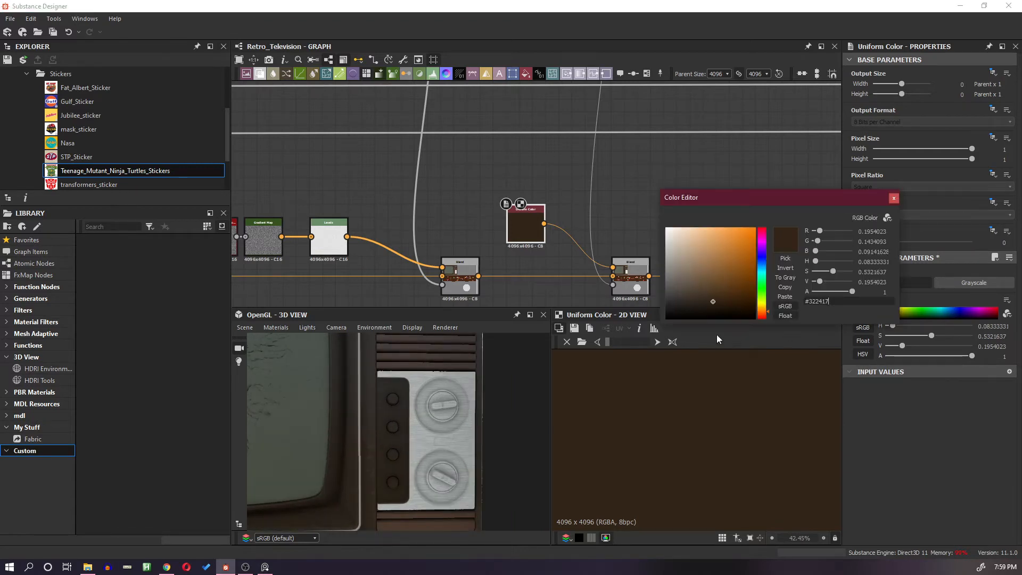
left_click(698, 295)
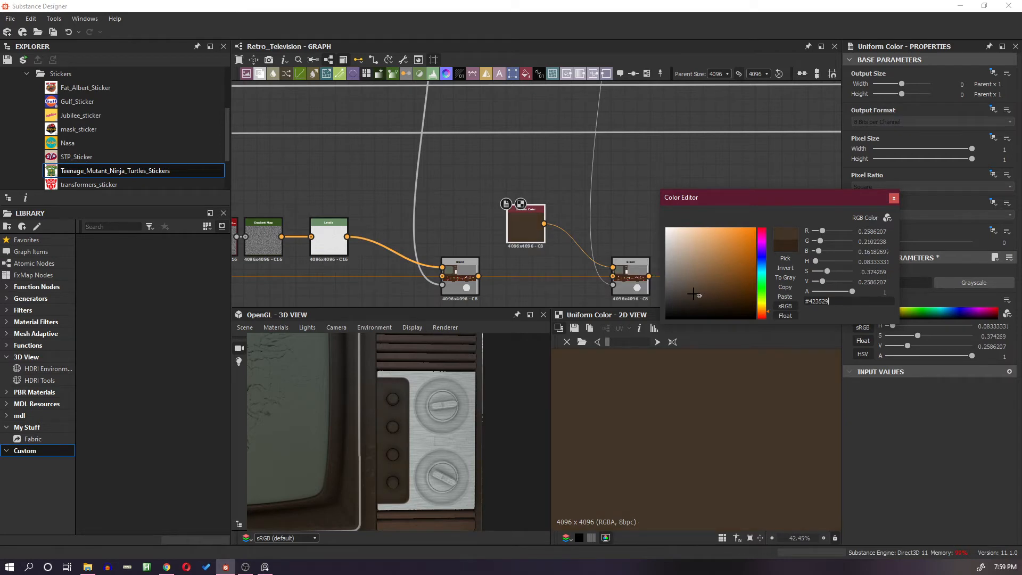
left_click(688, 292)
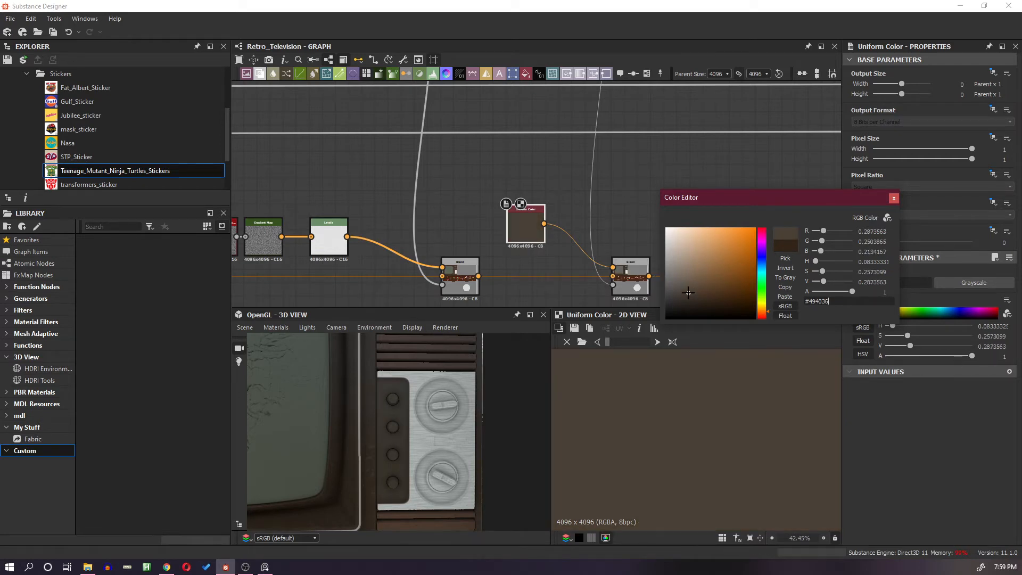
left_click(893, 198)
scroll(419, 434, "up", 3)
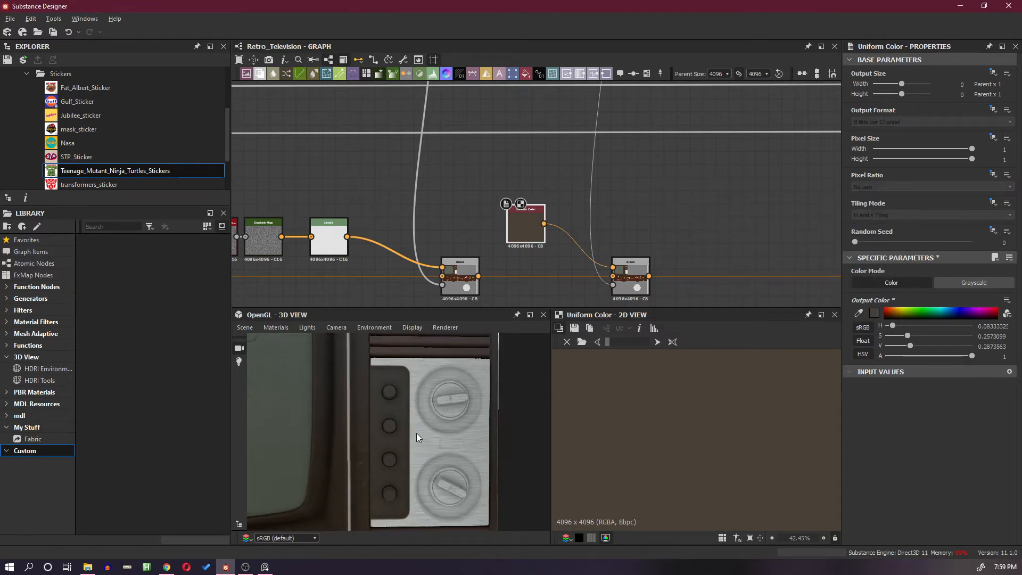
Move the next downstream Blend node farther along the color chain to make room beneath the Front Buttons group.
scroll(646, 253, "down", 8)
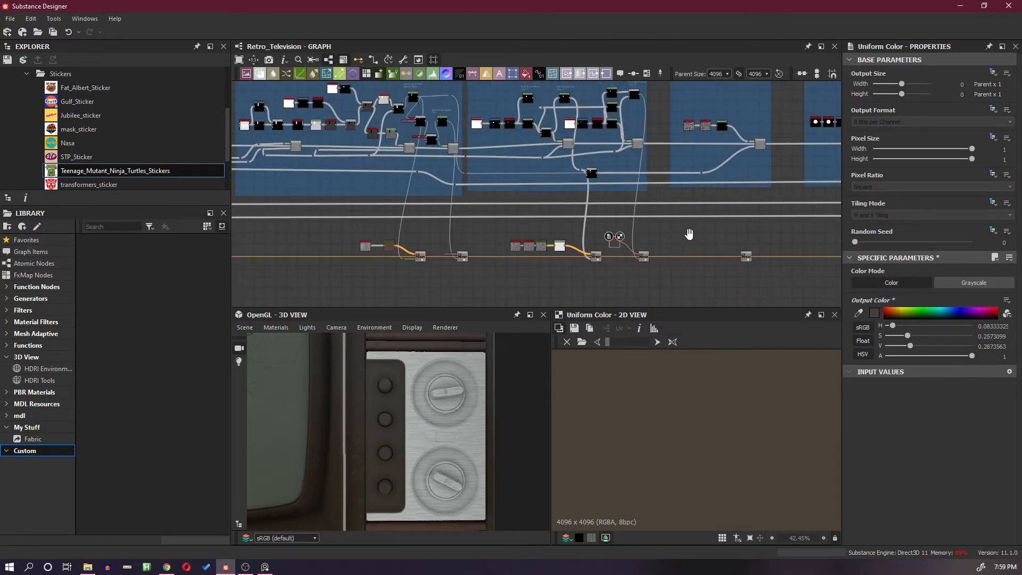
scroll(567, 264, "down", 1)
middle_click_drag(592, 257, 511, 251)
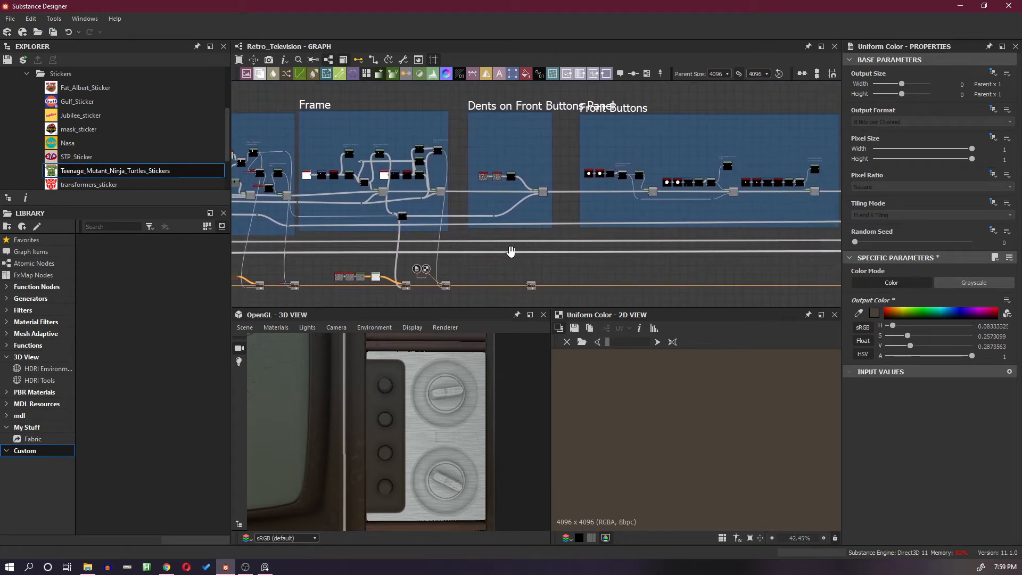
scroll(579, 251, "up", 1)
middle_click_drag(649, 195, 571, 213)
scroll(582, 214, "down", 1)
left_click_drag(456, 292, 777, 289)
Preview the Front Buttons shaft opacity mask from the Front Buttons group in the 2D view.
scroll(584, 178, "up", 3)
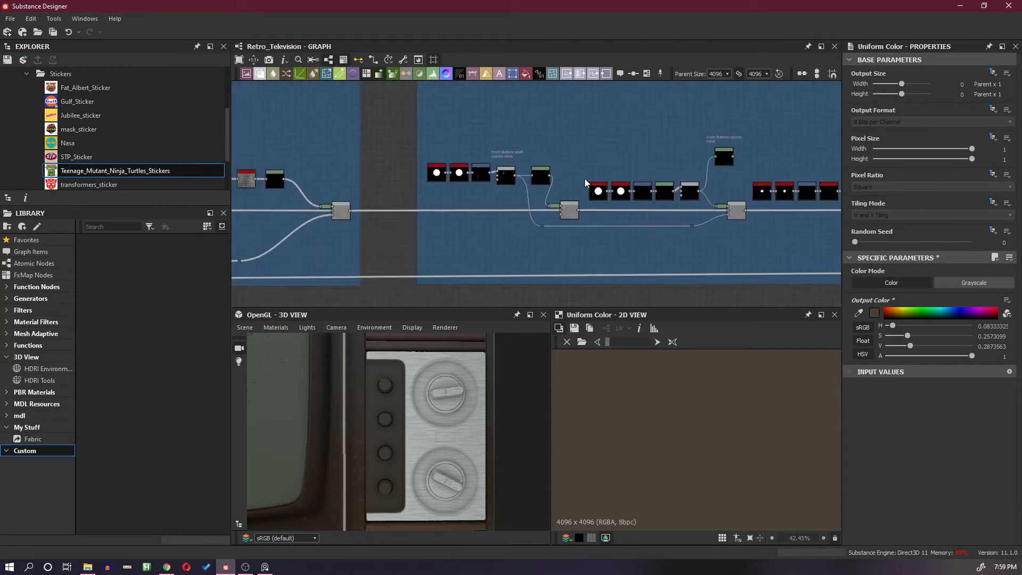
scroll(486, 184, "up", 2)
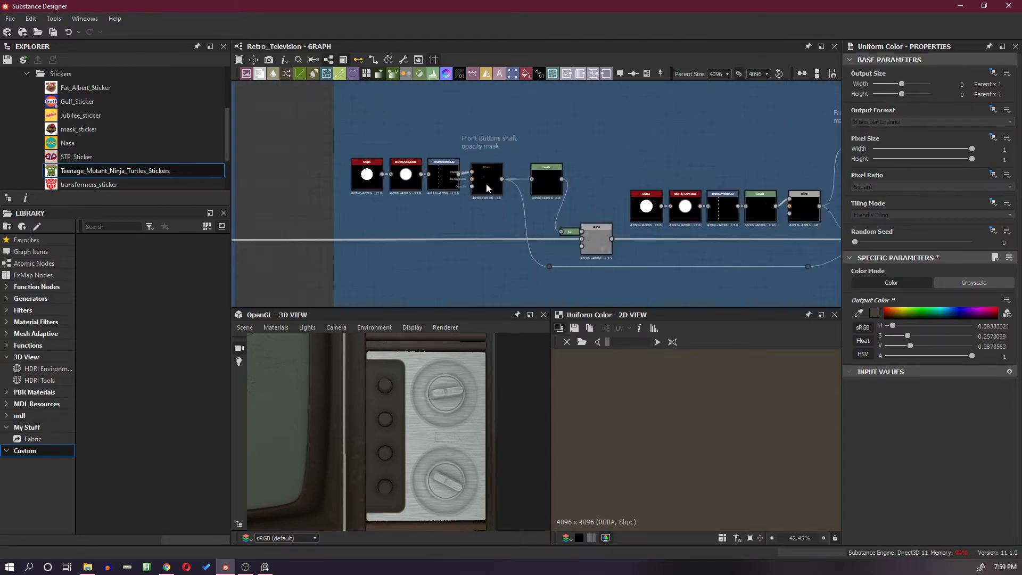
left_click(487, 182)
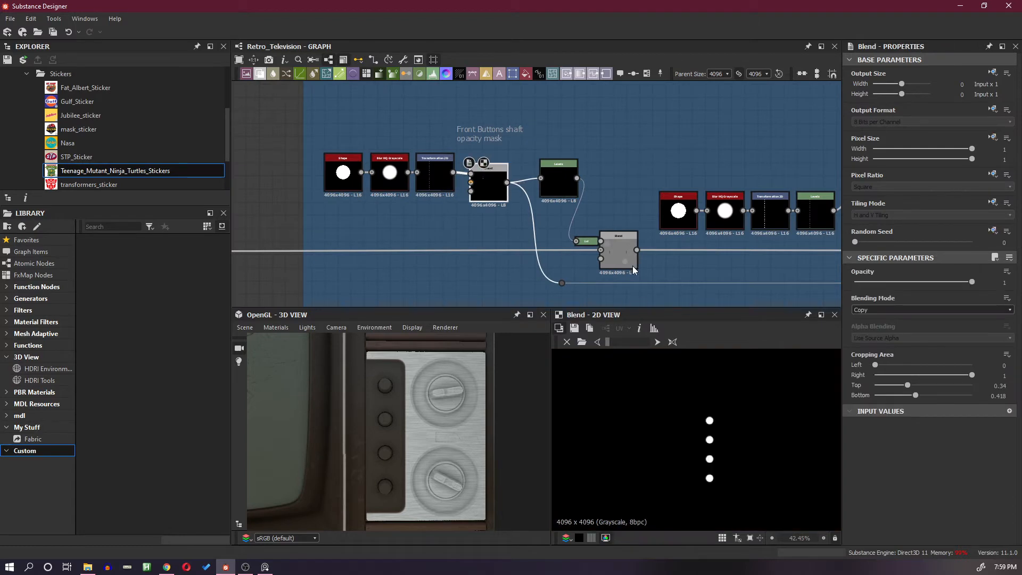
Insert a Blend in the color chain below the Front Buttons group and connect the Front Buttons shaft opacity mask to its opacity input.
scroll(619, 225, "down", 5)
middle_click_drag(716, 258, 631, 193)
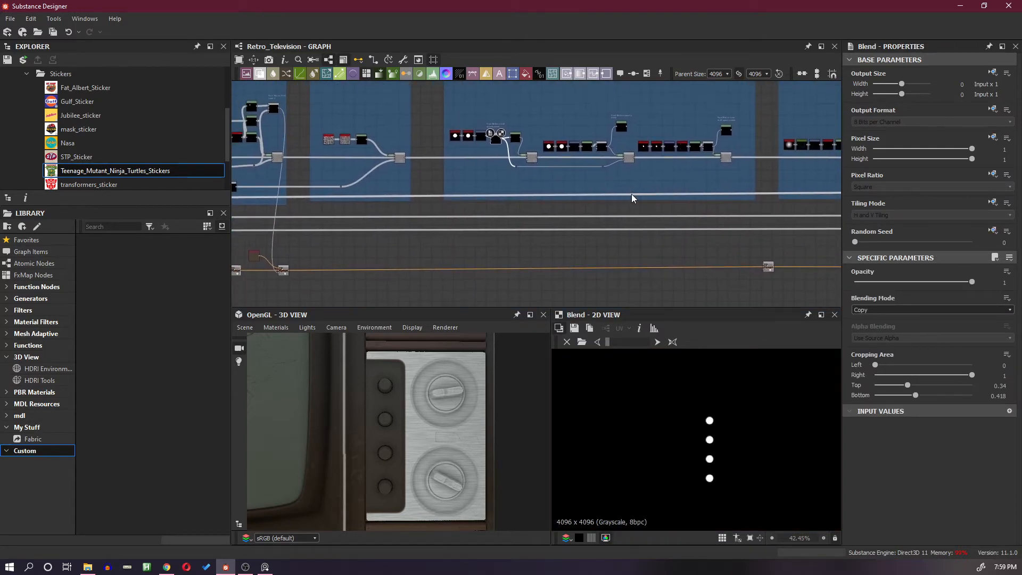
left_click_drag(701, 254, 710, 278)
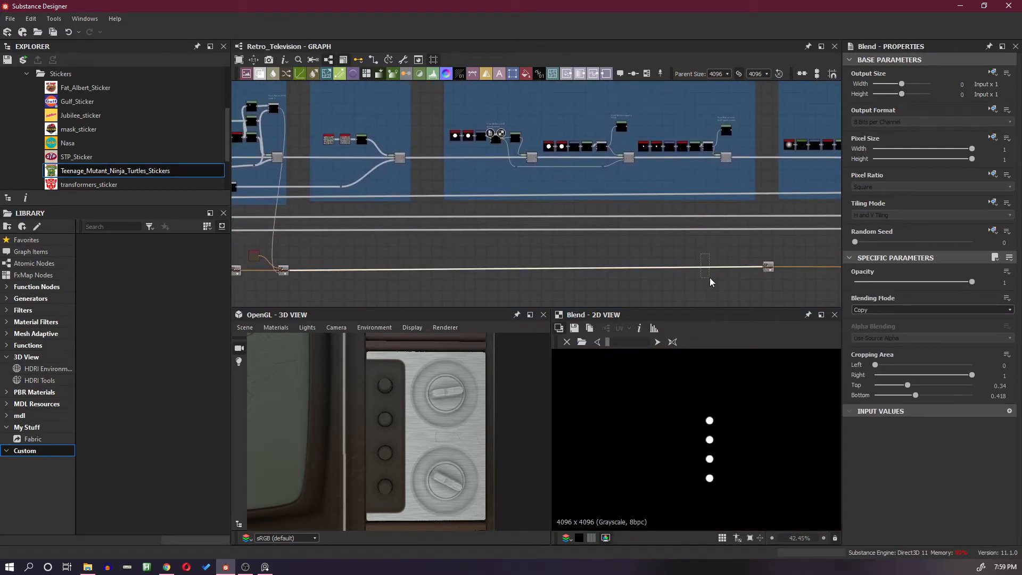
key("space")
left_click(740, 250)
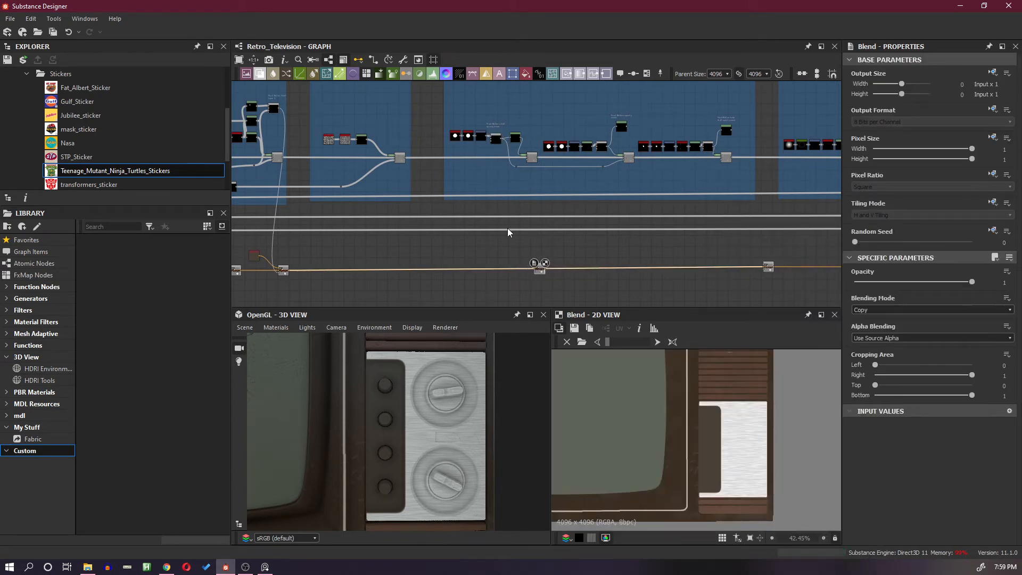
scroll(554, 237, "up", 2)
middle_click_drag(554, 235, 599, 212)
scroll(549, 143, "down", 1)
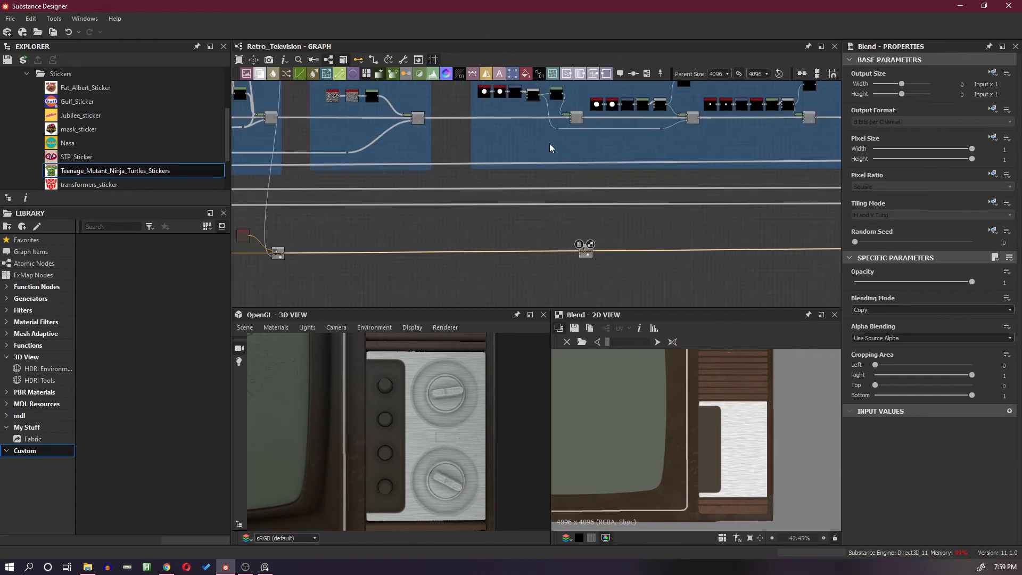
middle_click_drag(548, 123, 545, 156)
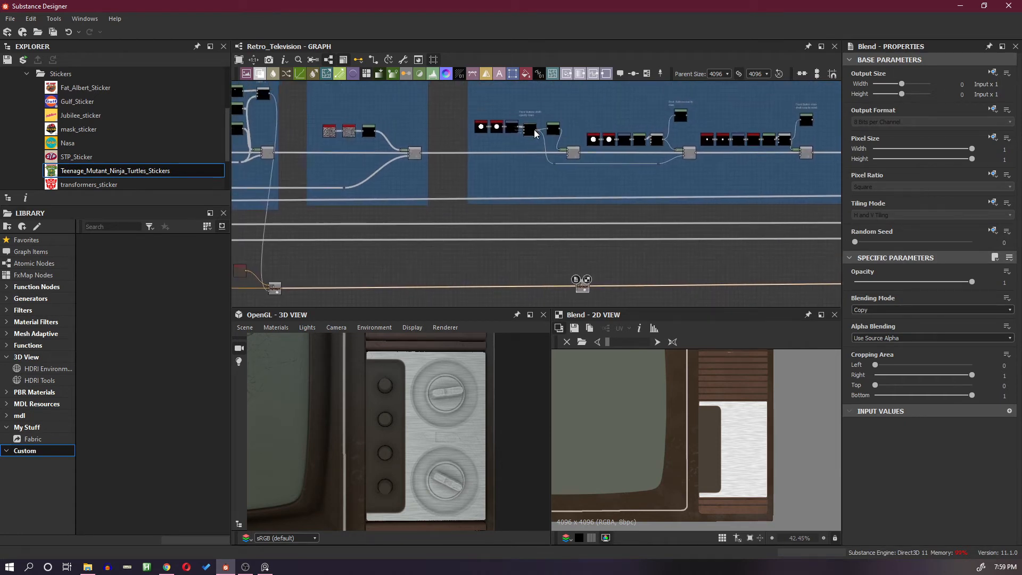
left_click_drag(535, 130, 556, 291)
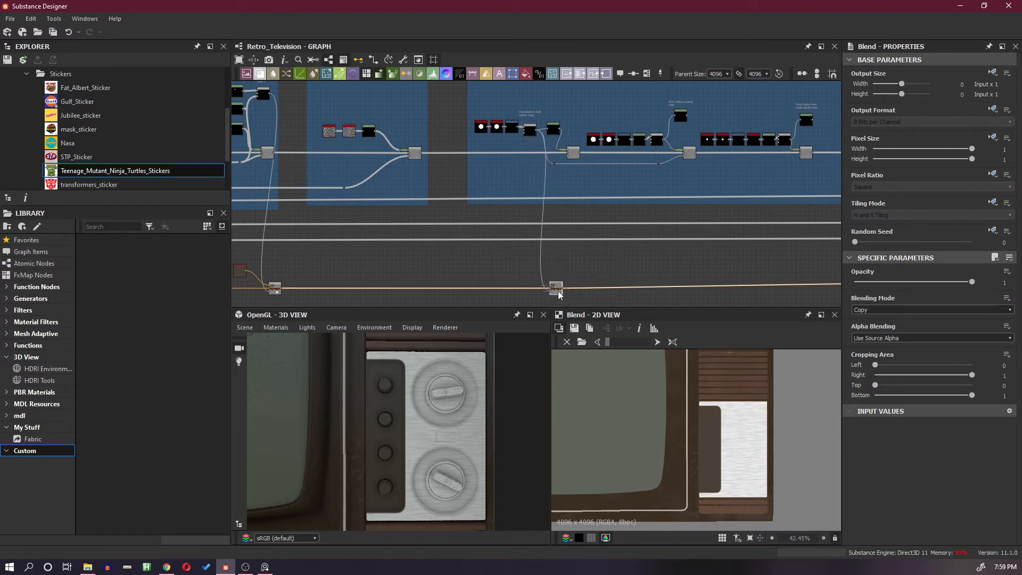
Add a Uniform Color node beside the button shaft Blend.
scroll(553, 292, "up", 3)
scroll(553, 293, "down", 2)
middle_click_drag(566, 286, 561, 177)
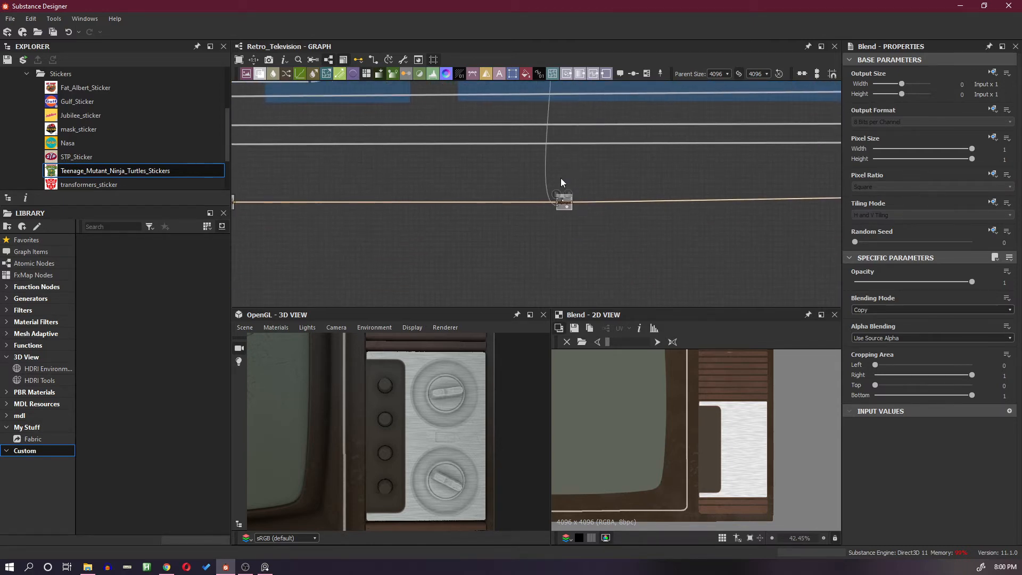
scroll(558, 180, "up", 6)
key("space")
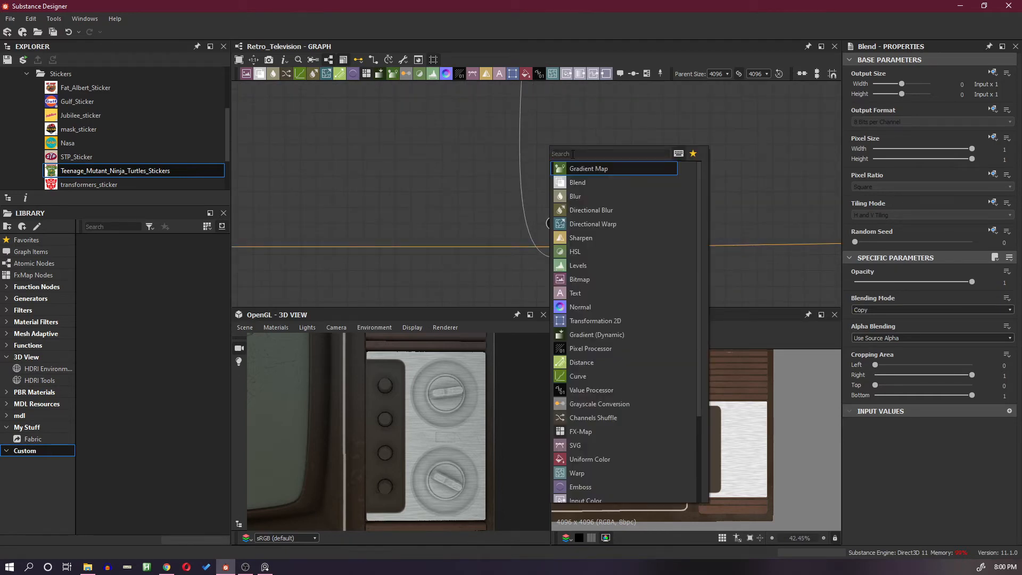
type("uni")
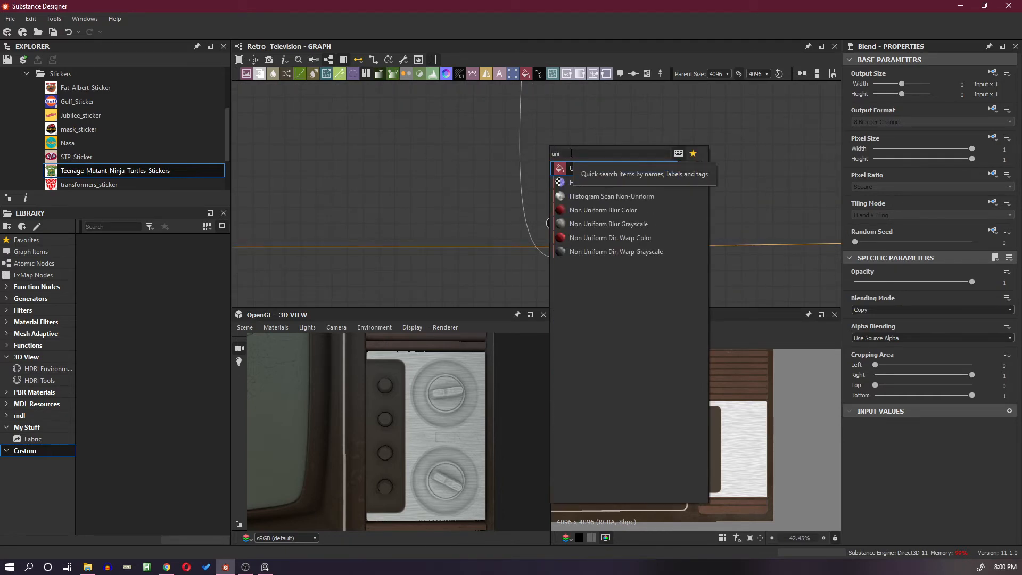
key("Return")
left_click_drag(564, 168, 487, 205)
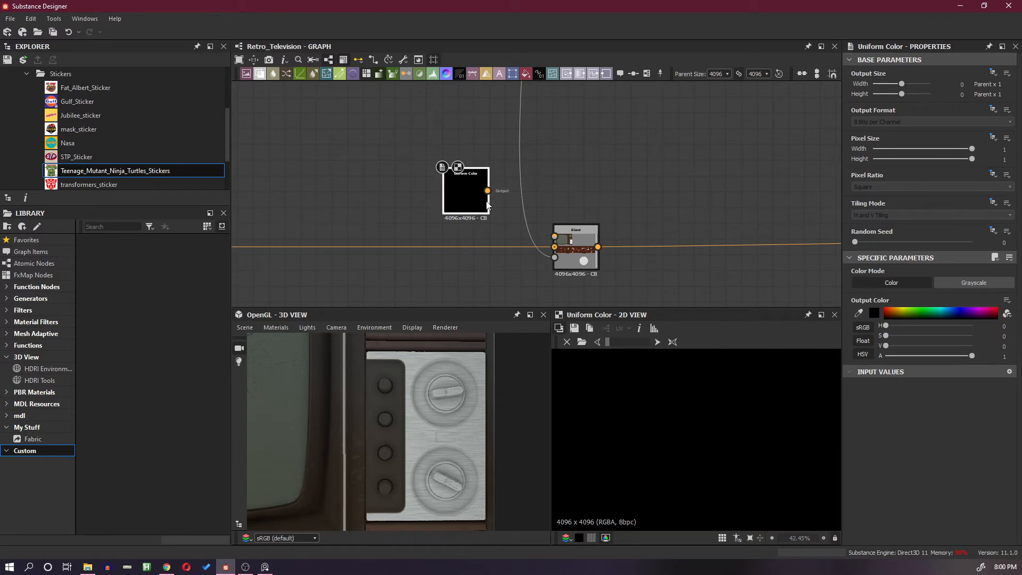
Set the Uniform Color to a very dark gray with a value of about 0.115 and connect it to the Blend's foreground input.
left_click(874, 313)
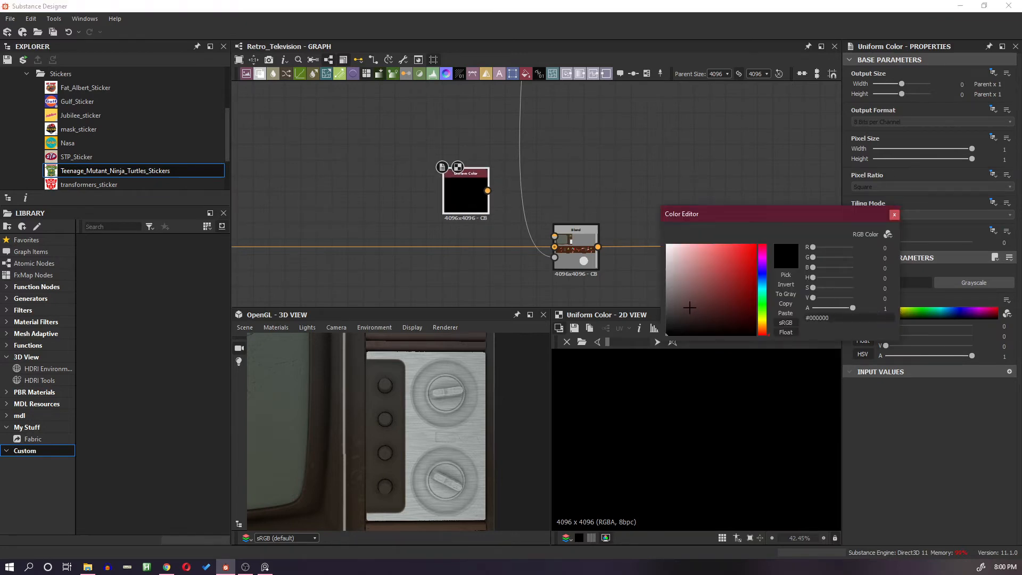
left_click(666, 314)
left_click_drag(651, 314, 654, 326)
left_click(894, 215)
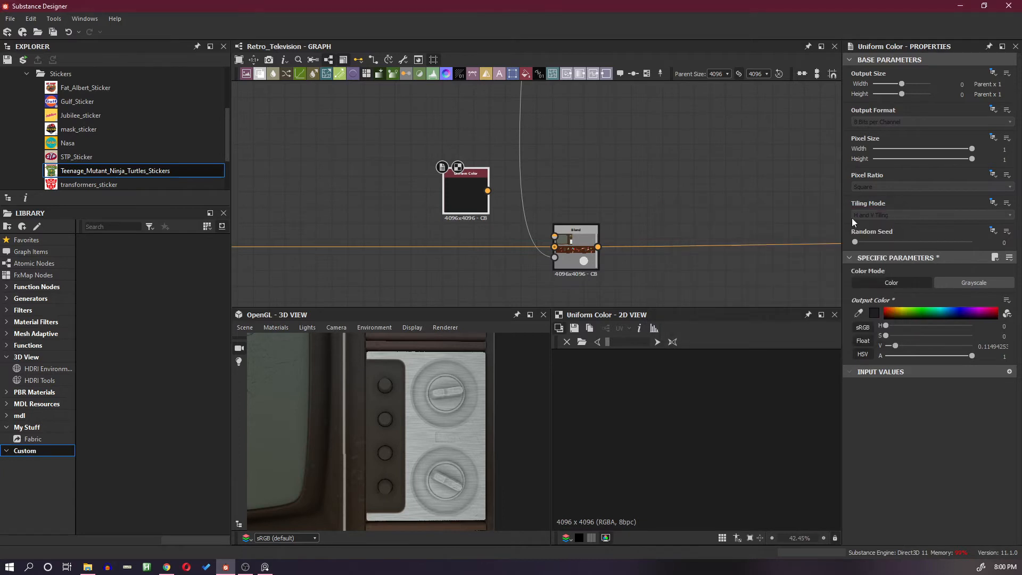
left_click_drag(487, 191, 554, 236)
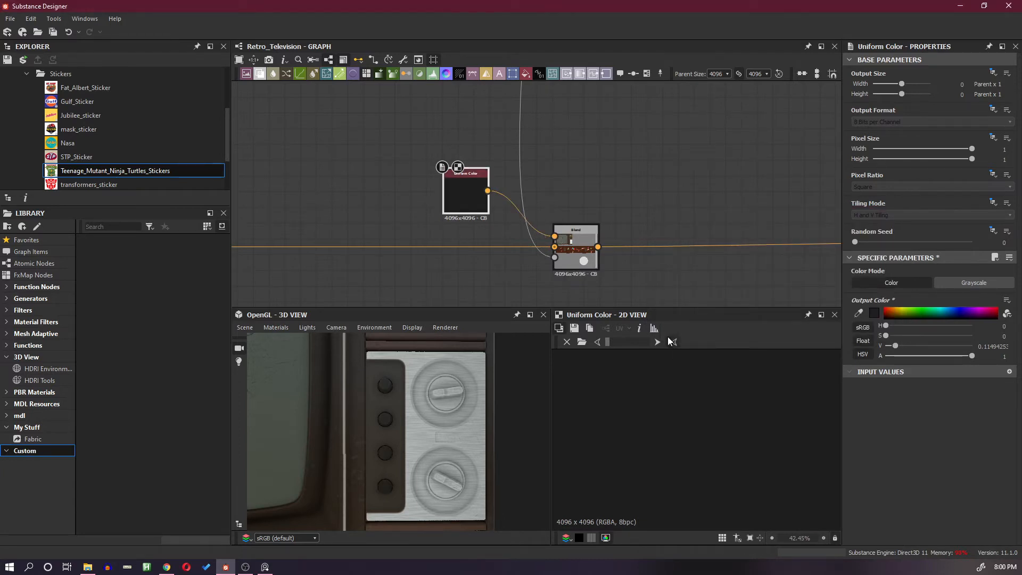
Preview the Levels mask branching off the second shape chain in the Front Buttons group.
scroll(621, 226, "down", 5)
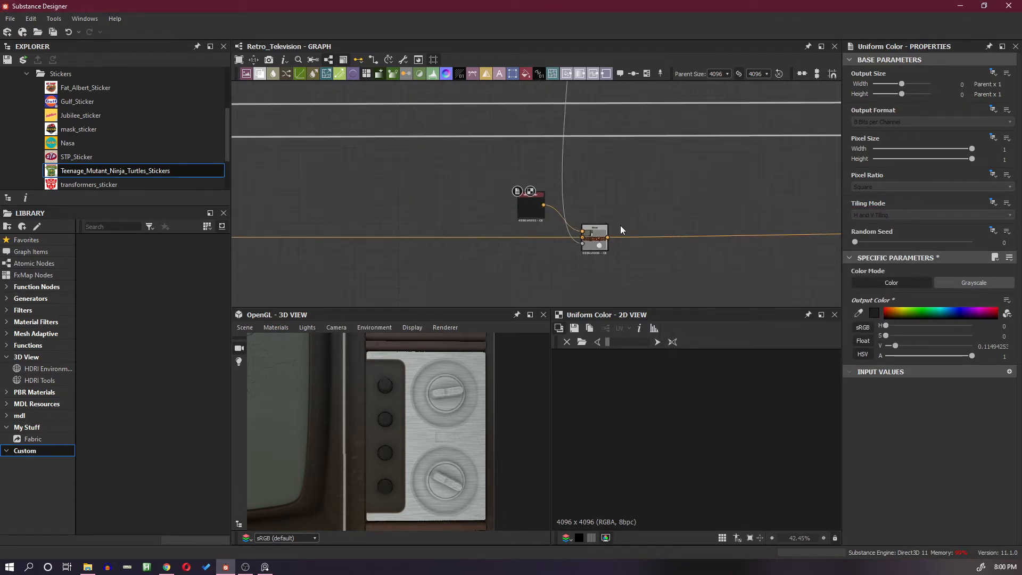
middle_click_drag(637, 212, 588, 218)
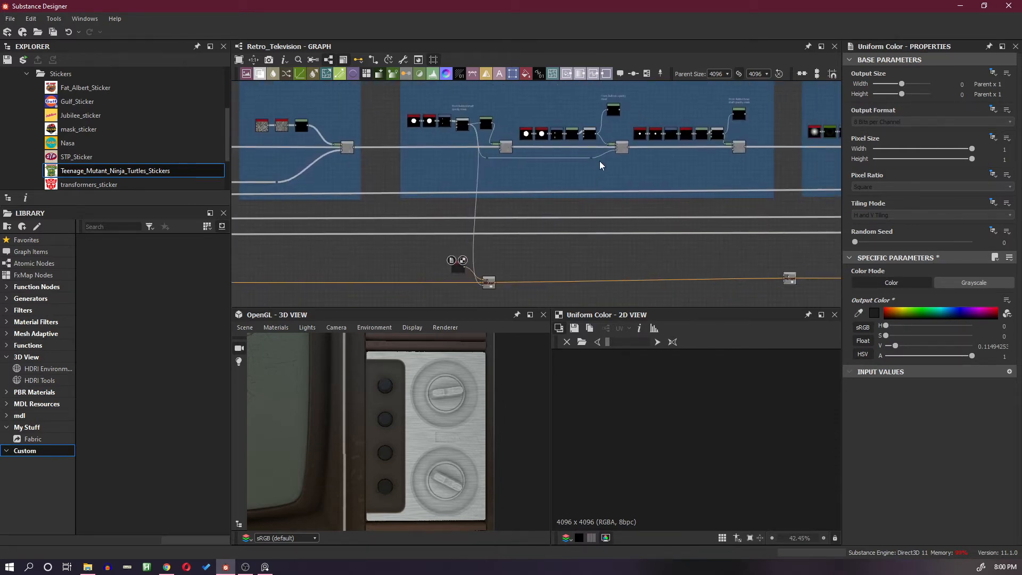
double_click(616, 113)
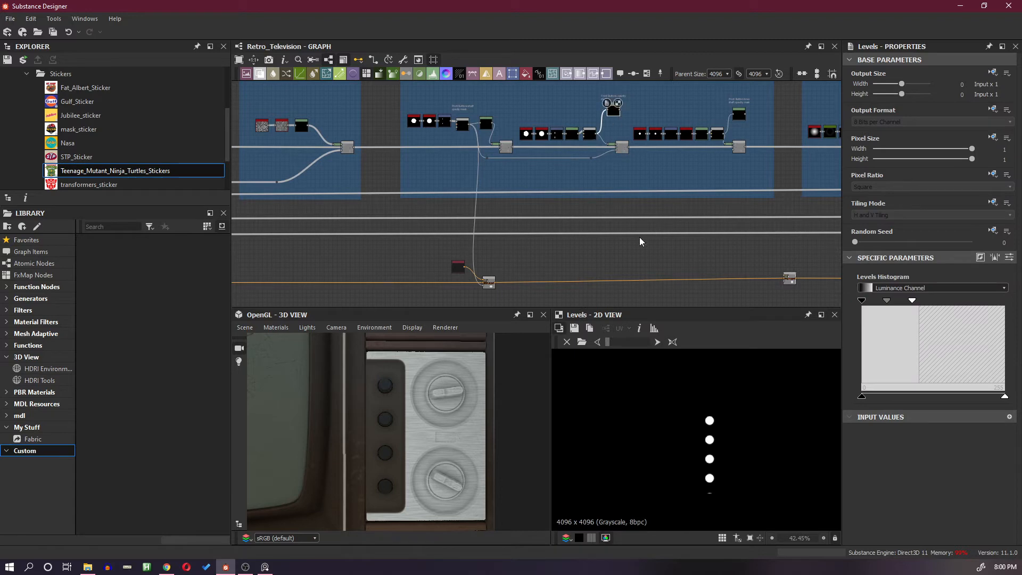
Insert another Blend after the button shaft Blend and connect the second Front Buttons Levels mask to its opacity input.
scroll(621, 277, "up", 2)
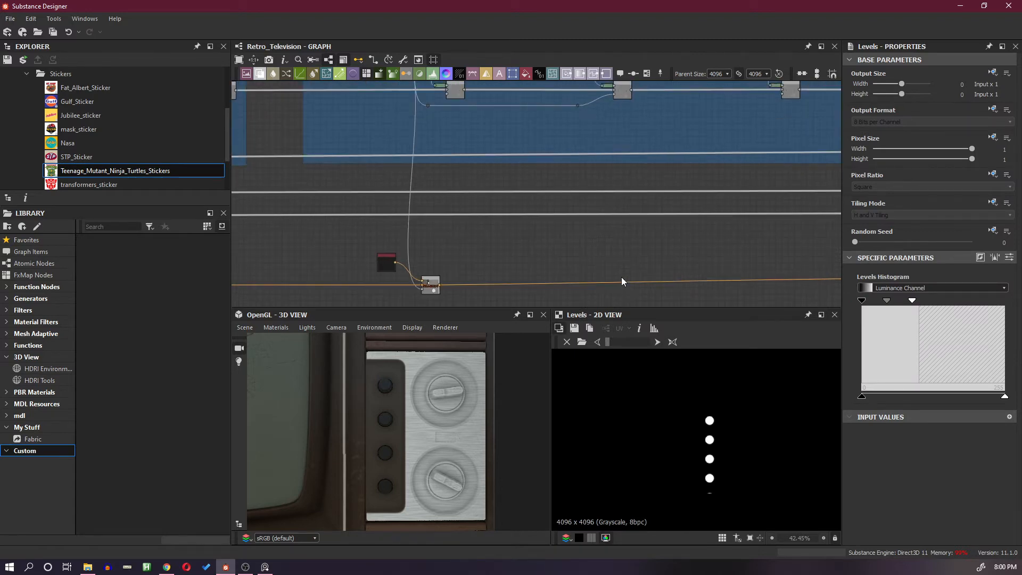
scroll(639, 261, "down", 3)
scroll(640, 257, "up", 2)
middle_click_drag(640, 248, 607, 237)
right_click(613, 283)
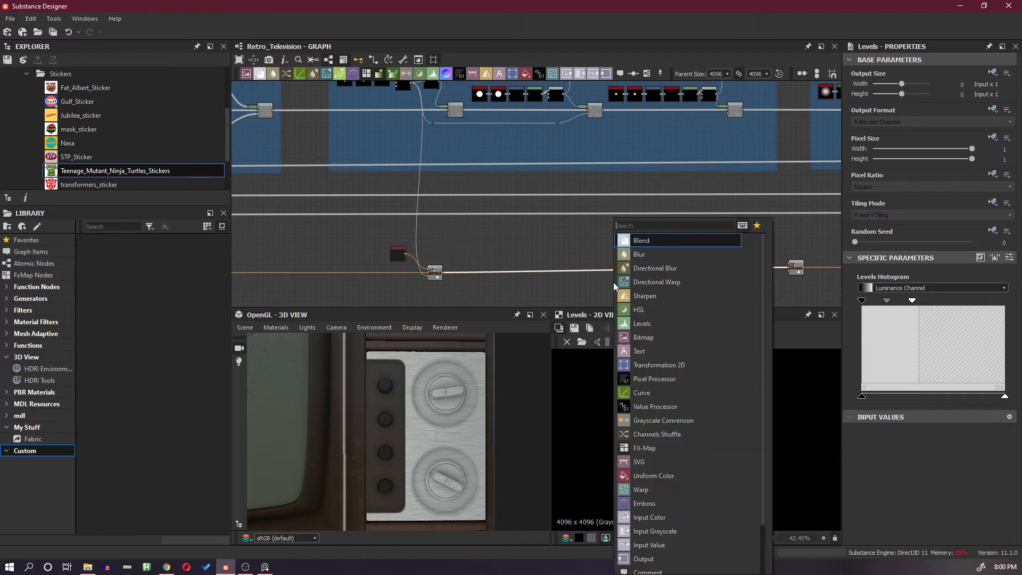
left_click(658, 241)
left_click_drag(612, 275, 567, 275)
middle_click_drag(580, 192, 589, 221)
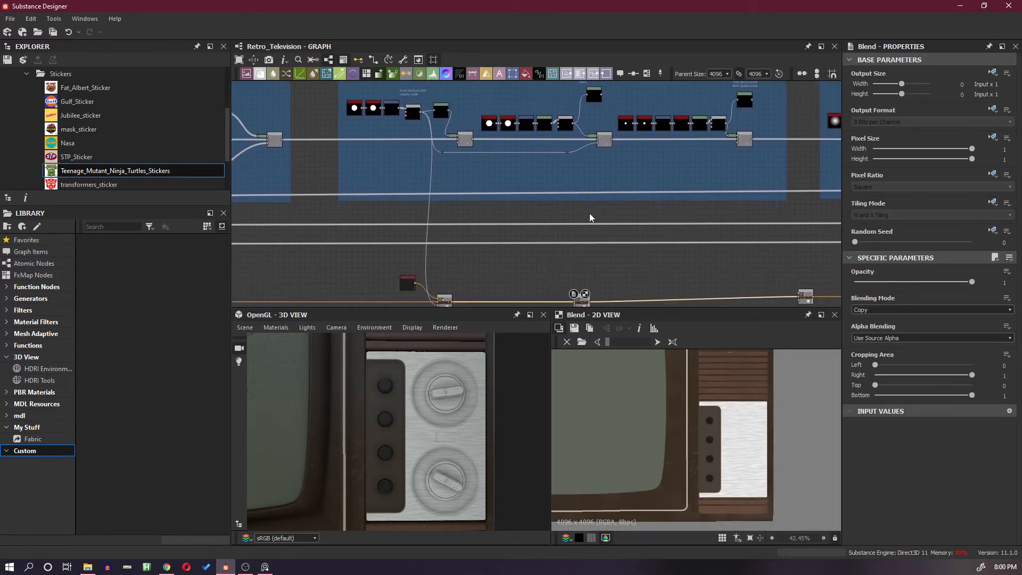
left_click_drag(587, 299, 642, 299)
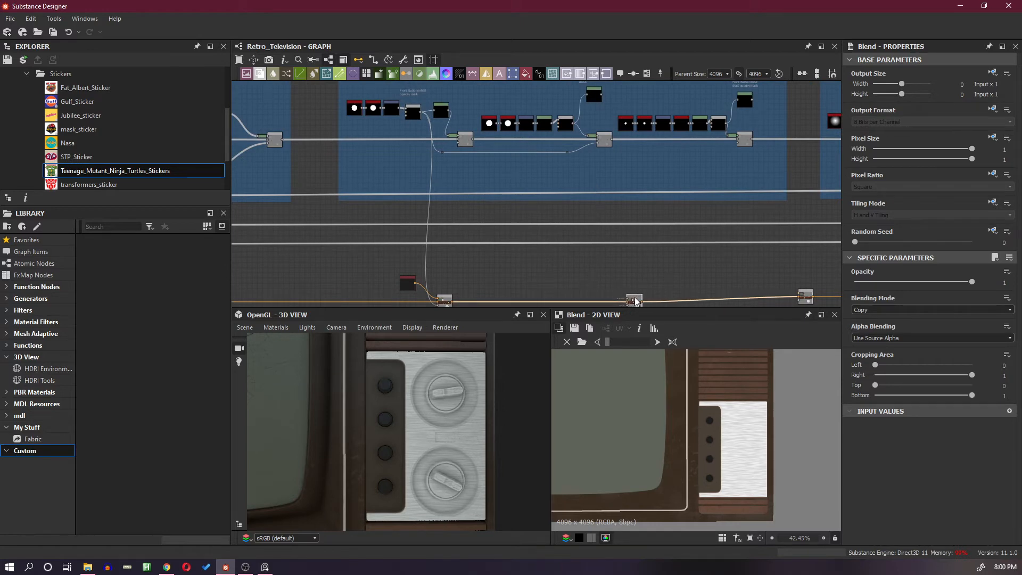
left_click_drag(601, 221, 628, 309)
Place the television reference photo over the graph and add a Uniform Color node beside the newest Blend.
scroll(665, 234, "up", 4)
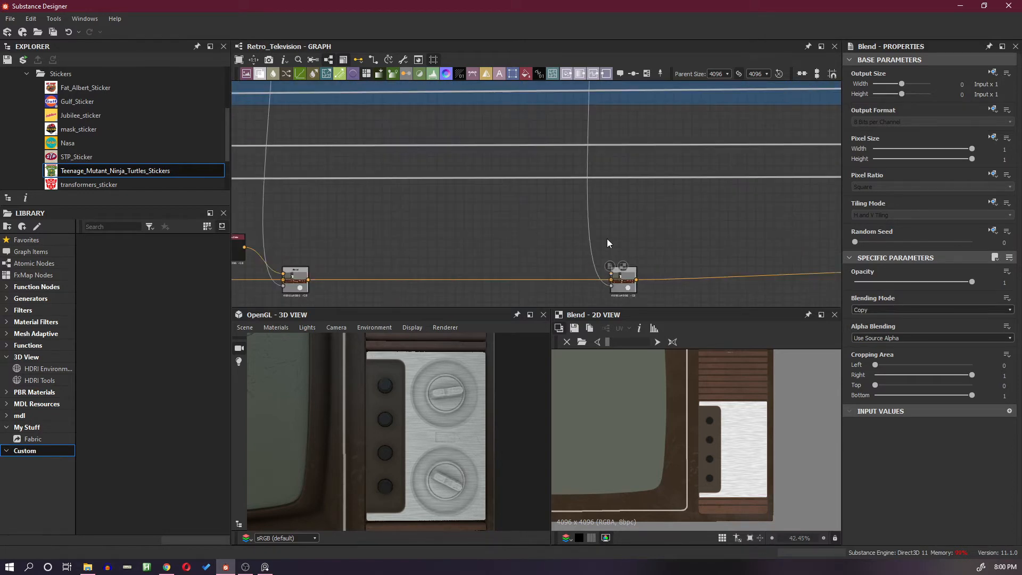
right_click_drag(1021, 165, 258, 192)
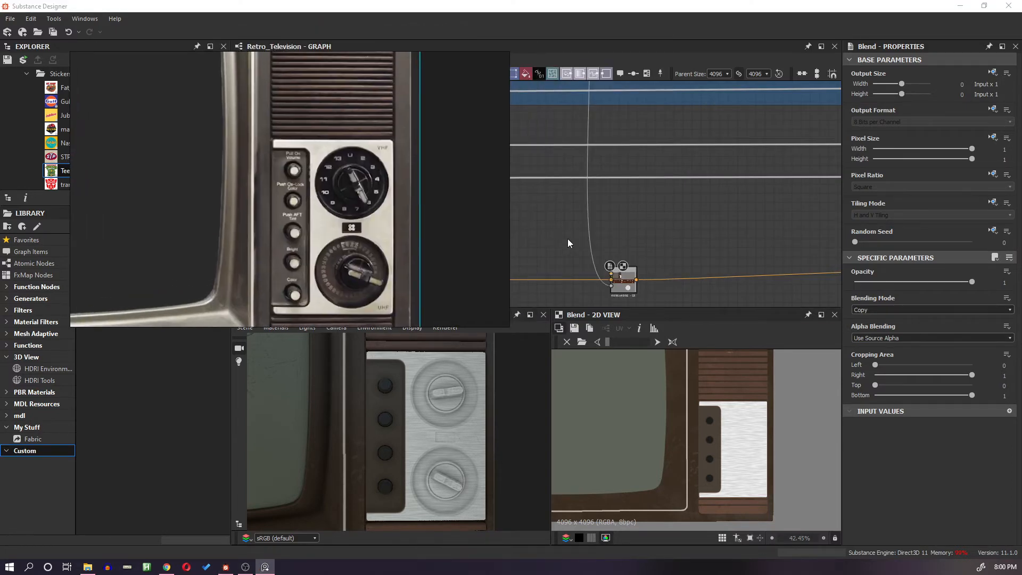
left_click(582, 237)
key("space")
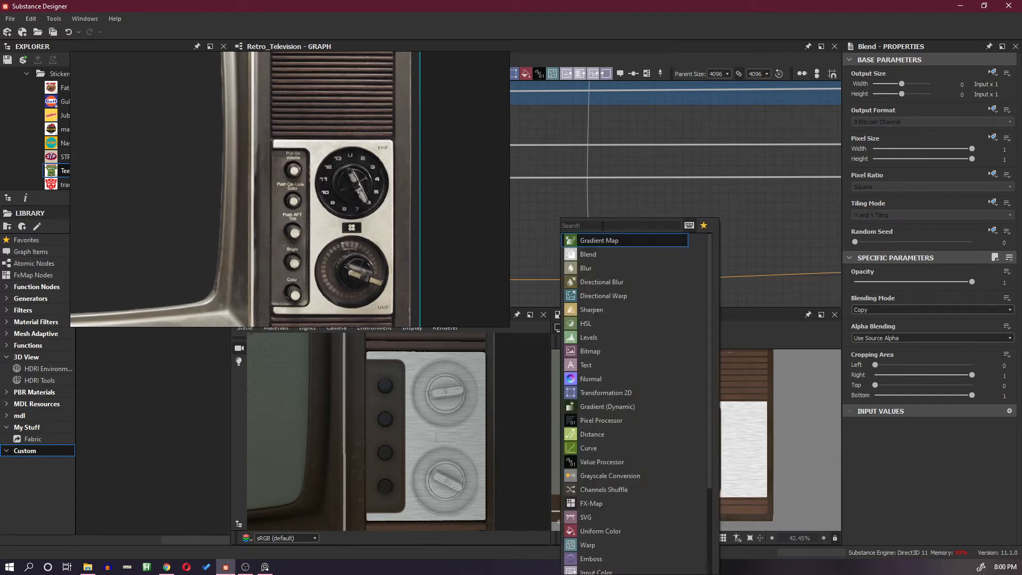
type("uni")
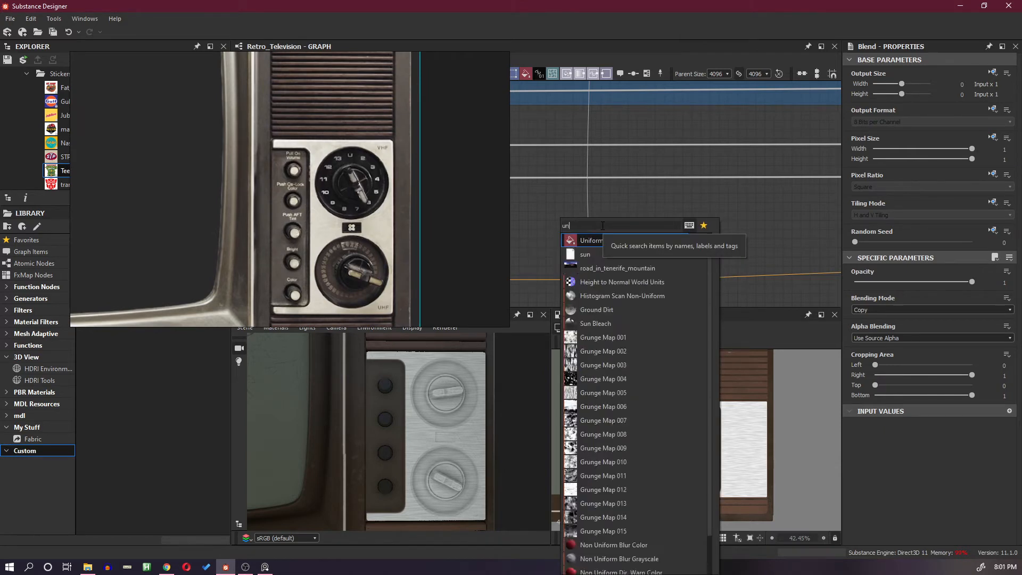
left_click(588, 240)
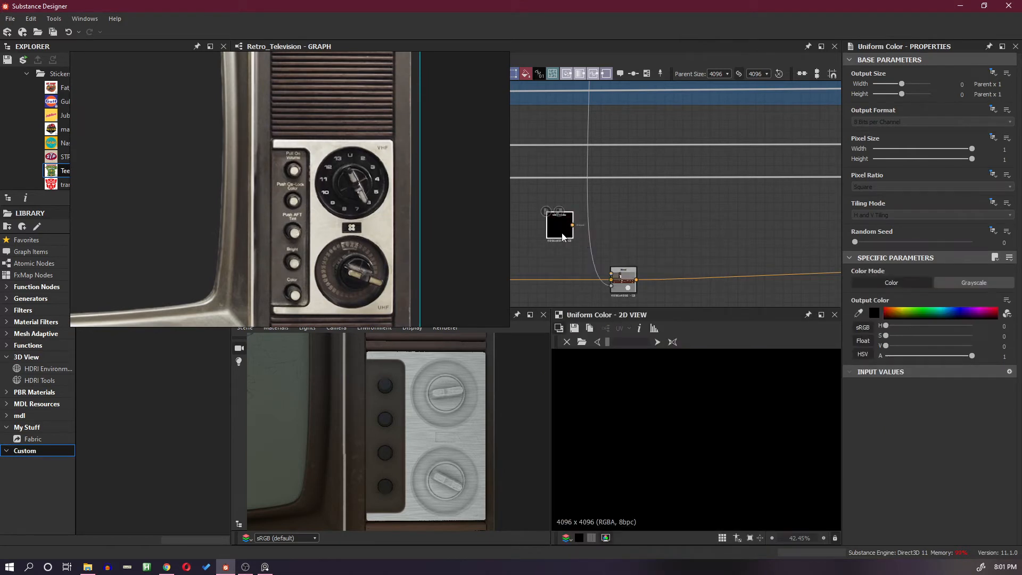
Connect the Uniform Color to the newest Blend's foreground and sample its cream color from the lowest button in the reference photo.
left_click_drag(554, 224, 611, 274)
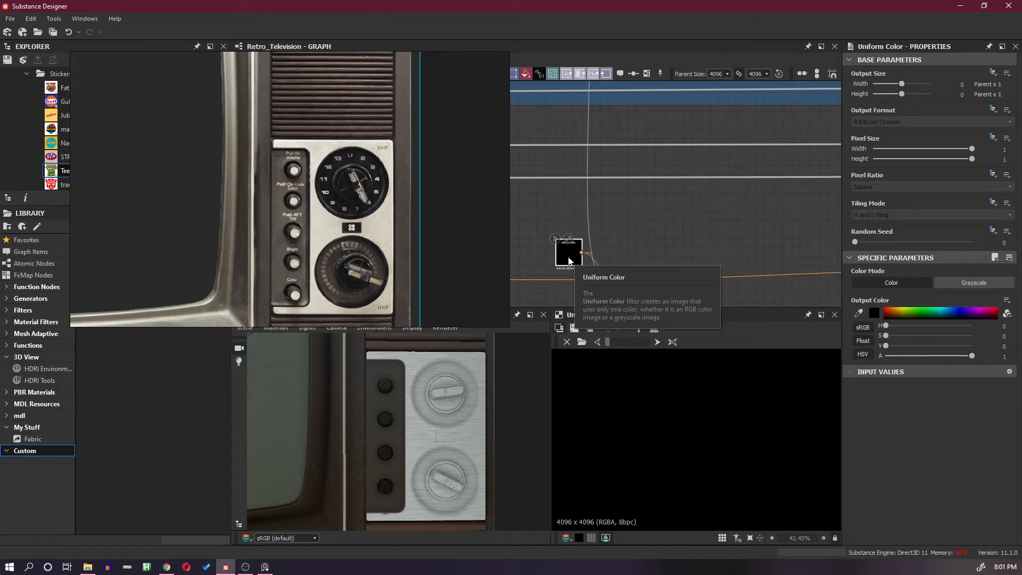
left_click(858, 313)
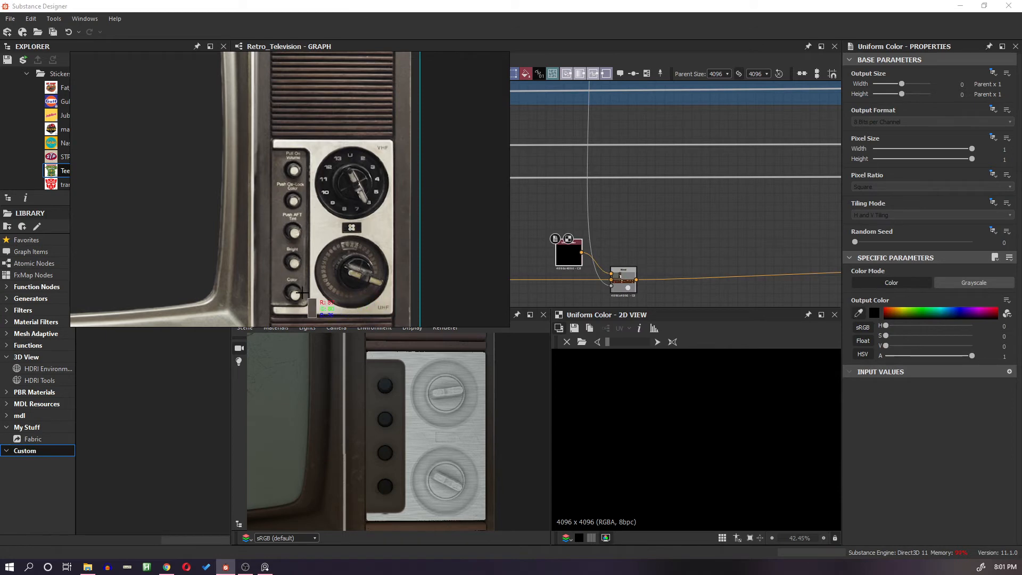
left_click(296, 299)
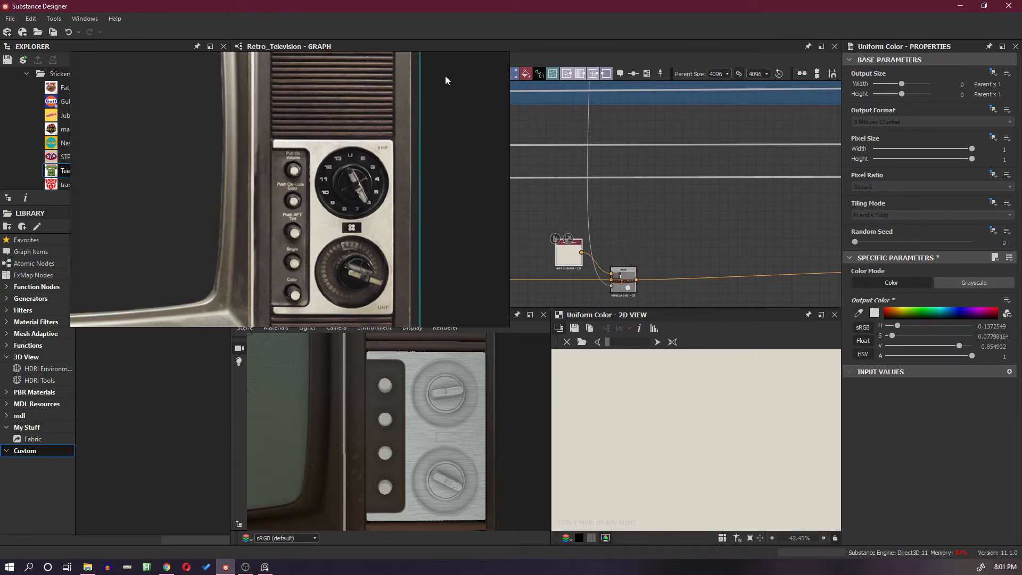
right_click_drag(353, 101, 1021, 149)
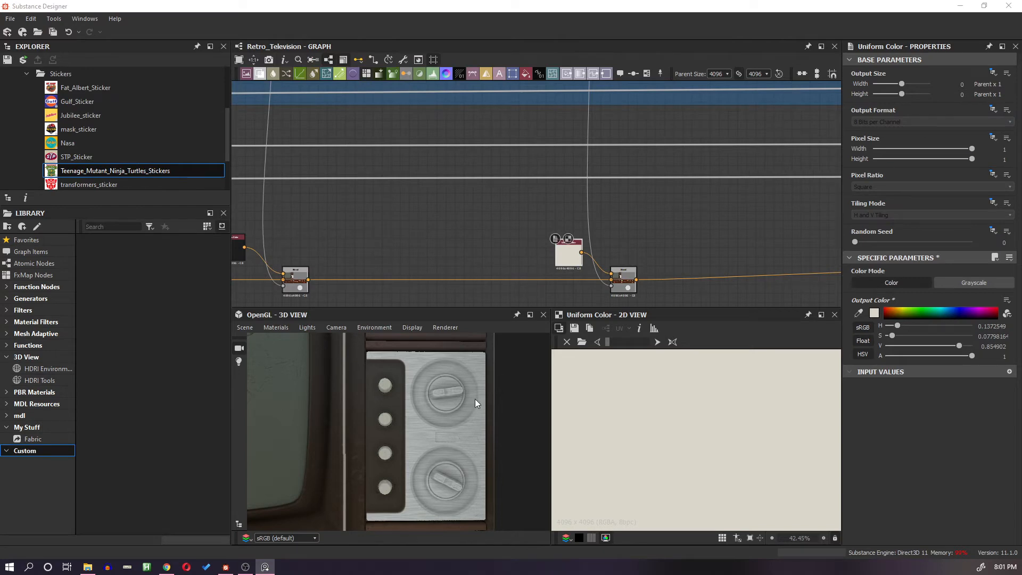
left_click_drag(475, 398, 439, 431)
scroll(624, 203, "down", 3)
scroll(624, 203, "up", 5)
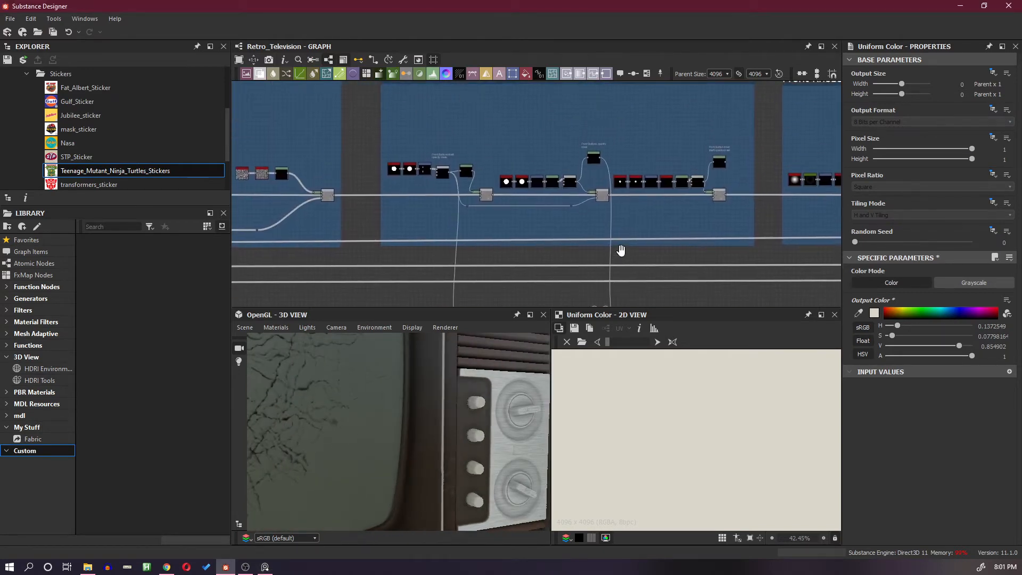
Preview the third Levels mask in the Front Buttons group and move the cream Uniform Color and its Blend beneath it.
scroll(615, 181, "down", 3)
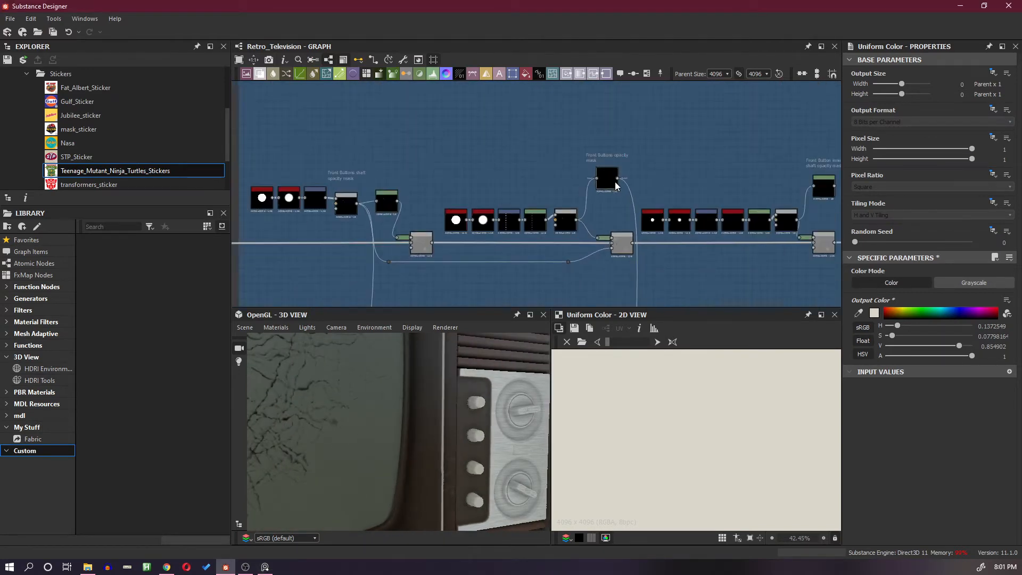
middle_click_drag(634, 187, 595, 143)
scroll(531, 162, "down", 4)
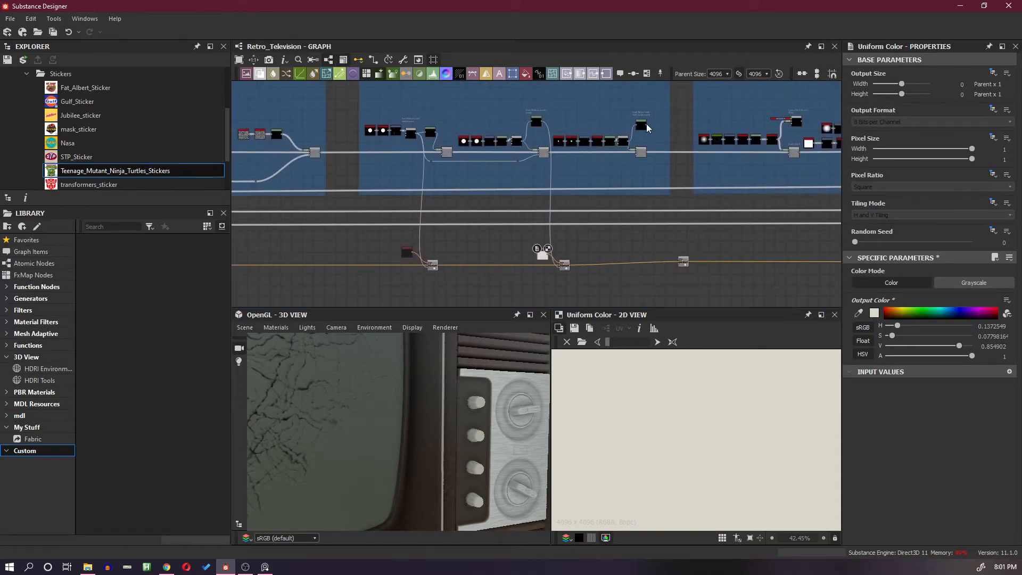
left_click(543, 253)
scroll(611, 264, "up", 1)
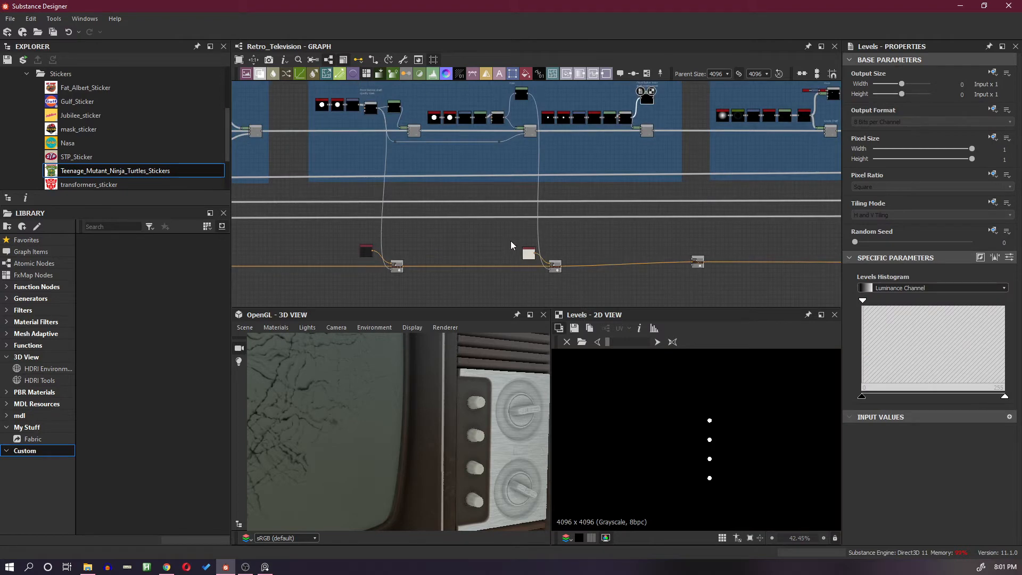
left_click_drag(556, 270, 672, 266)
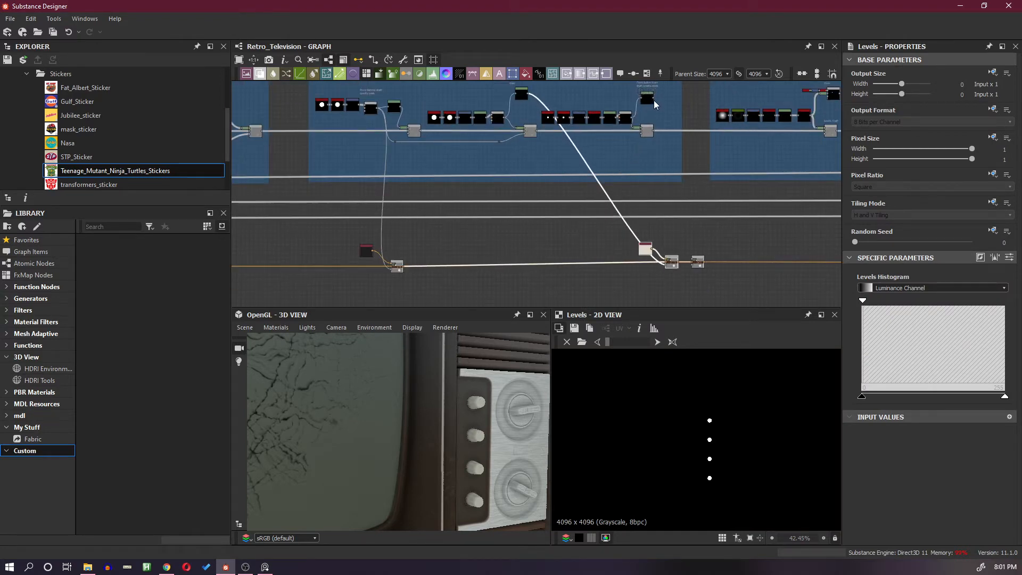
Replace the second Levels mask on the cream Blend's opacity input with the third Front Buttons Levels mask.
left_click_drag(655, 100, 666, 268)
key("ctrl+z")
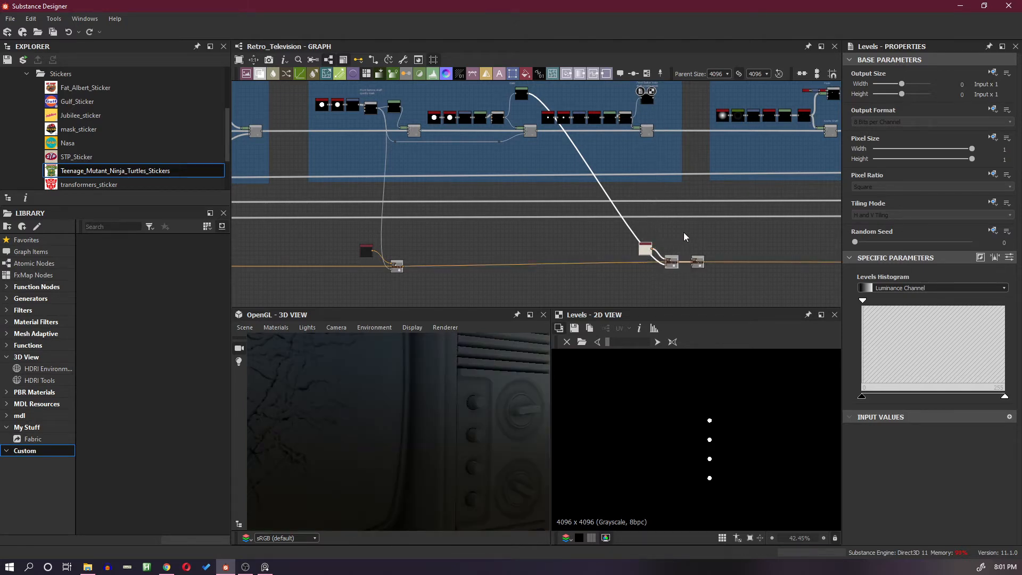
scroll(672, 173, "up", 2)
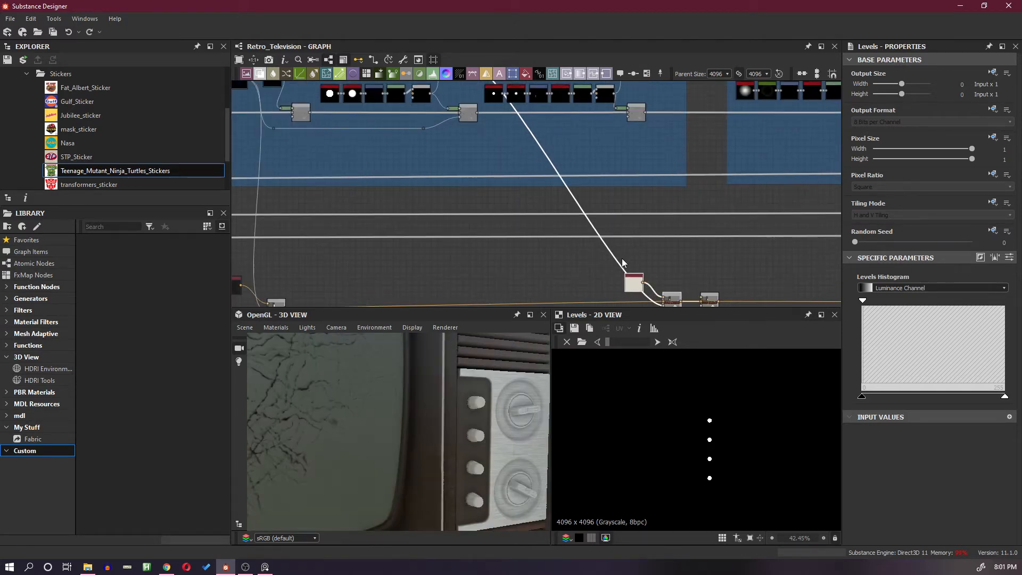
left_click_drag(622, 258, 593, 258)
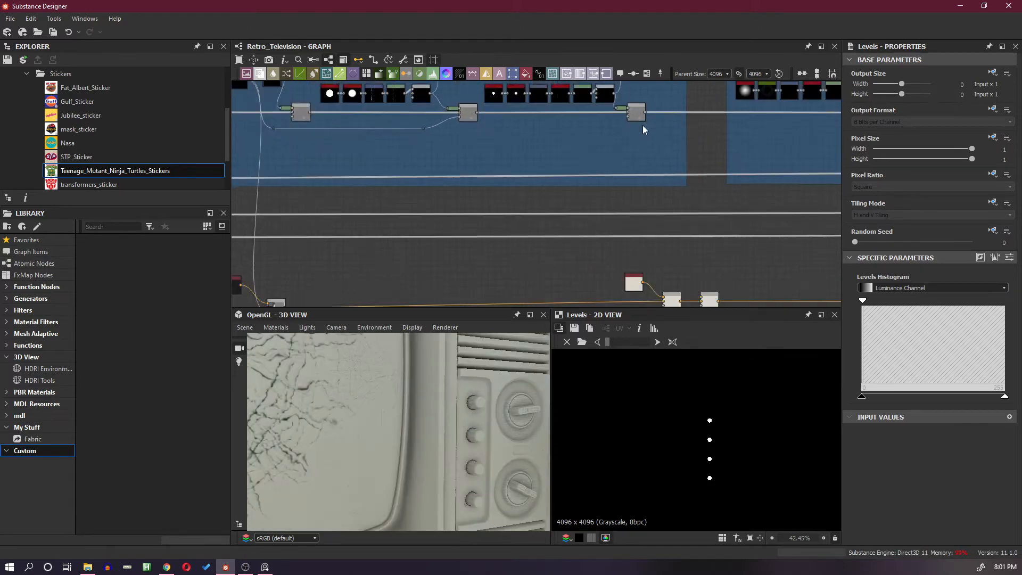
scroll(643, 127, "down", 2)
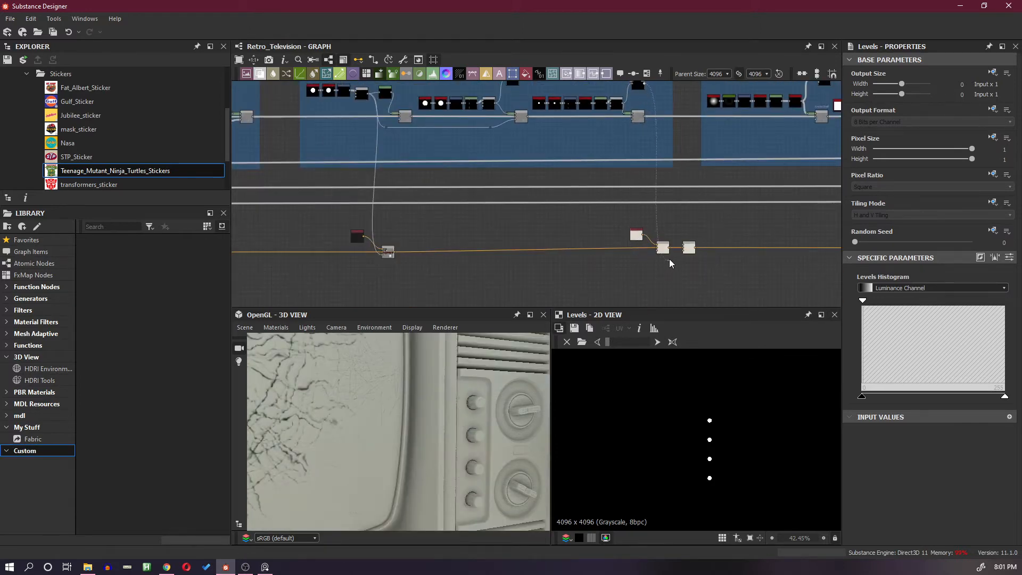
scroll(669, 258, "up", 2)
middle_click_drag(645, 269, 655, 202)
left_click(654, 242)
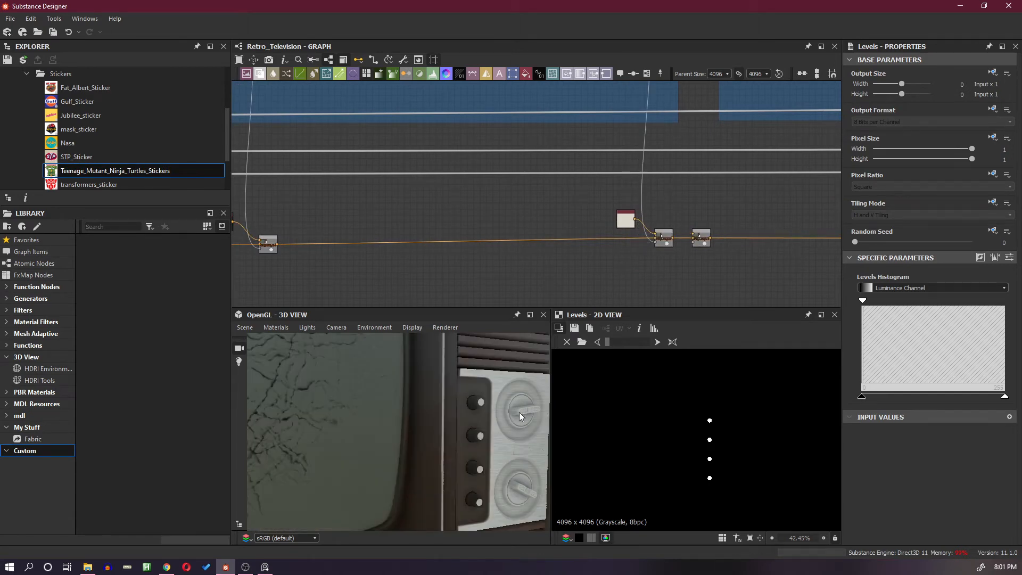
Move the next Blend farther along the color chain to the far end of the Front Knobs group.
left_click_drag(519, 412, 483, 411)
scroll(615, 197, "down", 2)
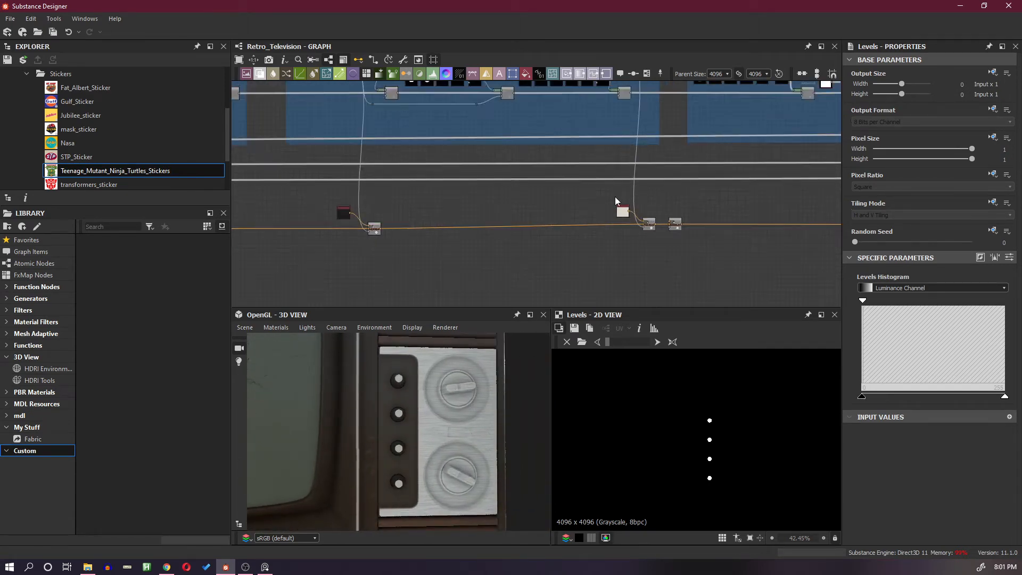
scroll(615, 196, "down", 2)
middle_click_drag(662, 196, 605, 227)
scroll(582, 233, "up", 1)
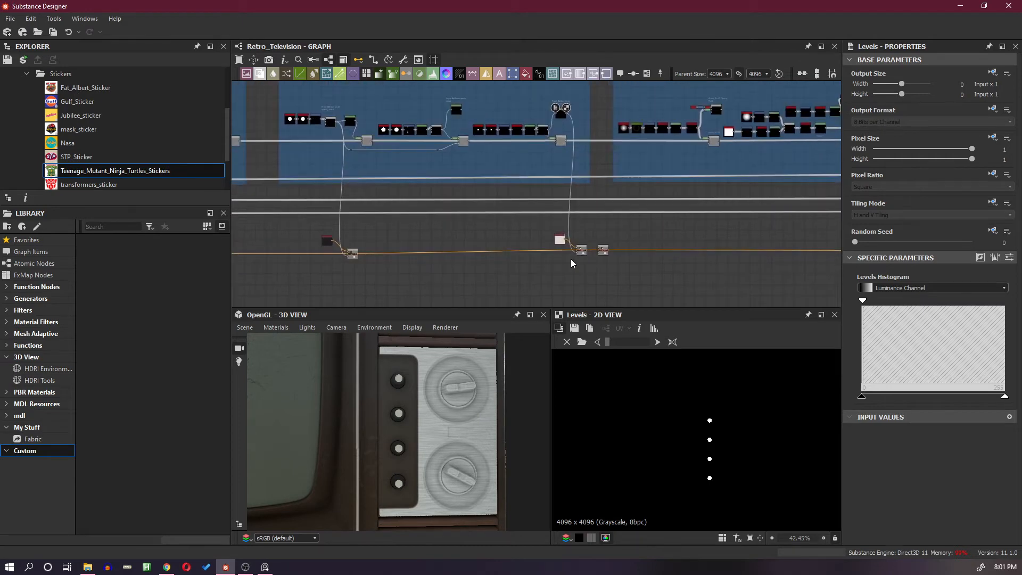
left_click_drag(582, 253, 766, 253)
middle_click_drag(755, 230, 589, 232)
scroll(583, 231, "down", 3)
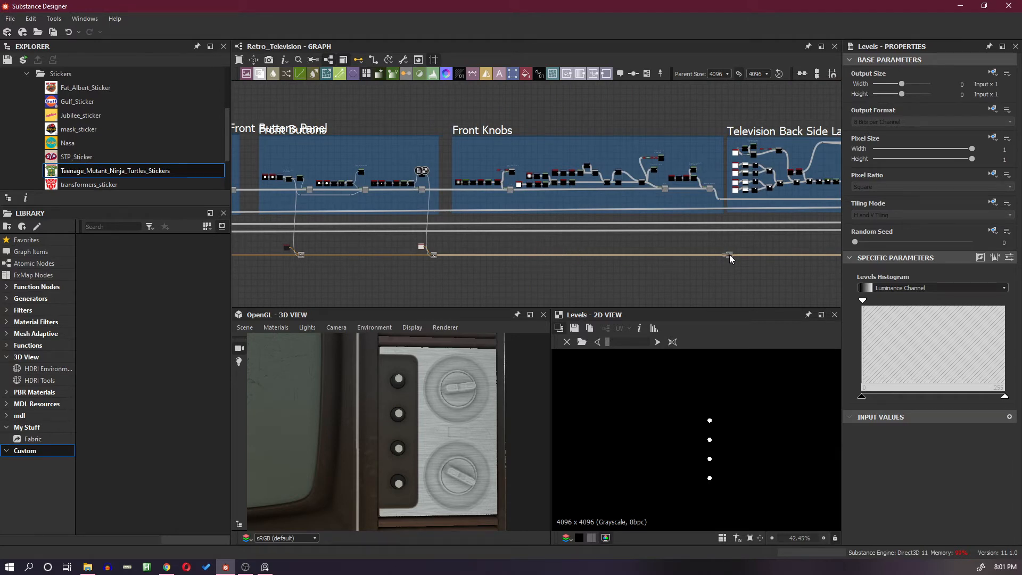
scroll(549, 203, "up", 2)
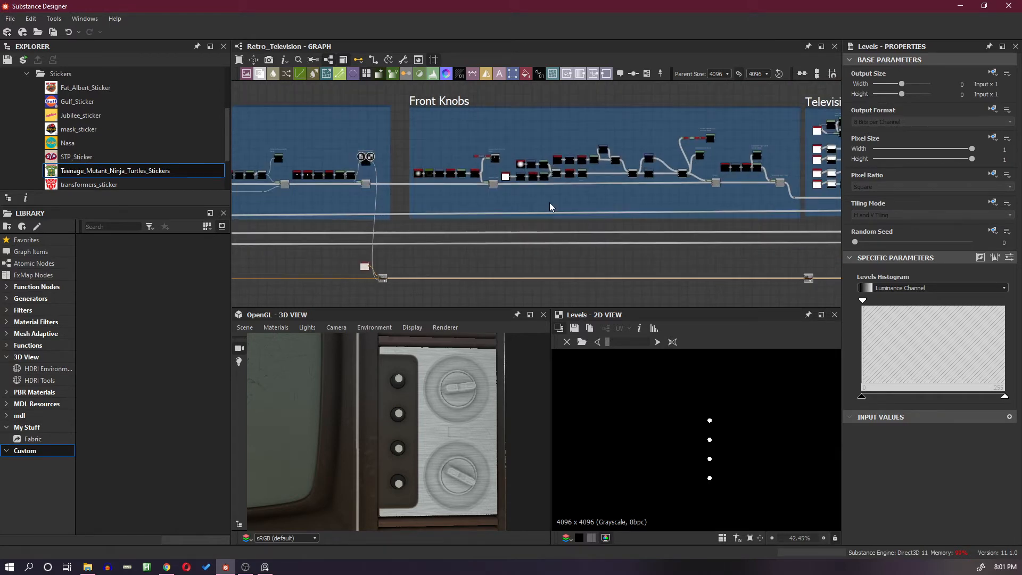
middle_click_drag(625, 218, 597, 215)
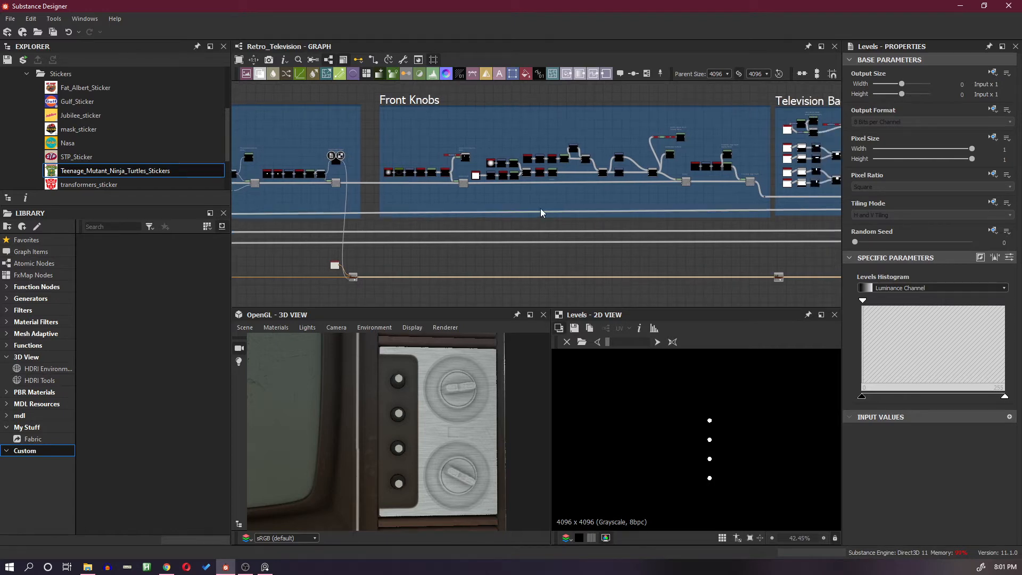
Insert a new Blend into the color chain beneath the start of the Front Knobs group.
key("space")
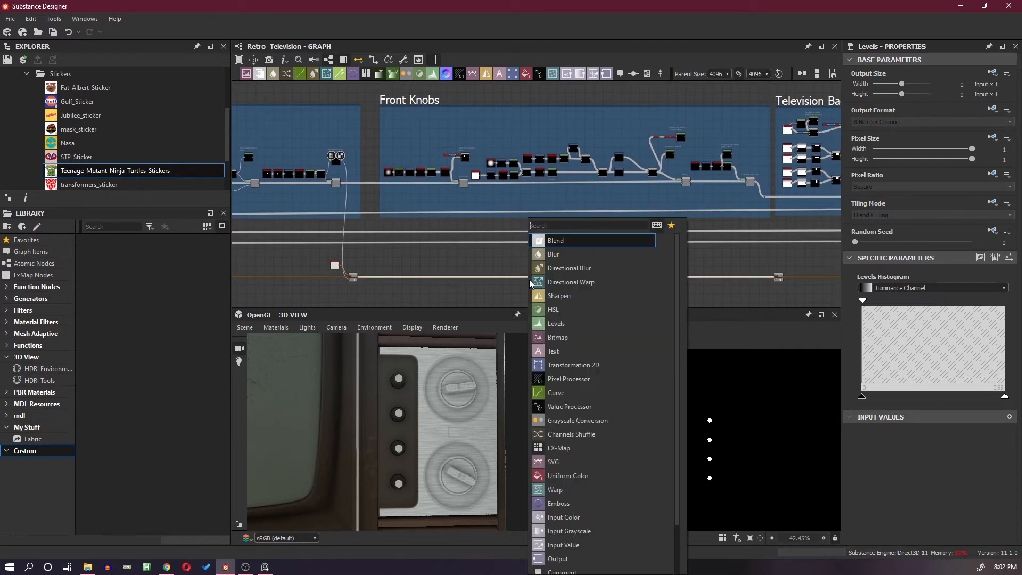
key("Return")
left_click_drag(564, 278, 489, 280)
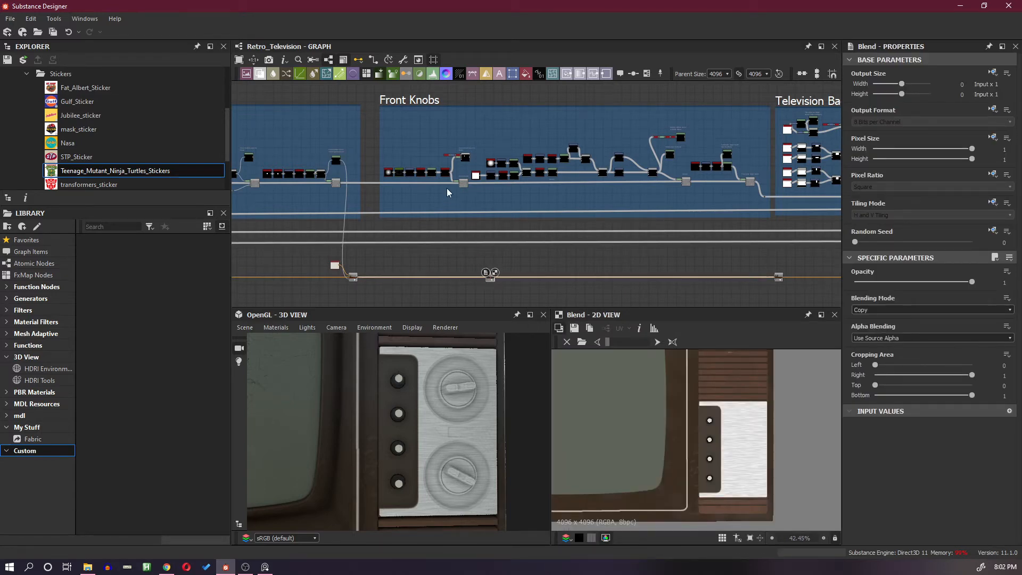
Preview the Knobs Shaft Opacity Mask Blend and connect it to the new Blend's opacity input.
scroll(445, 183, "up", 3)
double_click(490, 138)
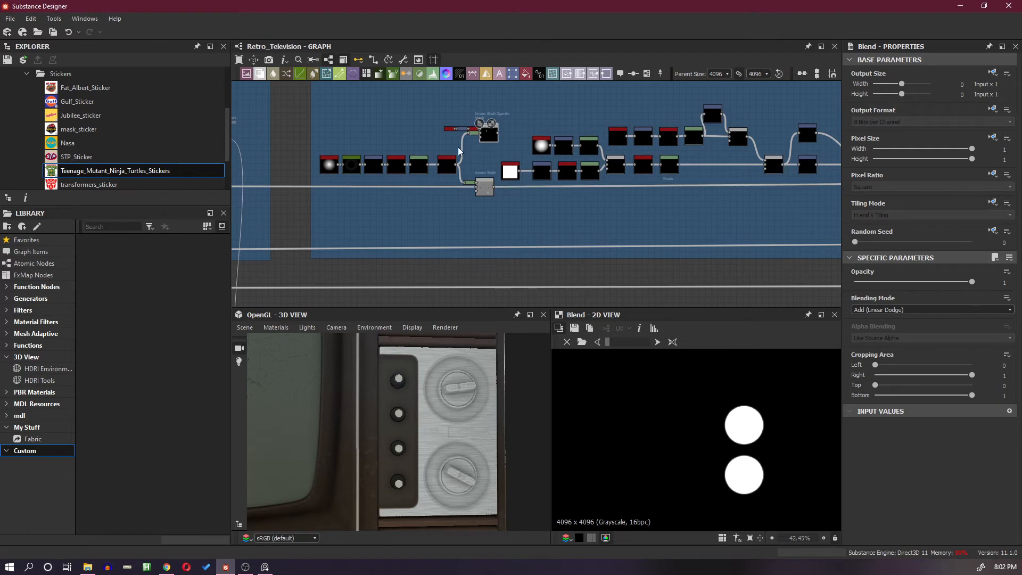
scroll(493, 136, "up", 3)
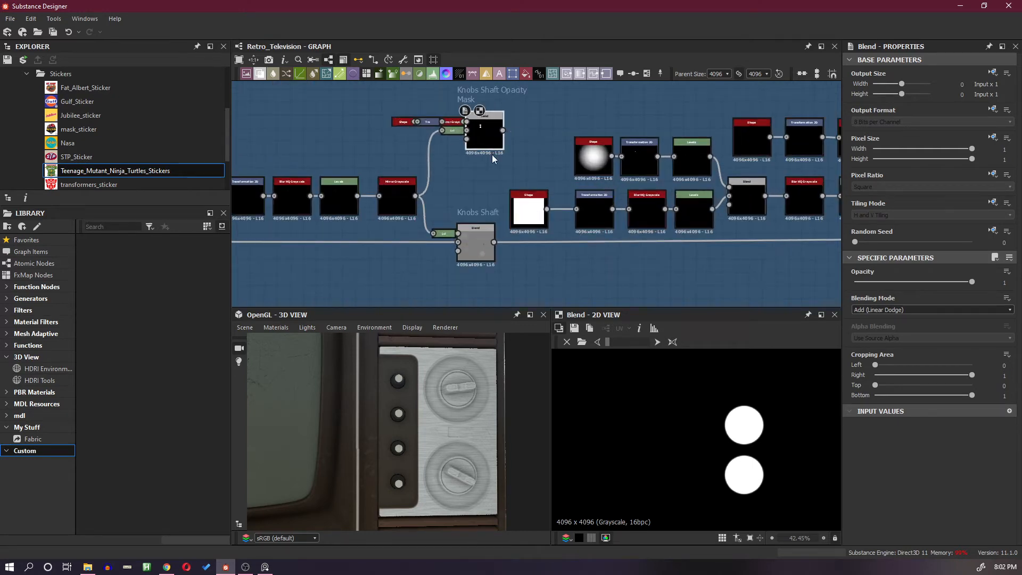
scroll(492, 149, "down", 5)
scroll(520, 133, "down", 3)
scroll(516, 128, "up", 2)
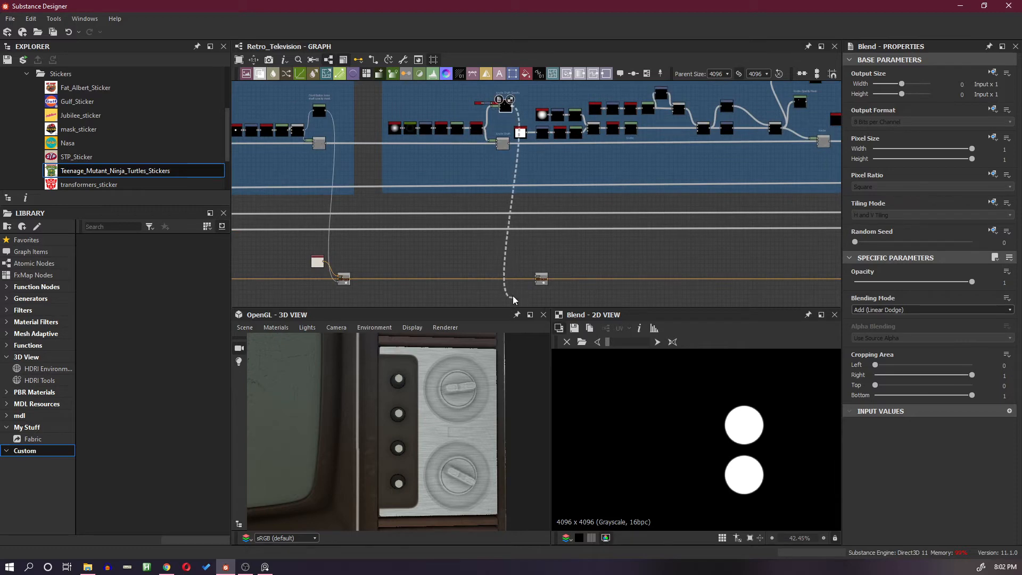
scroll(514, 294, "up", 3)
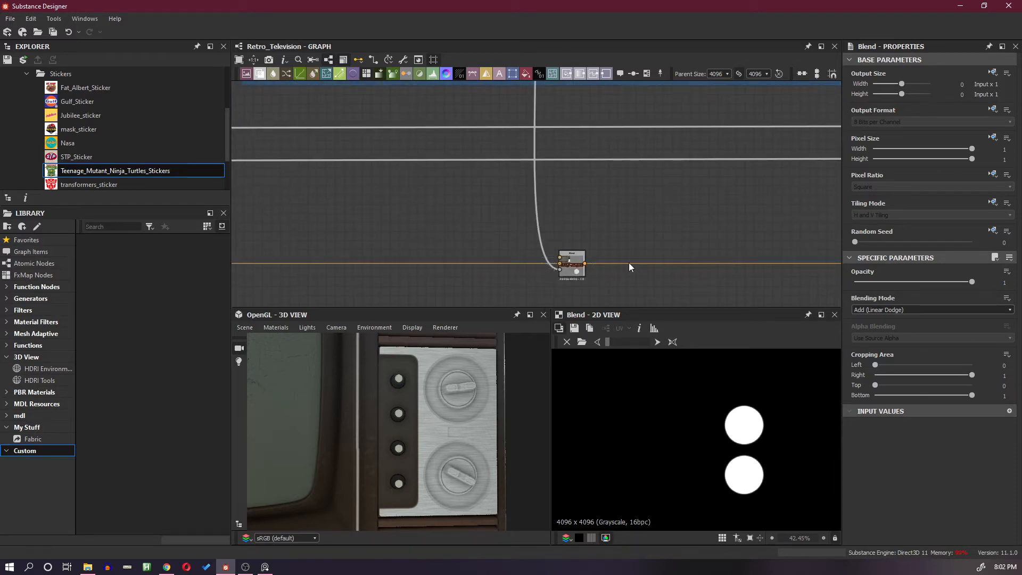
Add a Uniform Color node beside the knob shaft Blend and connect it to the Blend's foreground input.
scroll(595, 241, "down", 3)
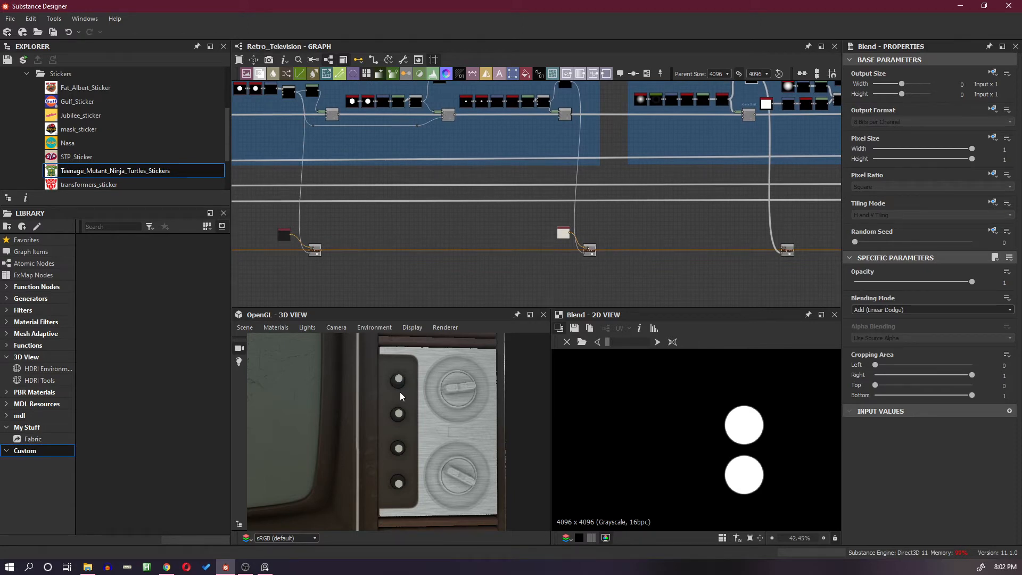
scroll(768, 250, "up", 2)
scroll(758, 250, "down", 3)
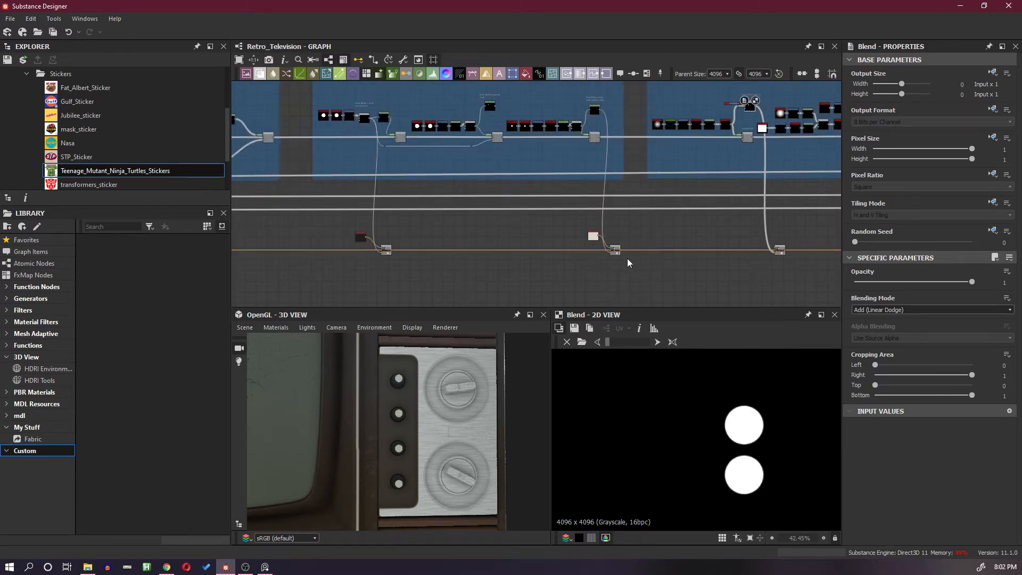
middle_click_drag(689, 254, 573, 258)
scroll(689, 256, "up", 1)
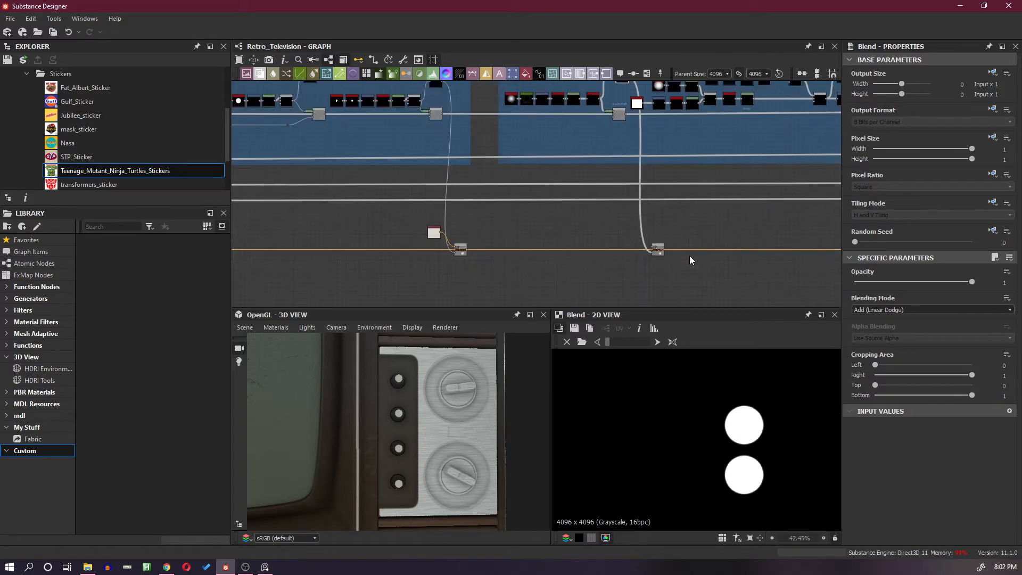
scroll(643, 247, "up", 2)
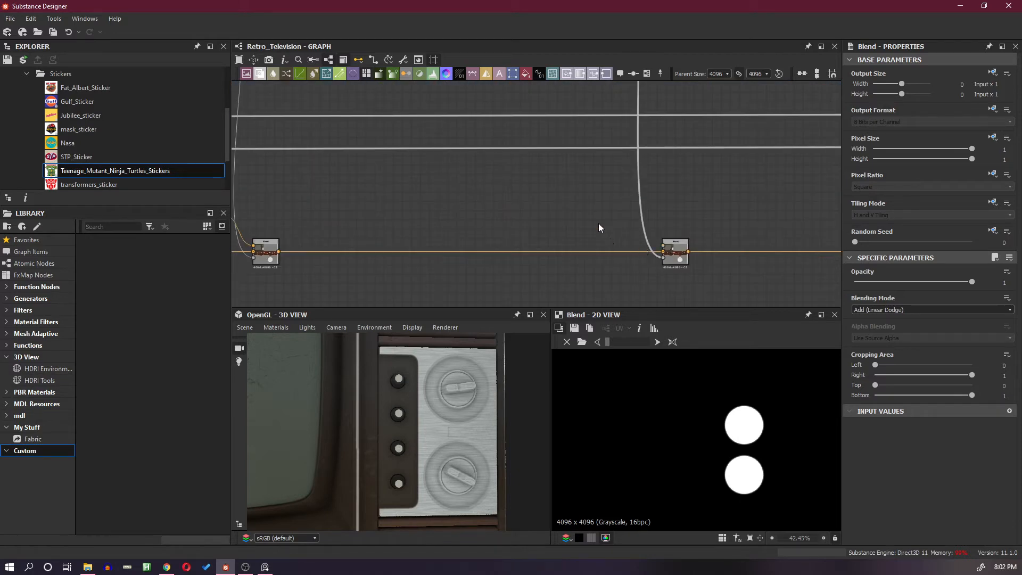
key("space")
type("un")
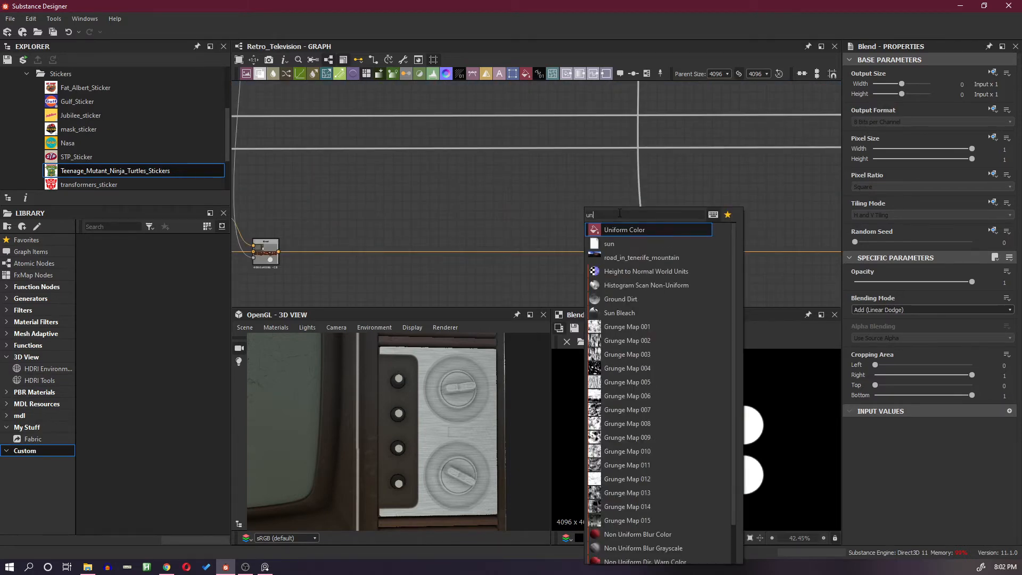
left_click(612, 230)
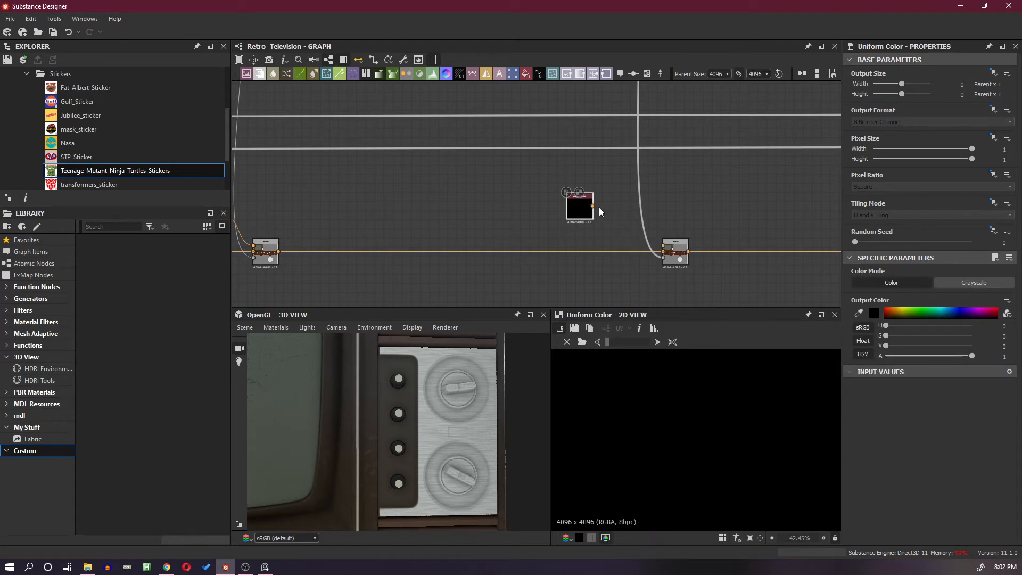
left_click_drag(593, 207, 663, 247)
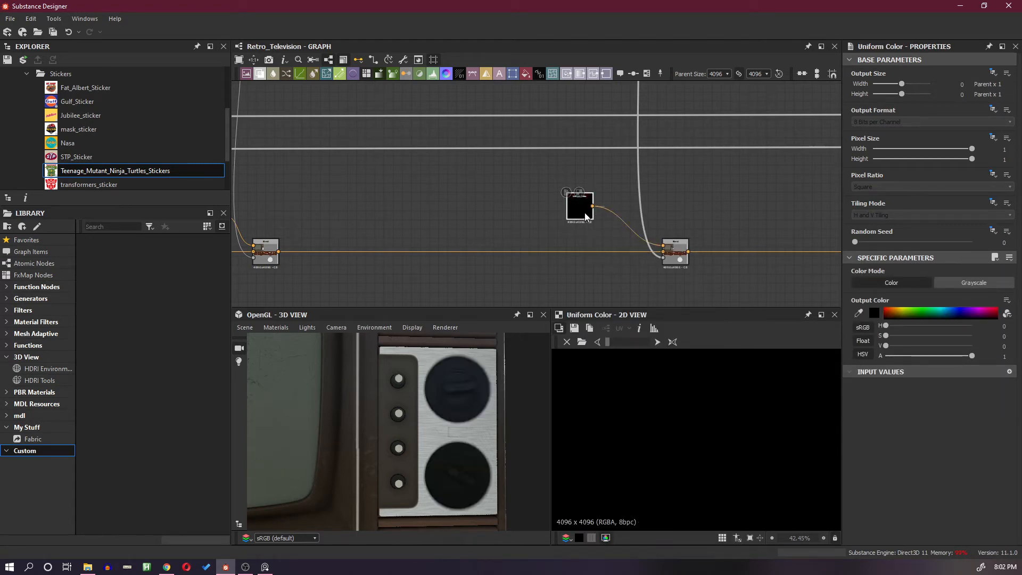
left_click_drag(585, 211, 610, 226)
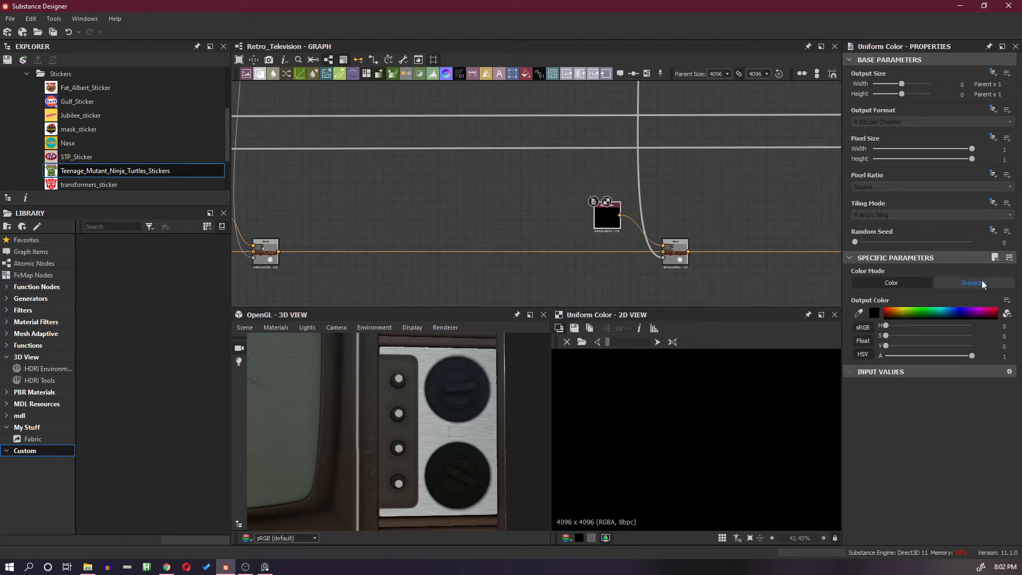
Sample the dark panel beside the front buttons in the 3D view as the knob shaft Uniform Color's output color.
left_click(874, 313)
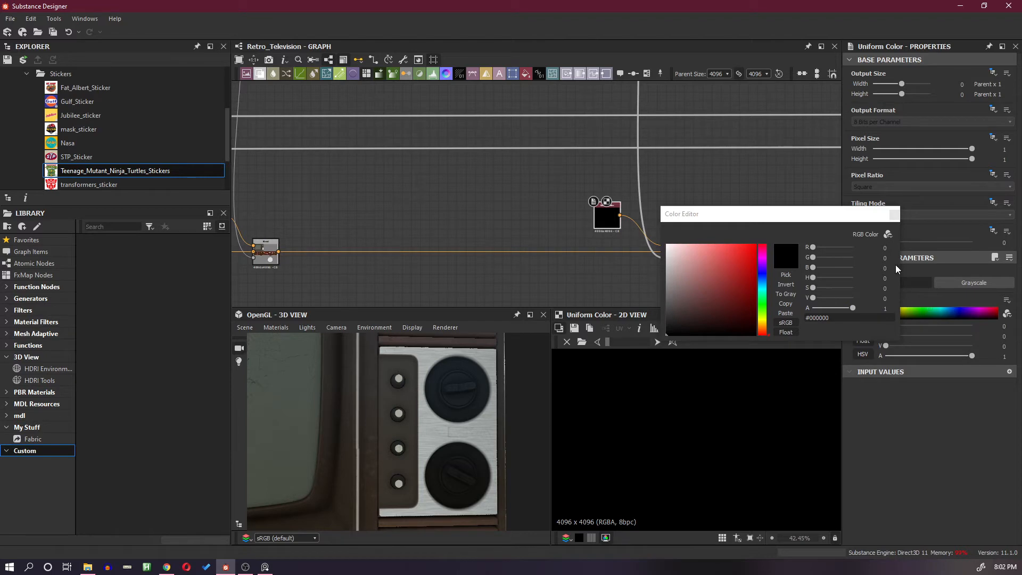
left_click(894, 215)
left_click(861, 312)
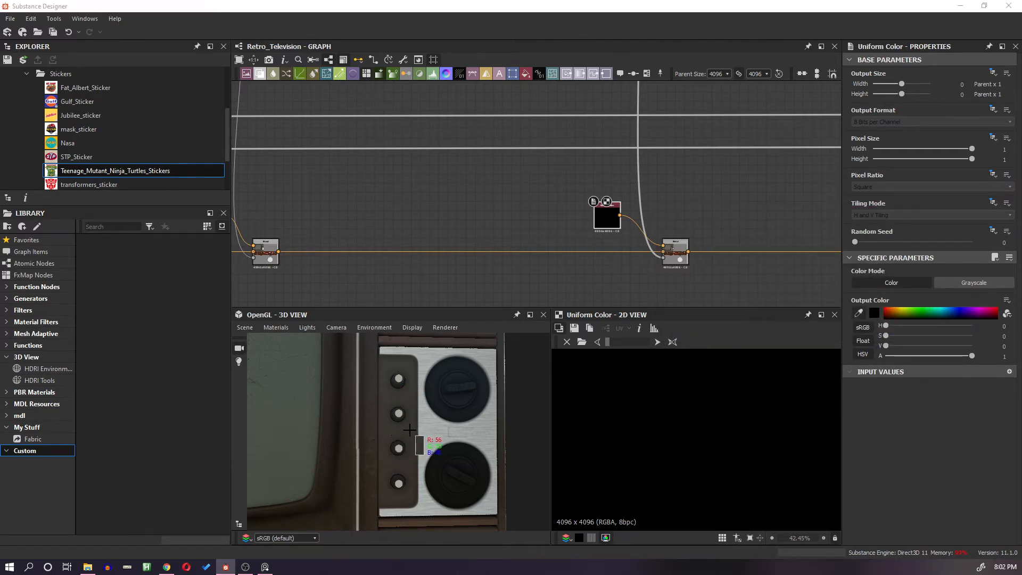
left_click(407, 432)
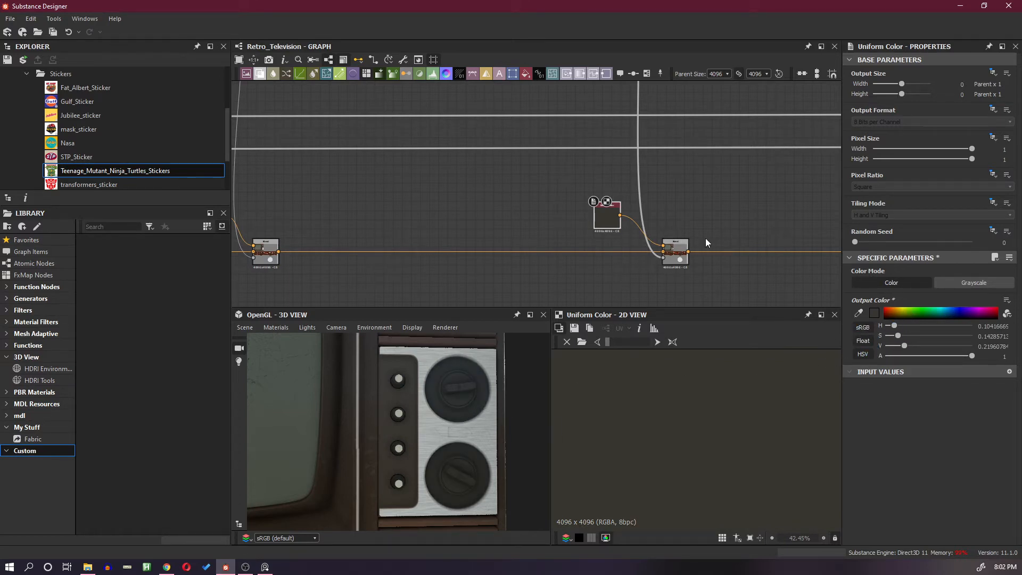
Darken the knob shaft's Uniform Color to #211d15 and check the knobs in the 3D view.
left_click(873, 313)
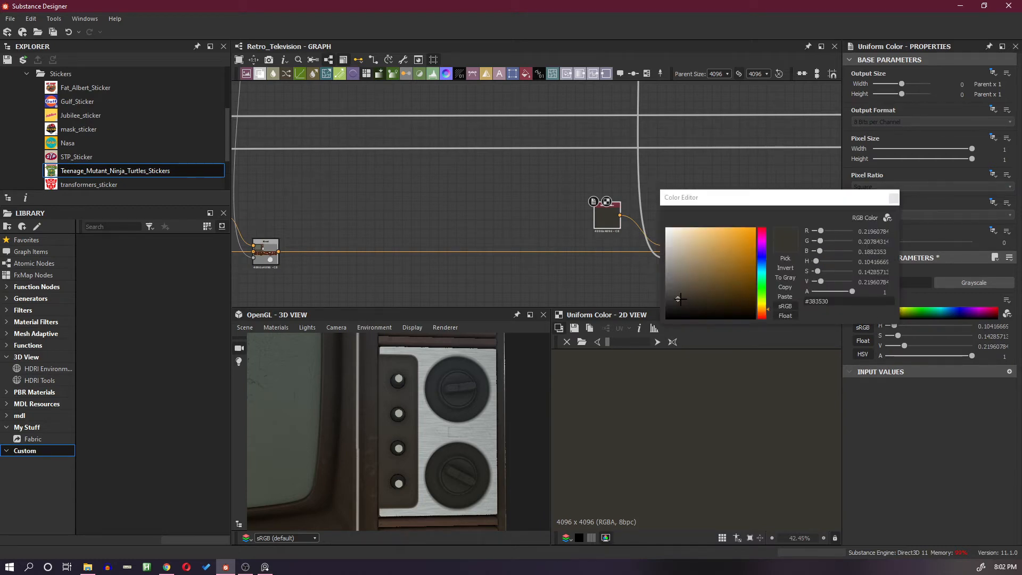
left_click_drag(682, 298, 699, 306)
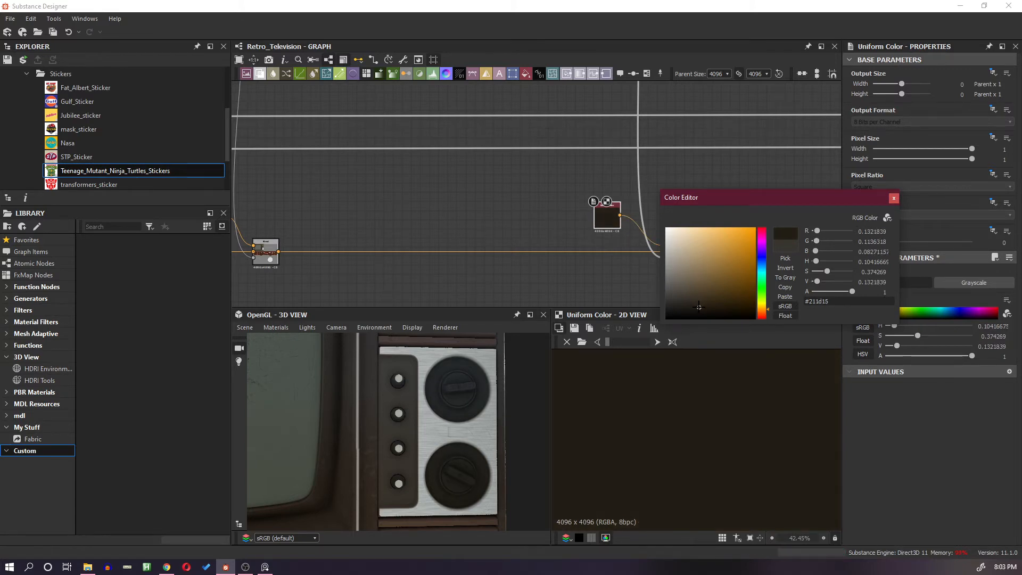
left_click(893, 198)
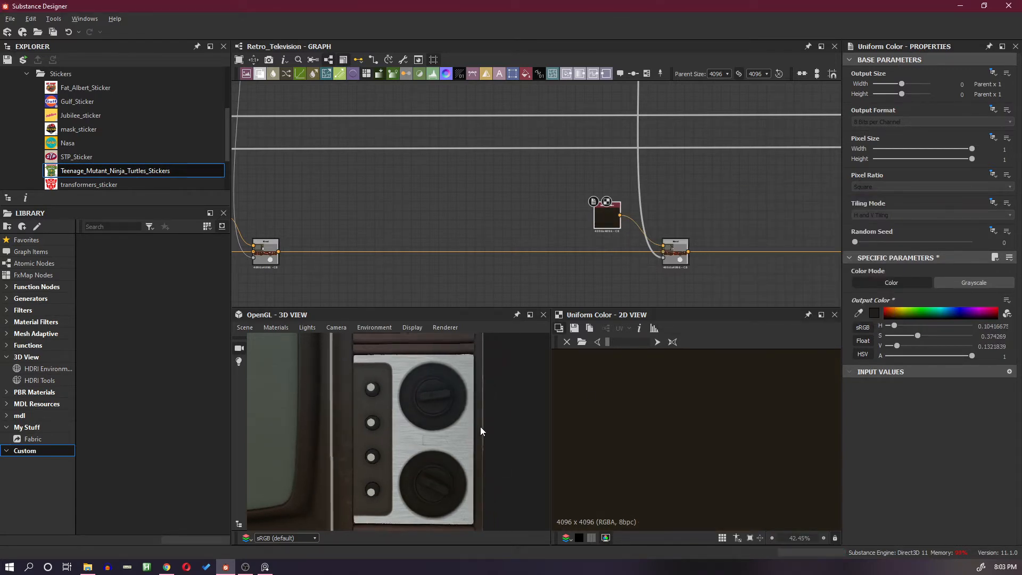
mouse_move(480, 426)
left_mouse_down()
mouse_move(491, 402)
mouse_move(481, 420)
left_mouse_up()
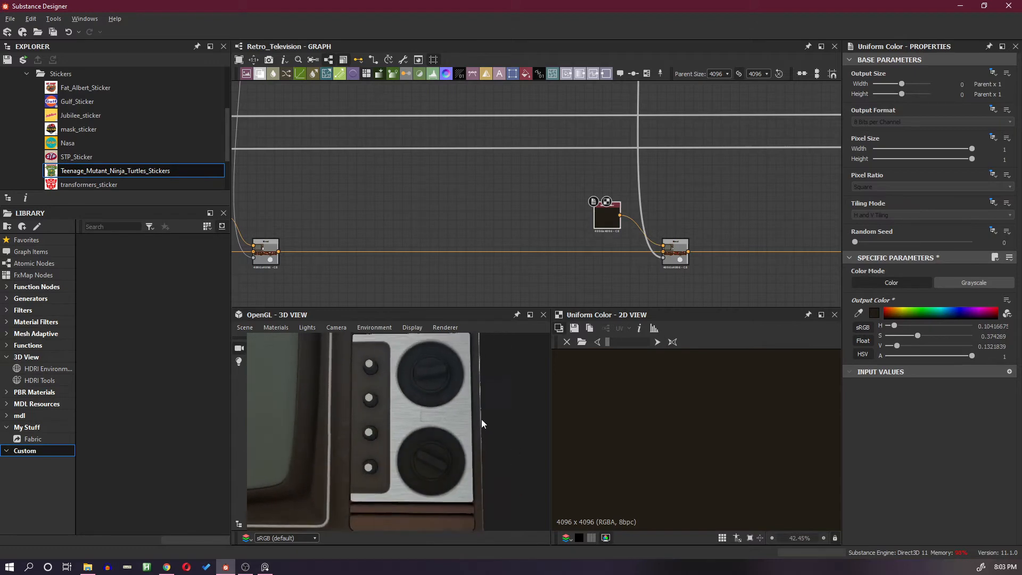
Preview the Knobs Opacity Mask Levels node in the Front Knobs group to examine which areas it covers.
scroll(621, 239, "down", 4)
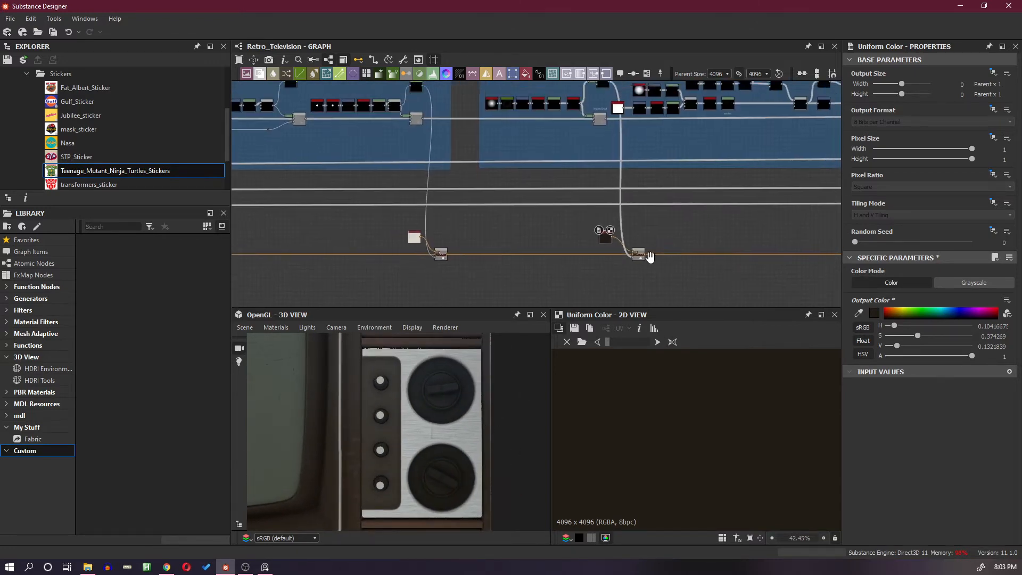
middle_click_drag(651, 257, 562, 280)
middle_click_drag(654, 184, 532, 261)
scroll(534, 163, "up", 3)
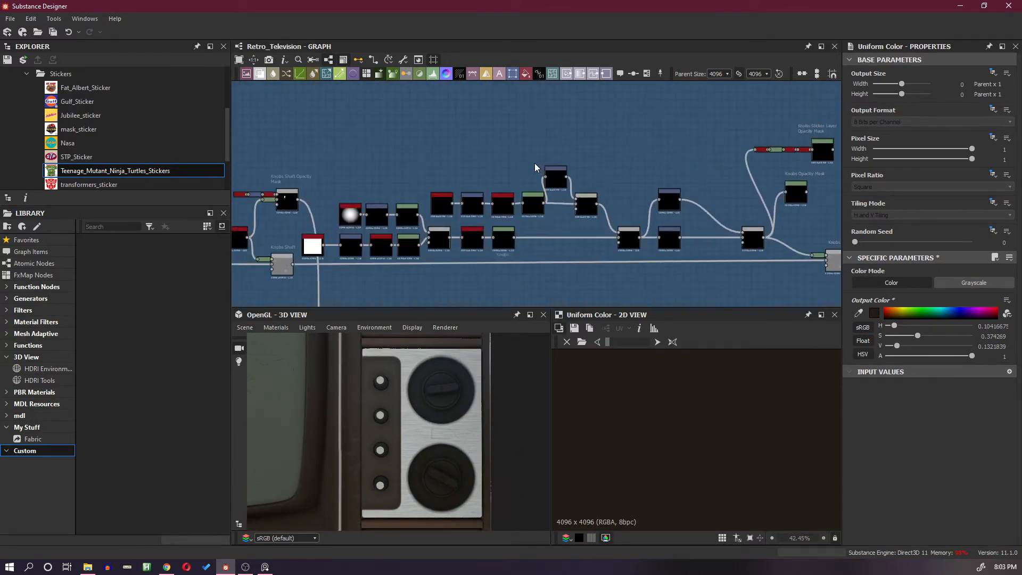
scroll(601, 193, "down", 2)
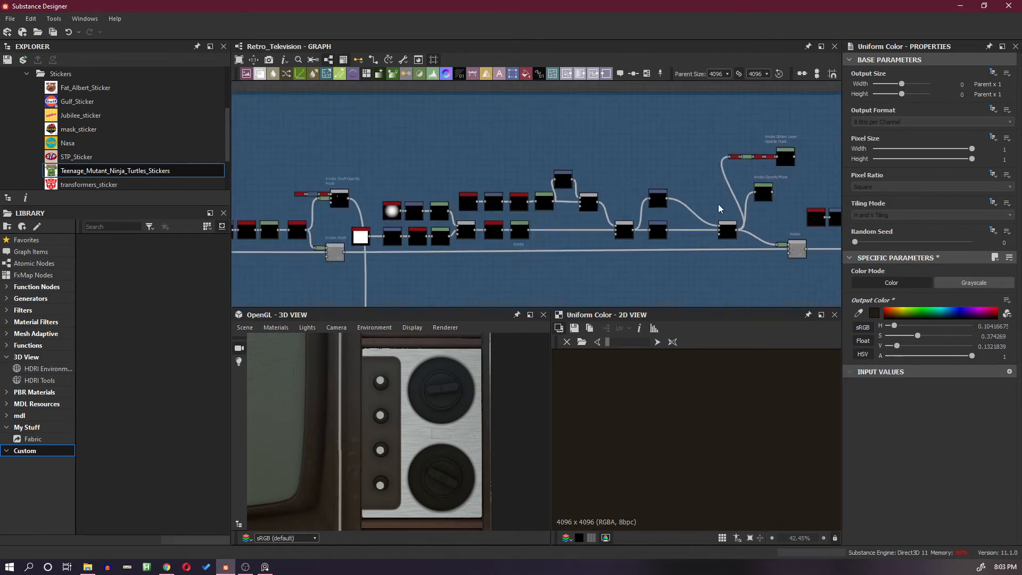
scroll(597, 204, "up", 3)
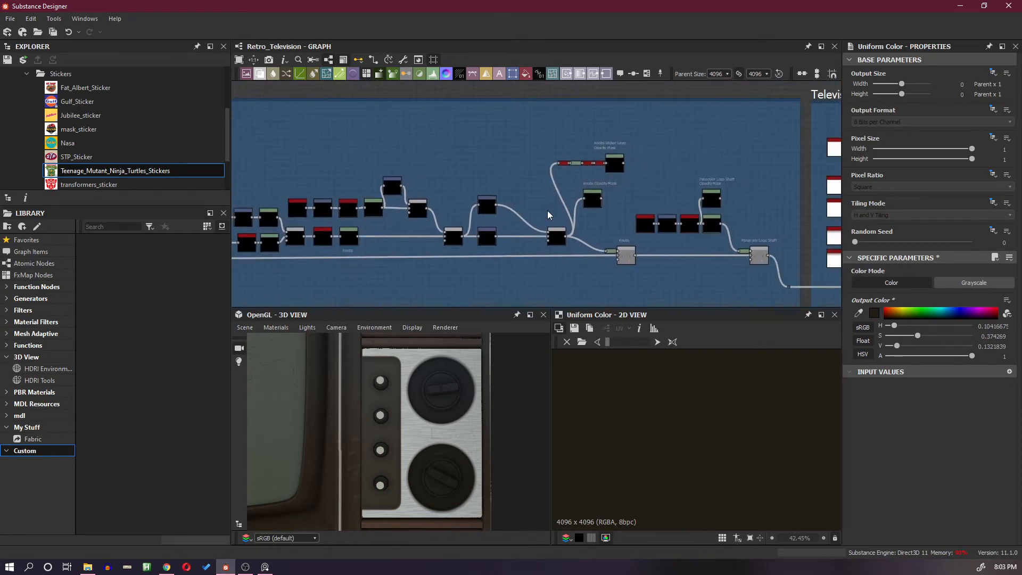
double_click(594, 201)
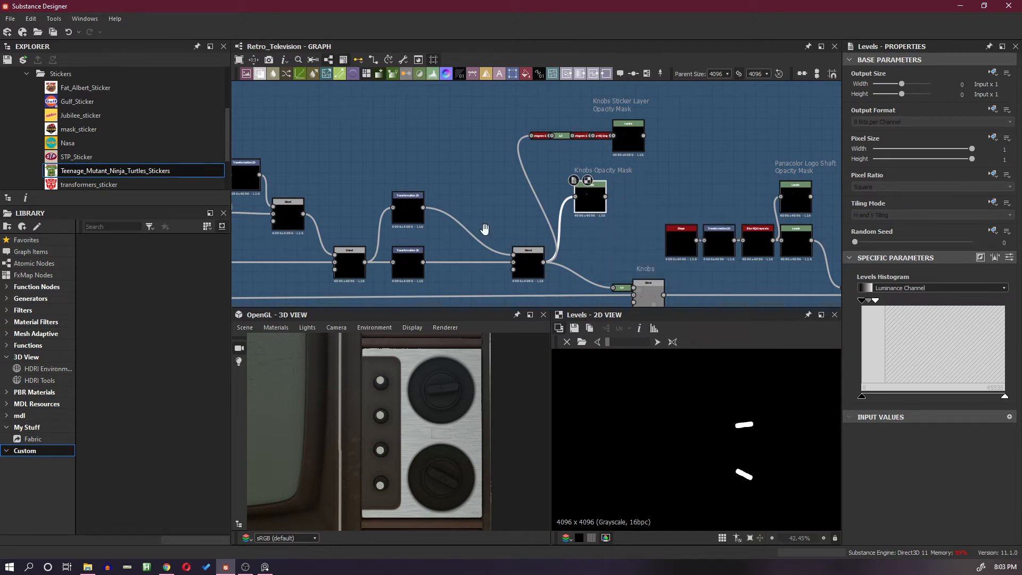
middle_click_drag(485, 229, 564, 132)
scroll(527, 204, "down", 3)
middle_click_drag(538, 244, 602, 149)
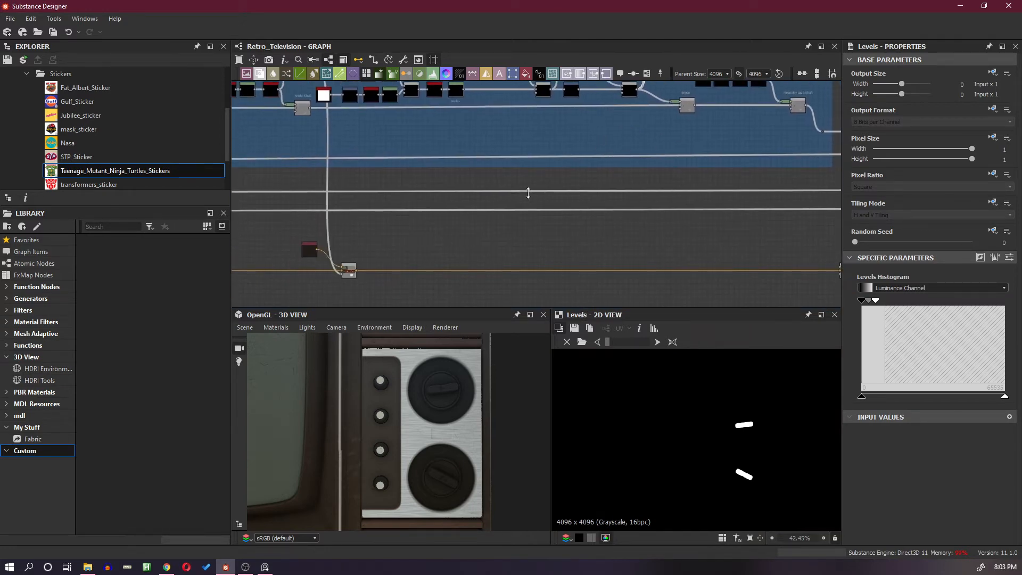
Lighten the knob shaft's Uniform Color to the brown #372f22.
double_click(311, 254)
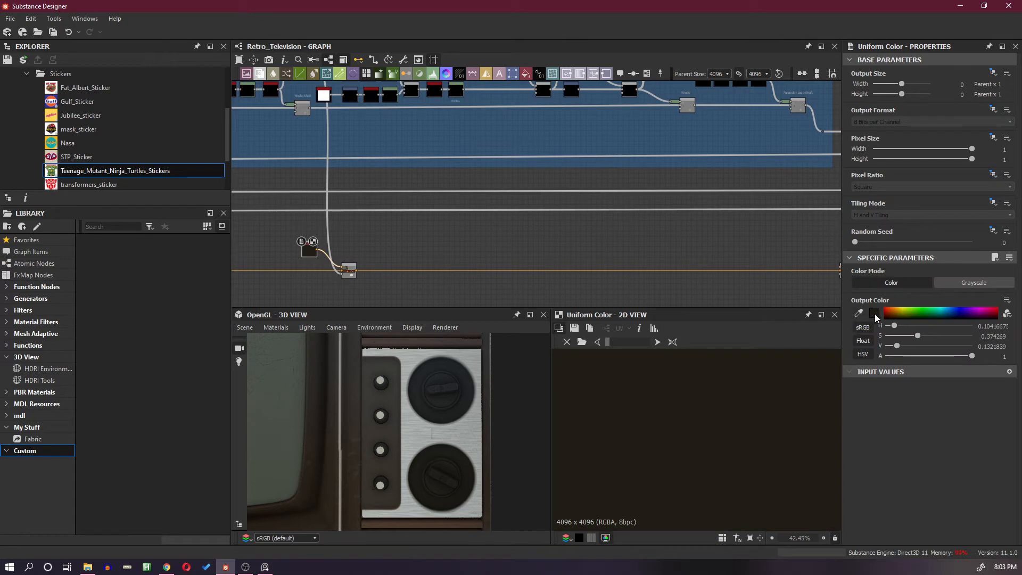
left_click(874, 314)
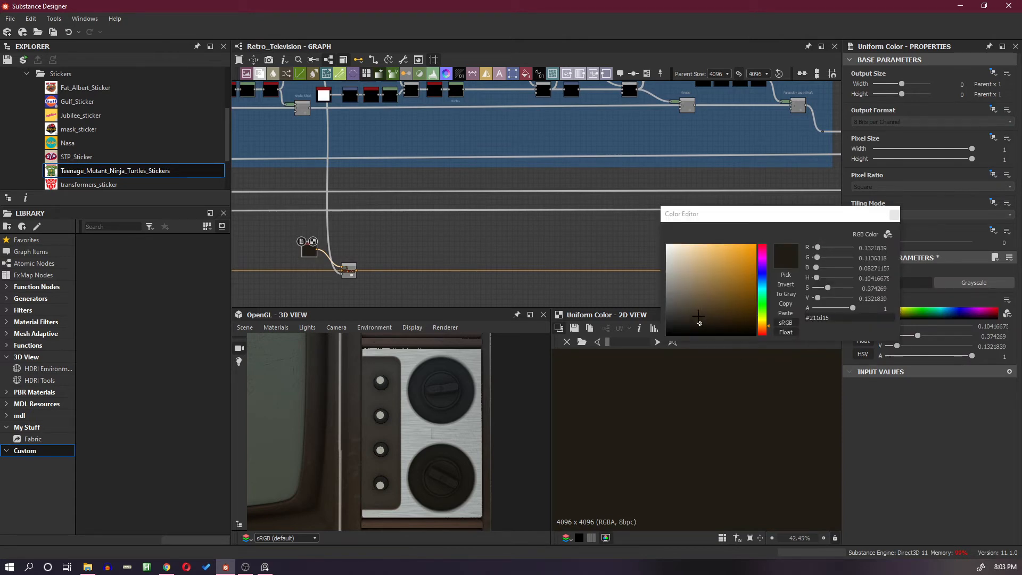
left_click(692, 313)
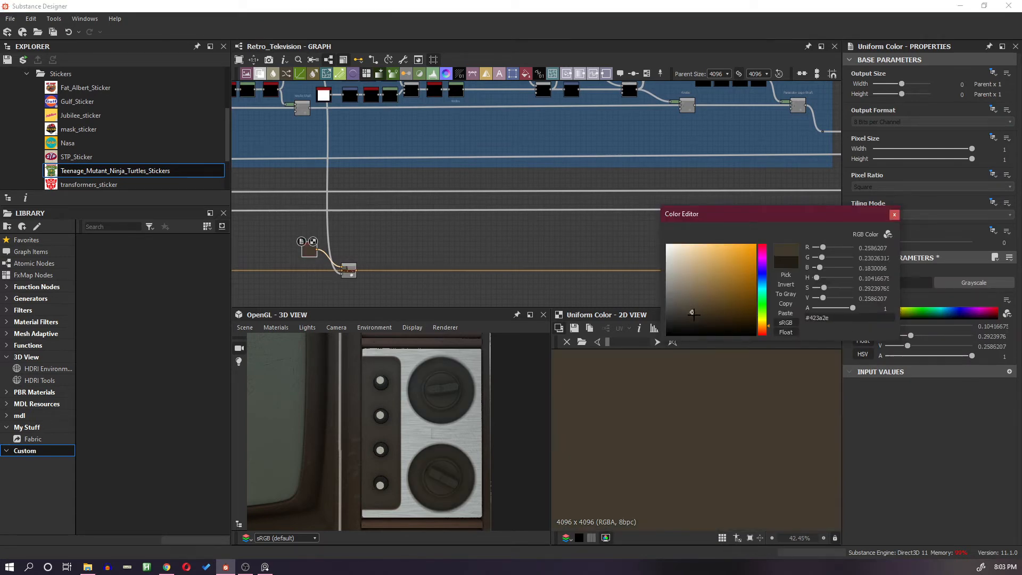
left_click(700, 315)
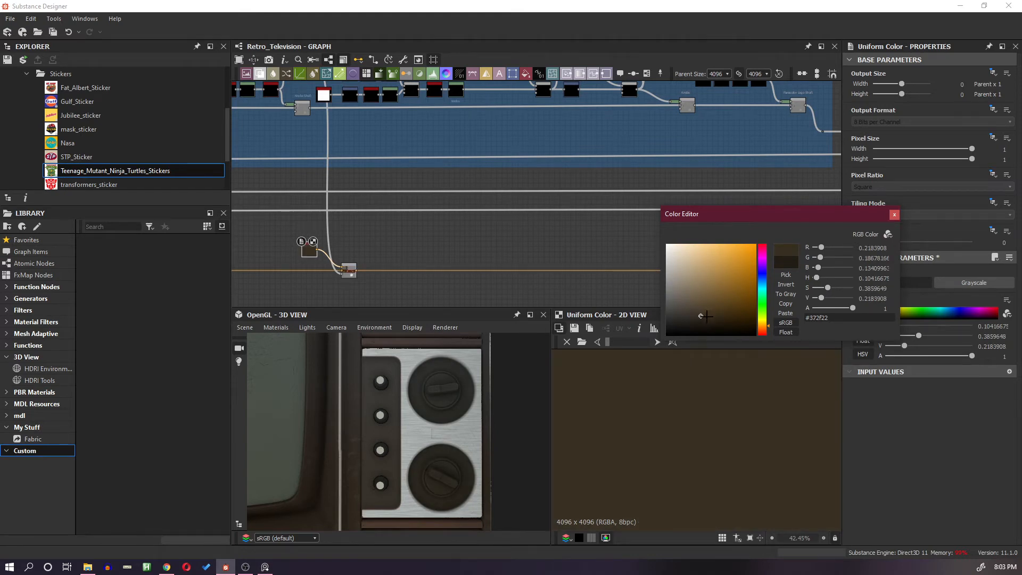
Set the lower Uniform Color node to a dark brown with saturation about 0.596 and value about 0.184.
left_click(707, 316)
left_click(715, 320)
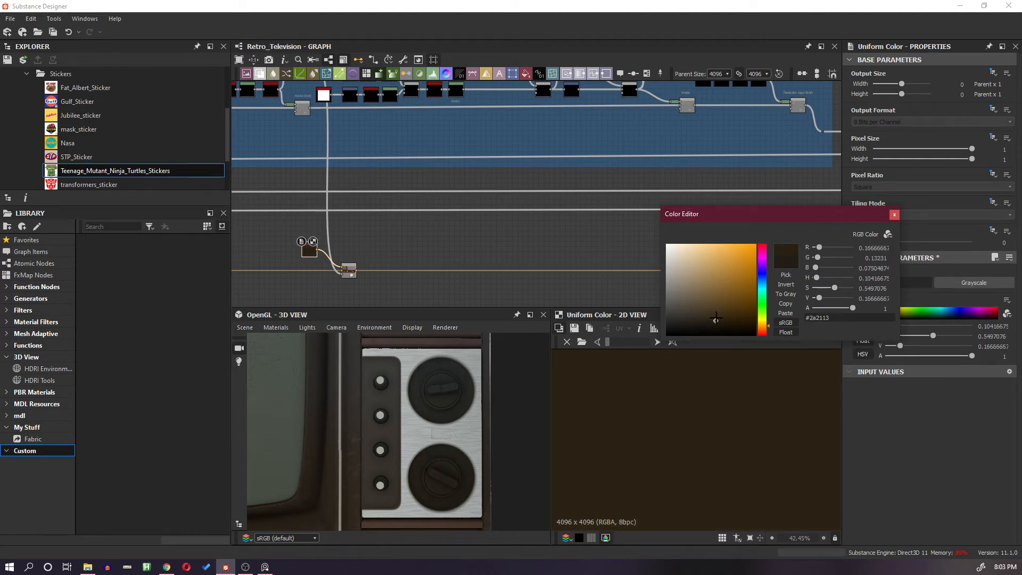
left_click(722, 324)
left_click(720, 319)
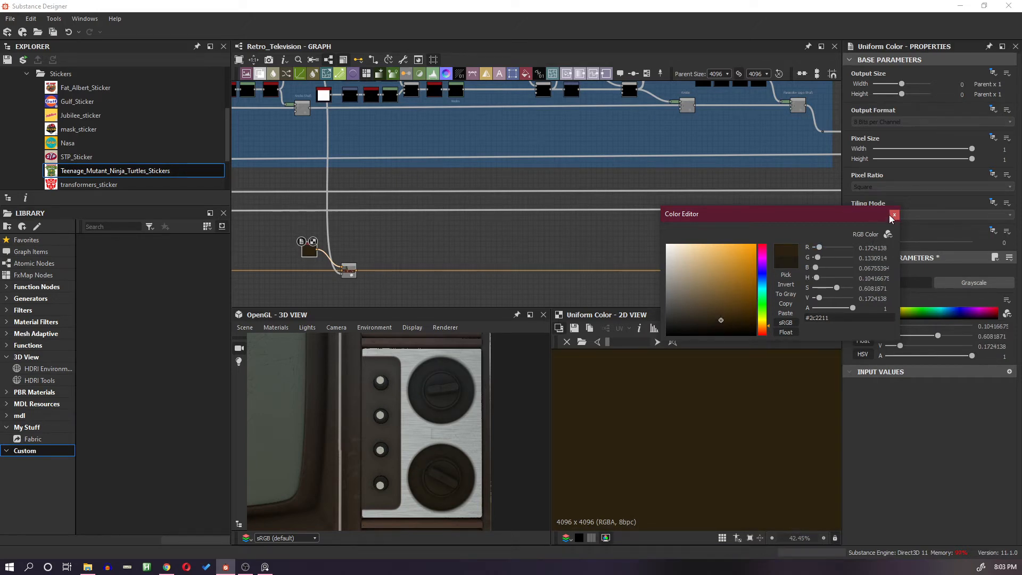
left_click(719, 317)
left_click(719, 319)
left_click(720, 318)
left_click(894, 215)
mouse_move(467, 437)
left_mouse_down()
mouse_move(463, 426)
mouse_move(452, 448)
left_mouse_up()
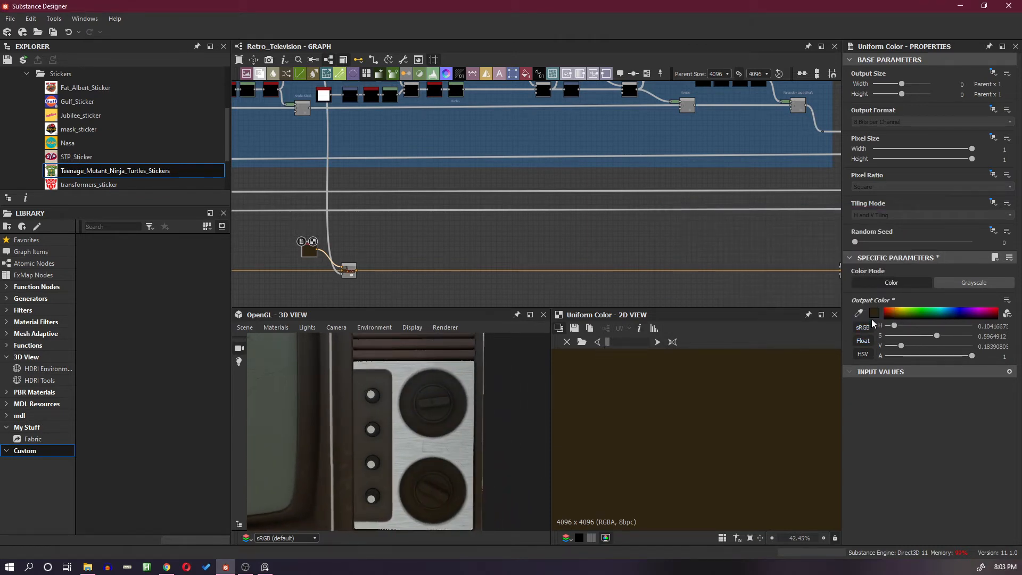
Insert a Blend node into the base color line and place it beneath the end of the knob mask chain.
scroll(691, 249, "down", 3)
middle_click_drag(684, 244, 527, 261)
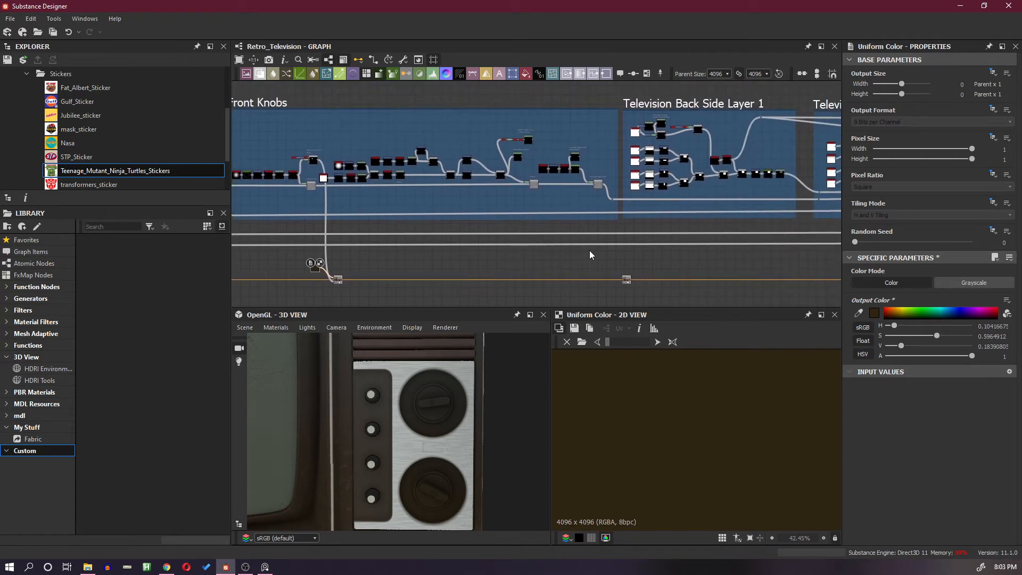
scroll(591, 254, "down", 2)
scroll(594, 255, "up", 2)
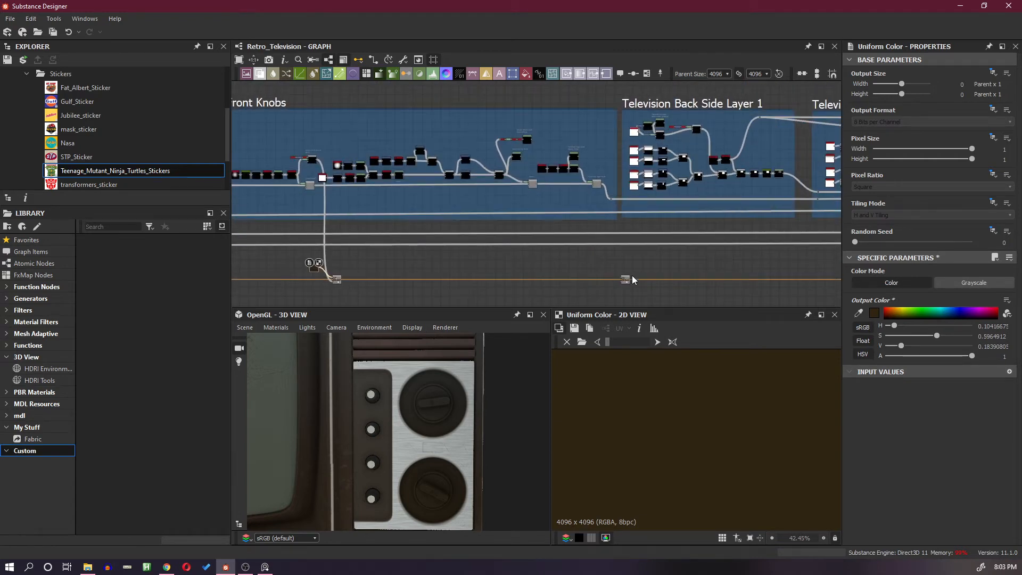
left_click_drag(633, 276, 638, 283)
key("space")
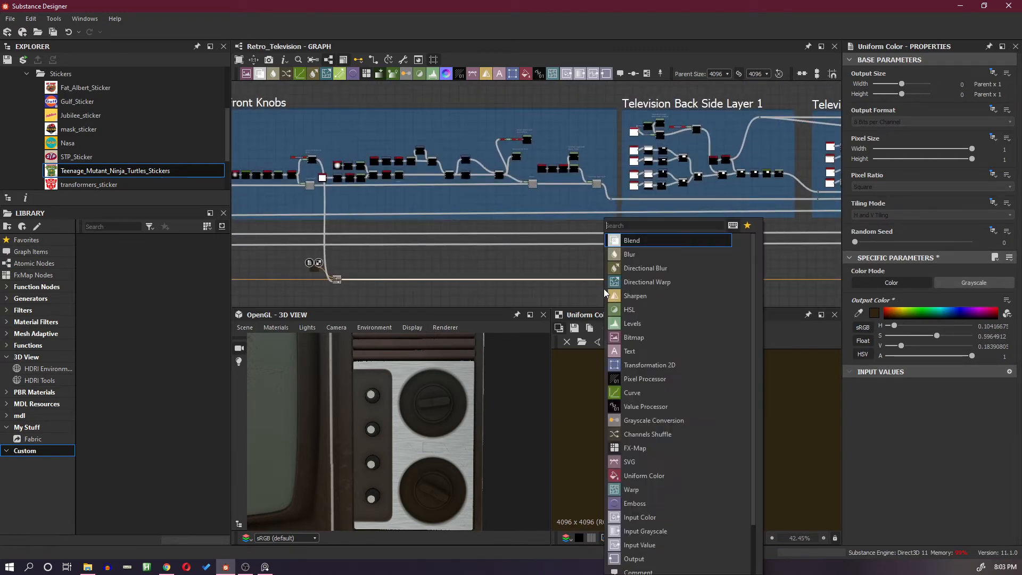
left_click(642, 244)
scroll(496, 251, "up", 1)
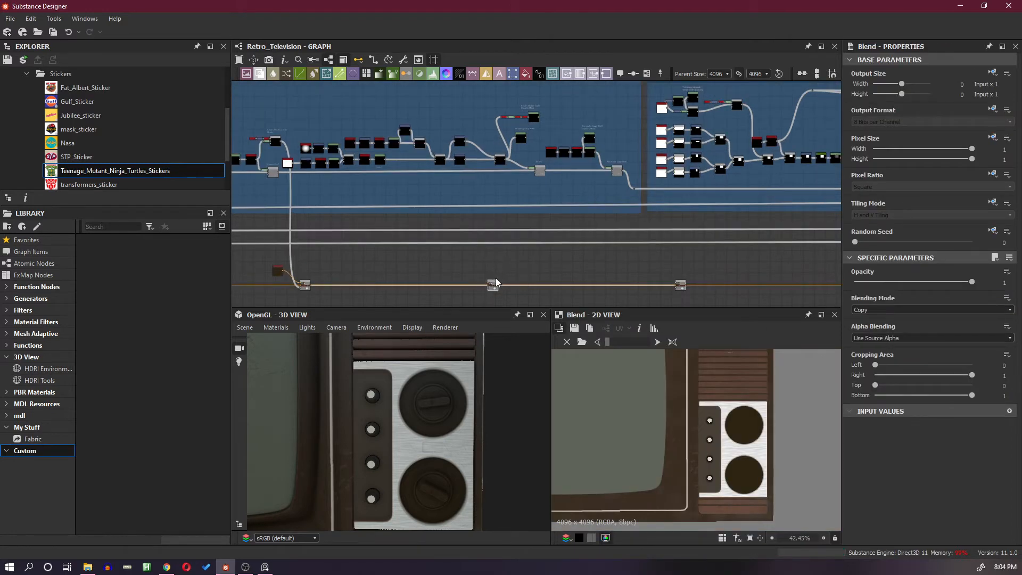
left_click_drag(521, 291, 565, 290)
Connect the uppermost Levels mask near the end of the knobs frame to the new Blend node's opacity input.
left_click(532, 120)
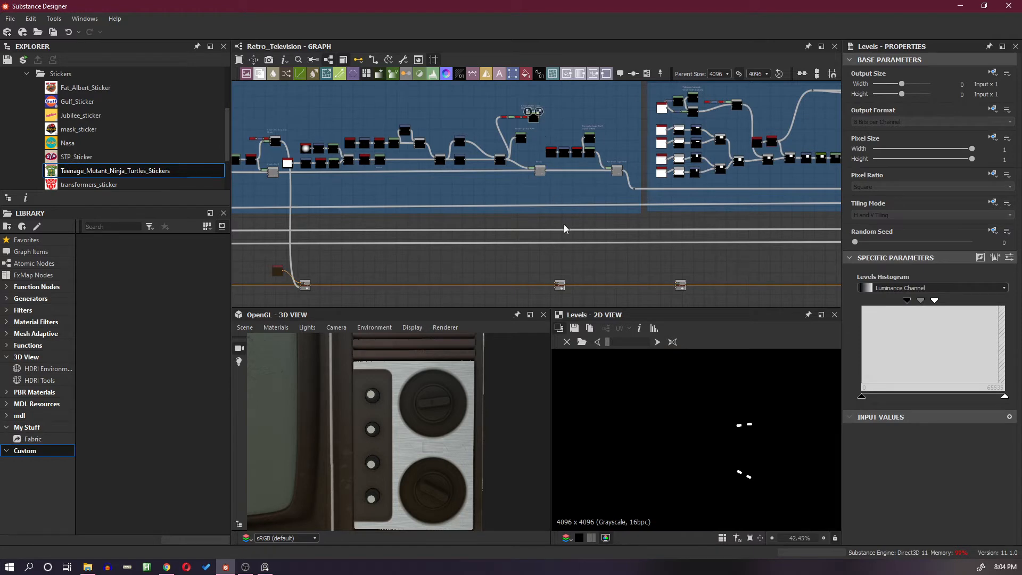
left_click_drag(539, 113, 557, 289)
scroll(563, 293, "up", 5)
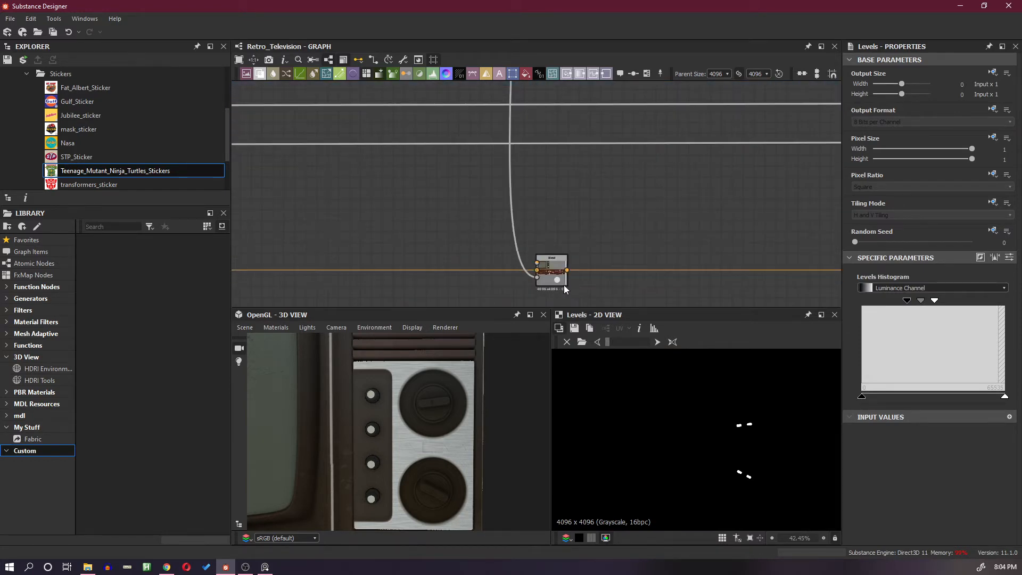
left_click(558, 274)
Add a black Uniform Color node and connect it to the new Blend node's foreground input.
left_click(452, 208)
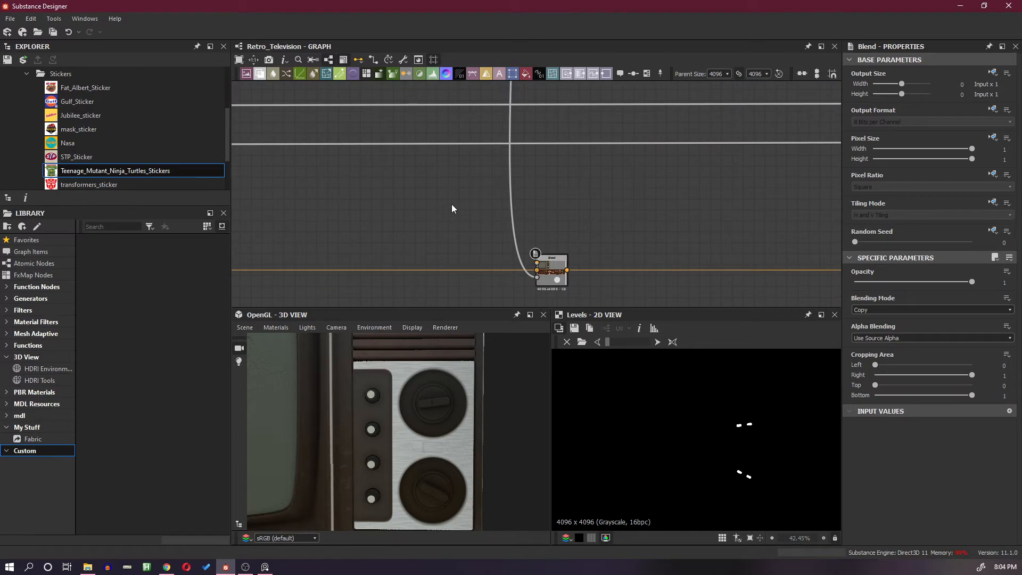
key("space")
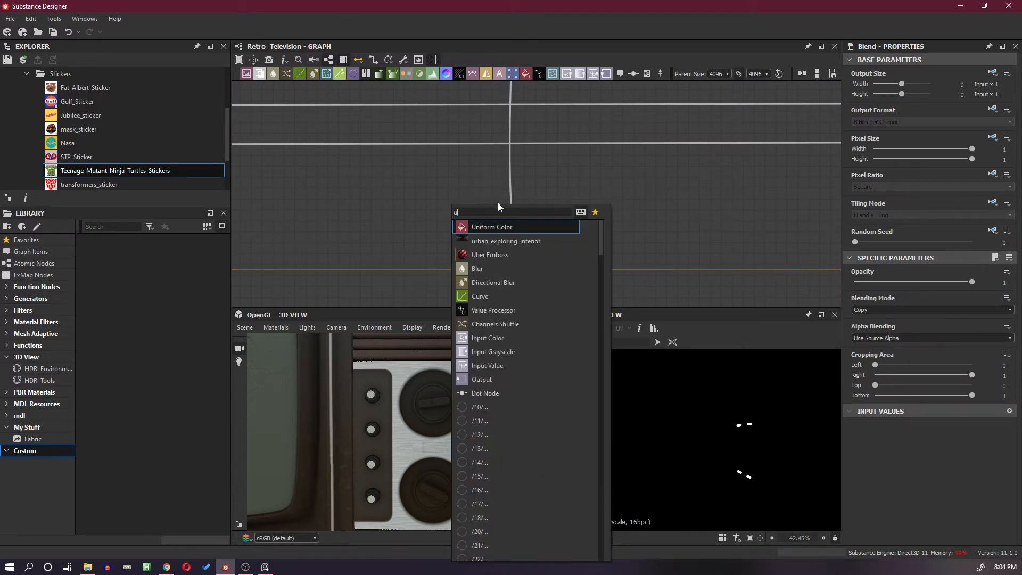
left_click(509, 226)
left_click_drag(468, 204, 537, 262)
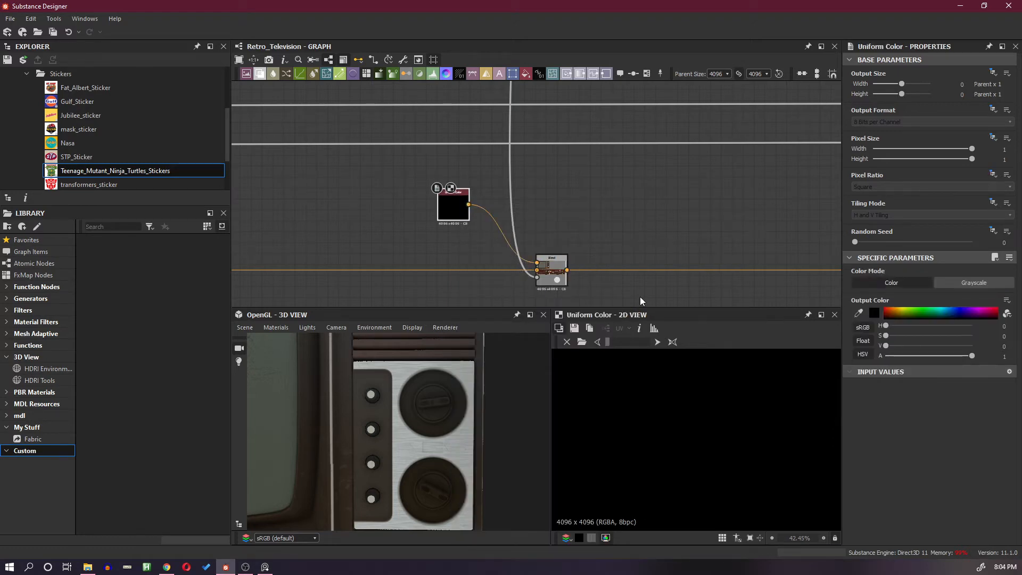
Delete the new Blend node's mask link and connect the neighbouring lower Levels mask to its opacity input instead.
scroll(486, 260, "down", 6)
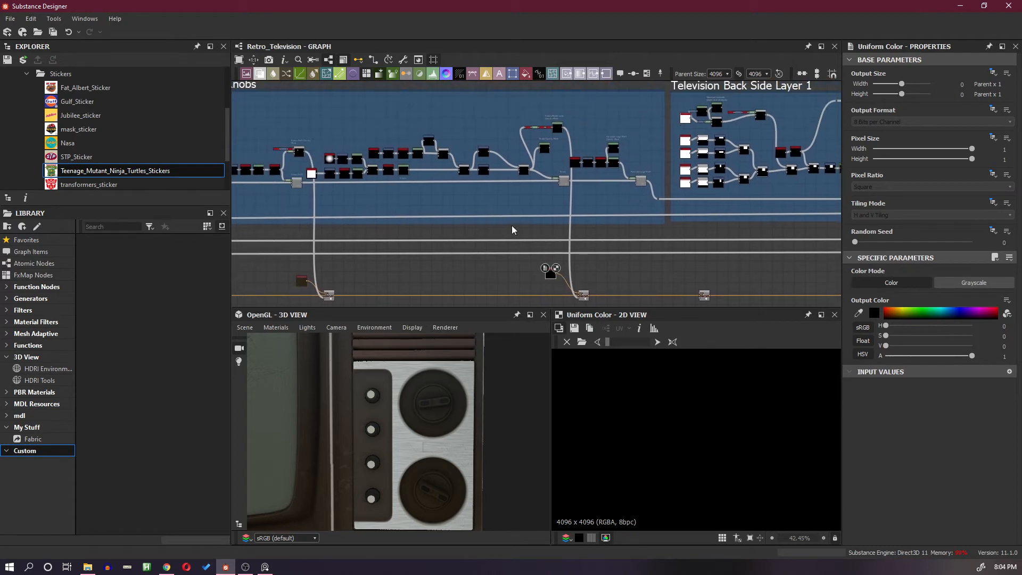
scroll(548, 146, "up", 6)
scroll(547, 163, "down", 5)
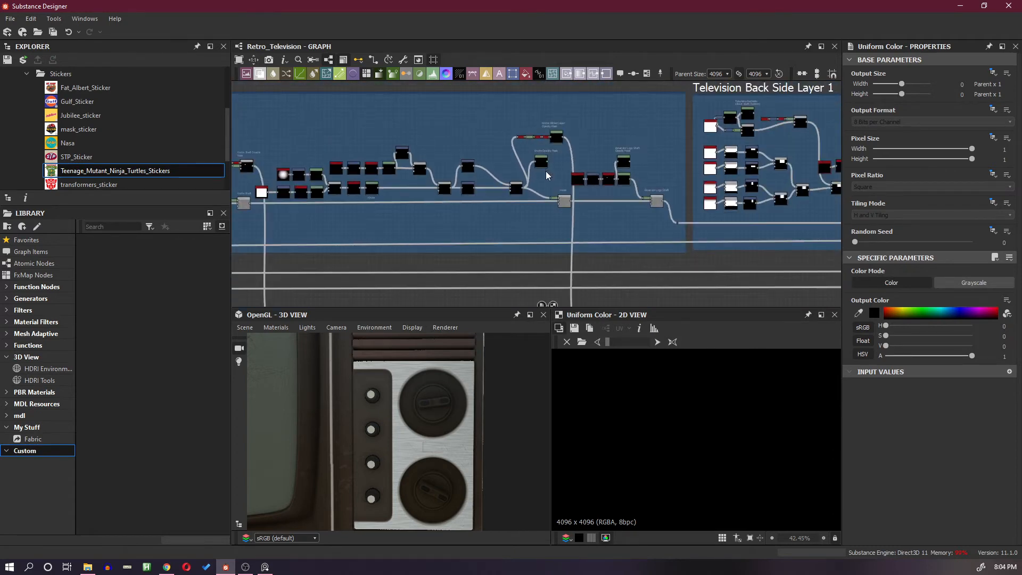
middle_click_drag(595, 205, 574, 150)
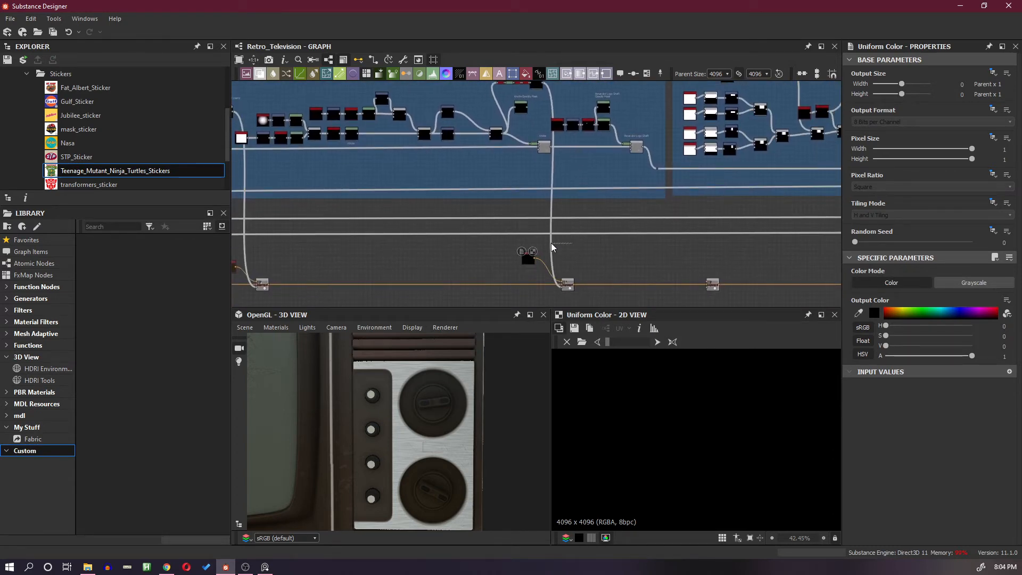
key("Delete")
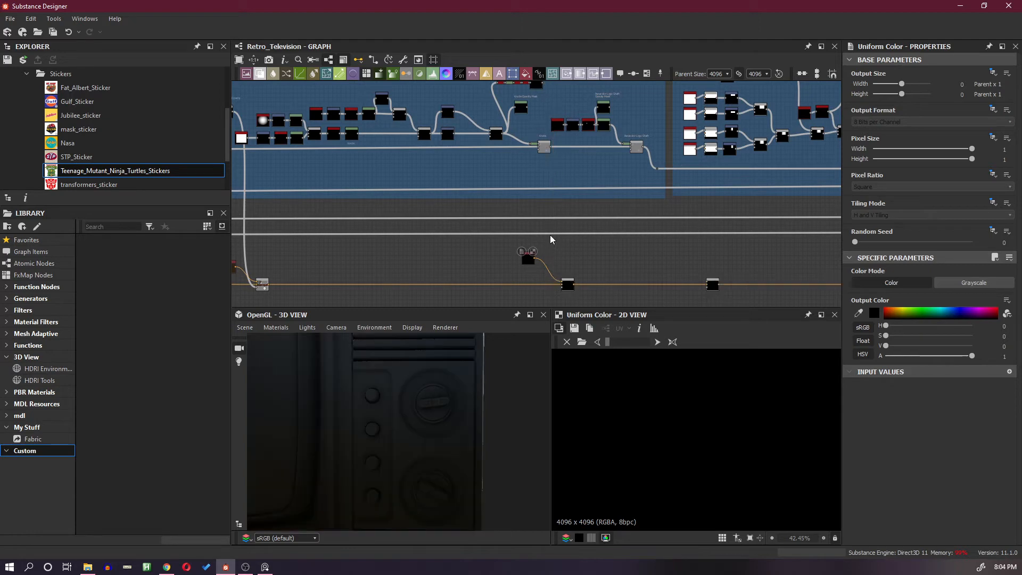
middle_click_drag(554, 154, 558, 185)
scroll(540, 139, "up", 2)
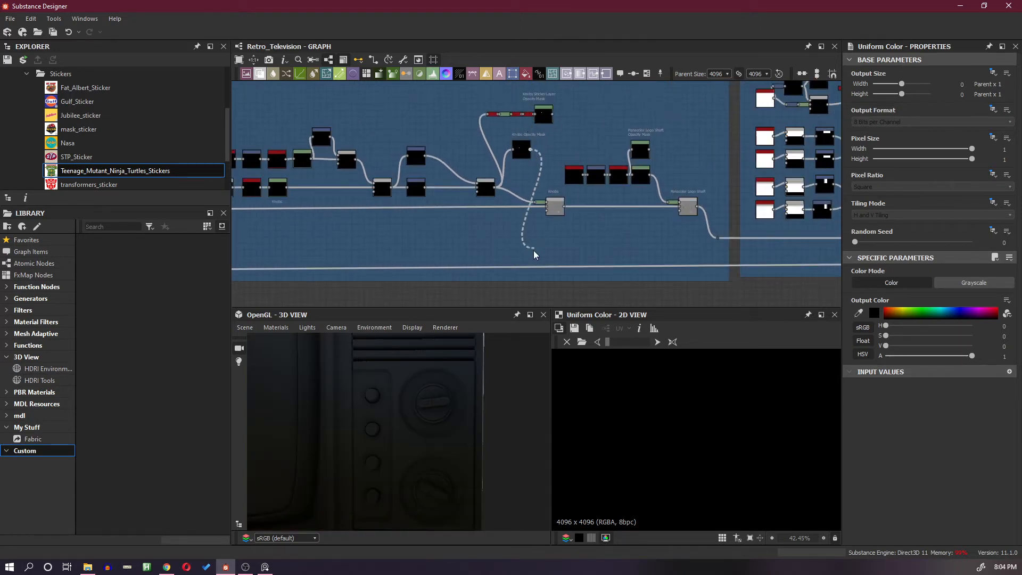
middle_click_drag(550, 253, 550, 118)
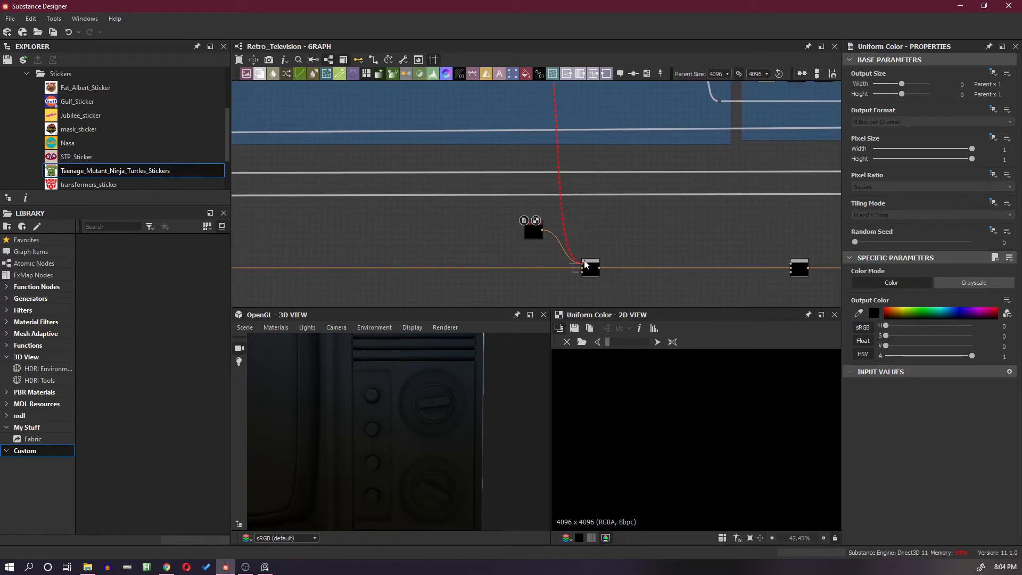
left_click_drag(584, 263, 584, 264)
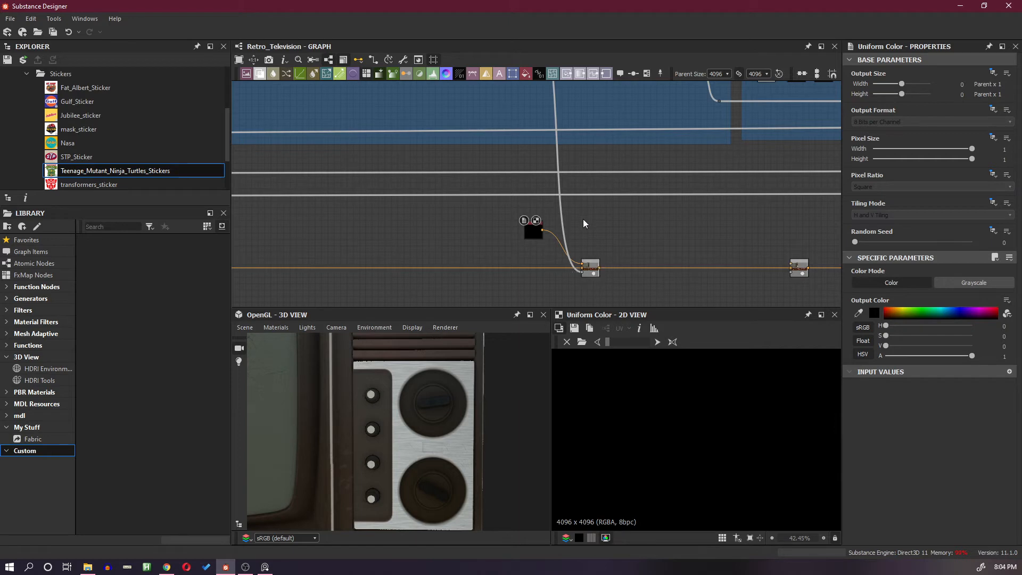
Examine the knobs' coloring on the 3D model and preview the Levels mask in the middle of the knobs node chain.
left_click_drag(447, 411, 459, 394)
scroll(460, 384, "up", 2)
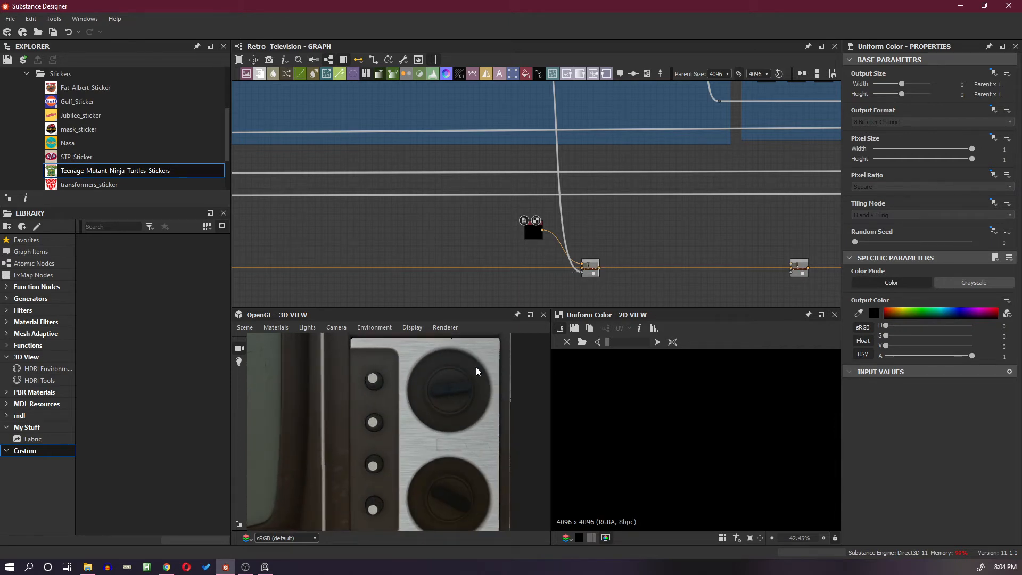
scroll(514, 237, "down", 3)
middle_click_drag(513, 235, 598, 266)
scroll(592, 177, "up", 1)
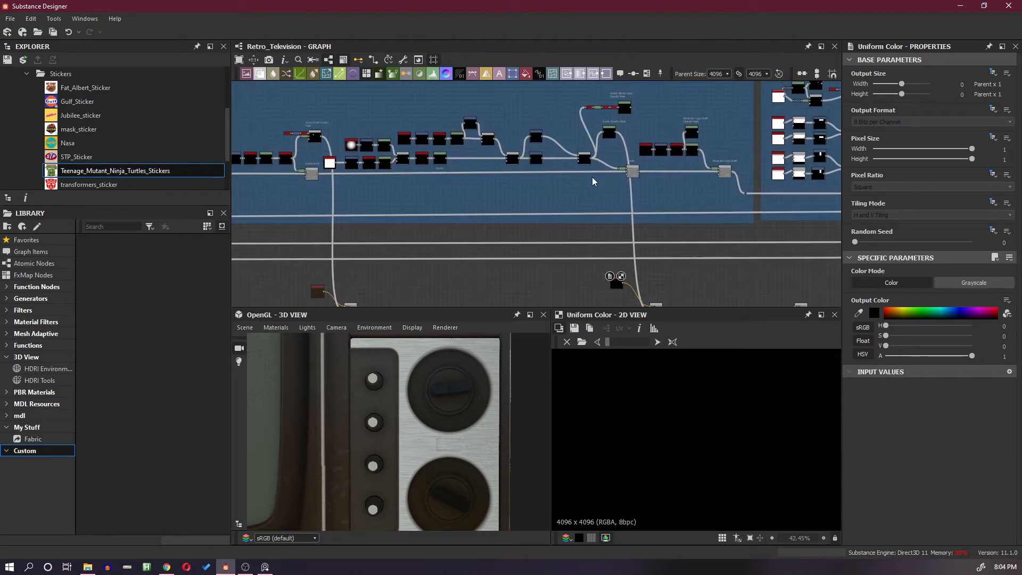
middle_click_drag(565, 176, 626, 158)
middle_click_drag(613, 264, 599, 253)
left_click_drag(462, 410, 462, 407)
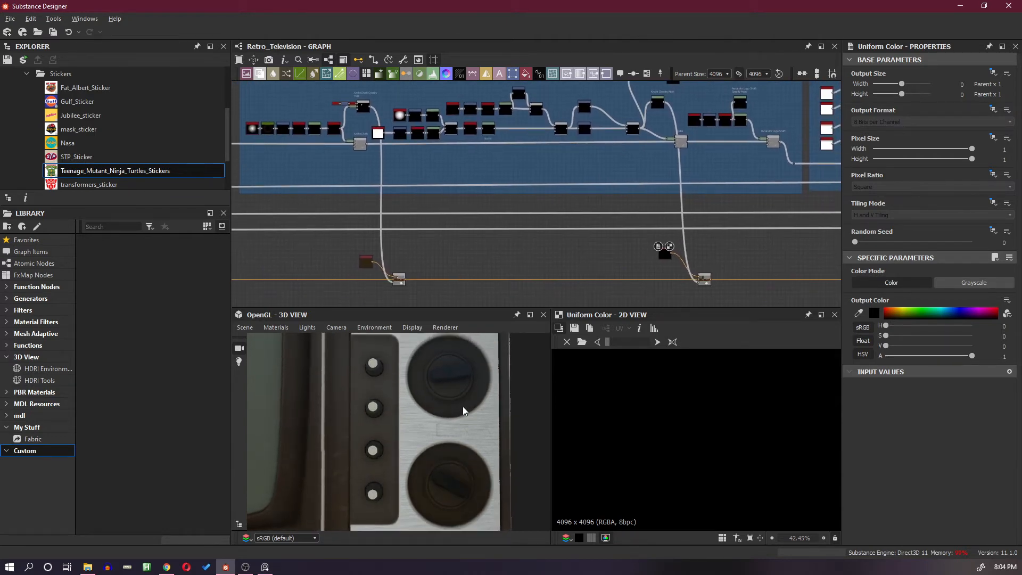
scroll(461, 424, "up", 2)
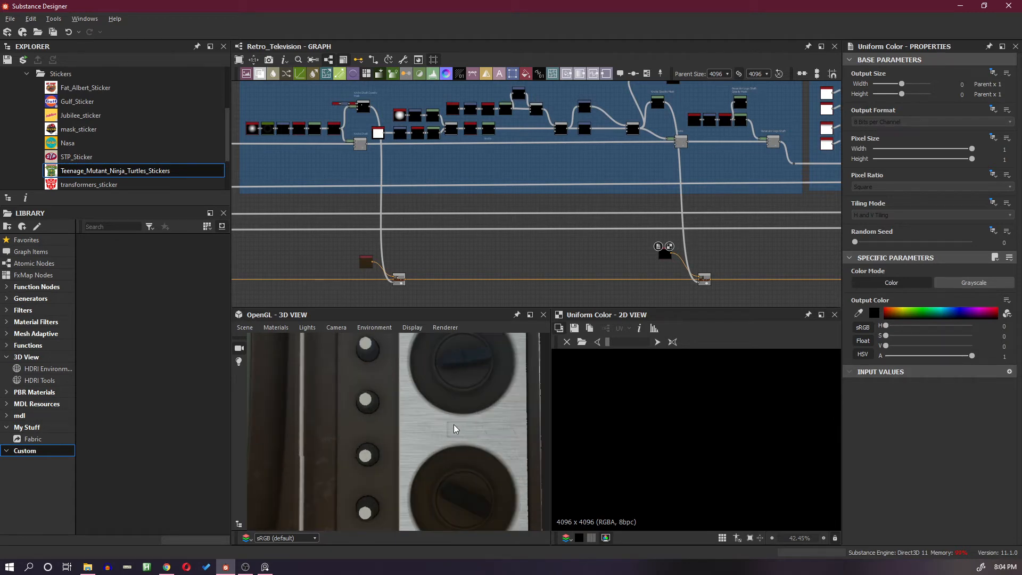
middle_click_drag(454, 423, 420, 401)
scroll(441, 421, "up", 3)
left_click_drag(442, 417, 441, 412)
scroll(525, 222, "down", 1)
middle_click_drag(509, 217, 518, 232)
scroll(508, 151, "up", 1)
left_click(516, 141)
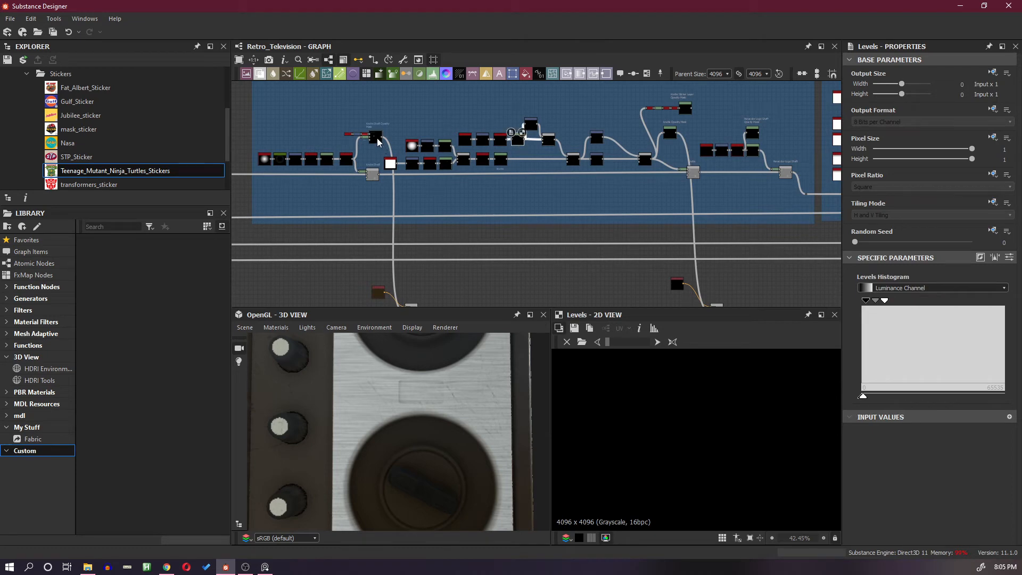
Disconnect the second Blend node's mask and add a dot node on the first Blend's mask link, placed below that Blend.
middle_click_drag(584, 237, 599, 208)
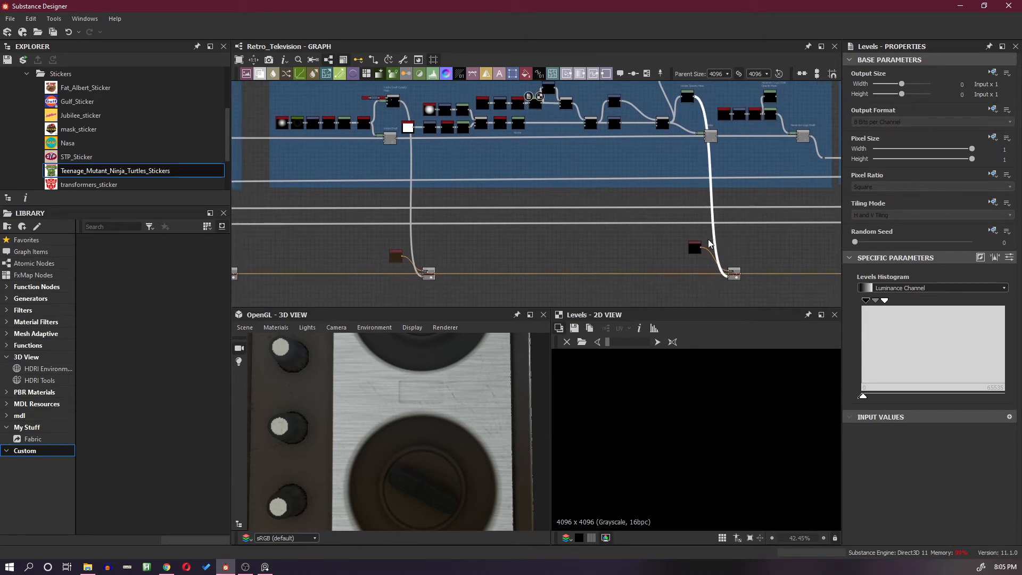
scroll(397, 257, "up", 3)
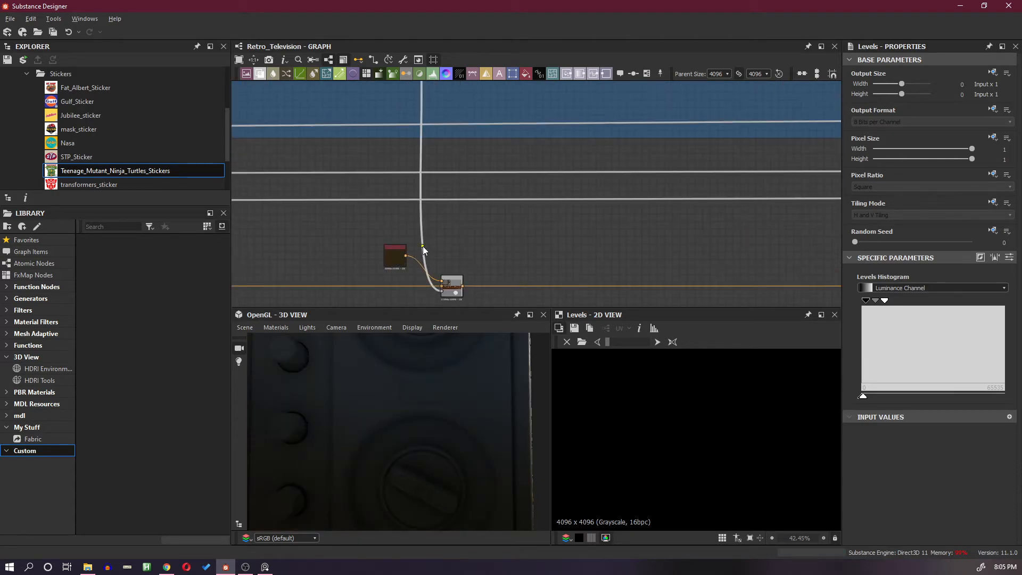
left_click_drag(423, 246, 420, 302, "alt")
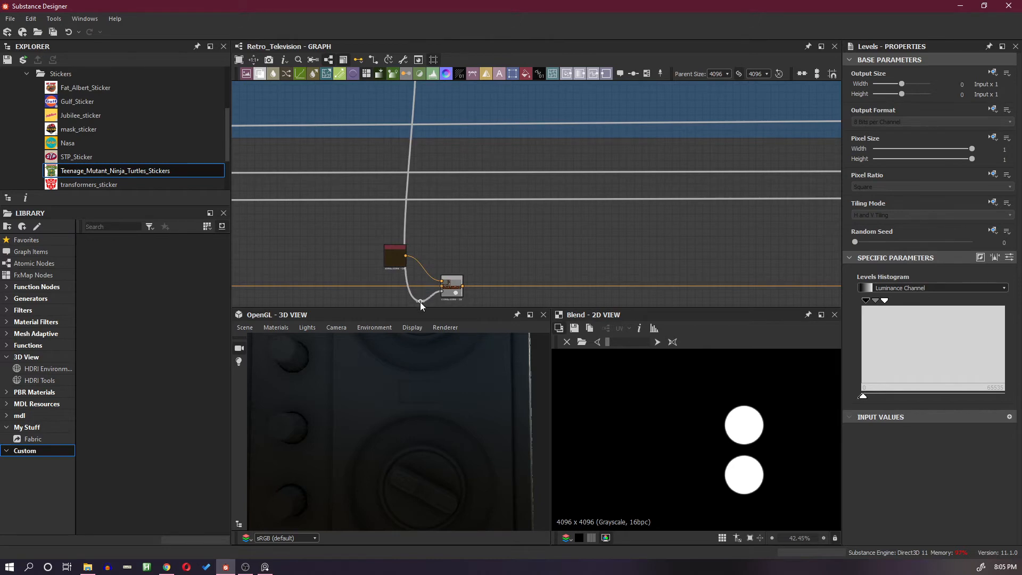
middle_click_drag(420, 301, 395, 265)
Route the knob circle mask from the first dot through a second dot into the black color Blend's opacity input.
left_click_drag(391, 265, 615, 281)
scroll(686, 271, "down", 3)
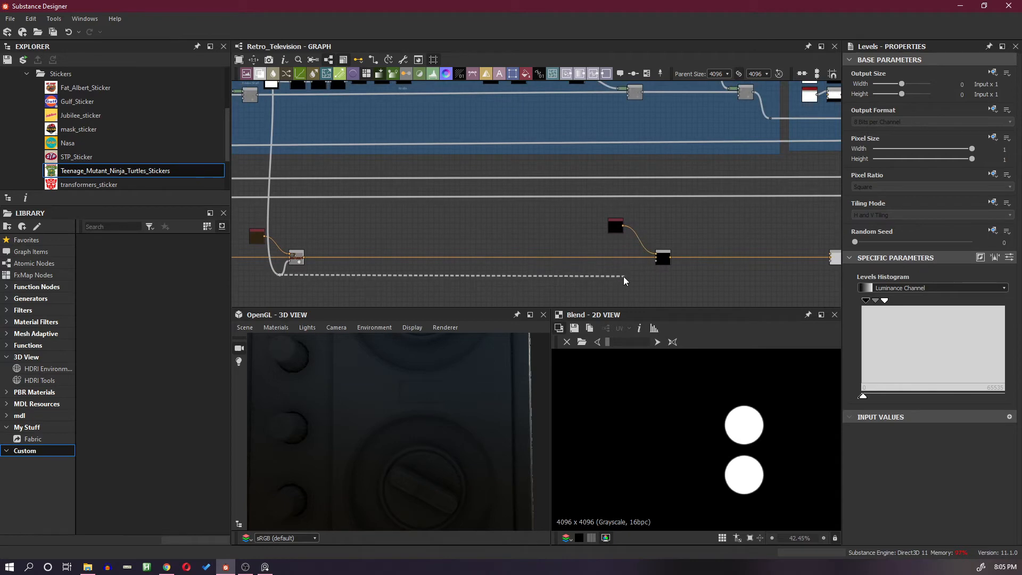
left_click(621, 275, "alt")
left_click_drag(658, 264, 657, 261)
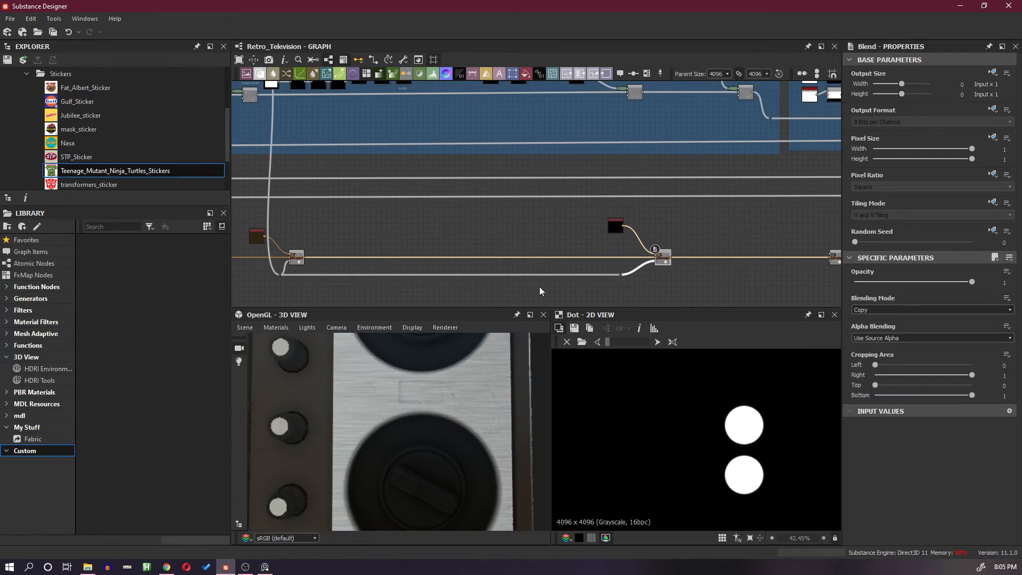
Insert a Levels node into the mask link between the two dot nodes.
scroll(582, 286, "up", 2)
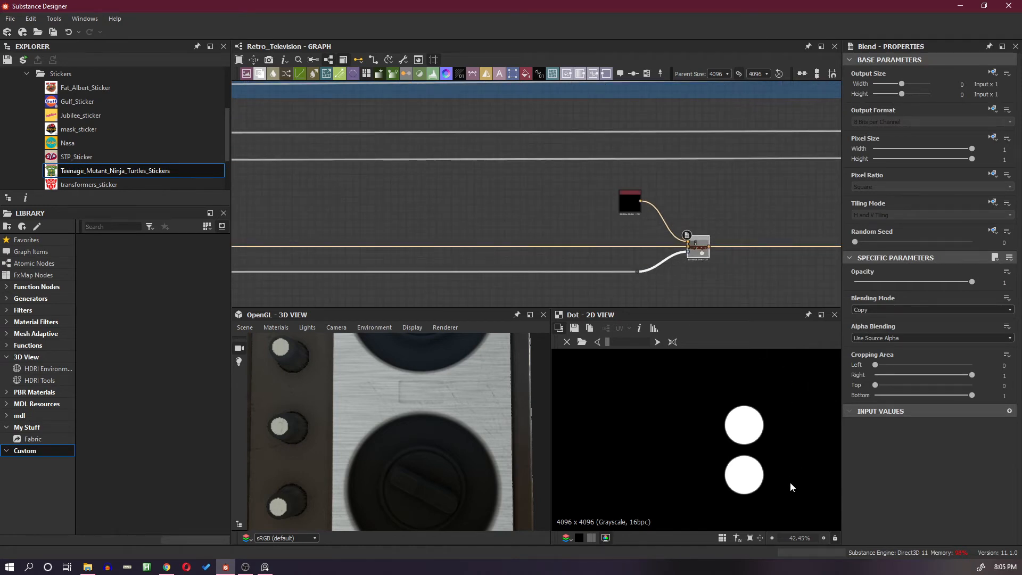
scroll(790, 483, "up", 2)
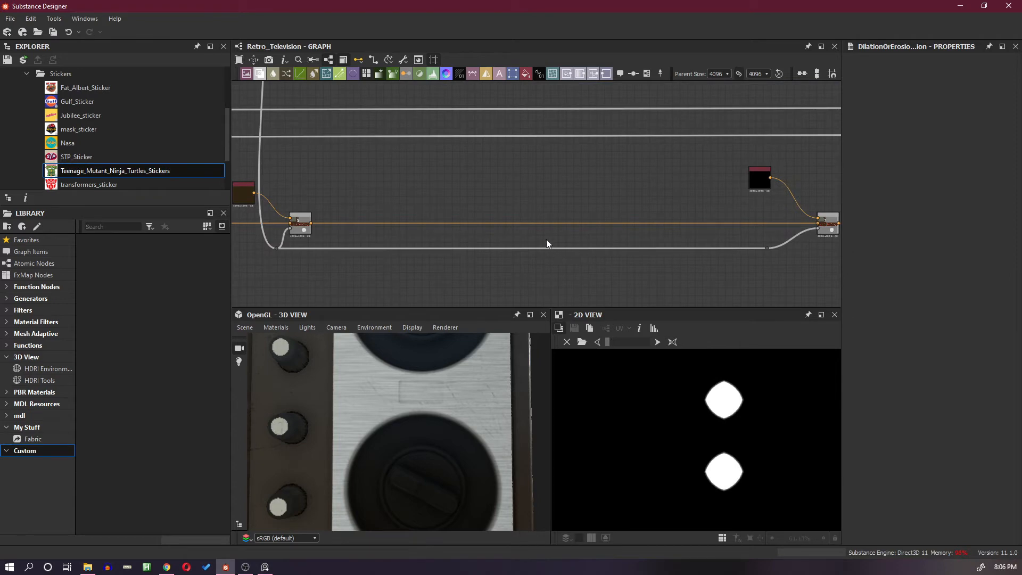
key("space")
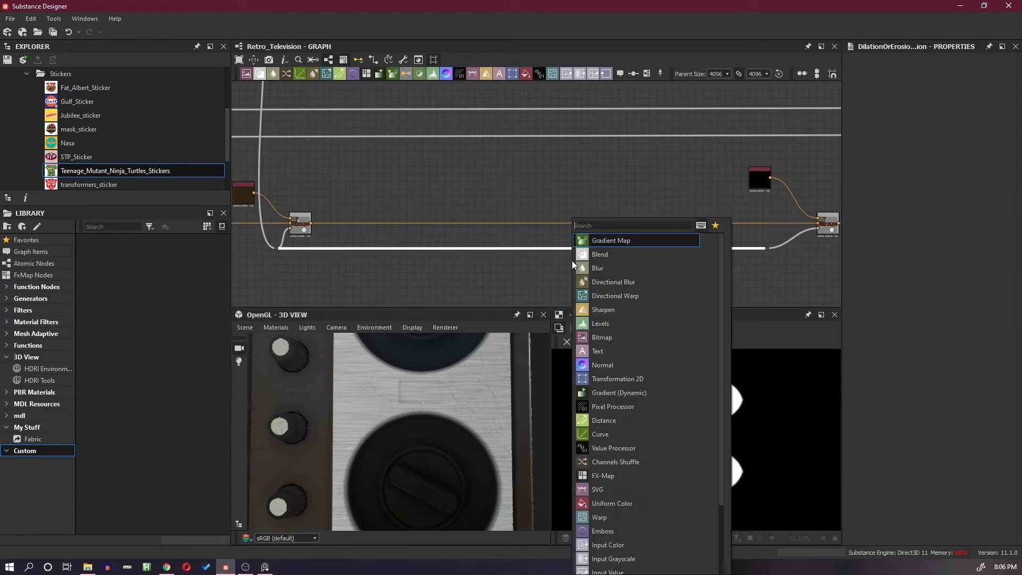
left_click(618, 323)
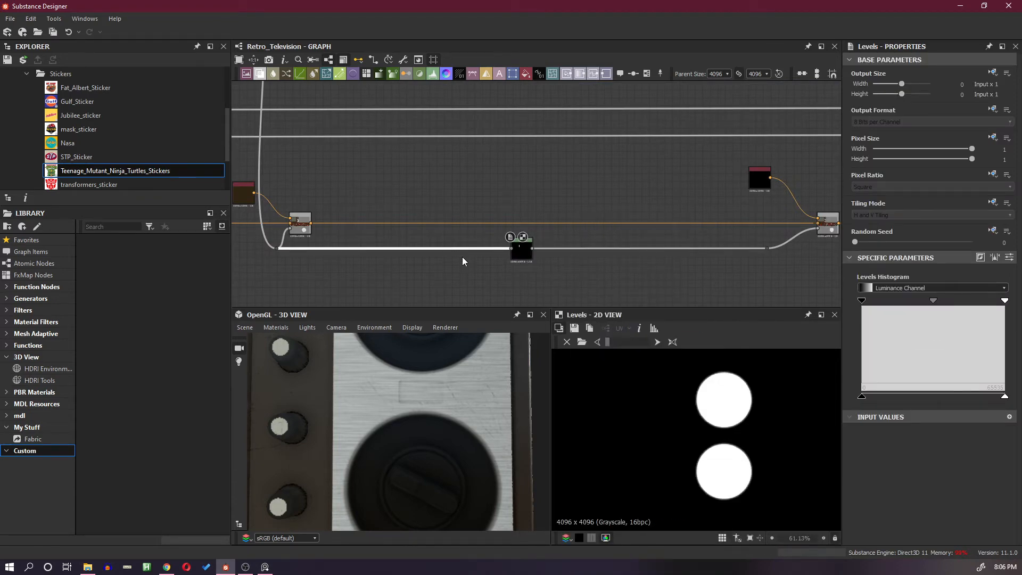
Insert a Blur HQ Grayscale node before the Levels node on the knob mask link, with quality 1 and intensity 2.32.
key("space")
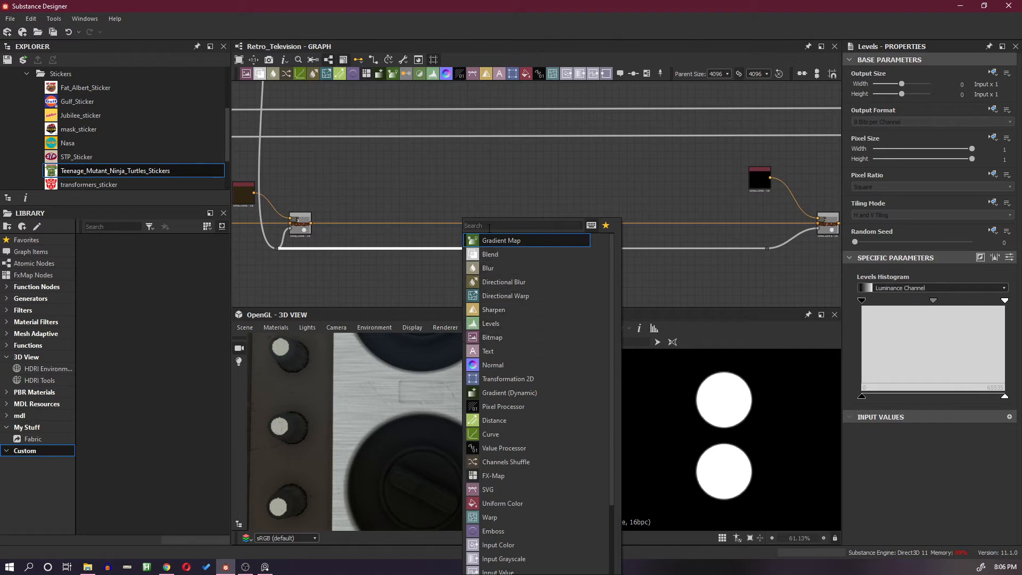
type("blur")
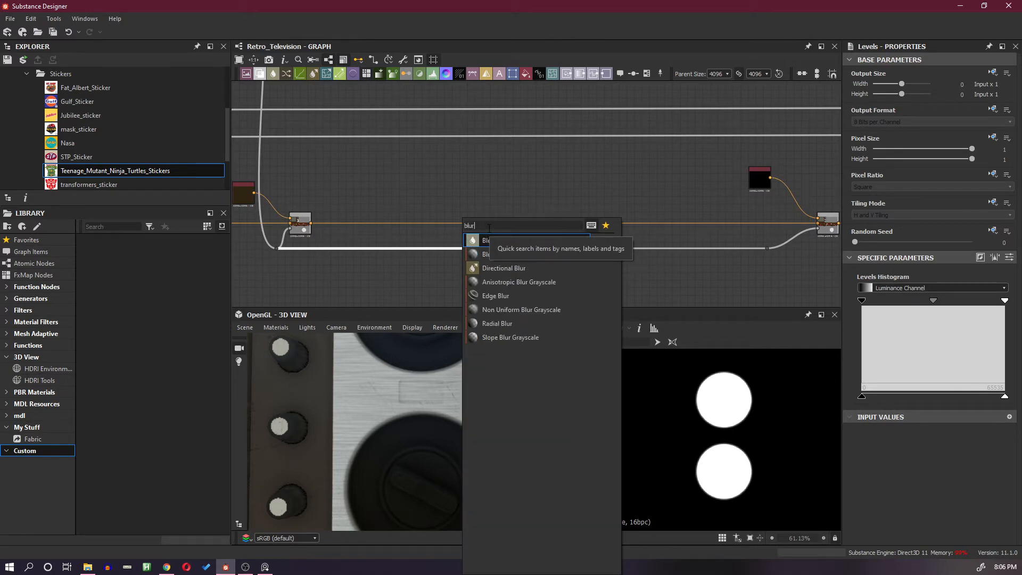
left_click(536, 256)
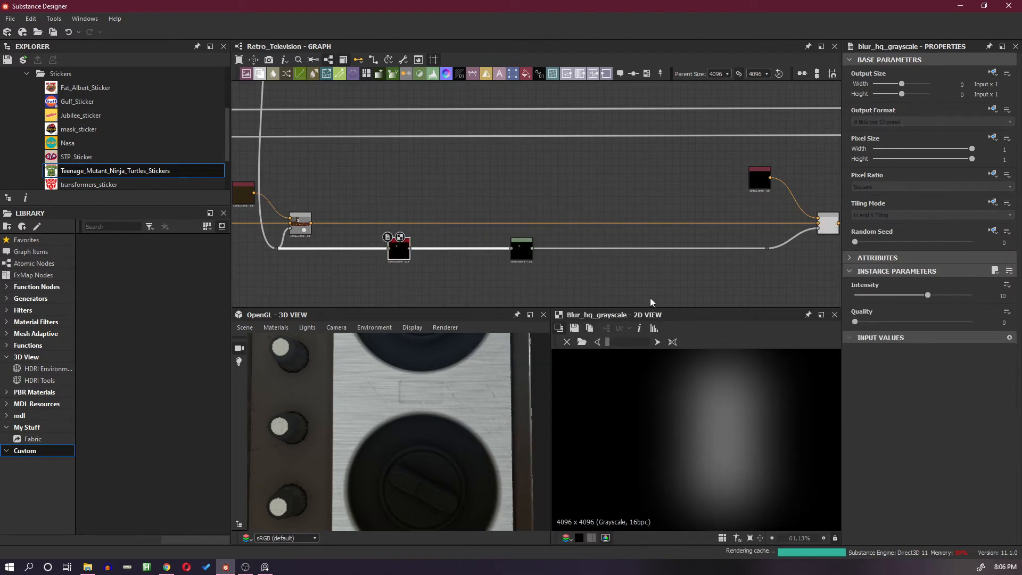
left_click_drag(855, 321, 994, 332)
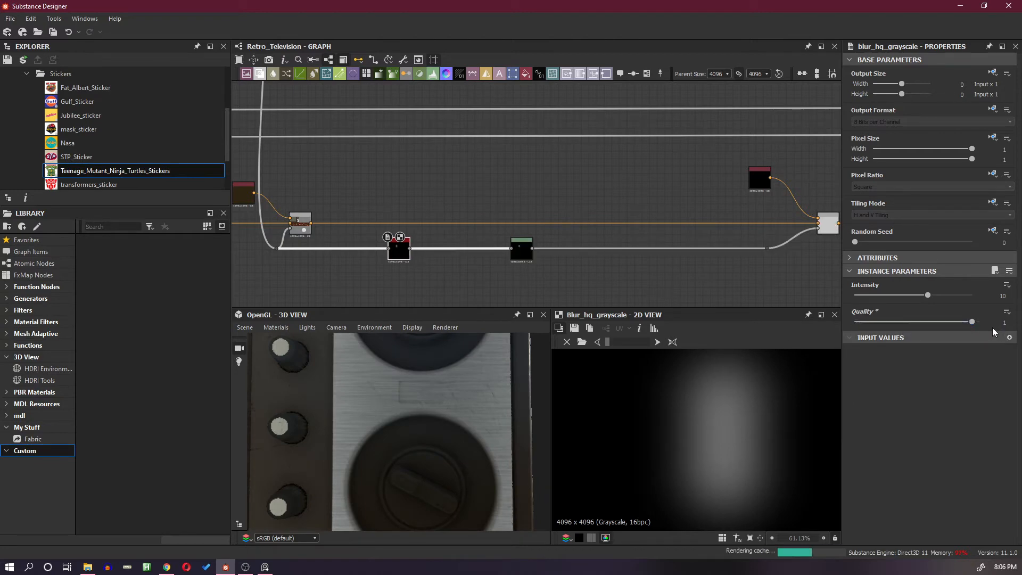
left_click_drag(928, 295, 871, 296)
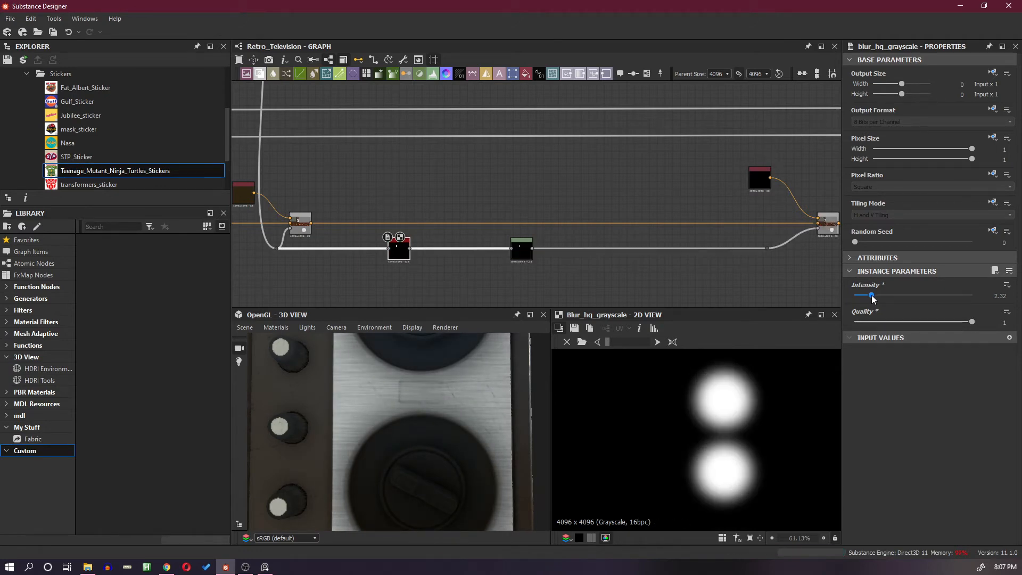
Raise the Levels node's black input point almost to the white point to shrink and sharpen the blurred circle mask.
left_click(521, 249)
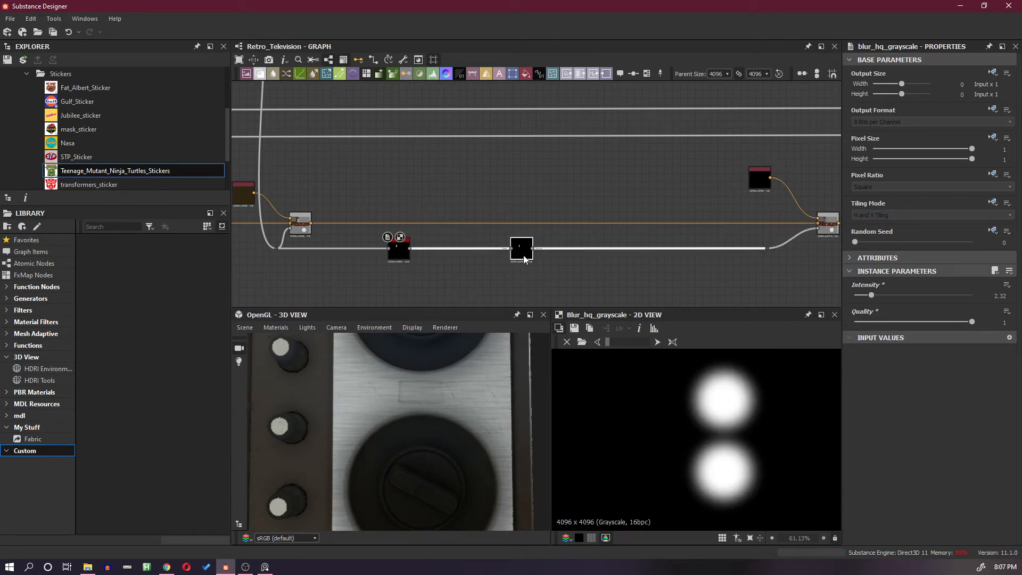
left_click_drag(863, 301, 982, 306)
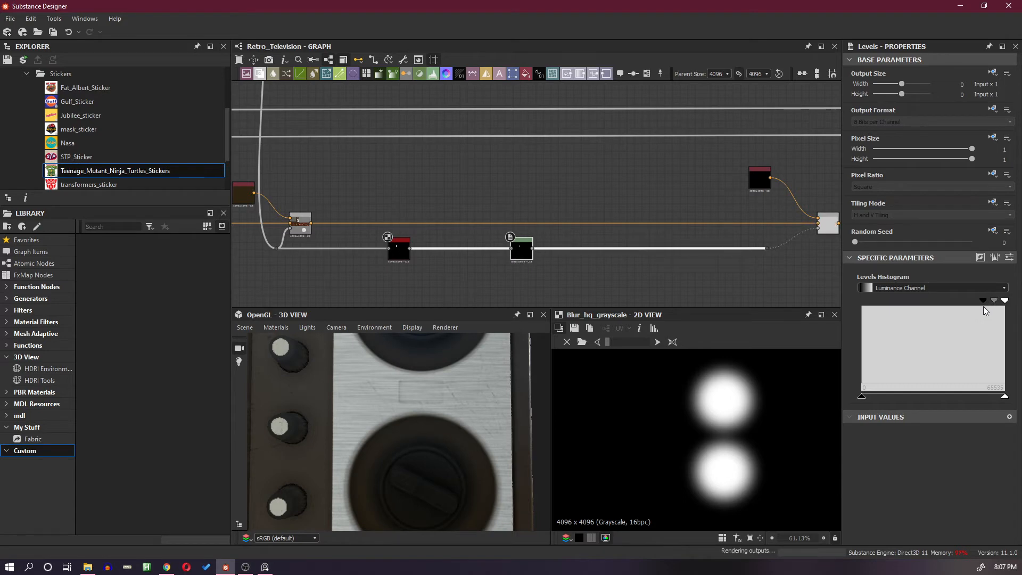
double_click(525, 257)
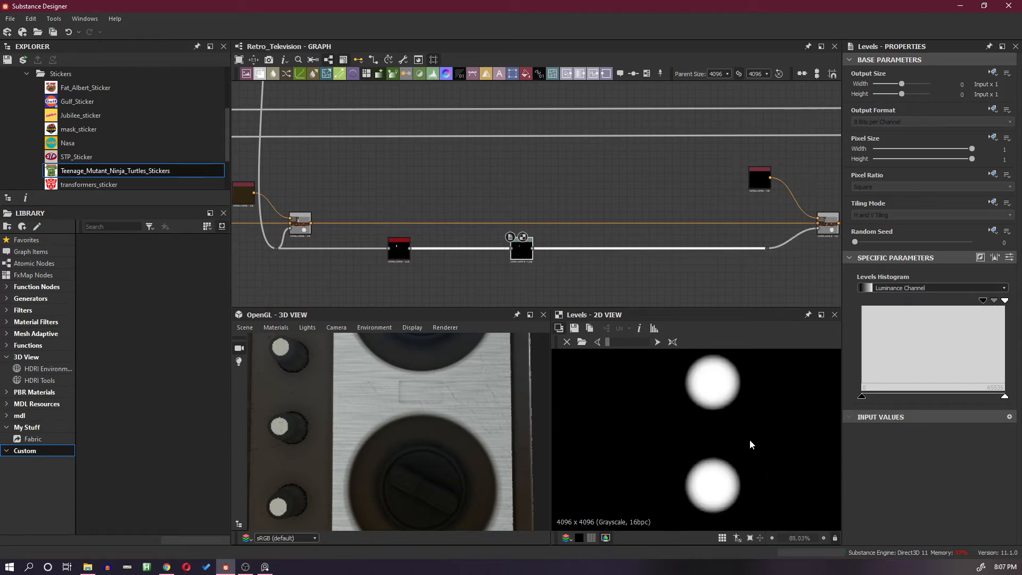
scroll(749, 439, "up", 2)
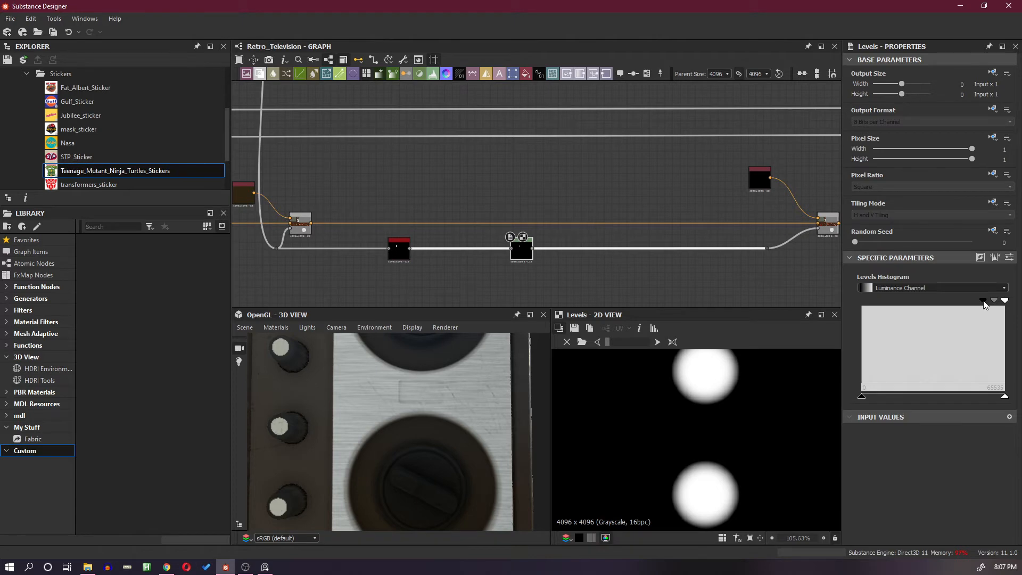
left_click_drag(986, 303, 999, 305)
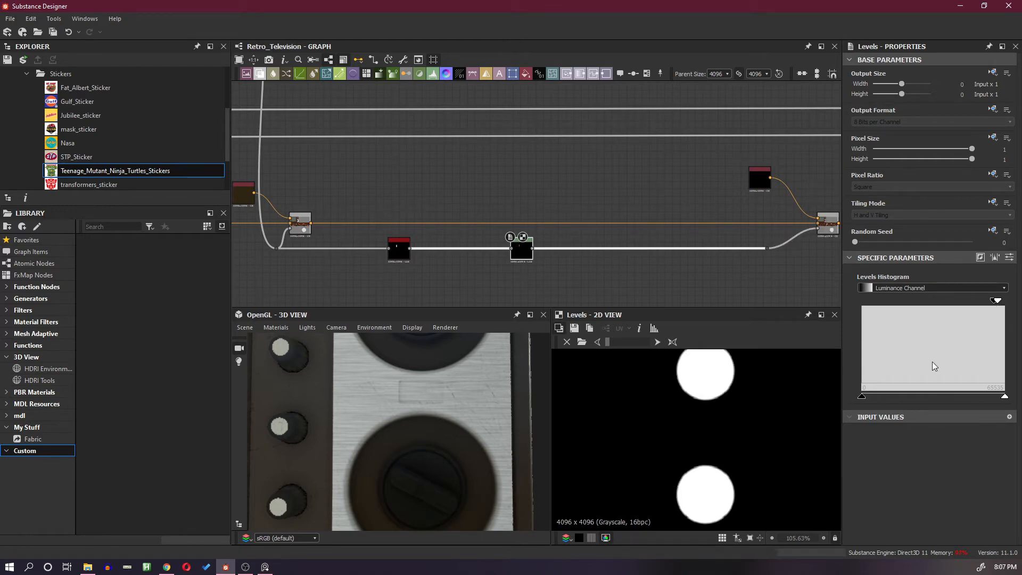
Examine the circle mask's edge up close and the black center coloring of the large dials on the 3D model.
scroll(706, 370, "up", 5)
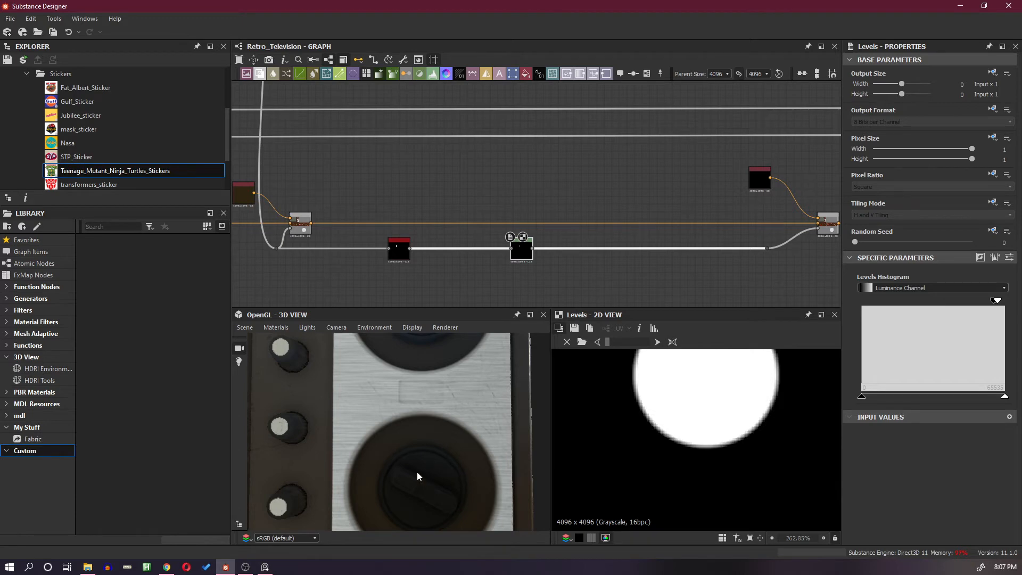
left_click_drag(417, 472, 438, 449)
scroll(438, 450, "up", 3)
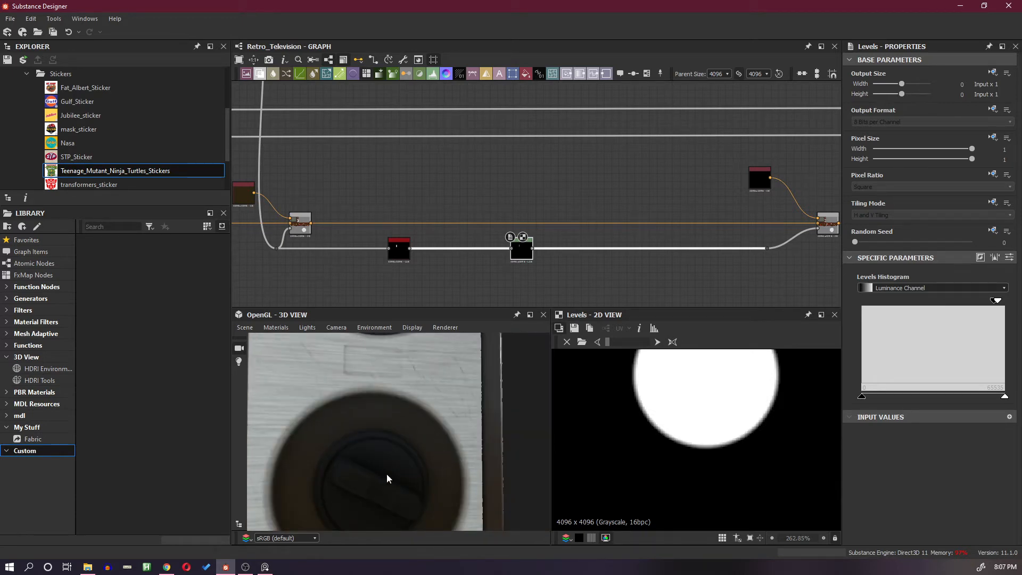
scroll(392, 469, "up", 2)
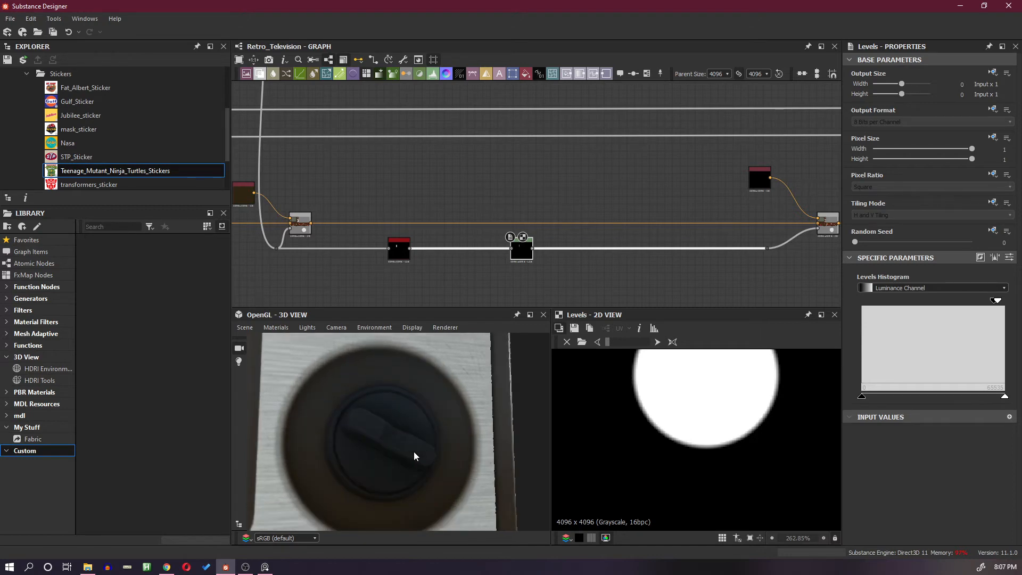
scroll(415, 456, "up", 2)
scroll(414, 452, "down", 2)
left_click_drag(432, 454, 431, 455)
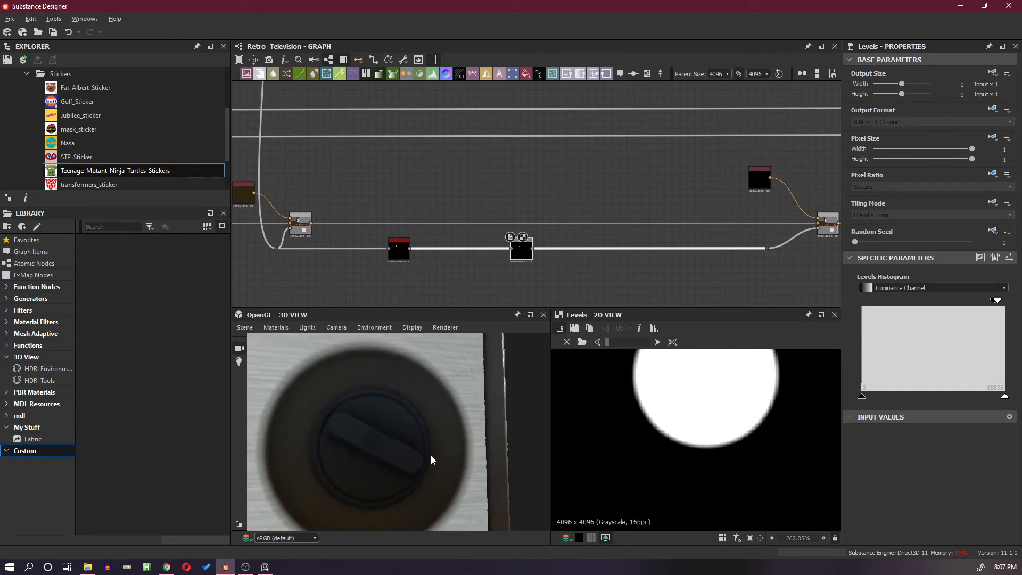
scroll(395, 425, "down", 3)
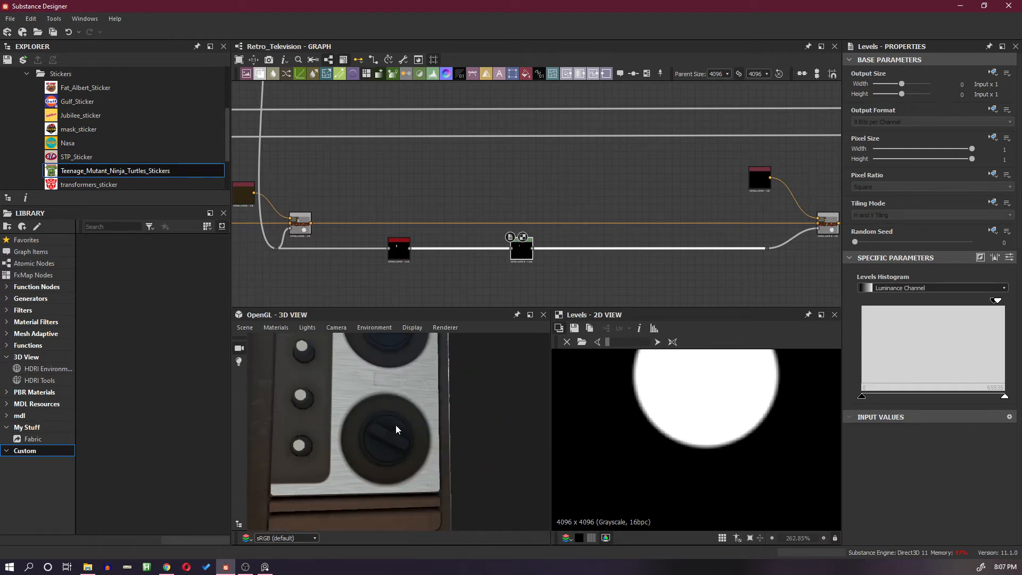
left_click_drag(395, 425, 398, 397)
scroll(609, 286, "down", 4)
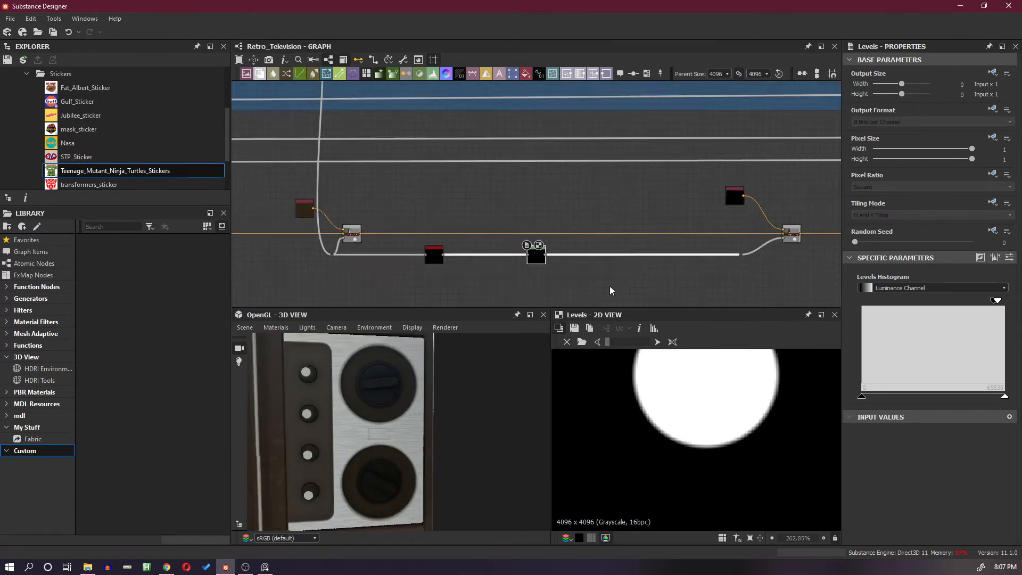
middle_click_drag(635, 272, 589, 274)
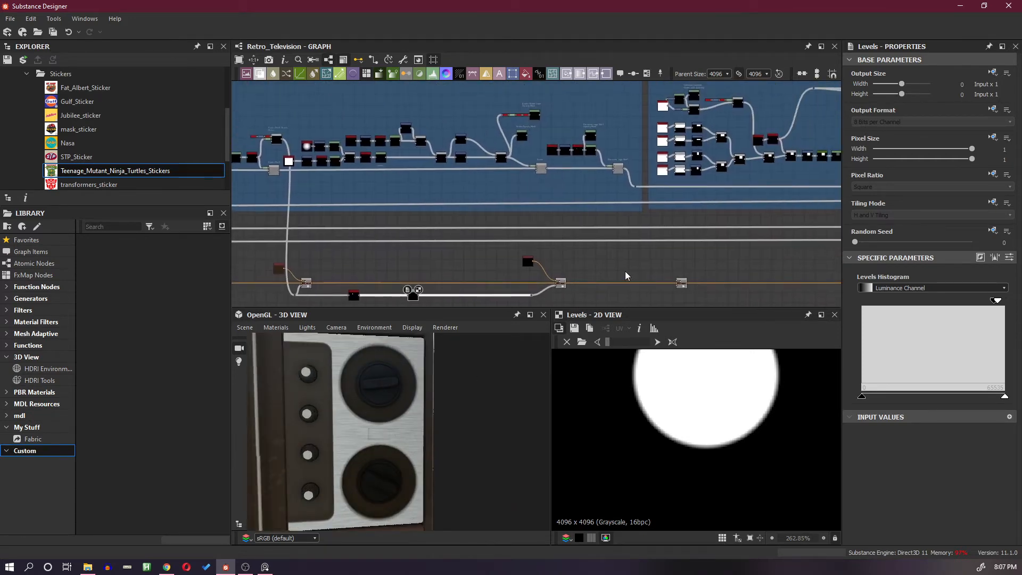
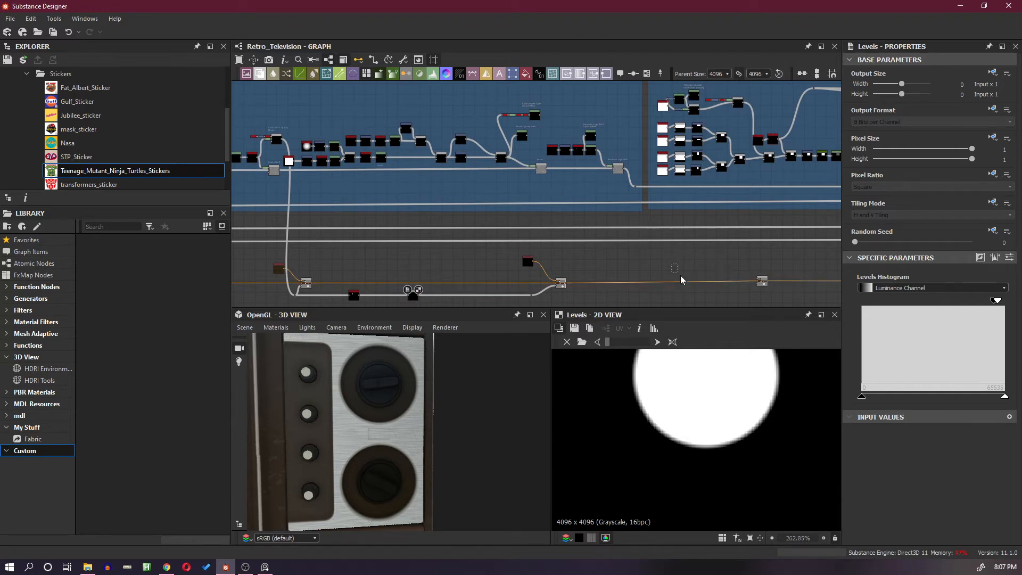
key("space")
left_click(751, 257)
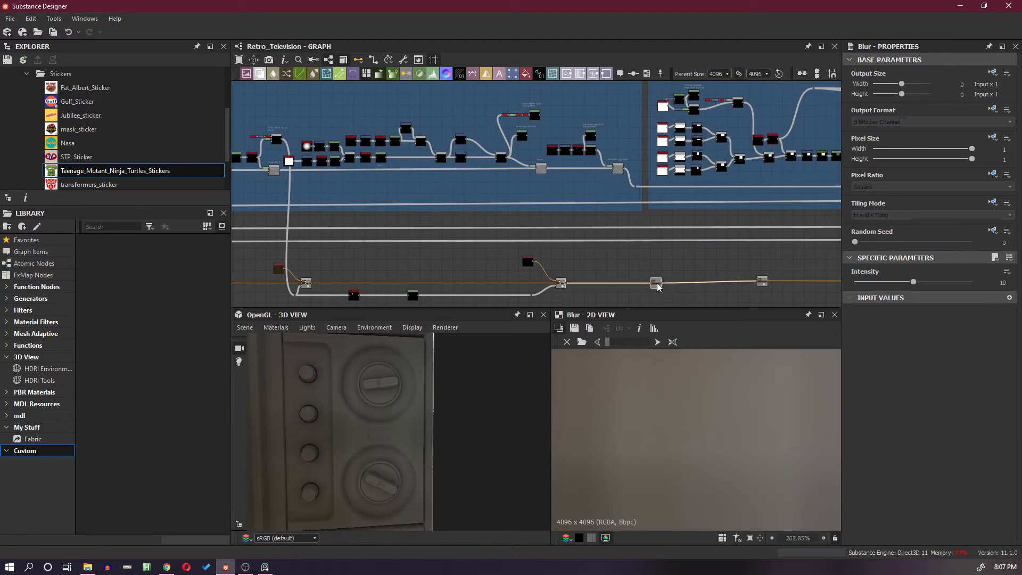
left_click_drag(659, 287, 638, 287)
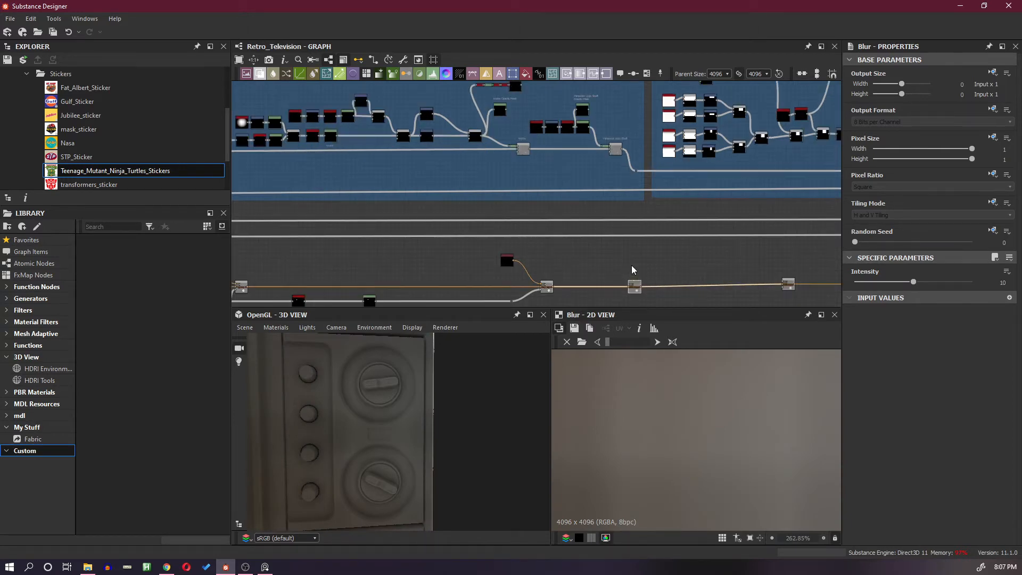
scroll(583, 144, "up", 2)
left_click_drag(589, 107, 601, 273)
middle_click_drag(597, 270, 605, 190)
left_click_drag(604, 190, 631, 247)
scroll(630, 248, "up", 3)
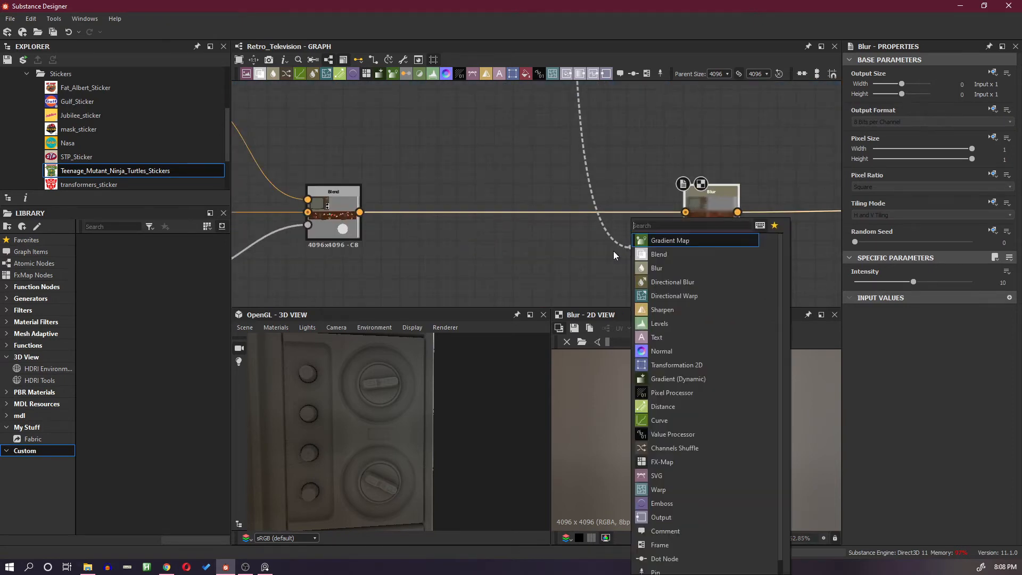
left_click(613, 250)
left_click(705, 219)
key("Delete")
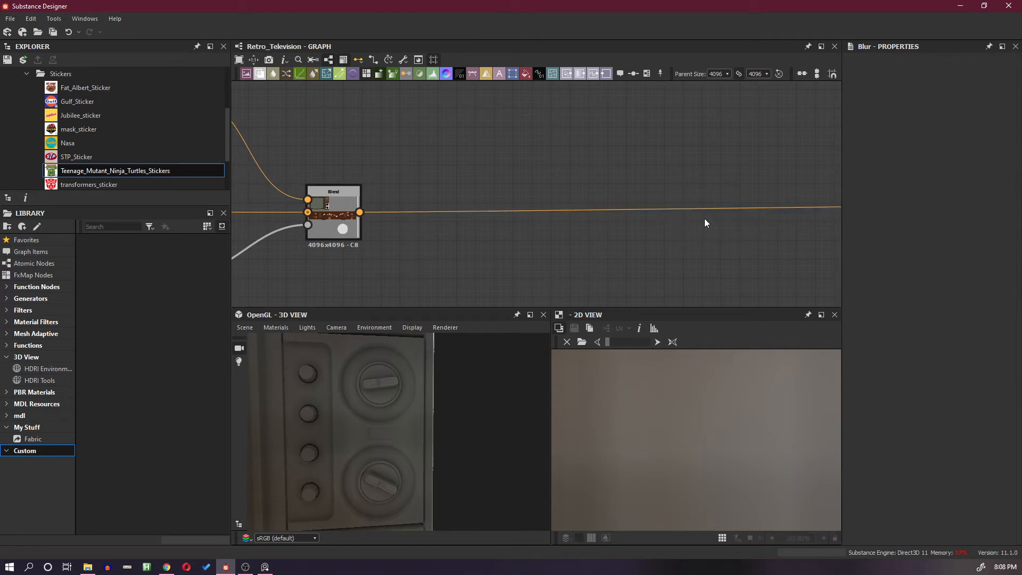
Insert a Blend node right after the black color Blend and link the small rectangle's Levels mask from the blue frame to its opacity.
key("space")
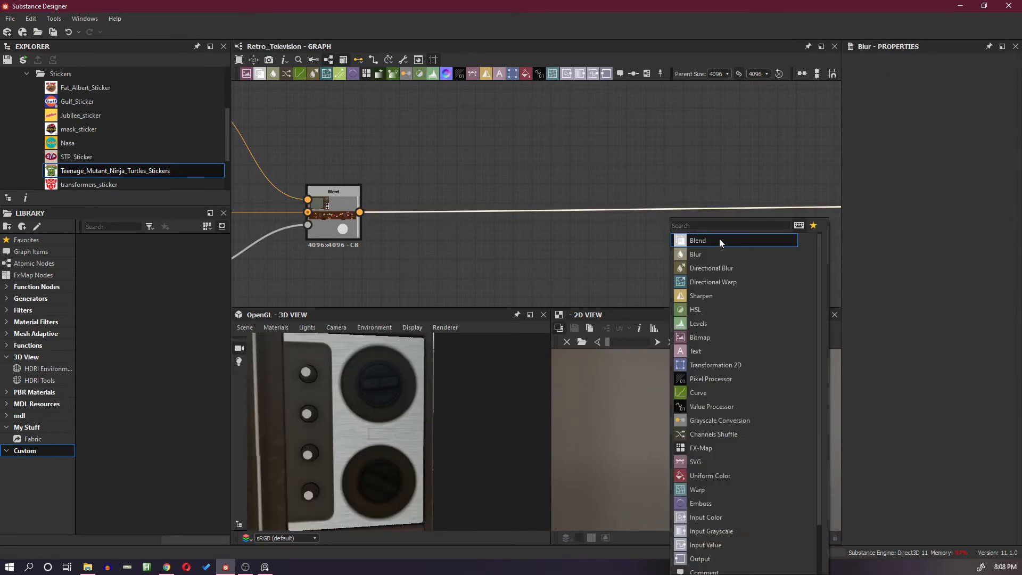
left_click(720, 240)
scroll(822, 233, "down", 2)
left_click_drag(822, 234, 606, 235)
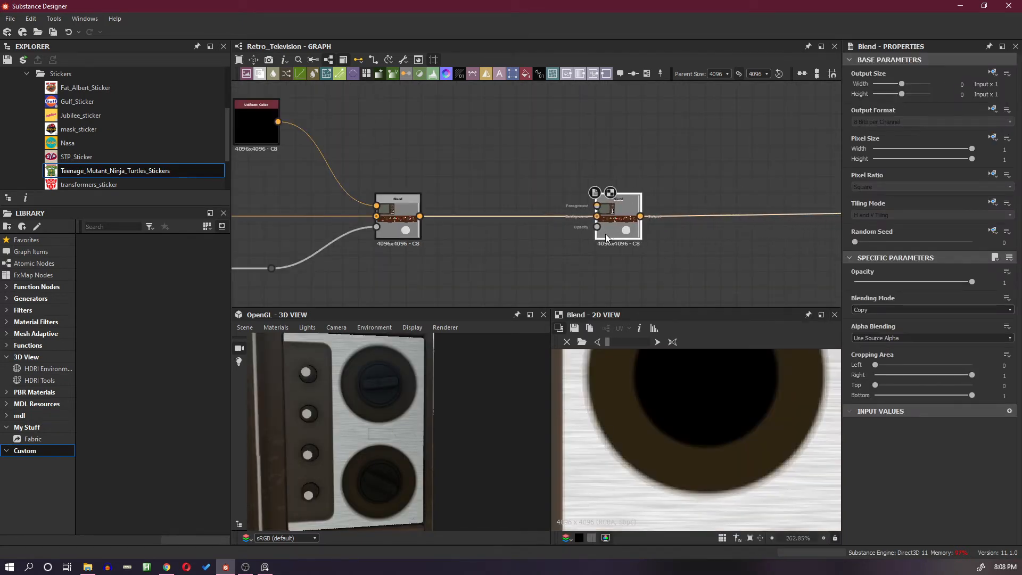
scroll(605, 234, "down", 6)
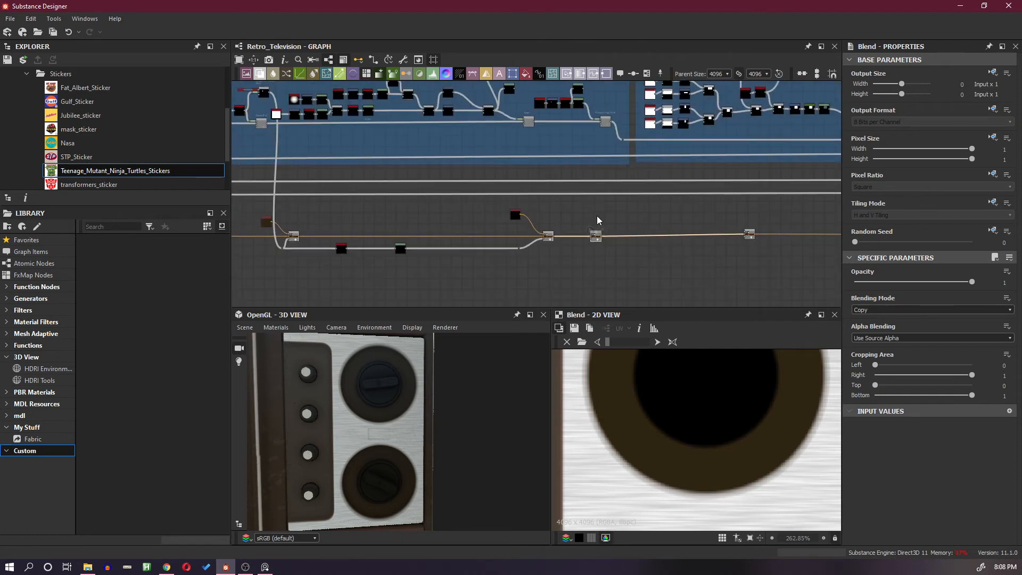
scroll(598, 219, "up", 2)
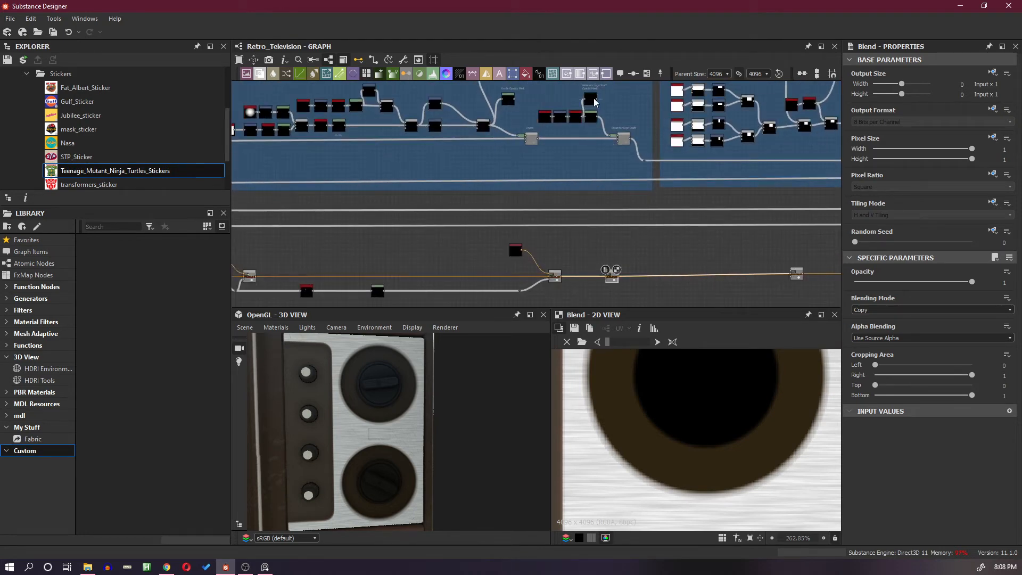
left_click_drag(597, 102, 607, 277)
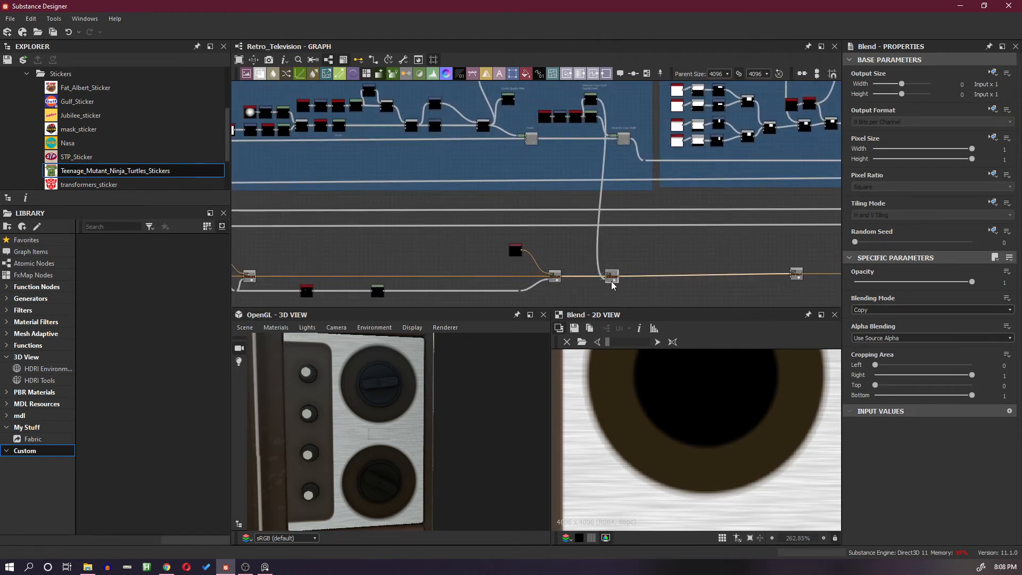
Add a Uniform Color node above the new Blend and connect it to that Blend's foreground input.
scroll(613, 286, "up", 2)
scroll(612, 277, "up", 3)
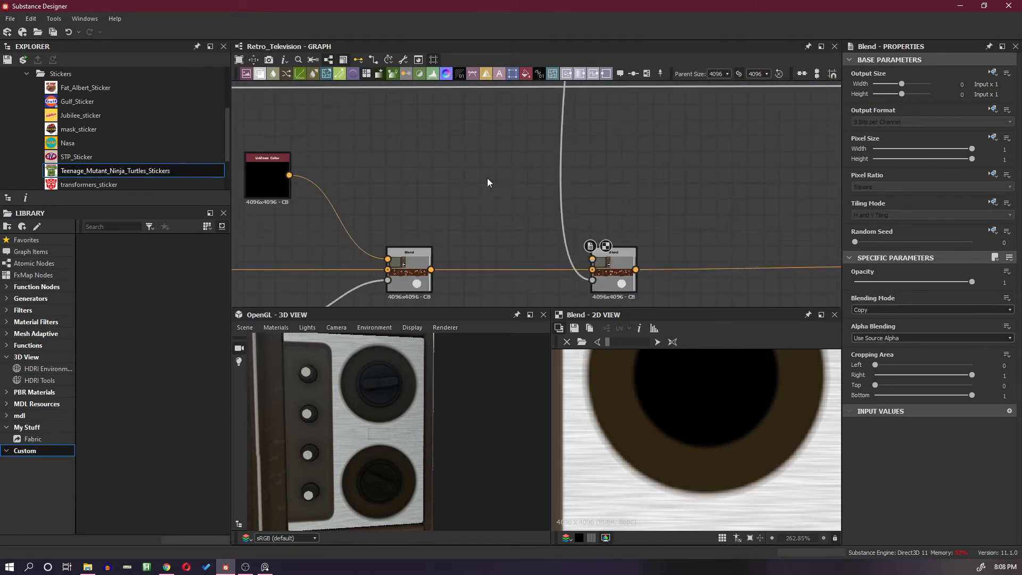
key("space")
type("un")
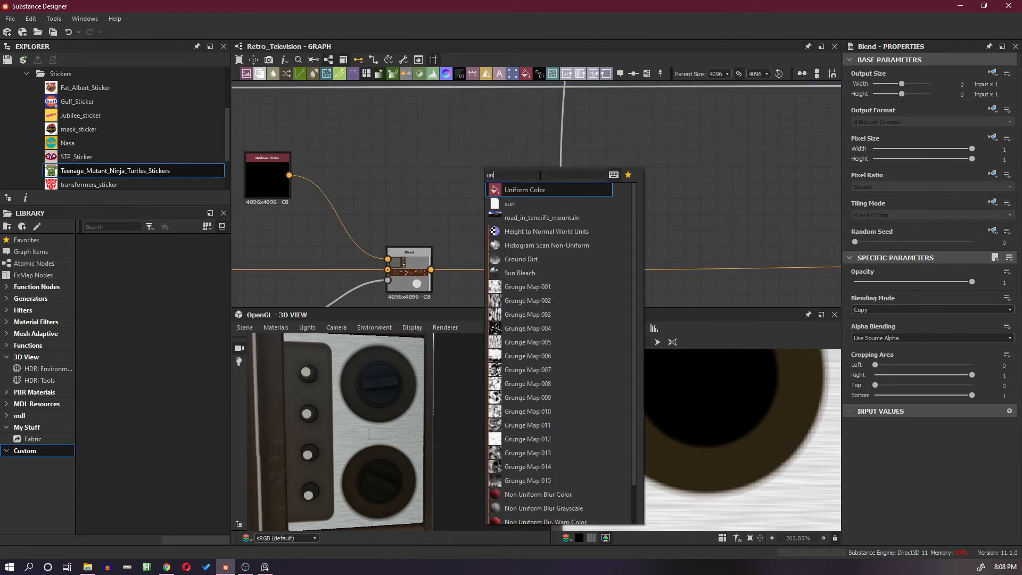
left_click(537, 191)
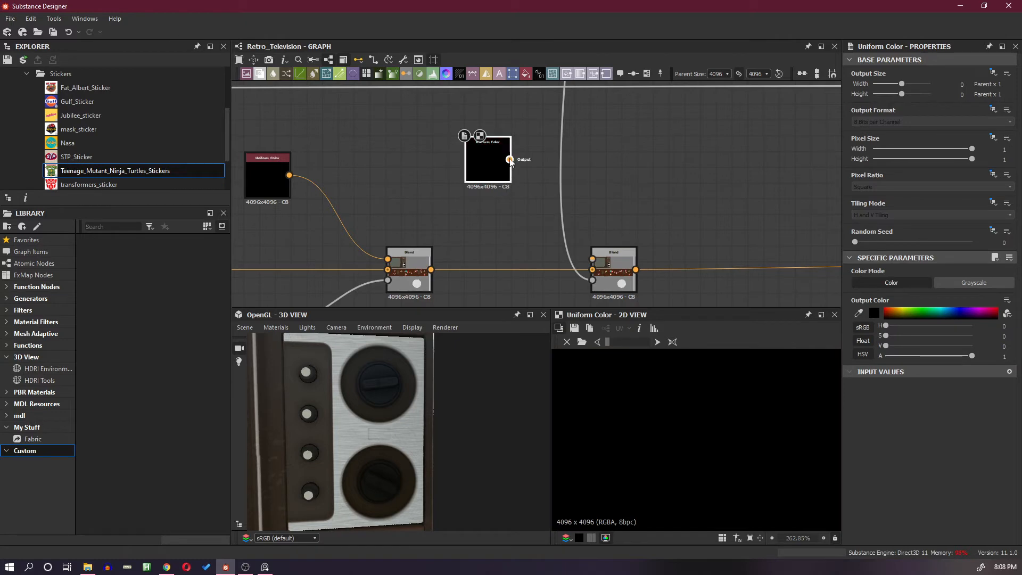
left_click_drag(509, 160, 593, 259)
Set the new Uniform Color by sampling the dark emblem between the two dials in the television reference photo.
right_click_drag(1021, 263, 395, 271)
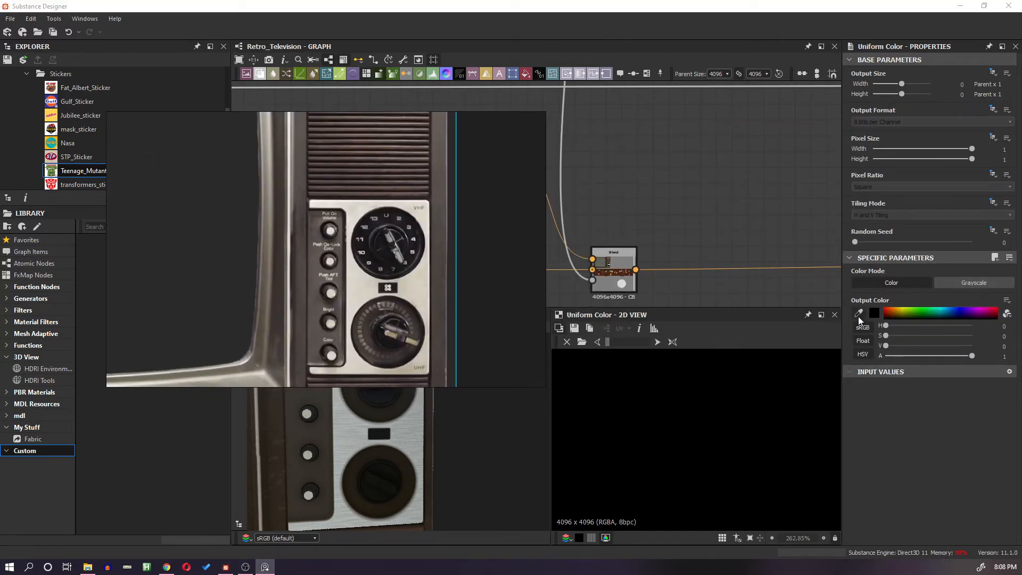
left_click(858, 314)
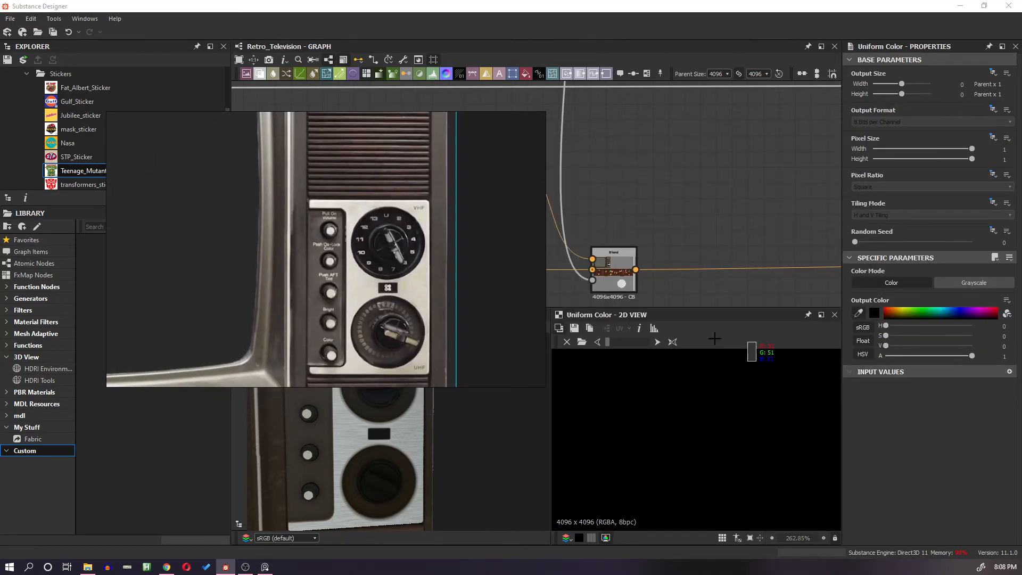
left_click(414, 342)
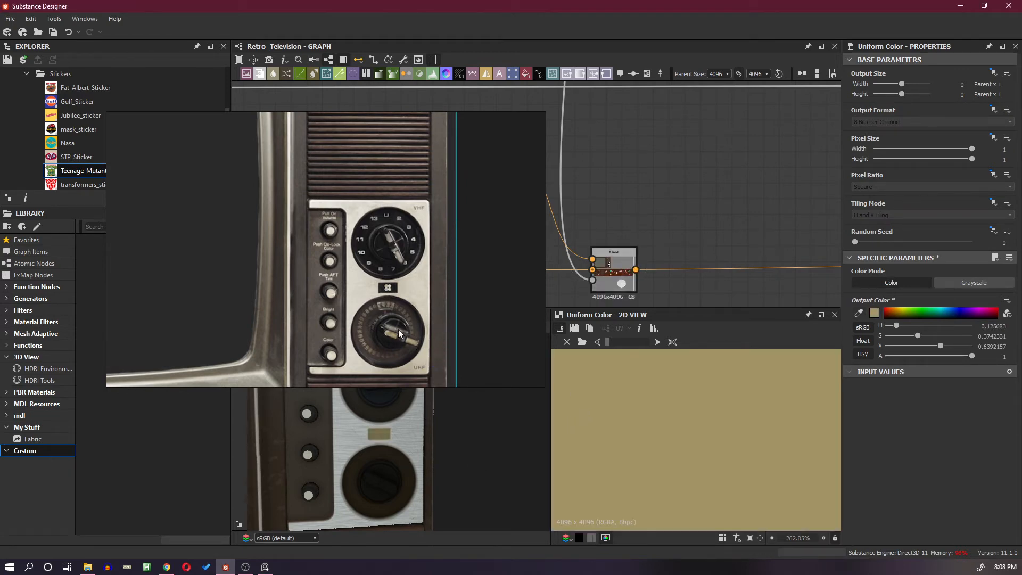
left_click(858, 314)
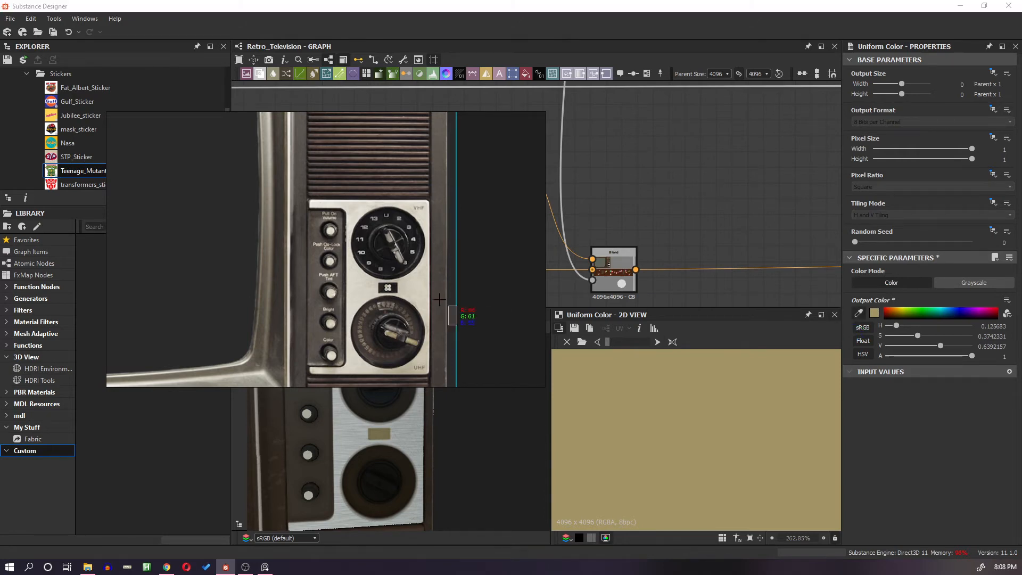
left_click(394, 288)
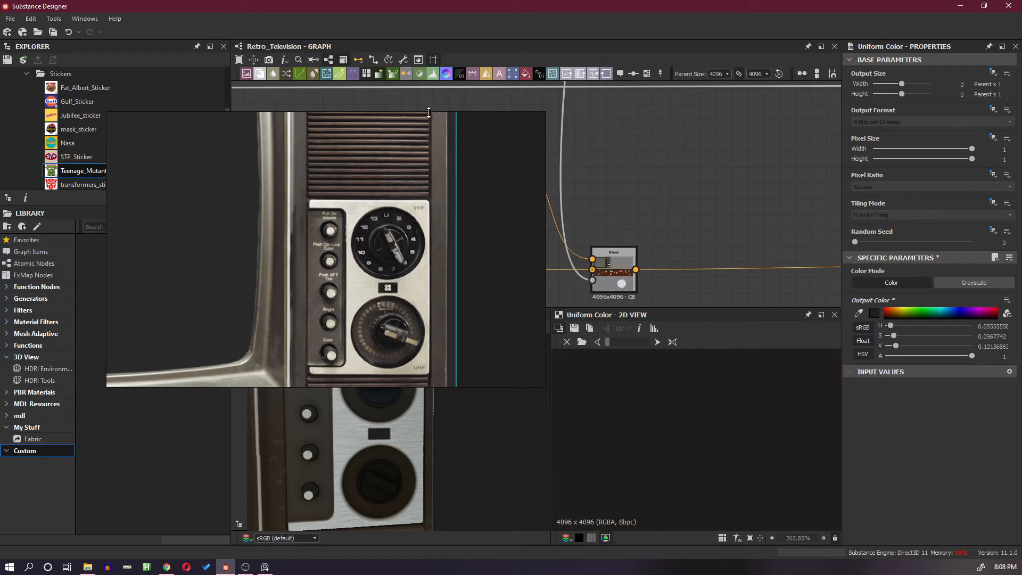
Spread the emblem's Blend and Uniform Color away from the black color's Blend and Uniform Color to open space in the chain.
right_click_drag(220, 139, 1021, 165)
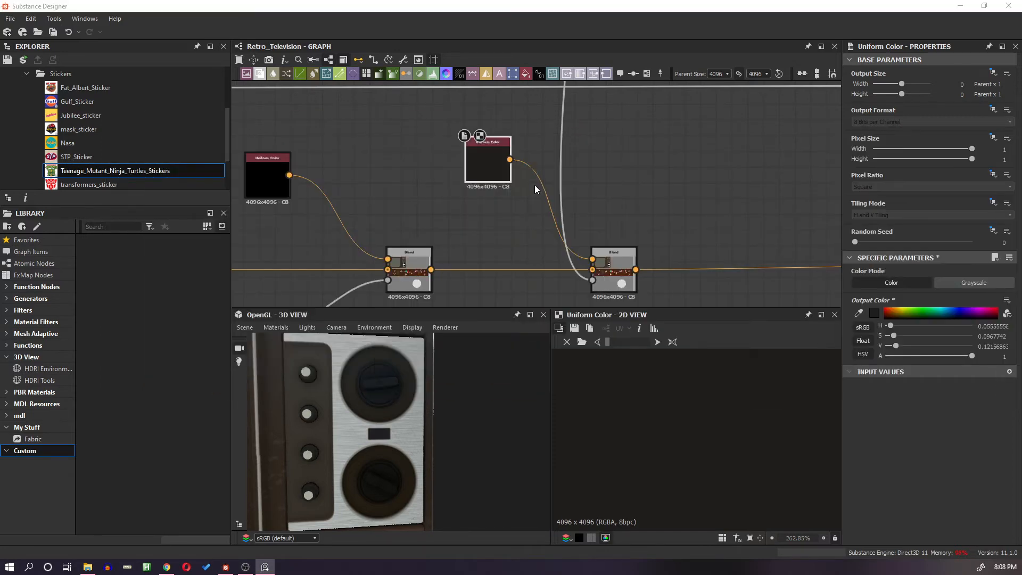
scroll(535, 184, "down", 5)
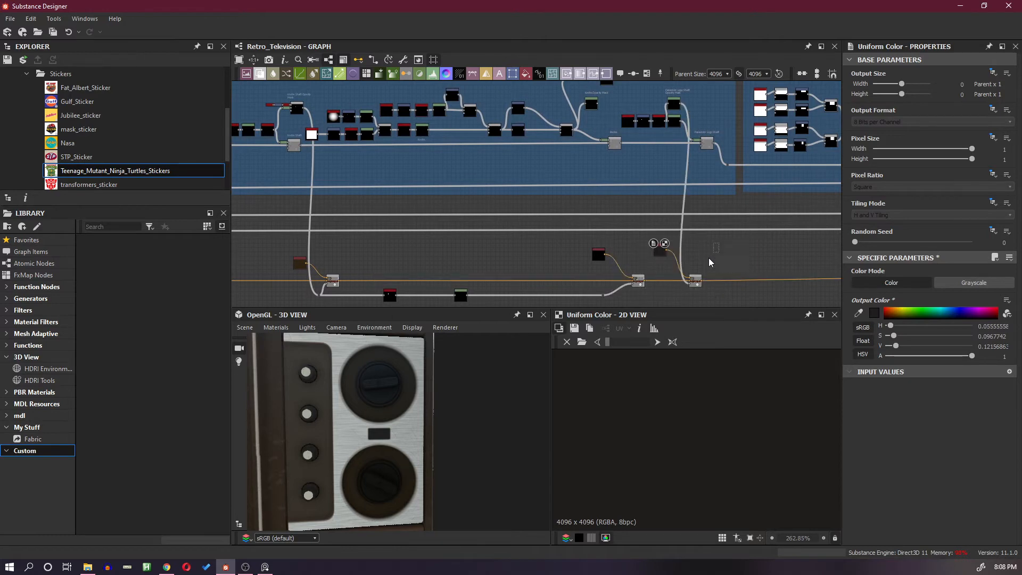
left_click_drag(709, 261, 714, 287)
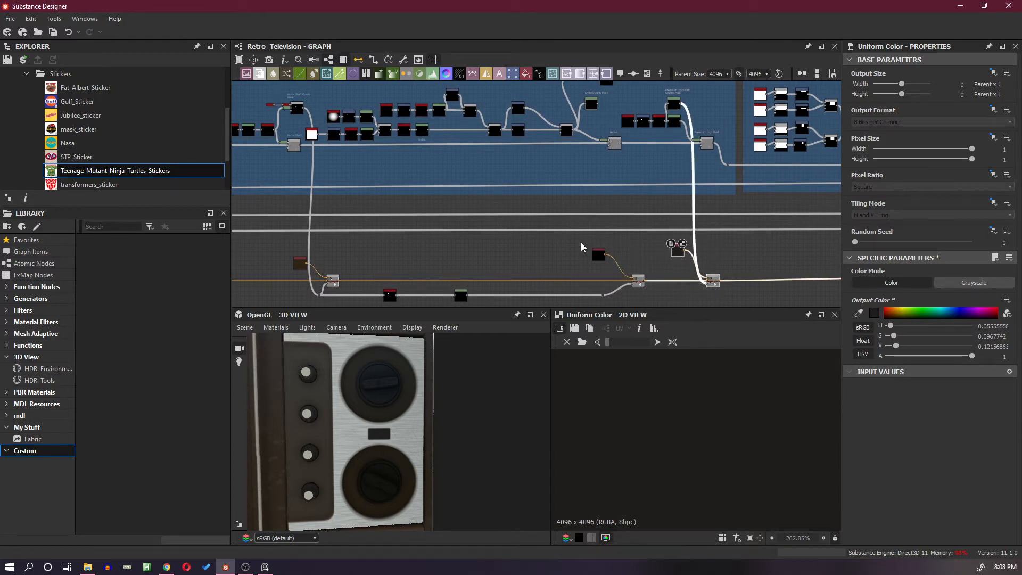
left_click_drag(582, 246, 599, 284)
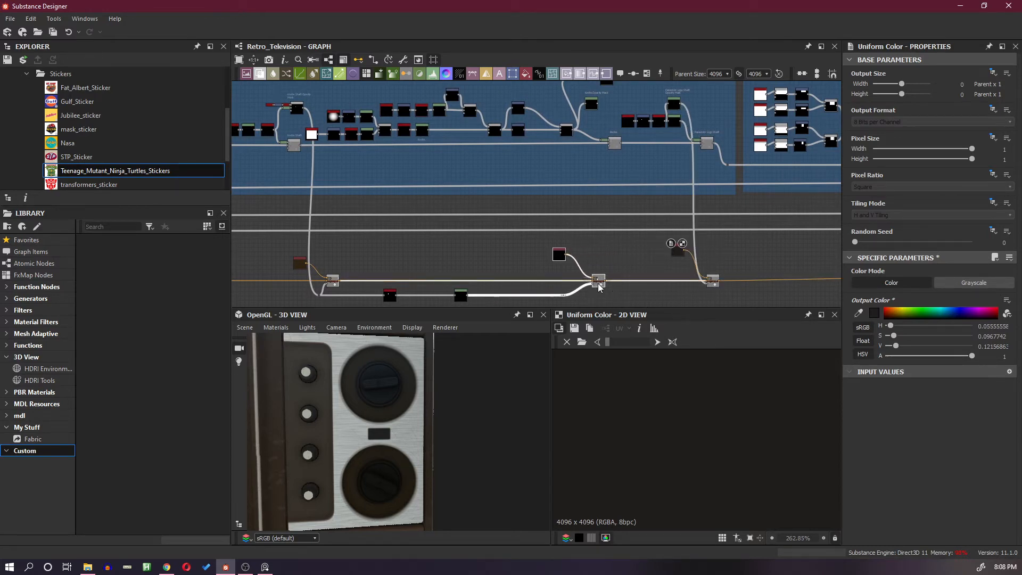
middle_click_drag(626, 182, 622, 159)
Insert a Blend node between the black color Blend and the emblem Blend in the base color chain.
left_click(653, 236)
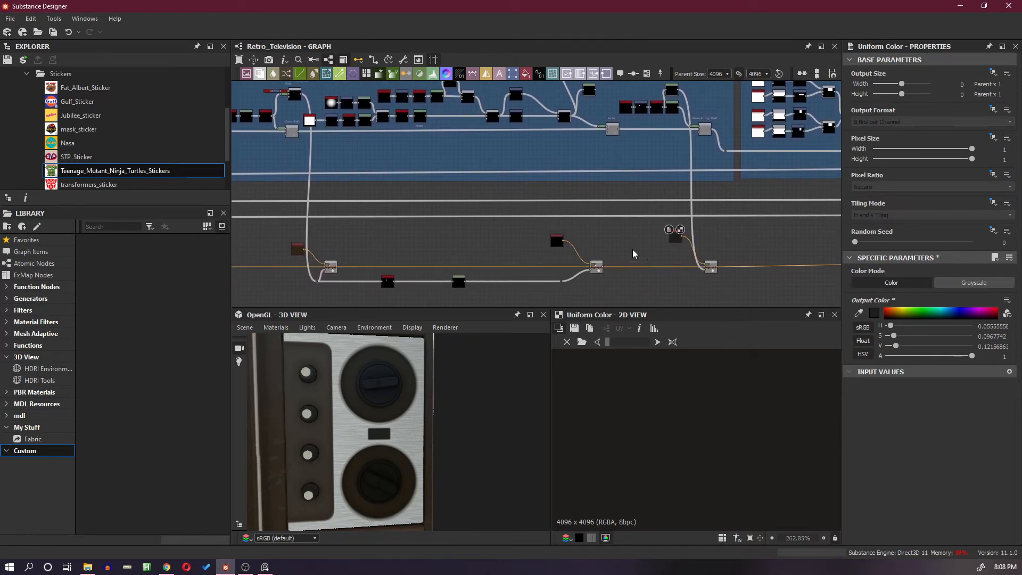
key("space")
left_click(686, 237)
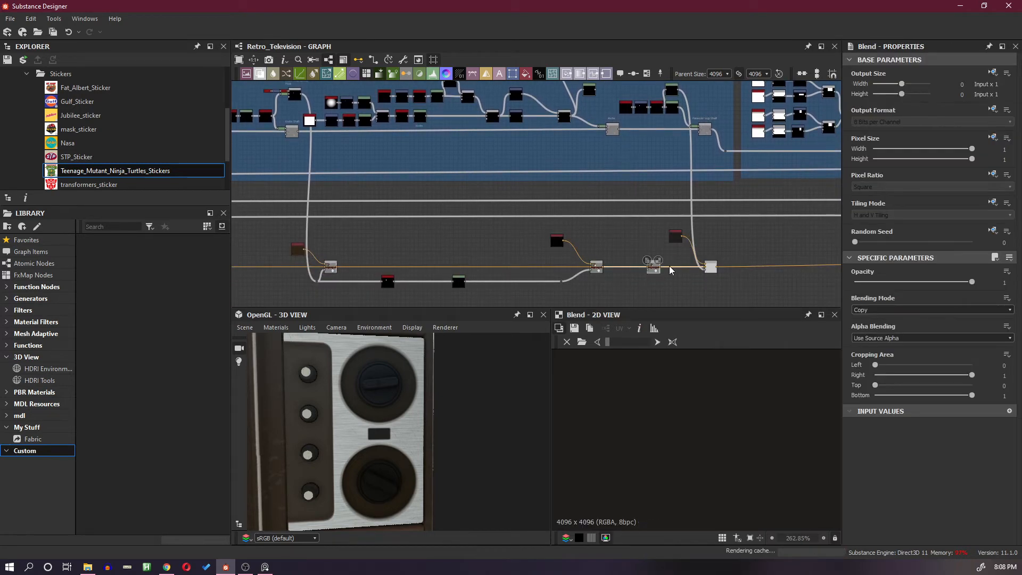
Link the Knobs Sticker Layer Opacity Mask Levels output from the blue frame to the new Blend's opacity input.
middle_click_drag(641, 180, 650, 274)
scroll(612, 169, "up", 5)
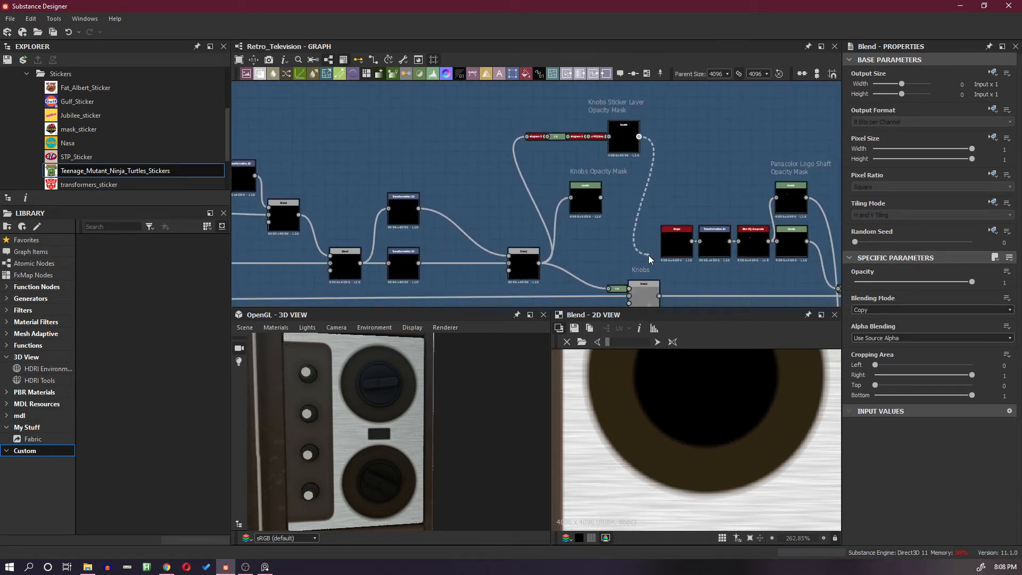
scroll(649, 255, "down", 2)
middle_click_drag(653, 250, 663, 132)
scroll(669, 273, "up", 1)
scroll(669, 273, "down", 3)
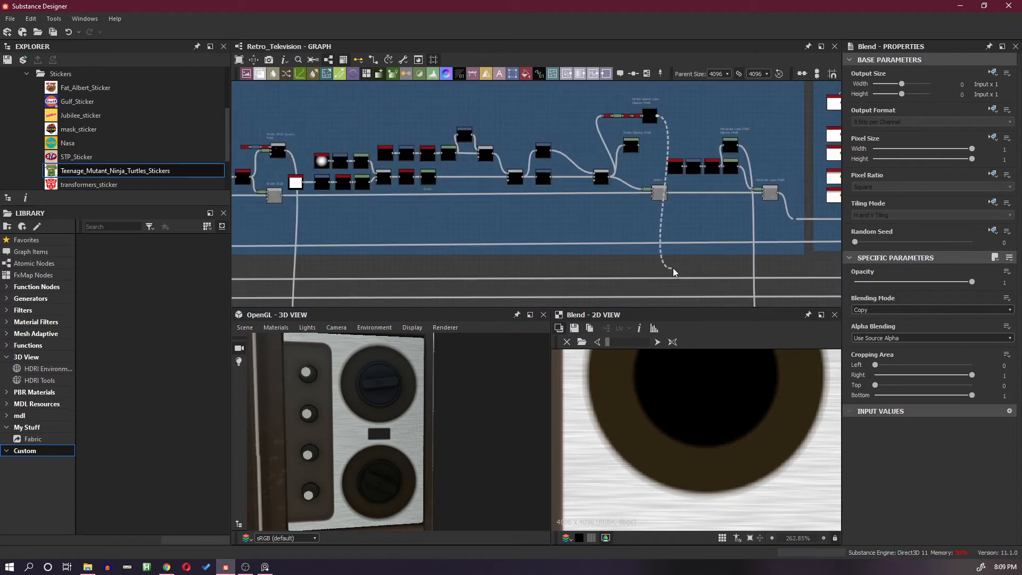
middle_click_drag(672, 269, 633, 137)
left_click_drag(625, 207, 648, 222)
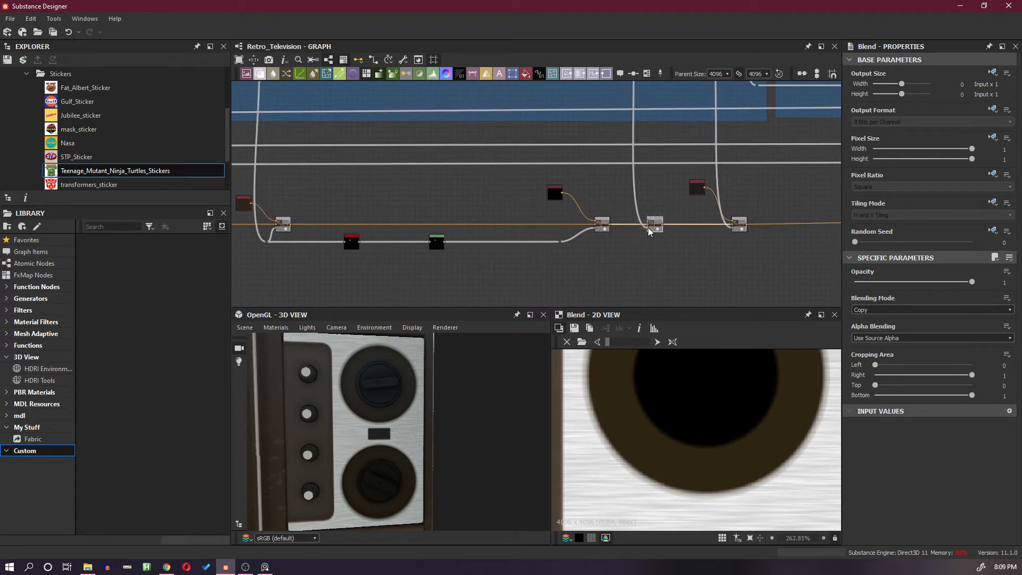
Add a Uniform Color node and place it above the chain, between the black Uniform Color and the new Blend.
scroll(663, 219, "up", 1)
scroll(663, 218, "up", 2)
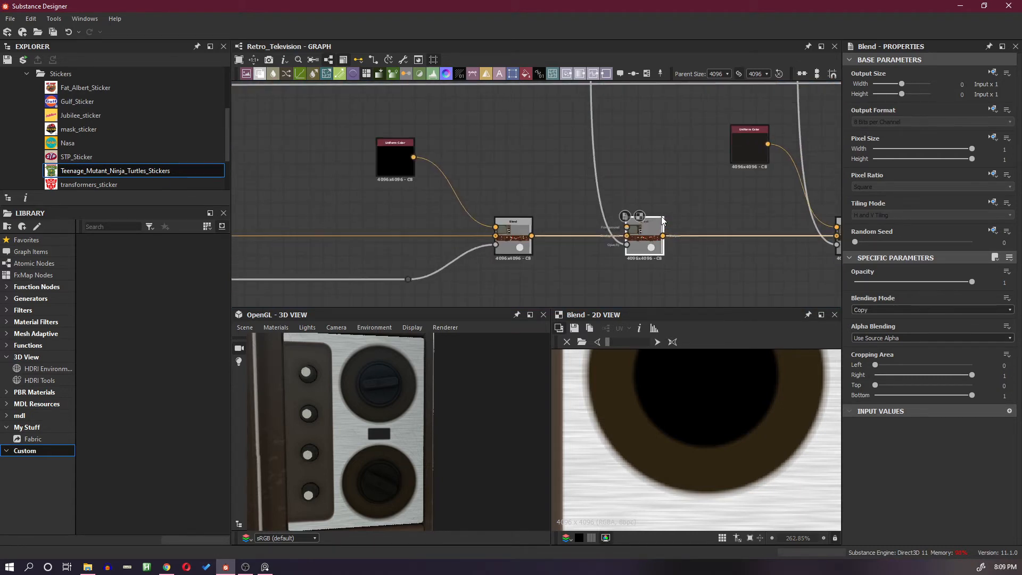
key("space")
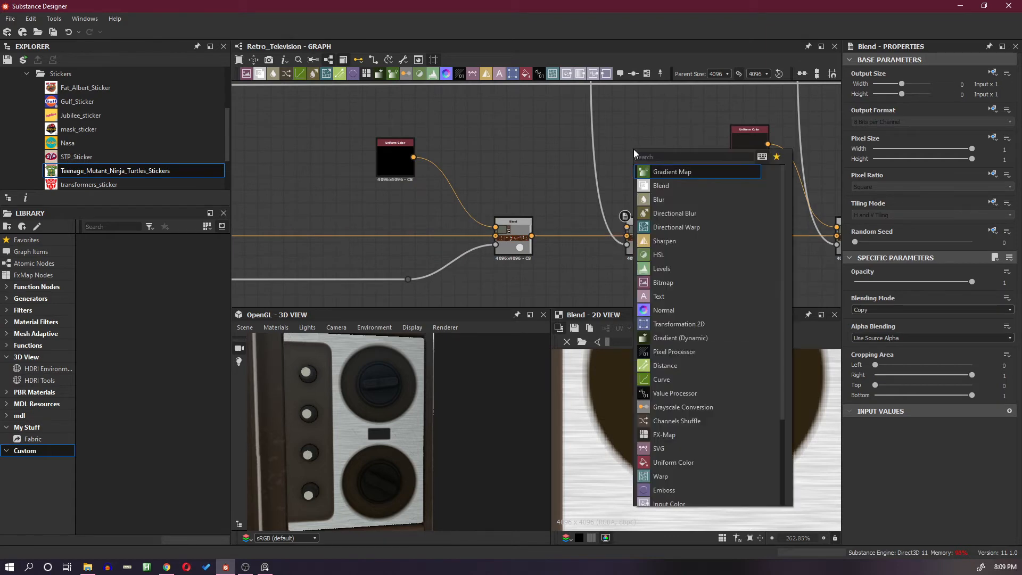
type("un")
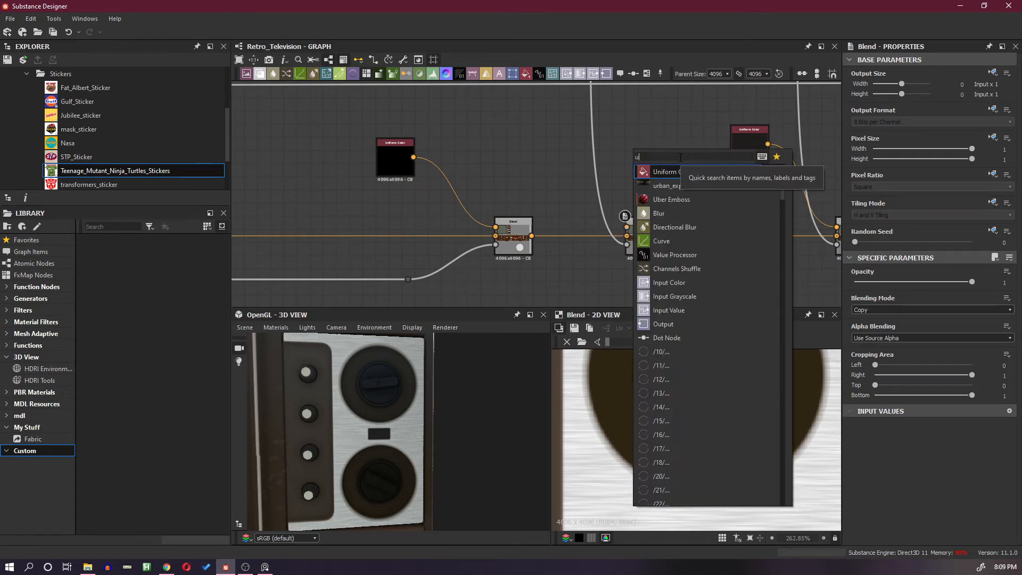
left_click(665, 171)
left_click_drag(632, 151, 539, 159)
Bring up the television reference photo and connect a second new Uniform Color node to the sticker-mask Blend's foreground input.
key("alt+Tab")
right_click_drag(644, 234, 430, 219)
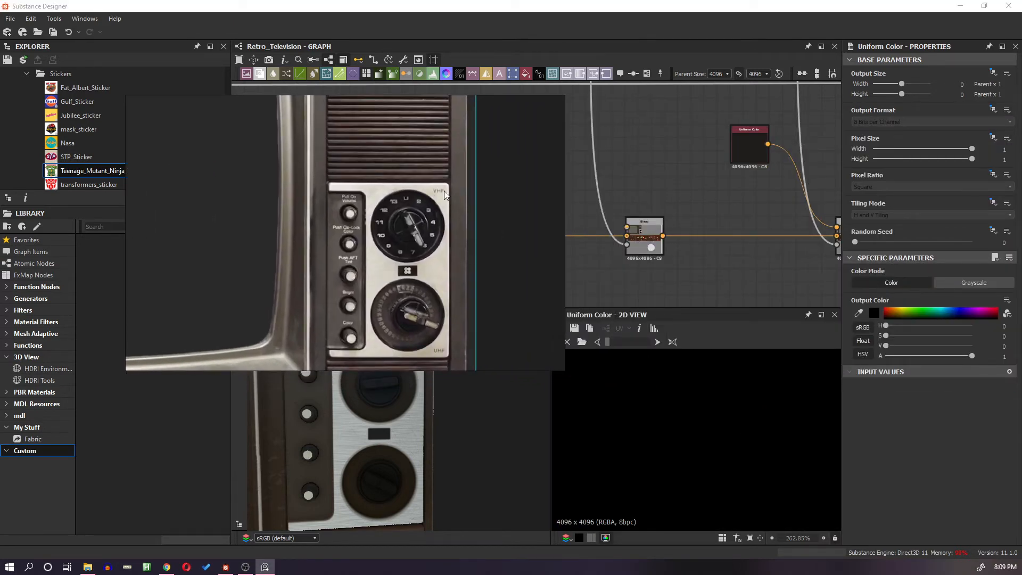
left_click(649, 245)
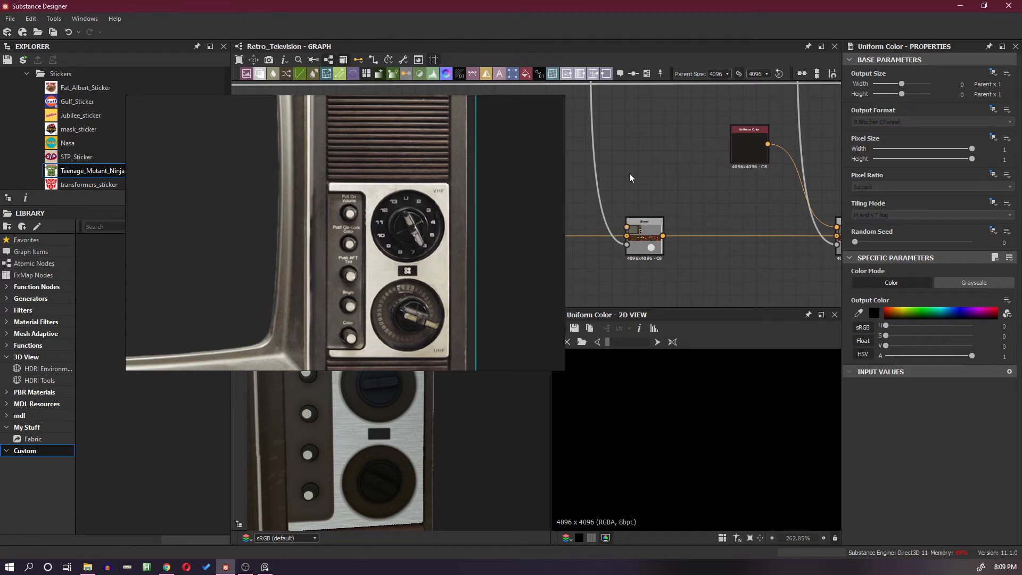
key("space")
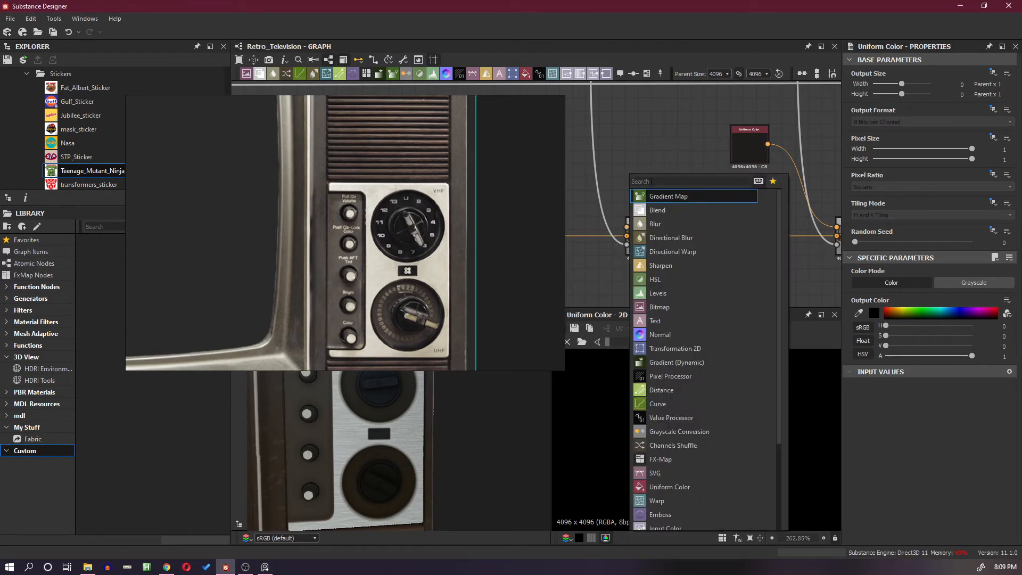
type("un")
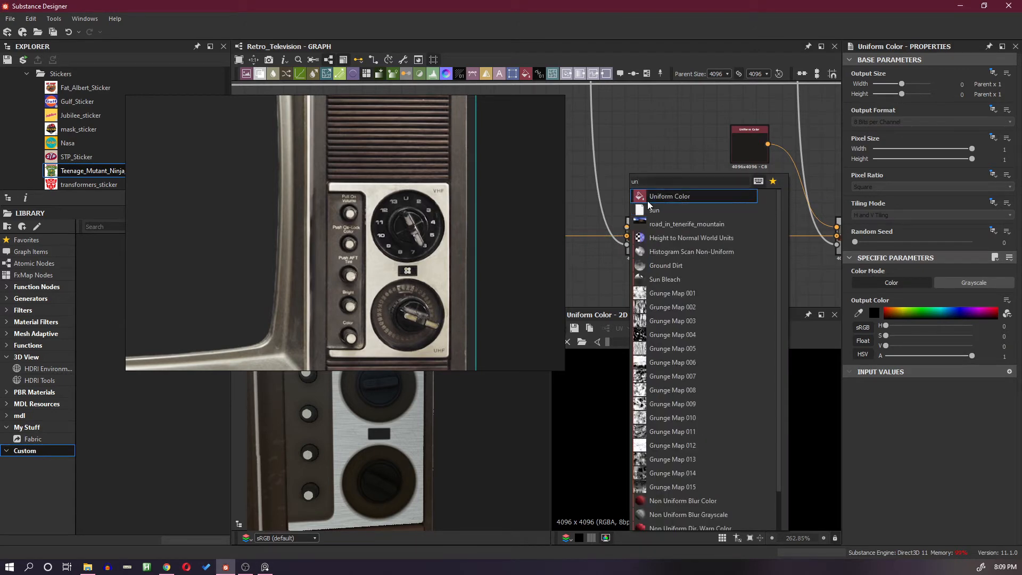
left_click(648, 198)
left_click_drag(641, 178, 626, 227)
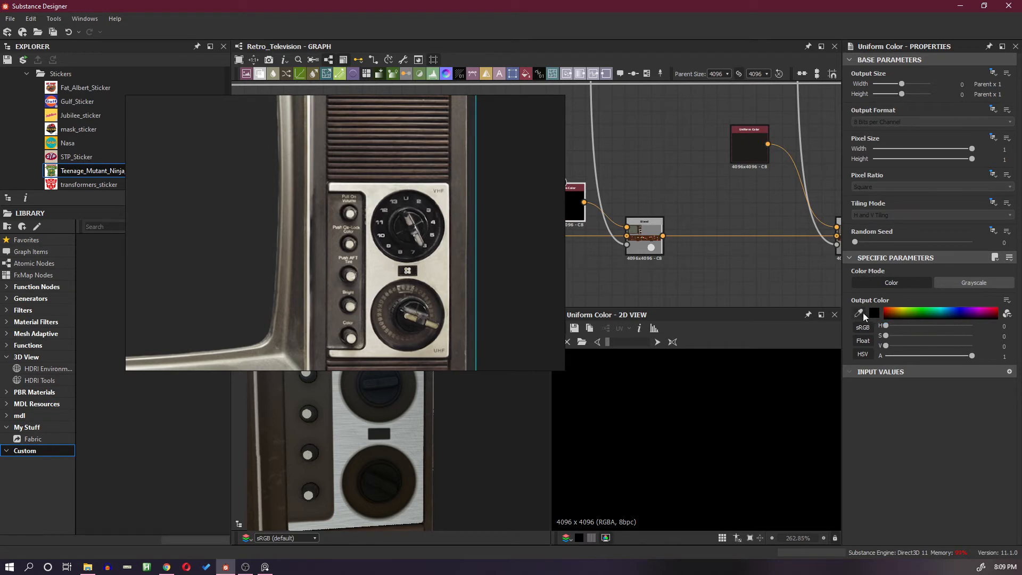
Set the connected Uniform Color by sampling the beige pointer of the lower UHF dial in the reference photo.
left_click(859, 314)
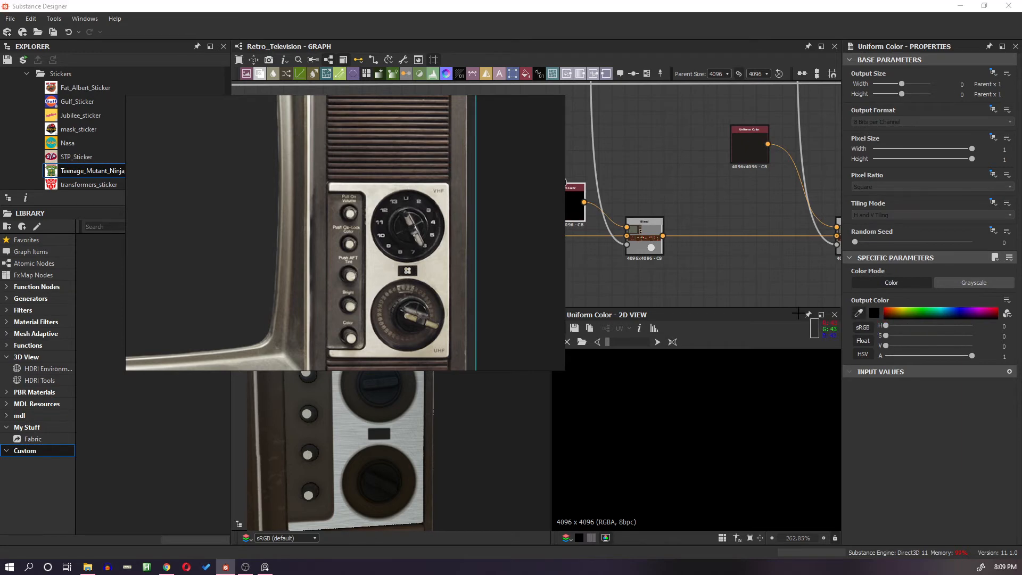
left_click(430, 323)
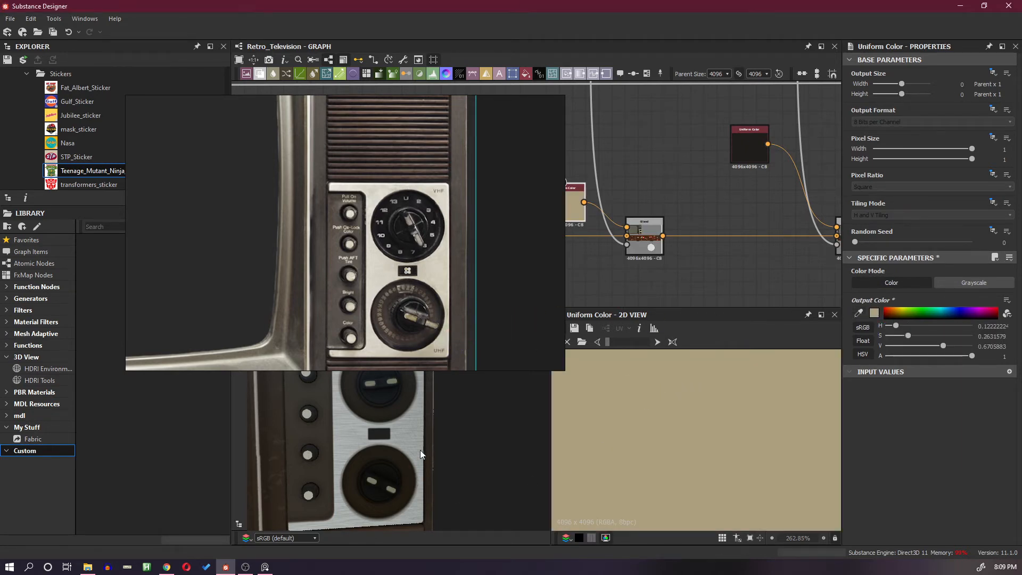
right_click_drag(378, 165, 0, 165)
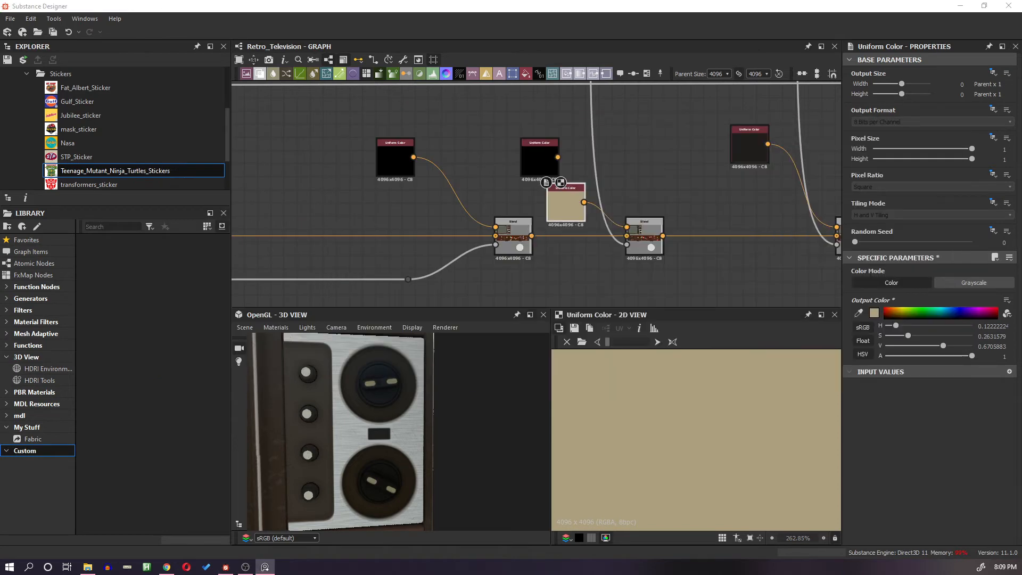
Move the emblem's Blend and Uniform Color closer to the sticker-mask Blend in the base color chain.
scroll(443, 435, "down", 5)
mouse_move(443, 435)
left_mouse_down()
mouse_move(406, 442)
mouse_move(430, 445)
left_mouse_up()
mouse_move(431, 445)
middle_mouse_down()
mouse_move(460, 451)
mouse_move(442, 434)
middle_mouse_up()
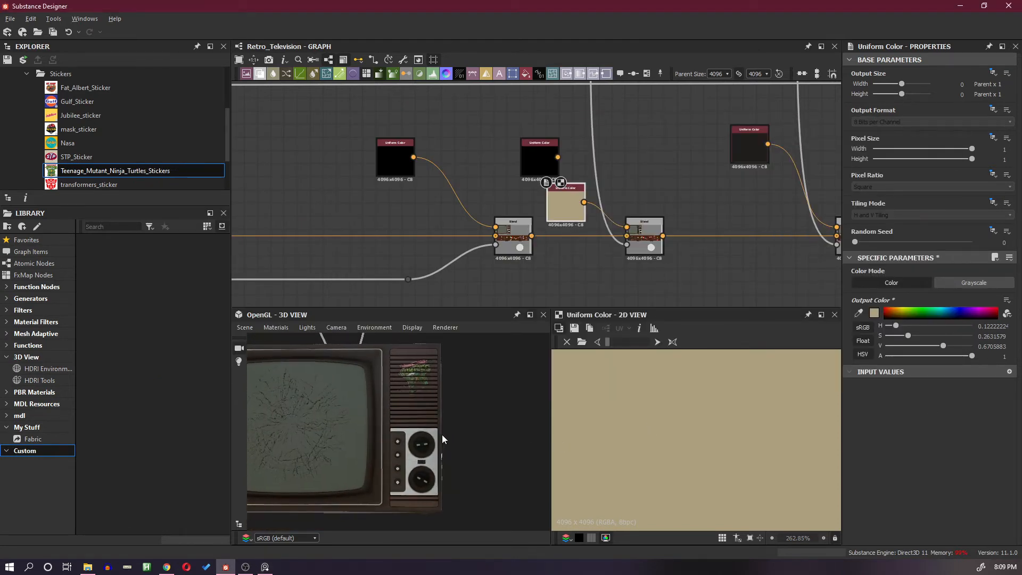
scroll(680, 234, "down", 5)
scroll(719, 245, "down", 2)
middle_click_drag(742, 239, 656, 250)
scroll(680, 239, "up", 4)
middle_click_drag(540, 267, 619, 250)
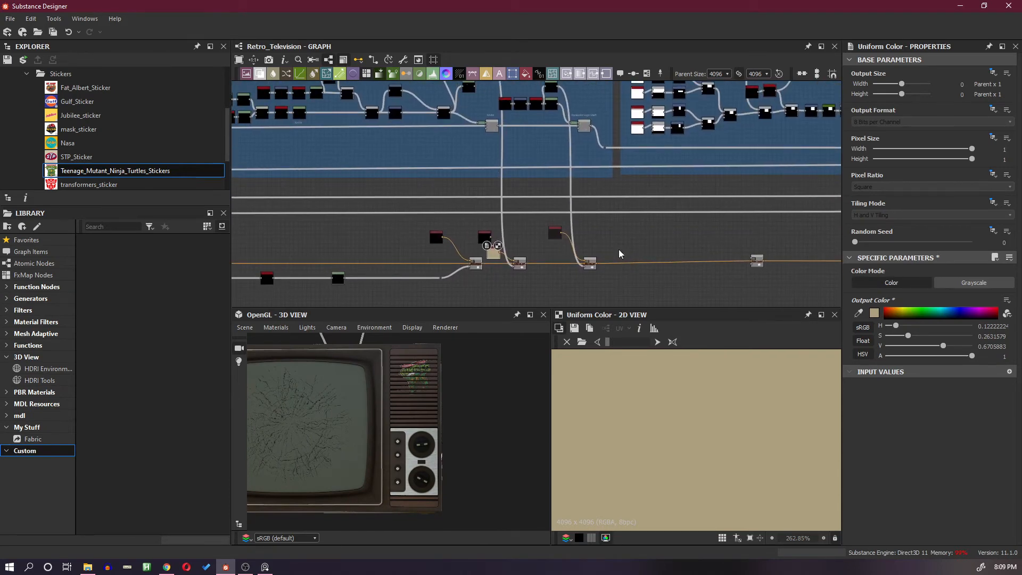
scroll(585, 241, "up", 2)
left_click_drag(515, 214, 537, 281)
Add an unconnected Text node above the base color chain, after the emblem Blend.
scroll(436, 455, "up", 5)
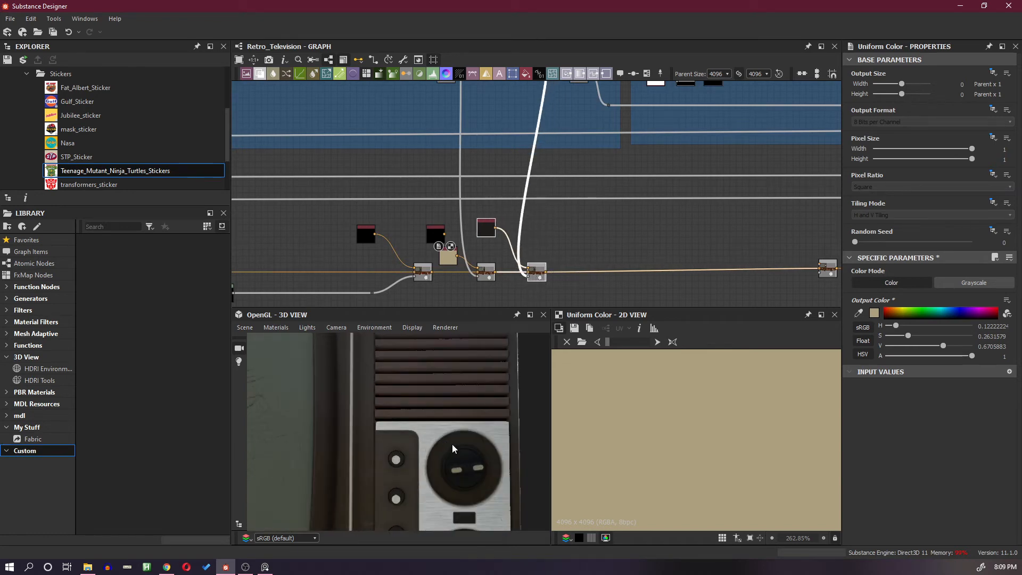
scroll(439, 394, "up", 3)
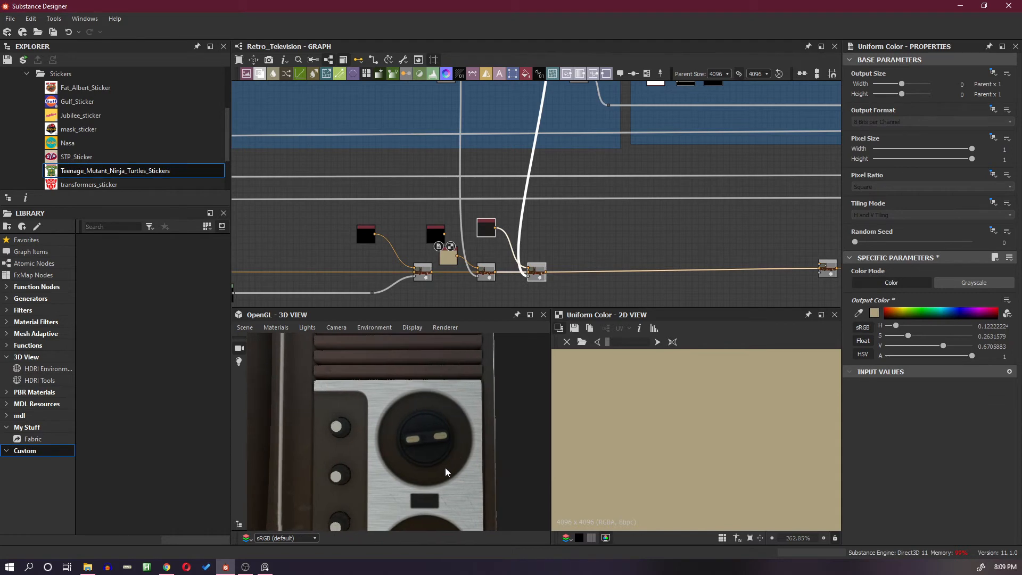
left_click(607, 235)
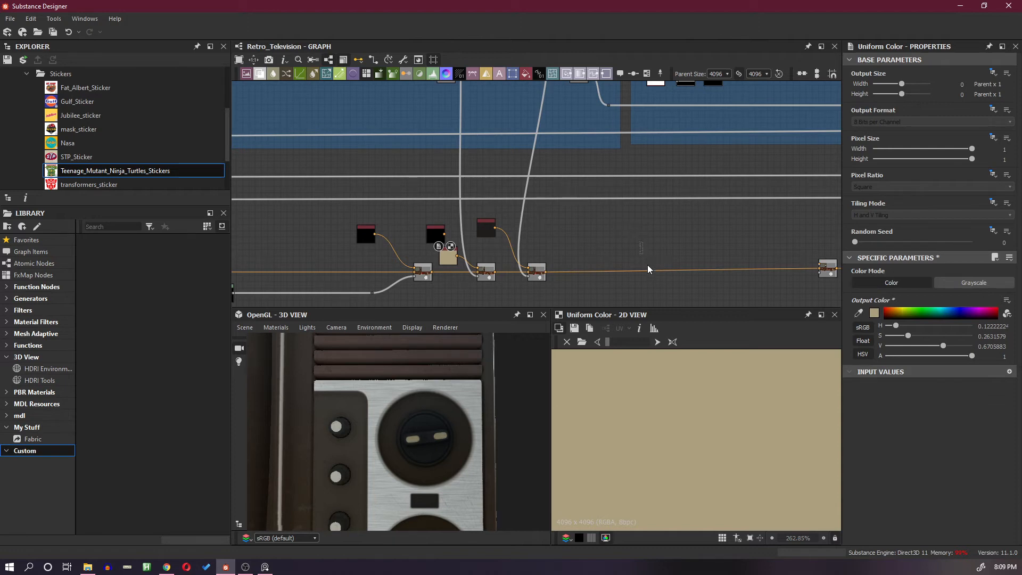
key("space")
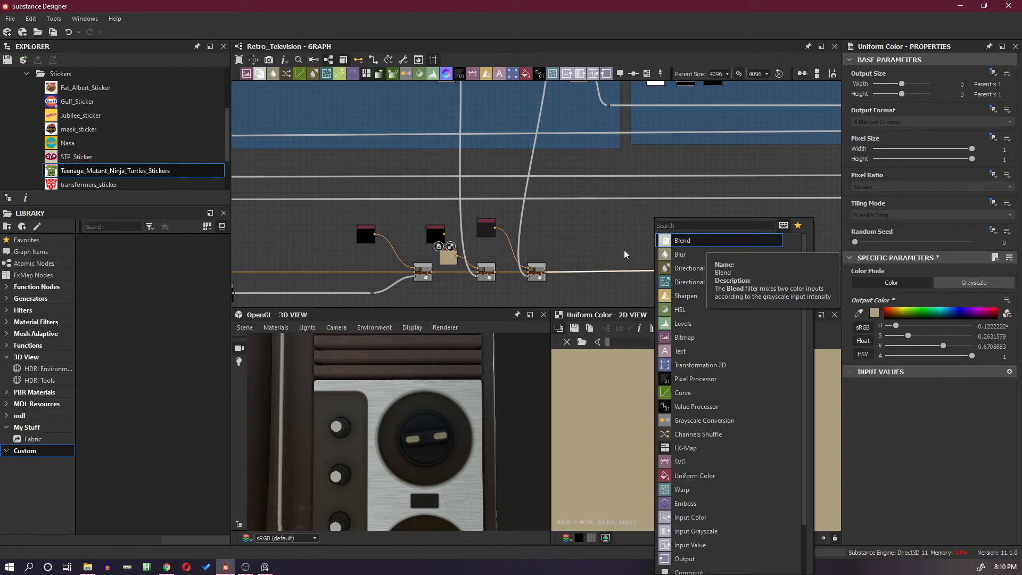
key("space")
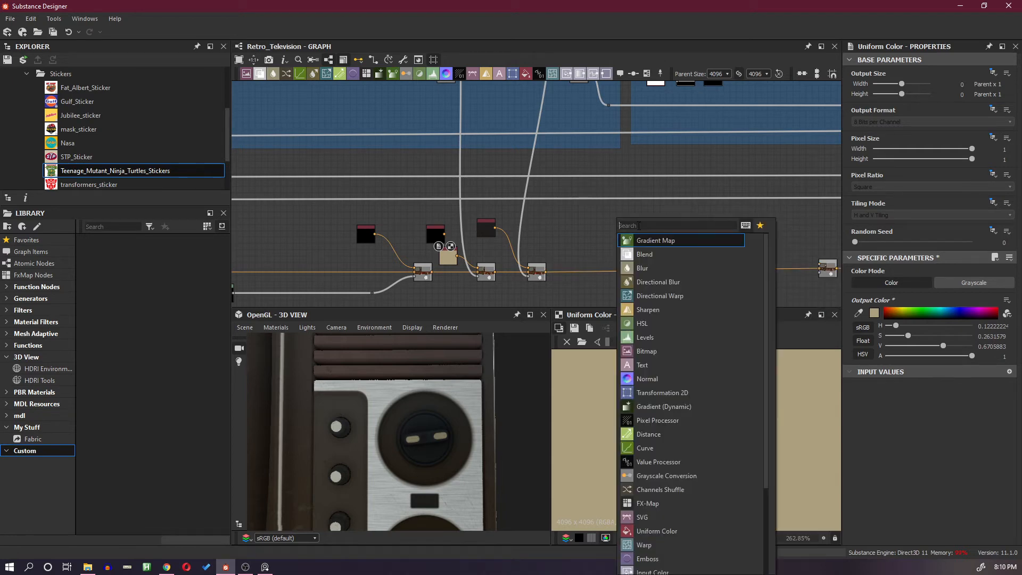
type("text")
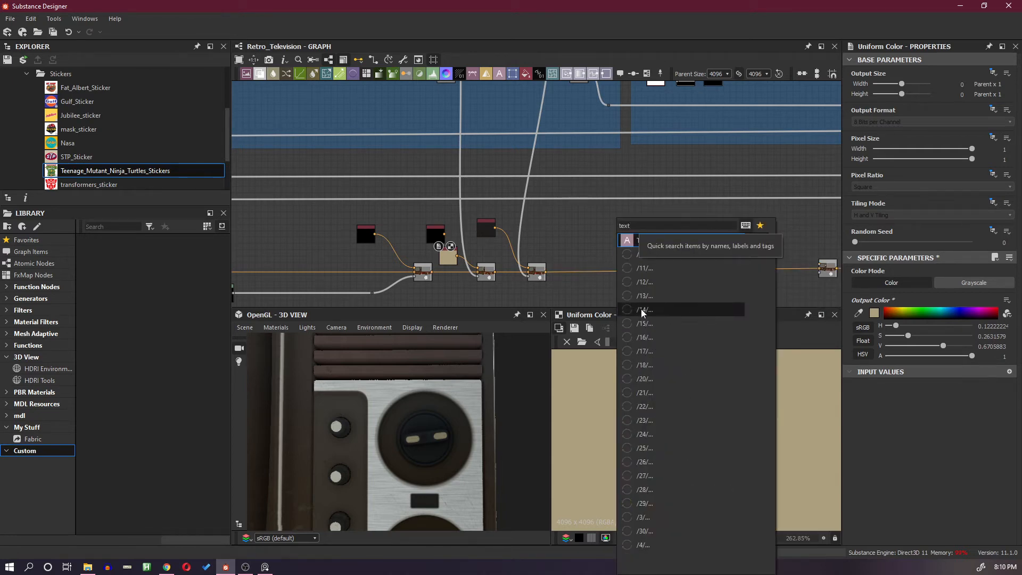
left_click(654, 241)
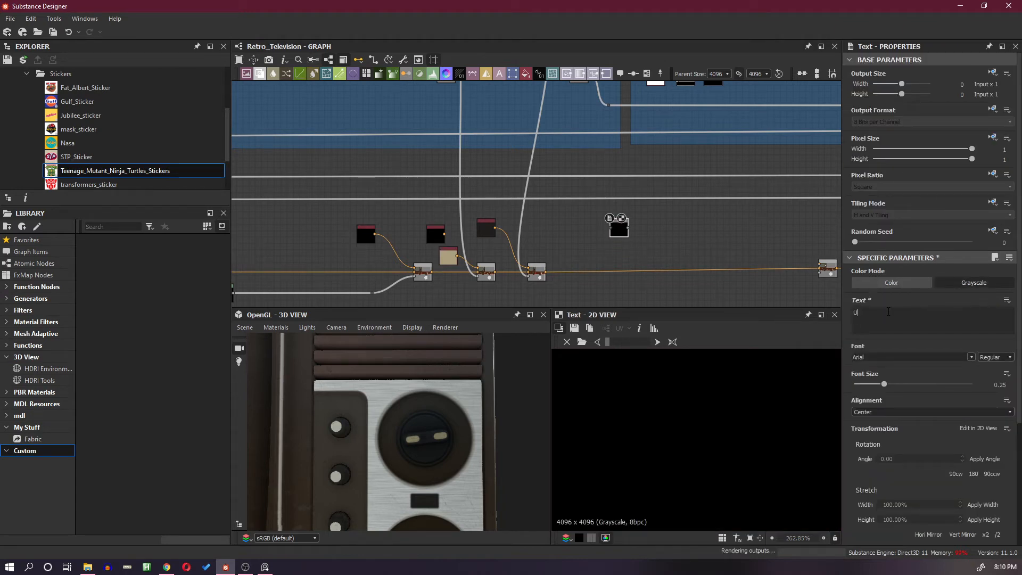
type("U")
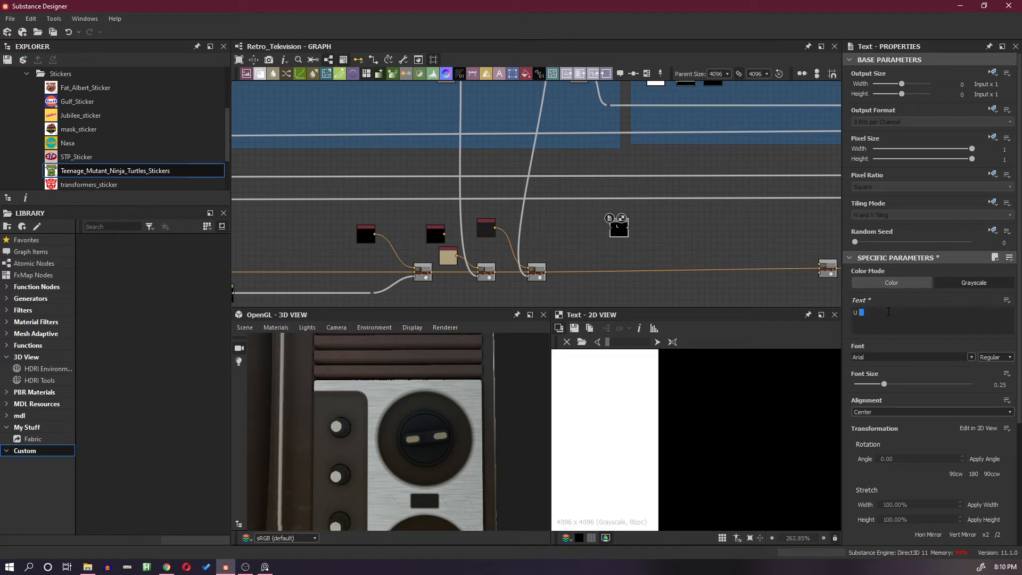
left_click(888, 312)
type("2")
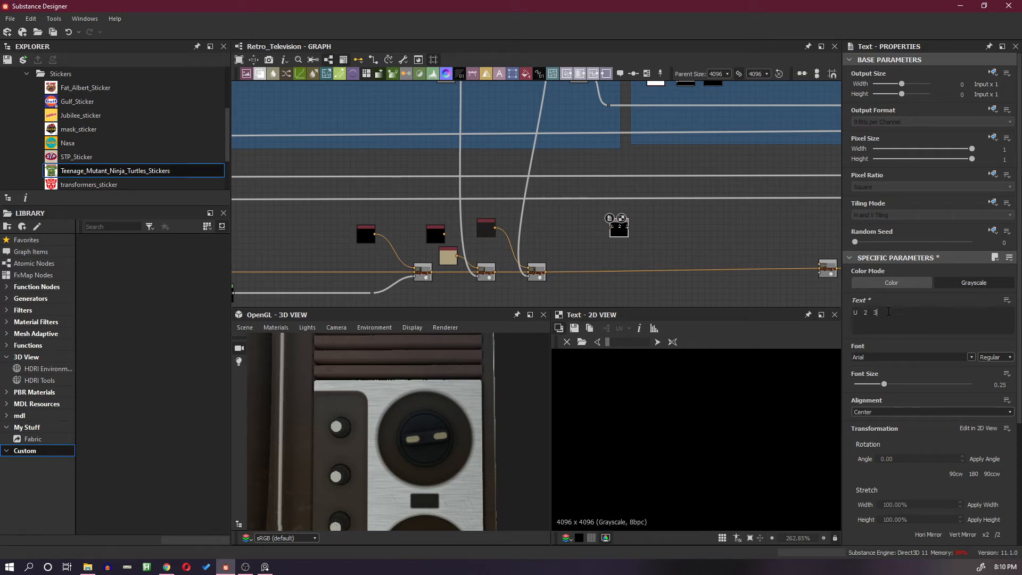
type("    3    4")
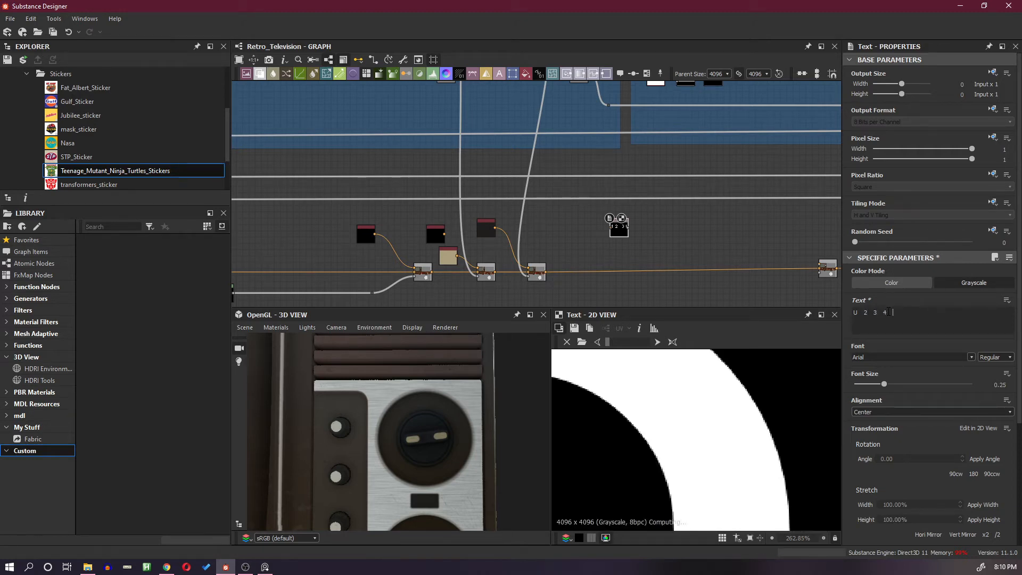
type("    5    6")
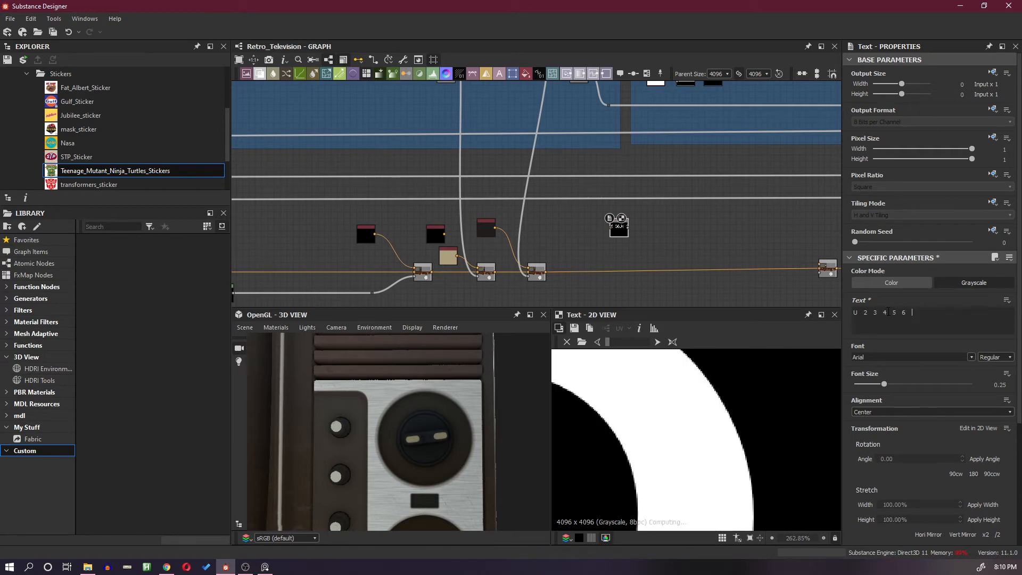
type("    7    8    ")
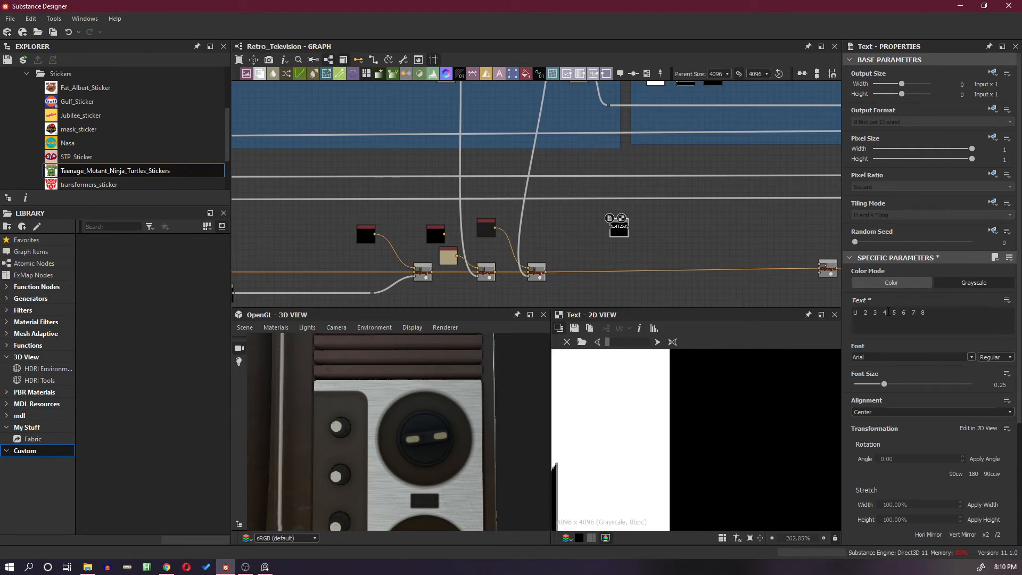
type("9")
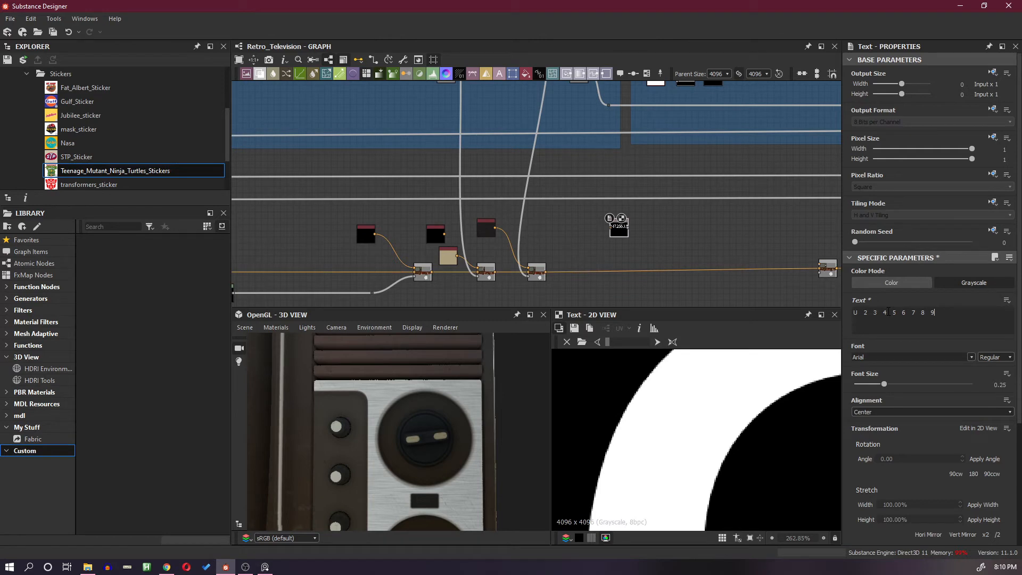
type("    0")
key("BackSpace")
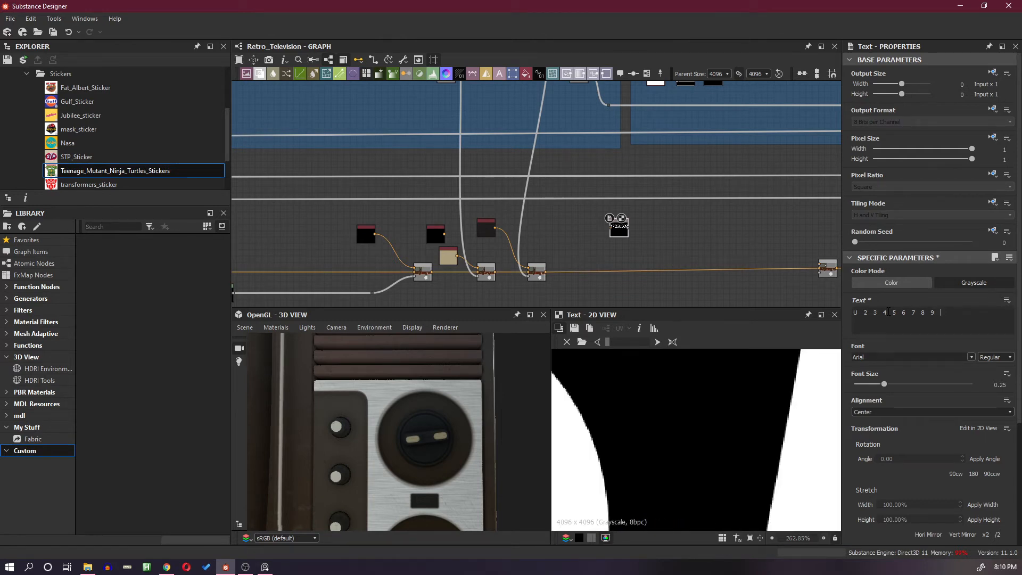
type("10")
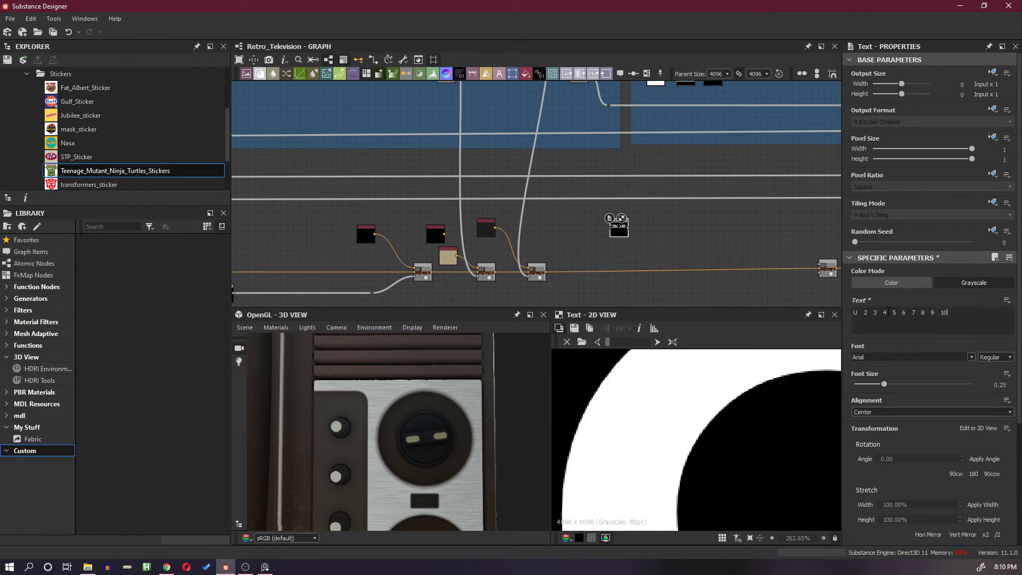
type("    11")
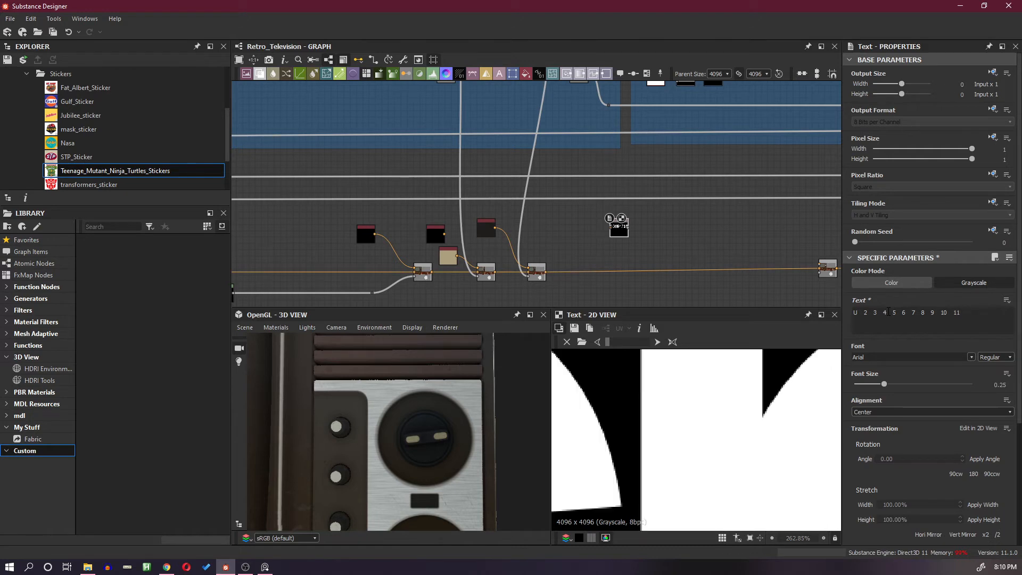
type("    12    ")
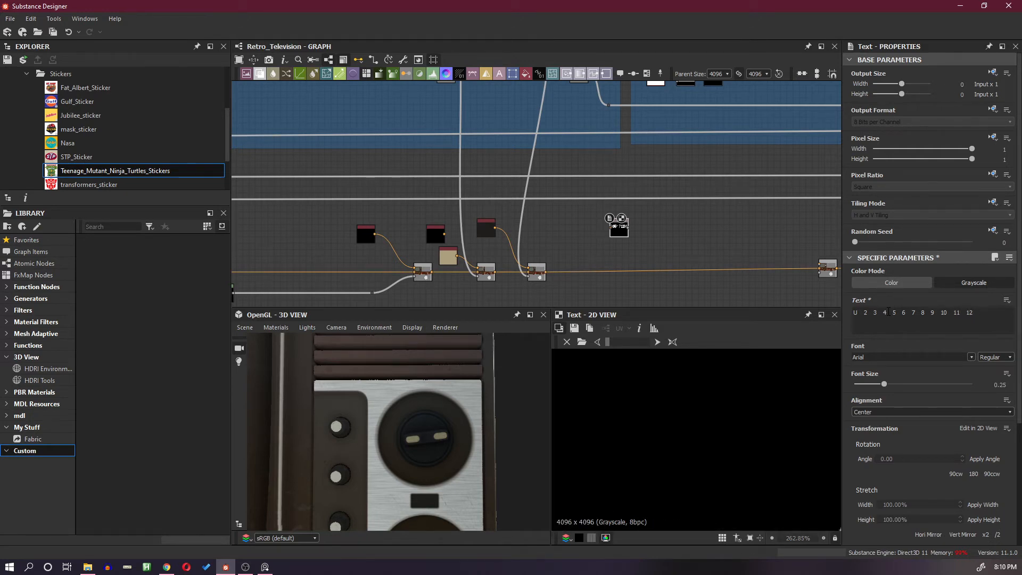
type("13")
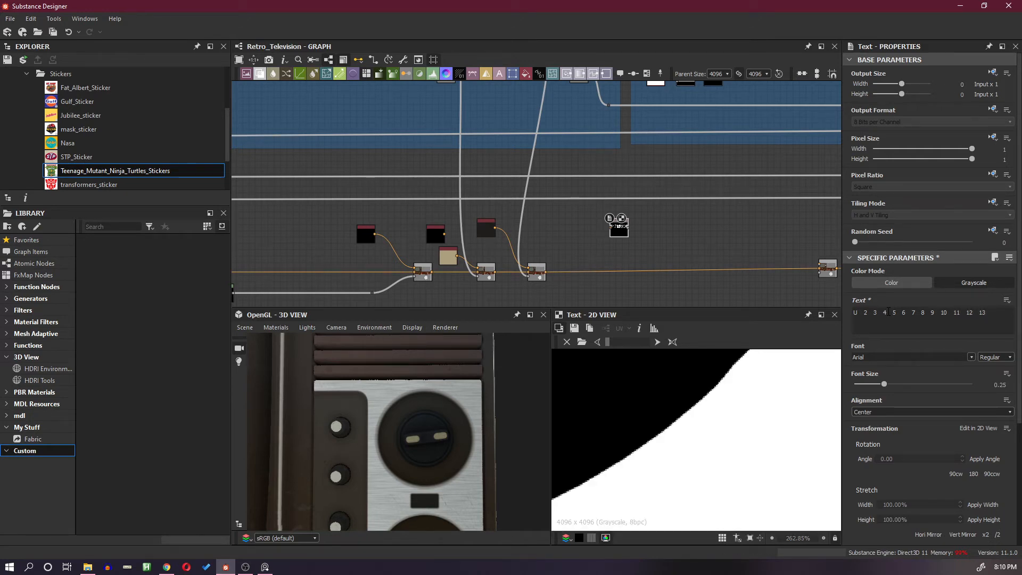
Reduce the dial text's font size to 0.04 so the whole number row fits on one line within the canvas.
scroll(757, 384, "down", 15)
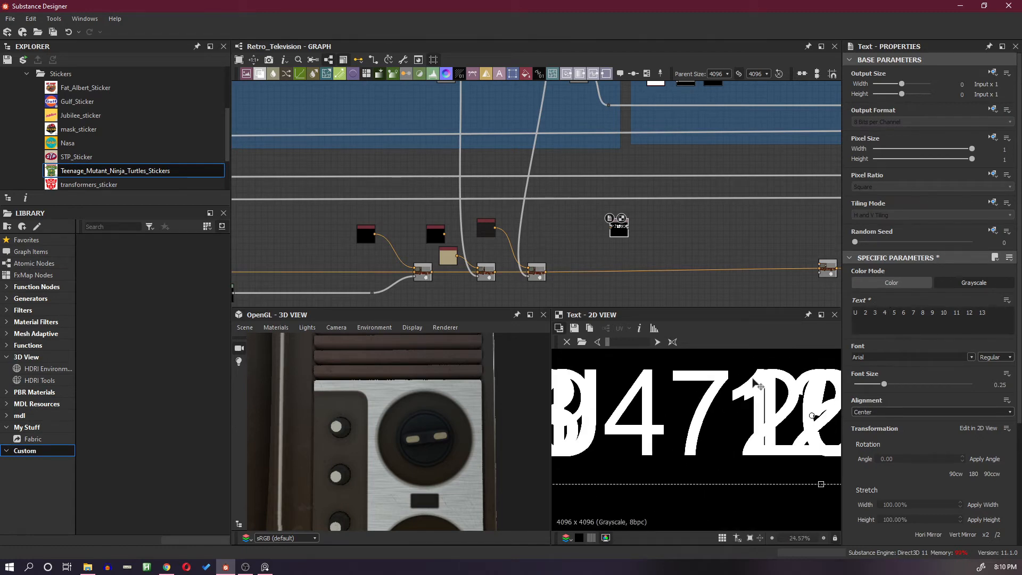
scroll(757, 383, "down", 3)
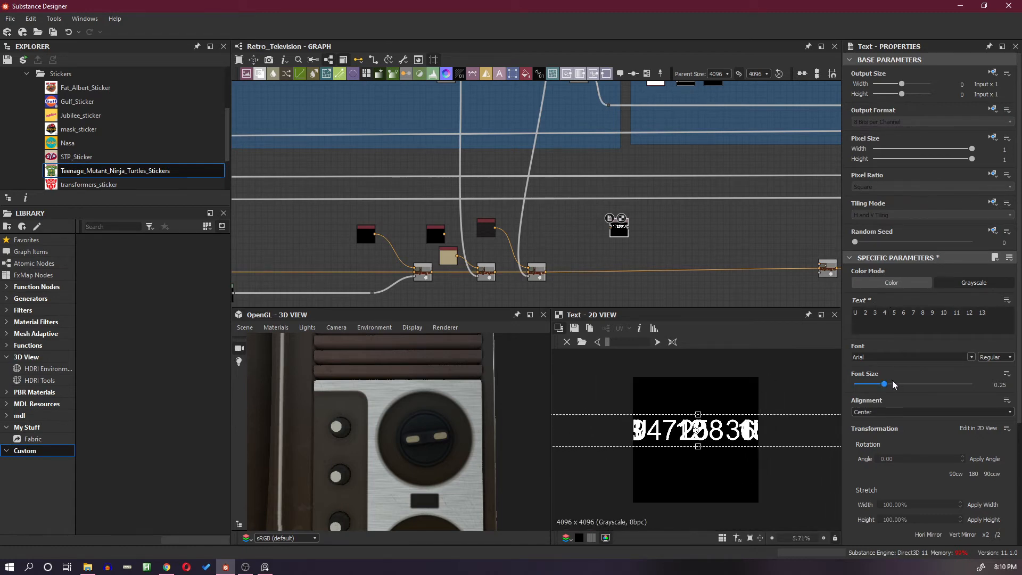
left_click_drag(884, 384, 860, 388)
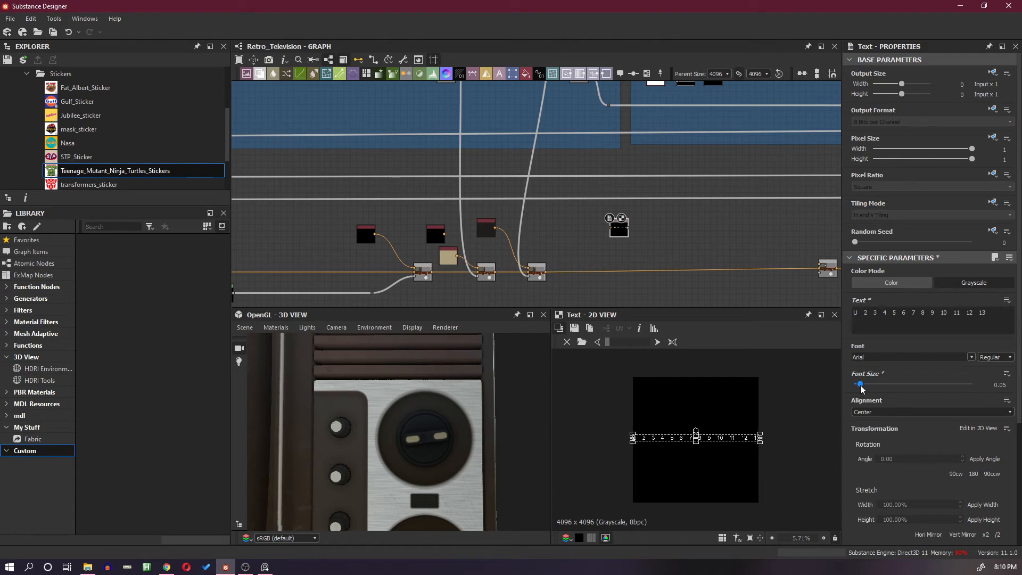
scroll(690, 420, "up", 4)
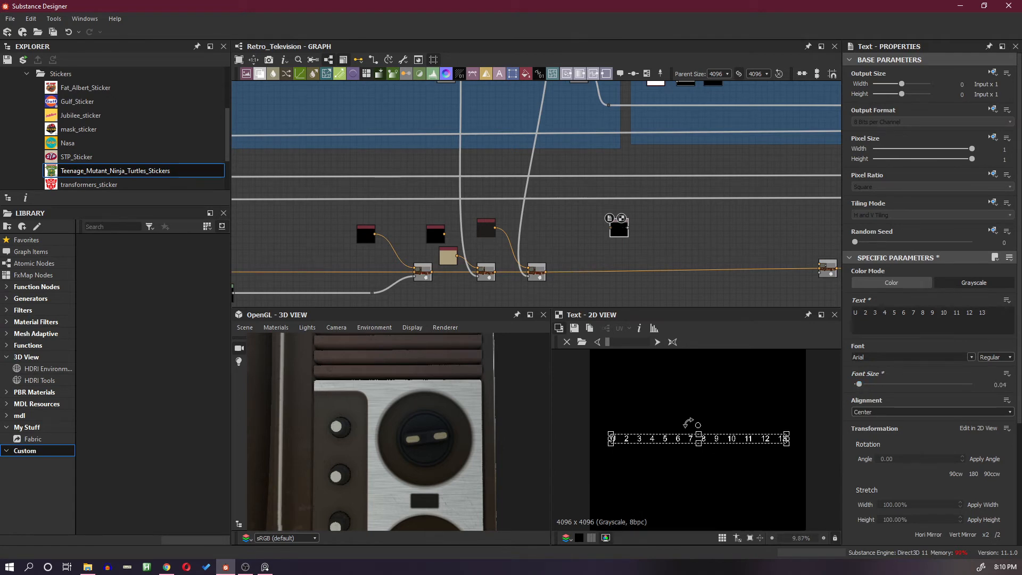
scroll(750, 459, "up", 2)
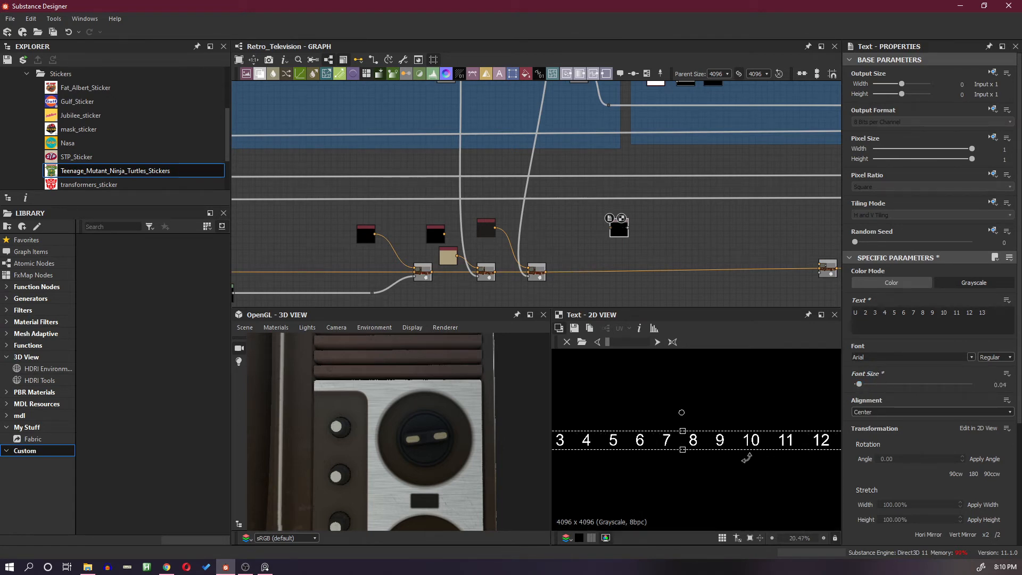
scroll(746, 458, "up", 3)
Change the dial text's font to a wide, squared typeface and stretch its width to 150%.
double_click(881, 356)
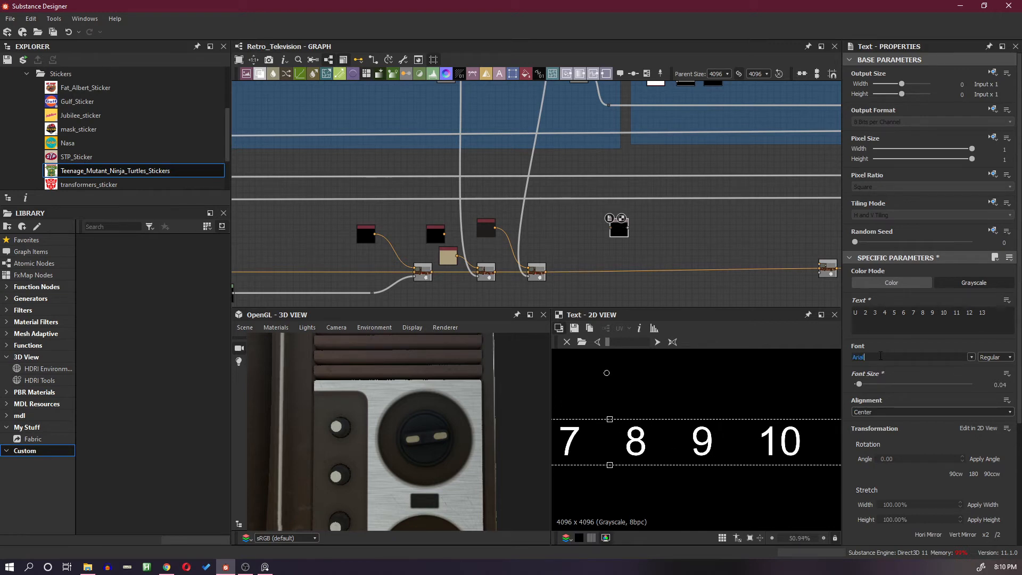
type("Arial Rounded MT Bold")
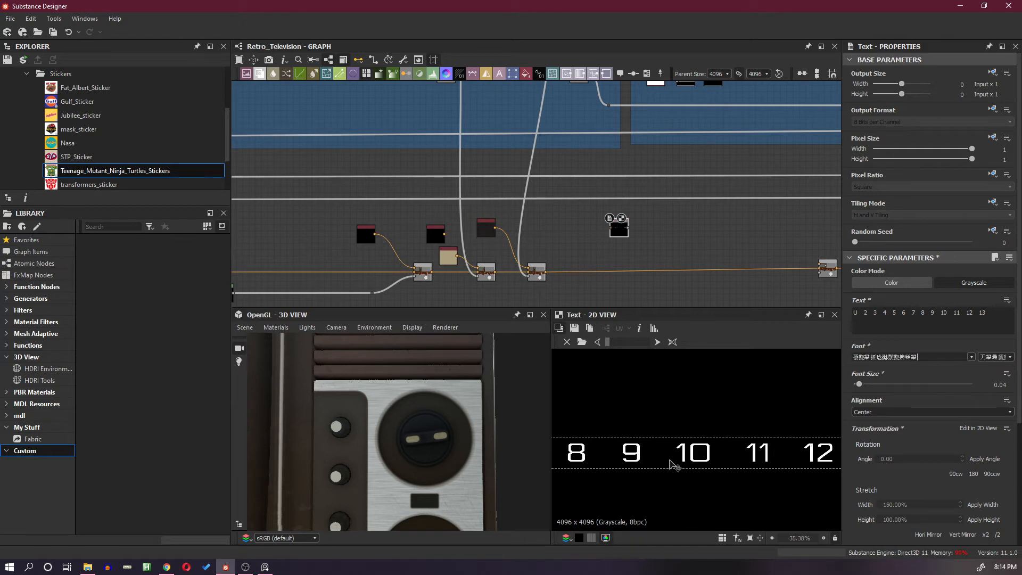
scroll(629, 452, "down", 5)
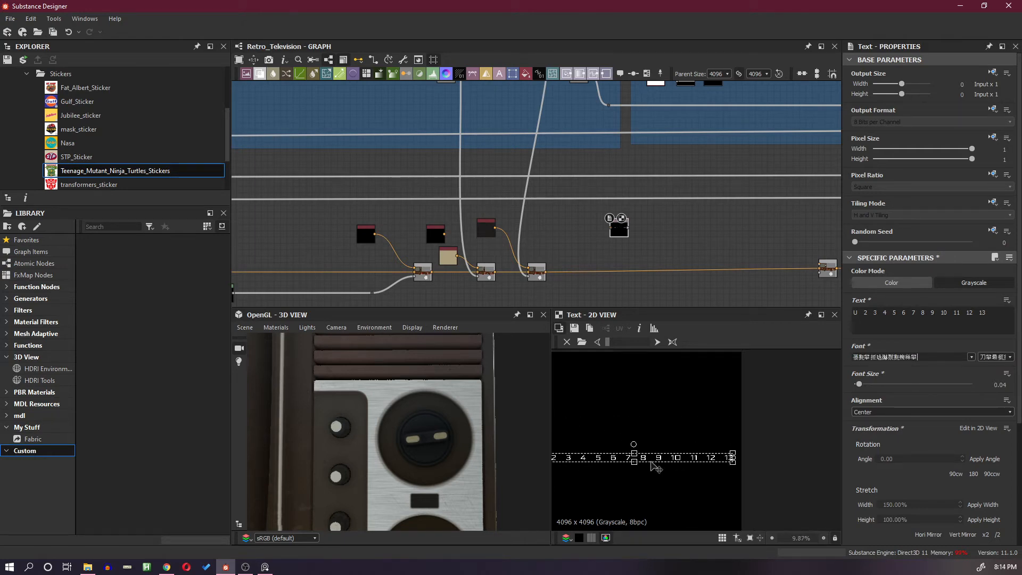
middle_click_drag(628, 456, 691, 437)
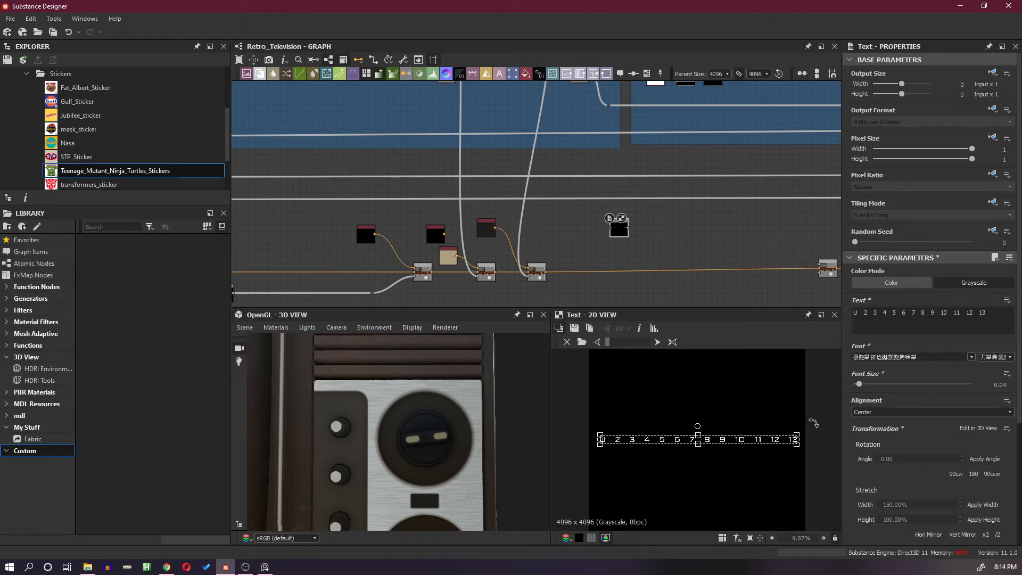
scroll(769, 446, "up", 4)
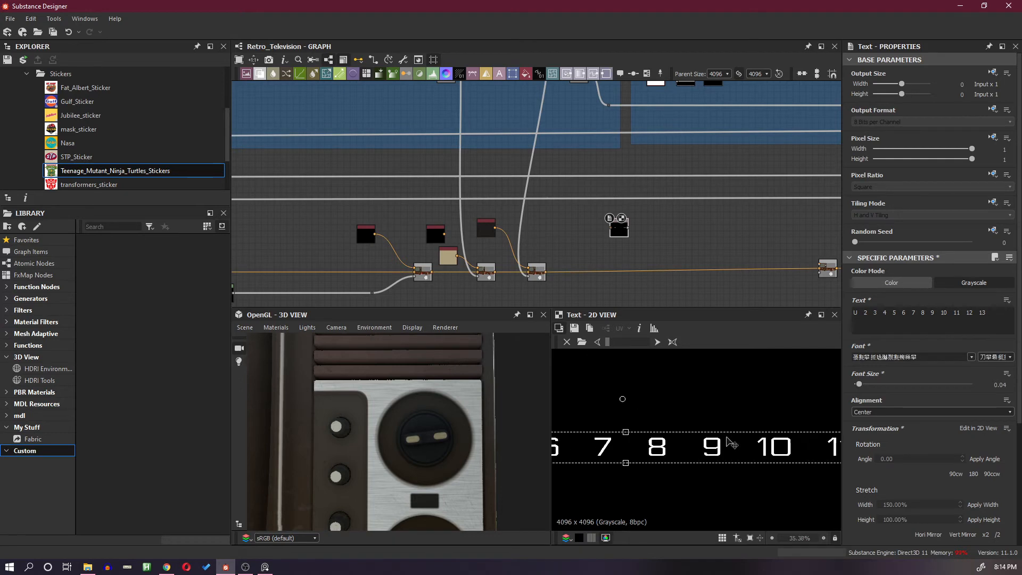
scroll(730, 446, "down", 3)
left_click(692, 234)
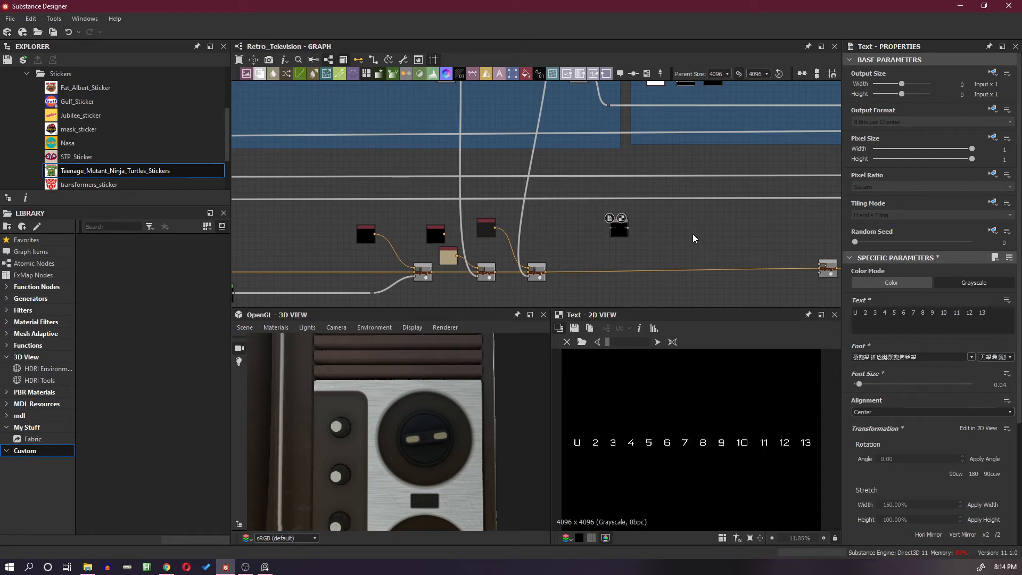
Add a Shape Mapper node after the Text node and connect the text output to its input.
scroll(642, 229, "up", 3)
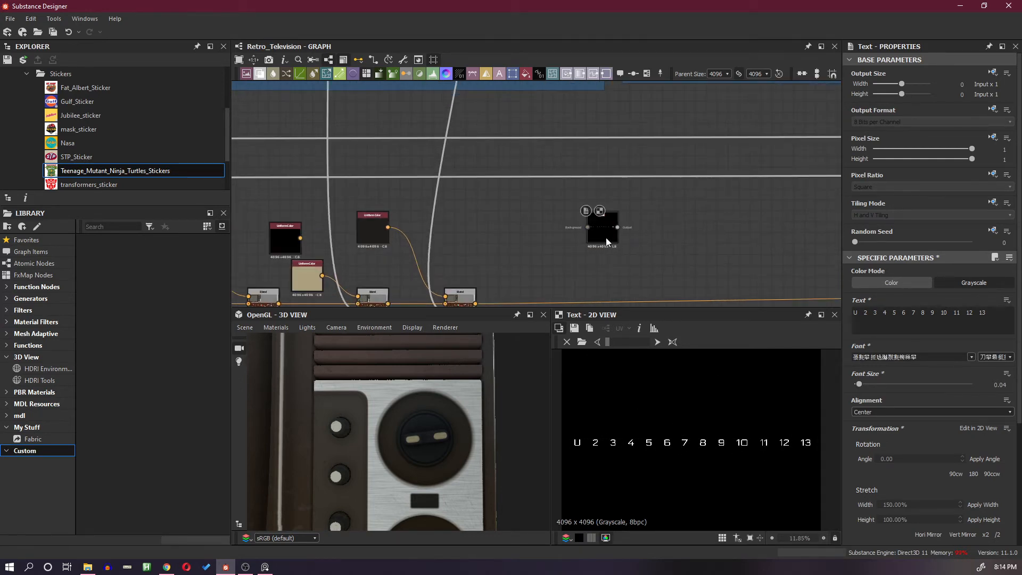
key("space")
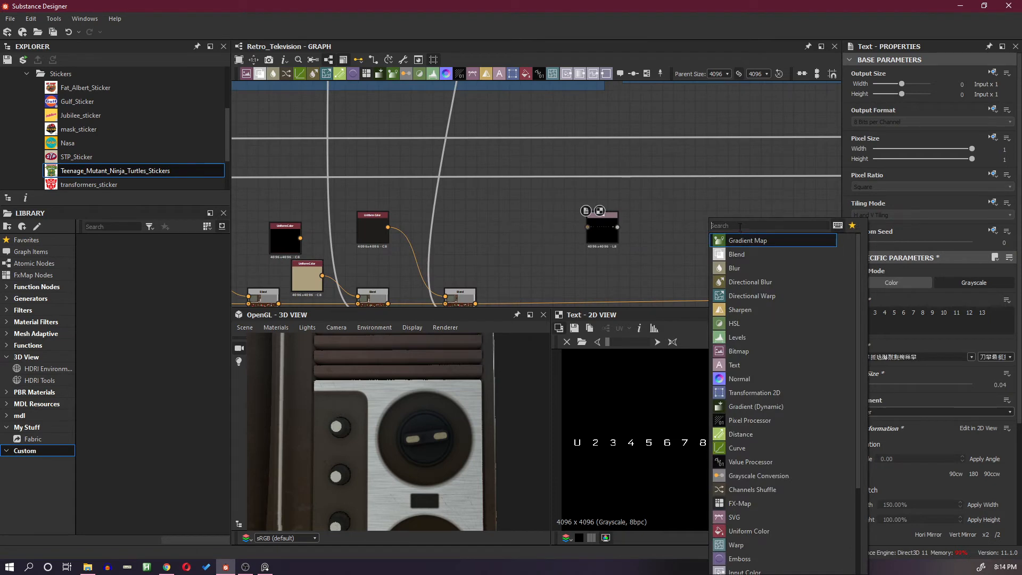
type("map")
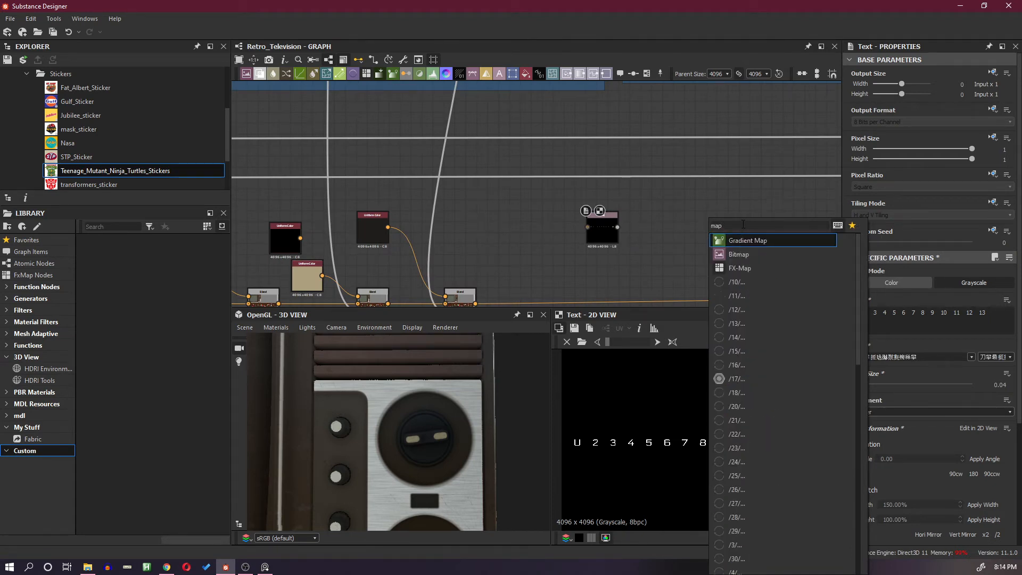
type("pl")
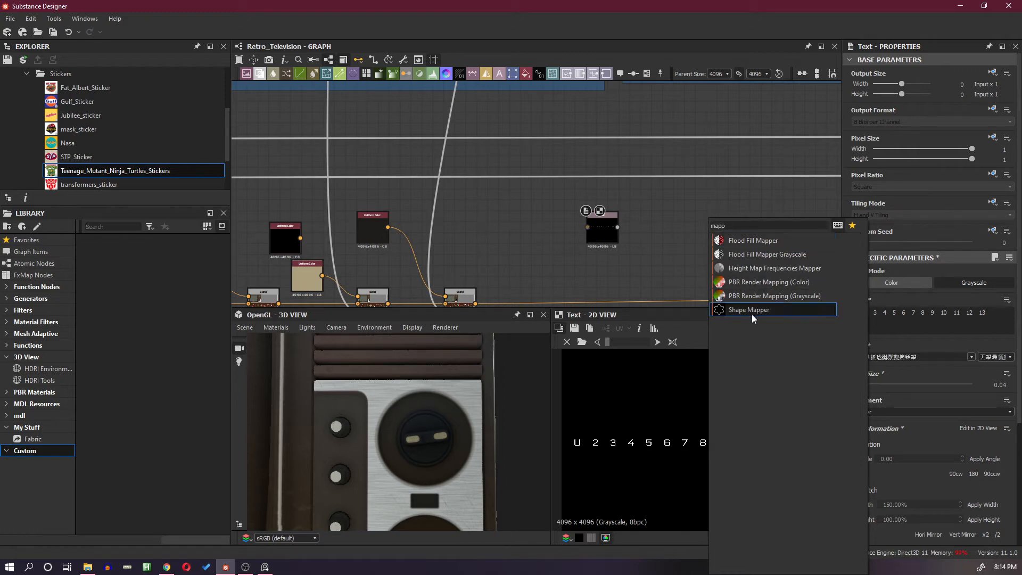
left_click(750, 311)
left_click_drag(710, 241, 653, 227)
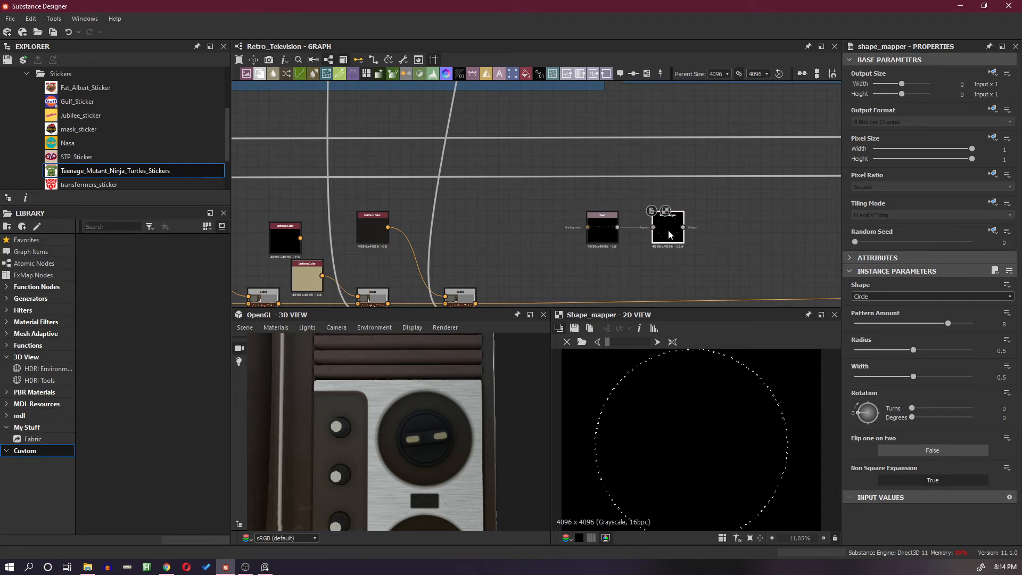
Set the Shape Mapper's pattern amount to 1 and its radius to 0.
scroll(618, 373, "up", 4)
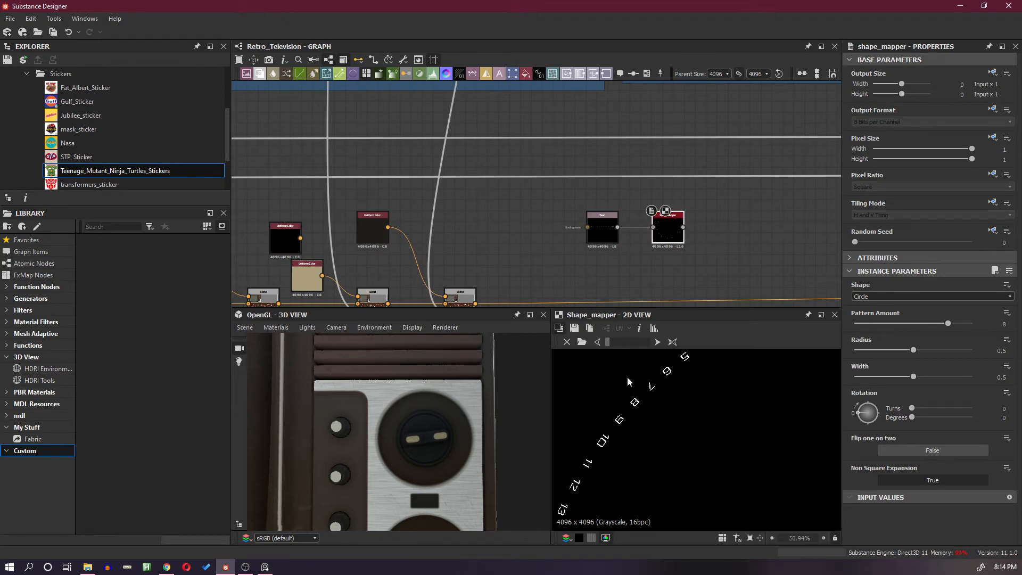
scroll(661, 394, "down", 4)
scroll(730, 400, "up", 1)
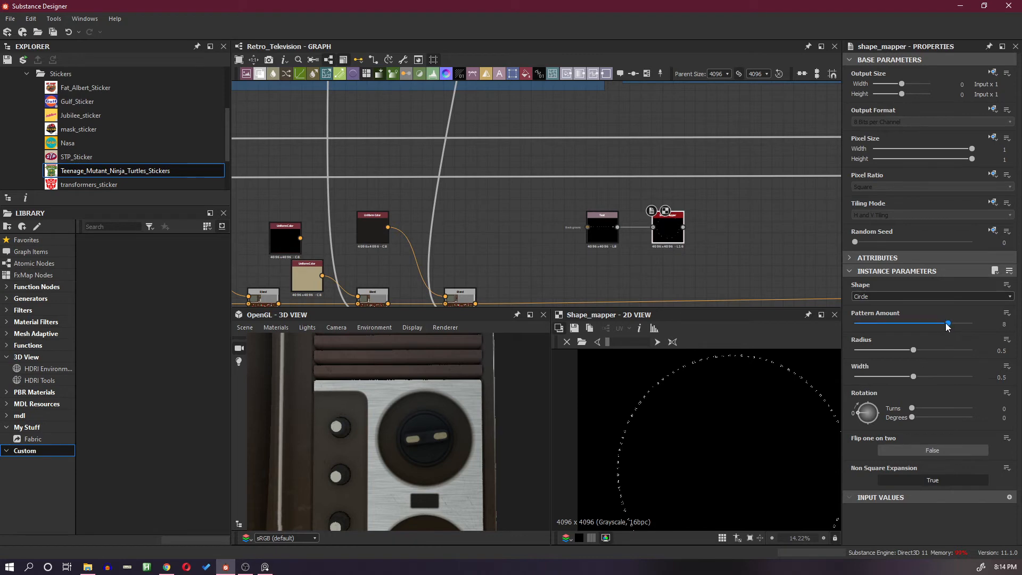
left_click_drag(947, 326, 854, 359)
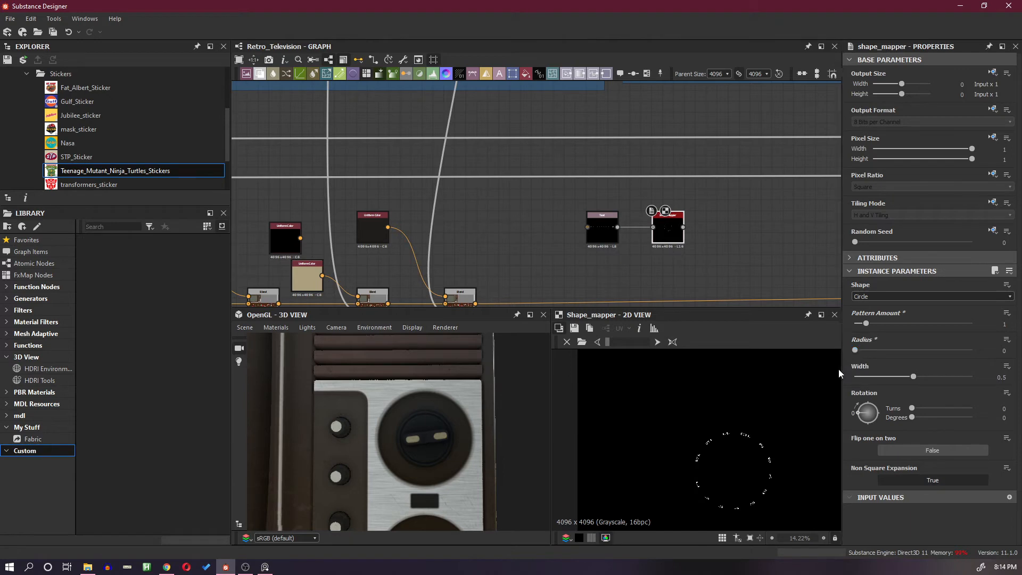
Set the Shape Mapper's width to 0.36 to adjust the proportions of the circular dial numbers.
scroll(771, 439, "up", 6)
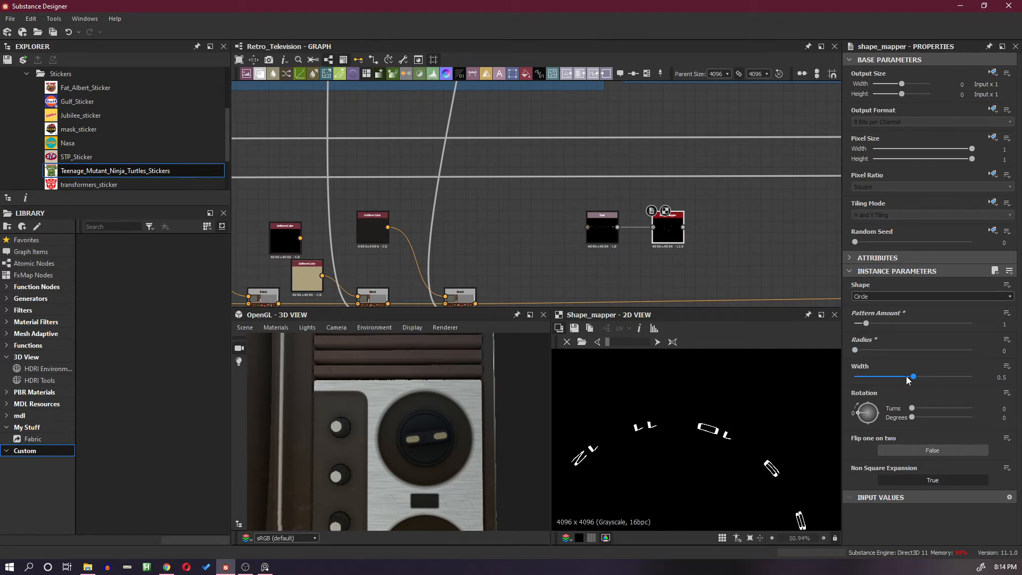
left_click_drag(907, 377, 895, 376)
scroll(721, 450, "down", 3)
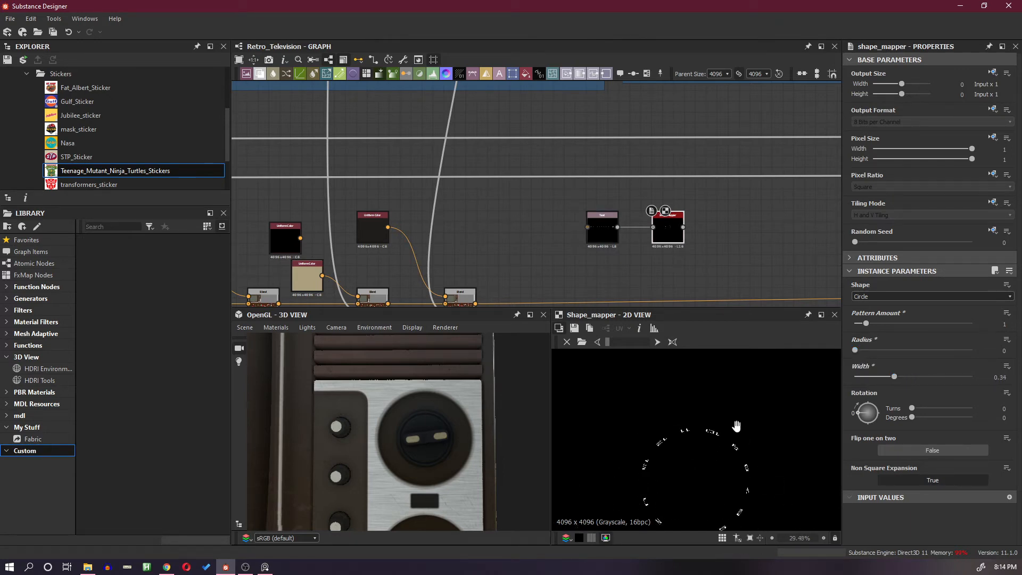
scroll(740, 420, "up", 1)
mouse_move(895, 377)
left_mouse_down()
mouse_move(886, 375)
mouse_move(897, 377)
left_mouse_up()
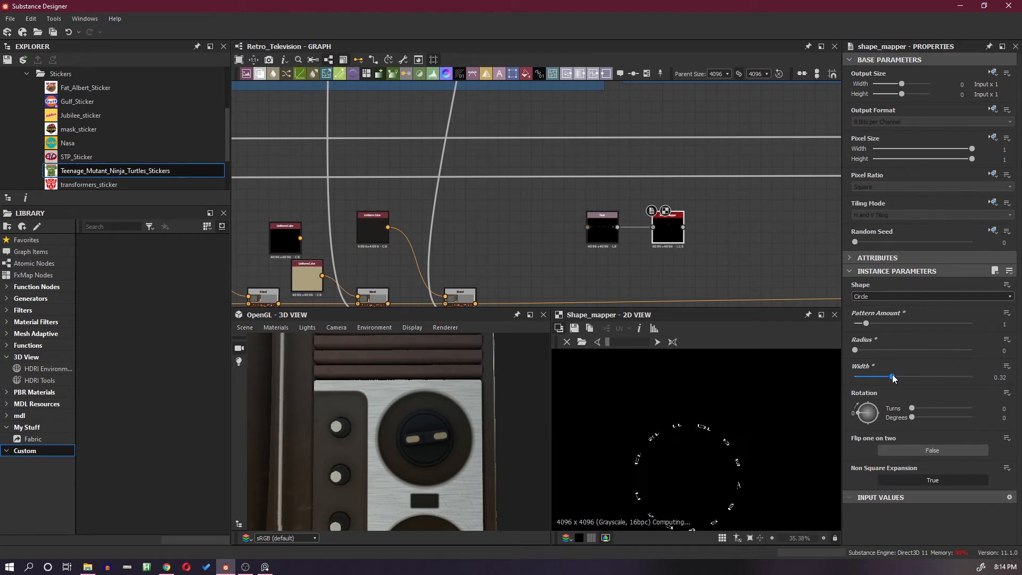
Set the Shape Mapper's Flip one on two to True and Non Square Expansion to False.
left_click(922, 451)
scroll(710, 404, "up", 2)
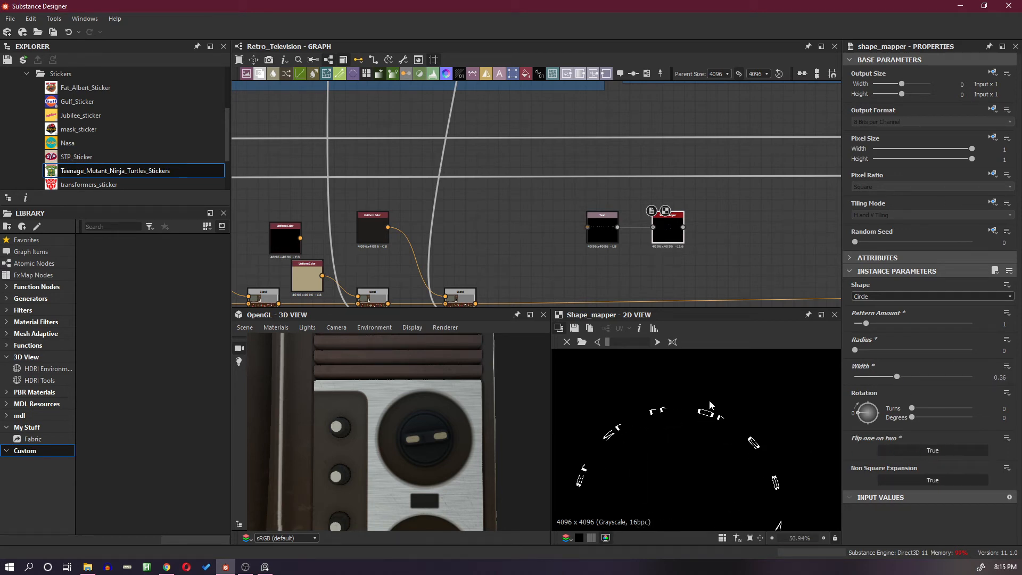
left_click(913, 480)
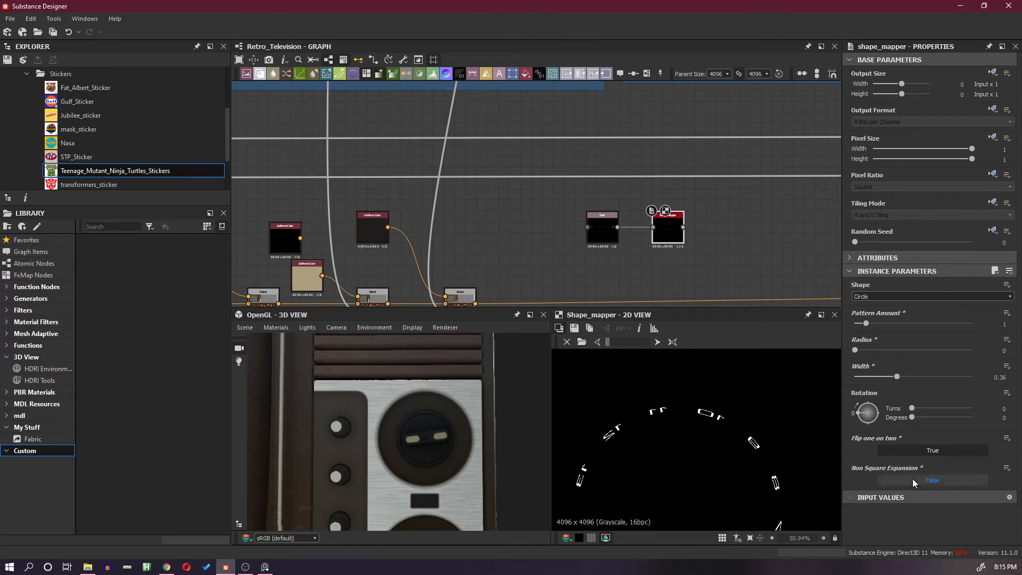
Set the Shape Mapper's Non Square Expansion to True and reduce its width to 0.19.
left_click(912, 480)
left_click(919, 451)
left_click(918, 451)
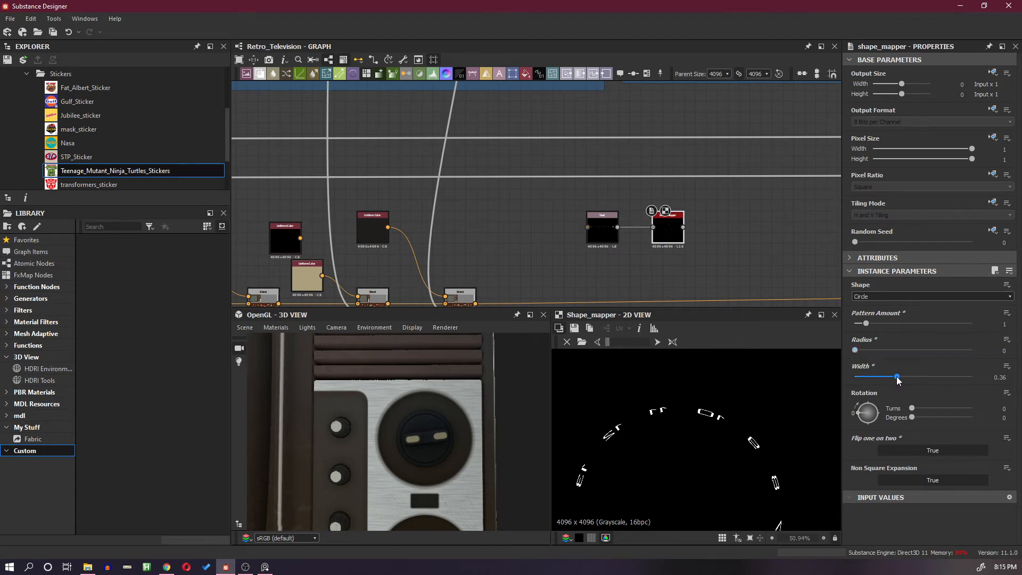
left_click_drag(897, 378, 876, 385)
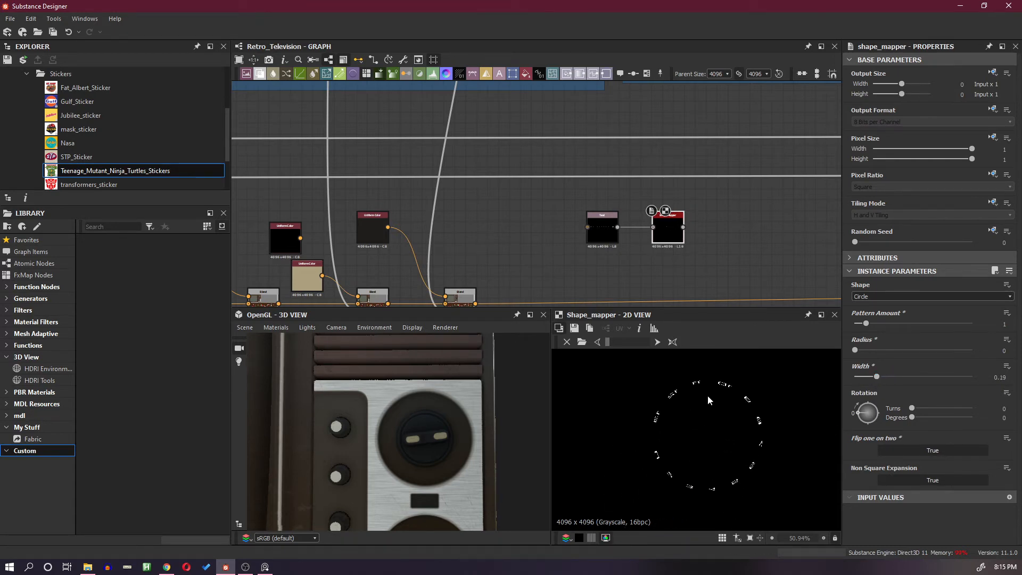
scroll(707, 395, "up", 2)
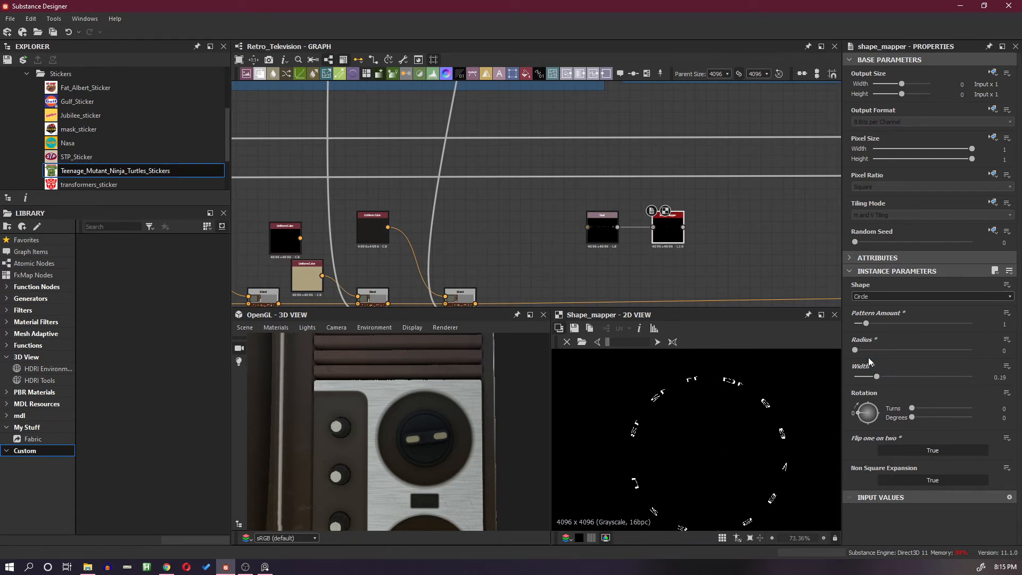
Rotate the Text node's row of dial numbers by 180 degrees.
left_click(607, 234)
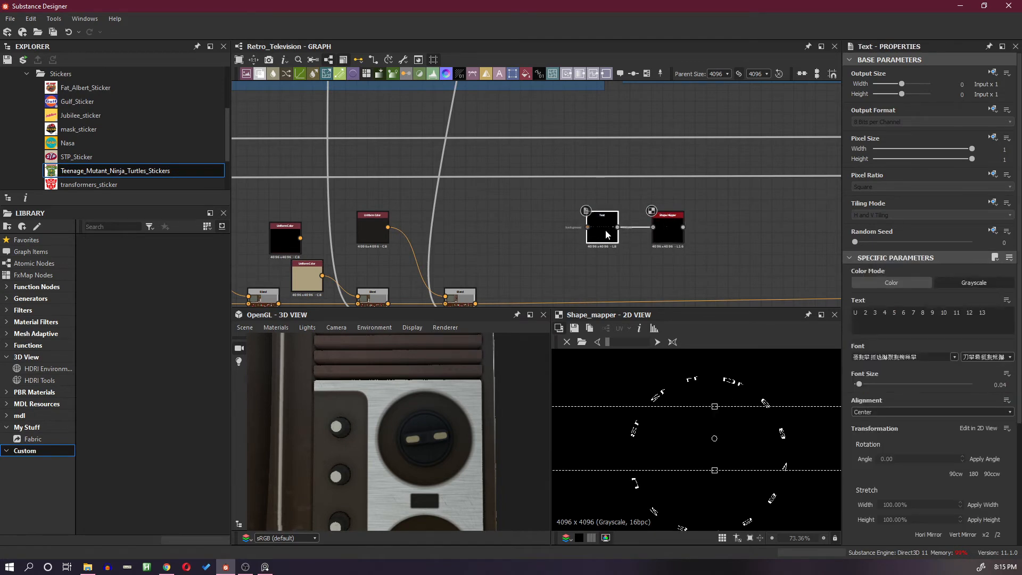
scroll(756, 421, "down", 10)
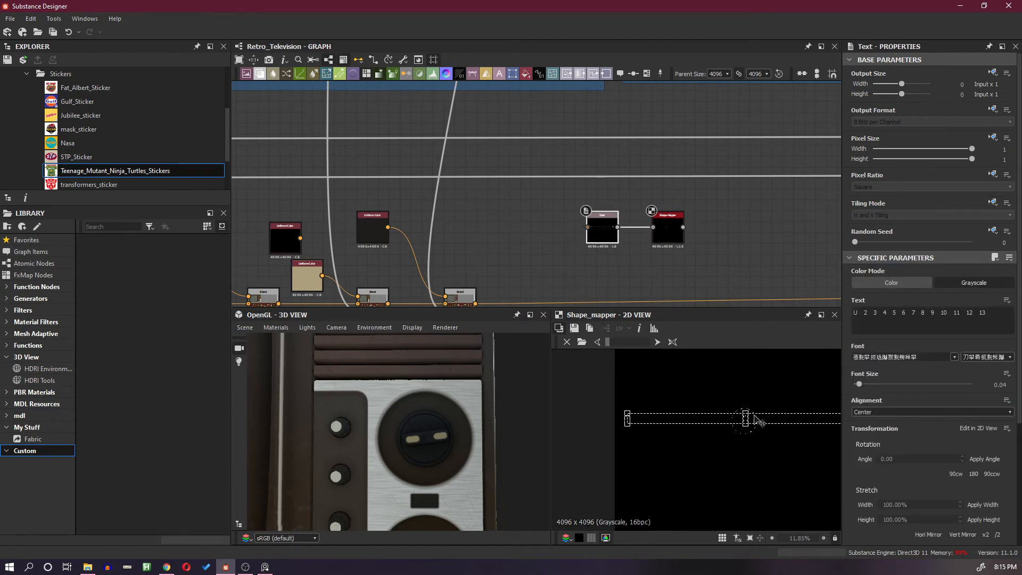
scroll(758, 420, "up", 1)
left_click_drag(604, 399, 814, 405, "shift")
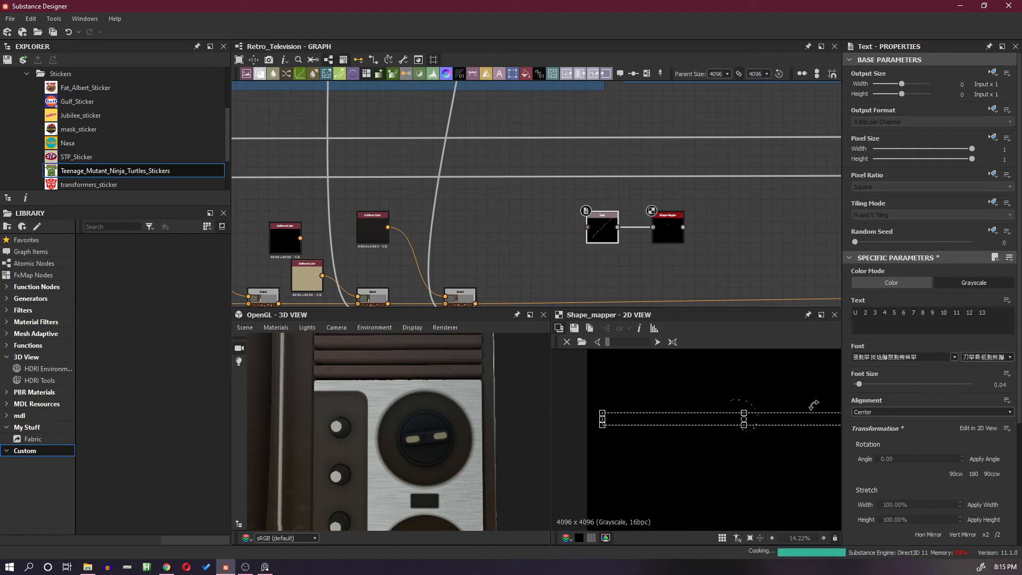
scroll(745, 410, "up", 9)
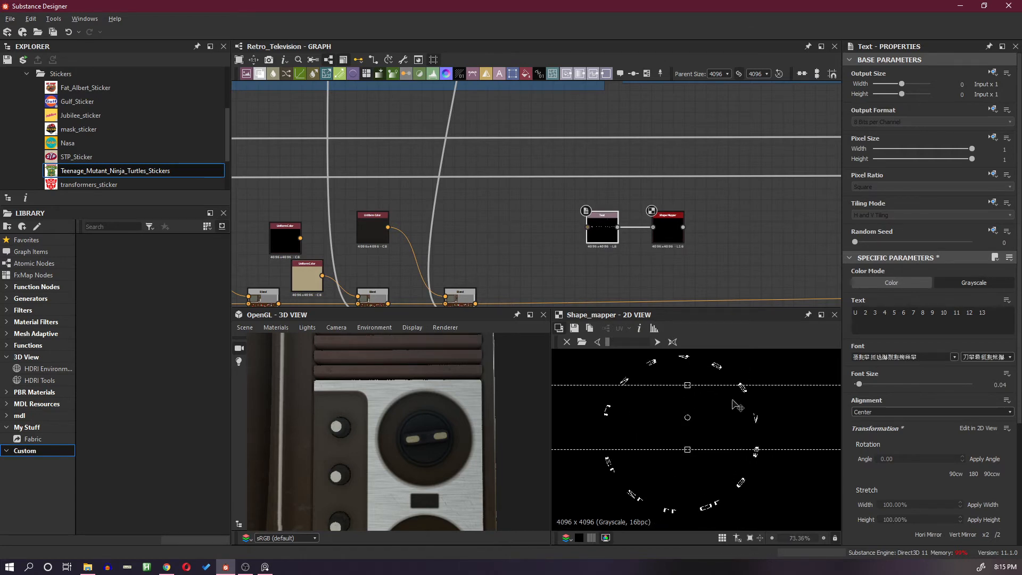
scroll(737, 406, "up", 2)
Set the Shape Mapper's Flip one on two to False.
left_click(668, 237)
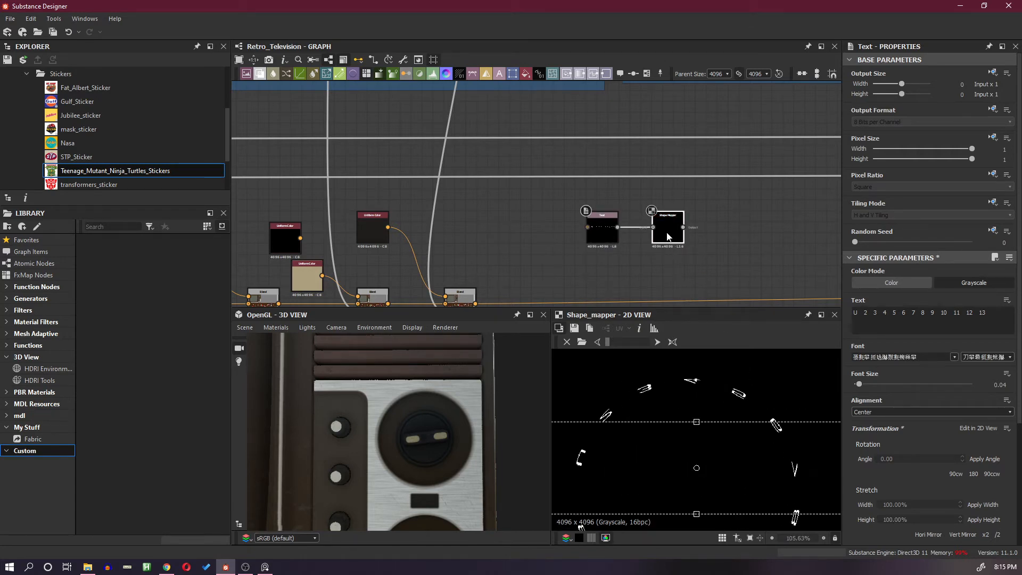
left_click(940, 450)
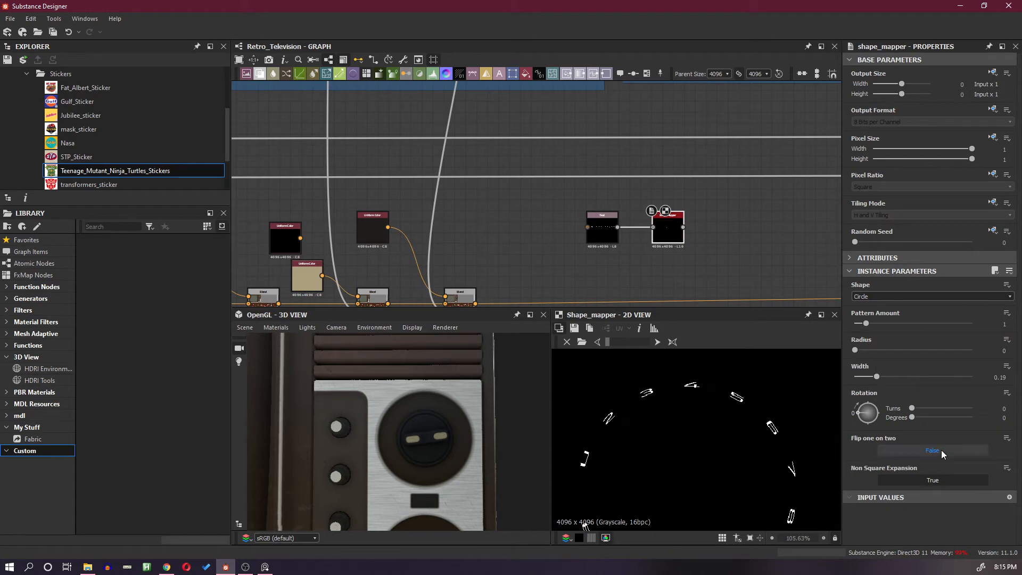
middle_click_drag(709, 453, 723, 348)
Add extra spaces between the characters U and 2 to 13 in the Text node's text to spread them out.
left_click(602, 241)
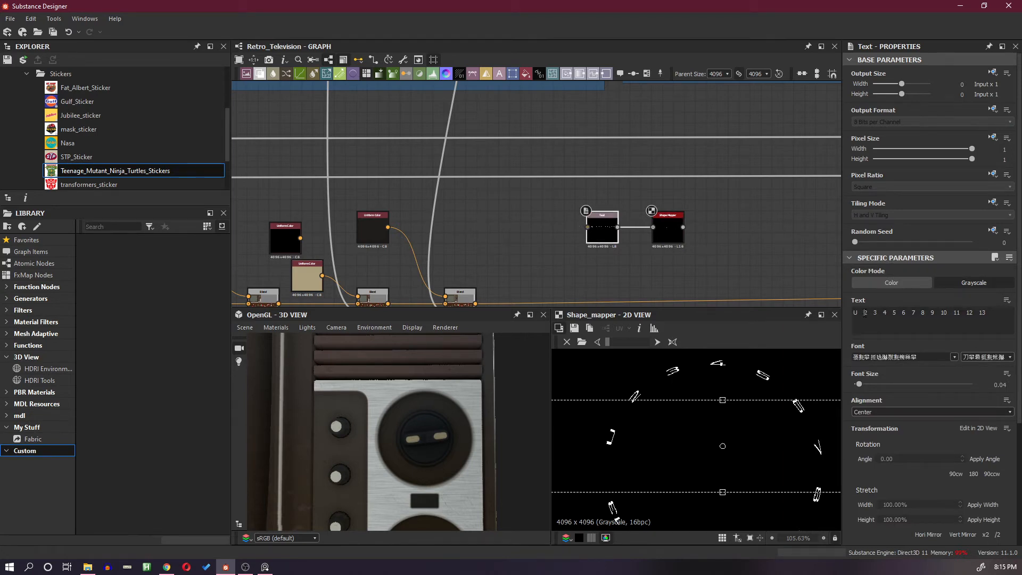
double_click(865, 313)
key("Right")
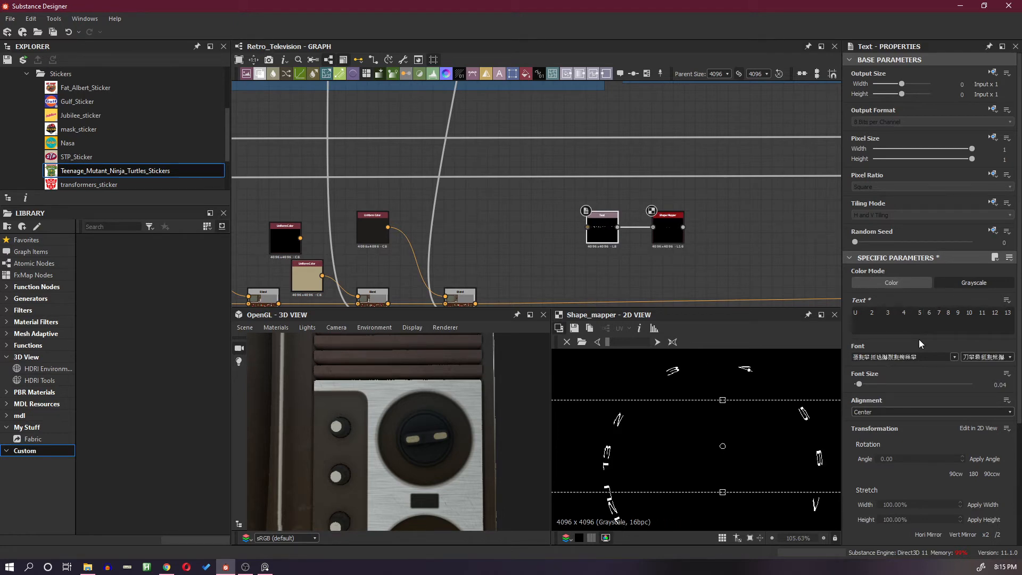
left_click(958, 313)
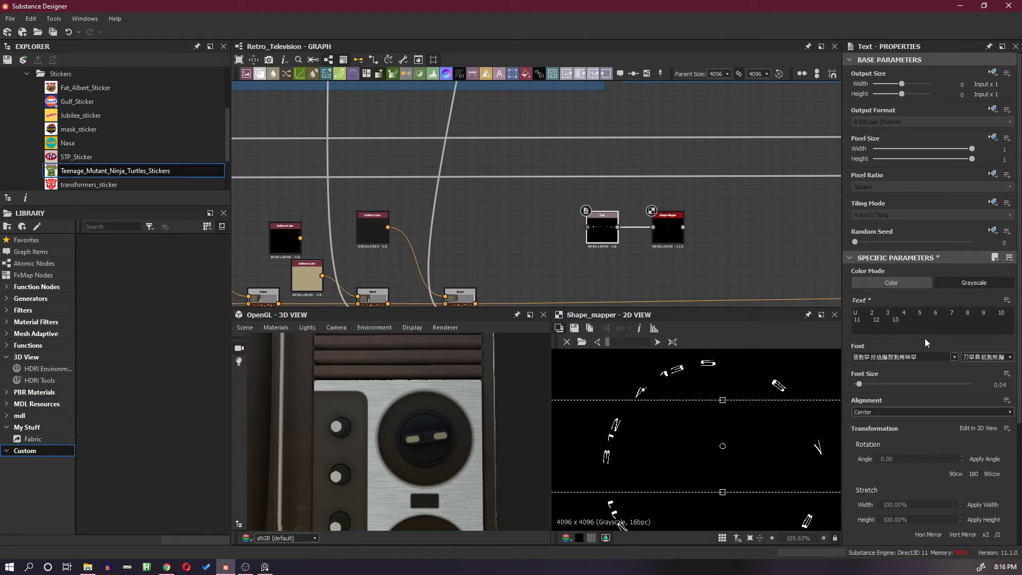
Try Shape Mapper widths of 0.39 and 0.16 with the radius at 0.
left_click(665, 236)
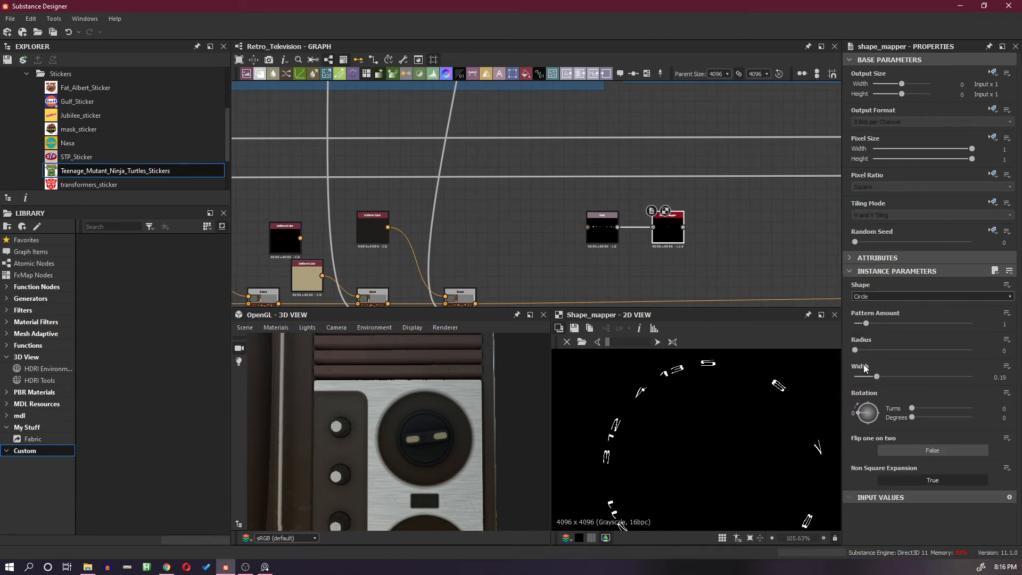
left_click_drag(855, 348, 899, 378)
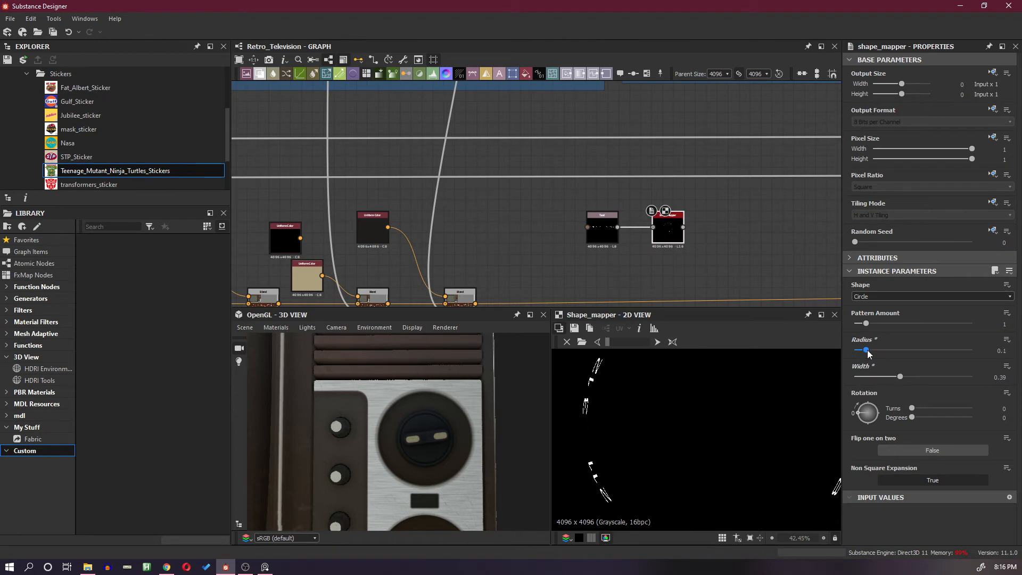
left_click_drag(859, 350, 852, 354)
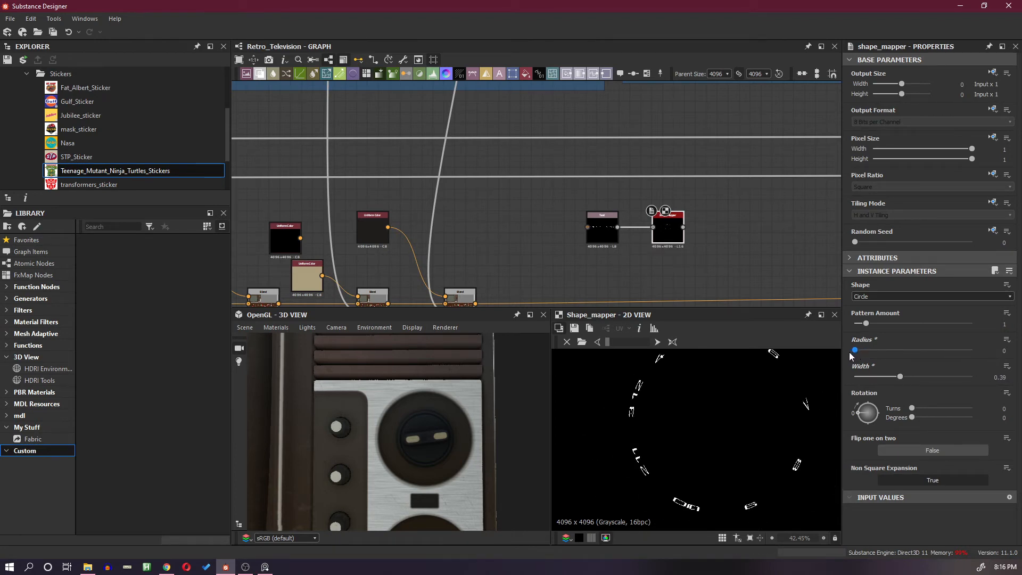
left_click_drag(898, 377, 873, 376)
scroll(700, 388, "up", 5)
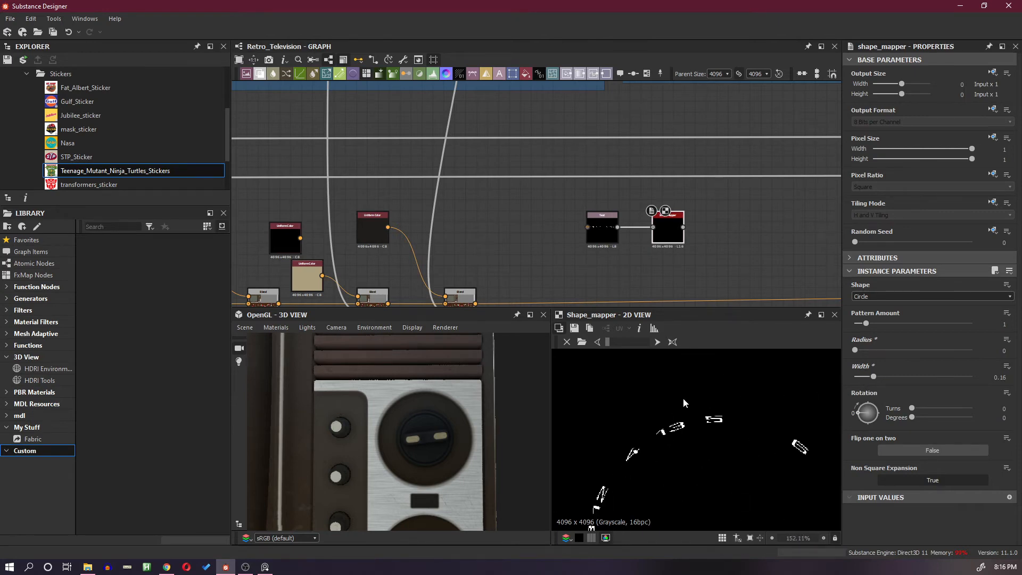
Show the Text node's own output in the 2D view and set its font size to 0.02.
left_click(606, 237)
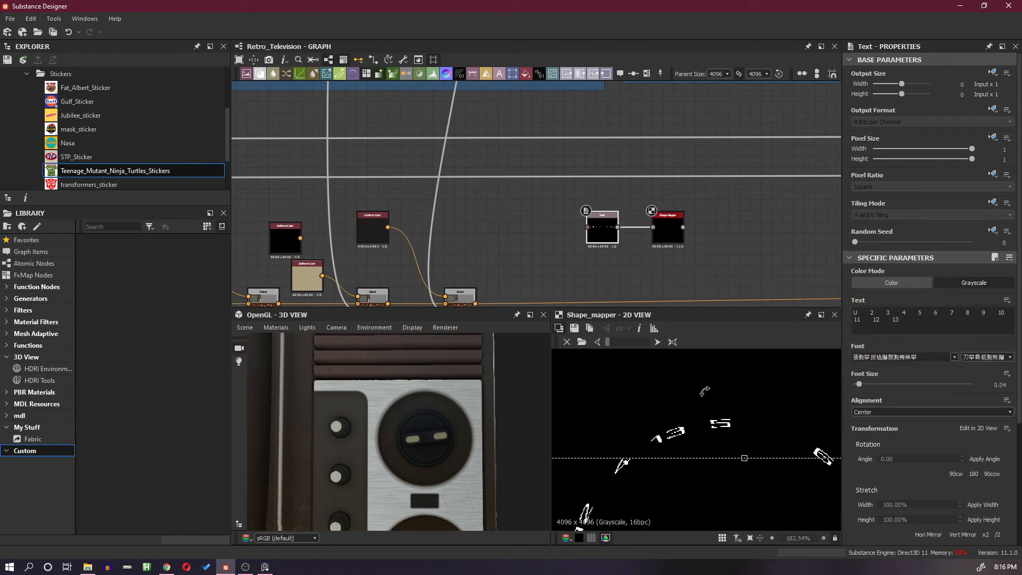
scroll(725, 423, "down", 10)
scroll(724, 422, "down", 2)
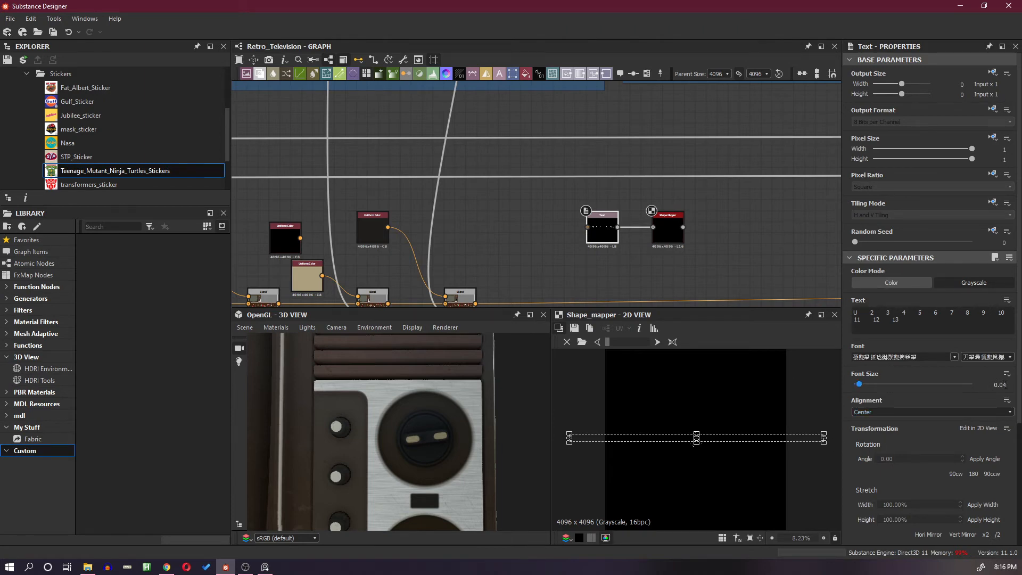
double_click(605, 236)
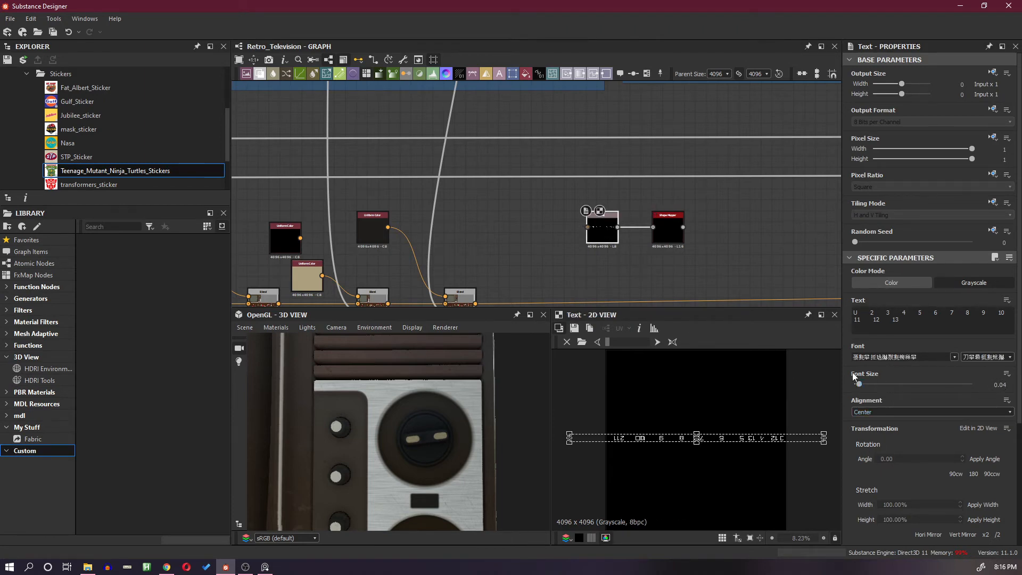
left_click(1001, 385)
type("2")
key("Return")
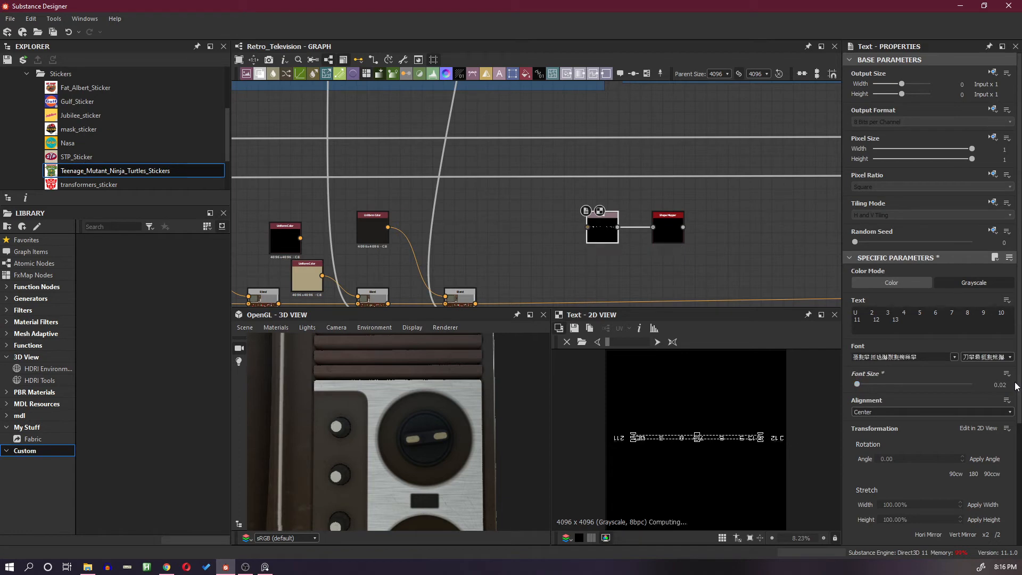
scroll(670, 441, "up", 1)
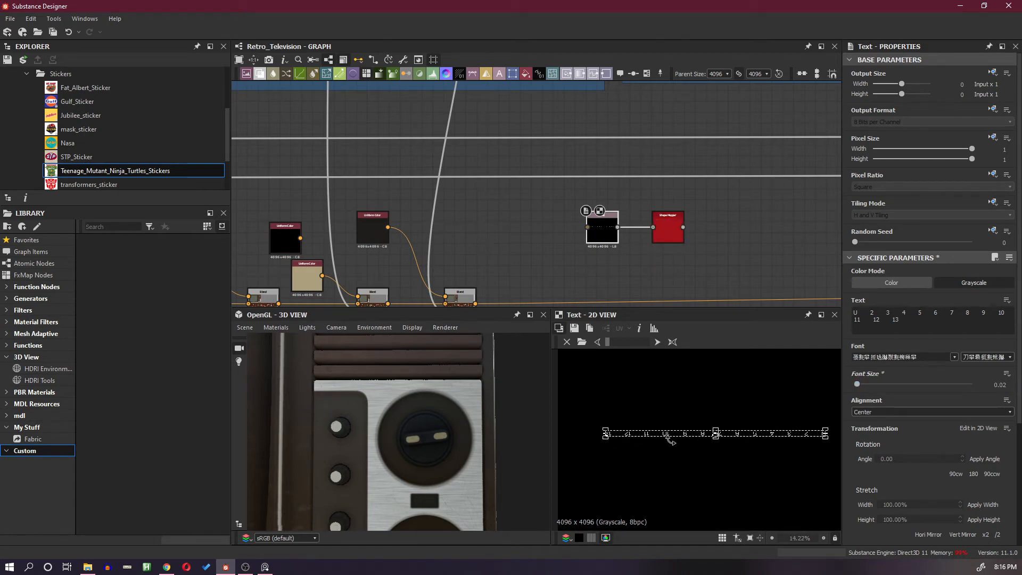
Try font sizes of 0.03 and 0.015 on the Text node.
left_click(1001, 385)
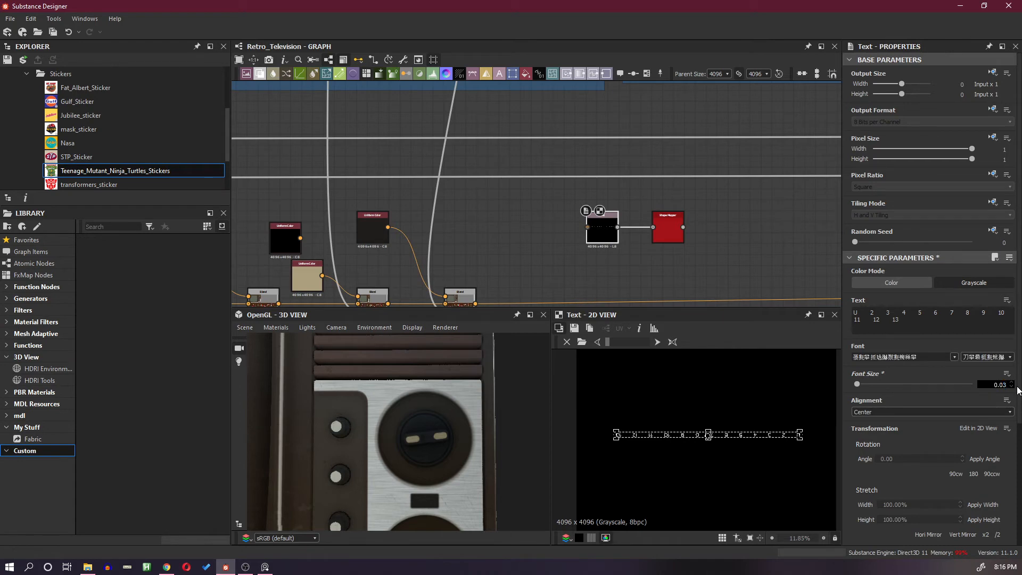
type("0.03")
key("Return")
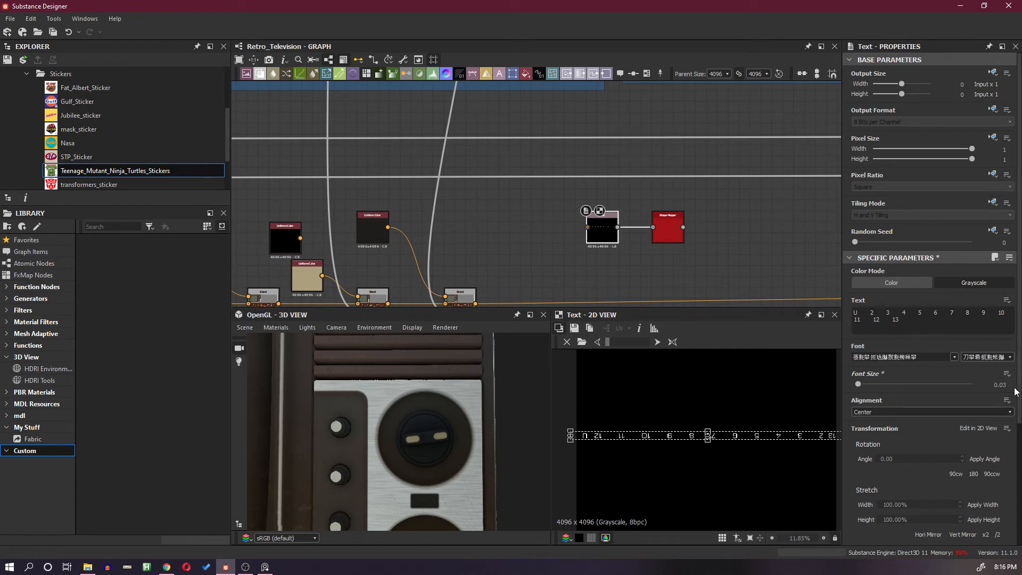
left_click(1005, 385)
key("BackSpace")
type("15")
key("Return")
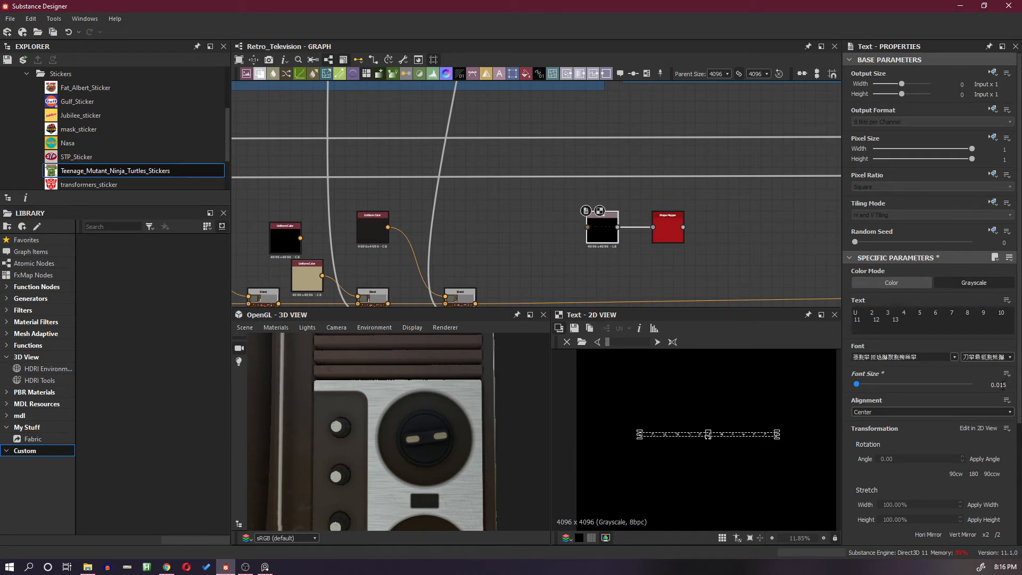
Set the Text node's font size to 0.025.
left_click_drag(1003, 386, 1015, 392)
key("BackSpace")
key("BackSpace")
type("25")
key("Return")
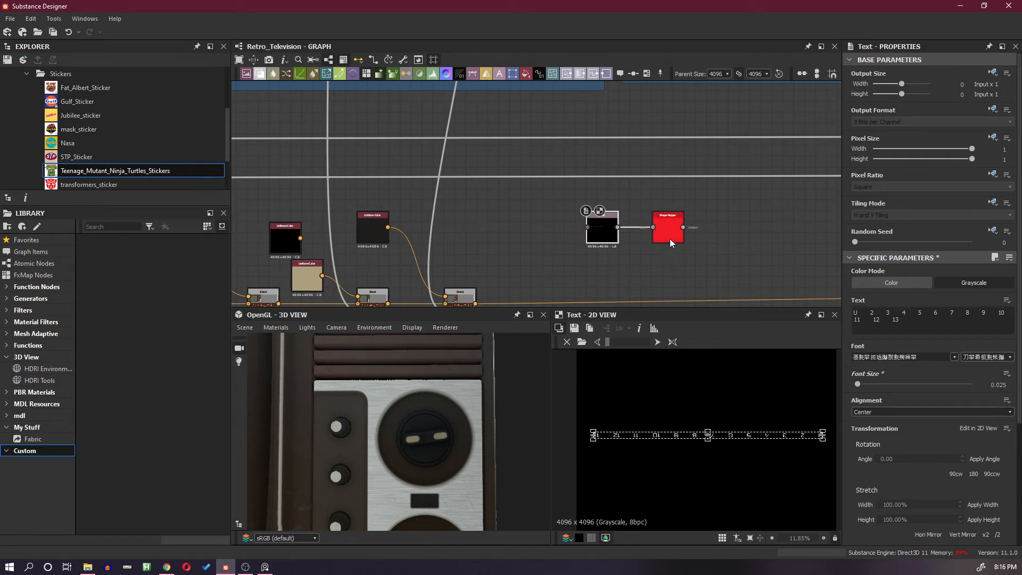
Set the Shape Mapper's radius to 0.07 and its width to 0.76.
left_click(672, 236)
scroll(715, 437, "up", 4)
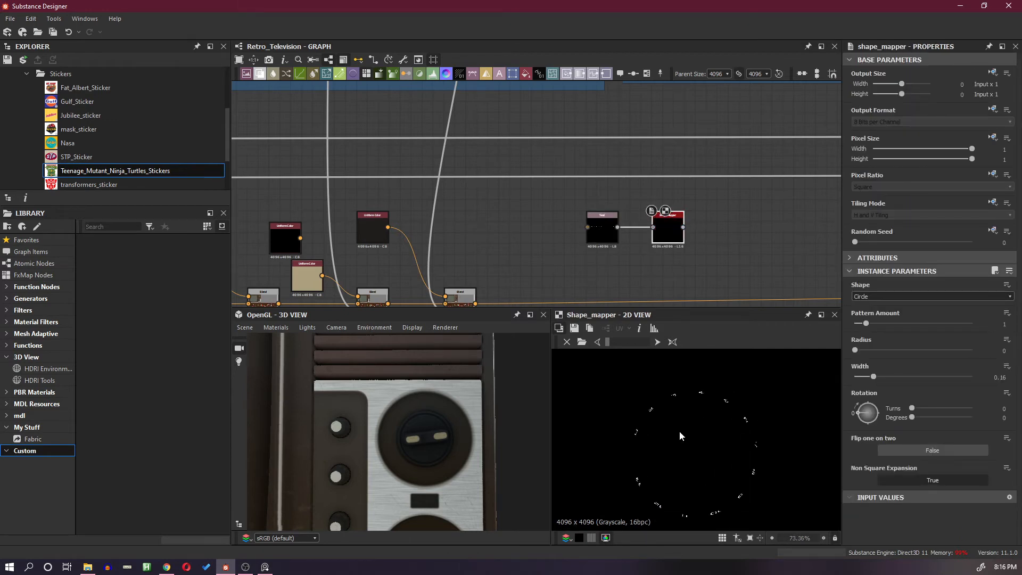
left_click_drag(855, 350, 989, 382)
scroll(718, 426, "down", 5)
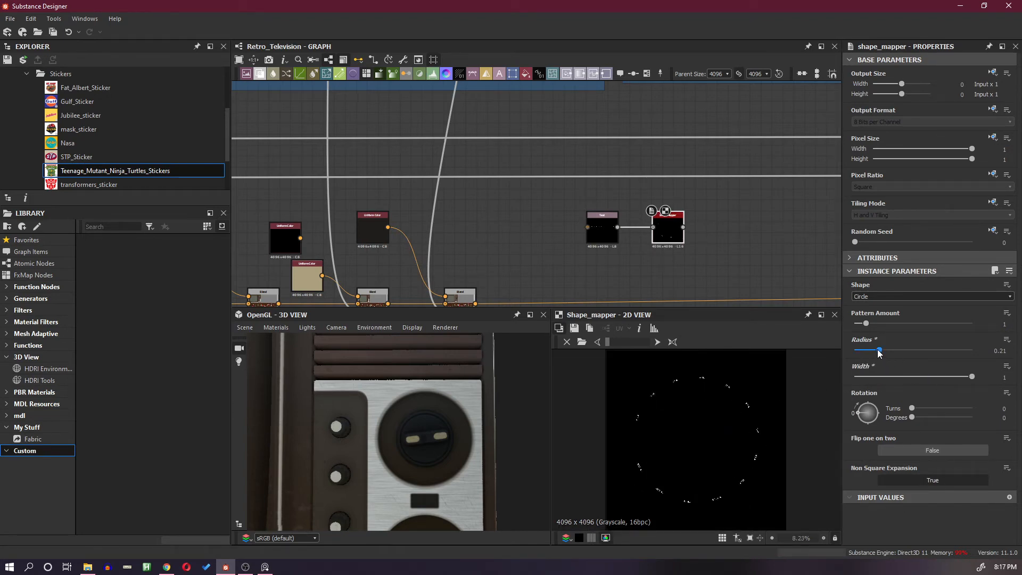
left_click_drag(879, 351, 863, 351)
scroll(686, 382, "up", 1)
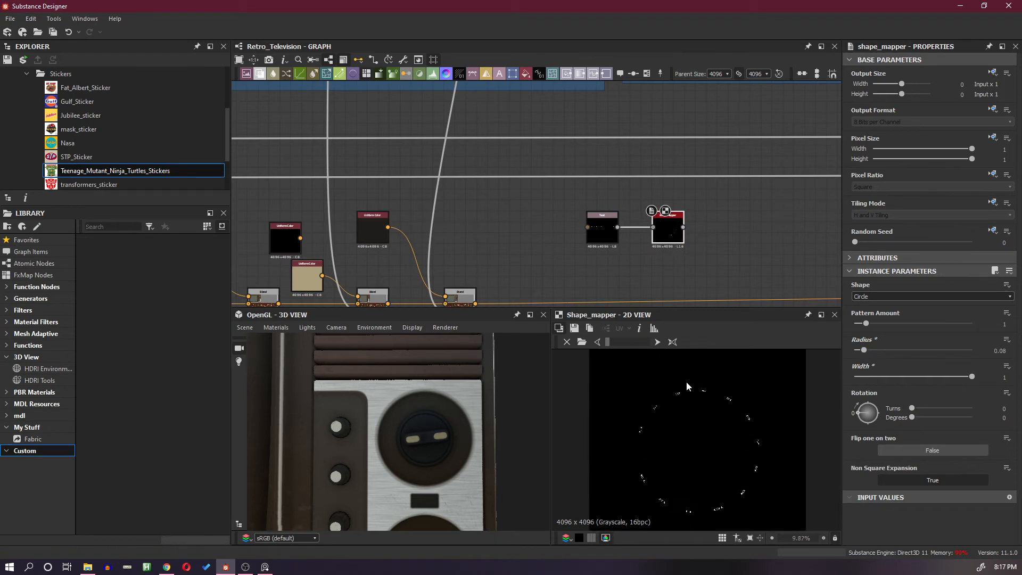
scroll(686, 381, "up", 5)
left_click_drag(972, 376, 943, 381)
left_click_drag(864, 351, 864, 352)
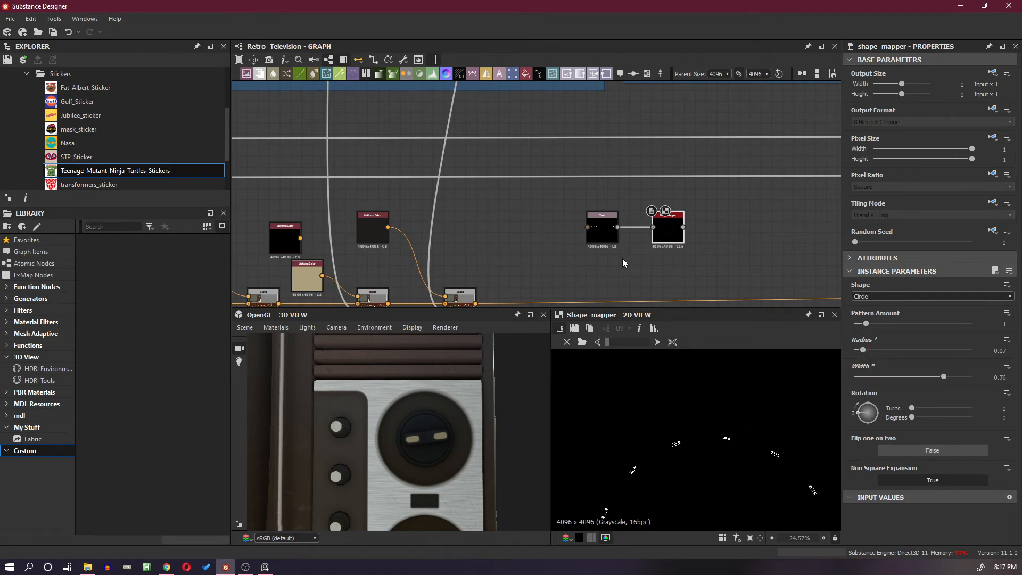
Stretch the Text node's numbers vertically to about four times their height and preview the Shape Mapper's ring of numbers.
left_click(602, 232)
double_click(602, 235)
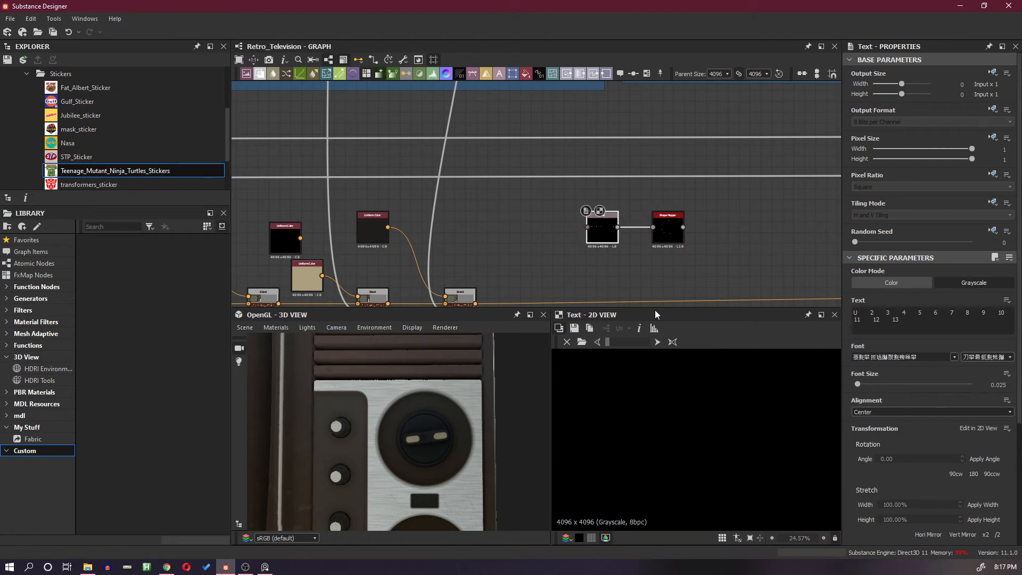
scroll(657, 439, "up", 1)
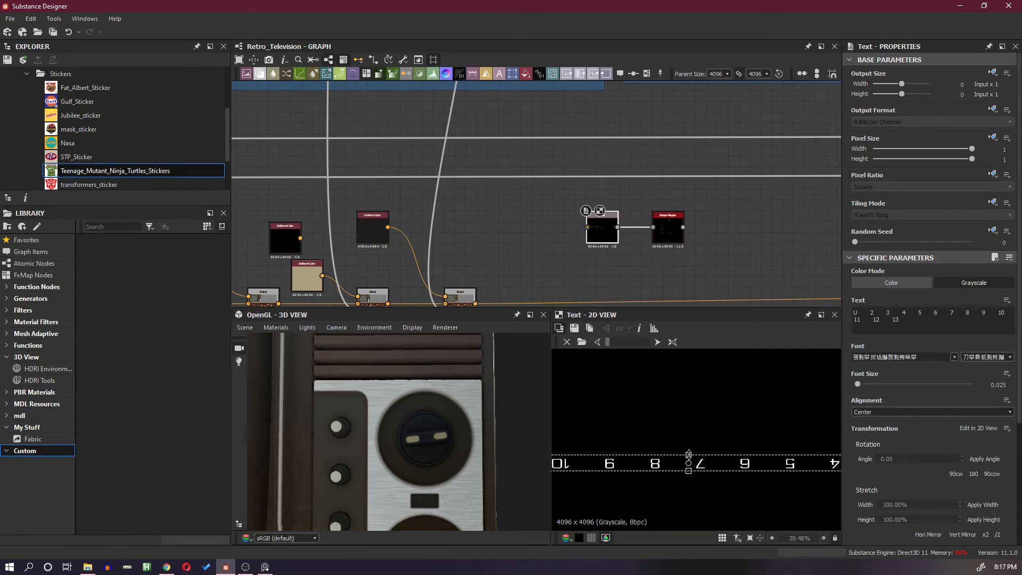
left_click_drag(689, 453, 689, 429)
left_click(671, 237)
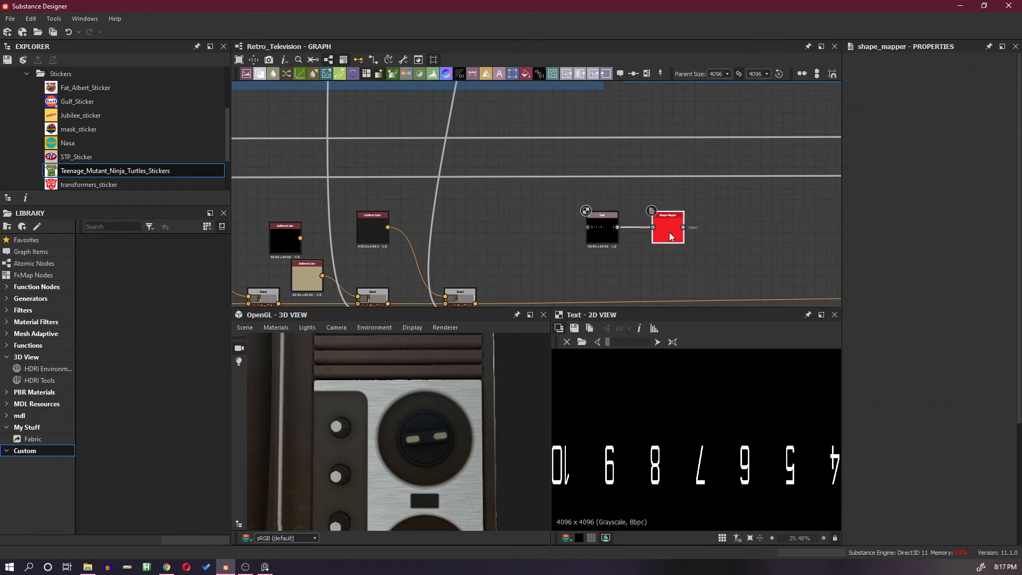
double_click(670, 234)
scroll(692, 406, "down", 4)
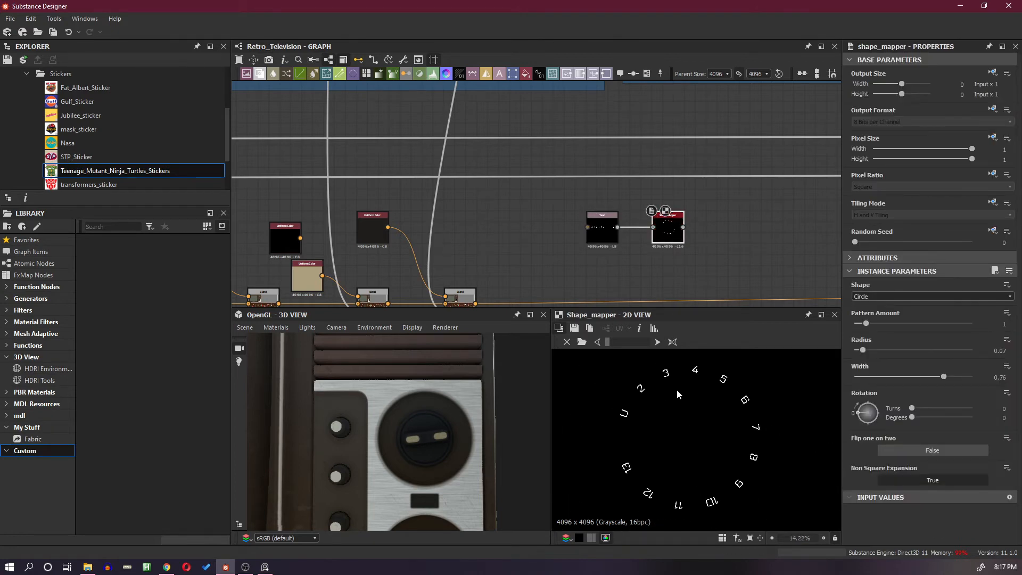
middle_click_drag(677, 394, 698, 407)
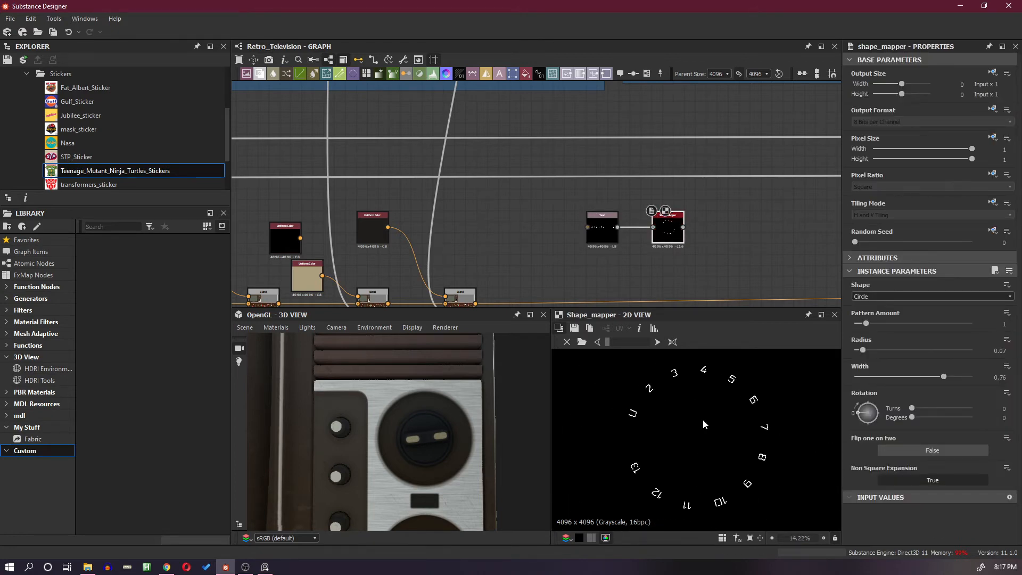
Adjust the spaces before 13 in the Text node's number string to shift its position on the ring.
left_click(601, 237)
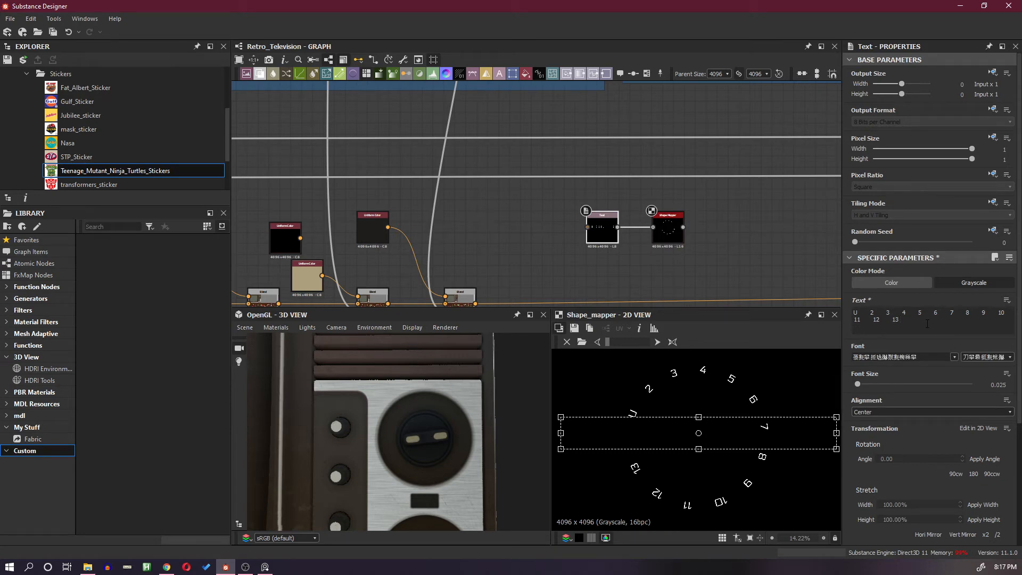
key("BackSpace")
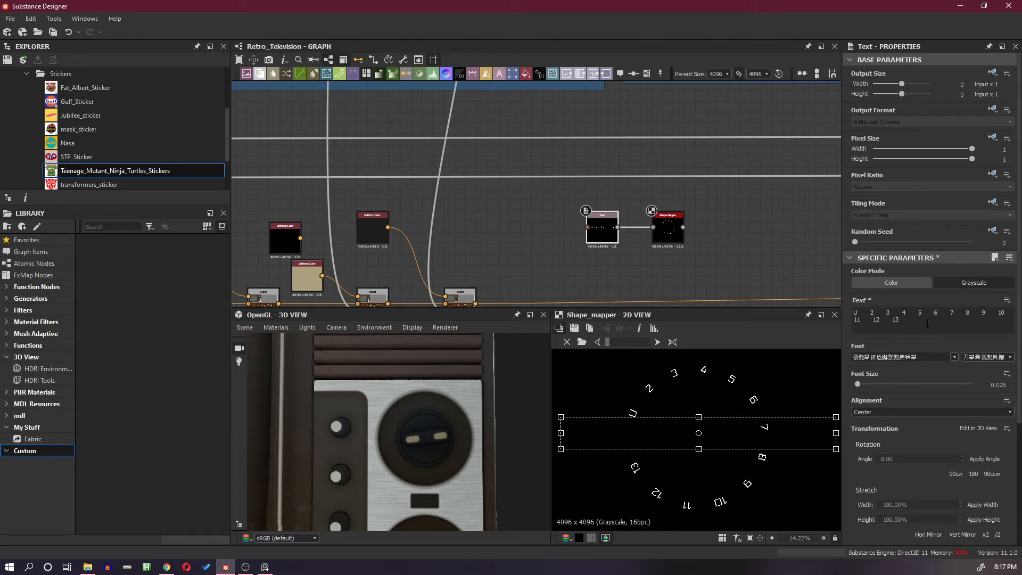
key("BackSpace")
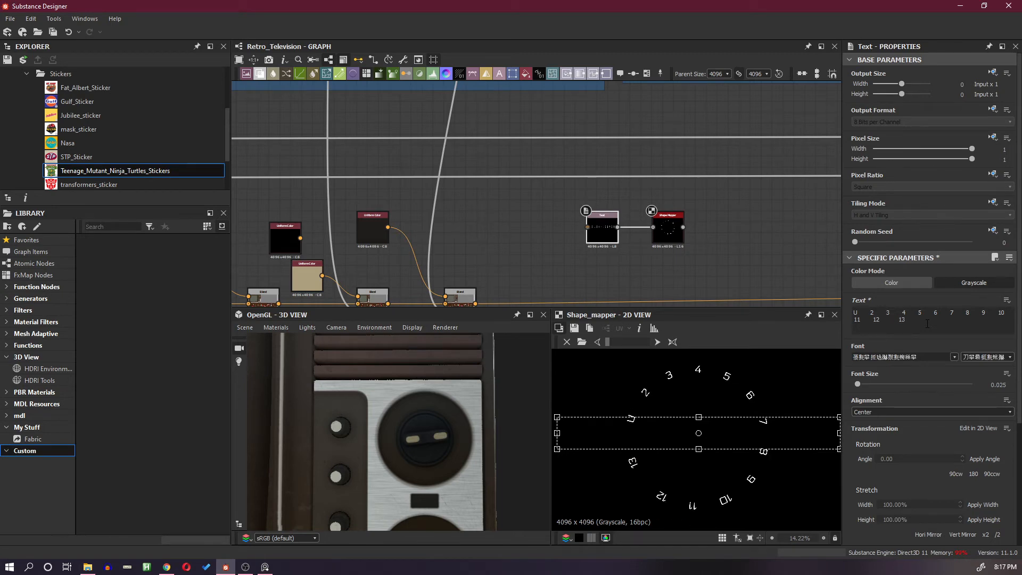
key("BackSpace")
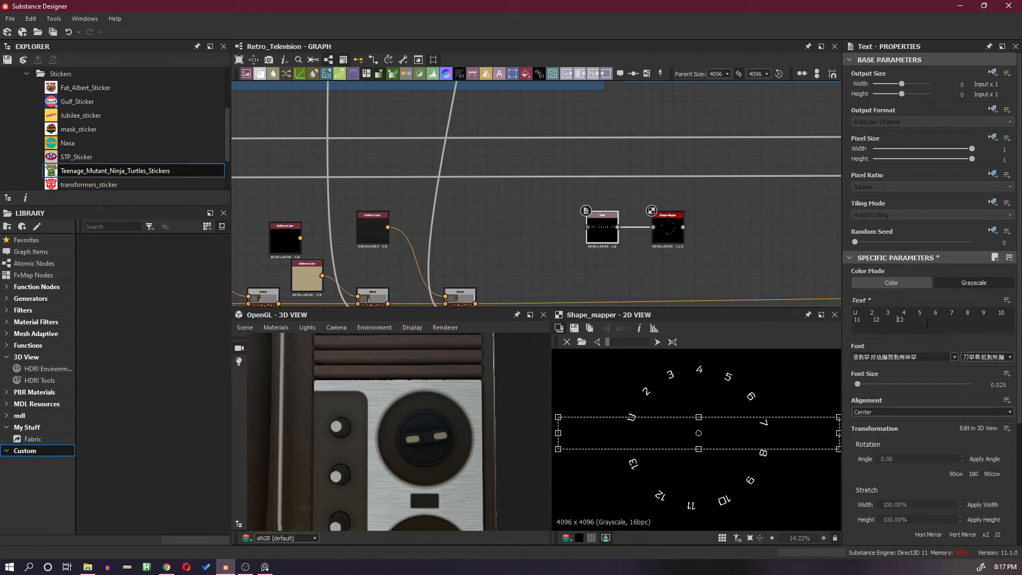
Widen the gaps between the single-digit entries from U to 9 in the Text node's string with extra spaces.
left_click(867, 316)
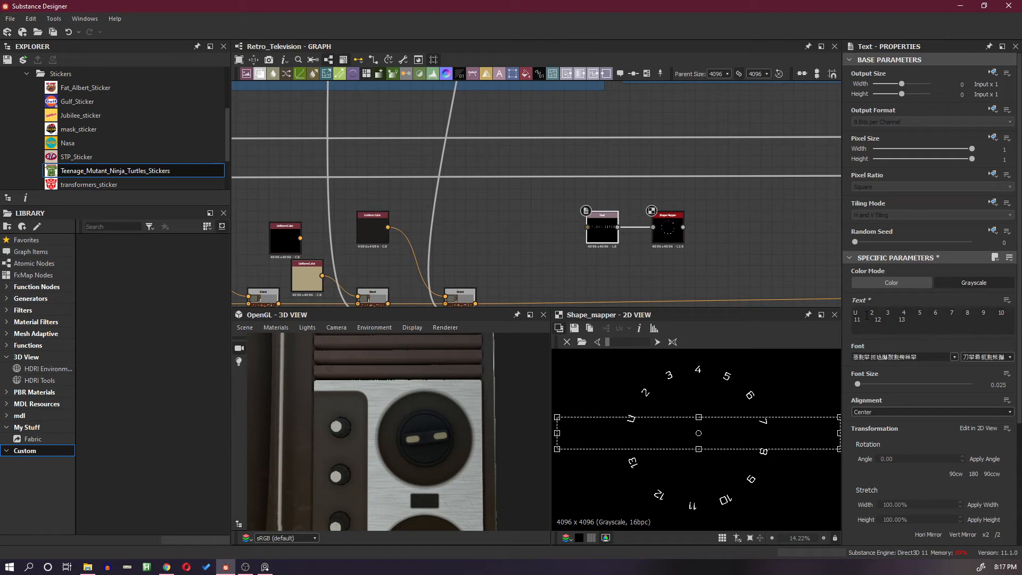
left_click(885, 314)
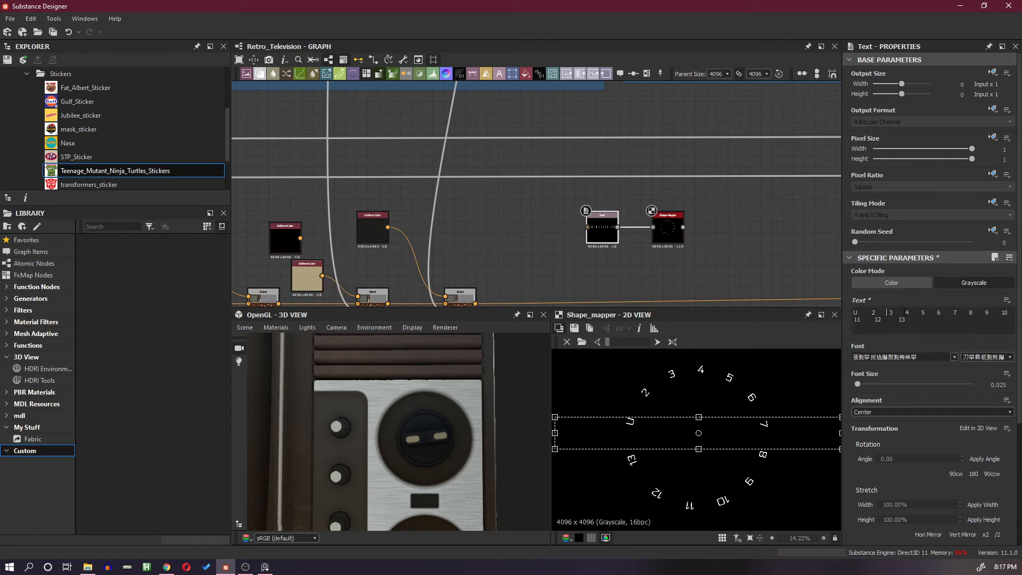
left_click(902, 313)
left_click(920, 313)
left_click(938, 313)
left_click(956, 313)
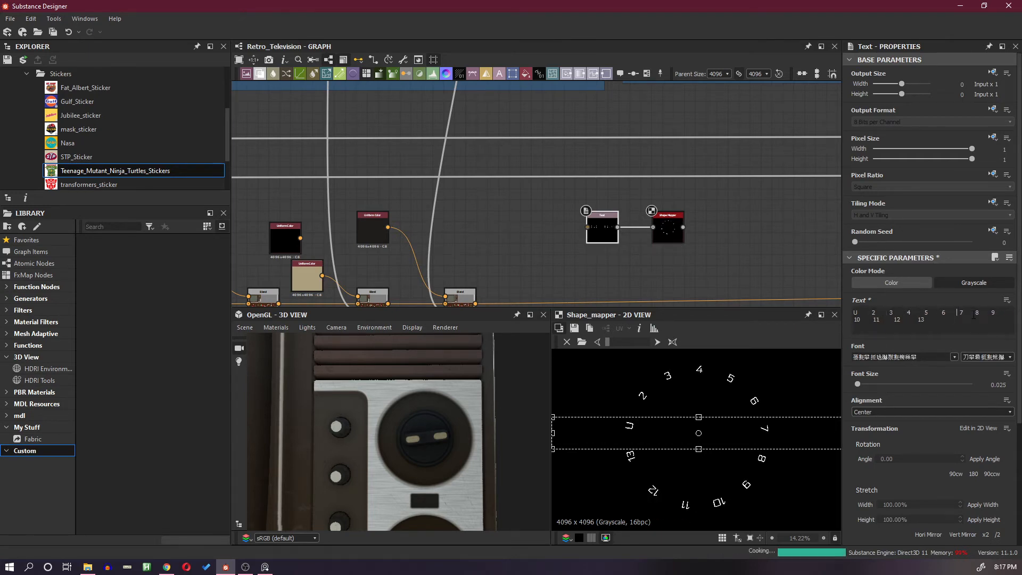
left_click(992, 315)
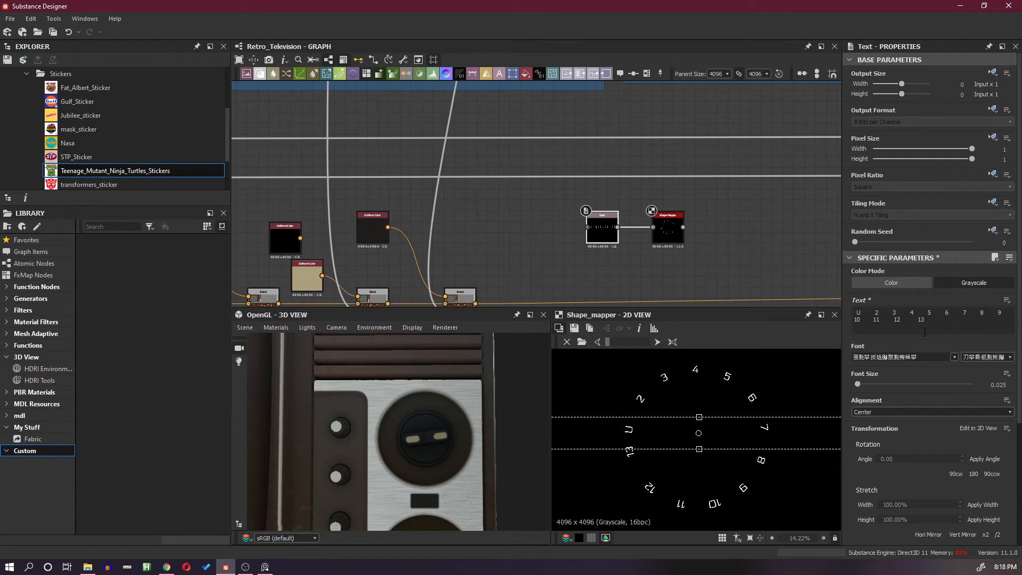
Trim the extra spaces before 13, 12 and 11 in the Text node's string.
key("BackSpace")
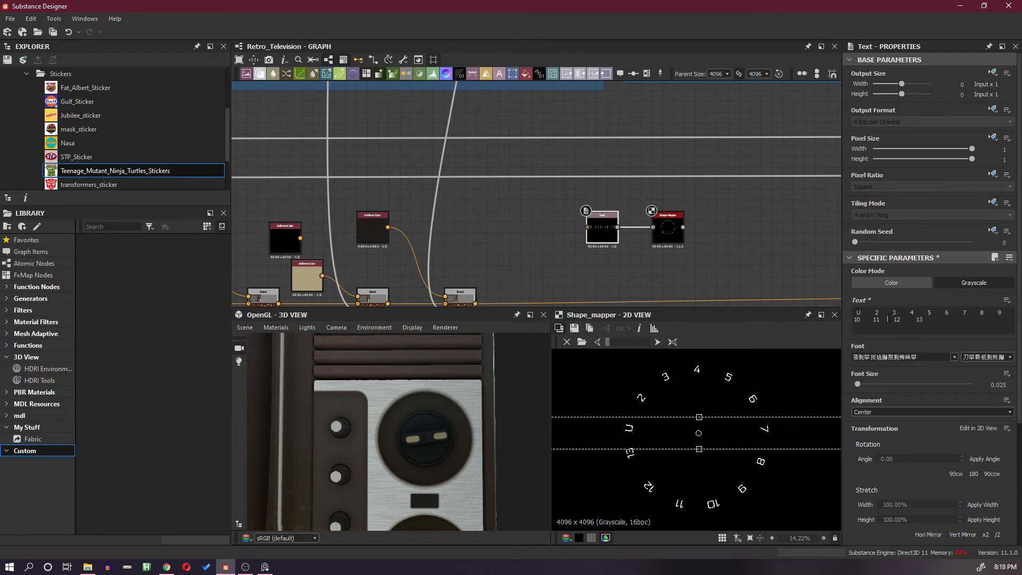
key("BackSpace")
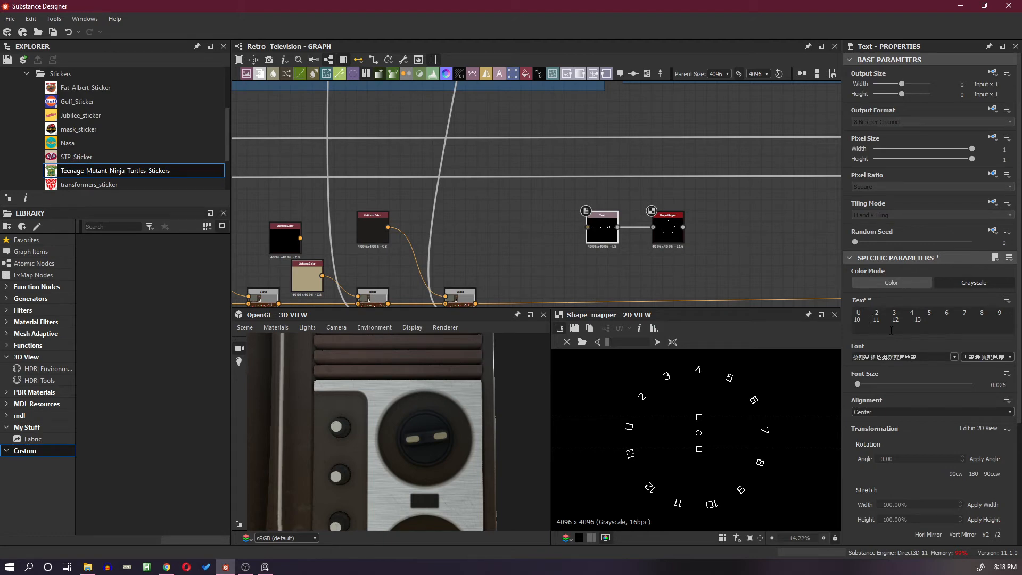
key("BackSpace")
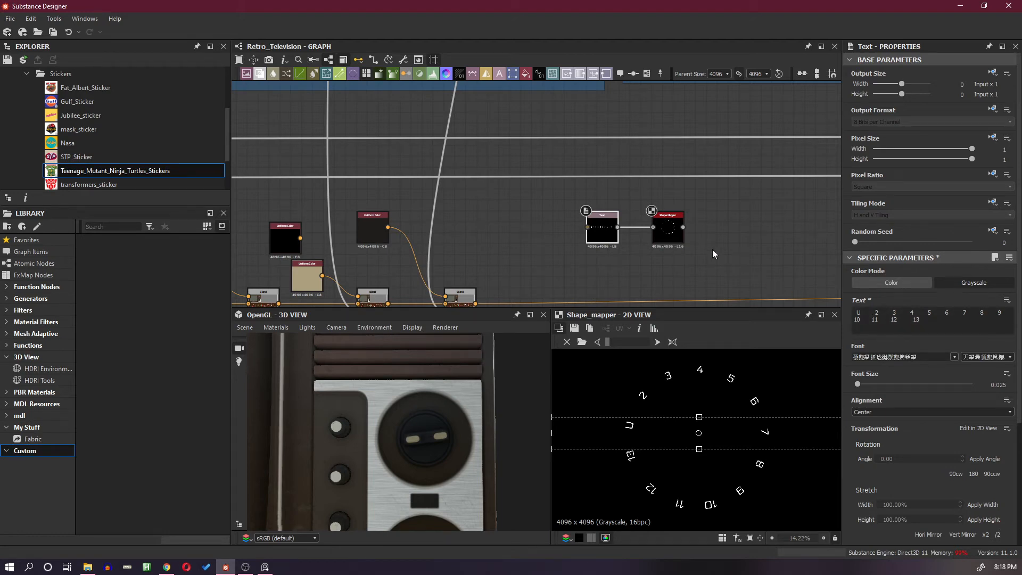
Remove excess spaces before 4, 5 and 6 in the Text node's string to even out the ring.
left_click(668, 228)
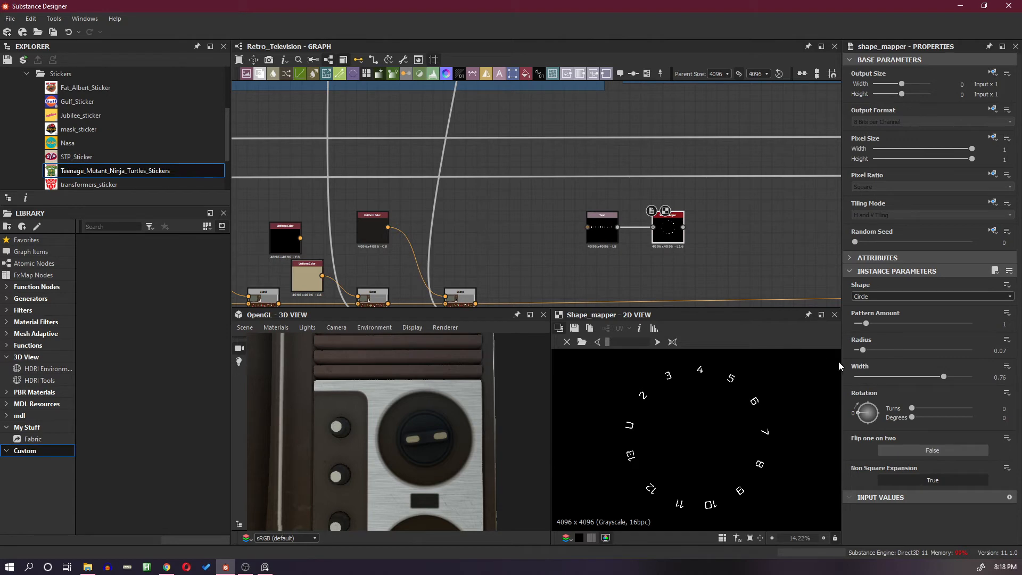
left_click(597, 222)
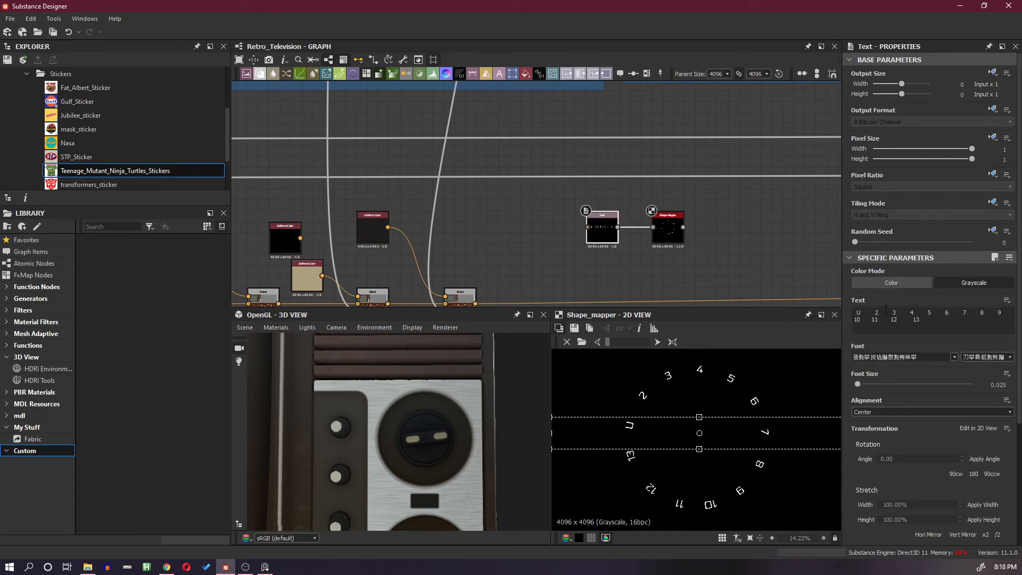
key("BackSpace")
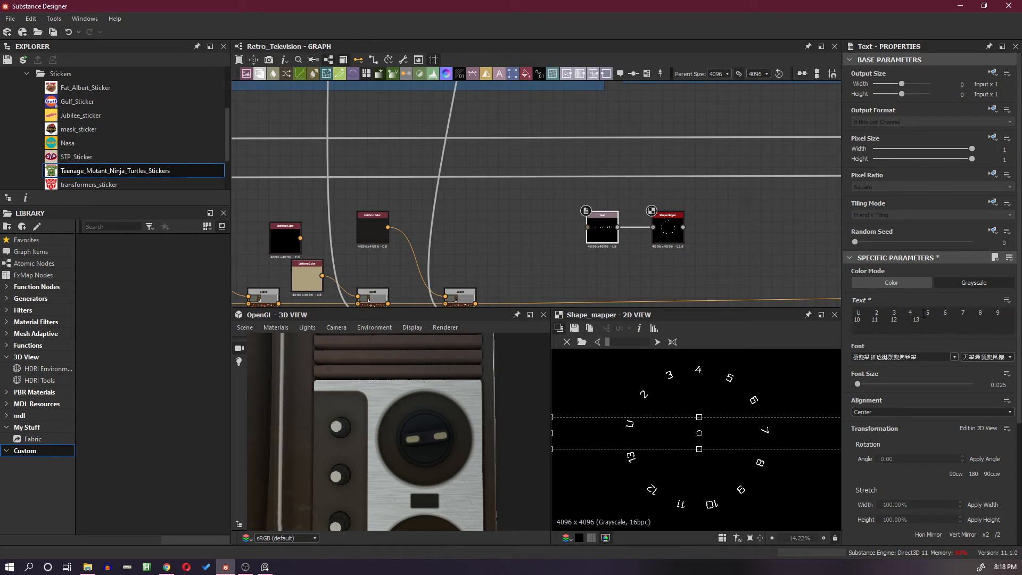
key("BackSpace")
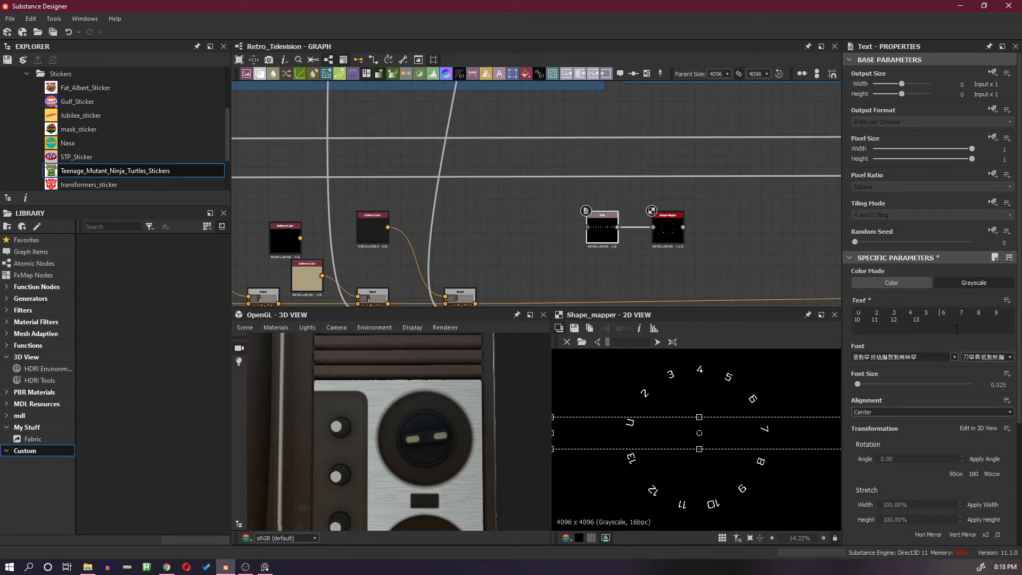
key("BackSpace")
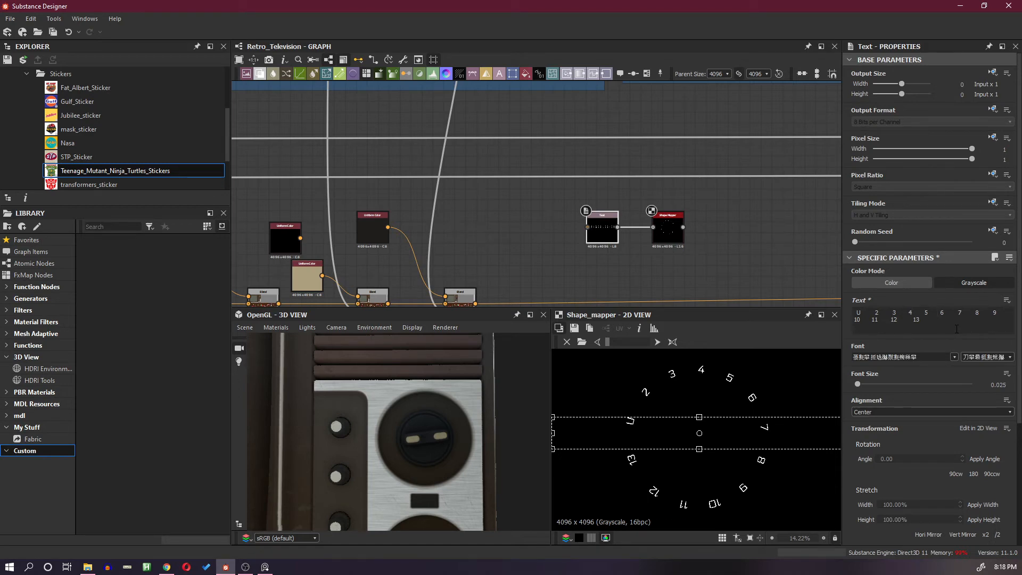
Rotate the Shape Mapper's number ring by 0.21 turns so that the U sits at the top.
left_click(668, 230)
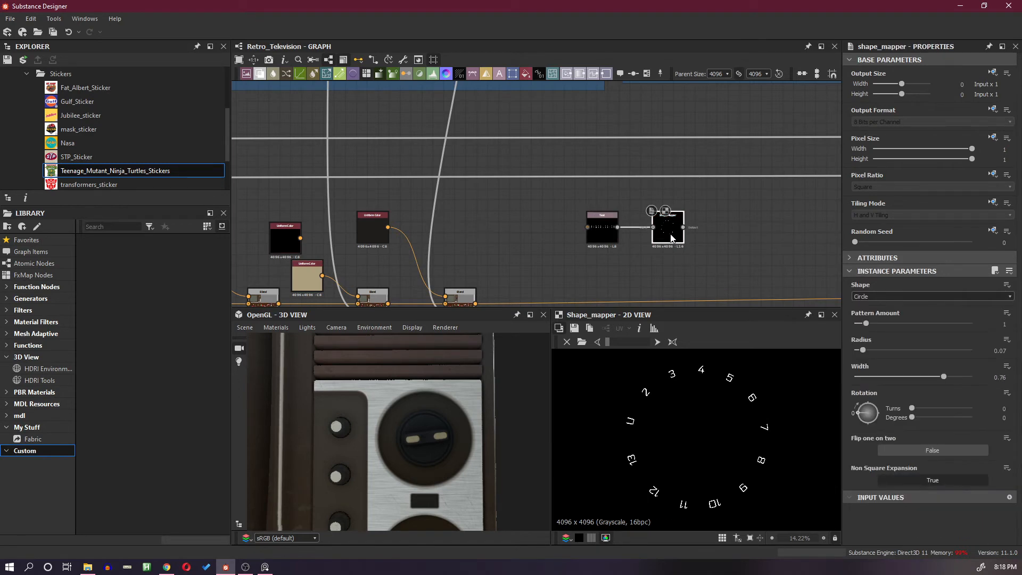
left_click_drag(911, 409, 925, 409)
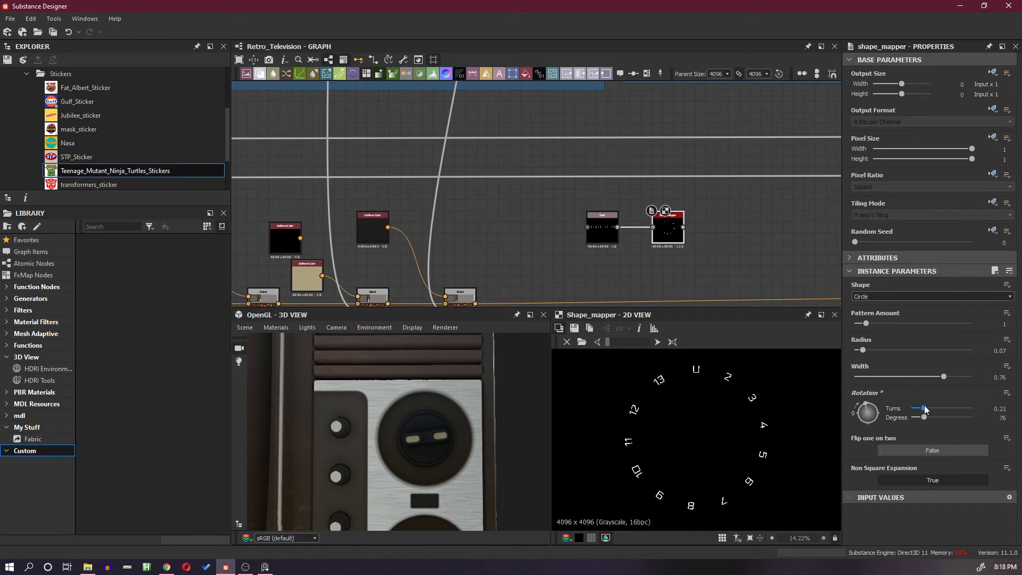
scroll(762, 452, "down", 3)
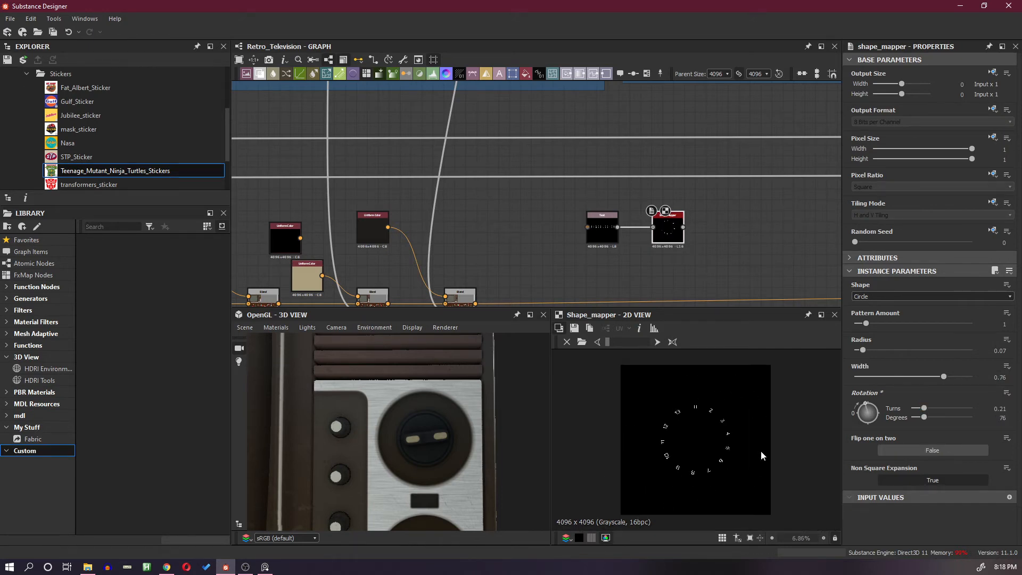
scroll(696, 443, "up", 2)
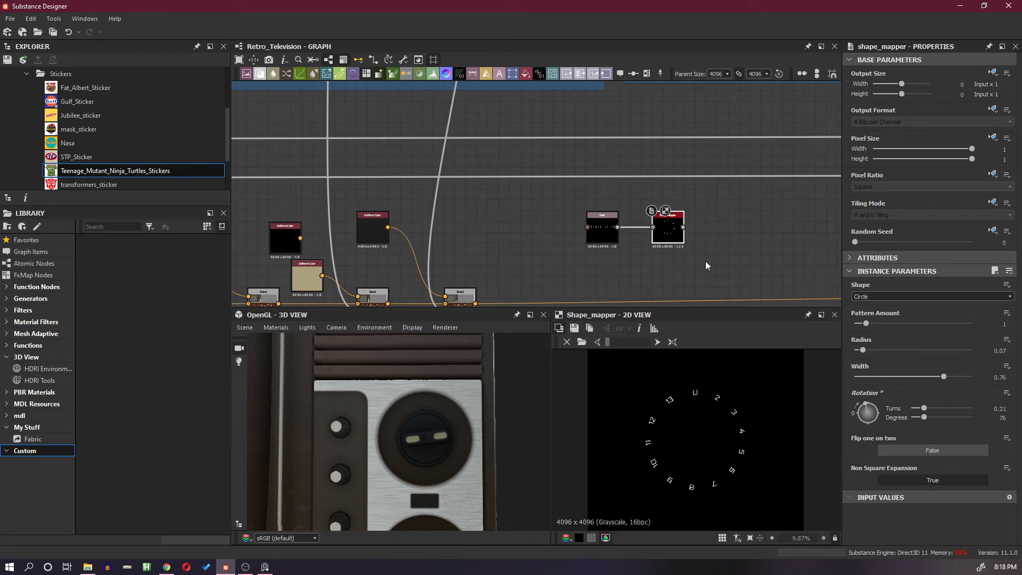
Connect the Shape Mapper to the next Blend node's foreground through a new Gradient Map, aligned in the Shape Mapper's row.
scroll(706, 260, "down", 2)
middle_click_drag(717, 271, 600, 214)
scroll(653, 209, "up", 3)
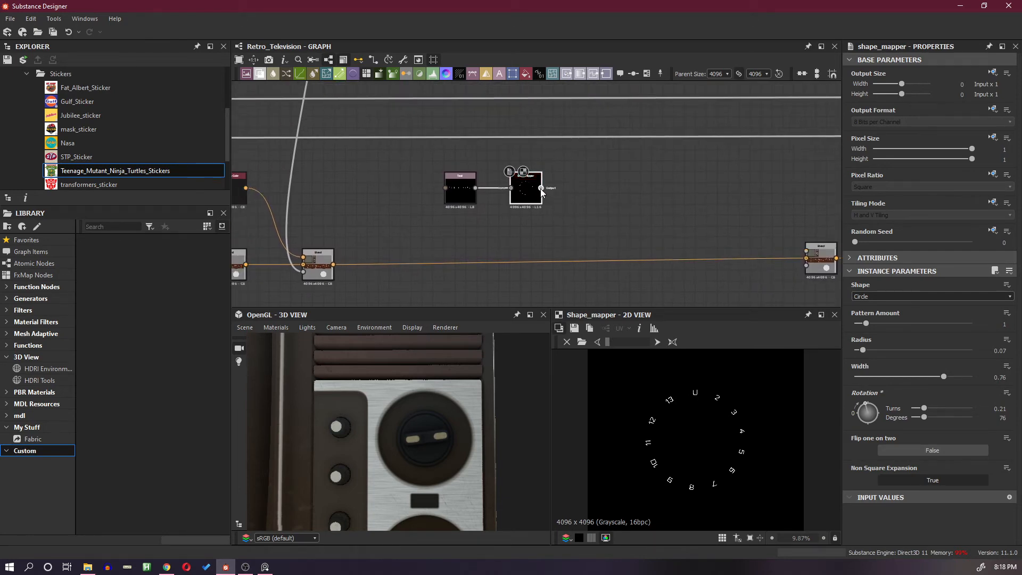
left_click_drag(541, 188, 809, 252)
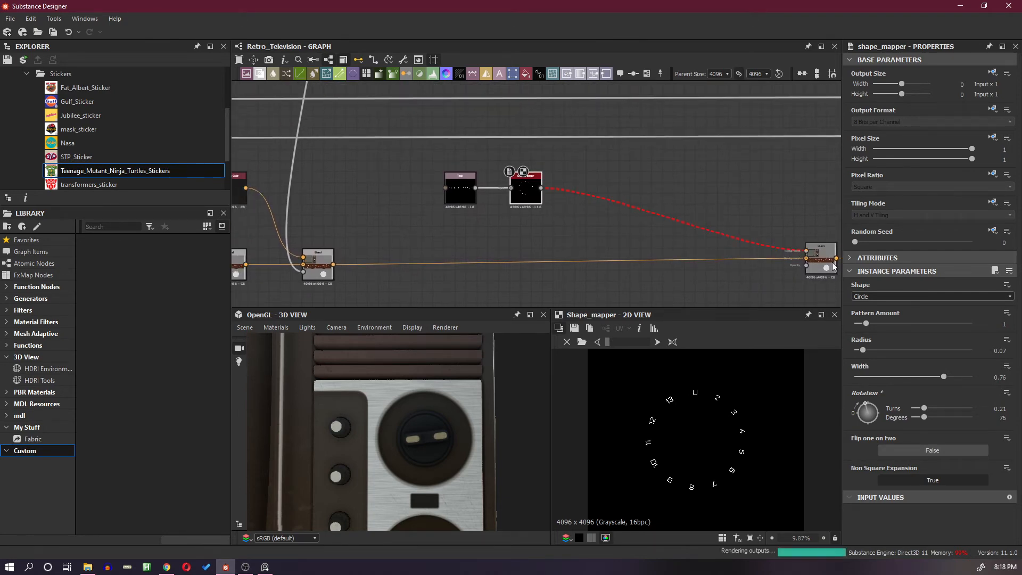
key("space")
left_click(675, 237)
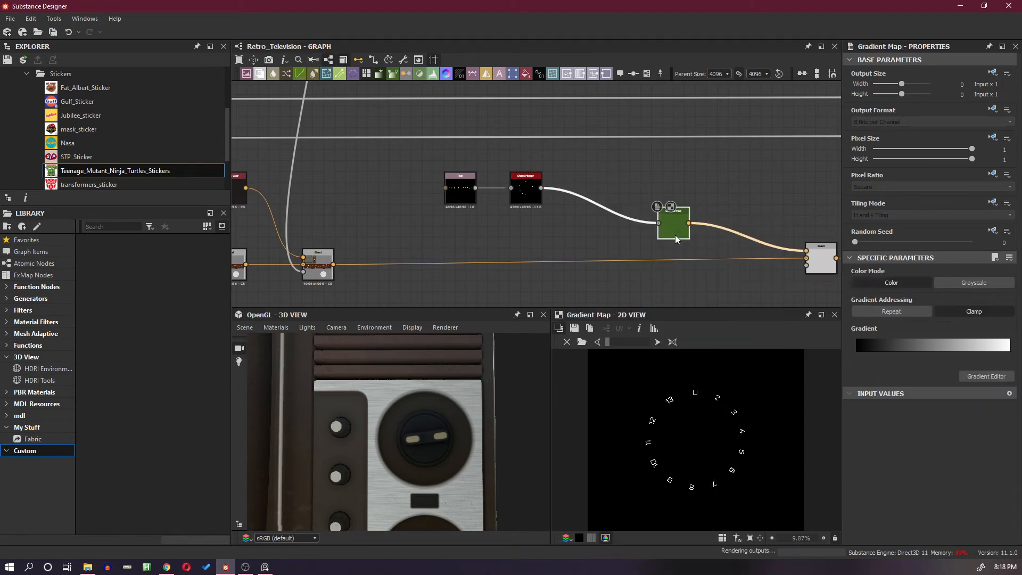
left_click_drag(675, 235, 653, 197)
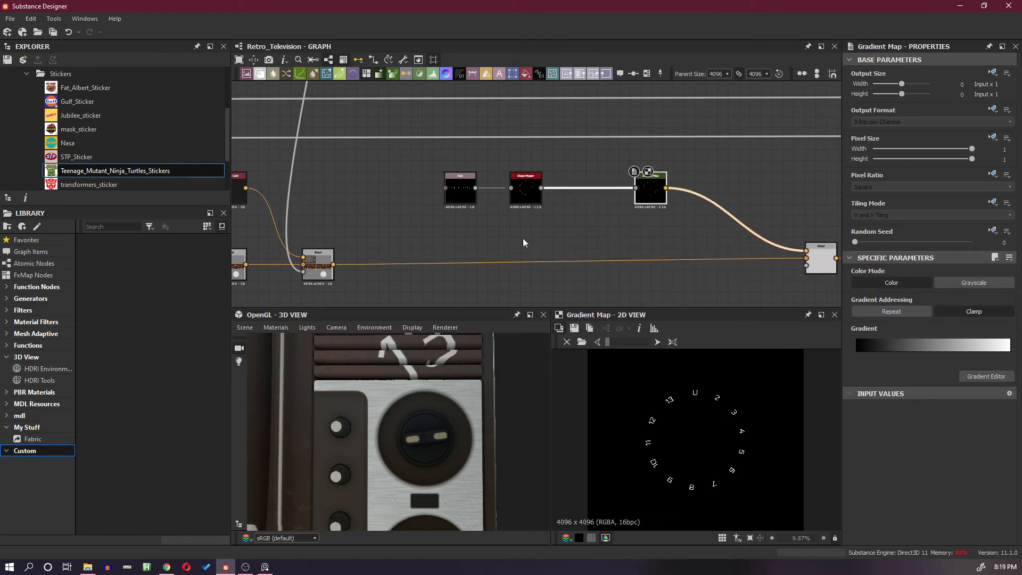
Insert a Transformation 2D node between the Shape Mapper and the Gradient Map.
left_click(708, 206)
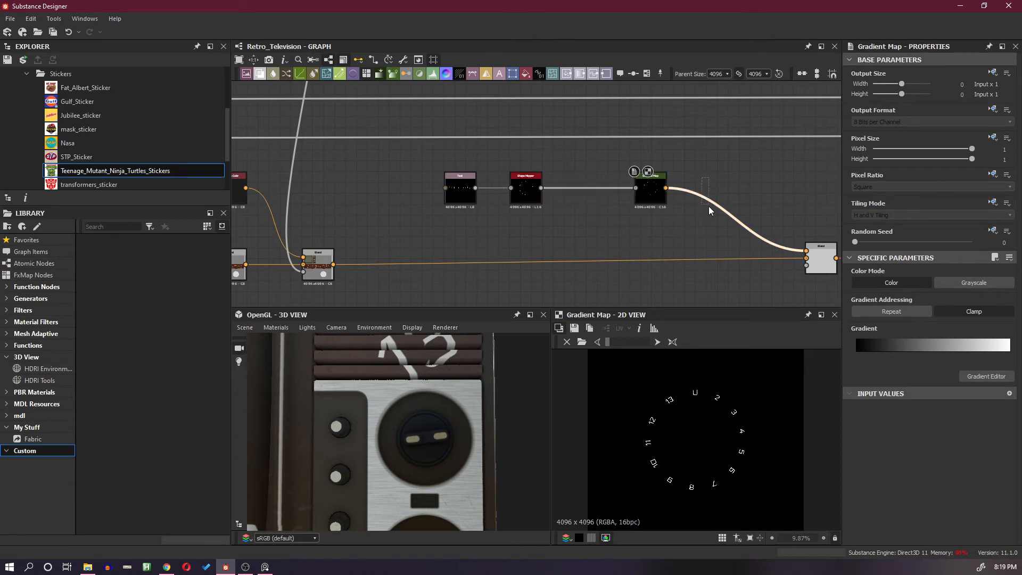
key("space")
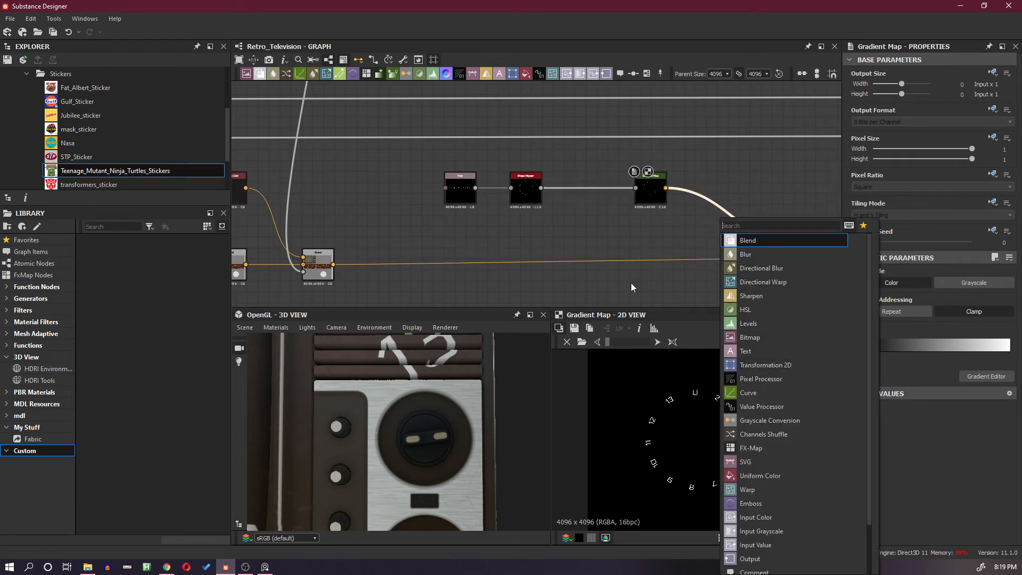
left_click_drag(581, 182, 593, 203)
right_click(593, 203)
left_click(675, 297)
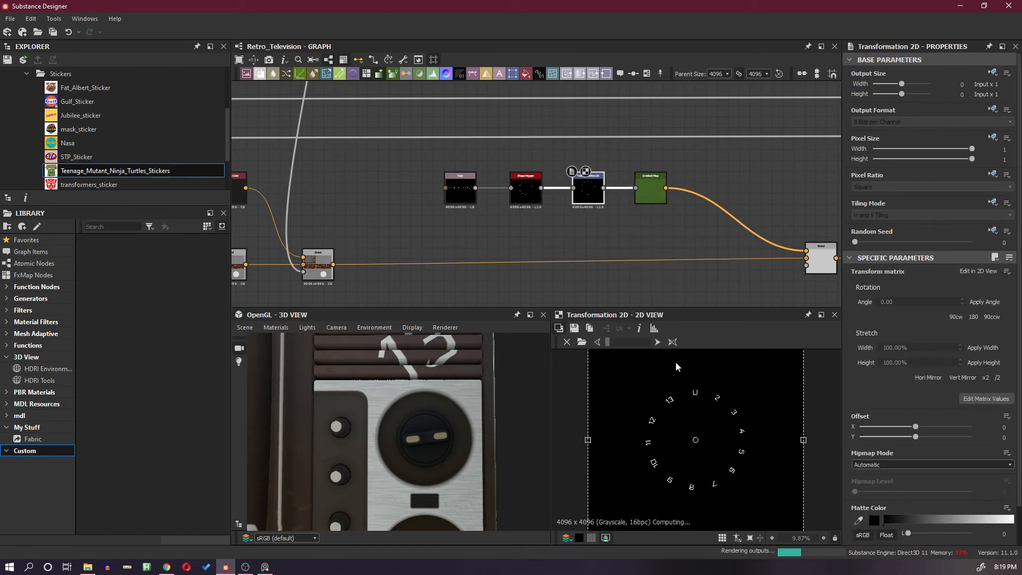
Override the Transformation 2D node's inherited tiling mode with No Tiling.
left_click(992, 203)
left_click(963, 218)
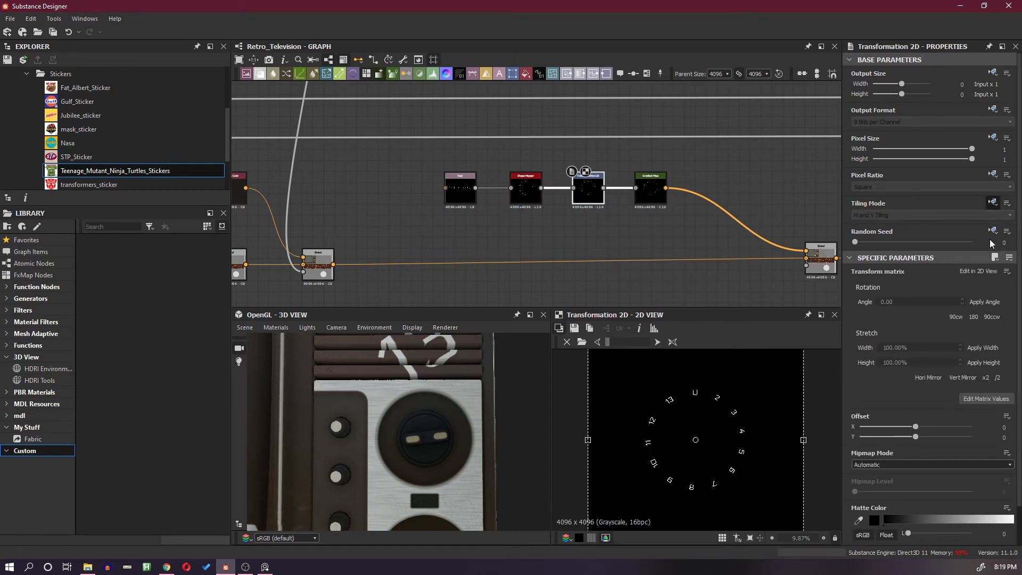
left_click(925, 214)
left_click(923, 224)
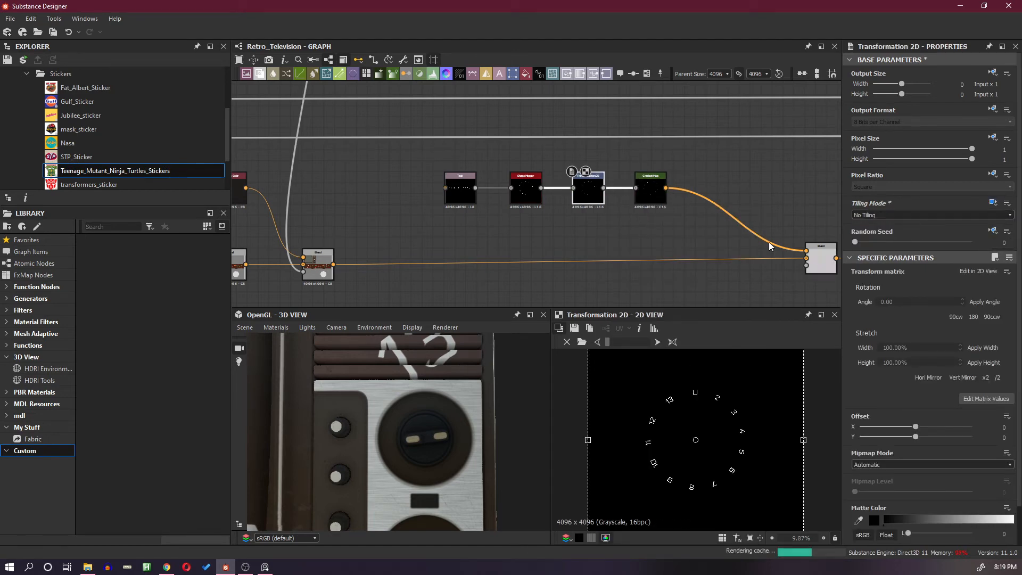
Preview the Blend and use the Transformation 2D to shrink the number ring and move it near the television's dials.
double_click(822, 267)
scroll(695, 430, "up", 3)
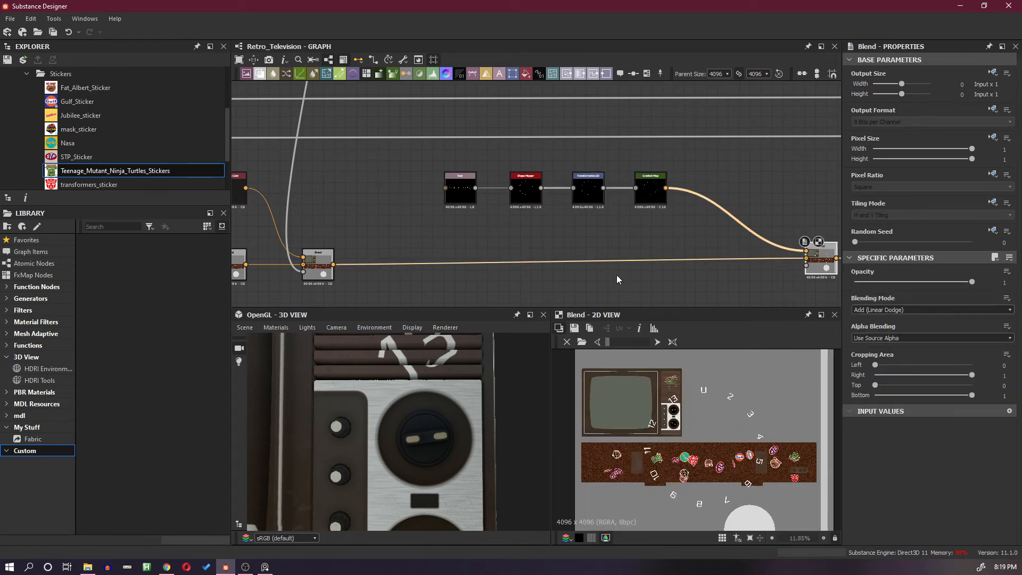
left_click(591, 199)
scroll(697, 445, "down", 3)
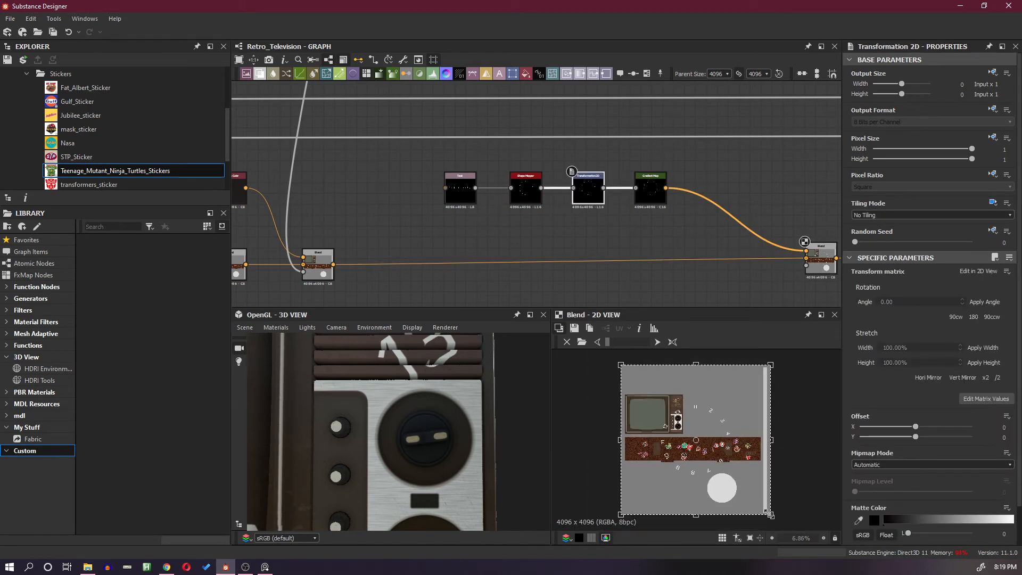
left_click_drag(723, 465, 685, 423)
scroll(679, 423, "up", 6)
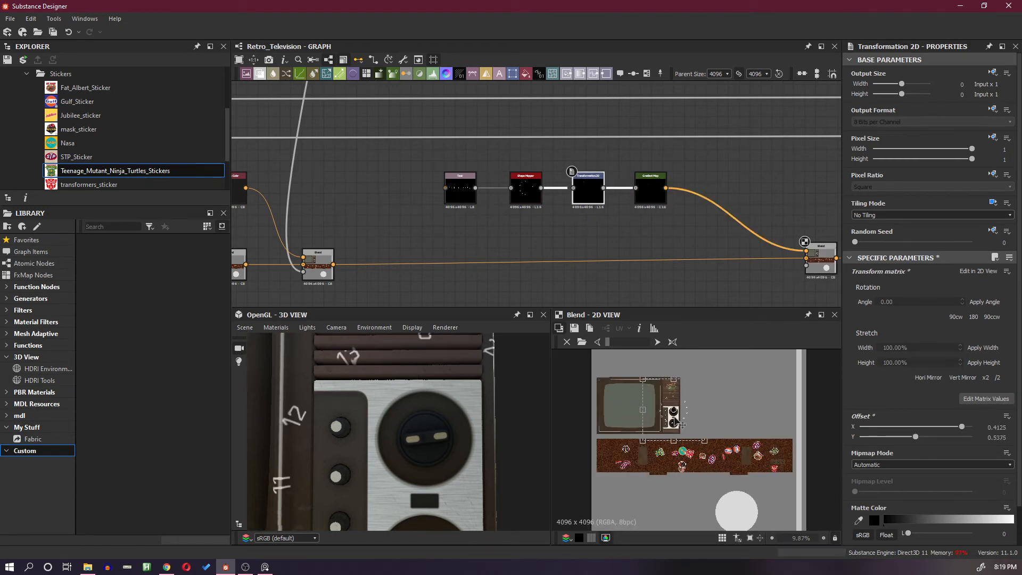
Shrink the number ring to dial size and center it on the upper dial, with offset X 2.174 and Y 2.6367.
scroll(655, 399, "up", 2)
left_click_drag(793, 513, 720, 440, "ctrl+shift")
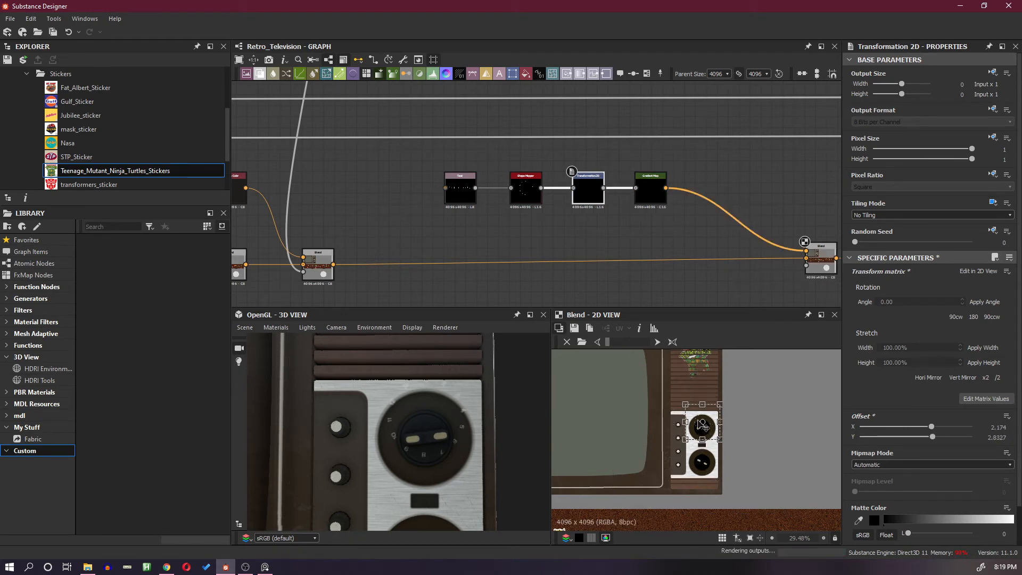
scroll(703, 424, "up", 8)
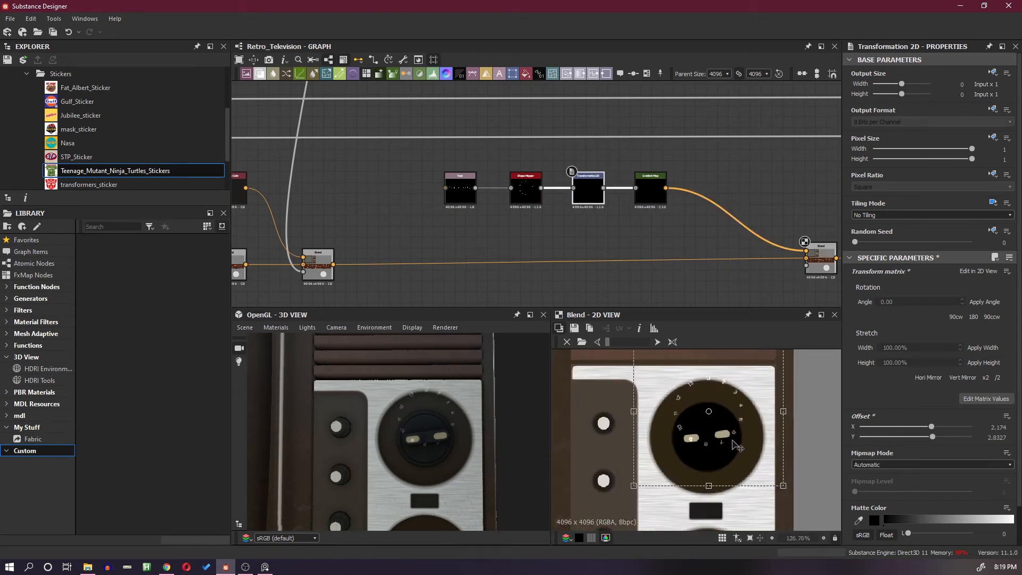
left_click_drag(742, 429, 743, 451)
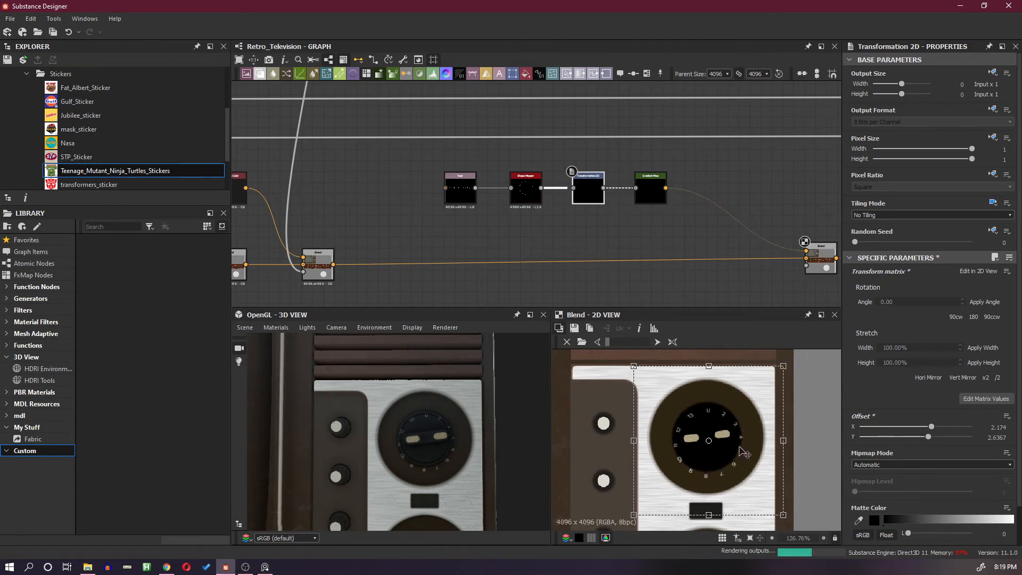
Fine-tune the number ring's centering on the upper dial to offset X 2.1892 and Y 2.6624.
scroll(706, 447, "up", 3)
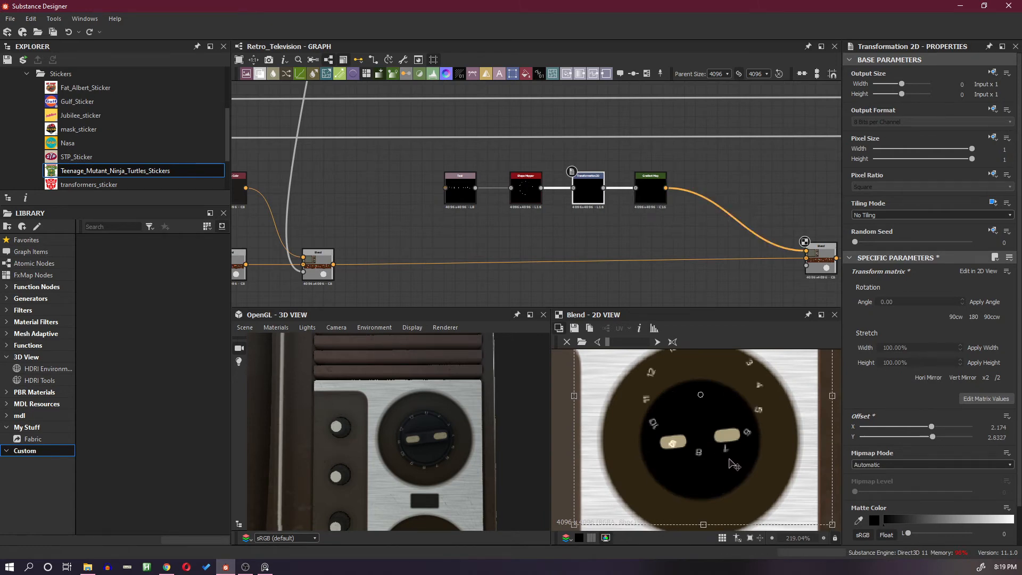
left_click_drag(735, 467, 708, 457)
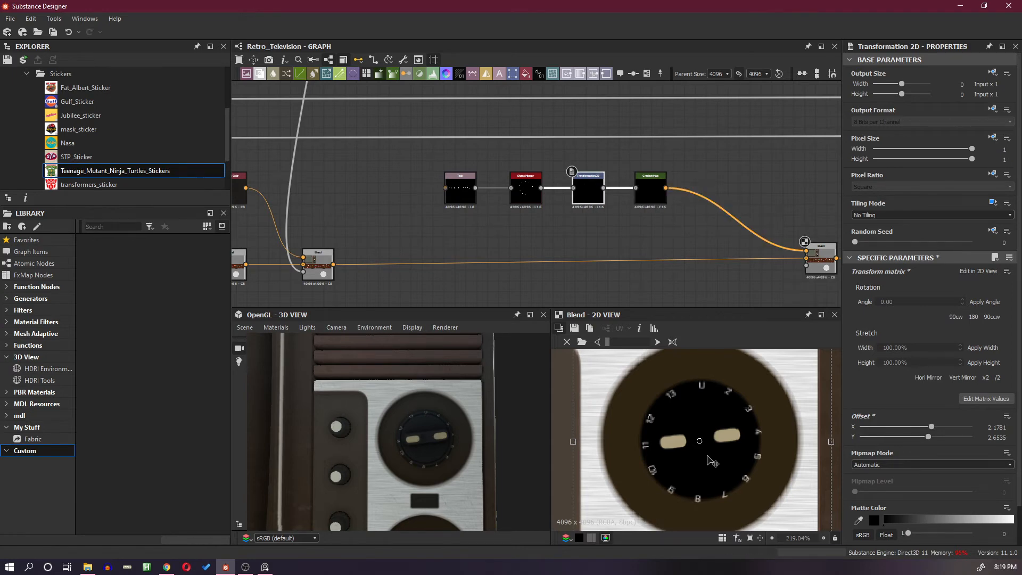
left_click_drag(712, 461, 713, 460)
left_click_drag(712, 461, 712, 459)
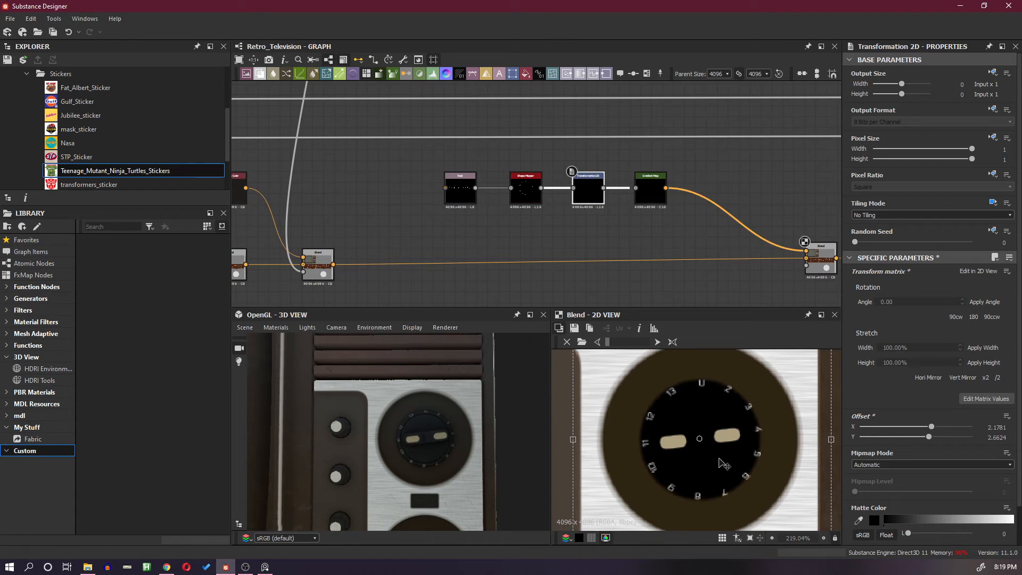
left_click_drag(719, 460, 717, 460)
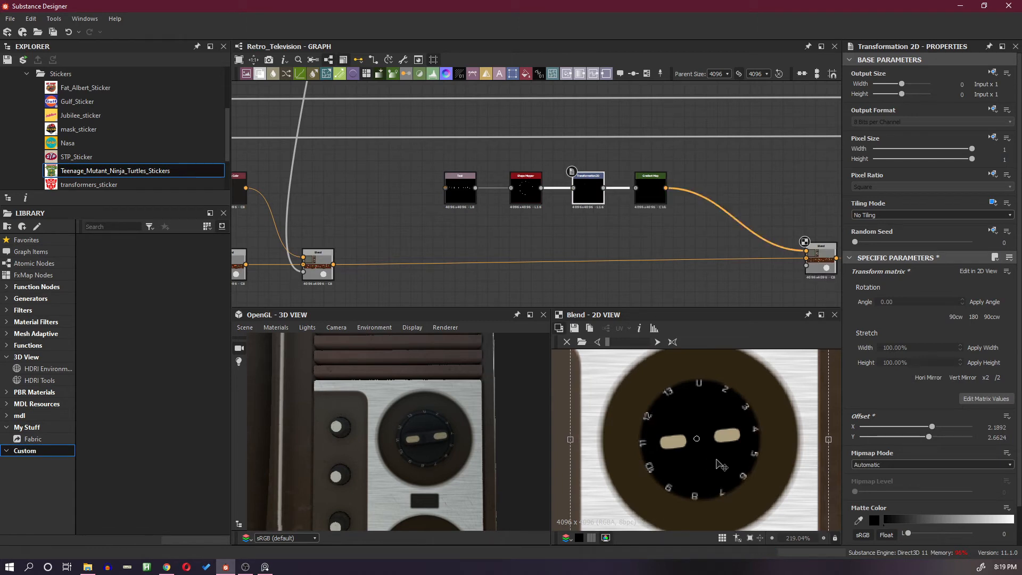
Enlarge the number ring so its numbers sit on the upper dial's outer band, with offset X 1.622 and Y 1.9725.
scroll(719, 464, "down", 4)
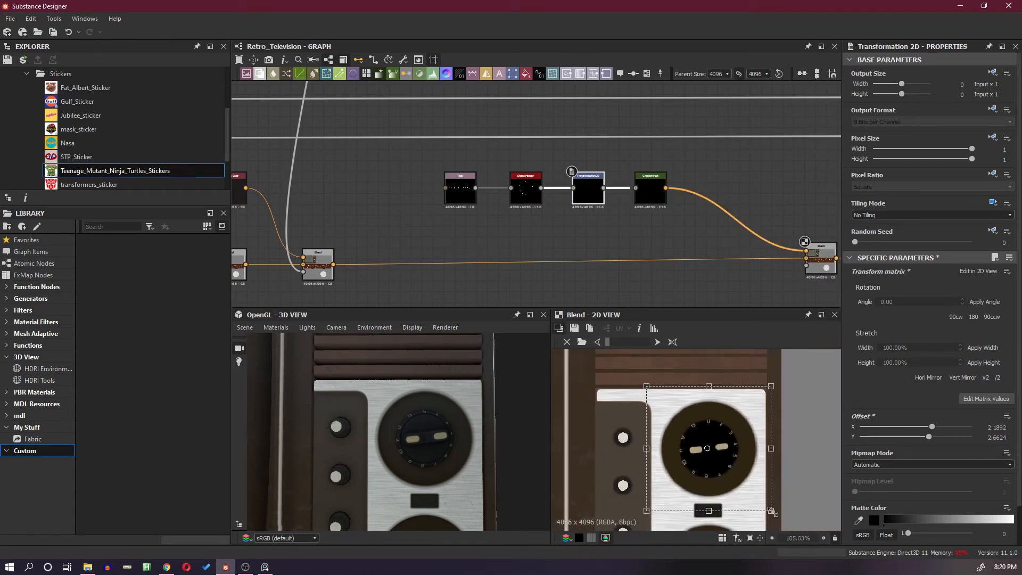
left_click_drag(773, 512, 795, 531)
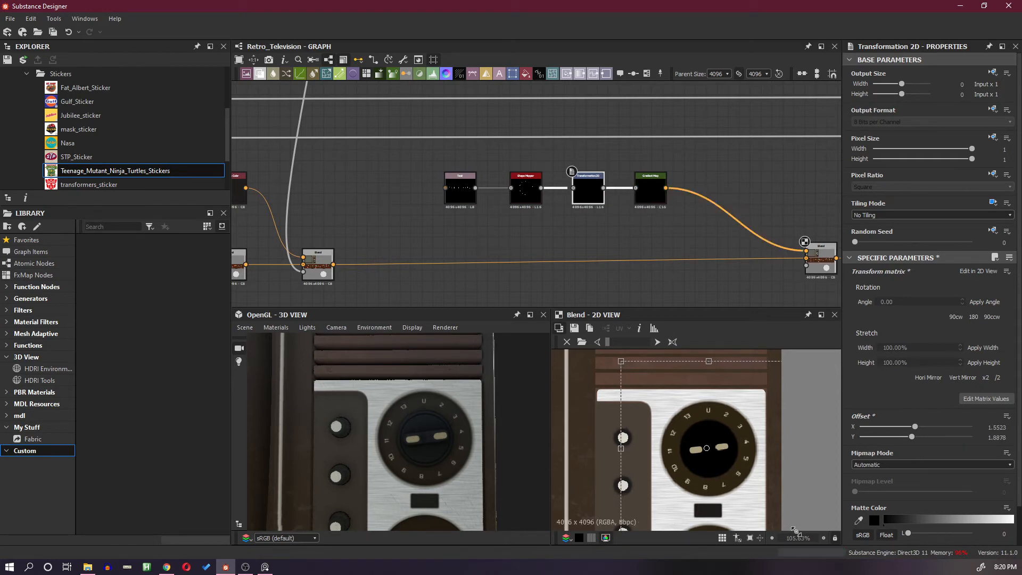
scroll(709, 439, "up", 4)
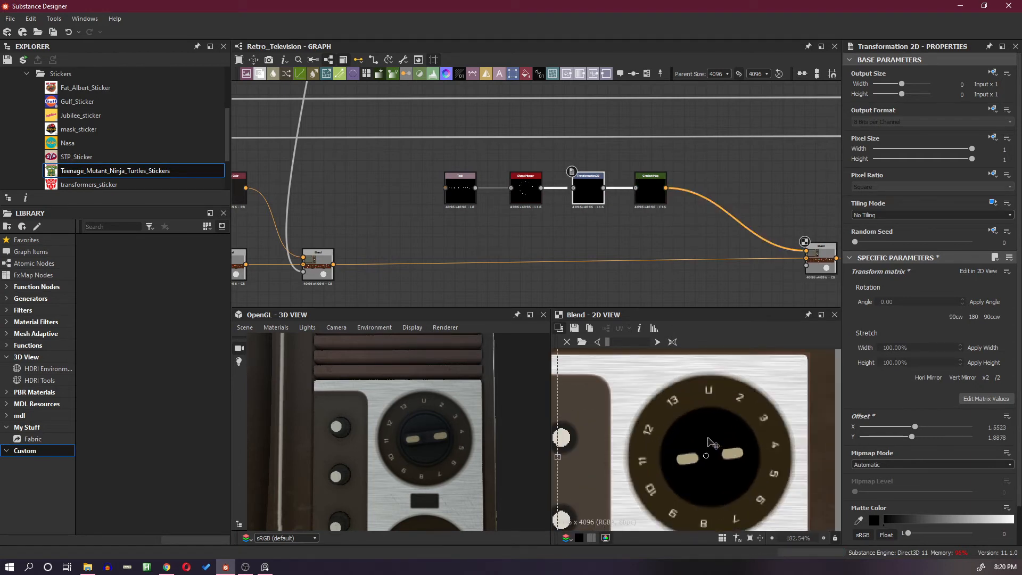
scroll(711, 440, "down", 4)
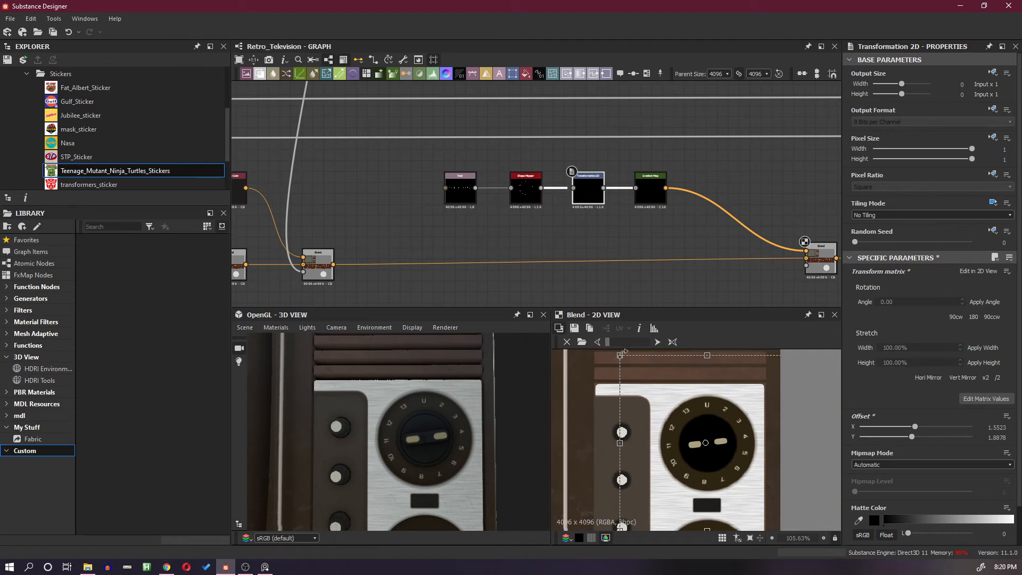
left_click_drag(624, 352, 622, 356)
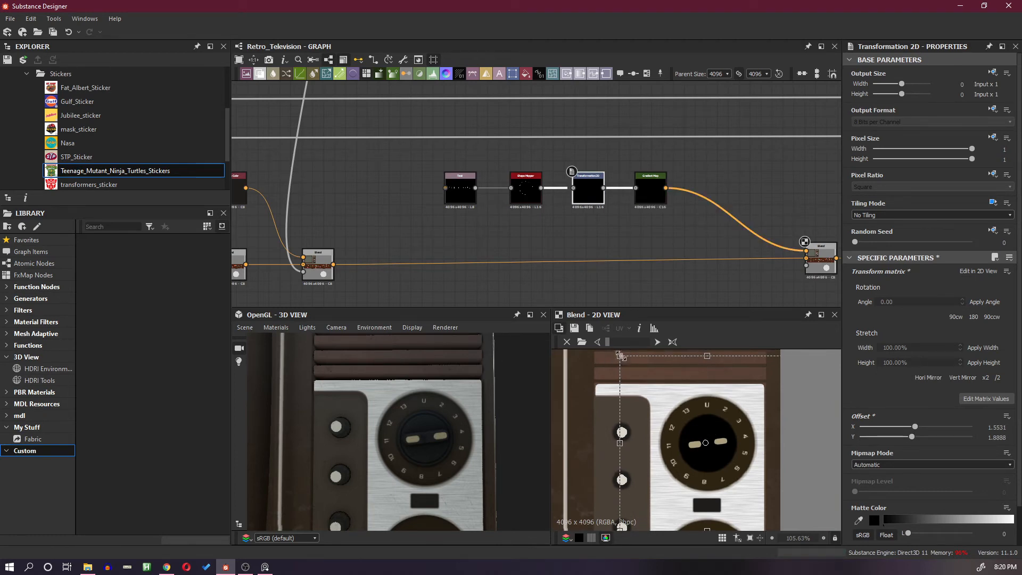
left_click_drag(620, 355, 624, 360)
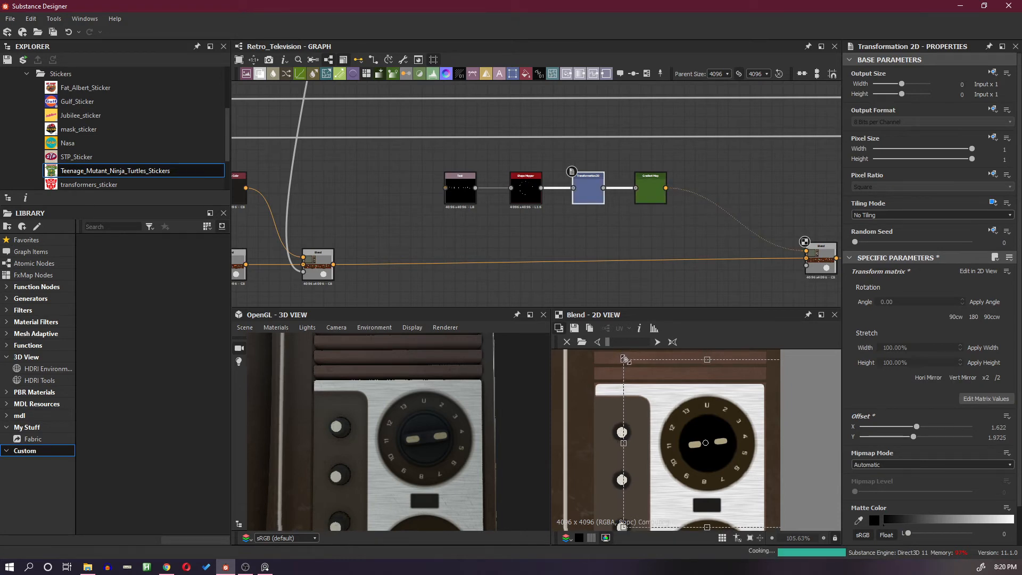
Set the Blend's blending mode to Copy and feed the Transformation 2D output into its opacity input through a Dot node.
left_click(820, 256)
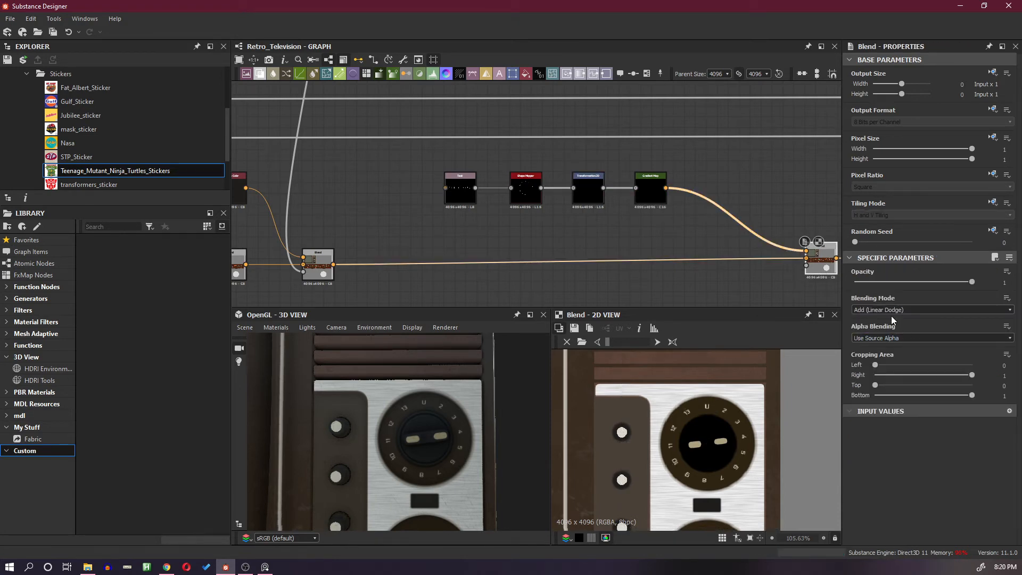
left_click(892, 311)
left_click(891, 320)
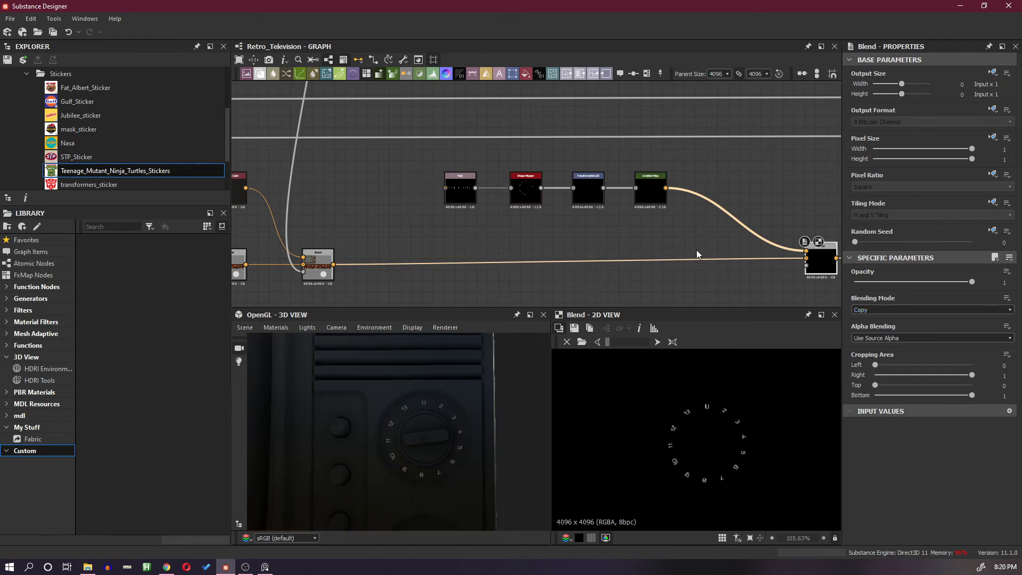
scroll(696, 251, "down", 3)
middle_click_drag(667, 231, 615, 219)
scroll(616, 219, "up", 3)
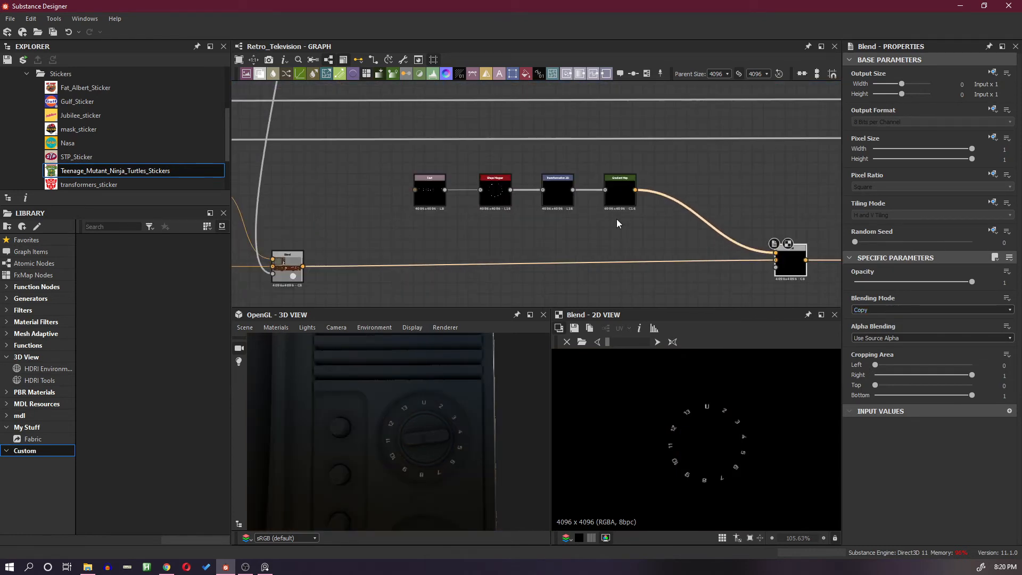
left_click_drag(635, 192, 663, 275)
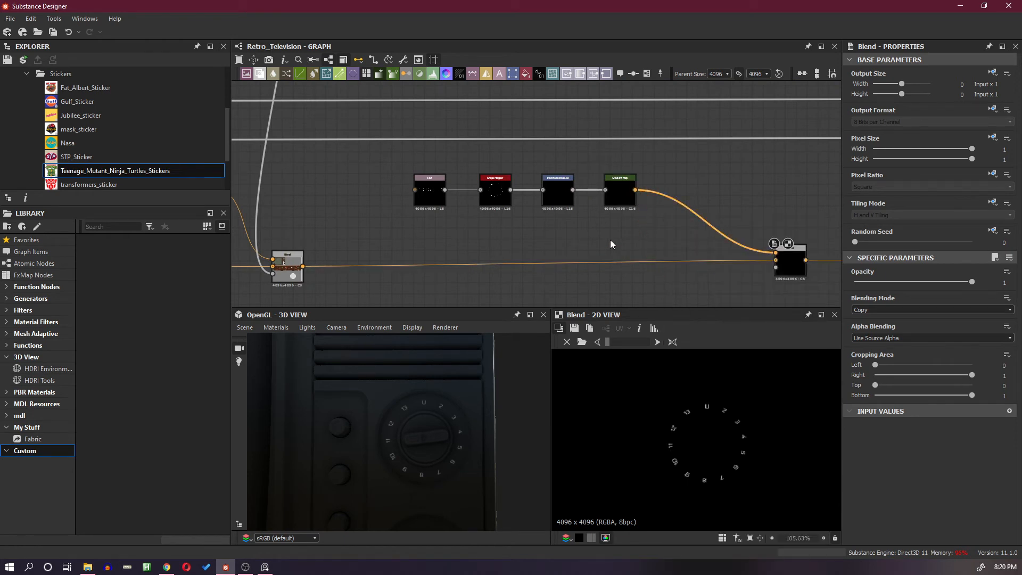
left_click(573, 190)
left_click(622, 276, "alt")
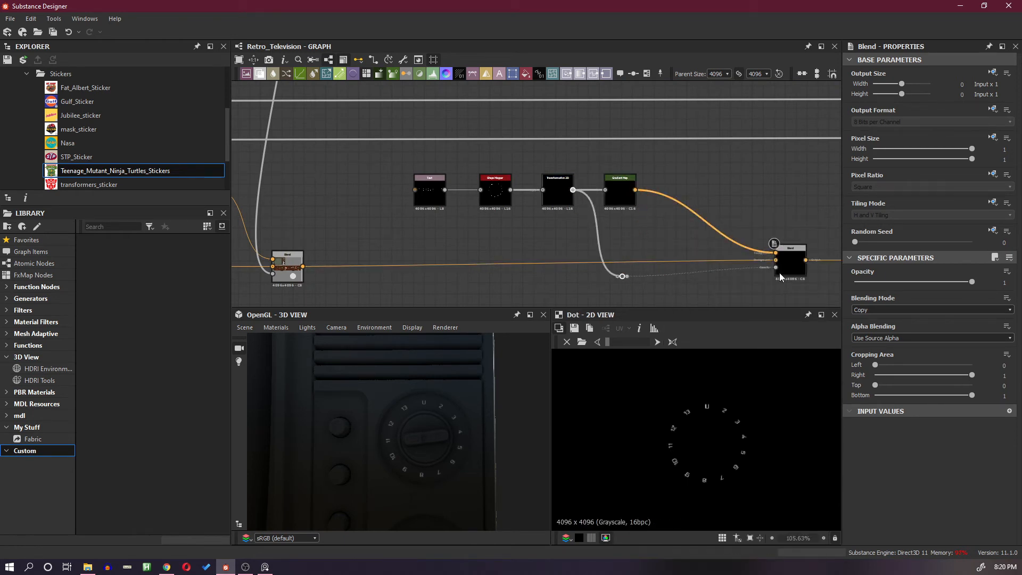
left_click(779, 273)
Examine the numbers on the upper dial up close in the 3D view.
scroll(400, 439, "up", 5)
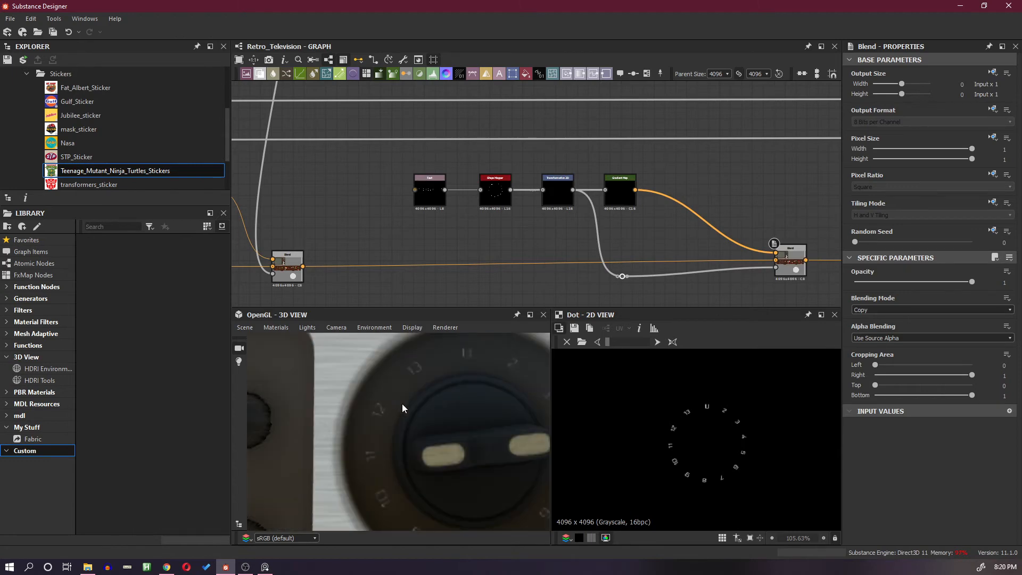
scroll(427, 406, "down", 3)
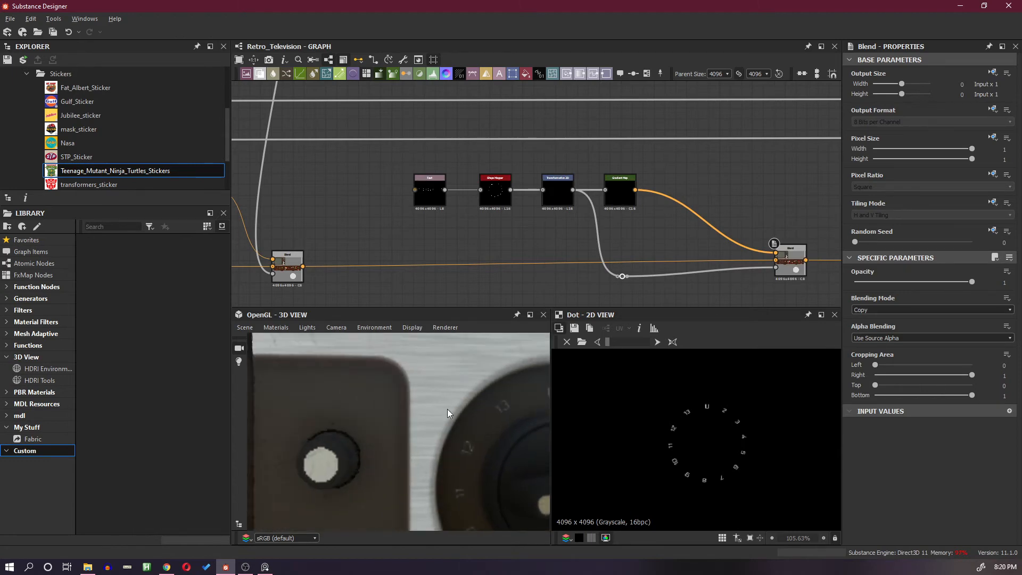
scroll(447, 409, "up", 4)
scroll(436, 375, "up", 2)
left_click_drag(436, 375, 439, 388)
scroll(440, 388, "down", 2)
right_click_drag(440, 388, 429, 420)
middle_click_drag(421, 467, 418, 427)
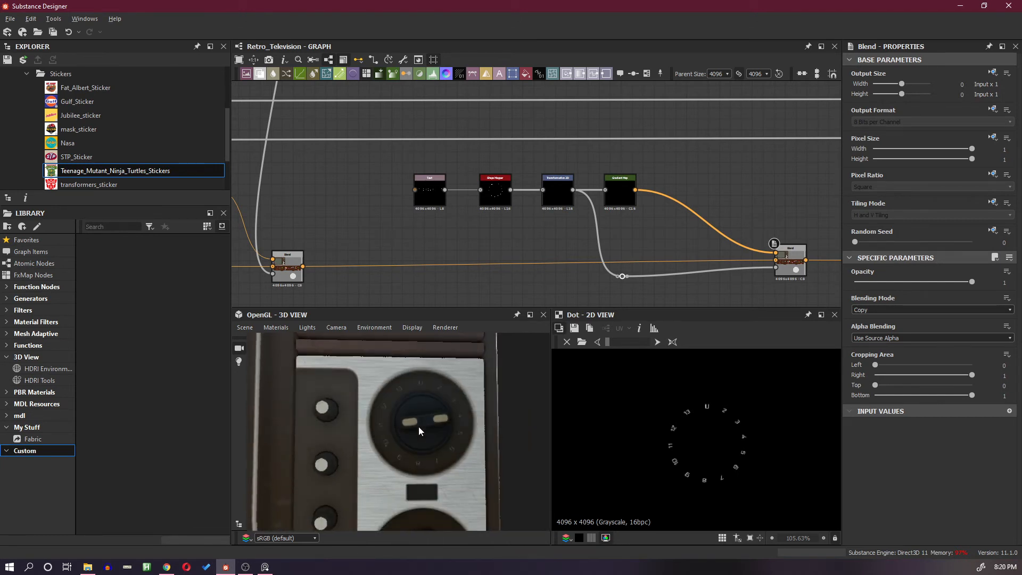
right_click_drag(419, 426, 425, 401)
left_click_drag(425, 401, 423, 404)
scroll(423, 401, "up", 2)
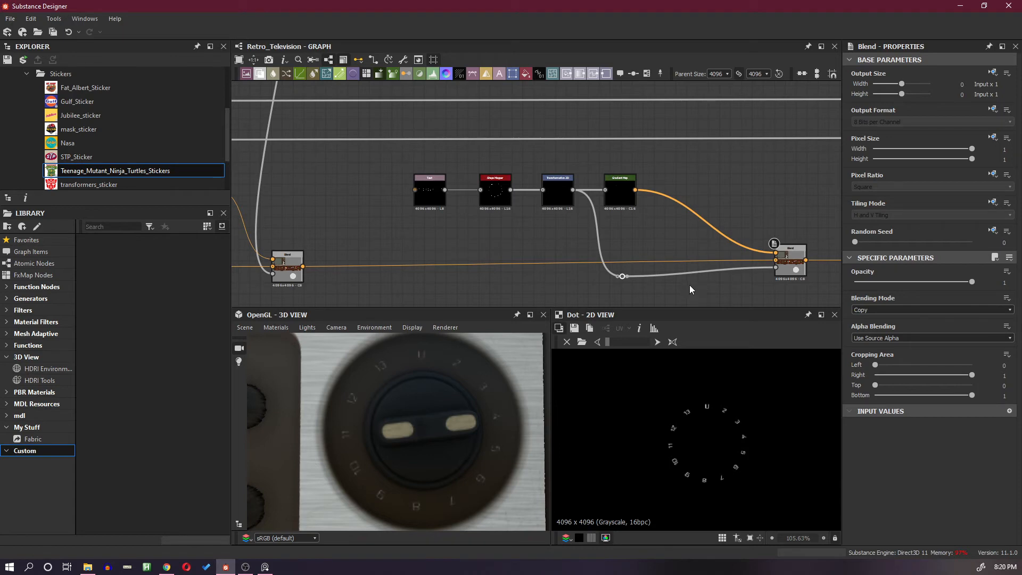
Delete the Dot node that links the Transformation 2D to the Blend's opacity input.
scroll(689, 285, "up", 2)
left_click_drag(689, 285, 603, 273)
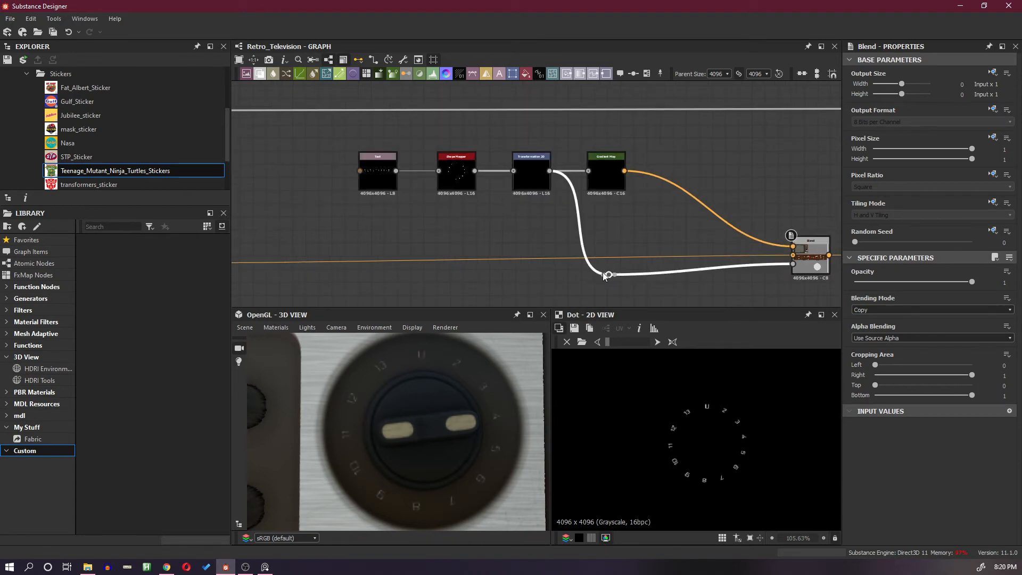
key("Delete")
Try other blending modes on the number Blend and settle on Max (Lighten).
double_click(812, 268)
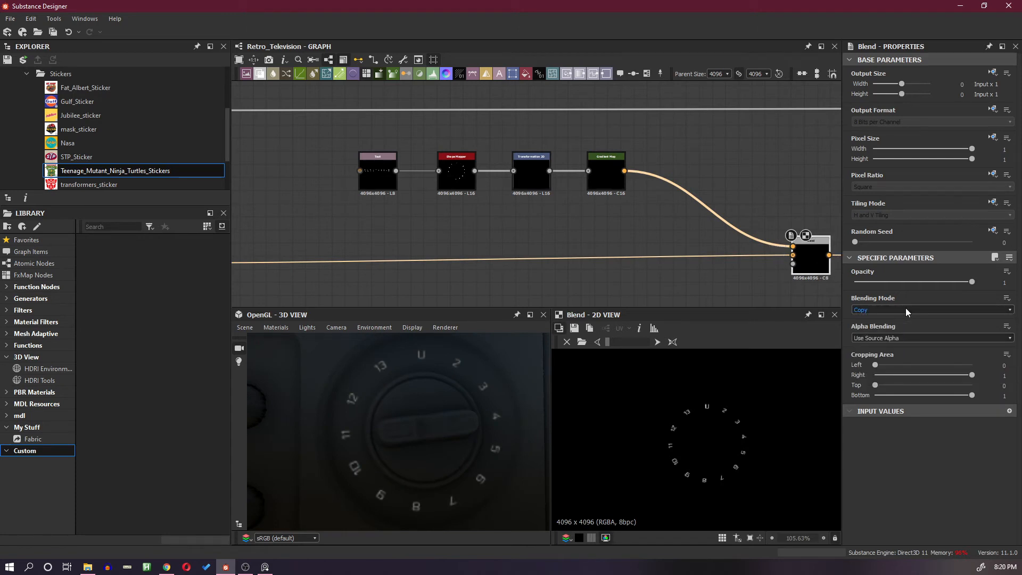
scroll(906, 308, "down", 2)
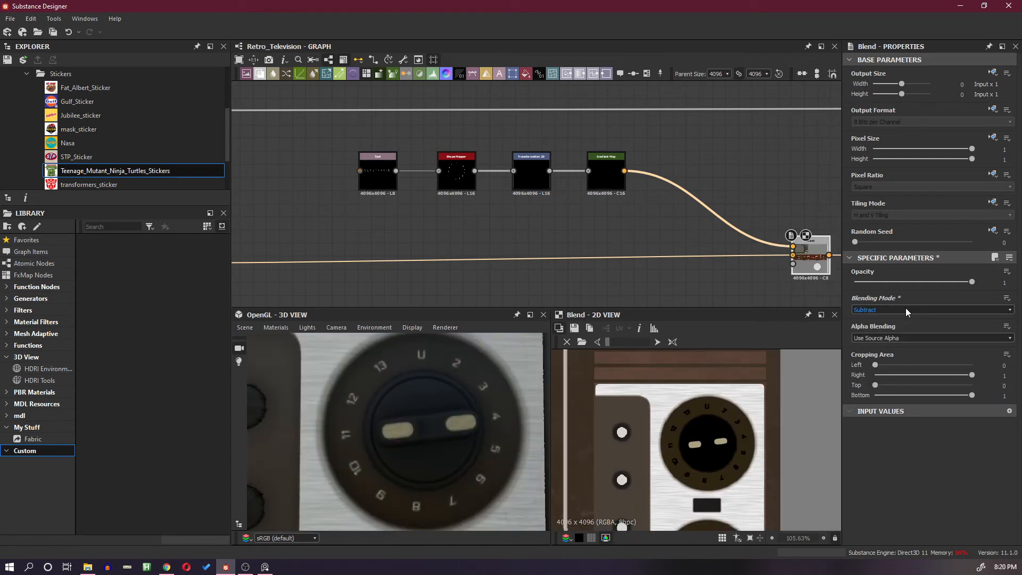
scroll(905, 308, "down", 1)
scroll(905, 308, "down", 1)
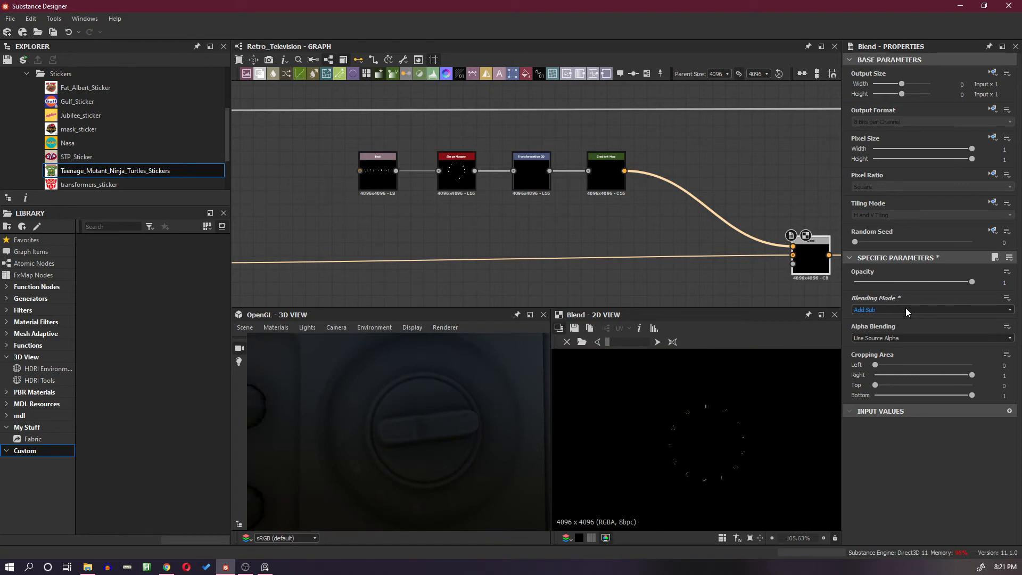
scroll(905, 307, "down", 1)
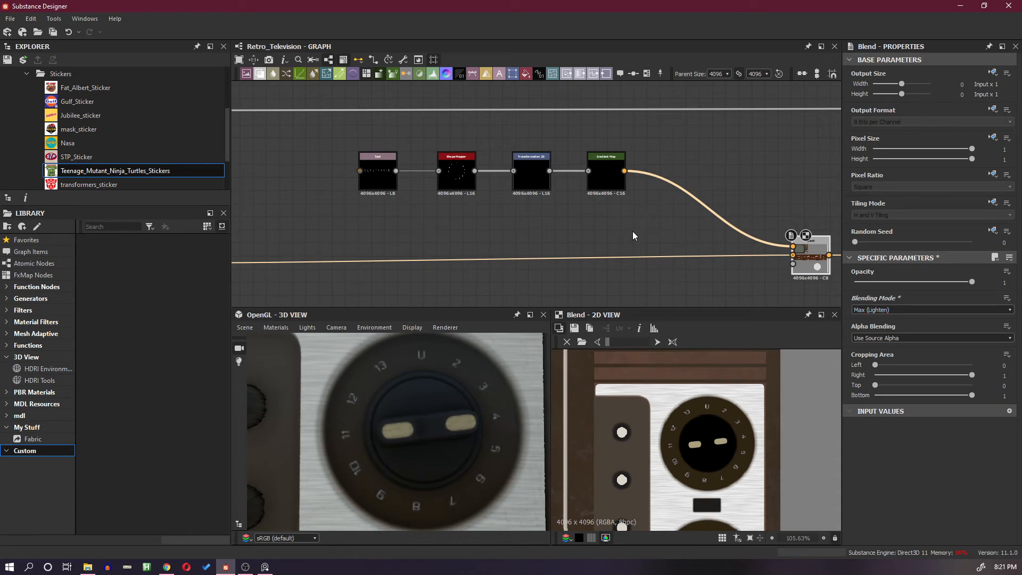
Try rotating the Text node's row of numbers to vertical, and undo the rotation.
left_click(383, 178)
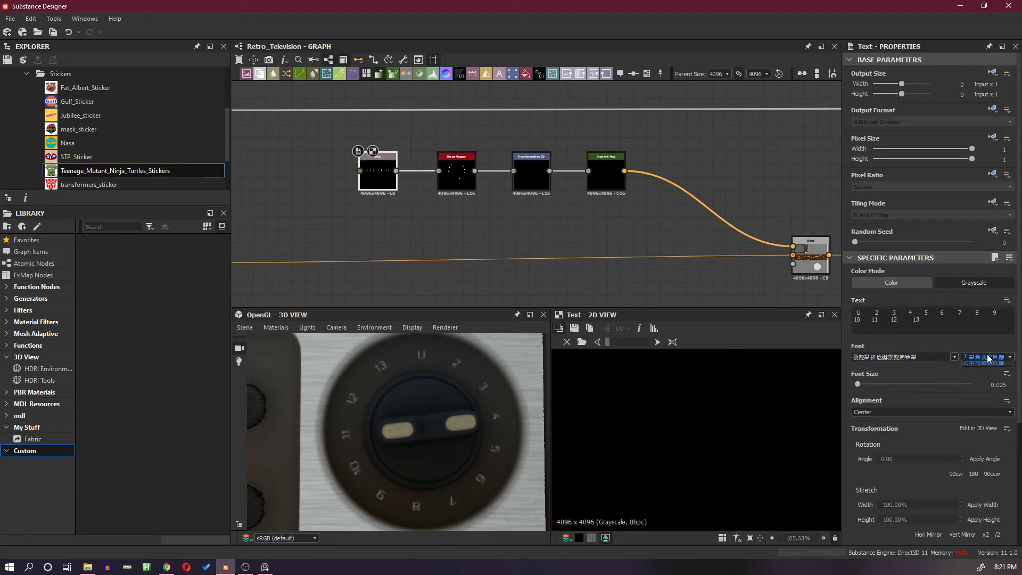
scroll(715, 397, "down", 5)
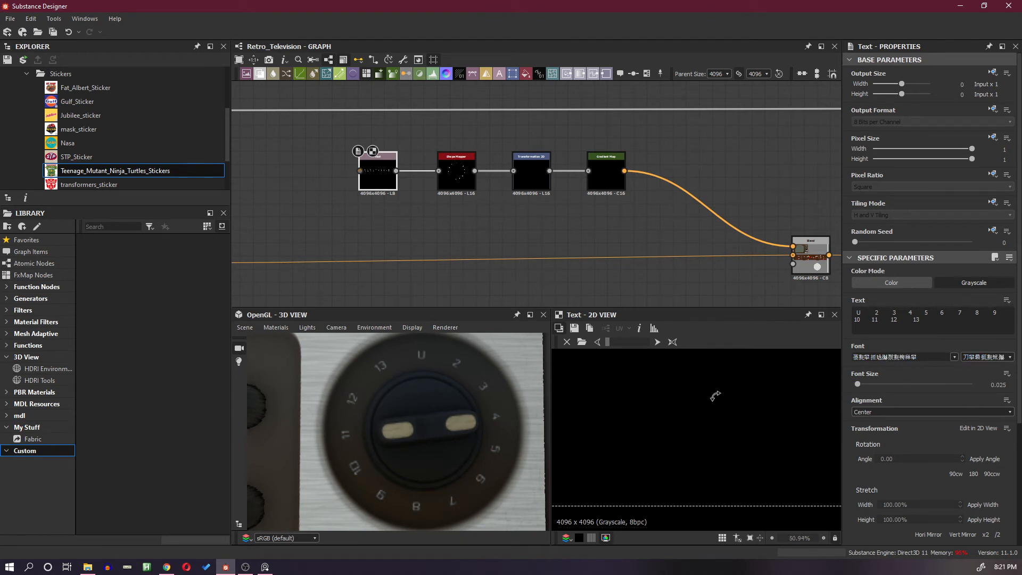
scroll(715, 397, "down", 5)
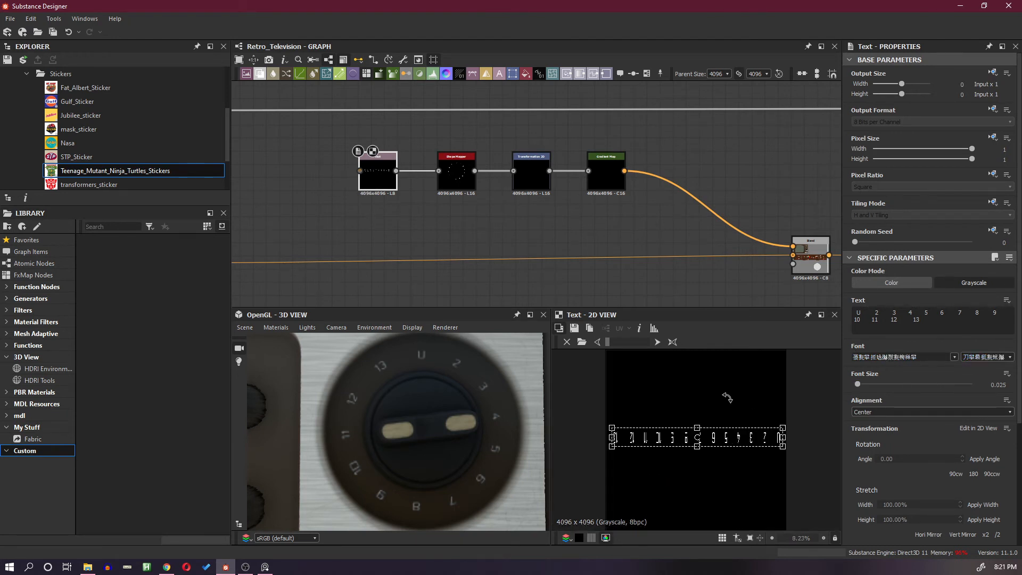
left_click_drag(780, 462, 747, 480)
scroll(728, 423, "up", 2)
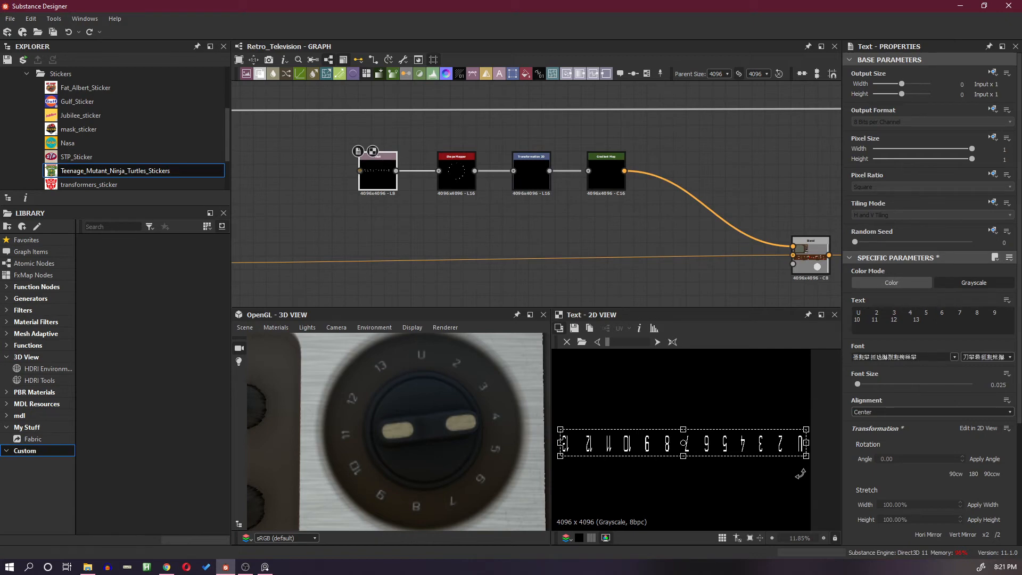
left_click_drag(800, 473, 679, 492)
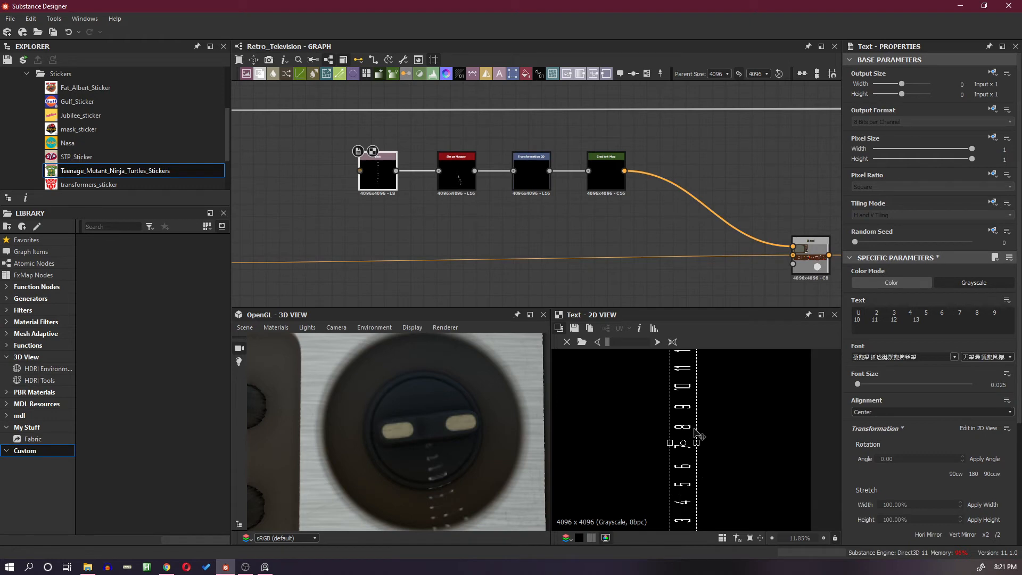
key("ctrl+z")
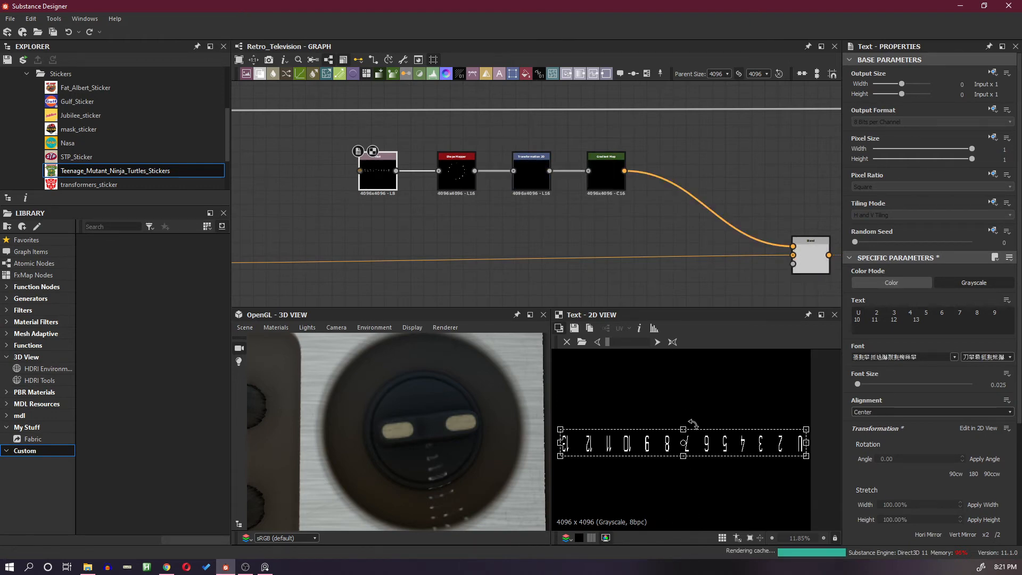
scroll(460, 413, "down", 3)
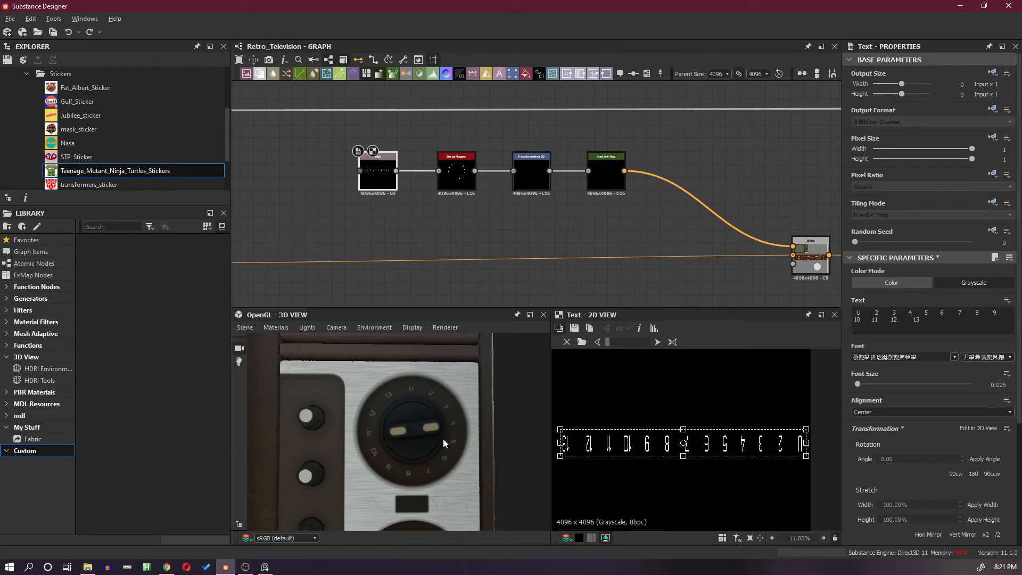
mouse_move(443, 438)
left_mouse_down()
mouse_move(467, 447)
mouse_move(449, 420)
left_mouse_up()
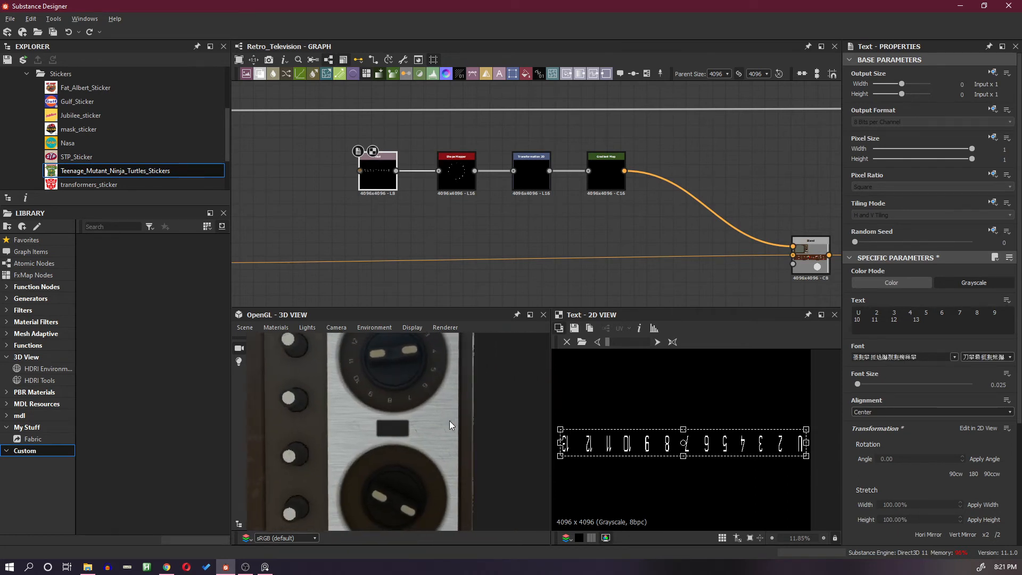
scroll(449, 417, "down", 3)
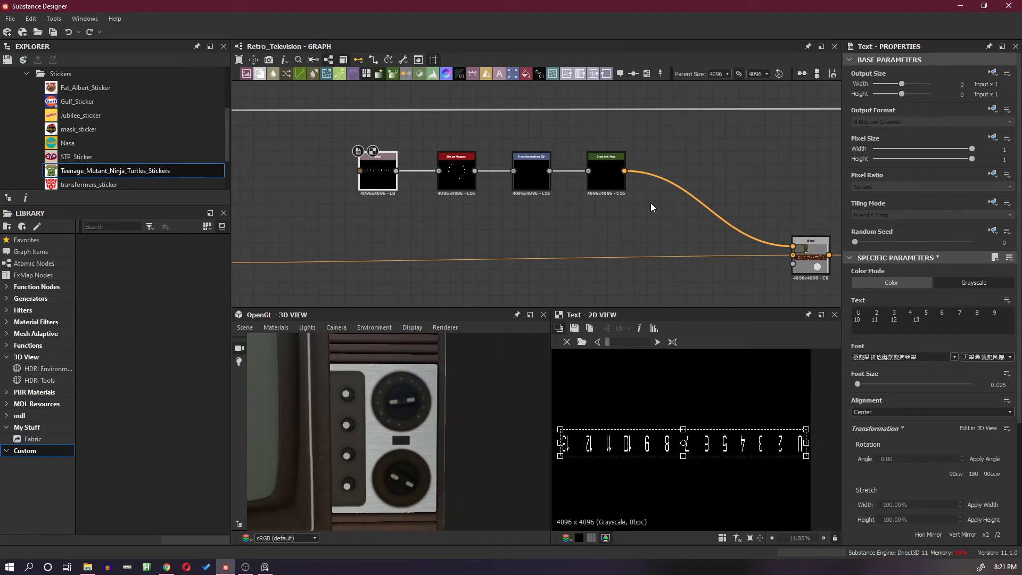
scroll(642, 213, "up", 2)
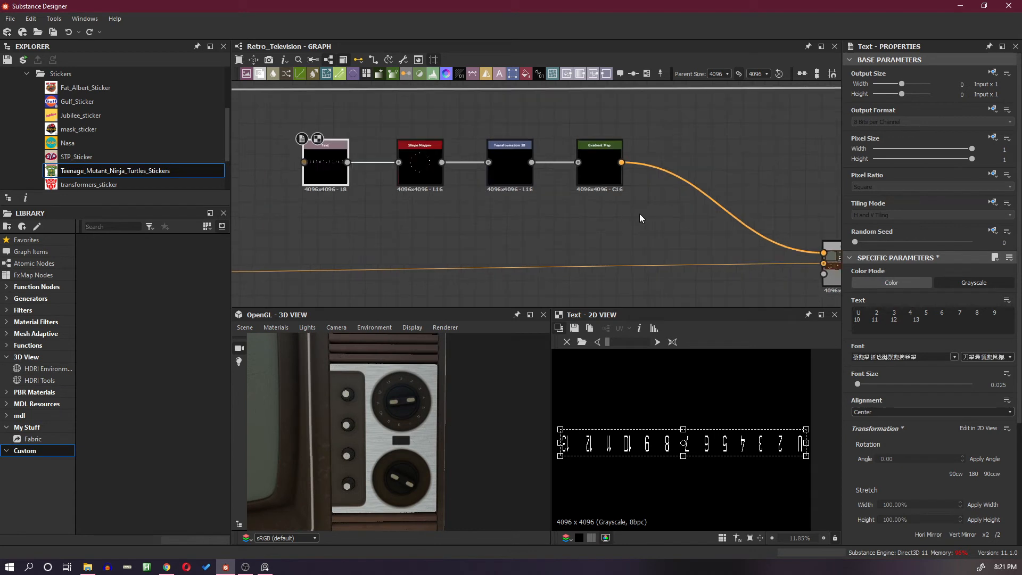
left_click(327, 207)
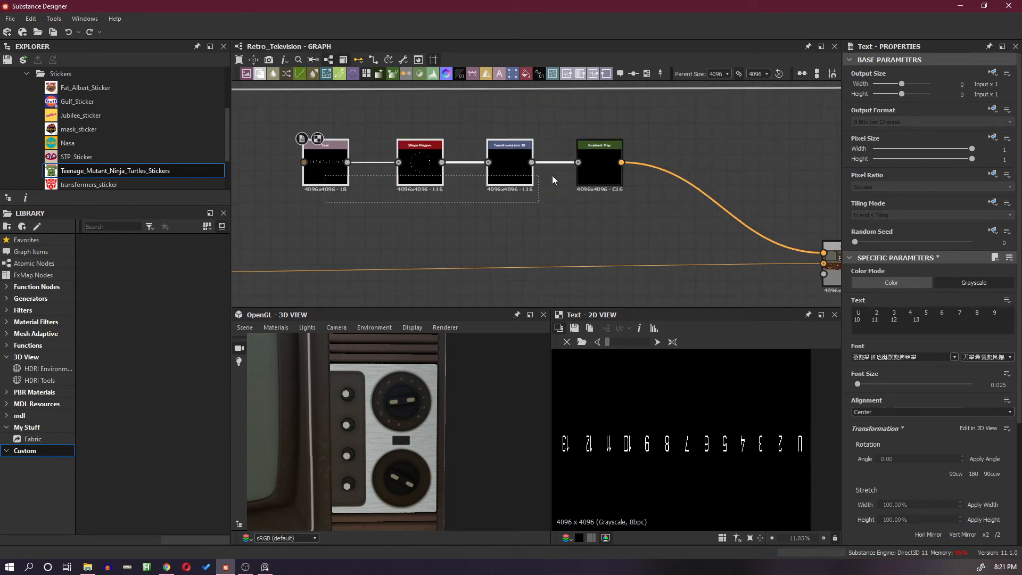
left_click(326, 187)
key("ctrl+d")
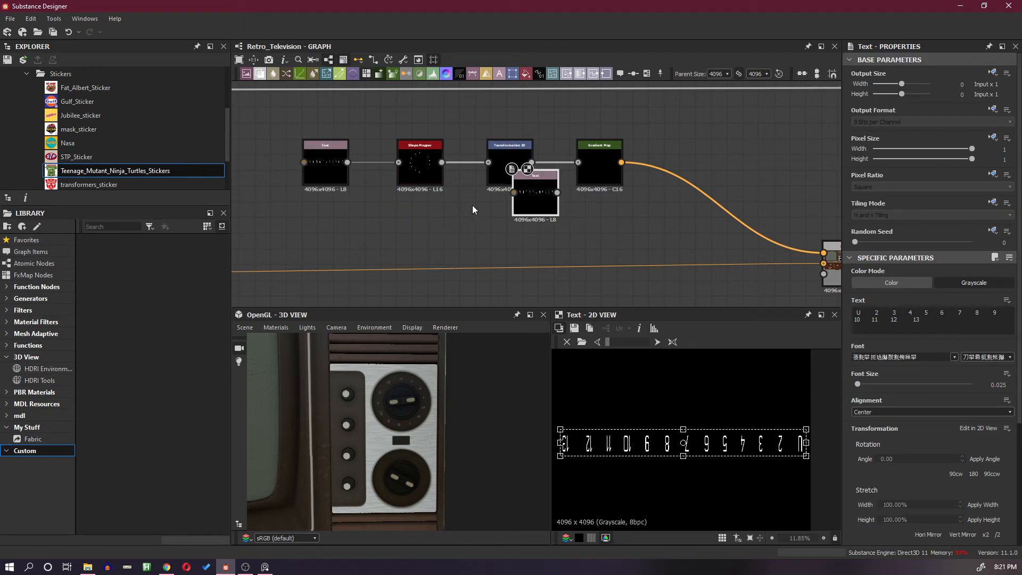
left_click(313, 240)
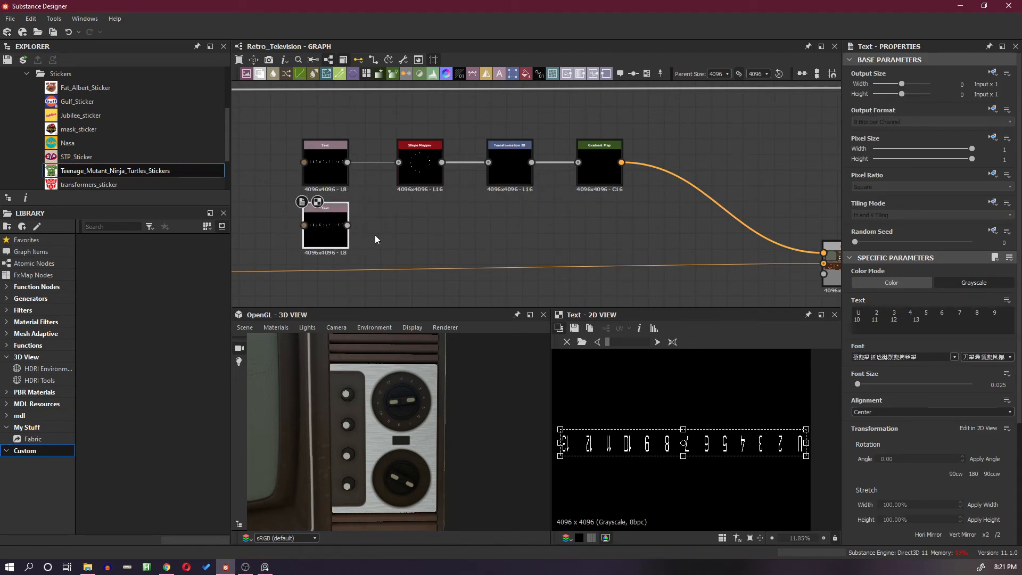
key("ctrl+z")
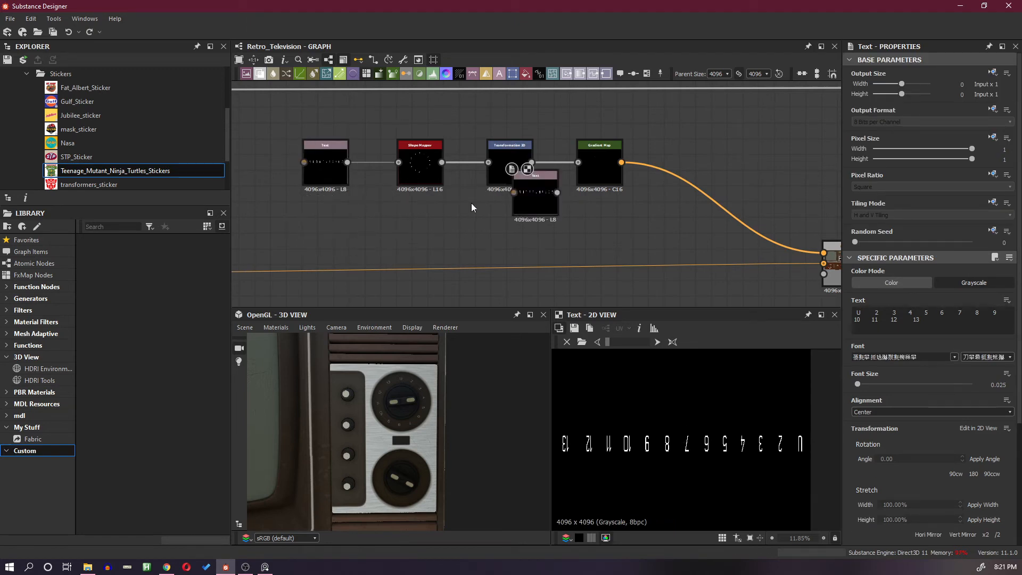
key("ctrl+z")
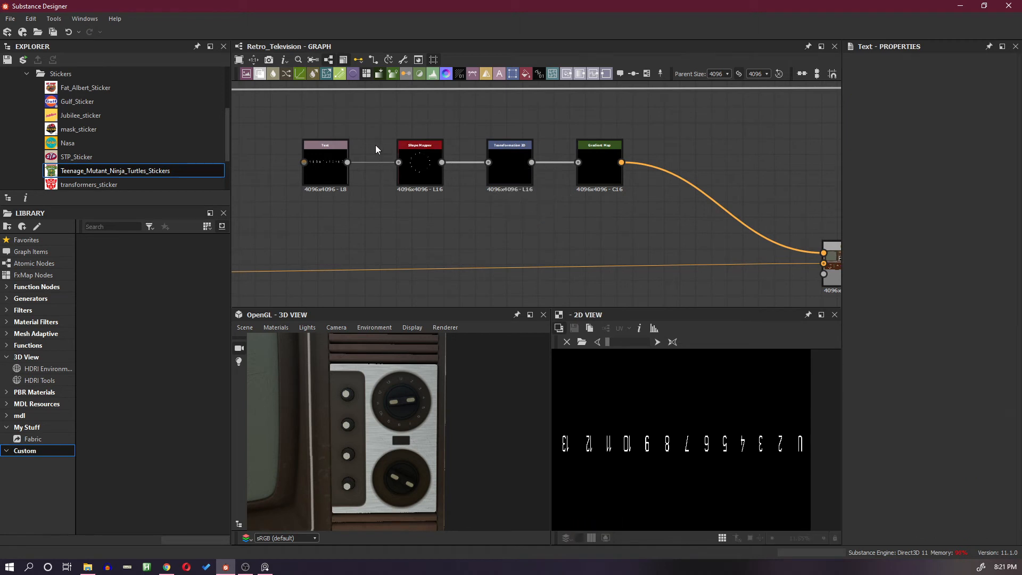
Duplicate the Text, Shape Mapper, Transformation 2D and Gradient Map chain and place the copy directly beneath the original.
left_click_drag(313, 122, 587, 182)
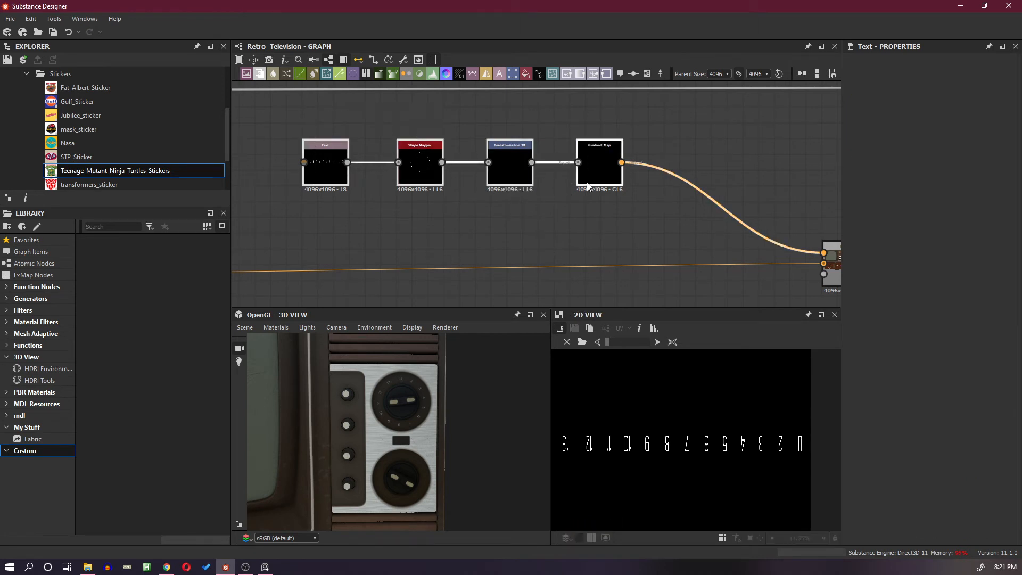
key("ctrl+d")
left_click(593, 225)
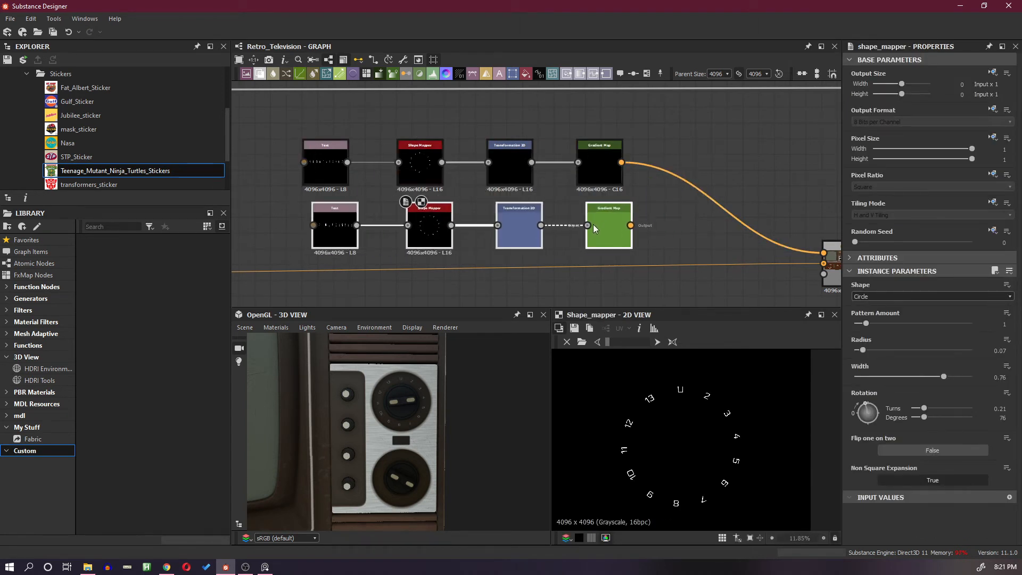
left_click(672, 224)
middle_click_drag(671, 224, 705, 223)
scroll(637, 206, "up", 1)
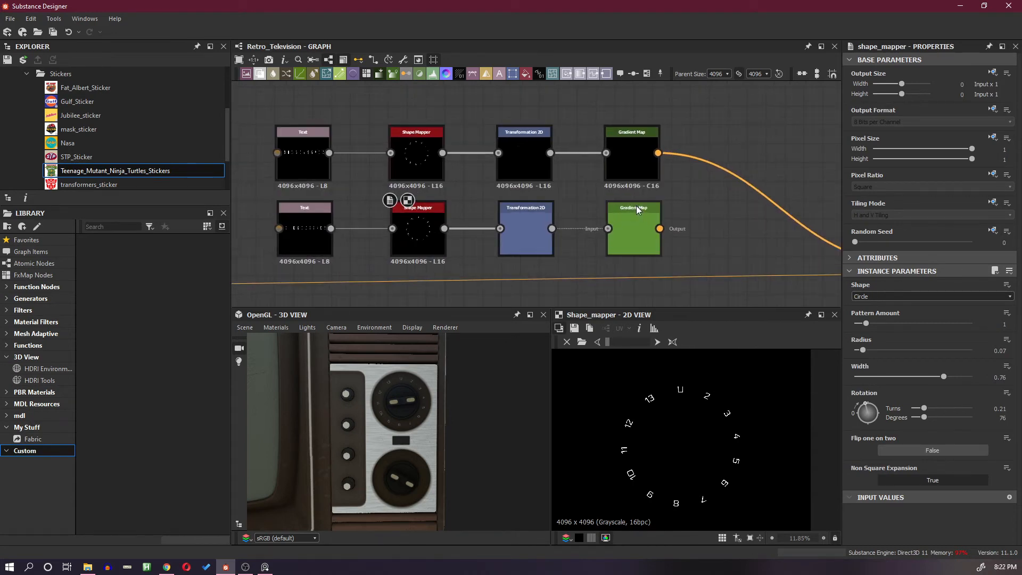
Replace the duplicated Text node's text with the numbers 1 to 26, separated by single spaces.
double_click(300, 228)
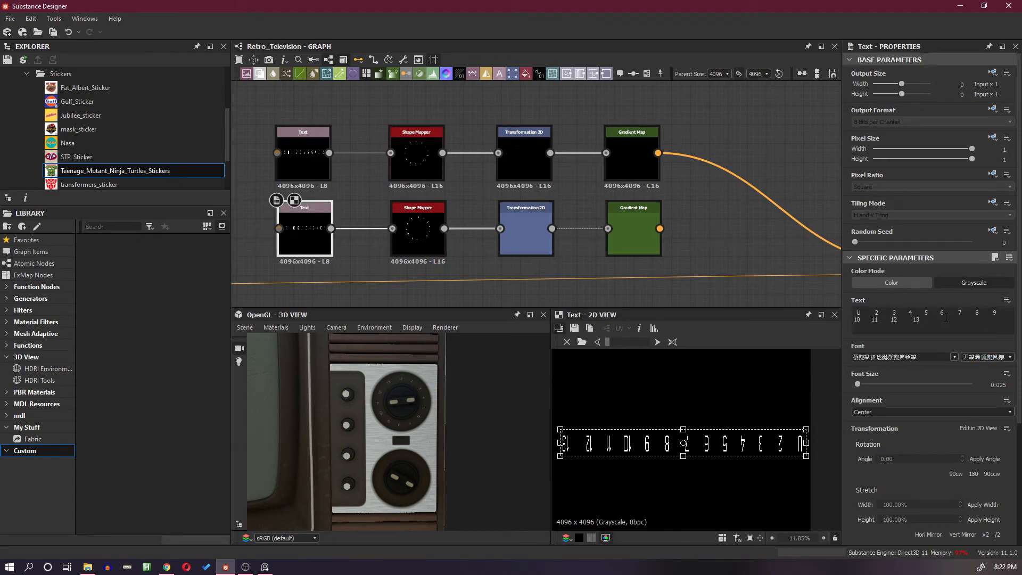
left_click_drag(946, 318, 856, 293)
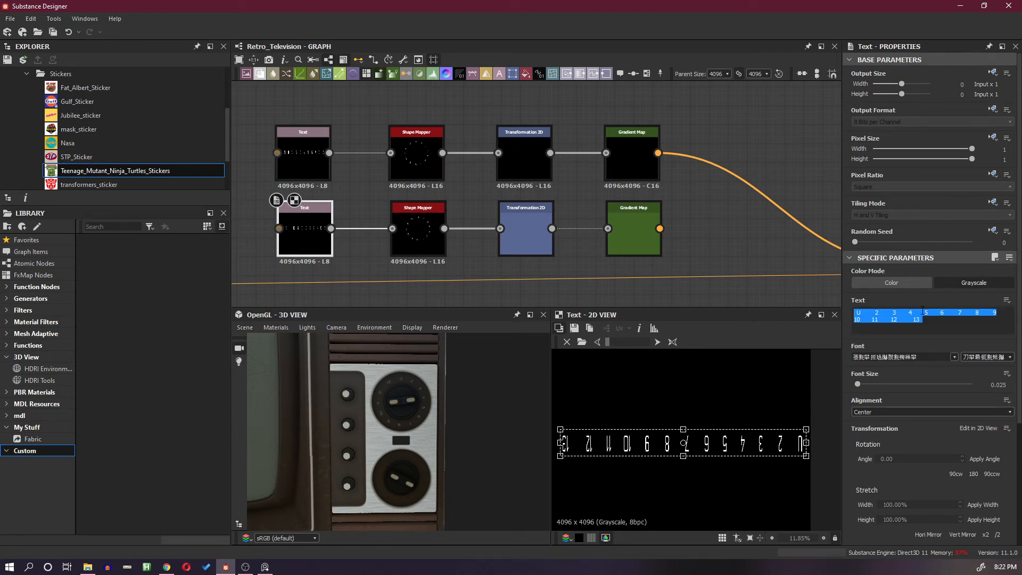
type("1")
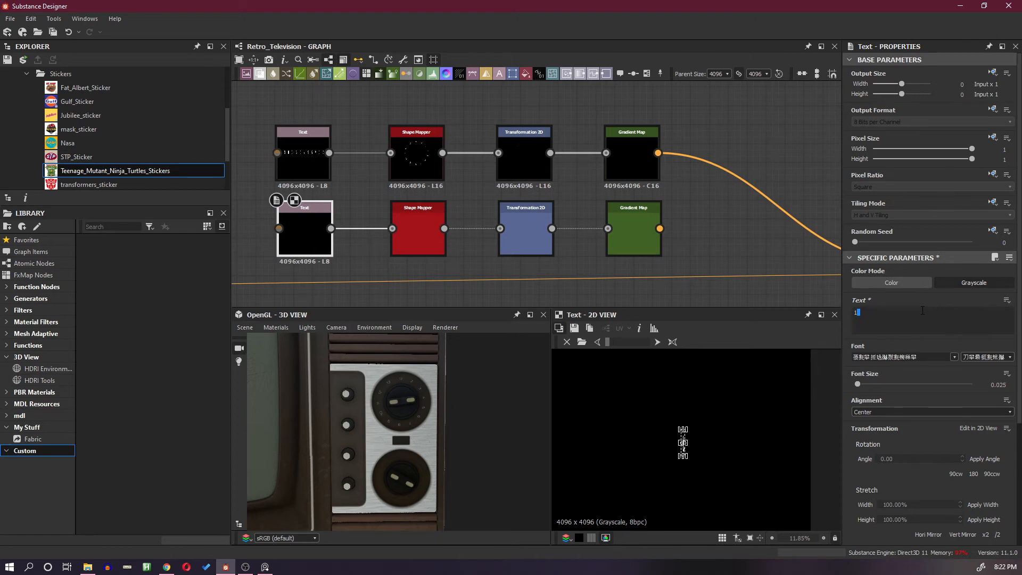
type(" 2")
scroll(733, 414, "down", 1)
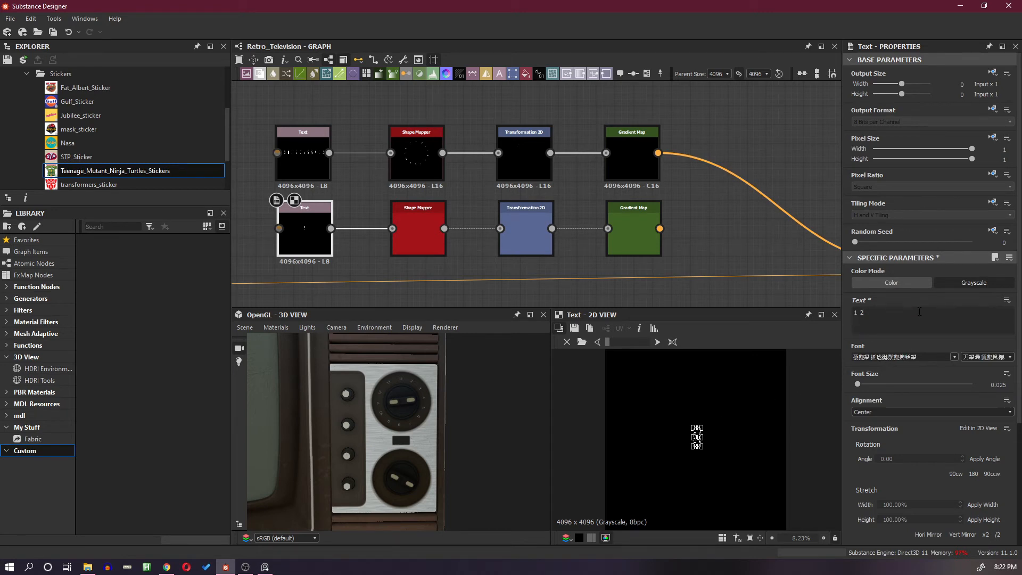
type("3 4 5")
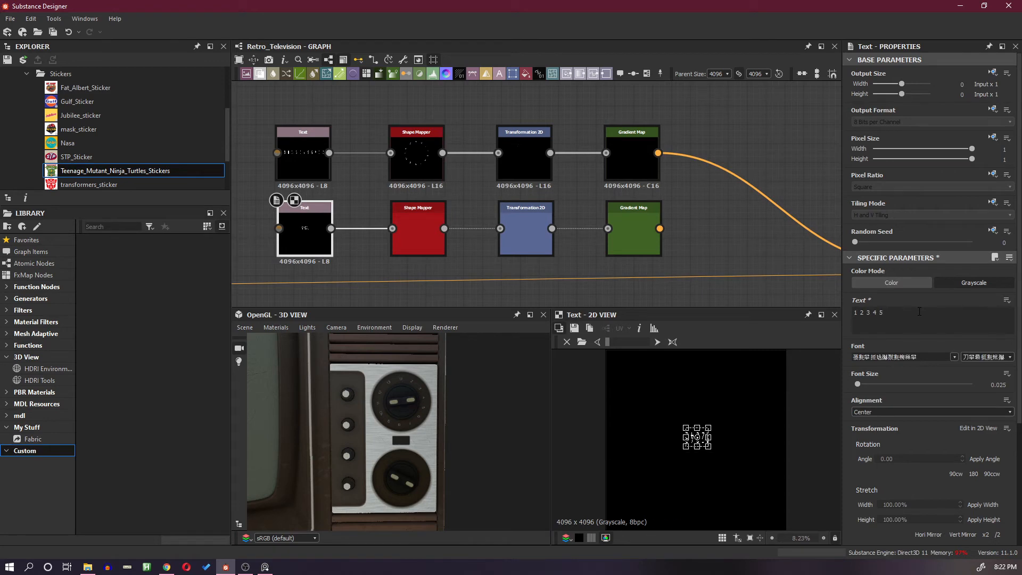
type(" 6 7 8 9")
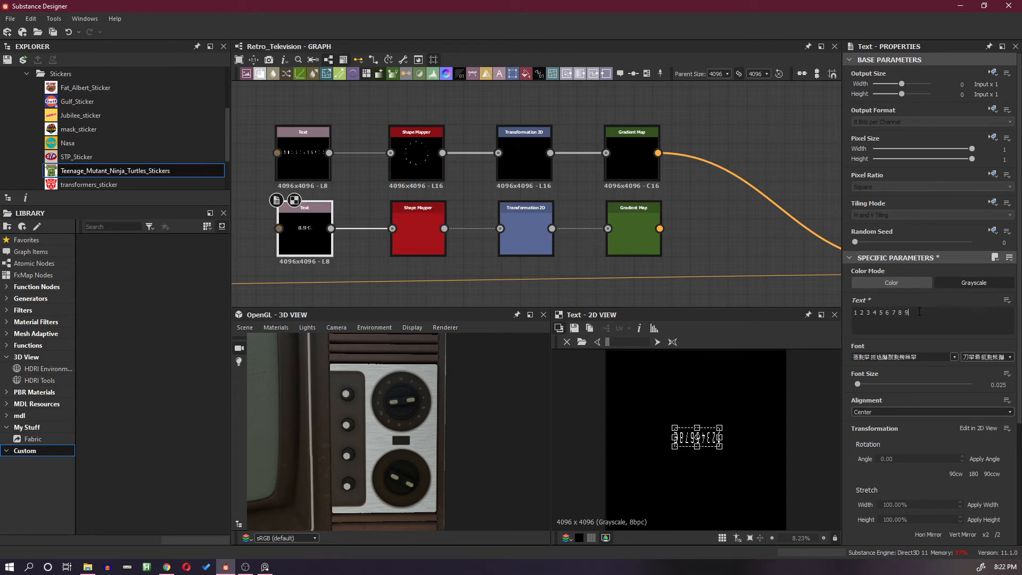
type(" 10 11 ")
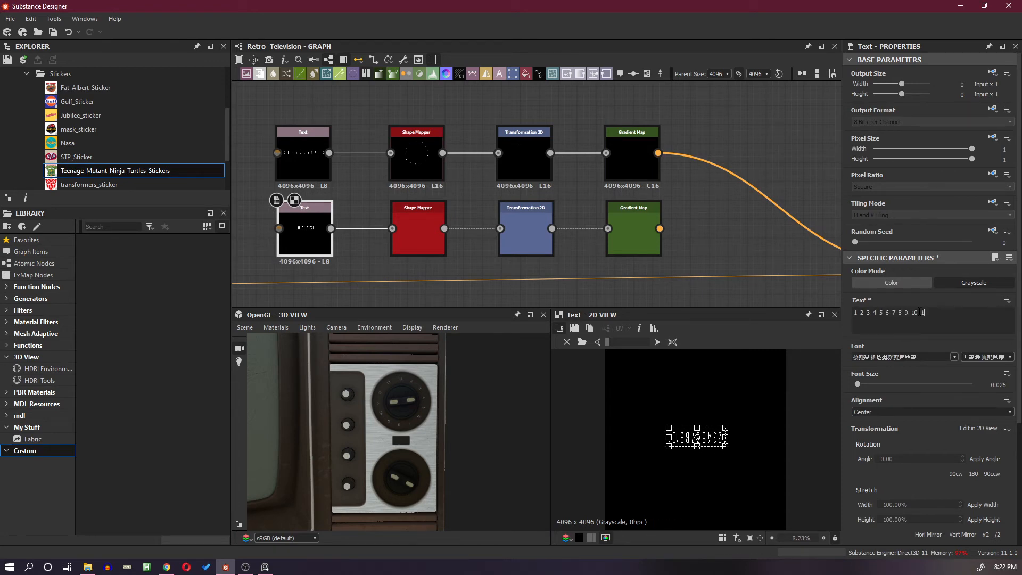
type("12 13")
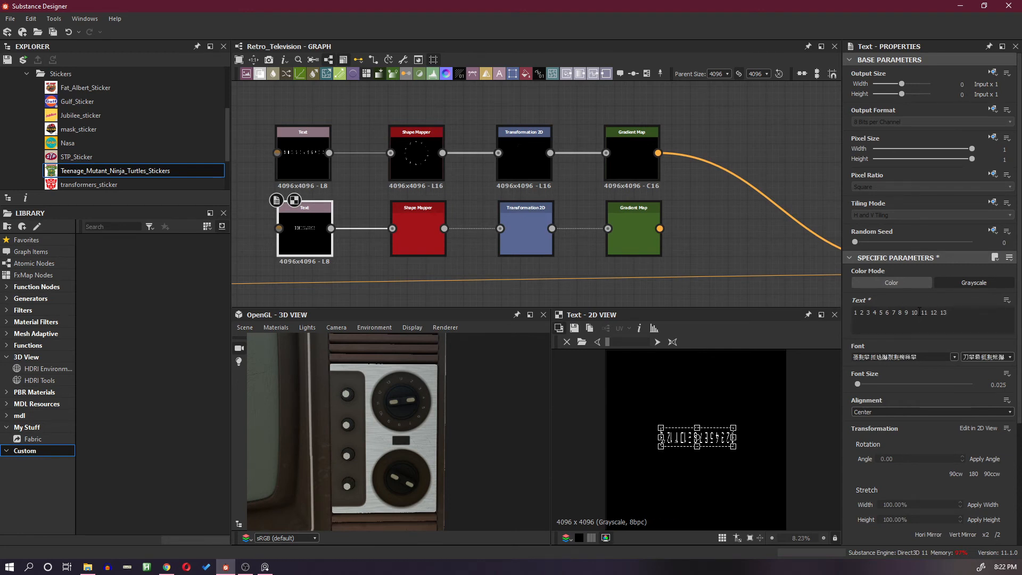
type(" 14 15 16 ")
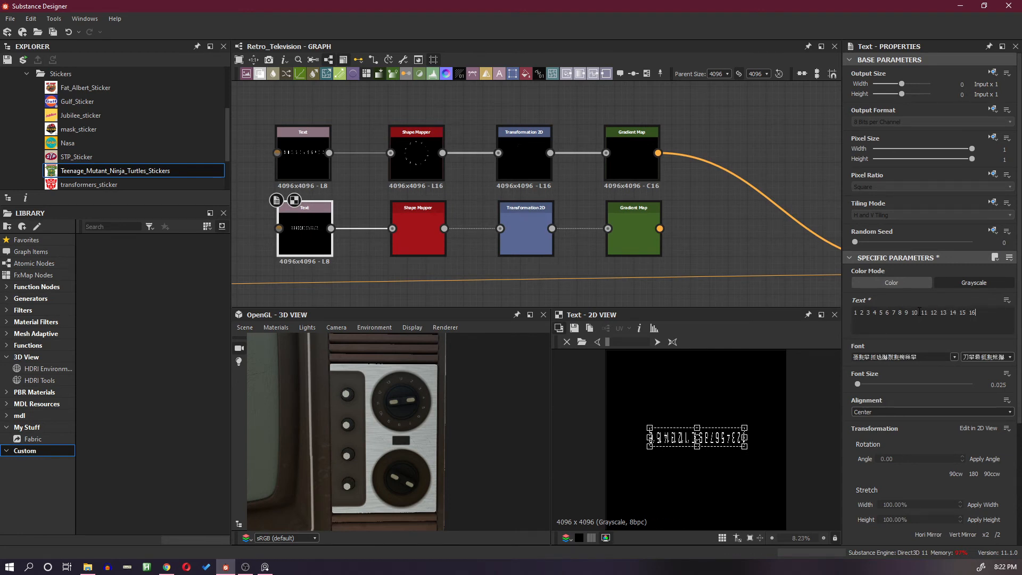
type("17 ")
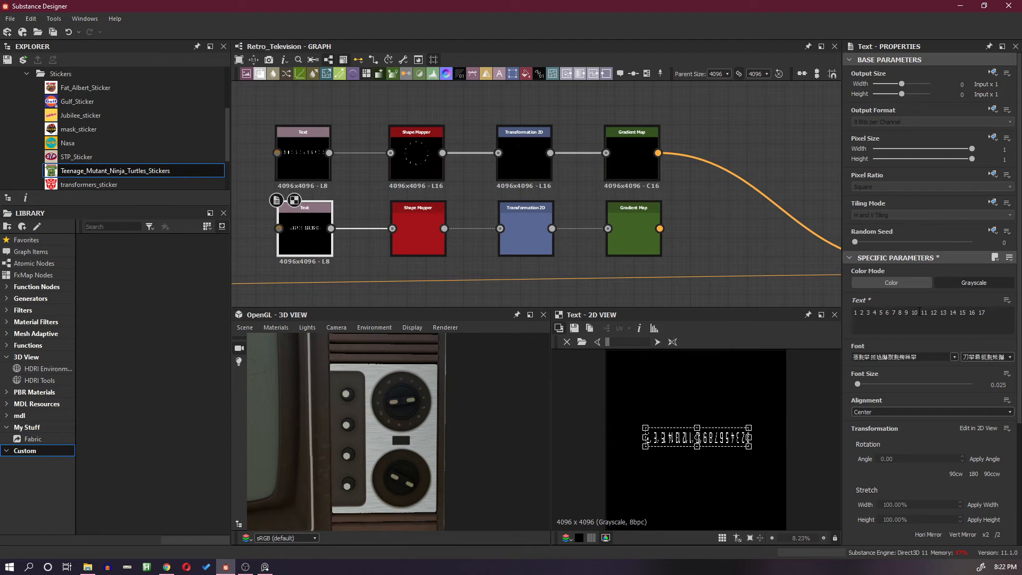
type("18 19")
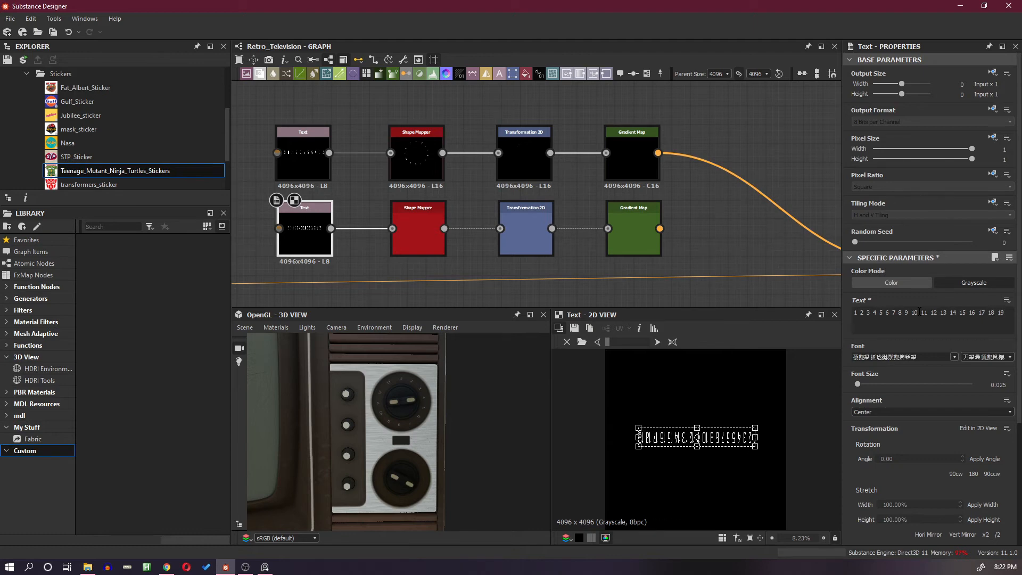
type(" 20")
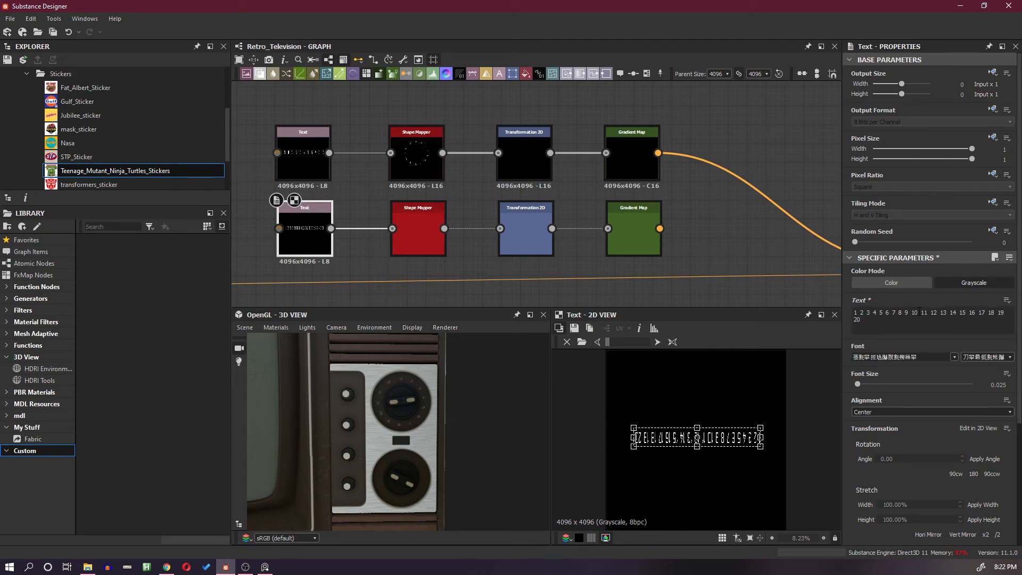
type(" 21 22 23 34 35")
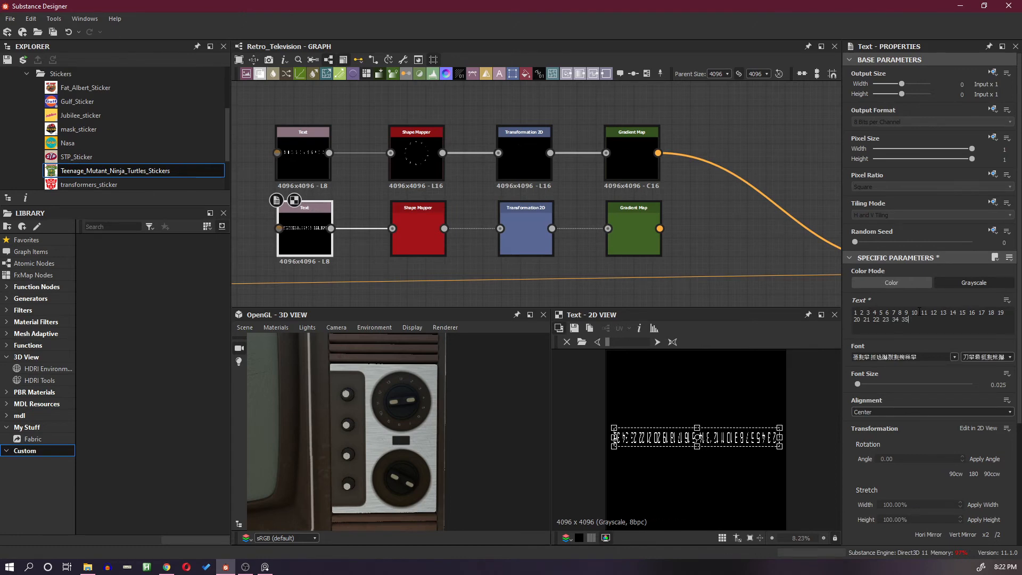
key("BackSpace")
key("BackSpace")
key("BackSpace")
key("BackSpace")
key("BackSpace")
key("BackSpace")
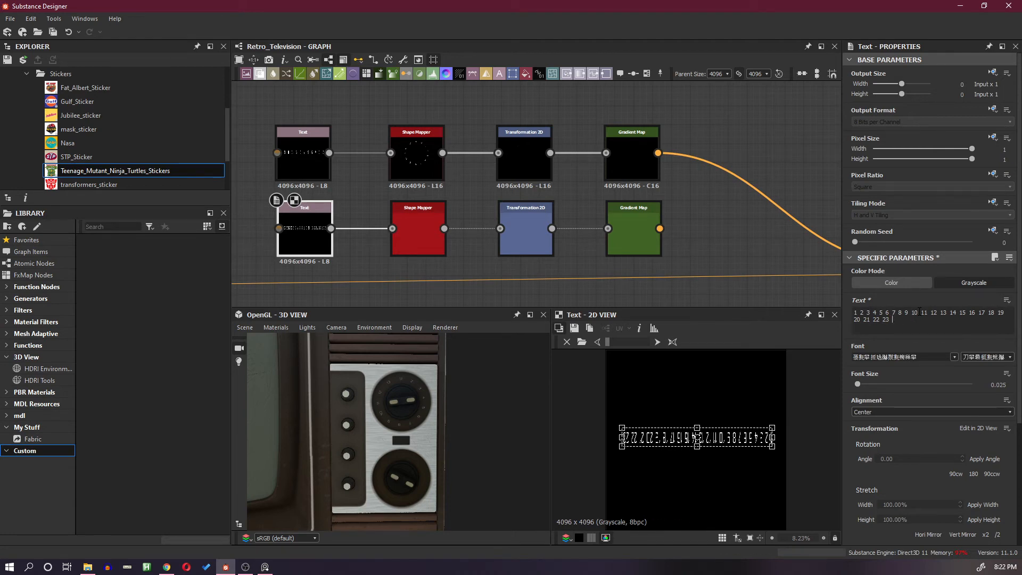
type("24 2")
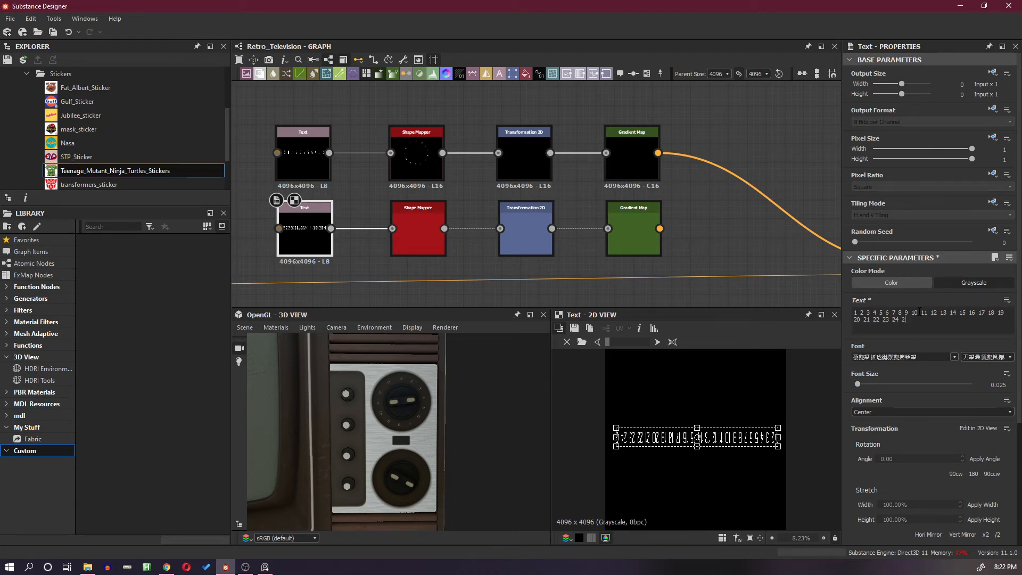
type("5 26")
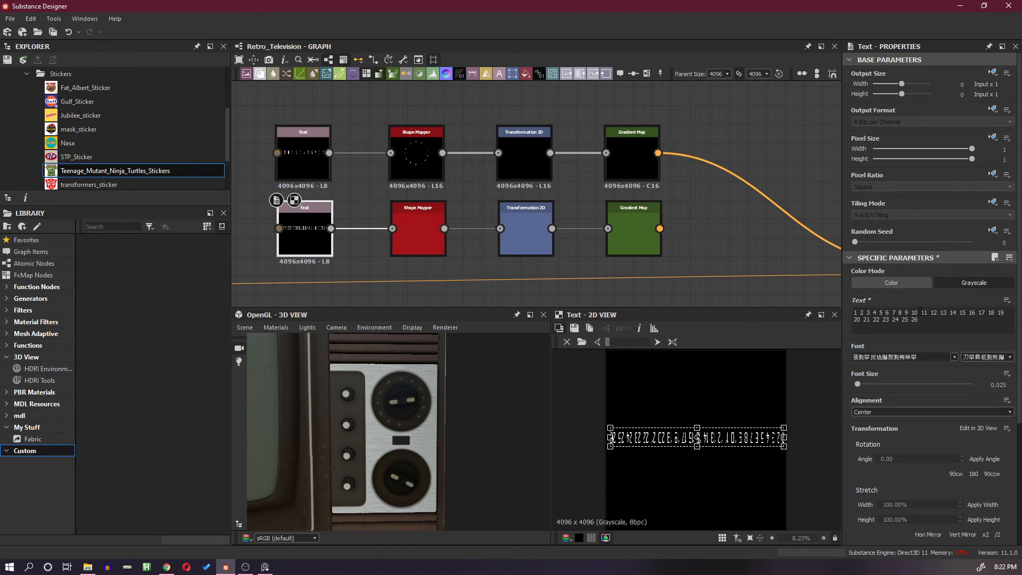
Preview the duplicated Shape Mapper's number ring, and add 27 to the end of the duplicated Text node's numbers.
left_click(420, 238)
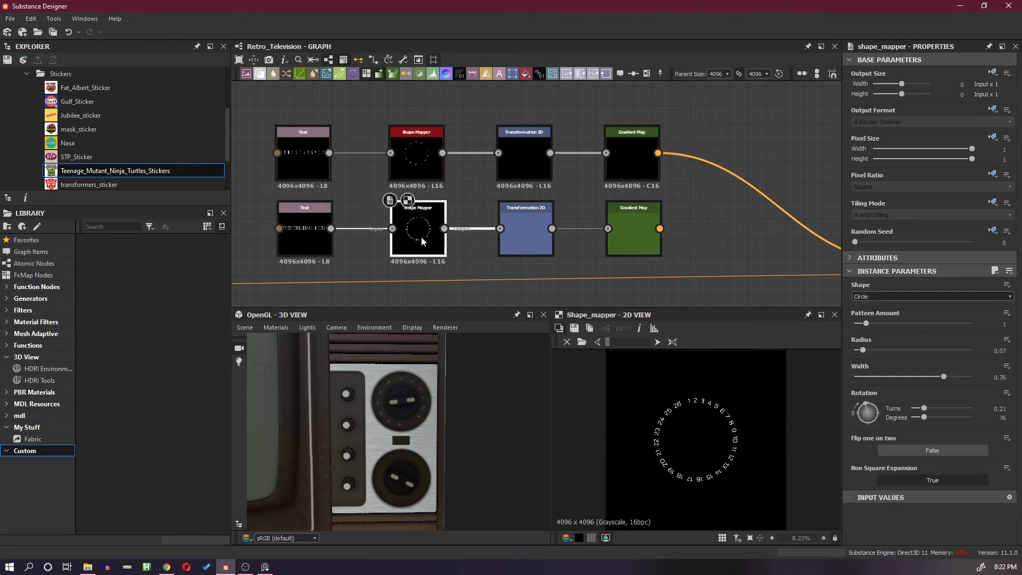
scroll(702, 418, "up", 2)
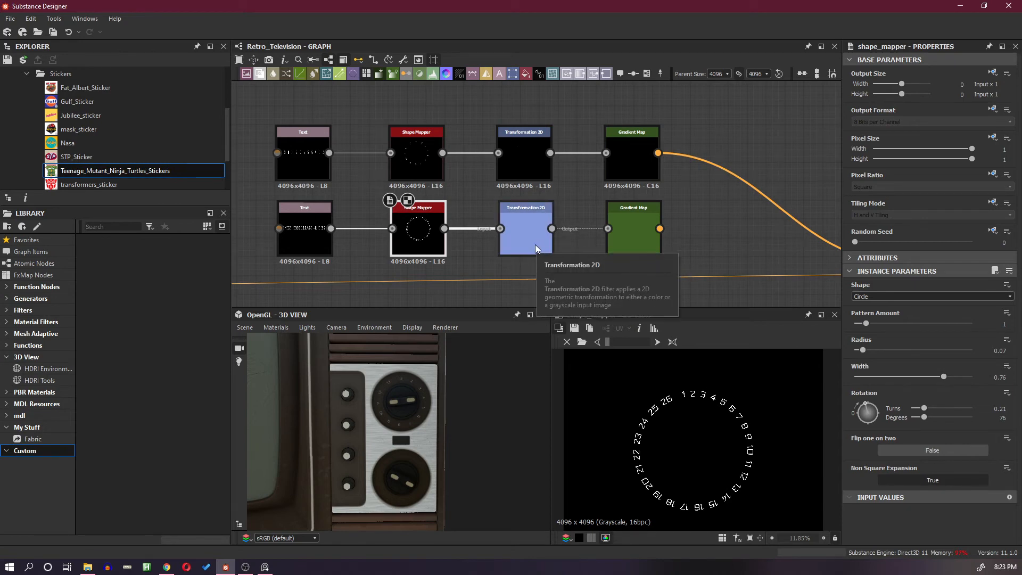
left_click(317, 241)
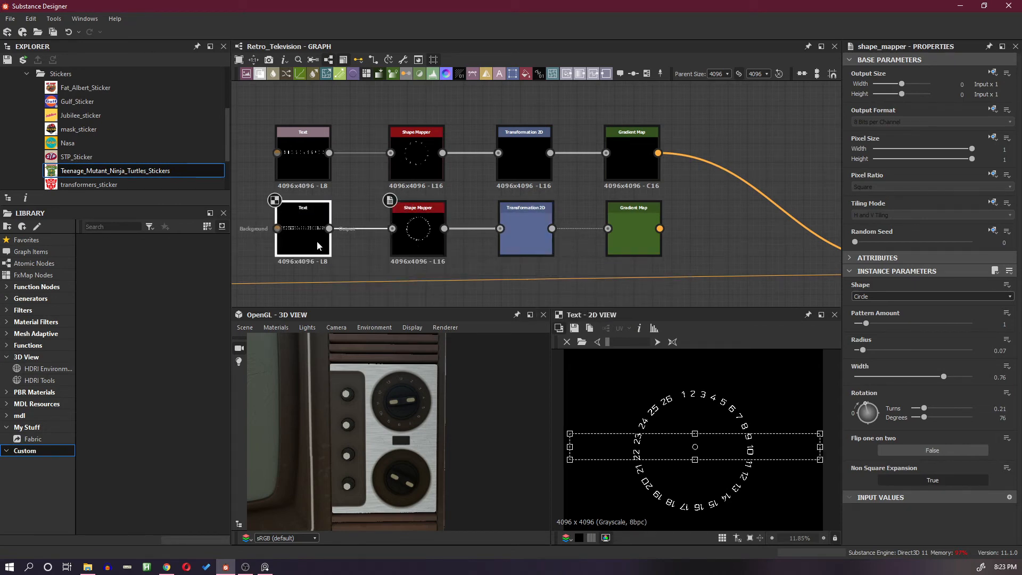
left_click(944, 324)
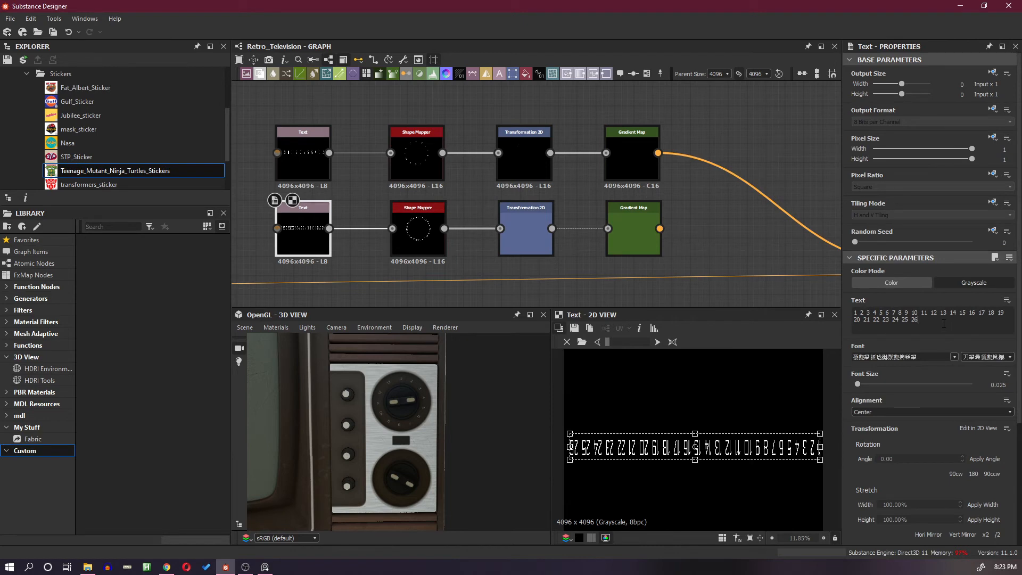
type("27")
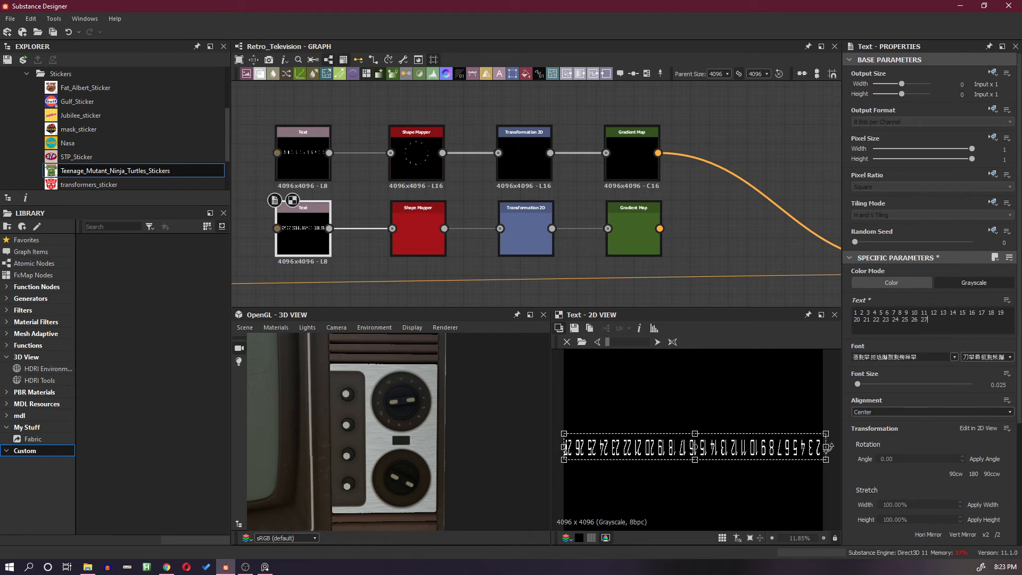
Set the duplicated Text node's font size to 0.024 and preview the duplicated Gradient Map's output.
left_click(1004, 385)
type("4")
key("Return")
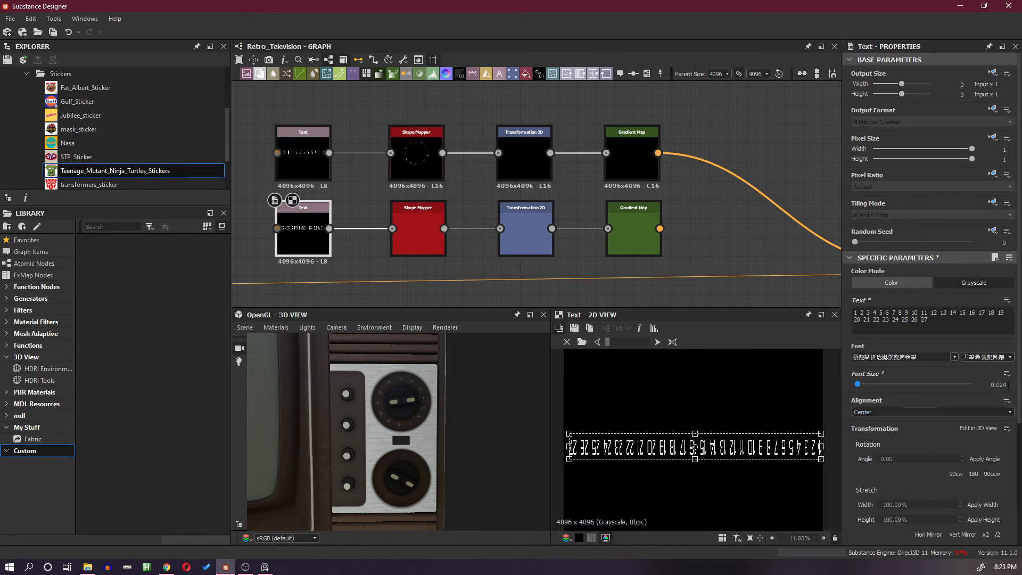
left_click(627, 241)
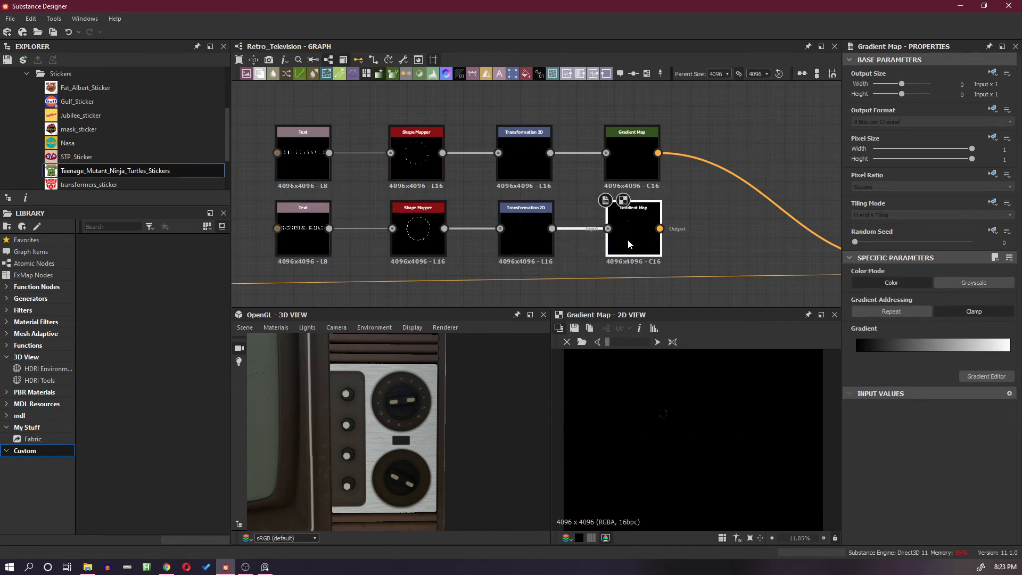
Preview the duplicated Shape Mapper, and add a Blend node with the original Gradient Map as foreground and the duplicate as background.
left_click(427, 237)
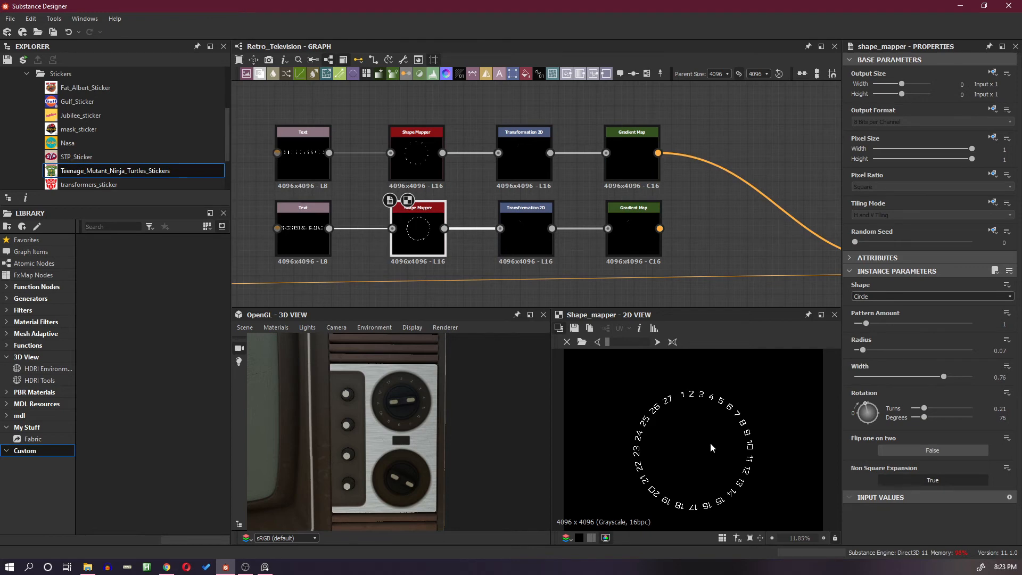
scroll(710, 442, "down", 1)
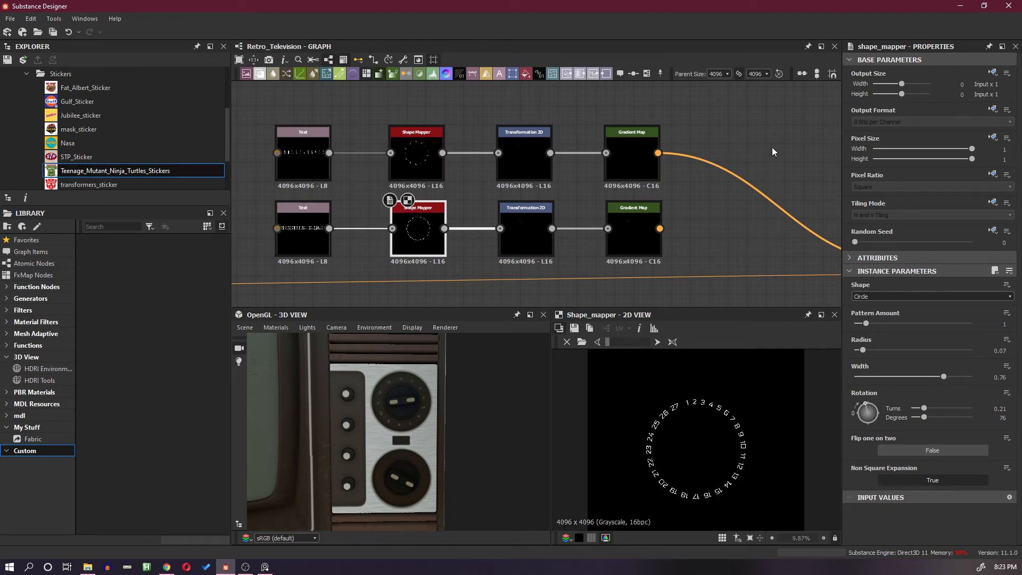
left_click(740, 192)
key("space")
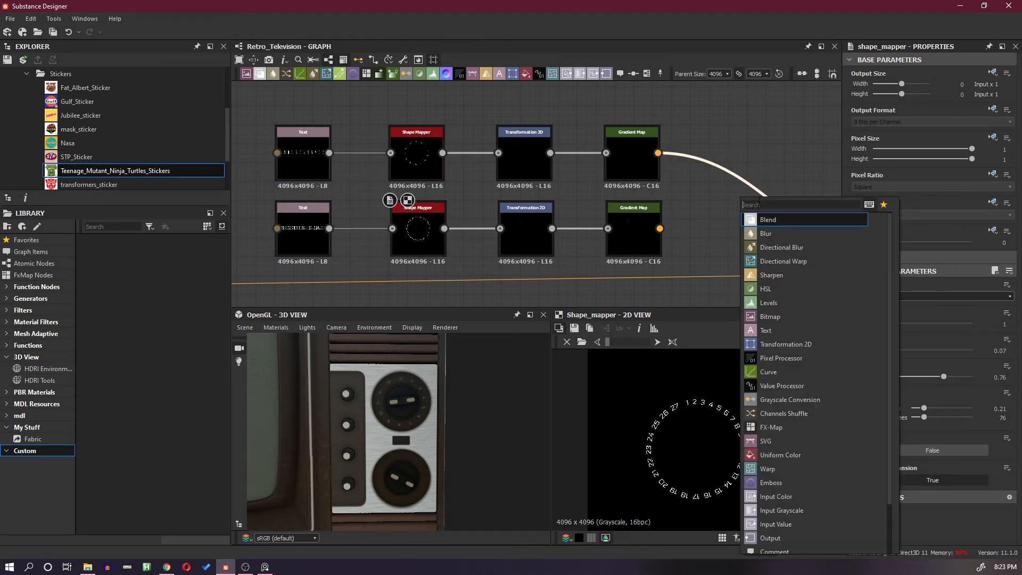
left_click(774, 219)
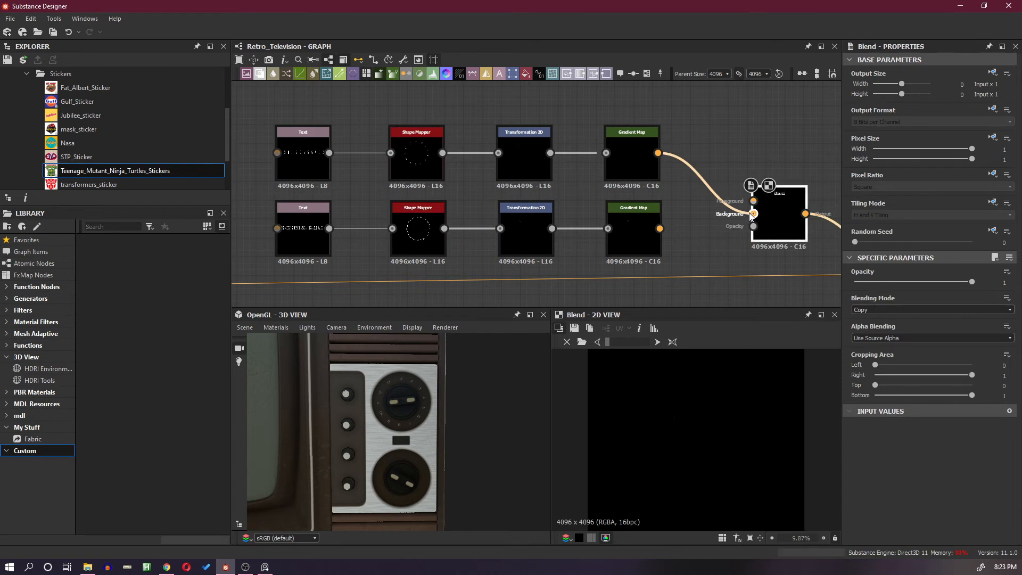
left_click_drag(753, 213, 660, 228)
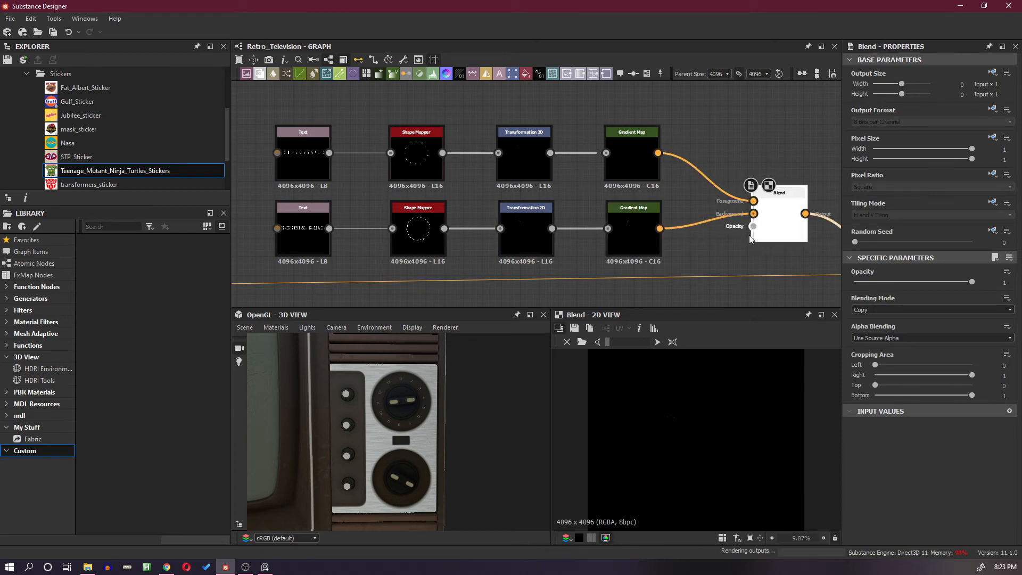
Set the new Blend node's blending mode to Add (Linear Dodge) and inspect the combined number rings up close.
left_click(892, 309)
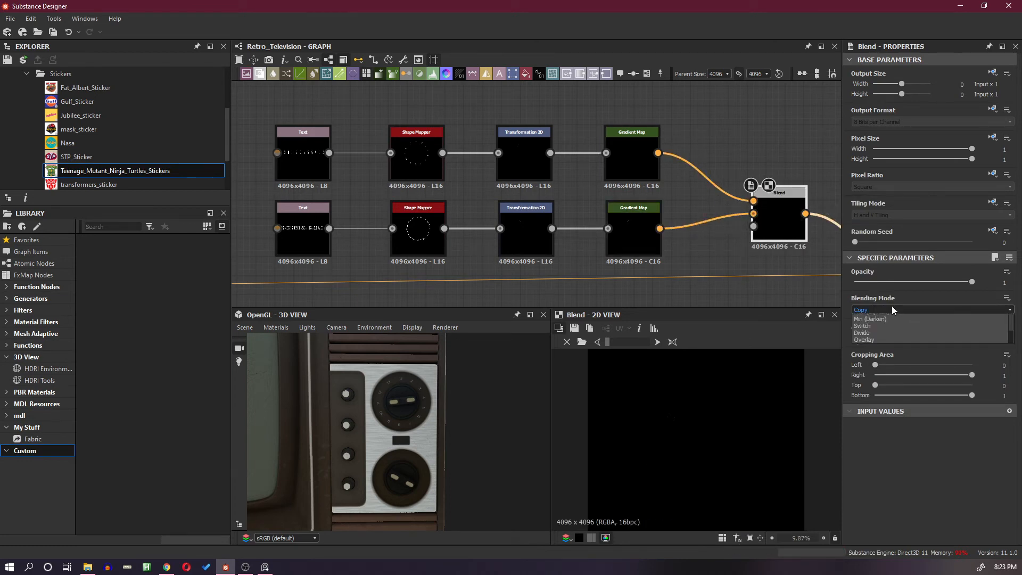
left_click(890, 324)
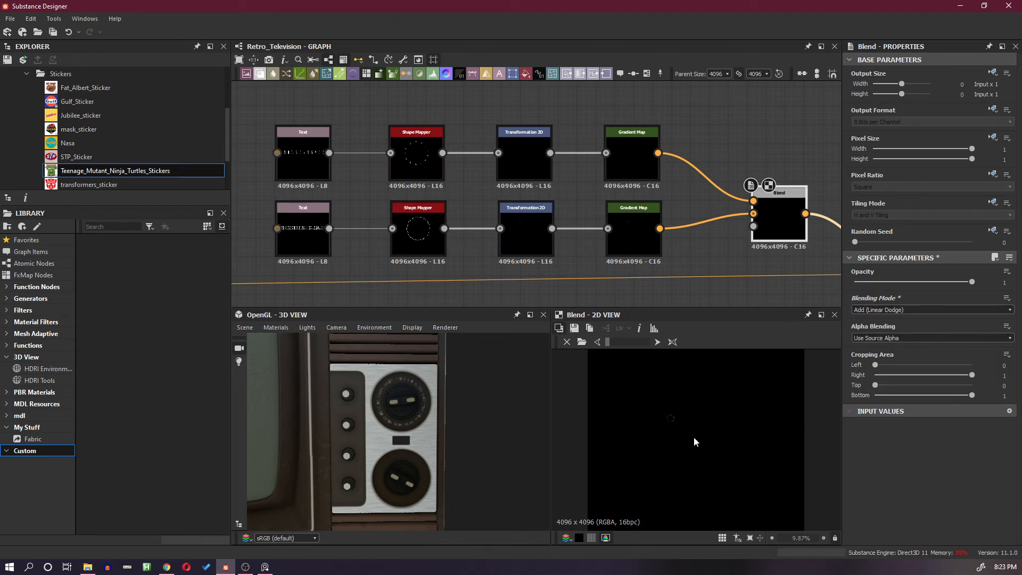
scroll(672, 413, "up", 10)
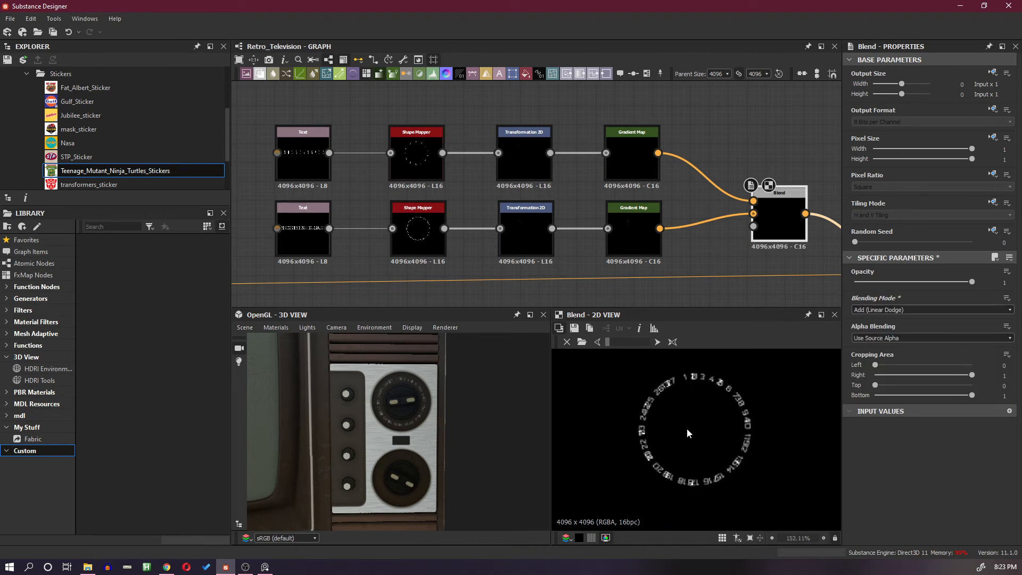
scroll(703, 424, "up", 1)
scroll(448, 464, "up", 2)
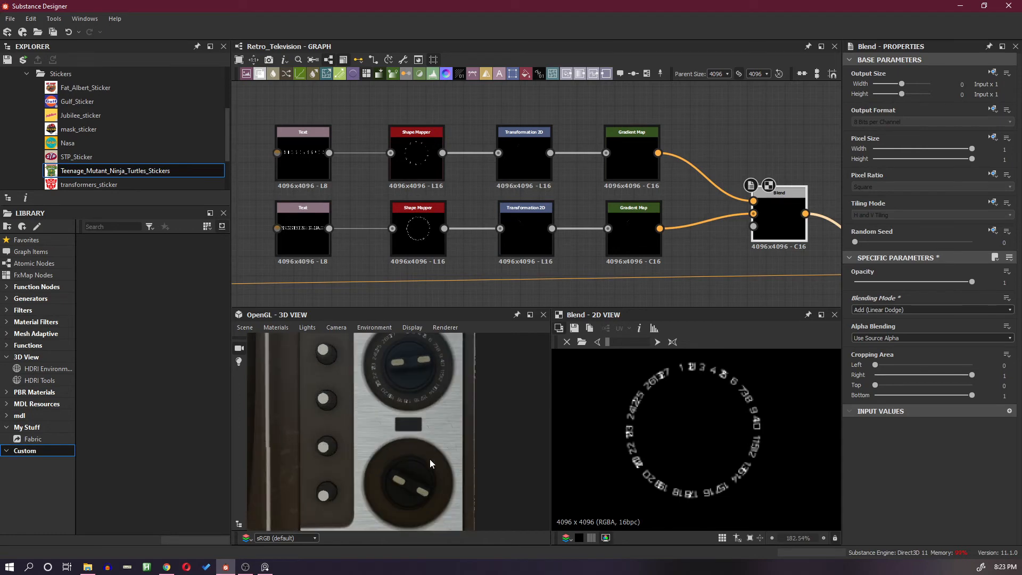
Select the duplicated Transformation 2D node and compare the overlapping number rings with the dial reference photo in the 2D view.
left_click(522, 231)
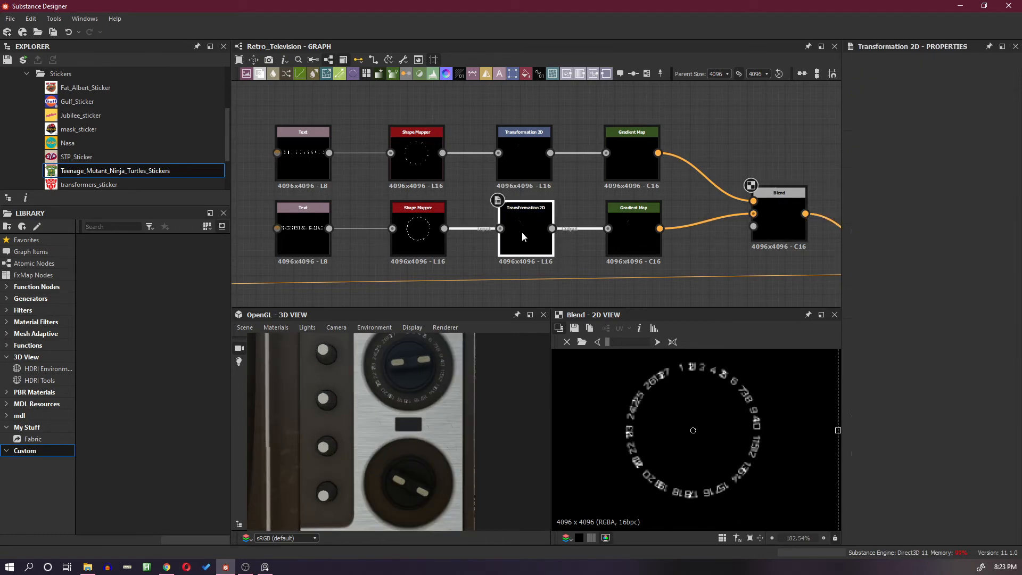
left_click_drag(612, 343, 623, 344)
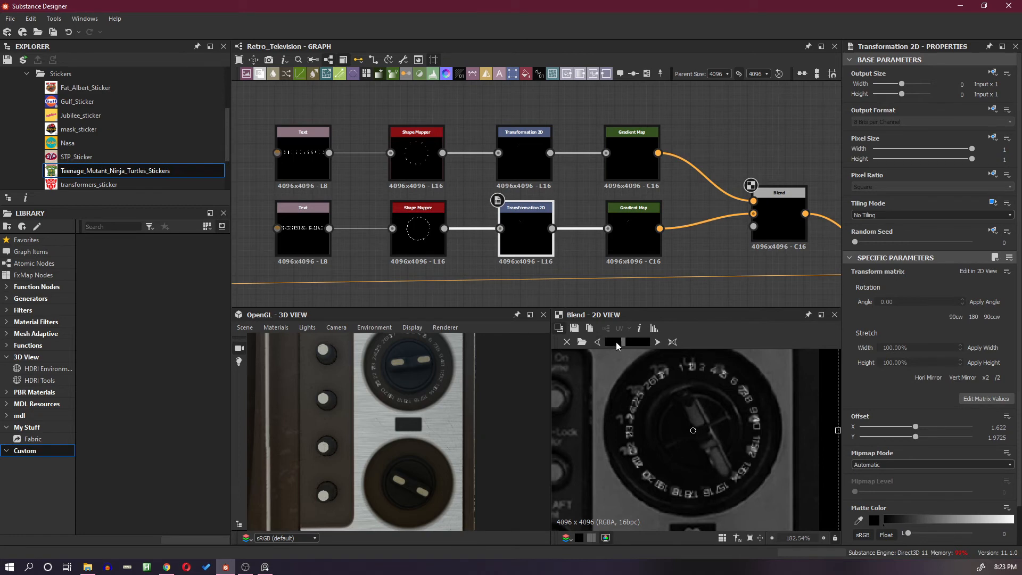
left_click_drag(616, 343, 607, 342)
Preview the final Blend output and move the duplicated number ring down onto the lower dial, at a Y offset of about 1.235.
scroll(667, 260, "down", 2)
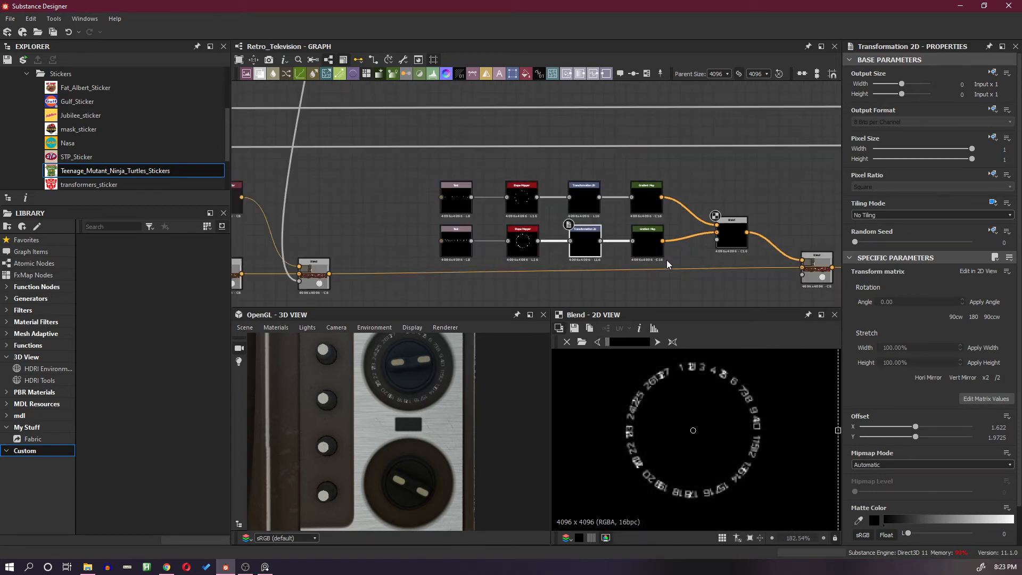
middle_click_drag(709, 261, 655, 239)
scroll(710, 248, "up", 2)
double_click(788, 260)
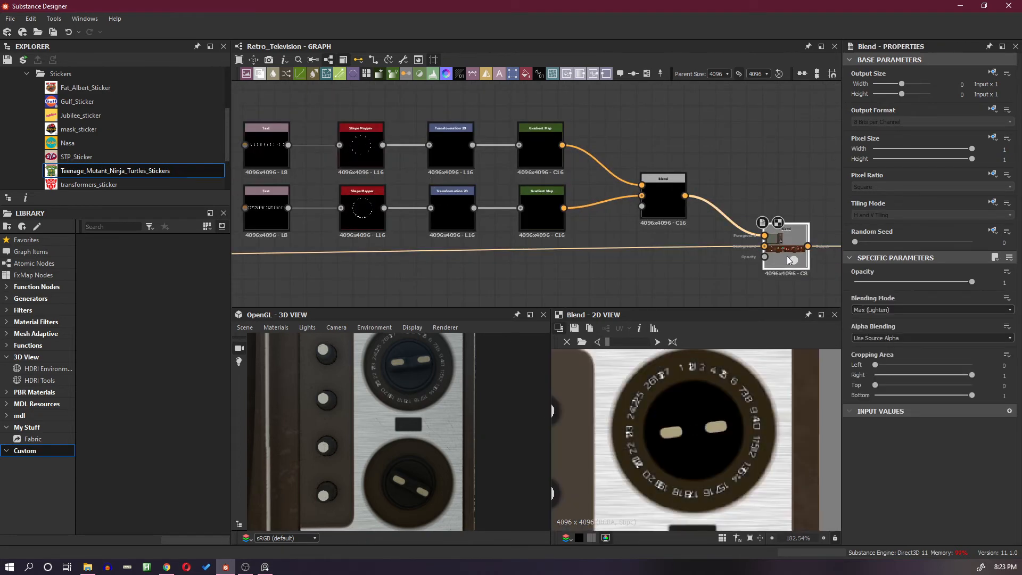
scroll(735, 450, "down", 2)
middle_click_drag(724, 450, 700, 319)
scroll(699, 436, "up", 1)
left_click(469, 220)
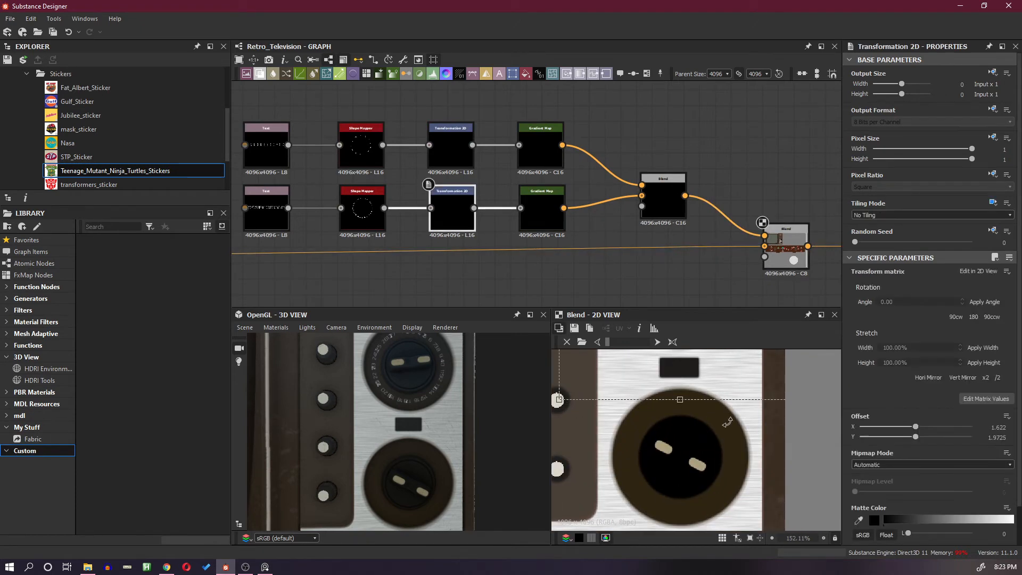
scroll(719, 376, "down", 3)
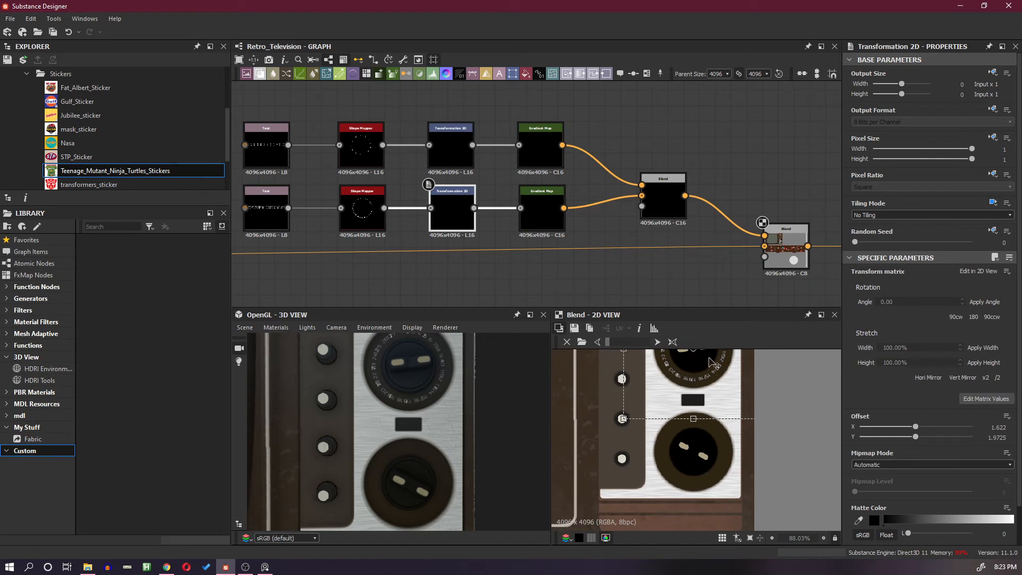
left_click_drag(709, 359, 707, 473)
scroll(707, 473, "up", 4)
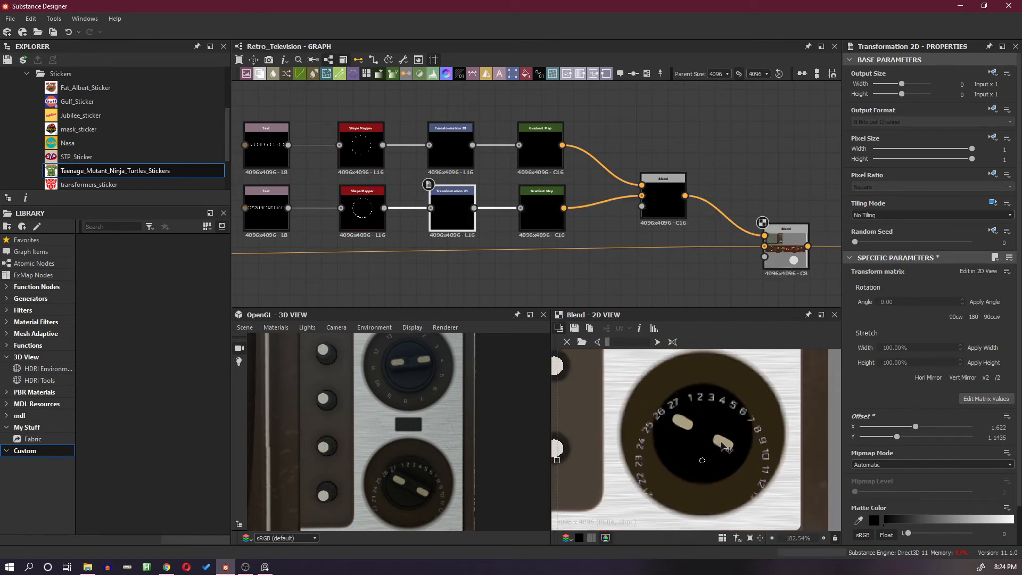
left_click_drag(740, 414, 740, 387)
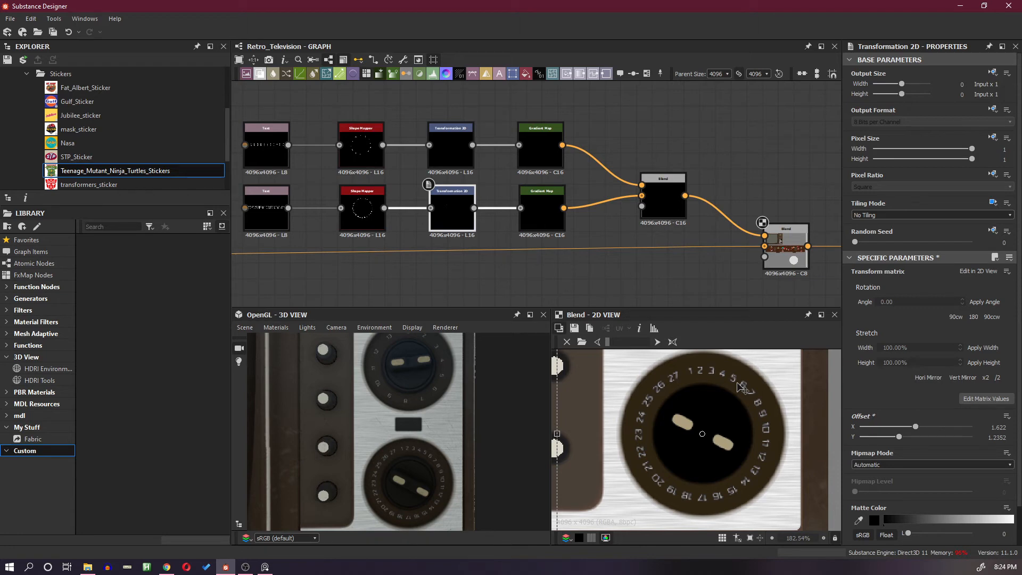
Scale the lower dial's number ring up slightly around its center.
scroll(740, 386, "down", 3)
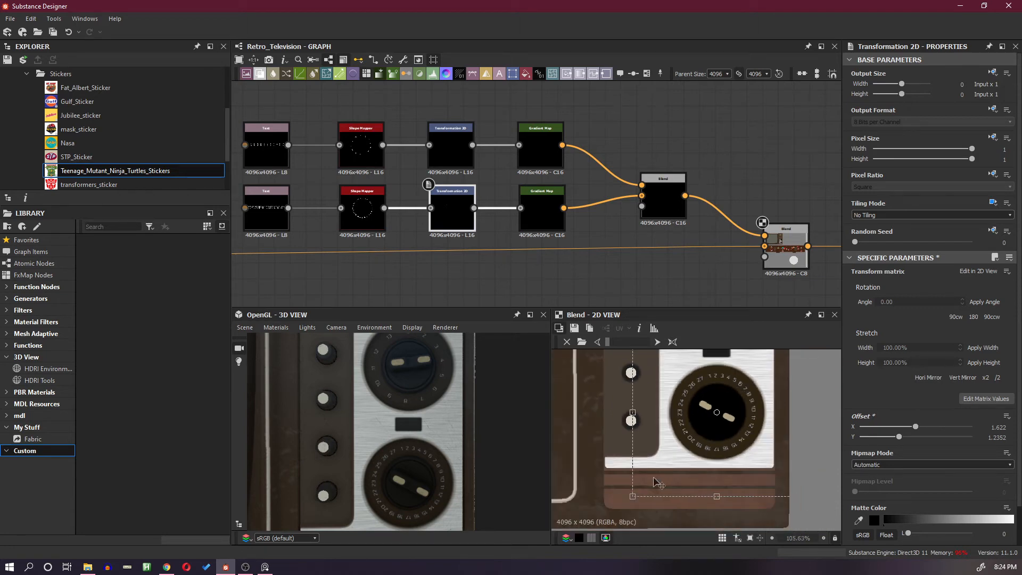
left_click_drag(633, 496, 629, 499)
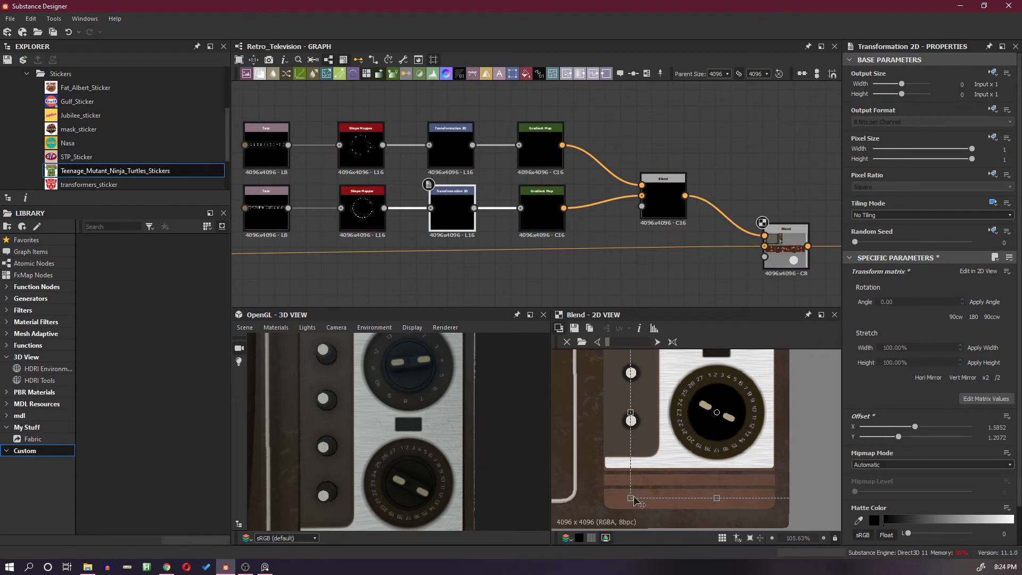
scroll(742, 391, "up", 3)
scroll(741, 391, "up", 1)
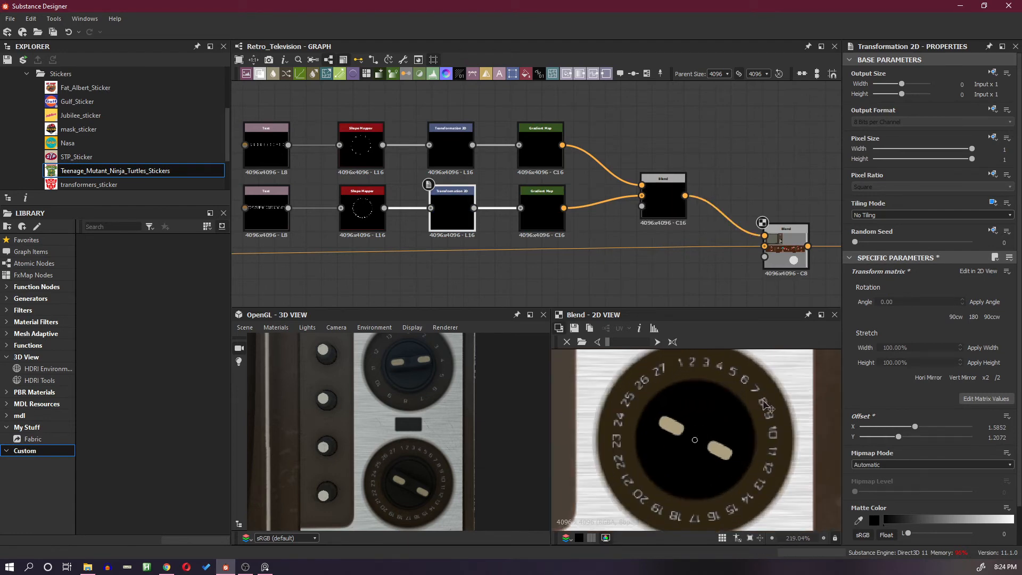
Rotate the lower dial's number ring a few degrees clockwise and check it on the 3D model.
left_click_drag(454, 458, 456, 454)
scroll(695, 429, "down", 5)
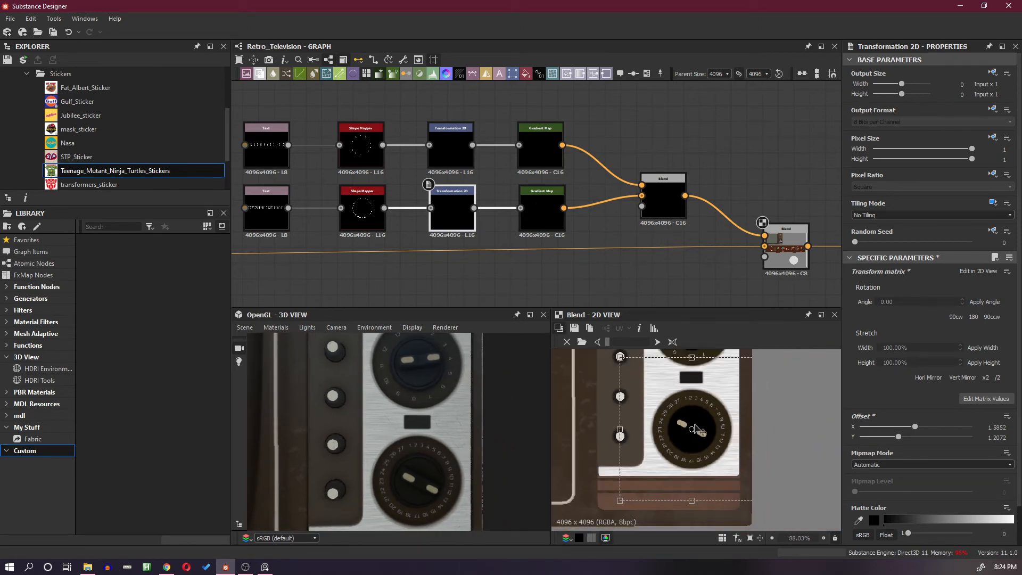
left_click_drag(599, 503, 602, 492)
left_click_drag(472, 445, 451, 410)
scroll(455, 413, "down", 3)
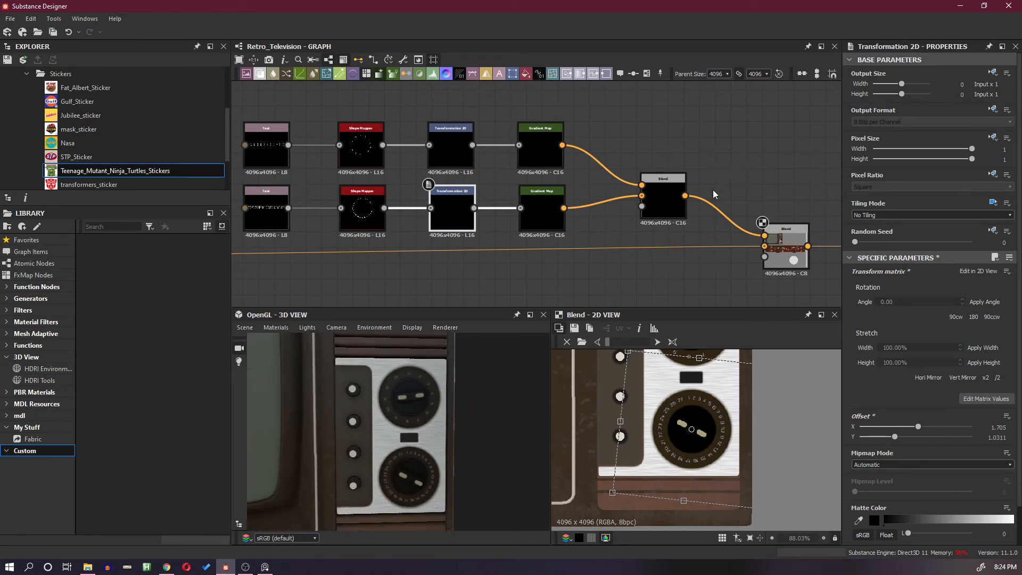
Insert Blend nodes into the color wire after the dial-number Blend, and place one close beside it.
scroll(713, 190, "down", 5)
middle_click_drag(731, 198, 675, 231)
scroll(669, 201, "up", 2)
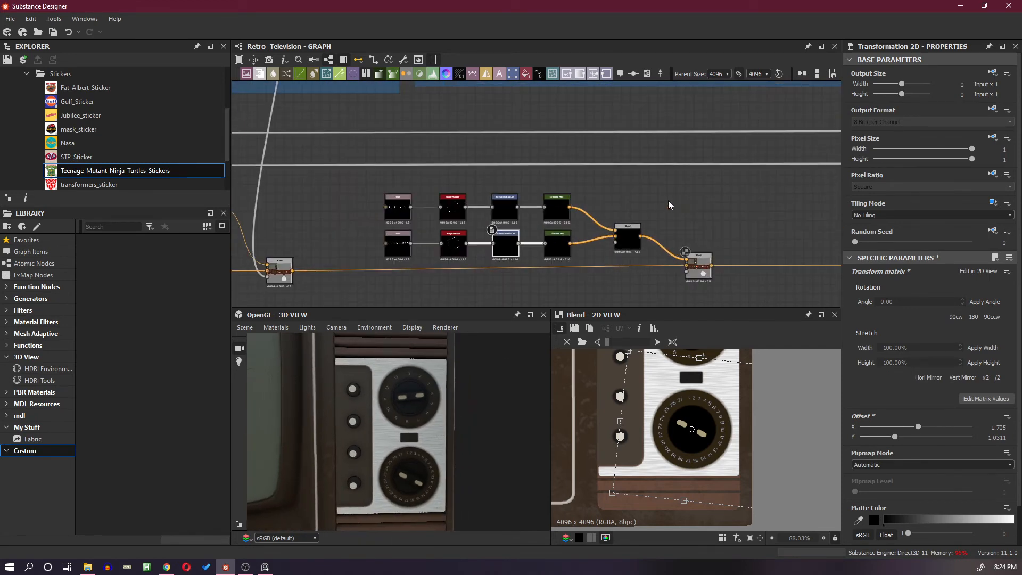
scroll(685, 224, "up", 1)
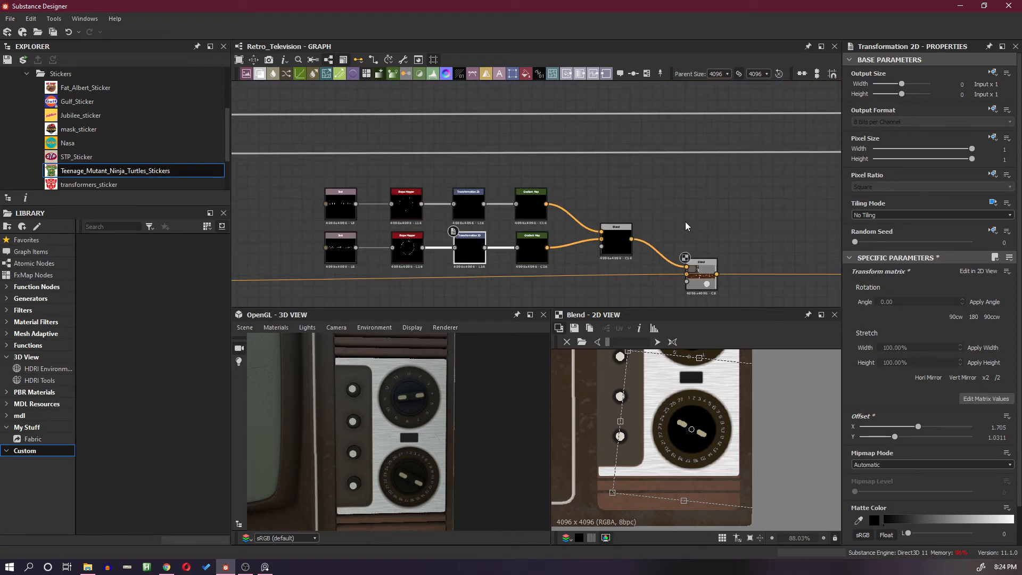
left_click(669, 216)
middle_click_drag(735, 263, 655, 258)
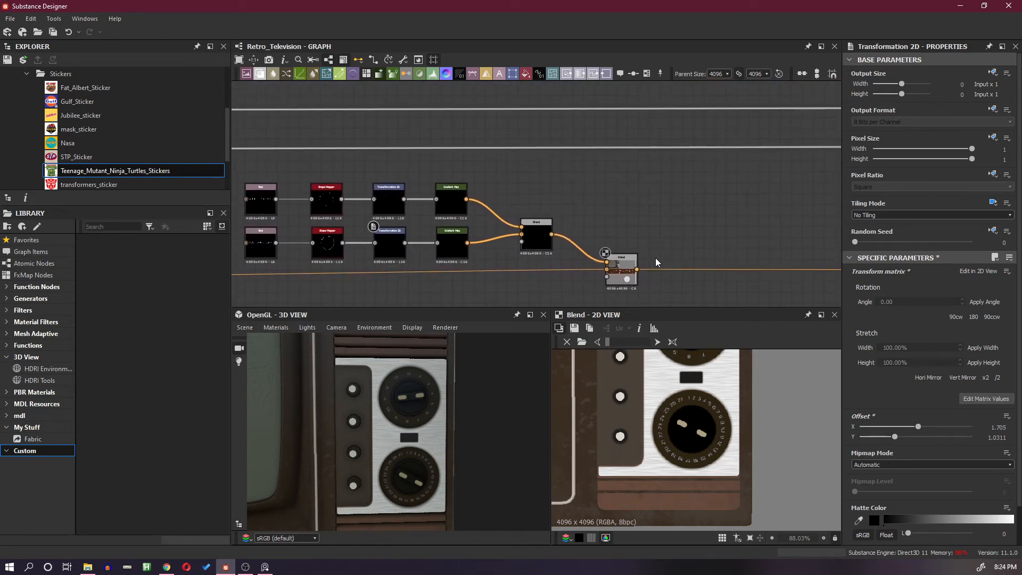
scroll(708, 248, "down", 2)
middle_click_drag(729, 247, 600, 251)
scroll(671, 247, "down", 3)
mouse_move(706, 247)
middle_mouse_down()
mouse_move(523, 246)
mouse_move(693, 249)
middle_mouse_up()
scroll(632, 246, "down", 6)
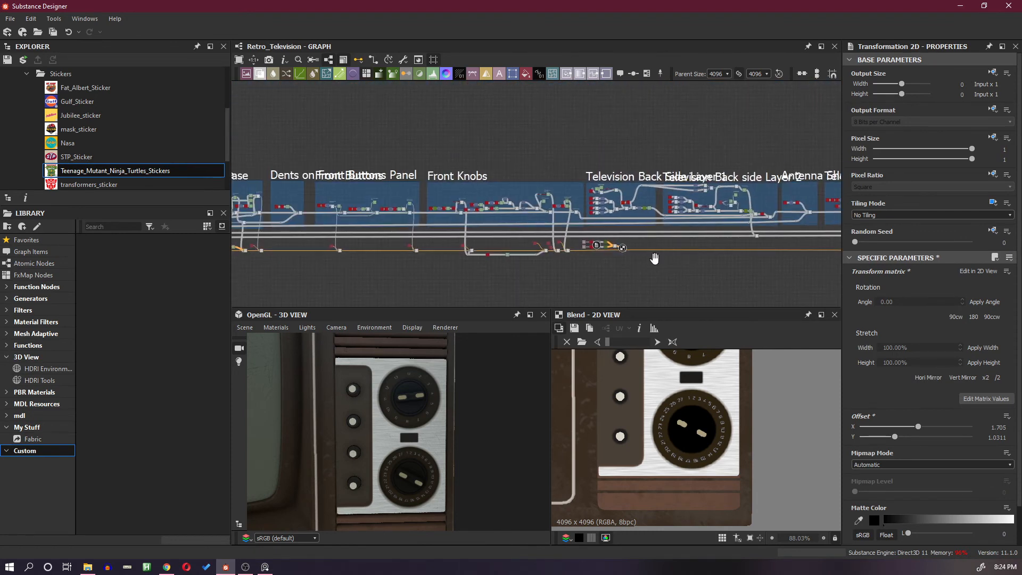
scroll(647, 259, "up", 3)
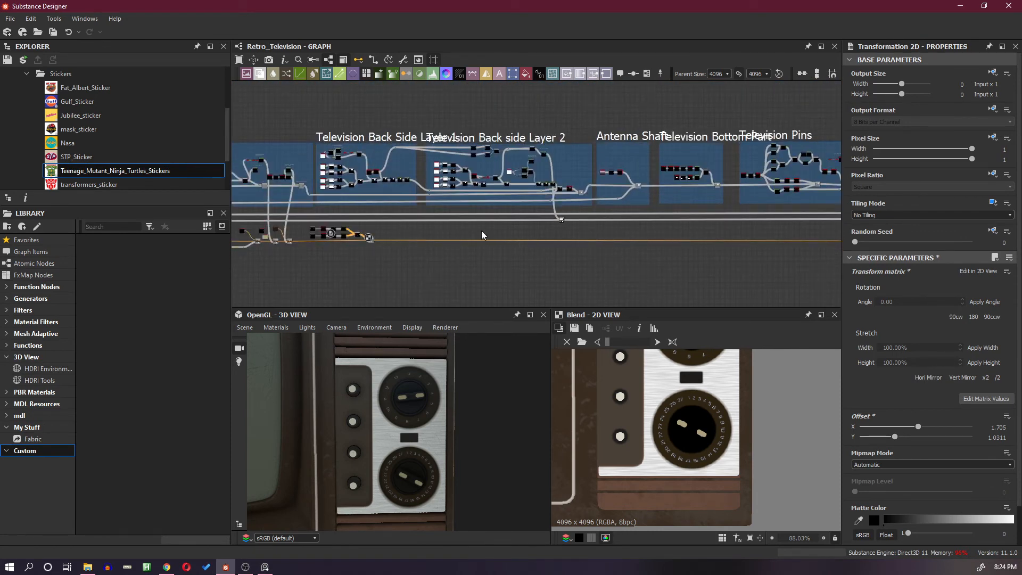
key("space")
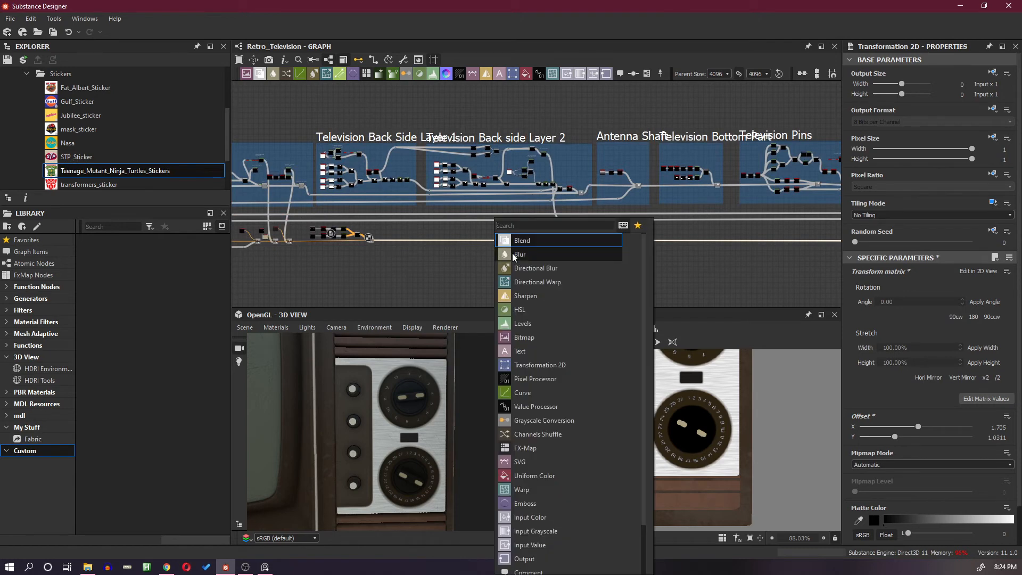
left_click(539, 241)
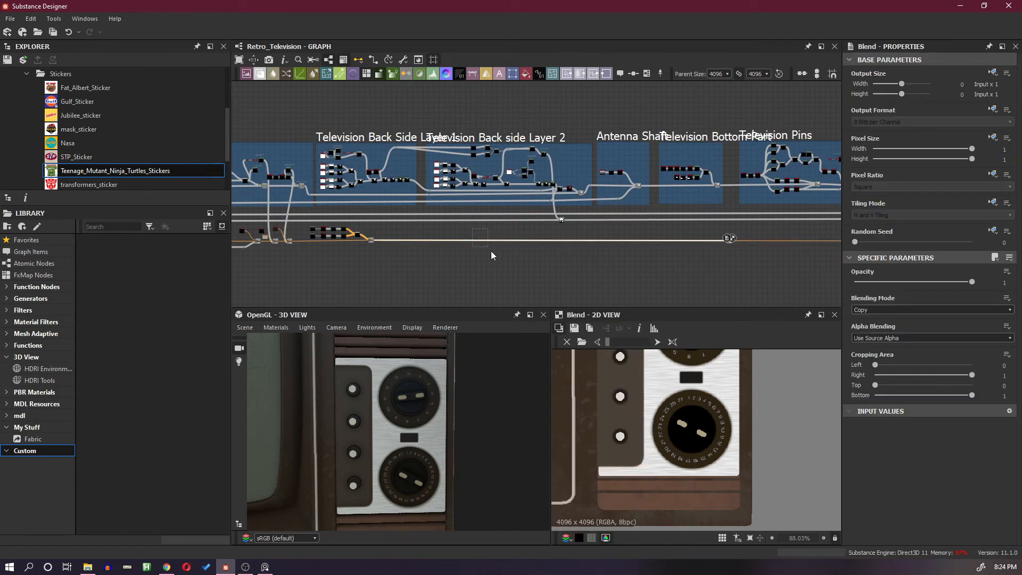
key("space")
left_click(521, 237)
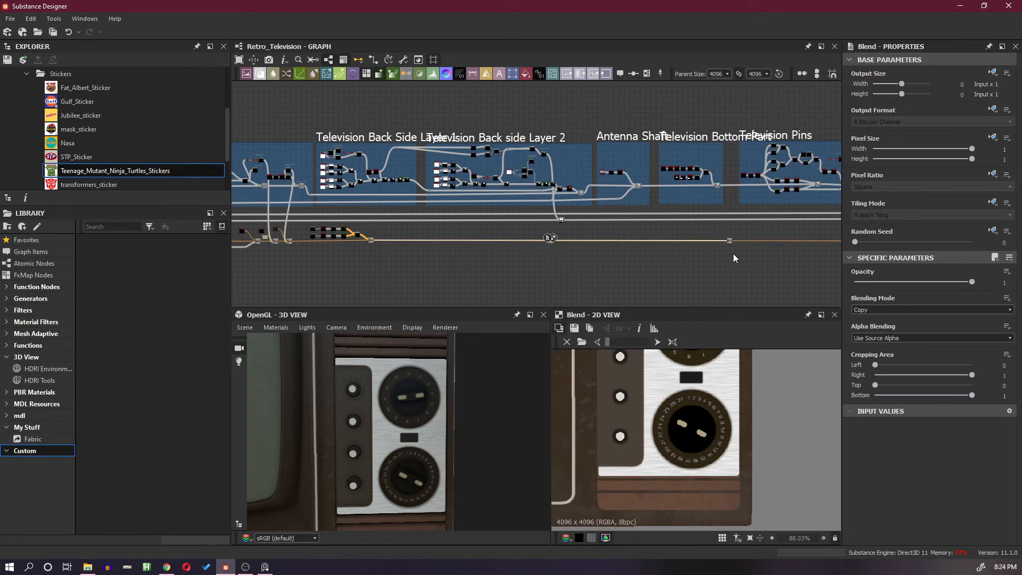
left_click_drag(743, 248, 401, 240)
middle_click_drag(401, 240, 594, 246)
scroll(594, 246, "up", 4)
scroll(653, 266, "up", 1)
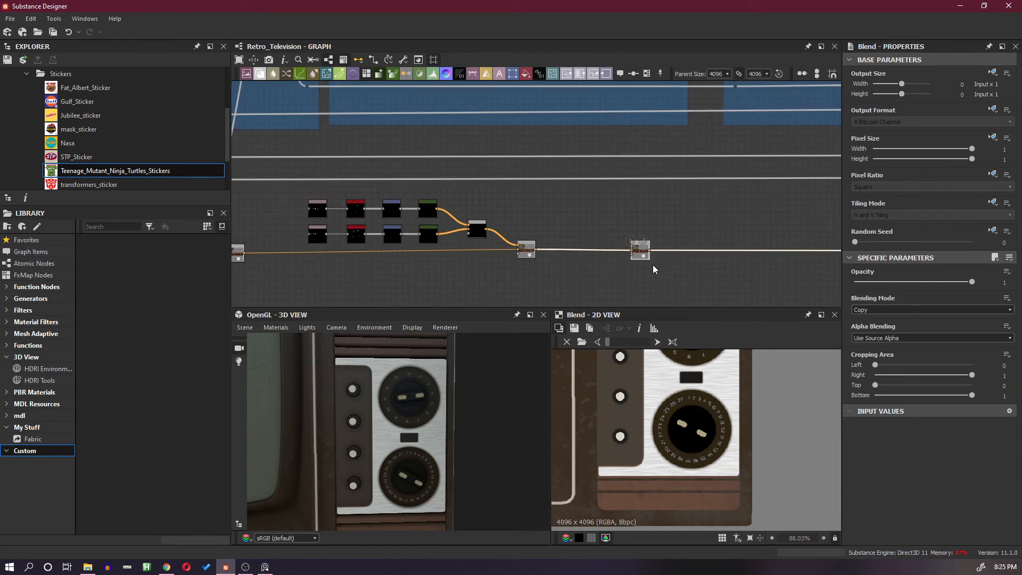
scroll(431, 429, "up", 2)
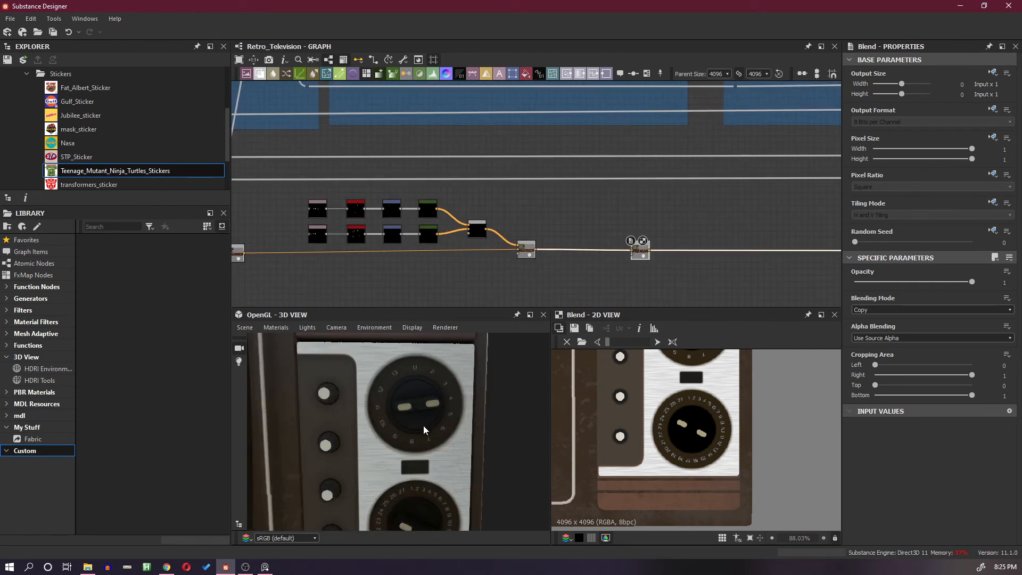
left_click_drag(420, 426, 415, 427)
scroll(612, 228, "up", 3)
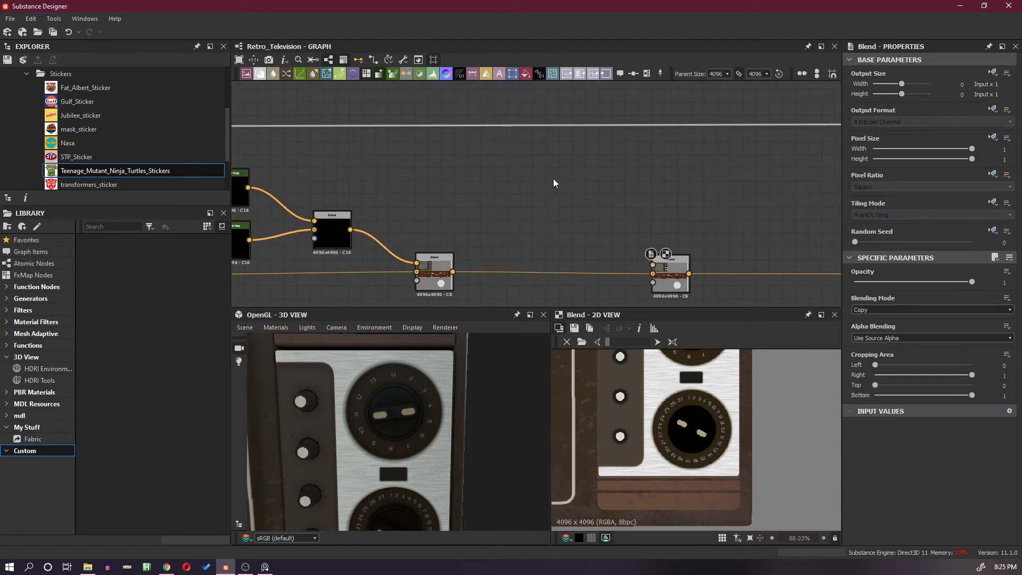
key("space")
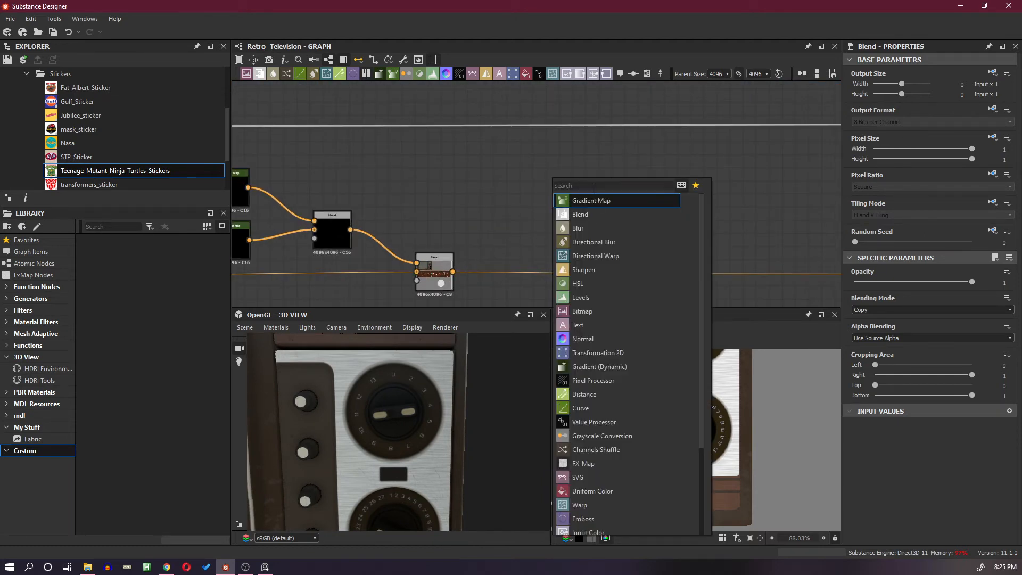
type("tex")
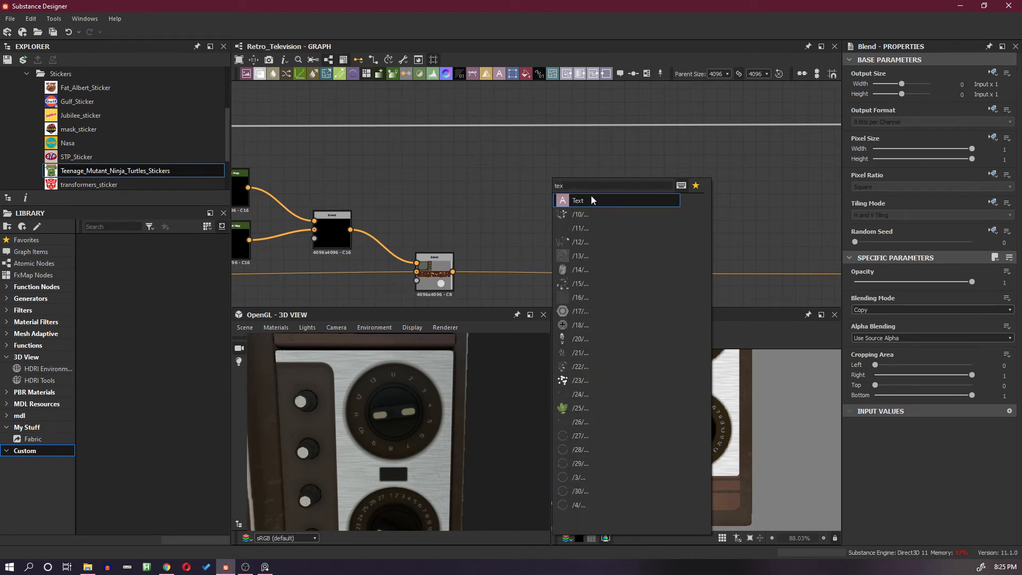
left_click(591, 200)
left_click_drag(560, 186, 585, 217)
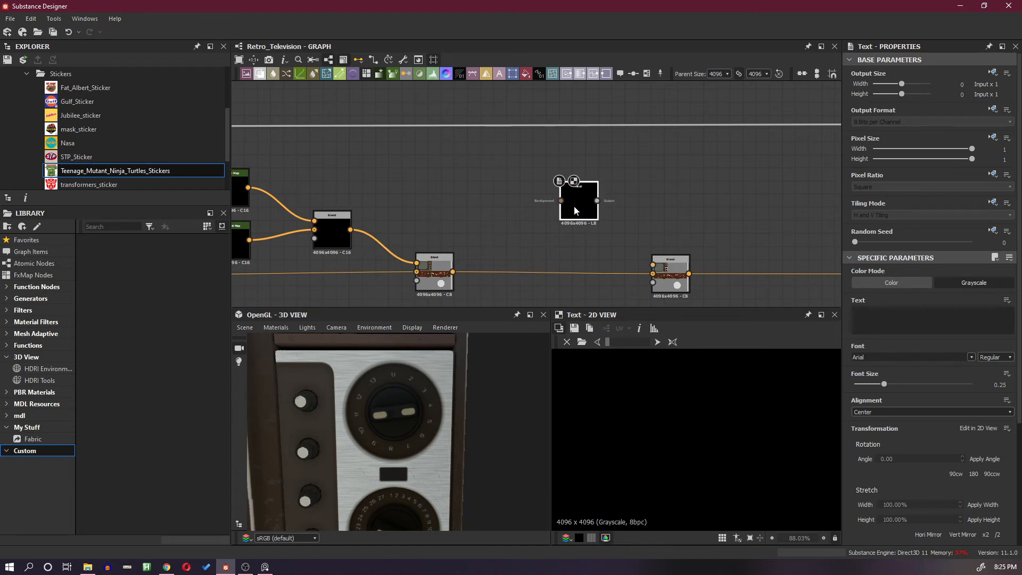
key("Delete")
Duplicate the upper dial's number Text node and place the copy just before the newly inserted Blend node.
key("f")
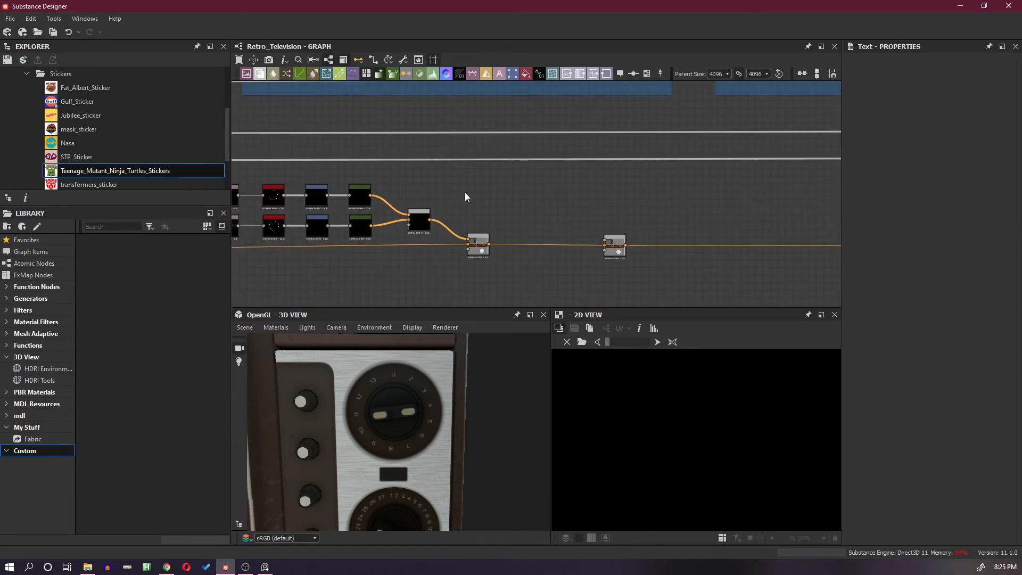
left_click(346, 221)
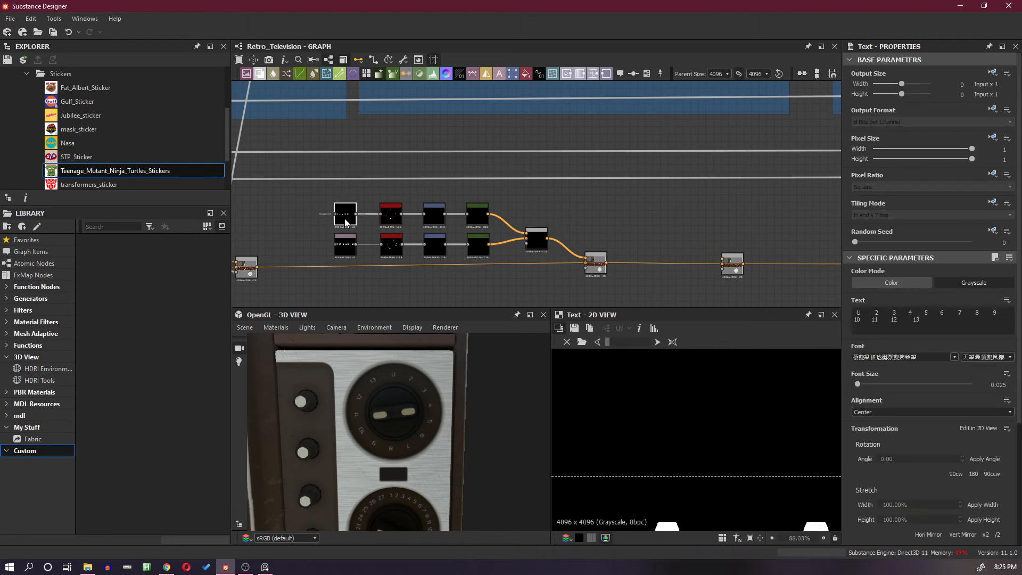
key("ctrl+c")
key("ctrl+v")
left_click_drag(537, 202, 680, 246)
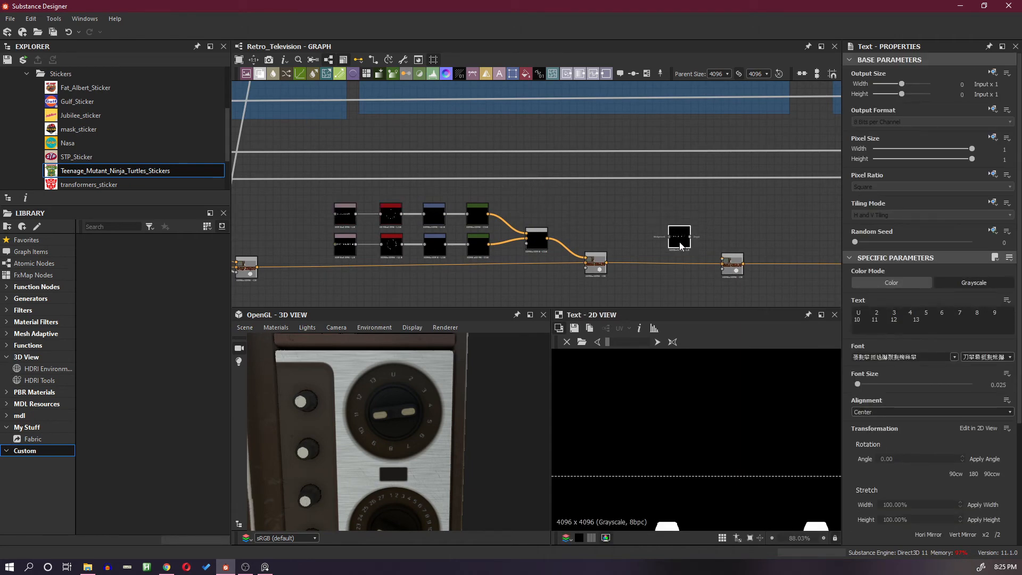
Squash the copied text vertically so its tall, stretched characters get normal proportions.
scroll(694, 433, "down", 8)
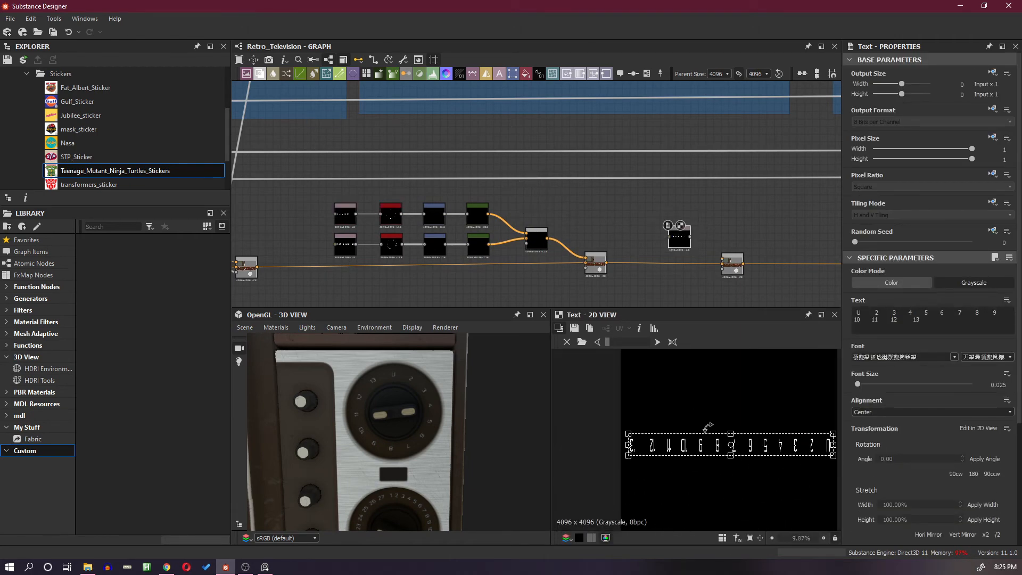
scroll(708, 426, "up", 2)
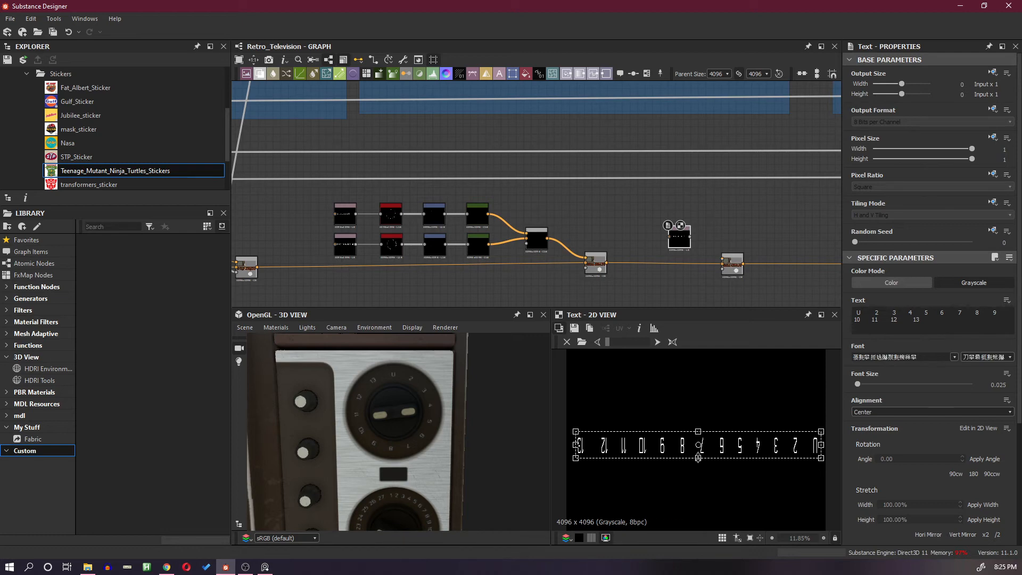
left_click_drag(698, 457, 698, 452)
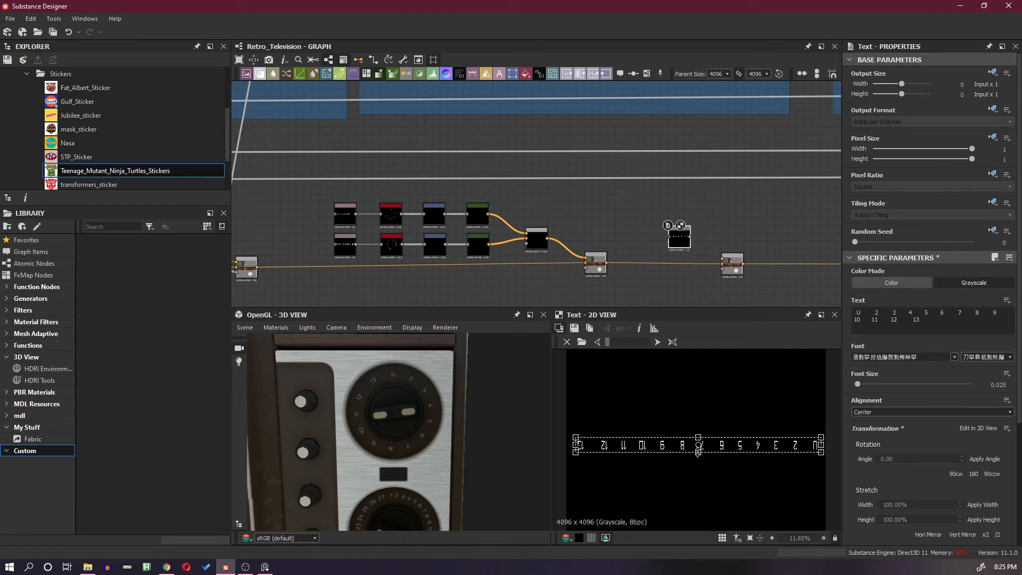
scroll(698, 447, "up", 4)
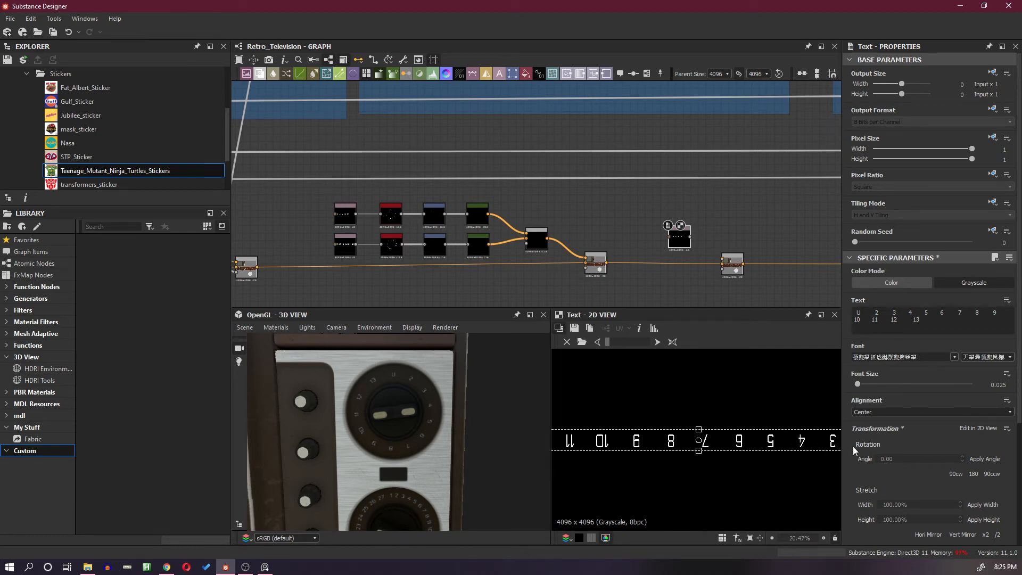
scroll(857, 450, "down", 4)
scroll(857, 450, "down", 1)
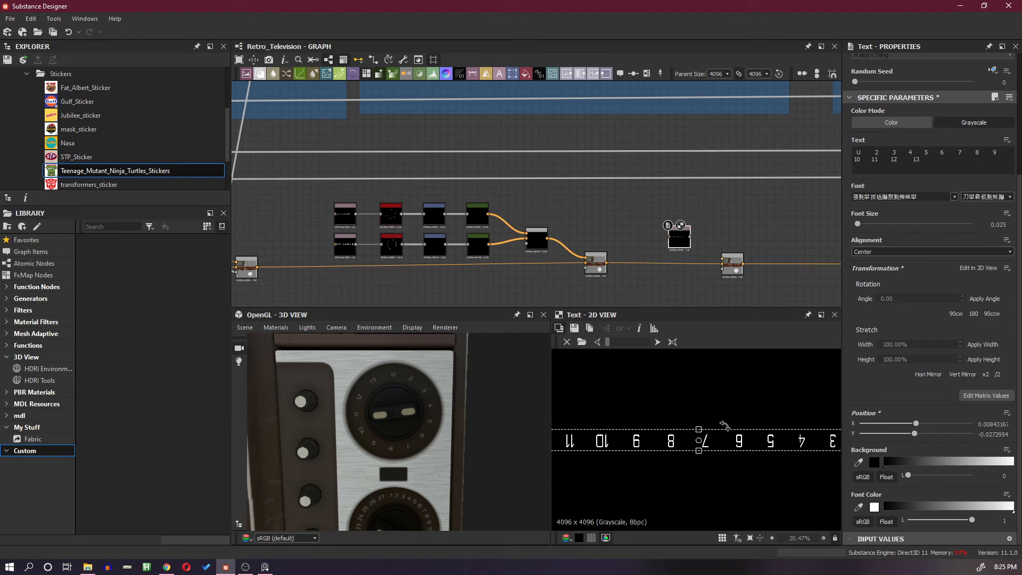
scroll(899, 423, "up", 5)
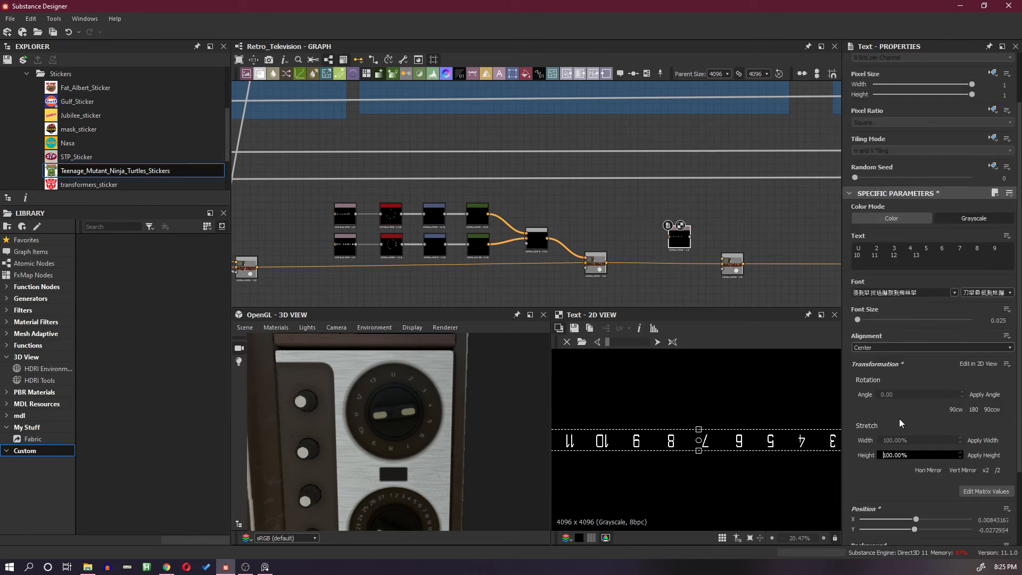
scroll(710, 439, "up", 3)
scroll(708, 434, "up", 1)
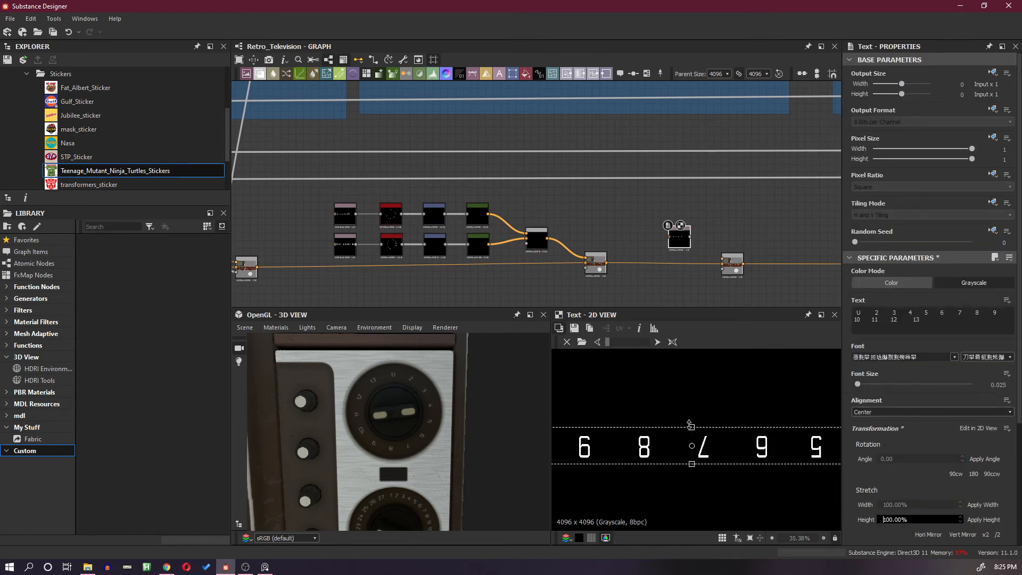
left_click_drag(691, 429, 690, 432)
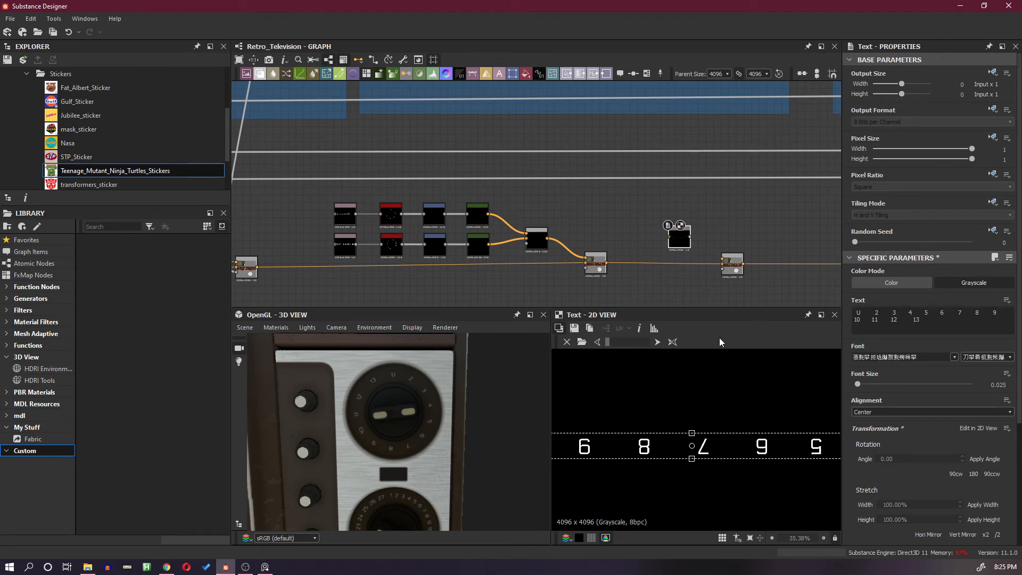
Rotate the copied text 180 degrees so it reads upright.
scroll(783, 487, "down", 7)
key("f")
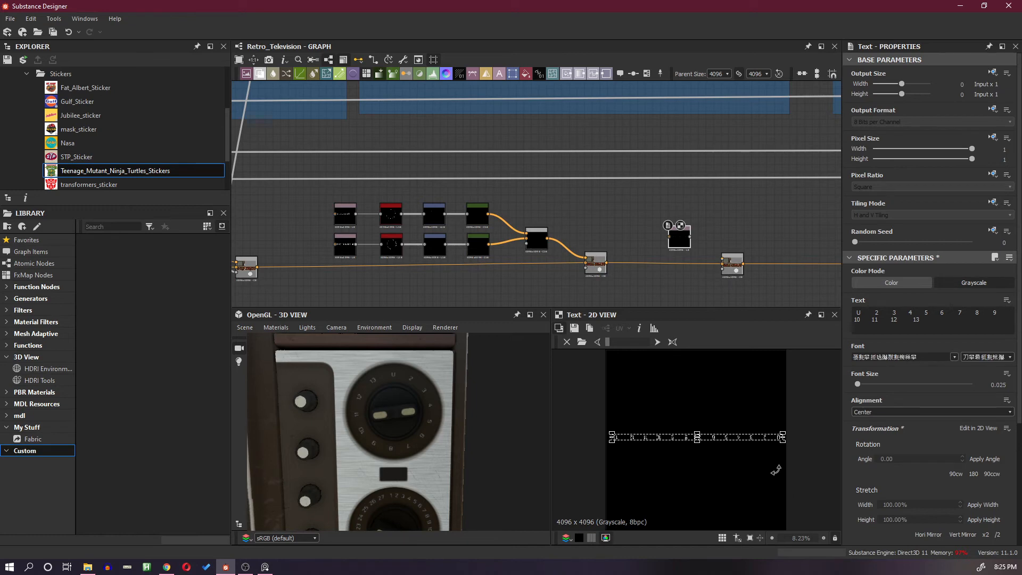
left_click_drag(773, 465, 634, 426, "shift")
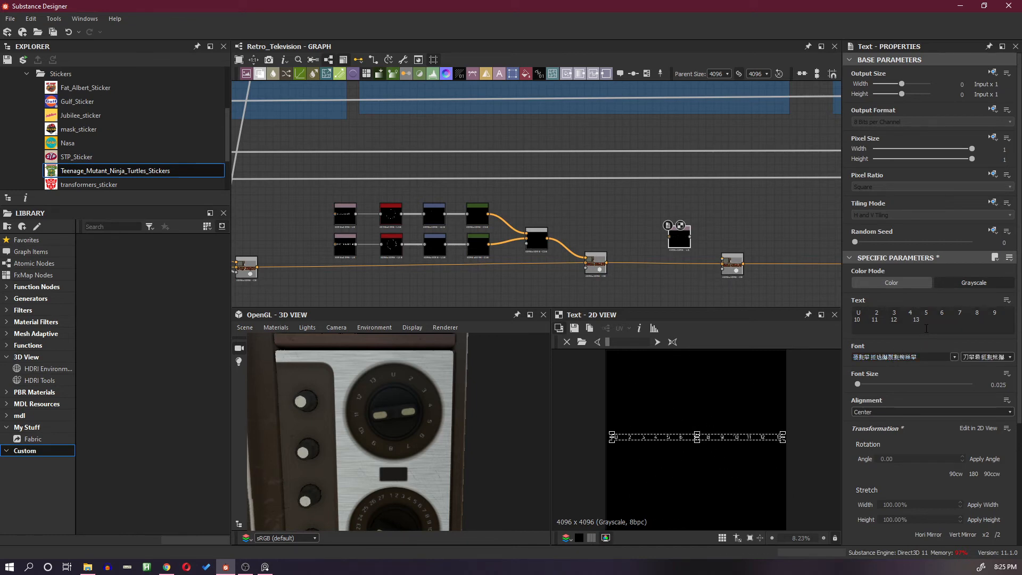
Replace the copied dial numbers with the text VHF and set its font size to 0.14.
left_click_drag(921, 319, 836, 305)
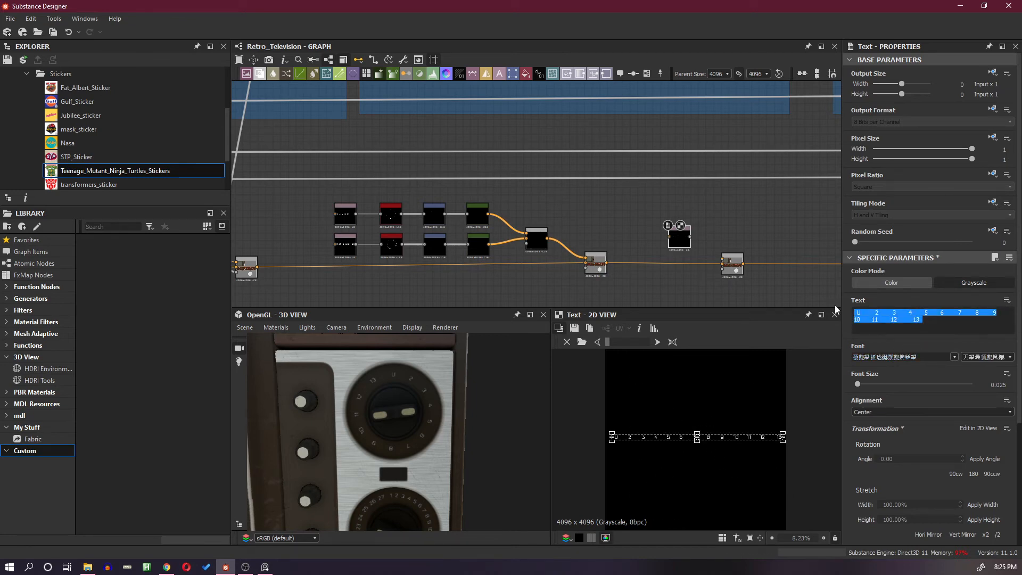
type("VHF")
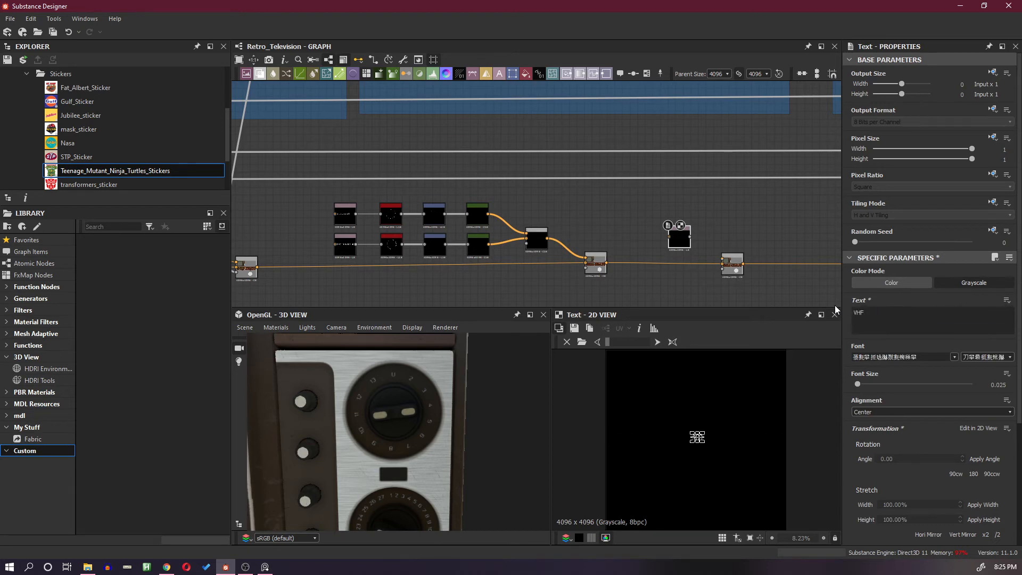
scroll(719, 438, "up", 10)
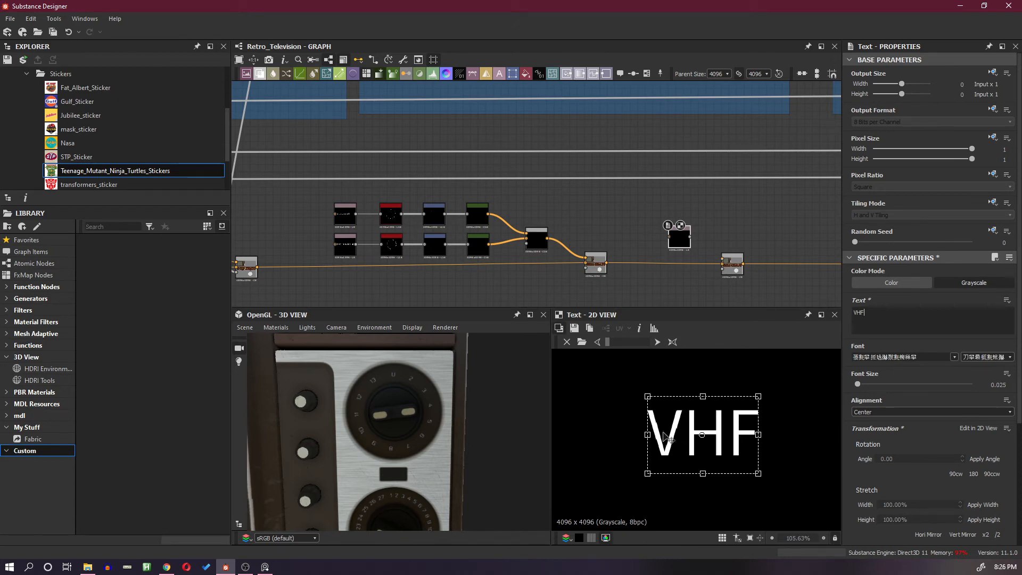
scroll(726, 416, "down", 10)
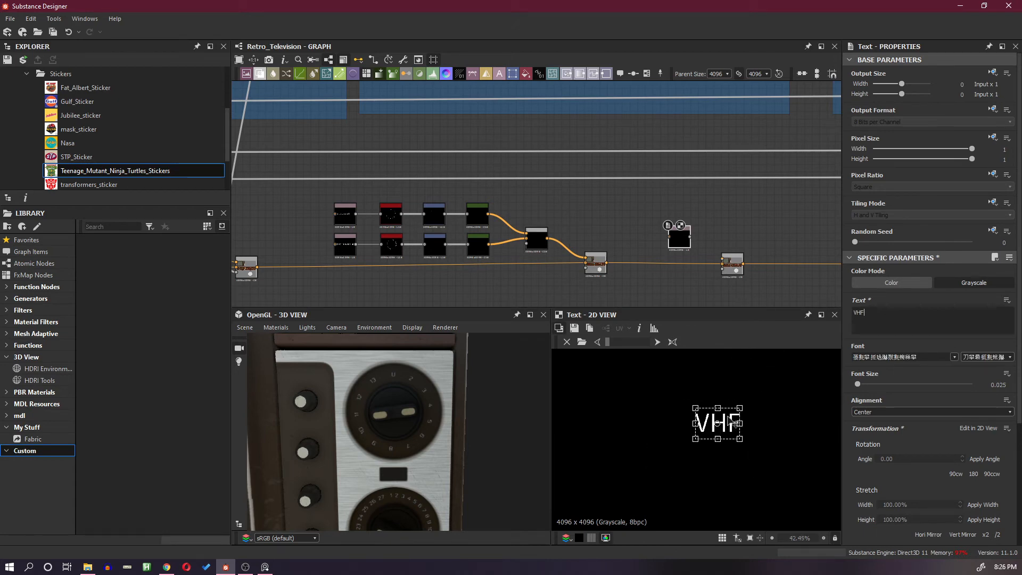
mouse_move(859, 385)
left_mouse_down()
mouse_move(879, 386)
mouse_move(871, 385)
left_mouse_up()
Connect the VHF Text node through a new Gradient Map into the foreground of the newly inserted Blend.
scroll(685, 249, "up", 2)
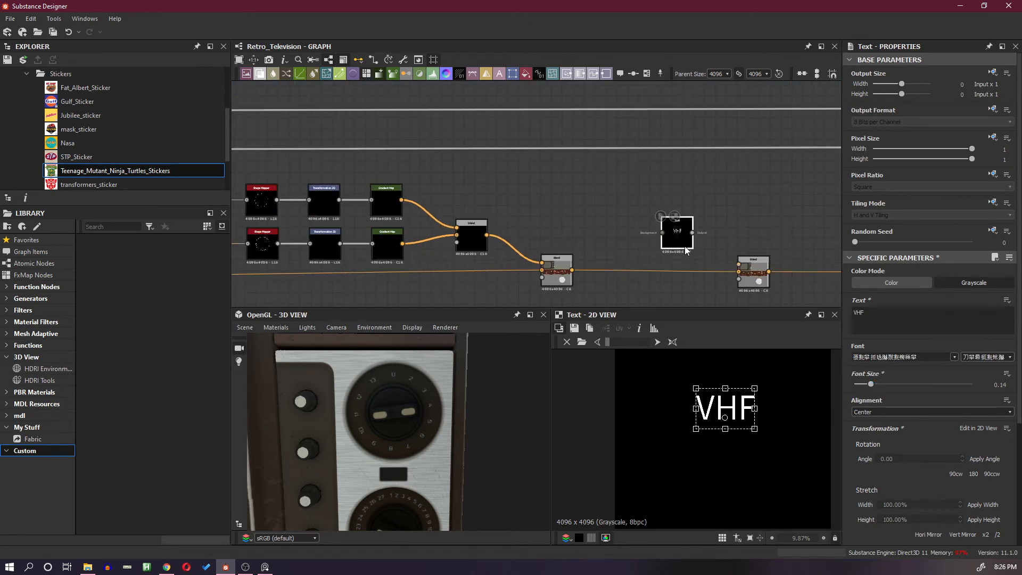
left_click_drag(687, 241, 754, 269)
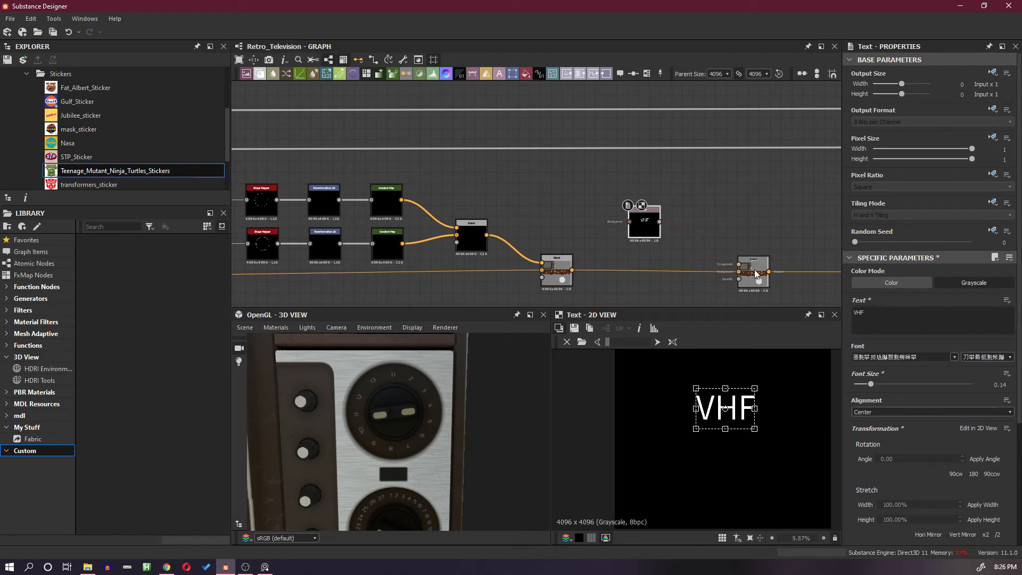
scroll(719, 250, "up", 2)
left_click_drag(633, 209, 684, 230)
left_click(720, 240)
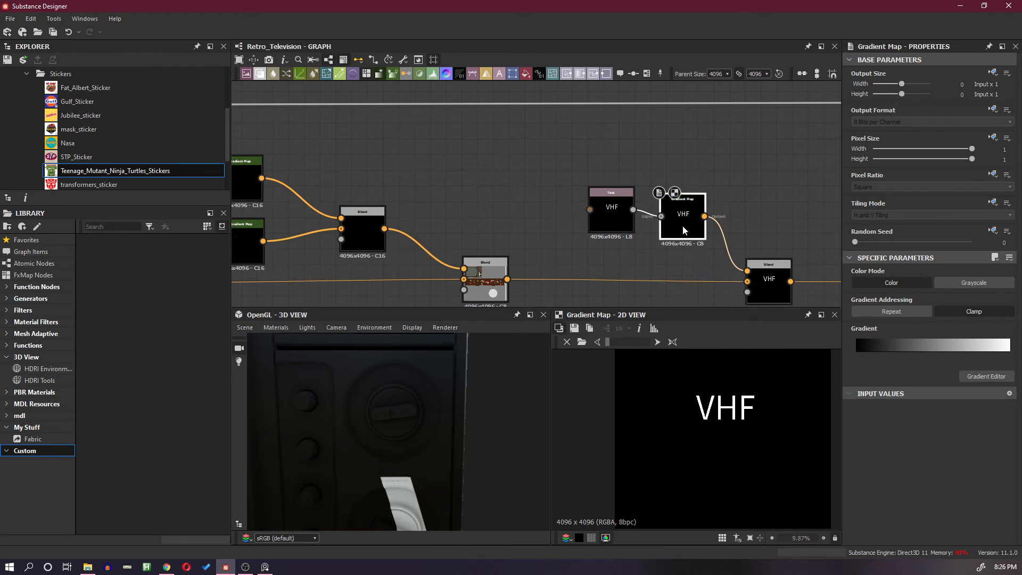
Change the white end key of the VHF Gradient Map to black (#000000).
left_click(982, 376)
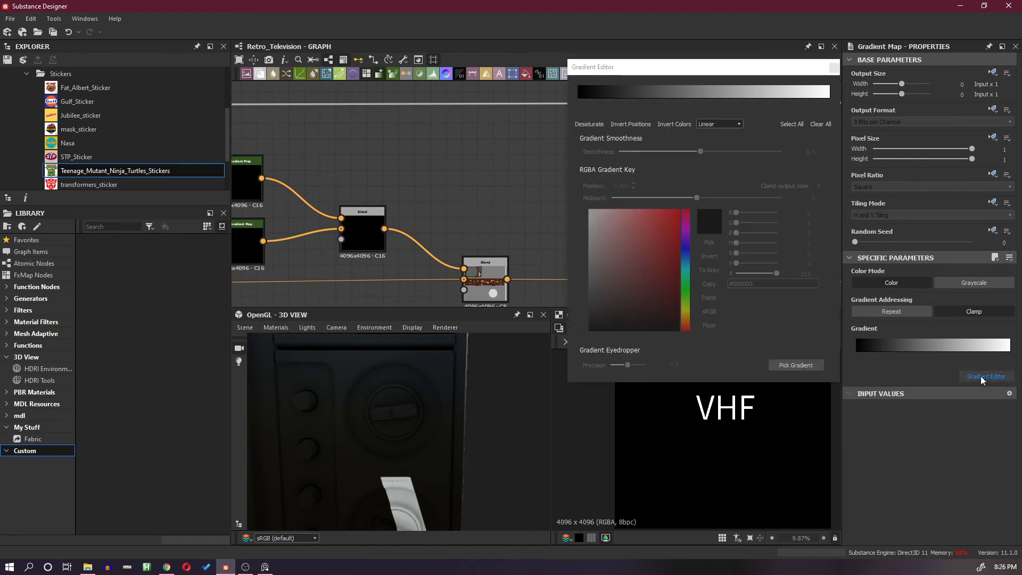
left_click(801, 111)
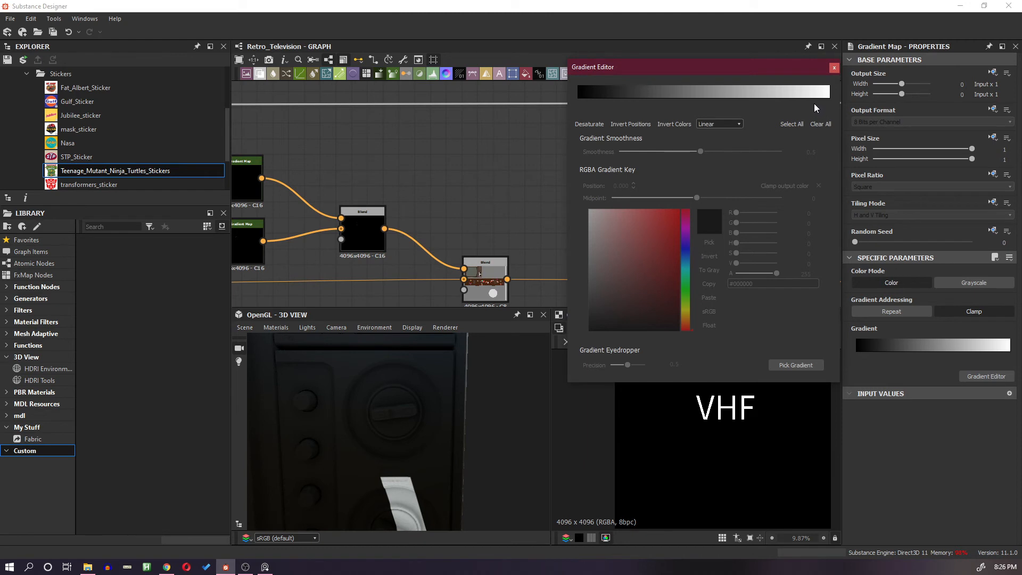
left_click(819, 92)
left_click(829, 101)
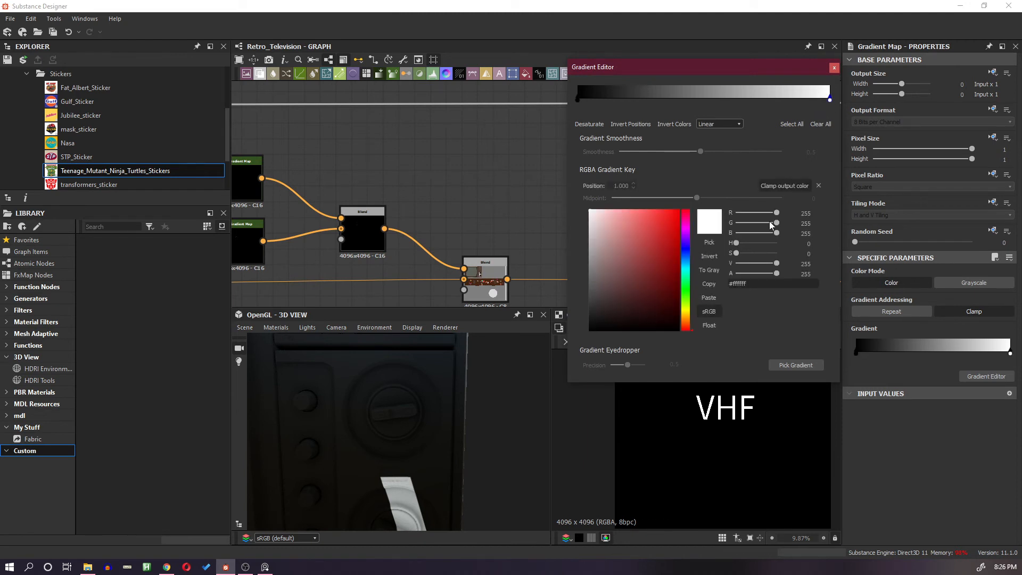
left_click_drag(659, 271, 600, 337)
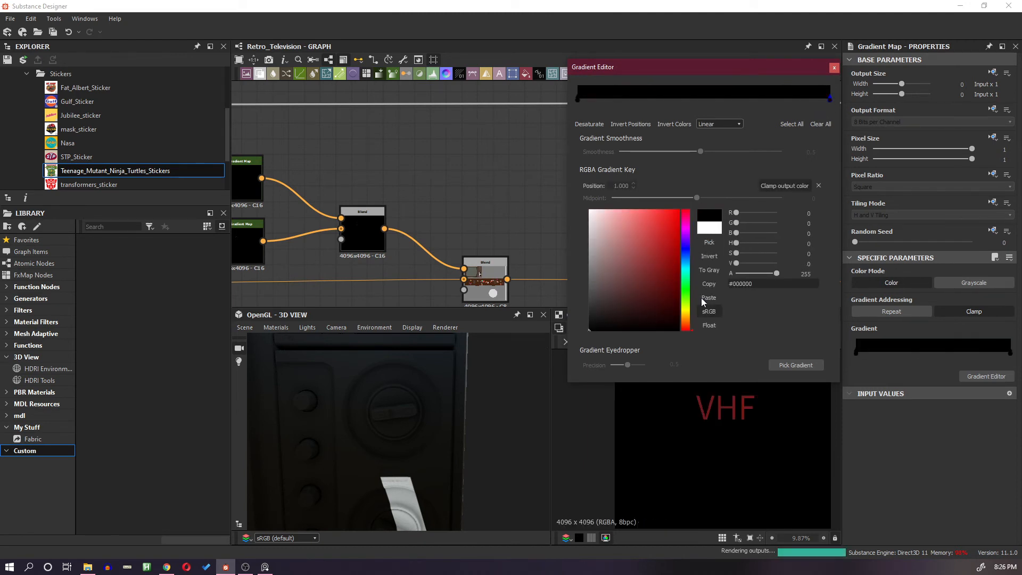
left_click(834, 69)
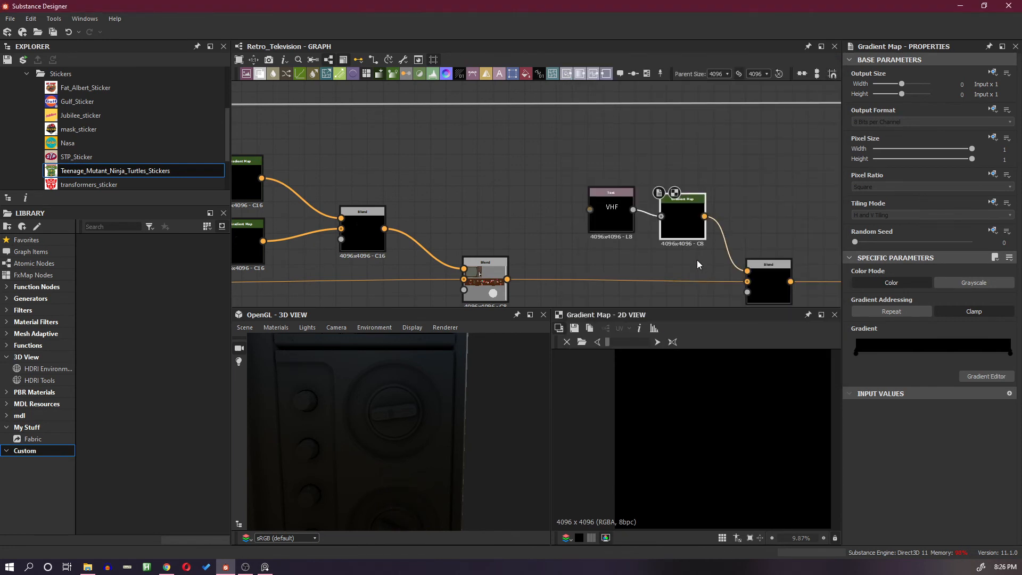
Try Add (Linear Dodge) on the VHF text's Blend node and set its blending mode to Max (Lighten).
scroll(683, 247, "down", 2)
middle_click_drag(674, 245, 662, 223)
left_click(725, 252)
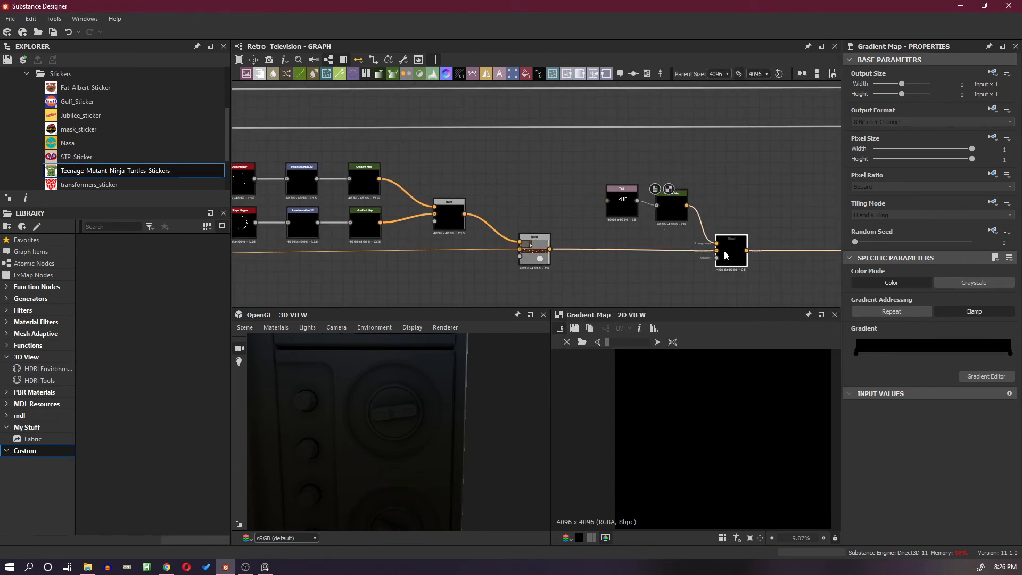
left_click(902, 308)
left_click(902, 324)
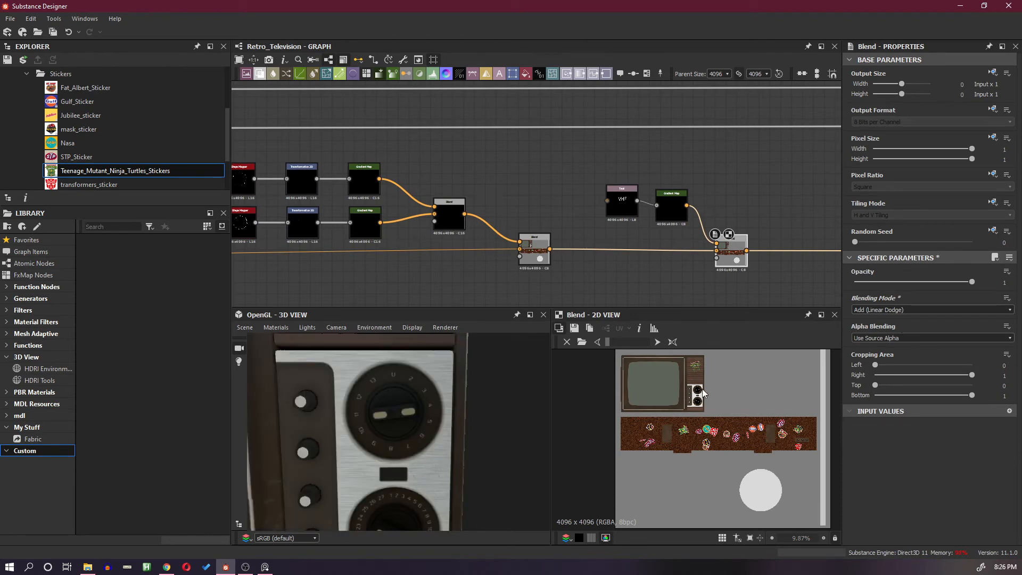
left_click(902, 310)
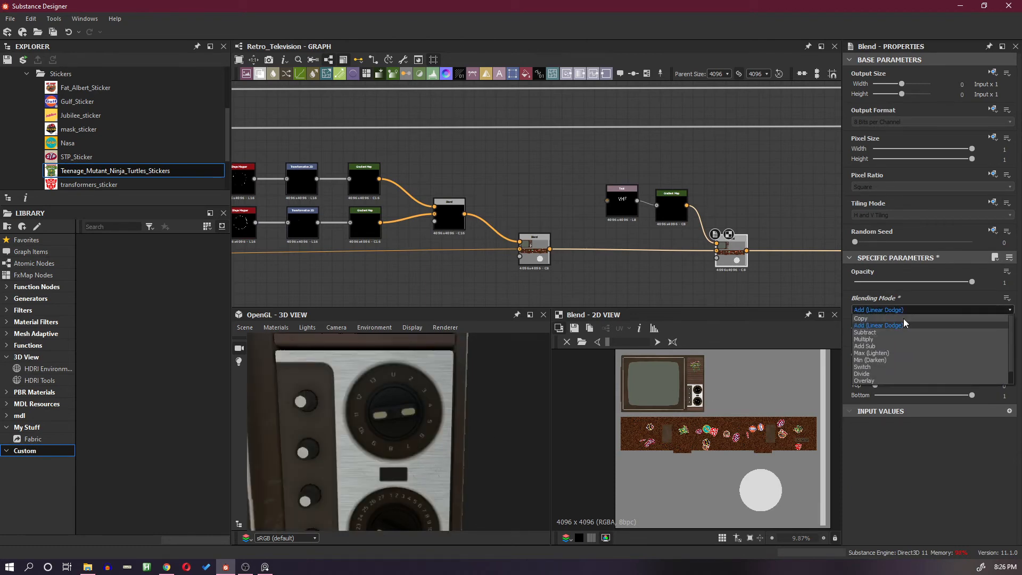
left_click(906, 349)
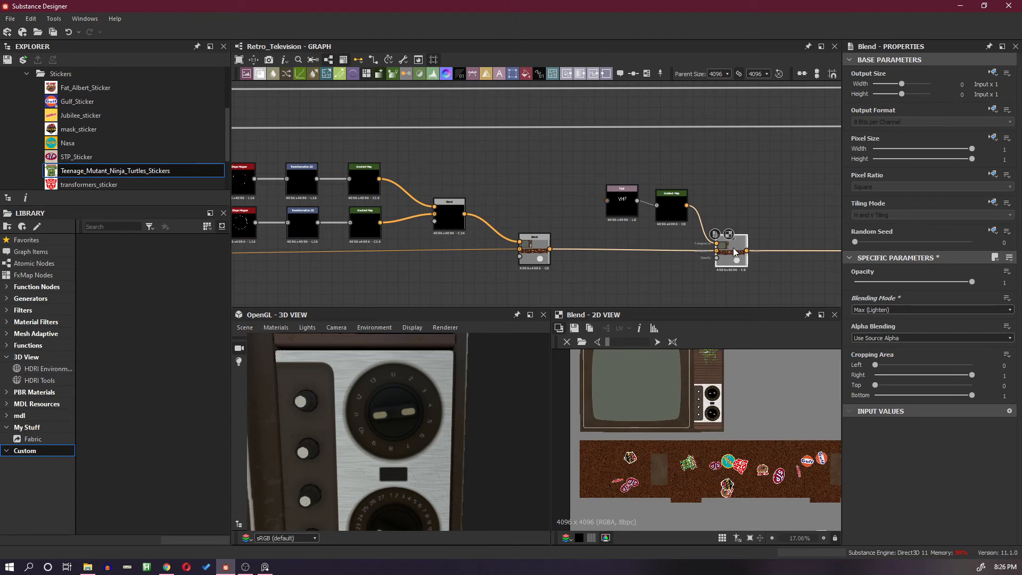
Try the Multiply and Soft Light blending modes on the VHF text's Blend node and return it to Copy.
double_click(670, 209)
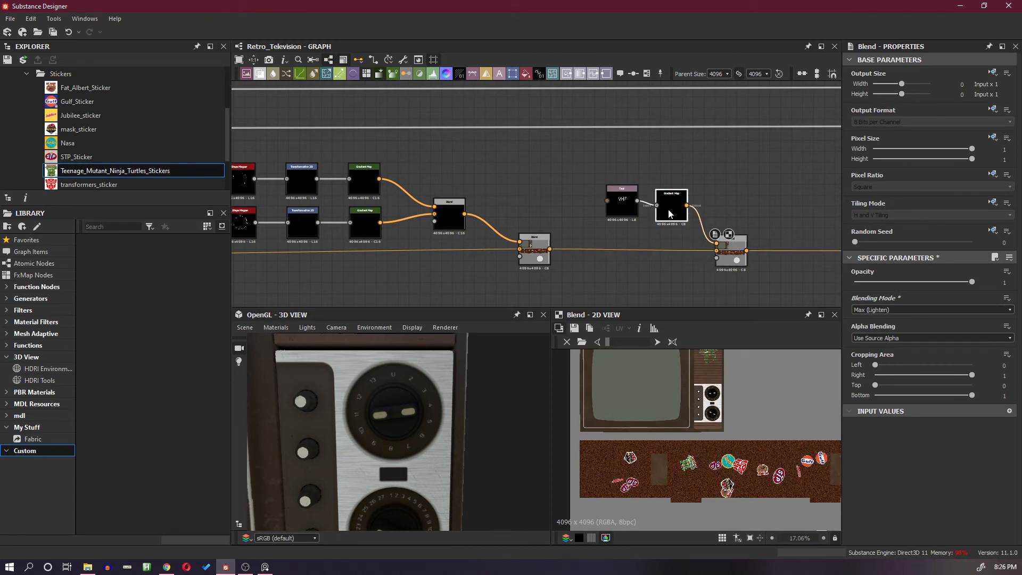
double_click(737, 257)
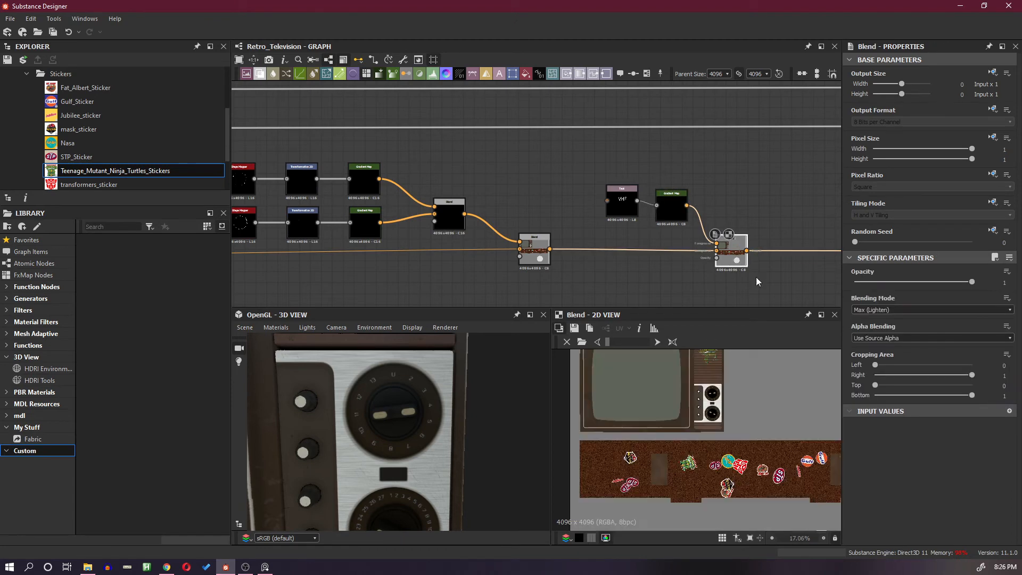
left_click(896, 308)
left_click(897, 317)
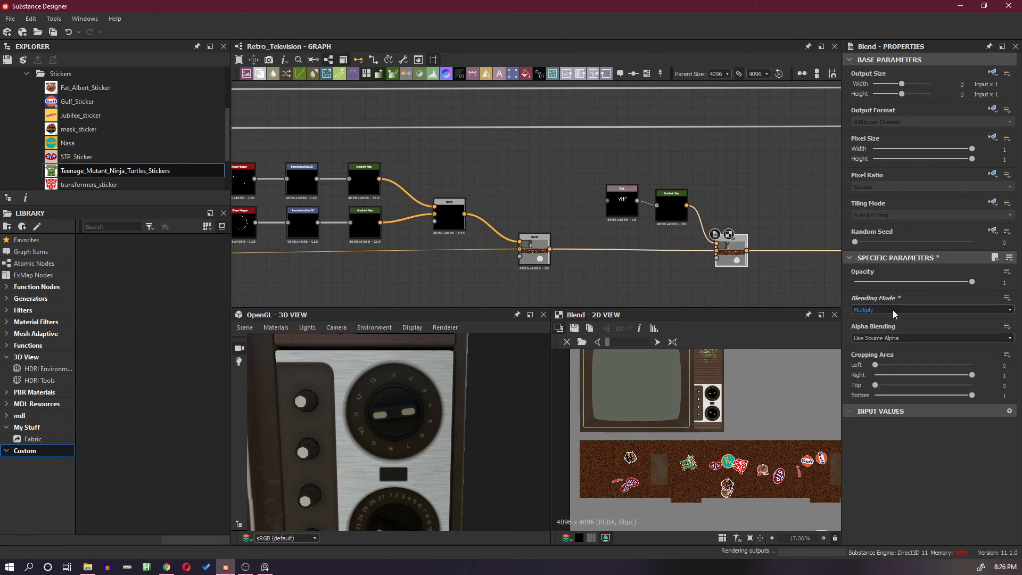
scroll(893, 310, "down", 5)
scroll(892, 310, "down", 5)
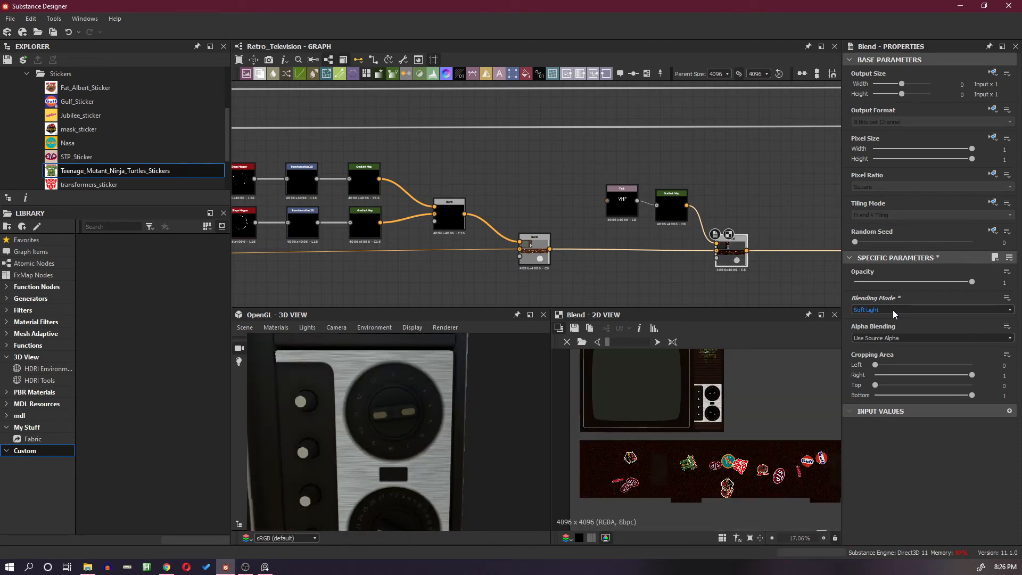
left_click(892, 310)
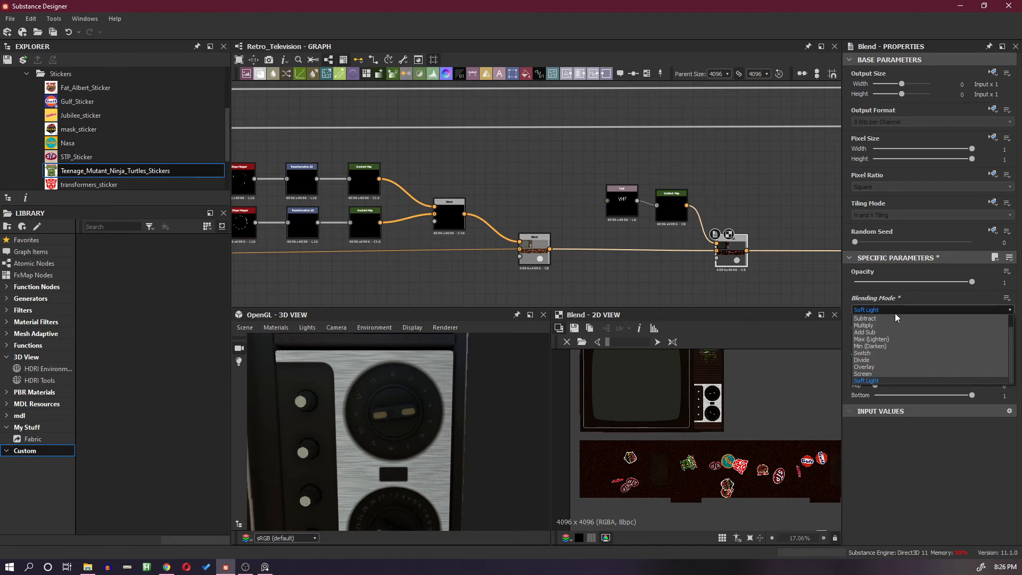
left_click(883, 317)
scroll(722, 269, "up", 3)
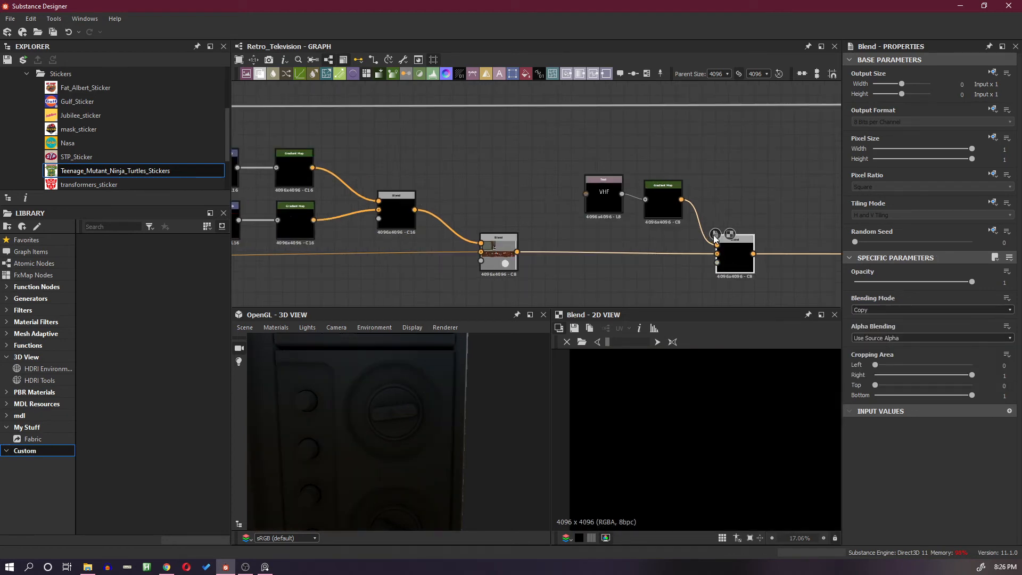
Set the VHF text's Gradient Map to run from black (#000000) at position 0 to white (#ffffff) at position 1.
left_click(652, 200)
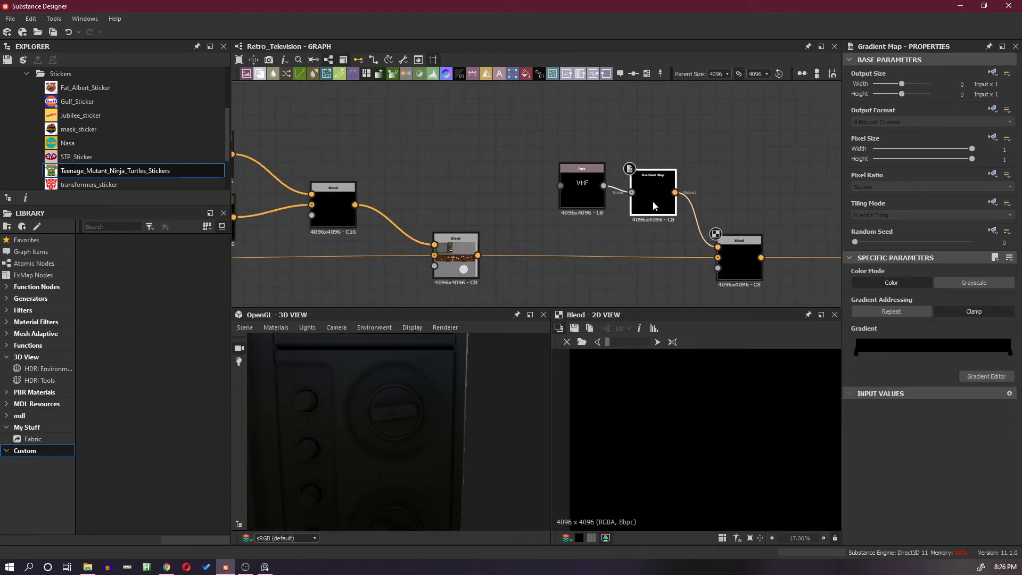
left_click(986, 376)
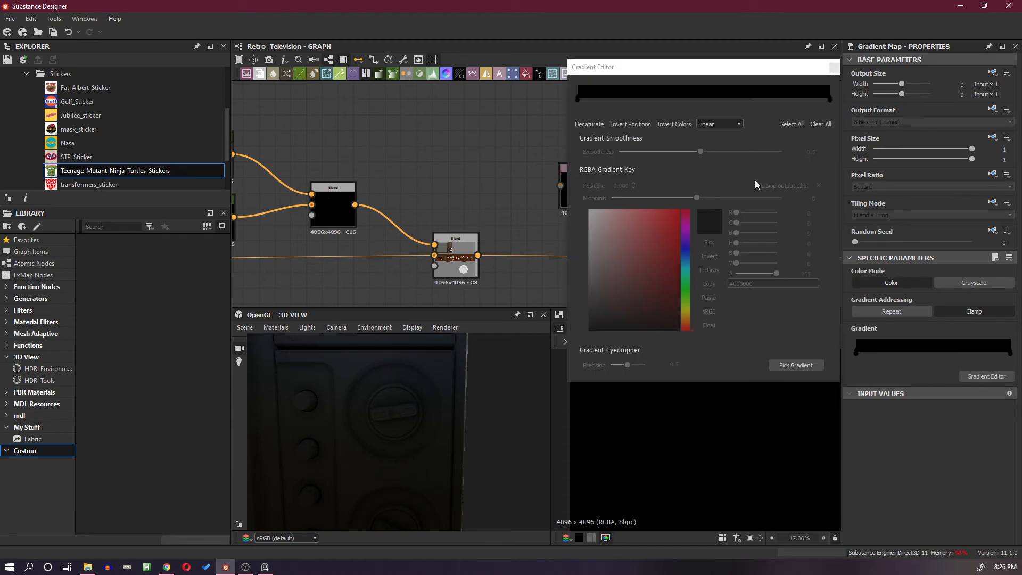
left_click(830, 100)
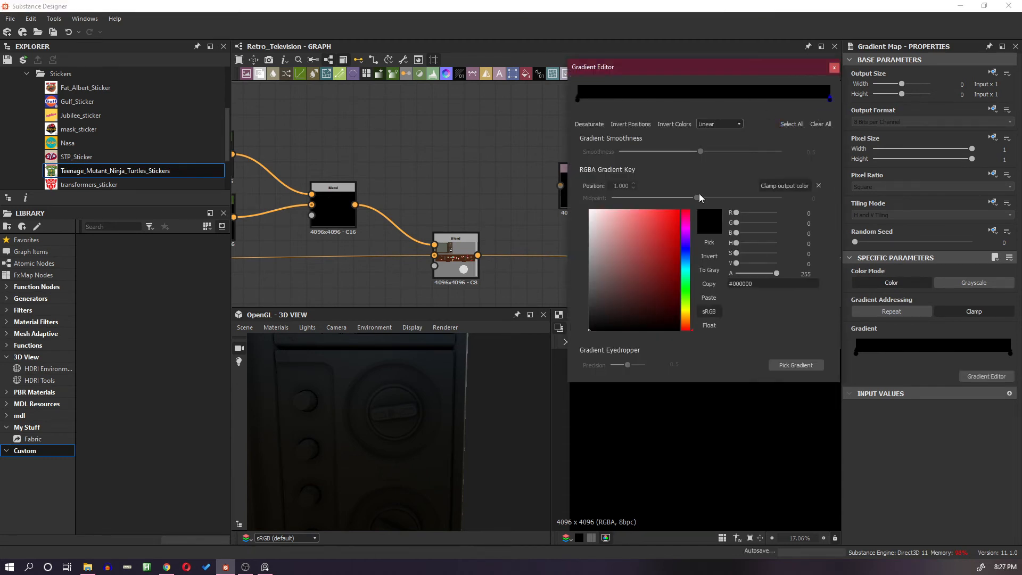
left_click_drag(639, 234, 547, 192)
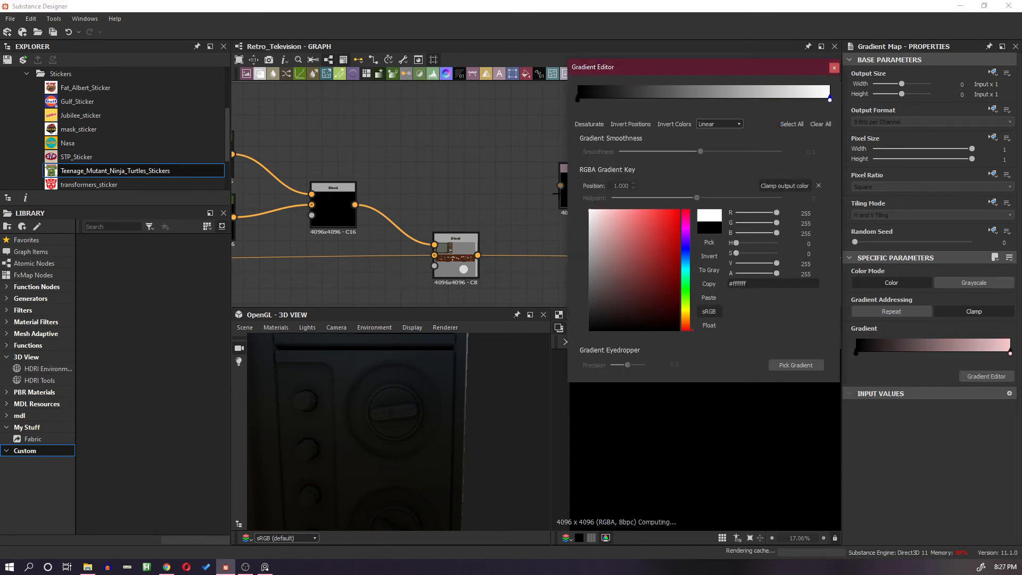
left_click(578, 100)
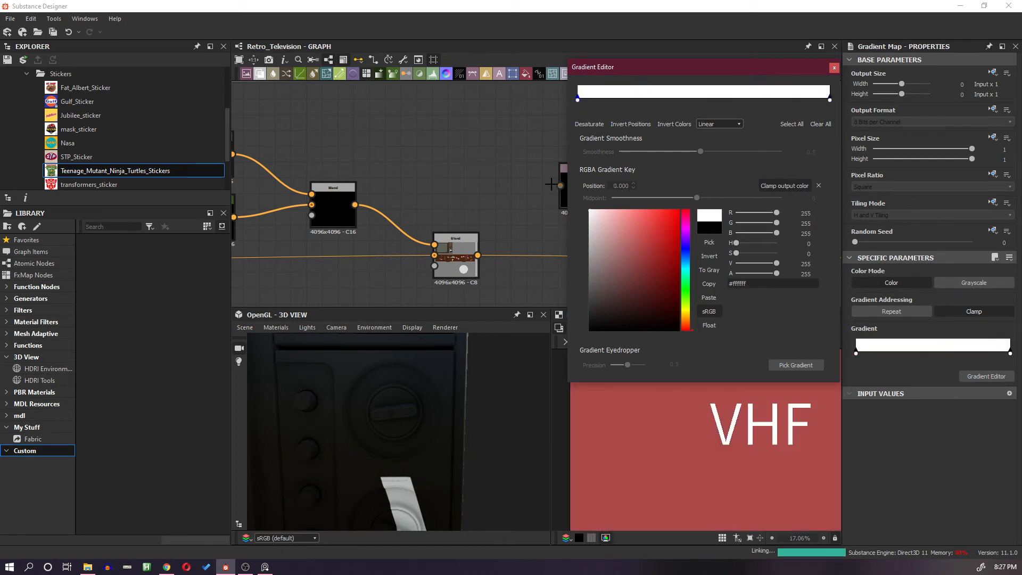
left_click_drag(628, 229, 589, 211)
left_click_drag(625, 277, 709, 359)
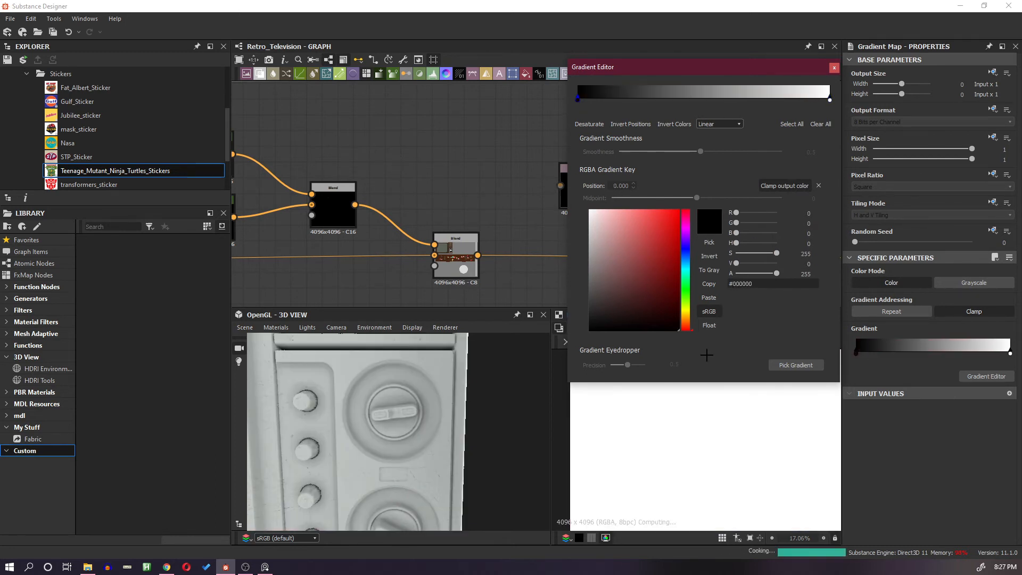
left_click(834, 69)
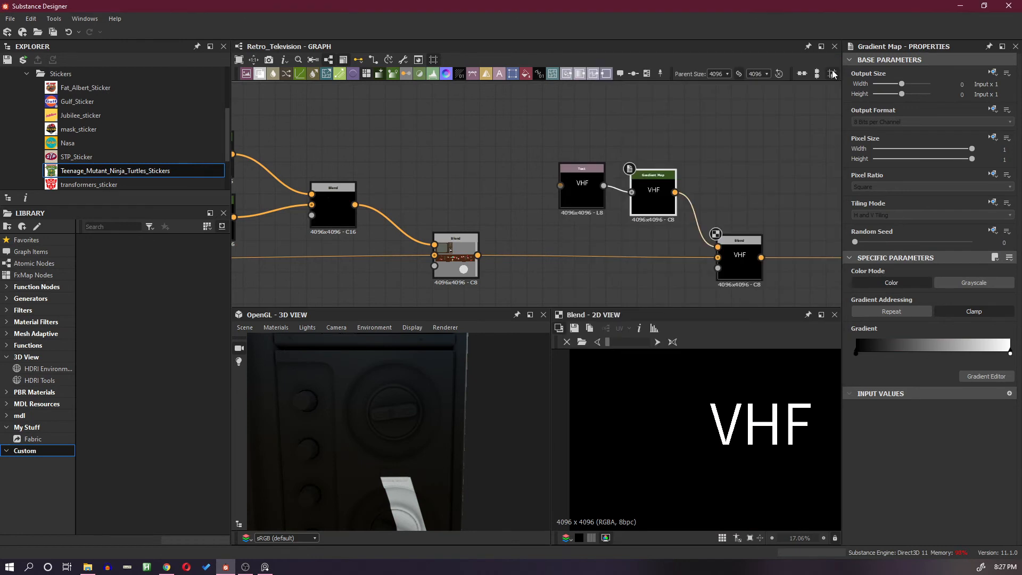
Set the blending mode of the VHF text's Blend node to Subtract.
left_click(731, 247)
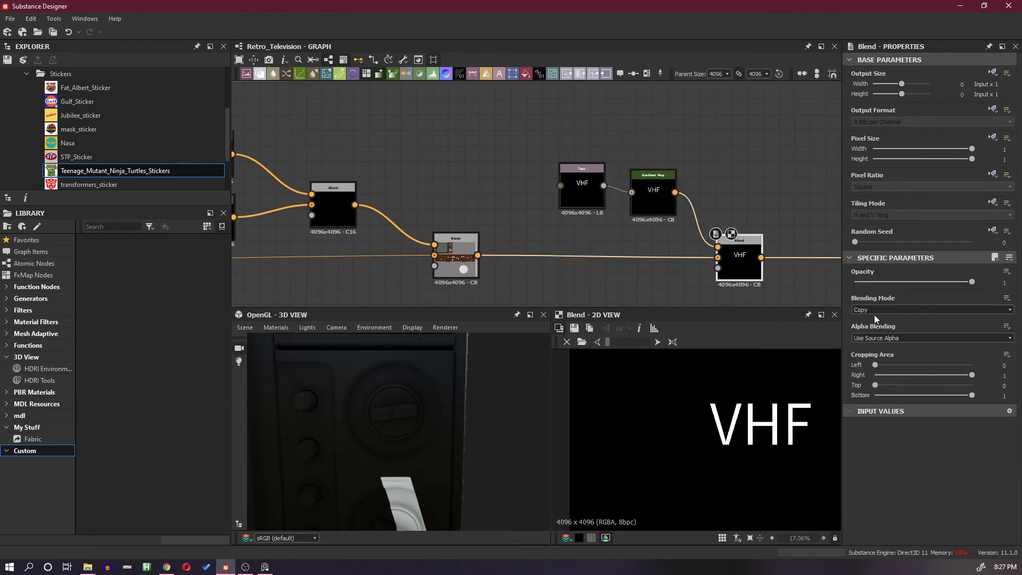
scroll(876, 311, "down", 1)
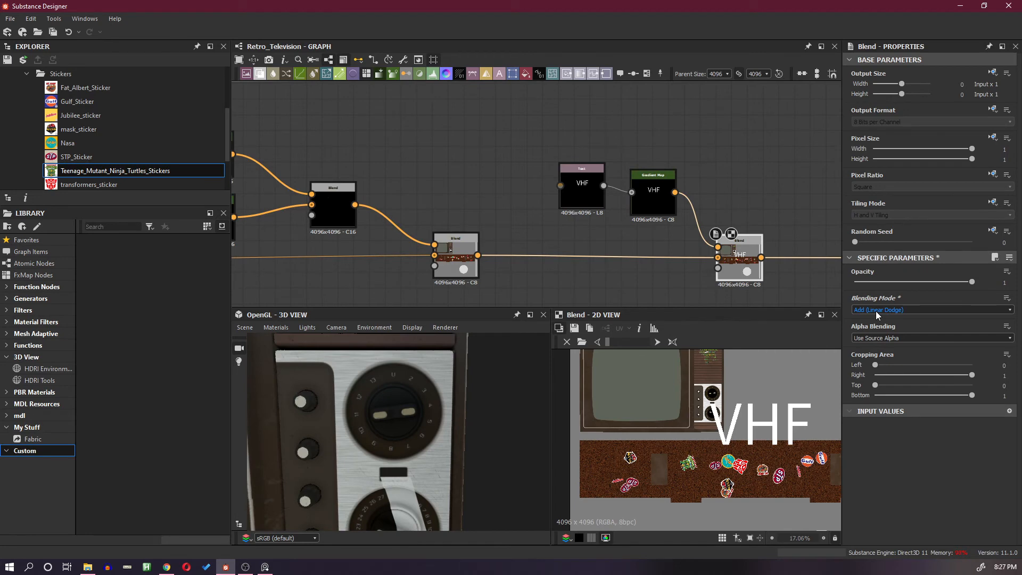
scroll(876, 310, "down", 1)
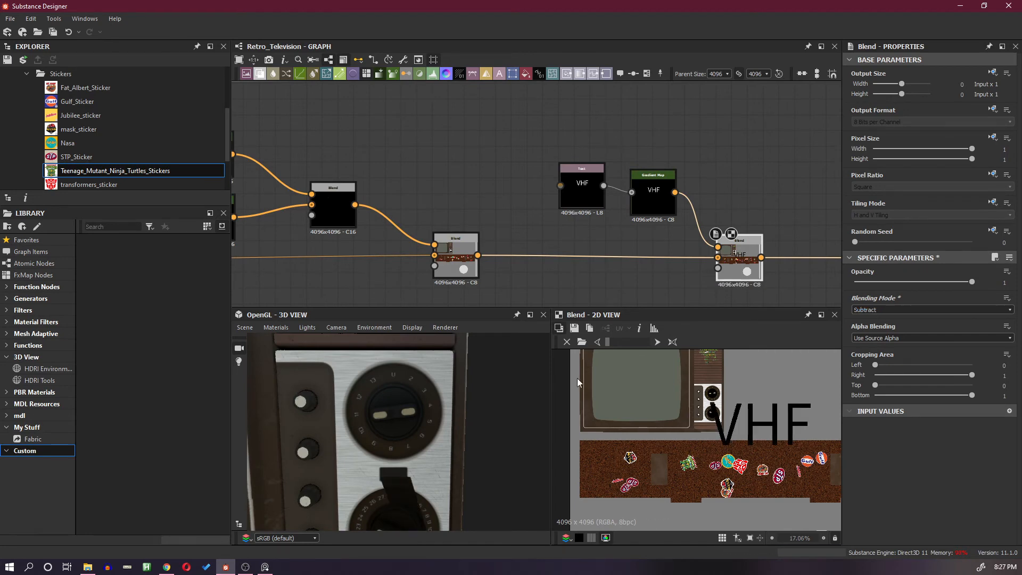
scroll(415, 407, "down", 3)
scroll(423, 431, "down", 2)
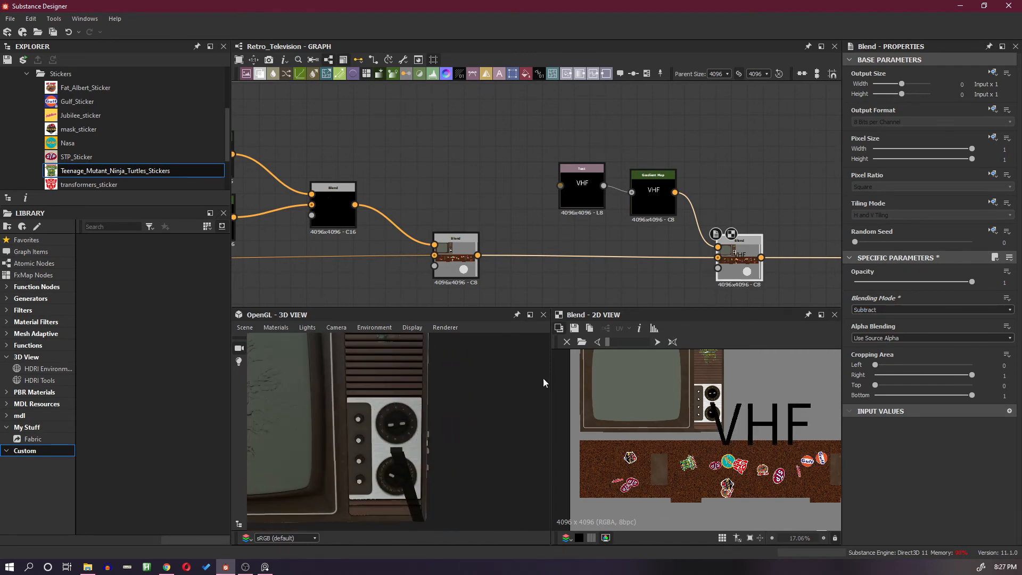
Move the VHF text onto the television's front in the texture and display the Blend node's result.
left_click_drag(583, 199, 565, 212)
scroll(693, 371, "down", 3)
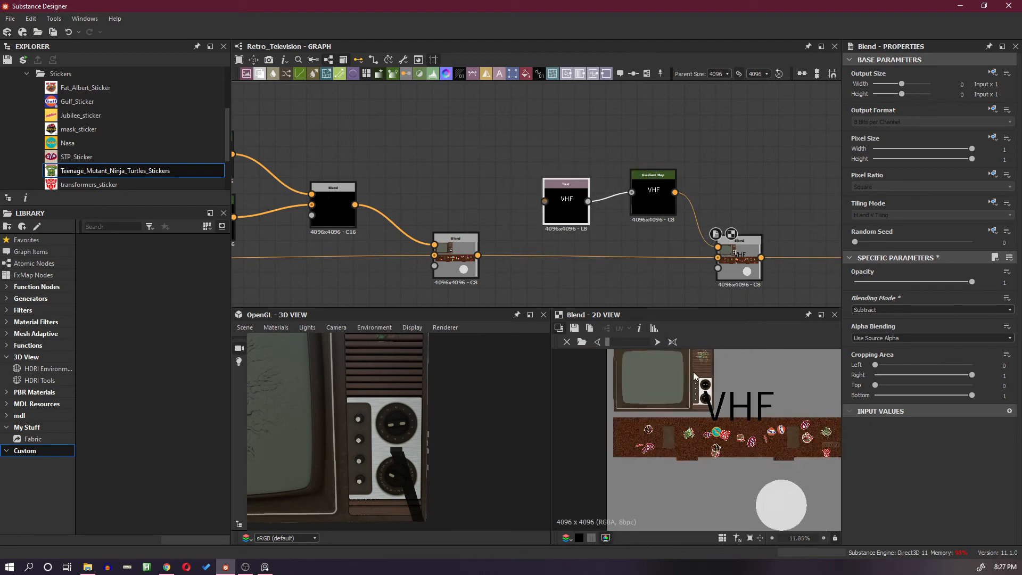
double_click(562, 207)
scroll(663, 417, "up", 2)
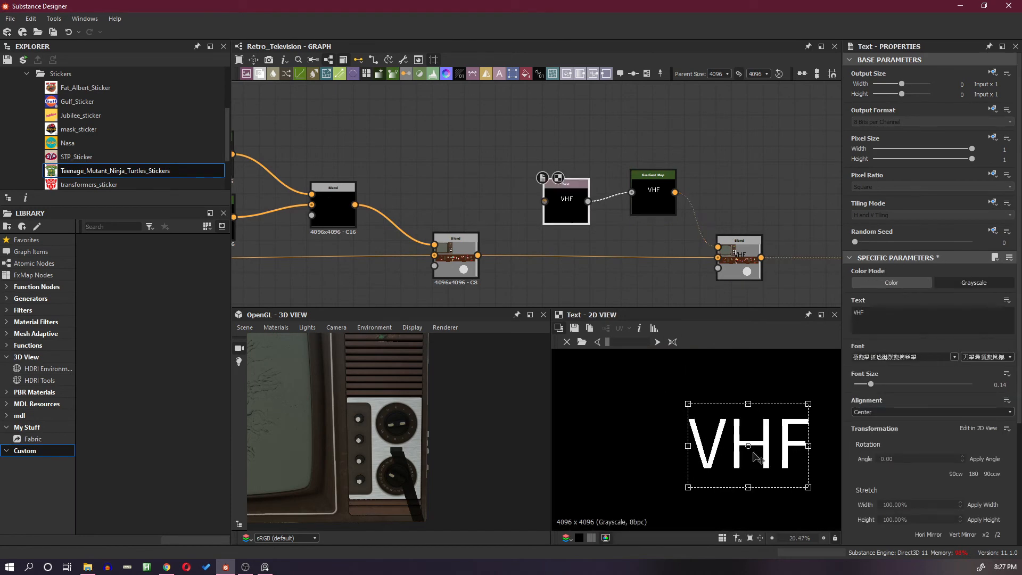
left_click_drag(751, 452, 665, 409)
double_click(729, 269)
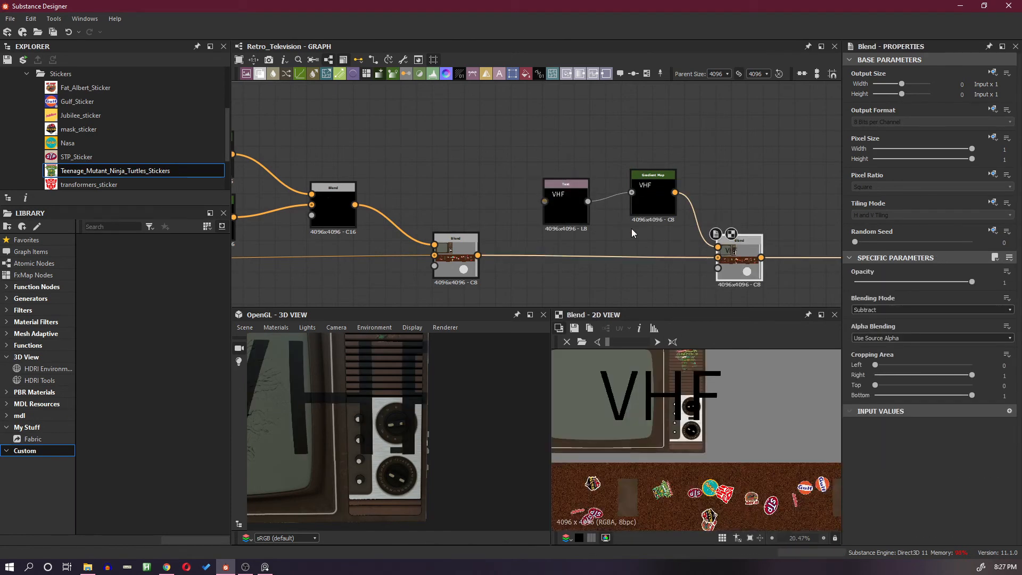
Scale the VHF text down over the texture until it is close to the size of the upper dial.
left_click(570, 208)
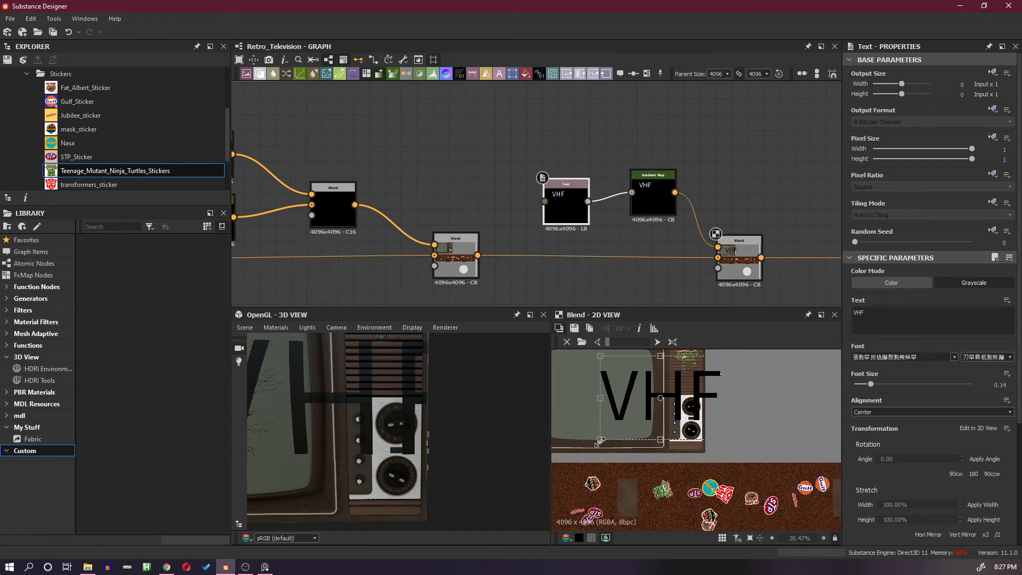
left_click_drag(598, 442, 690, 406)
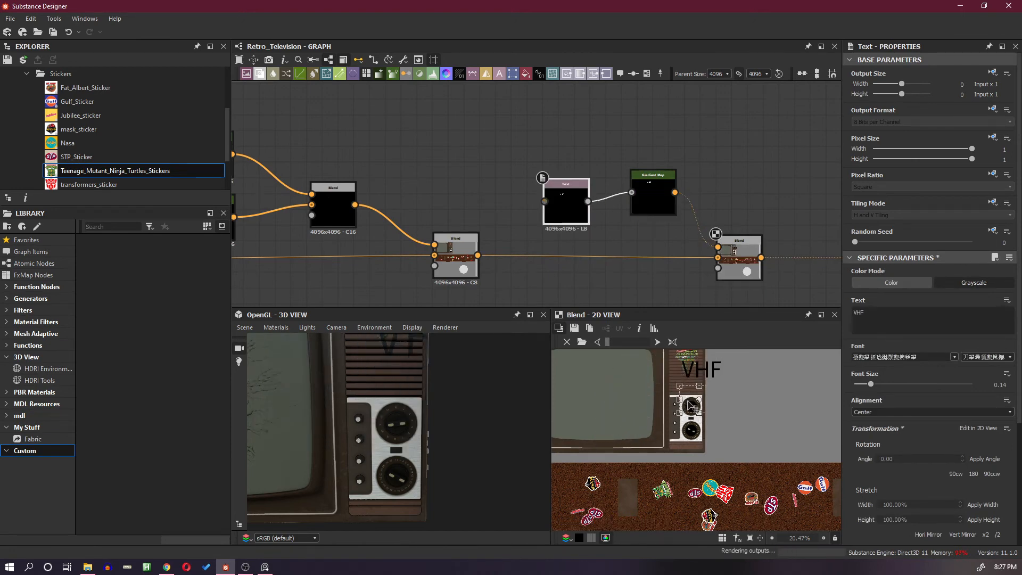
scroll(691, 406, "up", 9)
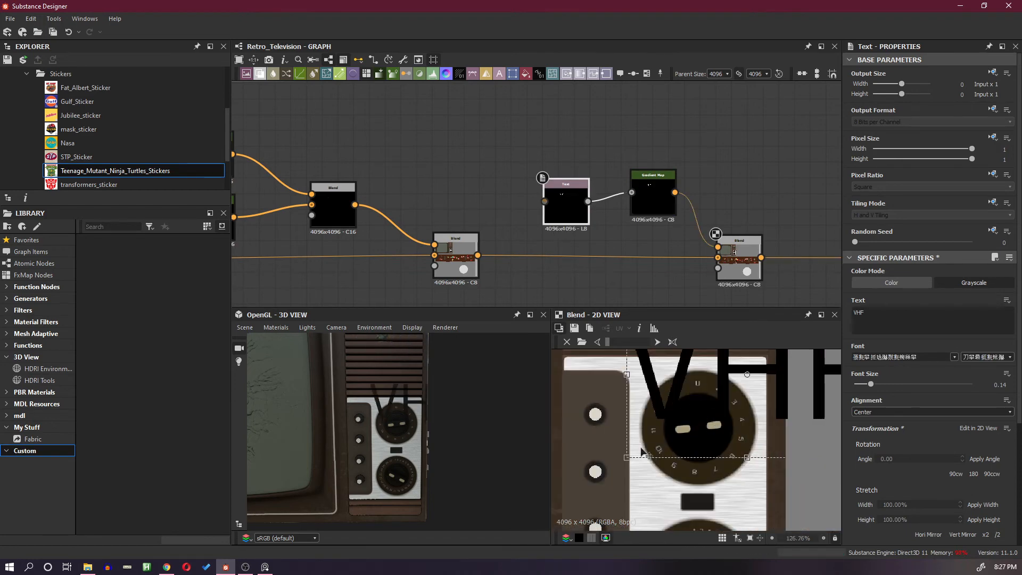
left_click_drag(627, 458, 732, 369)
middle_click_drag(729, 426, 691, 483)
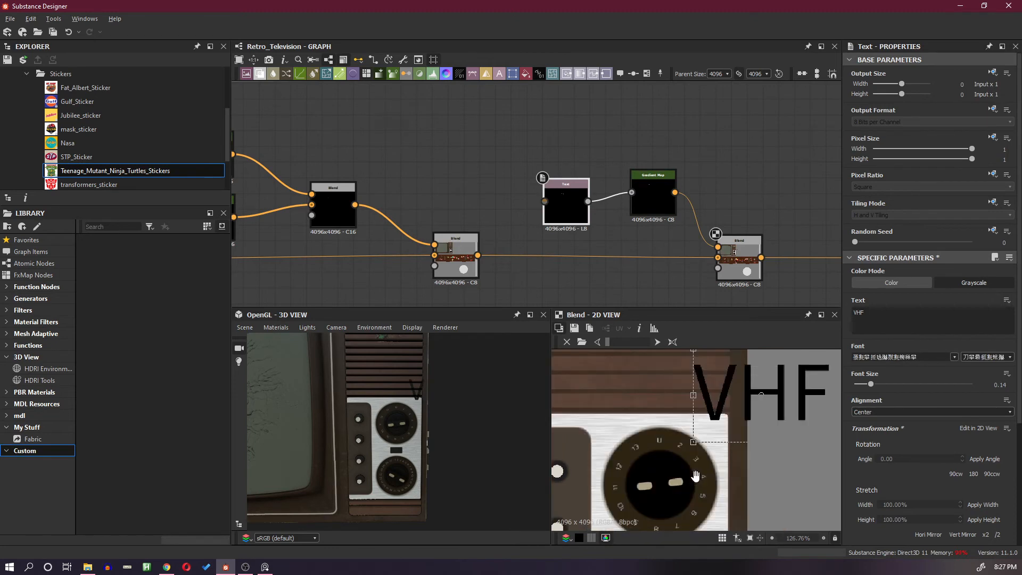
left_click_drag(694, 396, 645, 396)
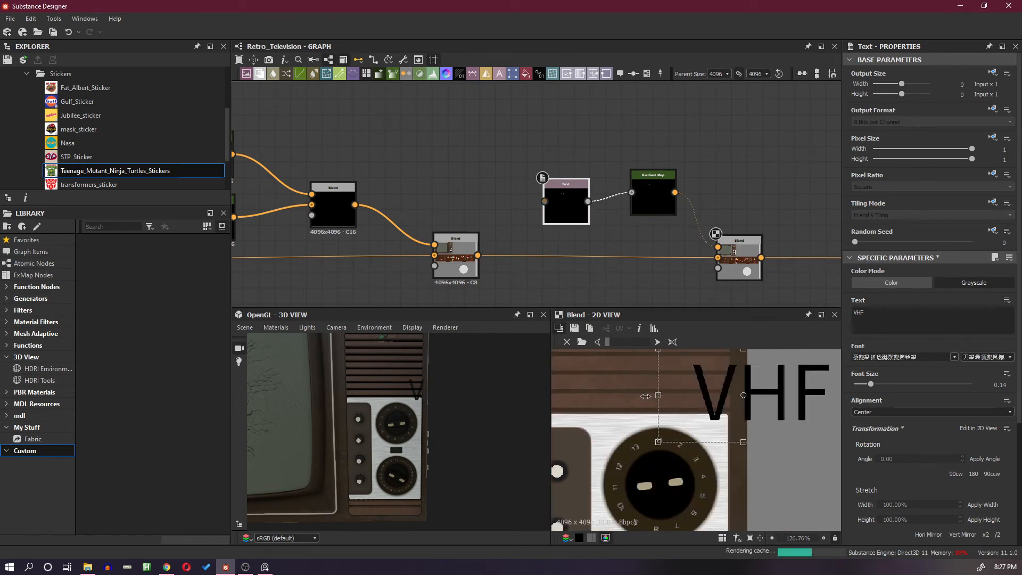
Place the VHF text in the upper-right corner of the metal dial plate and shrink it to fit above the dial.
left_click_drag(656, 449, 710, 433)
scroll(712, 428, "up", 5)
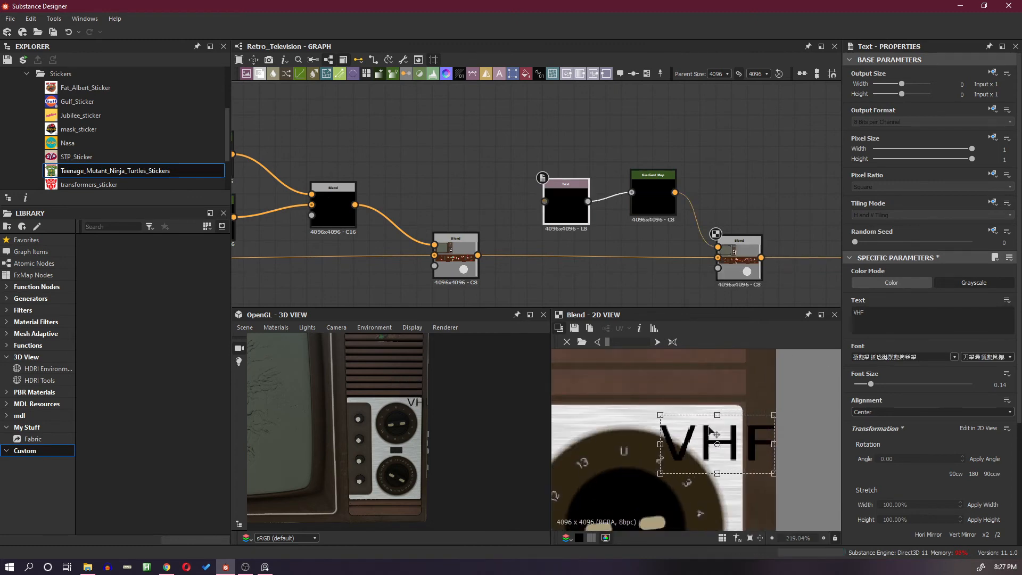
left_click_drag(800, 495, 728, 435)
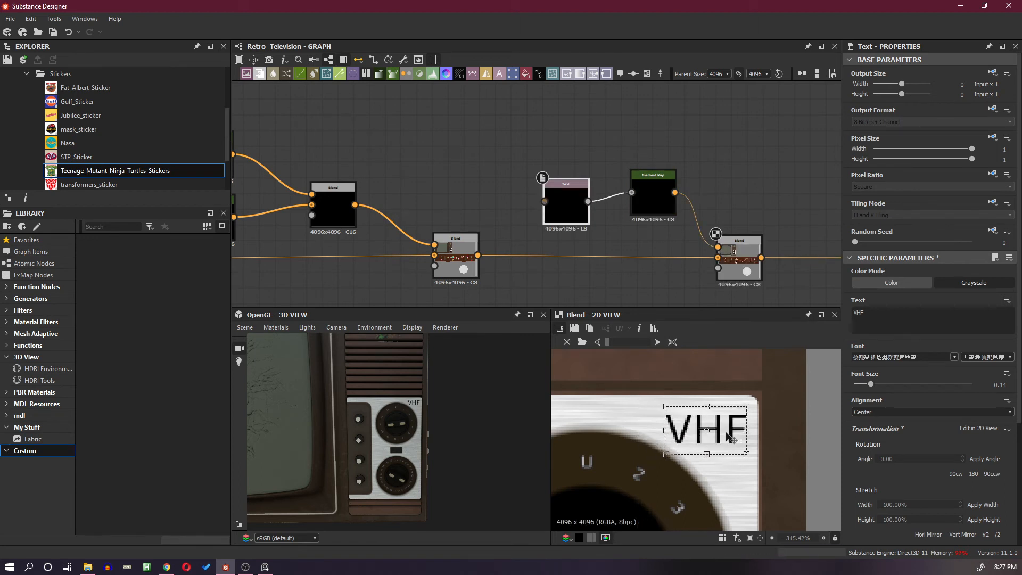
scroll(728, 437, "up", 4)
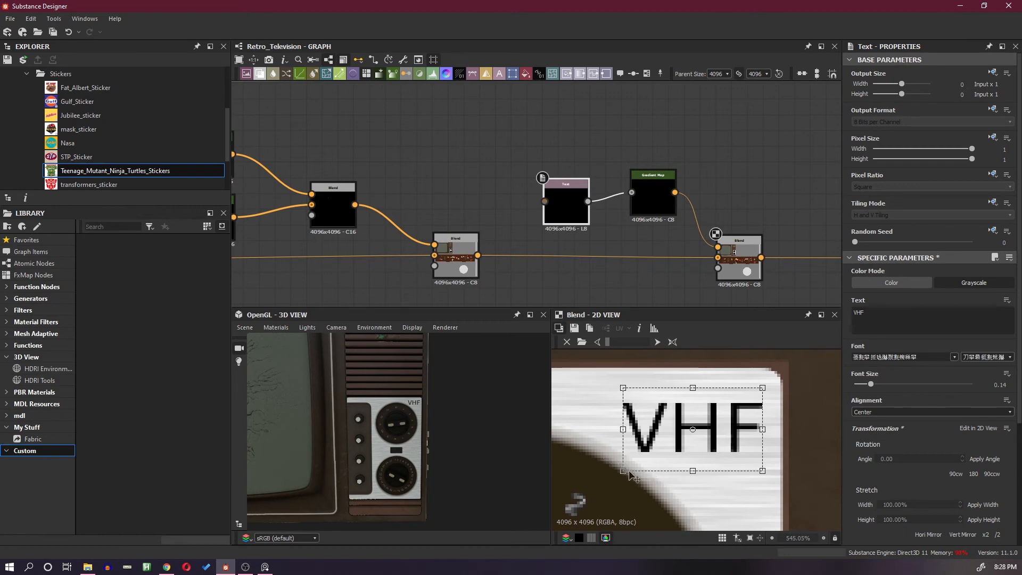
left_click_drag(622, 472, 652, 453)
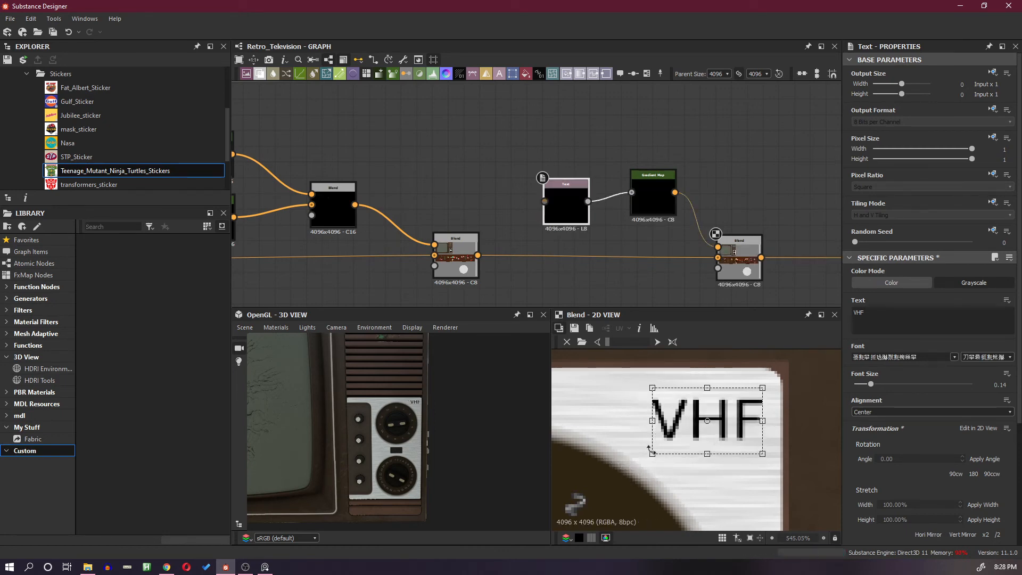
Fine-tune the VHF label by reducing its height and width, and reposition it slightly within the plate's upper-right corner.
key("alt+Tab")
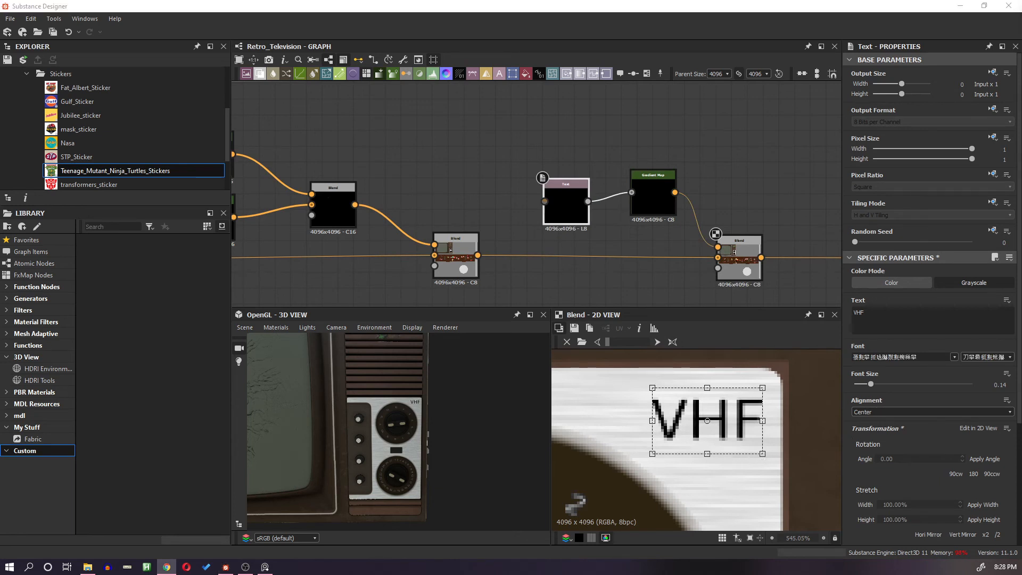
left_click_drag(727, 424, 724, 424)
scroll(424, 398, "up", 2)
scroll(425, 397, "up", 3)
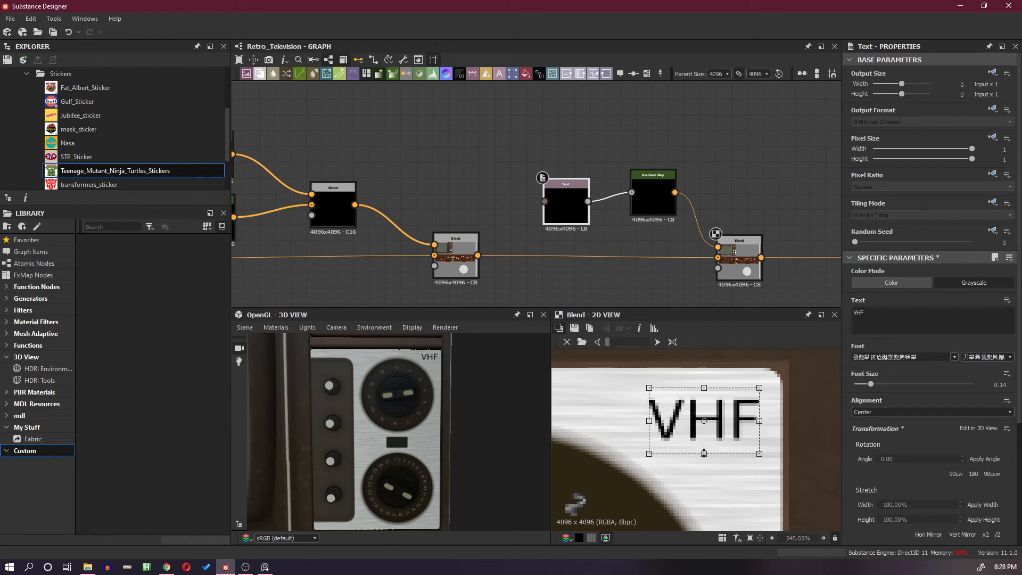
left_click_drag(704, 453, 703, 444)
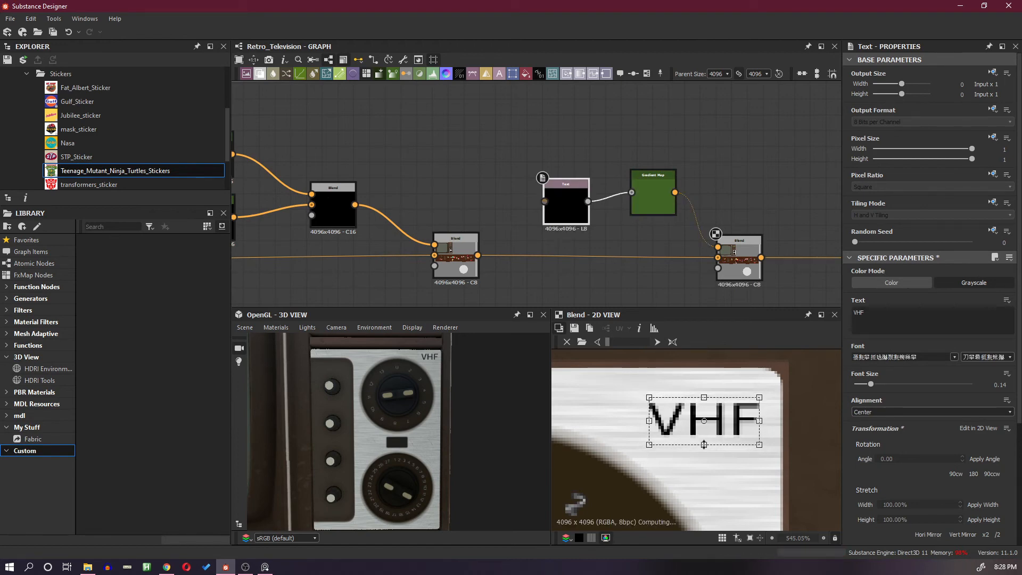
left_click_drag(649, 420, 658, 421)
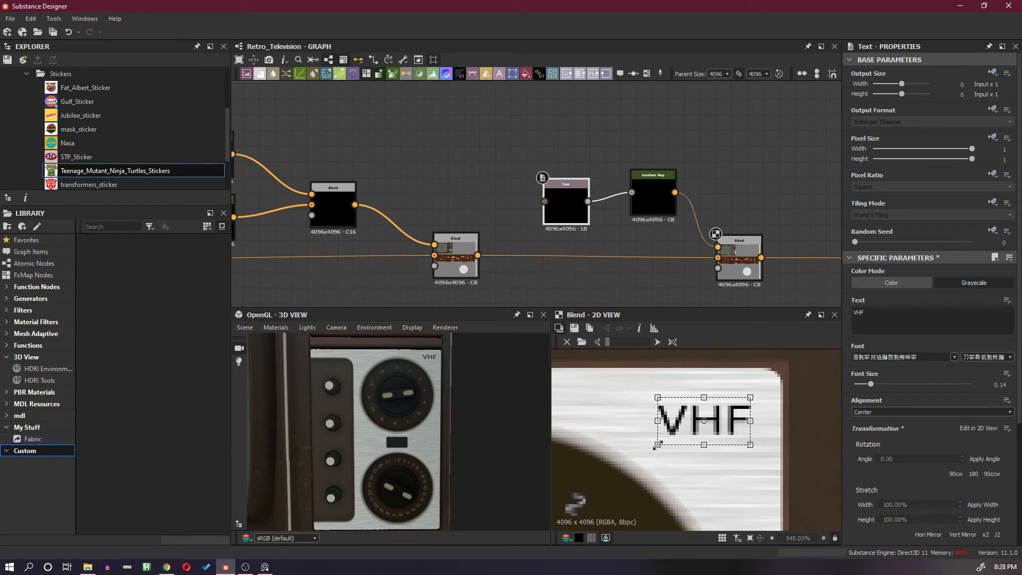
left_click_drag(656, 445, 675, 435)
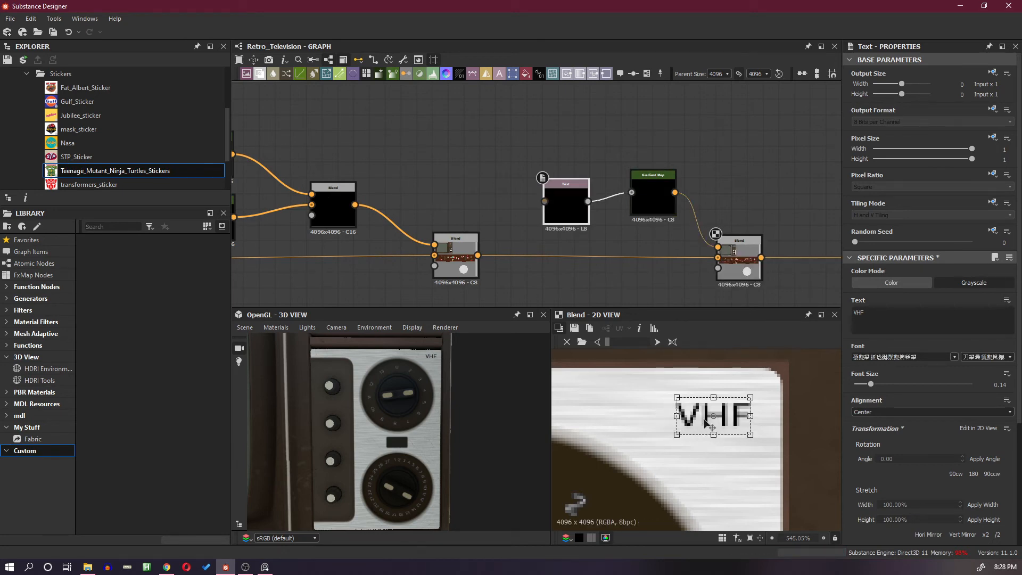
left_click_drag(711, 422, 714, 432)
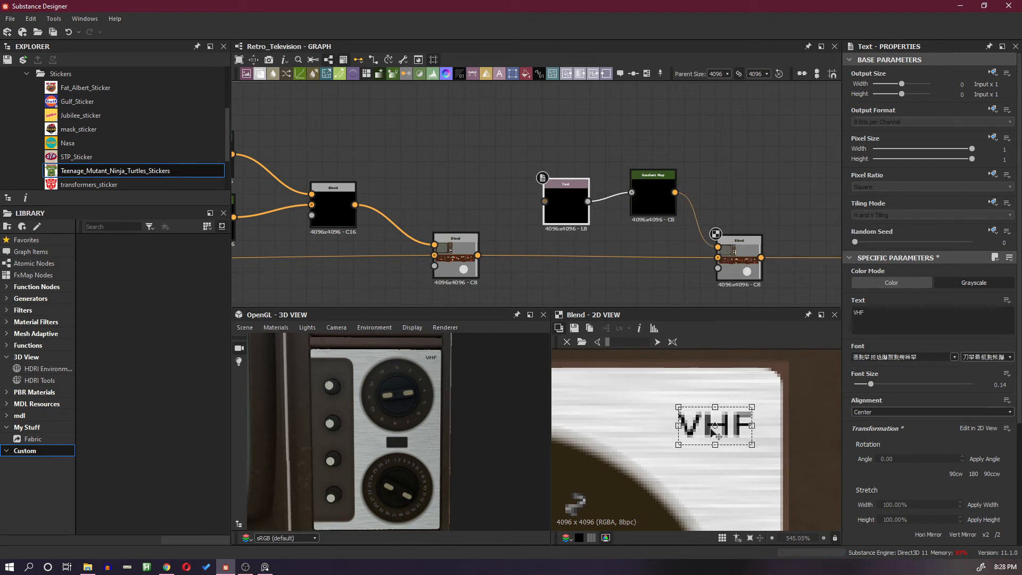
Nudge the VHF label slightly left and move its Text and Gradient Map nodes up, away from the Blend node.
left_click_drag(712, 428, 706, 427)
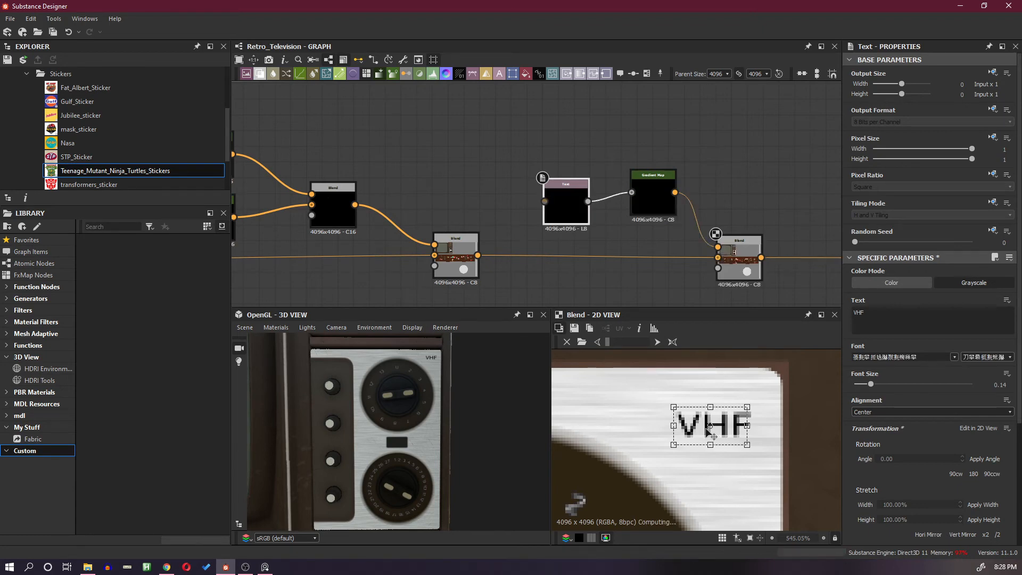
scroll(696, 256, "down", 3)
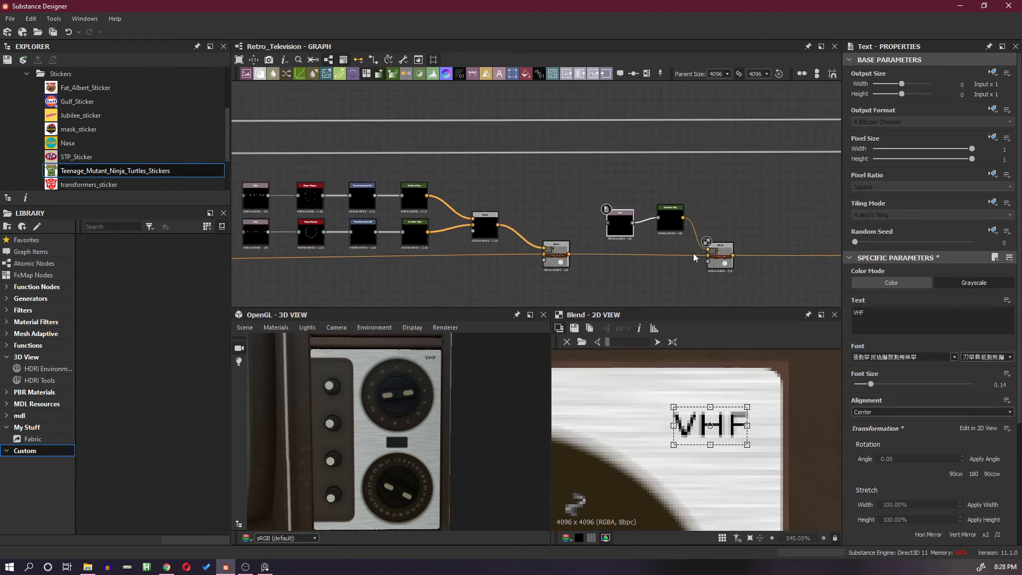
scroll(695, 256, "up", 2)
left_click_drag(581, 203, 543, 153)
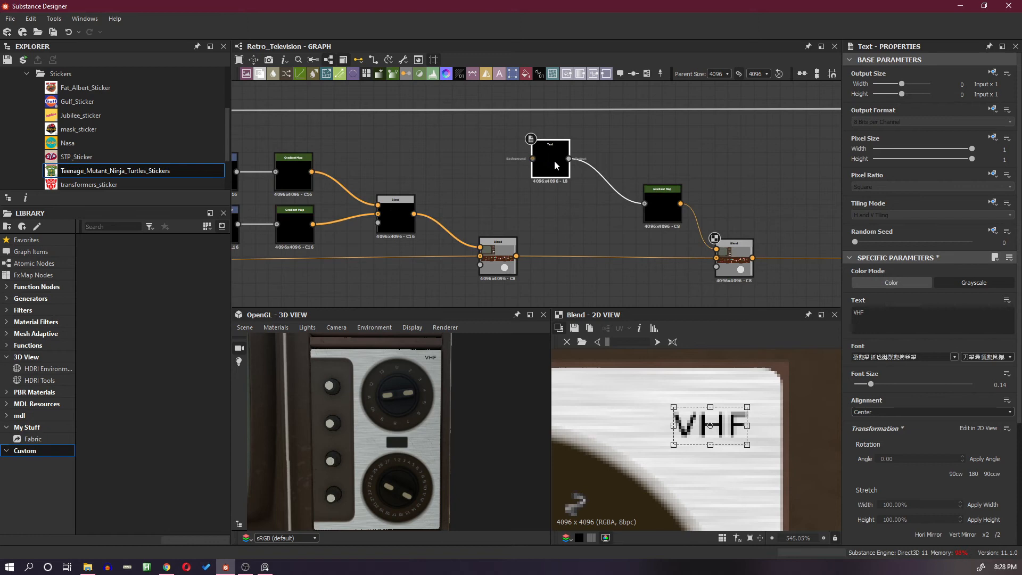
left_click_drag(668, 204, 610, 157)
left_click(661, 214)
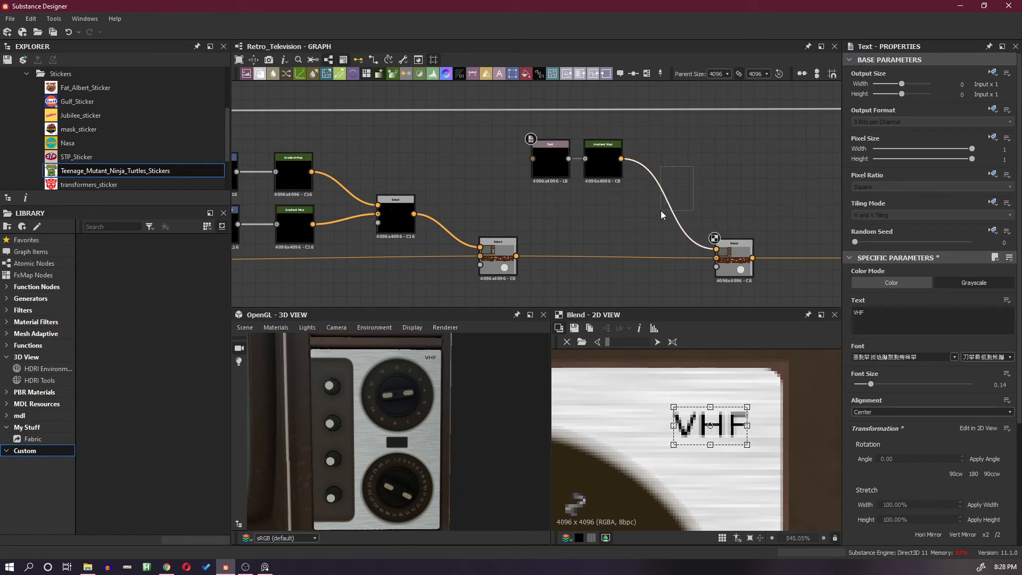
Insert a Blend node between the VHF Gradient Map and the final Blend, and set its blending mode to Add (Linear Dodge).
key("space")
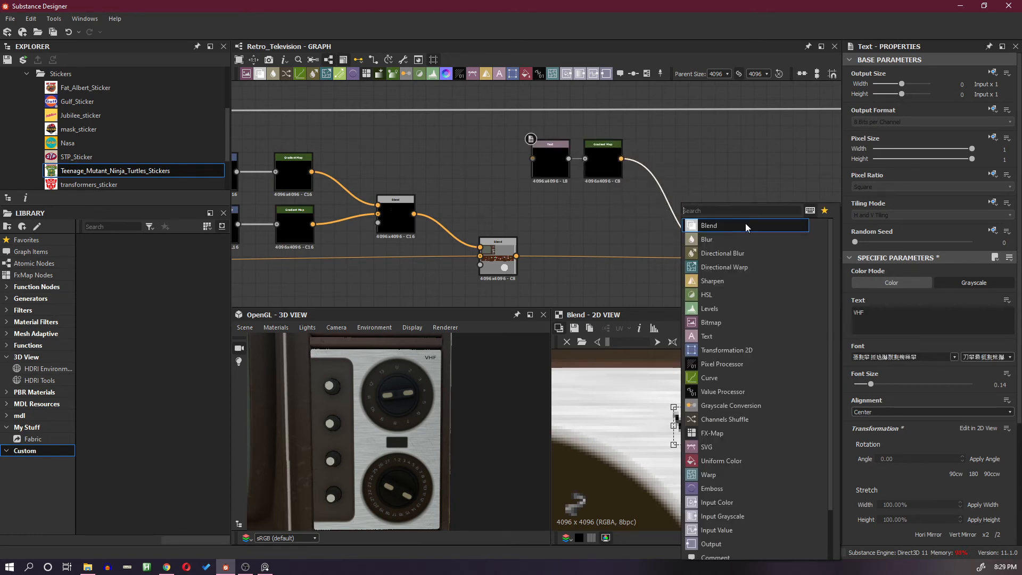
left_click(745, 224)
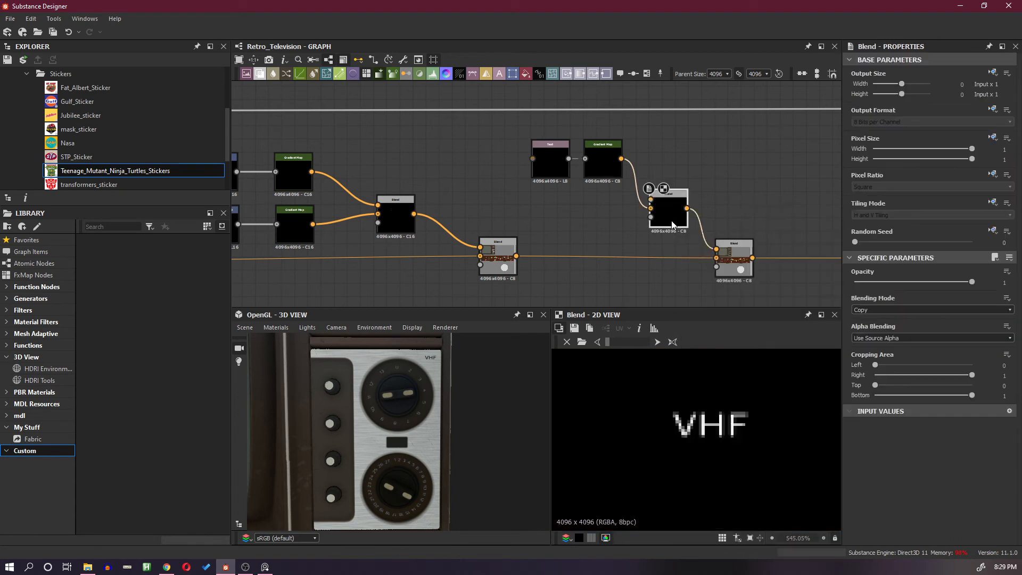
left_click_drag(678, 215, 664, 196)
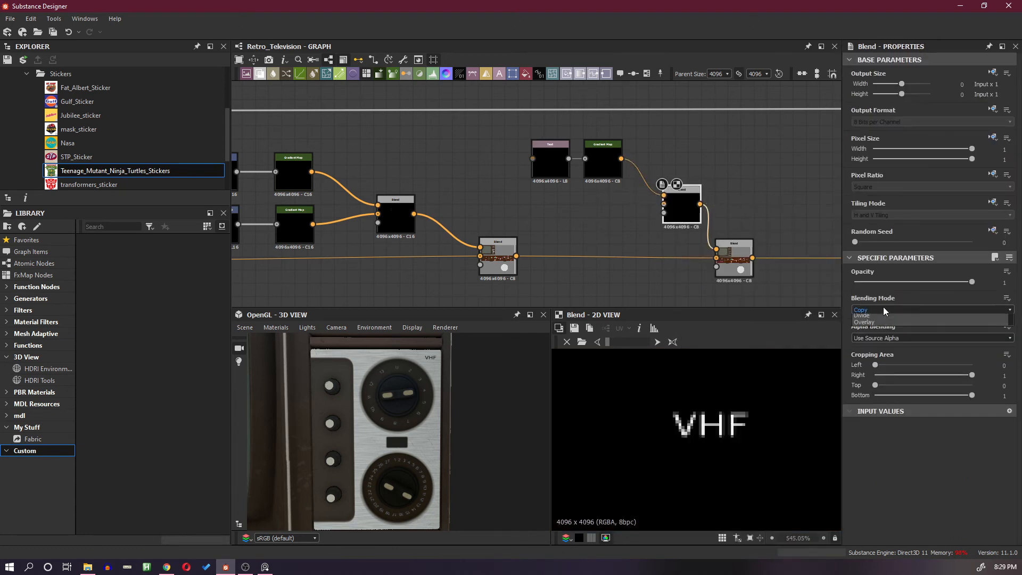
left_click(883, 308)
left_click(885, 325)
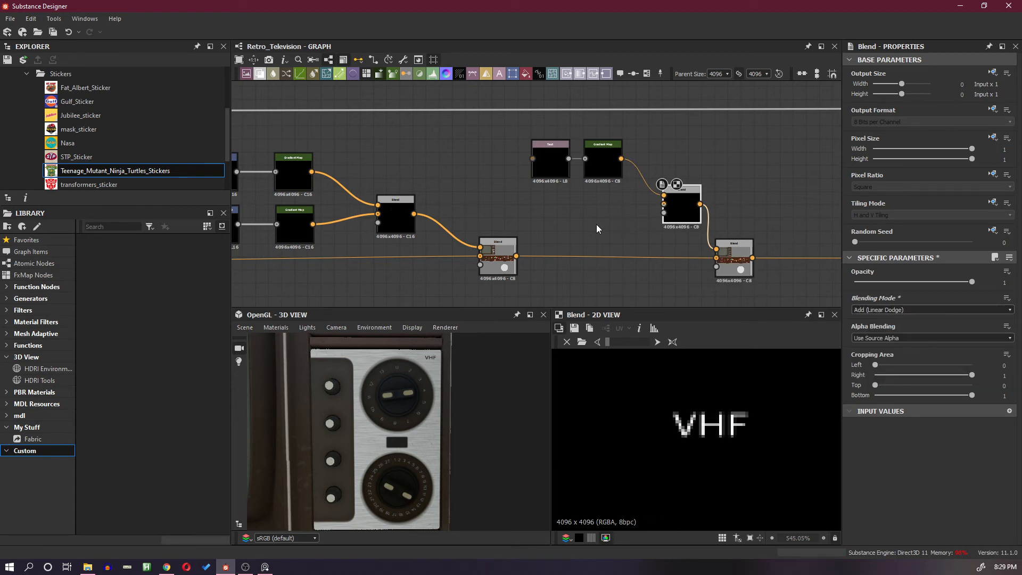
Duplicate the VHF Text and Gradient Map nodes, connect the copy to the new Blend's background, and display the final Blend's result.
left_click_drag(552, 196, 599, 180)
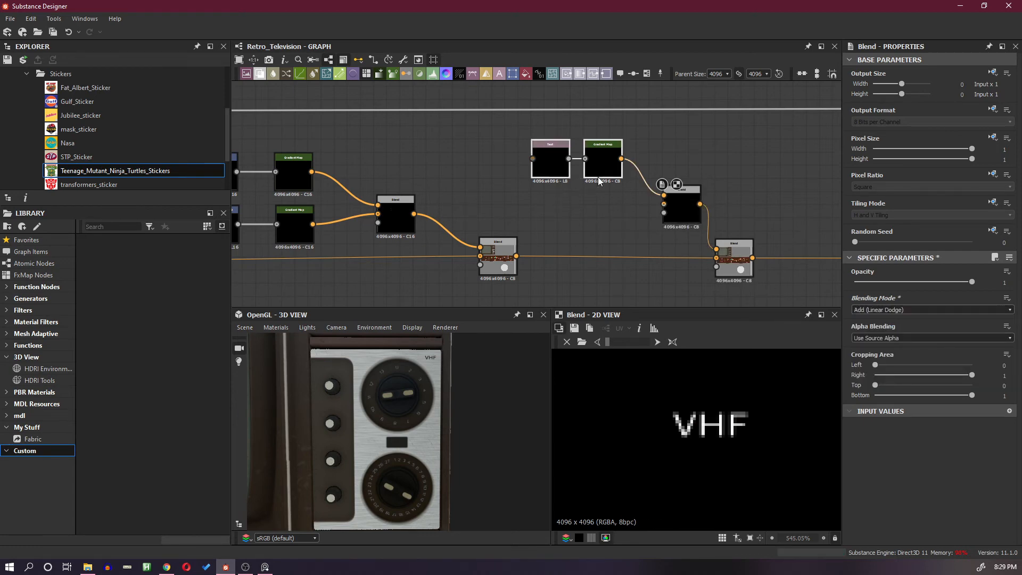
key("ctrl+d")
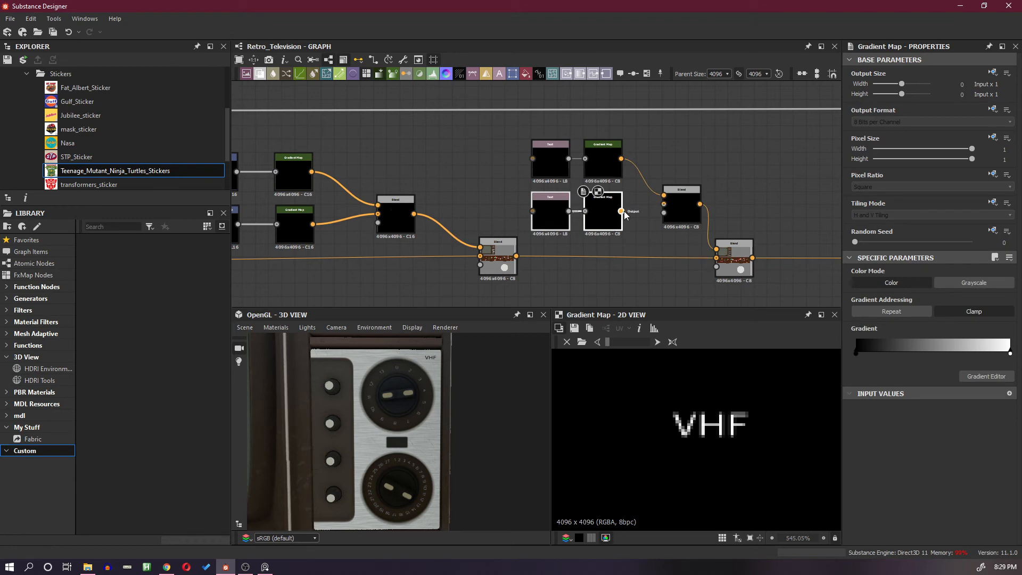
left_click(555, 216)
double_click(734, 266)
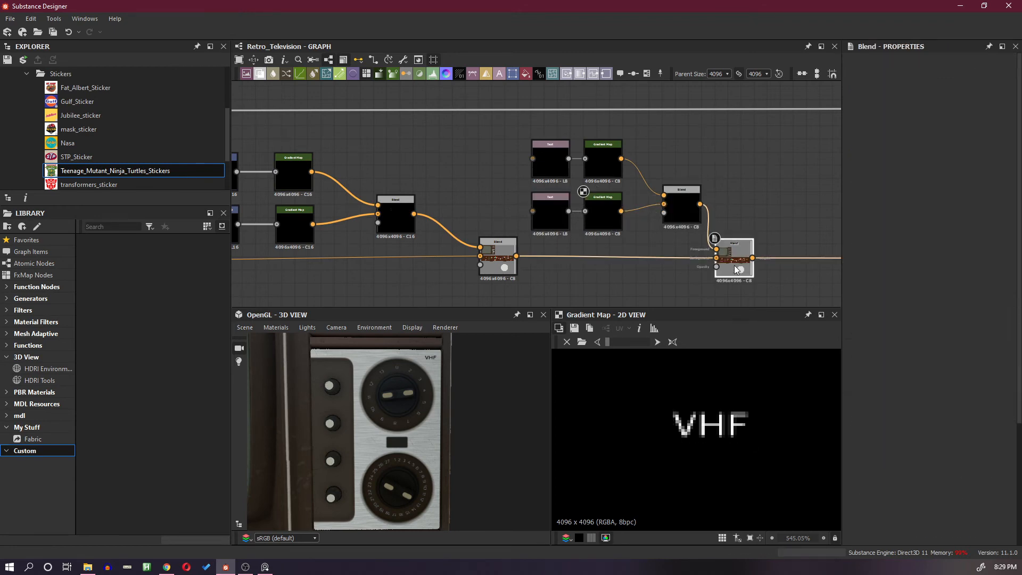
Move the duplicated VHF label down the metal plate's right side to just below the lower dial.
left_click(560, 220)
scroll(749, 398, "down", 6)
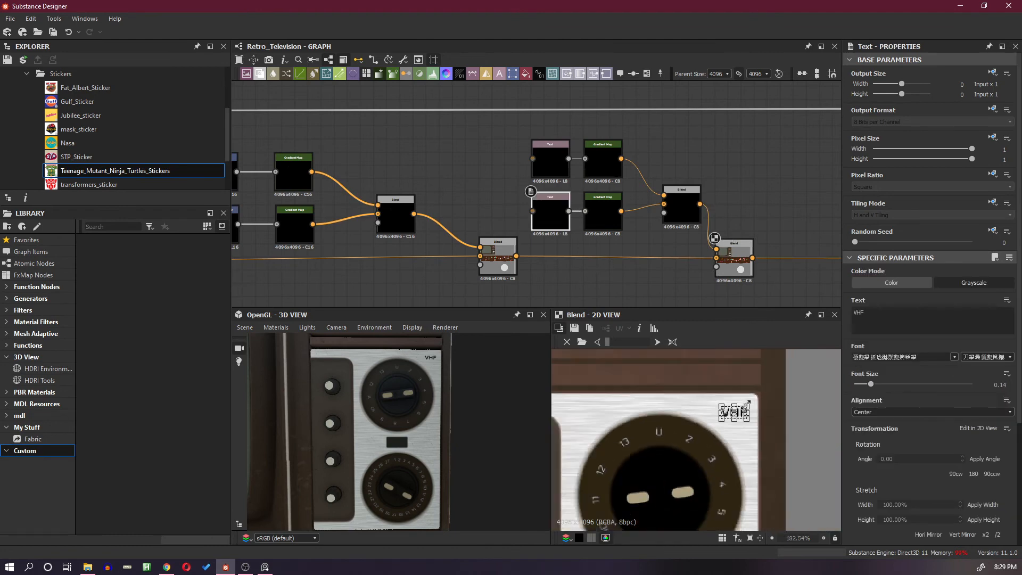
scroll(755, 424, "up", 4)
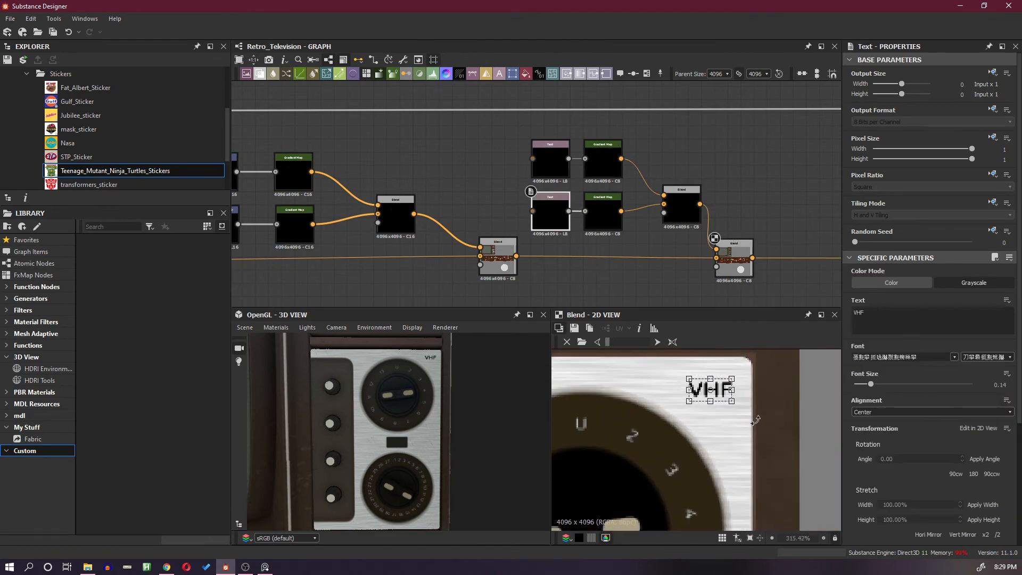
left_click_drag(717, 394, 717, 519)
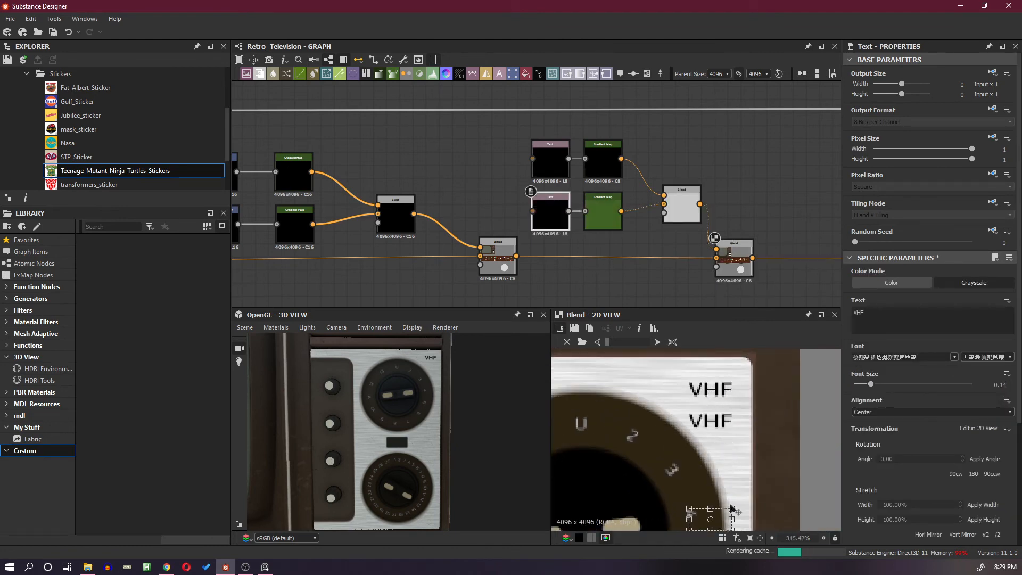
middle_click_drag(735, 492, 790, 358)
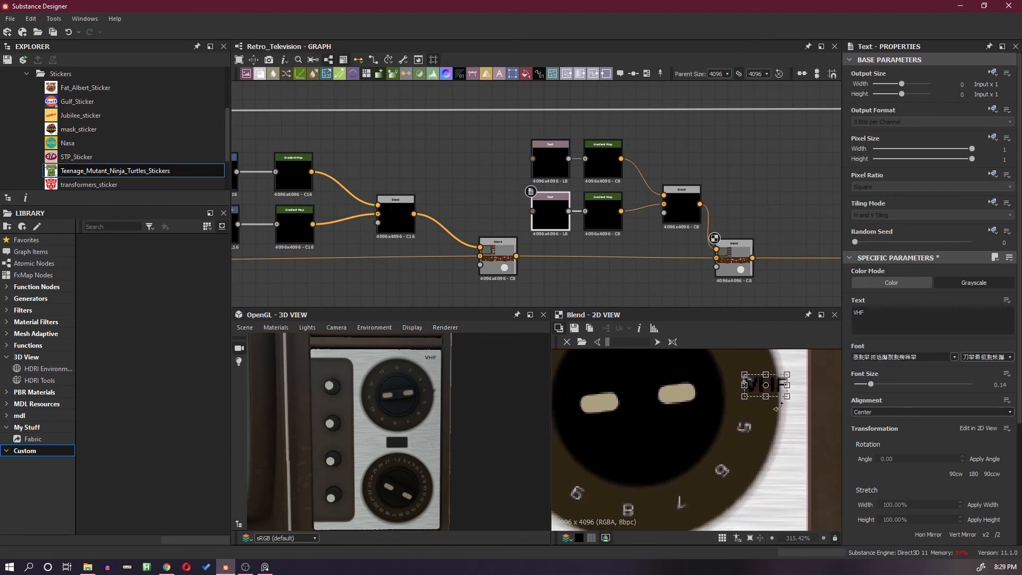
left_click_drag(778, 390, 778, 519)
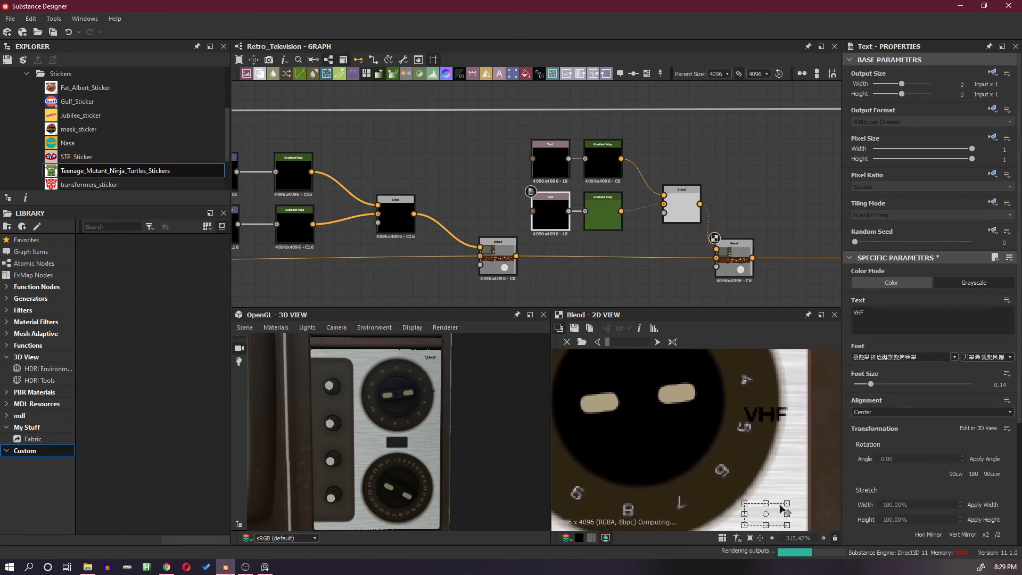
middle_click_drag(807, 478, 793, 330)
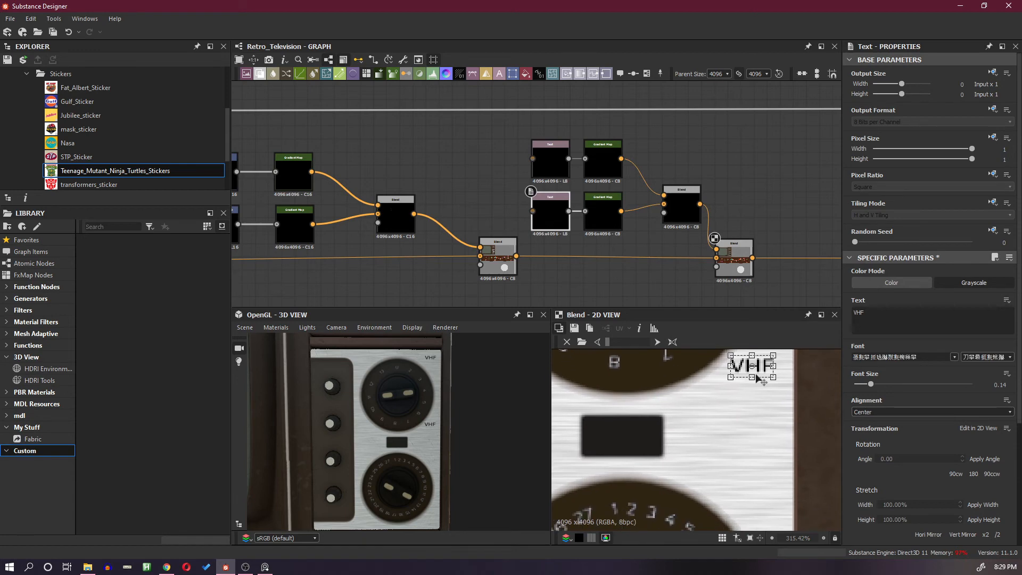
left_click_drag(759, 368, 758, 505)
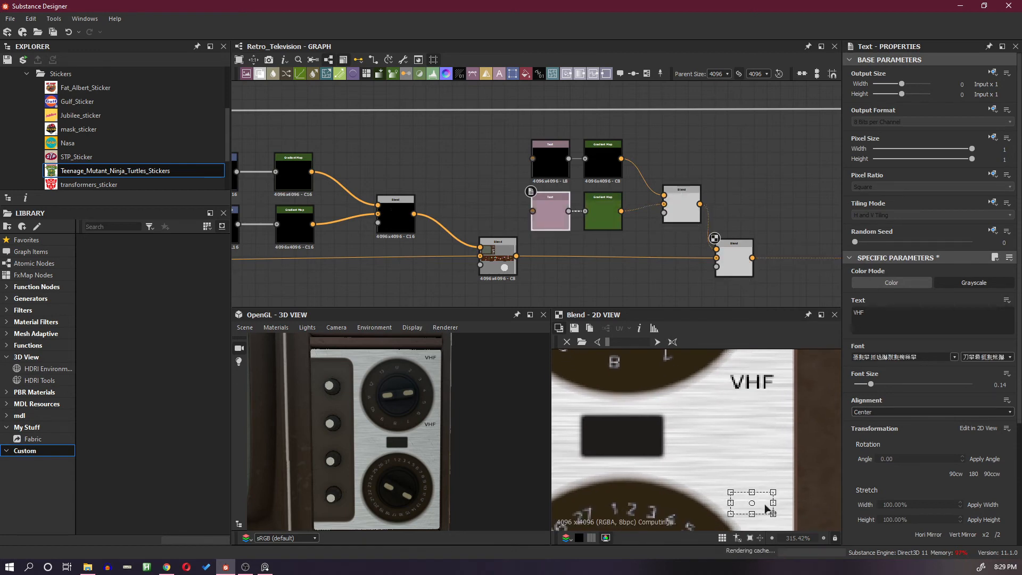
middle_click_drag(780, 469, 773, 356)
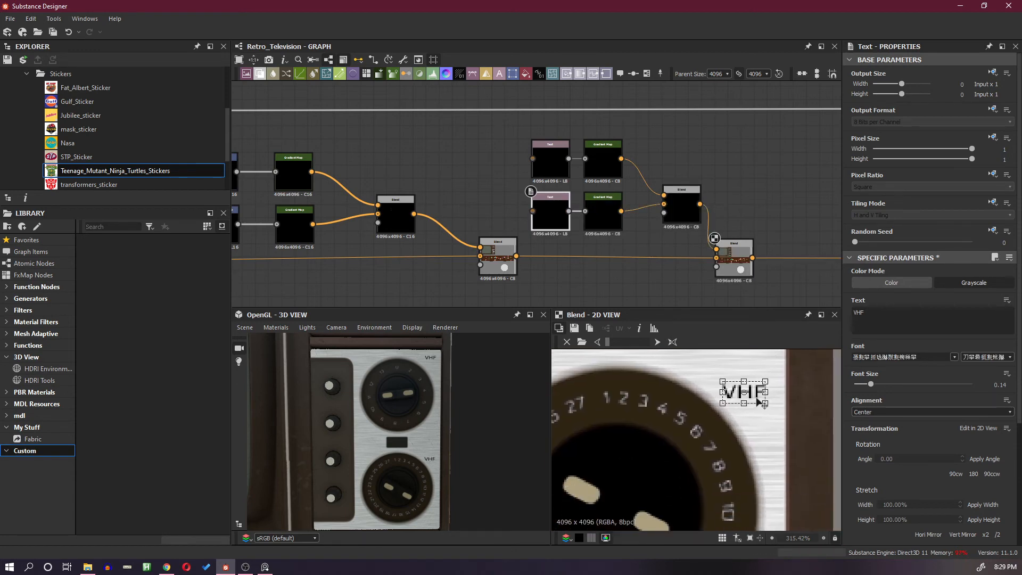
left_click_drag(758, 402, 760, 513)
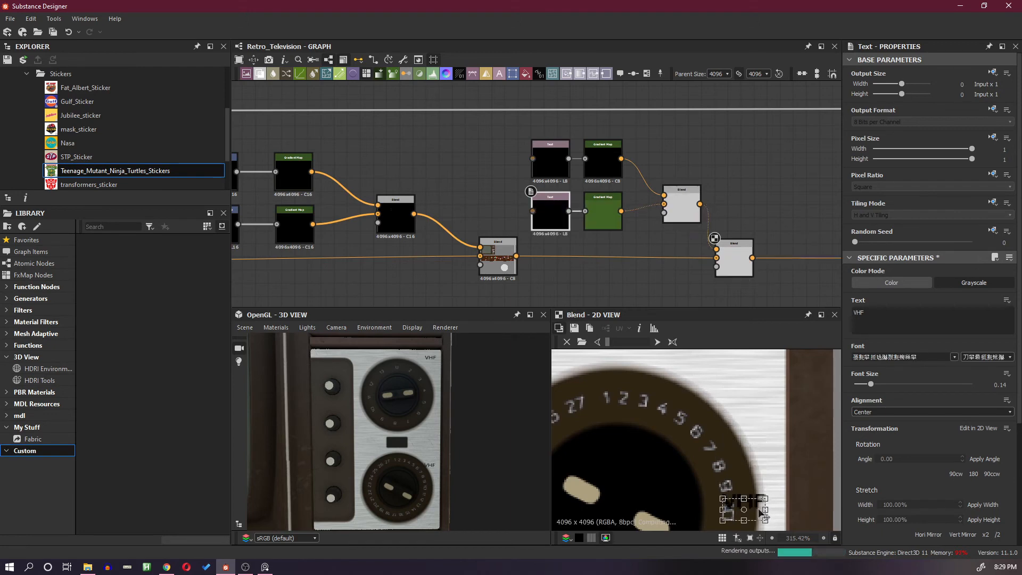
middle_click_drag(775, 472, 779, 356)
left_click_drag(767, 405, 753, 521)
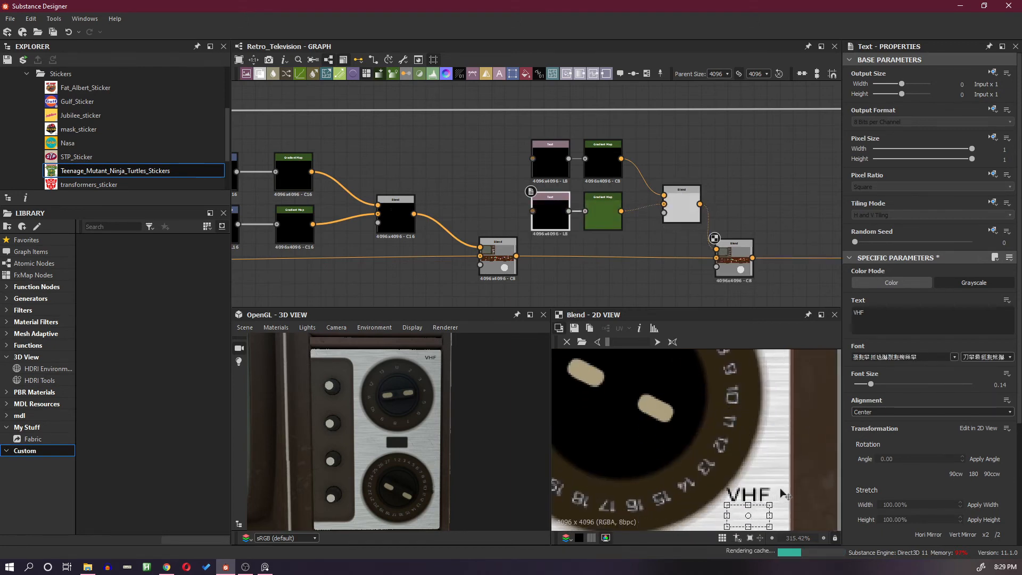
middle_click_drag(782, 486, 782, 395)
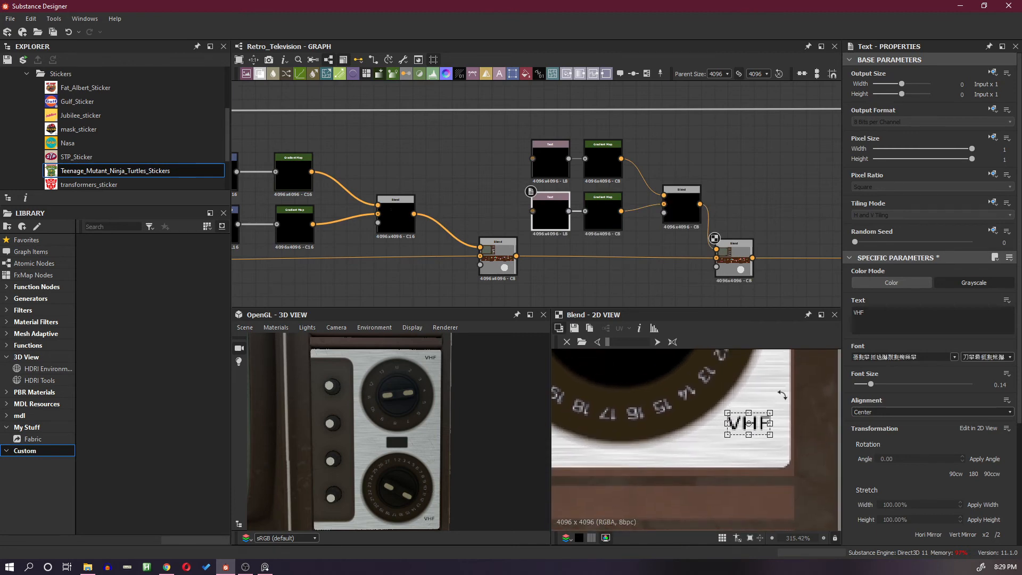
Lower the duplicated label slightly in the plate's bottom-right corner and change its text to UHF.
left_click_drag(761, 436, 762, 448)
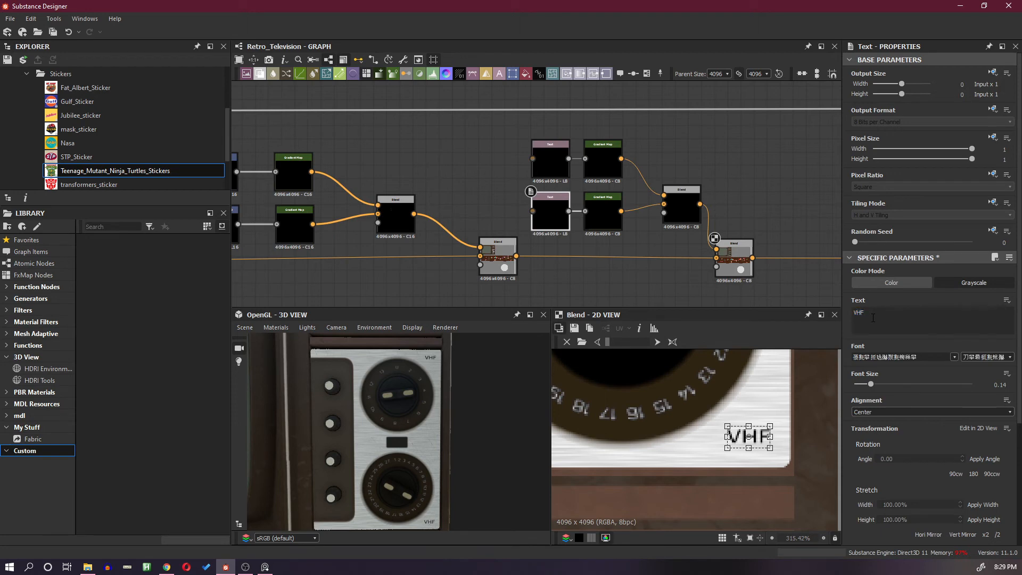
key("BackSpace")
type("U")
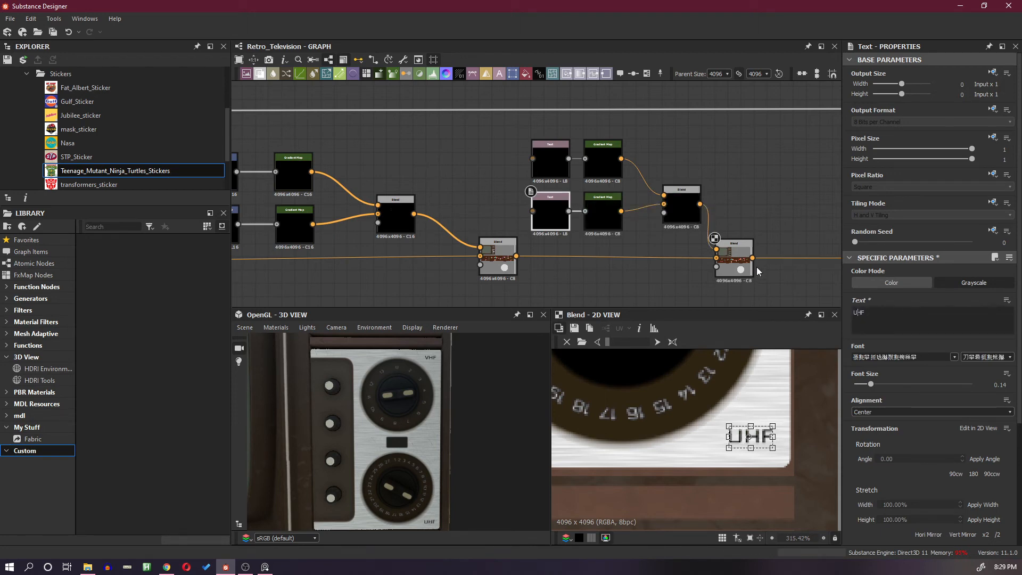
Inspect the VHF and UHF labels in the texture and on the 3D model, and look over the surrounding graph nodes.
scroll(724, 407, "down", 5)
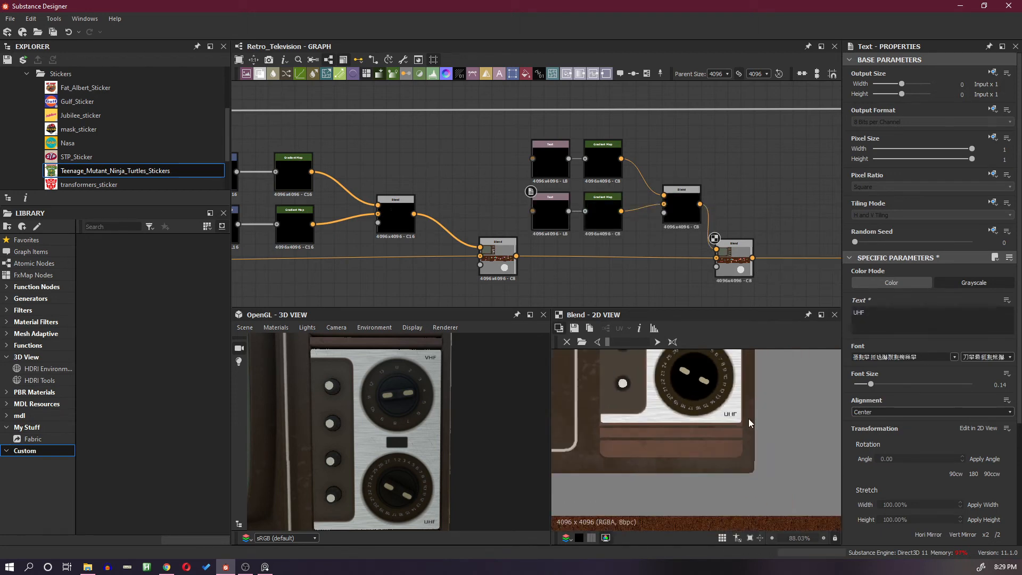
middle_click_drag(749, 418, 757, 451)
mouse_move(474, 446)
left_mouse_down()
mouse_move(478, 431)
mouse_move(458, 437)
mouse_move(475, 440)
left_mouse_up()
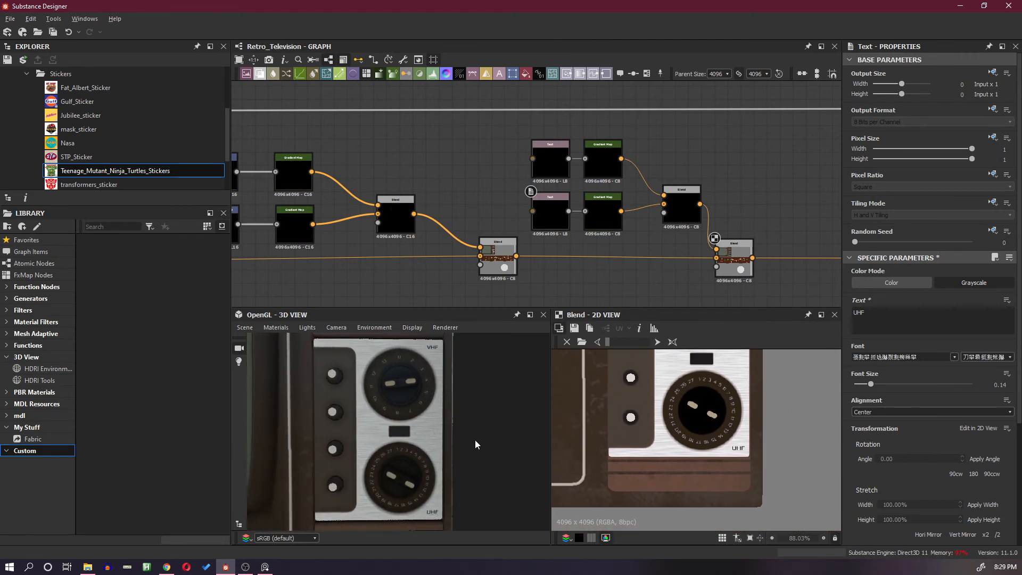
scroll(697, 411, "down", 4)
middle_click_drag(706, 391, 737, 421)
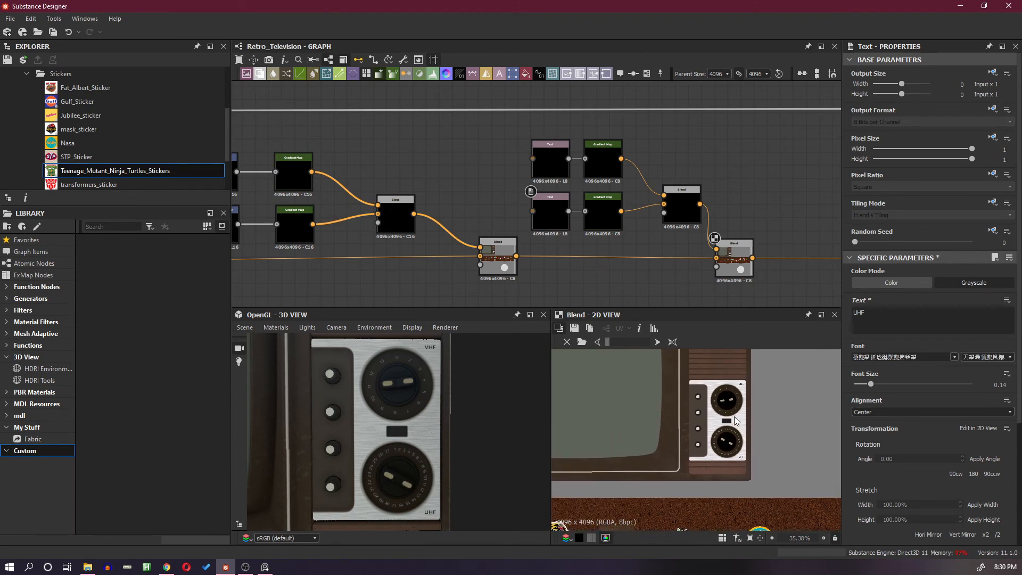
scroll(723, 418, "up", 7)
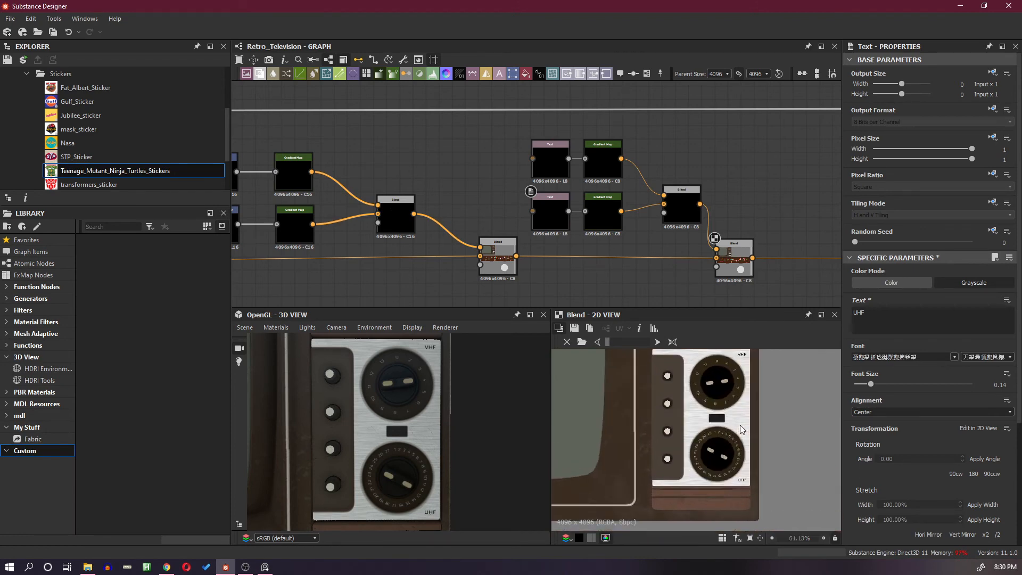
scroll(642, 246, "down", 6)
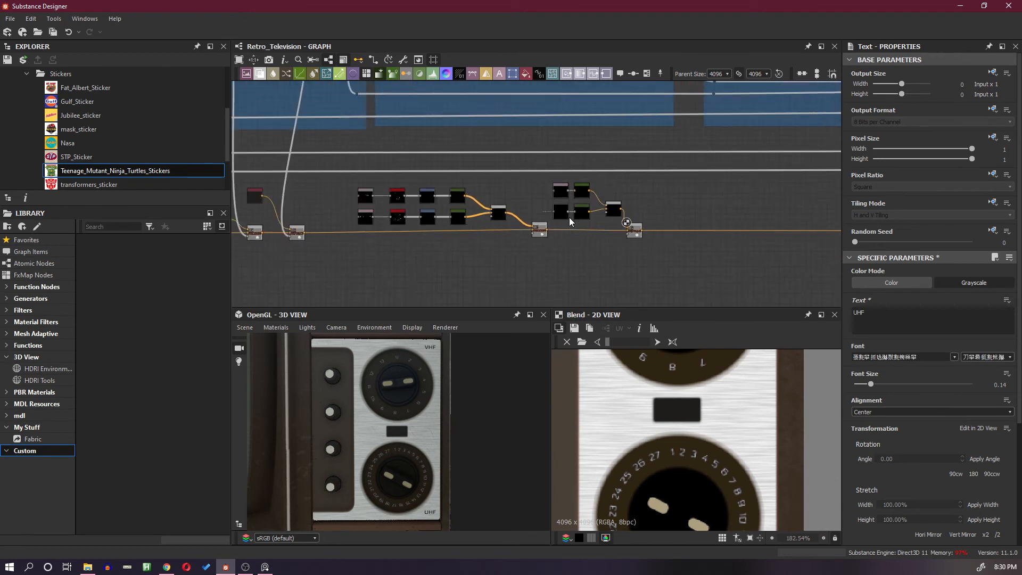
middle_click_drag(551, 222, 602, 231)
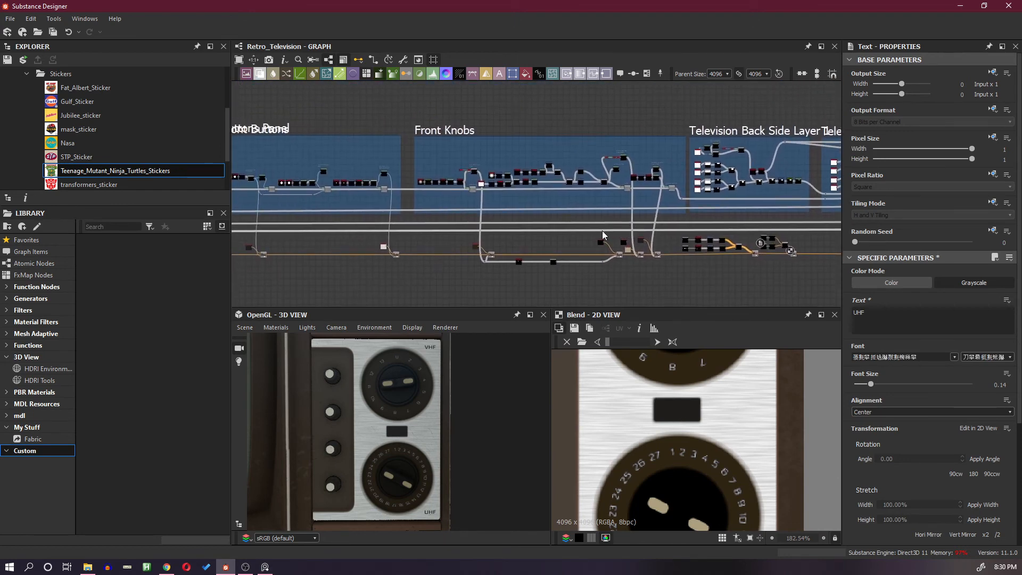
scroll(584, 241, "up", 5)
scroll(584, 244, "down", 2)
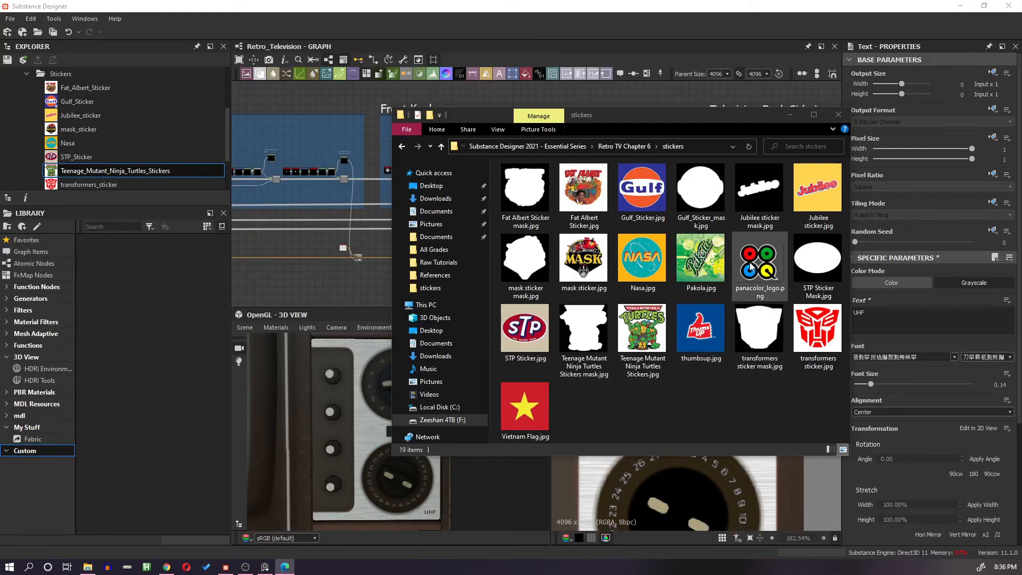
Bring panacolor_logo.png from the stickers folder on disk into the package's resources.
left_click_drag(750, 266, 117, 77)
left_click(149, 82)
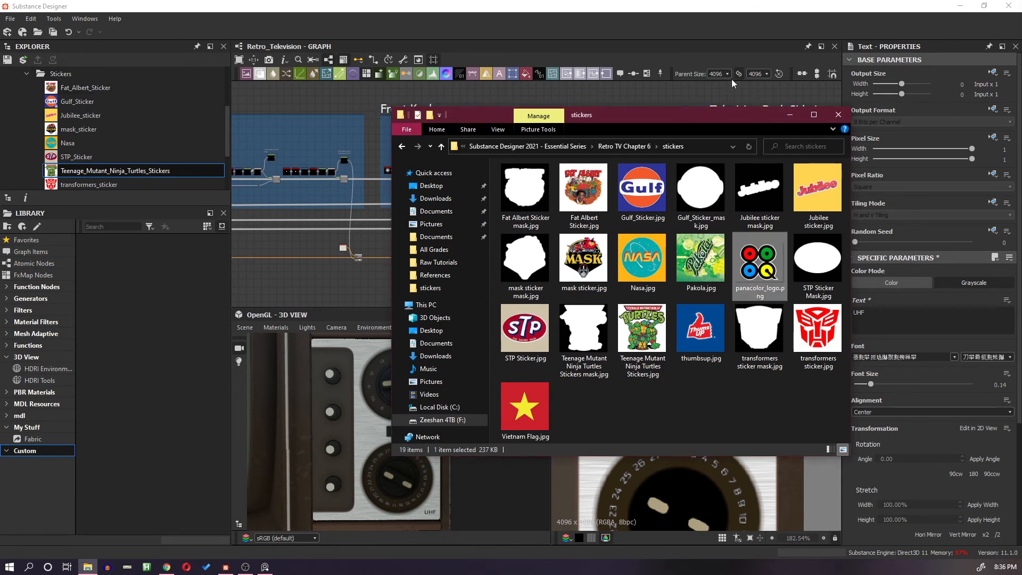
left_click(713, 5)
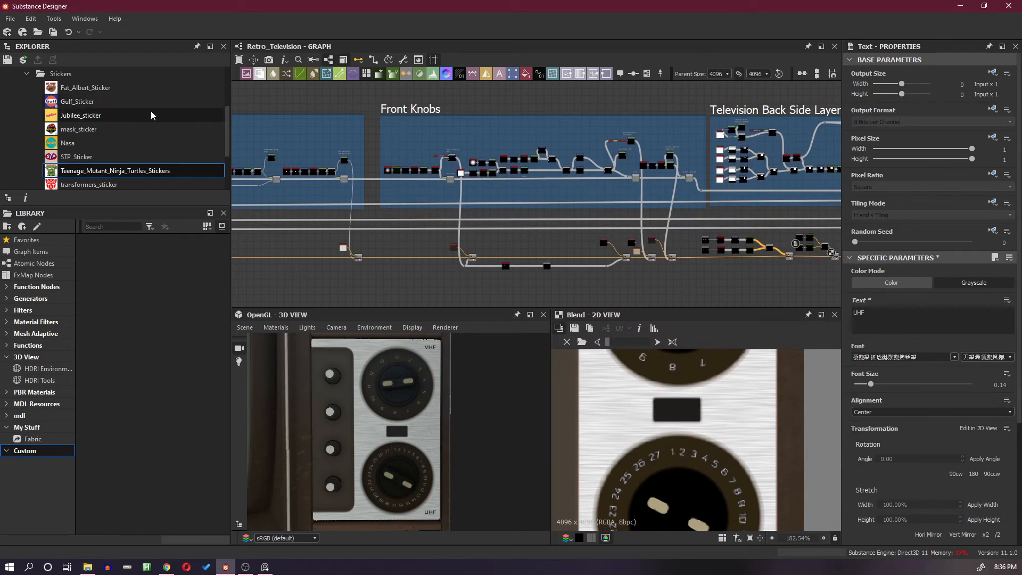
Move panacolor_logo into the Stickers resource folder and place it as a color bitmap node in the graph below the Front Knobs frame.
scroll(152, 112, "down", 1)
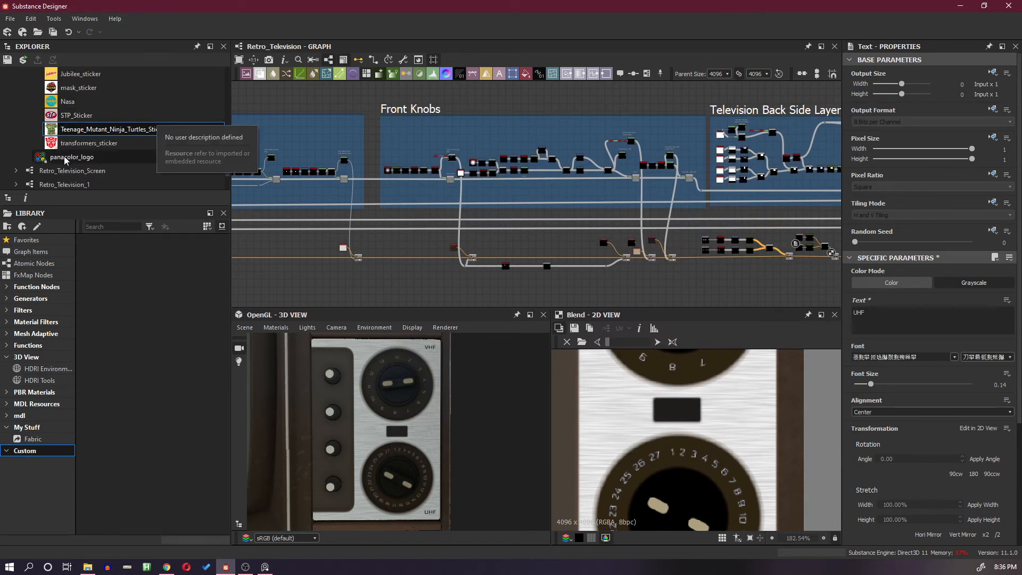
scroll(63, 155, "up", 1)
scroll(64, 160, "down", 1)
left_click_drag(72, 156, 562, 246)
scroll(633, 245, "up", 3)
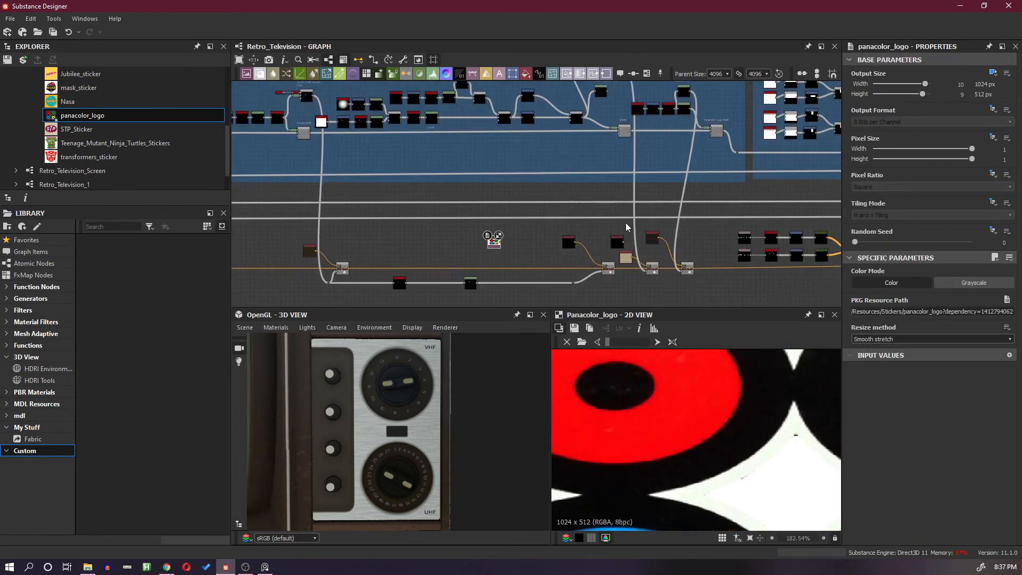
Examine the Uniform Color and Blend nodes below the Front Knobs frame that color the small rectangle between the dials.
scroll(626, 226, "down", 6)
middle_click_drag(529, 212, 534, 223)
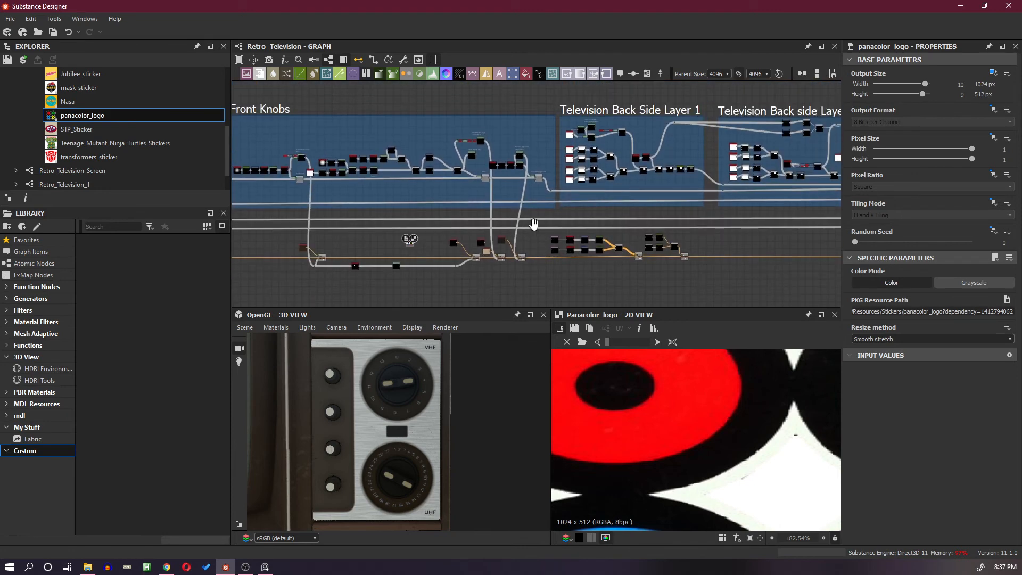
scroll(534, 224, "up", 1)
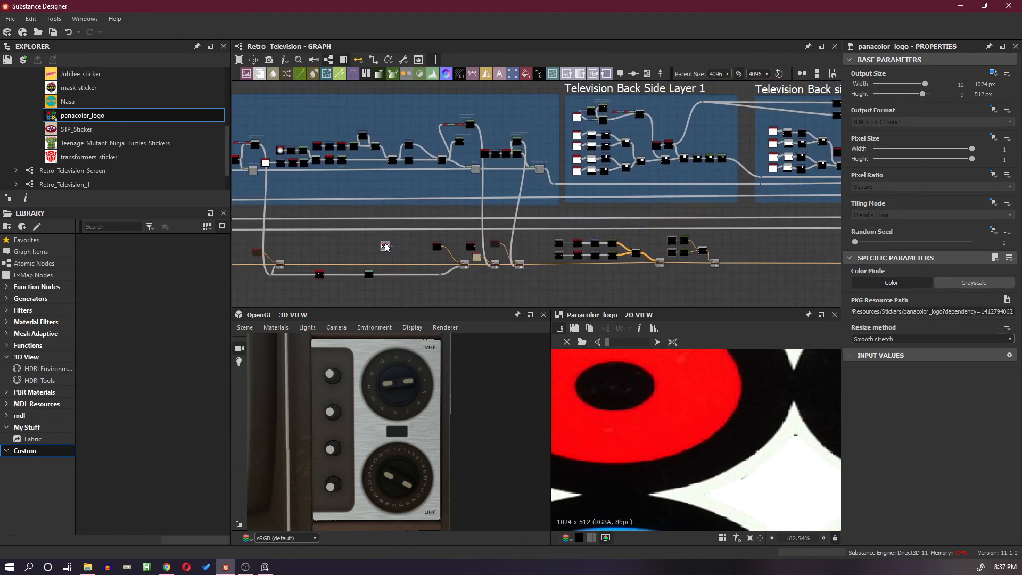
scroll(427, 257, "up", 2)
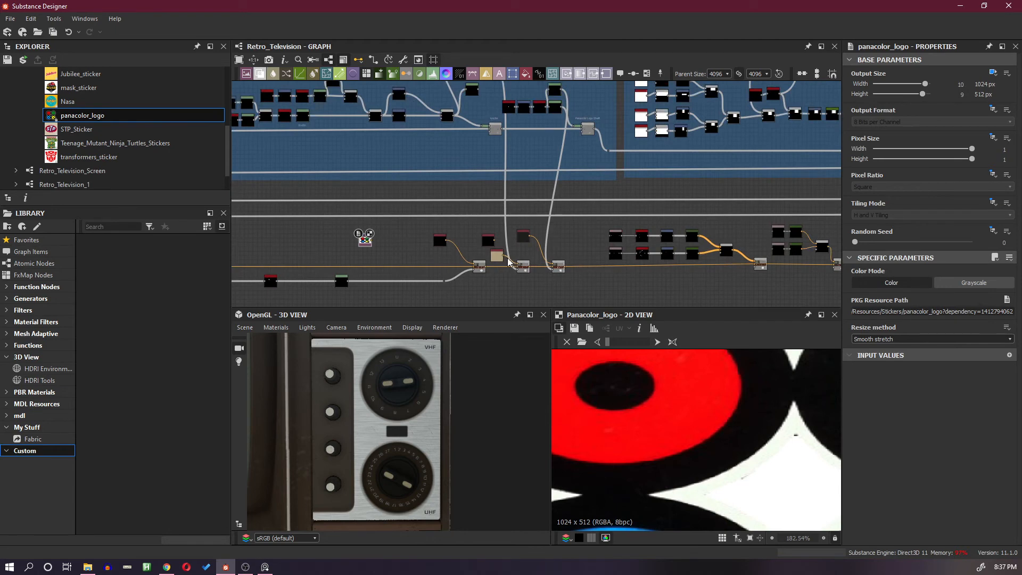
scroll(541, 256, "up", 2)
left_click(513, 235)
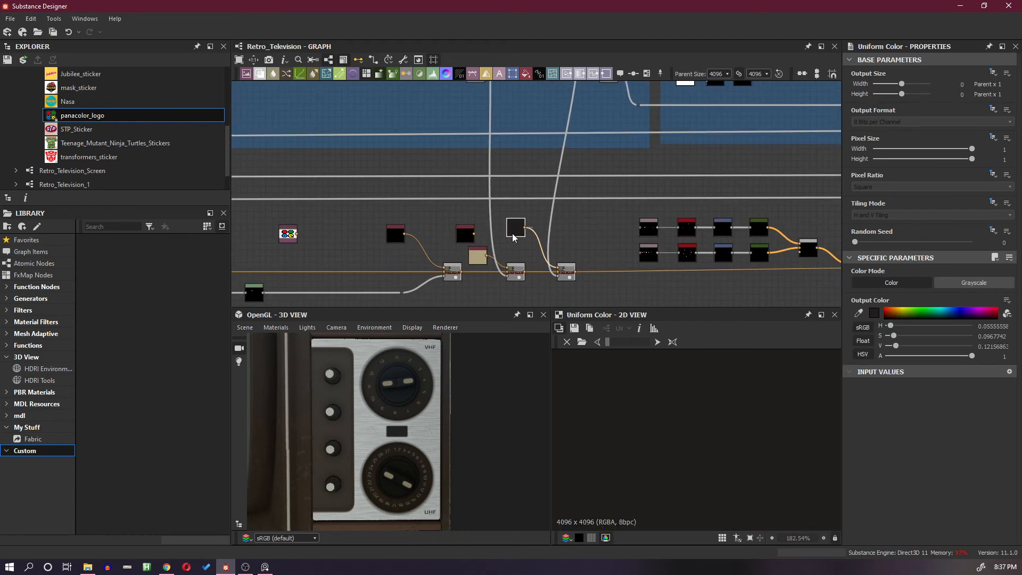
left_click(566, 275)
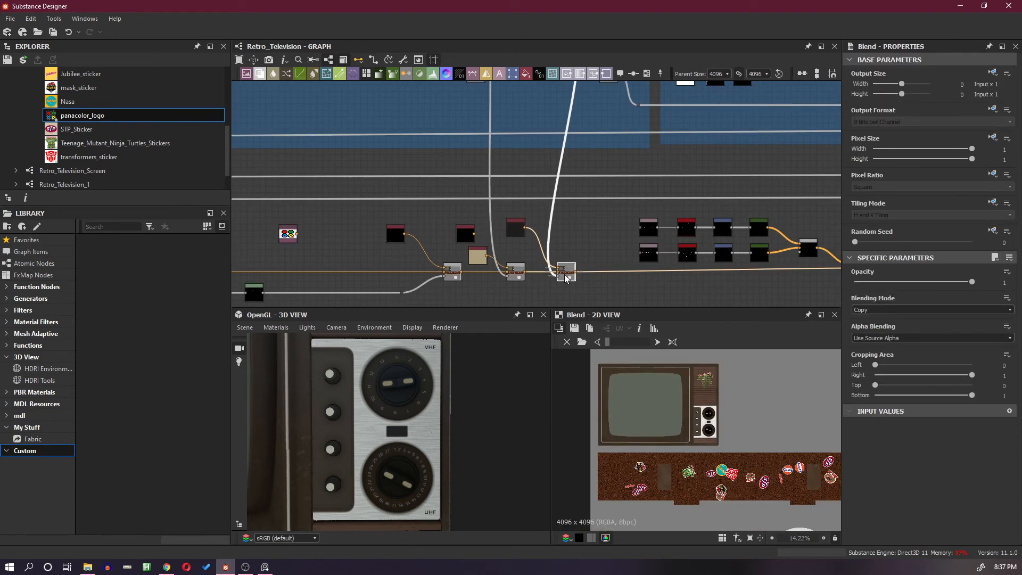
scroll(688, 417, "up", 6)
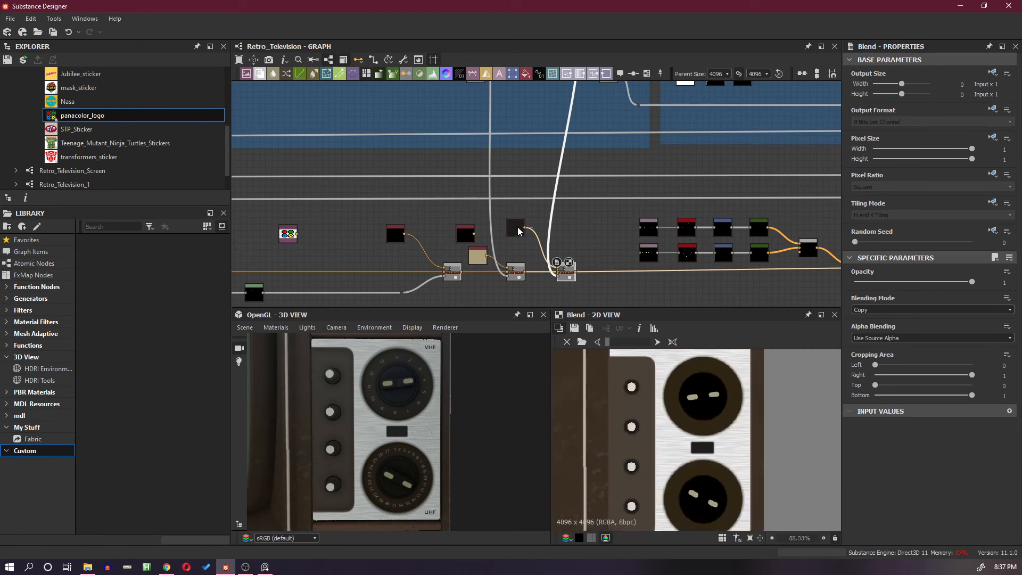
scroll(714, 452, "up", 2)
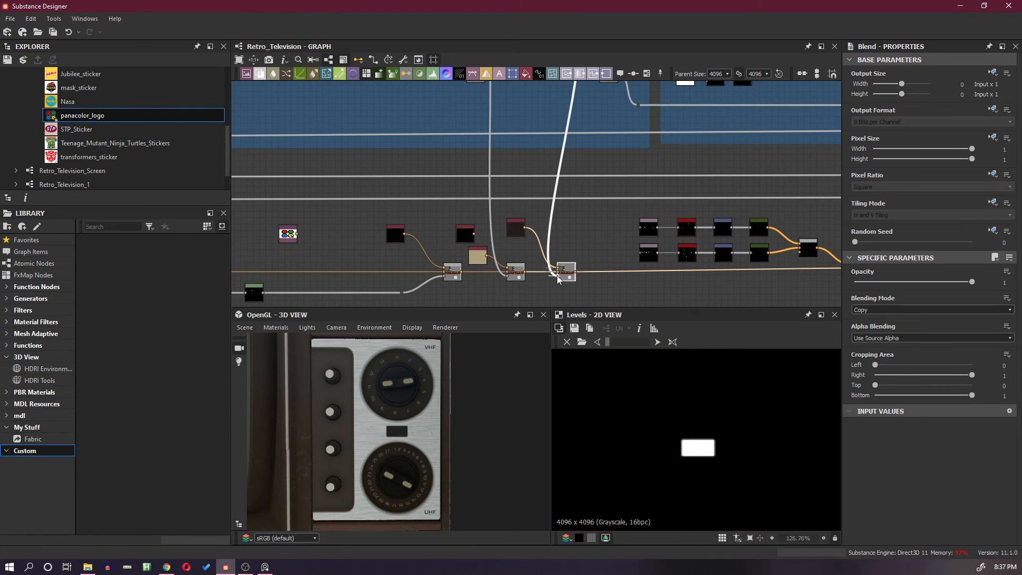
left_click(516, 231)
left_click(565, 271)
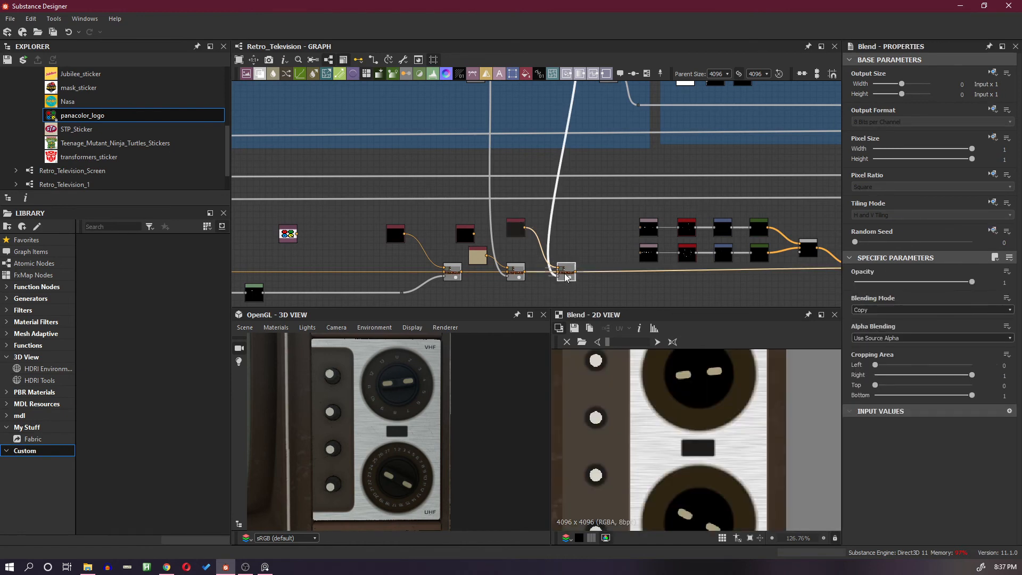
Set the Uniform Color node feeding the rectangle's blend to black (#000000) and move it slightly closer to the blend.
scroll(553, 255, "up", 2)
left_click(498, 220)
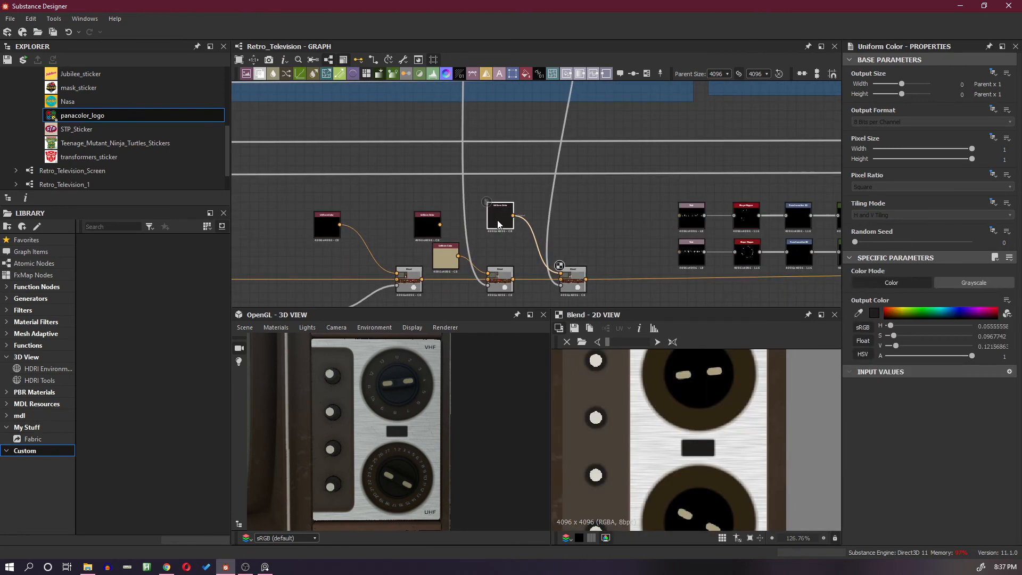
left_click(874, 314)
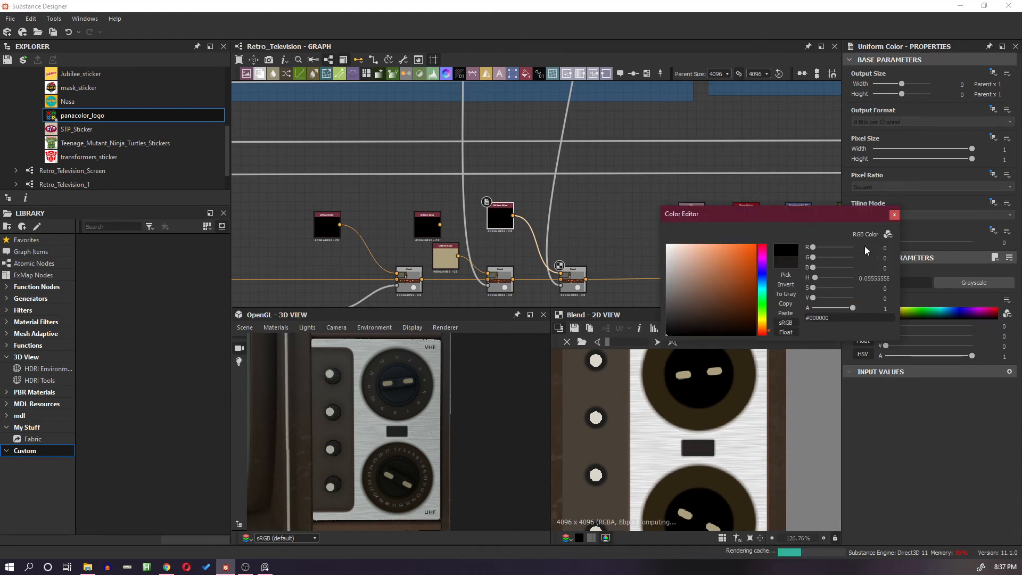
left_click(894, 214)
left_click_drag(504, 228, 499, 245)
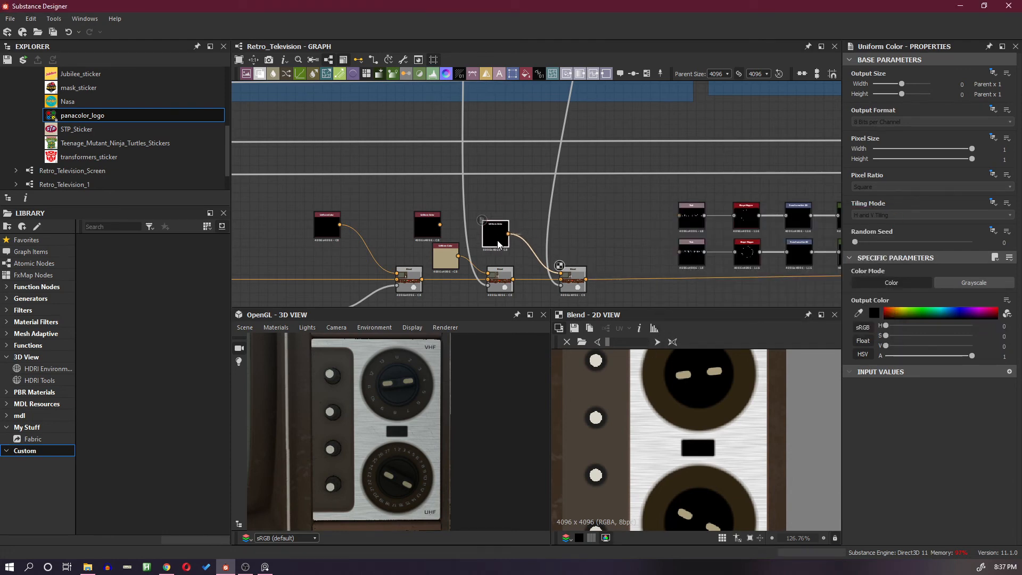
Insert a Blend node between the black Uniform Color and the rectangle's blend, and dock the color node to it.
left_click(517, 204)
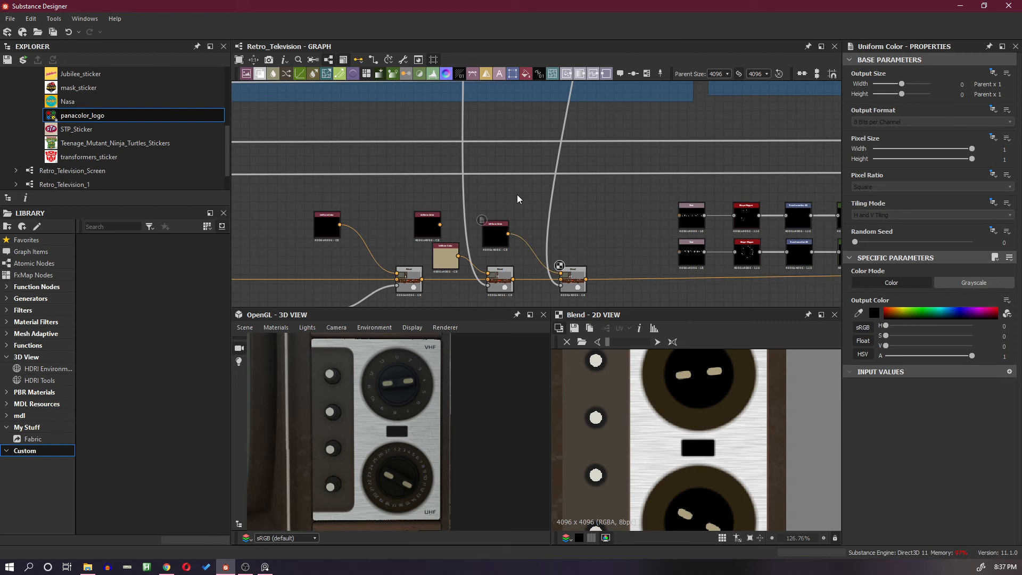
right_click(517, 199)
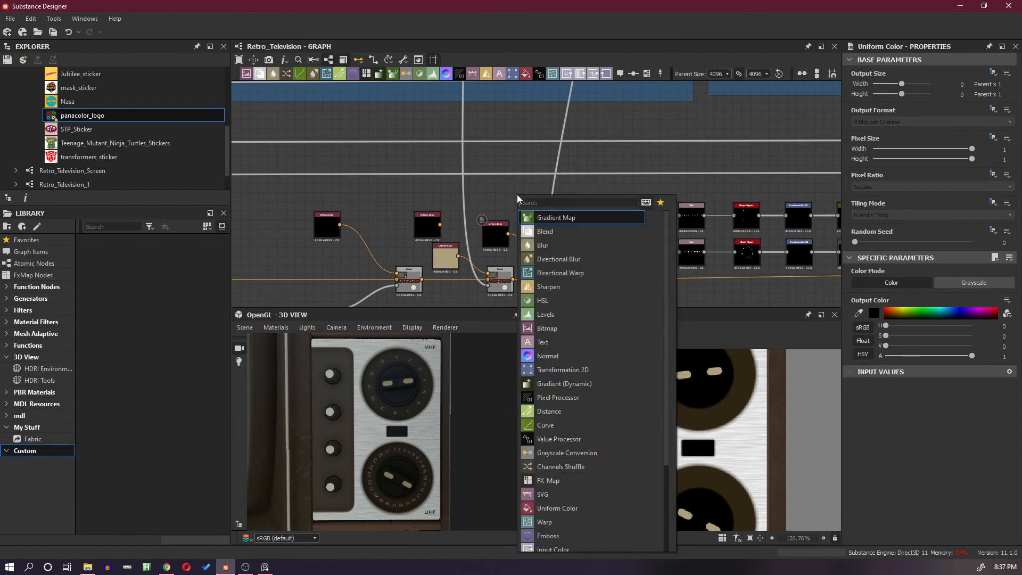
left_click(556, 229)
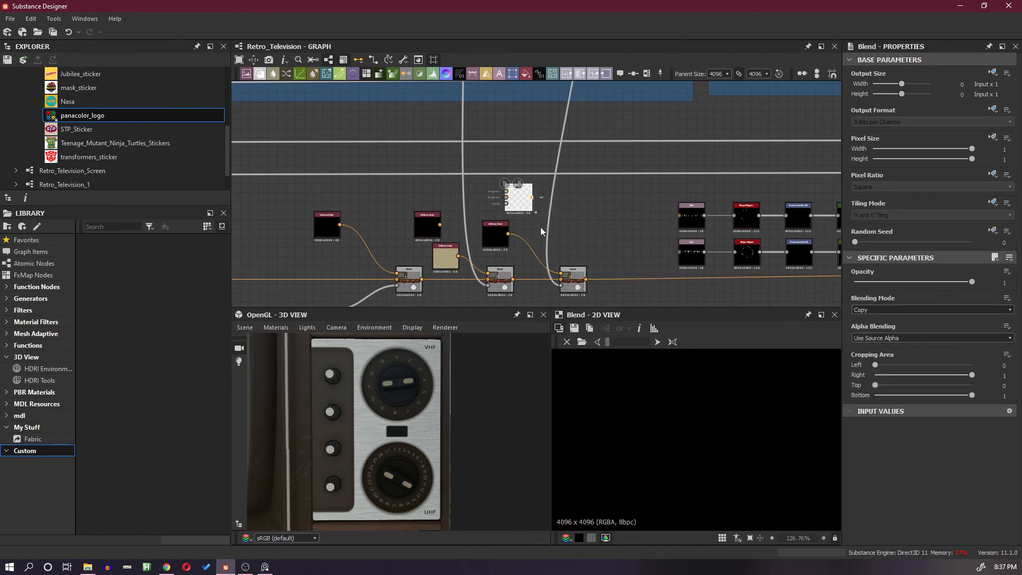
left_click_drag(527, 204, 518, 242)
left_click(494, 235)
key("d")
scroll(510, 233, "up", 2)
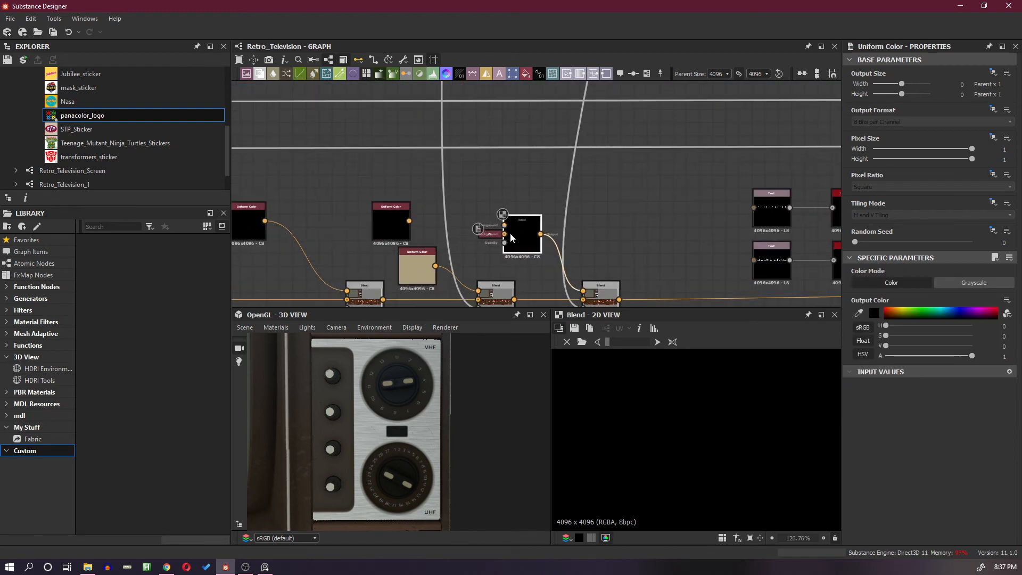
Check the unconnected black Uniform Color node beside the beige one and delete it from the graph.
left_click(391, 224)
scroll(389, 225, "down", 3)
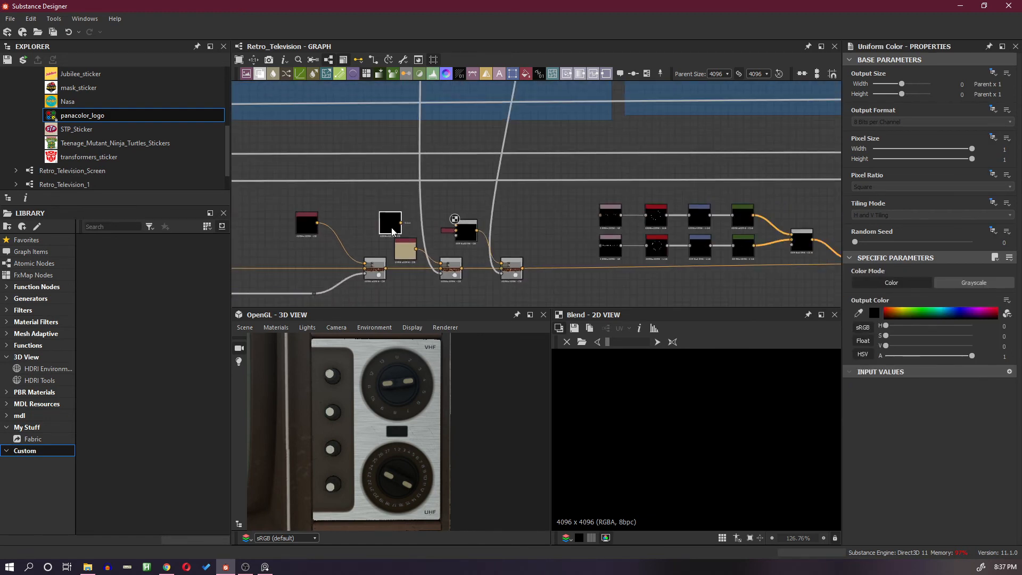
double_click(389, 224)
scroll(390, 225, "up", 4)
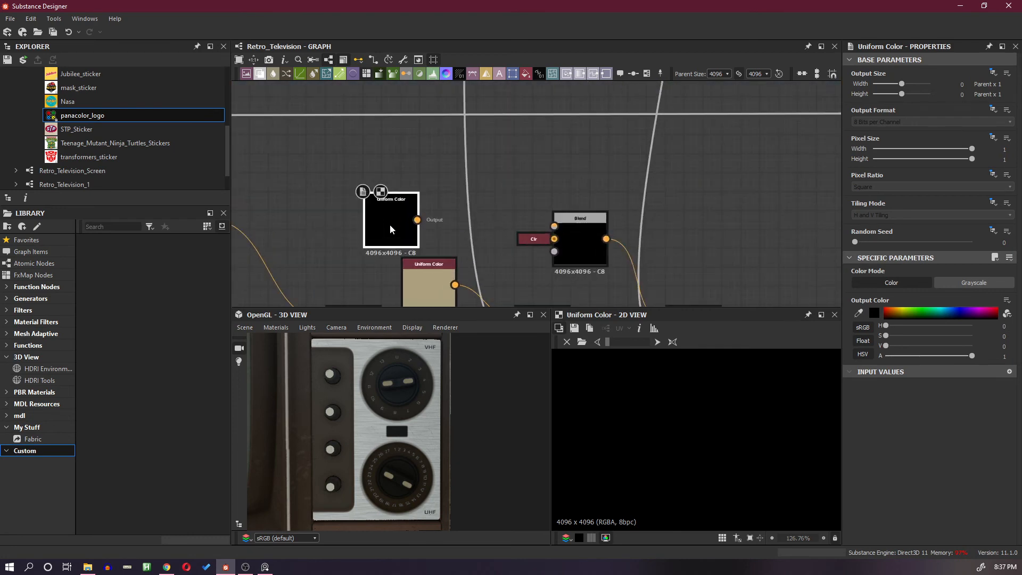
scroll(390, 224, "up", 2)
left_click(585, 249)
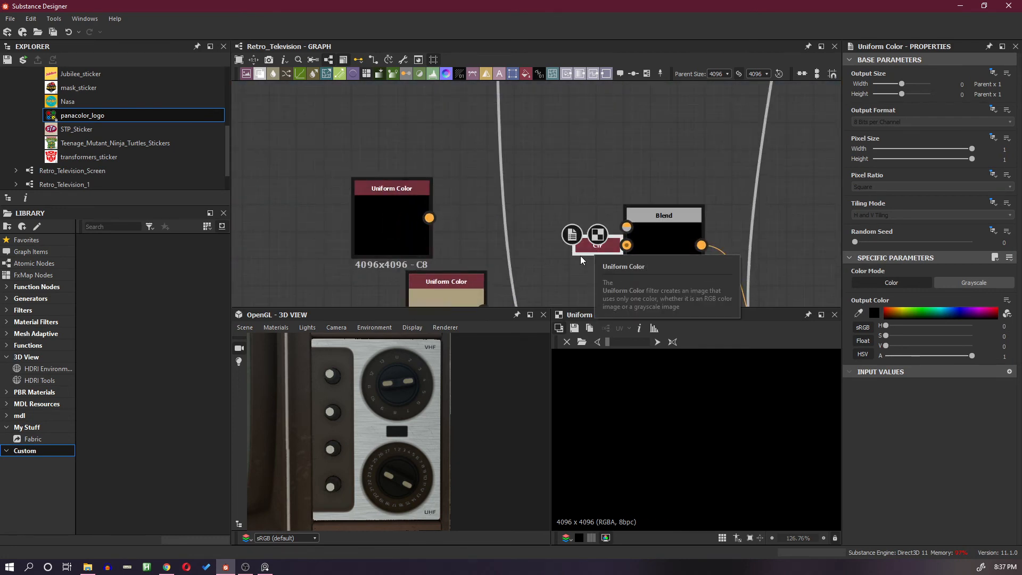
left_click(417, 229)
scroll(415, 228, "down", 1)
scroll(415, 229, "down", 5)
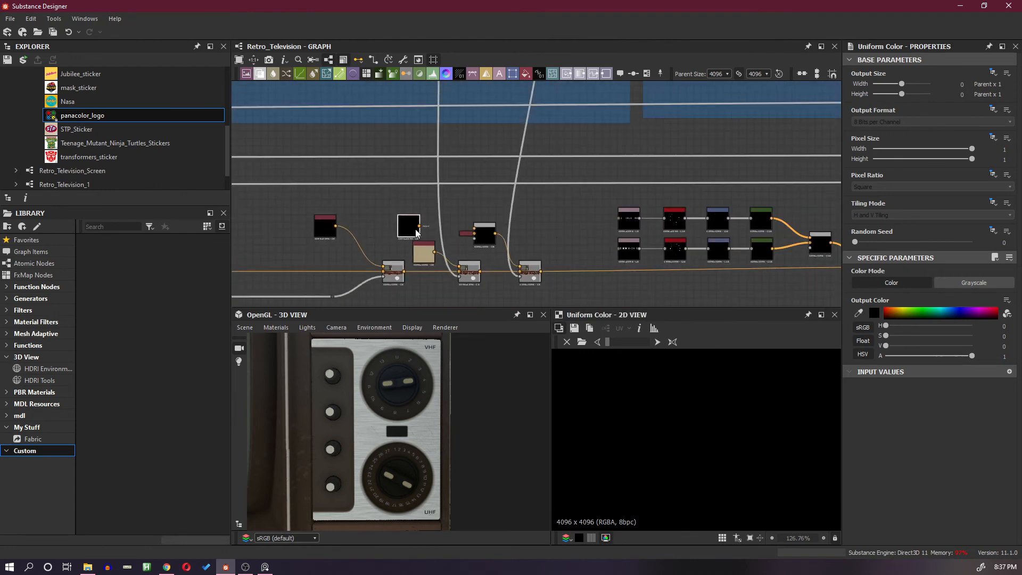
key("Delete")
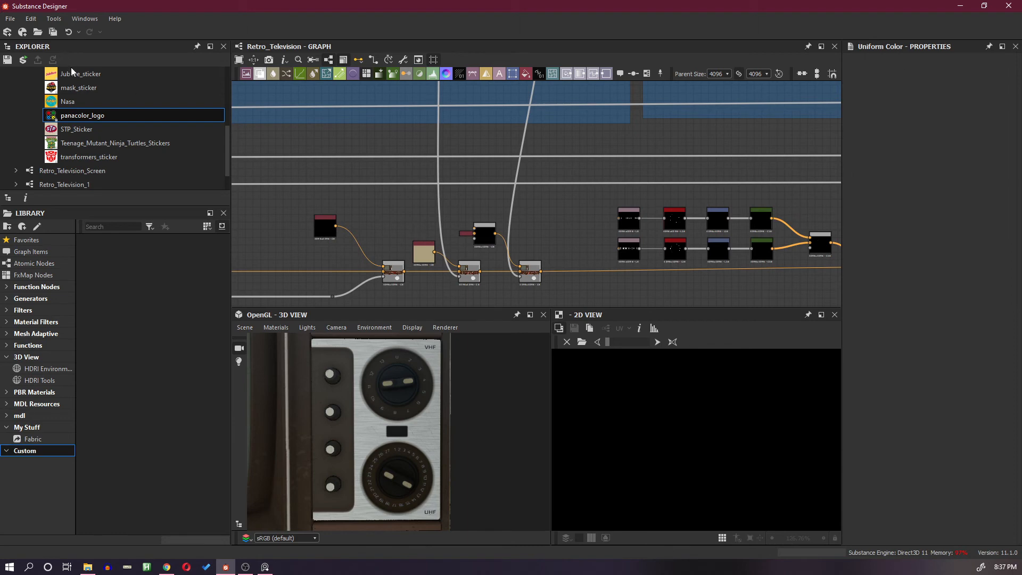
Place the panacolor_logo bitmap node above the new Blend node and connect it to the blend's foreground input.
left_click_drag(83, 115, 463, 212)
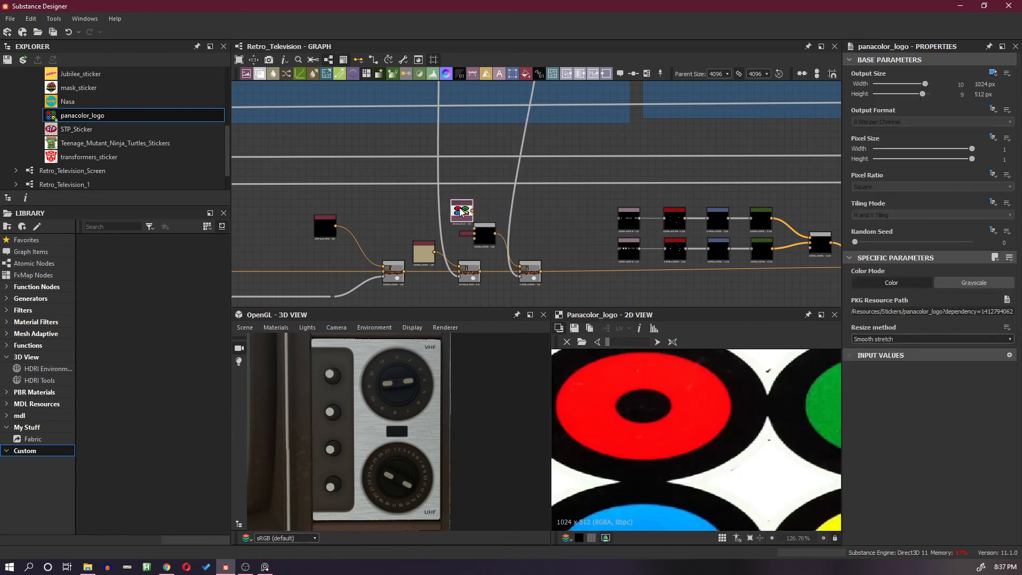
scroll(462, 212, "up", 5)
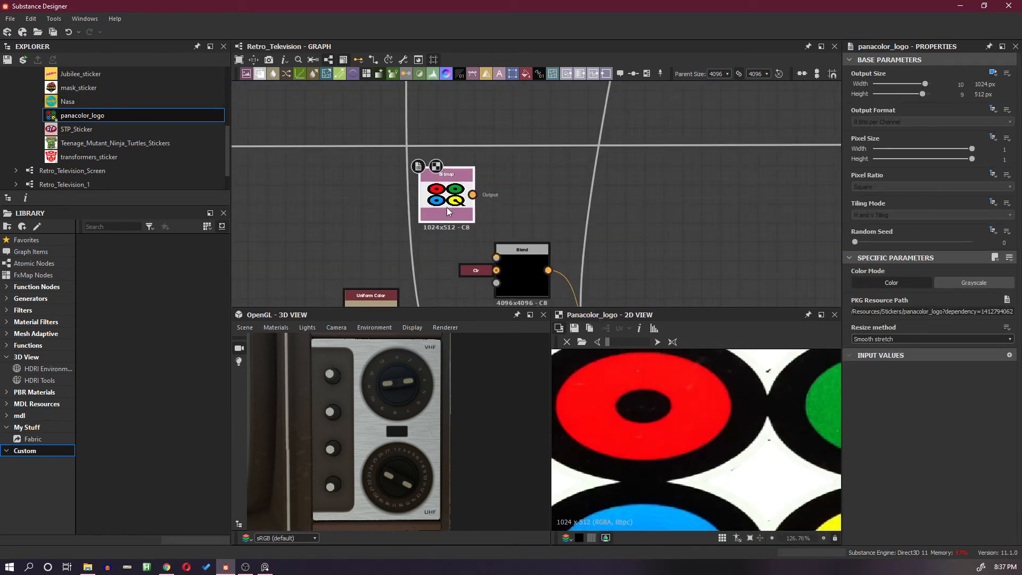
left_click_drag(473, 194, 496, 257)
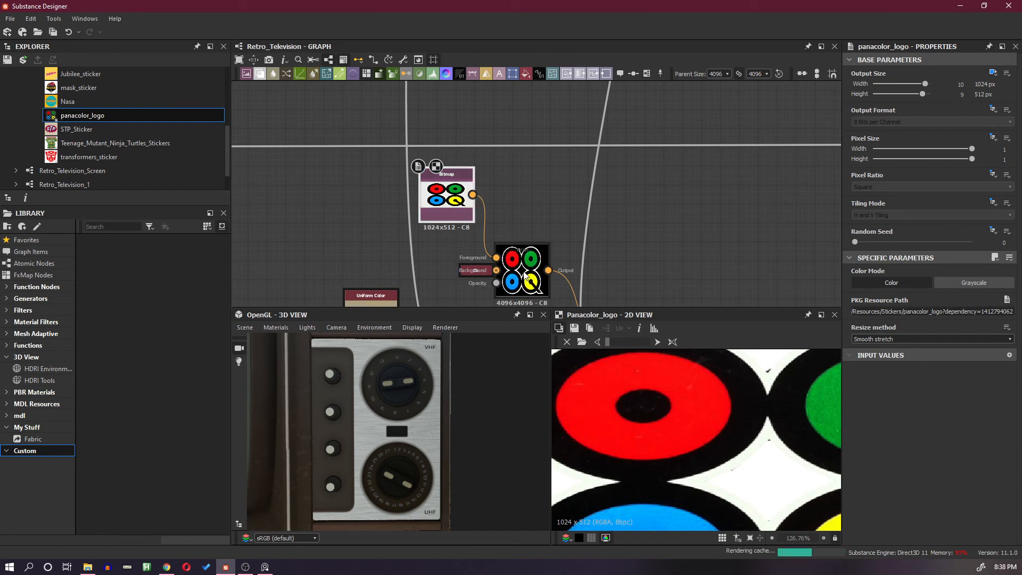
Set the logo blend's blending mode to Add (Linear Dodge) and view the whole blended image.
left_click(525, 275)
left_click(896, 308)
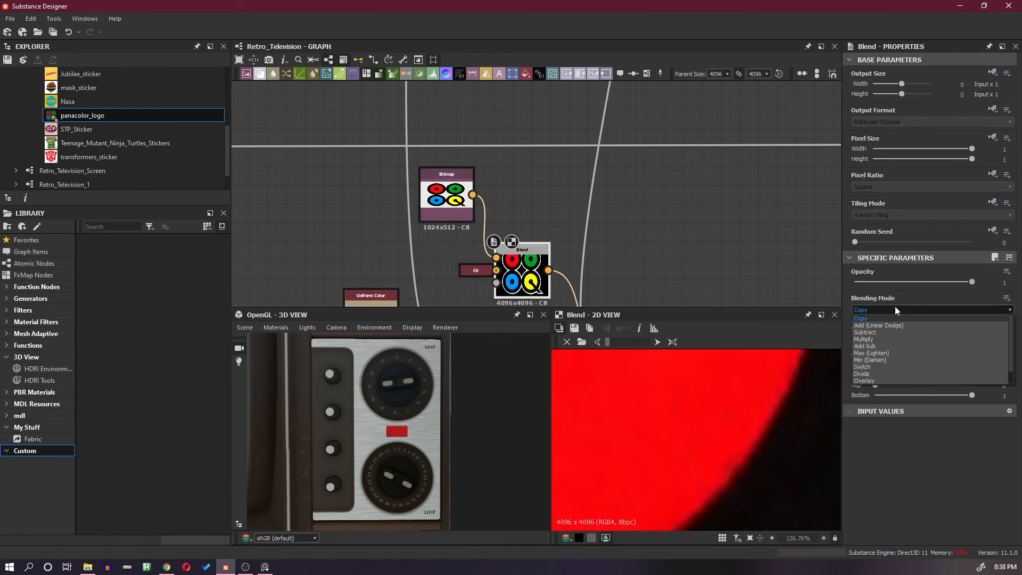
left_click(894, 329)
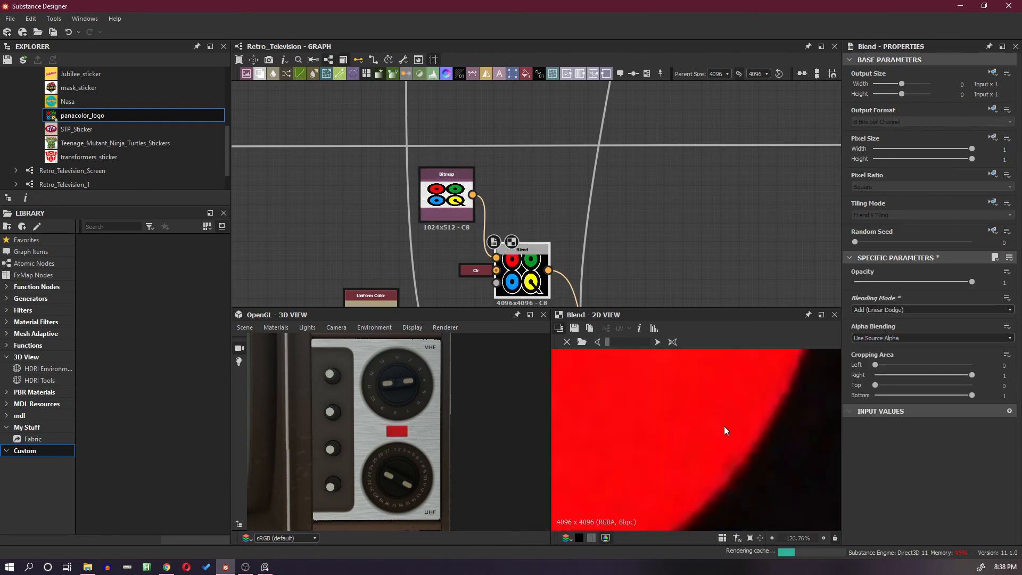
scroll(725, 420, "down", 10)
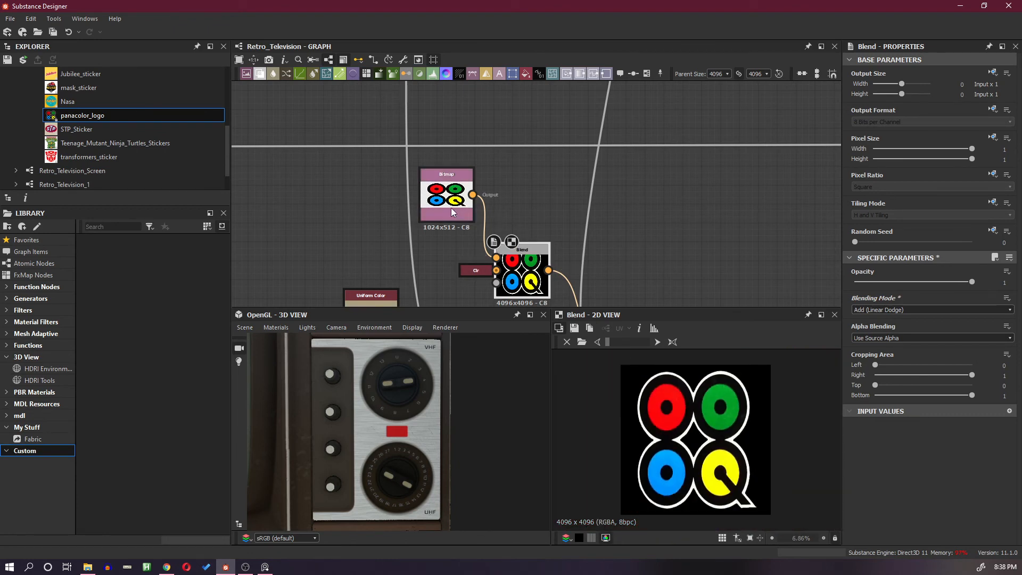
Insert a Transformation 2D node between the logo bitmap and the blend, and set its tiling mode to No Tiling.
left_click_drag(451, 208, 330, 206)
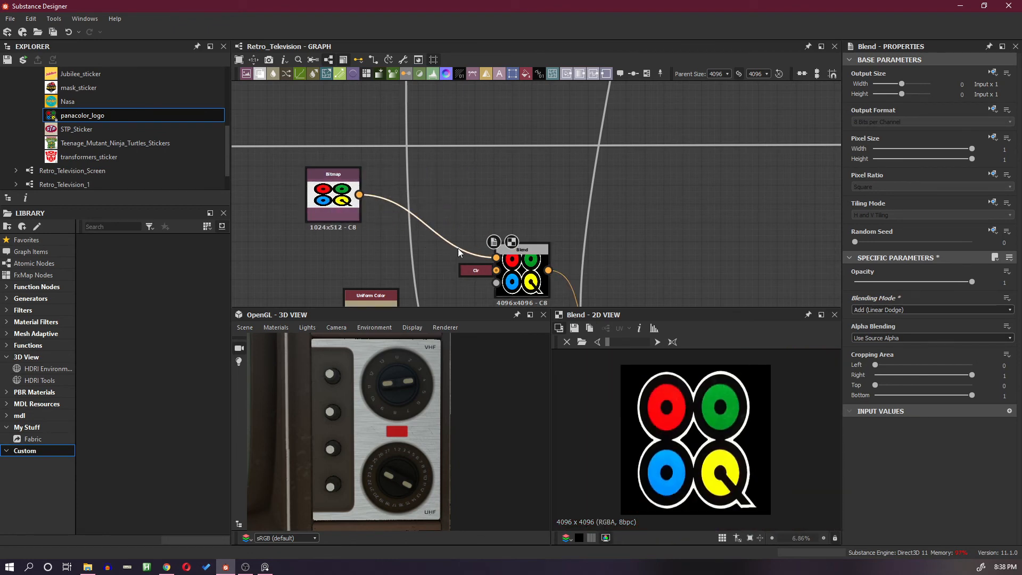
left_click(512, 79)
left_click_drag(441, 229, 449, 209)
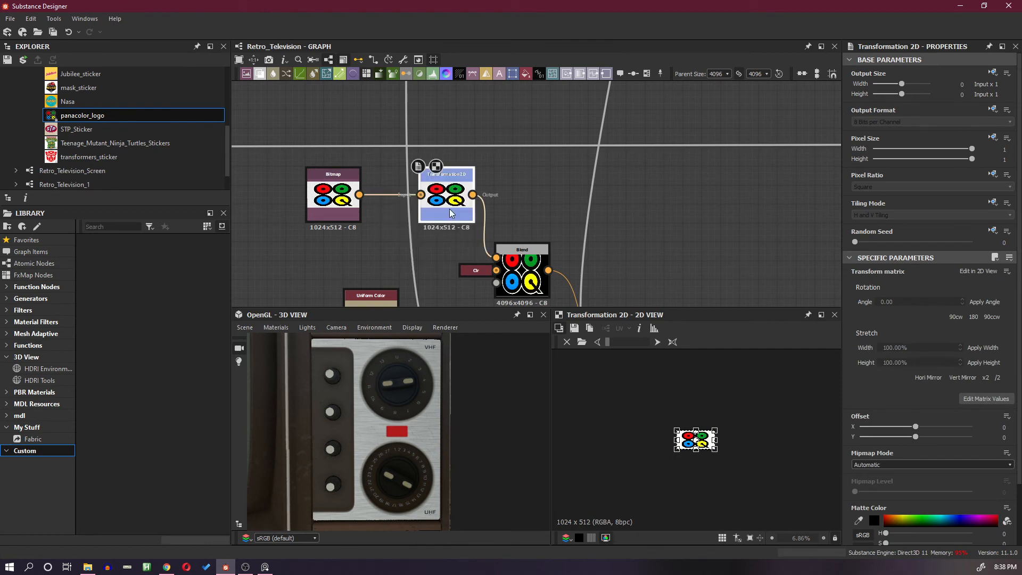
left_click(994, 204)
left_click(942, 225)
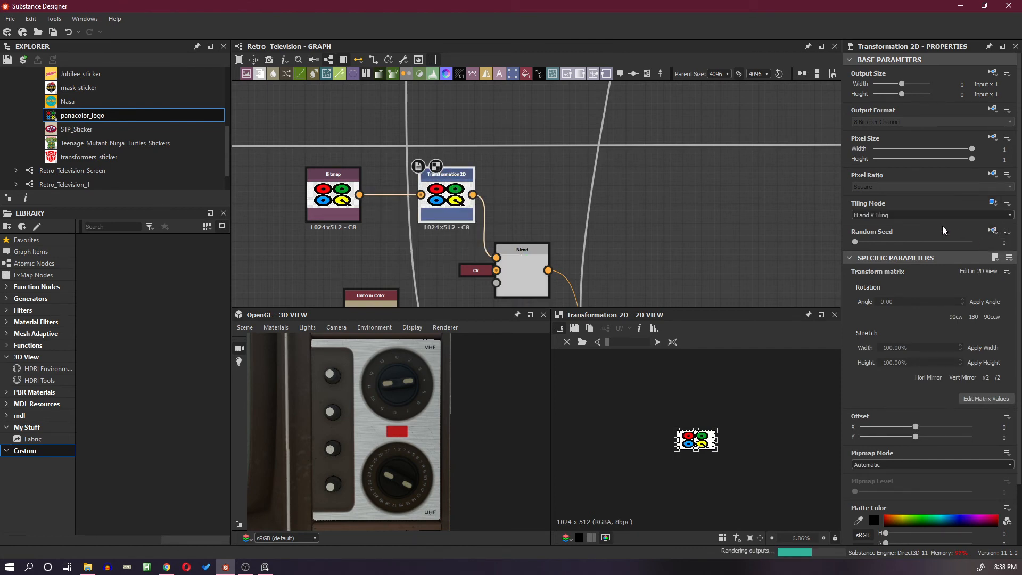
left_click(921, 215)
left_click(921, 223)
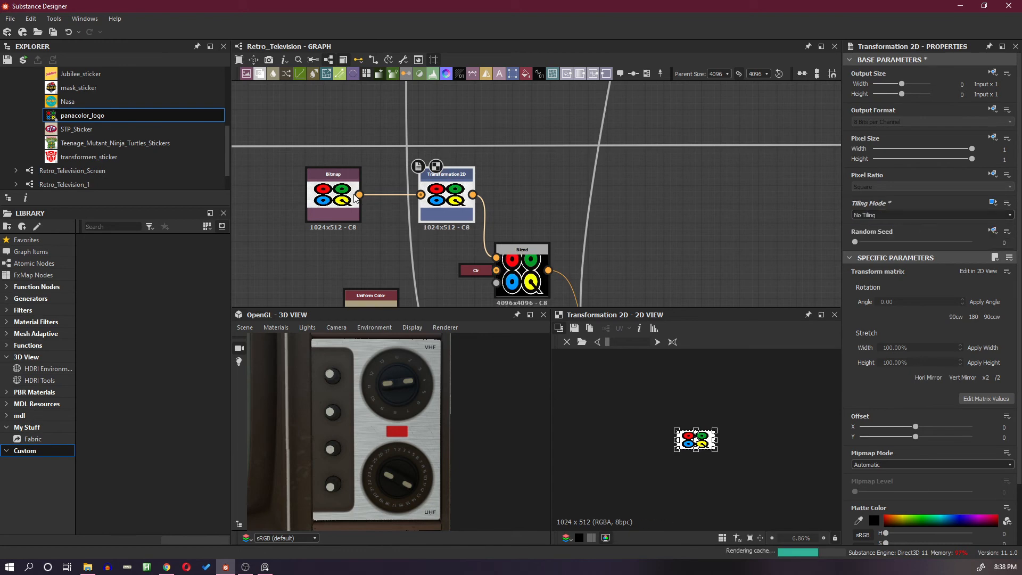
Dock the Transformation 2D node and the logo bitmap node compactly against the Blend node.
left_click_drag(422, 169, 462, 253)
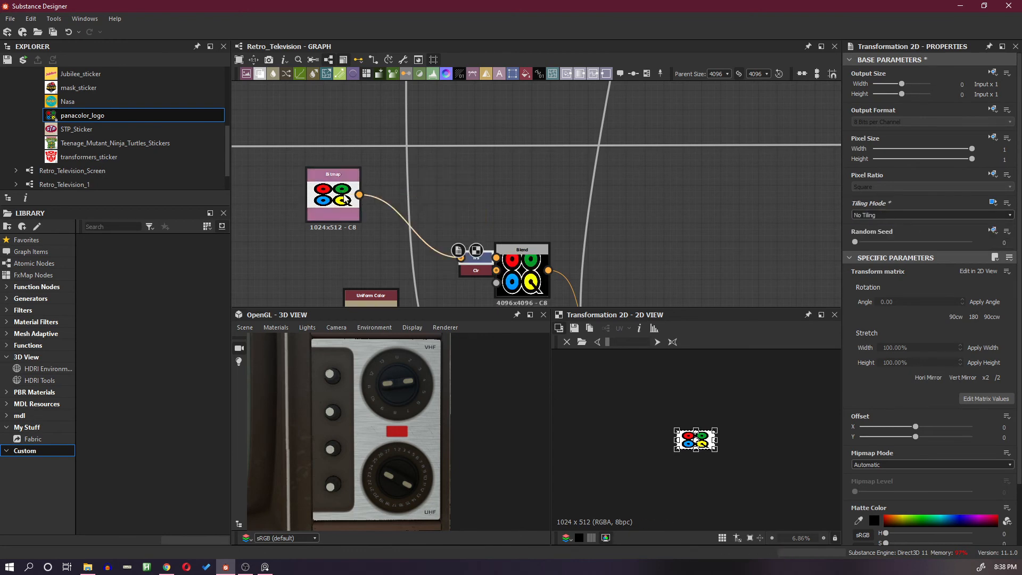
left_click(336, 208)
key("d")
Raise the opacity of the reference background image in the 2D view so it shows through the logo transform.
left_click(479, 259)
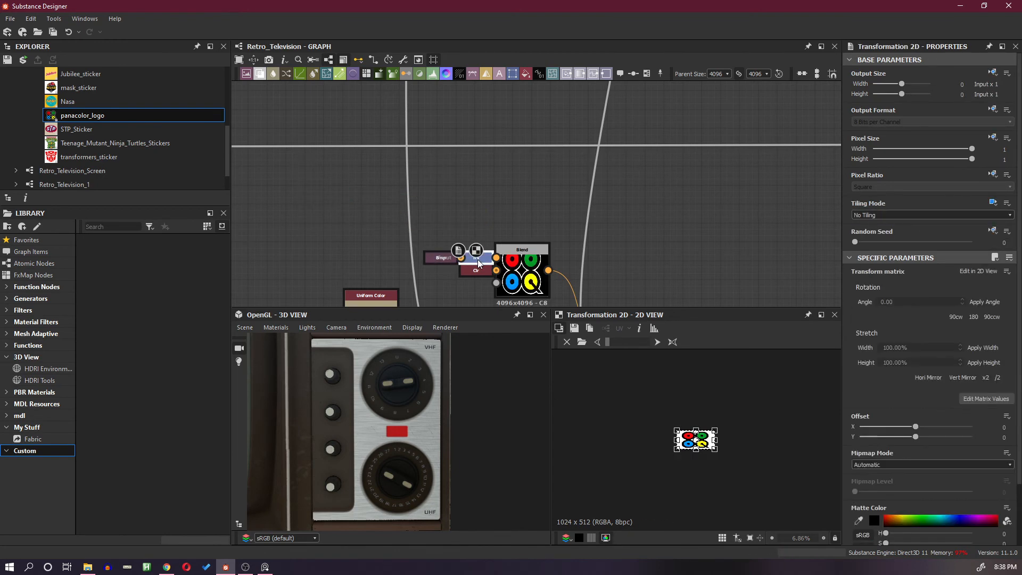
scroll(678, 464, "up", 1)
scroll(678, 464, "up", 7)
left_click_drag(608, 342, 626, 345)
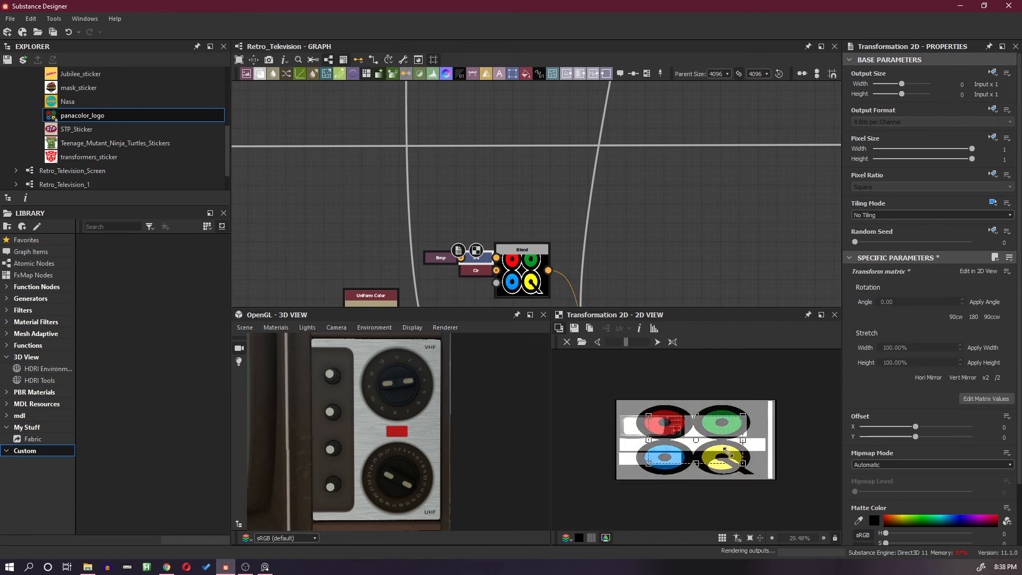
Try to scale the logo down and move it onto the small black rectangle between the two dials.
left_click_drag(776, 480, 665, 402)
scroll(668, 431, "up", 1)
scroll(674, 439, "up", 8)
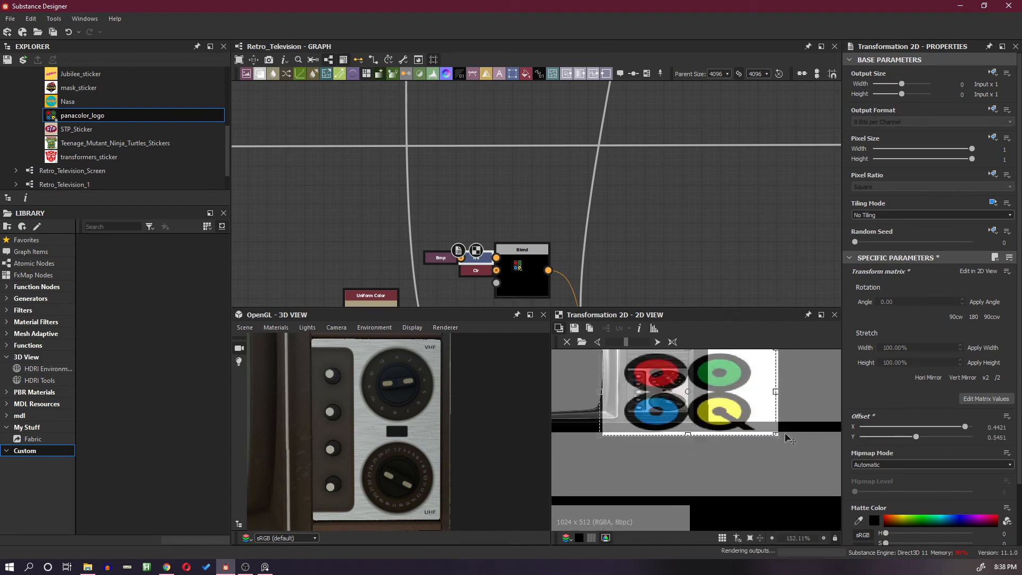
left_click_drag(776, 435, 690, 384)
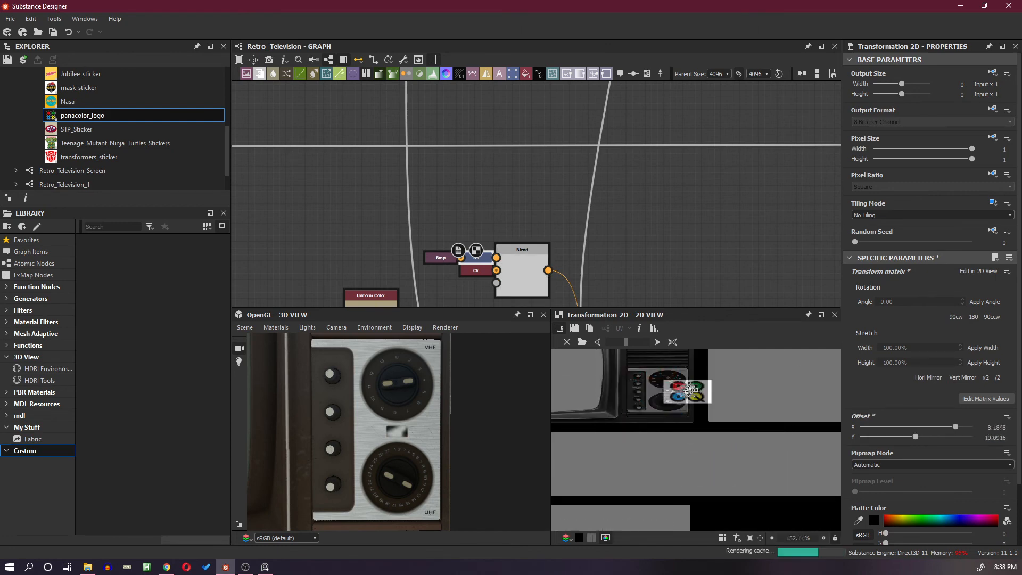
scroll(651, 377, "up", 7)
scroll(737, 414, "up", 2)
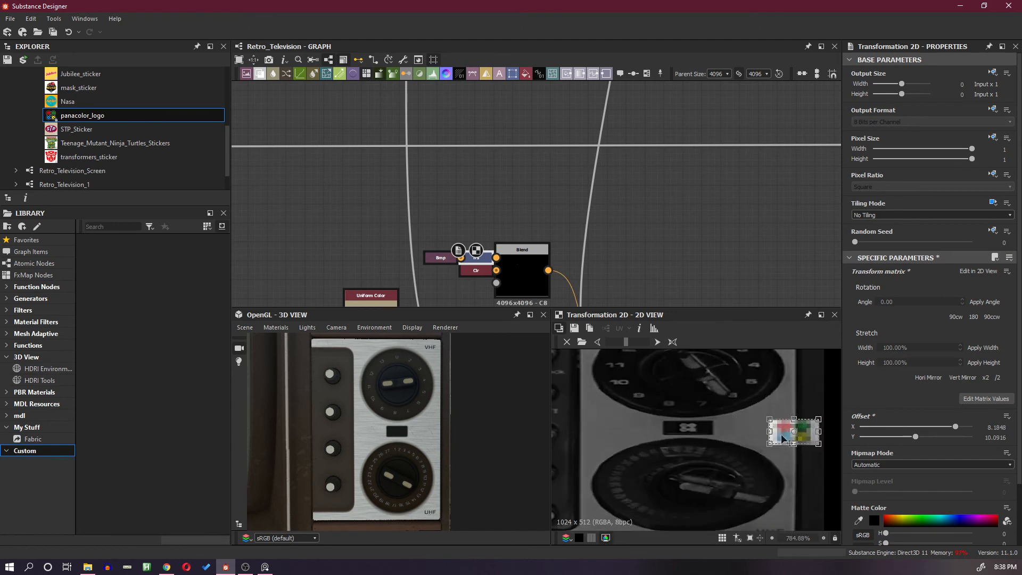
left_click_drag(787, 437, 684, 432)
Try to narrow and flatten the logo separately and centre it inside the small black rectangle.
scroll(682, 432, "up", 5)
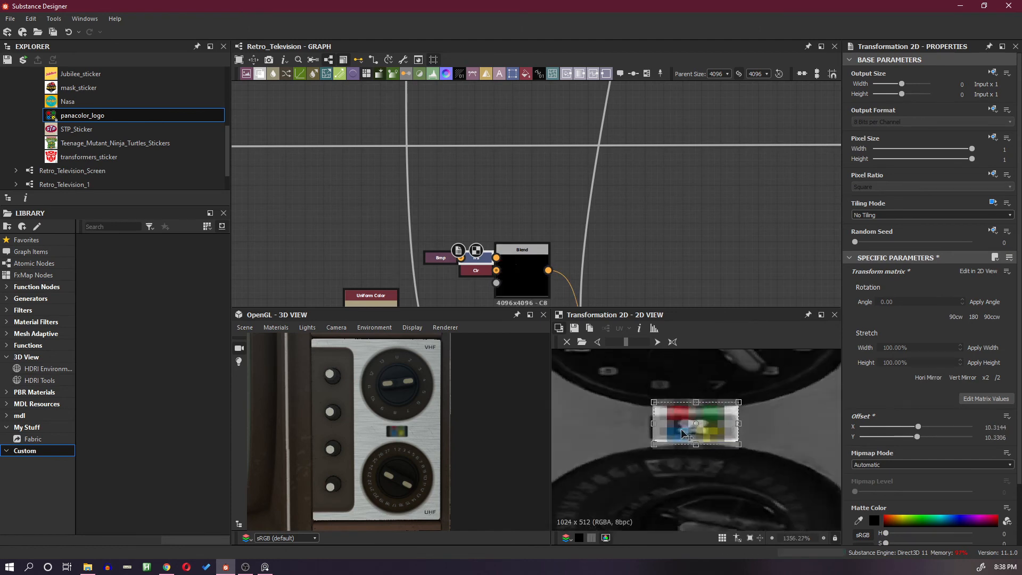
scroll(684, 432, "up", 1)
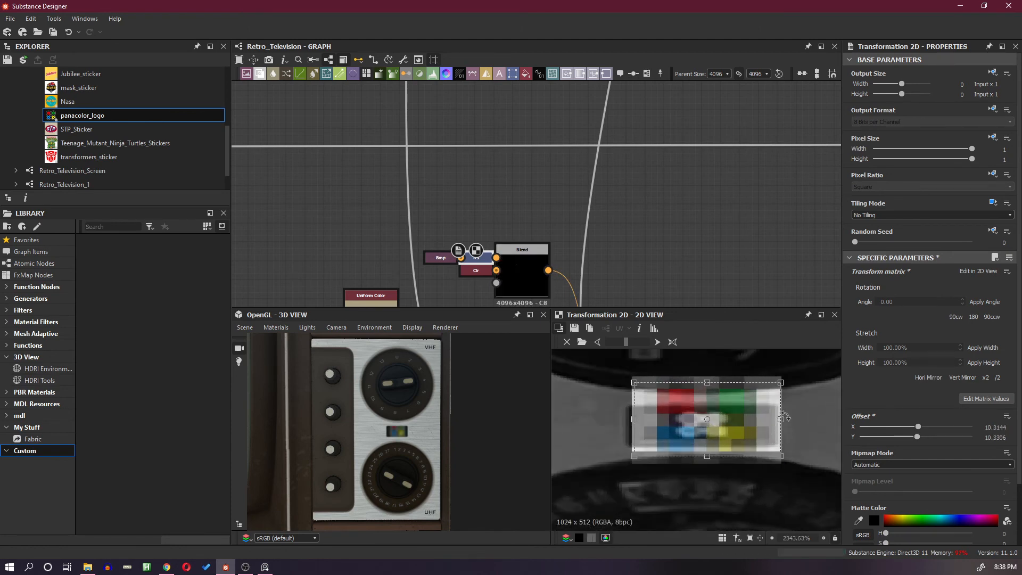
left_click_drag(781, 420, 745, 419)
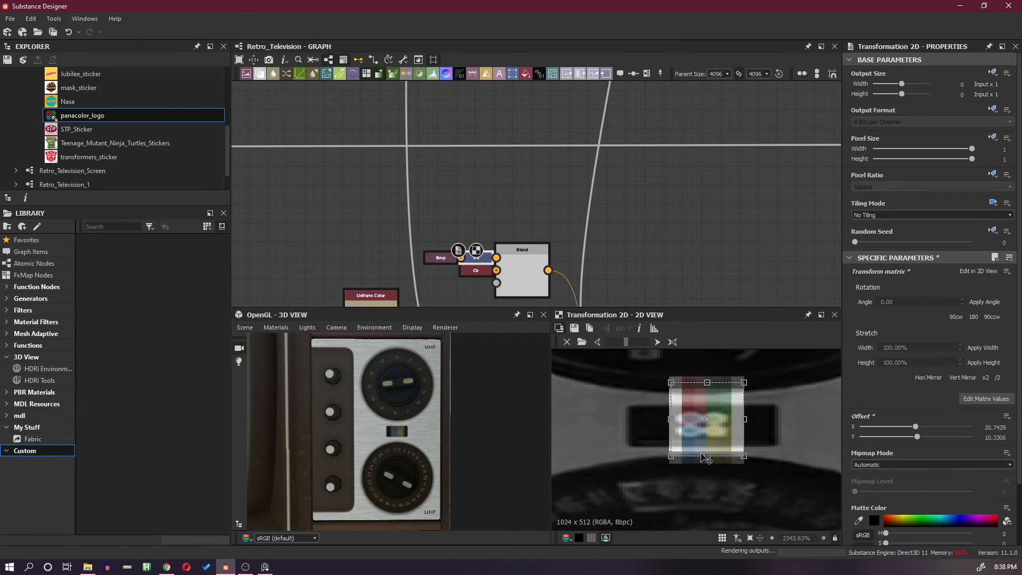
left_click_drag(707, 457, 707, 438)
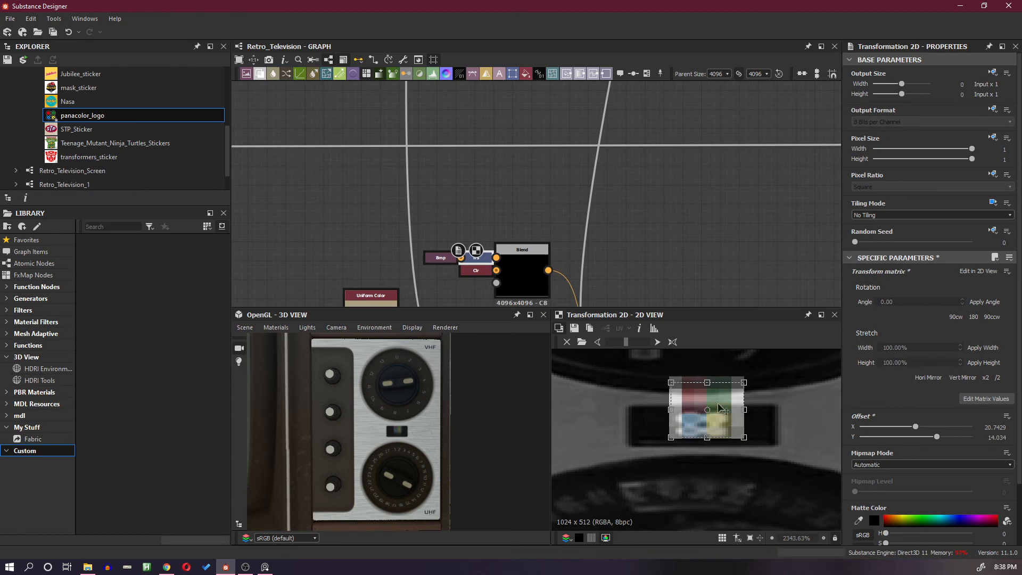
scroll(719, 408, "down", 1)
left_click_drag(727, 408, 722, 420)
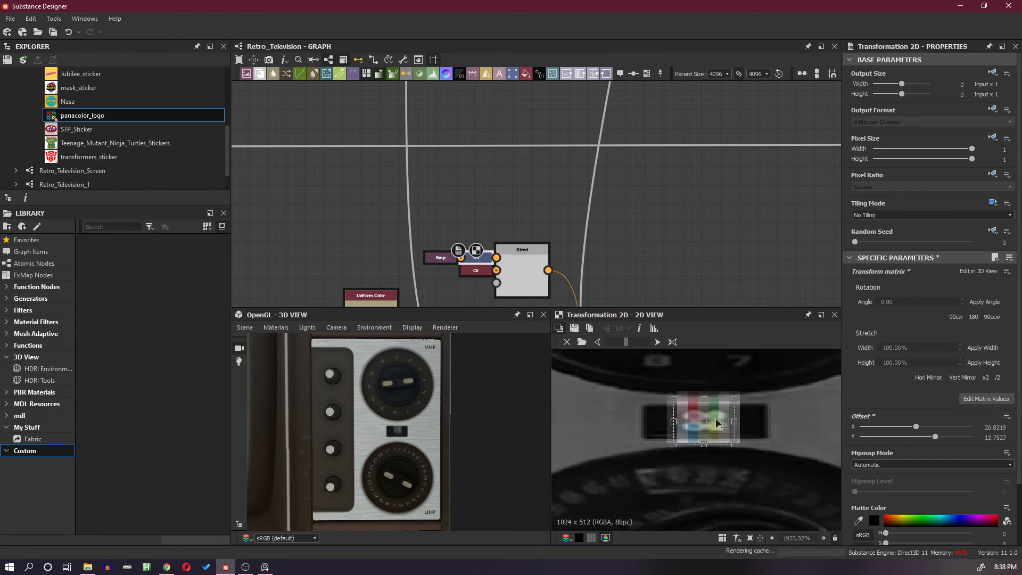
scroll(718, 419, "up", 2)
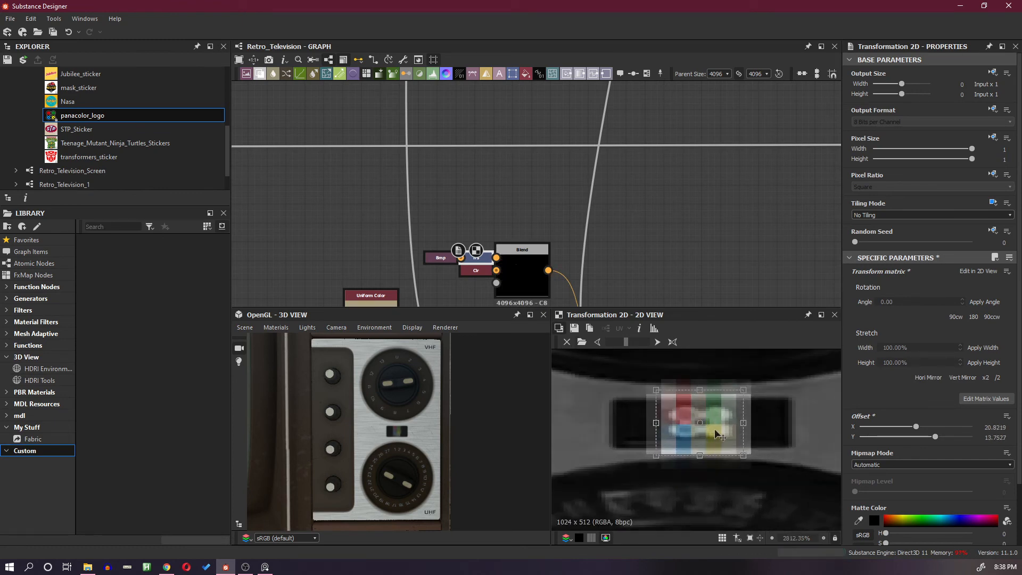
Undo the logo's scaling and placement changes in the Transformation 2D node.
scroll(713, 404, "down", 10)
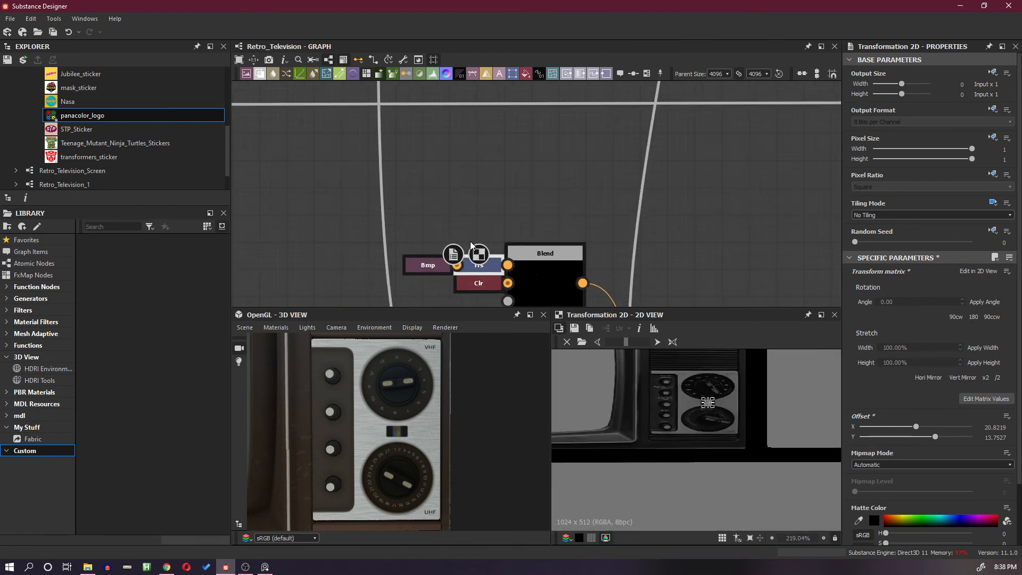
scroll(475, 251, "down", 2)
scroll(709, 430, "down", 5)
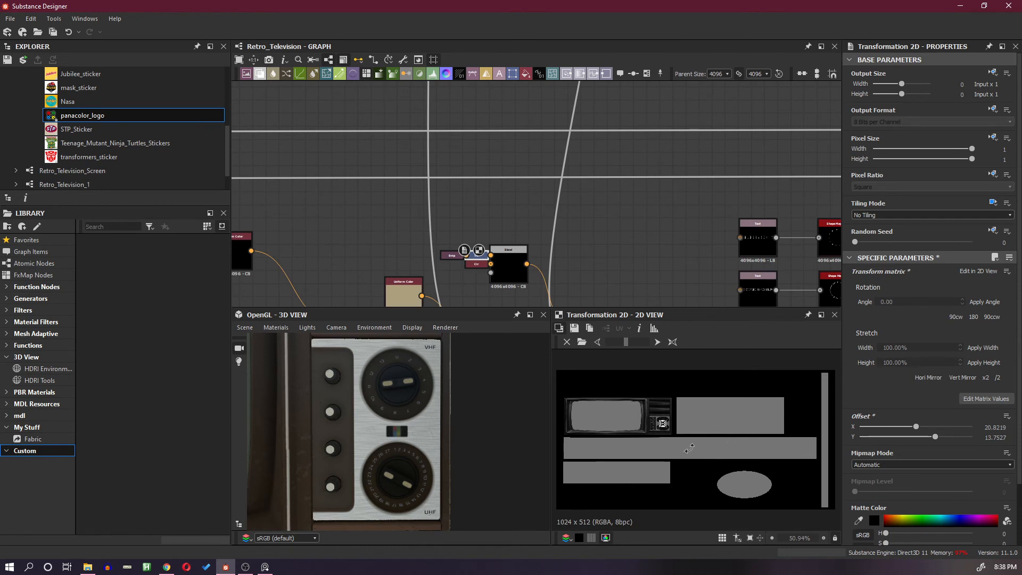
key("ctrl+z")
key("ctrl+z")
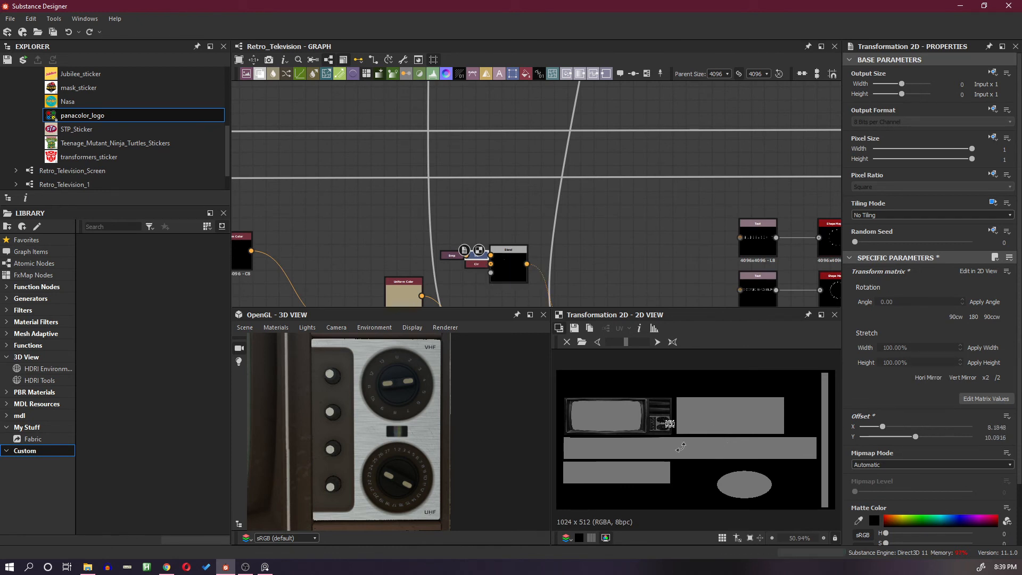
key("ctrl+z")
Undock the panacolor_logo bitmap node from the Transformation 2D node and show the transformation in the 2D view.
scroll(456, 251, "up", 1)
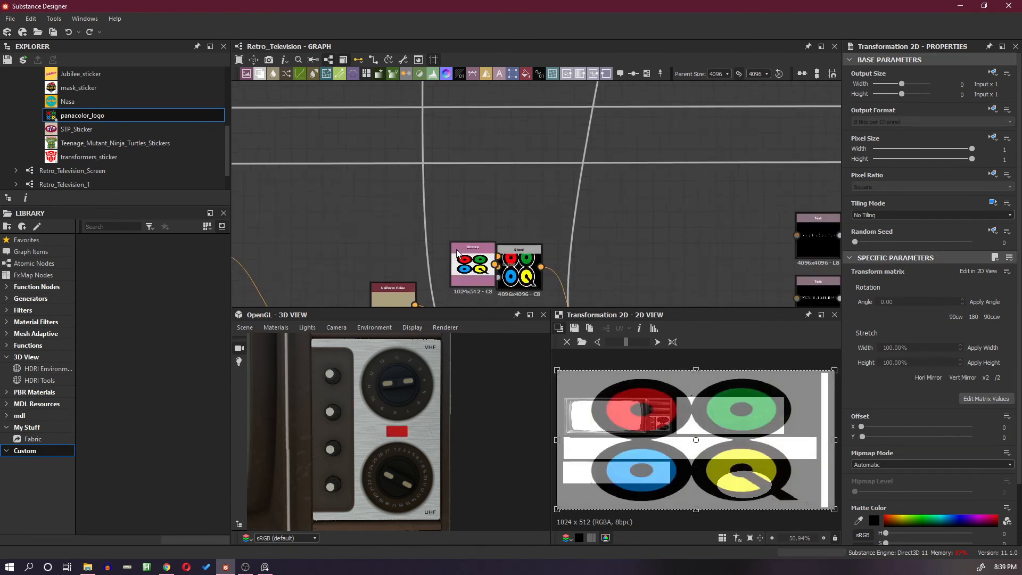
left_click_drag(457, 254, 347, 226)
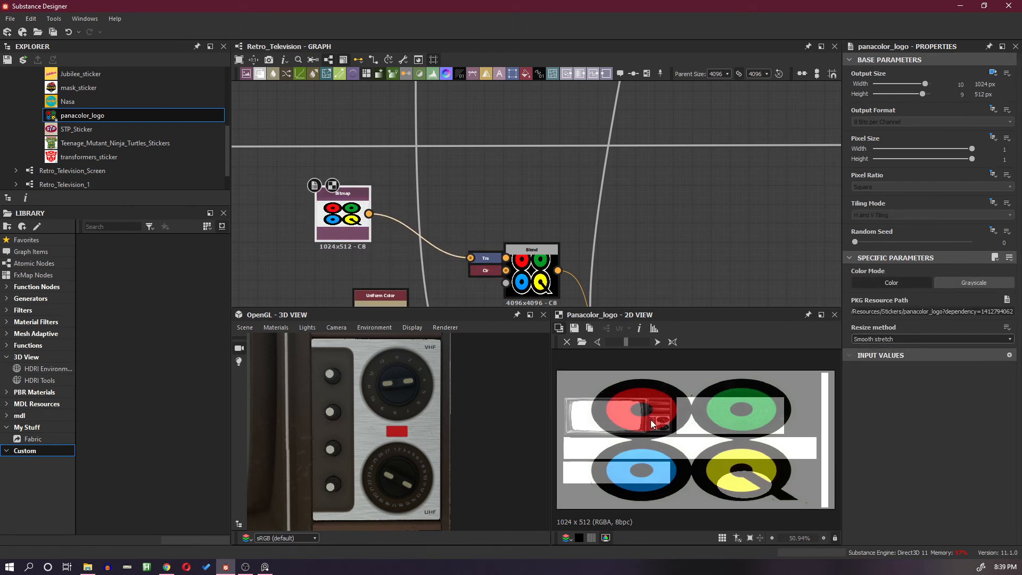
double_click(486, 264)
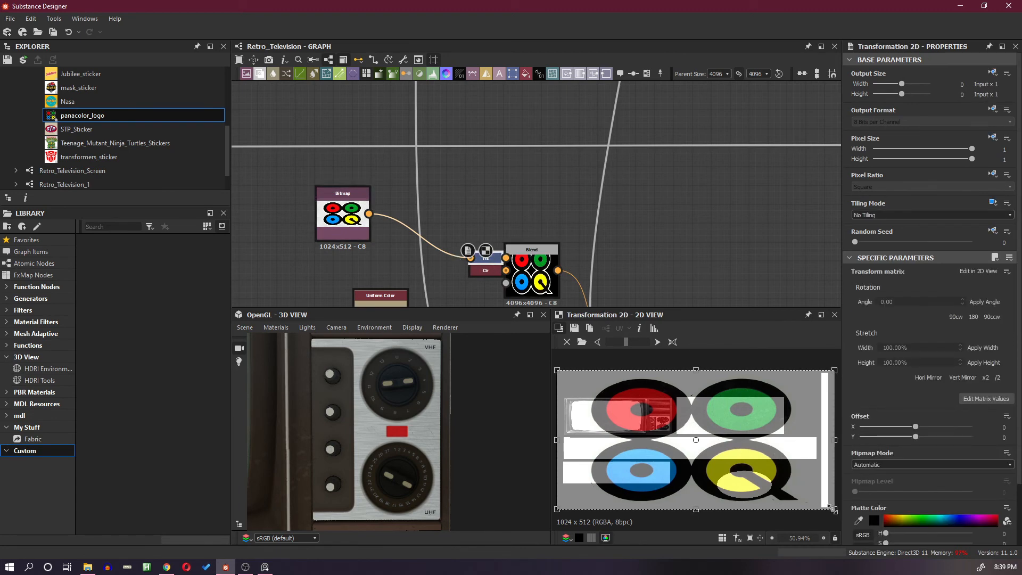
Scale the logo down around the small black rectangle and narrow its width slightly on the control plate.
left_click_drag(834, 510, 673, 426)
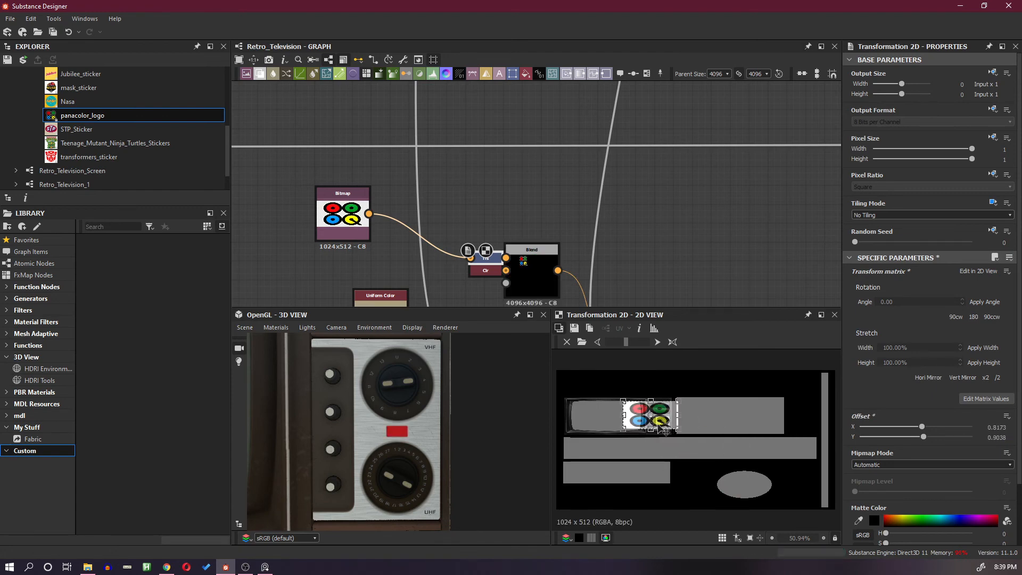
scroll(652, 426, "up", 3)
scroll(651, 423, "up", 5)
scroll(694, 421, "down", 2)
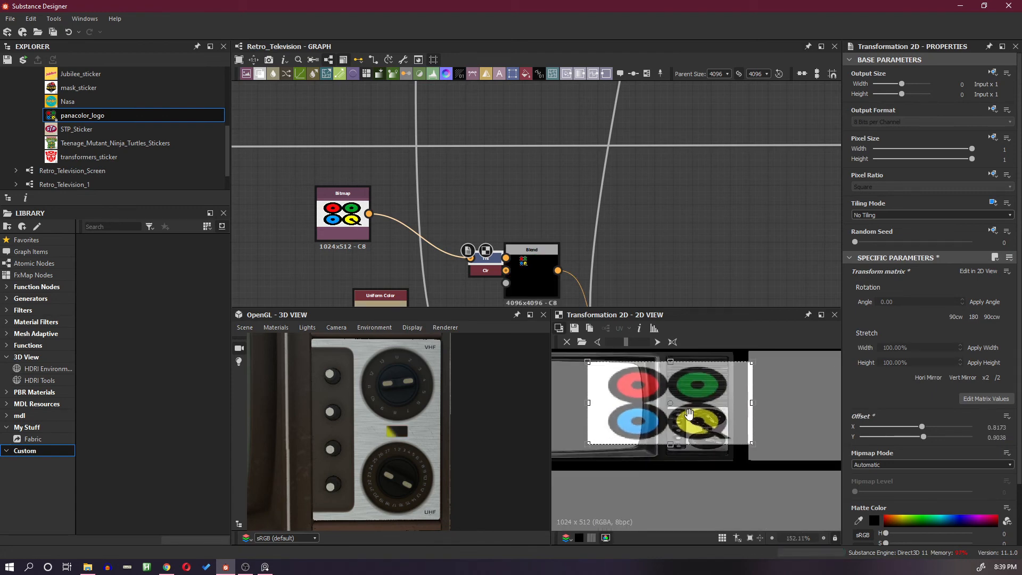
middle_click_drag(683, 407, 711, 427)
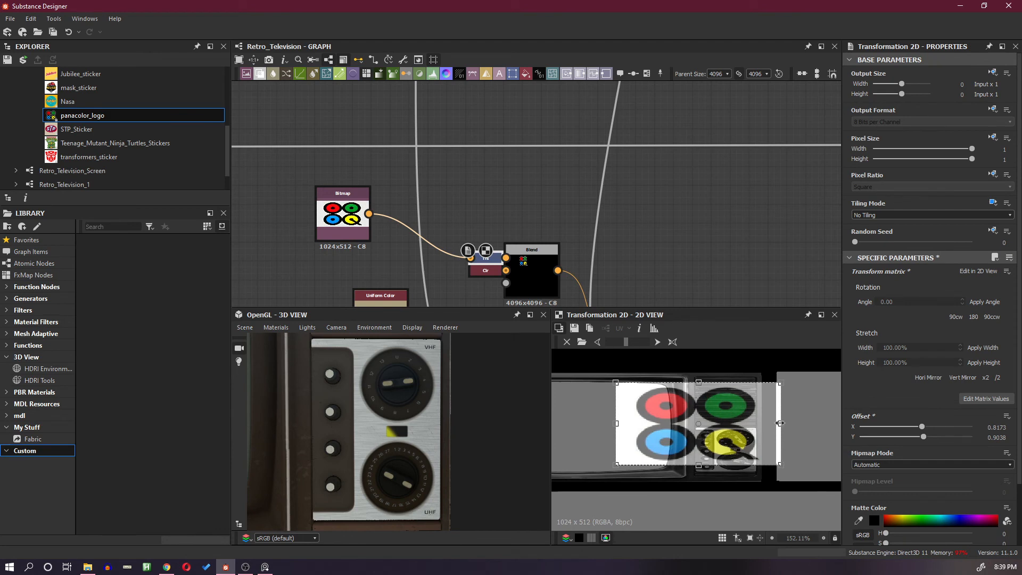
left_click_drag(780, 423, 765, 423)
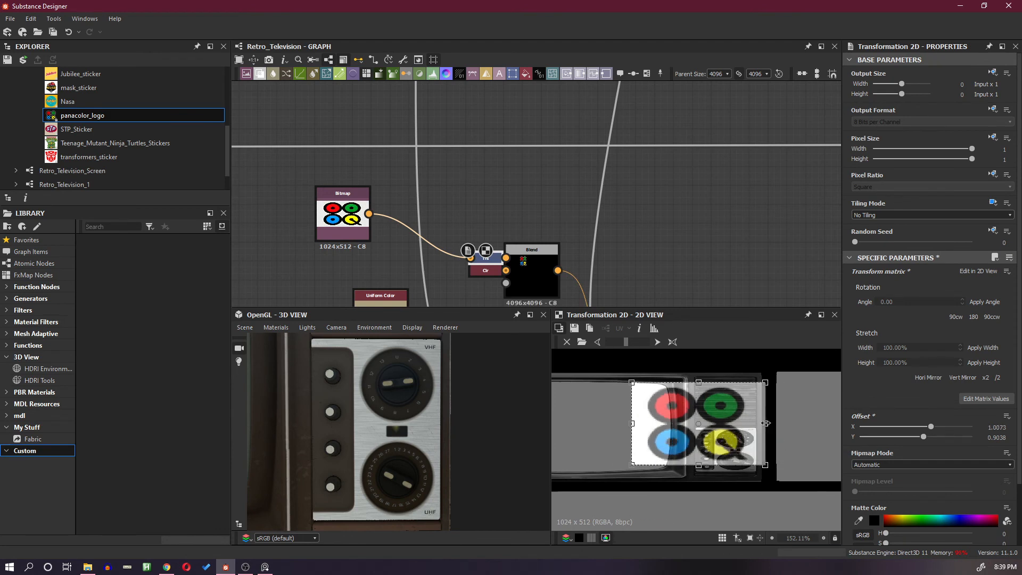
Shrink the logo symmetrically around its centre until it spans the gap between the VHF and UHF dials.
left_click_drag(766, 466, 828, 506)
scroll(707, 434, "up", 3)
scroll(705, 424, "up", 3)
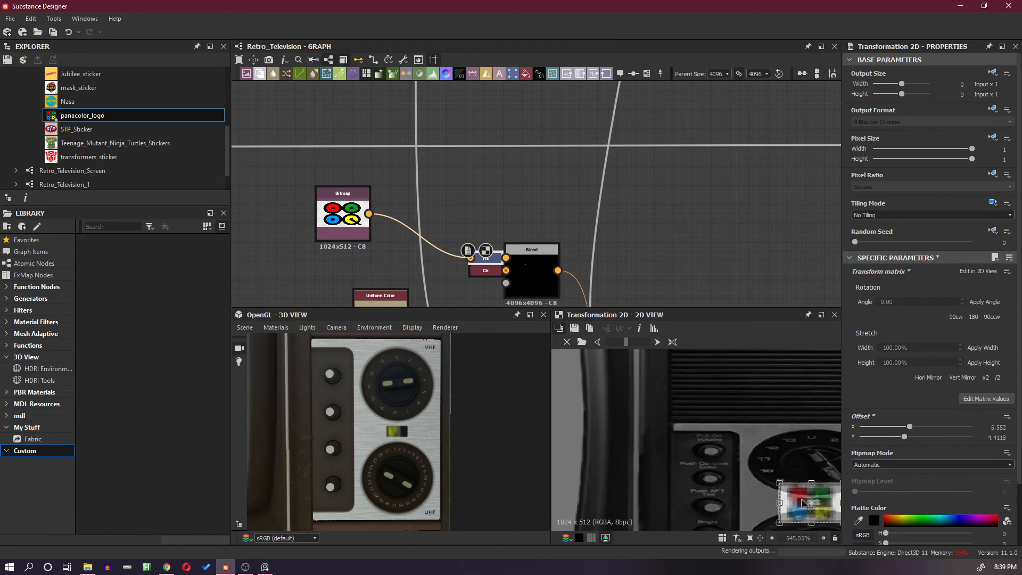
middle_click_drag(782, 489, 720, 433)
scroll(751, 442, "up", 5)
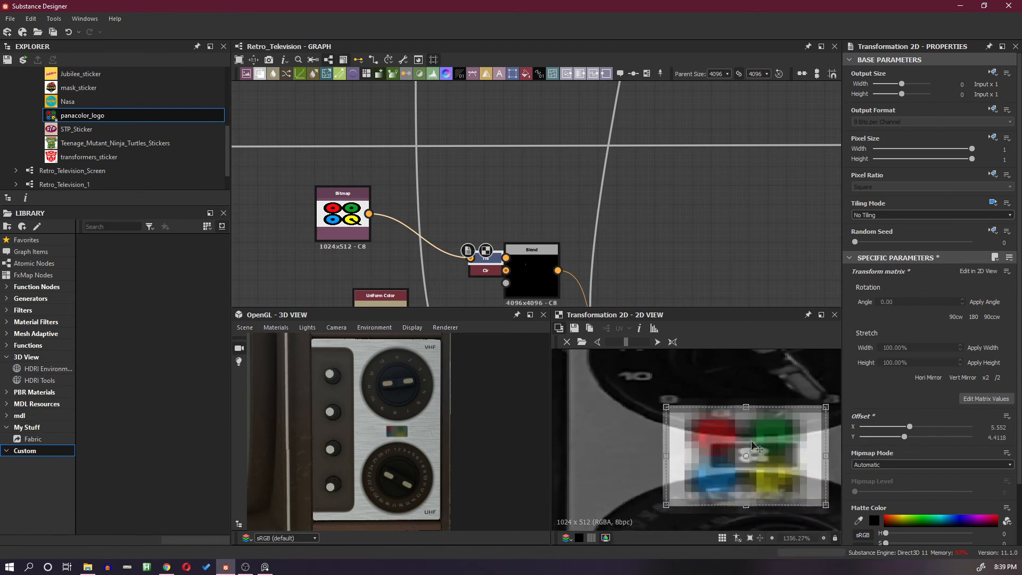
Scale the logo down further about its centre so it fits inside the small black rectangle.
left_click_drag(824, 505, 737, 463)
scroll(769, 467, "up", 4)
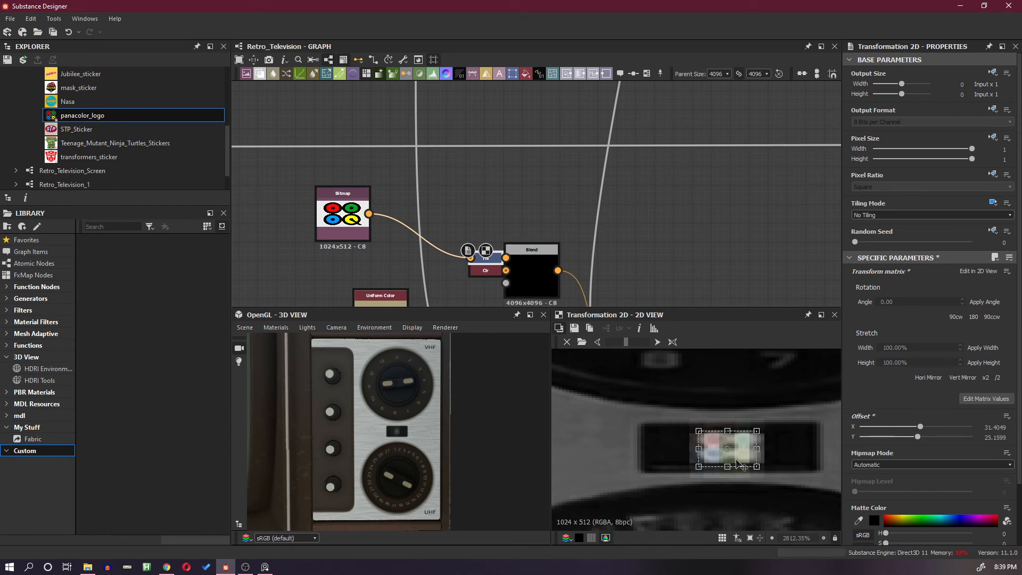
scroll(737, 463, "up", 2)
left_click_drag(756, 458, 760, 462)
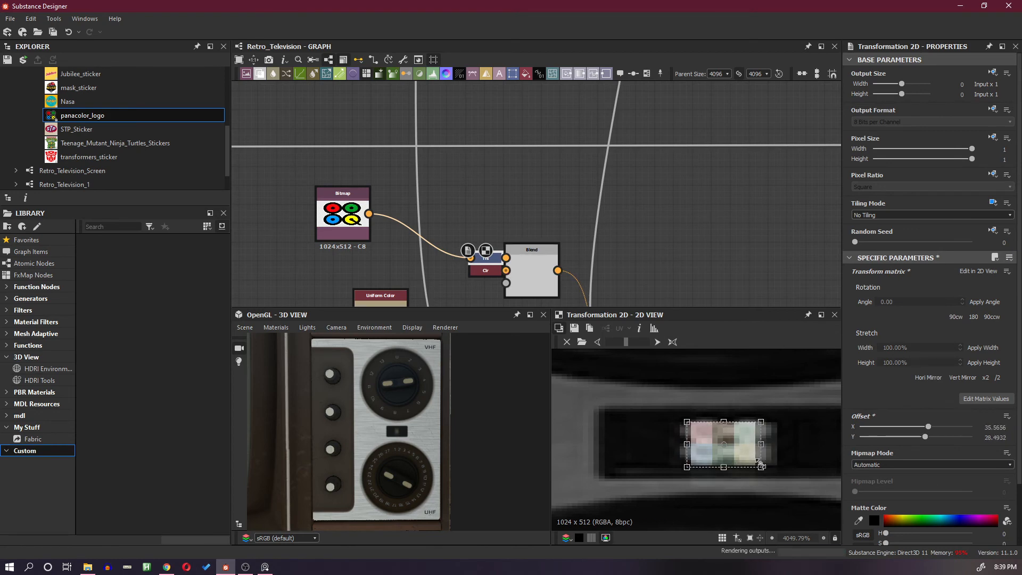
Widen the logo on both sides and increase its height slightly within the black rectangle, checking the 3D view.
scroll(404, 426, "up", 5)
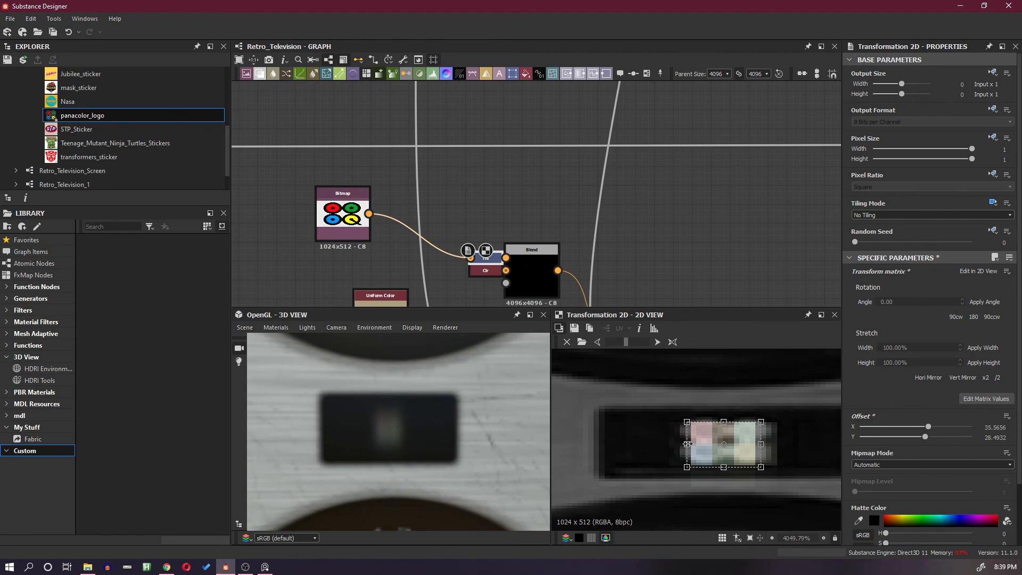
left_click_drag(687, 443, 667, 443)
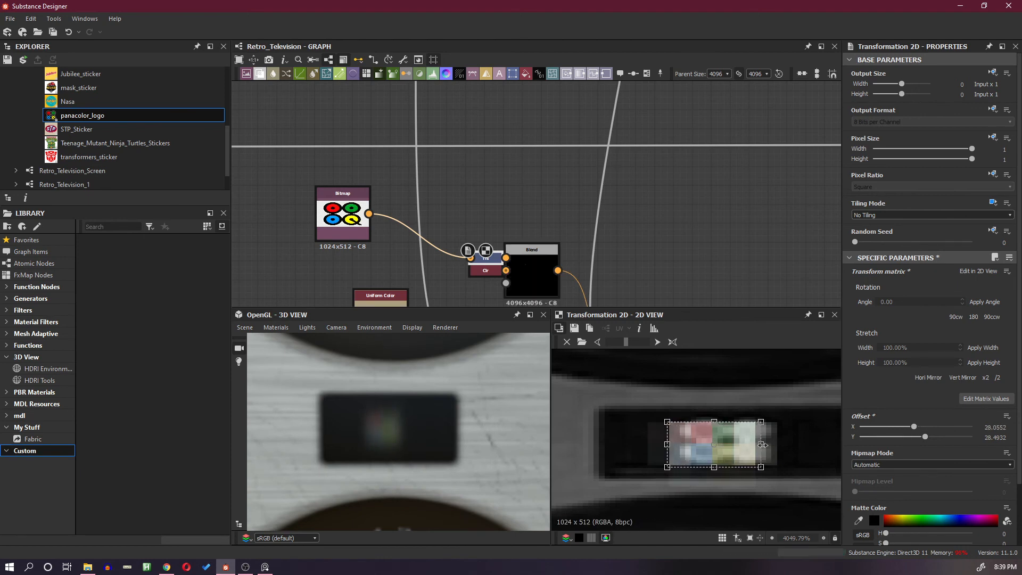
left_click_drag(762, 444, 790, 445)
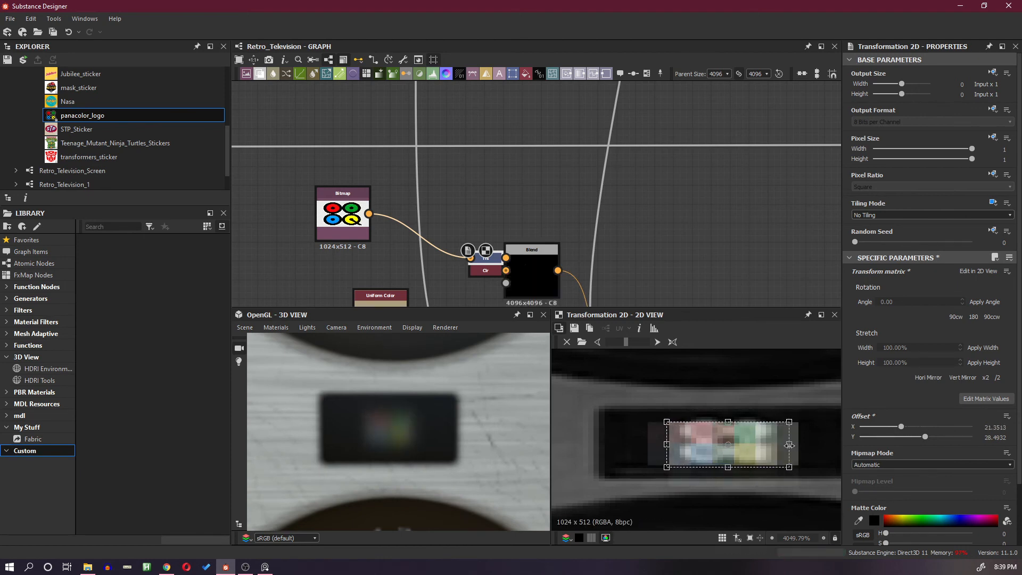
left_click_drag(727, 422, 759, 439)
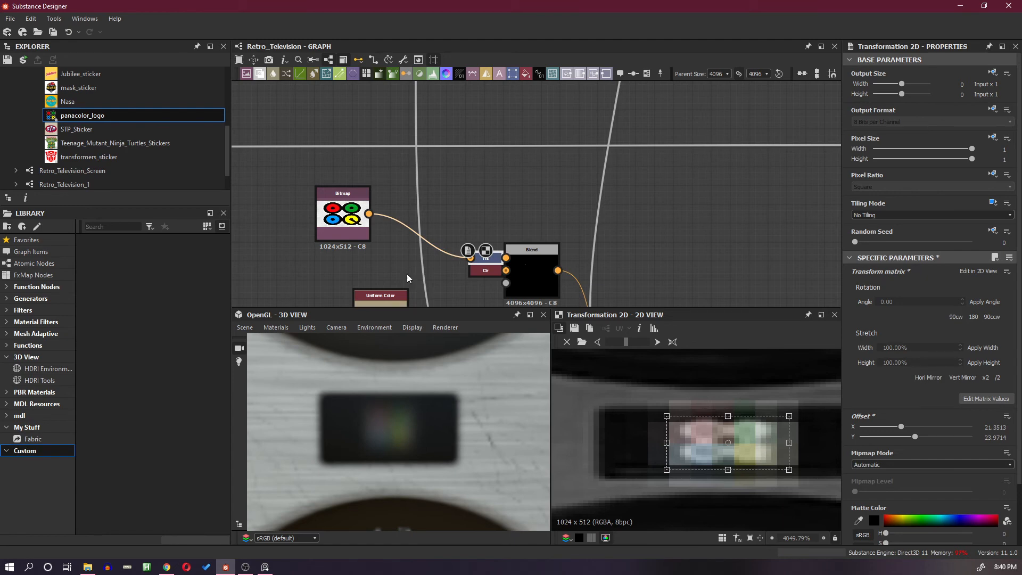
scroll(414, 239, "down", 5)
scroll(462, 405, "down", 5)
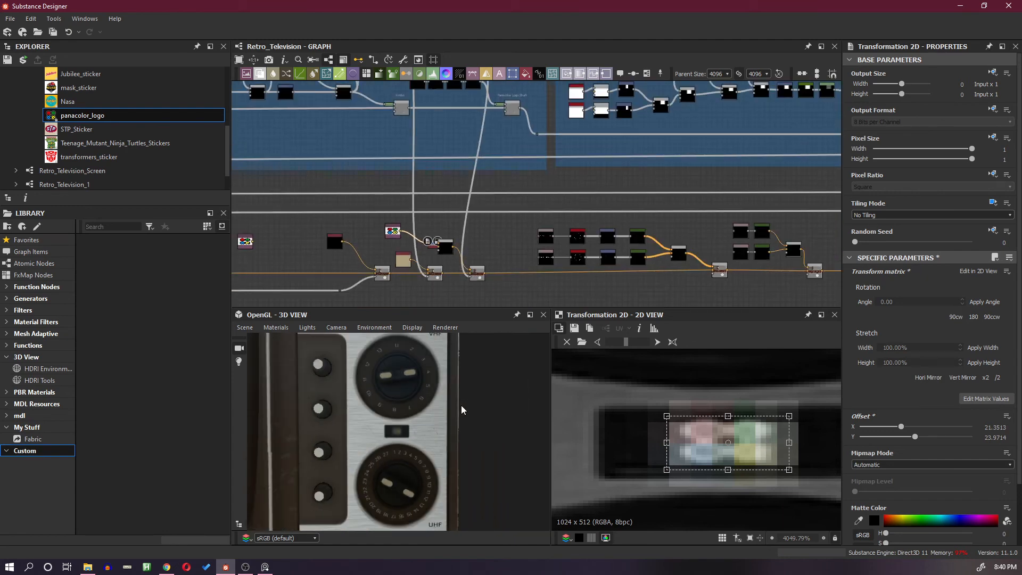
scroll(392, 424, "up", 2)
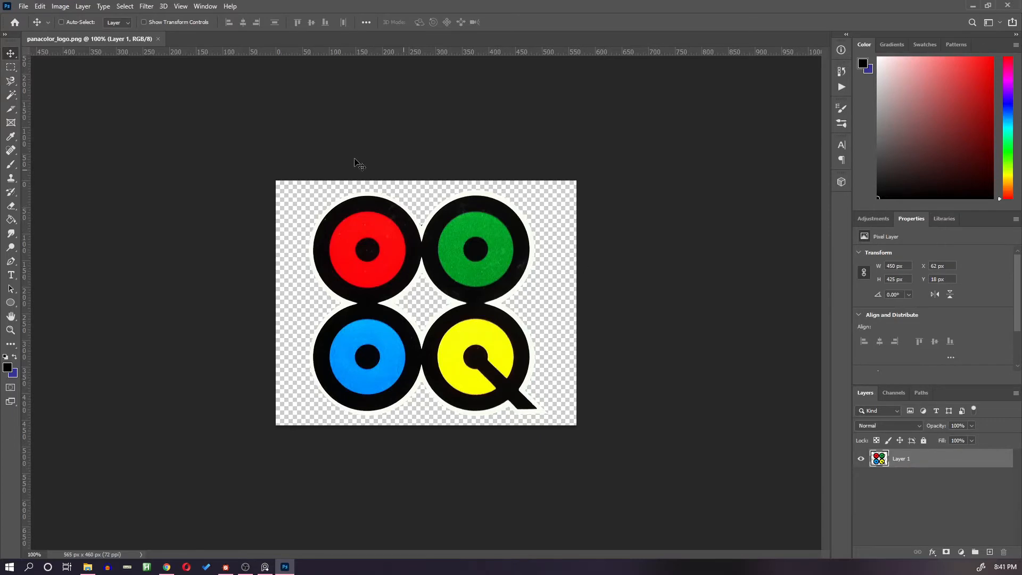
Enlarge the panacolor logo image proportionally to 5794 px wide and 4717 px high.
left_click(60, 5)
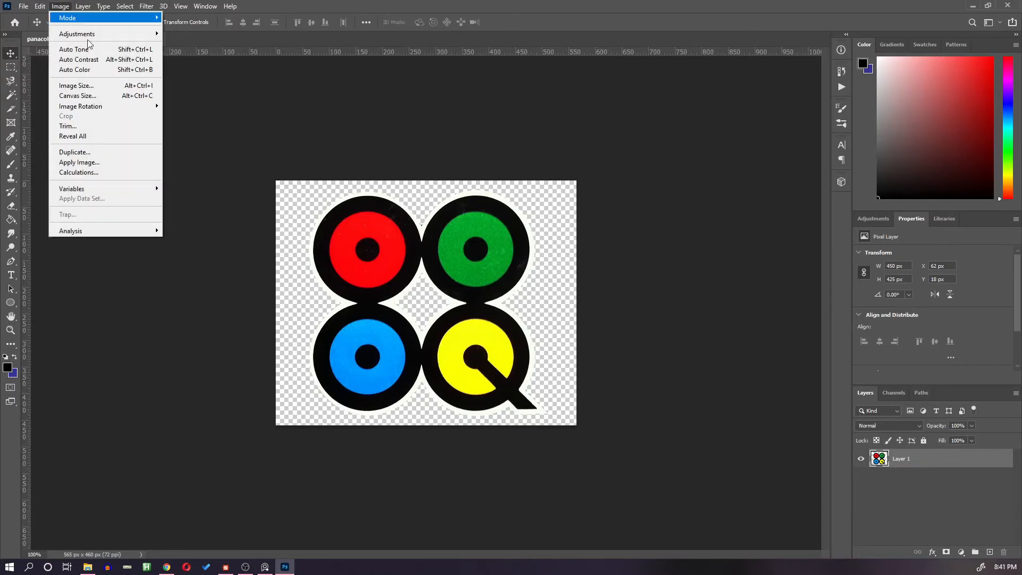
left_click(114, 85)
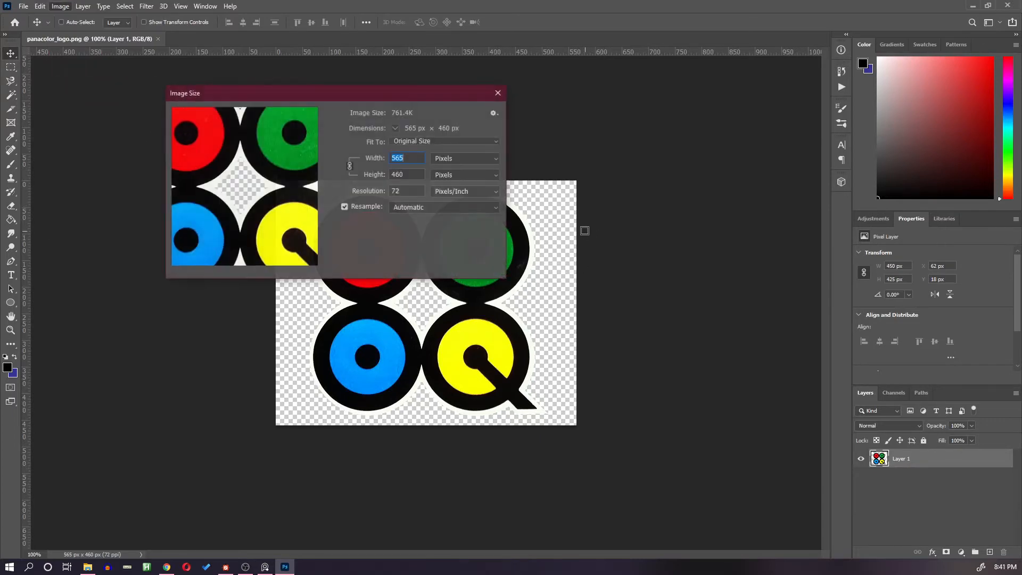
left_click(395, 159)
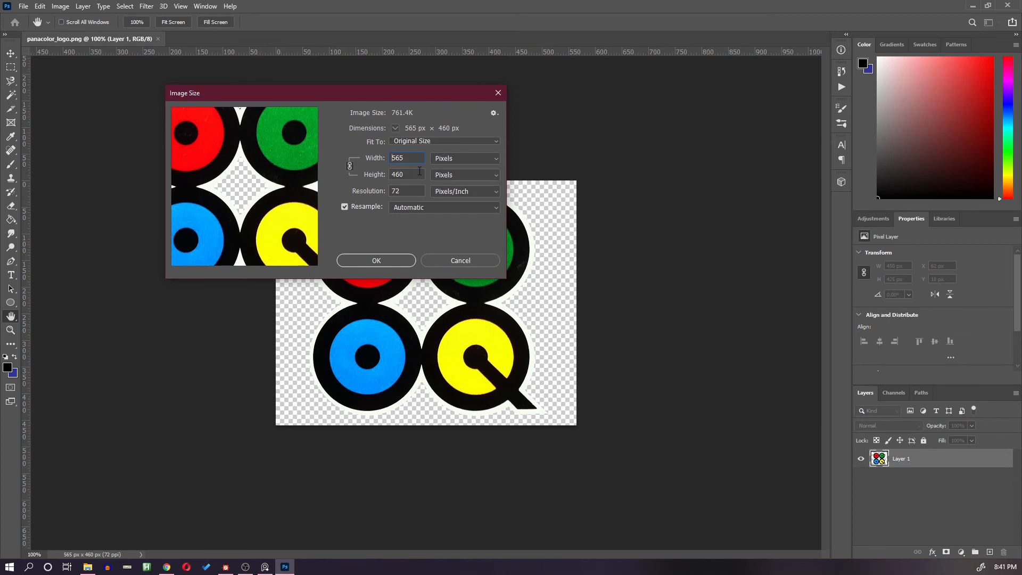
type("4")
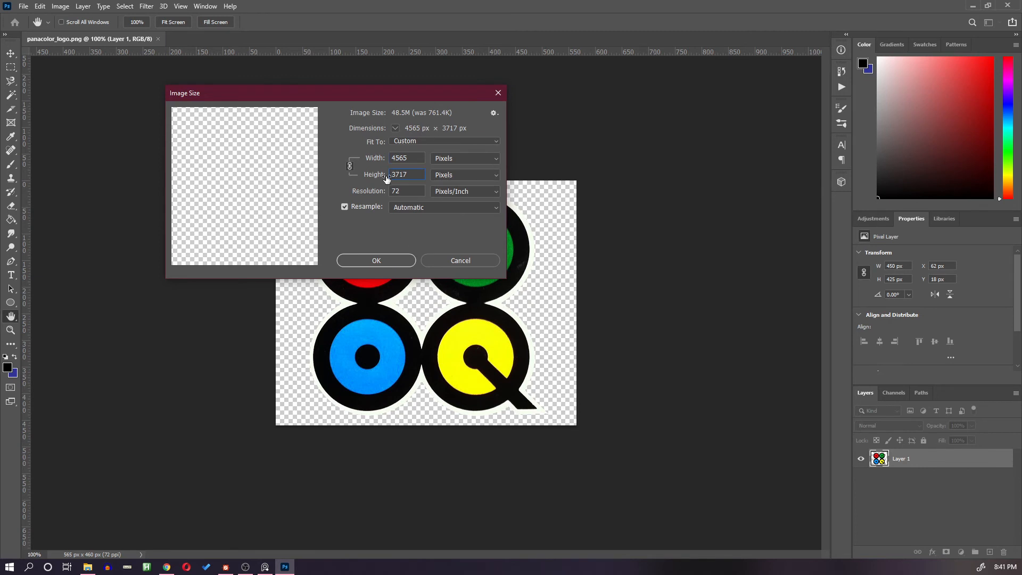
key("BackSpace")
type("4")
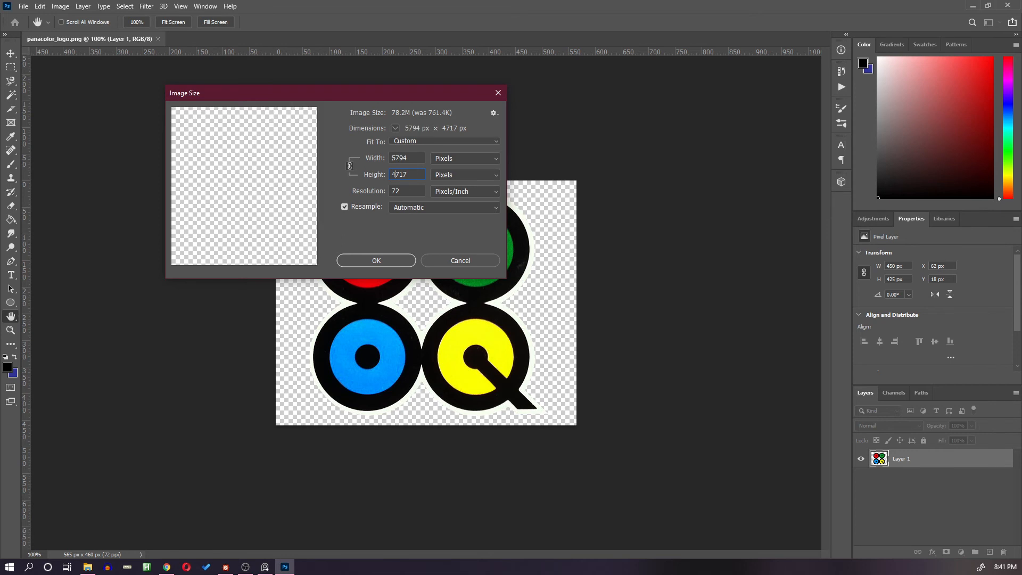
left_click(379, 259)
key("v")
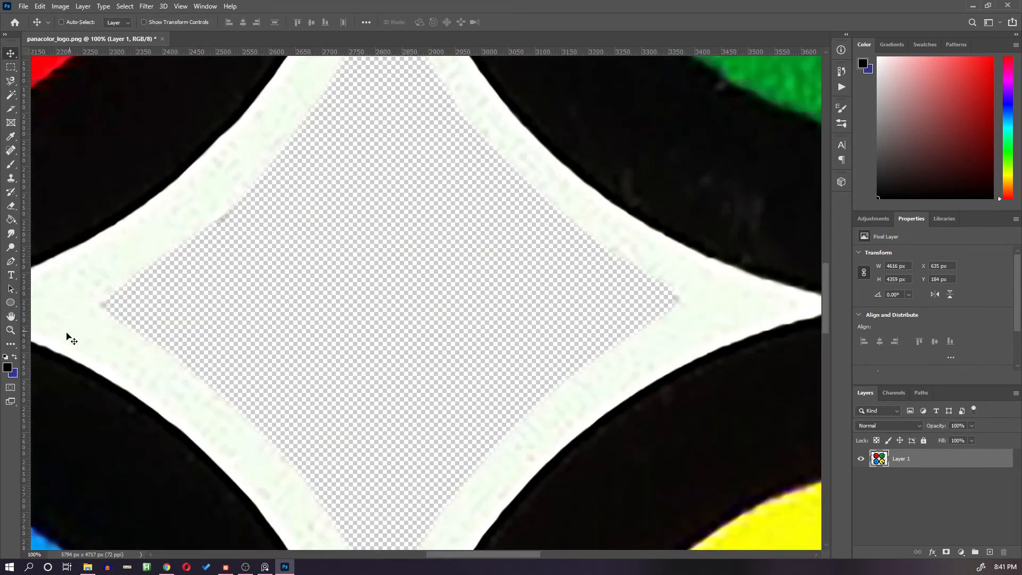
Apply a Smart Blur to the enlarged logo with a slightly increased radius, low quality and normal mode, inspecting the yellow circle's edges in the preview.
left_click(11, 330)
right_click(398, 301)
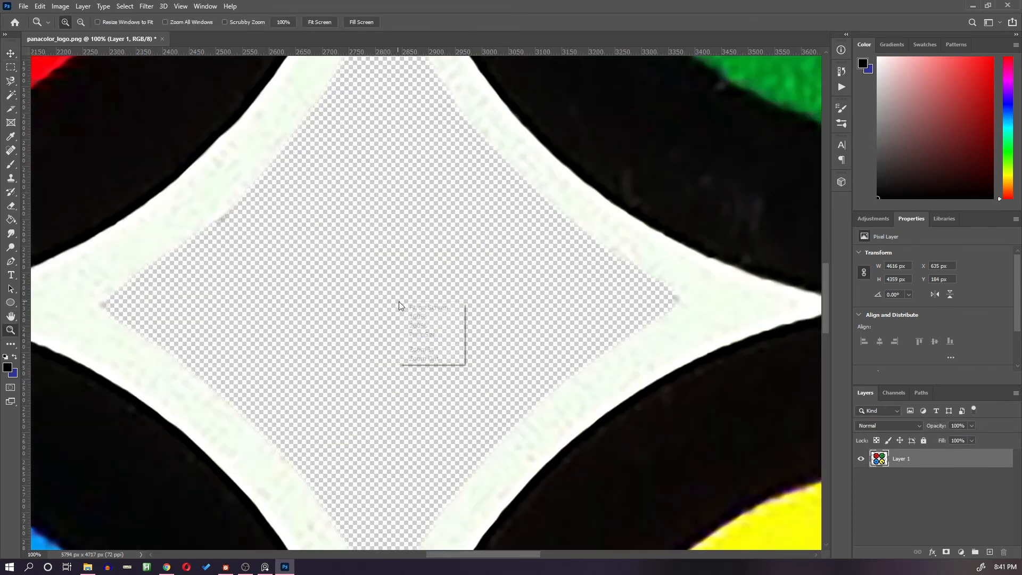
left_click(433, 313)
left_click_drag(769, 178, 455, 390)
left_click(146, 5)
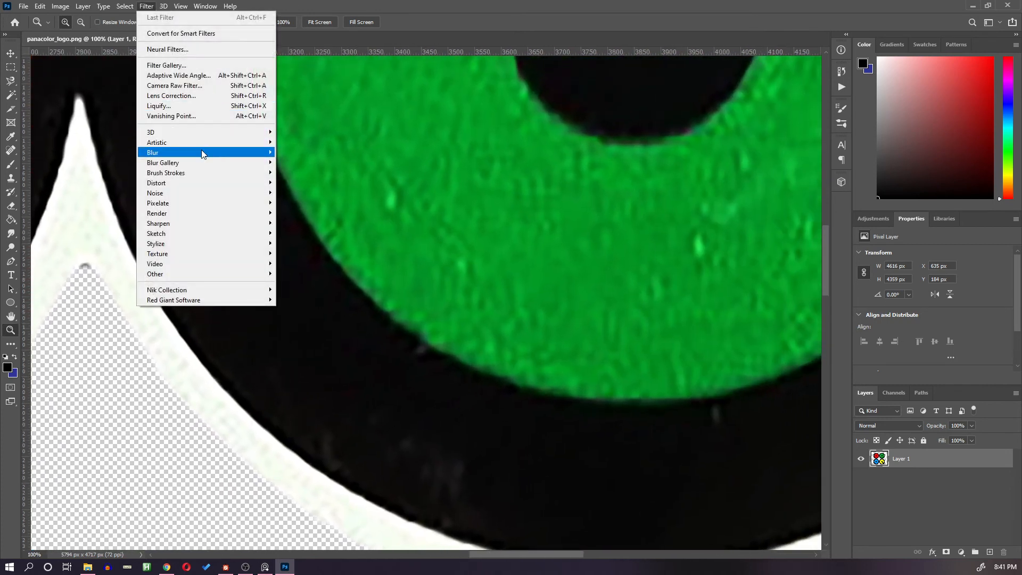
mouse_move(201, 151)
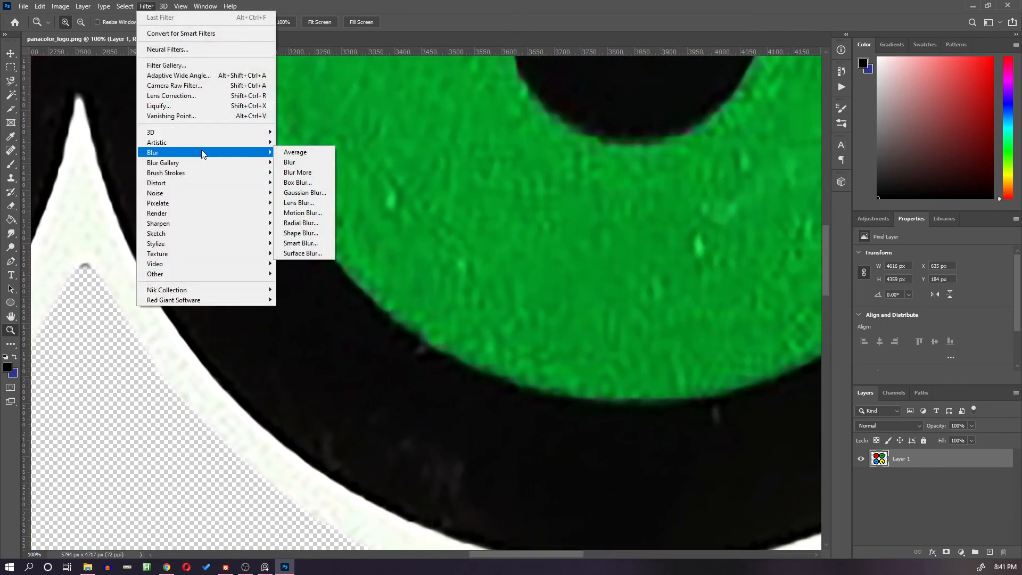
left_click(316, 243)
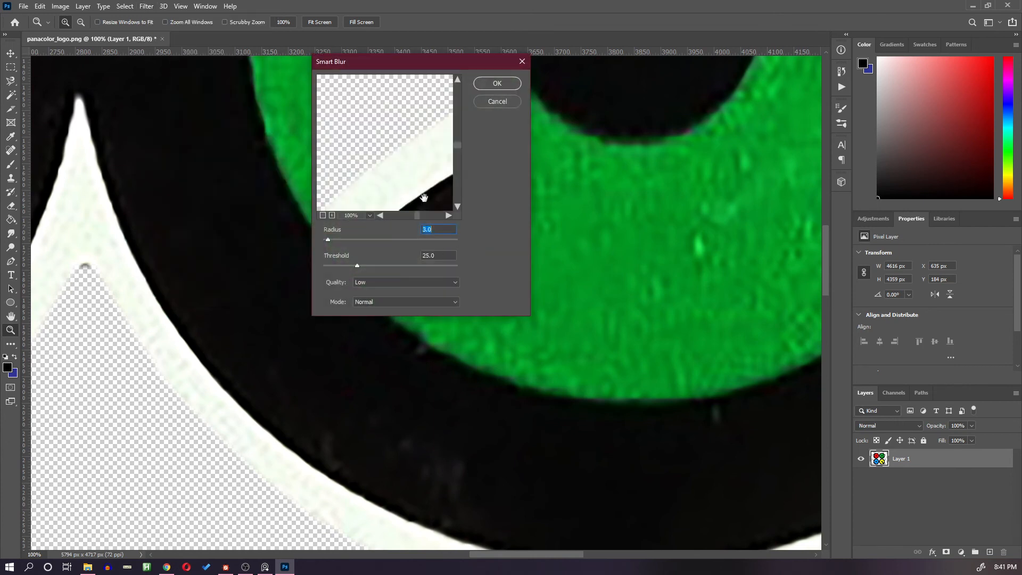
left_click_drag(424, 198, 346, 32)
left_click_drag(406, 167, 390, 37)
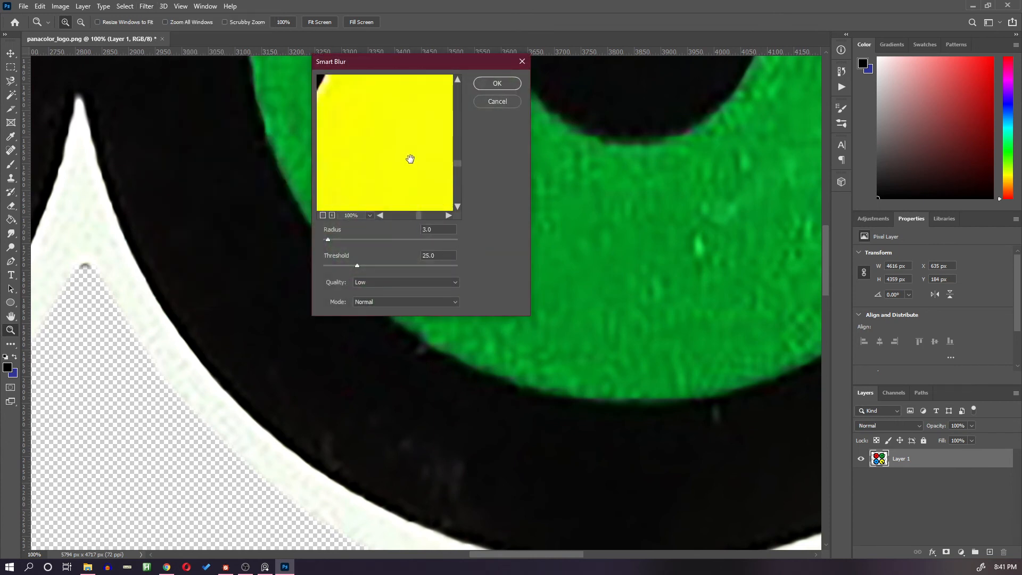
left_click_drag(410, 159, 410, 158)
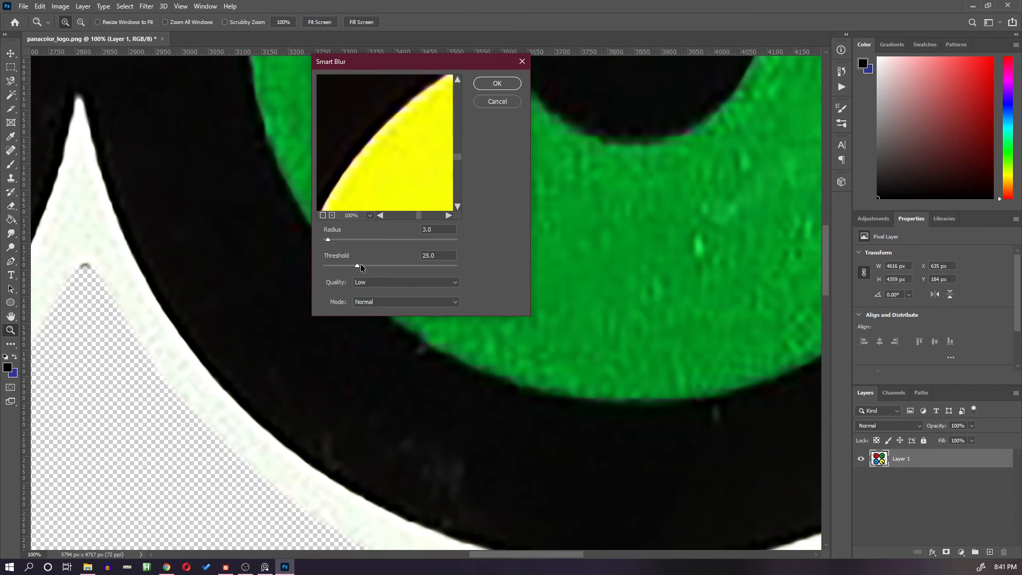
left_click_drag(328, 240, 341, 240)
left_click_drag(405, 265, 359, 266)
left_click(497, 84)
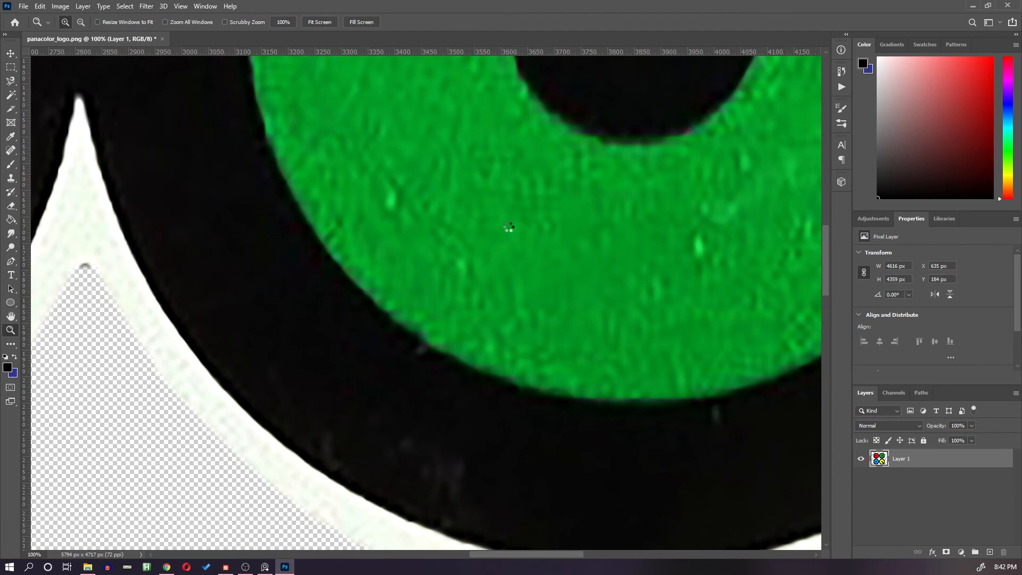
View the whole blurred logo, save panacolor_logo.png and quit Photoshop.
scroll(516, 226, "down", 2)
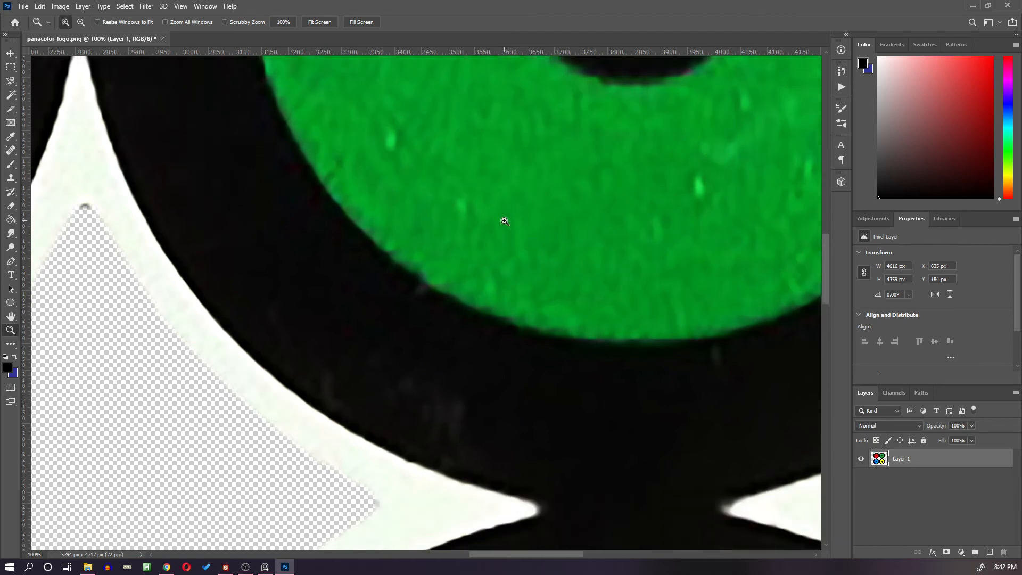
scroll(502, 220, "down", 6, "alt")
scroll(502, 224, "down", 3, "alt")
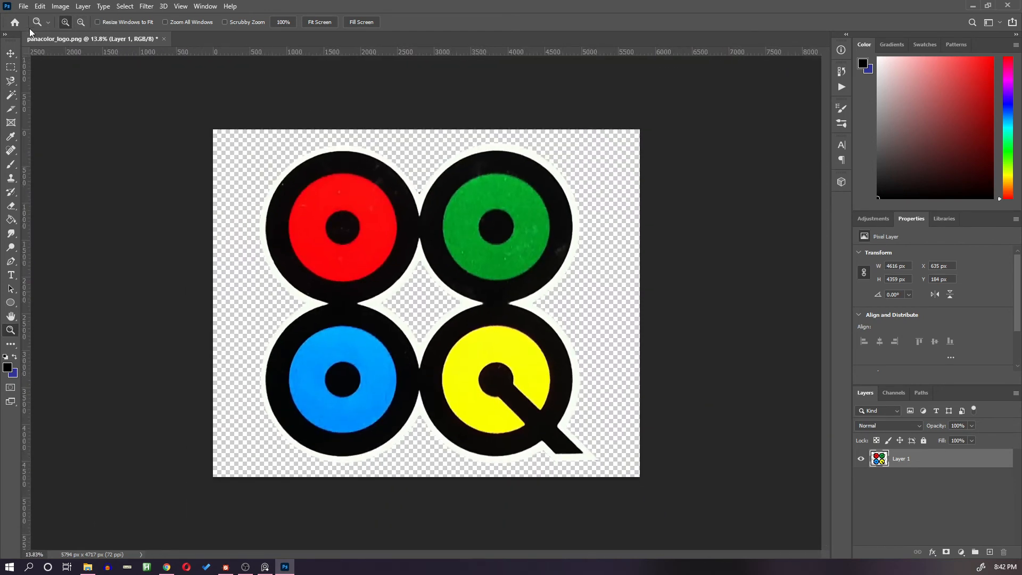
left_click(23, 5)
left_click(69, 128)
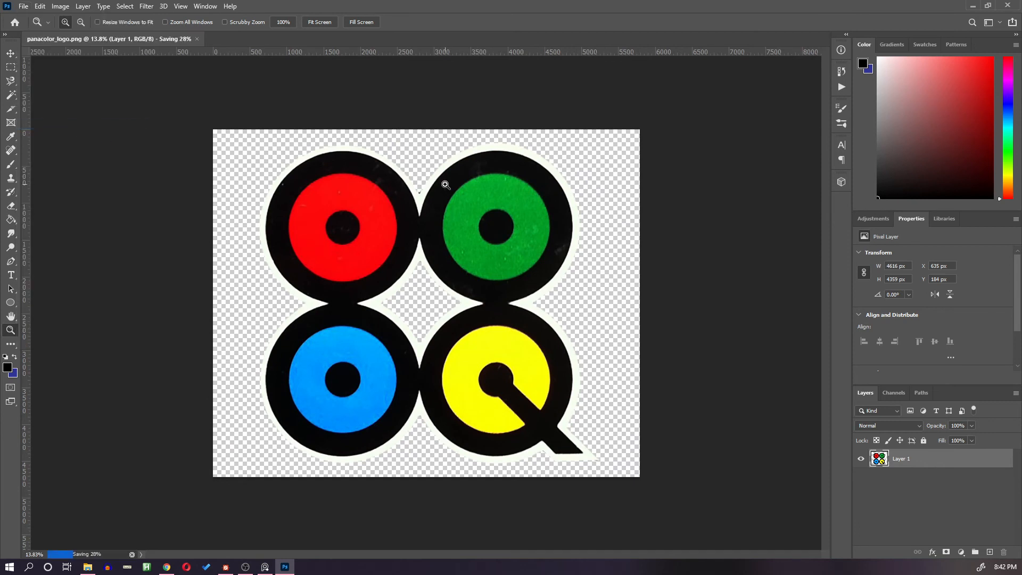
left_click(1007, 7)
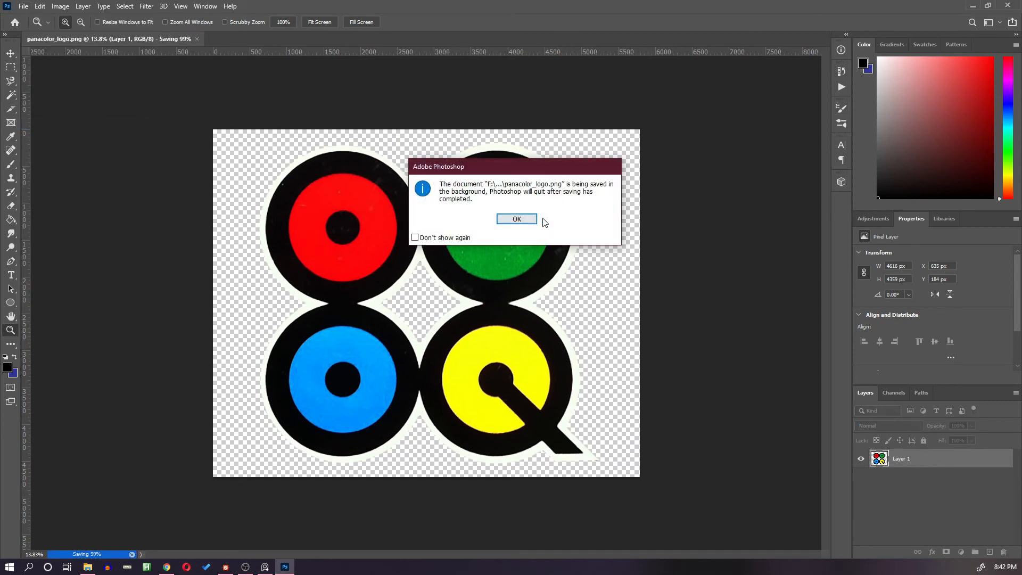
left_click(516, 219)
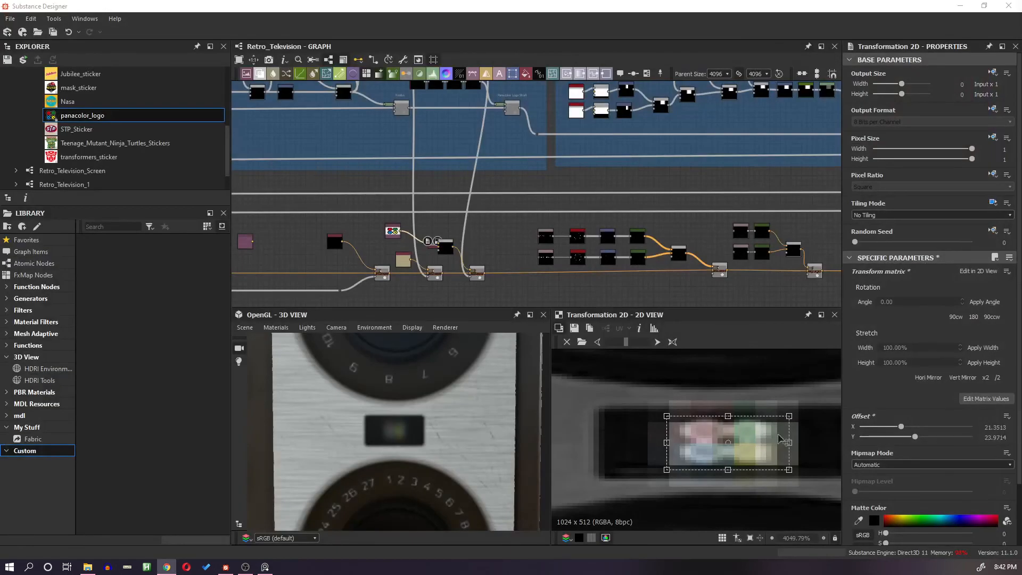
In Substance Designer, inspect the panacolor_logo bitmap, its Transformation 2D output and the logo's sharpness in the 3D view.
scroll(780, 438, "down", 1)
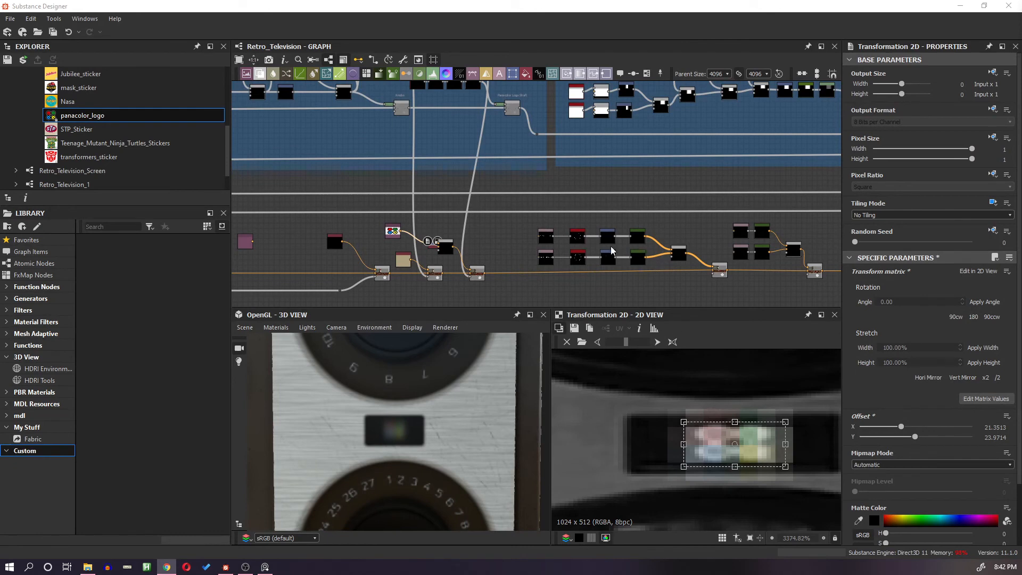
left_click(115, 119)
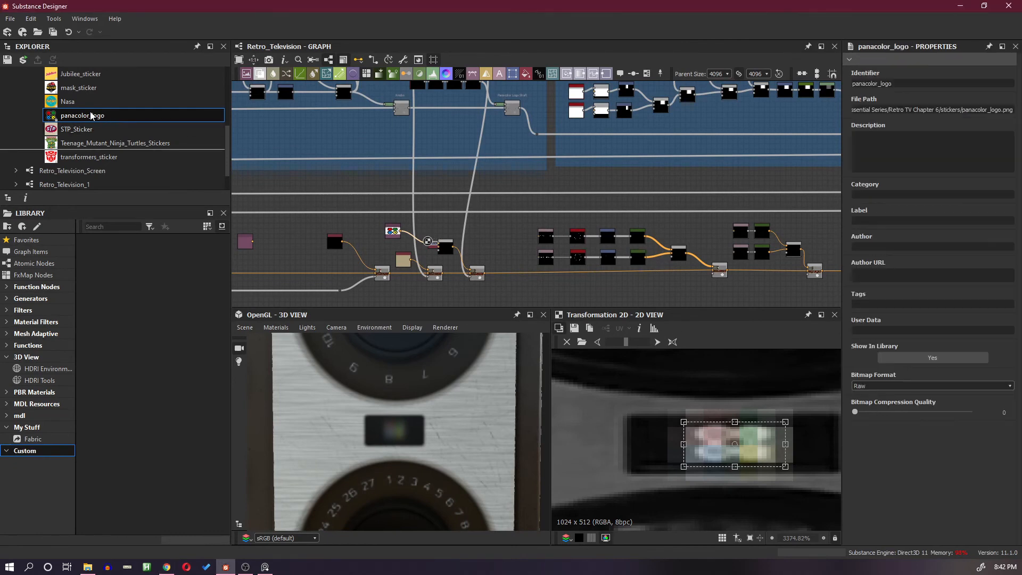
scroll(777, 459, "up", 1)
scroll(484, 445, "up", 2)
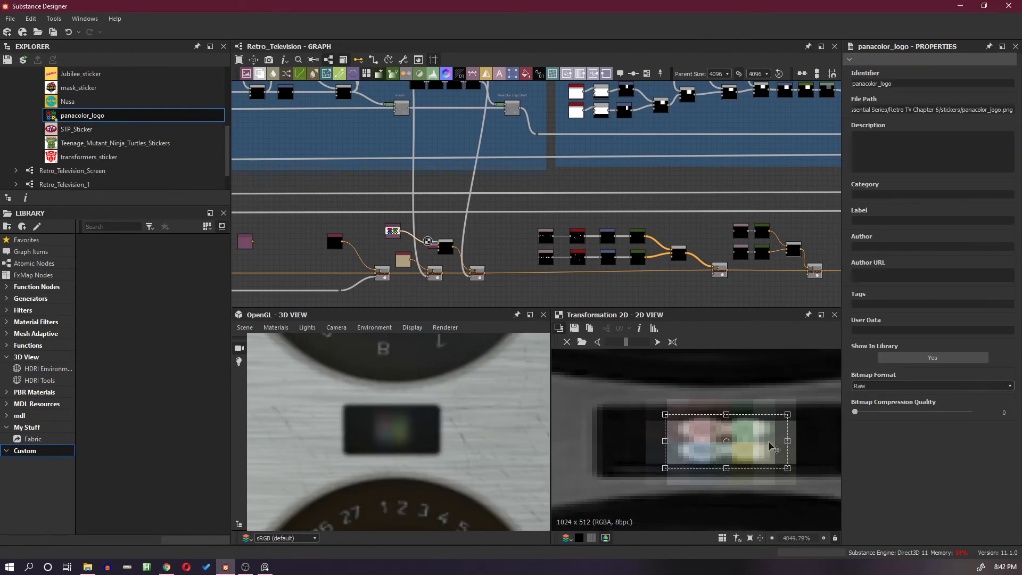
scroll(672, 260, "up", 1)
middle_click_drag(727, 269, 773, 249)
middle_click_drag(453, 233, 573, 238)
scroll(497, 223, "up", 3)
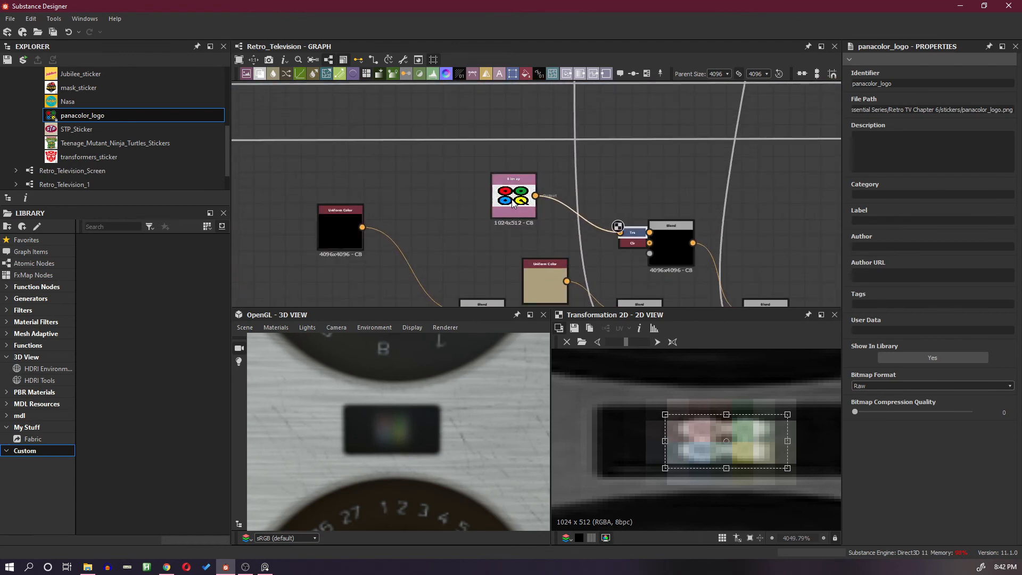
double_click(503, 205)
key("f")
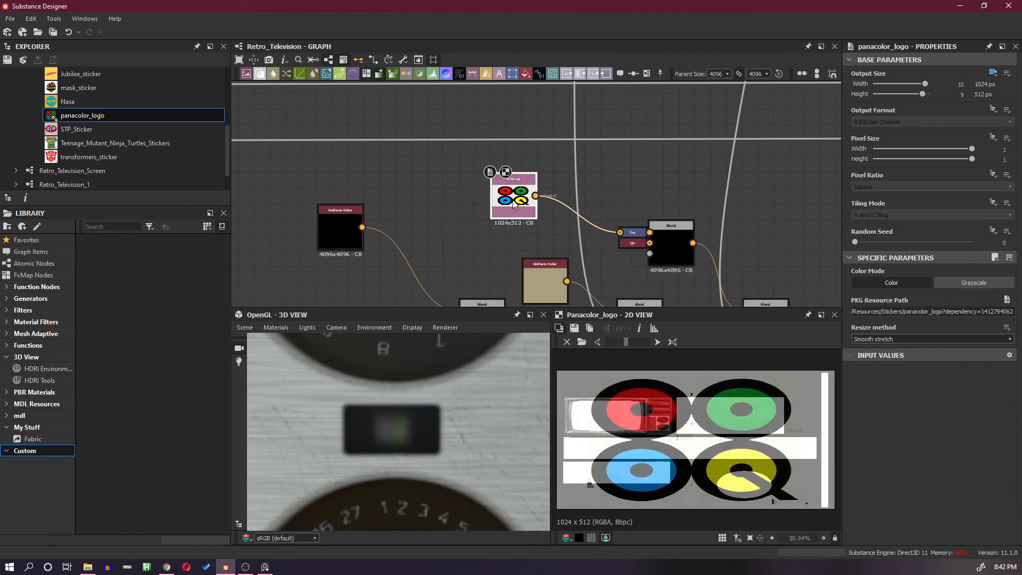
double_click(637, 235)
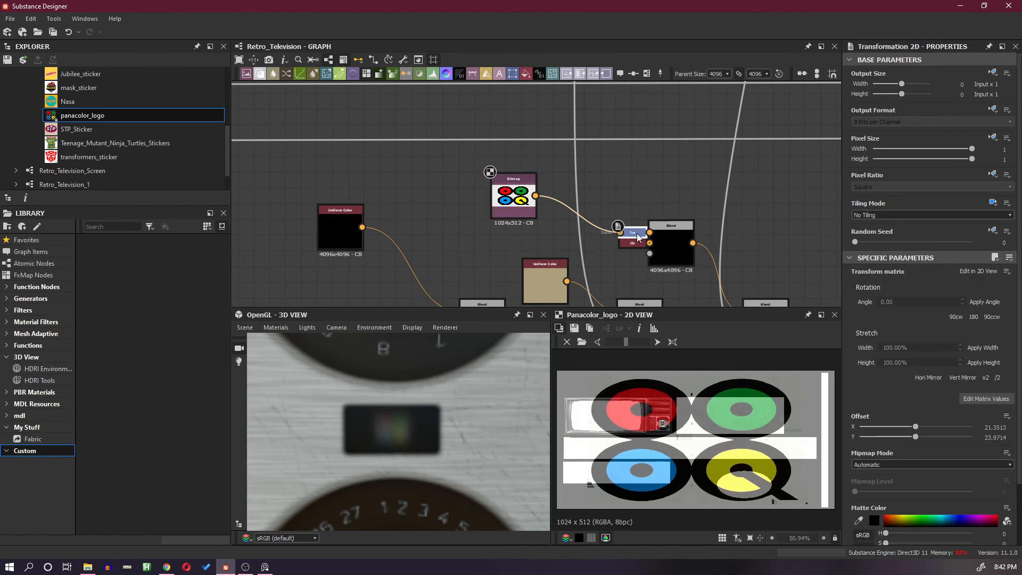
scroll(662, 423, "up", 20)
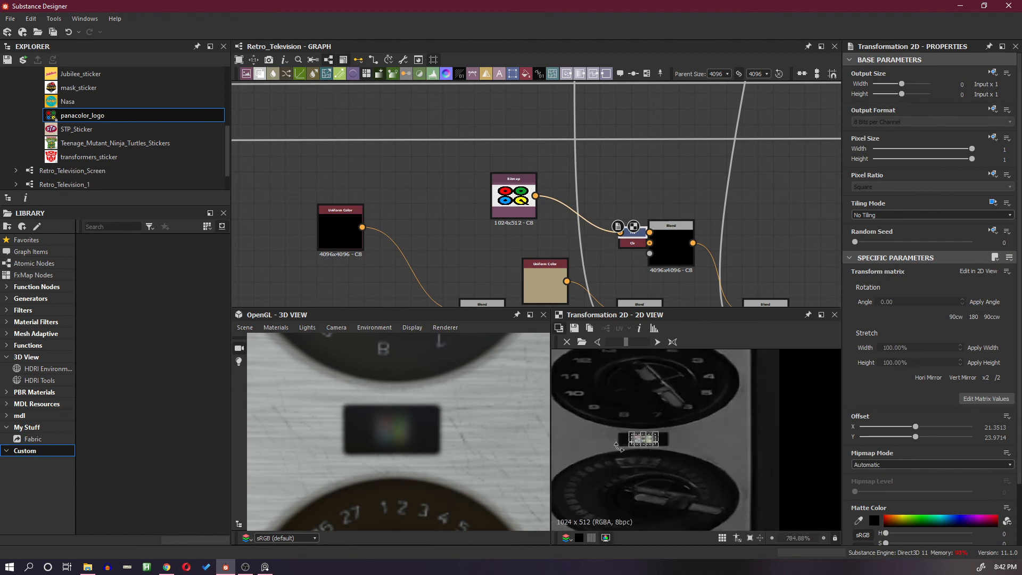
scroll(632, 436, "up", 1)
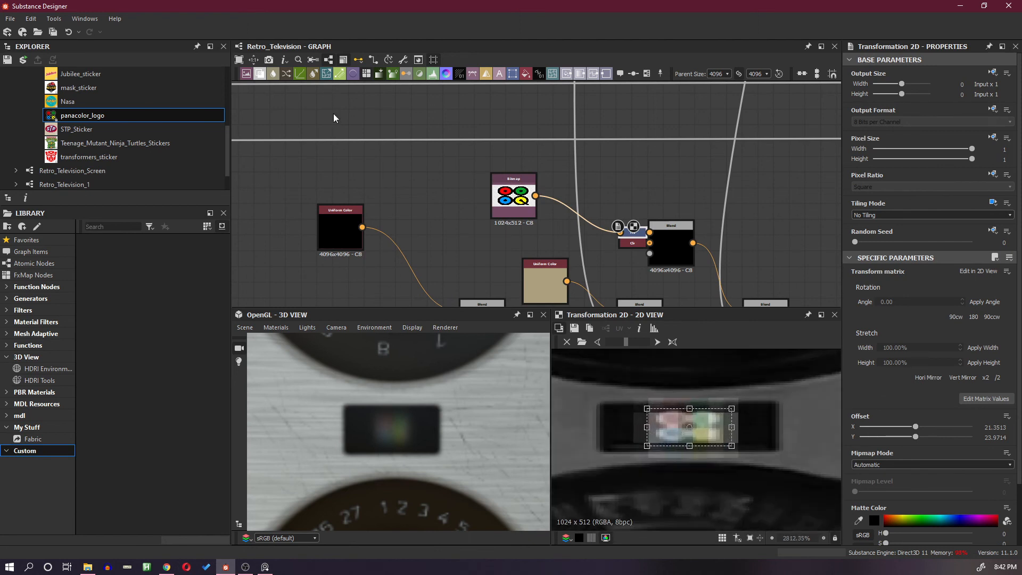
Reload the panacolor_logo resource from its source file.
right_click(89, 117)
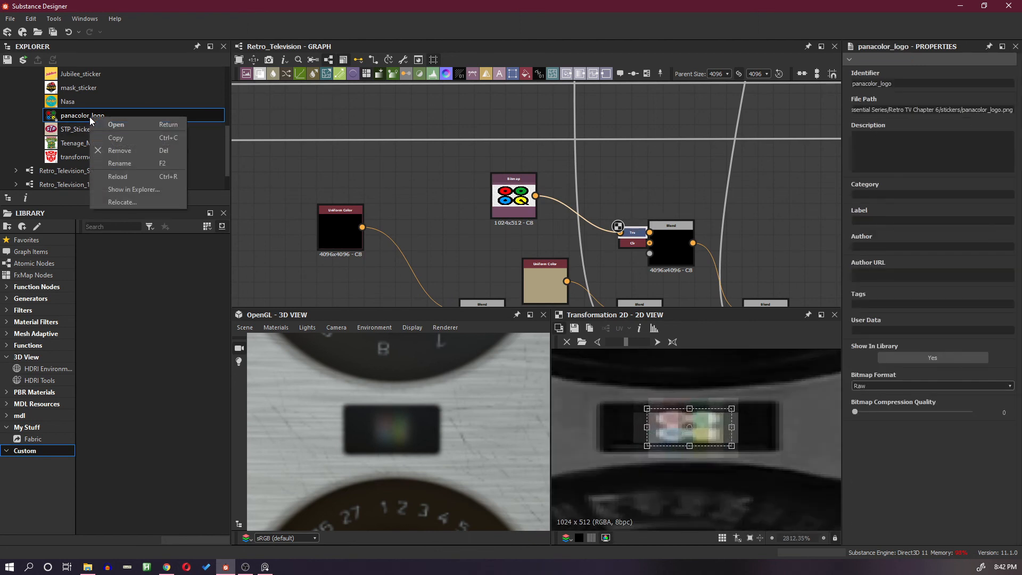
left_click(132, 174)
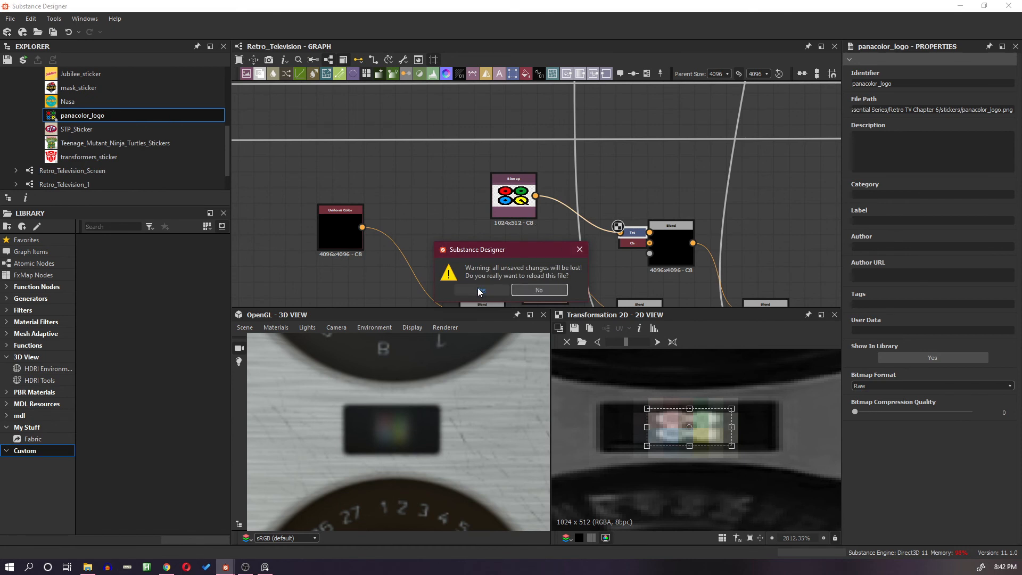
left_click(481, 290)
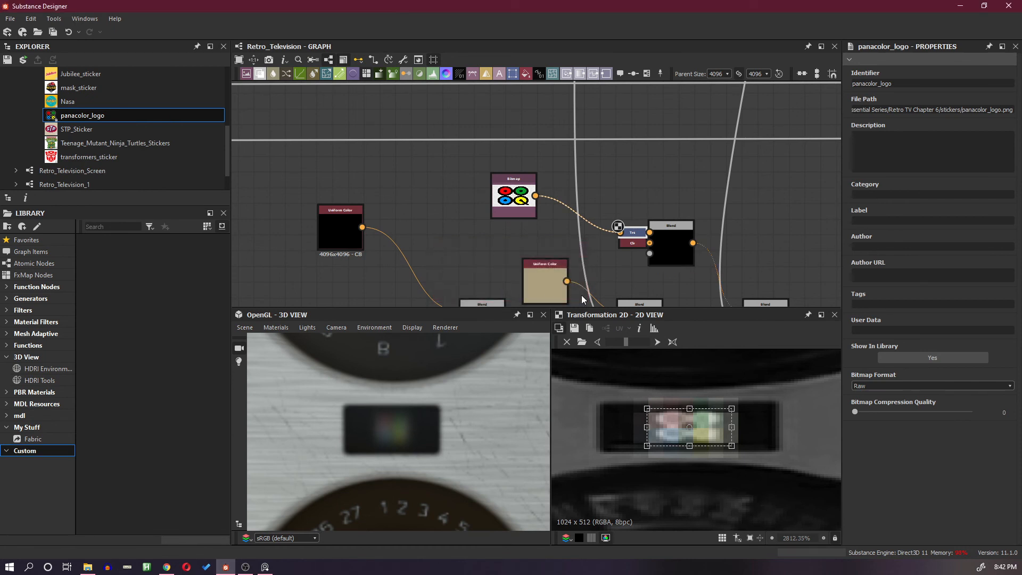
Remove the panacolor_logo resource from the package and delete its Bitmap node from the graph.
right_click(93, 117)
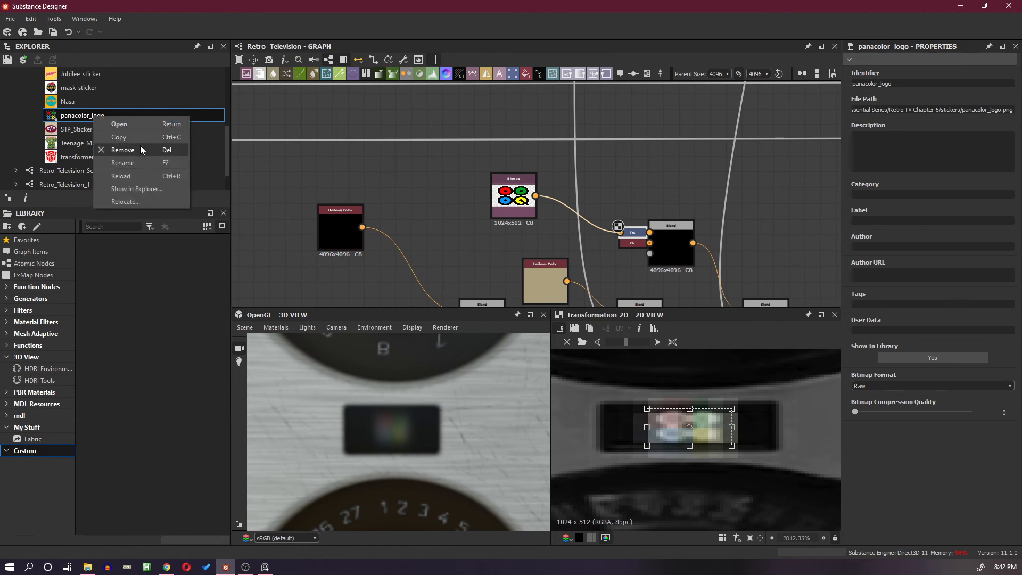
left_click(140, 150)
left_click(482, 289)
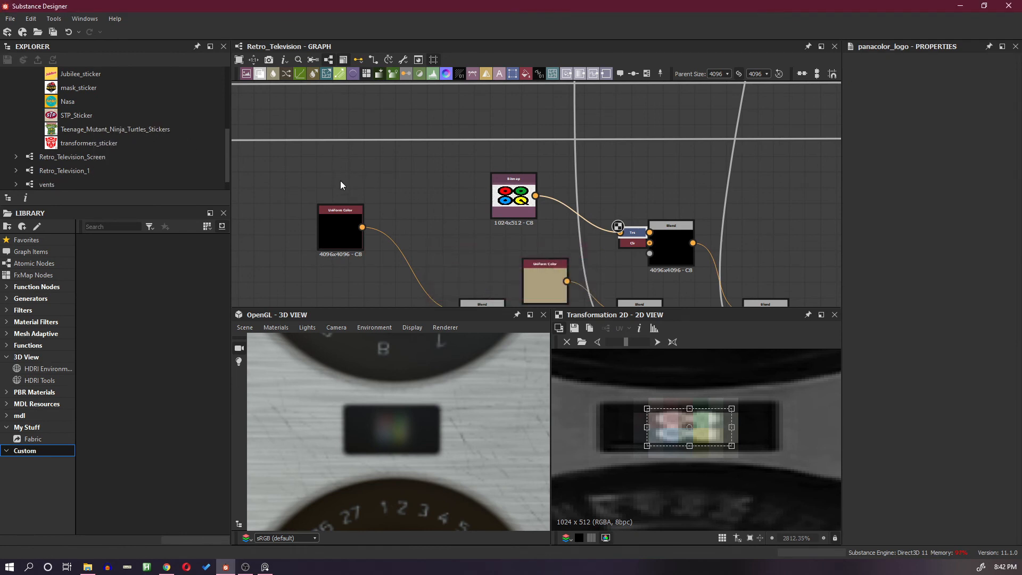
left_click(510, 205)
key("Delete")
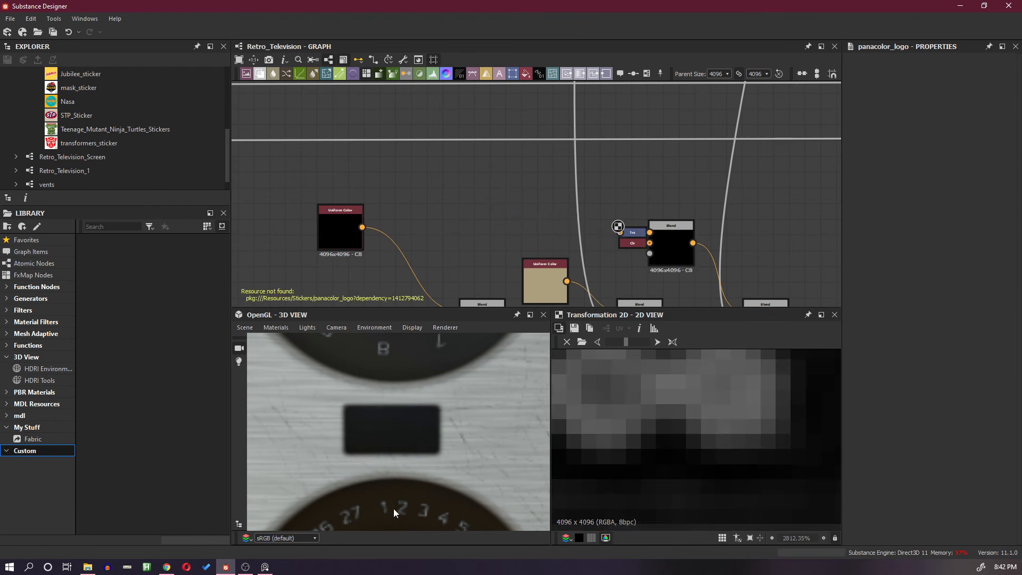
Link panacolor_logo.png from the stickers folder into the package's sticker resources.
left_click(88, 567)
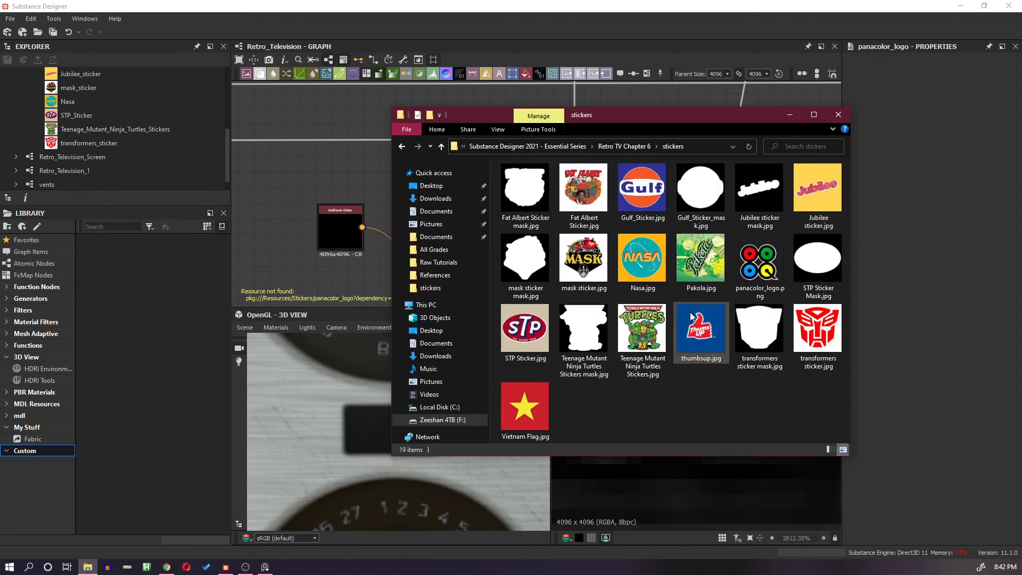
left_click_drag(760, 261, 117, 133)
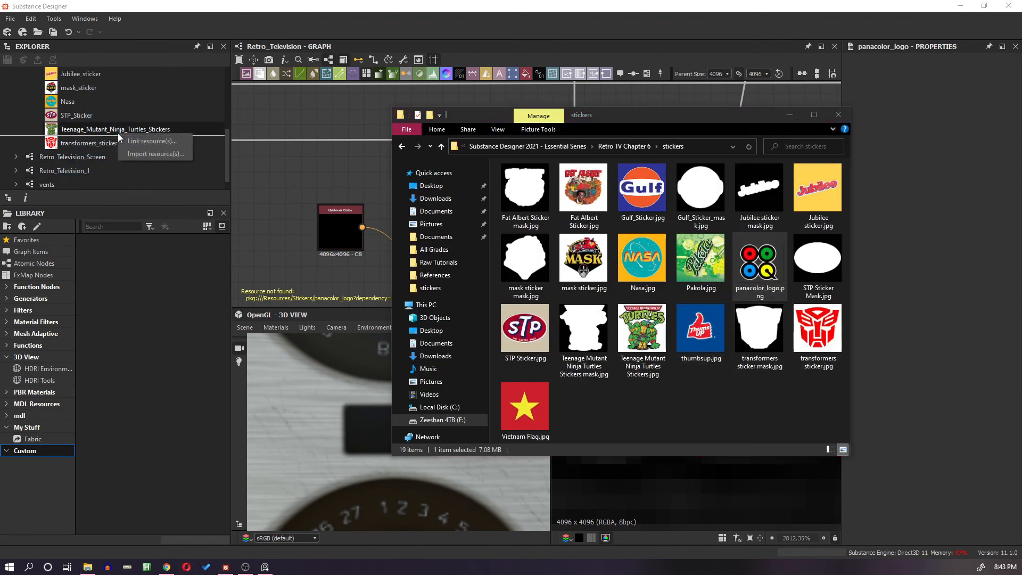
left_click(154, 141)
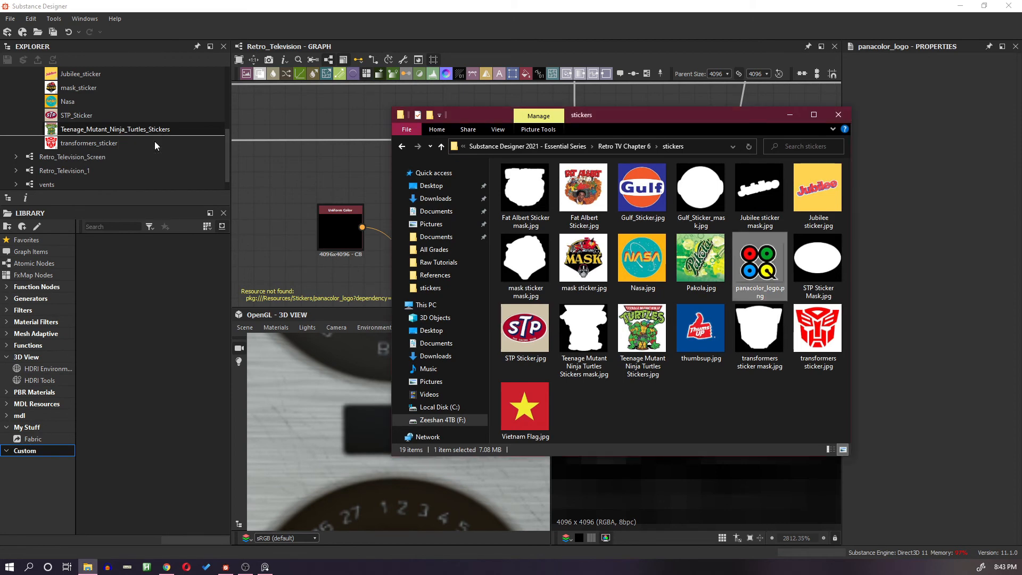
Add the panacolor_logo resource to the graph as a Bitmap and connect it to the Transformation 2D docked on the logo's Blend node.
left_click(790, 114)
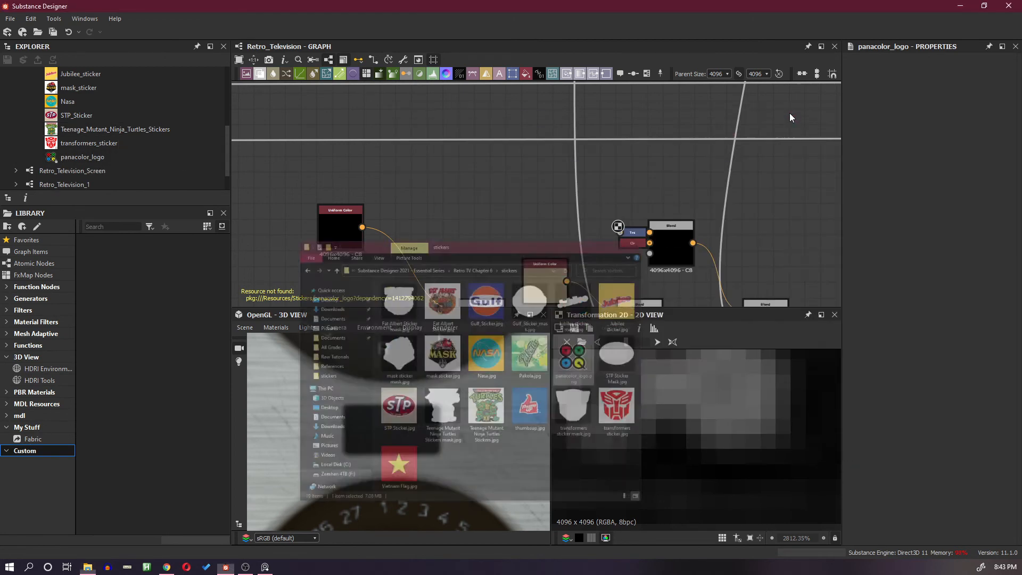
left_click_drag(82, 156, 511, 211)
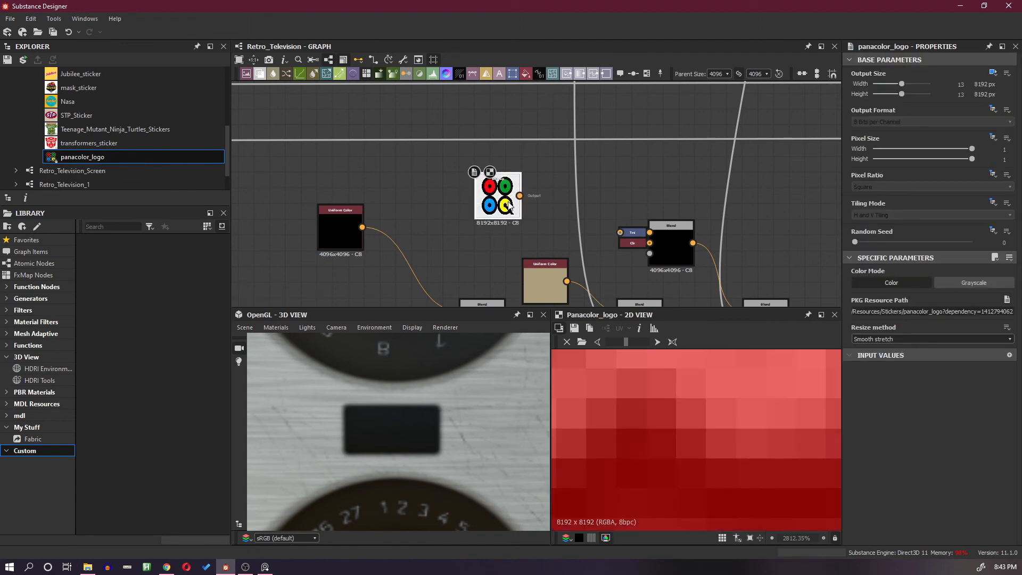
left_click_drag(613, 236, 620, 233)
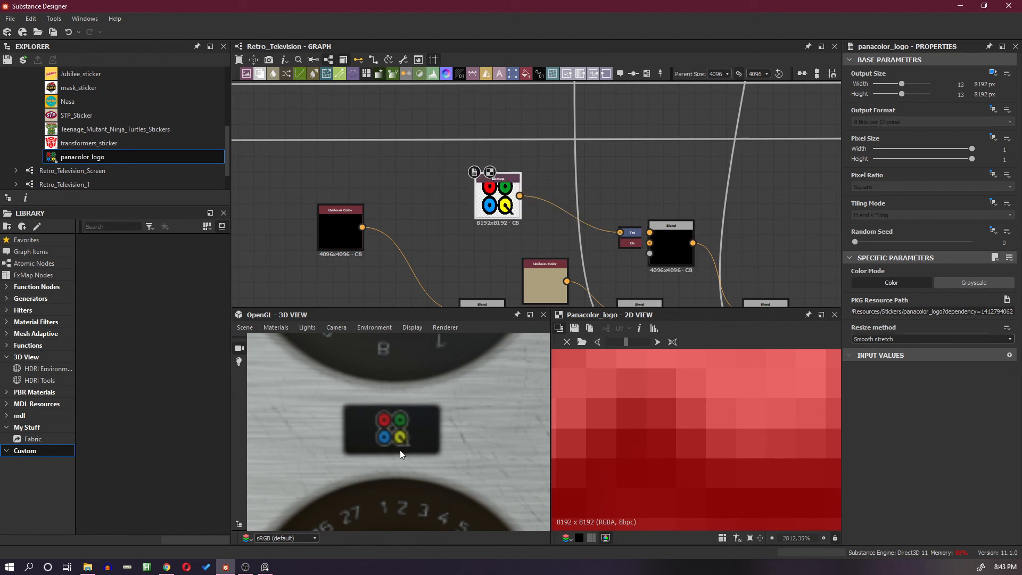
Check the logo between the dials in the 3D view and dock its Bitmap node onto the Transformation 2D.
scroll(400, 449, "down", 5)
scroll(412, 433, "up", 5)
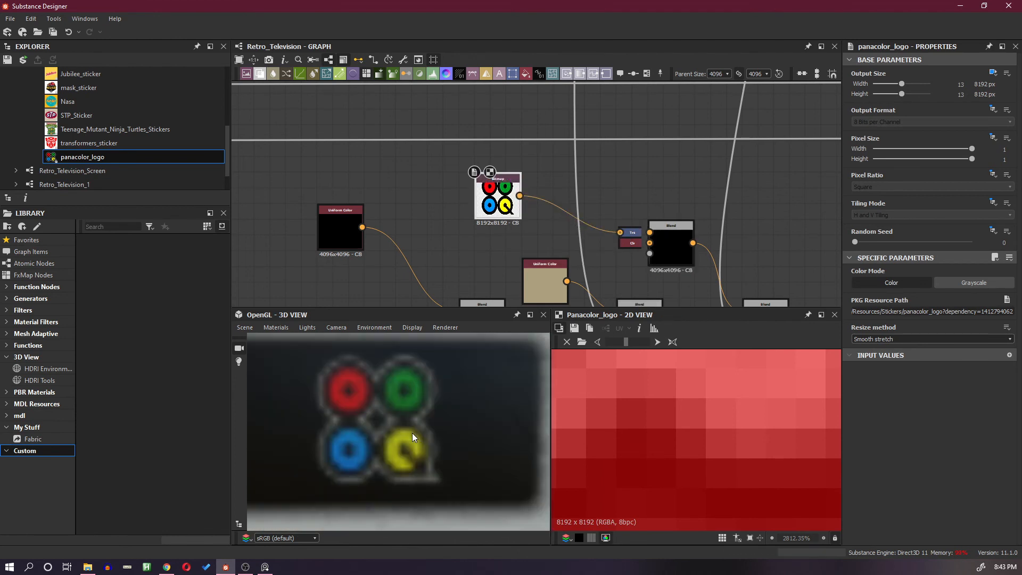
scroll(412, 433, "down", 3)
left_click_drag(417, 441, 429, 455)
scroll(424, 466, "down", 4)
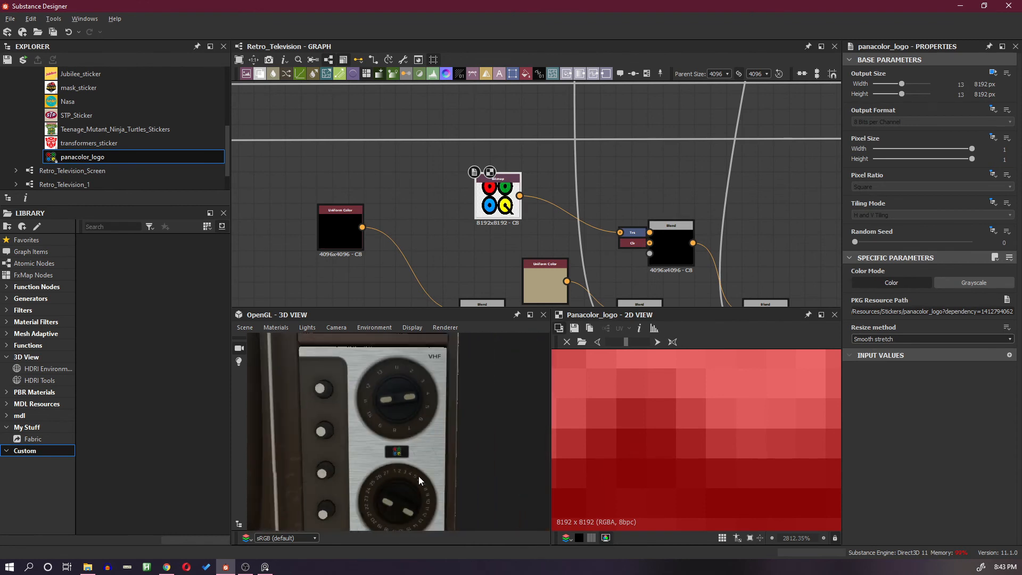
scroll(429, 447, "up", 2)
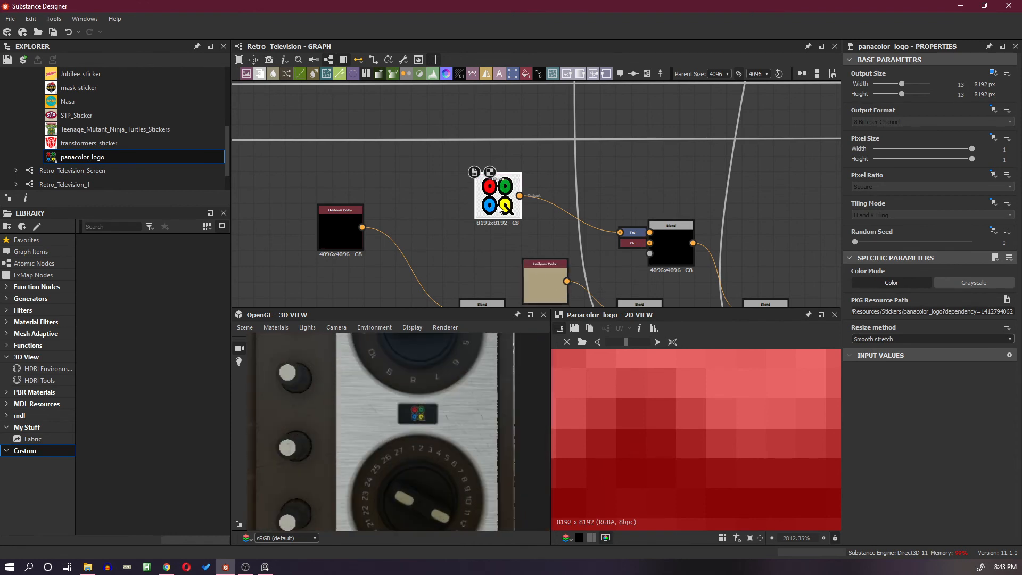
left_click_drag(499, 209, 603, 233)
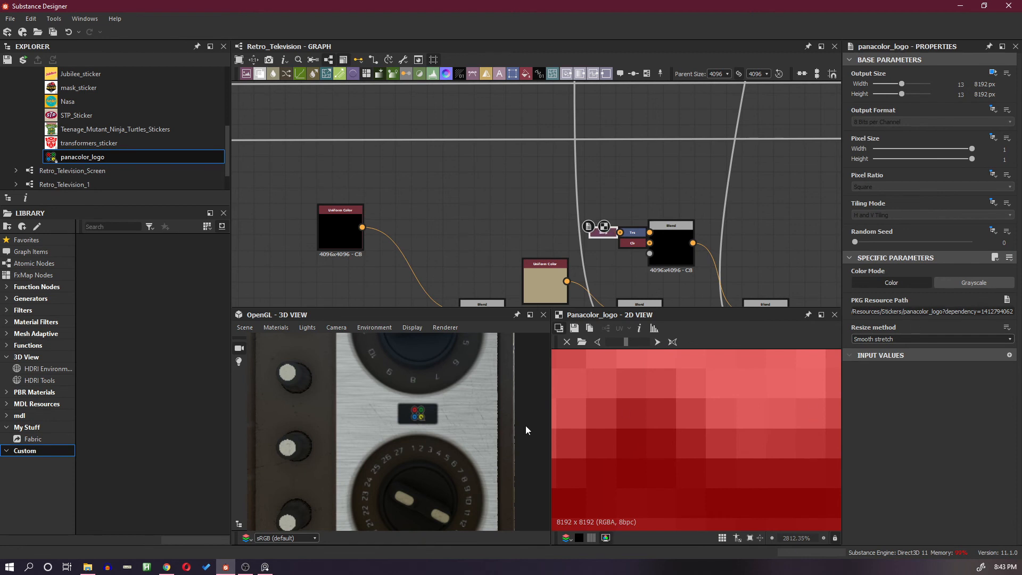
scroll(437, 398, "down", 5)
left_click_drag(442, 444, 414, 429)
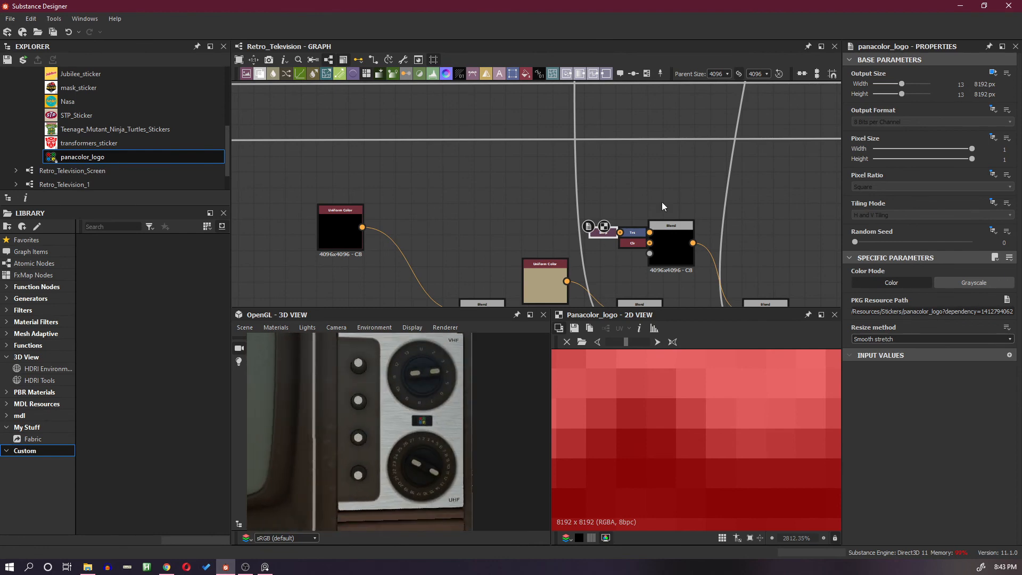
Move the dial-number and following text node groups farther along the chain, away from the logo nodes.
scroll(671, 207, "down", 5)
scroll(677, 219, "down", 2)
middle_click_drag(781, 219, 583, 251)
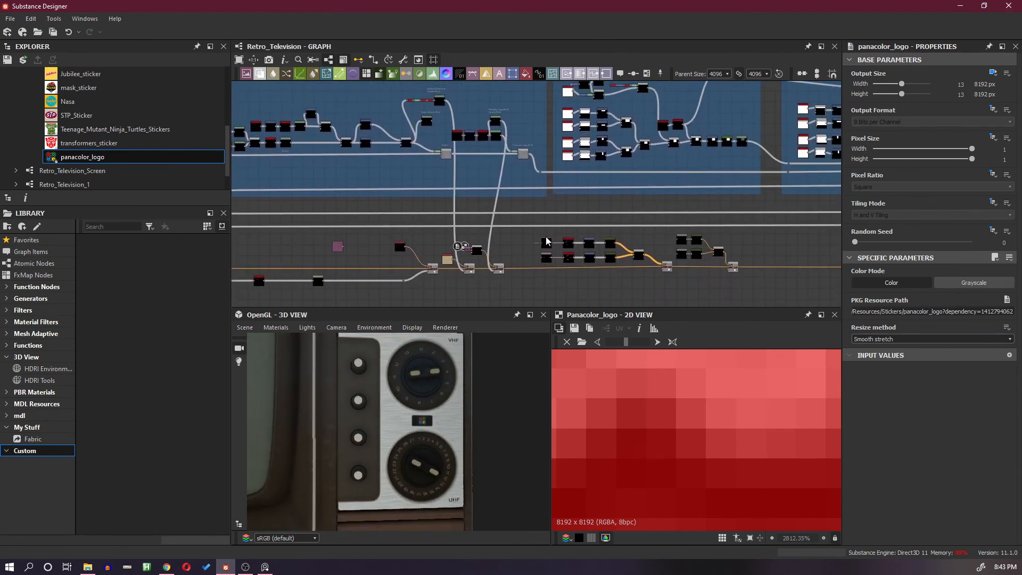
left_click_drag(535, 230, 778, 272)
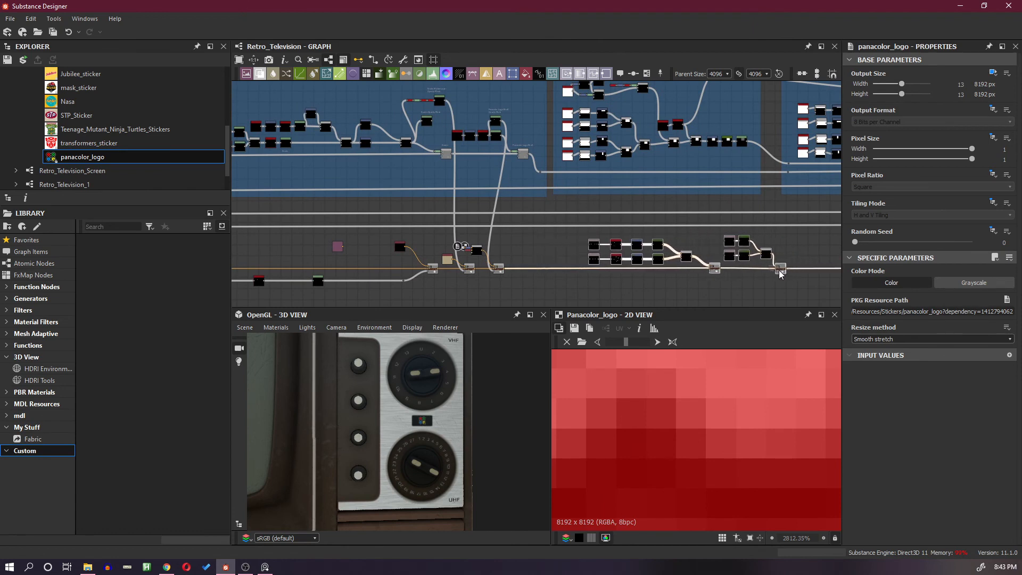
middle_click_drag(603, 282, 695, 293)
scroll(655, 262, "up", 2)
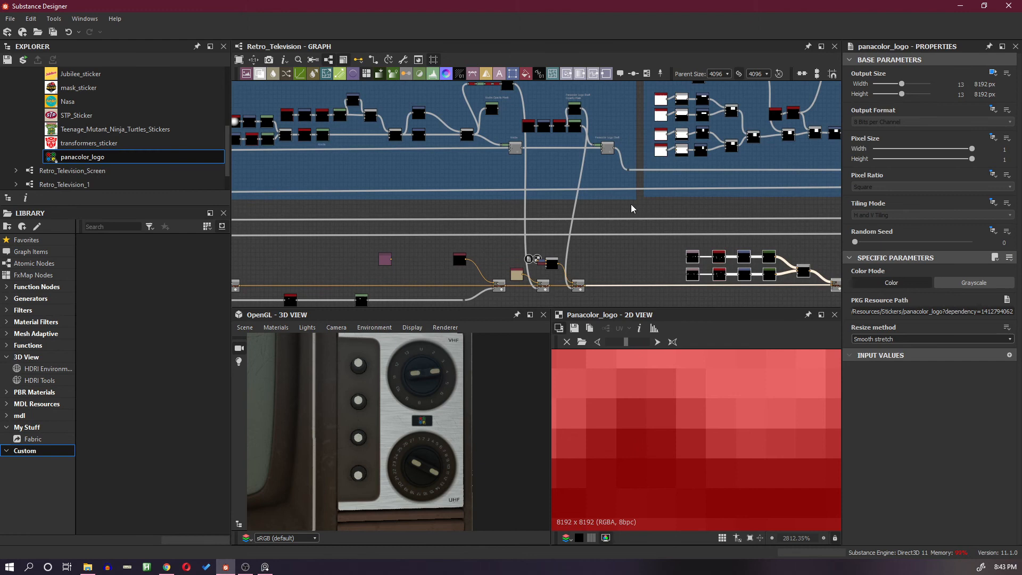
Inspect the output of the last Subtract Blend in the knobs frame around the logo and dials in the 2D view.
double_click(607, 148)
scroll(676, 399, "down", 15)
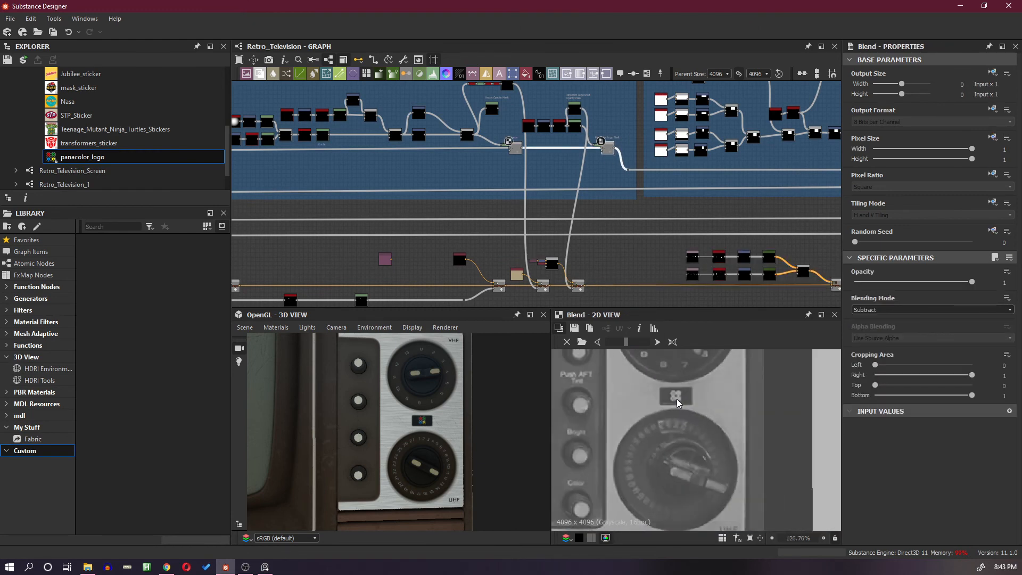
mouse_move(625, 343)
left_mouse_down()
mouse_move(606, 343)
mouse_move(639, 344)
mouse_move(612, 343)
left_mouse_up()
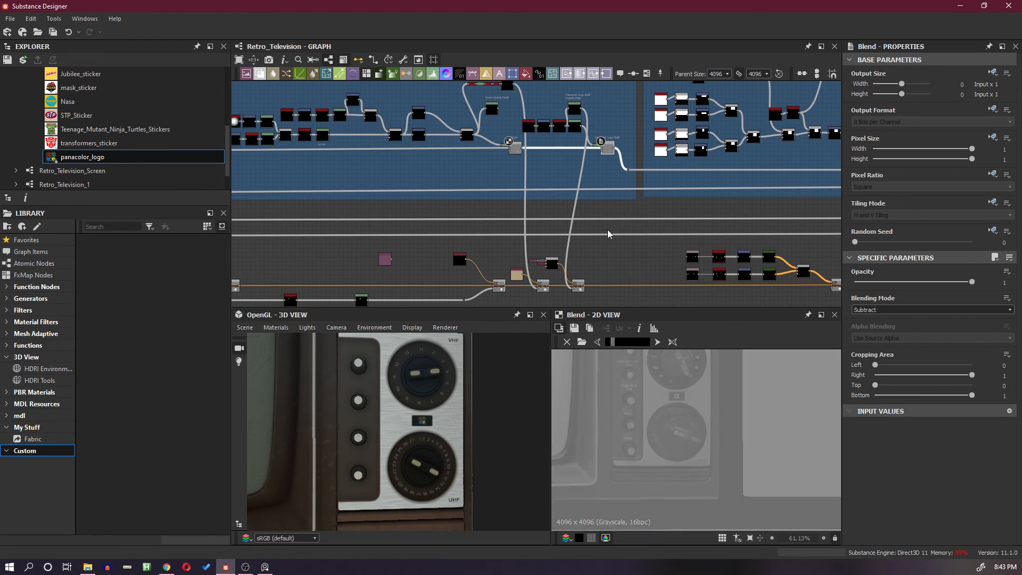
scroll(609, 232, "down", 2)
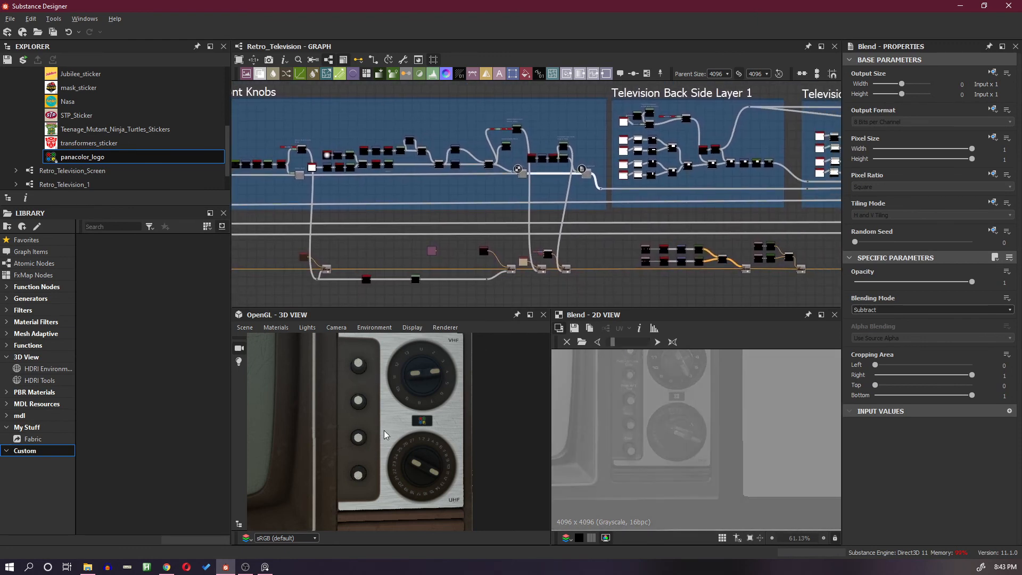
left_click_drag(384, 431, 384, 436)
scroll(653, 251, "up", 2)
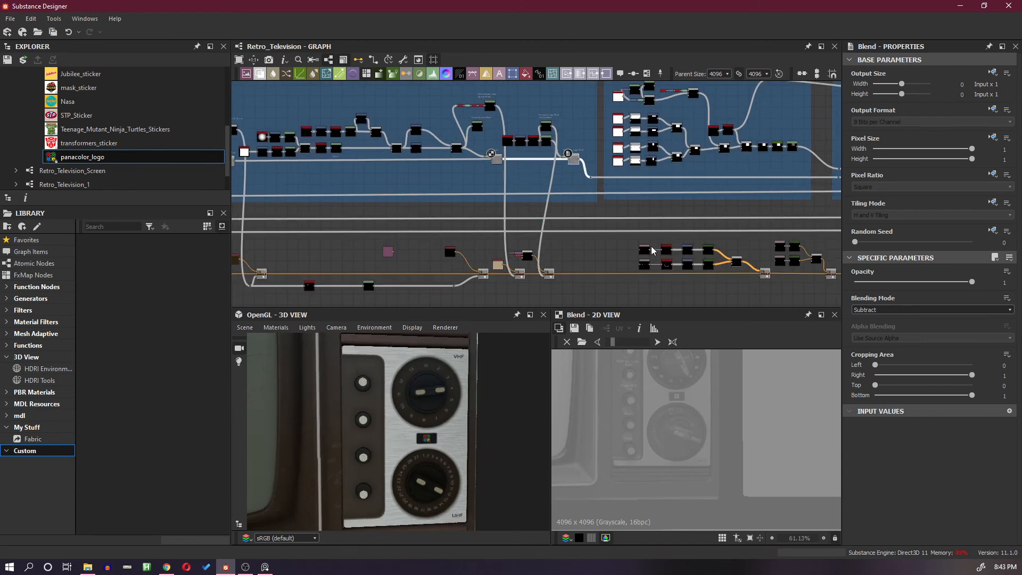
Move the dial-number and following text node groups back along the chain, directly beside the logo's Blend nodes.
scroll(598, 255, "down", 2)
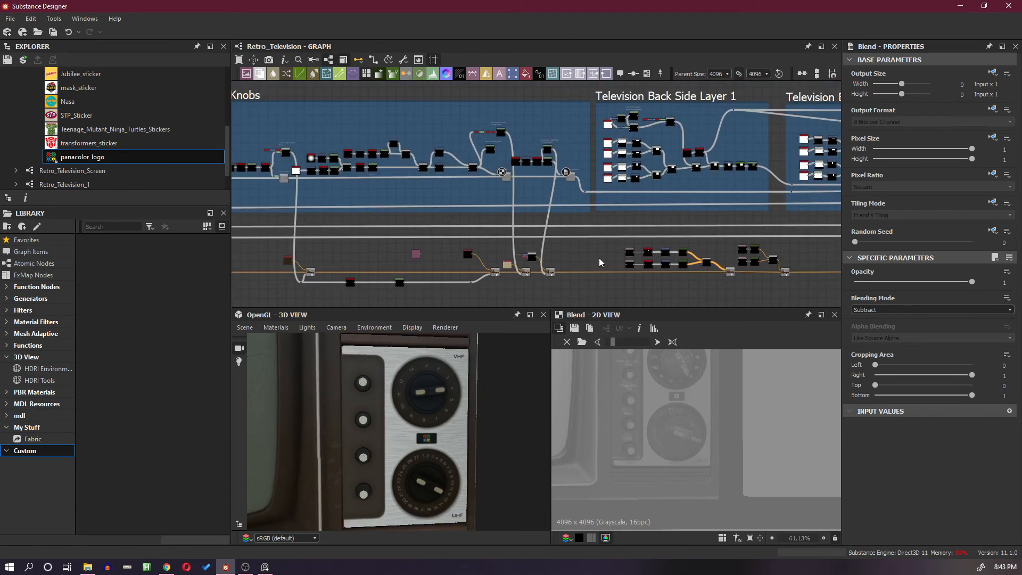
middle_click_drag(599, 258, 579, 254)
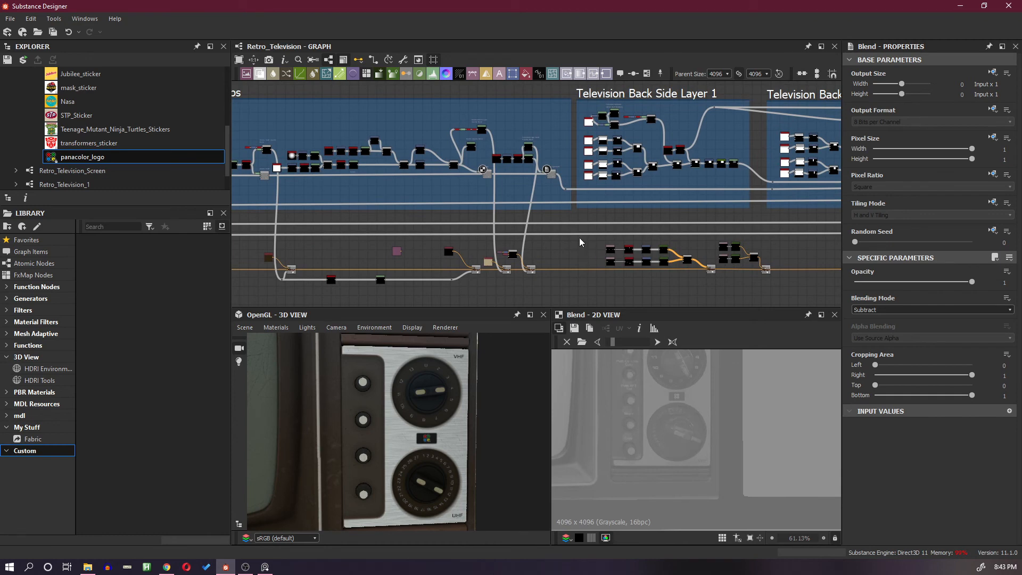
left_click_drag(579, 238, 695, 269)
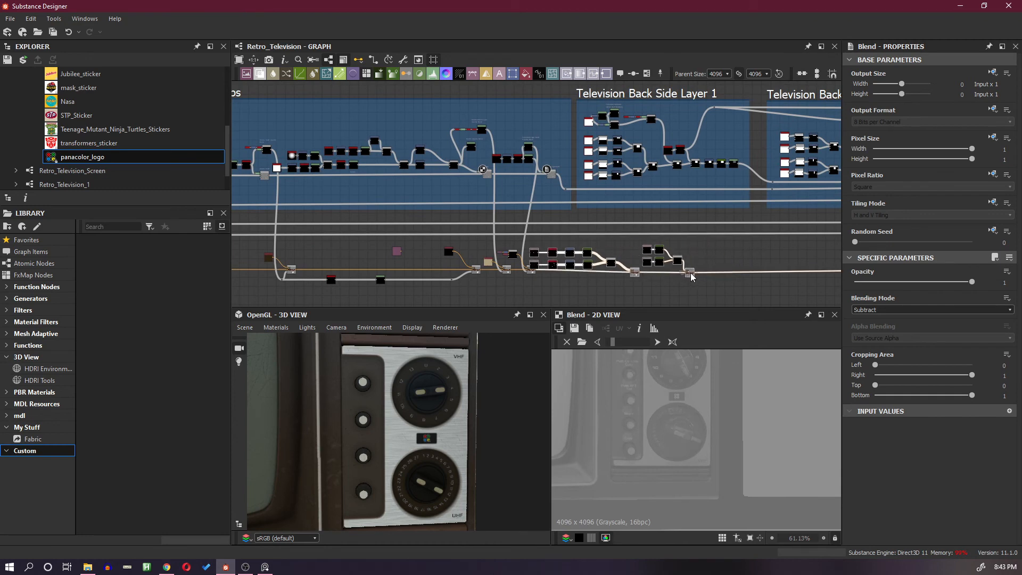
middle_click_drag(600, 264, 670, 248)
scroll(670, 247, "up", 4)
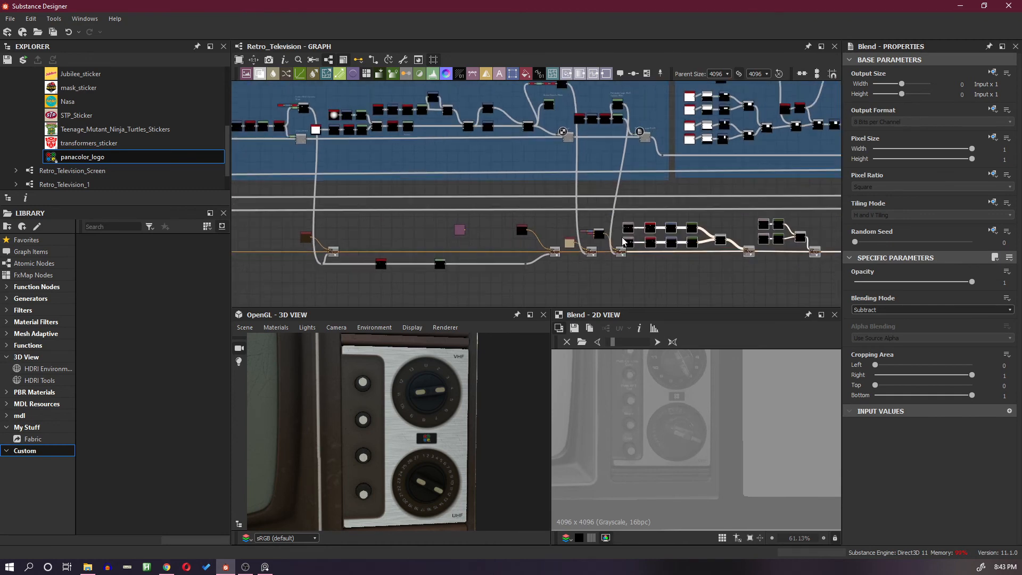
scroll(704, 241, "up", 5)
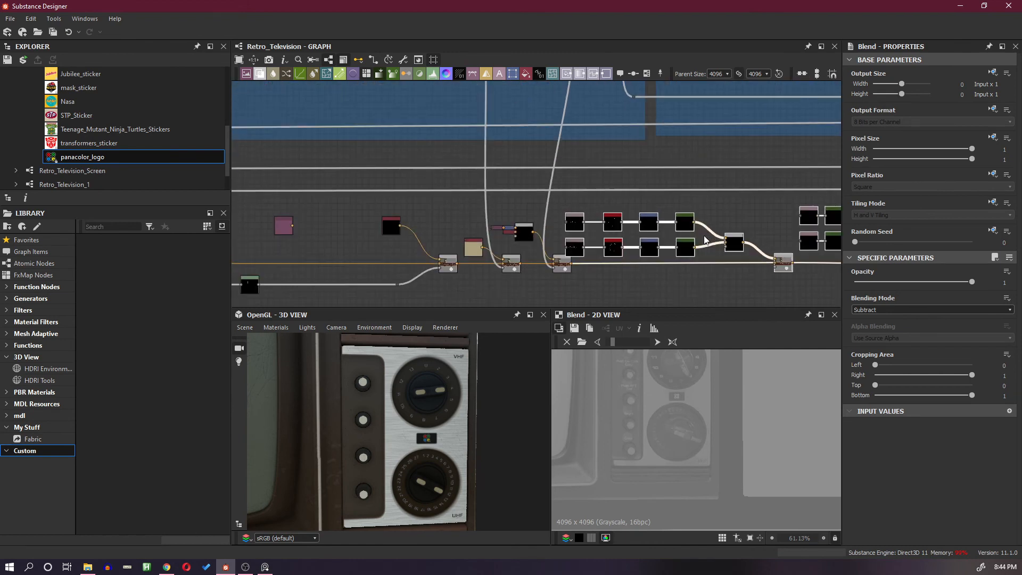
Dock the lower dial-number row, from its Gradient Map back to the 1–27 Text node, onto the Add (Linear Dodge) Blend.
left_click(742, 250)
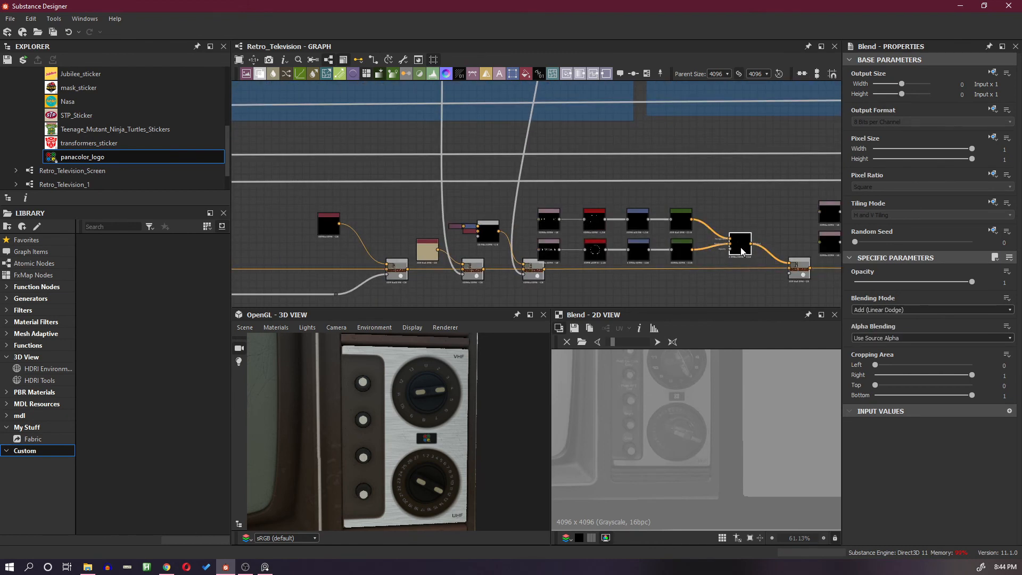
left_click(683, 253)
key("d")
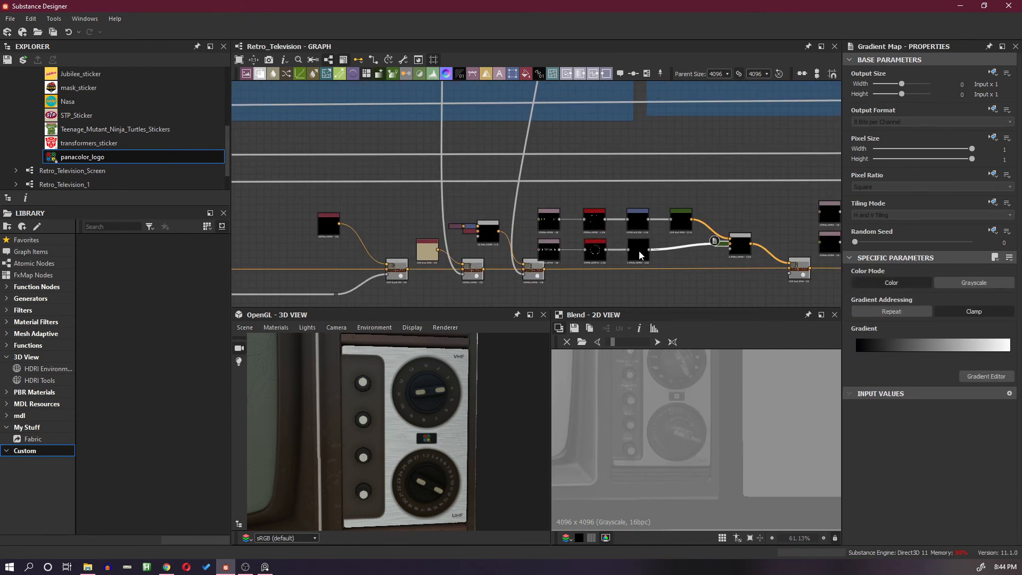
left_click(640, 255)
key("d")
left_click(590, 256)
key("d")
left_click(555, 255)
key("d")
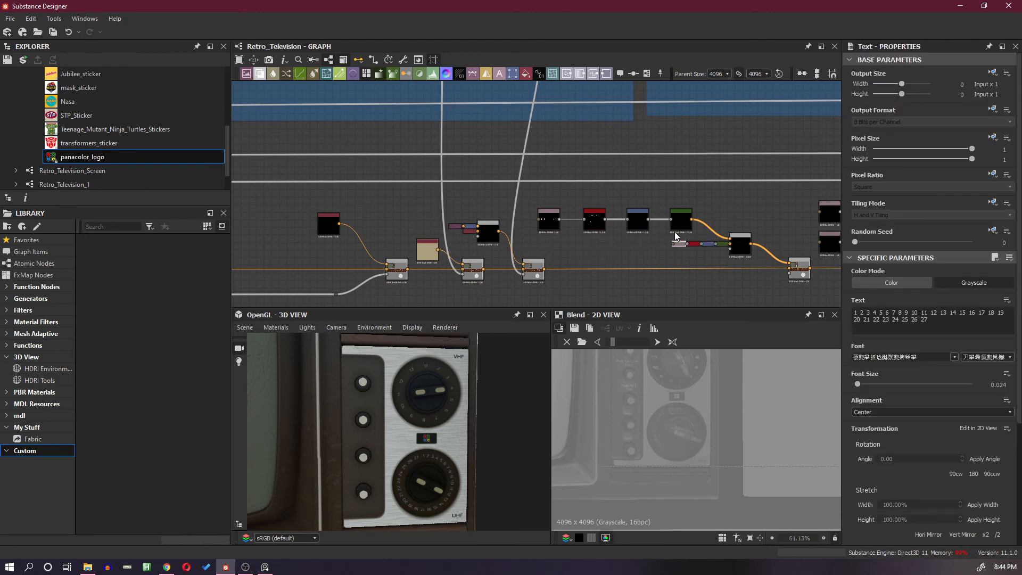
Dock the upper dial-number row, from its Gradient Map back through the Transformation 2D to the Text node, onto the same Blend.
left_click(680, 229)
key("d")
left_click(635, 228)
key("d")
left_click(595, 226)
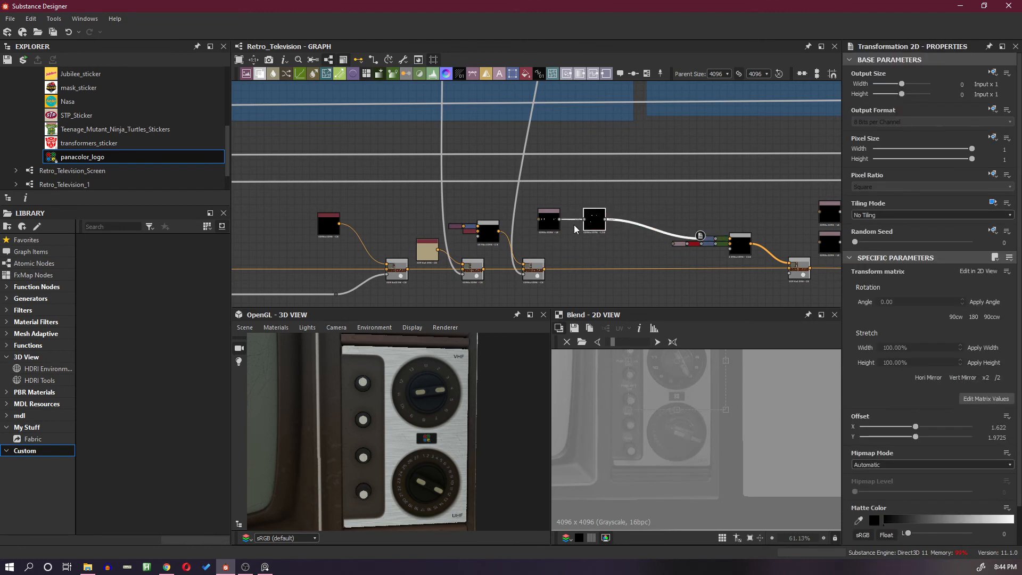
key("d")
left_click(553, 224)
key("d")
Move the compacted dial-number Blend and the Blend it feeds close to the logo's Blend nodes.
left_click(790, 281)
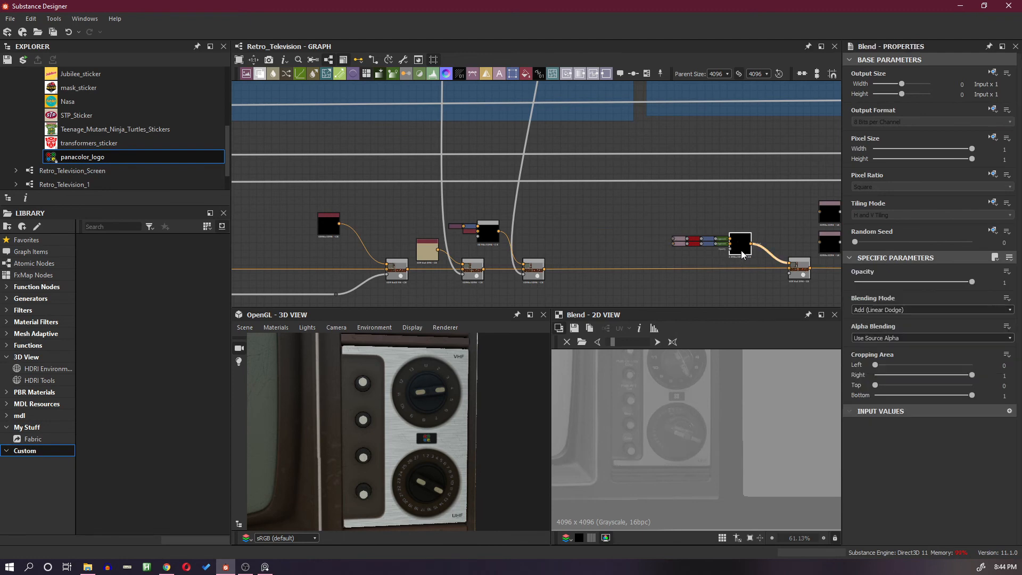
left_click_drag(790, 282, 649, 280)
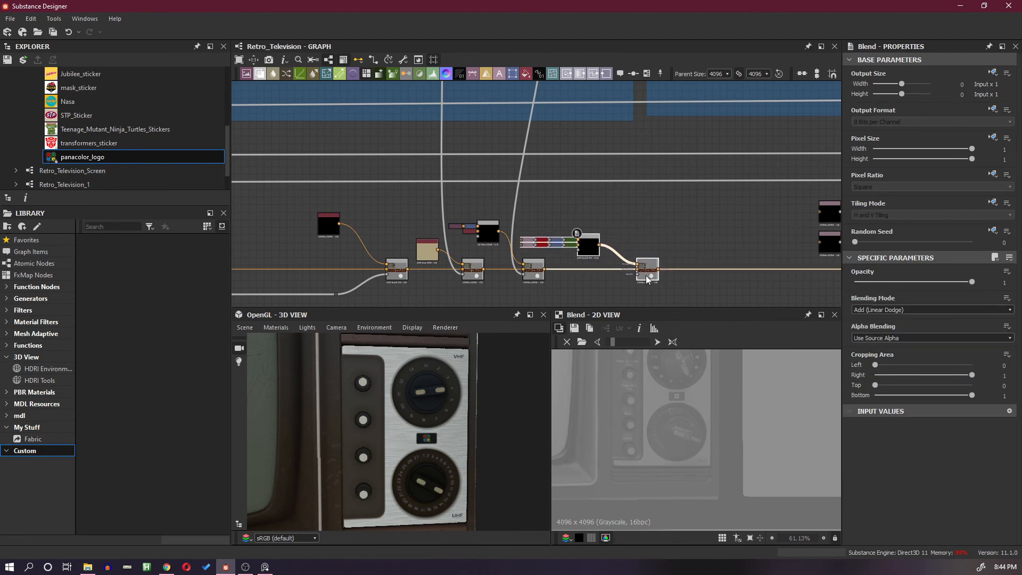
left_click_drag(592, 252, 618, 251)
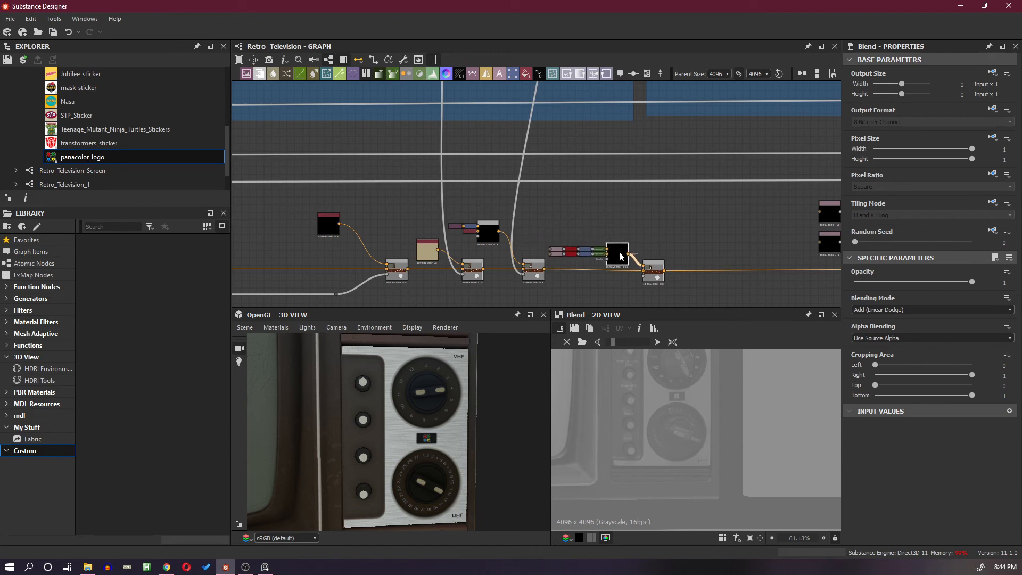
Dock the next group's two Text and Gradient Map pairs onto their Blend and move the group beside the dial-number nodes.
scroll(651, 228, "down", 3)
scroll(651, 228, "down", 2)
middle_click_drag(650, 228, 632, 229)
scroll(714, 226, "up", 1)
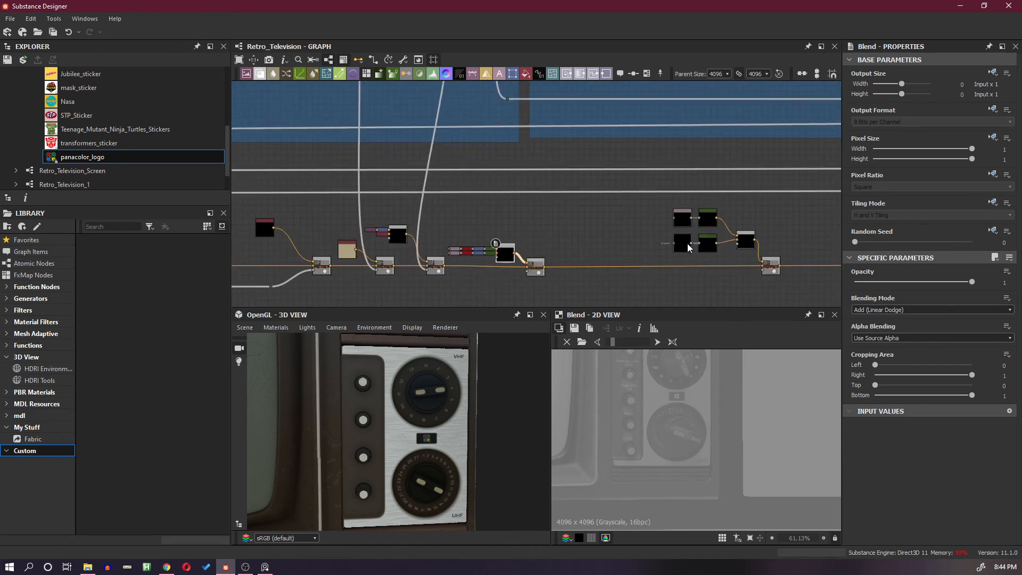
left_click(688, 245)
left_click(707, 246)
key("d")
left_click(678, 220)
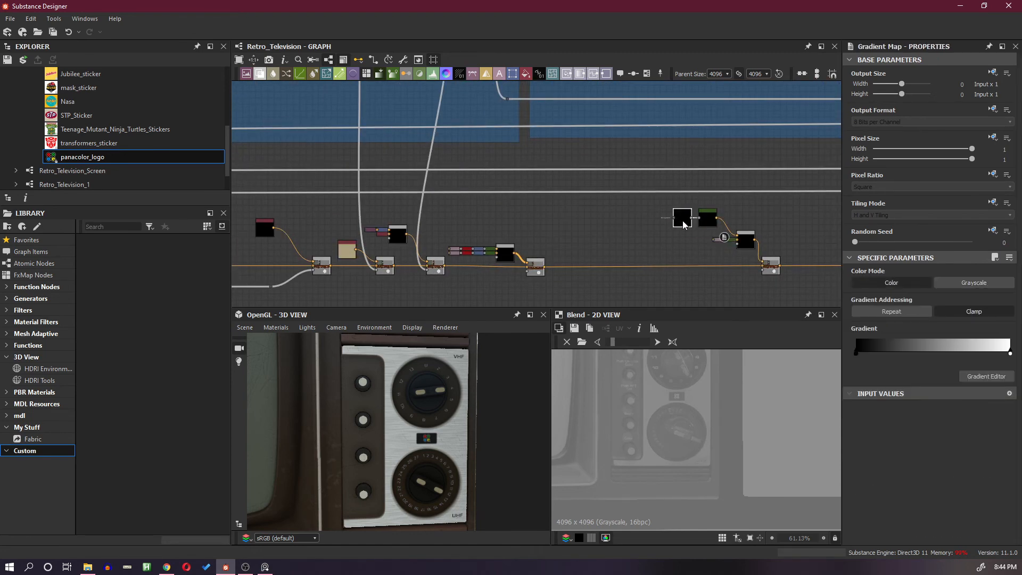
key("d")
left_click(710, 223)
key("d")
left_click_drag(747, 242, 750, 251)
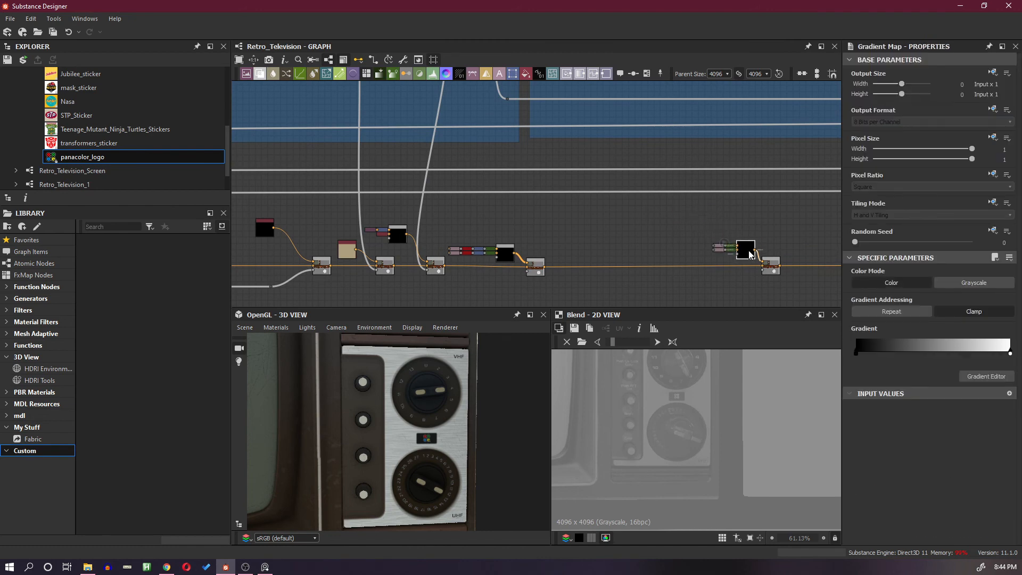
left_click_drag(711, 224, 585, 275)
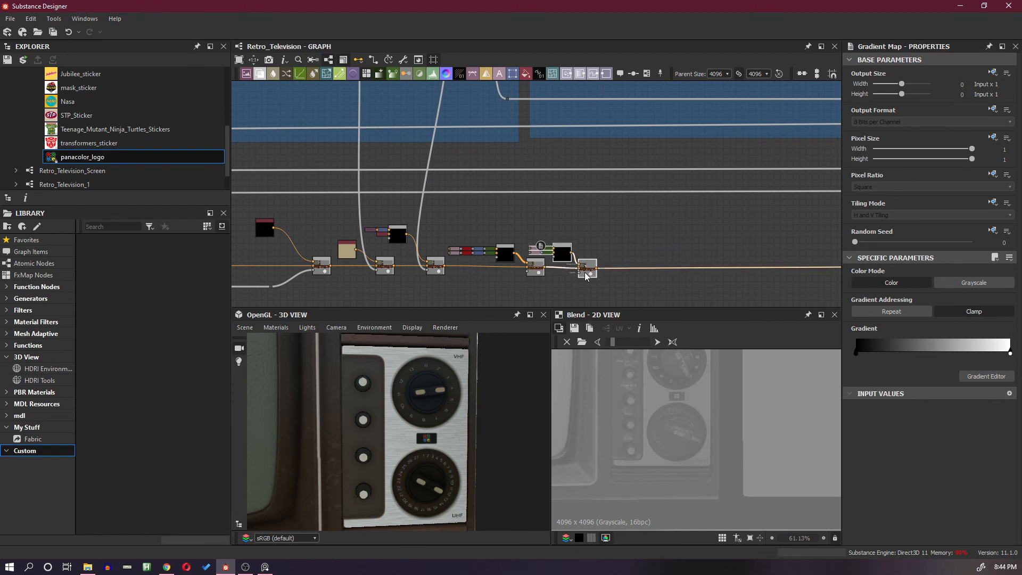
Delete the unconnected 1024 × 512 panacolor_logo Bitmap node from the graph.
scroll(546, 231, "down", 5)
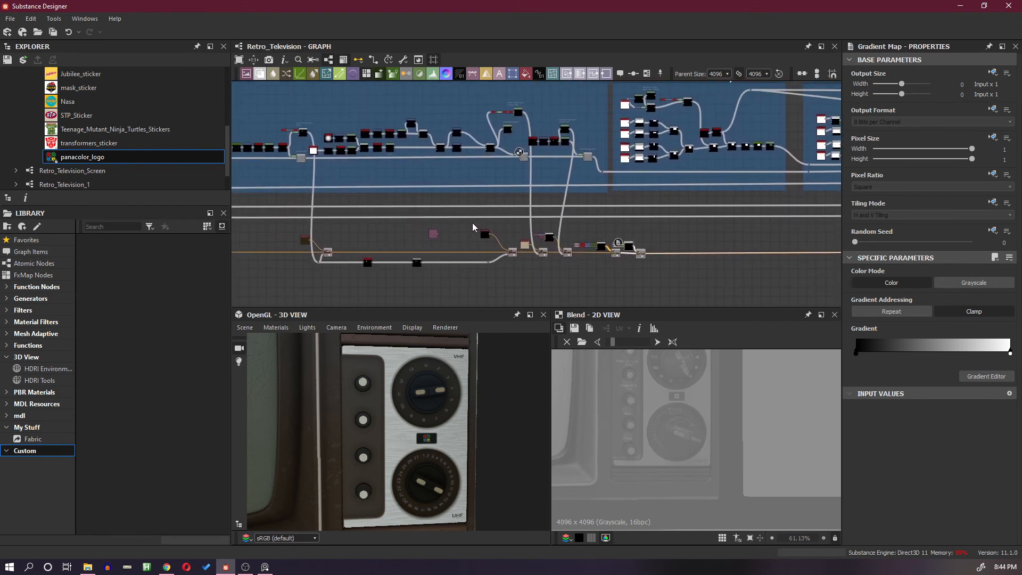
scroll(446, 237, "up", 5)
double_click(408, 241)
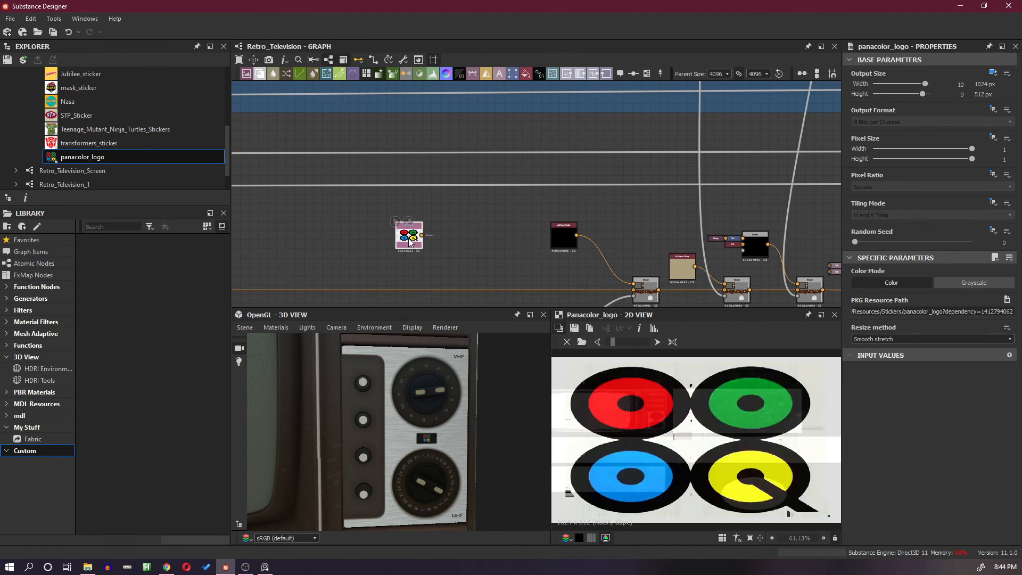
key("Delete")
Move the black Uniform Color node and the logo, dial-number and text Blend chain closer to the preceding mask nodes.
scroll(577, 233, "down", 4)
double_click(572, 234)
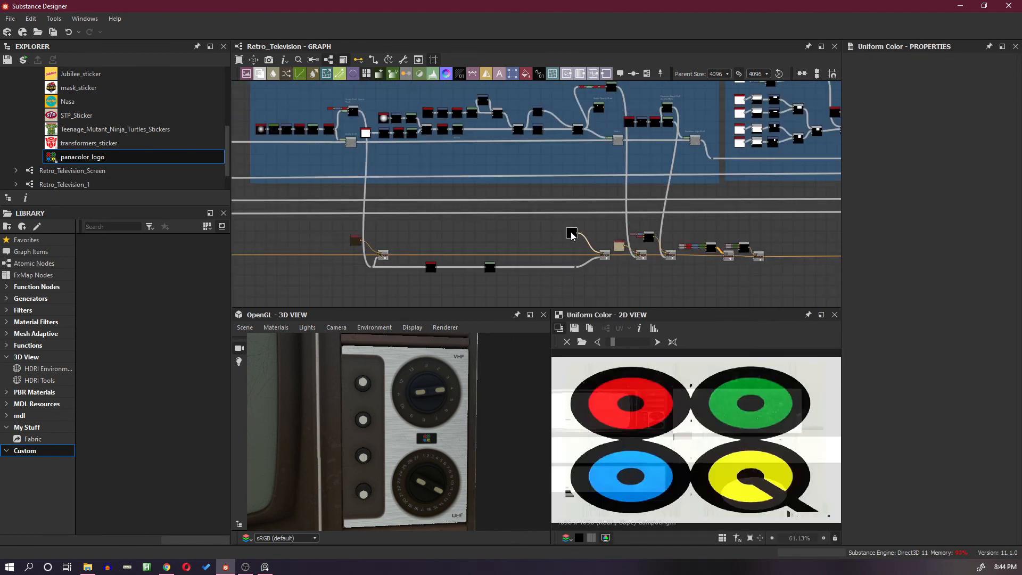
scroll(572, 234, "up", 1)
left_click_drag(541, 213, 708, 269)
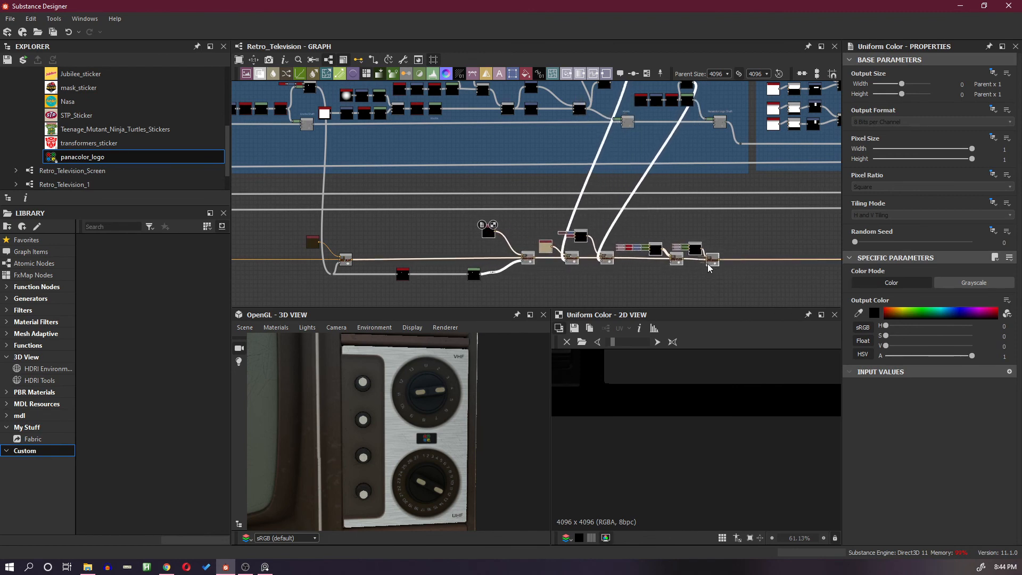
Close the remaining gaps by moving the Blend chain, its Levels node and the red mask node toward the brown Uniform Color's Blend.
scroll(495, 282, "up", 3)
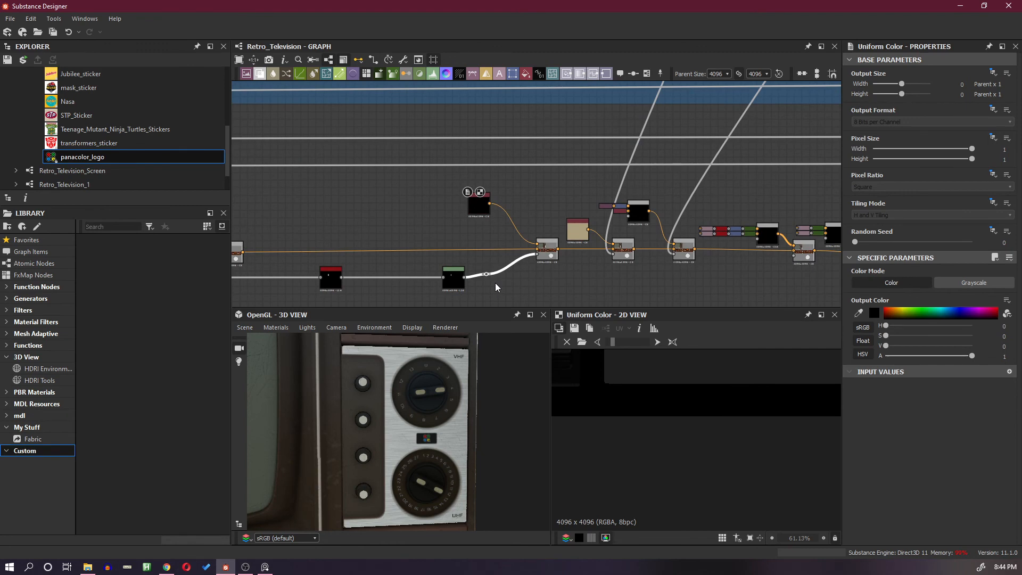
scroll(679, 271, "down", 3)
left_click_drag(775, 283, 574, 235)
left_click_drag(756, 264, 544, 231)
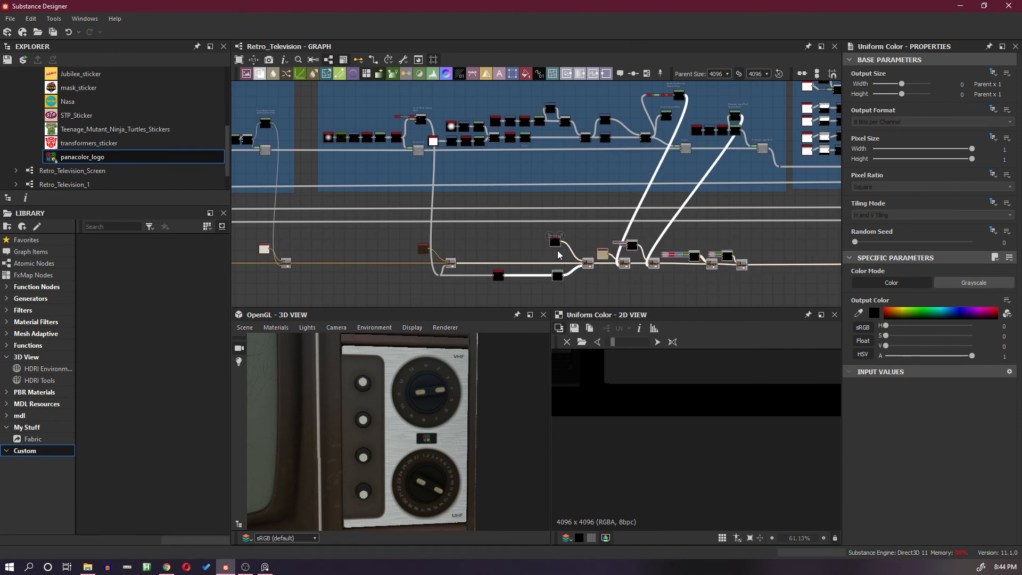
right_click(703, 268)
left_click(640, 295)
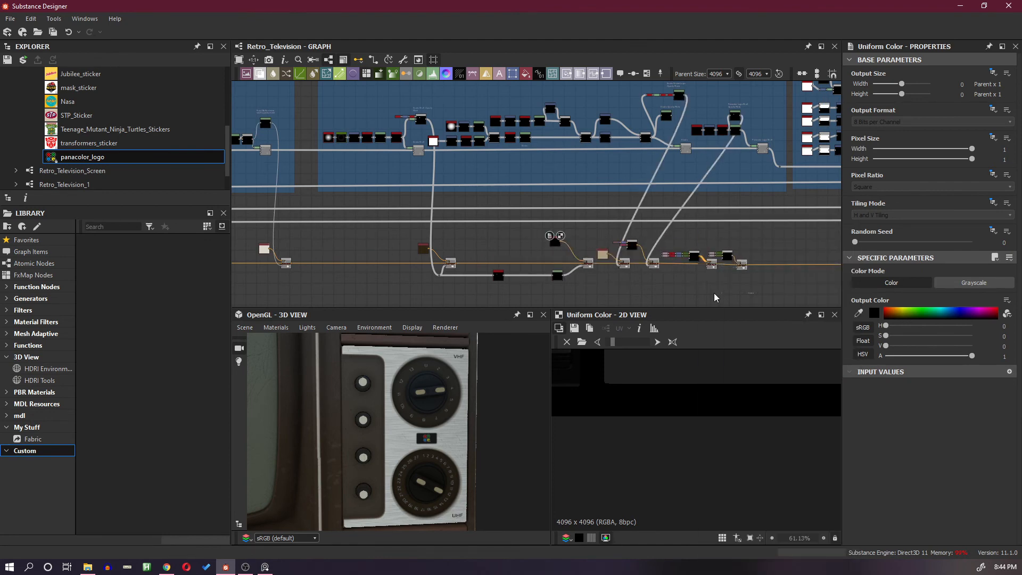
left_click_drag(715, 298, 545, 232)
left_click_drag(742, 268, 707, 270)
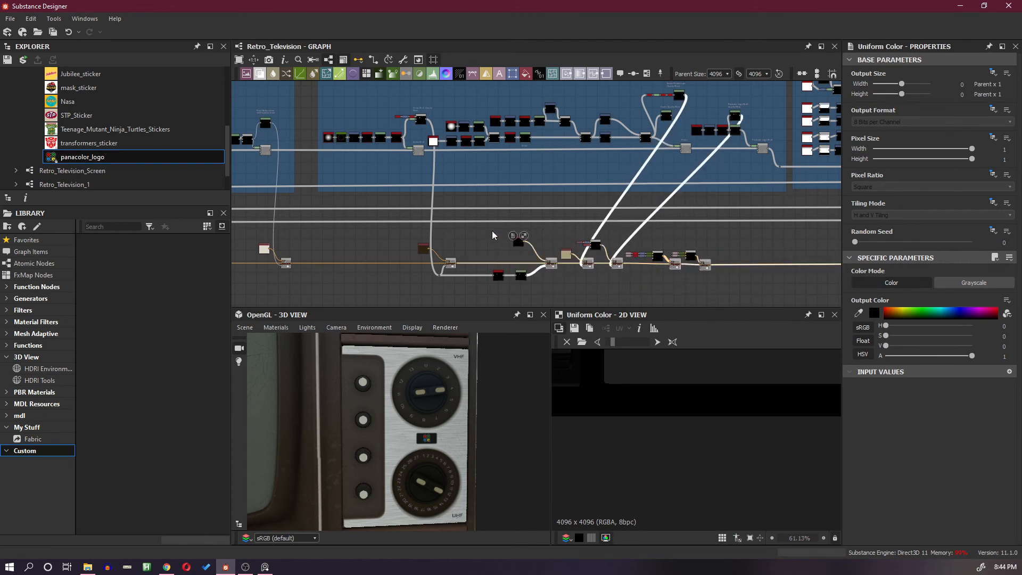
left_click_drag(491, 231, 714, 293)
left_click_drag(707, 270, 677, 273)
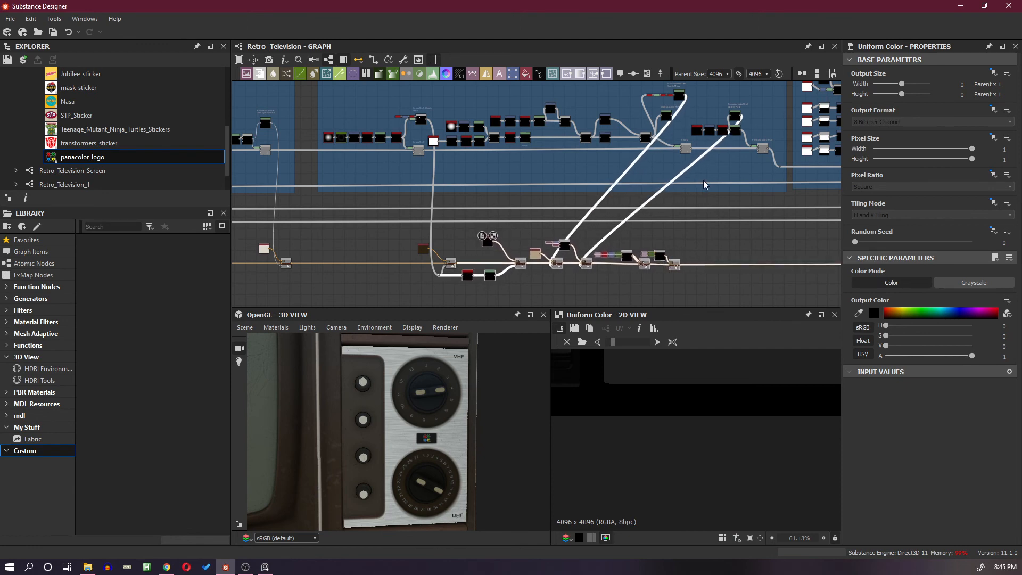
Add a Dot to each of the two mask links leaving the Front Knobs frame and place them beneath their source nodes.
middle_click_drag(715, 215, 661, 241)
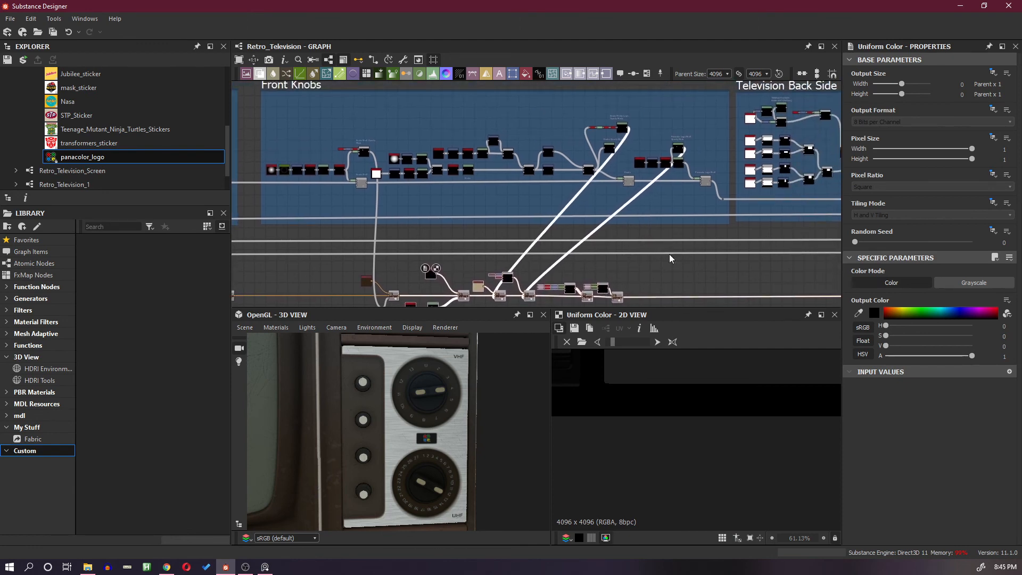
middle_click_drag(681, 293, 673, 260)
scroll(648, 249, "up", 1)
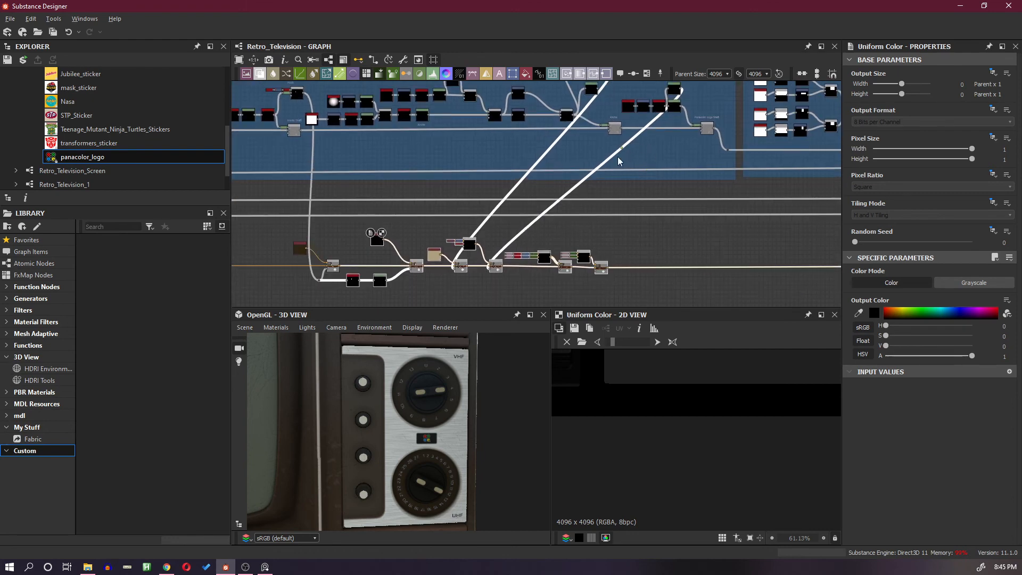
double_click(581, 184)
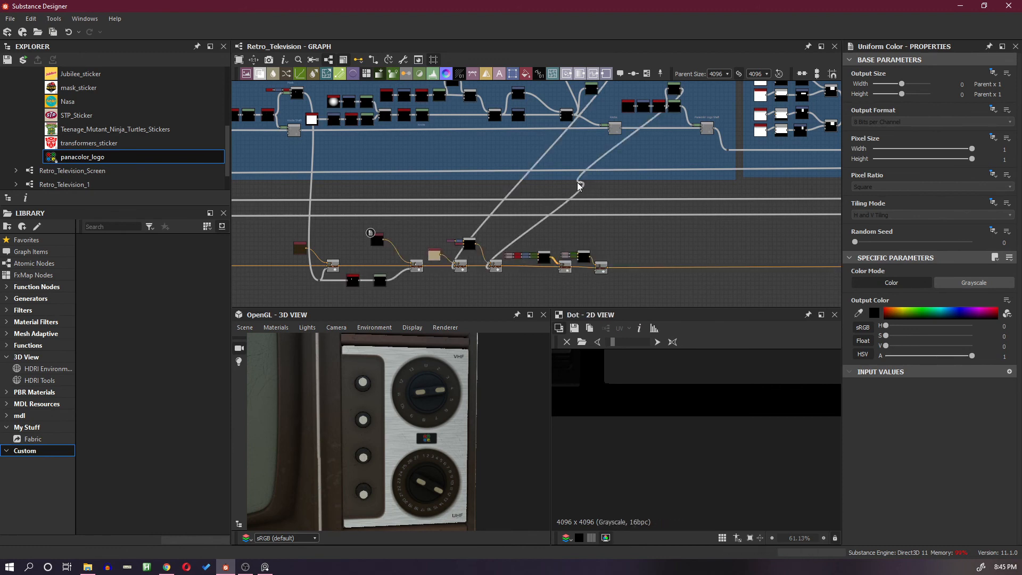
left_click_drag(582, 187, 694, 183)
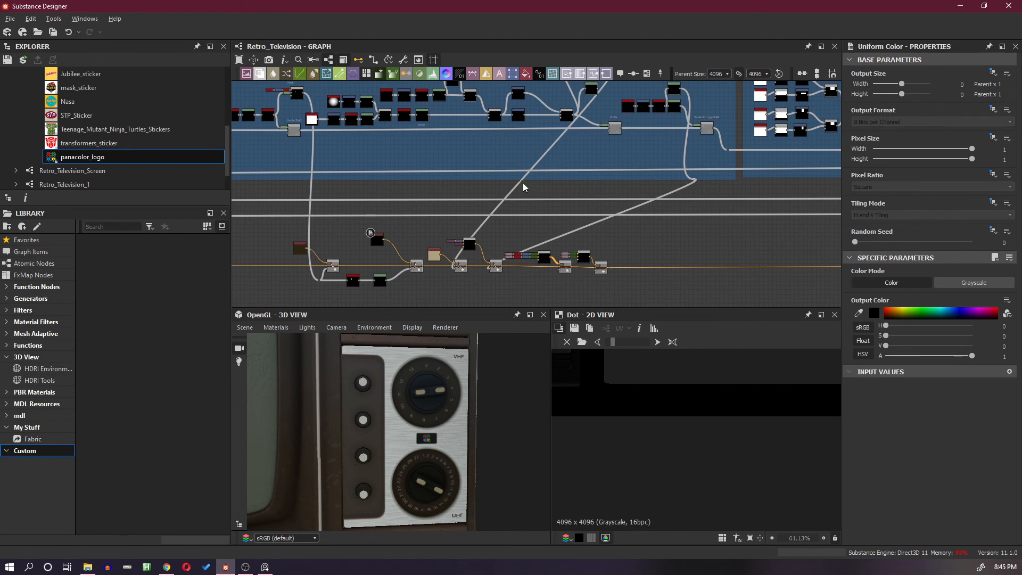
left_click_drag(523, 186, 615, 184)
Add a second Dot to both mask links above their target Blends, straighten the routing and nudge the chain's last Blend.
left_click(503, 239, "alt")
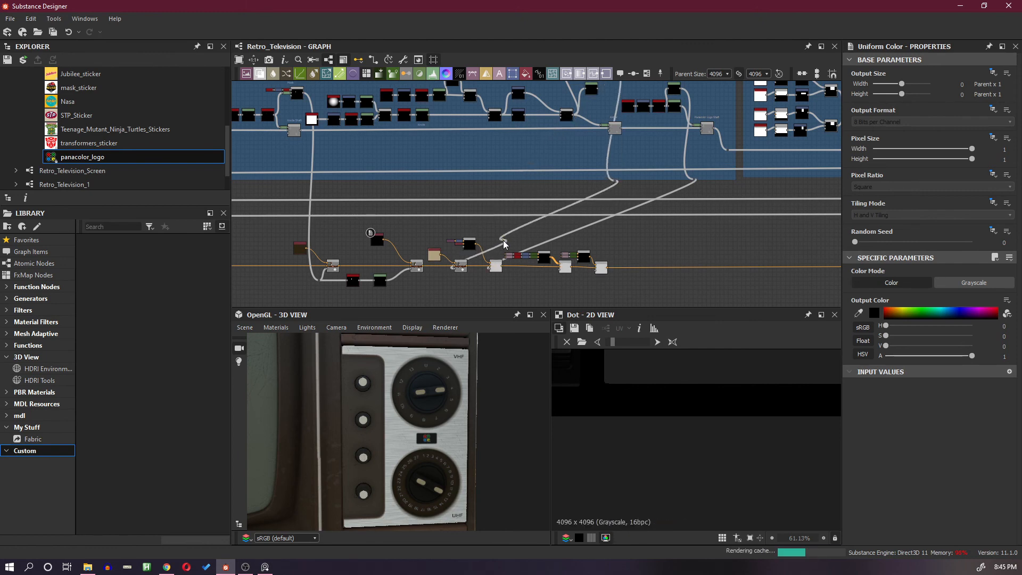
left_click_drag(503, 240, 444, 188)
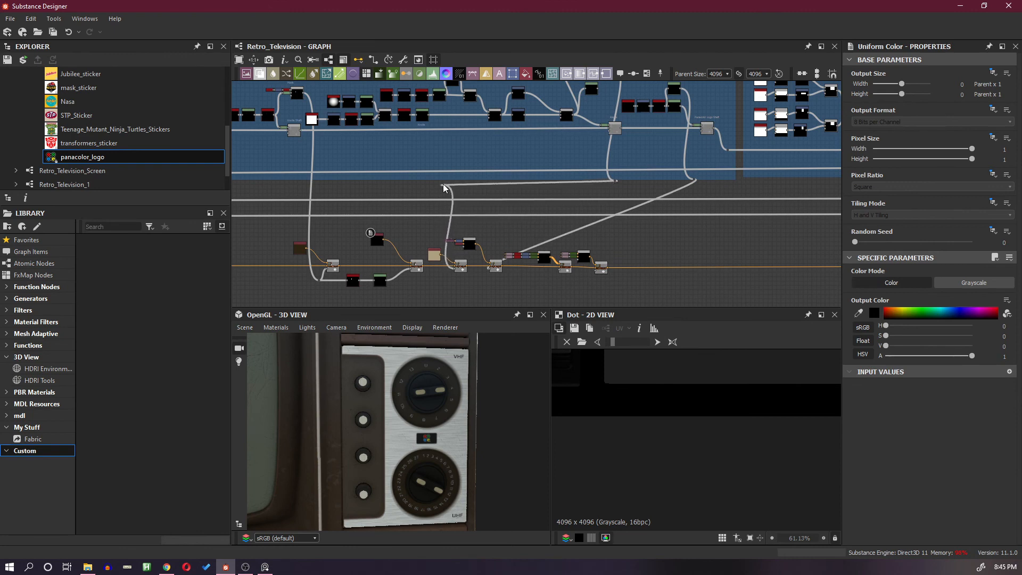
left_click(545, 247, "alt")
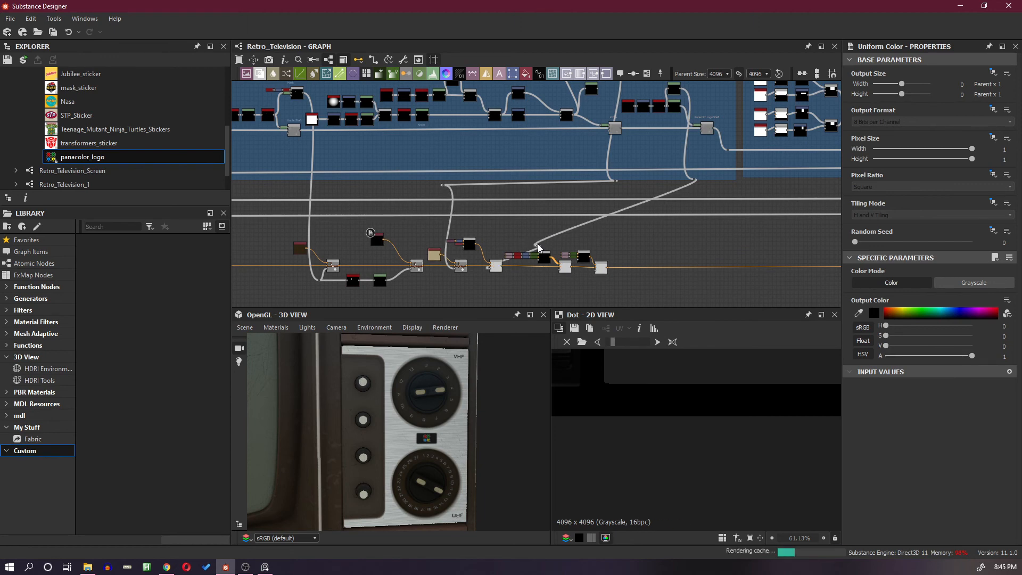
left_click_drag(545, 247, 480, 195)
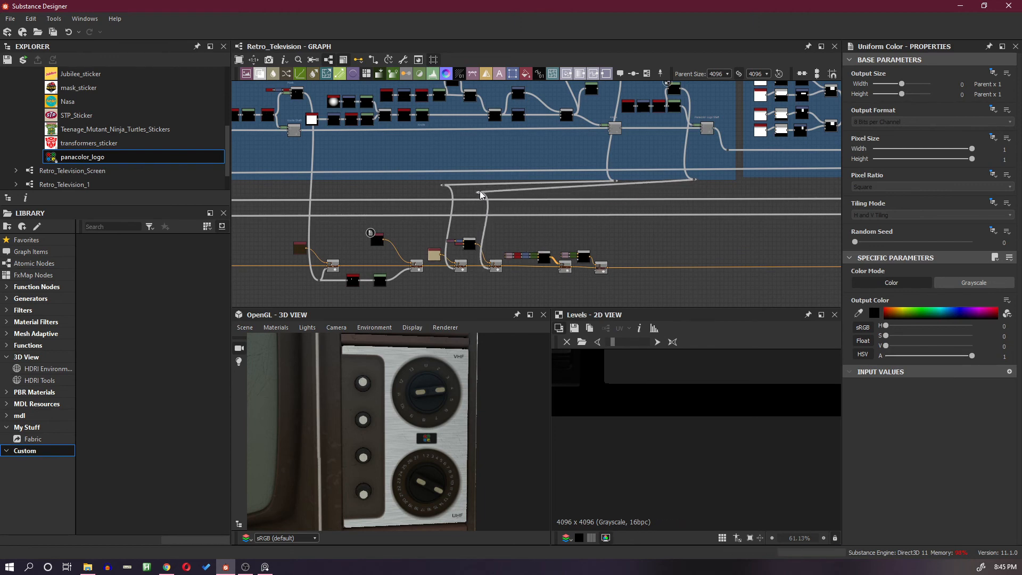
left_click_drag(693, 182, 693, 190)
left_click_drag(603, 275, 608, 274)
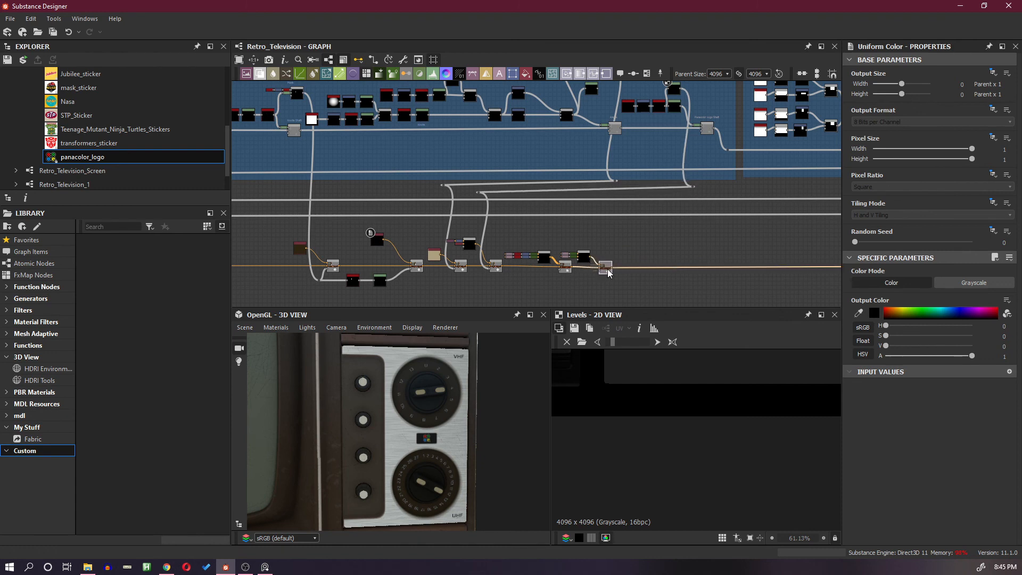
Insert a Blend node on the colour link after the last text Blend and move it closer to the chain.
scroll(693, 287, "up", 1)
scroll(724, 272, "down", 1)
middle_click_drag(730, 270, 631, 267)
scroll(628, 264, "up", 2)
key("space")
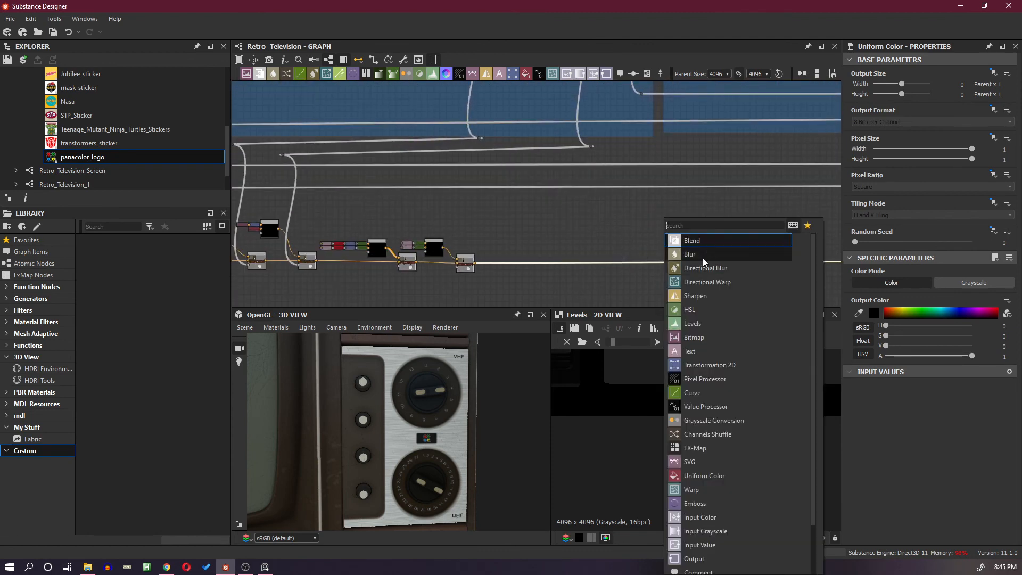
left_click(705, 241)
scroll(650, 264, "down", 3)
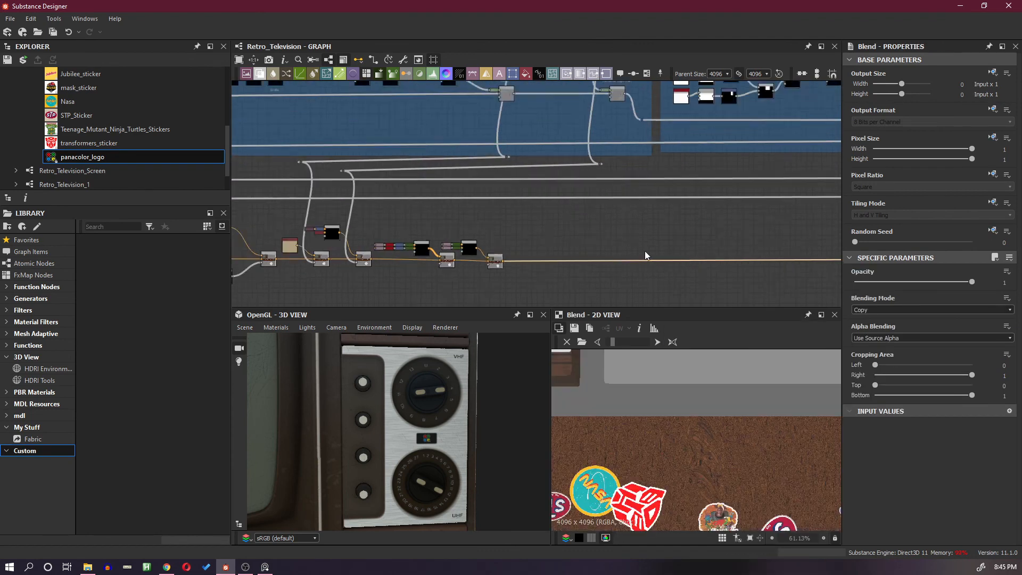
middle_click_drag(698, 257, 651, 256)
left_click_drag(656, 251, 523, 251)
scroll(501, 251, "up", 5)
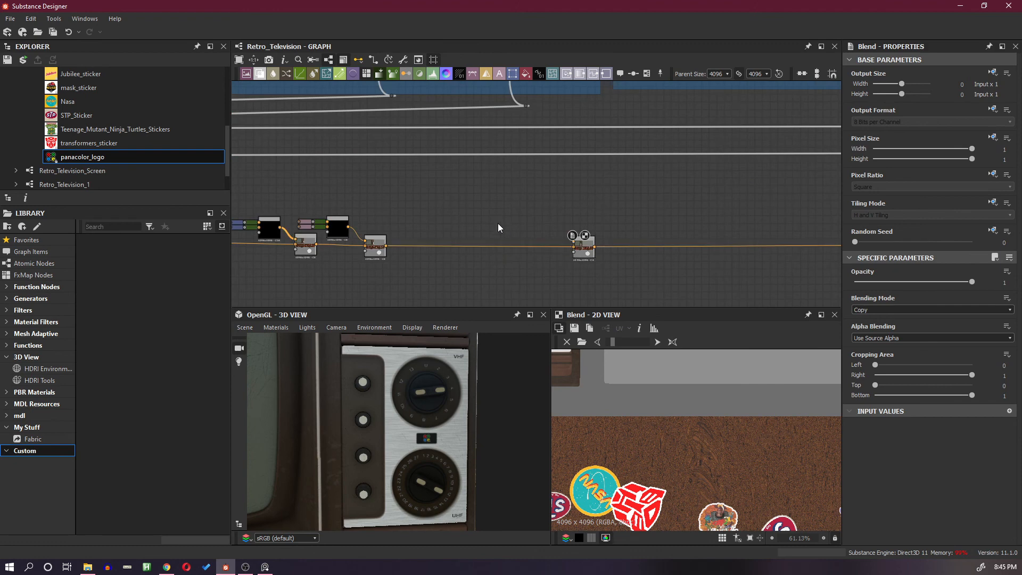
scroll(388, 395, "up", 5)
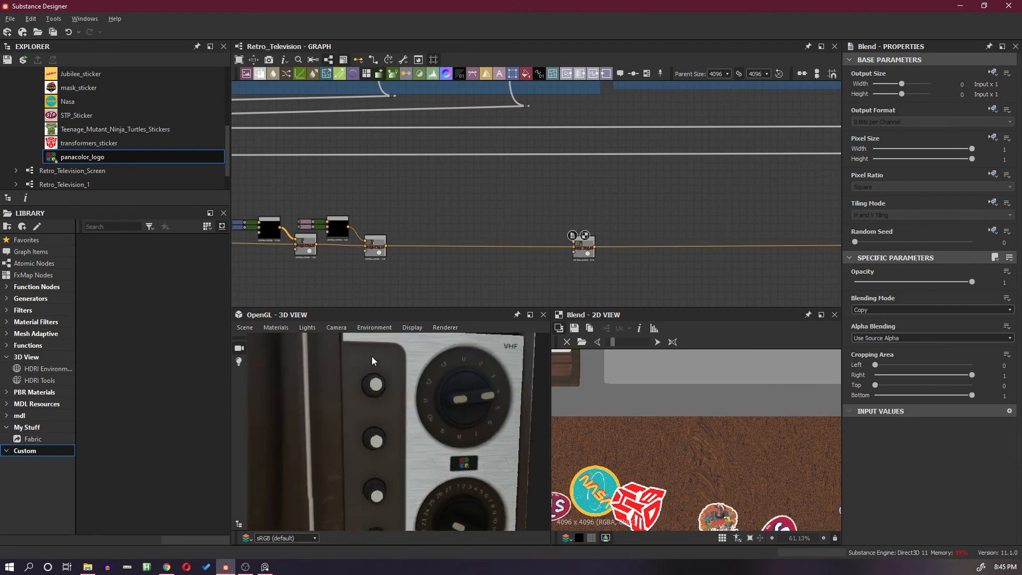
scroll(392, 370, "up", 3)
scroll(515, 231, "up", 1)
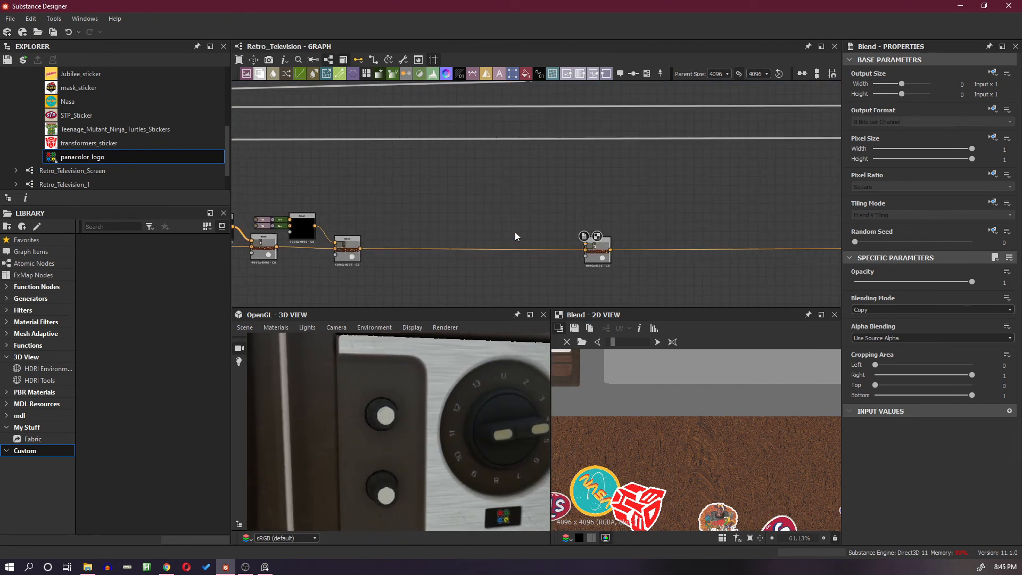
left_click_drag(592, 257, 561, 262)
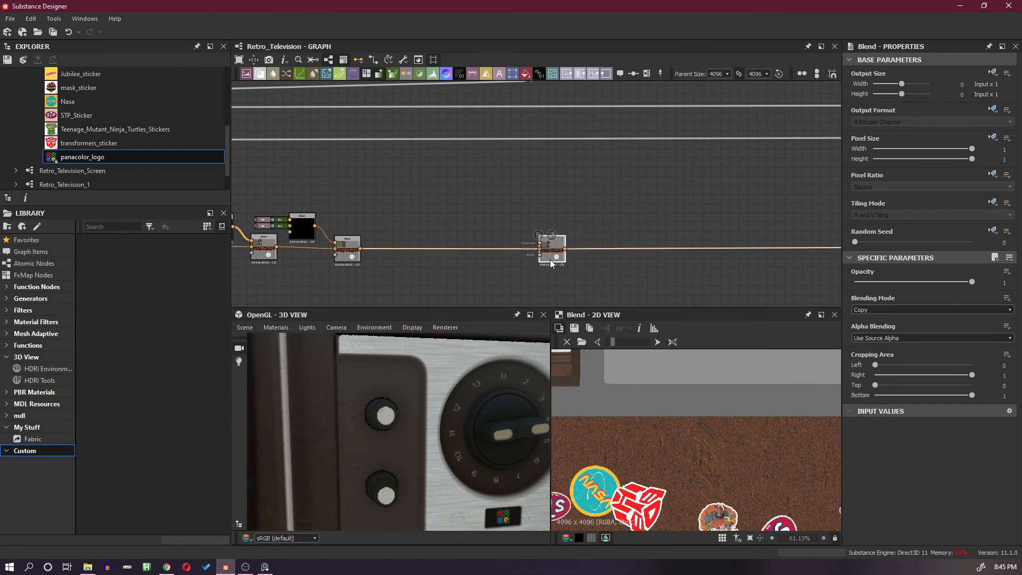
key("space")
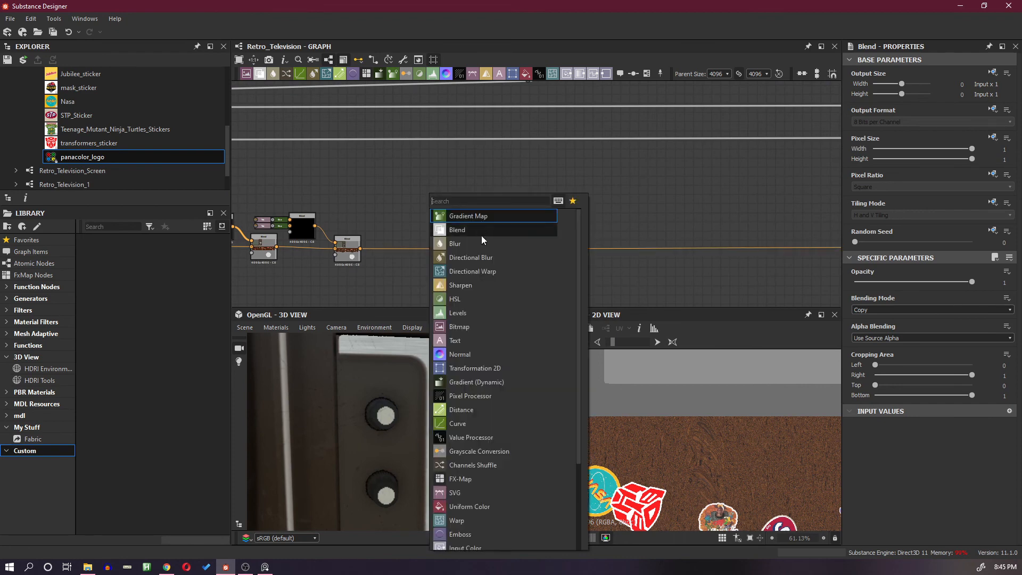
left_click(489, 341)
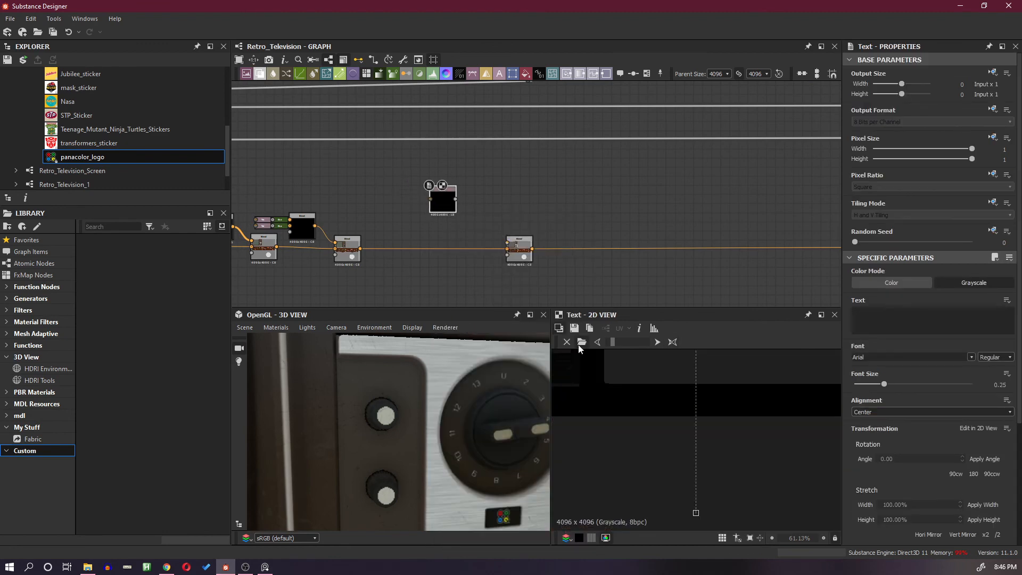
scroll(706, 397, "down", 10)
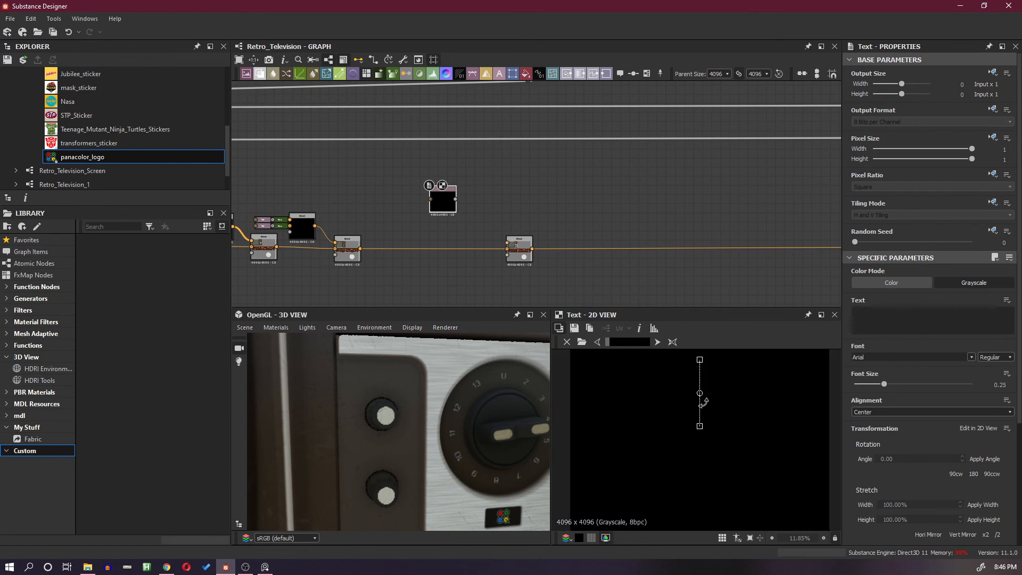
left_click(883, 317)
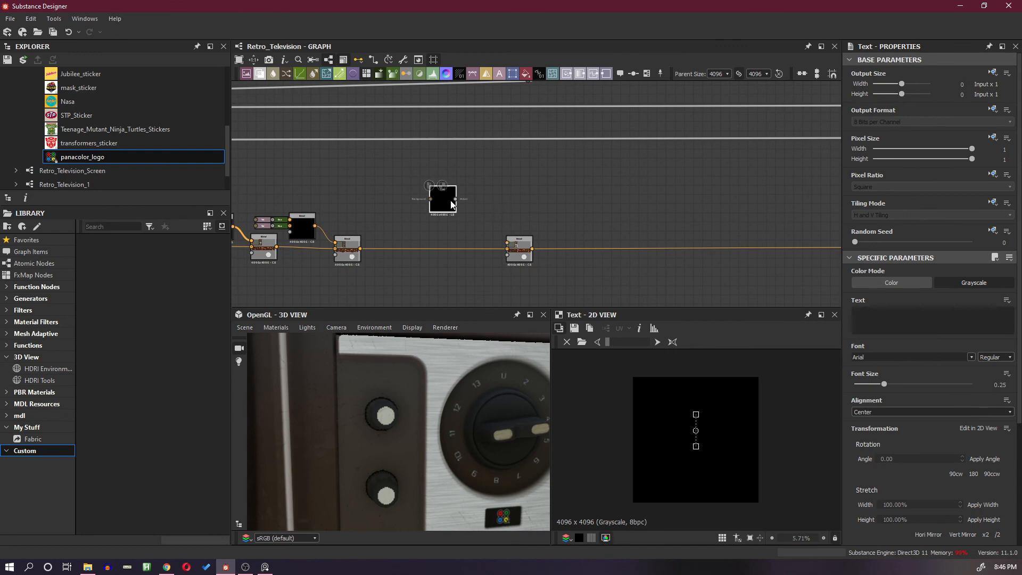
key("Delete")
Duplicate the docked Text node holding the dial numbers U to 13 and place the copy above the link before the new Blend.
scroll(401, 205, "down", 3)
middle_click_drag(381, 206, 570, 204)
scroll(446, 196, "up", 2)
middle_click_drag(445, 195, 602, 198)
scroll(370, 208, "up", 1)
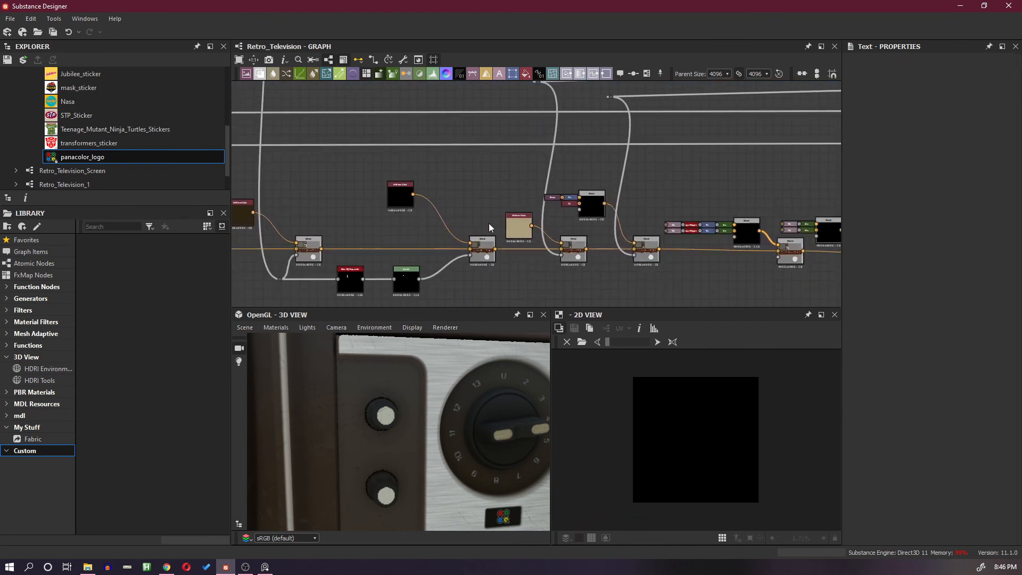
scroll(662, 218, "up", 3)
middle_click_drag(692, 229, 470, 215)
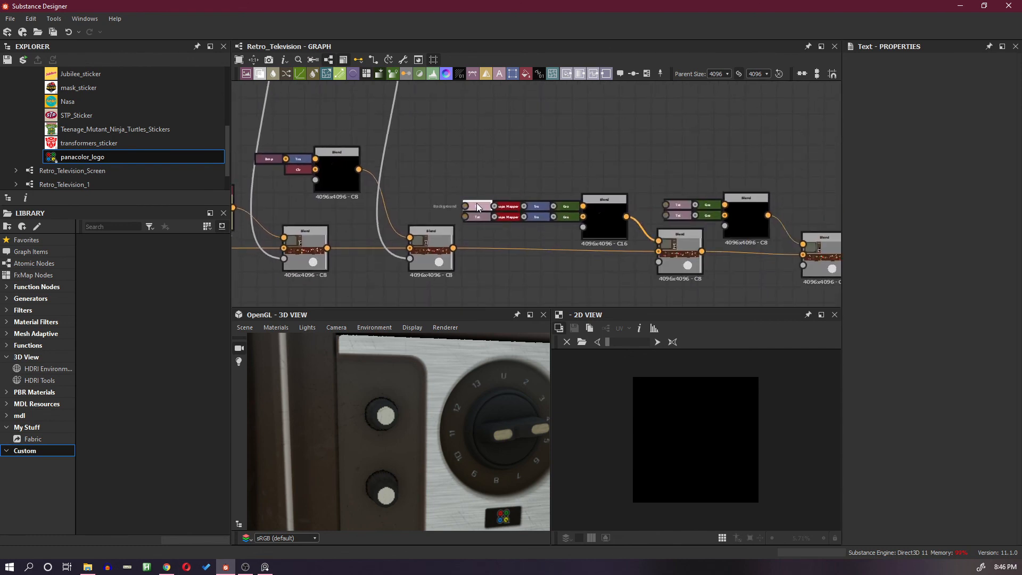
left_click(477, 205)
key("ctrl+c")
key("ctrl+v")
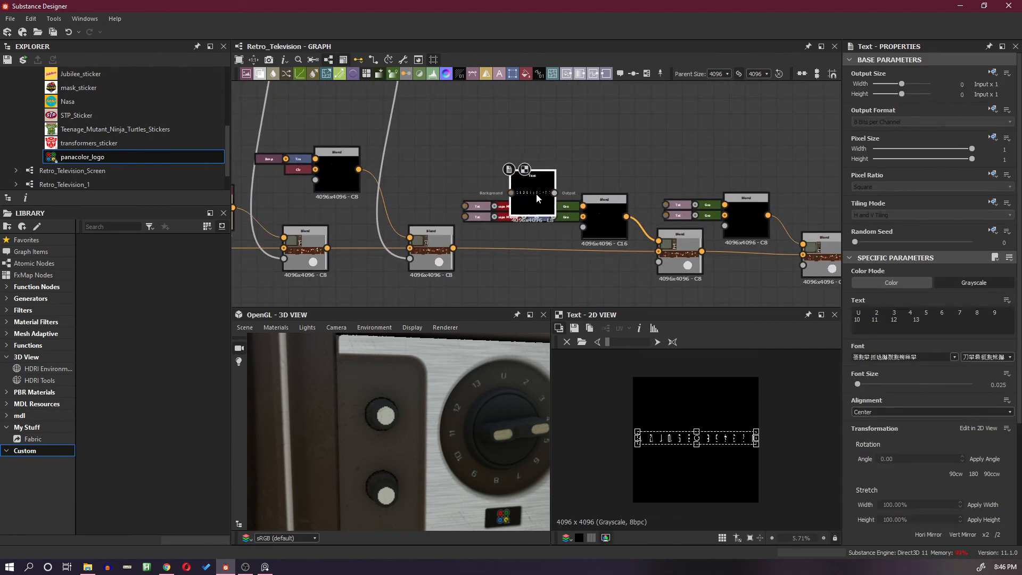
left_click_drag(535, 194, 747, 156)
scroll(746, 160, "down", 5)
middle_click_drag(712, 189, 470, 229)
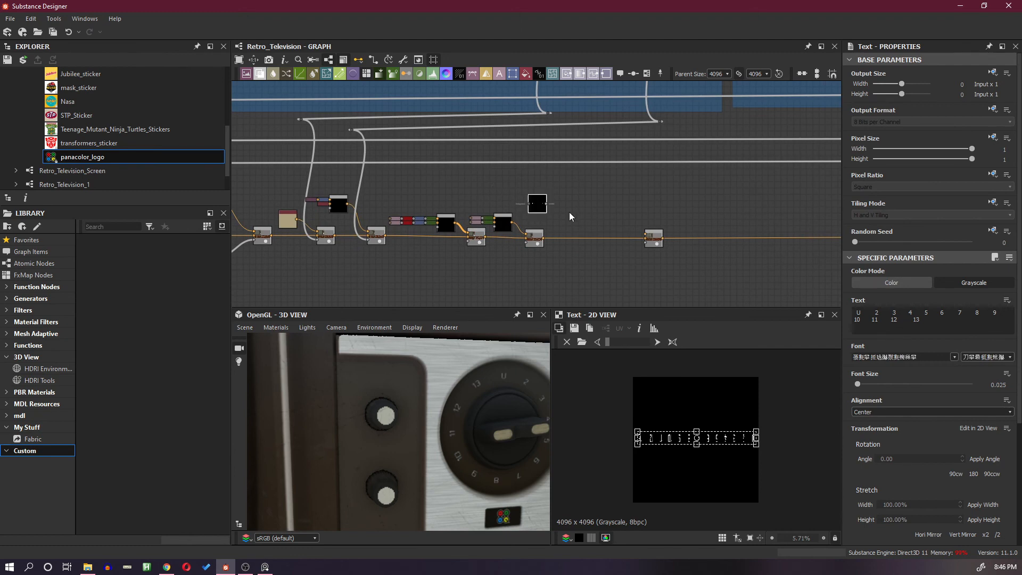
left_click_drag(570, 212, 600, 219)
scroll(600, 218, "up", 4)
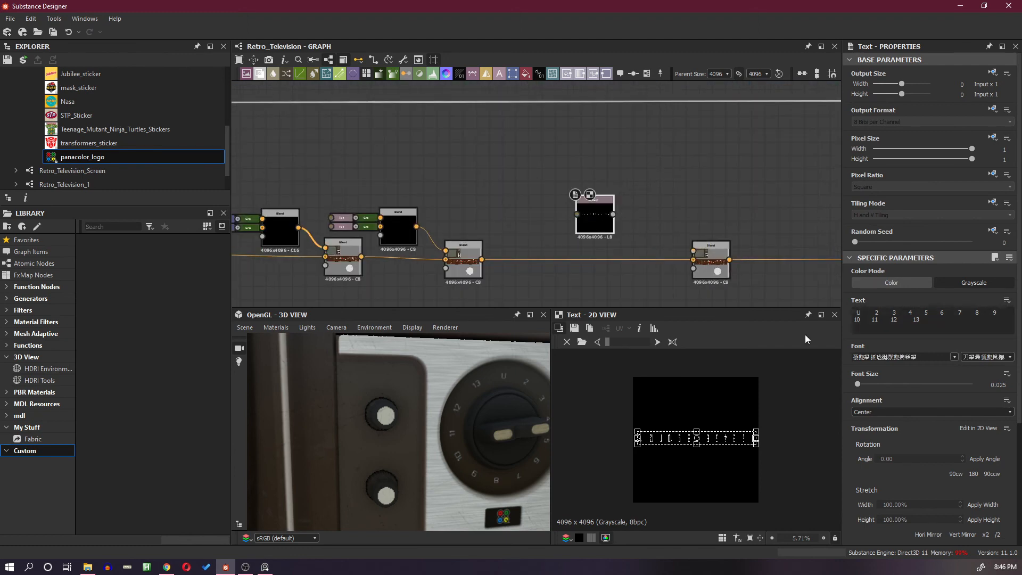
Flip the copied Text node's dial numbers so they read normally and reduce their height to natural letter proportions.
scroll(615, 240, "up", 2)
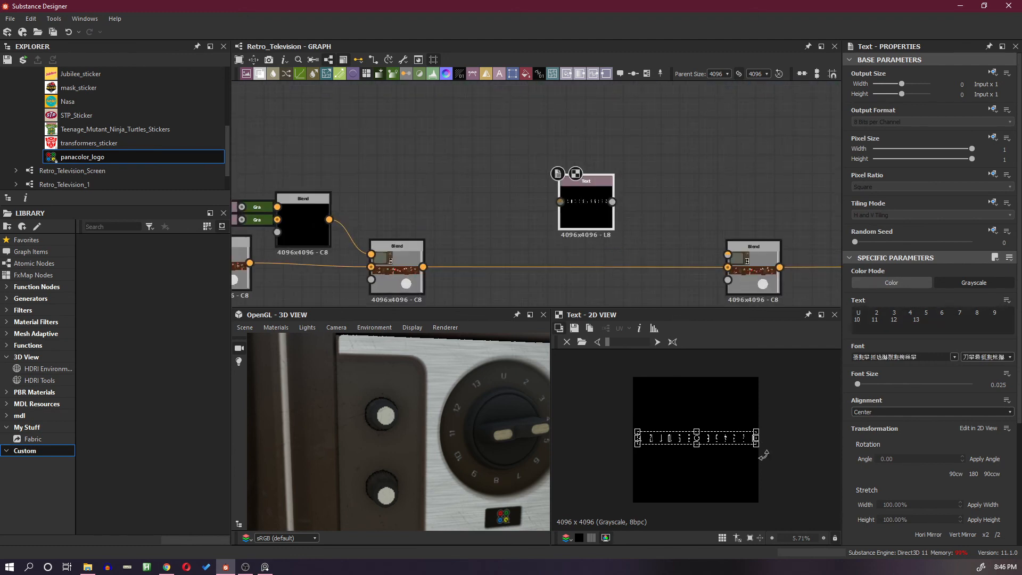
scroll(696, 463, "up", 4)
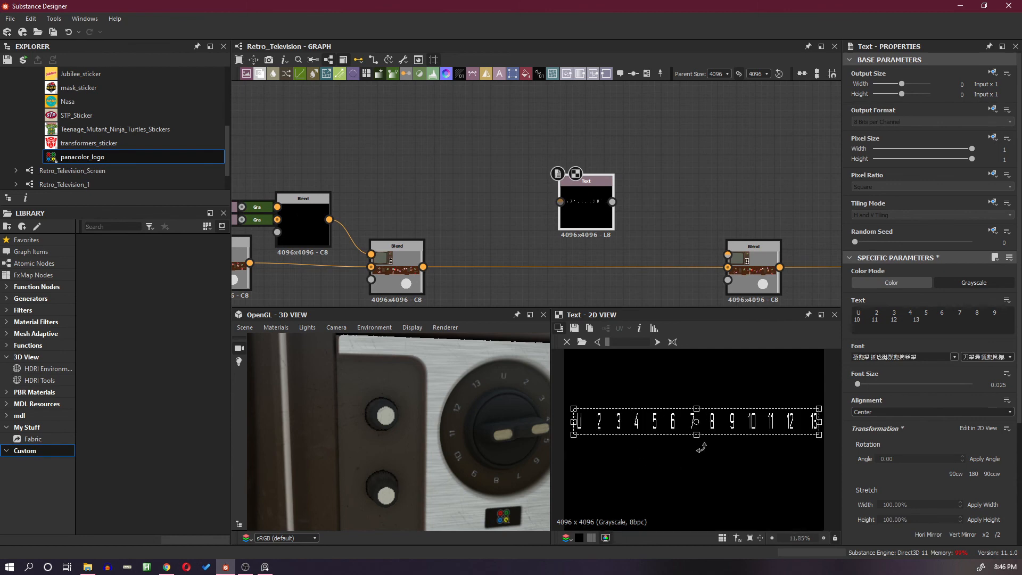
left_click_drag(696, 435, 696, 425)
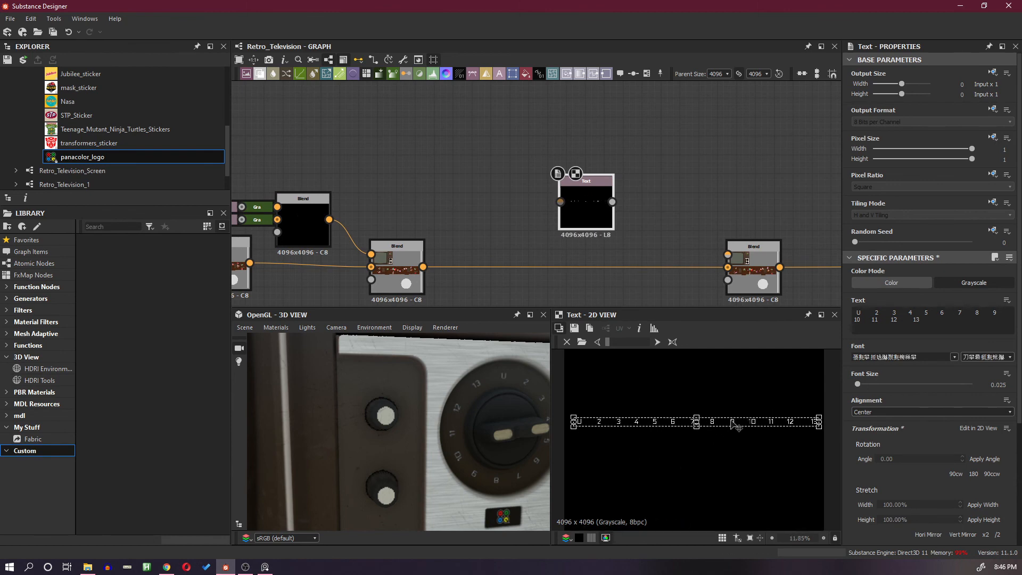
Replace the copied Text node's dial numbers with the label "Pull On" and "volume" on two lines.
scroll(735, 423, "up", 3)
scroll(746, 425, "down", 4)
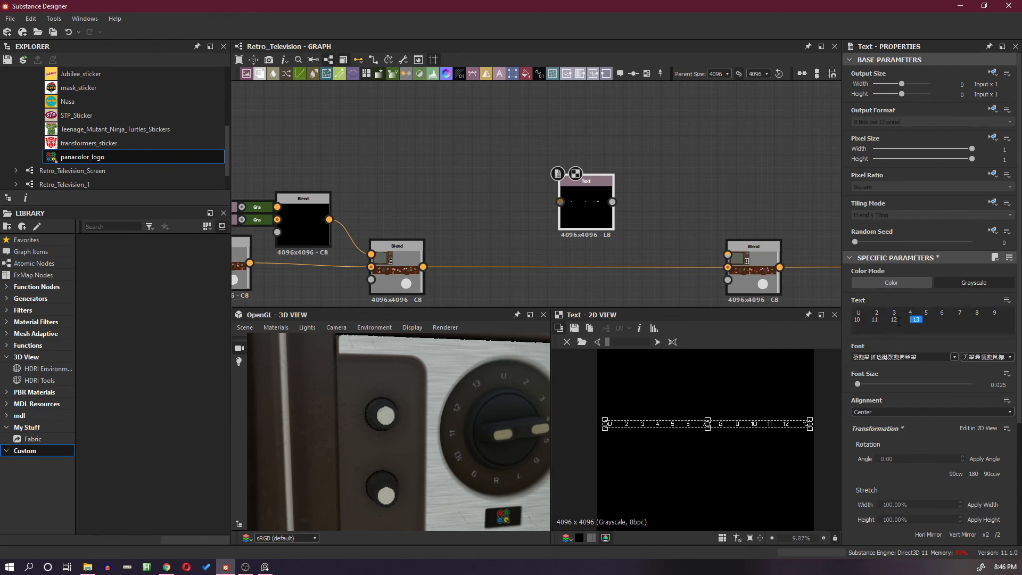
left_click_drag(899, 322, 860, 311)
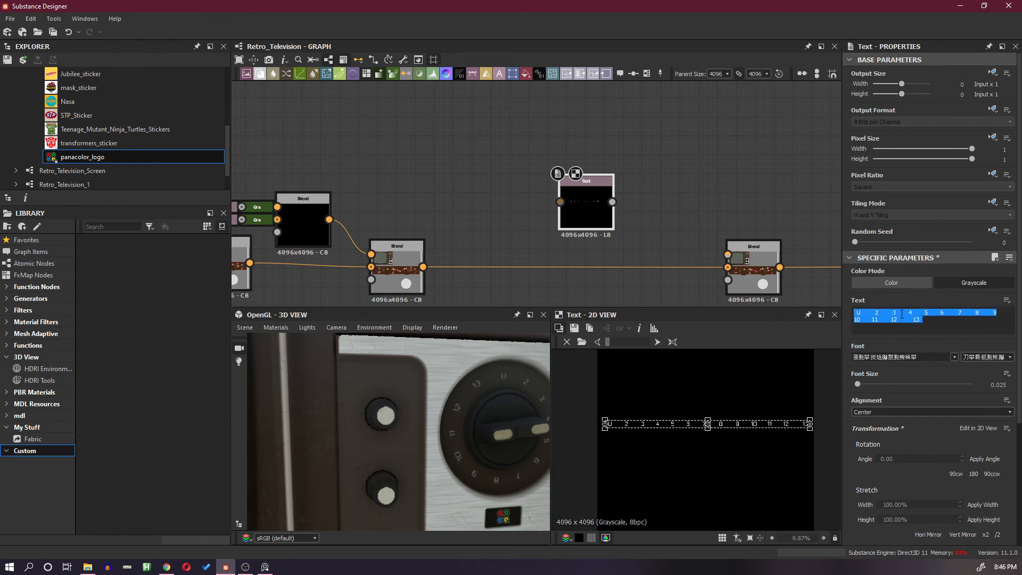
type("P")
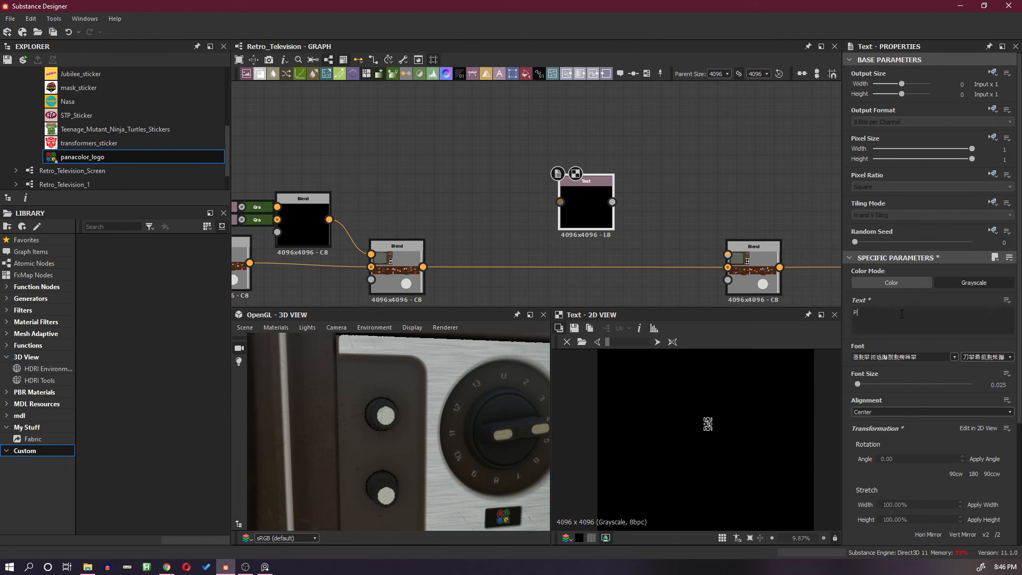
type("ull on")
scroll(696, 450, "up", 8)
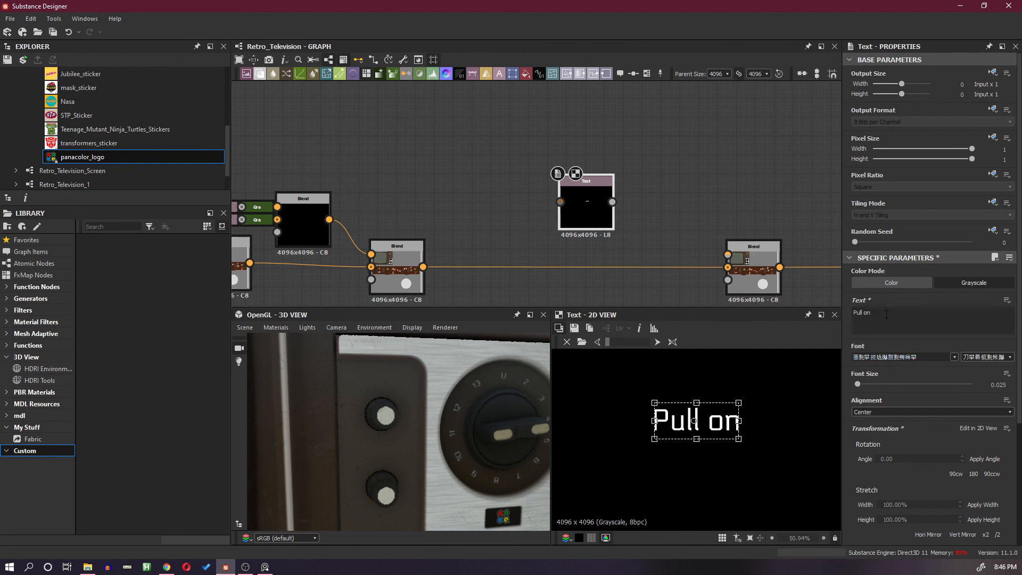
key("BackSpace")
key("BackSpace")
key("BackSpace")
type("On")
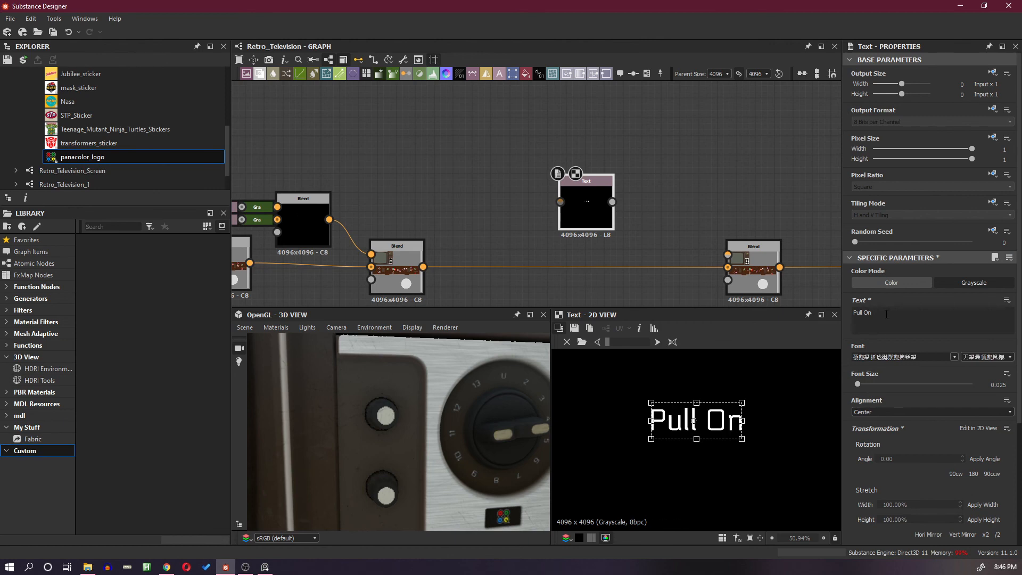
key("Return")
type("volume")
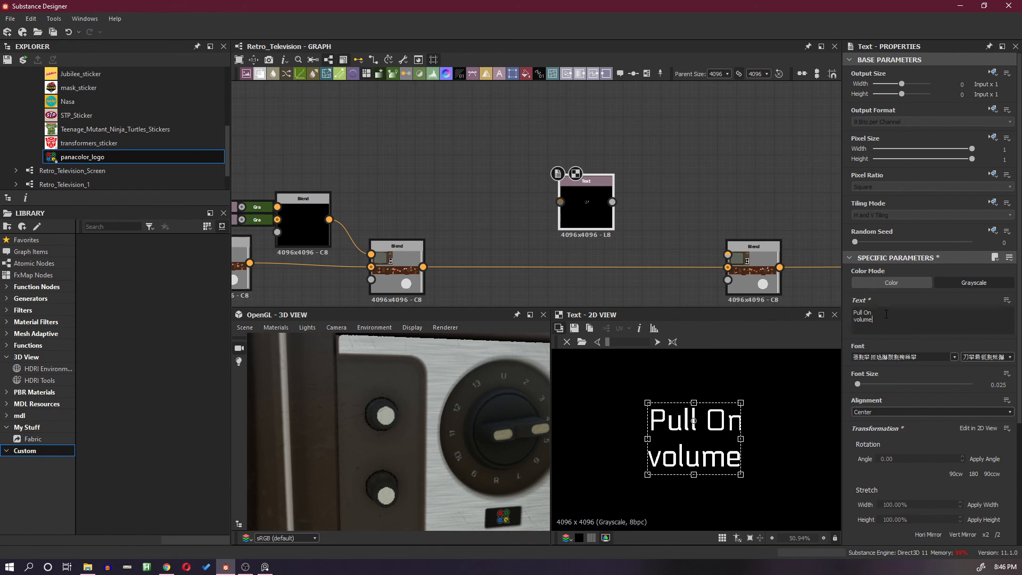
Move the "Pull On volume" label from the middle up into the upper part of the texture.
scroll(701, 400, "down", 2)
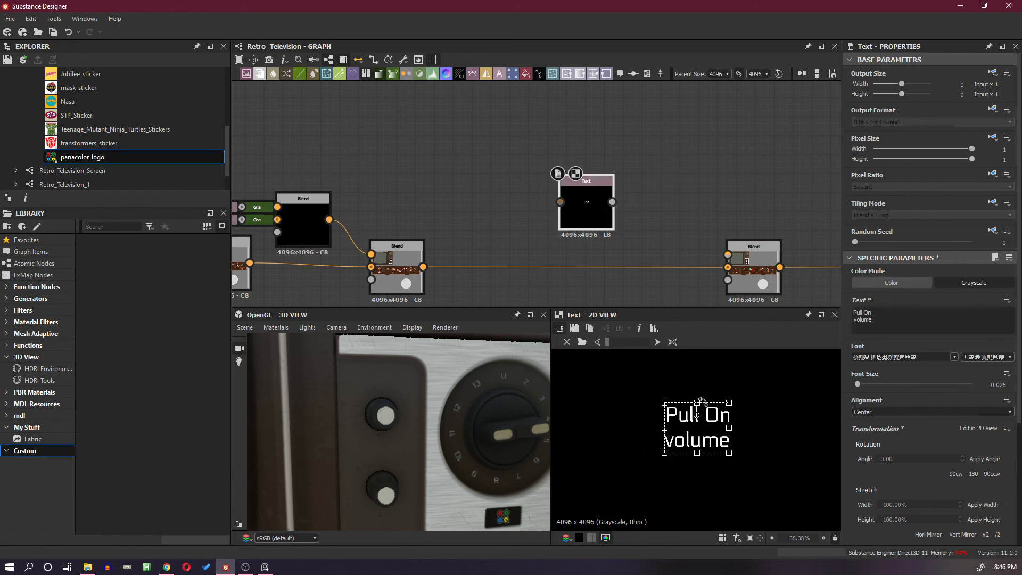
scroll(701, 401, "down", 10)
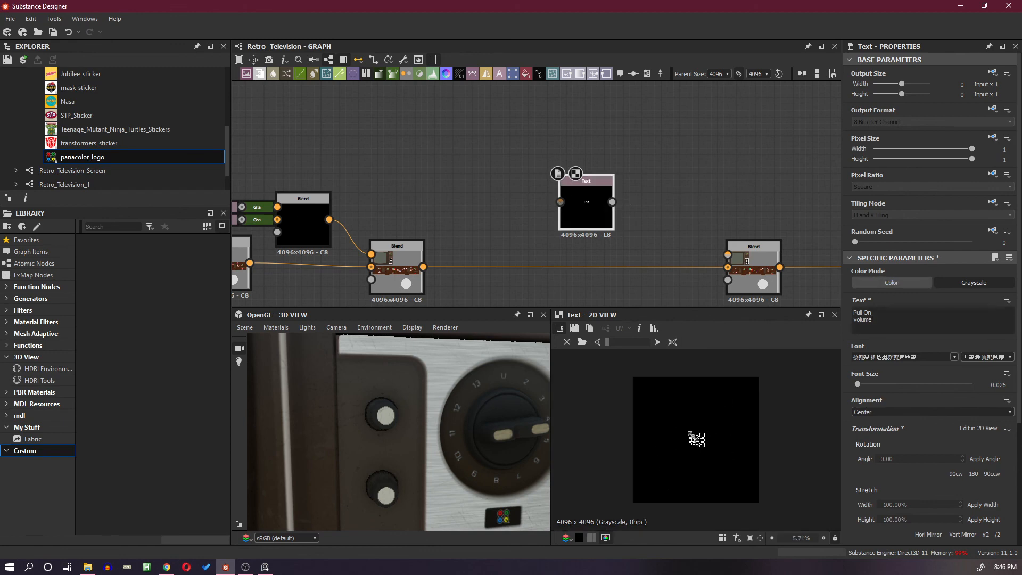
scroll(691, 435, "up", 9)
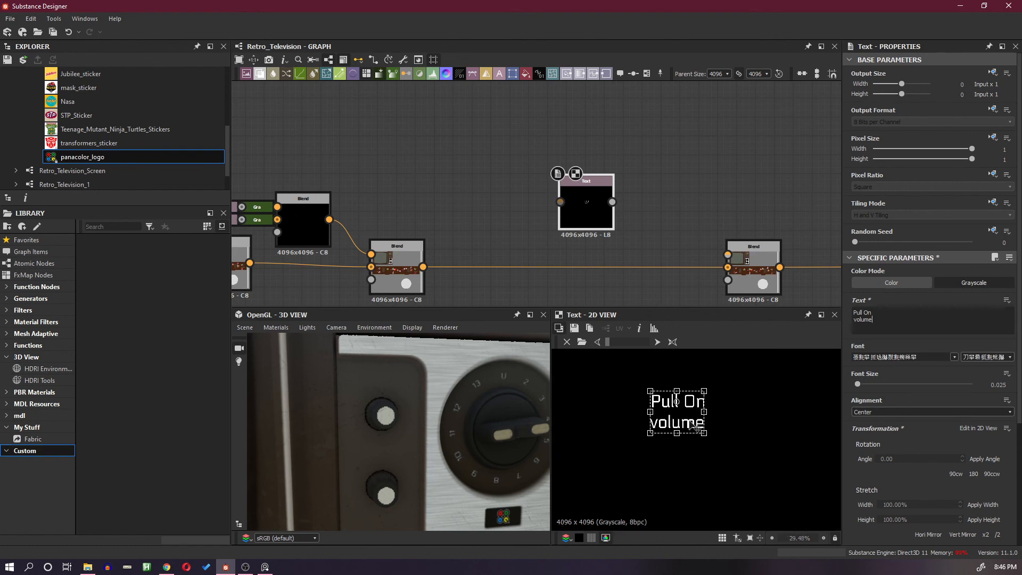
scroll(696, 397, "down", 6)
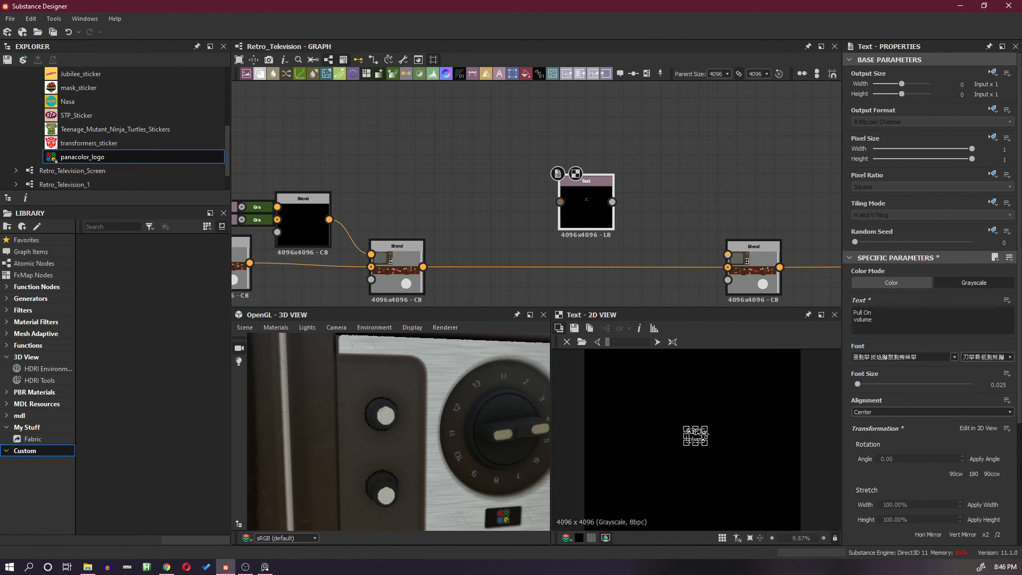
left_click_drag(698, 440, 697, 372)
middle_click_drag(697, 372, 694, 419)
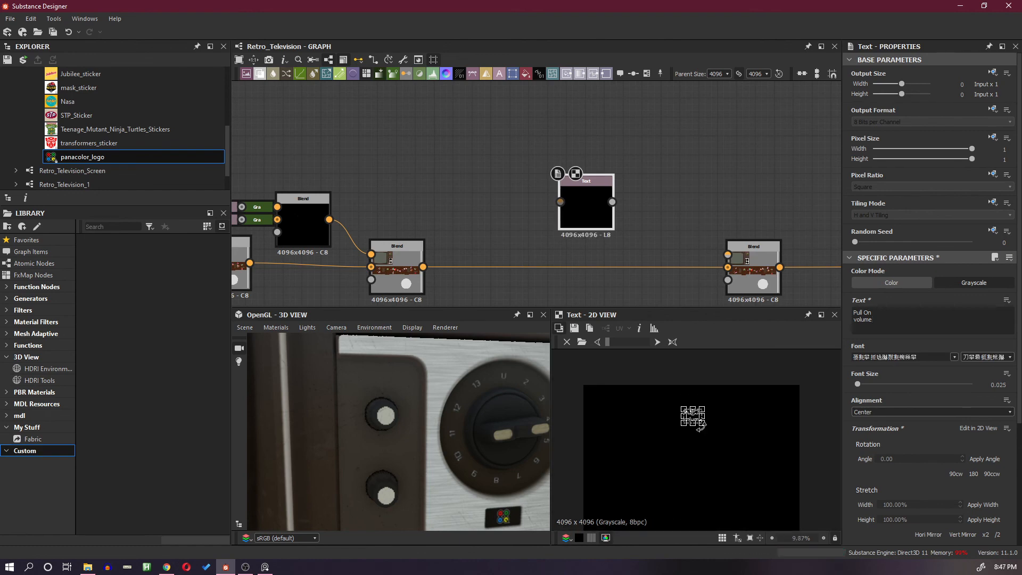
scroll(694, 418, "up", 3)
left_click_drag(697, 421, 696, 456)
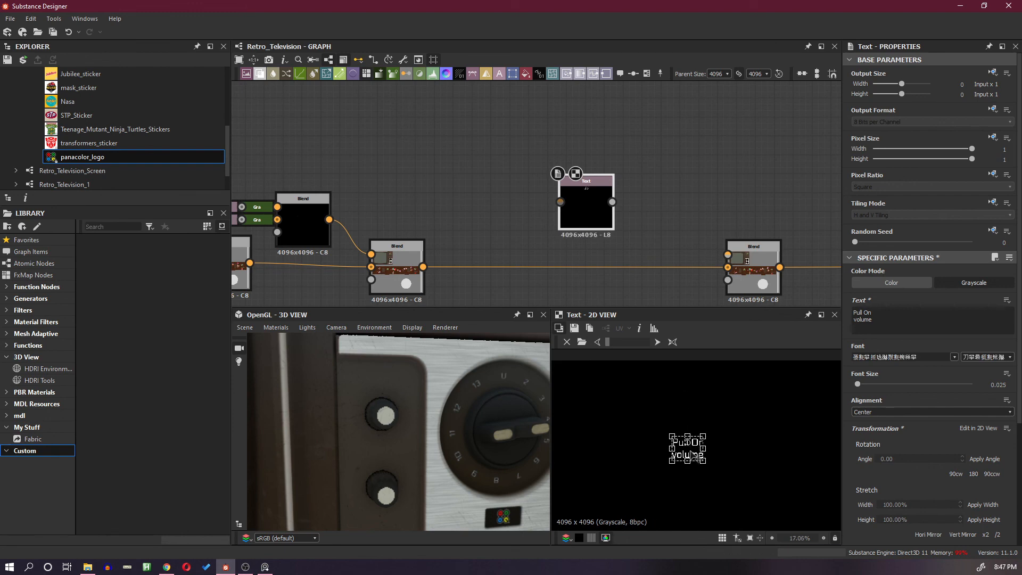
Connect the undocked Text node to the new Blend's foreground through a Gradient Map node docked to the Blend.
left_click_drag(606, 207, 730, 254)
key("d")
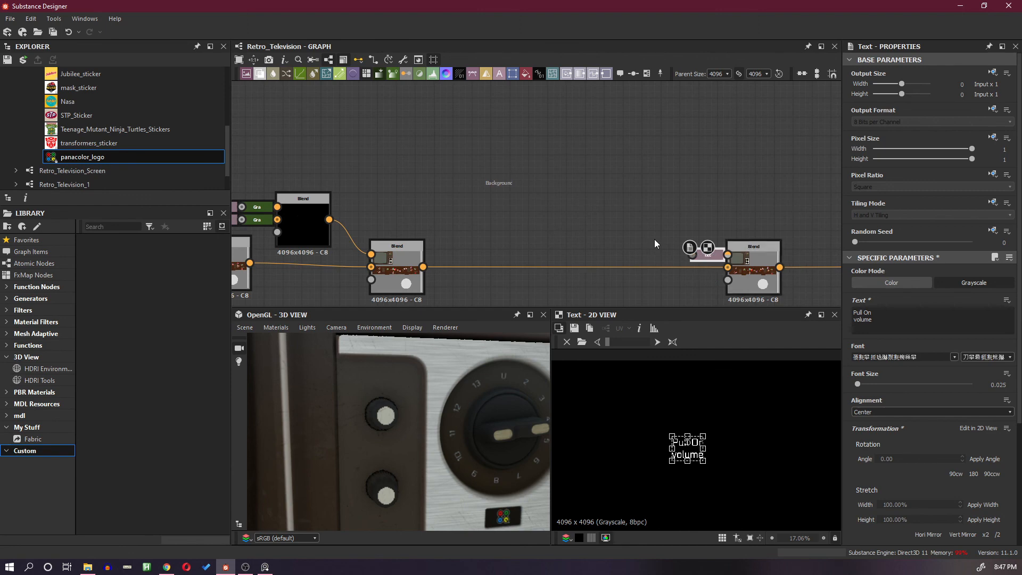
left_click(615, 203)
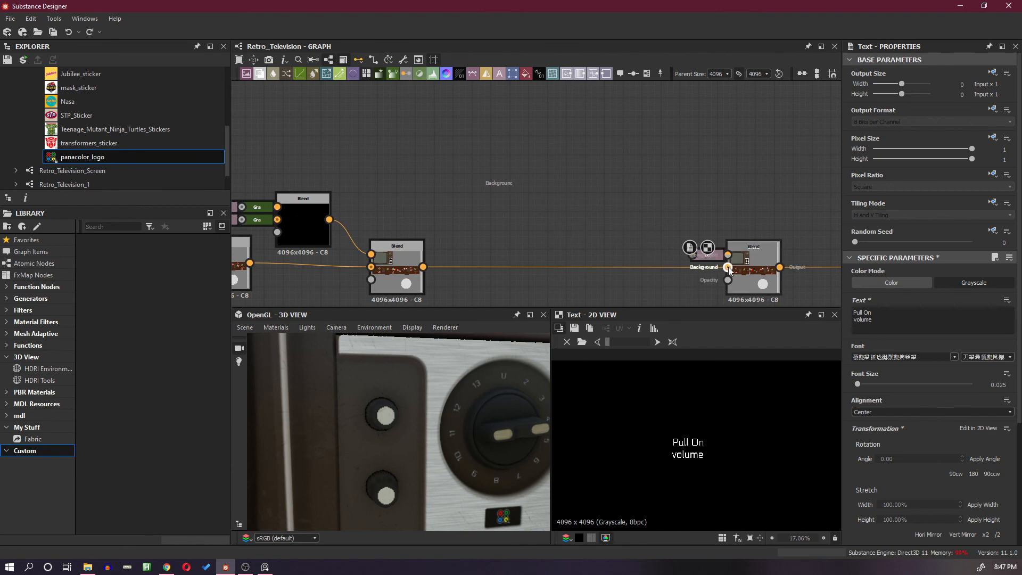
left_click(713, 253)
key("d")
left_click_drag(391, 225, 506, 189)
key("space")
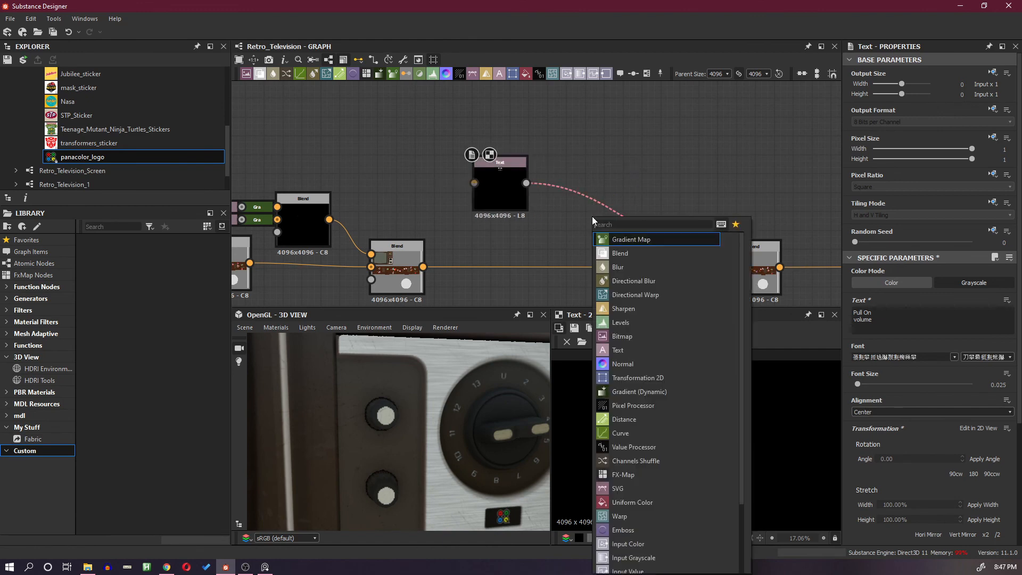
left_click(666, 239)
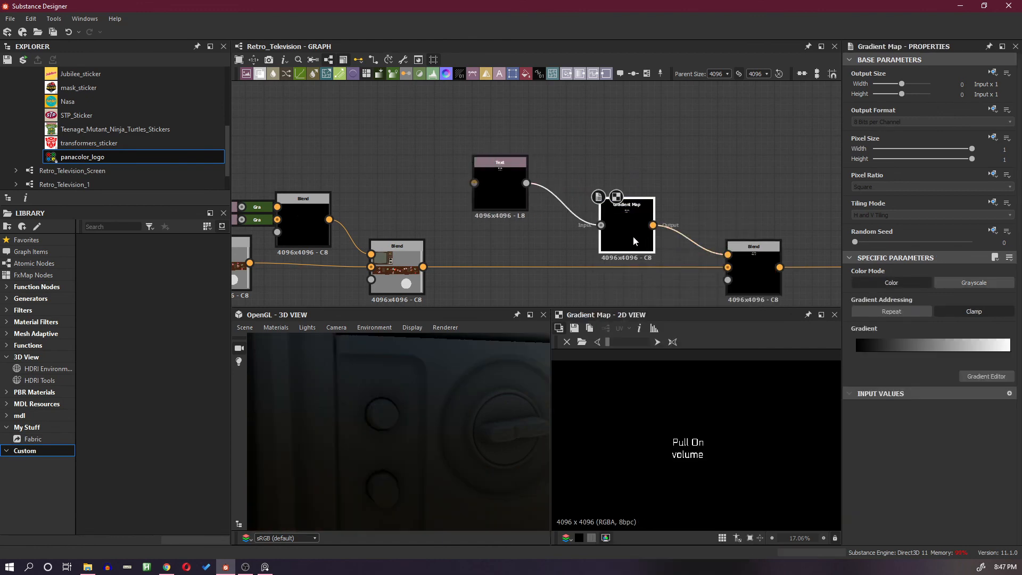
left_click(512, 195)
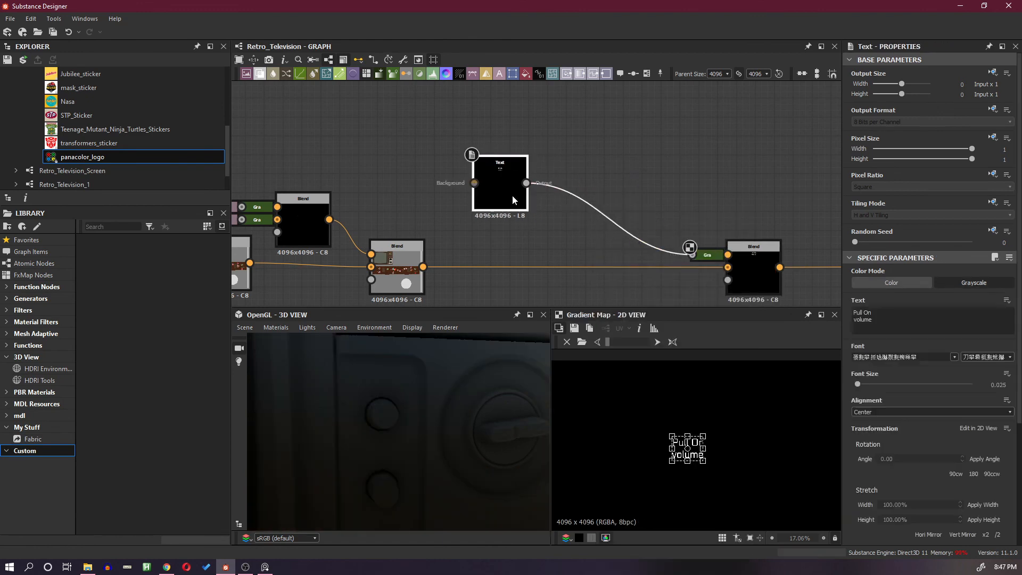
Set the new Blend node's blending mode to Add (Linear Dodge).
left_click(752, 268)
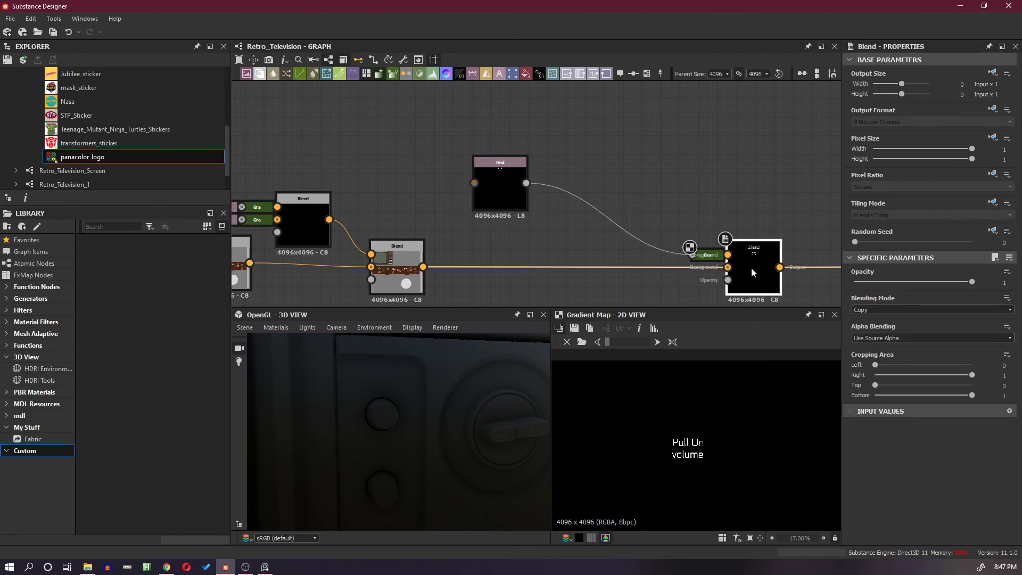
left_click(902, 310)
left_click(901, 323)
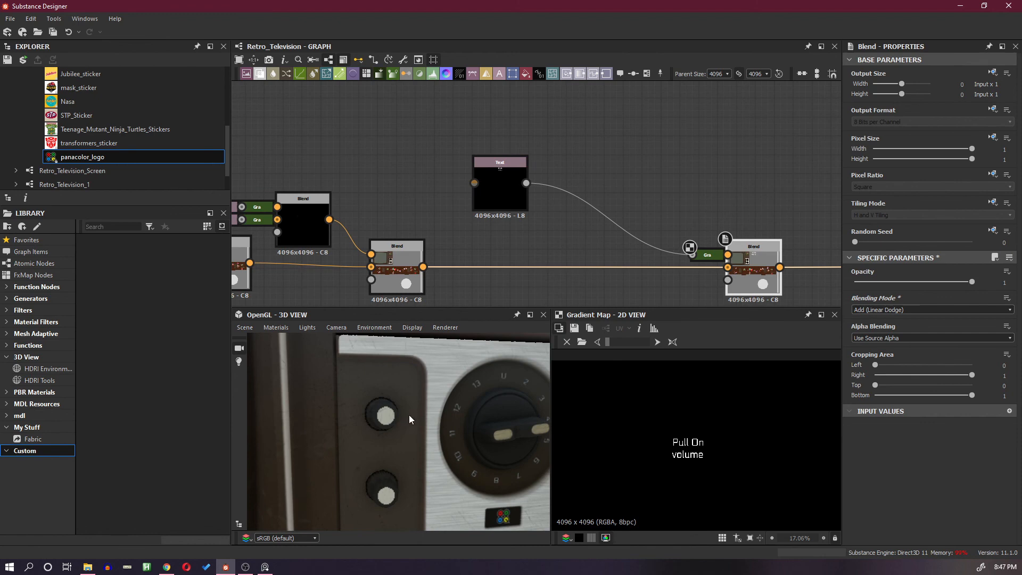
scroll(410, 419, "down", 6)
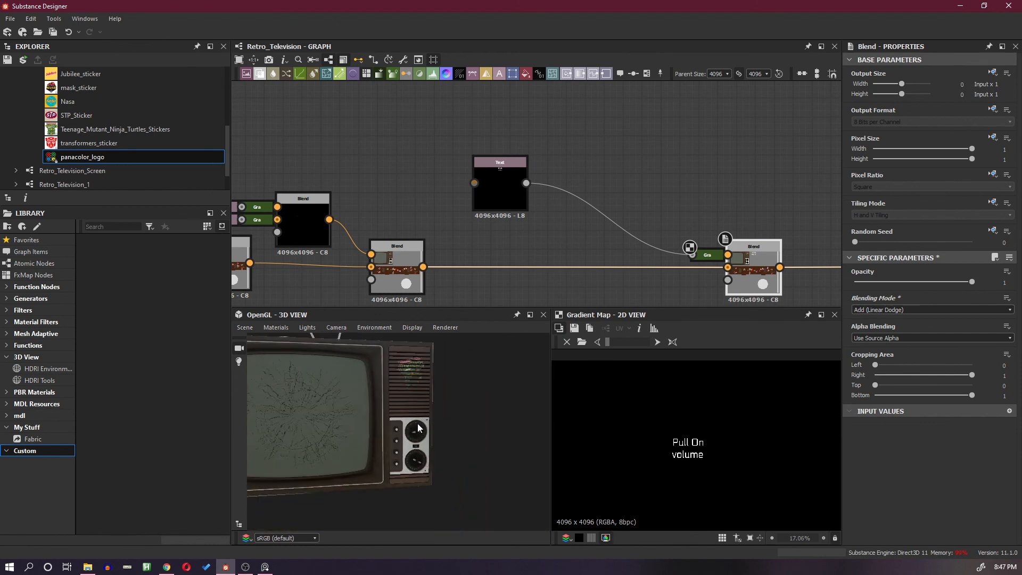
left_click(890, 311)
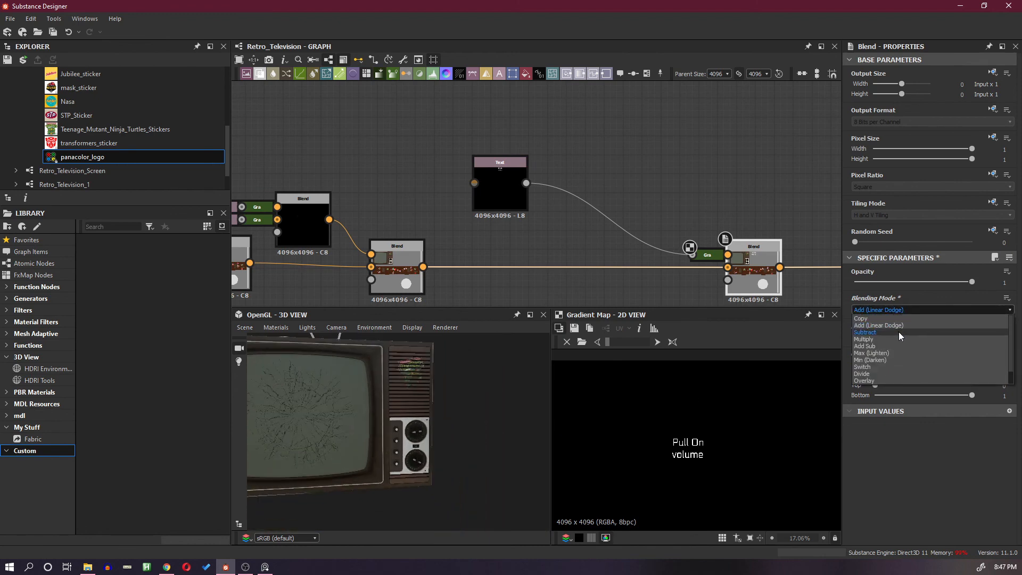
left_click(899, 325)
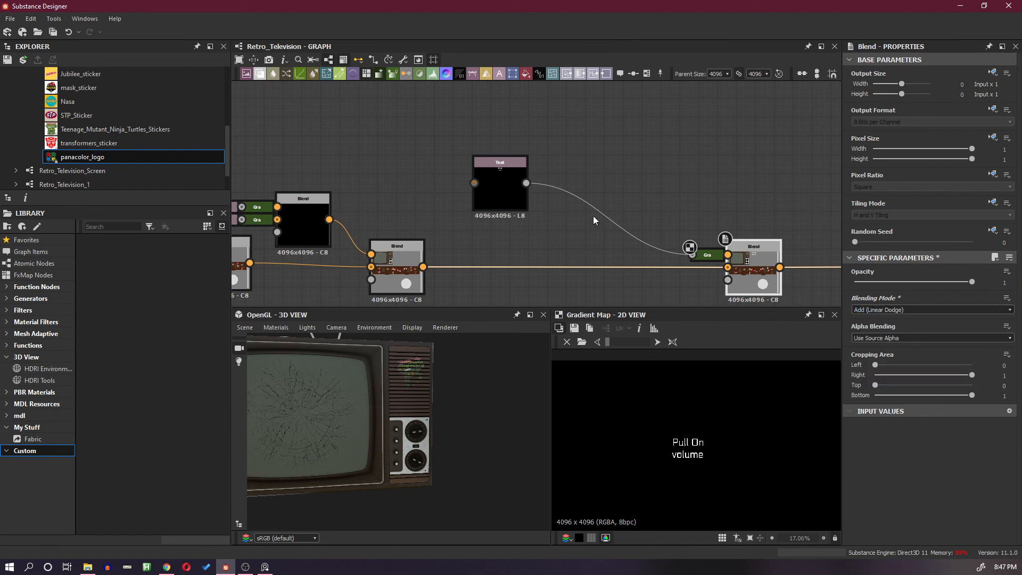
Raise the 2D view's background image opacity and move the "Pull On volume" label over the television's knob panel.
scroll(593, 216, "up", 2)
left_click(490, 193)
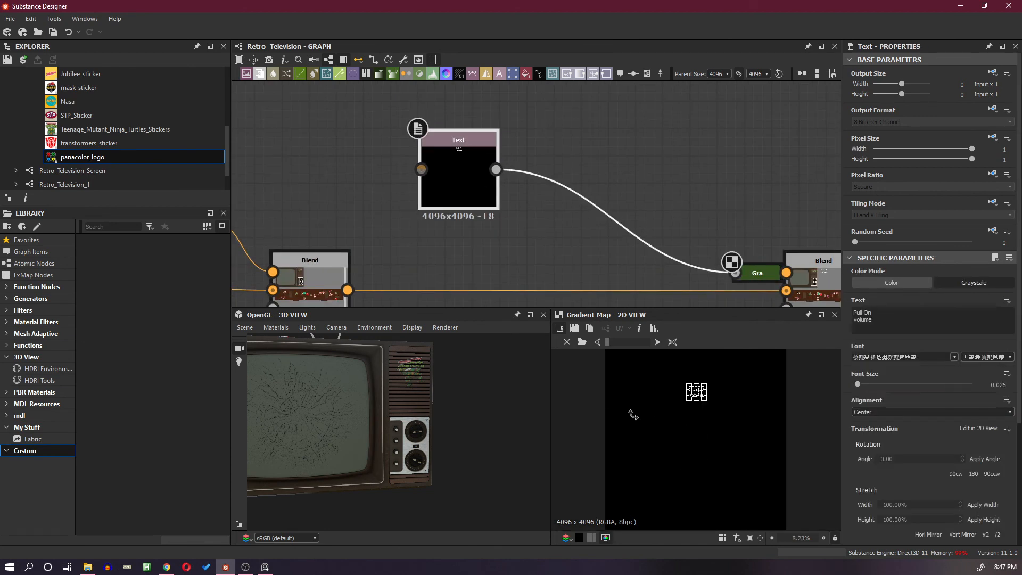
left_click_drag(720, 393, 737, 443)
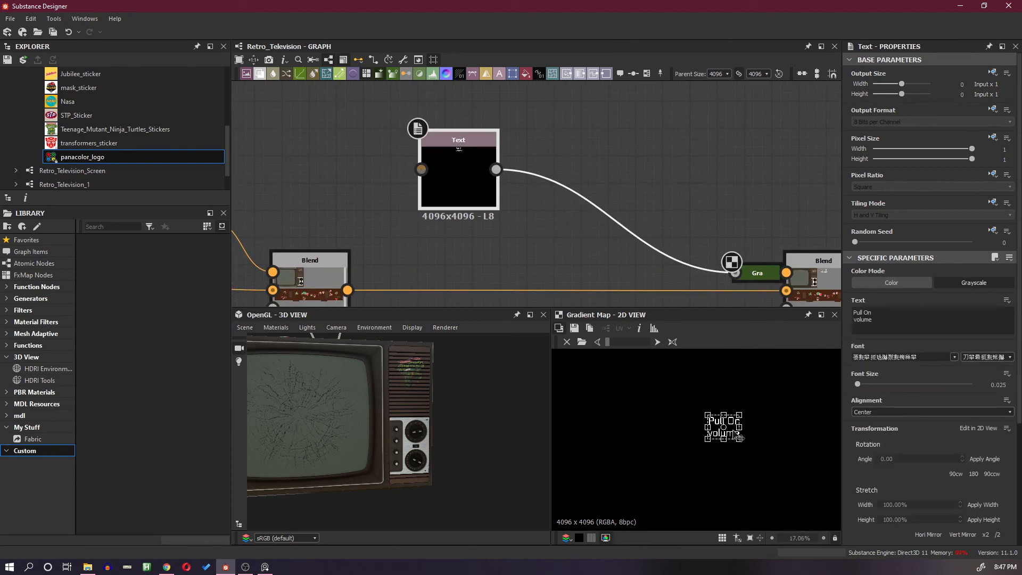
scroll(445, 473, "up", 4)
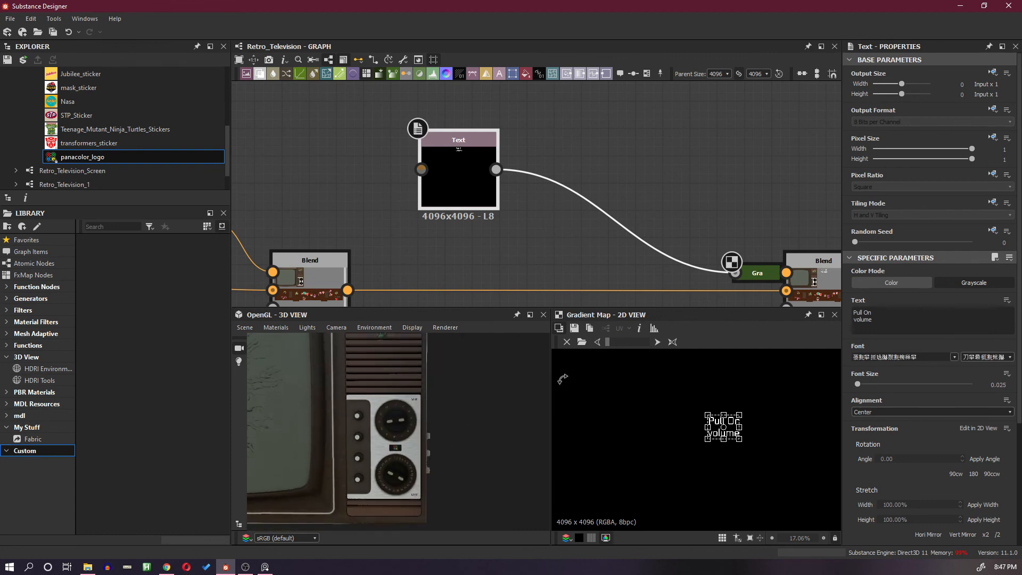
left_click_drag(616, 344, 622, 344)
left_click_drag(730, 429, 661, 481)
Scale the "Pull On volume" label down in two passes to about the knob panel's lettering size, shifting it towards the top small knob.
scroll(671, 473, "up", 8)
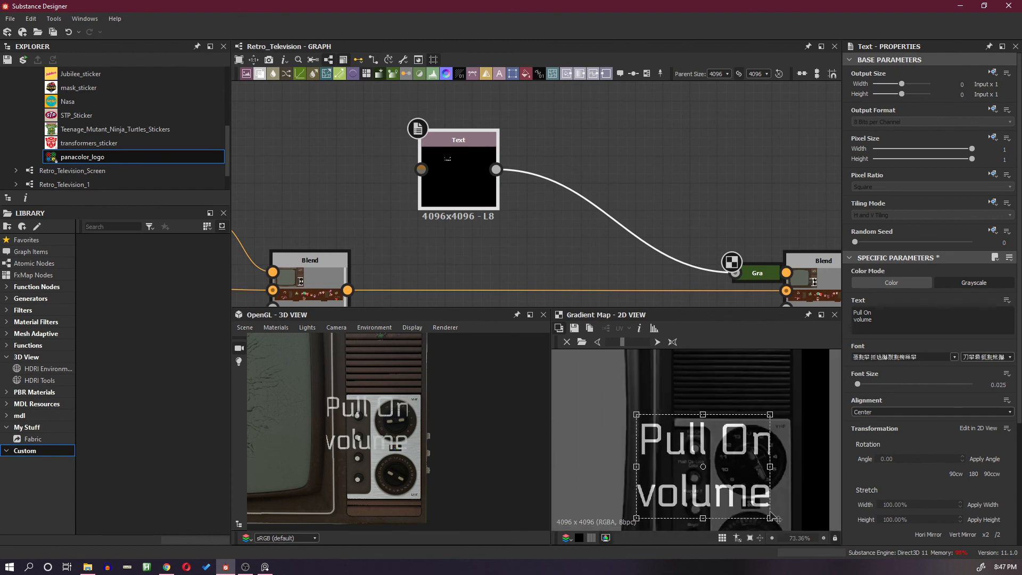
left_click_drag(771, 518, 719, 486)
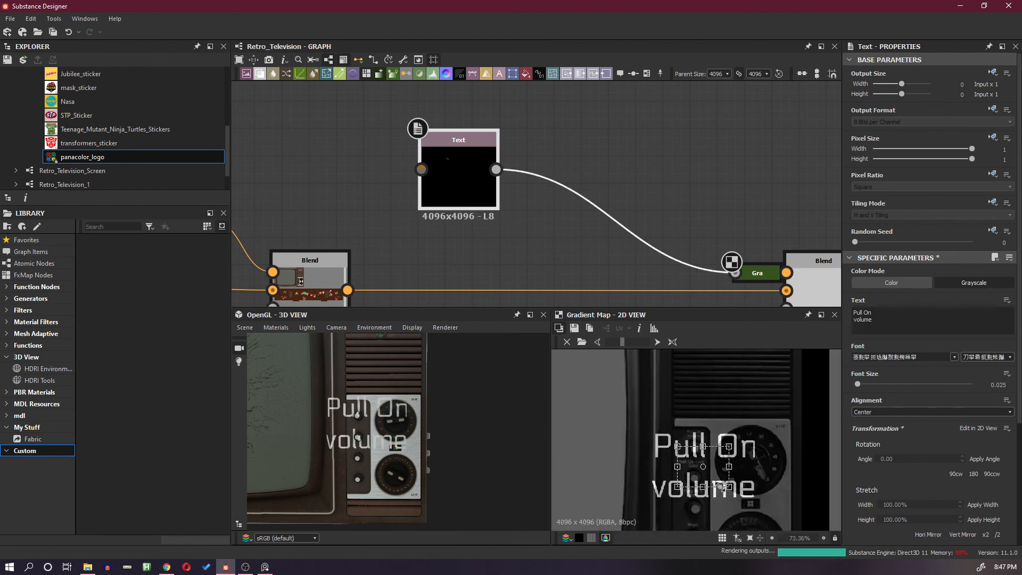
scroll(699, 484, "up", 4)
scroll(698, 481, "up", 2)
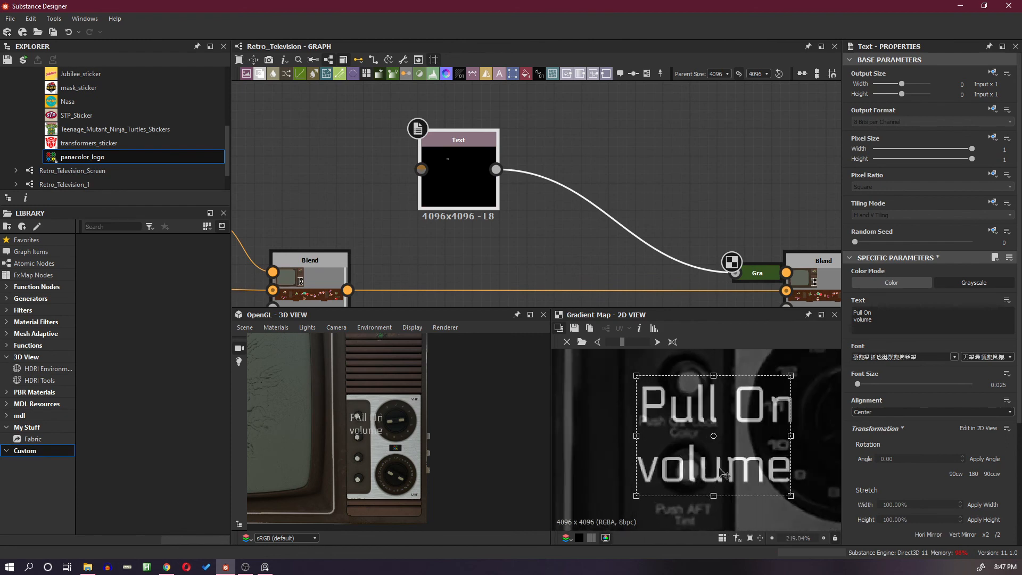
left_click_drag(719, 469, 699, 421)
middle_click_drag(713, 393, 716, 453)
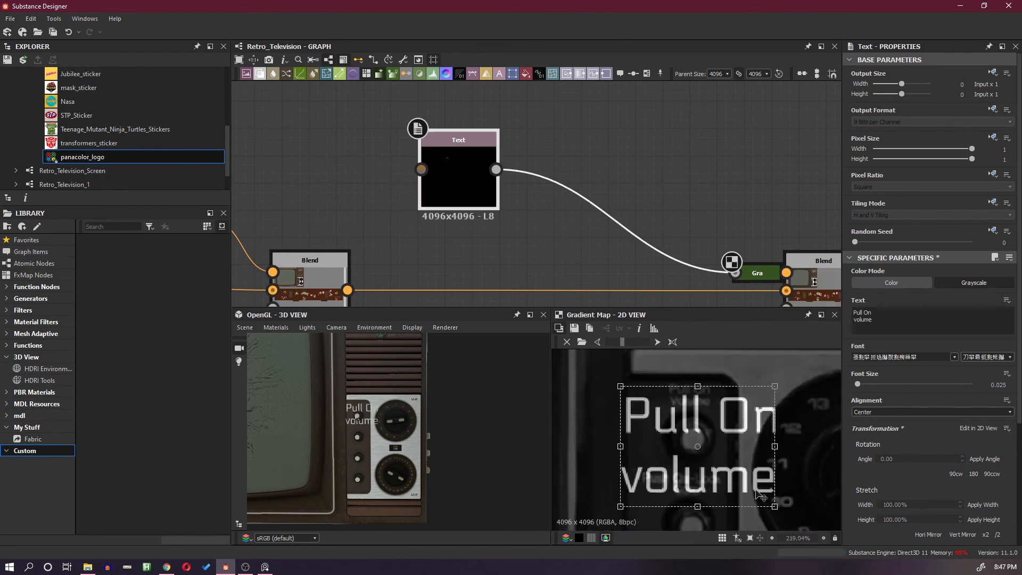
left_click_drag(775, 508, 718, 473)
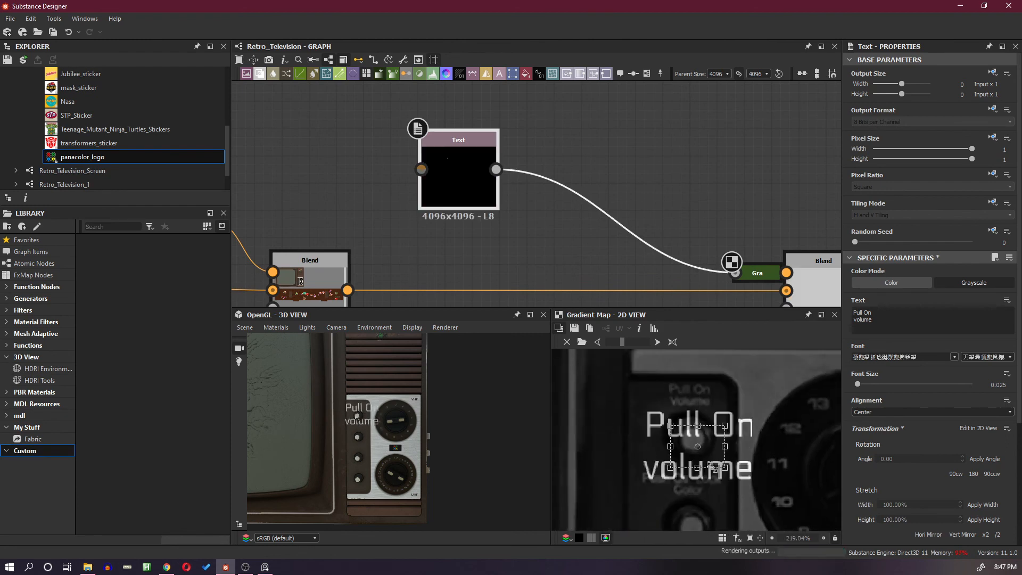
Position the "Pull On volume" label directly above the top small knob, over the reference lettering.
scroll(678, 438, "up", 2)
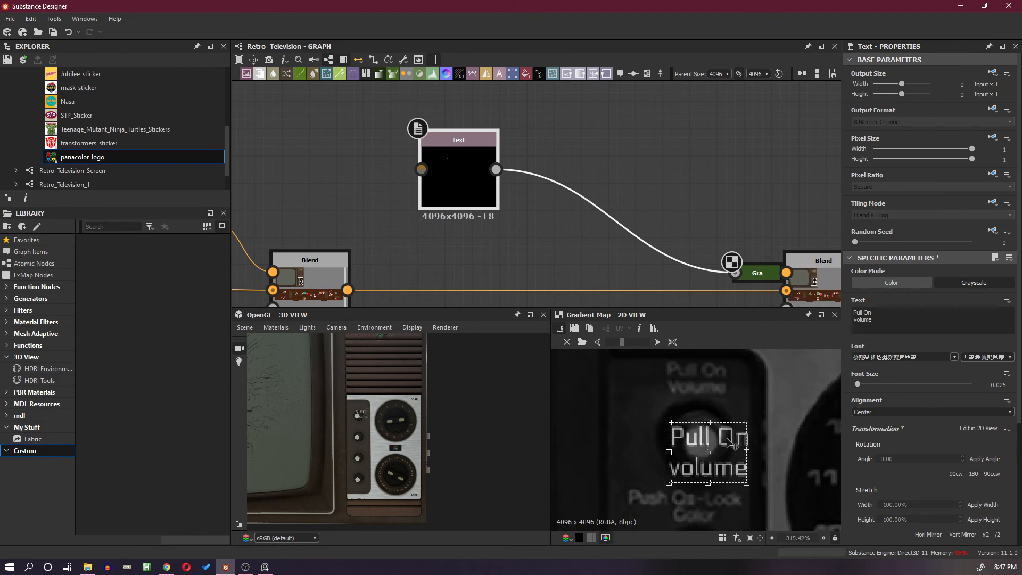
left_click_drag(676, 437, 706, 365)
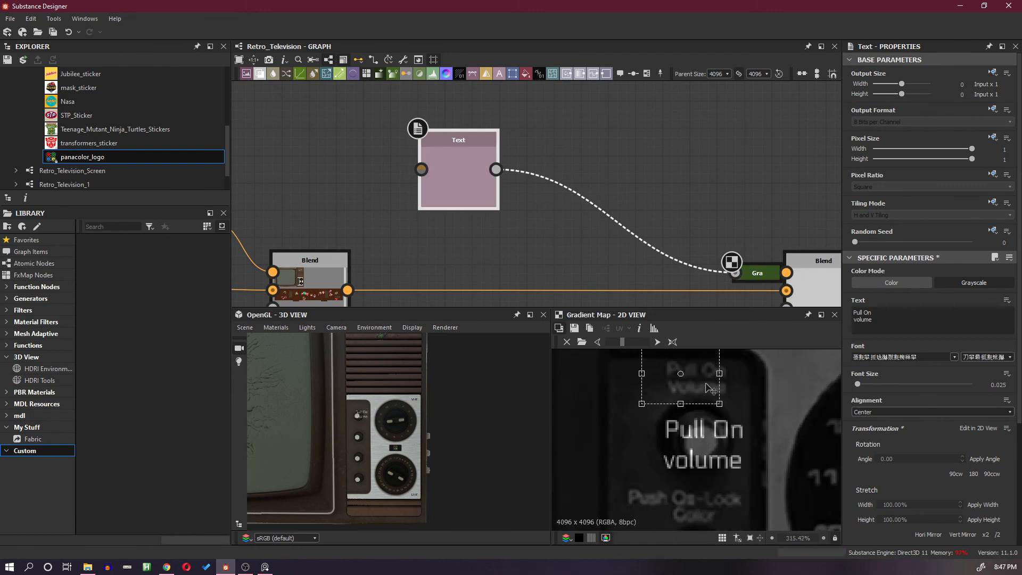
middle_click_drag(705, 388, 800, 425)
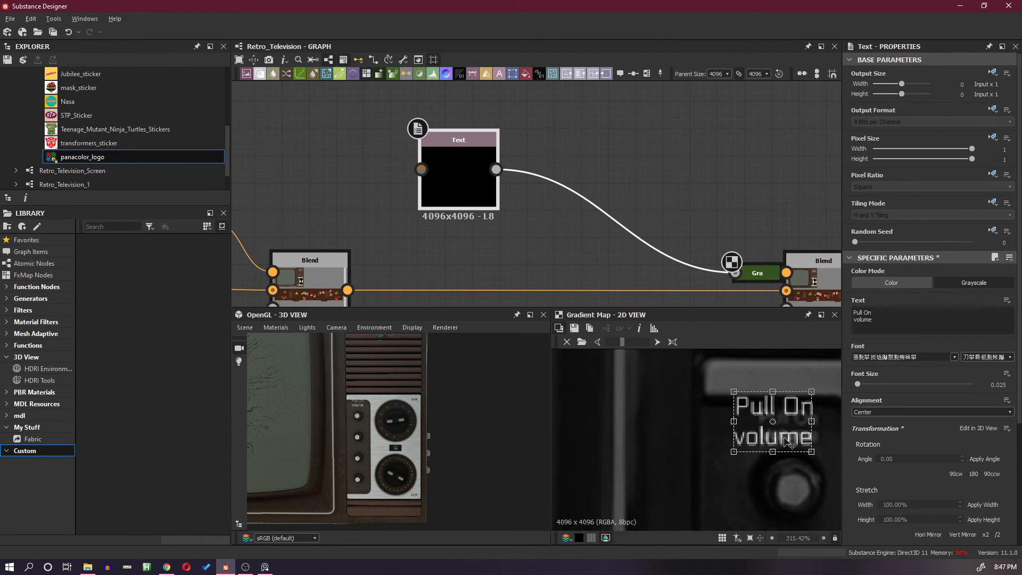
scroll(788, 442, "up", 3)
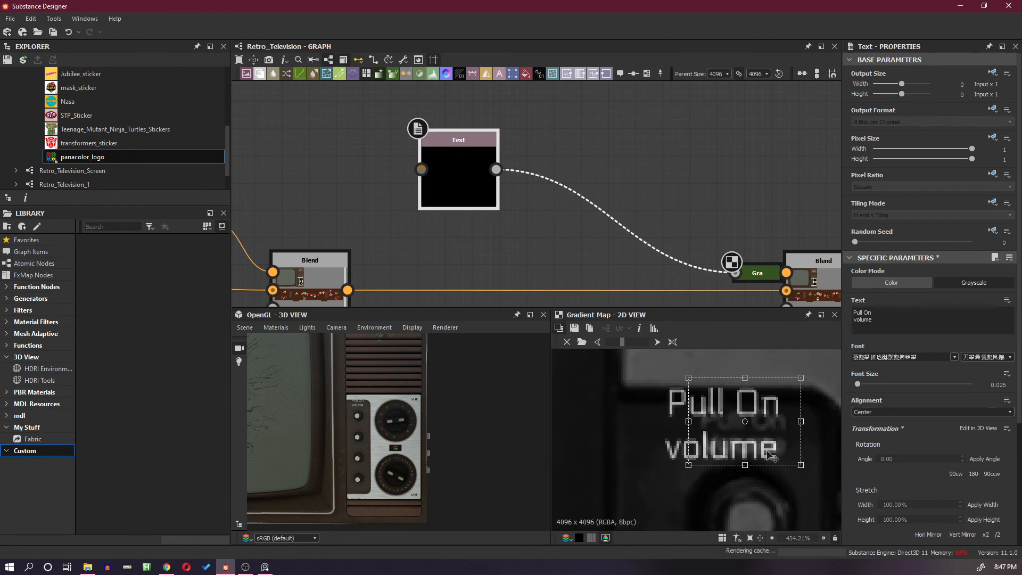
mouse_move(767, 448)
left_mouse_down()
mouse_move(798, 467)
mouse_move(761, 434)
left_mouse_up()
scroll(360, 395, "up", 6)
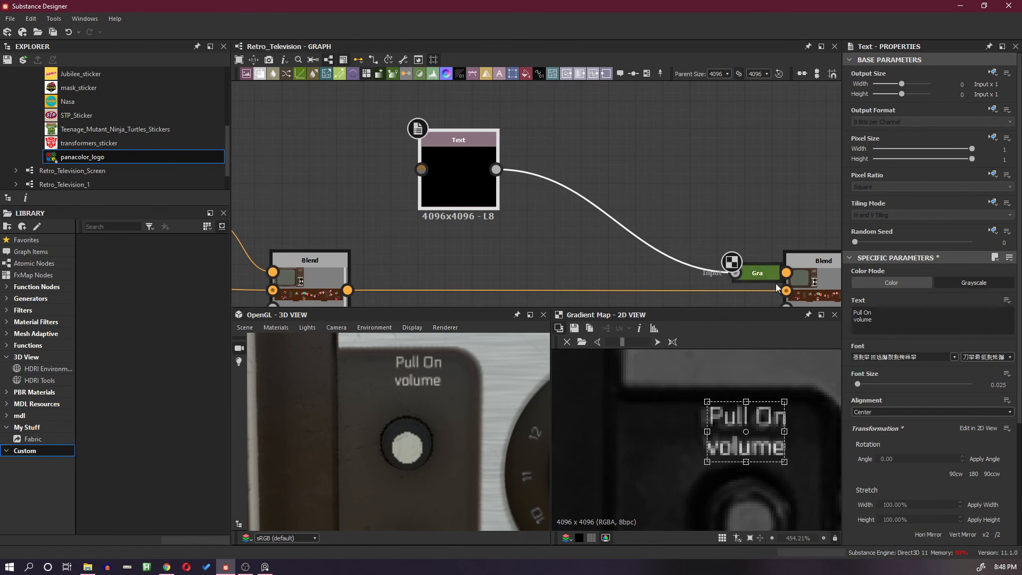
Fade out the 2D view's background image, then slightly enlarge the "Pull On volume" label and recentre it just above the top small knob.
left_click_drag(618, 342, 606, 342)
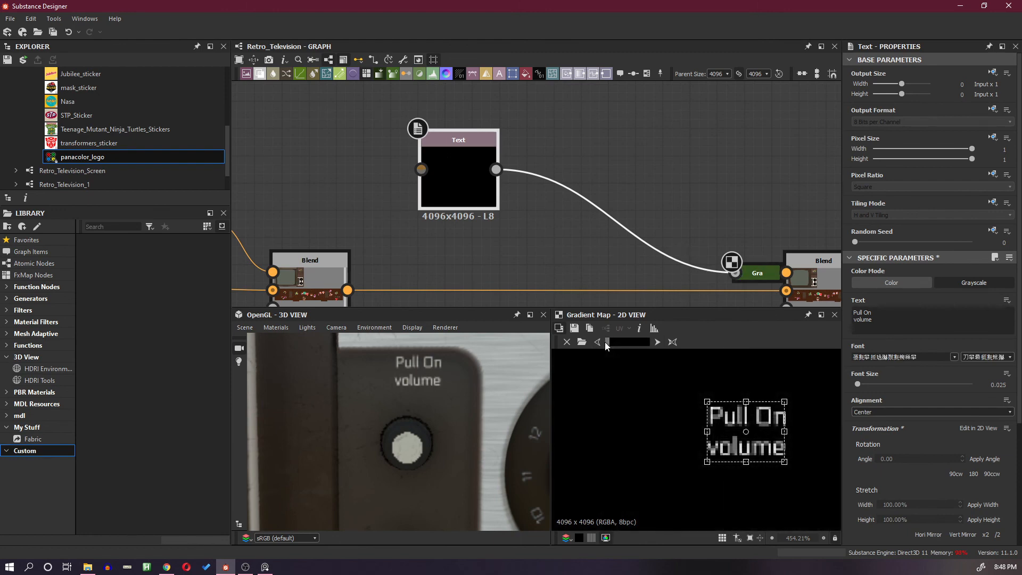
left_click_drag(705, 463, 701, 467)
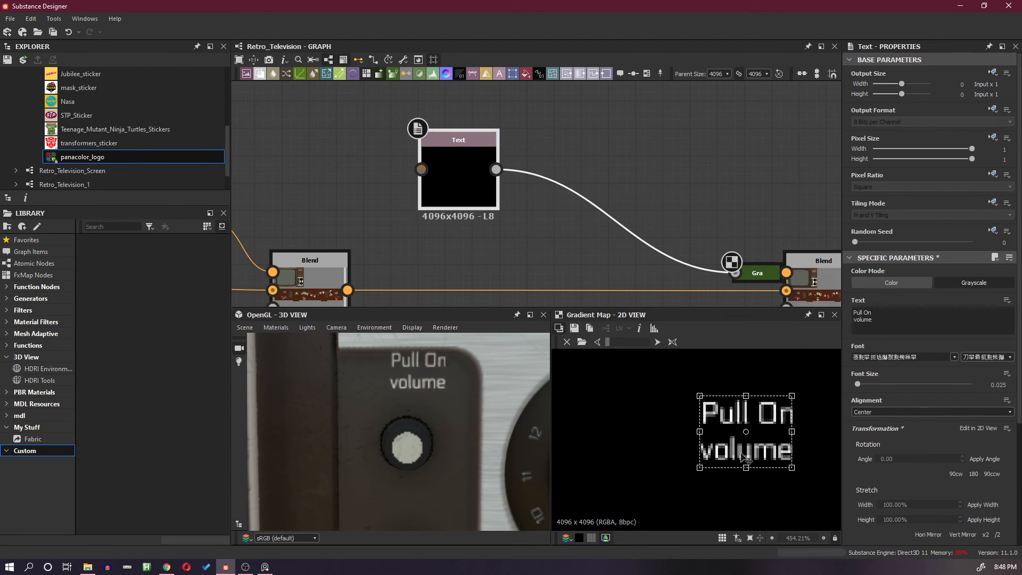
left_click_drag(767, 420, 767, 443)
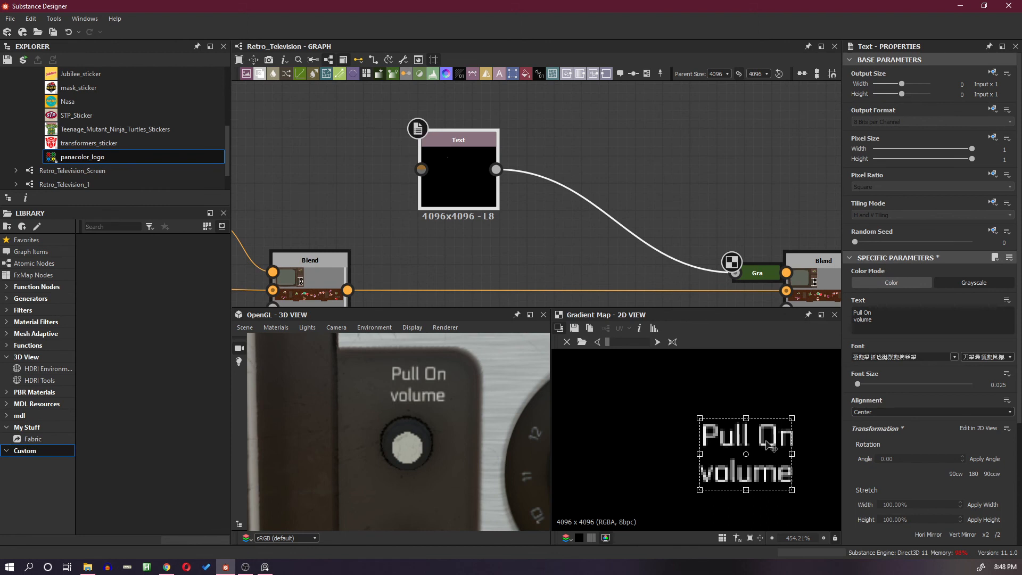
left_click_drag(768, 443, 757, 459)
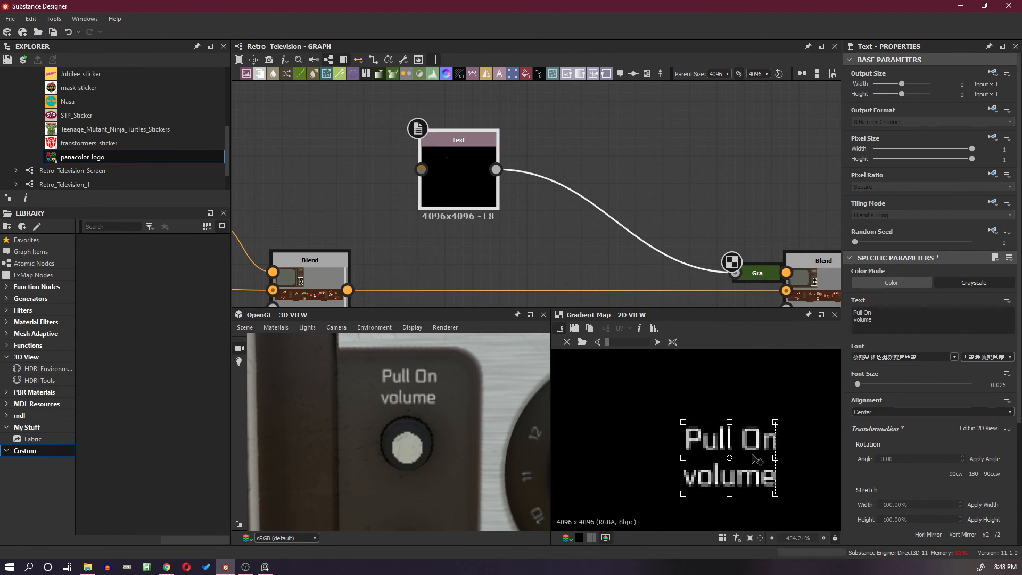
Extend the label text with the lines "Push Os - Look" and "Color", separated from "volume" by two blank lines.
scroll(449, 426, "down", 5)
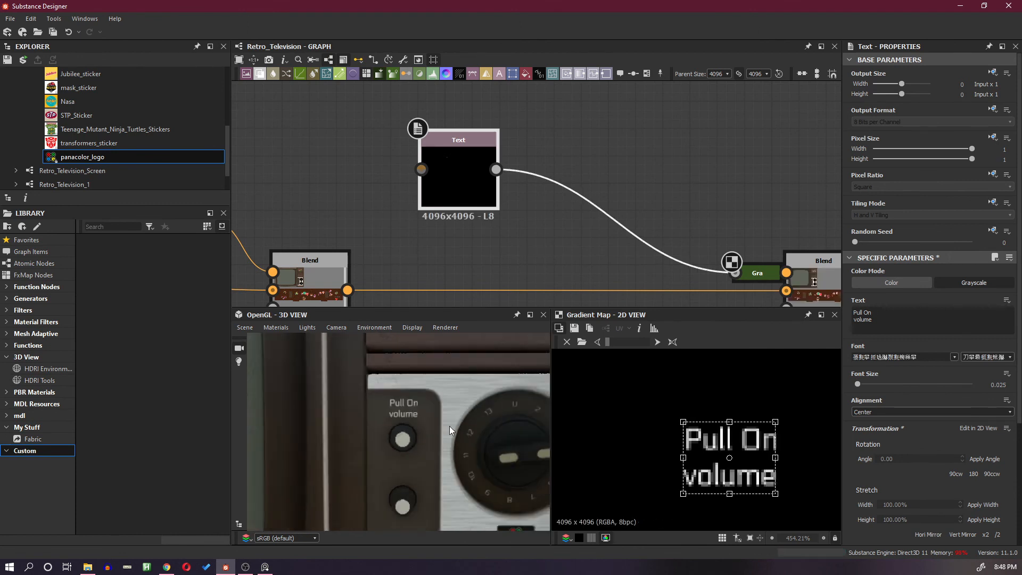
scroll(405, 437, "up", 3)
middle_click_drag(404, 438, 409, 435)
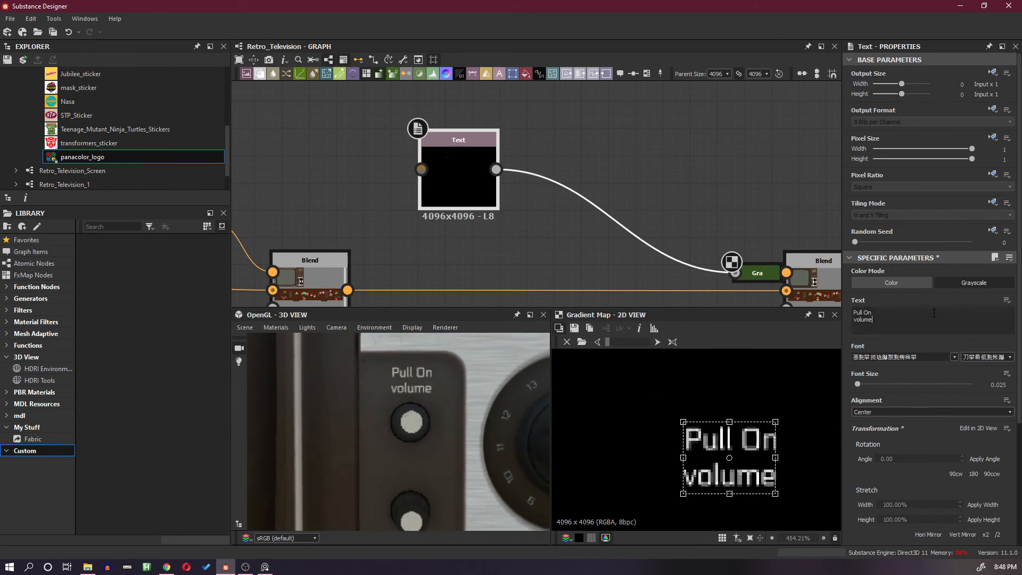
key("Return")
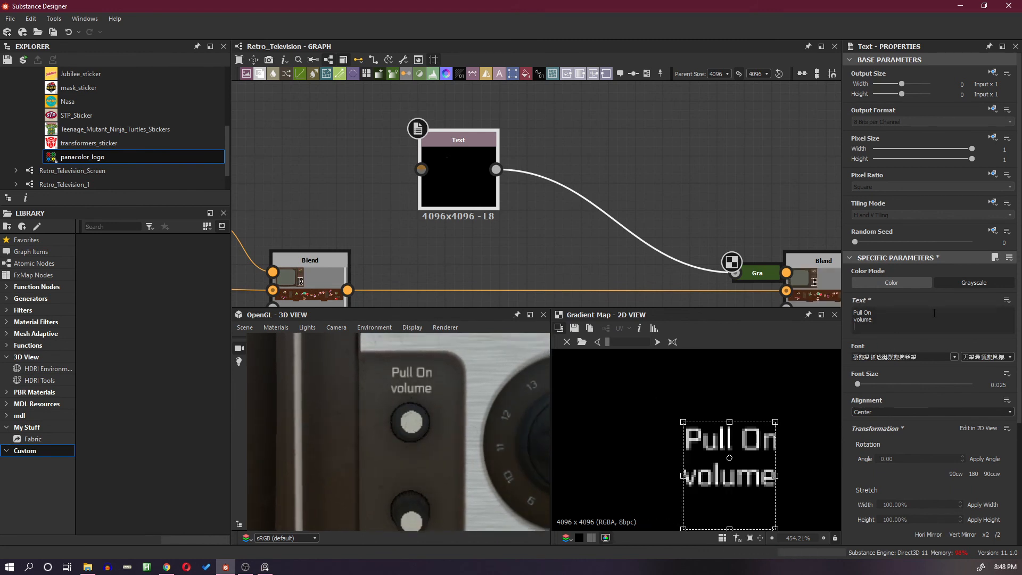
key("BackSpace")
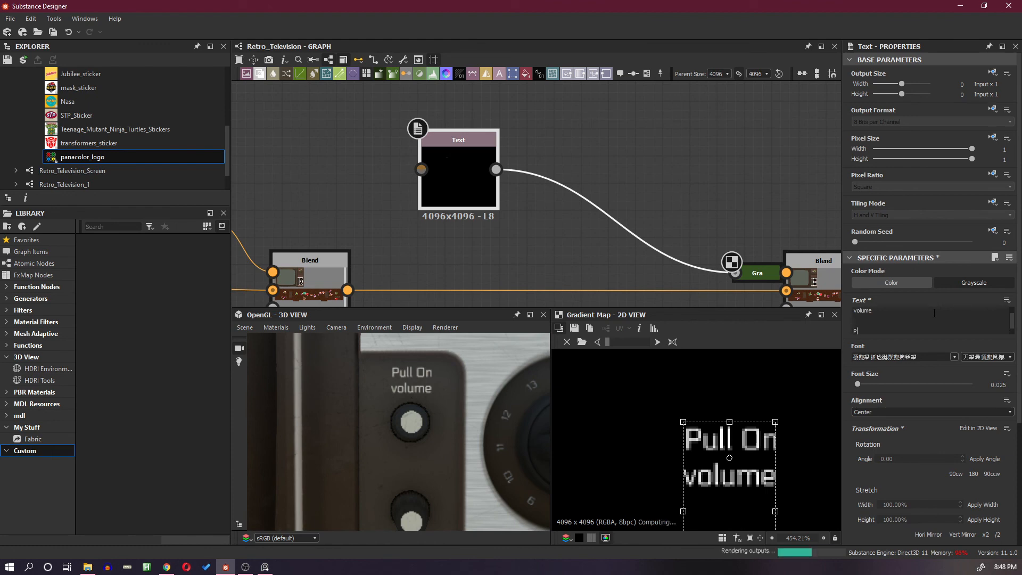
key("Return")
key("Return")
type("Pus")
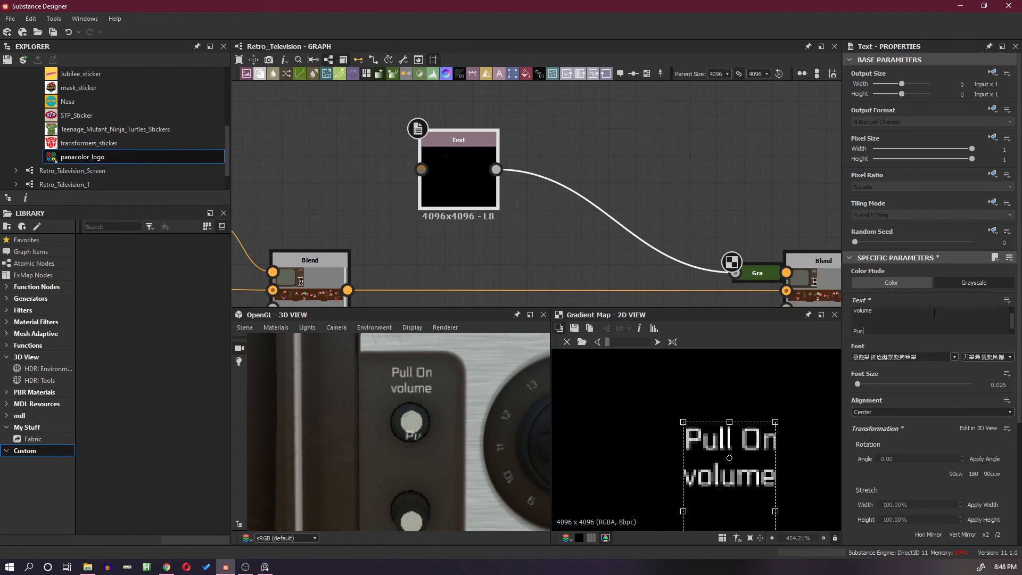
type("h Os")
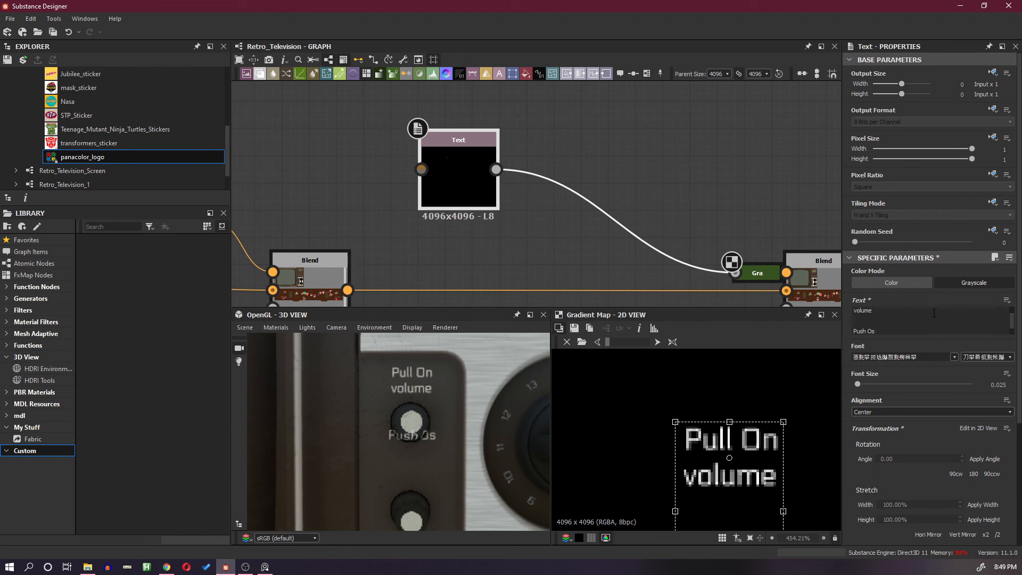
type(" - ")
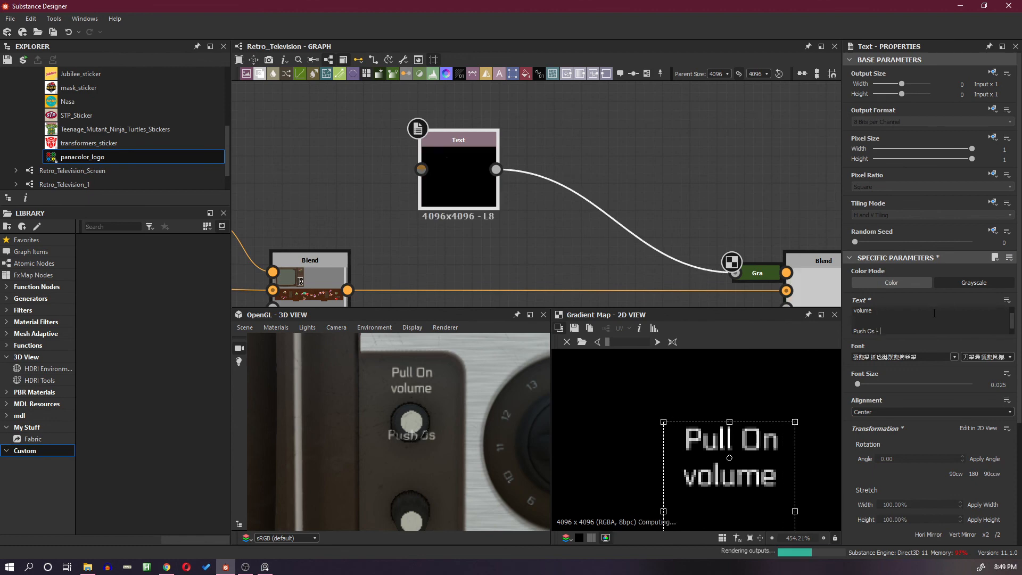
type("Look")
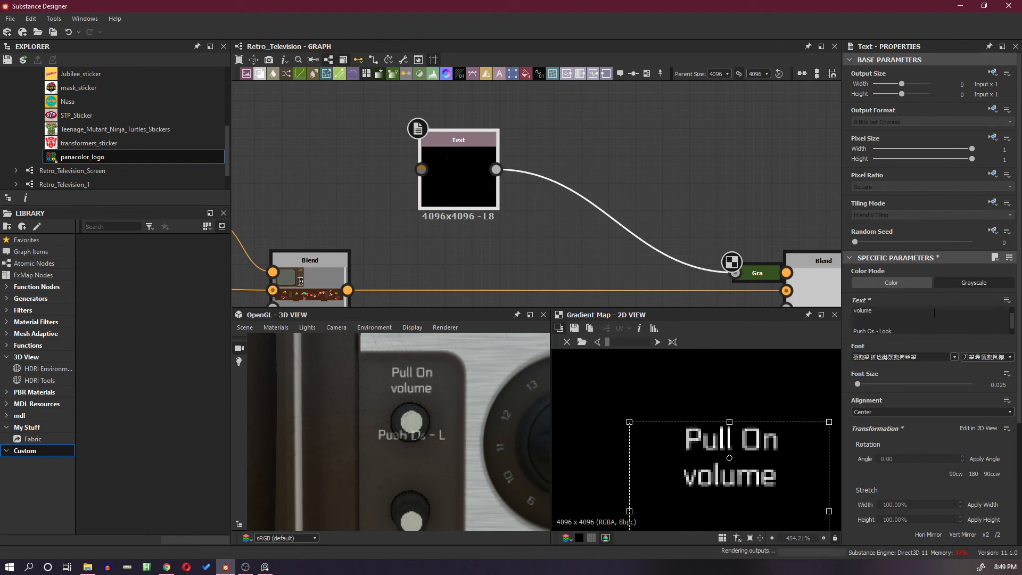
key("Return")
type("C")
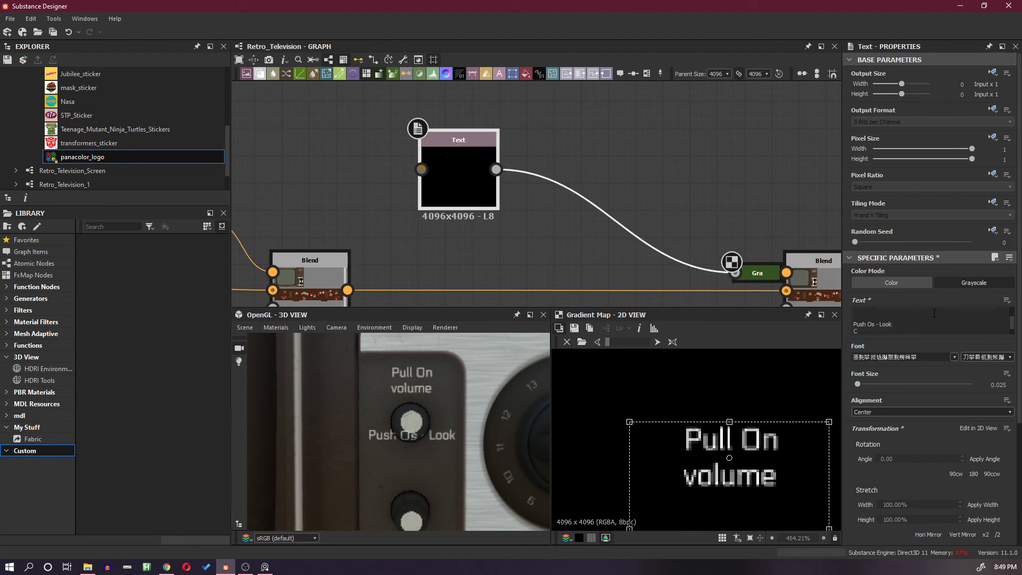
type("olor")
Insert two more blank lines before "Push Os - Look" to lower that label directly above the second small knob.
scroll(782, 438, "down", 2)
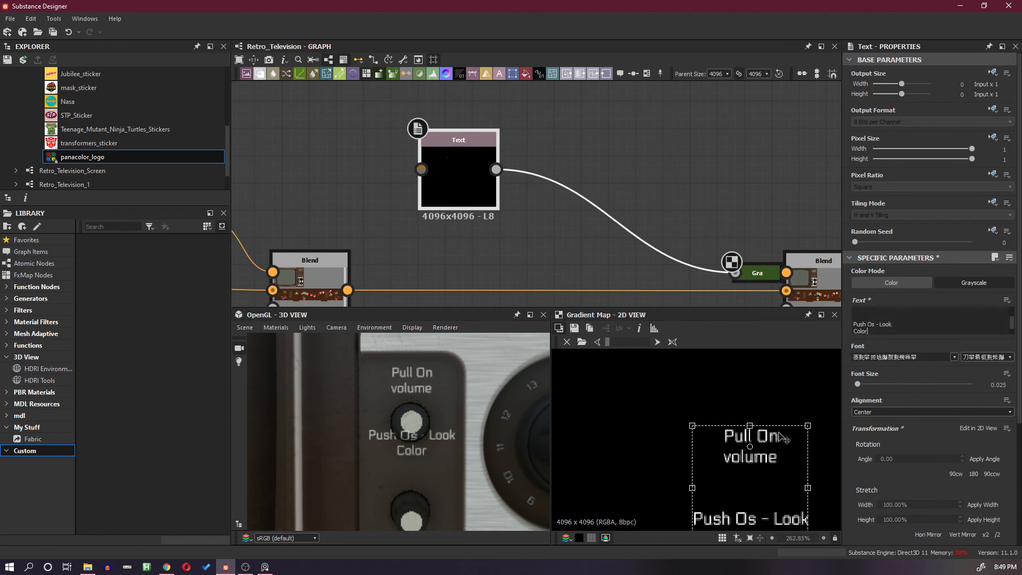
scroll(767, 386, "down", 2)
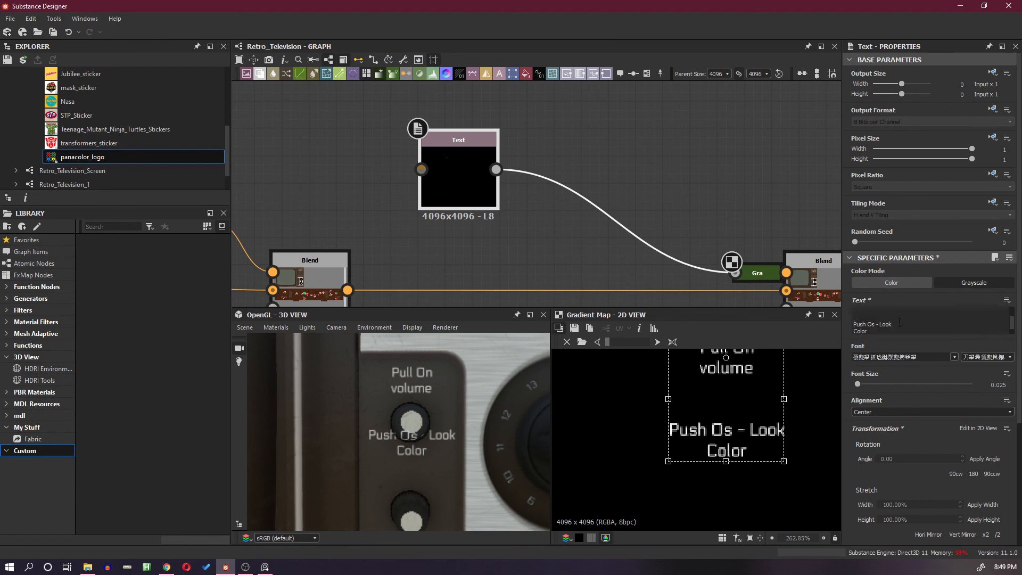
key("Return")
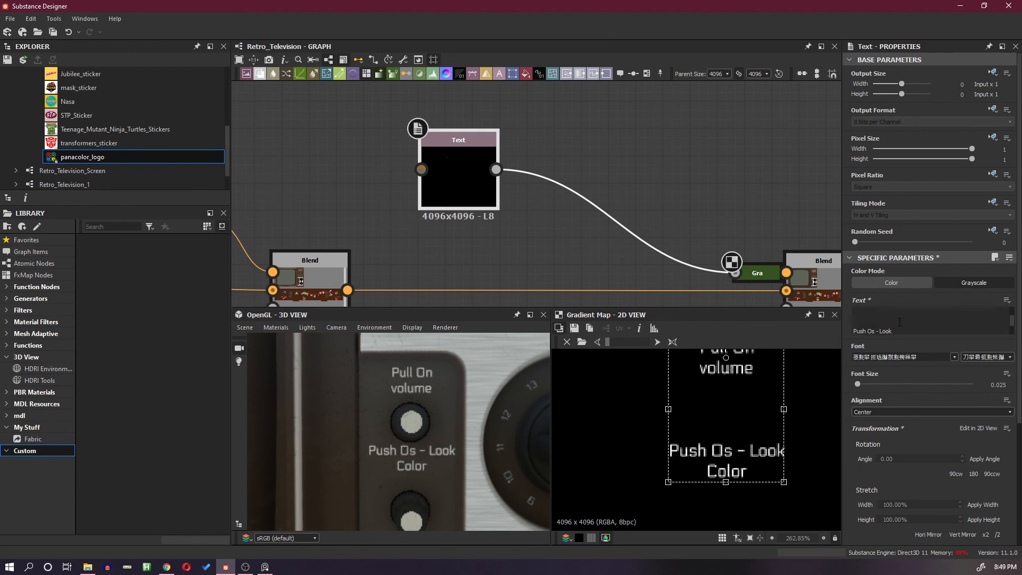
key("Return")
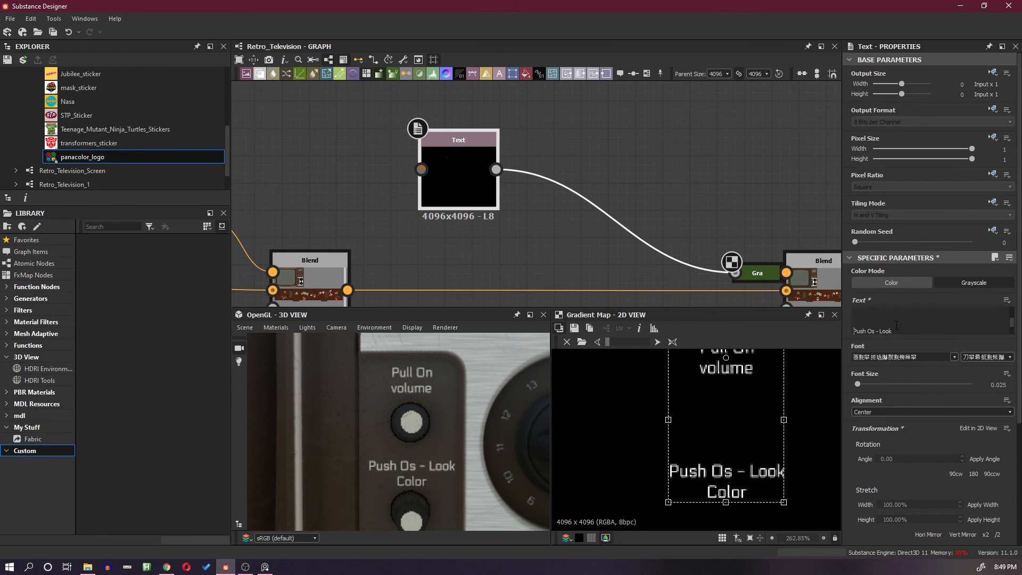
Add the lines "Push AFT" and "Tint" below "Color" in the label text, leaving one blank line between them and "Color".
middle_click_drag(425, 465, 422, 455)
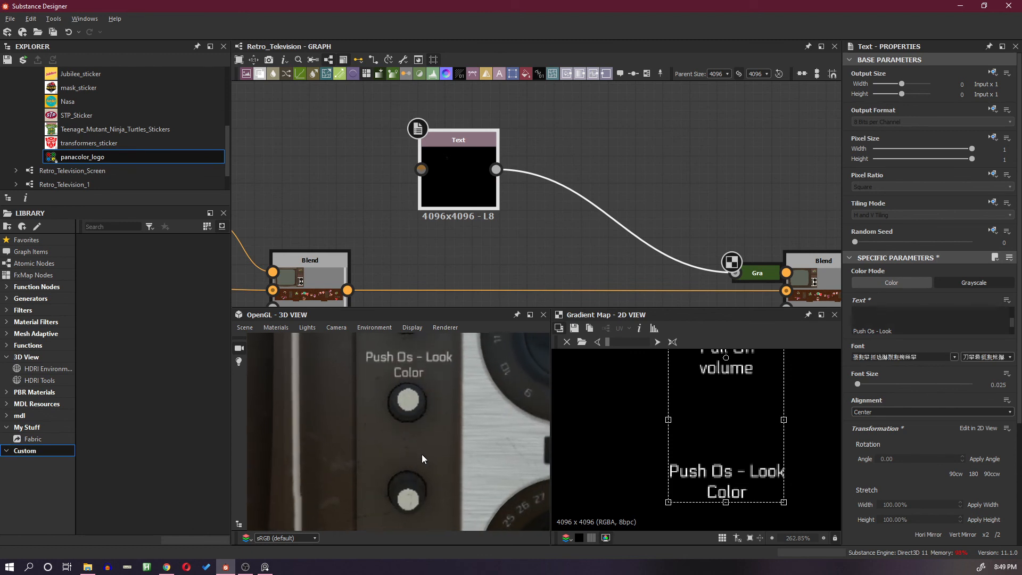
left_click_drag(422, 454, 419, 449)
left_click(897, 357)
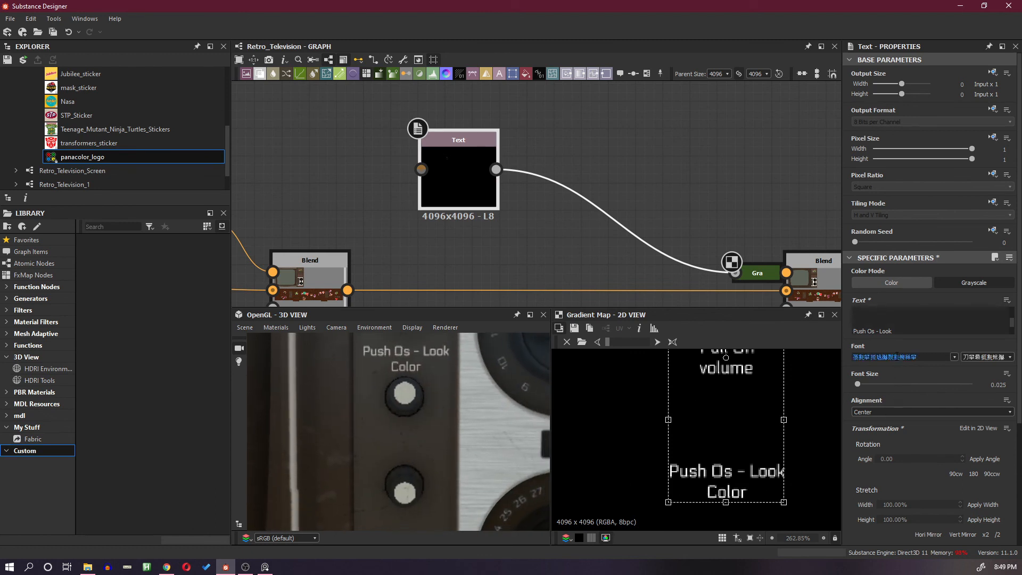
scroll(907, 297, "down", 2)
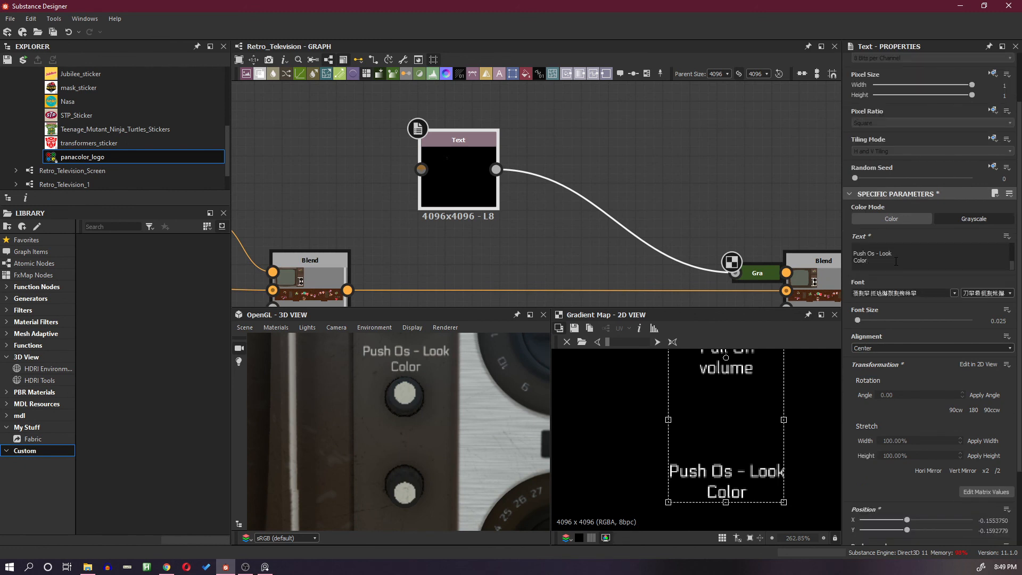
left_click(895, 262)
key("Return")
key("Return")
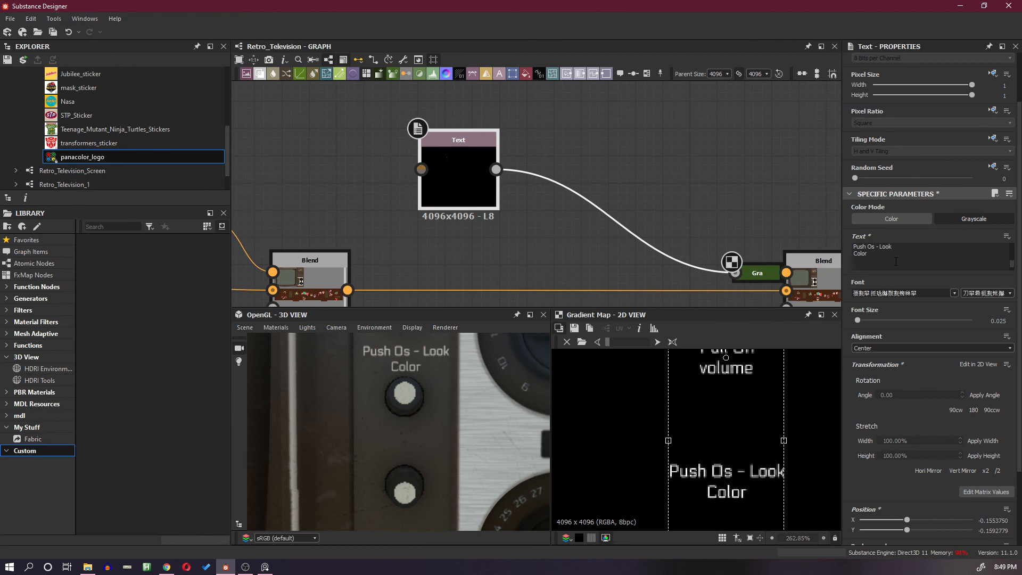
type("Push AFT")
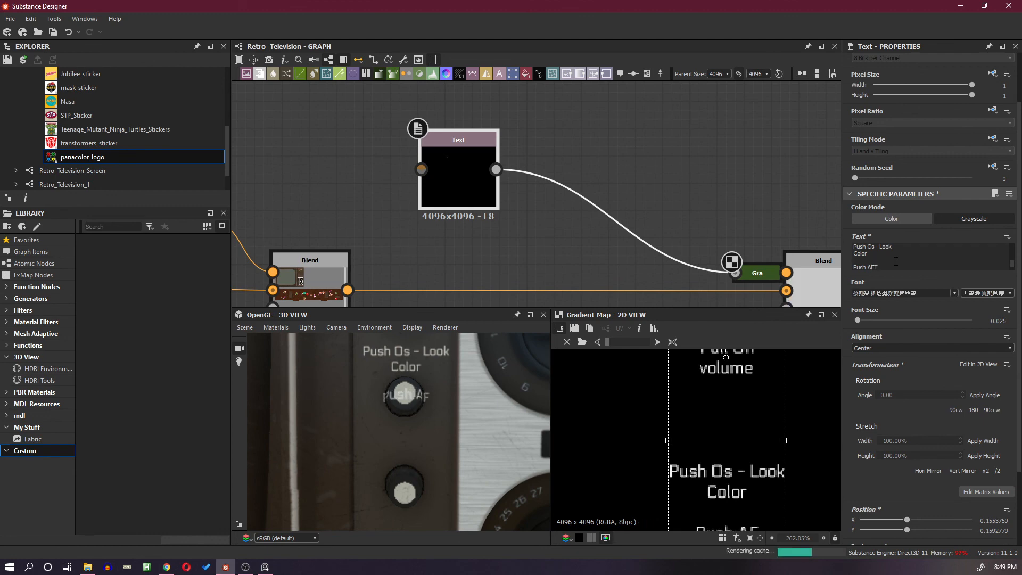
key("Return")
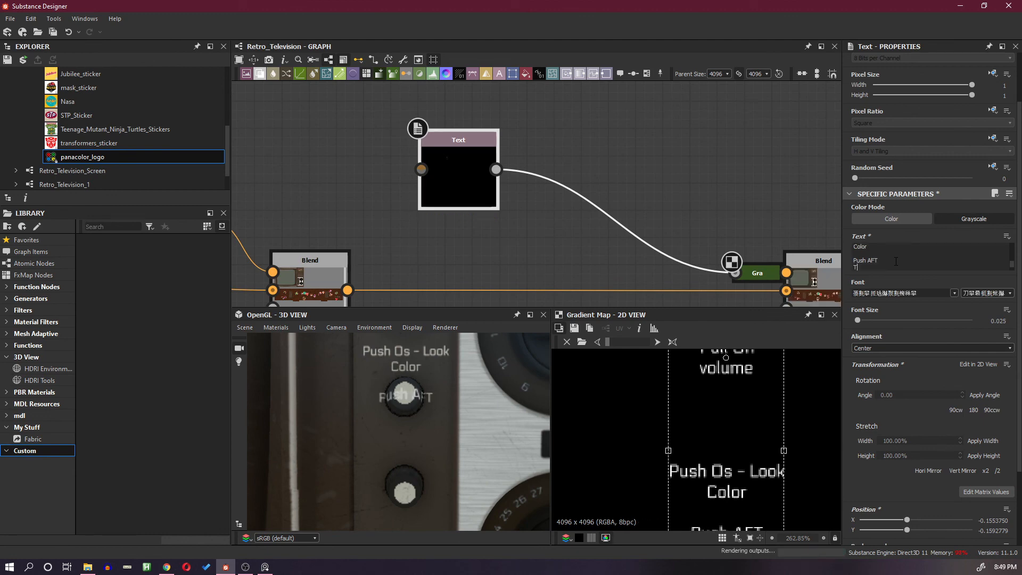
type("Tint")
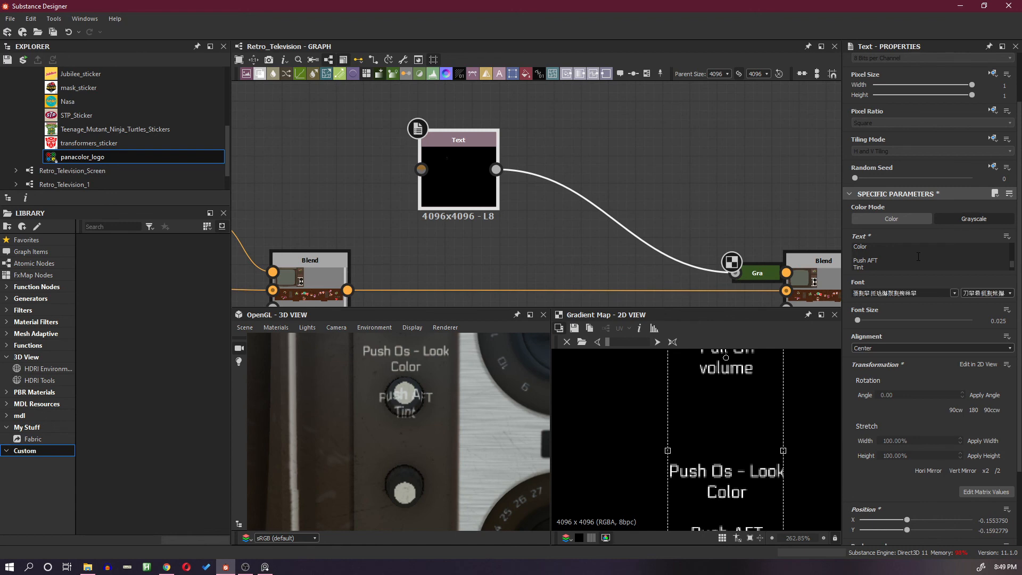
Add blank lines before "Push AFT", making four in all, to lower that label directly above the third small knob.
key("Return")
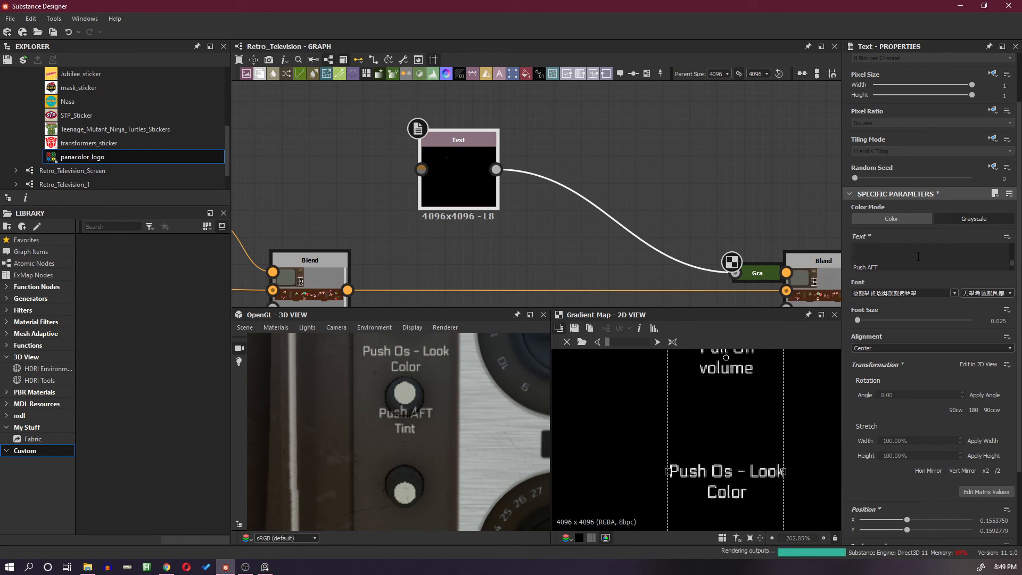
key("Return")
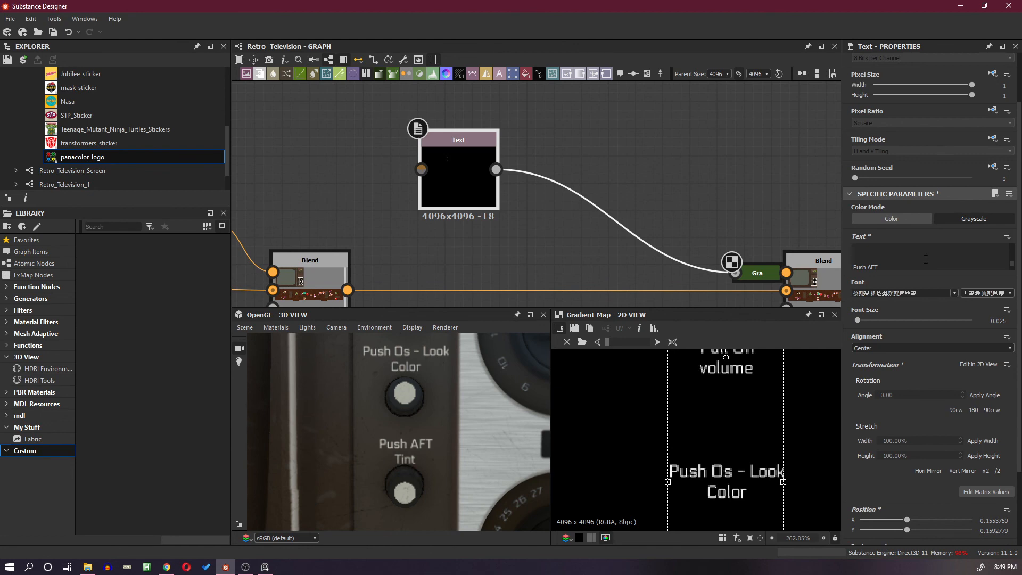
key("BackSpace")
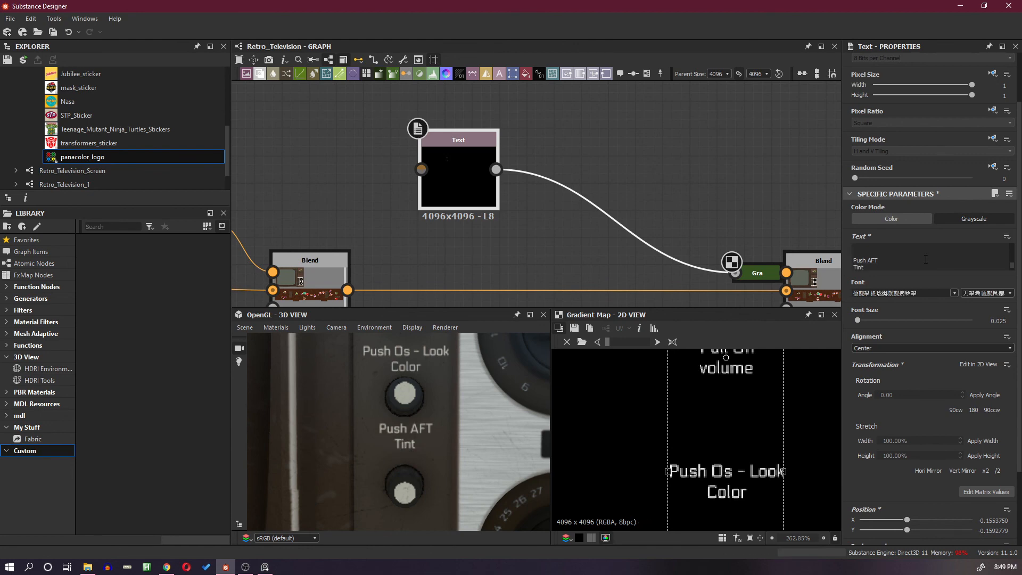
key("Return")
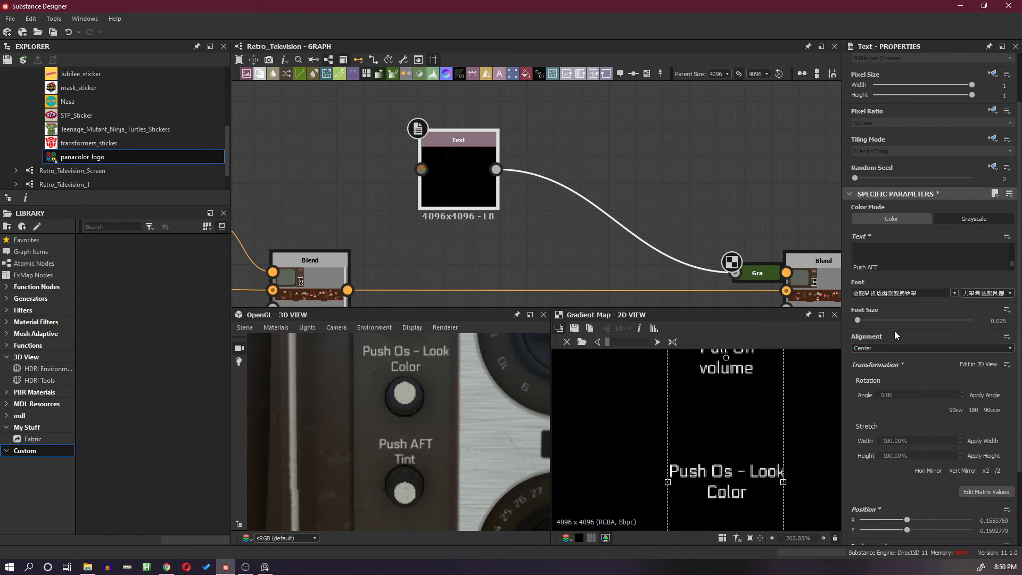
Add a "Bright" line after "Tint" and space it with four blank lines so it sits above the bottom small knob.
scroll(918, 253, "down", 1)
key("Return")
key("Return")
type("Bright")
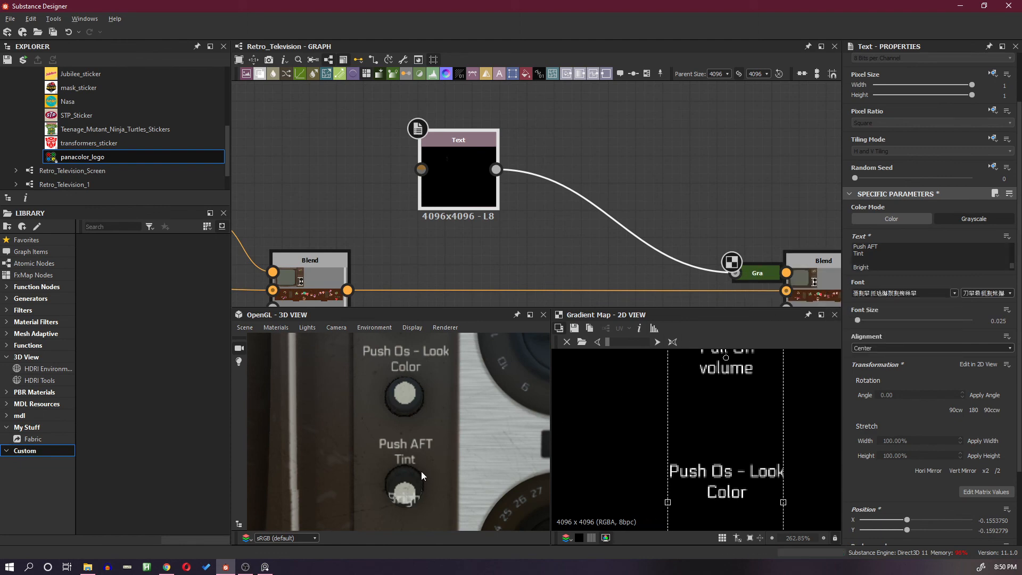
middle_click_drag(420, 471, 421, 449)
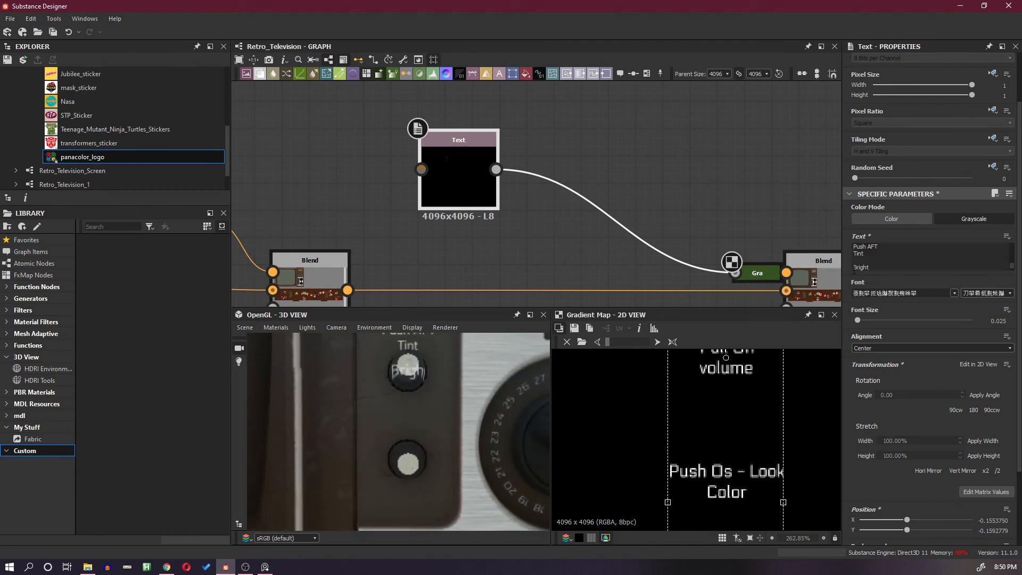
key("Return")
key("Return")
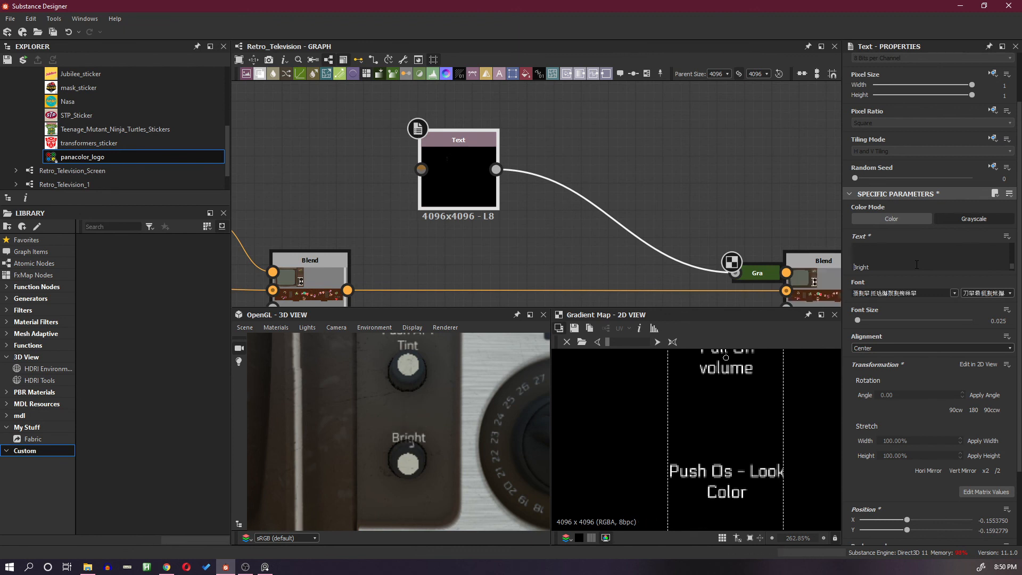
key("BackSpace")
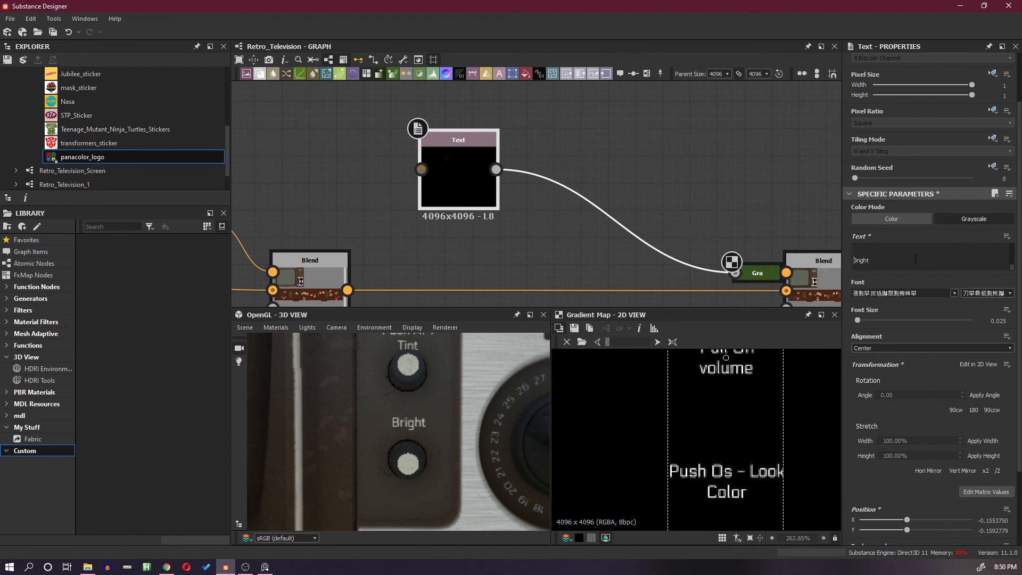
Check the four labels against their small knobs in the 3D view and return to the start of the label text.
scroll(496, 385, "down", 3)
scroll(429, 394, "down", 2)
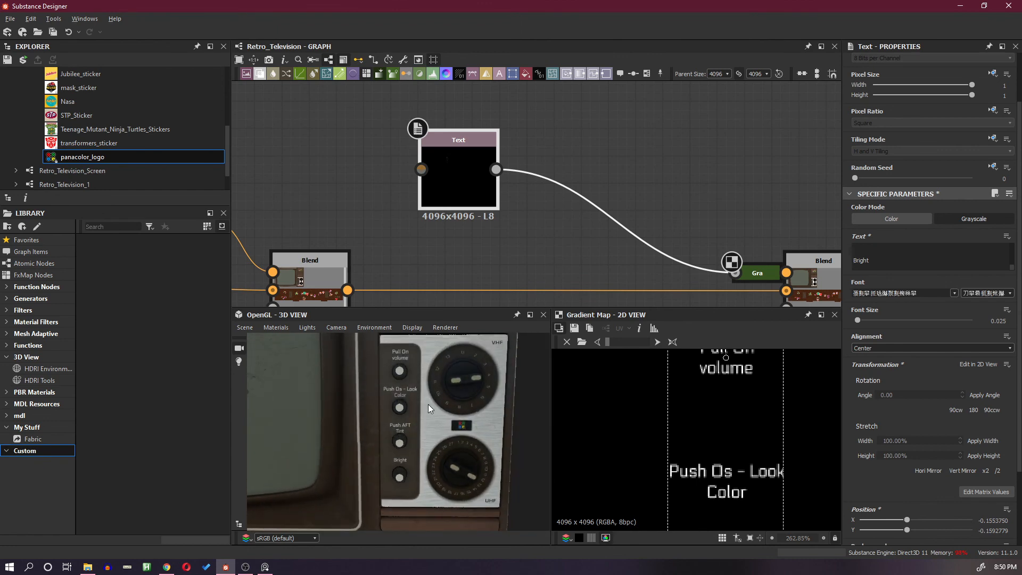
left_click_drag(428, 404, 407, 380)
scroll(426, 405, "up", 2)
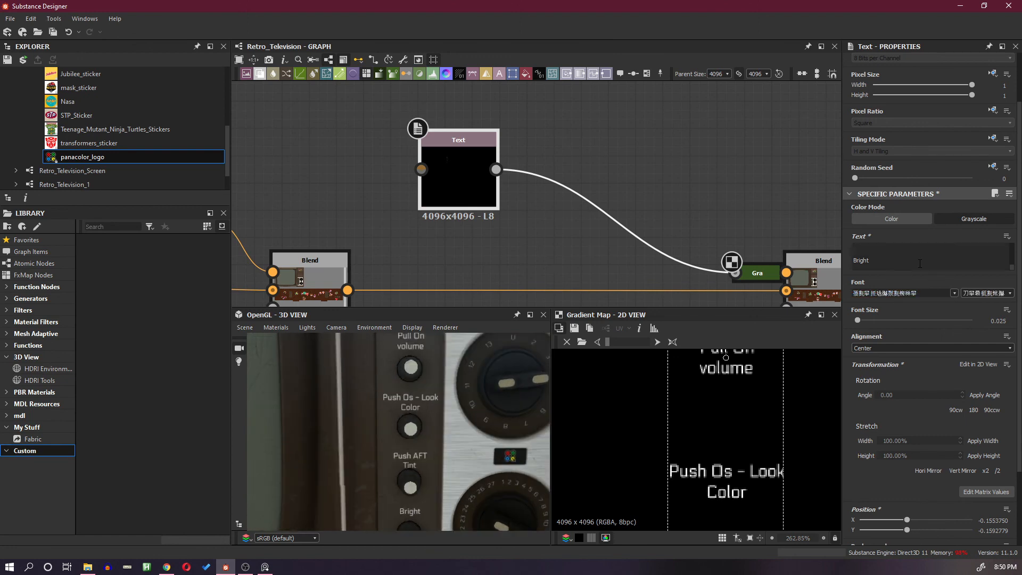
scroll(920, 263, "up", 6)
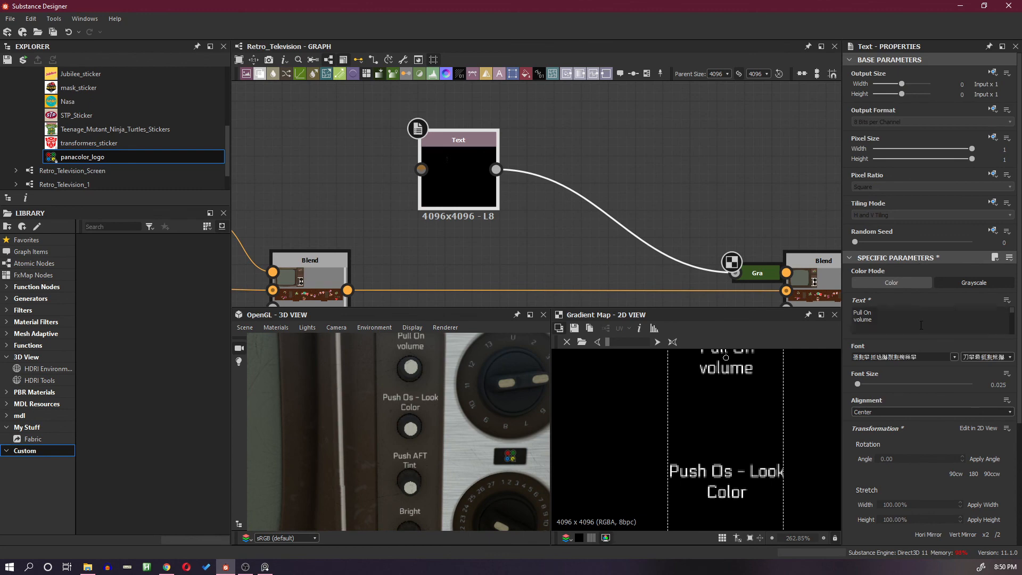
scroll(921, 324, "down", 2)
key("BackSpace")
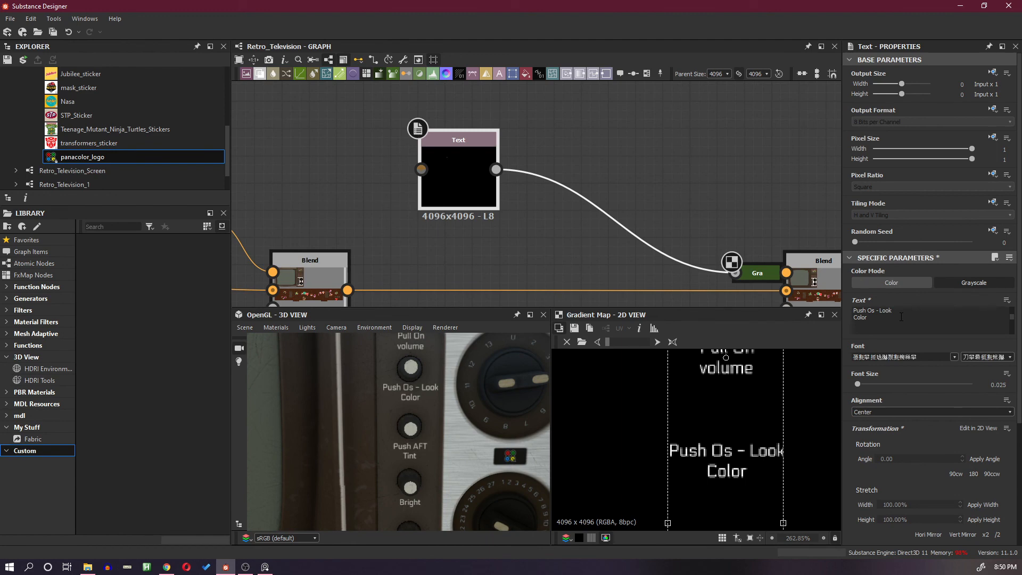
key("Return")
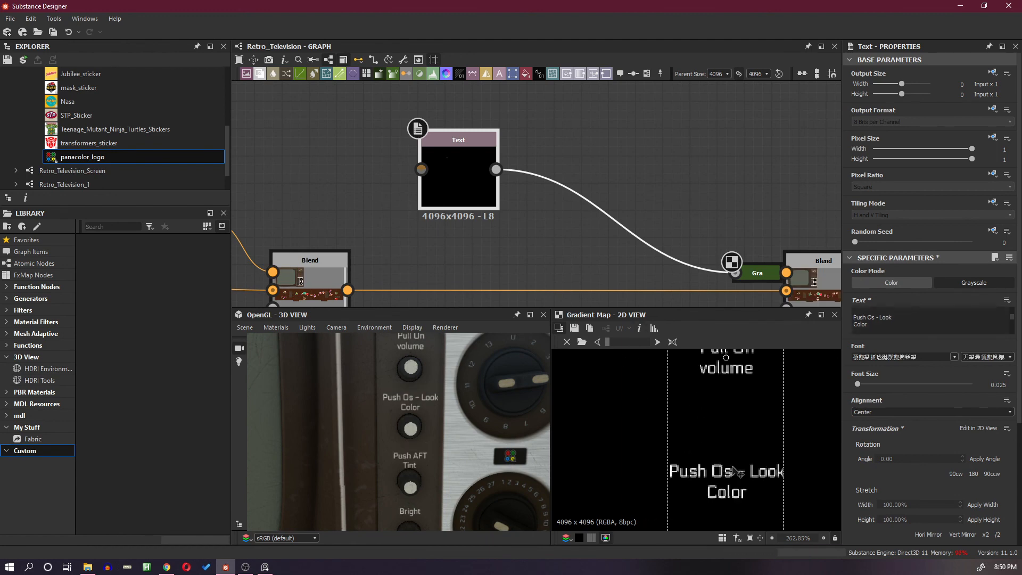
Nudge the whole label text slightly upward in the 2D view so the labels sit higher above the small knobs.
key("Up")
key("Up")
key("Up")
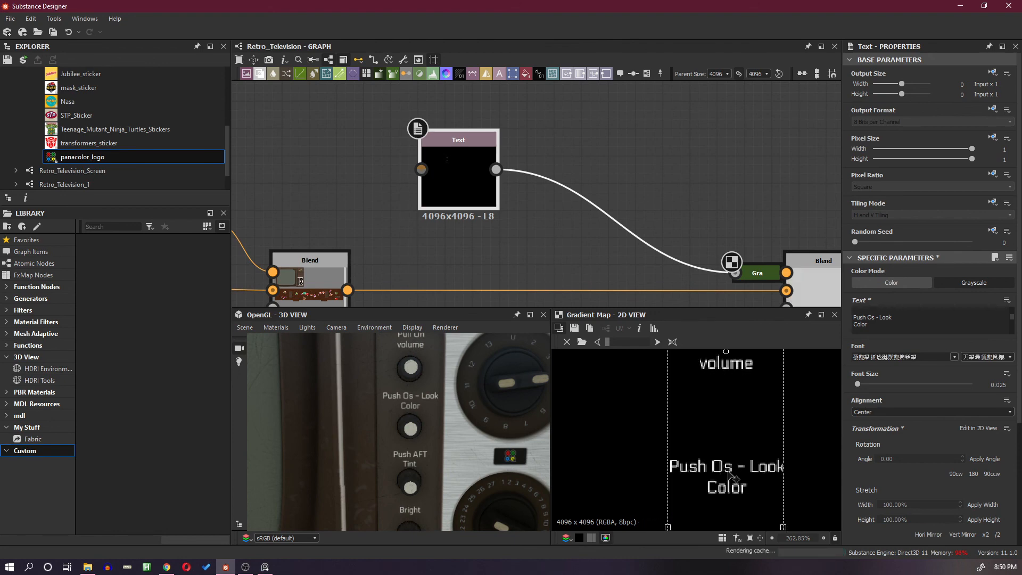
key("Up")
key("Up")
key("Up")
key("Up")
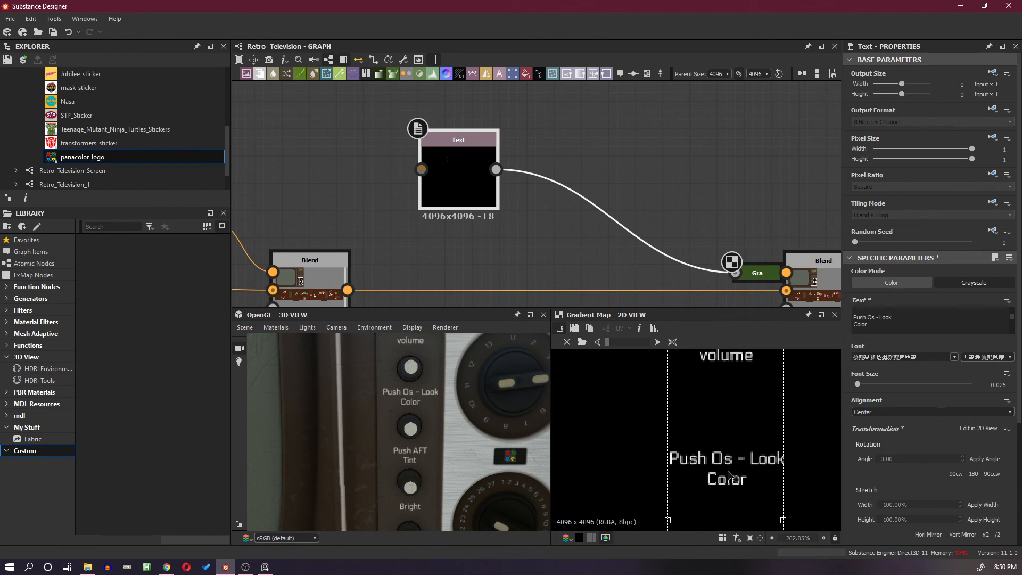
Add one blank line before "Bright" to lower that label toward its knob, and check the spacing on the model.
scroll(926, 323, "down", 4)
key("Return")
middle_click_drag(437, 476, 435, 469)
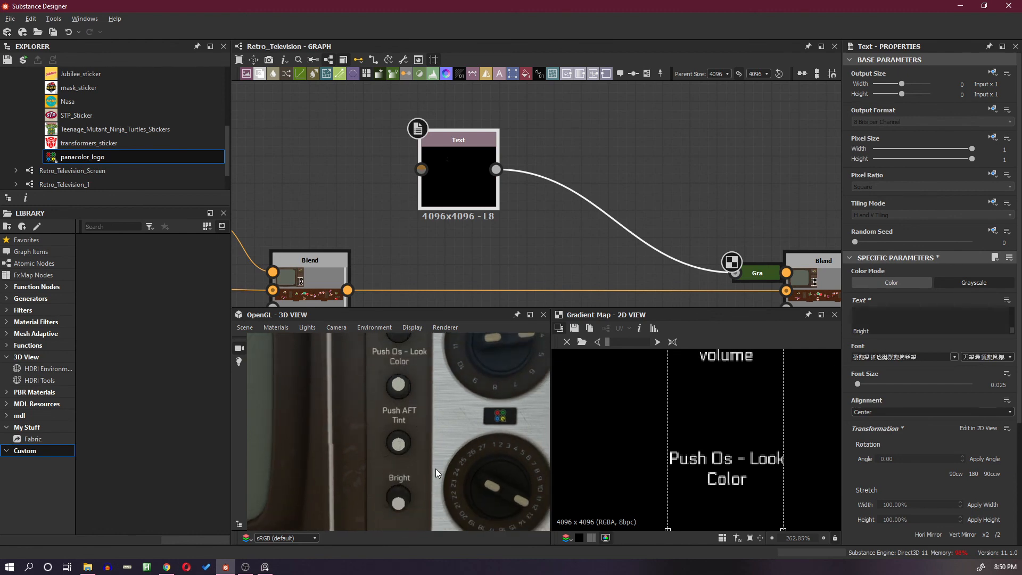
scroll(435, 468, "down", 3)
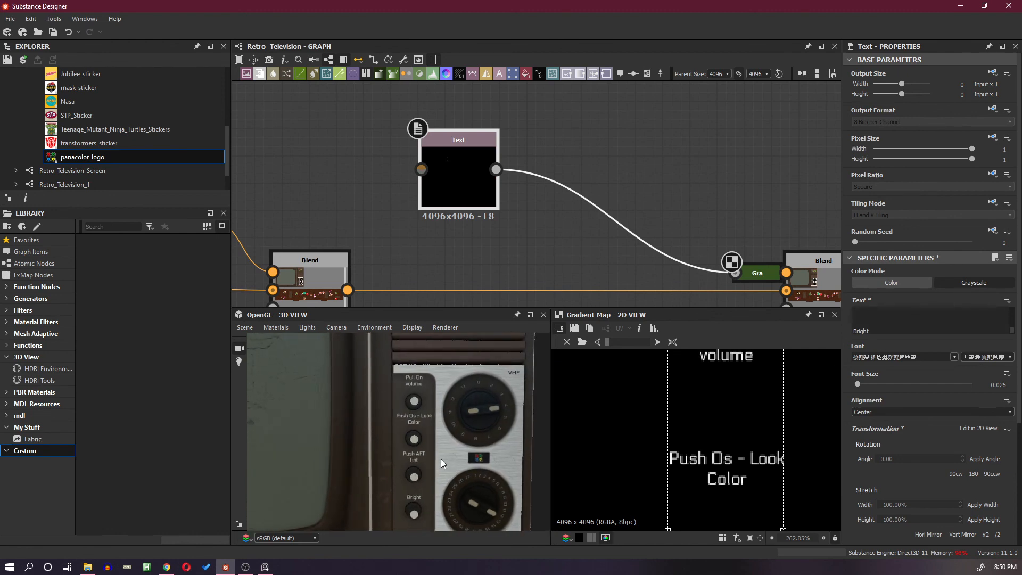
scroll(902, 324, "up", 5)
key("Return")
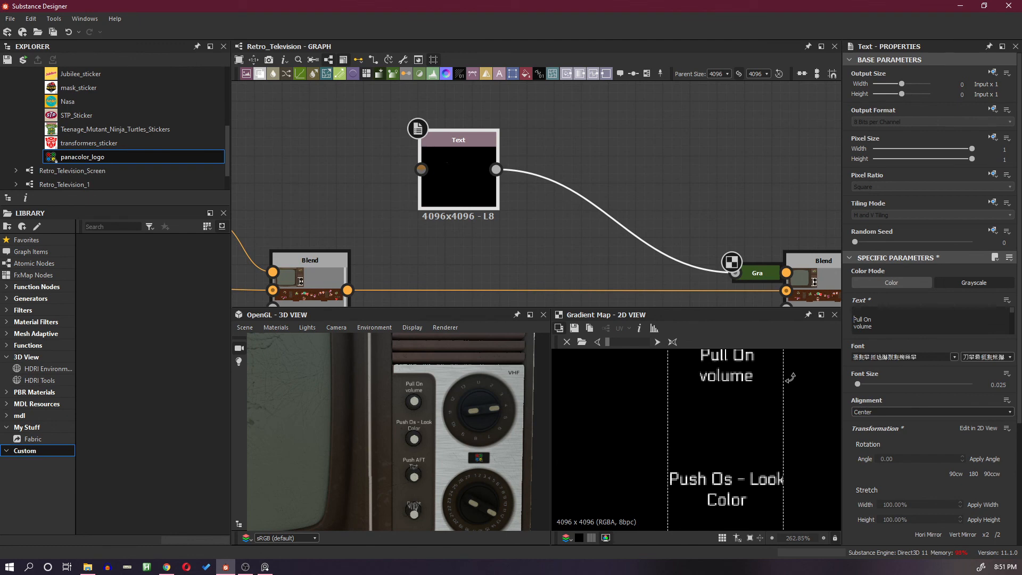
key("BackSpace")
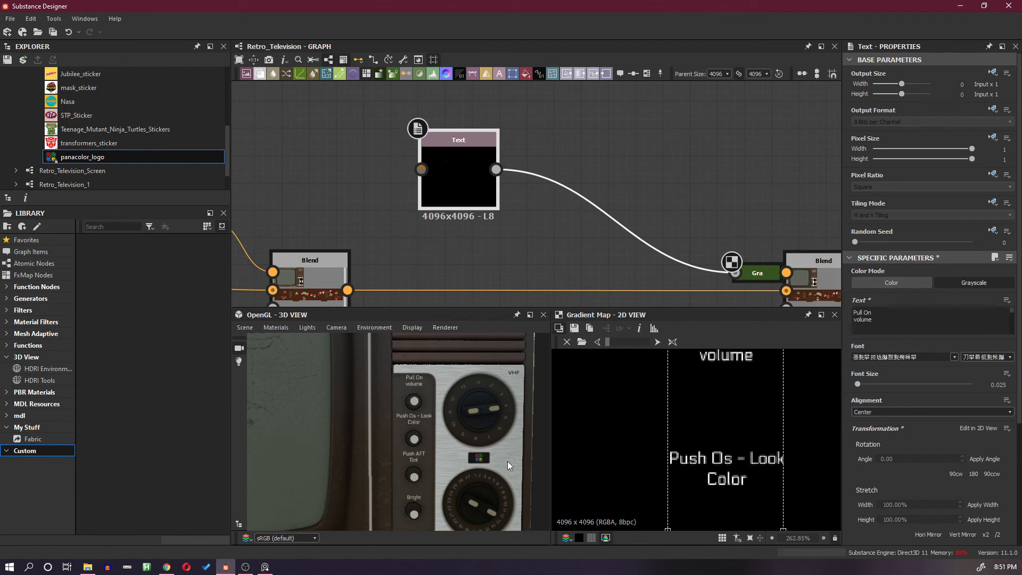
Nudge the whole label text slightly back down in the 2D view.
scroll(436, 462, "down", 2)
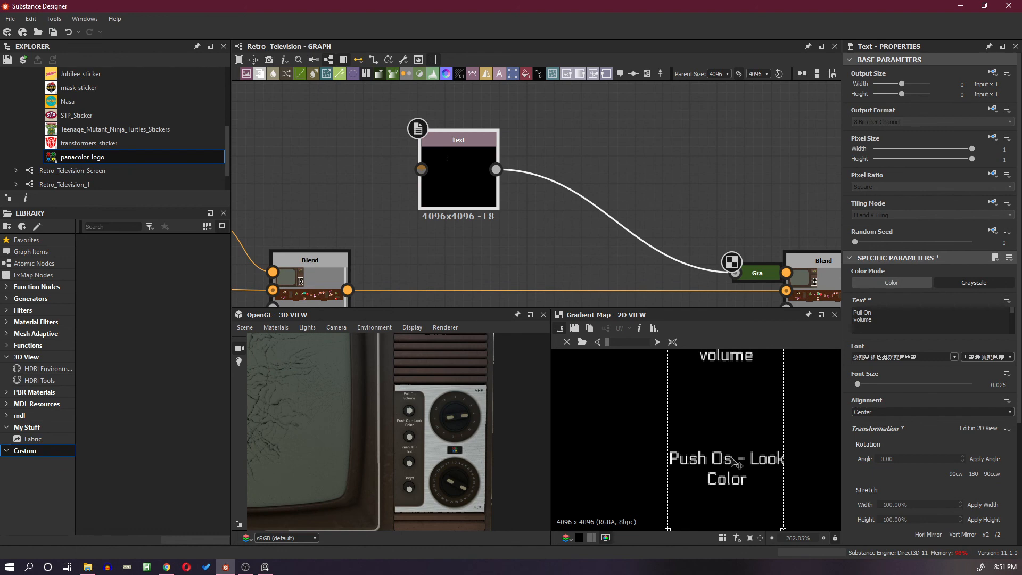
left_click_drag(732, 458, 735, 463)
key("Down")
key("Down")
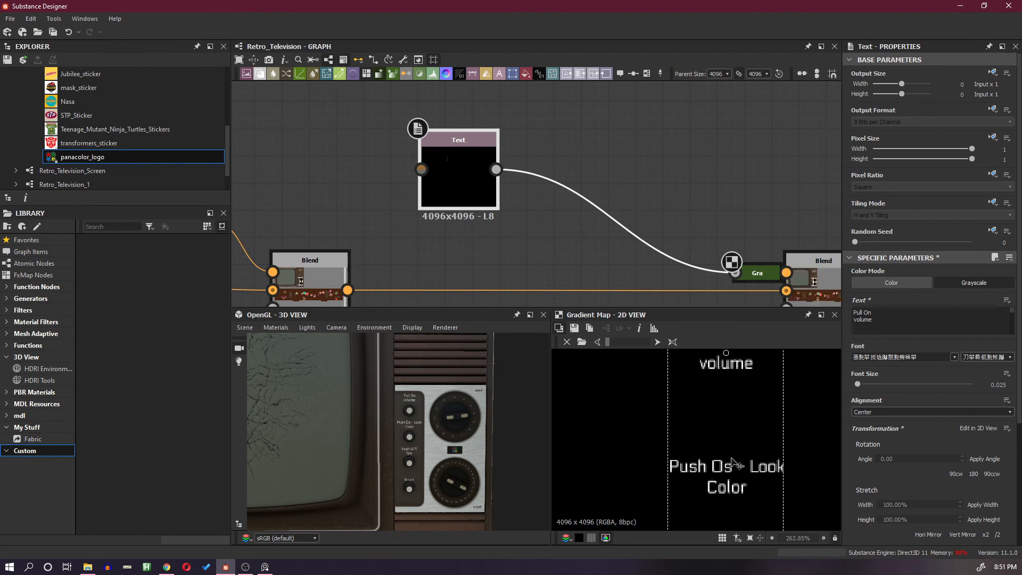
Join the first label's two lines into the single line "Pull On volume".
left_click_drag(853, 312, 880, 327)
left_click(892, 328)
key("BackSpace")
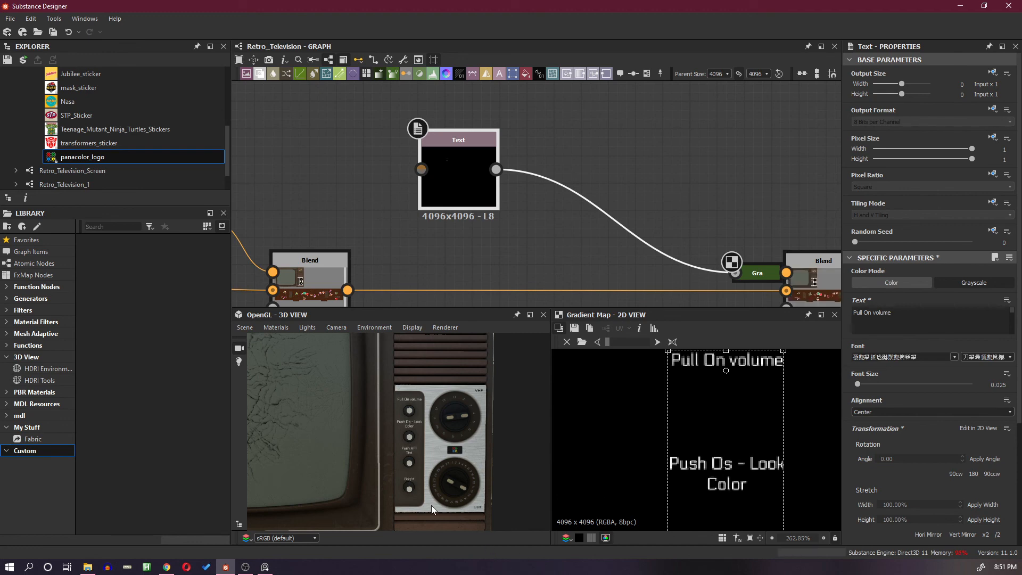
Remove one blank line before "Bright" to raise that label above the bottom small knob.
scroll(430, 505, "up", 5)
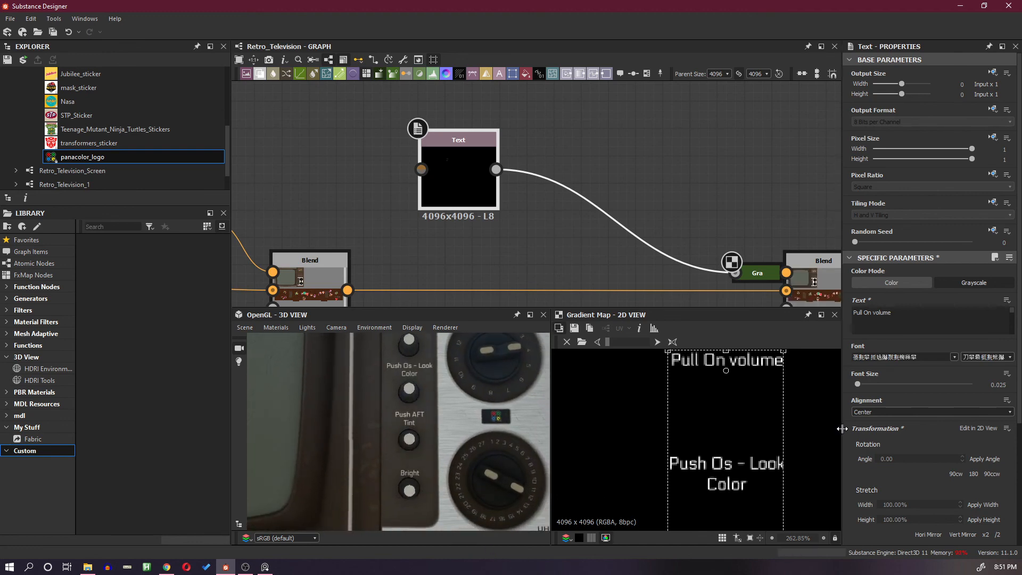
scroll(871, 321, "down", 5)
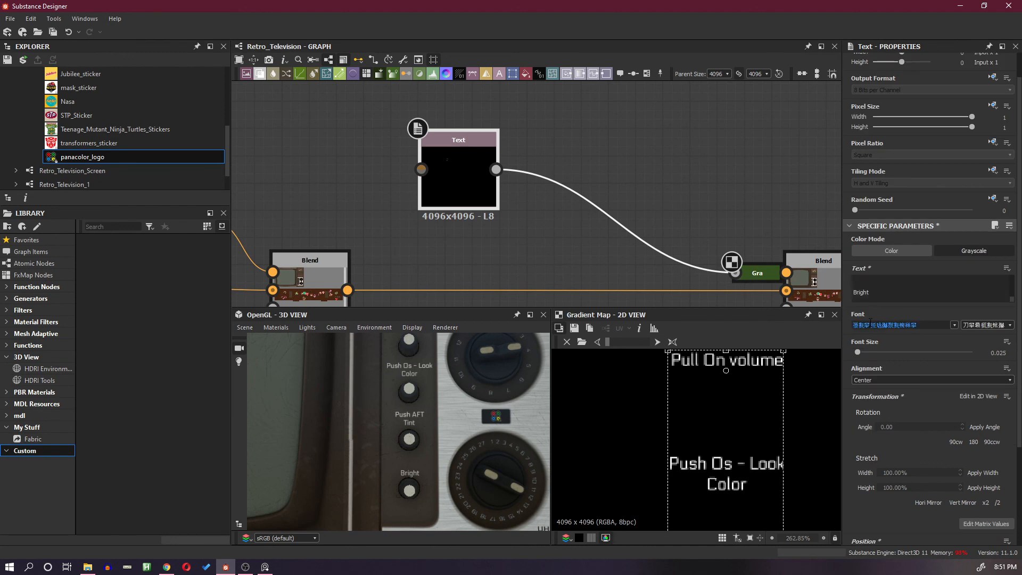
key("BackSpace")
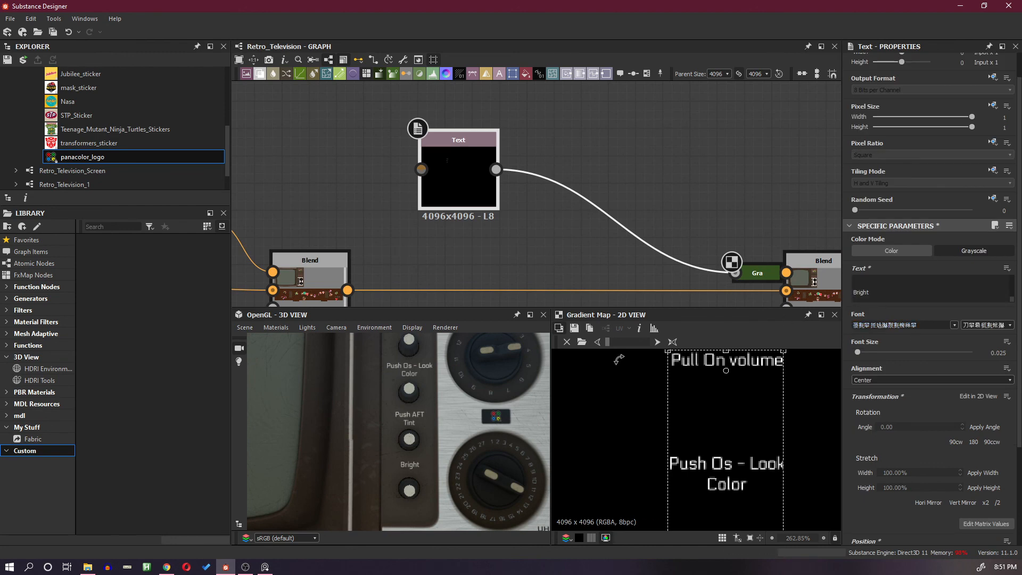
Examine the four knob labels on the control panel in the 3D view, both close up and from a distance.
middle_click_drag(476, 419, 478, 427)
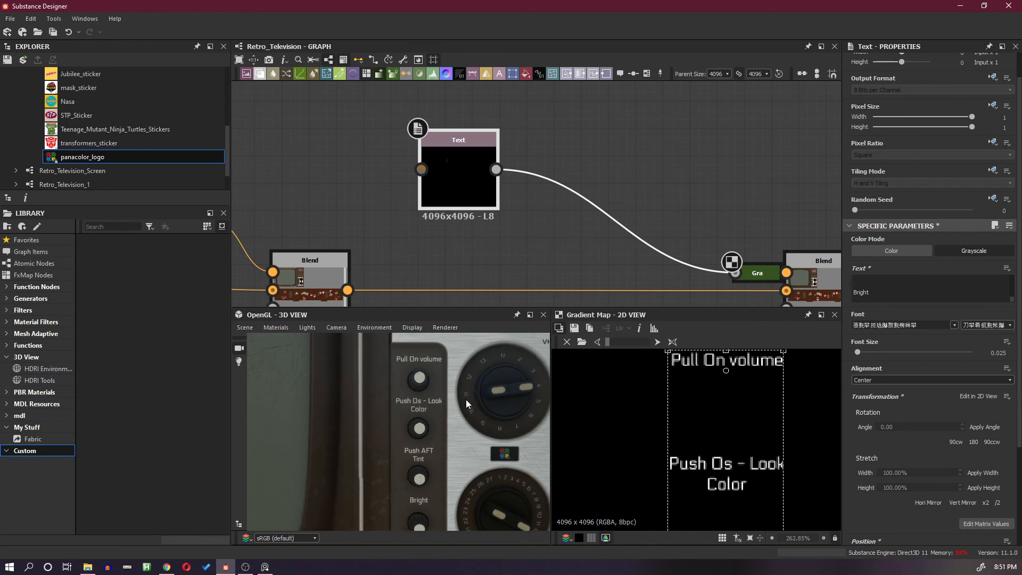
scroll(465, 399, "down", 5)
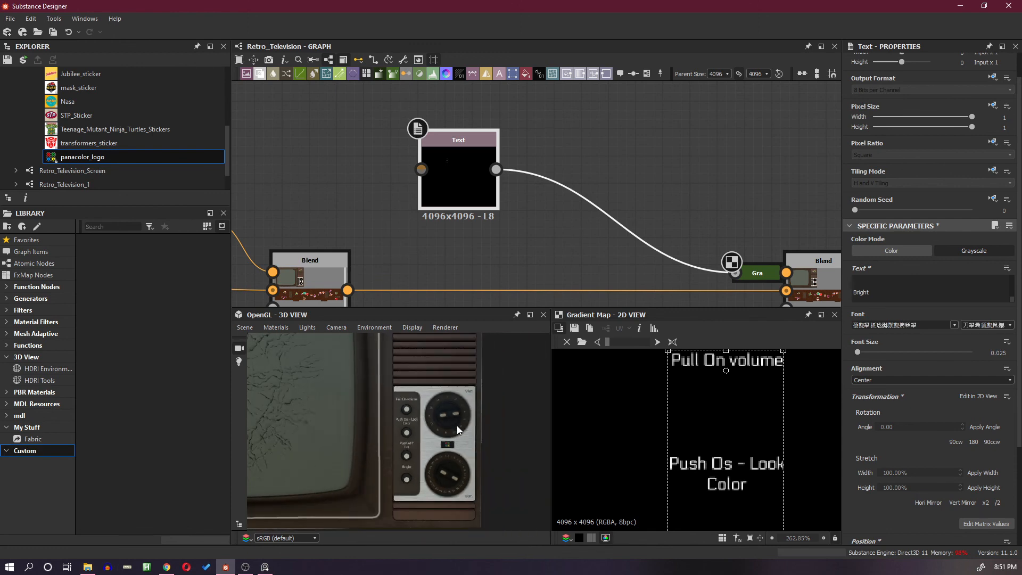
left_click_drag(456, 426, 442, 445)
scroll(436, 450, "up", 4)
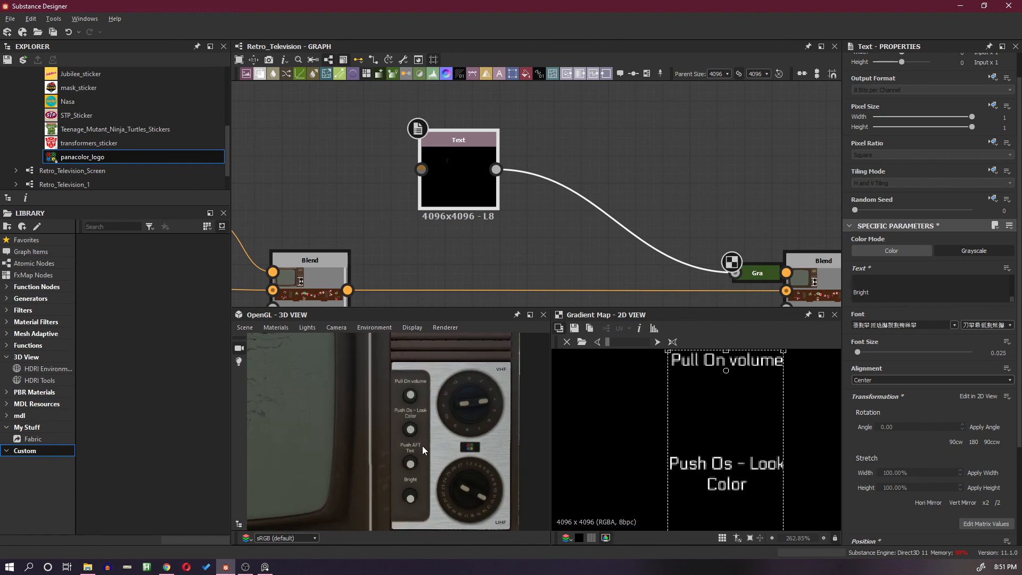
left_click_drag(422, 446, 454, 442)
scroll(449, 446, "up", 4)
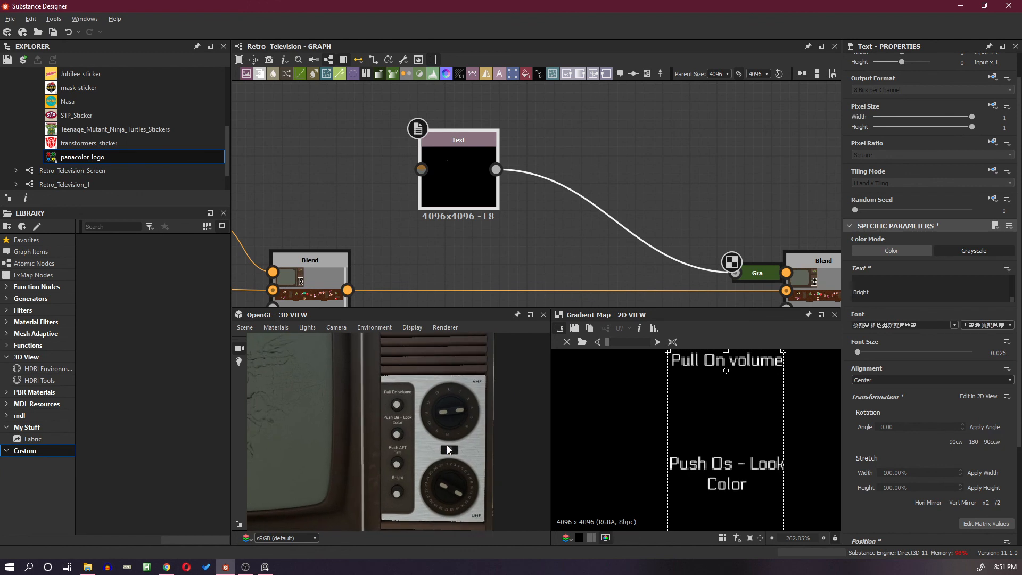
mouse_move(443, 449)
left_mouse_down()
mouse_move(452, 452)
mouse_move(426, 446)
left_mouse_up()
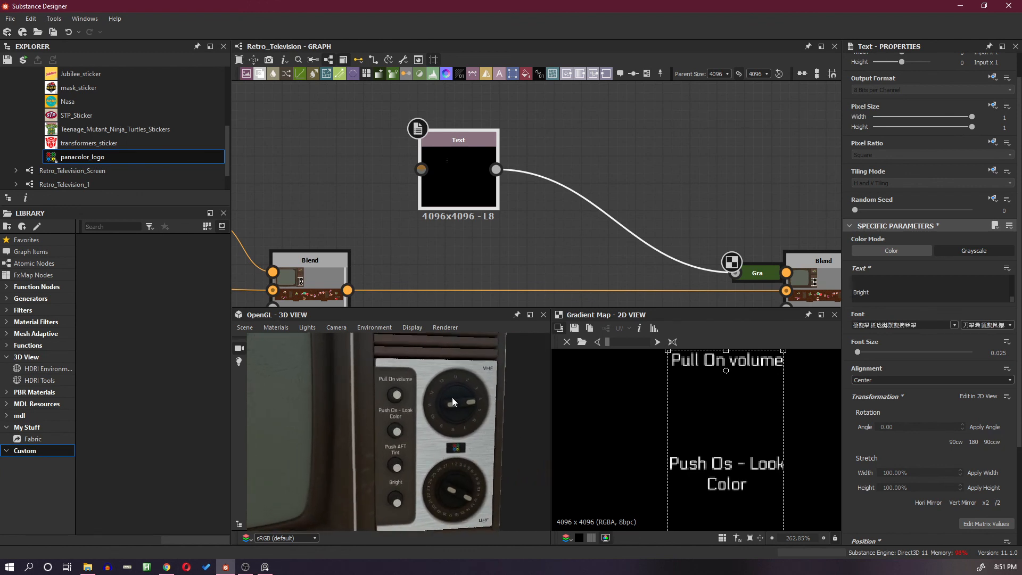
scroll(451, 400, "down", 5)
left_click_drag(455, 411, 443, 430)
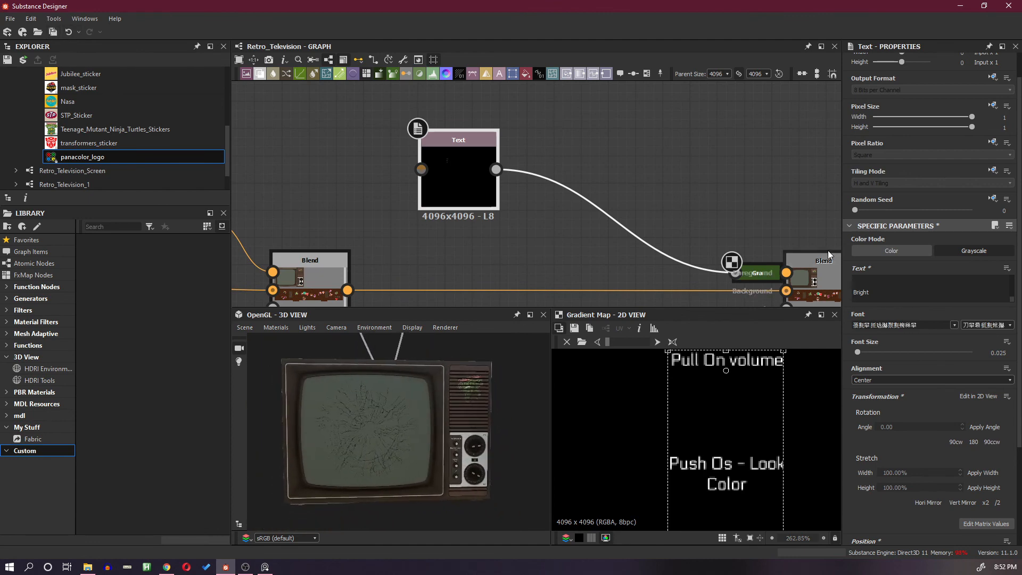
Review the colour chain below the Front Knobs frame and inspect the whole television's front and top in the 3D view.
scroll(716, 222, "down", 6)
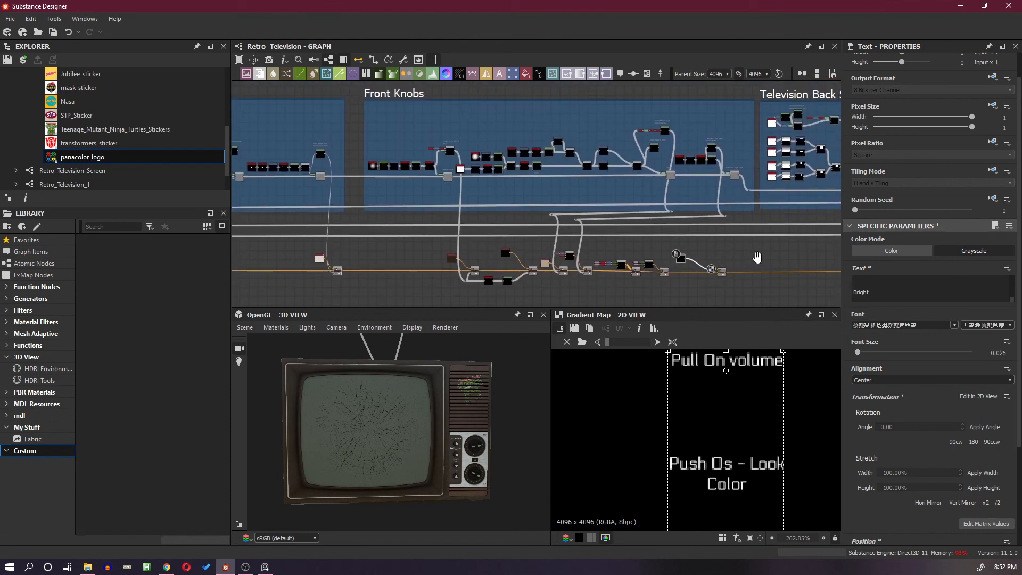
middle_click_drag(758, 258, 702, 260)
left_click_drag(505, 453, 456, 444)
scroll(476, 458, "up", 4)
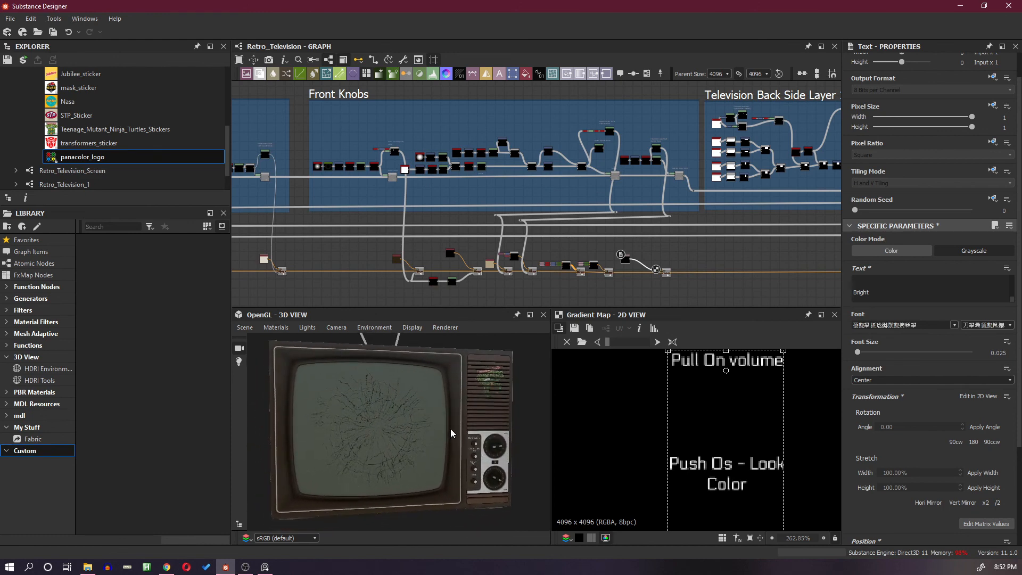
scroll(331, 374, "up", 3)
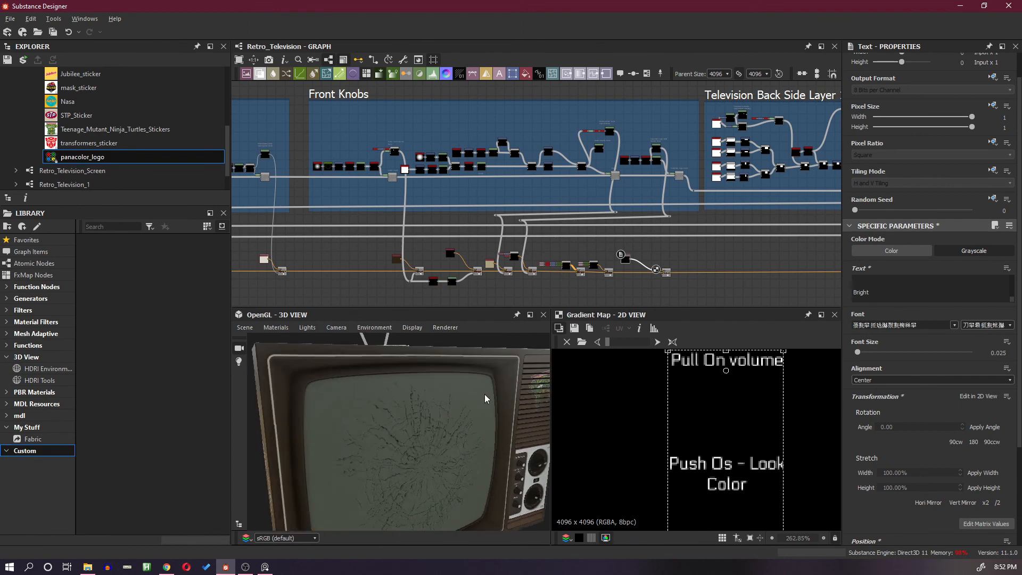
left_click_drag(485, 398, 457, 408)
scroll(488, 372, "up", 3)
left_click_drag(507, 380, 492, 394)
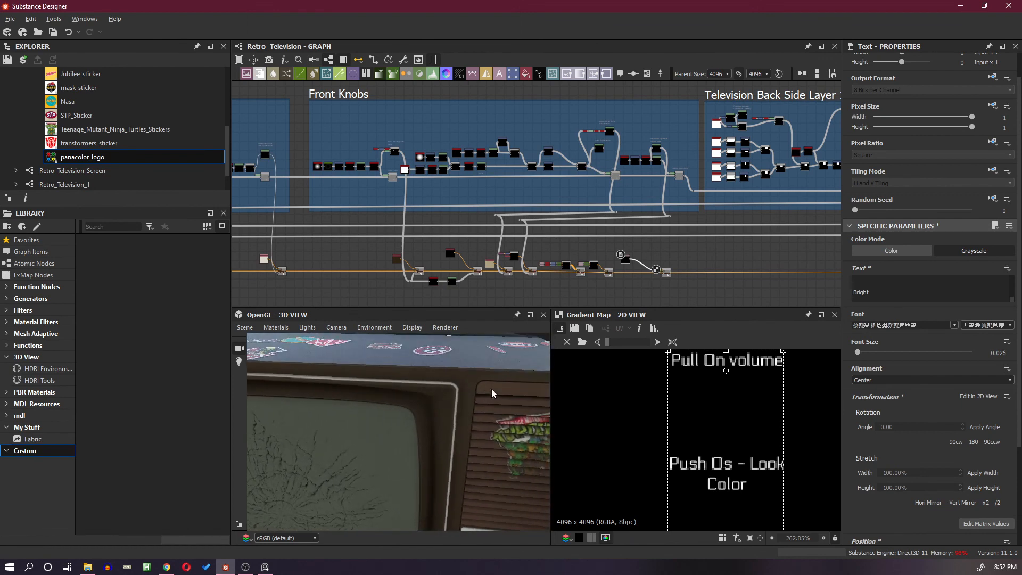
scroll(493, 391, "up", 4)
scroll(505, 392, "down", 8)
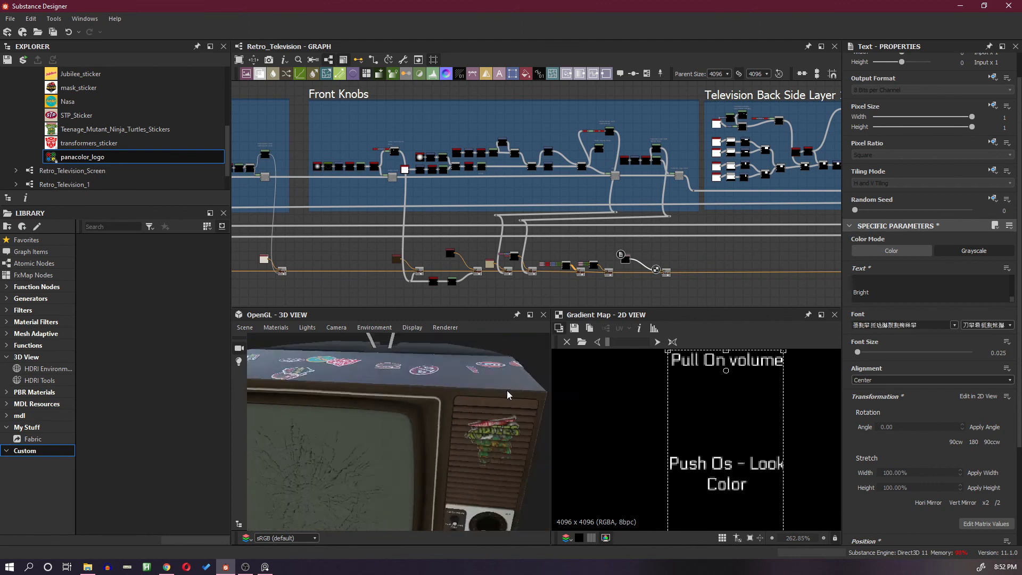
left_click_drag(499, 475, 480, 430)
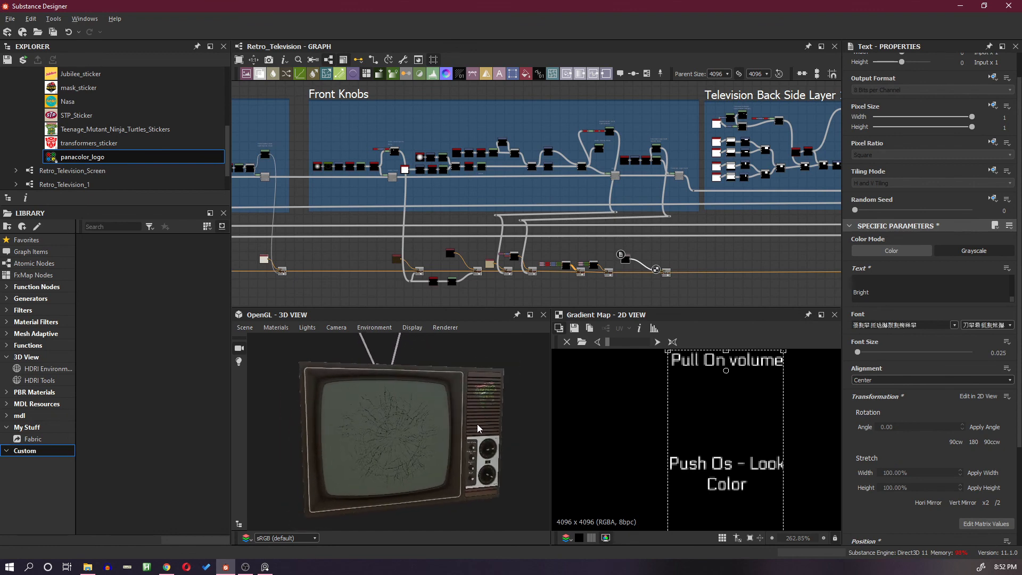